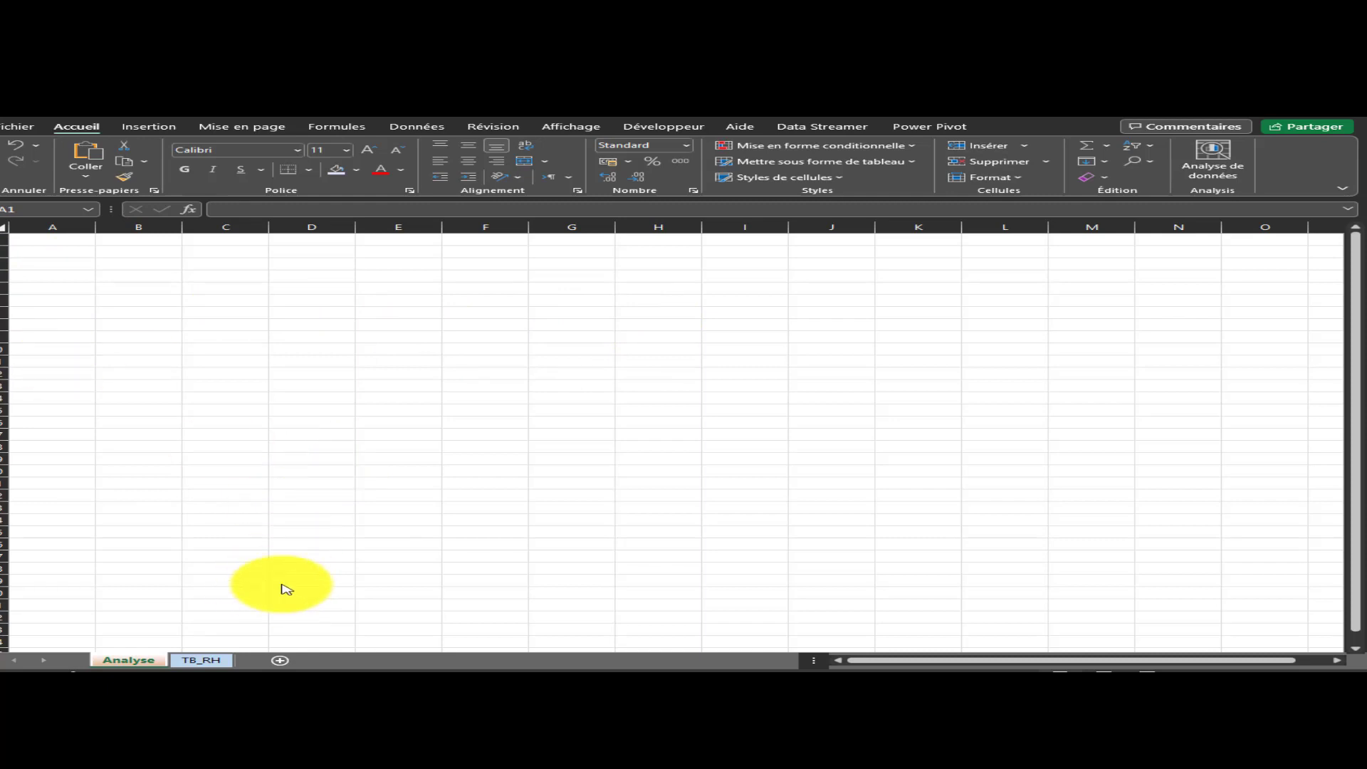
# Switch to the TB_RH sheet and clear the content of cell A1
pyautogui.click(202, 661)
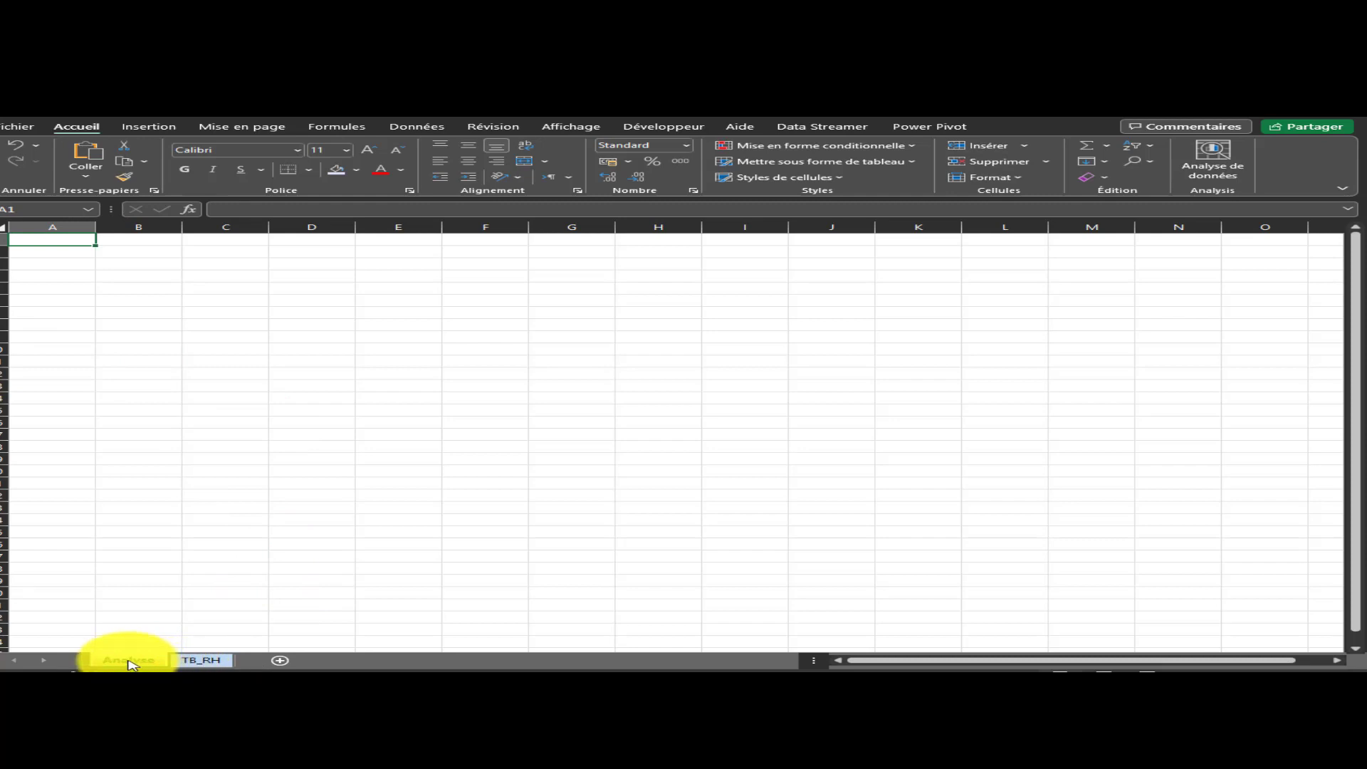
pyautogui.click(200, 661)
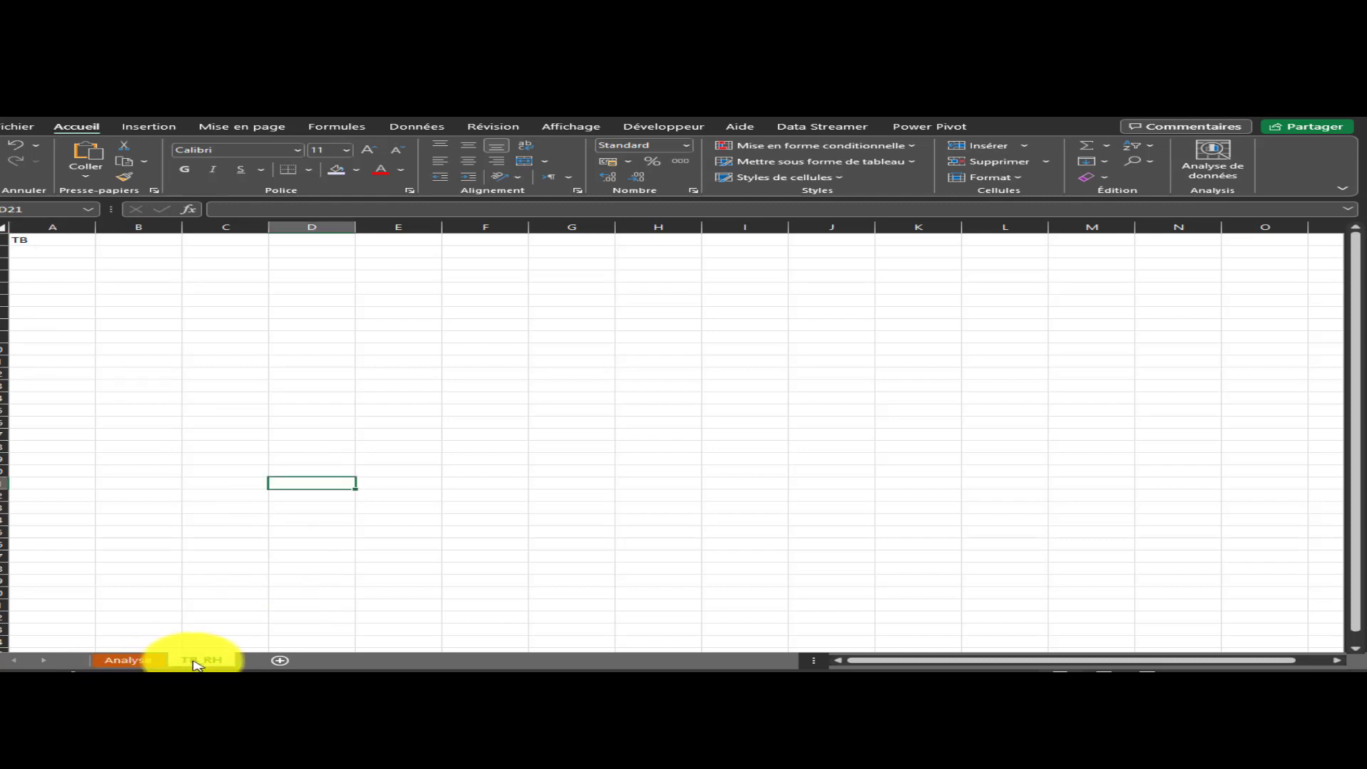
pyautogui.click(23, 239)
pyautogui.press('BackSpace')
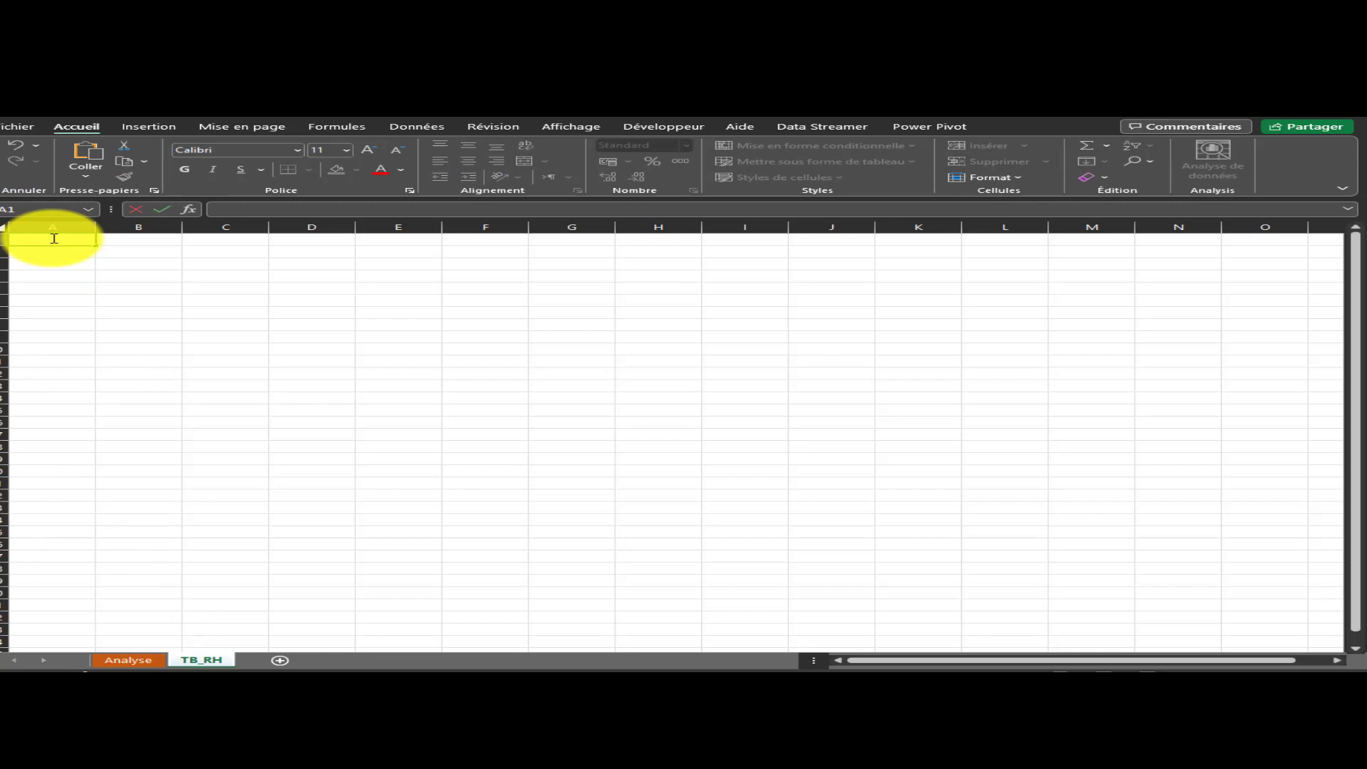
pyautogui.press('Return')
# Widen columns A through I of the TB_RH sheet to one equal width
pyautogui.moveTo(53, 238); pyautogui.dragTo(877, 229)
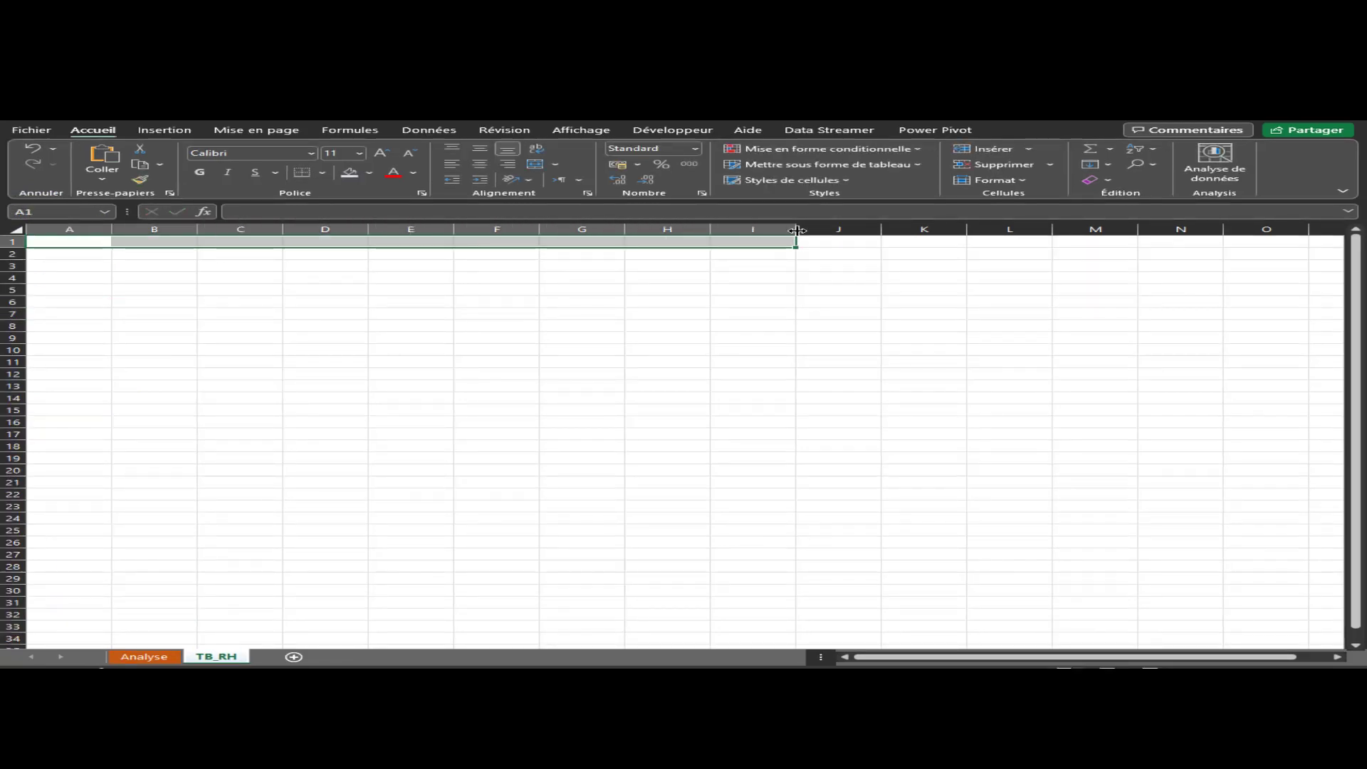
pyautogui.moveTo(795, 229); pyautogui.dragTo(70, 229)
pyautogui.moveTo(877, 229); pyautogui.dragTo(914, 229)
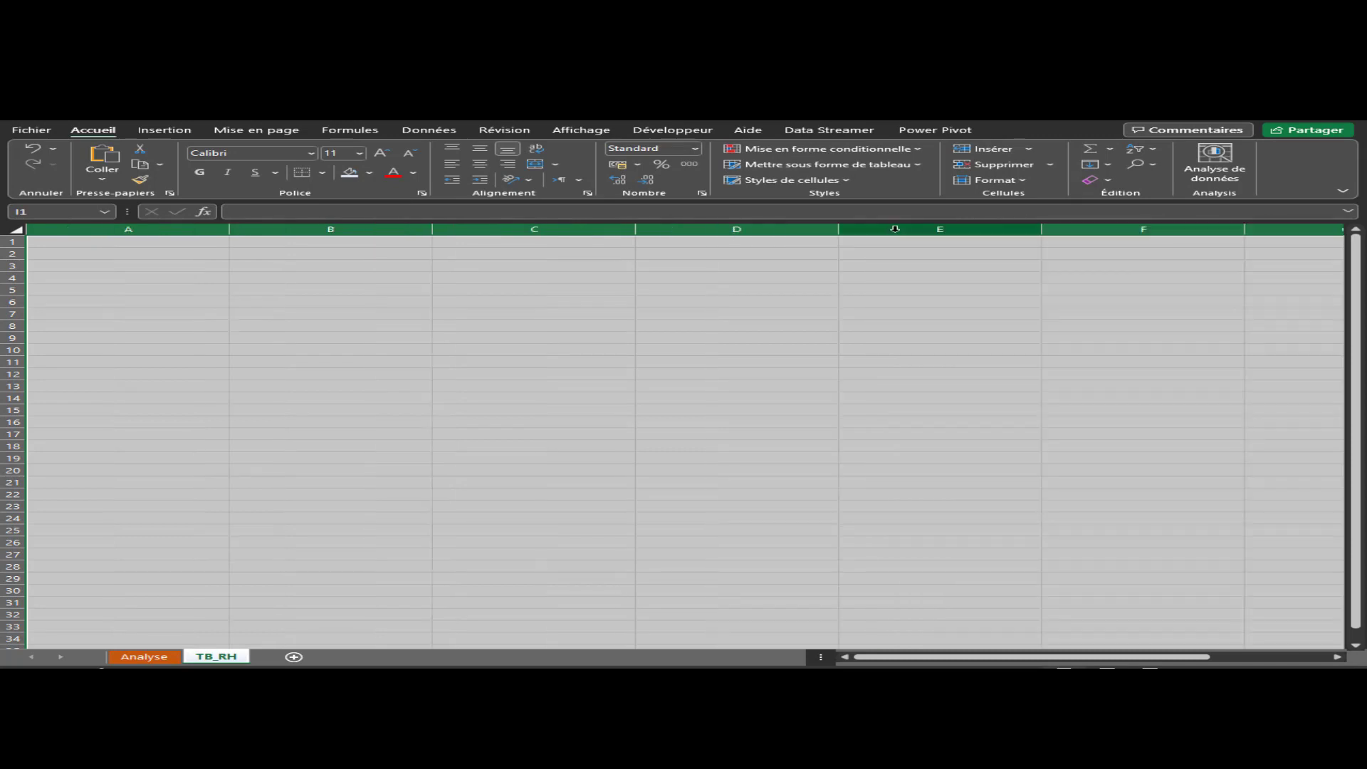
pyautogui.moveTo(1026, 229)
pyautogui.mouseDown()
pyautogui.moveTo(1076, 231)
pyautogui.moveTo(1036, 231)
pyautogui.mouseUp()
# Merge and centre cells A1:J1 and enter the title "Tableau de Bord Resource Humain" in the merged cell
pyautogui.moveTo(85, 241); pyautogui.dragTo(1166, 242)
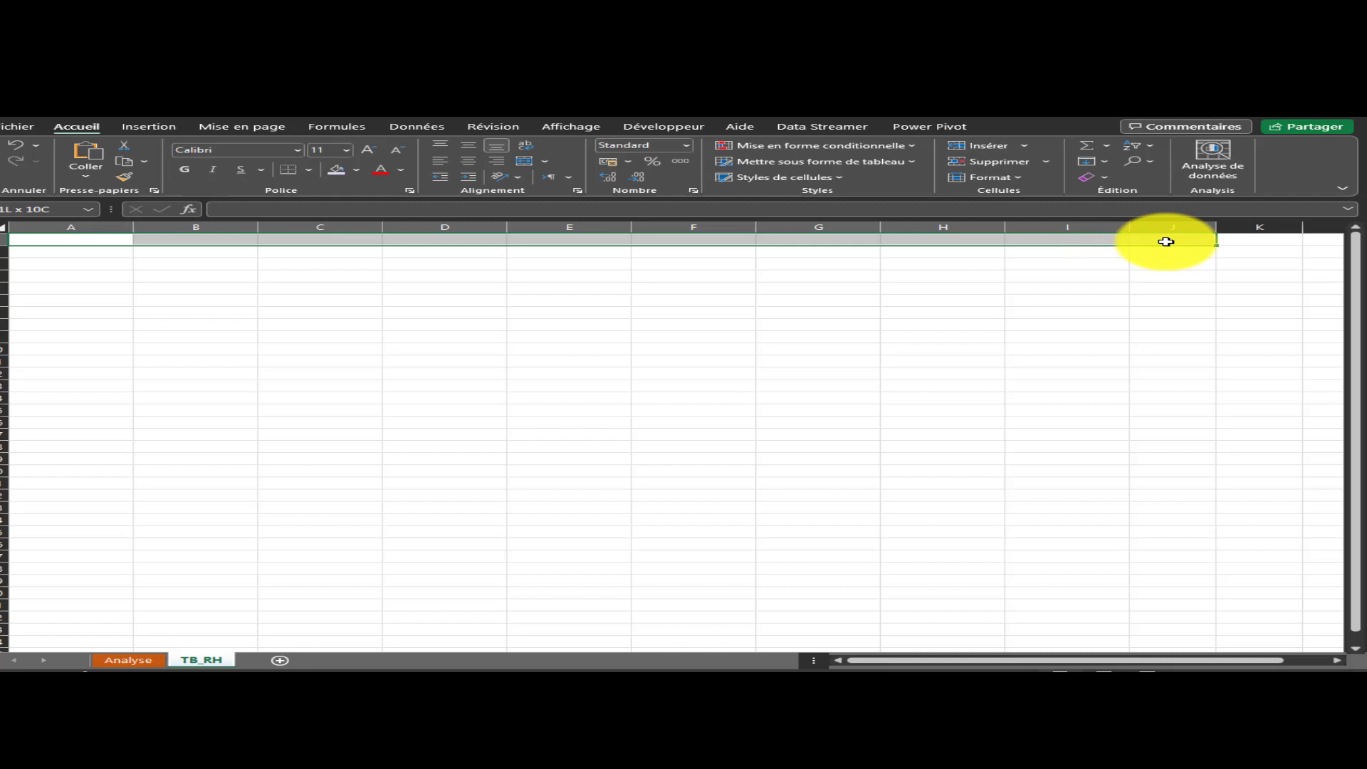
pyautogui.click(524, 163)
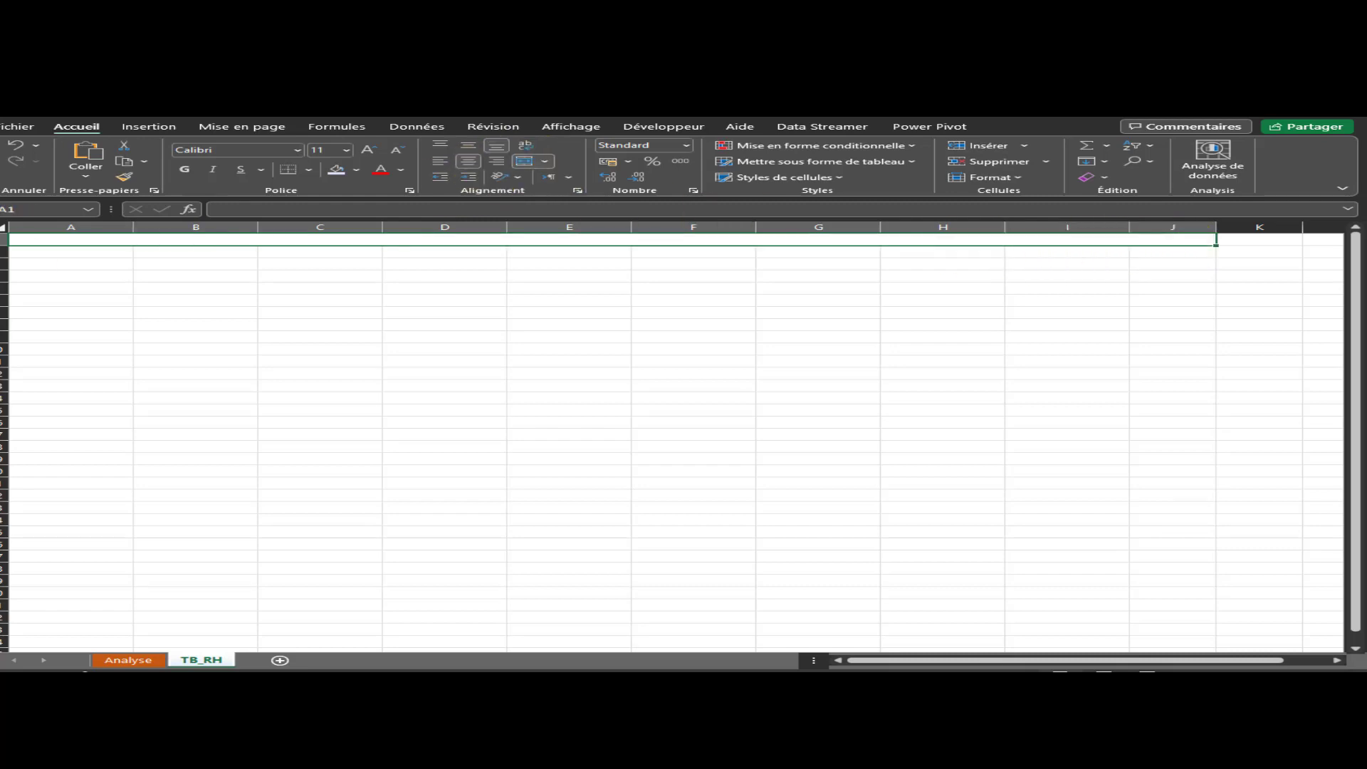
pyautogui.hotkey('alt', 'Tab')
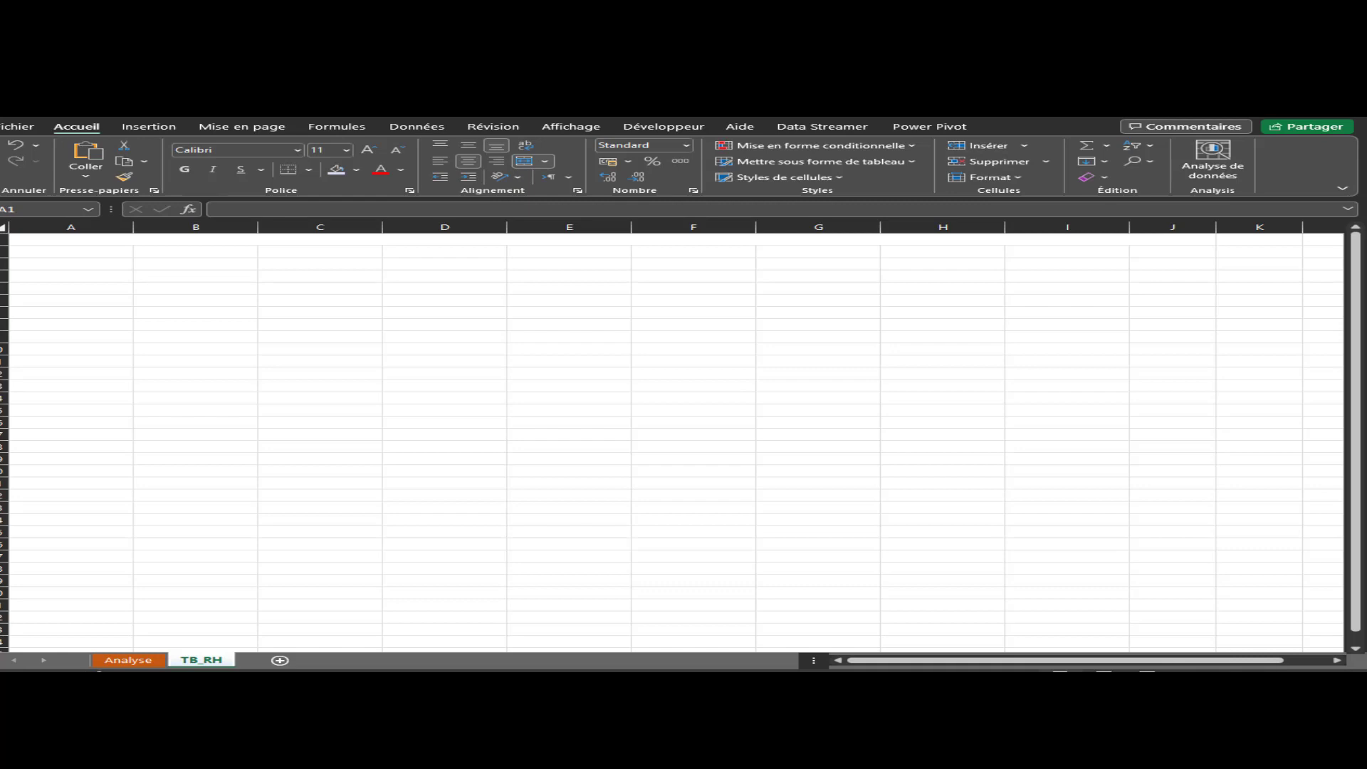
pyautogui.click(376, 244)
pyautogui.click(257, 206)
pyautogui.write('Tableau de Bord Resource Humain')
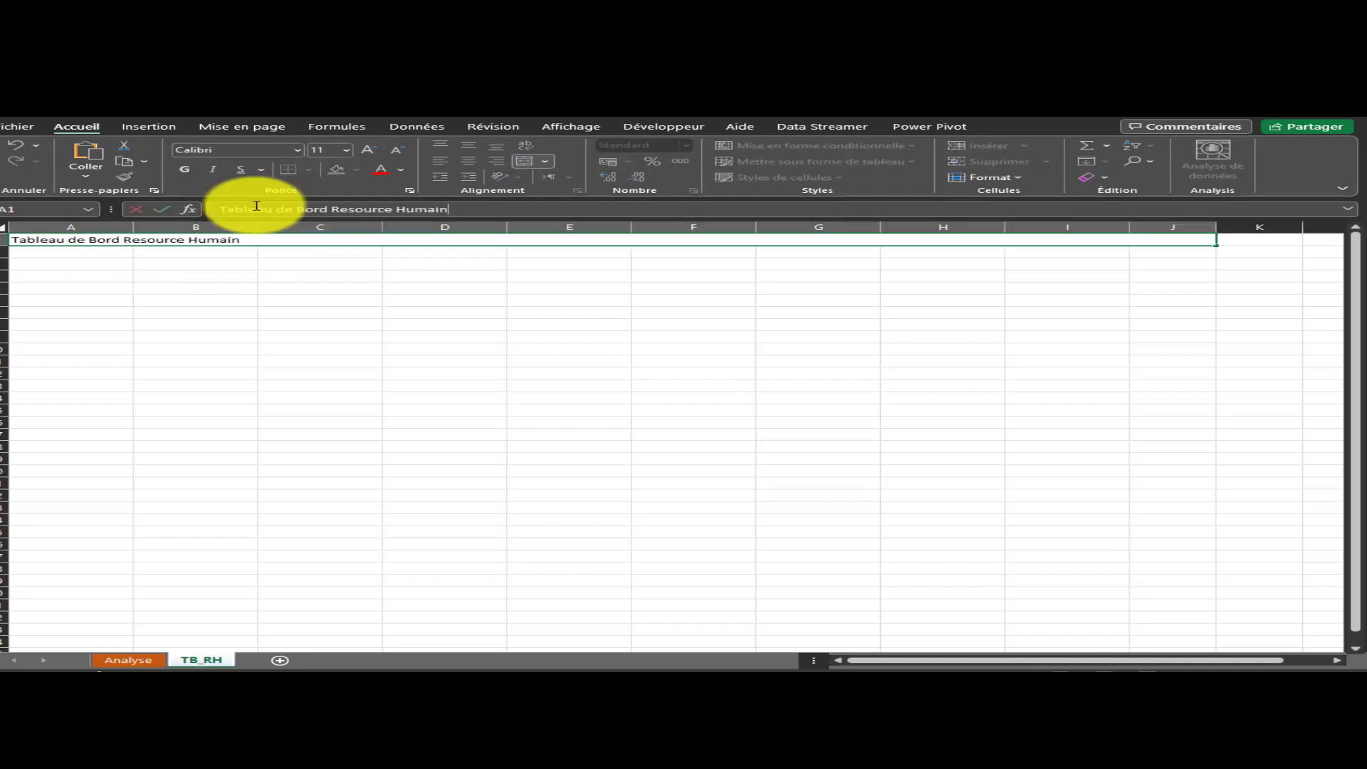
pyautogui.press('Return')
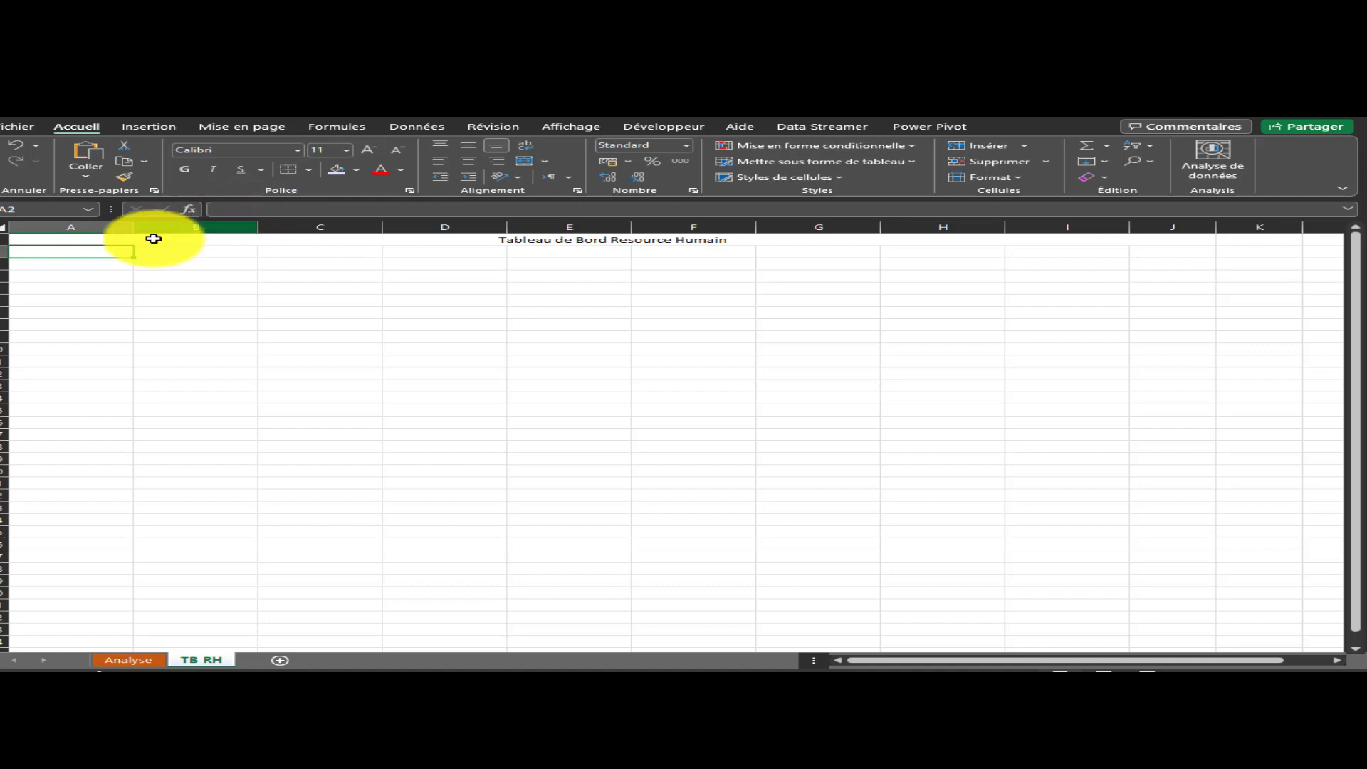
# Format the title in row 1 as bold at font size 24 and increase the row height to fit it
pyautogui.moveTo(7, 245); pyautogui.dragTo(8, 251)
pyautogui.click(427, 244)
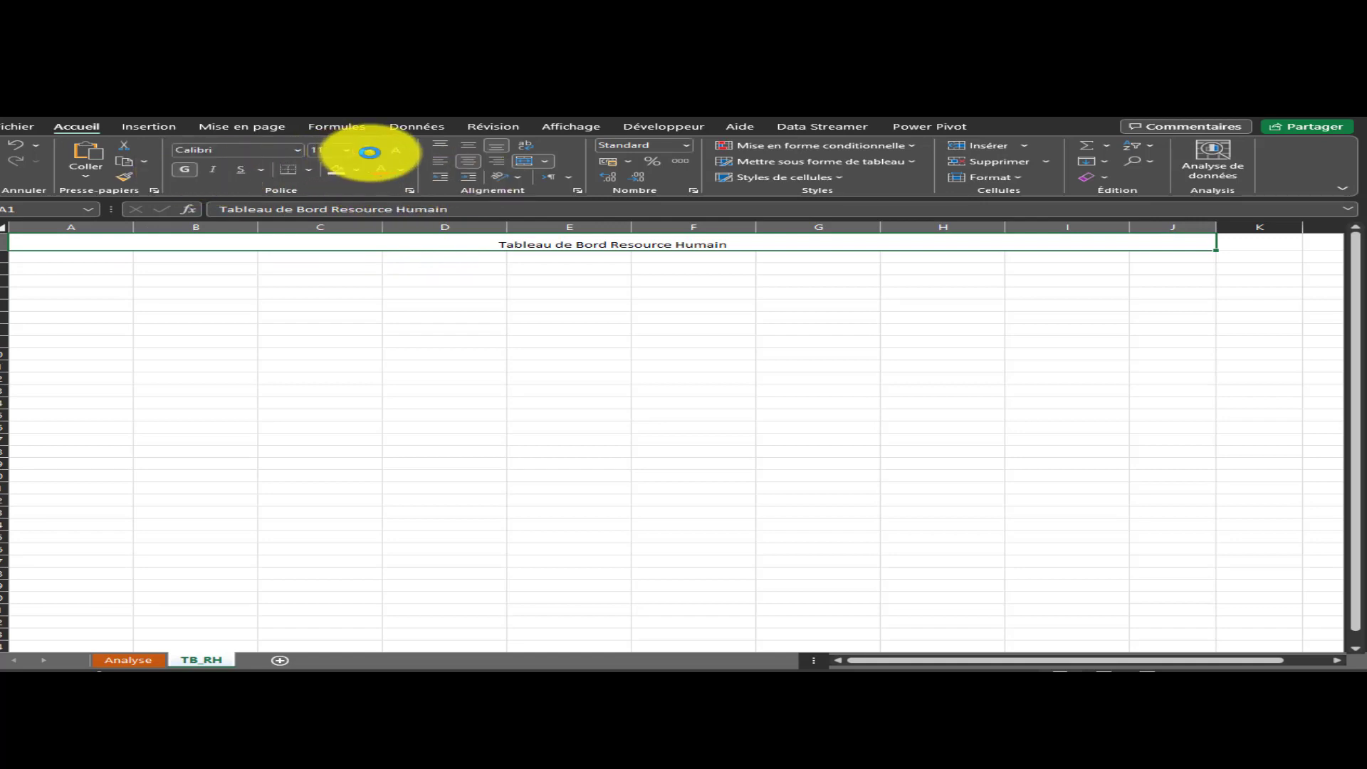
pyautogui.click(370, 152)
pyautogui.click(370, 152)
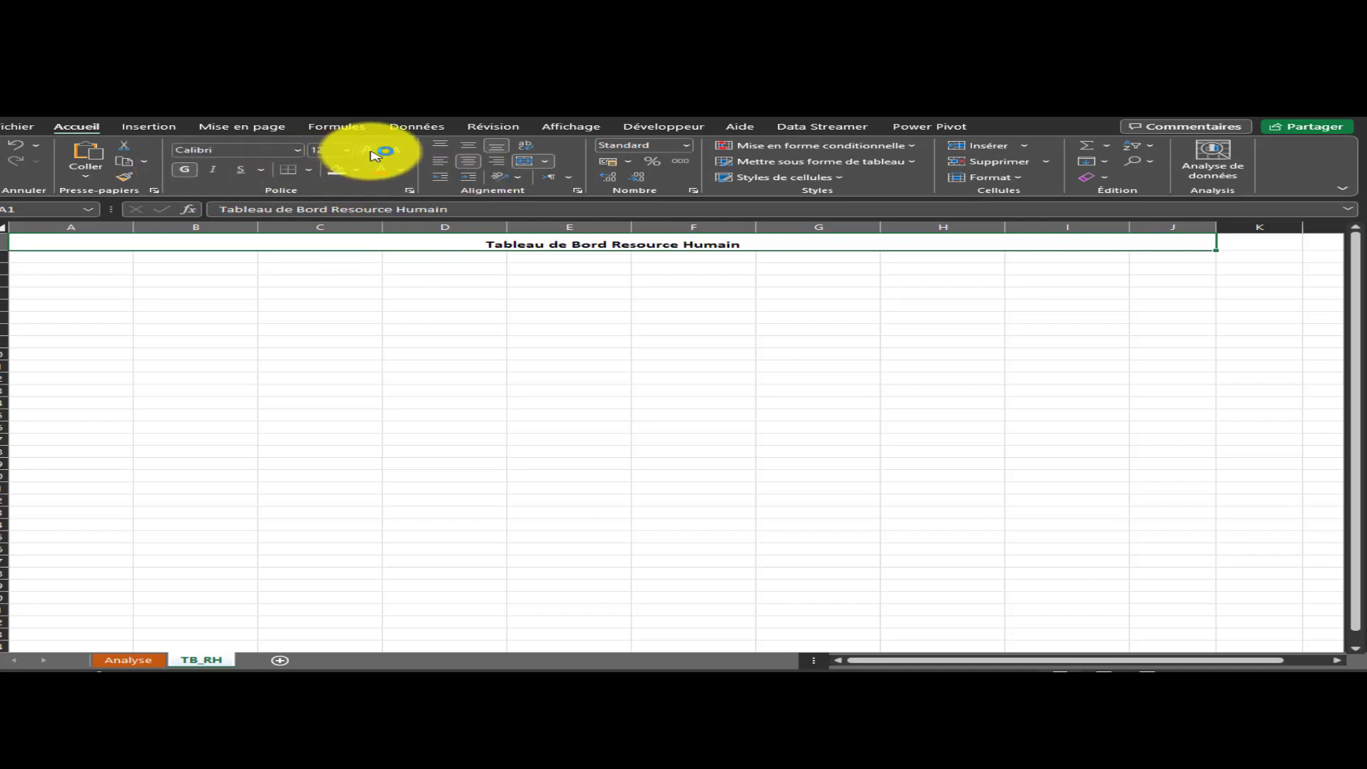
pyautogui.click(371, 153)
pyautogui.click(371, 154)
pyautogui.click(373, 154)
pyautogui.click(373, 154)
pyautogui.click(374, 153)
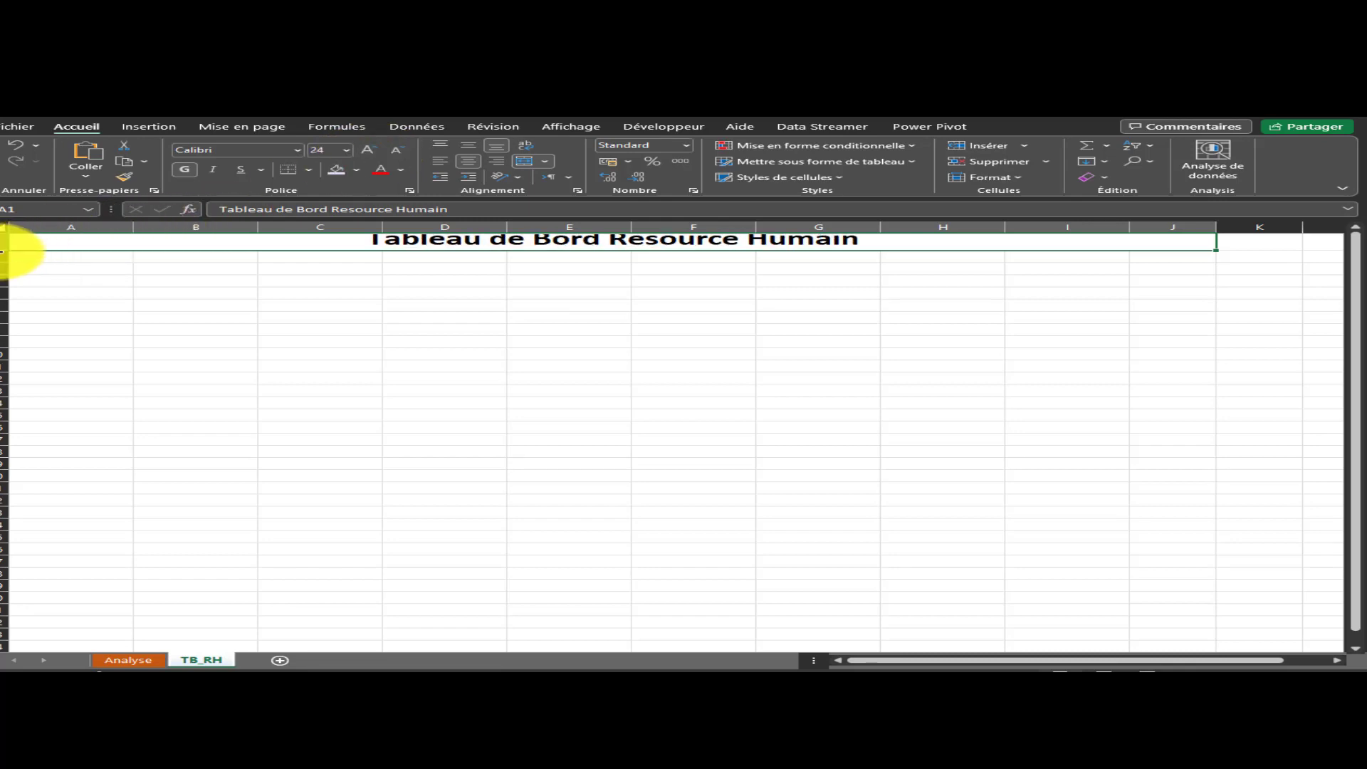
pyautogui.moveTo(2, 250); pyautogui.dragTo(3, 258)
pyautogui.click(249, 311)
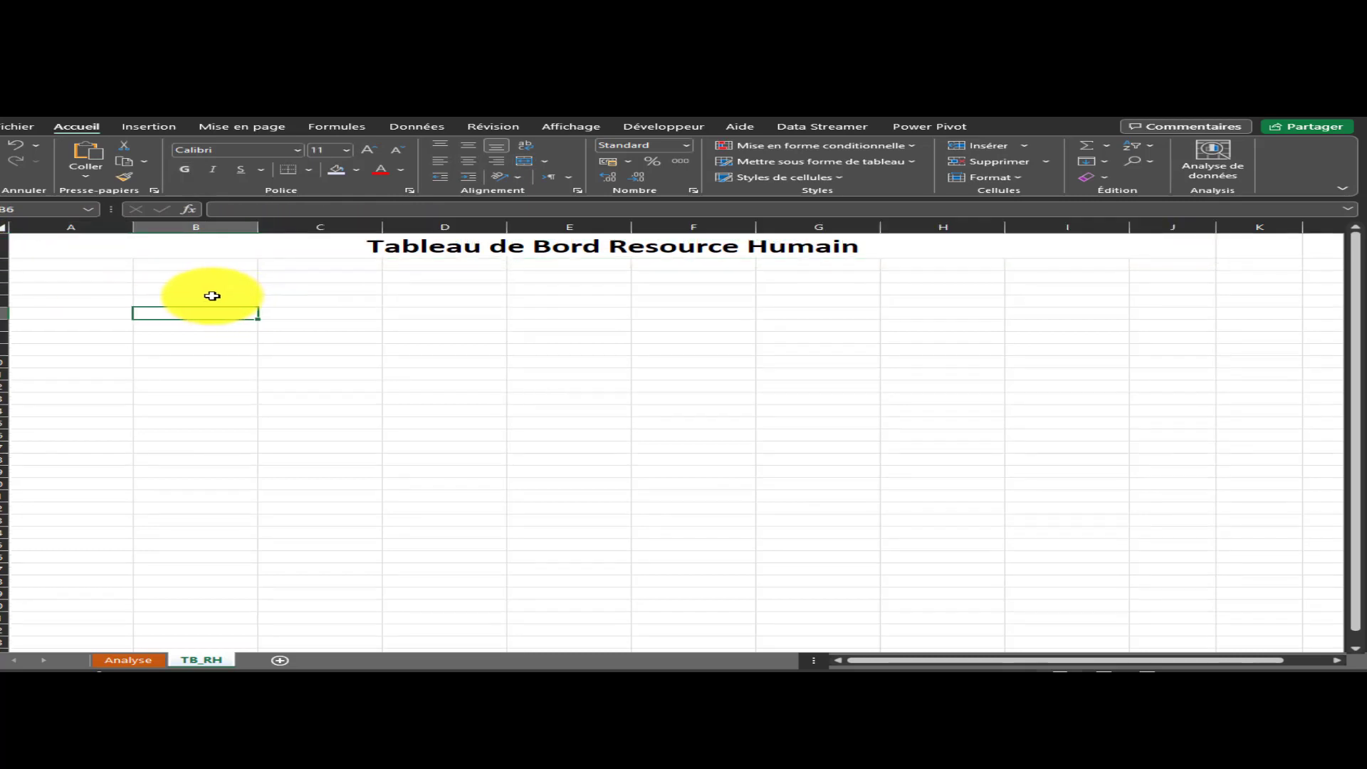
# Insert a text box directly below the title row and fit it to the width of columns A and B
pyautogui.click(149, 127)
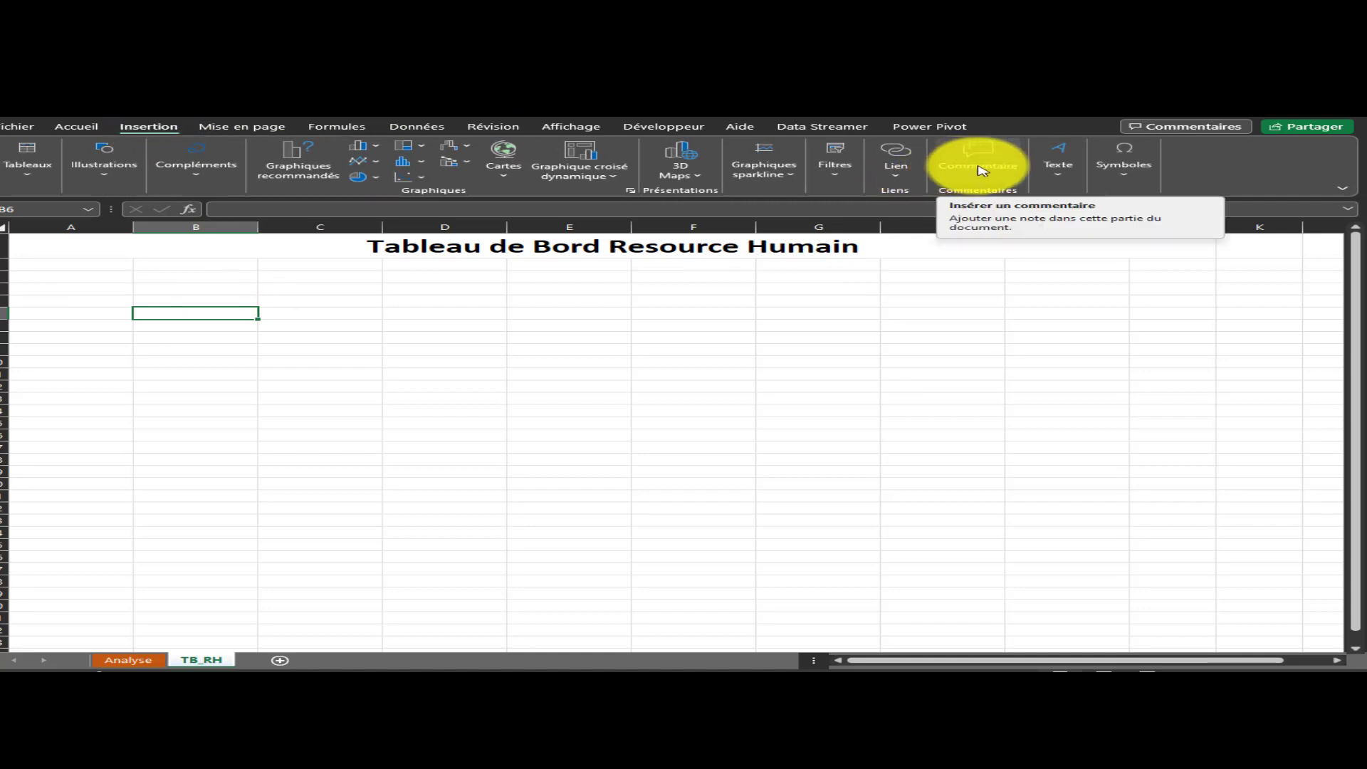
pyautogui.click(1060, 174)
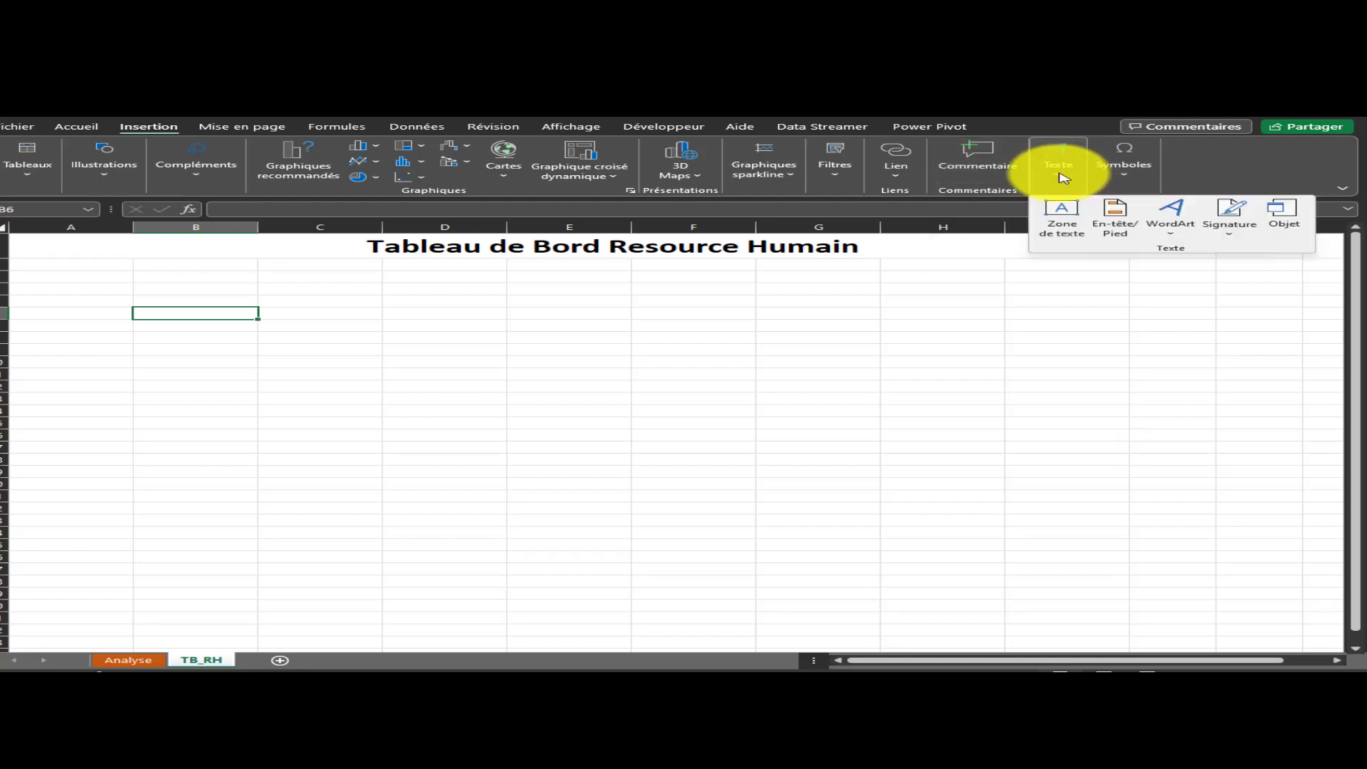
pyautogui.click(1061, 210)
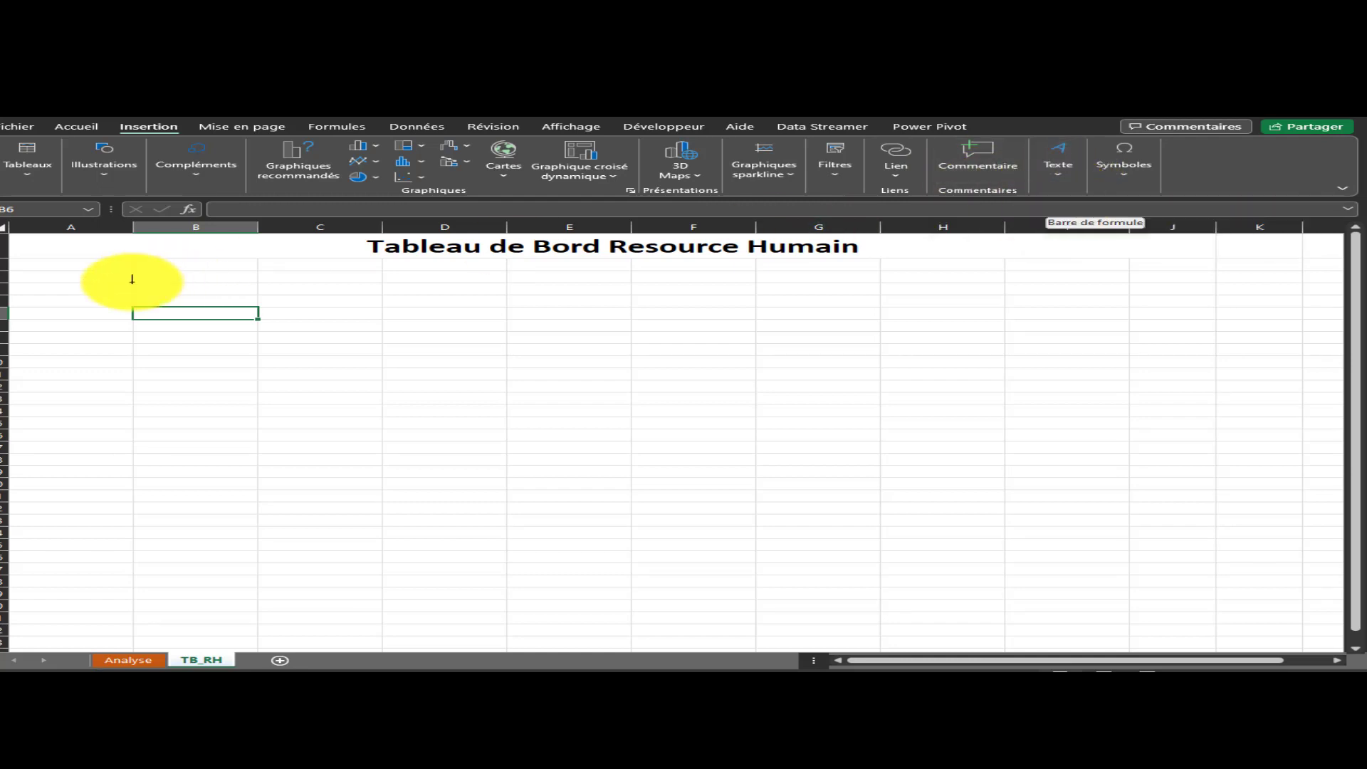
pyautogui.moveTo(21, 263); pyautogui.dragTo(261, 278)
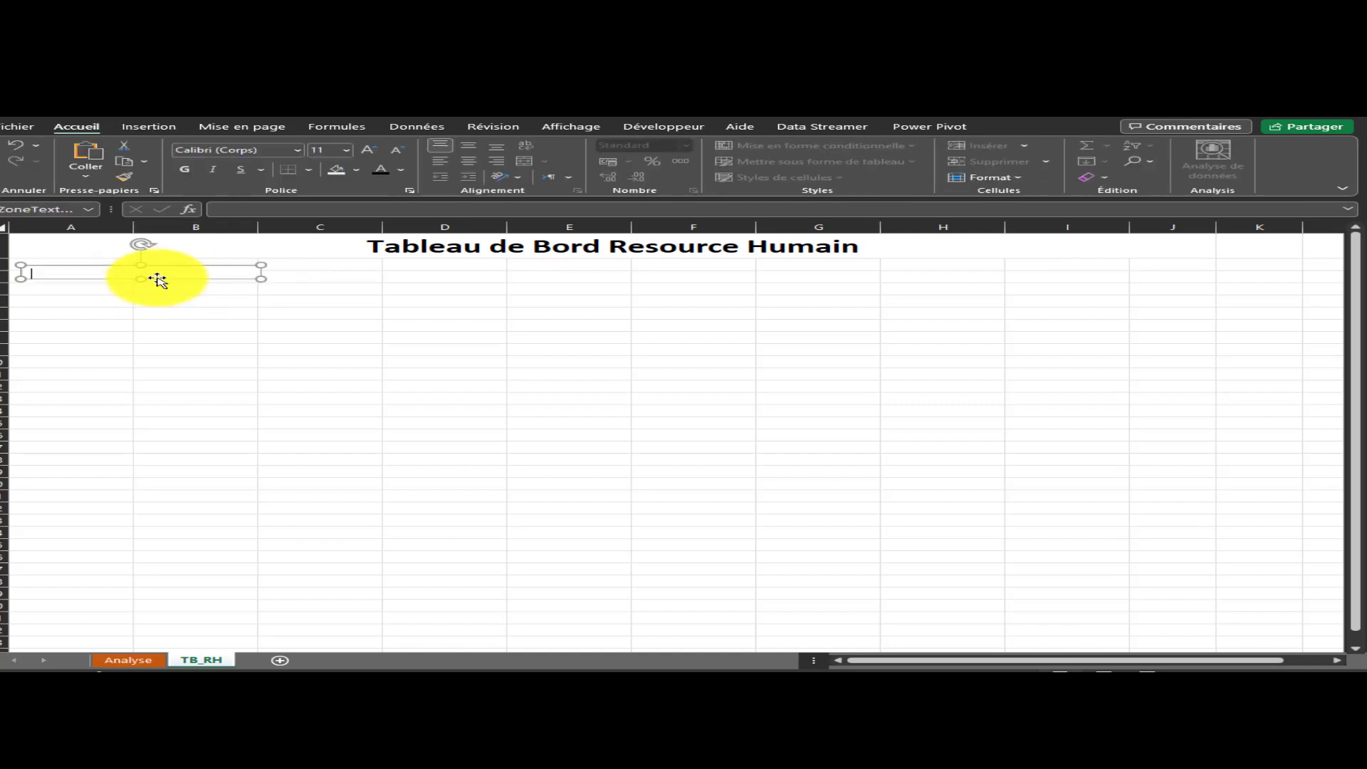
pyautogui.moveTo(156, 277); pyautogui.dragTo(127, 276)
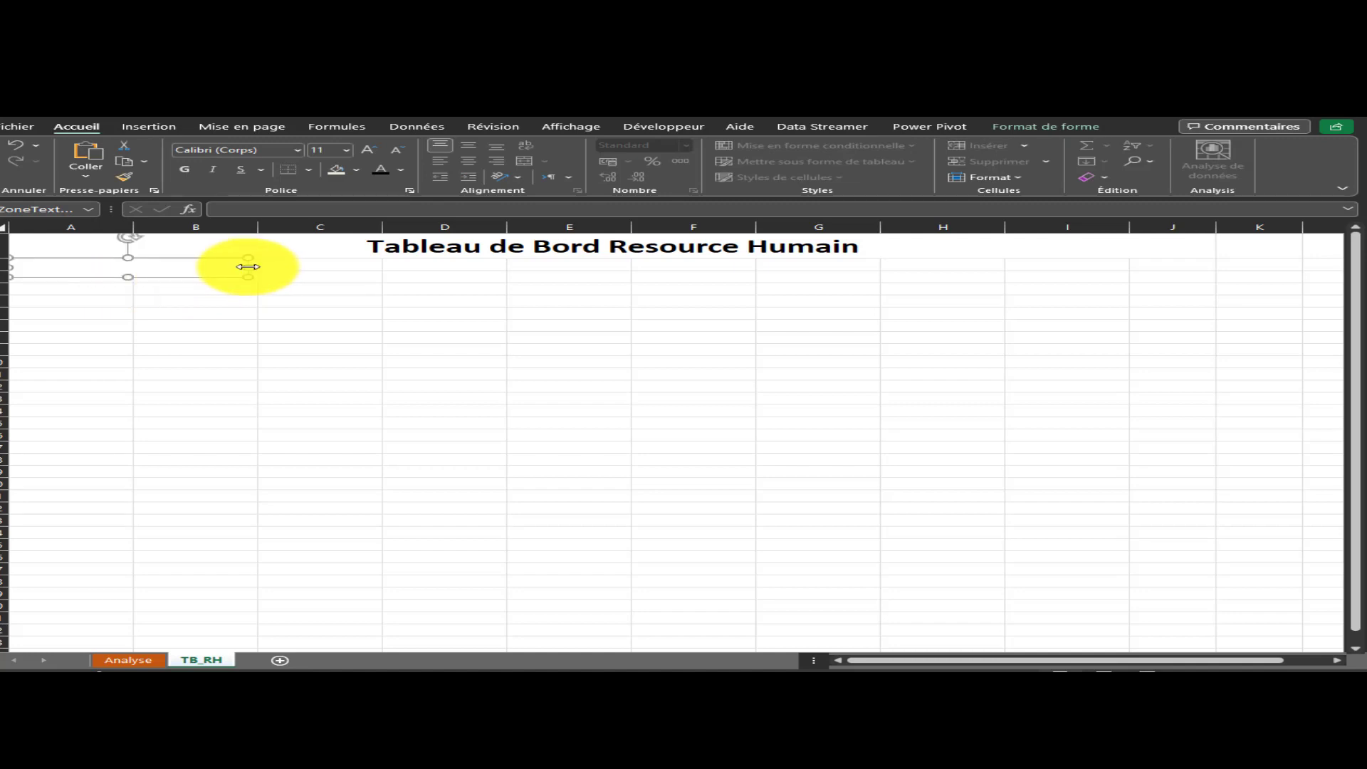
pyautogui.moveTo(248, 267); pyautogui.dragTo(257, 267)
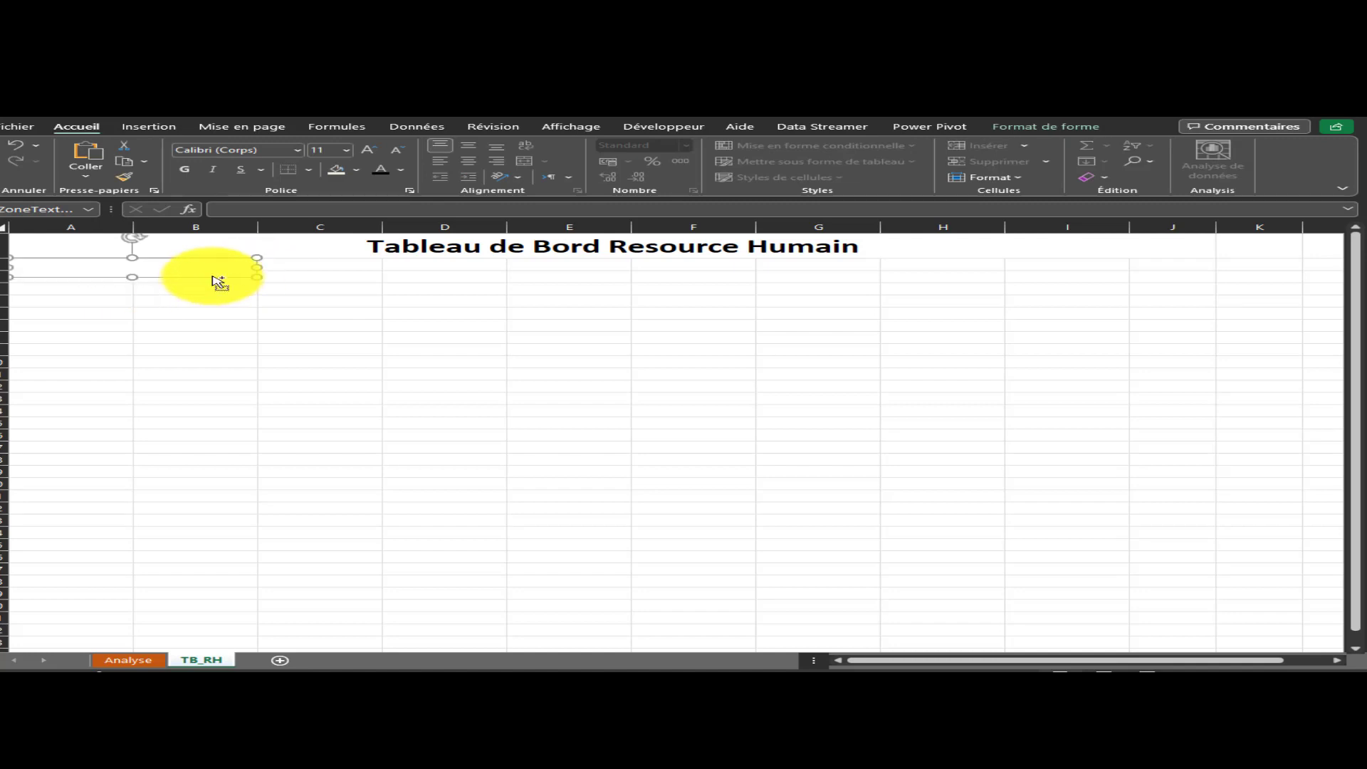
# Duplicate the text box three times along the row, over C:D, E:F and G onward, stretching the last copy just into column K
pyautogui.moveTo(213, 277); pyautogui.dragTo(465, 281)
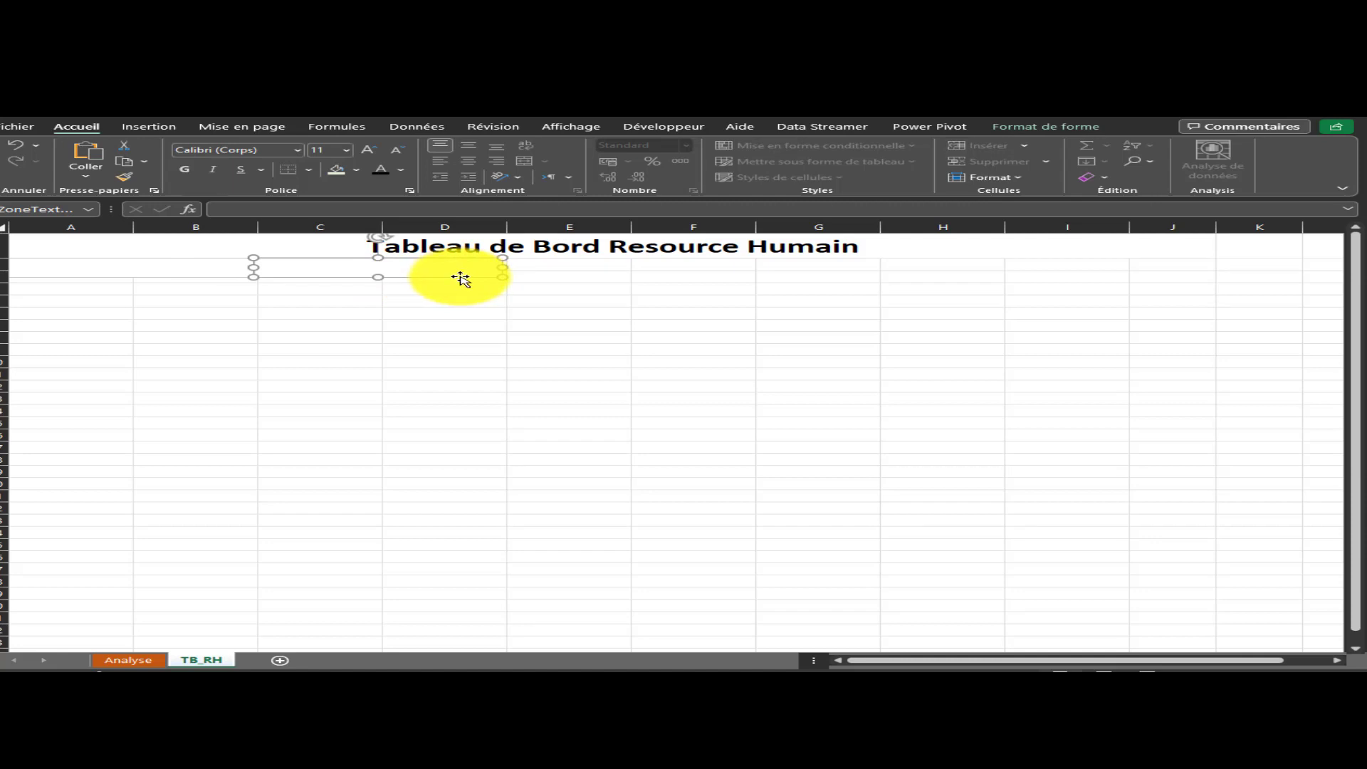
pyautogui.moveTo(461, 276); pyautogui.dragTo(705, 277)
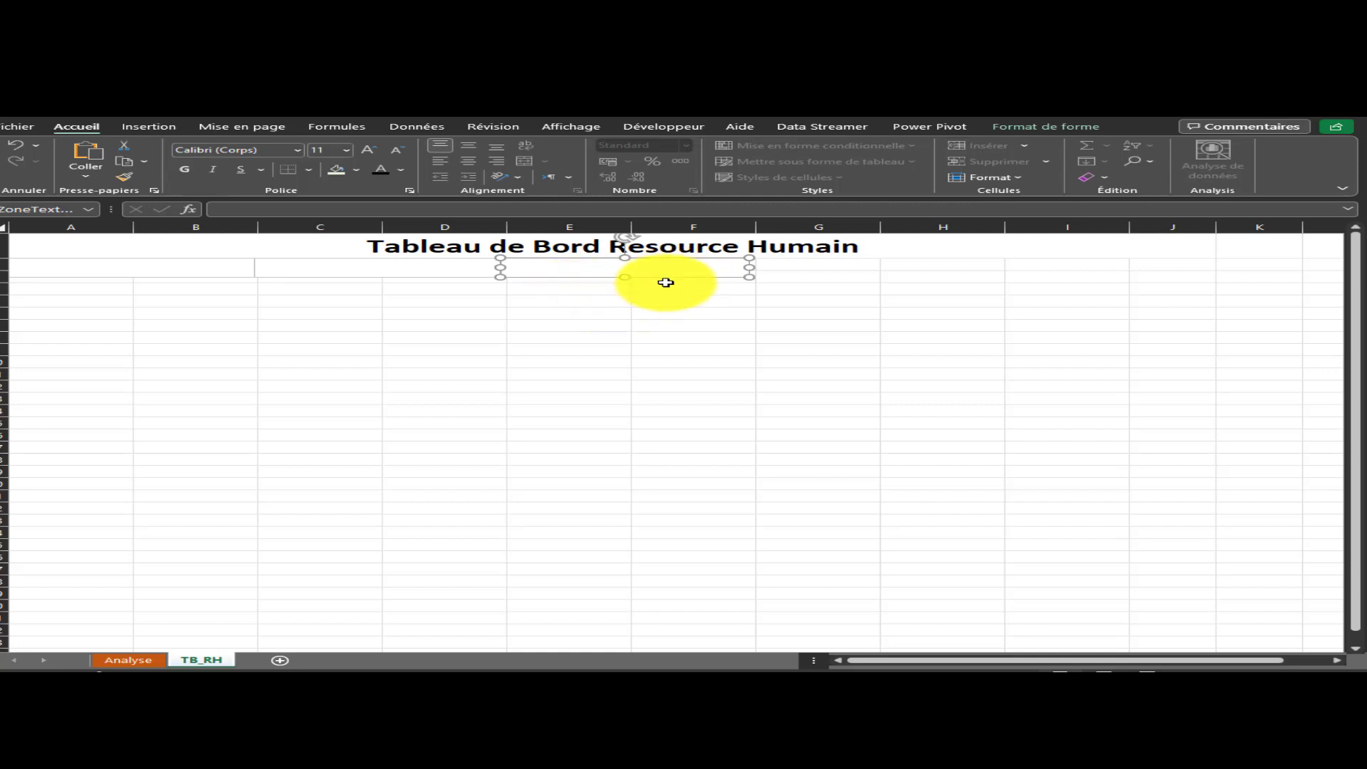
pyautogui.moveTo(695, 281); pyautogui.dragTo(1239, 274)
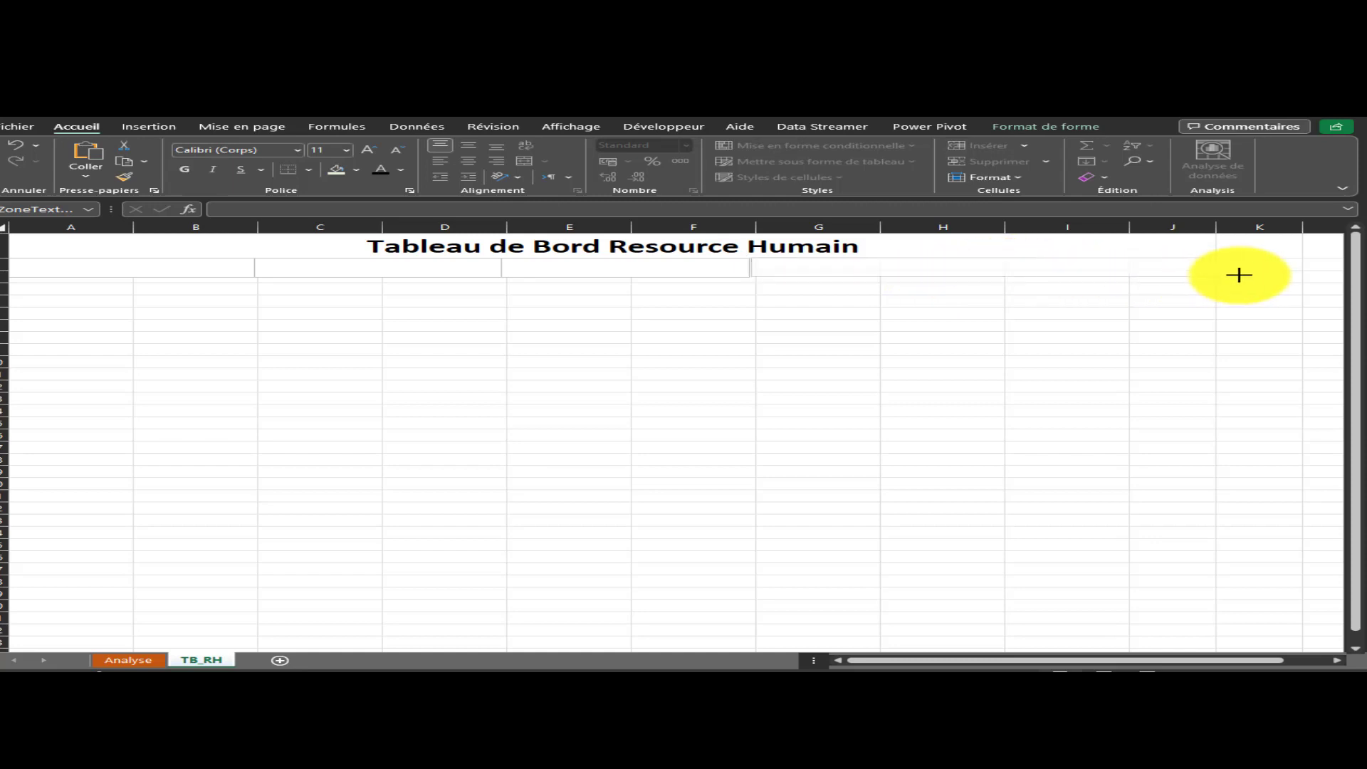
pyautogui.moveTo(1239, 275); pyautogui.dragTo(1239, 275)
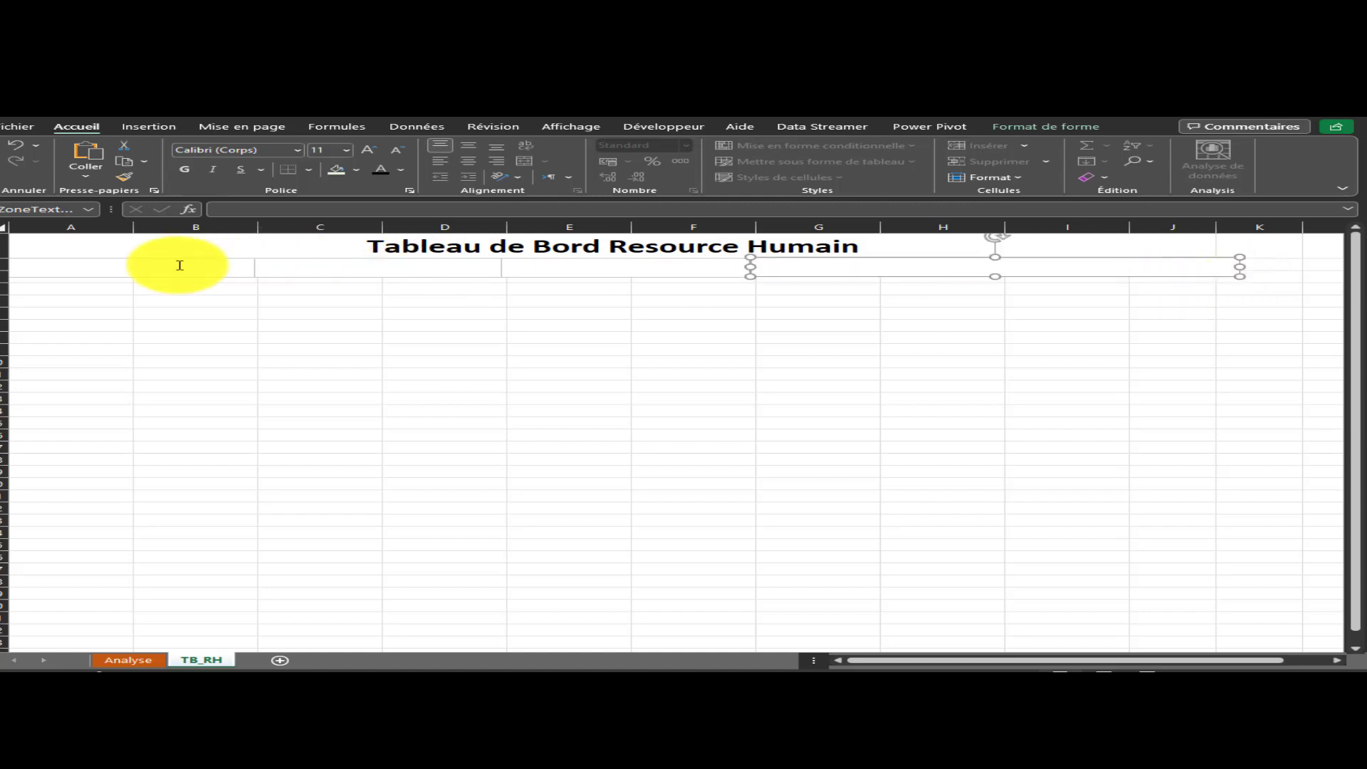
# Label the four text boxes in order "Masse salariale", "Salaire moyen", "nombre emploiyé" and "Masse salarial par employe"
pyautogui.click(113, 265)
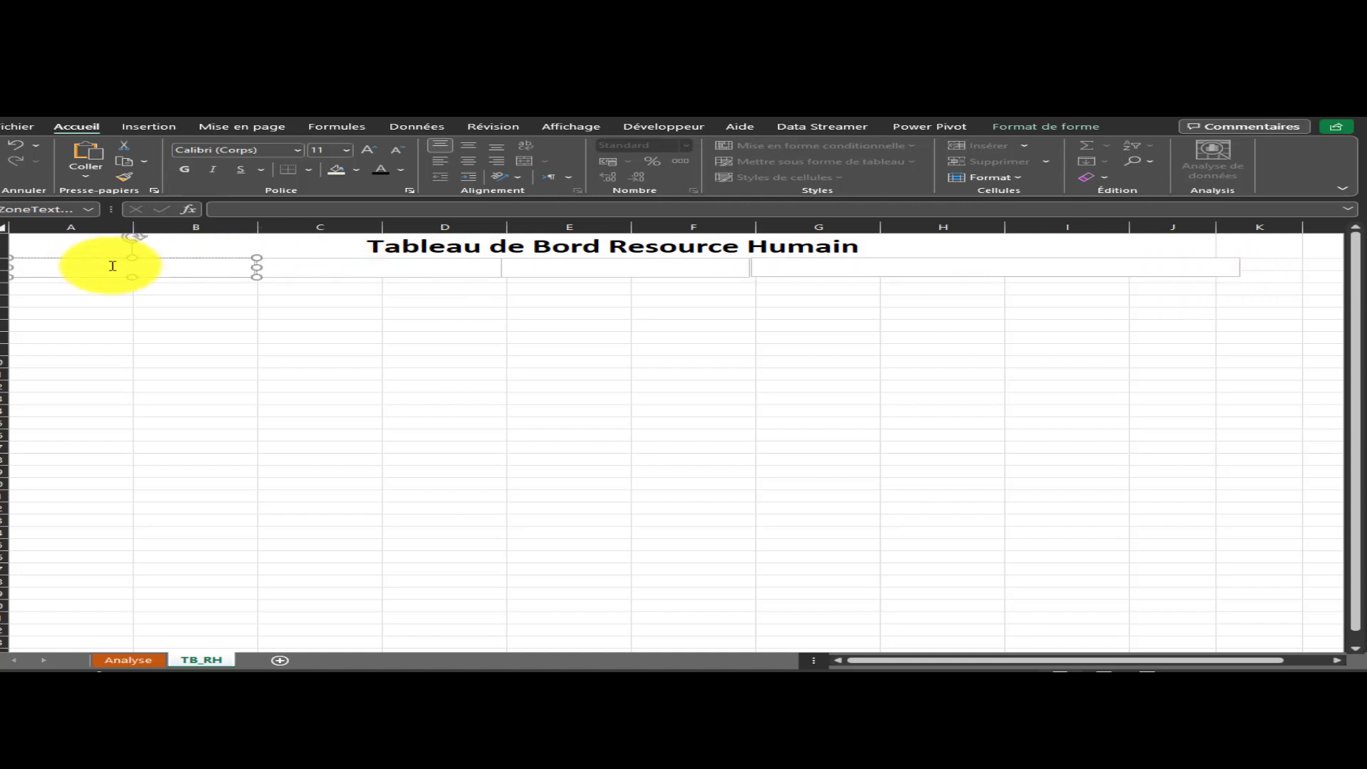
pyautogui.write('Masse salariale')
pyautogui.click(302, 267)
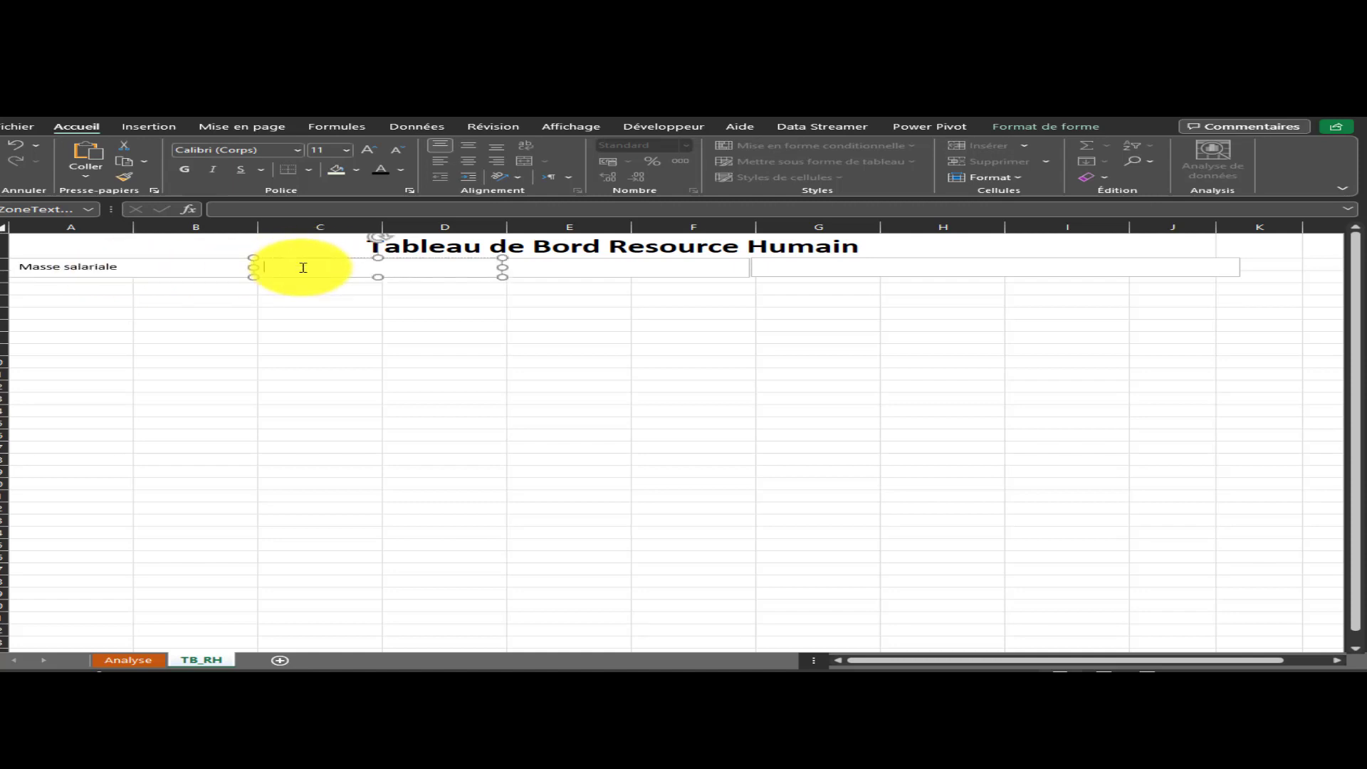
pyautogui.write('Salaire moyen')
pyautogui.click(577, 266)
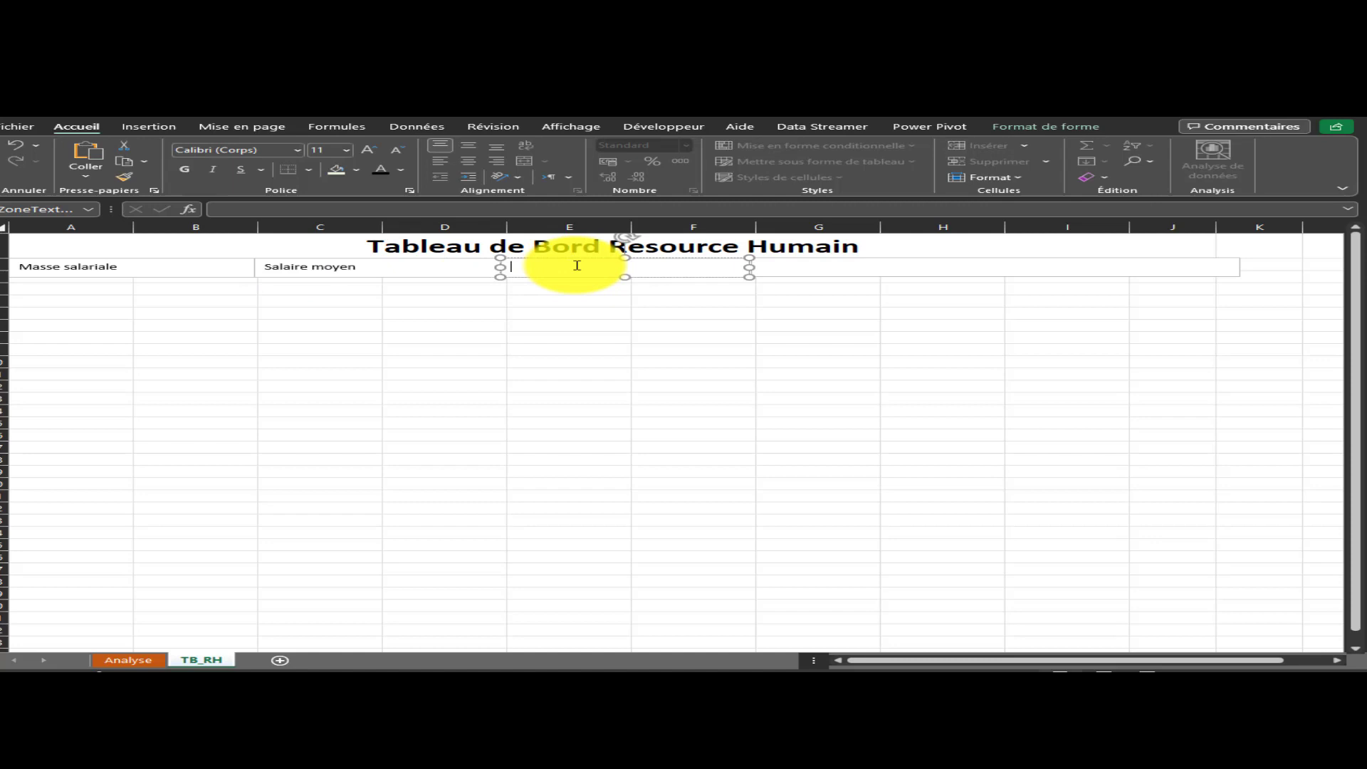
pyautogui.write('nombre emploiyé')
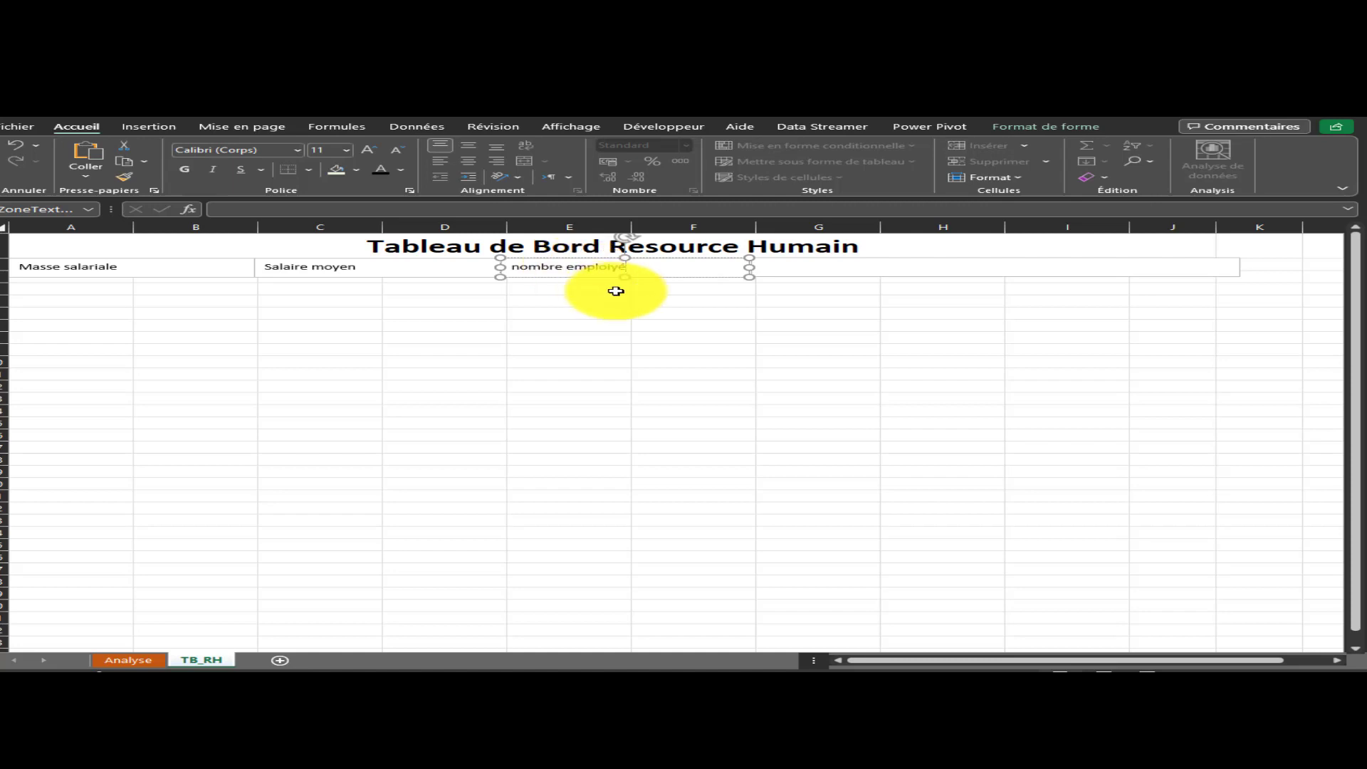
pyautogui.click(786, 270)
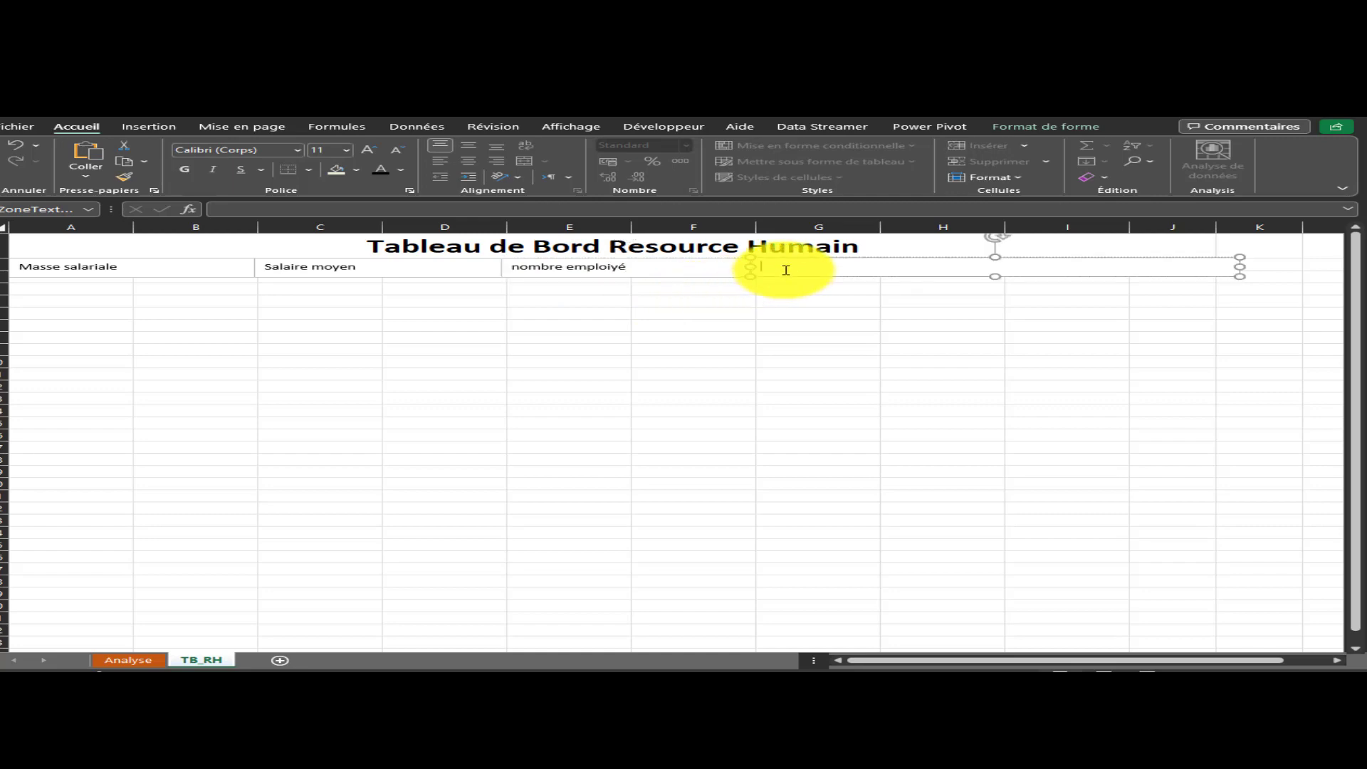
pyautogui.write('Masse salarial par employe')
pyautogui.click(790, 289)
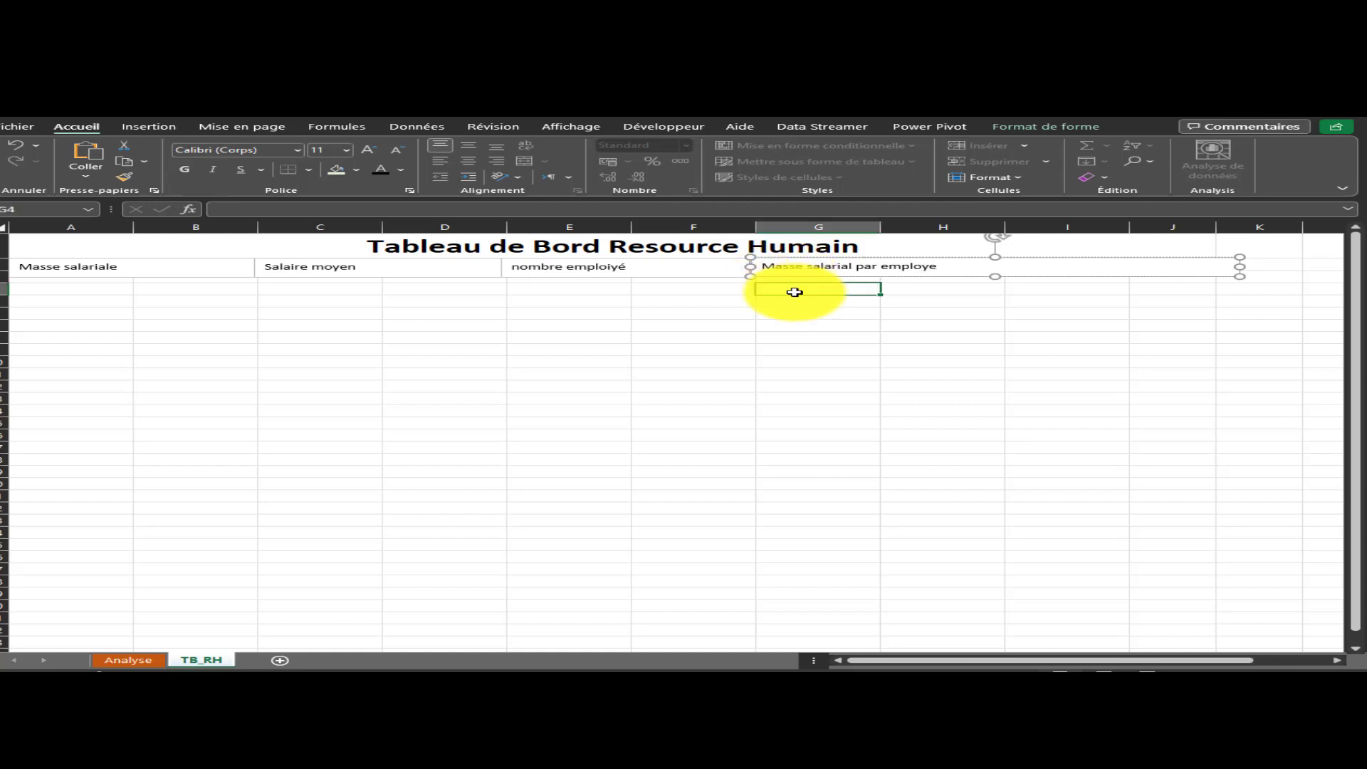
# Select all four header text boxes and make their text bold and horizontally centred
pyautogui.click(785, 274)
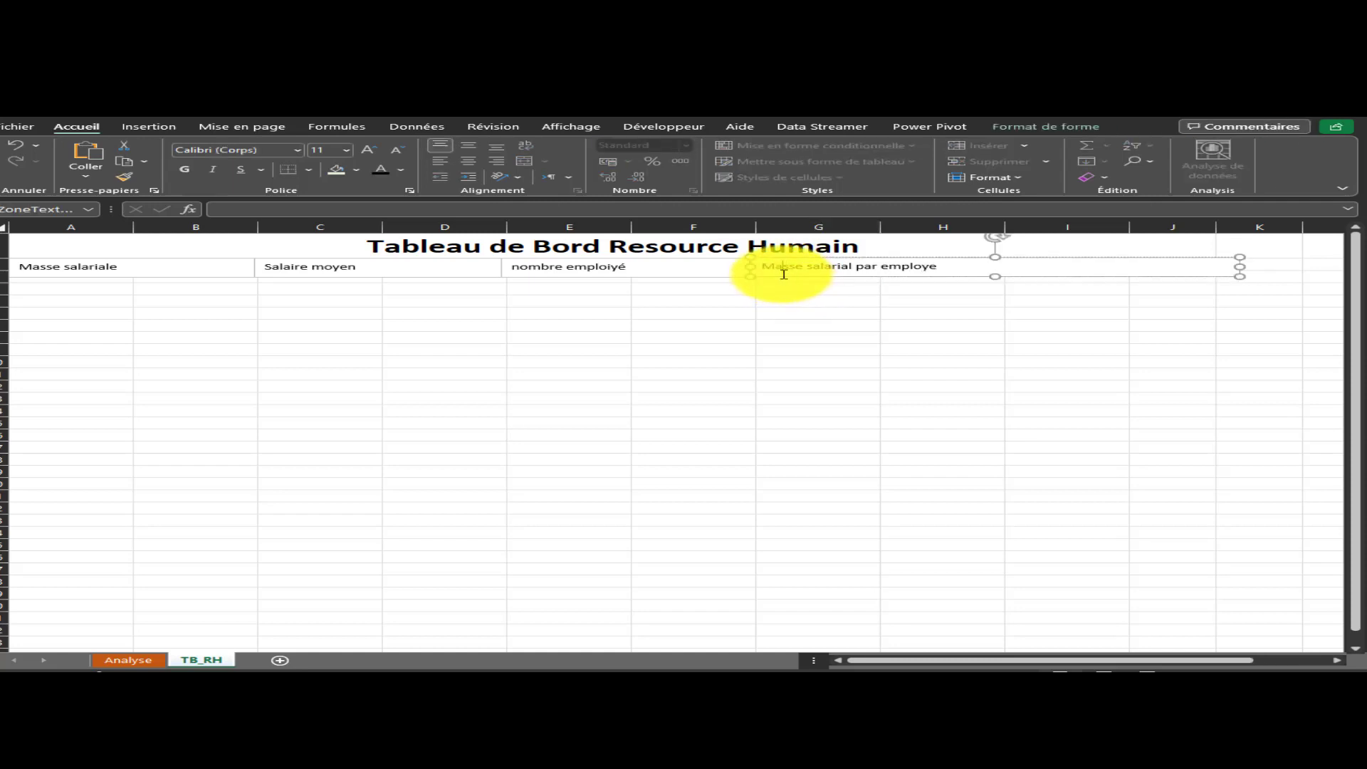
pyautogui.click(783, 274)
pyautogui.keyDown('shift'); pyautogui.click(635, 274); pyautogui.keyUp('shift')
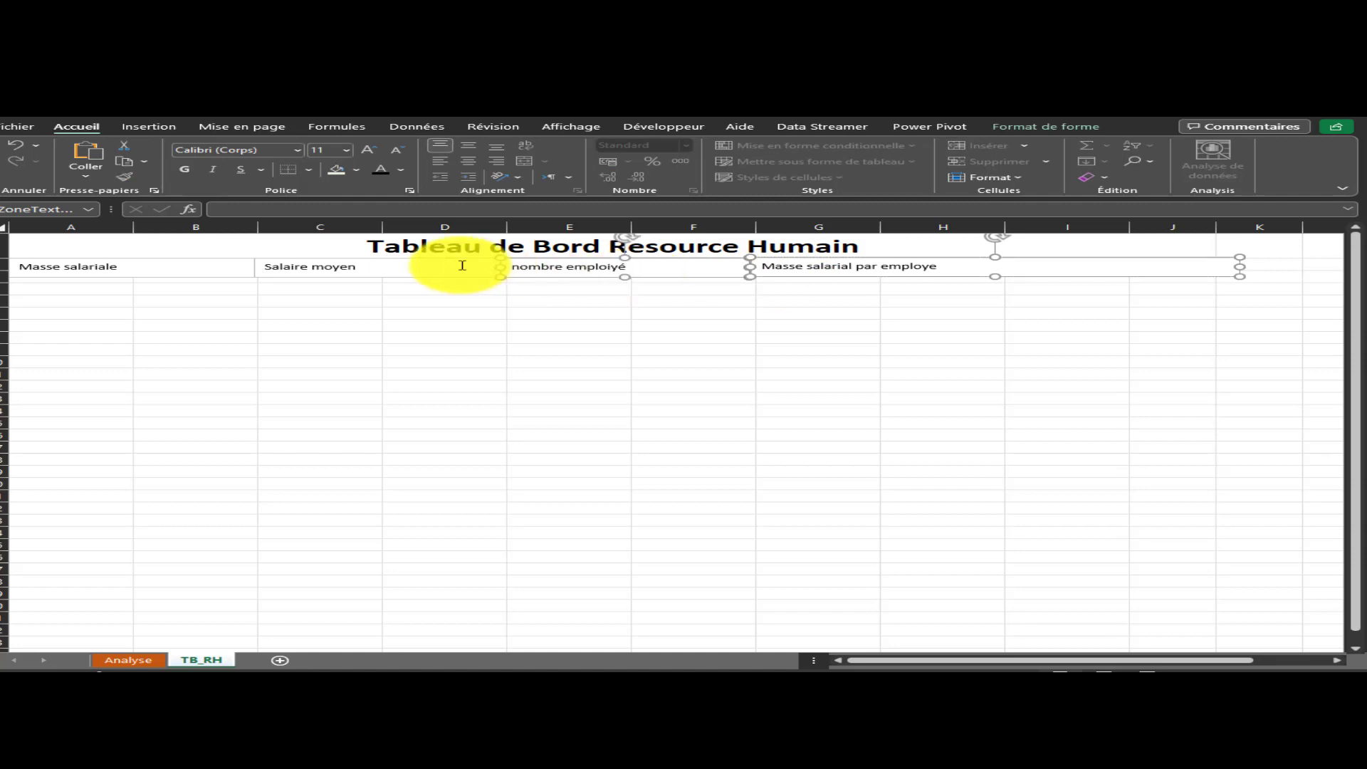
pyautogui.keyDown('shift'); pyautogui.click(402, 269); pyautogui.keyUp('shift')
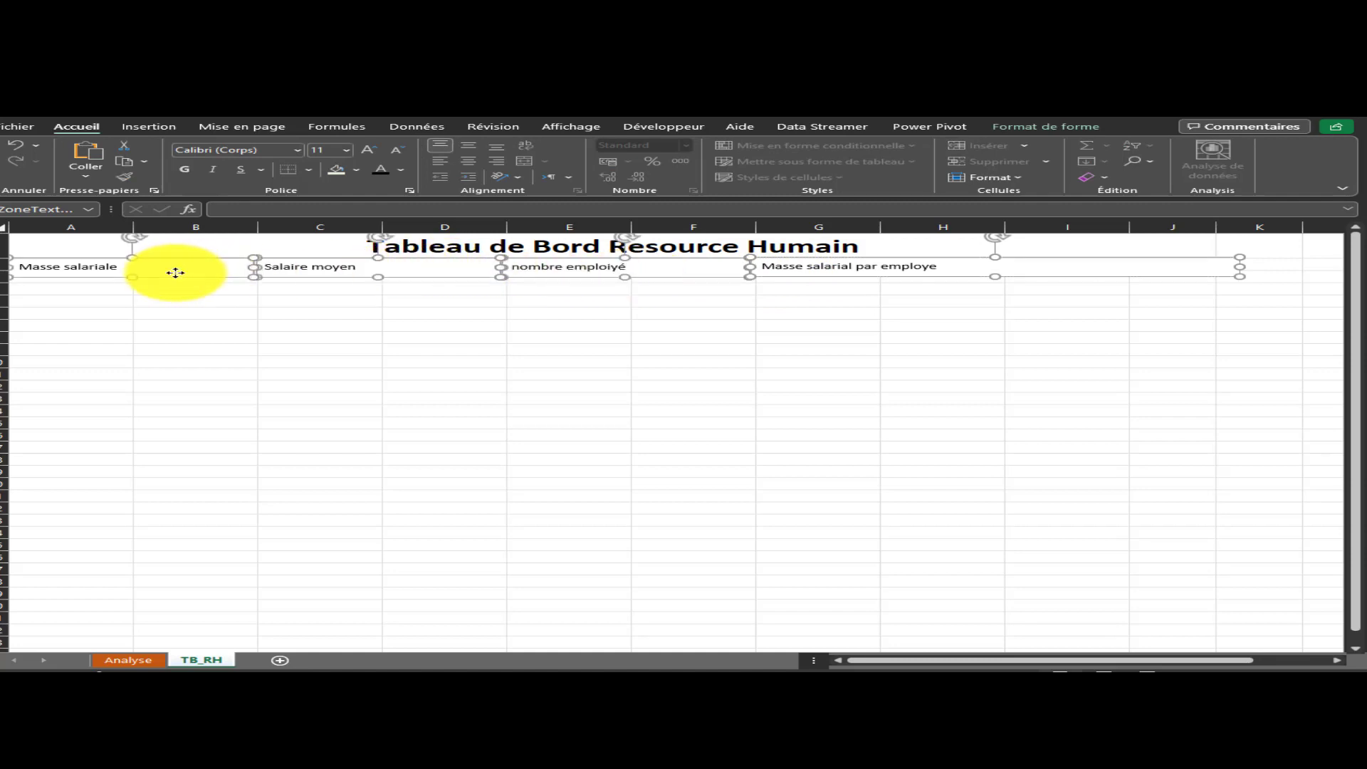
pyautogui.click(185, 170)
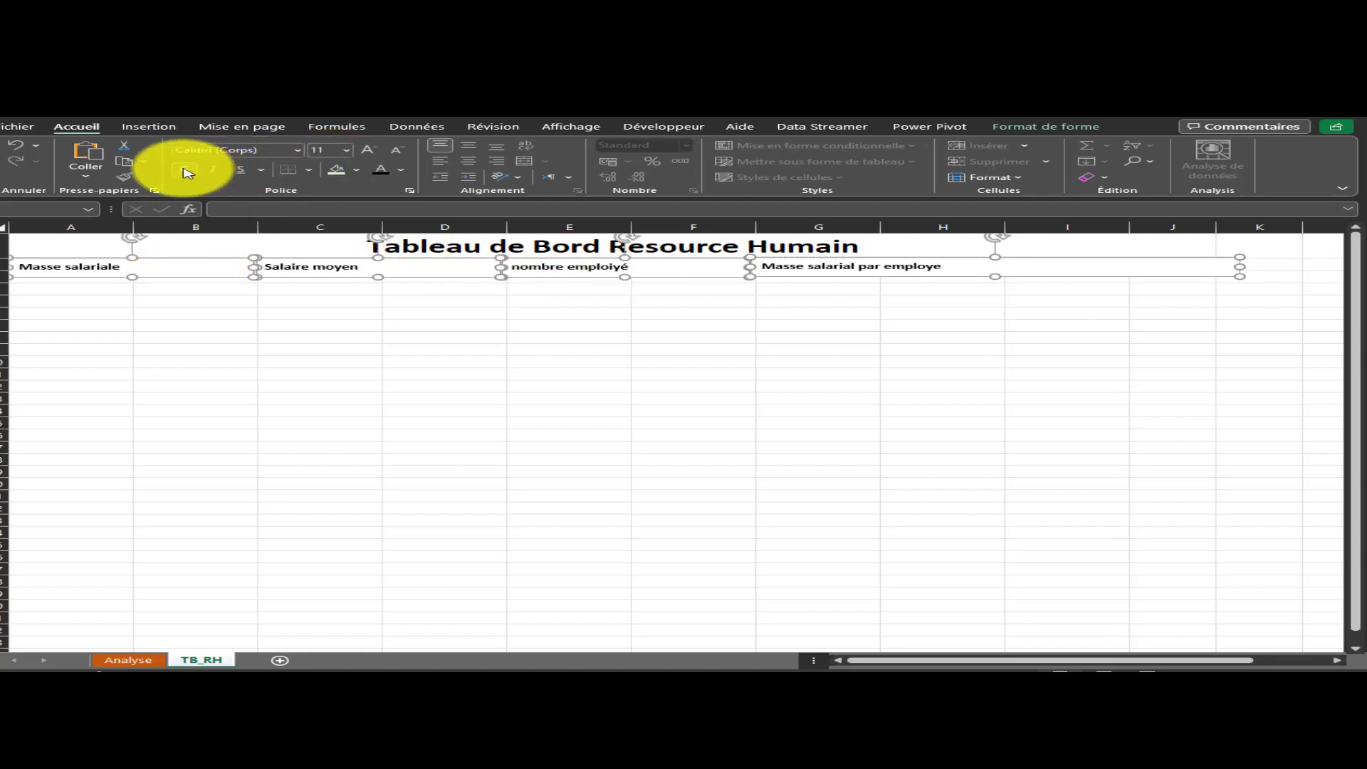
pyautogui.click(469, 161)
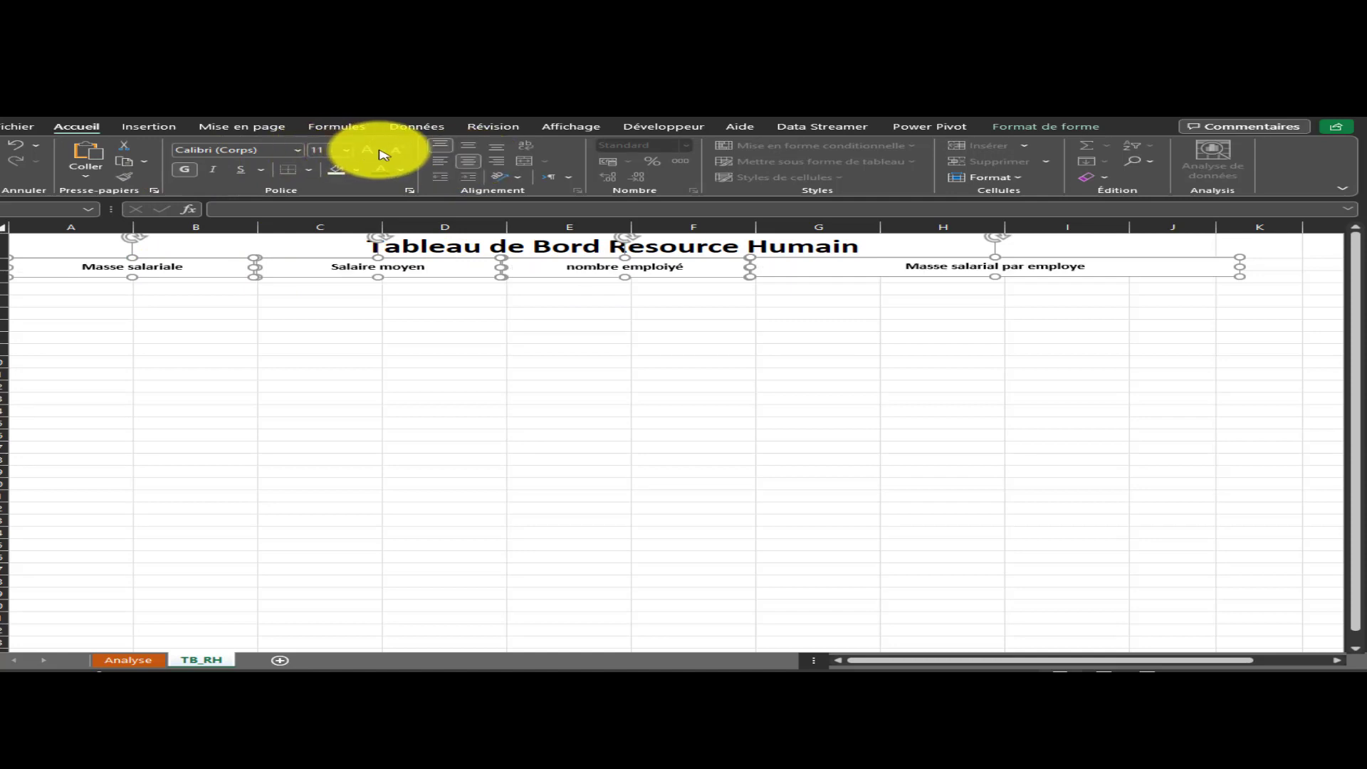
# Increase the font size of the four selected header text boxes to 16
pyautogui.click(369, 151)
pyautogui.click(371, 153)
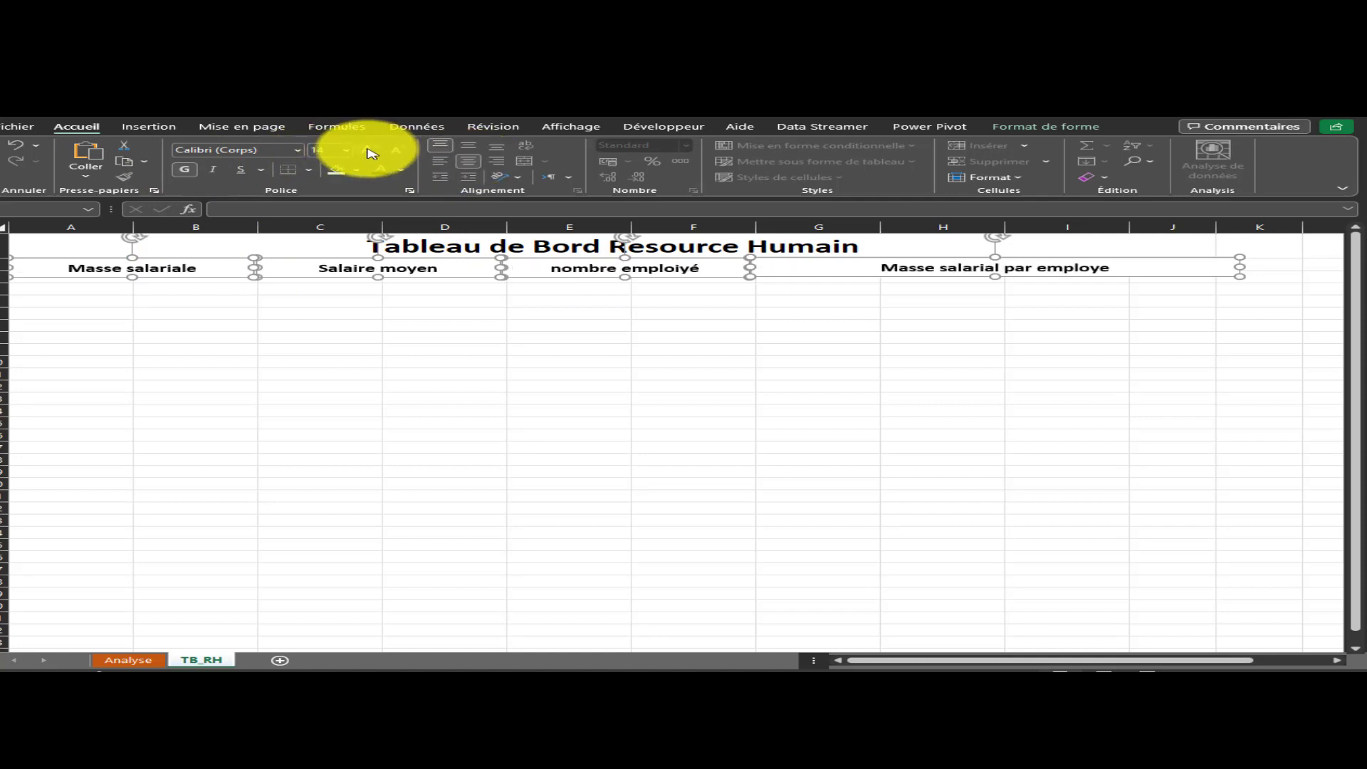
pyautogui.click(371, 154)
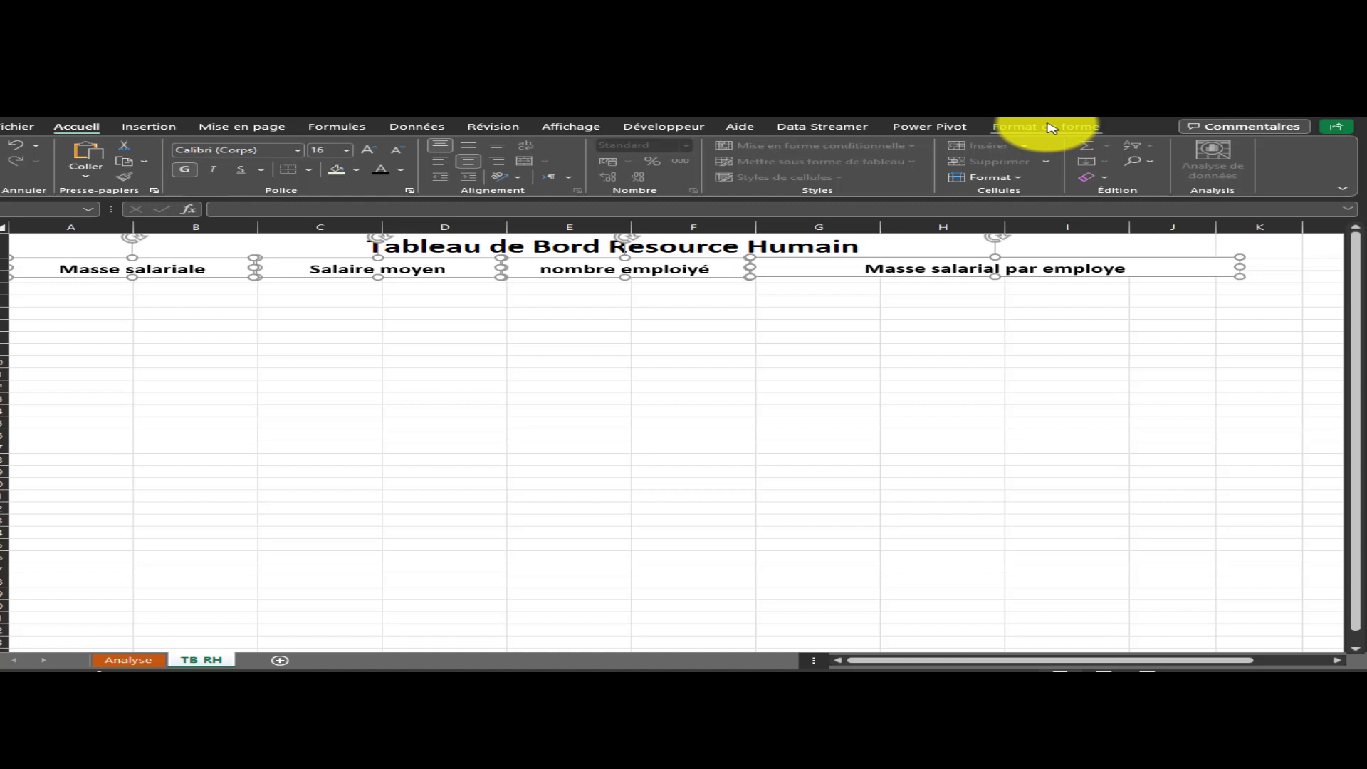
# Align the four header text boxes along their bottom edges, distribute them horizontally, and clear the selection
pyautogui.click(1049, 128)
pyautogui.click(1130, 147)
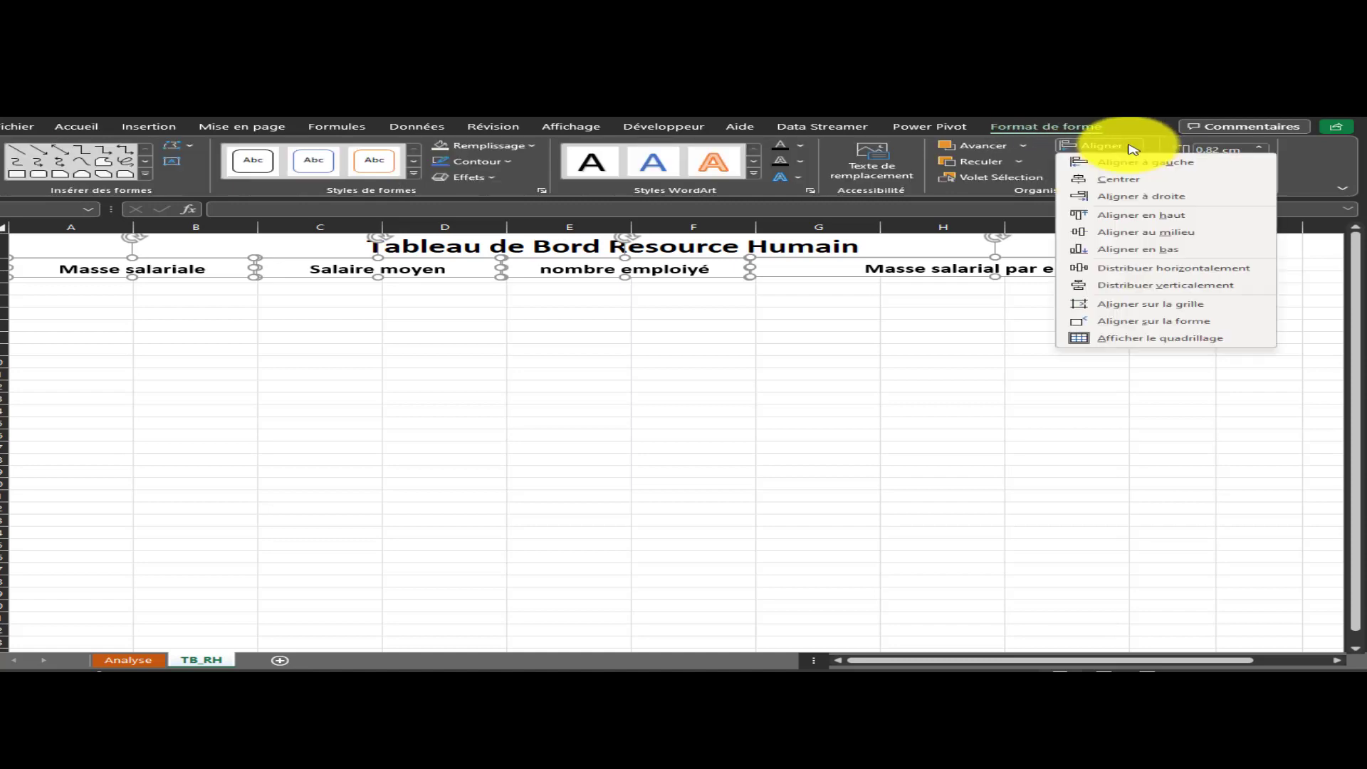
pyautogui.click(1109, 249)
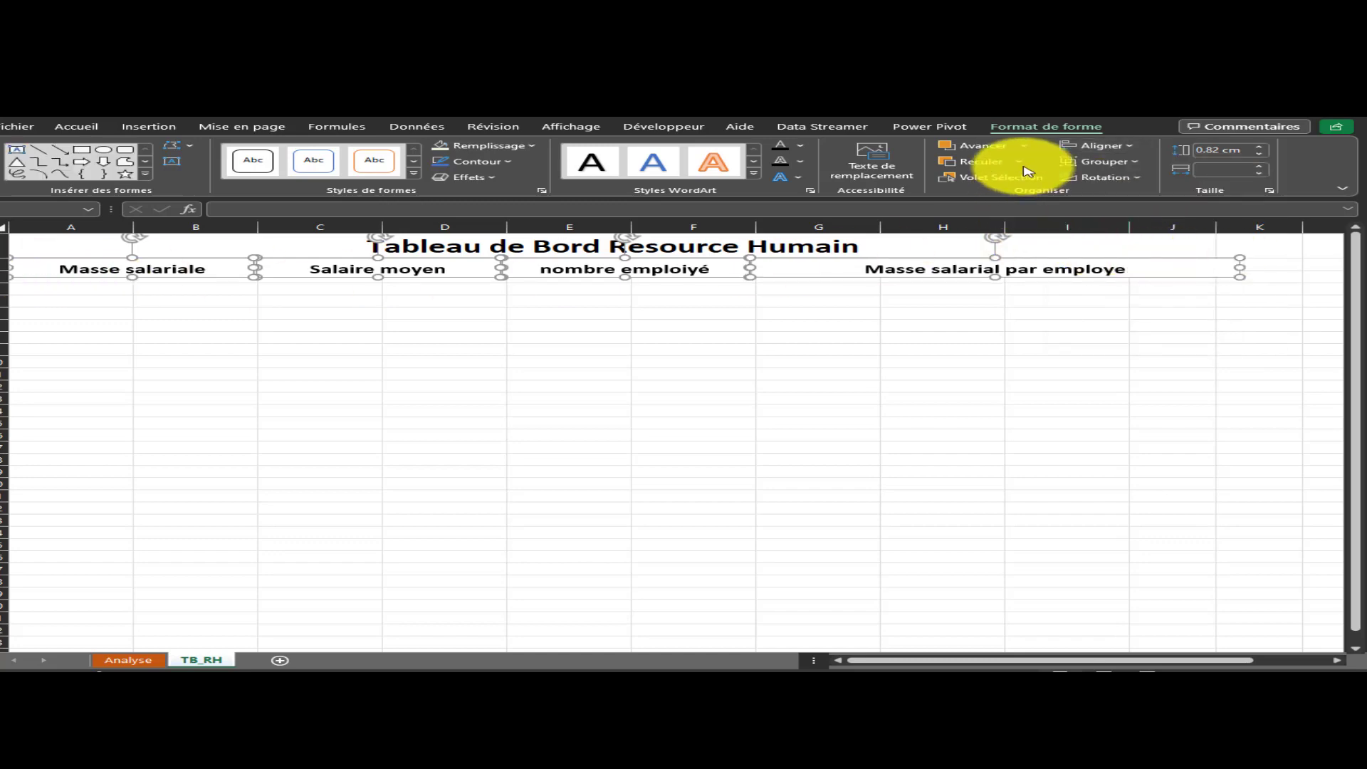
pyautogui.click(1123, 148)
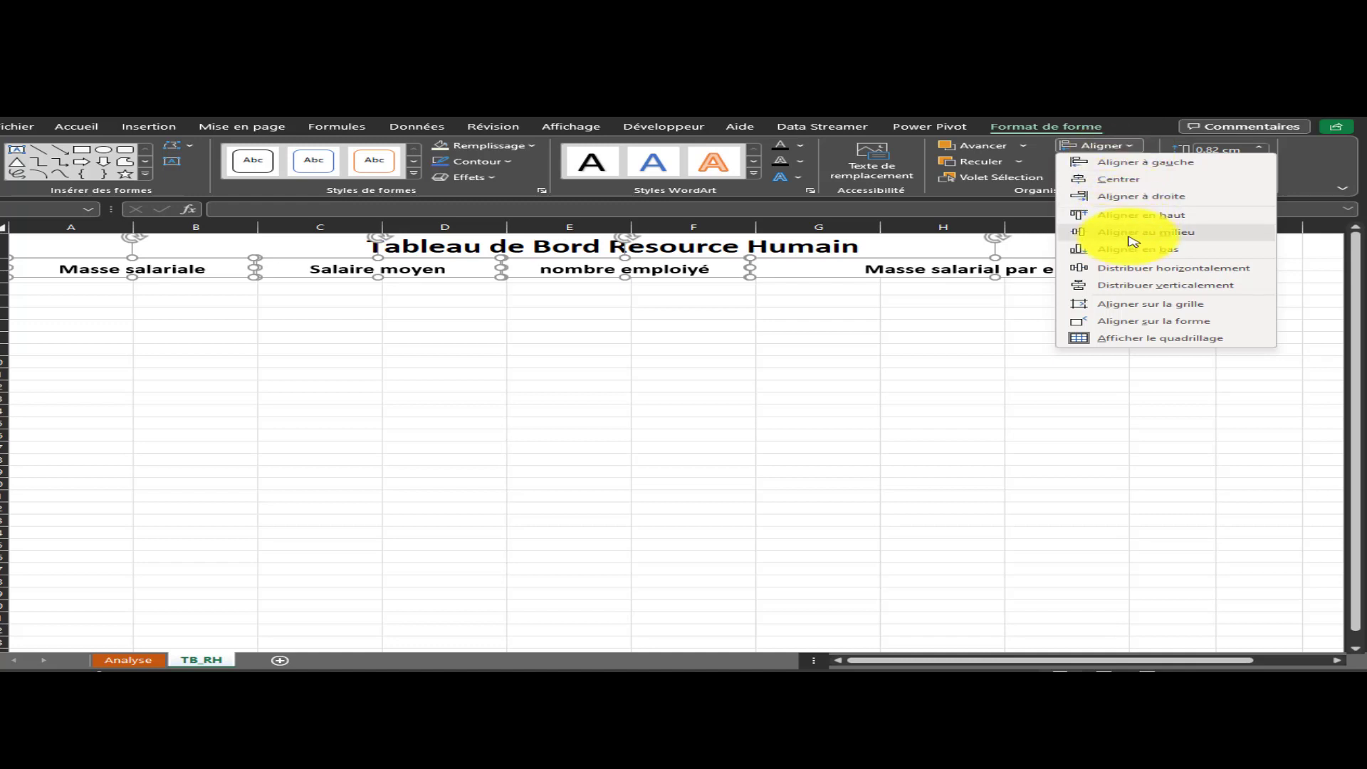
pyautogui.click(1131, 275)
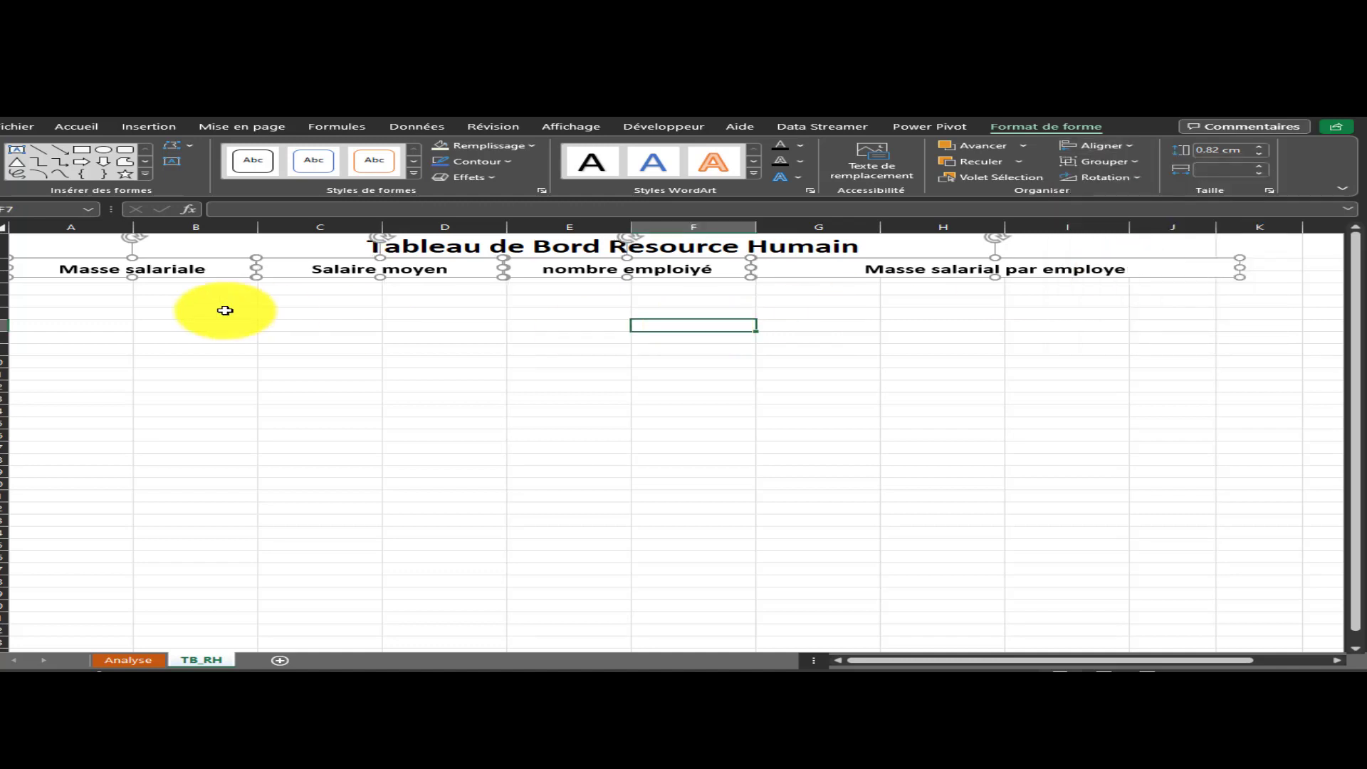
pyautogui.click(223, 313)
pyautogui.click(39, 287)
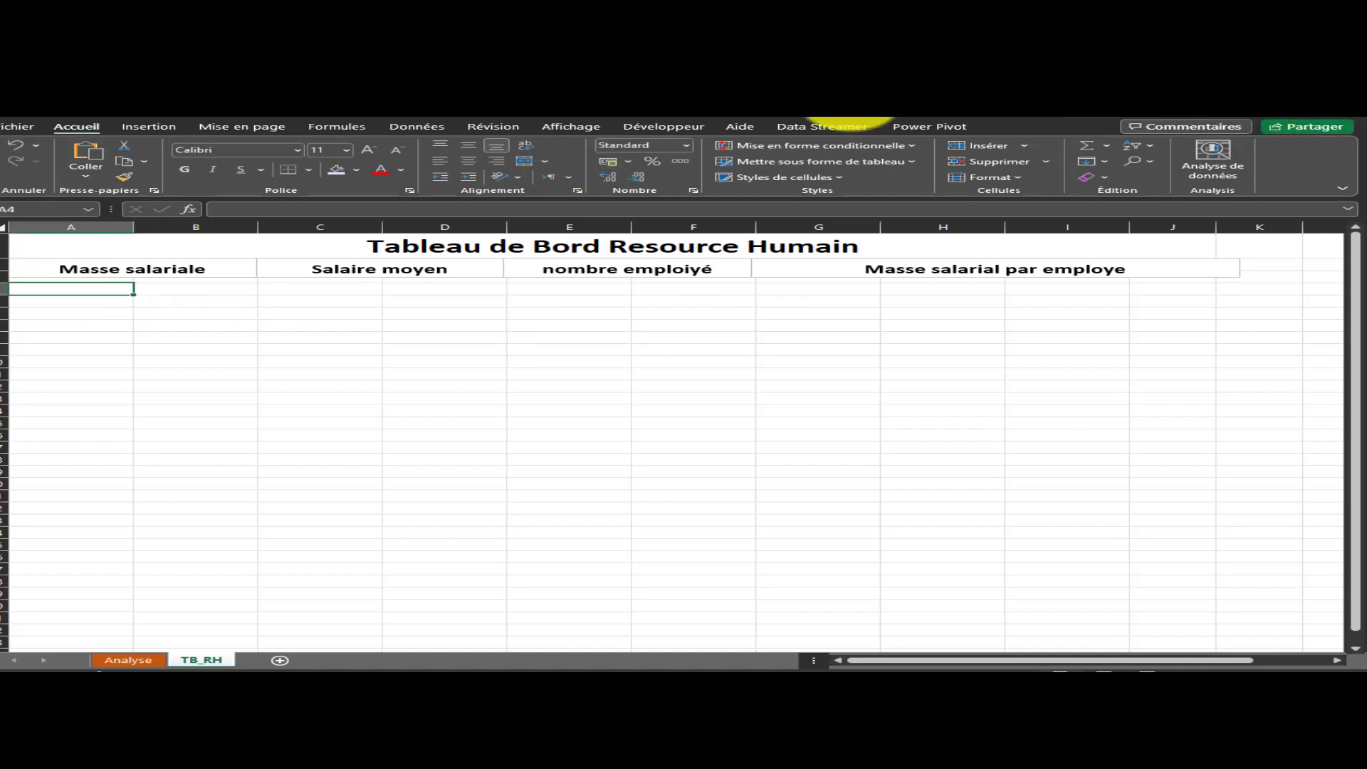
# Insert an empty text box directly below the "Masse salariale" header and fit it to the width of columns A and B
pyautogui.click(144, 128)
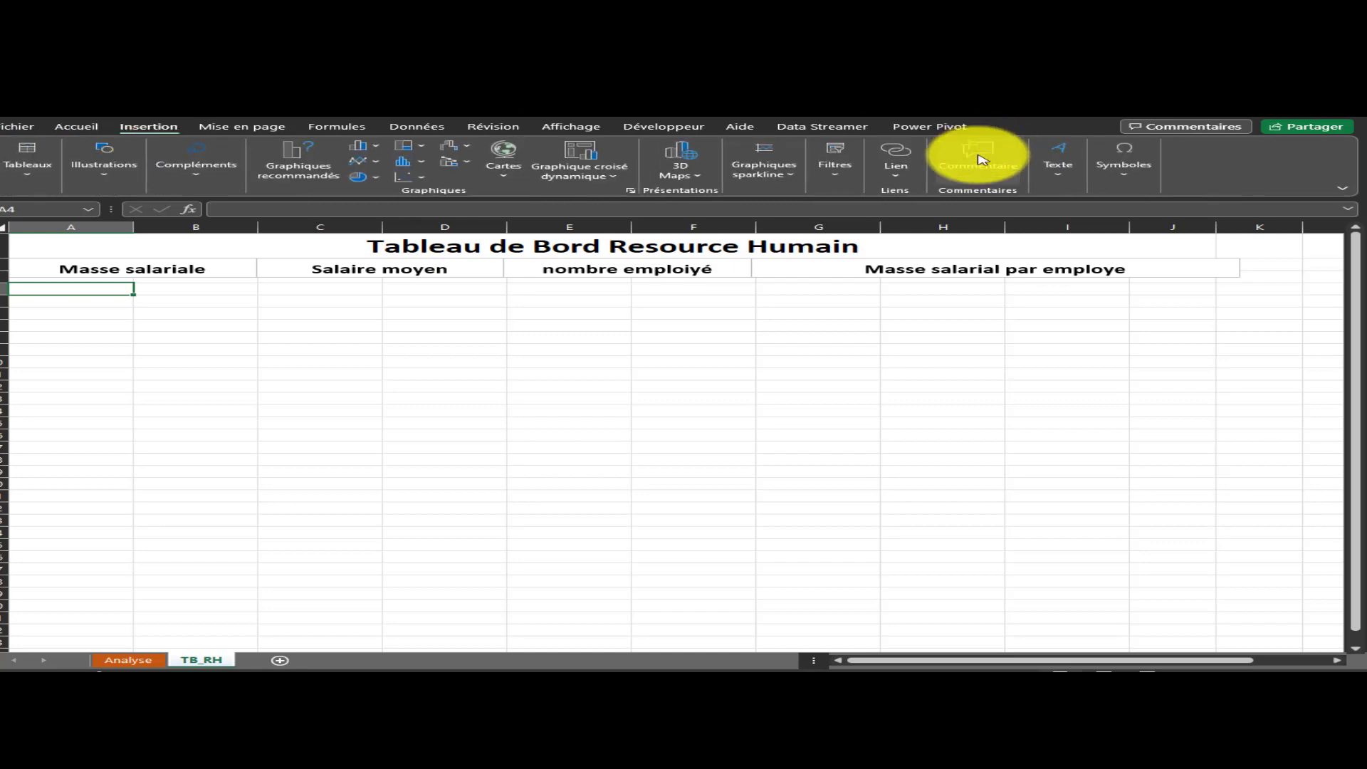
pyautogui.click(1062, 178)
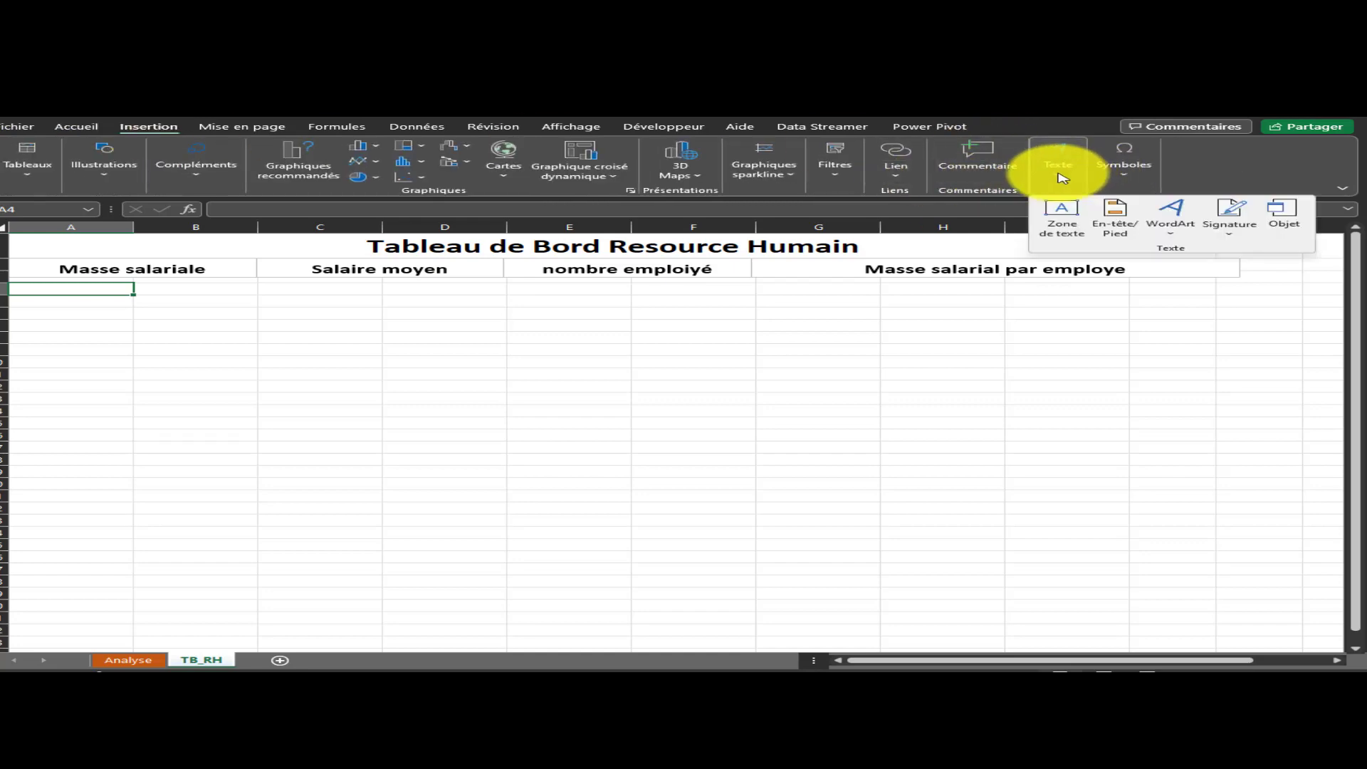
pyautogui.click(1060, 208)
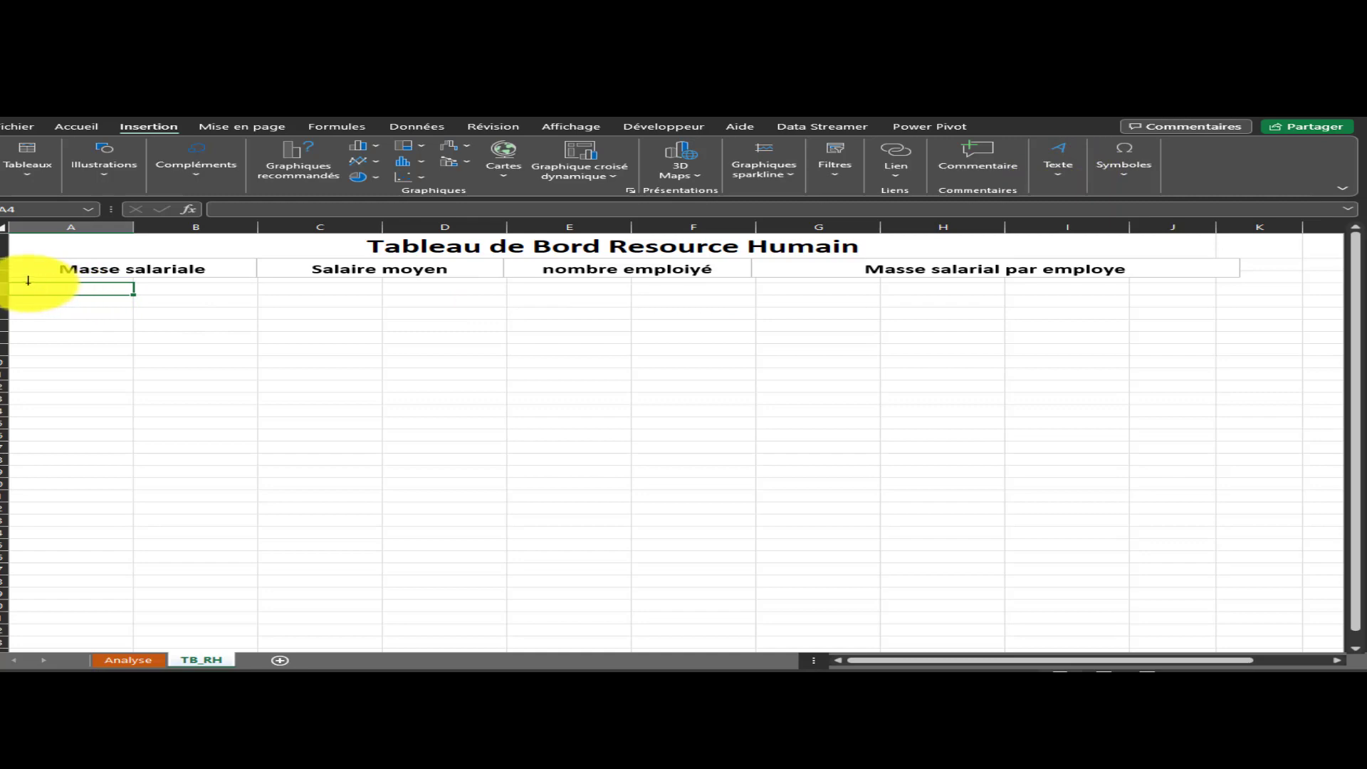
pyautogui.moveTo(257, 286); pyautogui.dragTo(12, 304)
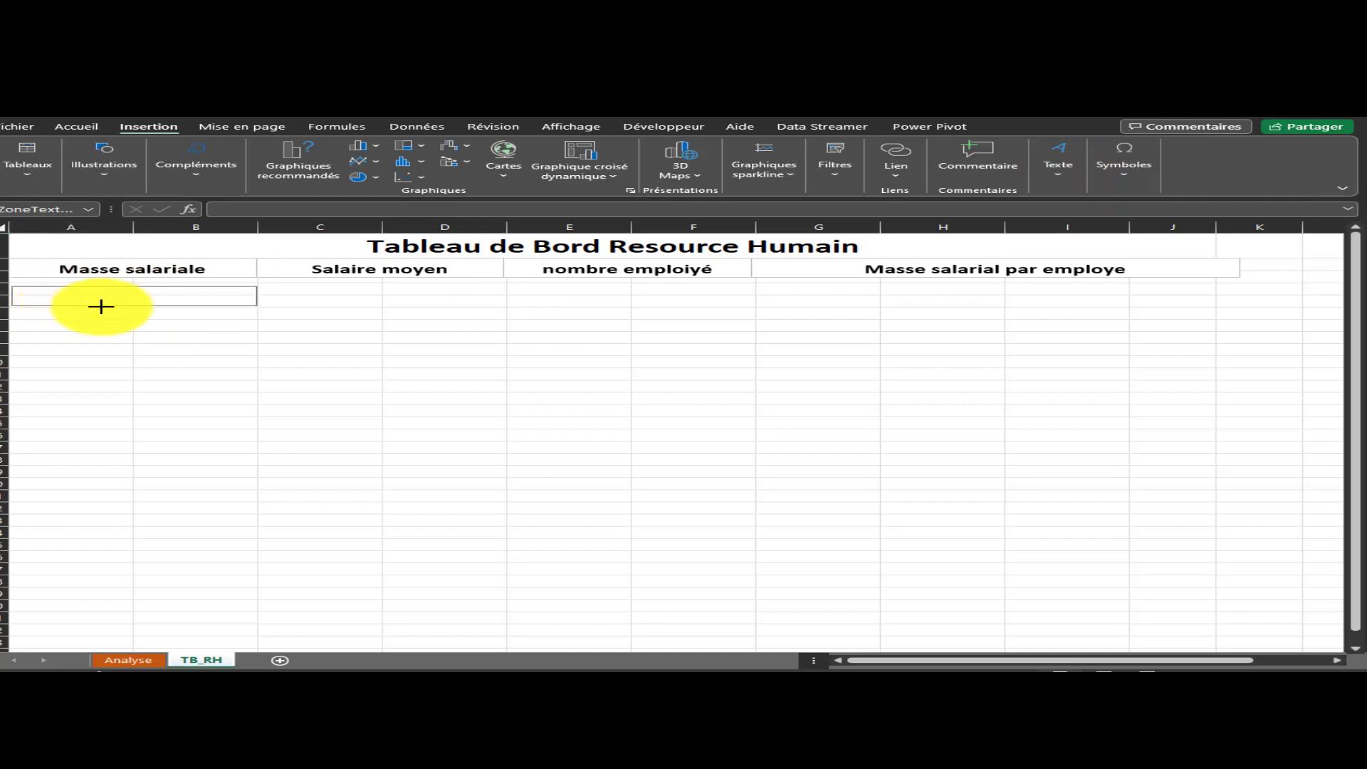
pyautogui.moveTo(101, 306); pyautogui.dragTo(98, 299)
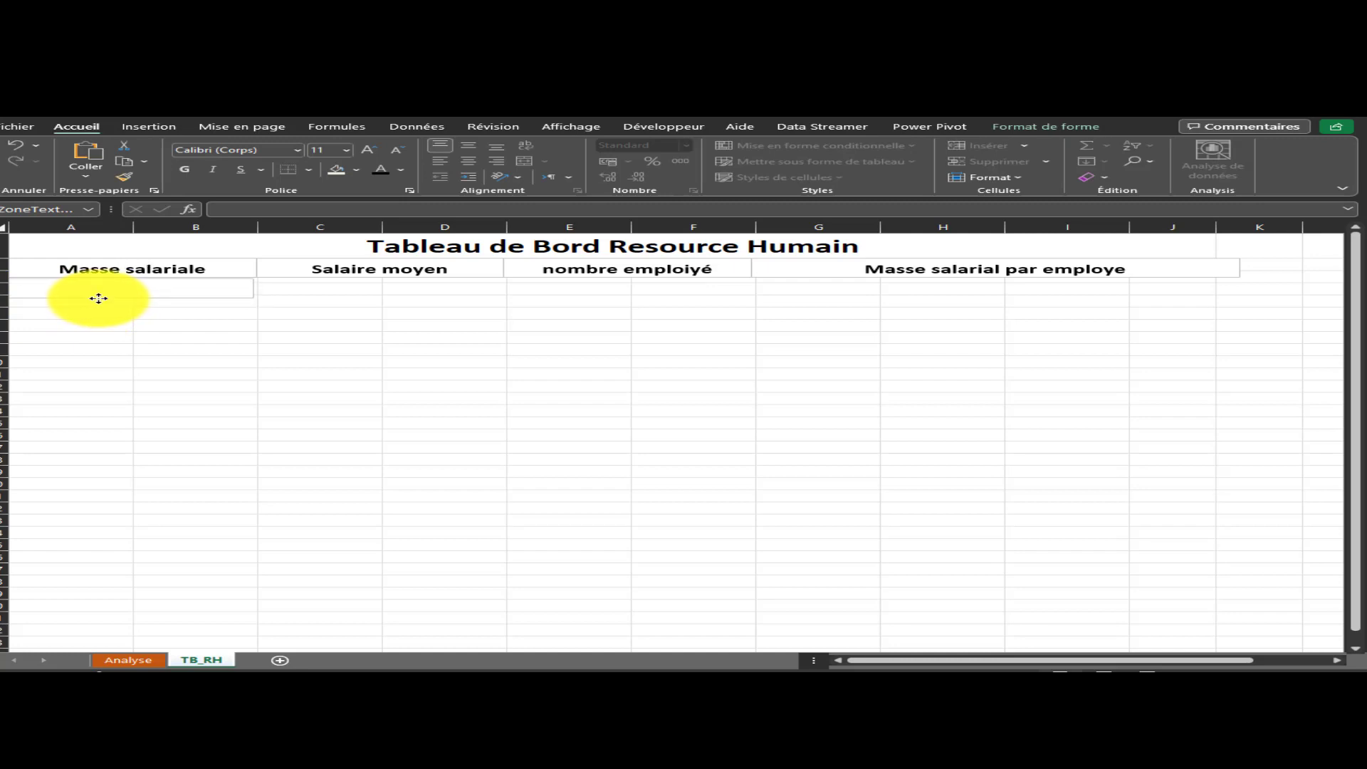
pyautogui.click(103, 297)
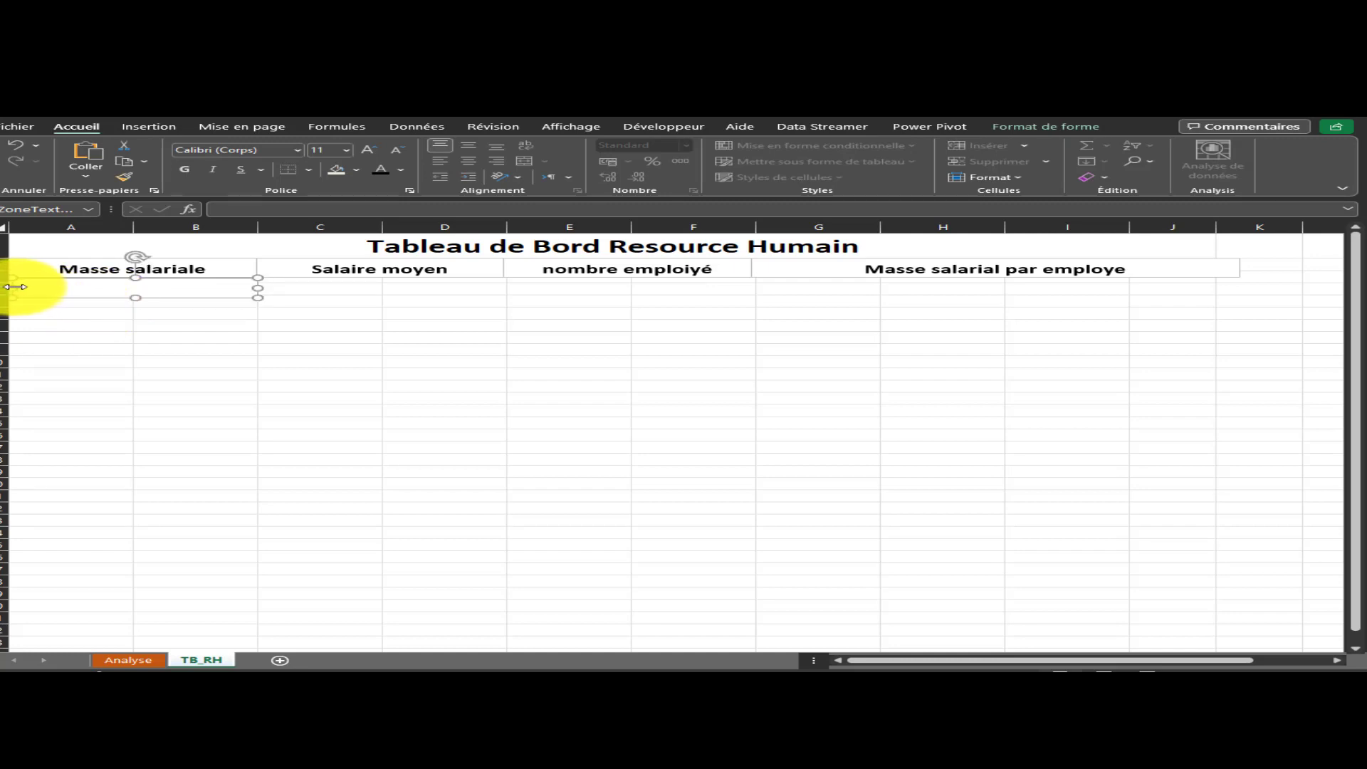
pyautogui.click(183, 324)
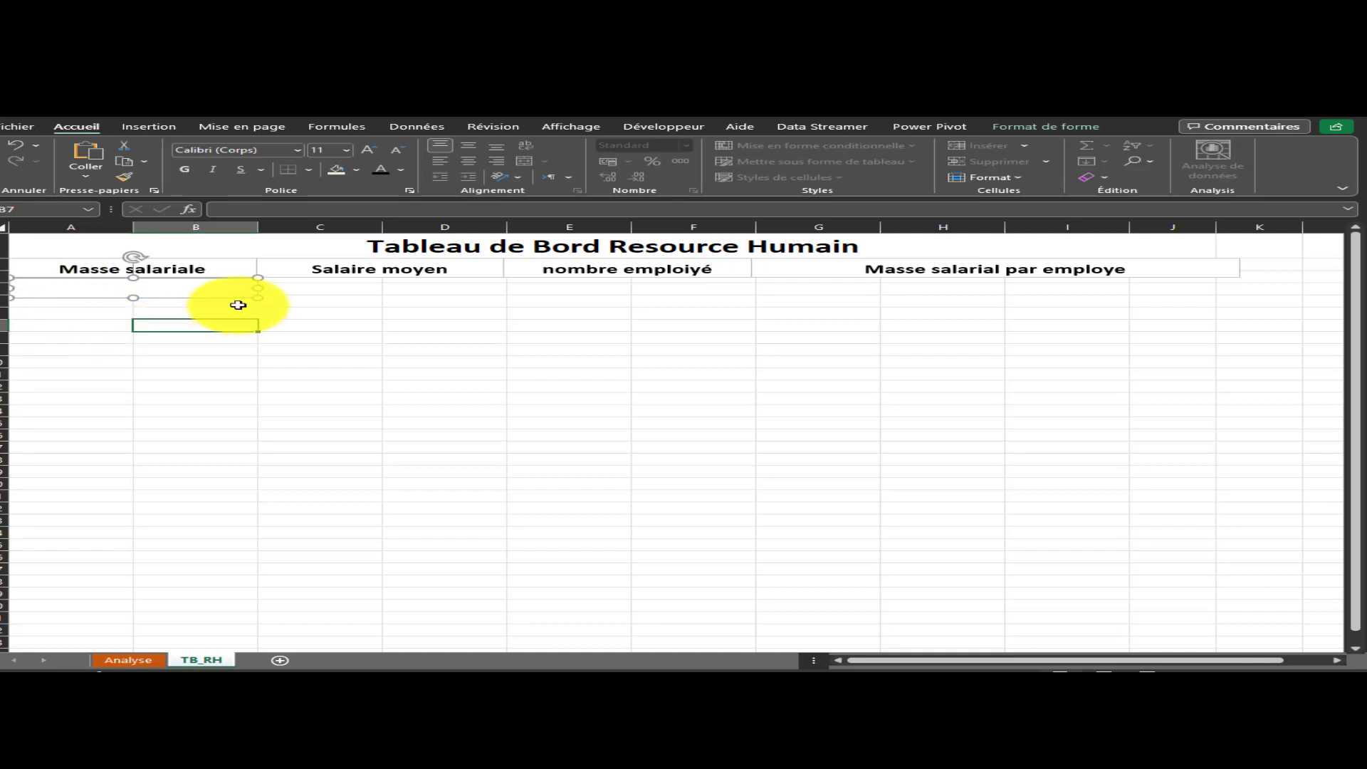
# Copy the empty text box to directly below the "nombre emploiyé" header and hide the sheet's gridlines
pyautogui.click(240, 294)
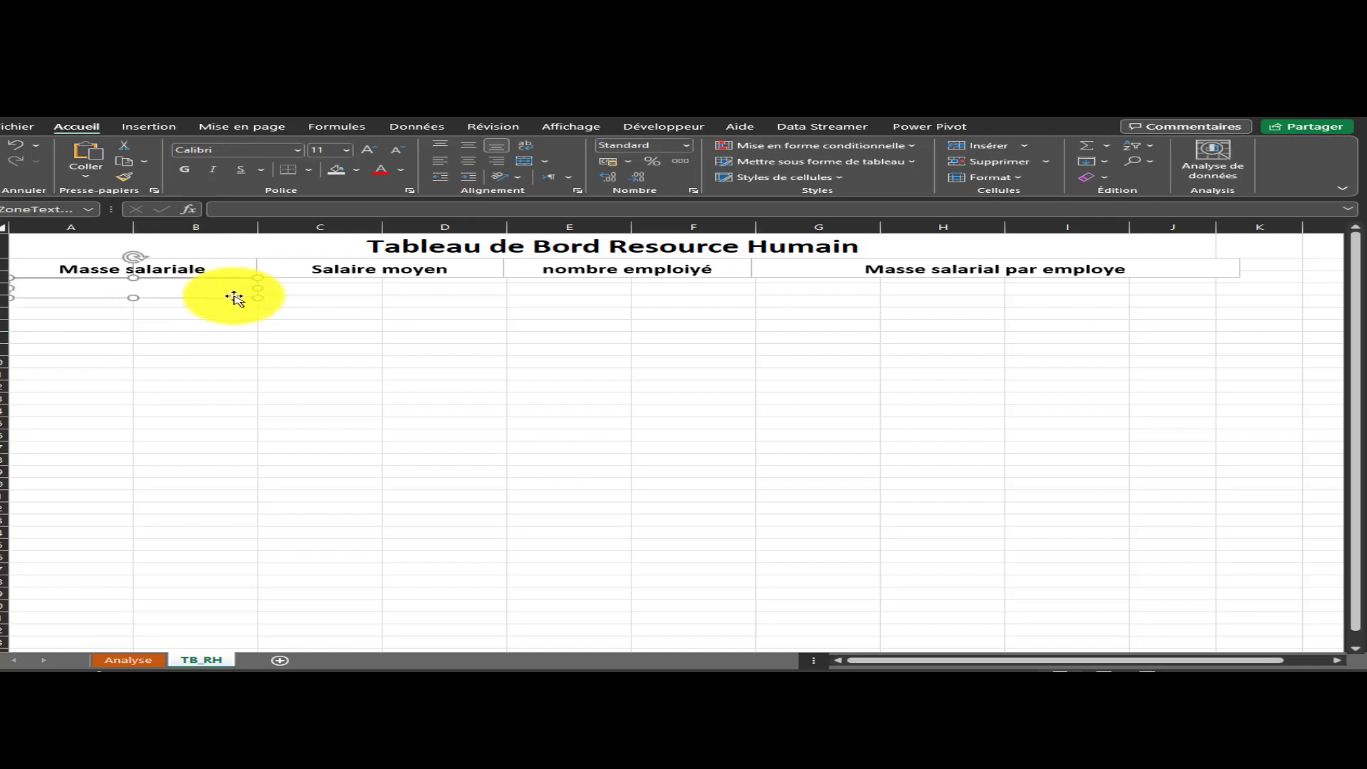
pyautogui.moveTo(235, 305); pyautogui.dragTo(732, 302)
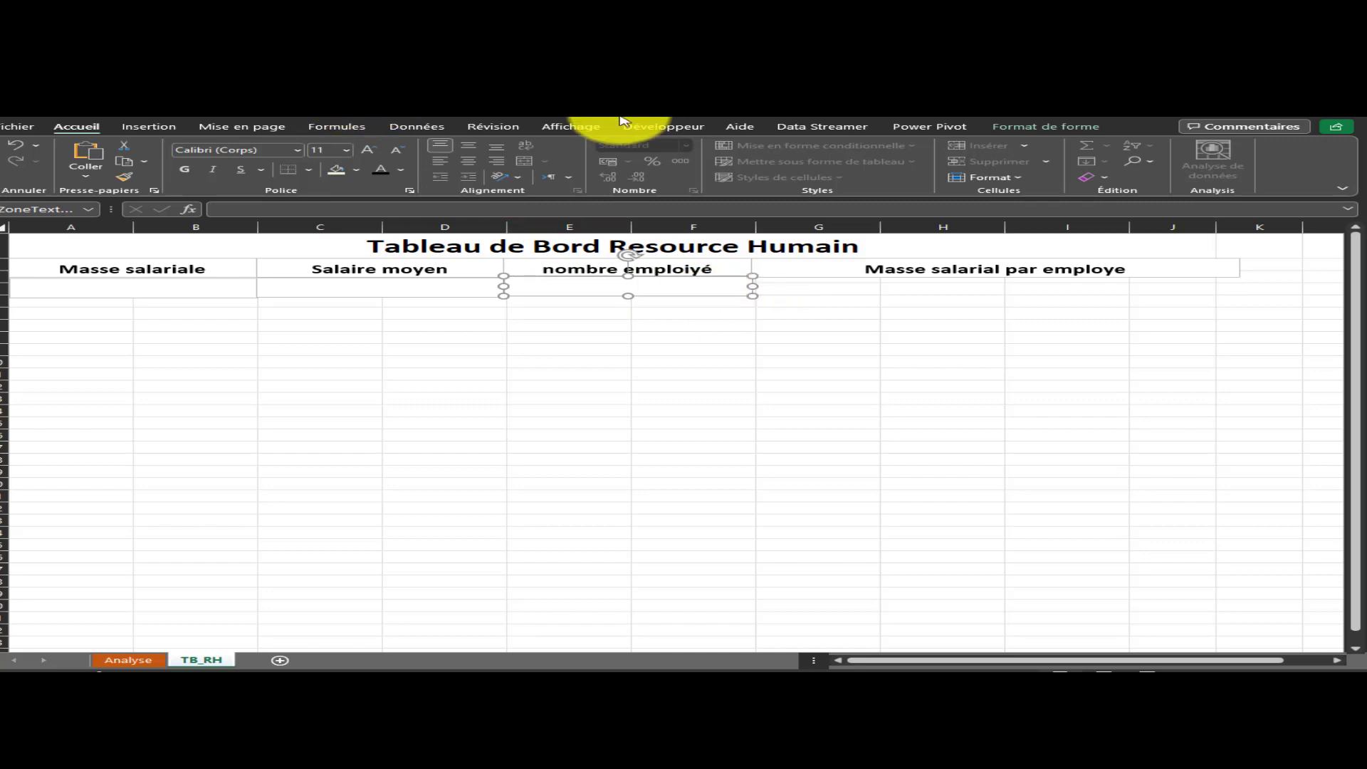
pyautogui.click(578, 128)
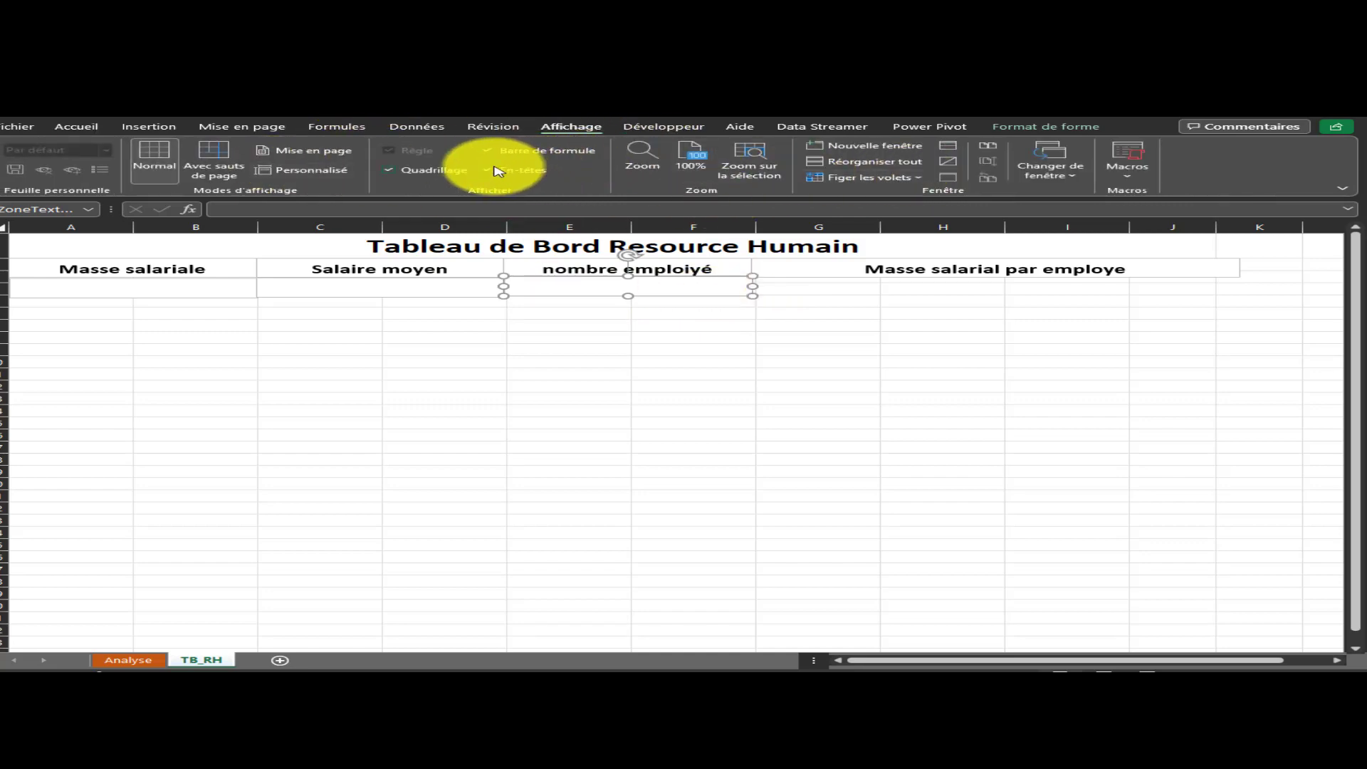
pyautogui.click(391, 171)
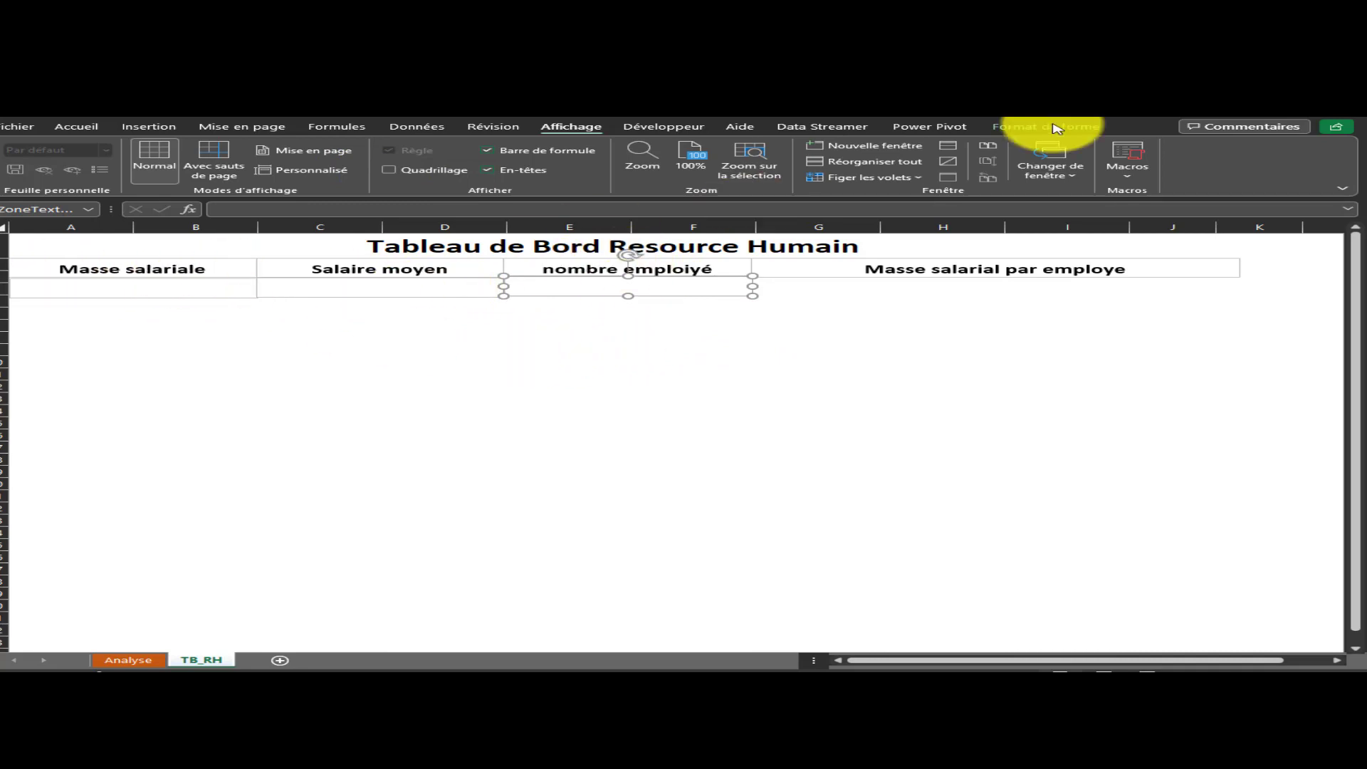
# Open the Power Pivot data model window, maximize it, and start importing external data from other sources
pyautogui.click(918, 130)
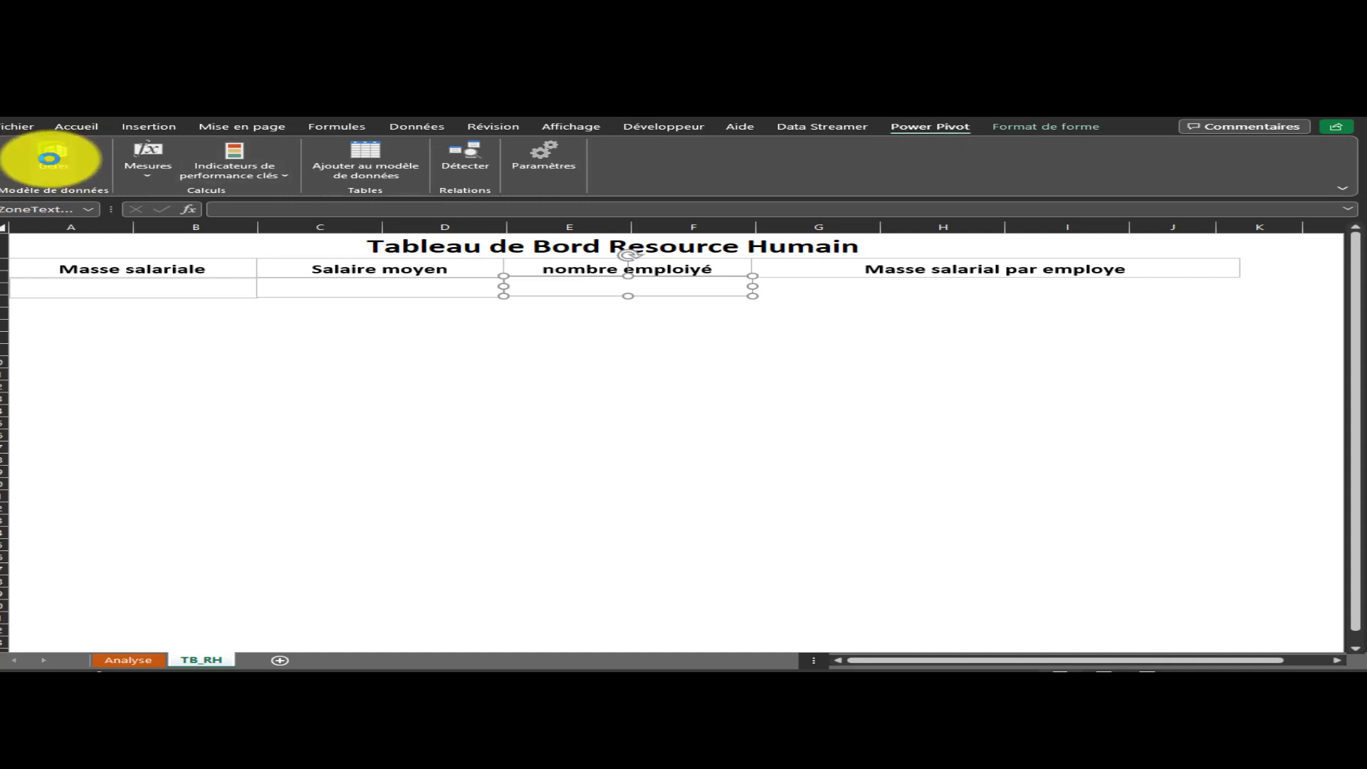
pyautogui.click(49, 158)
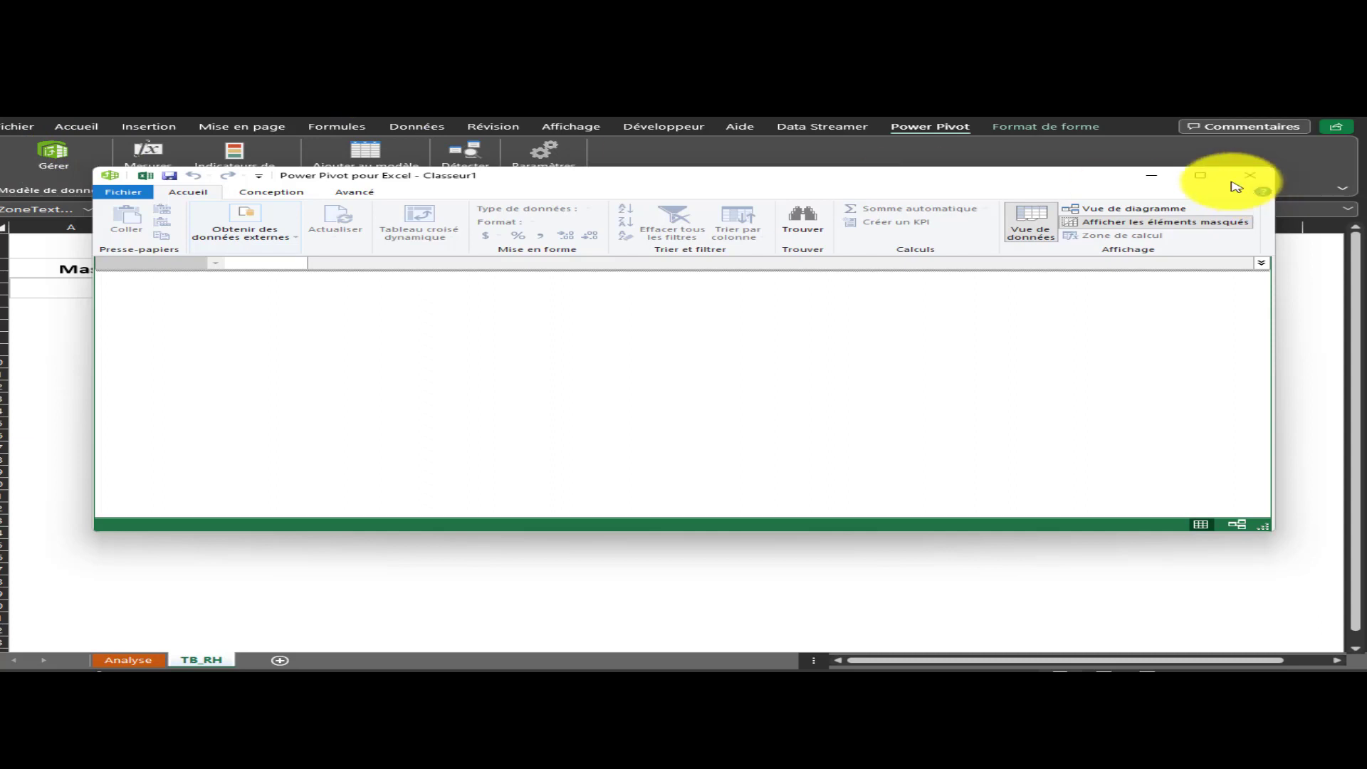
pyautogui.click(1200, 176)
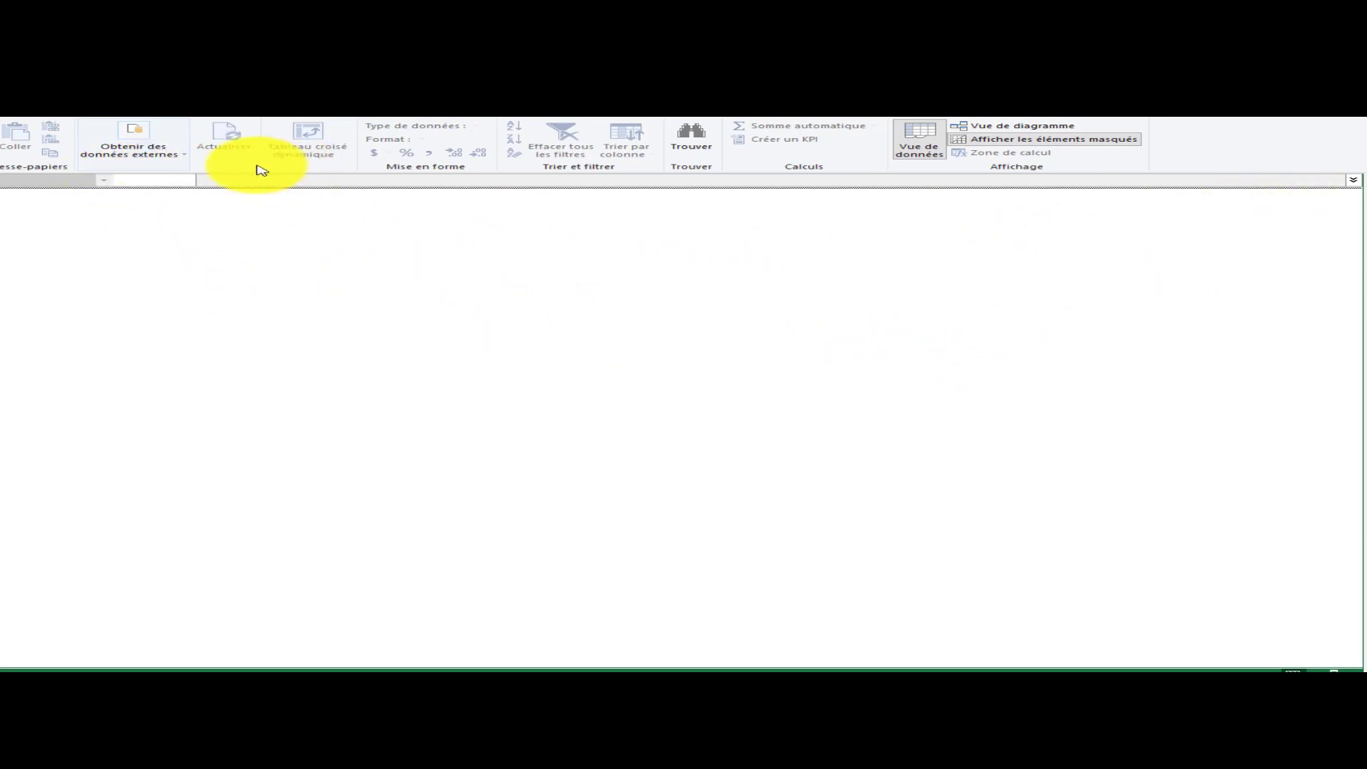
pyautogui.click(183, 161)
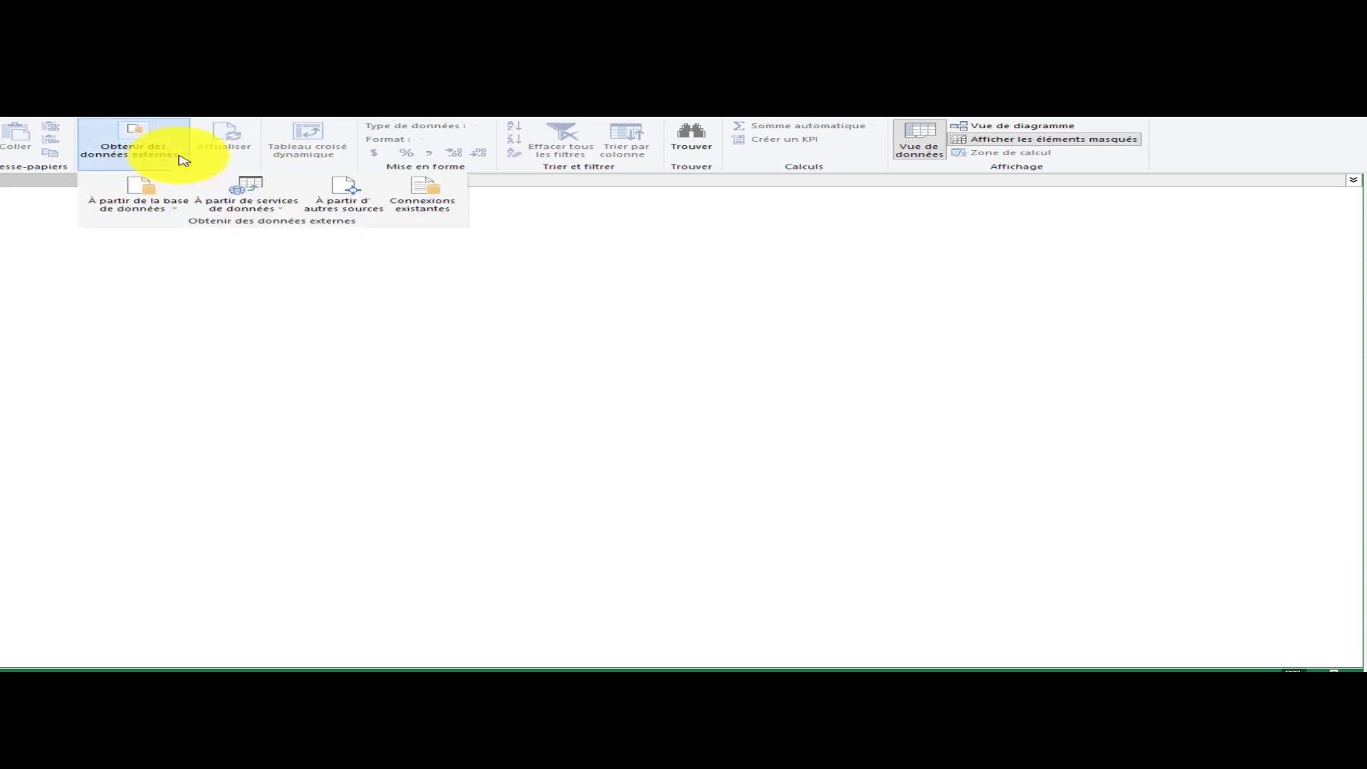
pyautogui.click(170, 210)
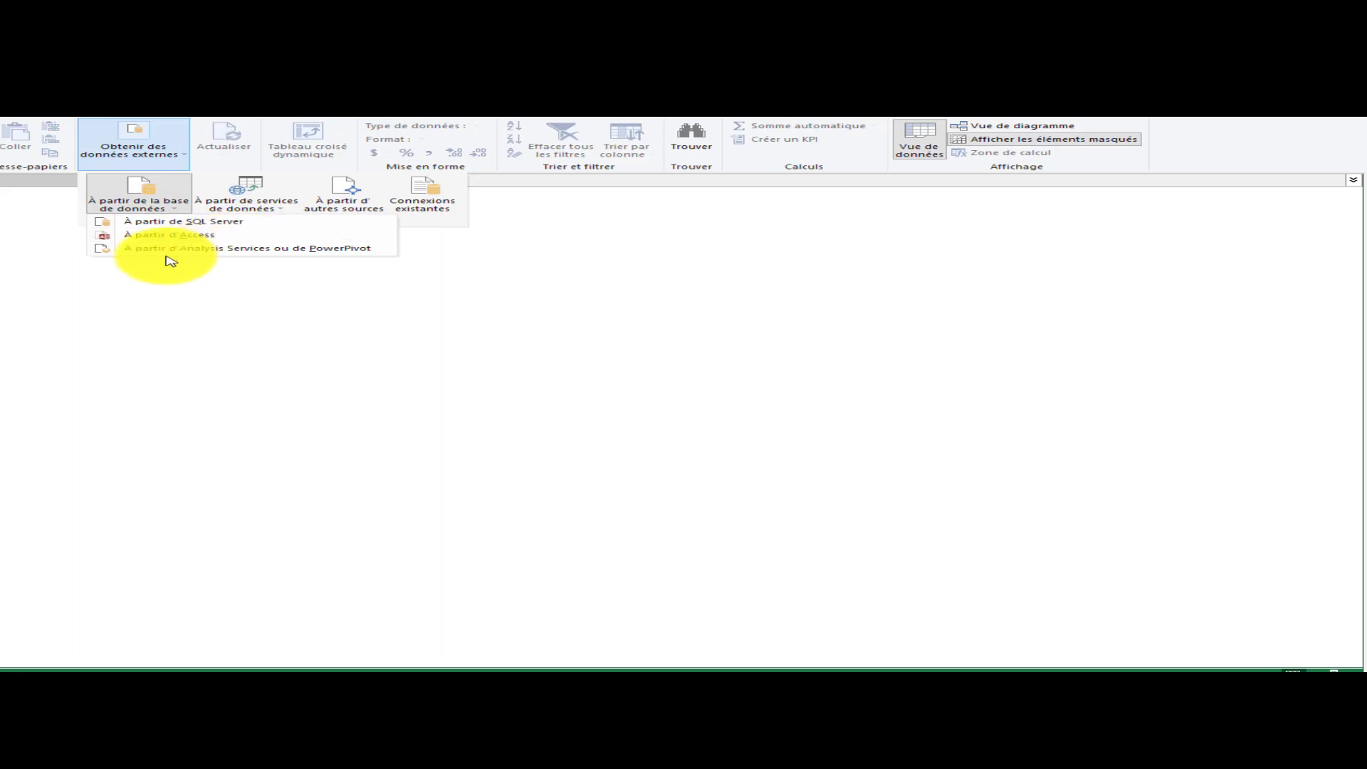
pyautogui.click(289, 214)
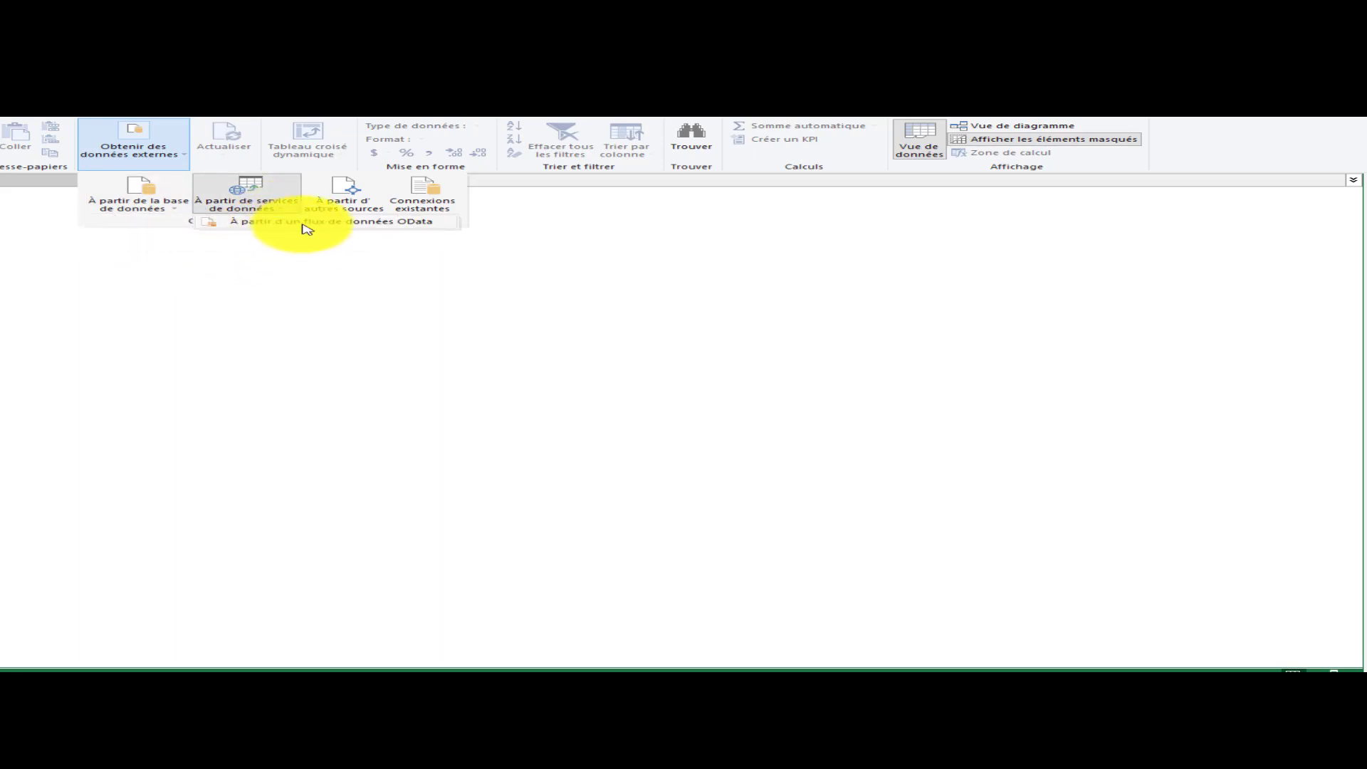
pyautogui.click(366, 206)
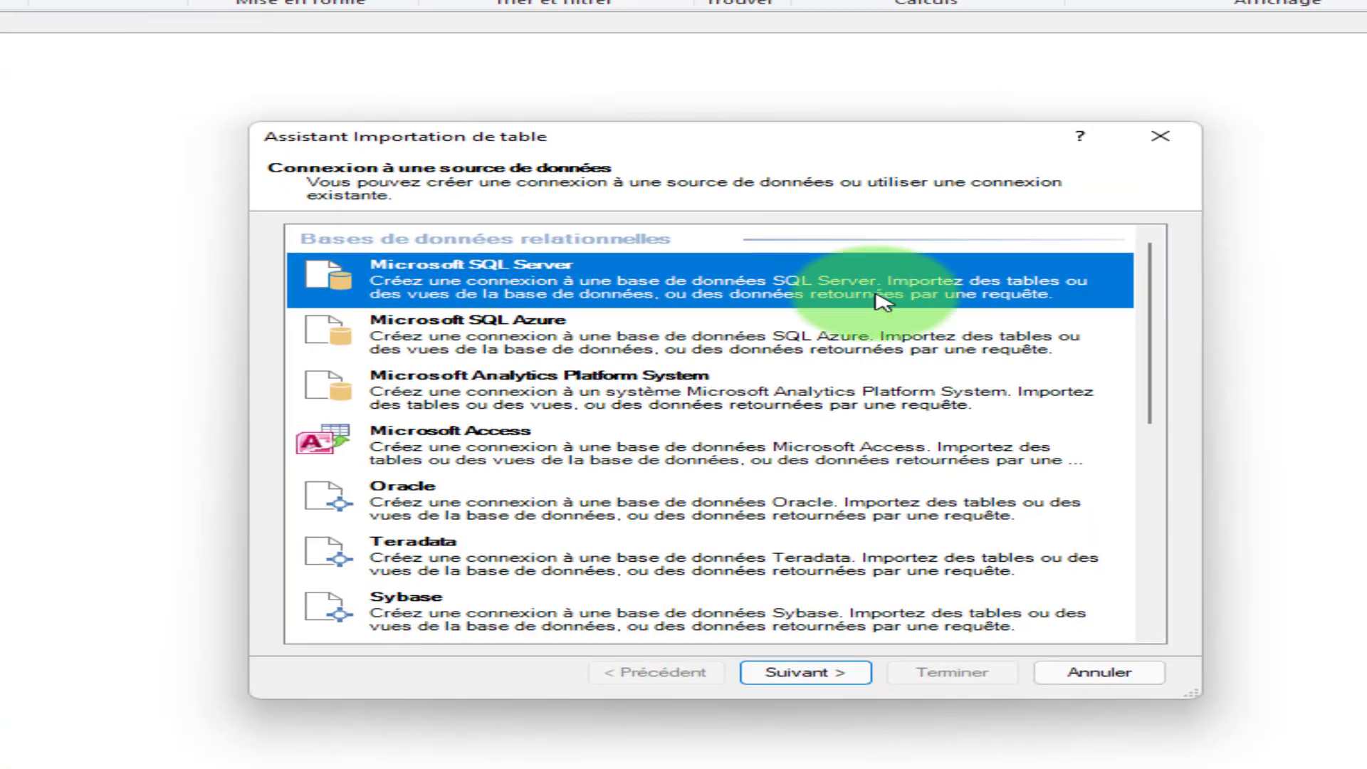
# Choose Microsoft Access as the data source in the table import wizard and continue to its connection settings
pyautogui.moveTo(765, 239); pyautogui.dragTo(771, 206)
pyautogui.moveTo(855, 107); pyautogui.dragTo(858, 97)
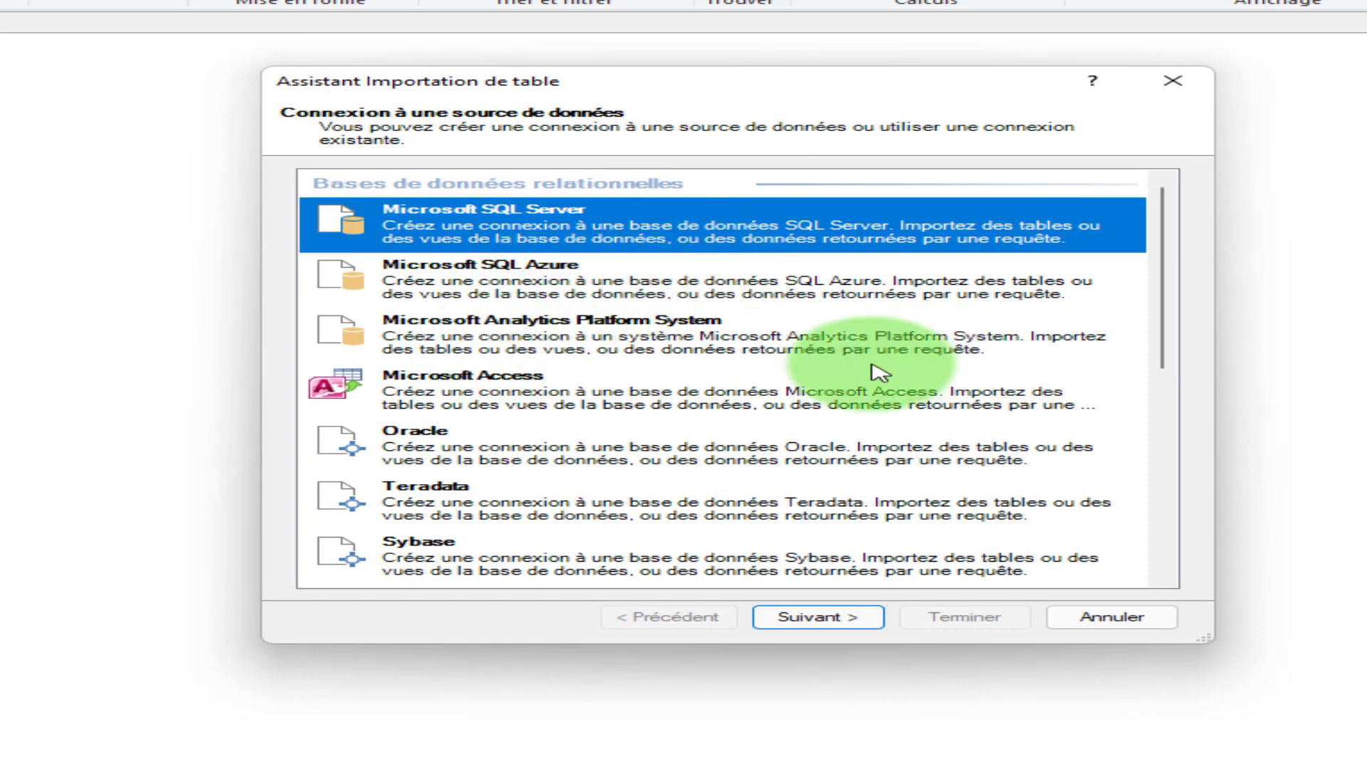
pyautogui.scroll(-6, 427, 503)
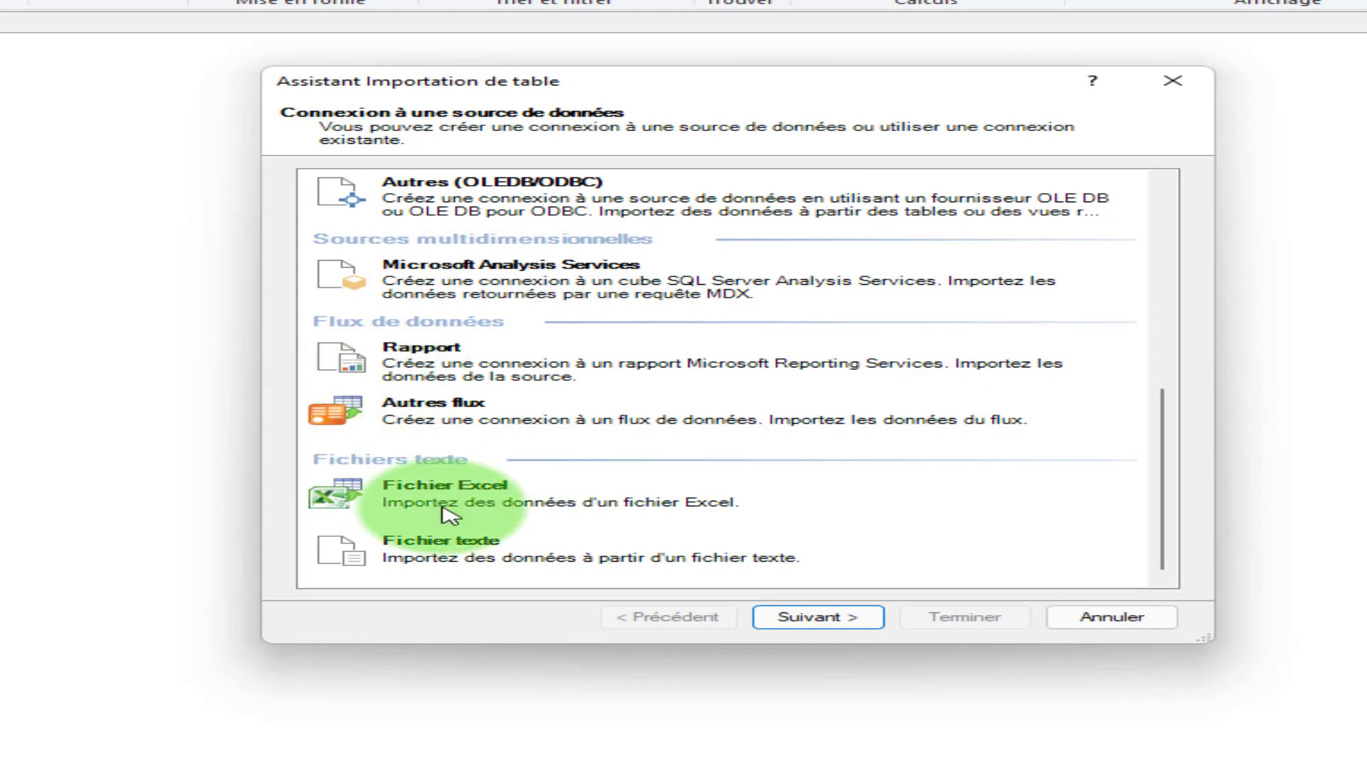
pyautogui.scroll(6, 570, 463)
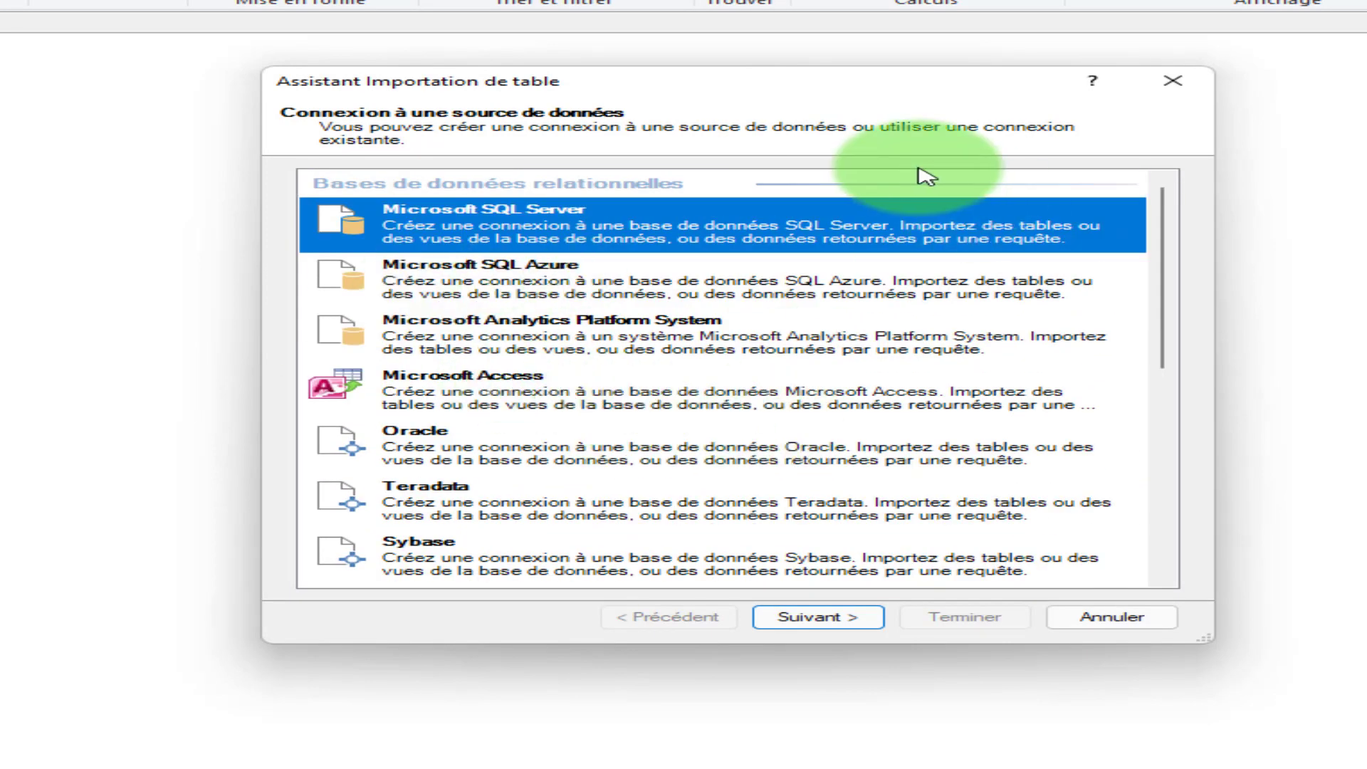
pyautogui.moveTo(870, 93); pyautogui.dragTo(856, 80)
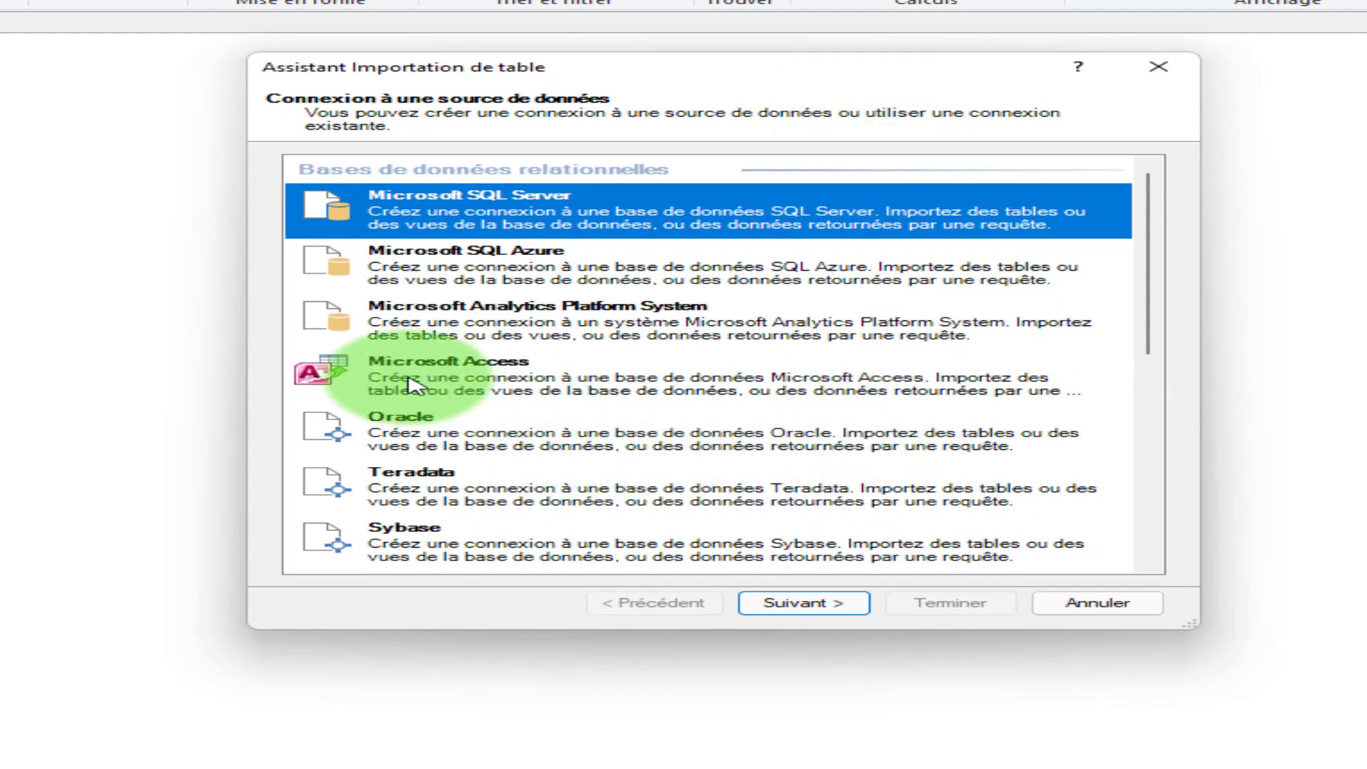
pyautogui.click(448, 372)
pyautogui.click(803, 603)
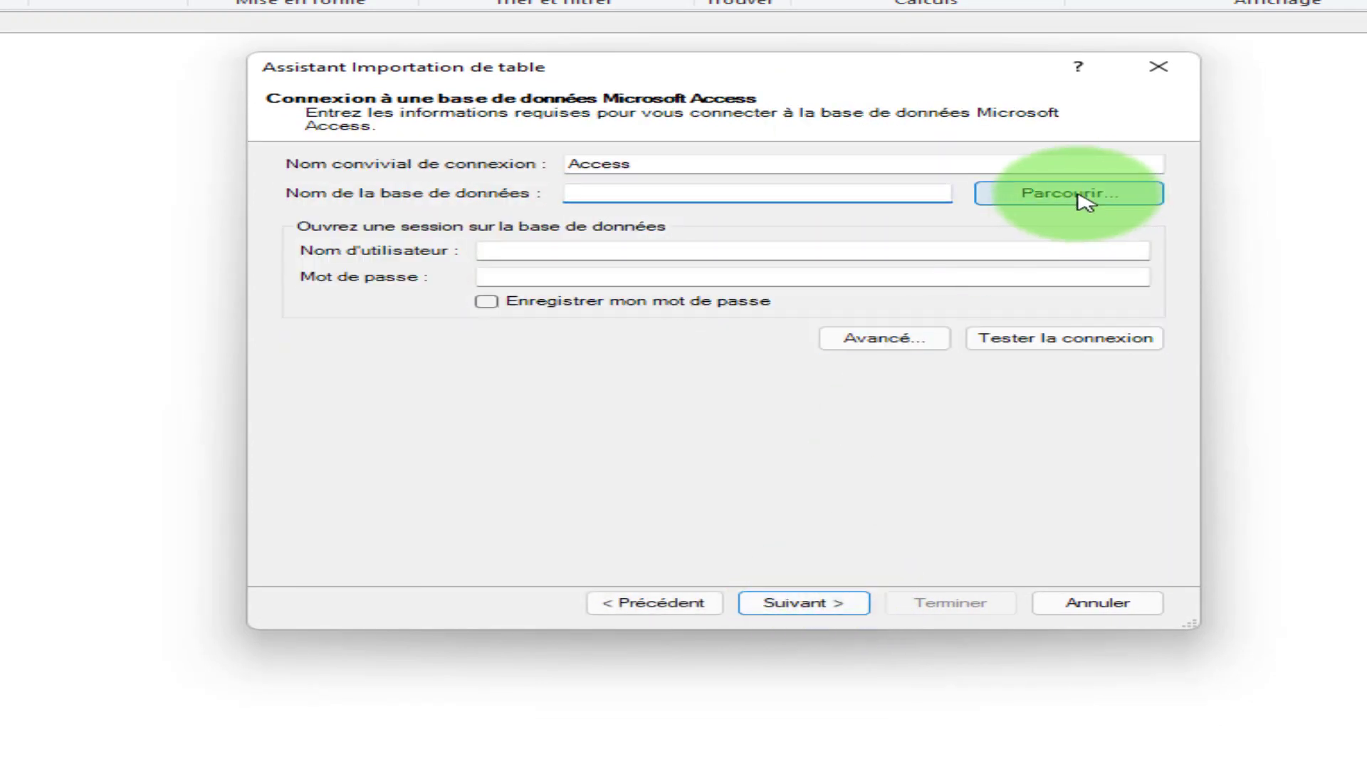
# Choose the Access database Gestion des Congés 2000-v1 from the RH_PowerPivot_02 folder as the connection's source file
pyautogui.click(1085, 198)
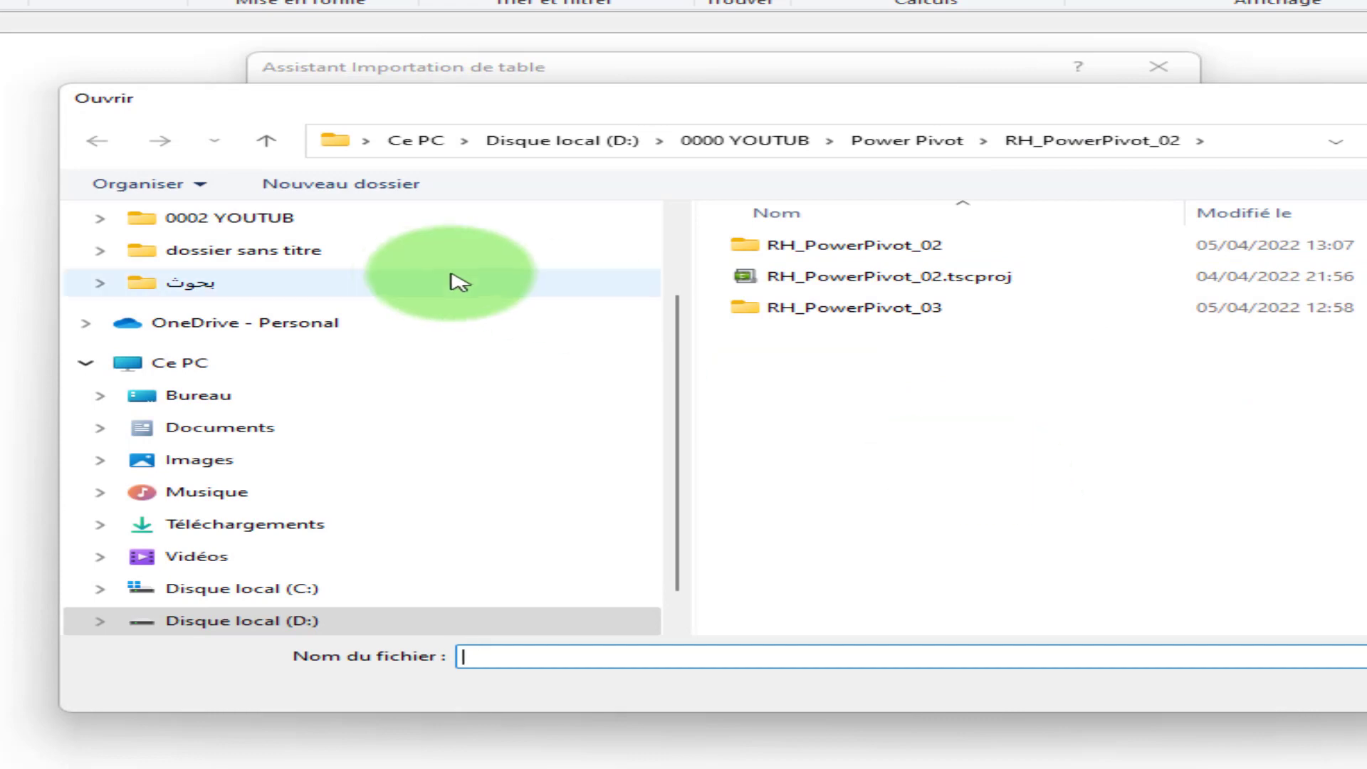
pyautogui.click(267, 143)
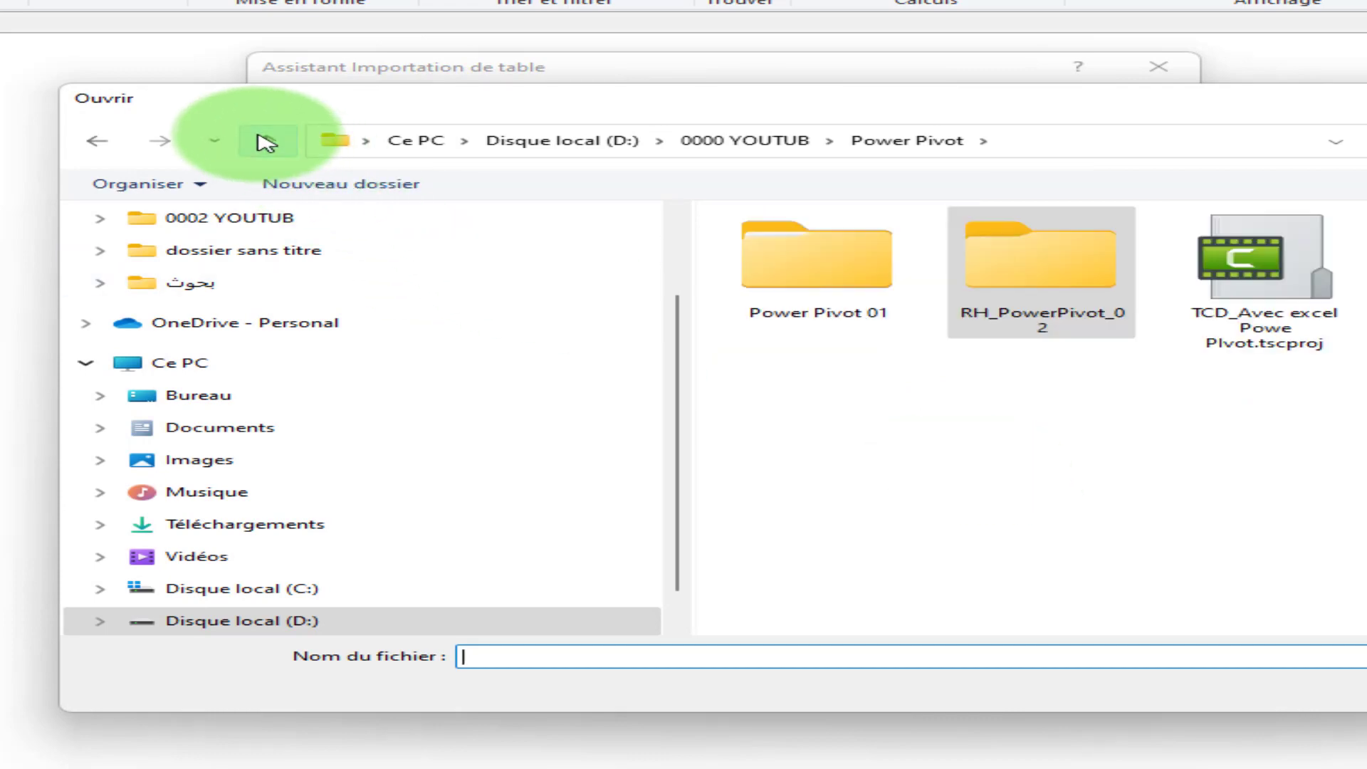
pyautogui.doubleClick(1025, 277)
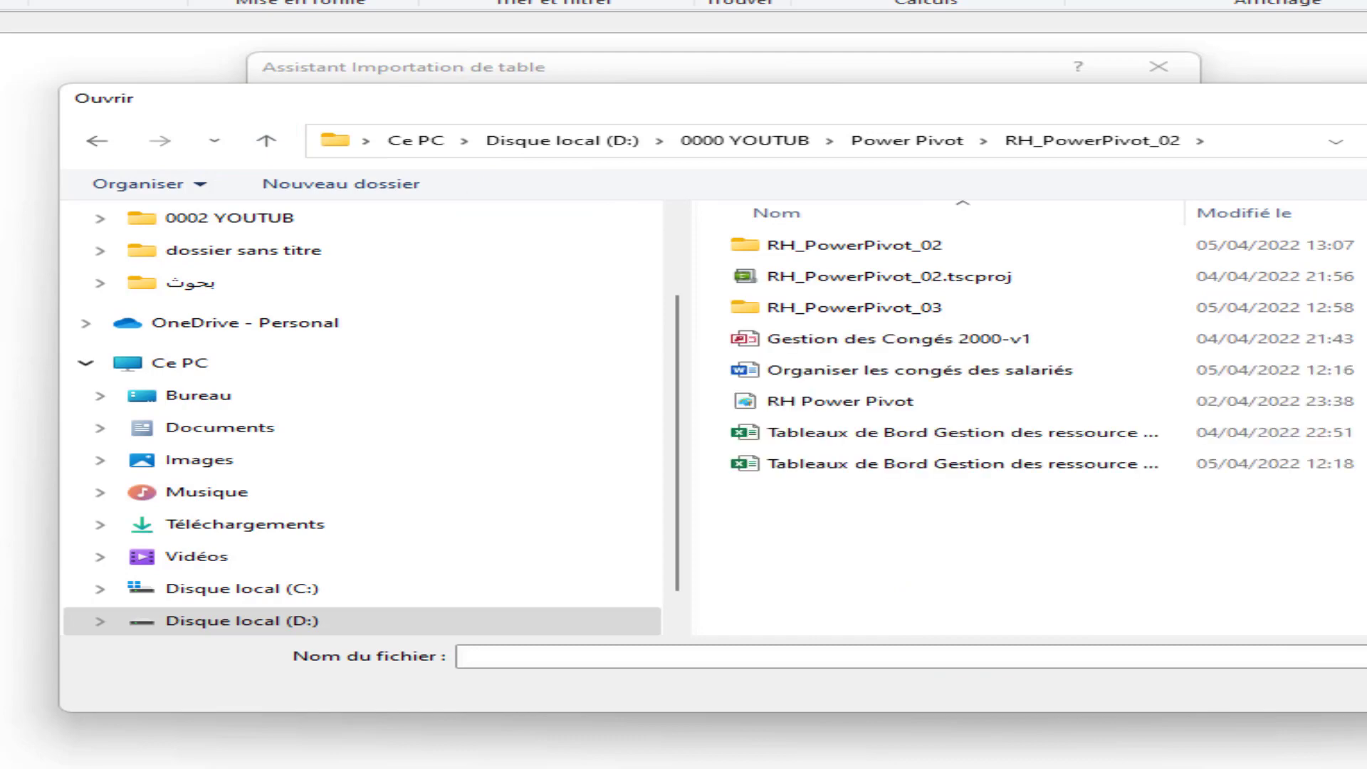
pyautogui.click(933, 348)
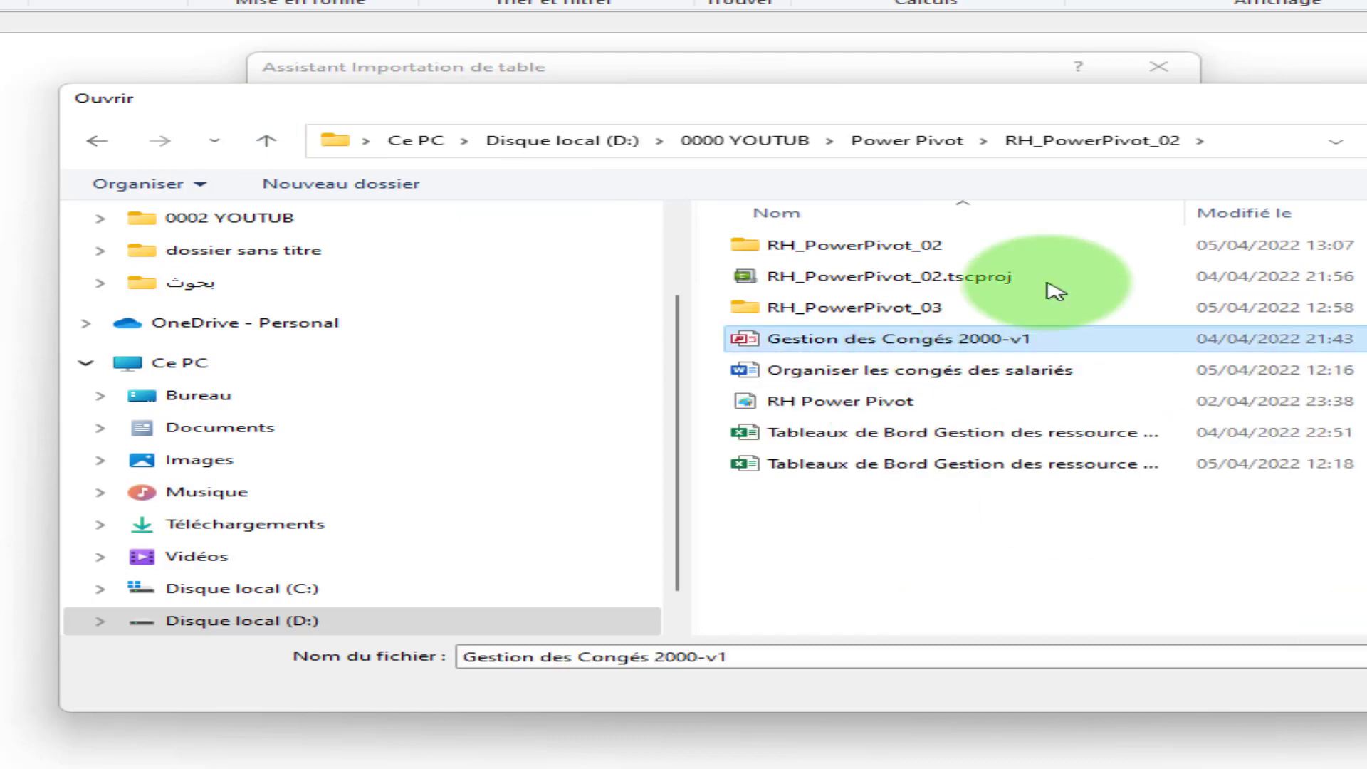
pyautogui.moveTo(1245, 114); pyautogui.dragTo(844, 113)
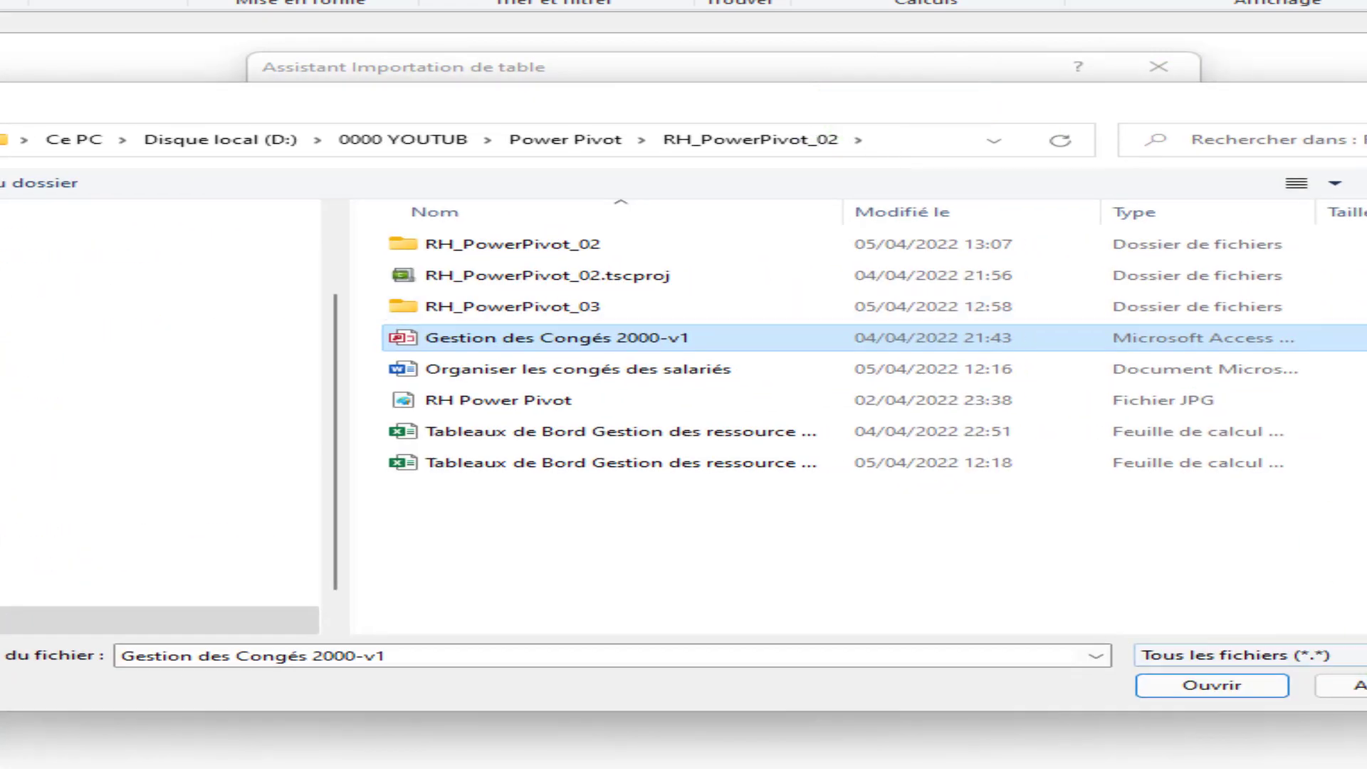
pyautogui.click(1245, 655)
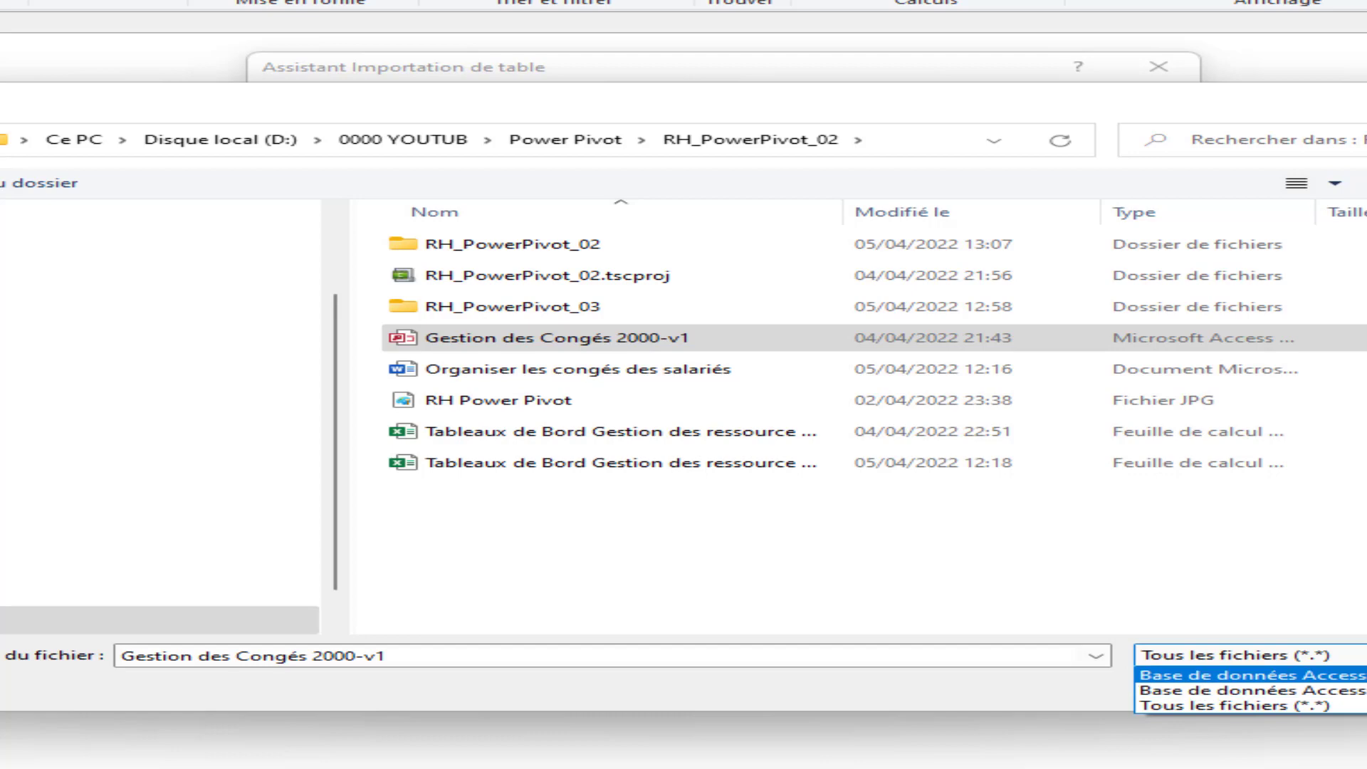
pyautogui.click(1263, 691)
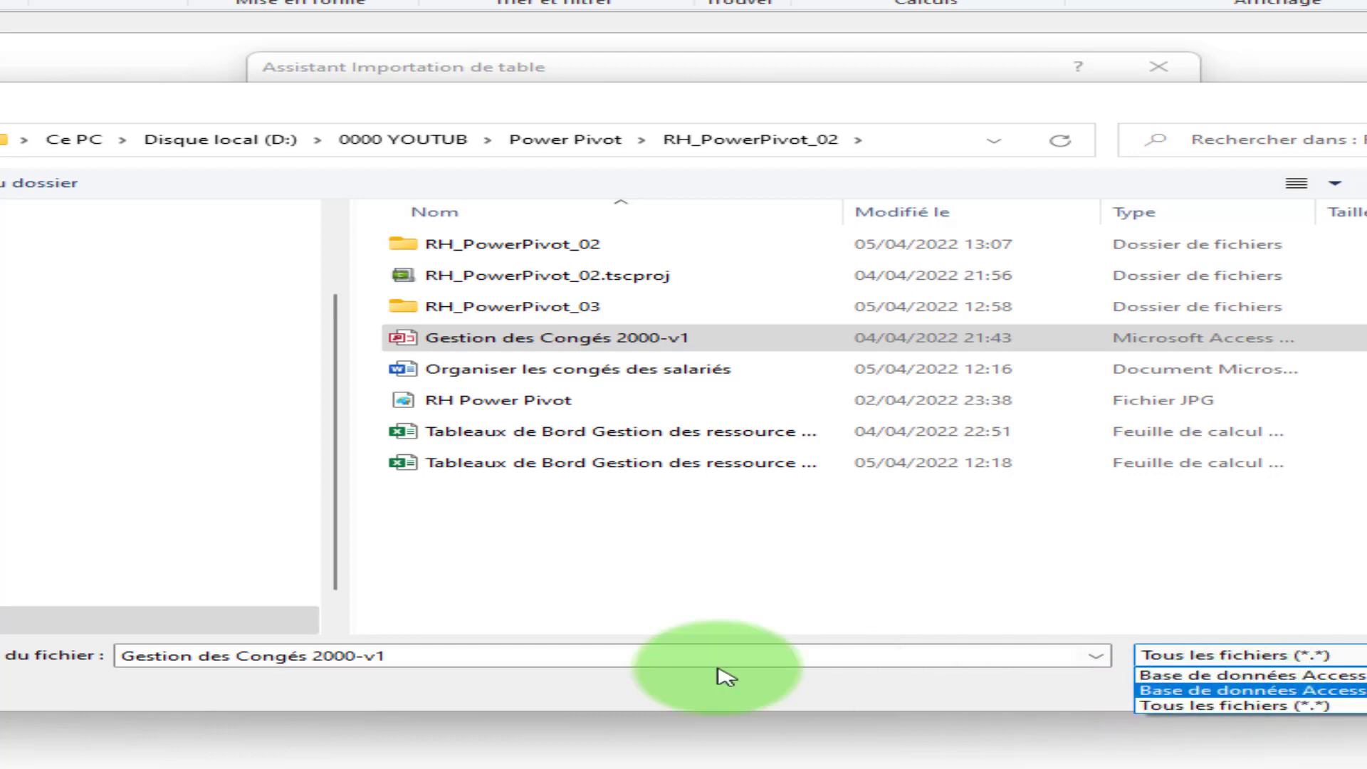
pyautogui.click(596, 341)
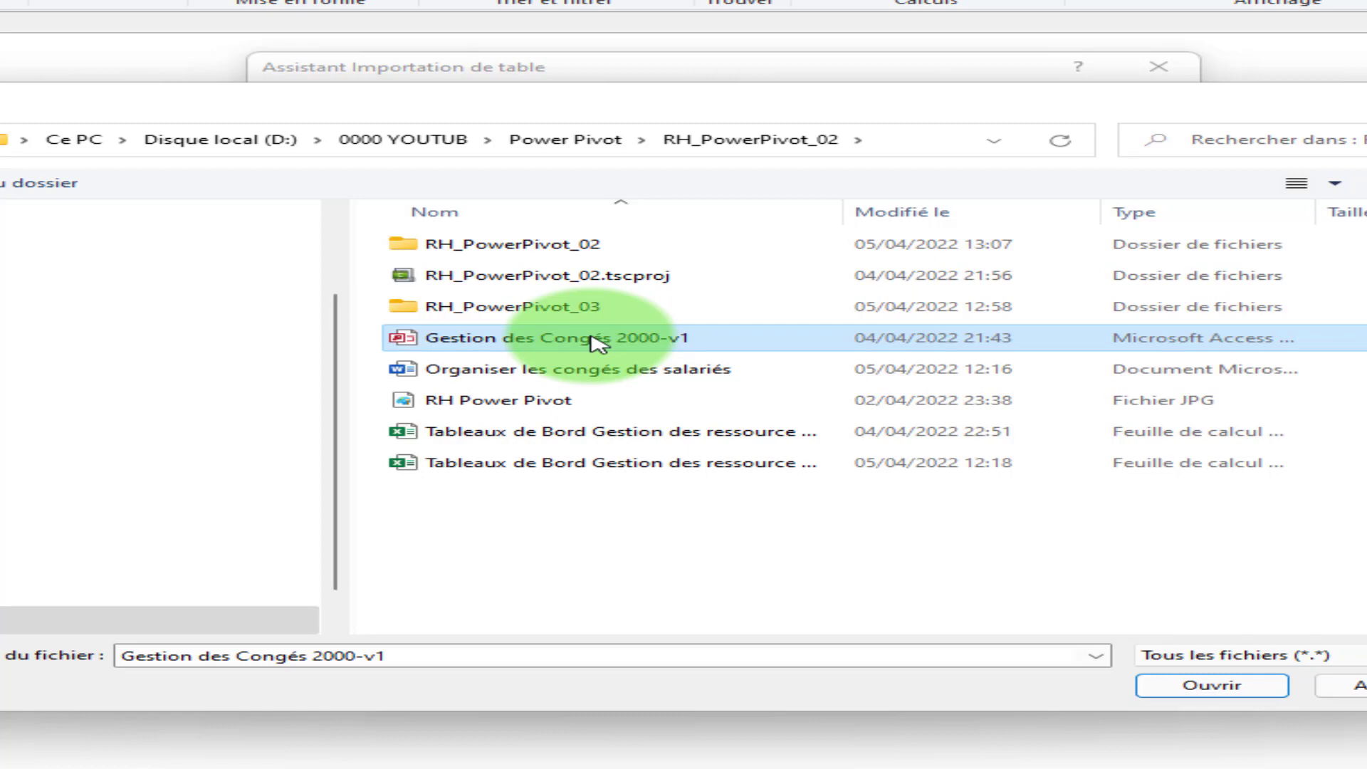
pyautogui.doubleClick(597, 340)
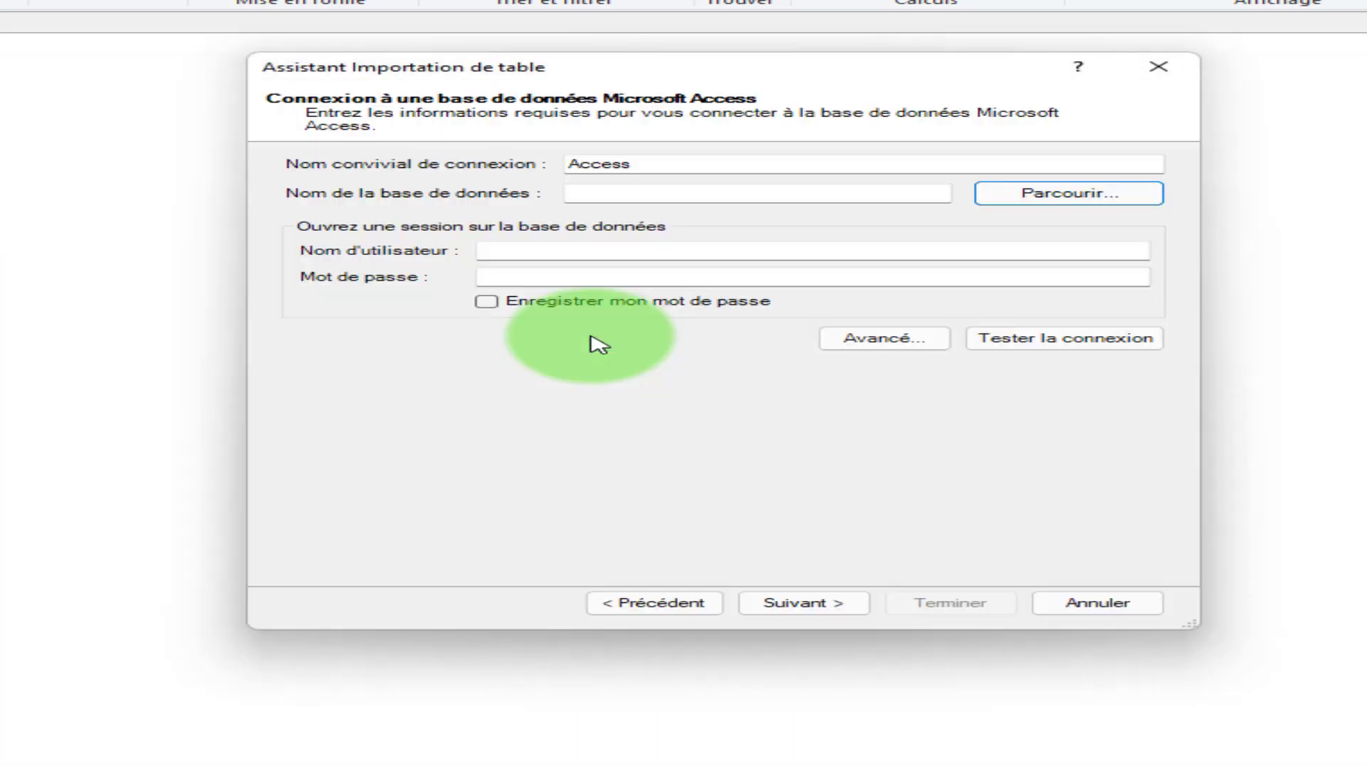
# Choose to import from the list of tables and views, and import Cadre, CONGE, DOSSIERS, ENTITES, MOTIF and VILLE
pyautogui.click(797, 604)
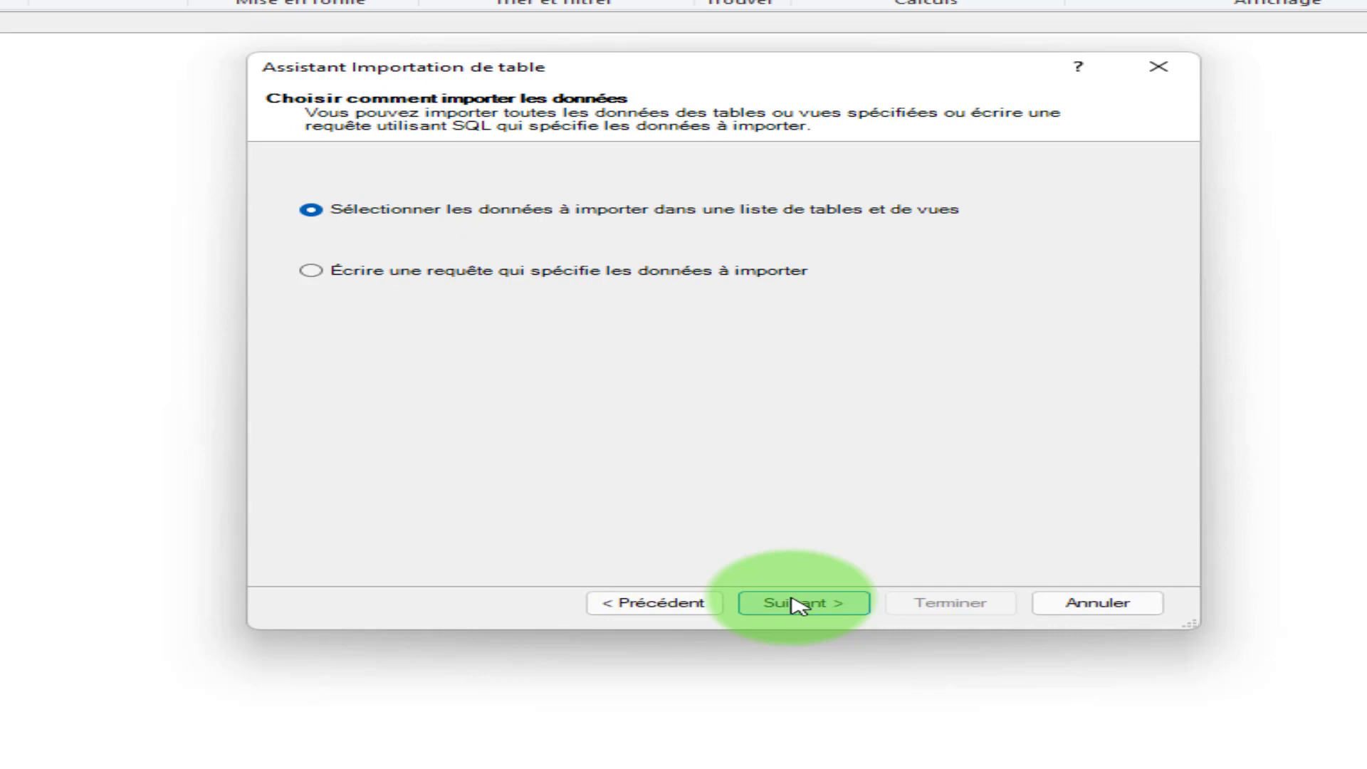
pyautogui.click(788, 605)
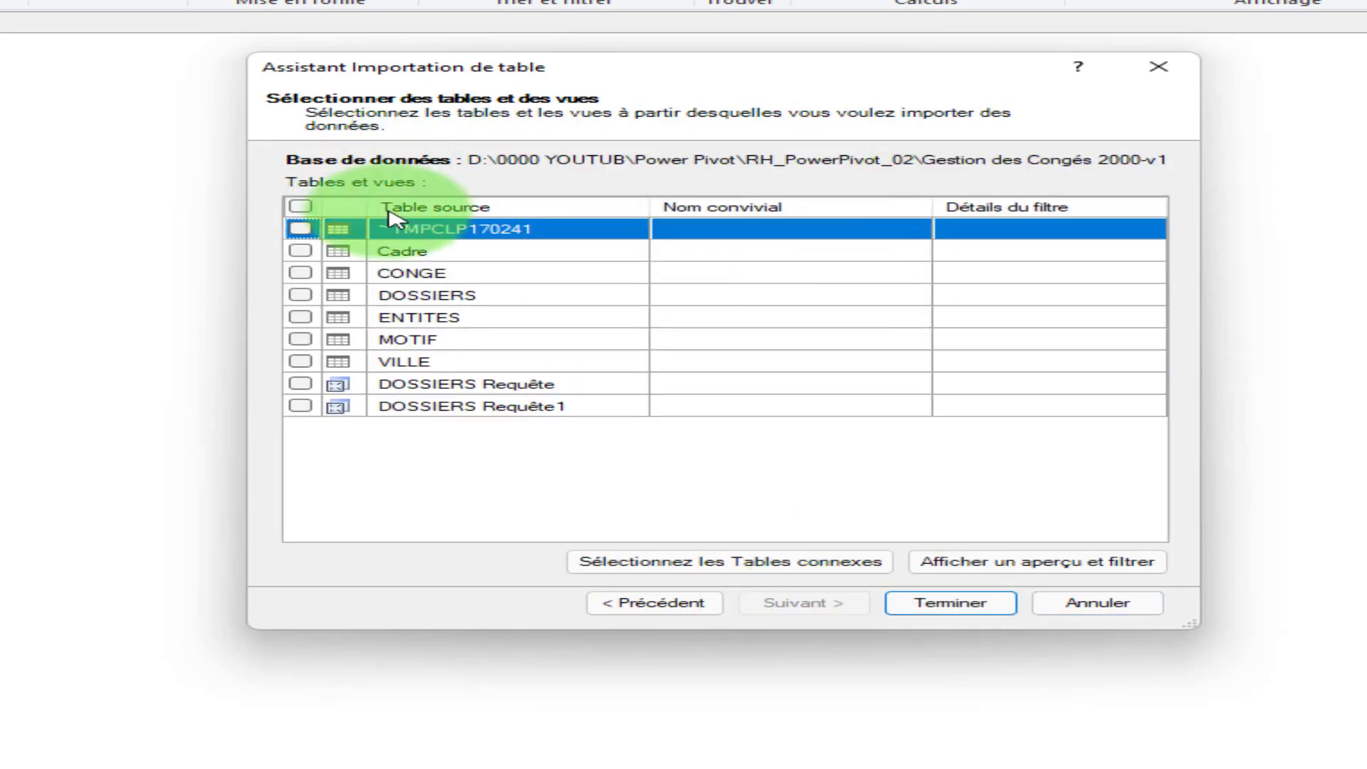
pyautogui.moveTo(793, 75); pyautogui.dragTo(761, 75)
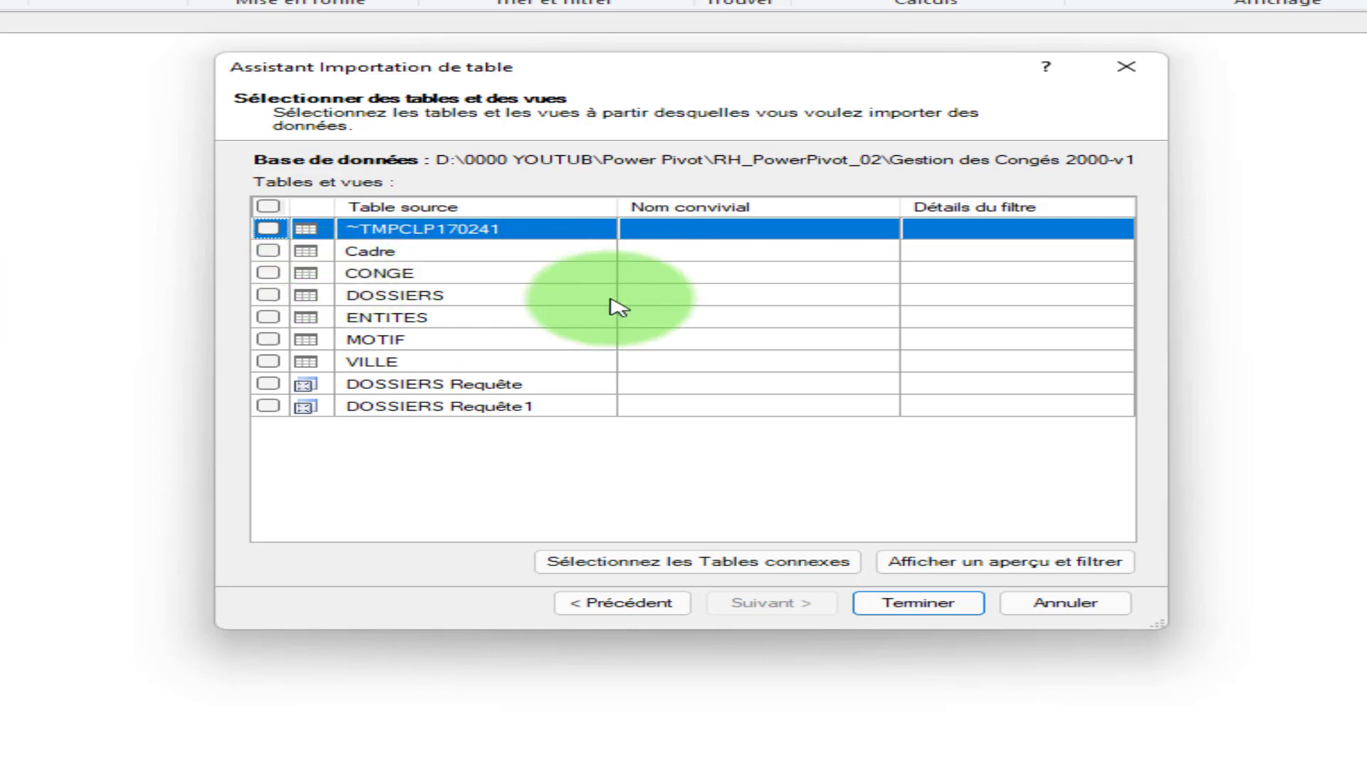
pyautogui.click(268, 252)
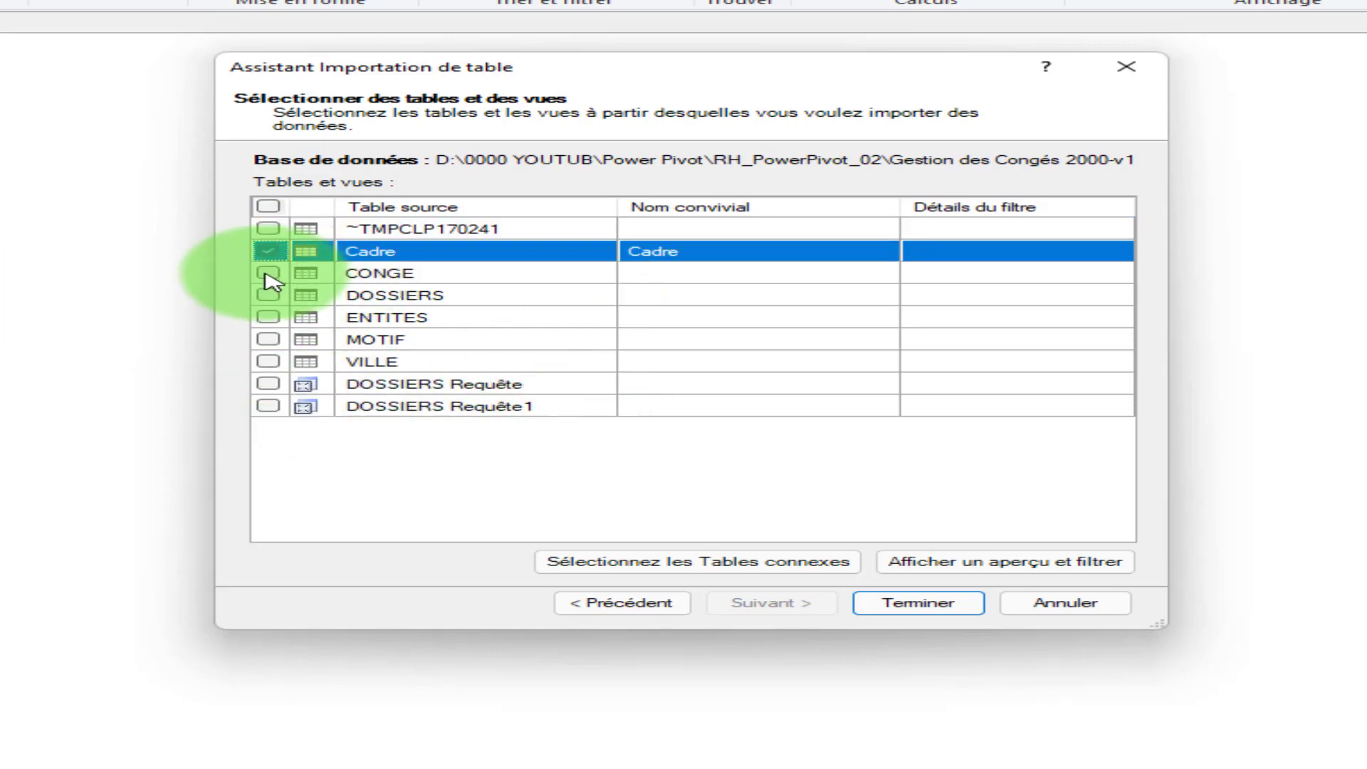
pyautogui.click(269, 274)
pyautogui.click(268, 297)
pyautogui.click(268, 318)
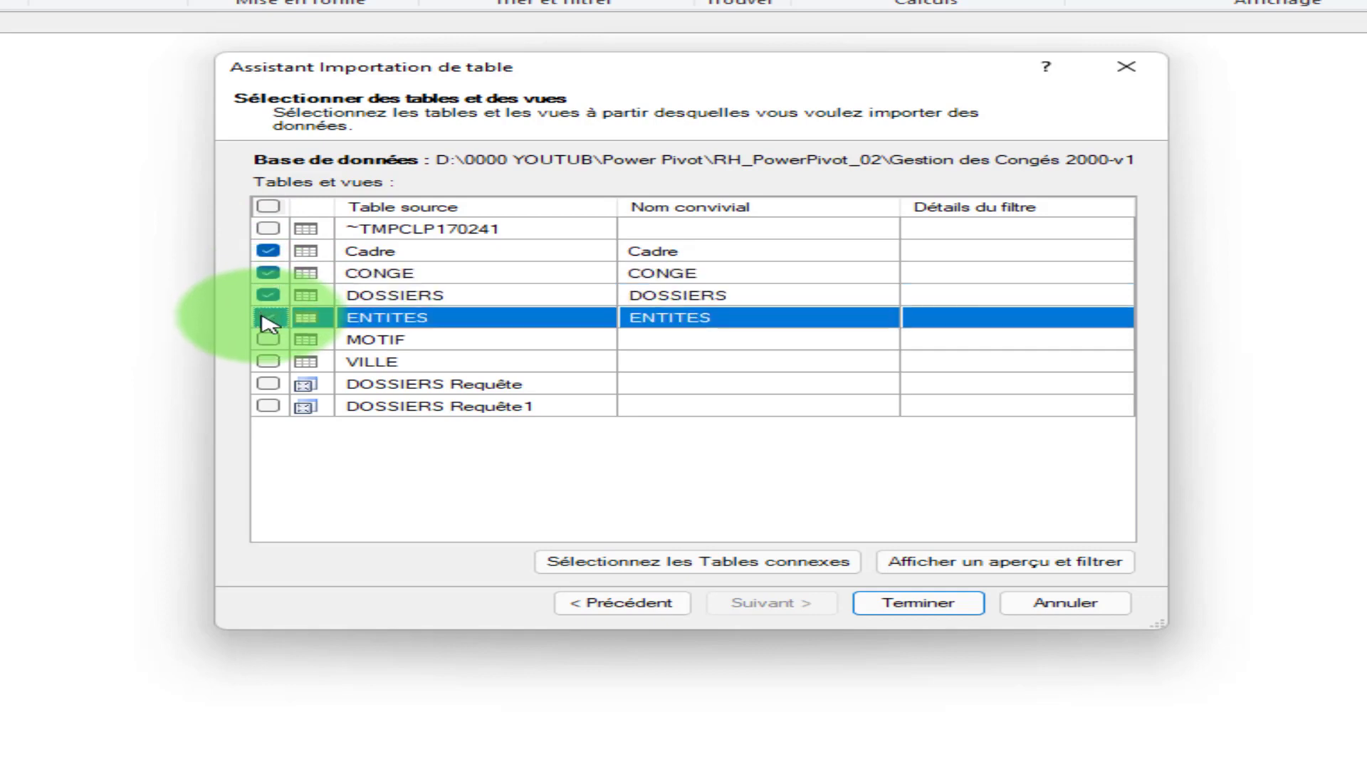
pyautogui.click(268, 340)
pyautogui.click(269, 362)
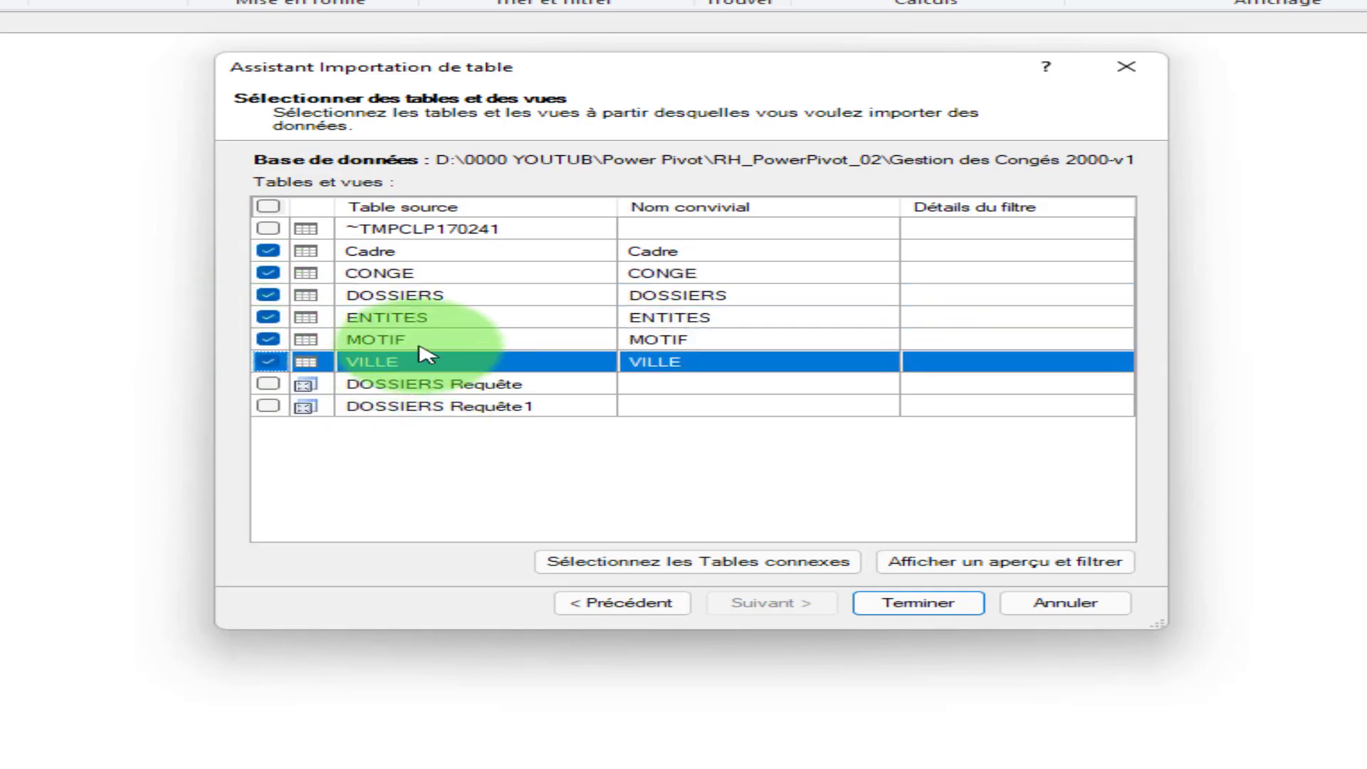
pyautogui.click(930, 604)
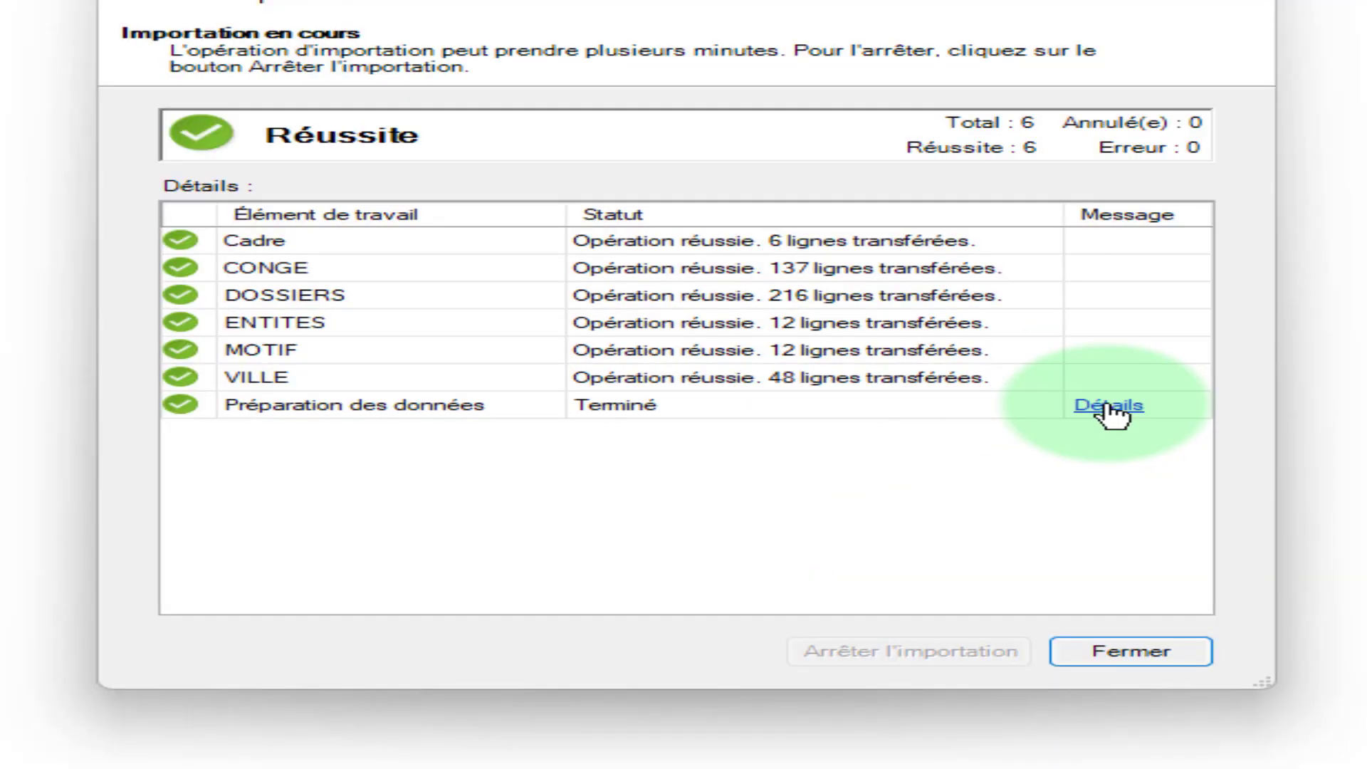
# Review the relationship details of the data preparation and close the table import wizard
pyautogui.click(1031, 399)
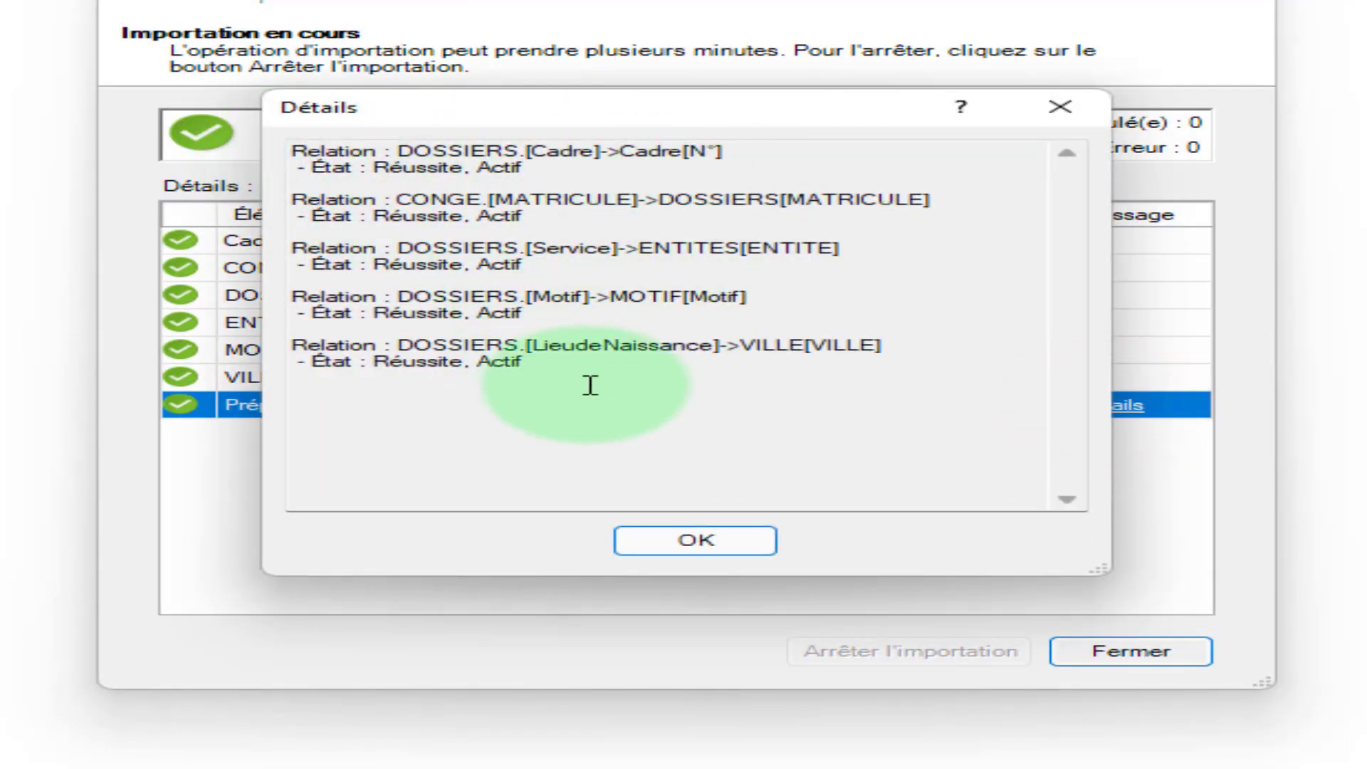
pyautogui.click(698, 543)
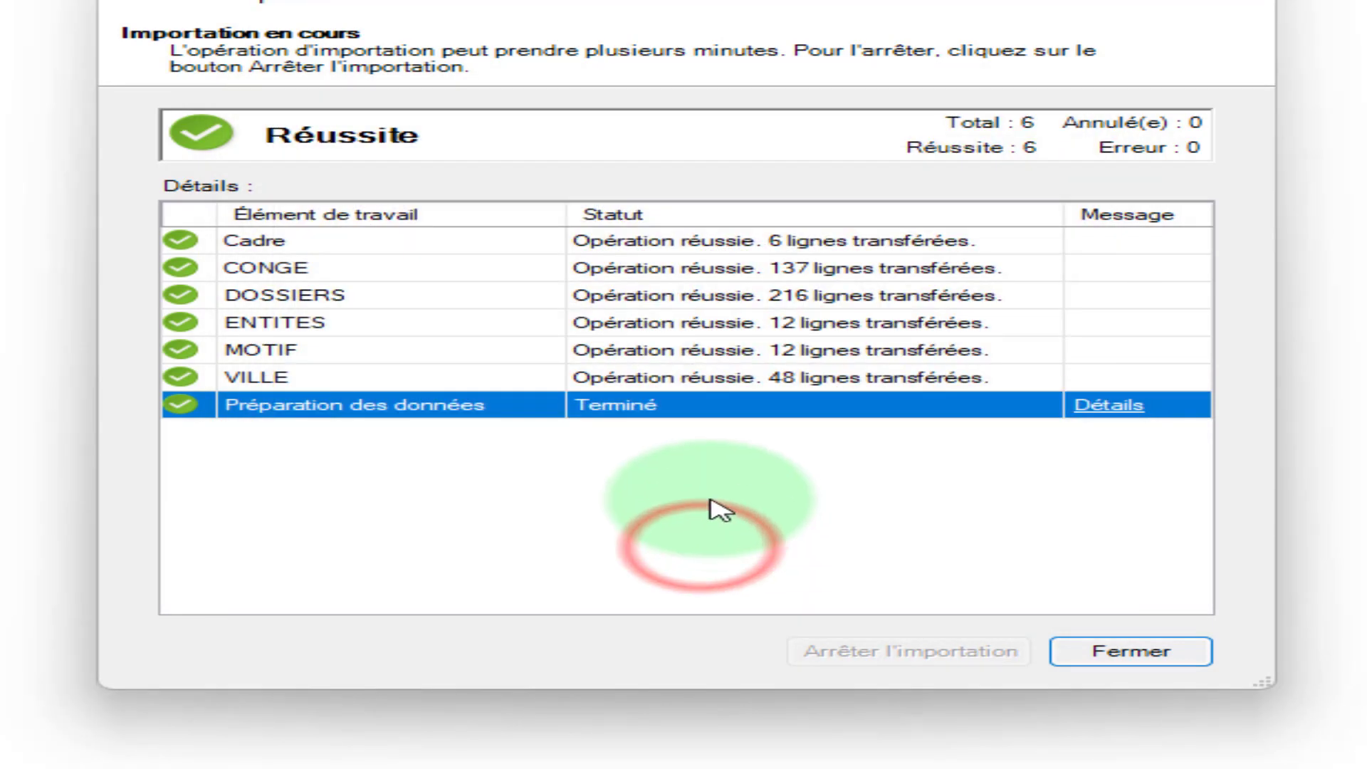
pyautogui.click(1142, 653)
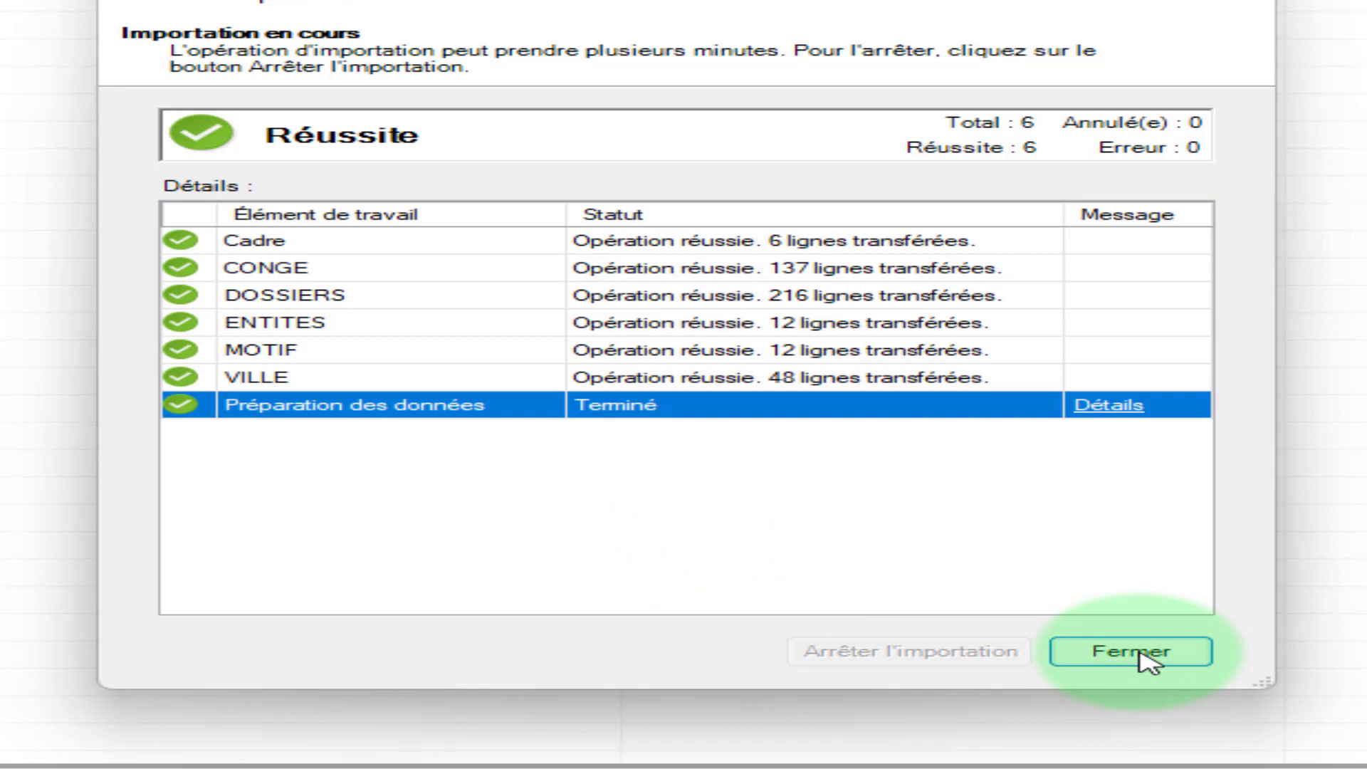
pyautogui.click(1139, 651)
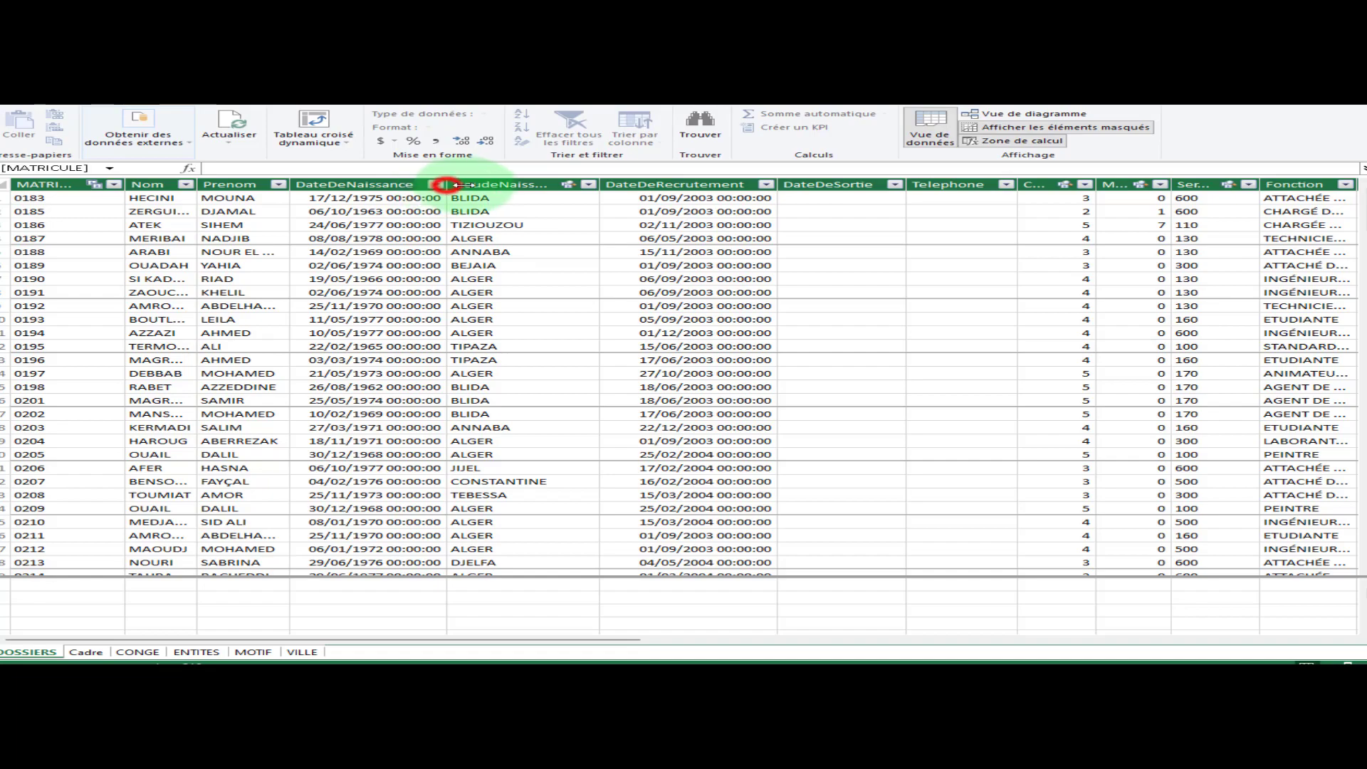
# Widen the DateDeNaissance column of the DOSSIERS table and set its date format to *14/03/2001
pyautogui.moveTo(476, 185); pyautogui.dragTo(506, 184)
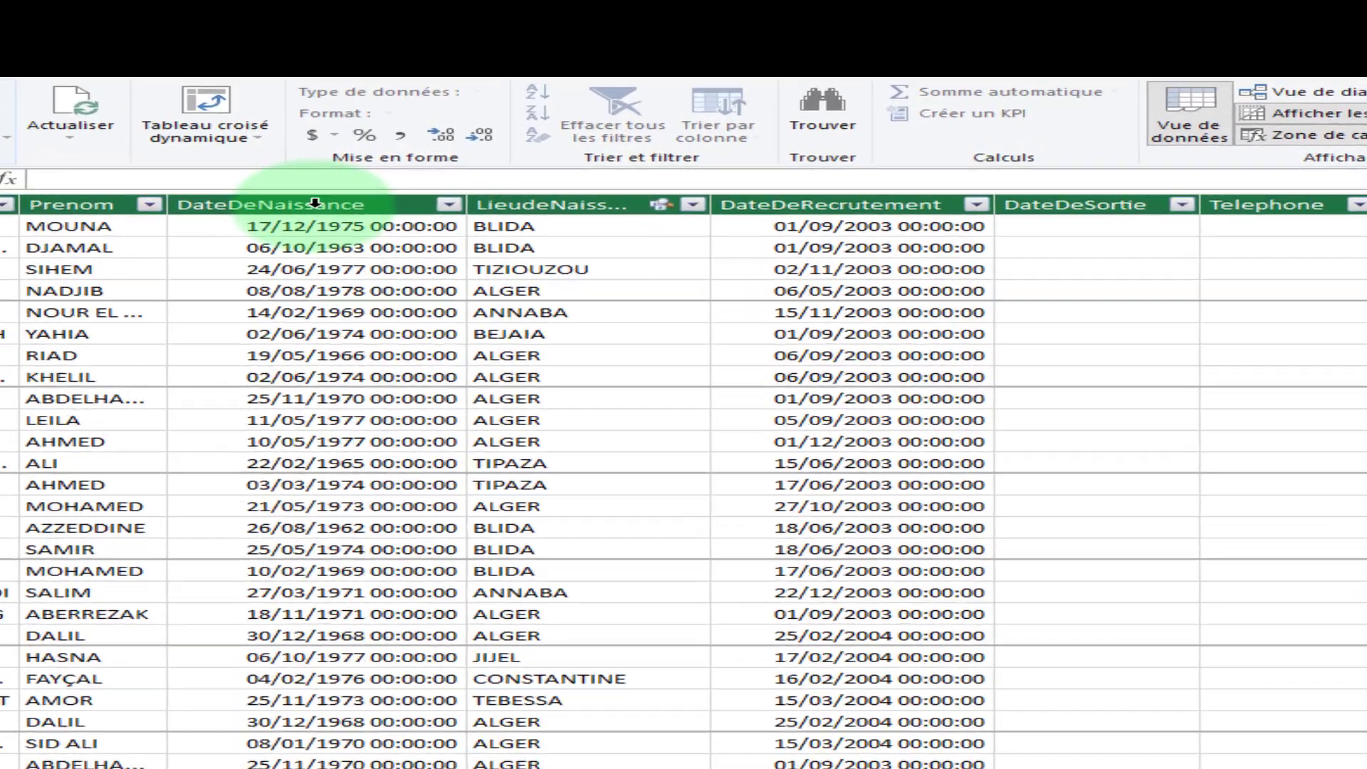
pyautogui.click(317, 204)
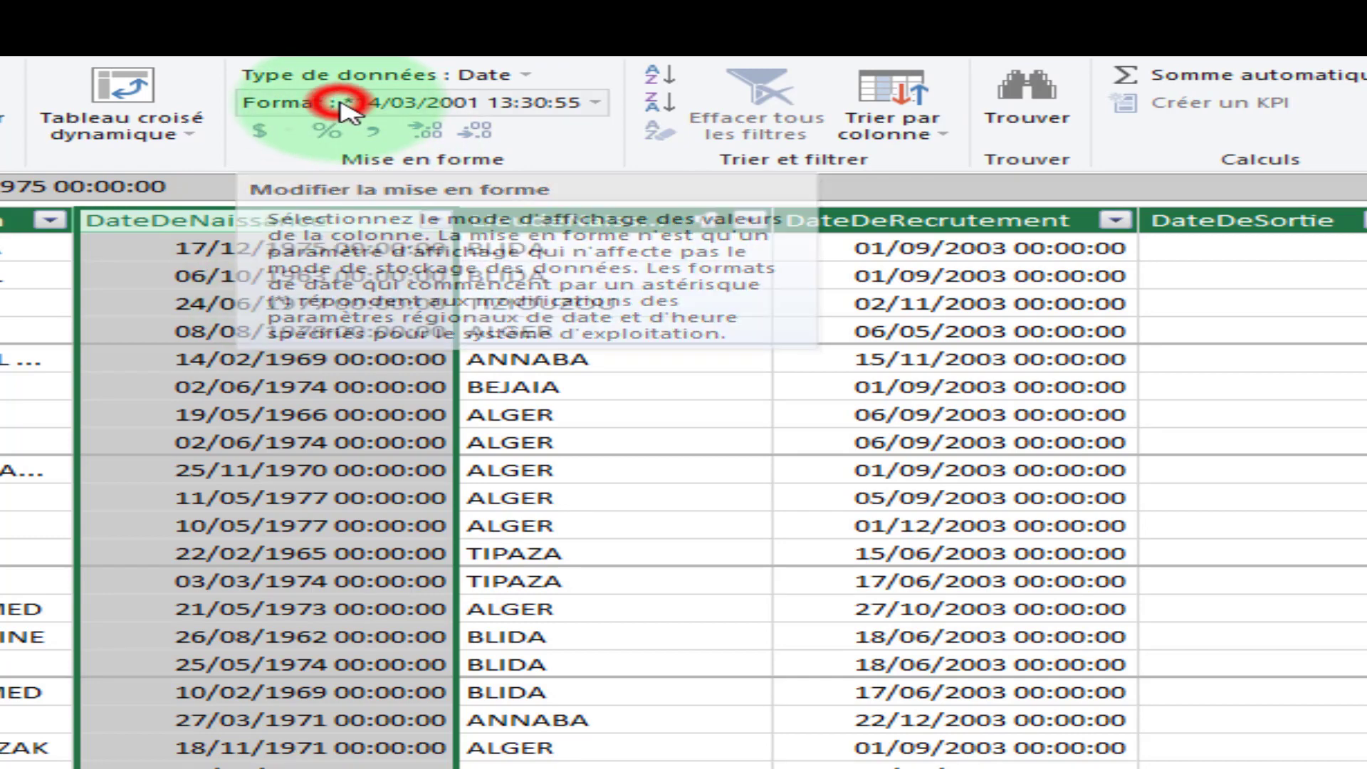
pyautogui.click(345, 105)
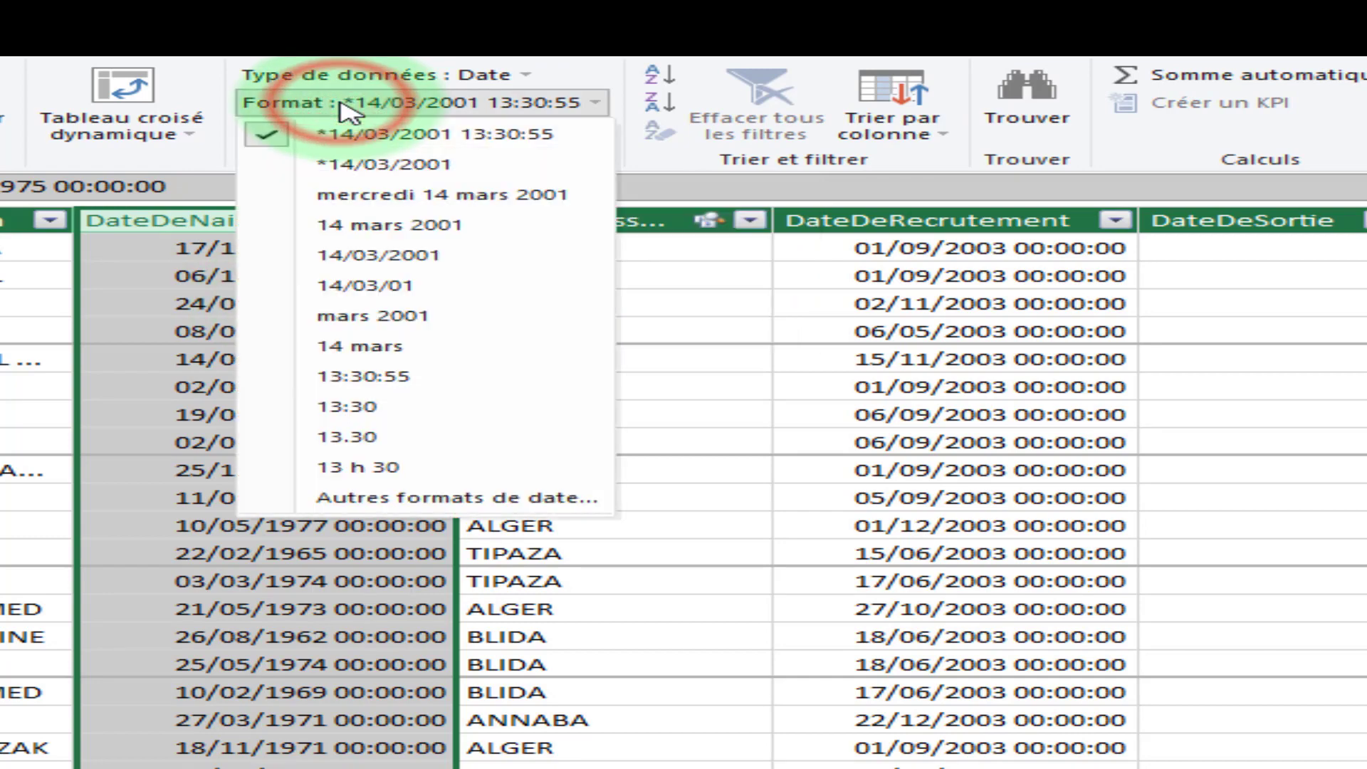
pyautogui.click(386, 168)
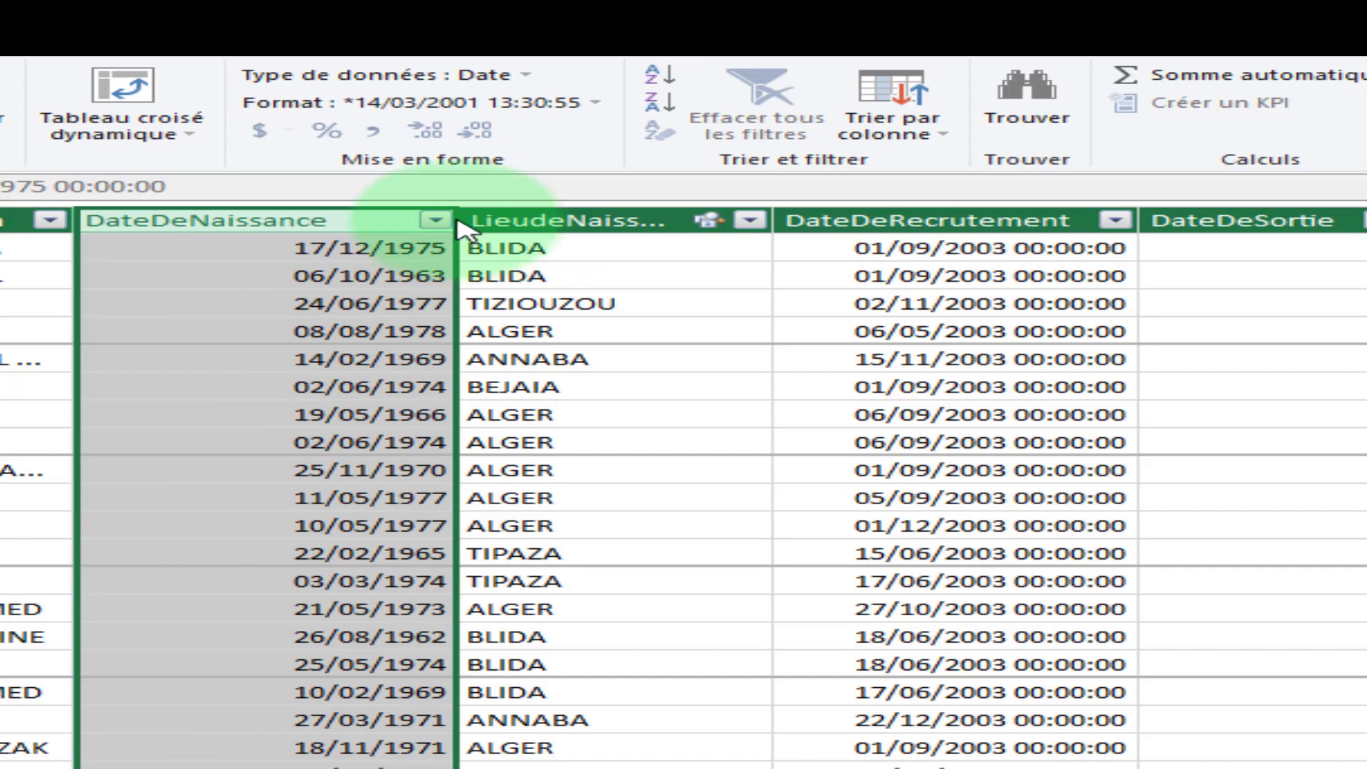
# Set the date format of the DateDeRecrutement column in the DOSSIERS table to *14/03/2001
pyautogui.click(957, 219)
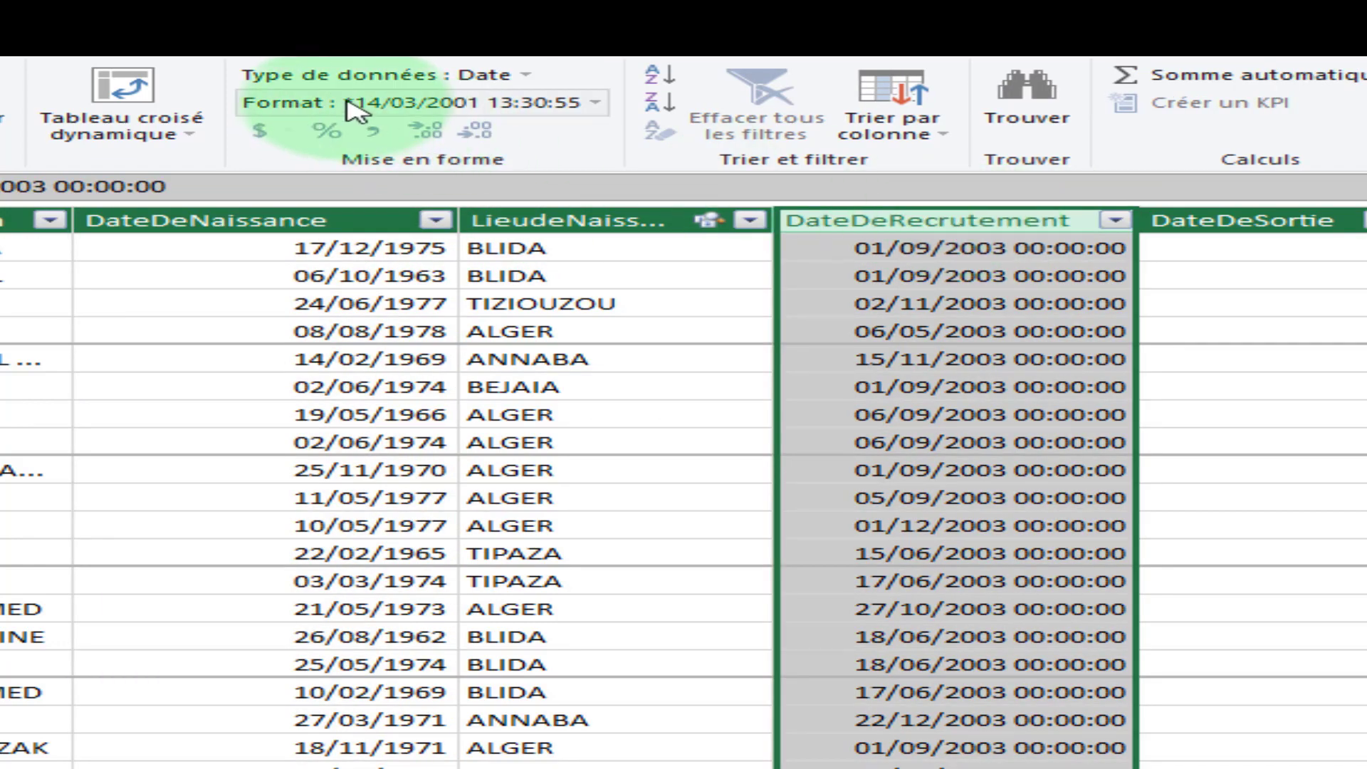
pyautogui.click(324, 102)
pyautogui.click(354, 165)
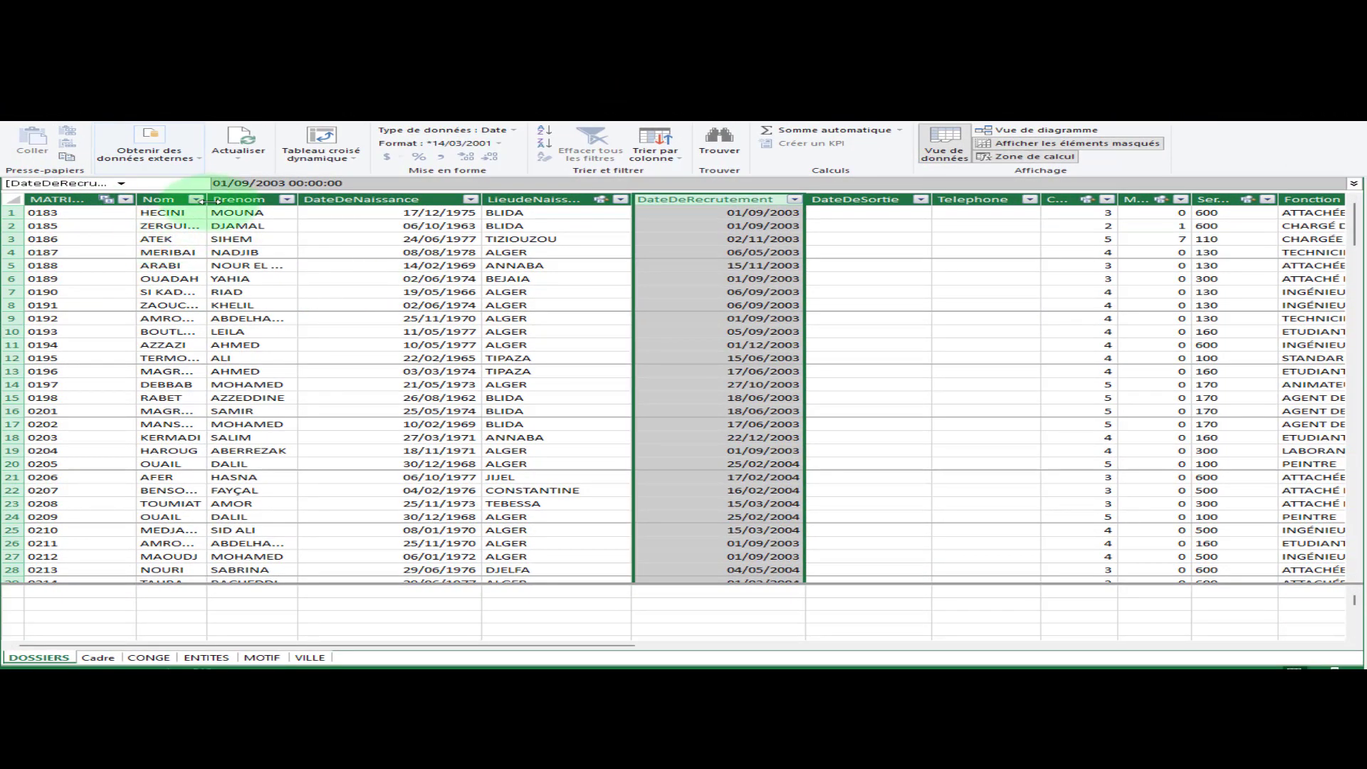
# Widen the Nom, Cadre and Fonction columns of the DOSSIERS table and look through its remaining columns
pyautogui.moveTo(210, 197); pyautogui.dragTo(284, 198)
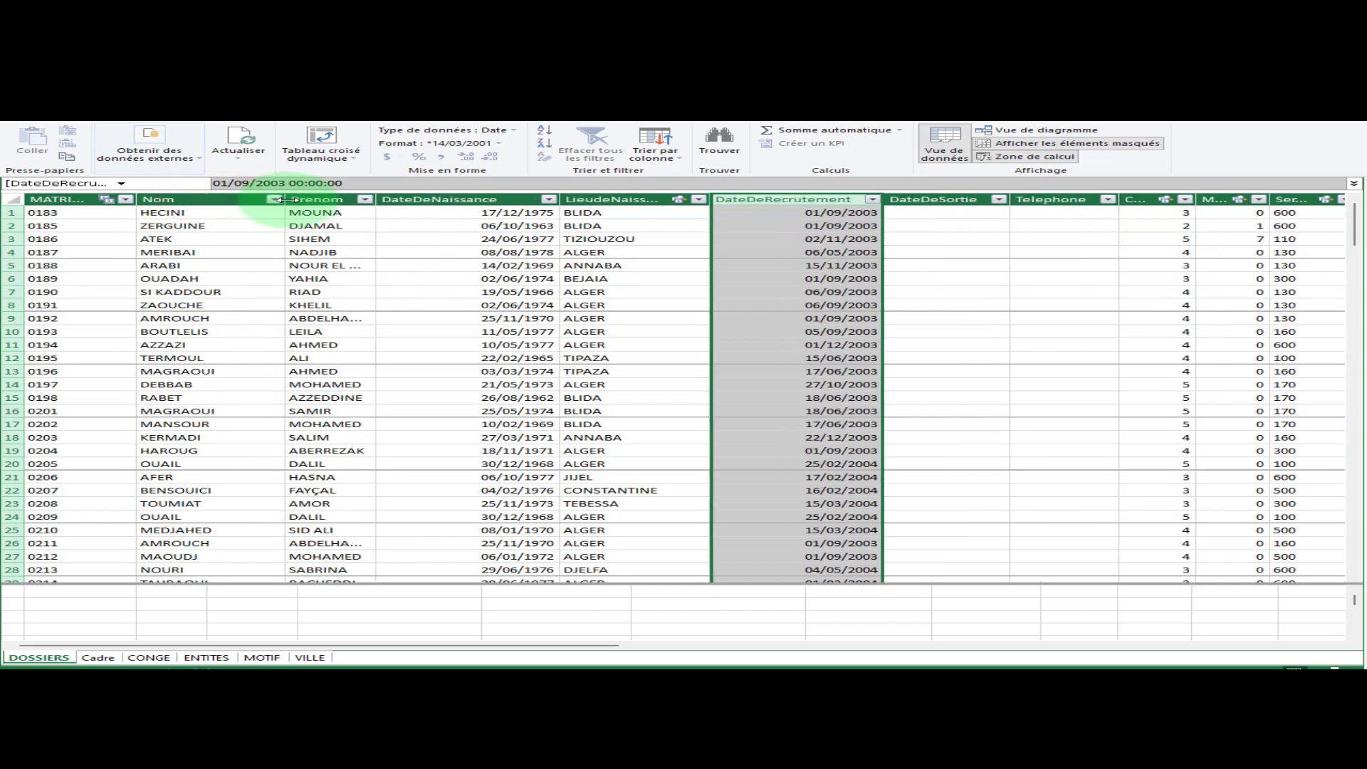
pyautogui.click(1005, 305)
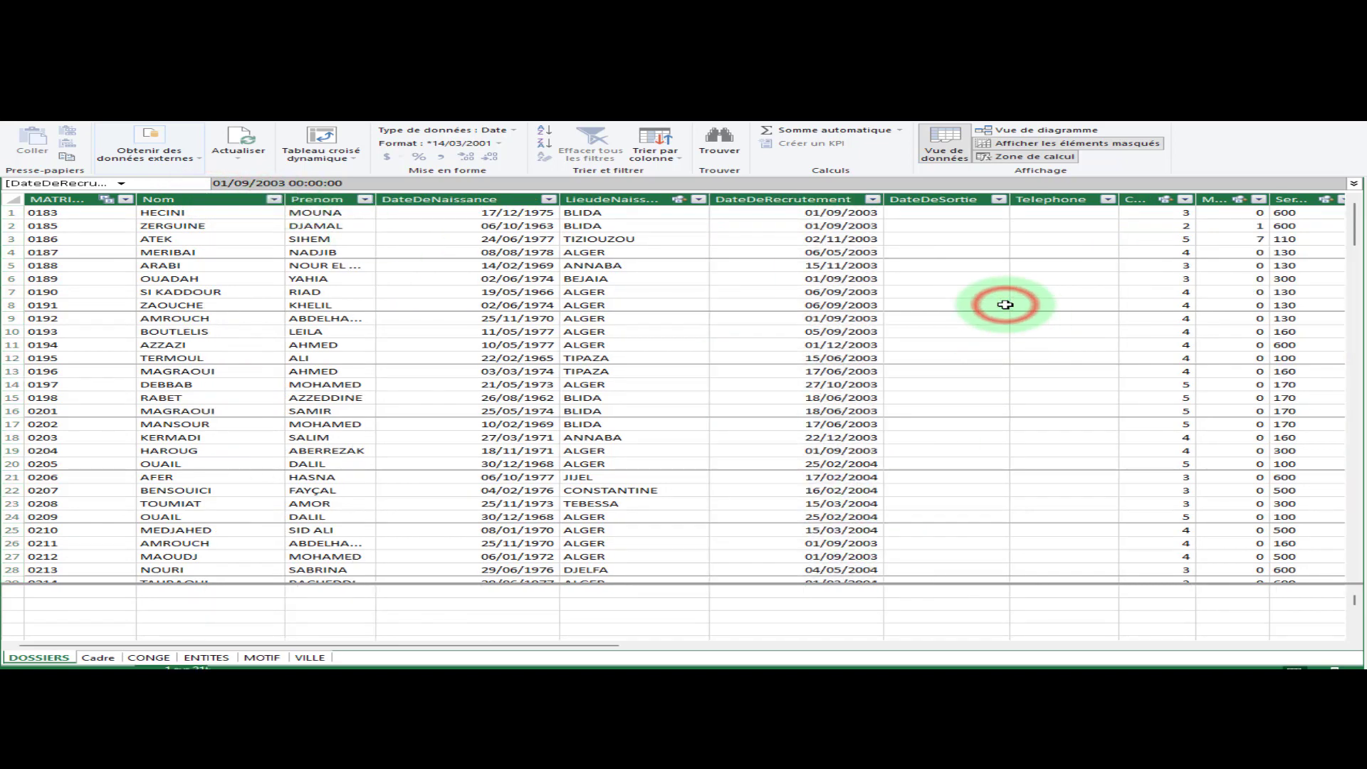
pyautogui.press('Right')
pyautogui.press('Right')
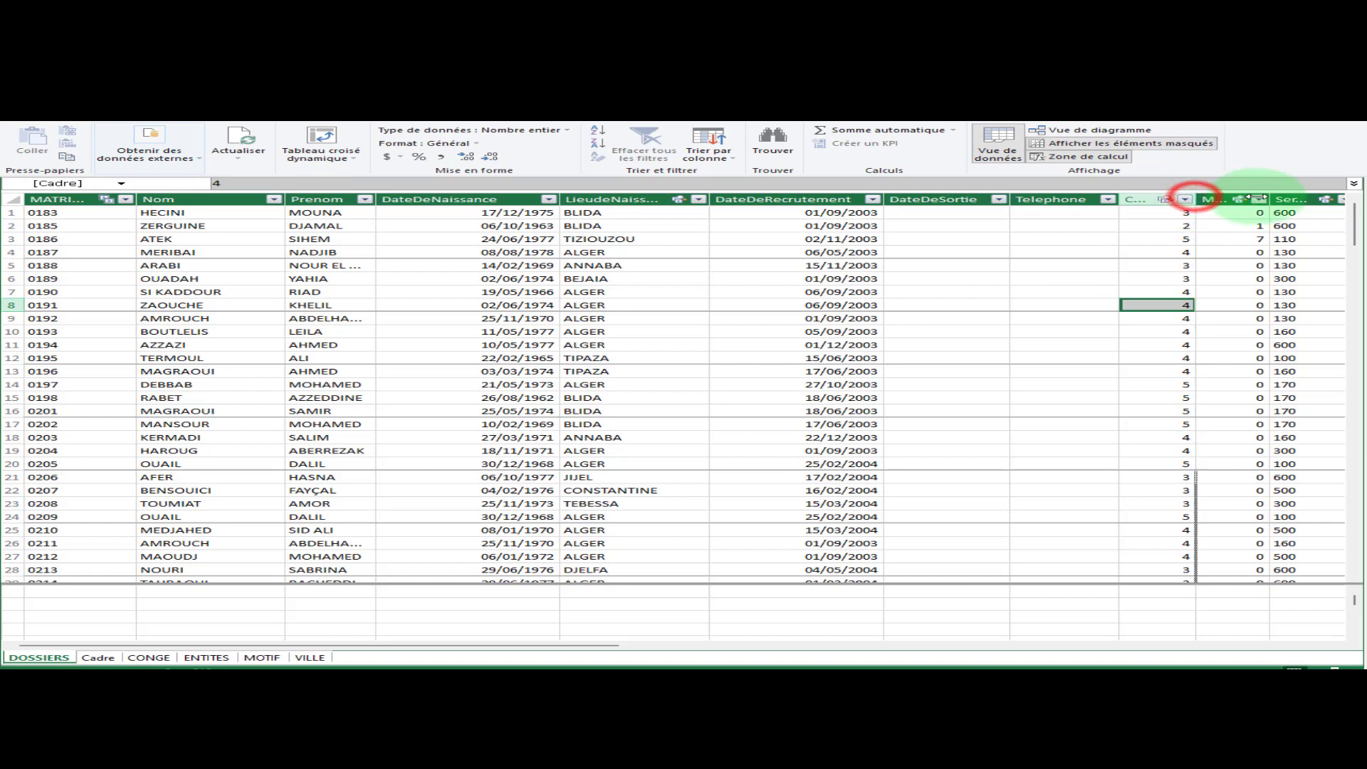
pyautogui.moveTo(1194, 198); pyautogui.dragTo(1256, 198)
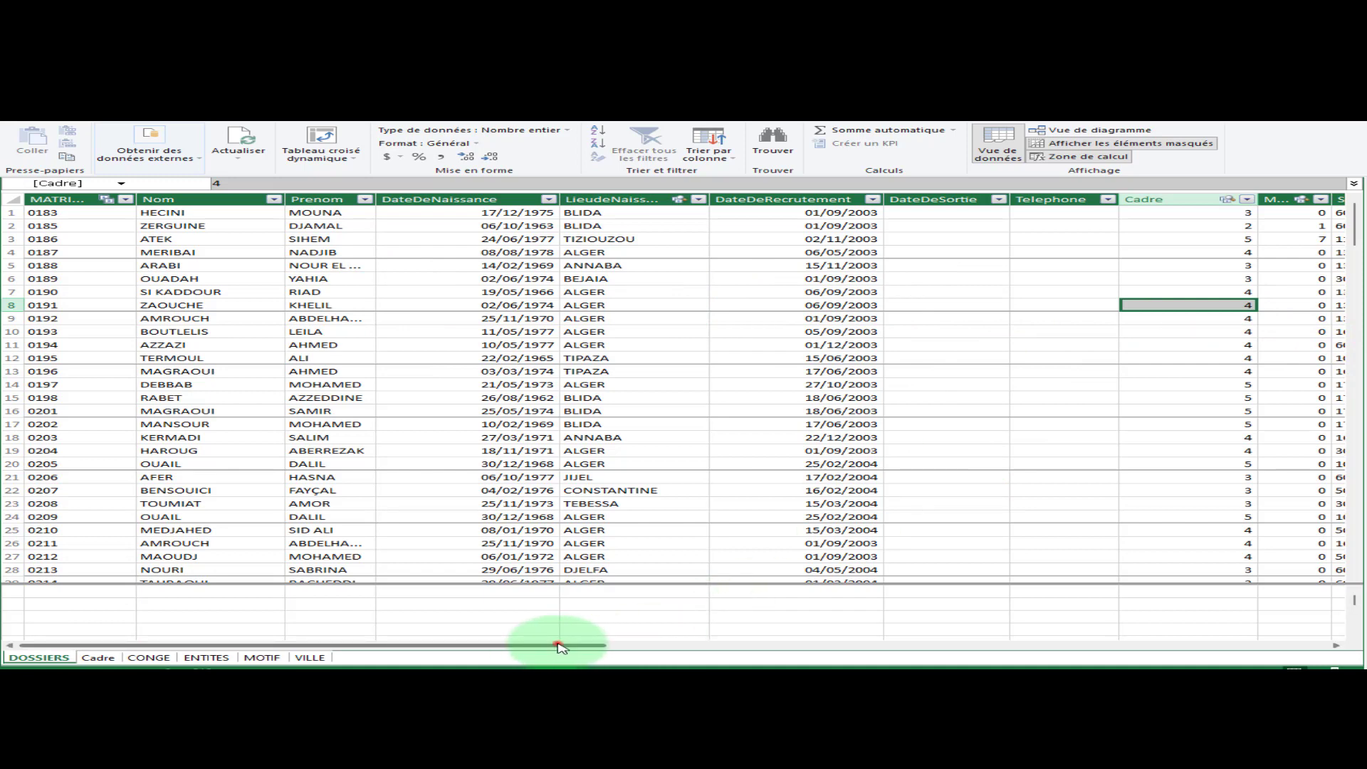
pyautogui.moveTo(560, 646); pyautogui.dragTo(808, 646)
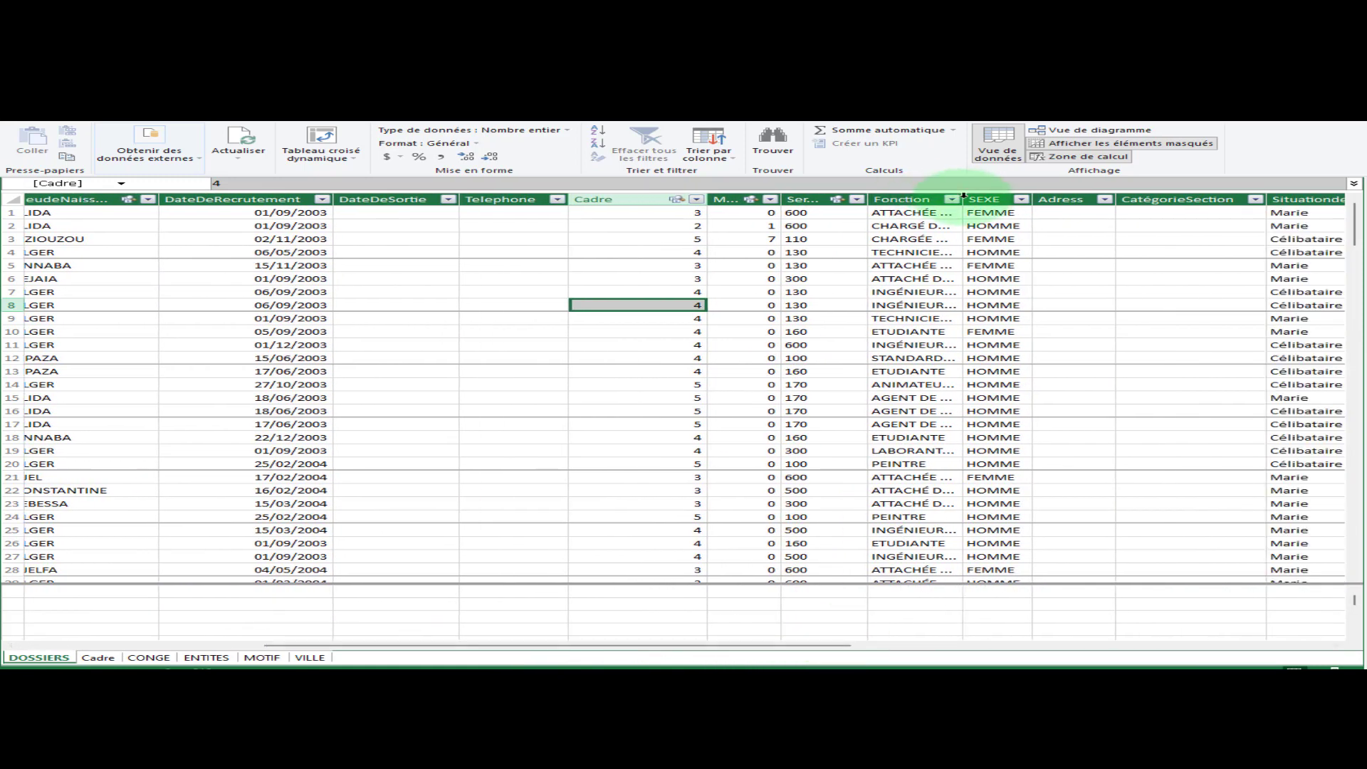
pyautogui.moveTo(963, 200); pyautogui.dragTo(1065, 200)
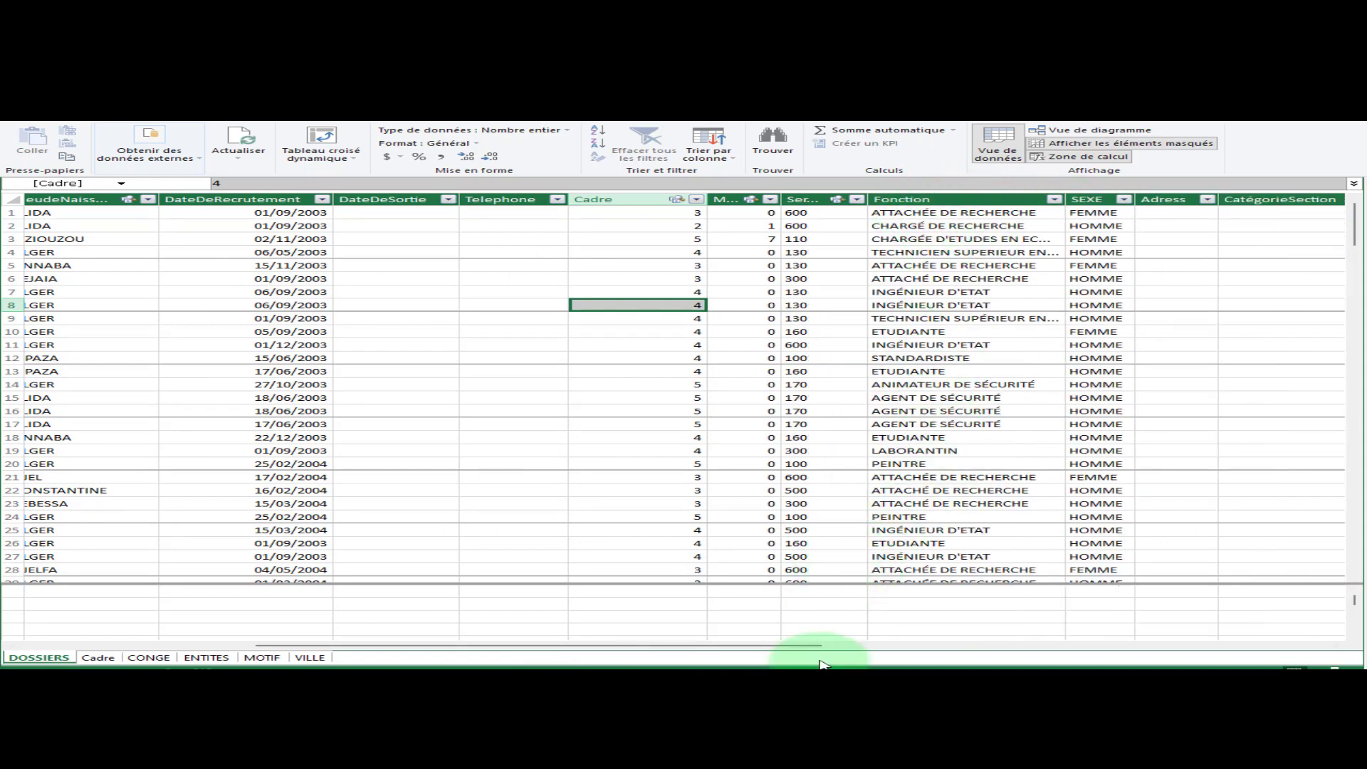
pyautogui.moveTo(817, 648); pyautogui.dragTo(1296, 644)
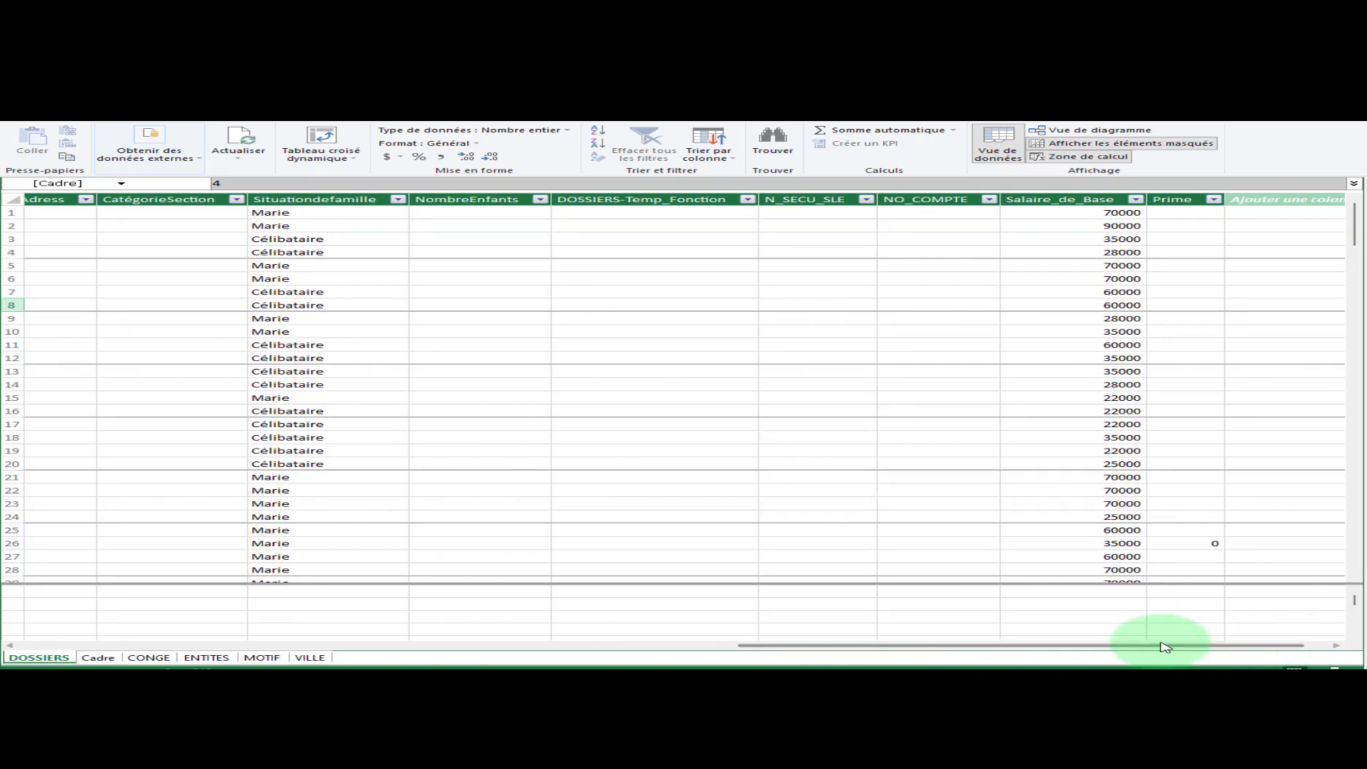
pyautogui.moveTo(1161, 643); pyautogui.dragTo(1281, 645)
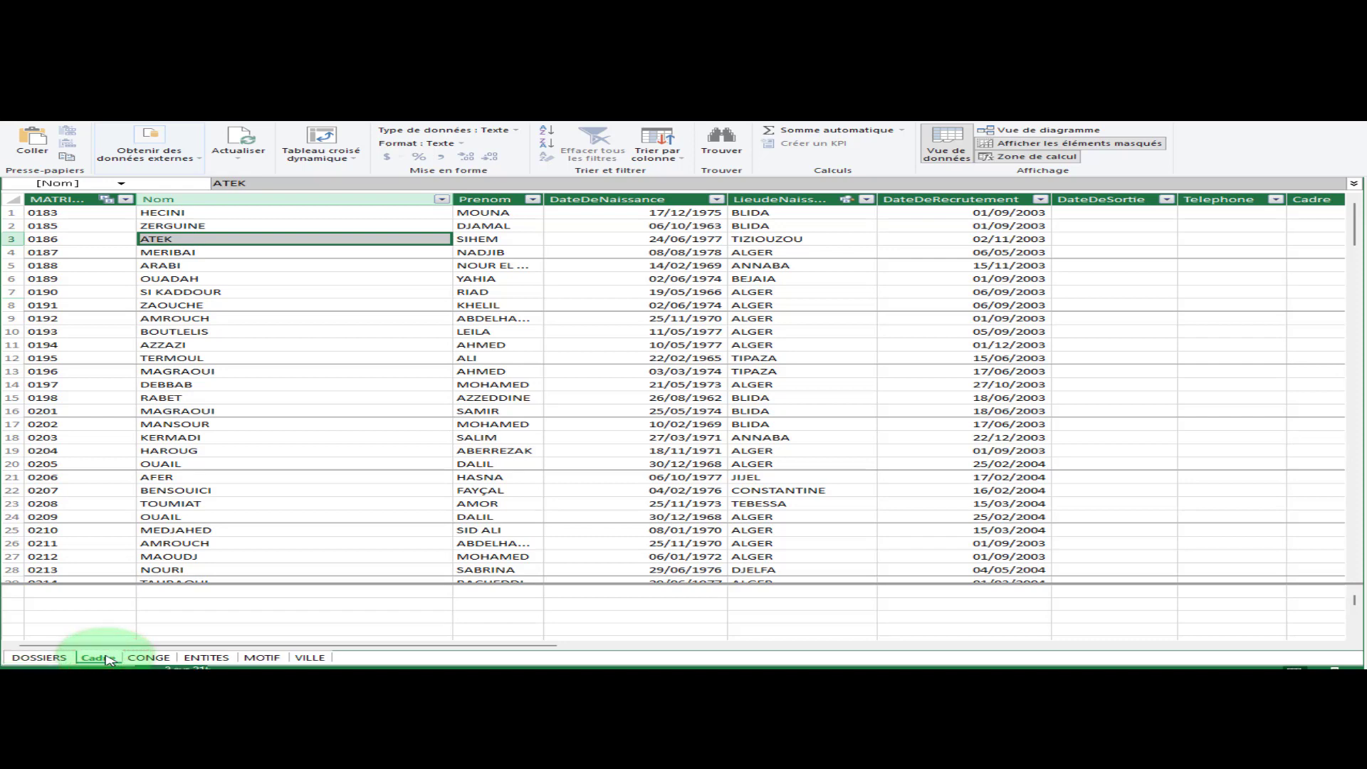
# Widen the Cadre column of the Cadre table so that its full entries fit
pyautogui.click(107, 659)
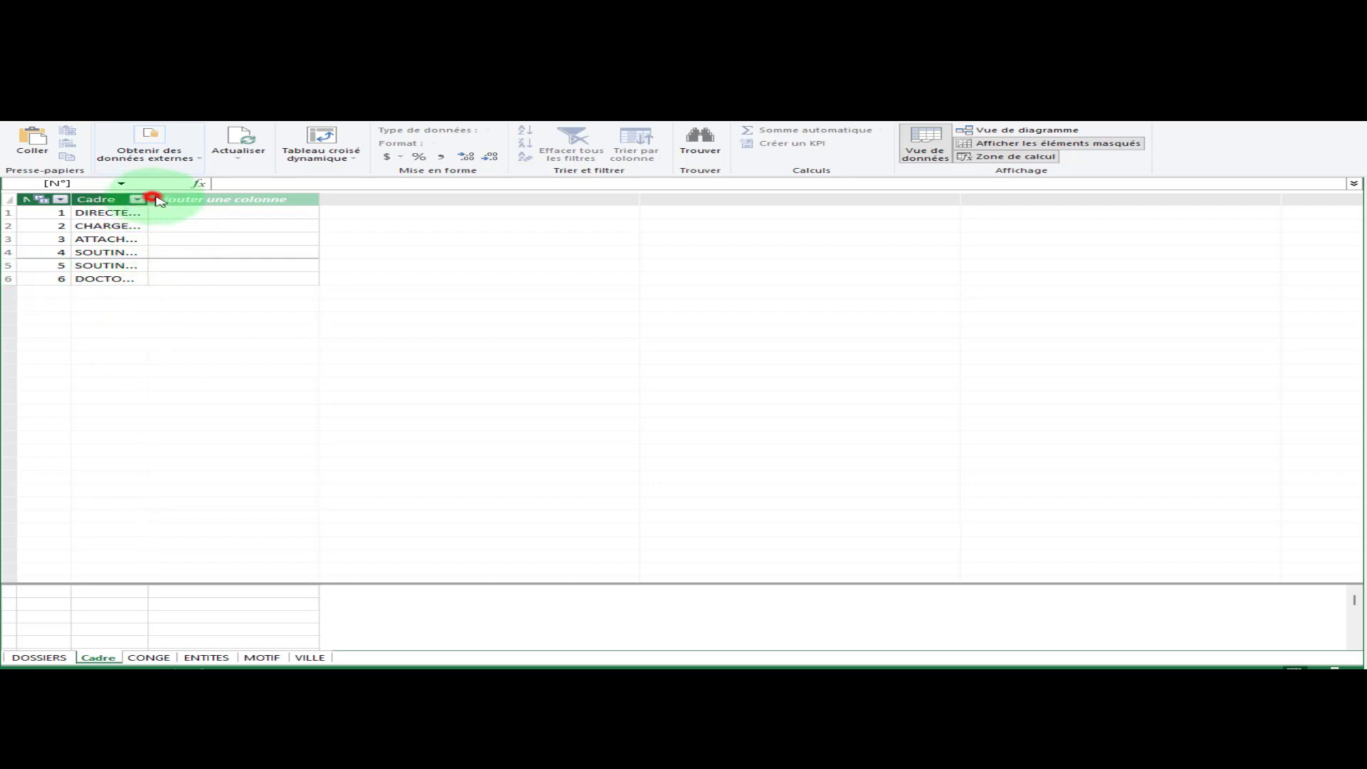
pyautogui.moveTo(150, 198); pyautogui.dragTo(321, 202)
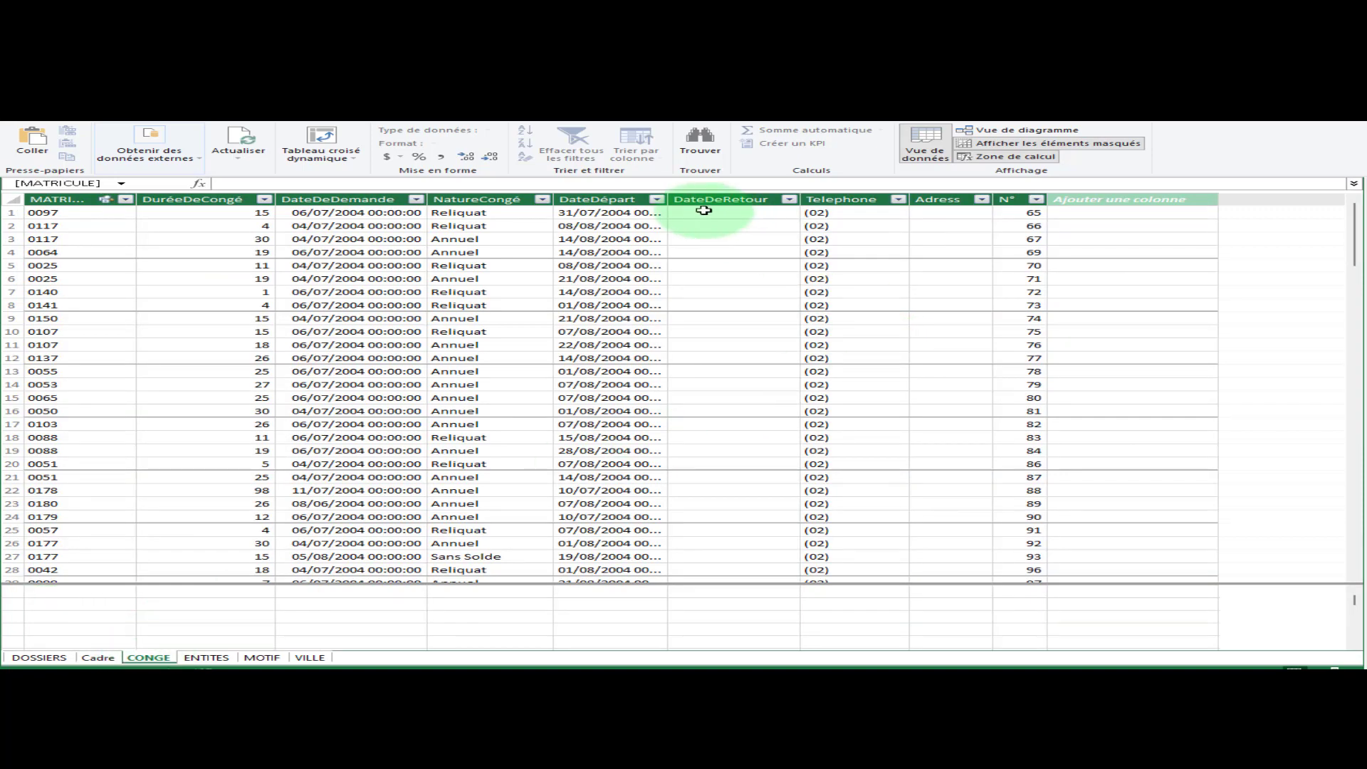
# Set the date format of the DateDépart and DateDeDemande columns in the CONGE table to *14/03/2001
pyautogui.click(618, 199)
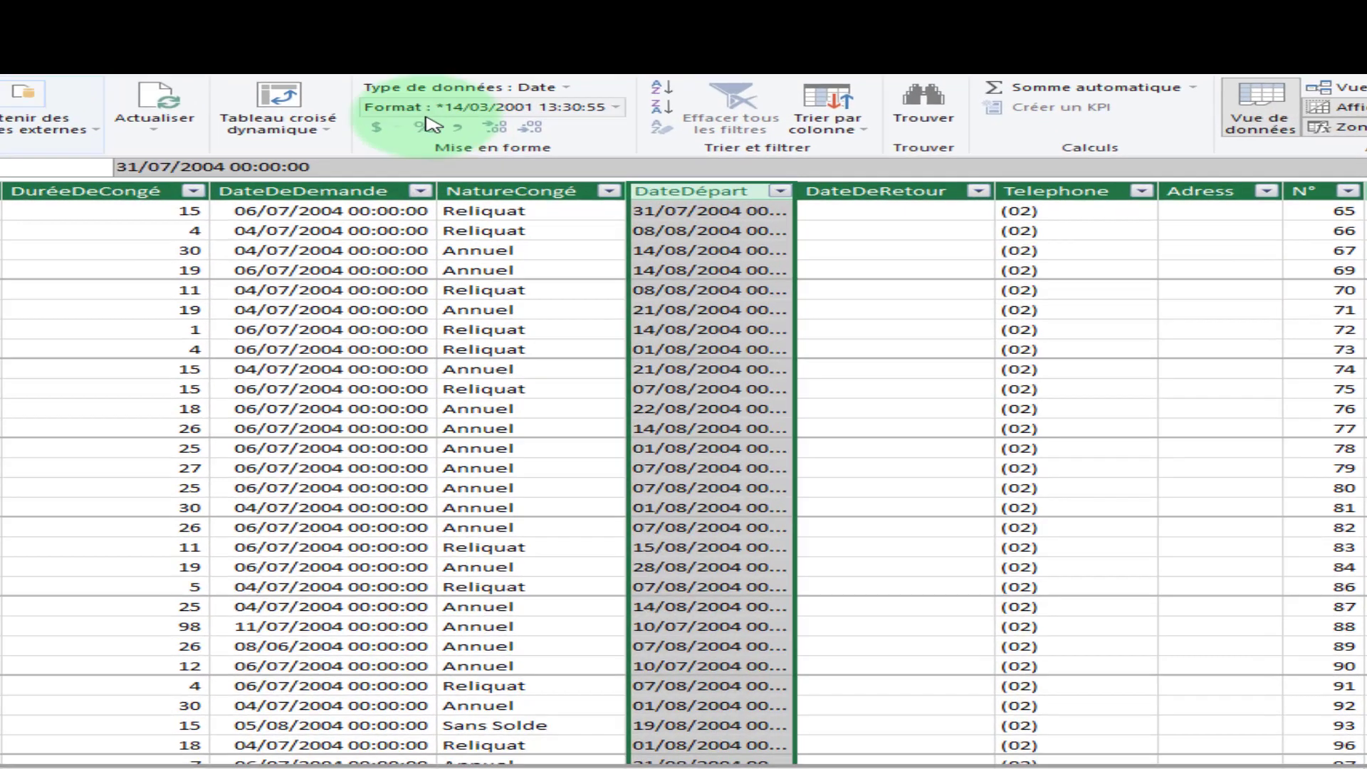
pyautogui.click(412, 145)
pyautogui.click(448, 134)
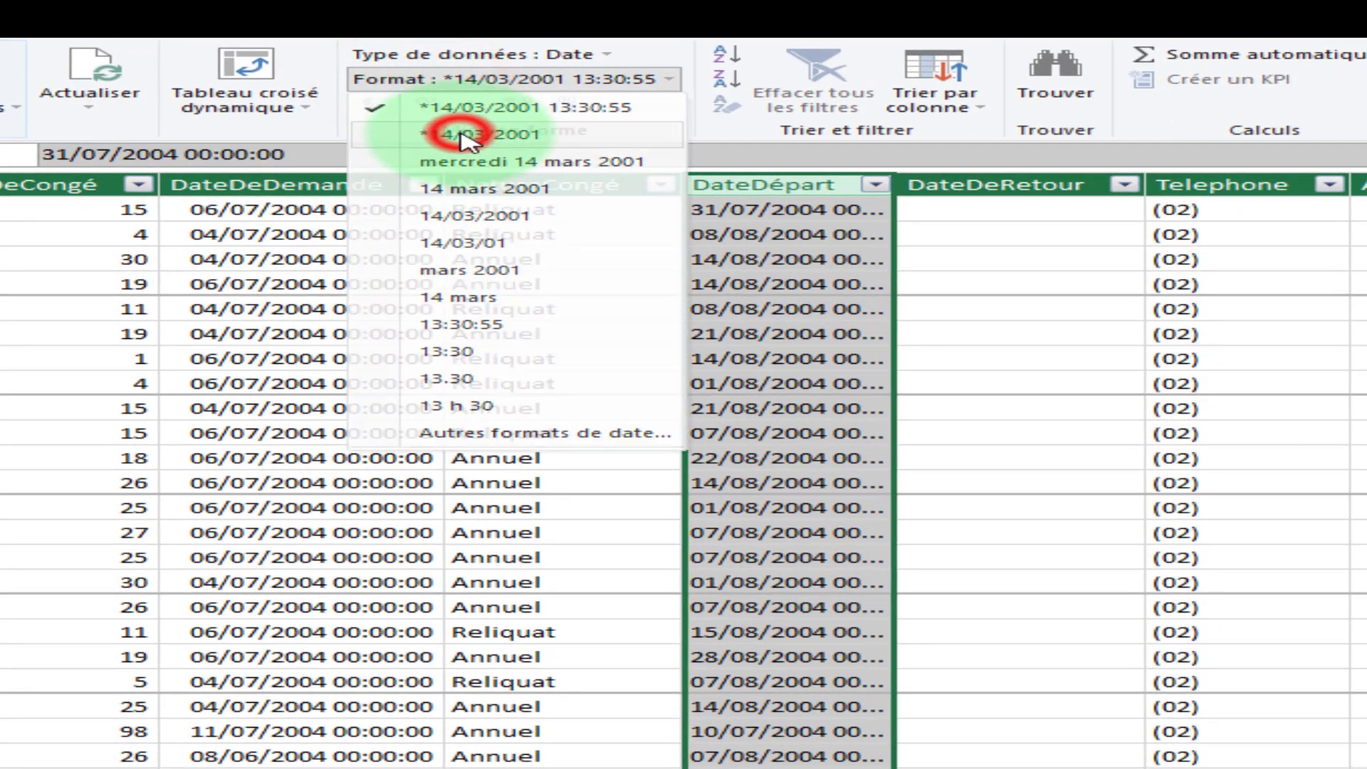
pyautogui.click(310, 189)
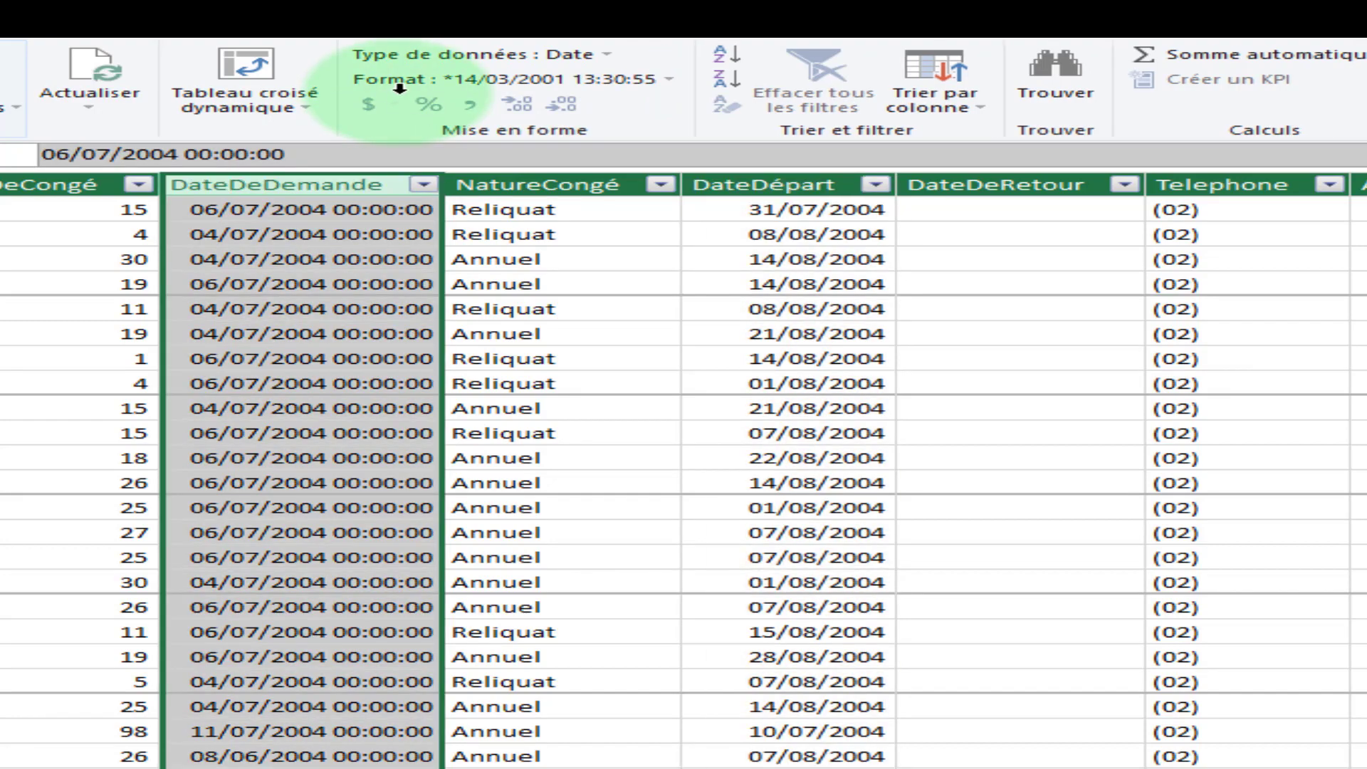
pyautogui.click(399, 80)
pyautogui.click(440, 137)
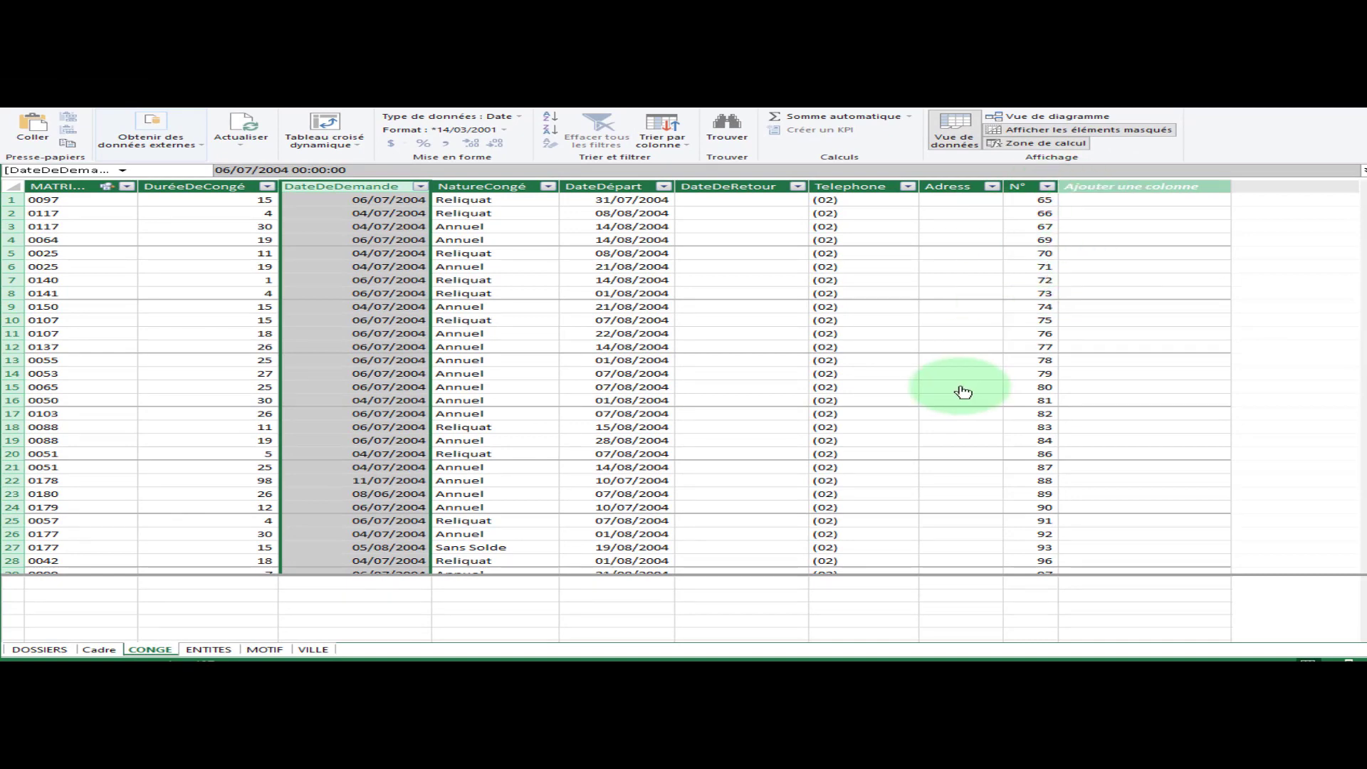
# Widen the LIBELLE and ENTITE columns of the ENTITES table
pyautogui.click(216, 649)
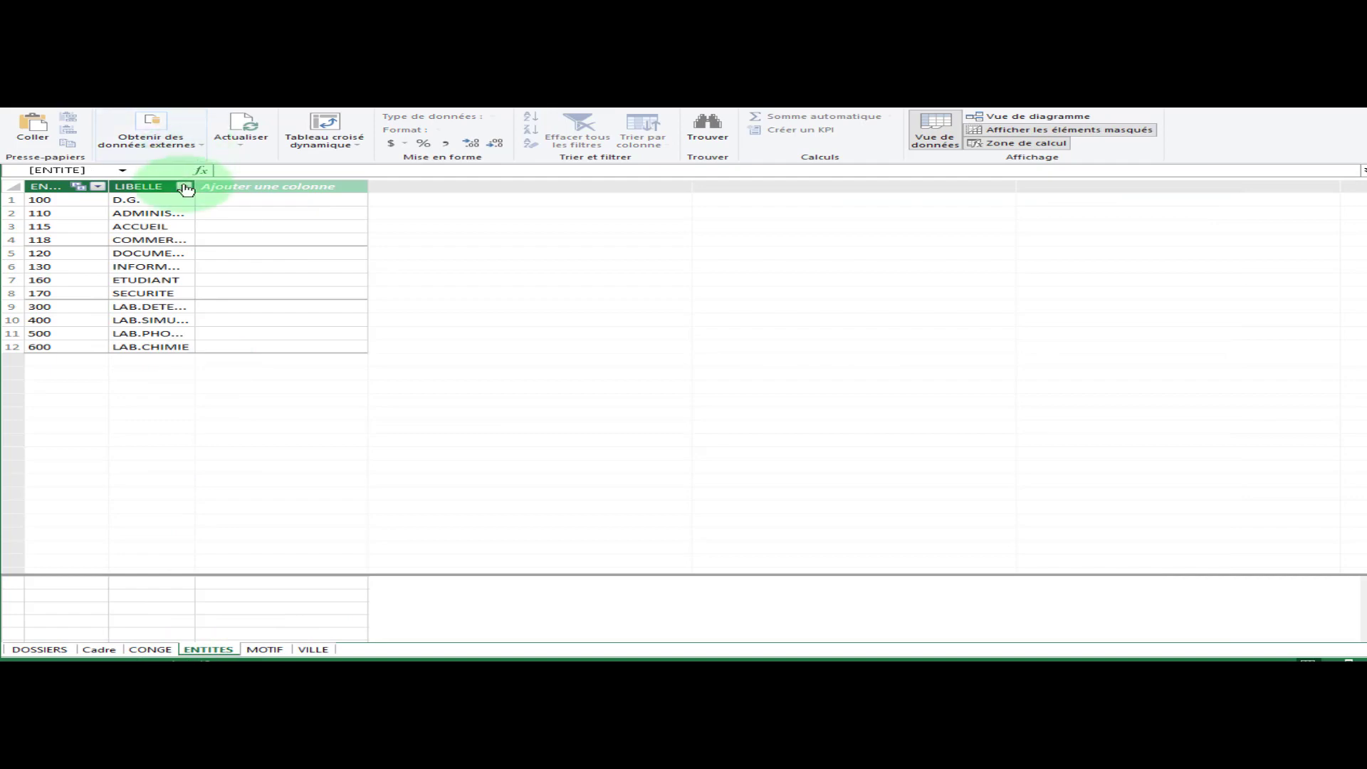
pyautogui.moveTo(196, 181); pyautogui.dragTo(379, 186)
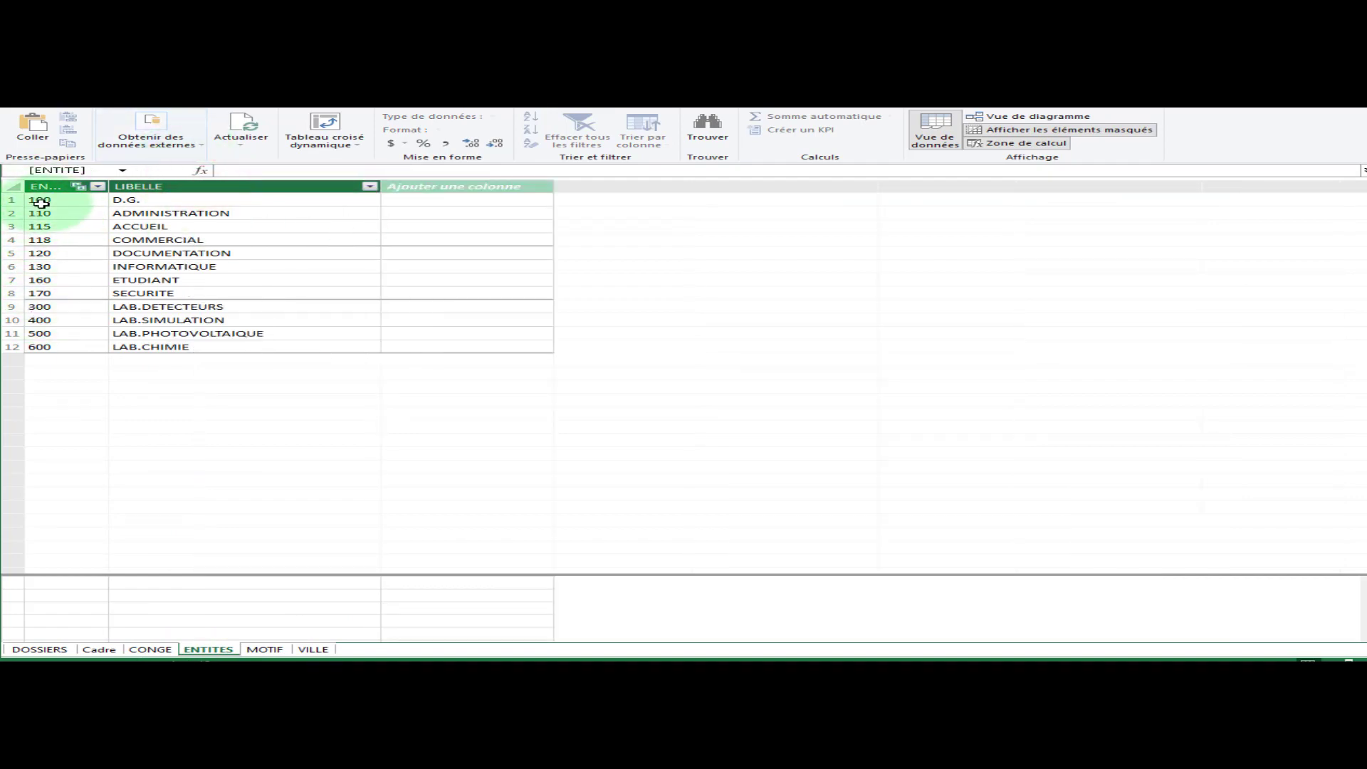
pyautogui.moveTo(109, 186); pyautogui.dragTo(192, 186)
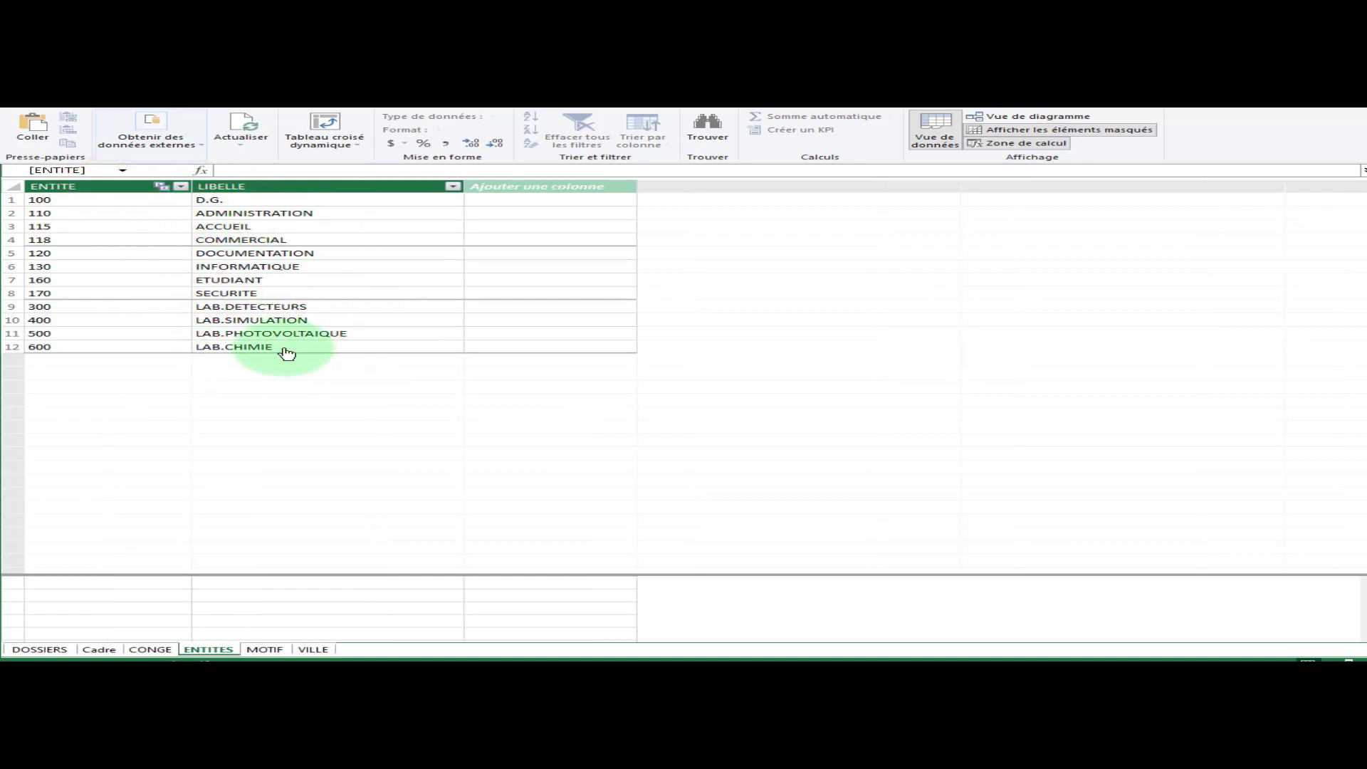
# Widen the Désignations column of the MOTIF table and the VILLE column of the VILLE table
pyautogui.click(263, 650)
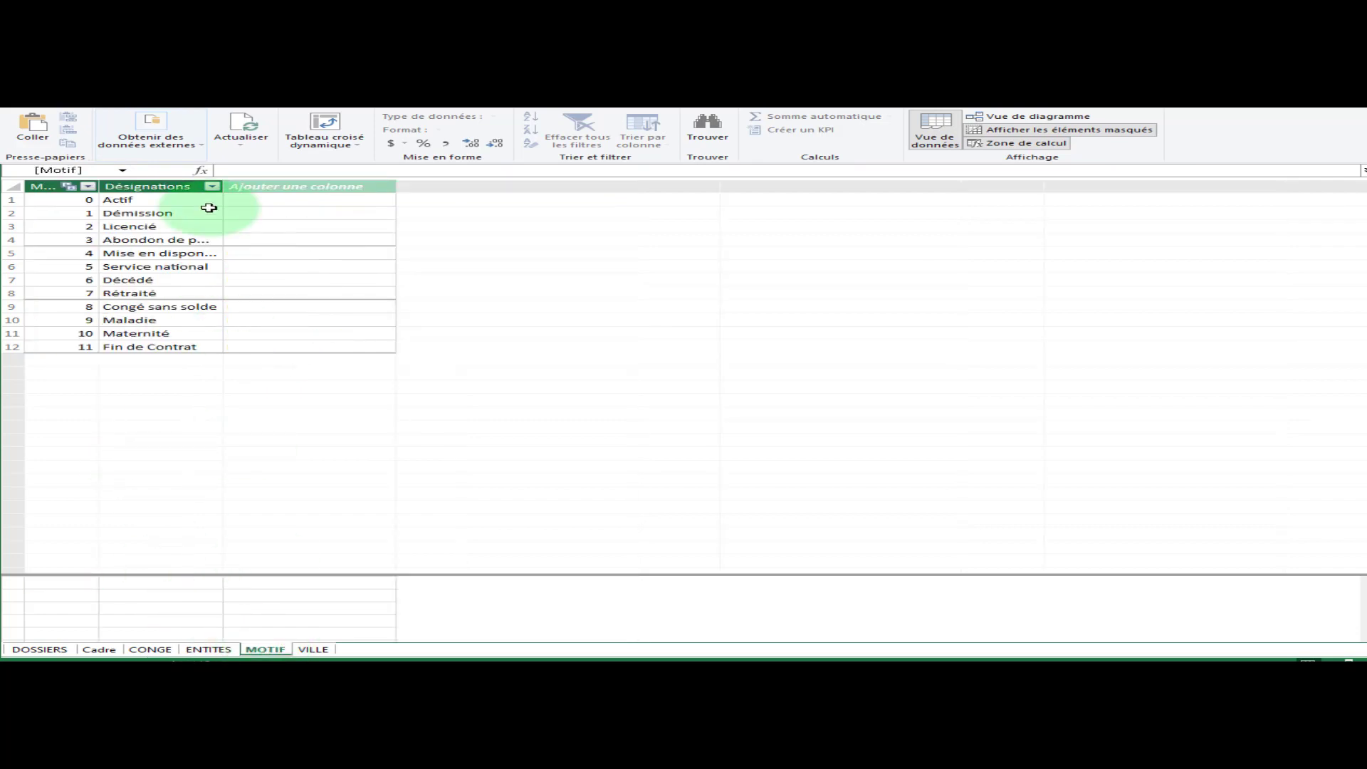
pyautogui.moveTo(222, 183); pyautogui.dragTo(287, 185)
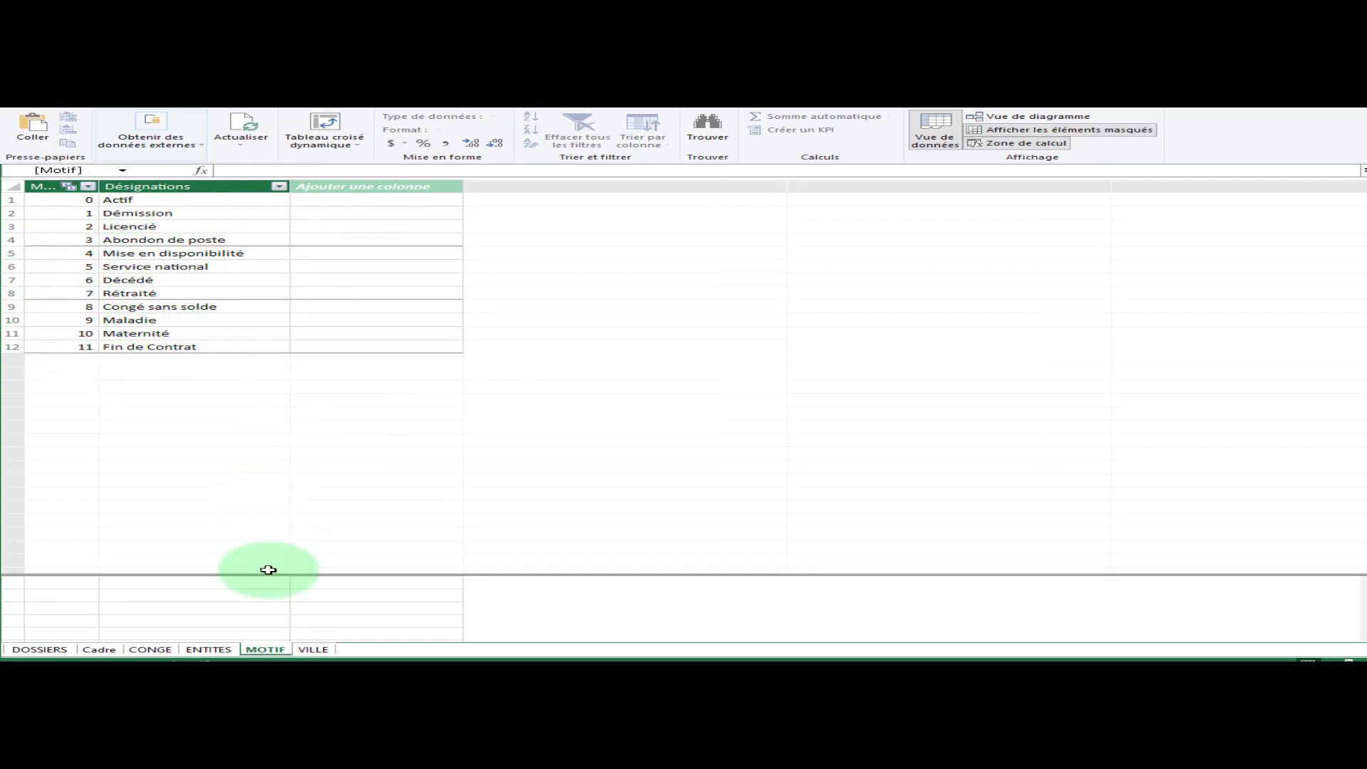
pyautogui.click(314, 650)
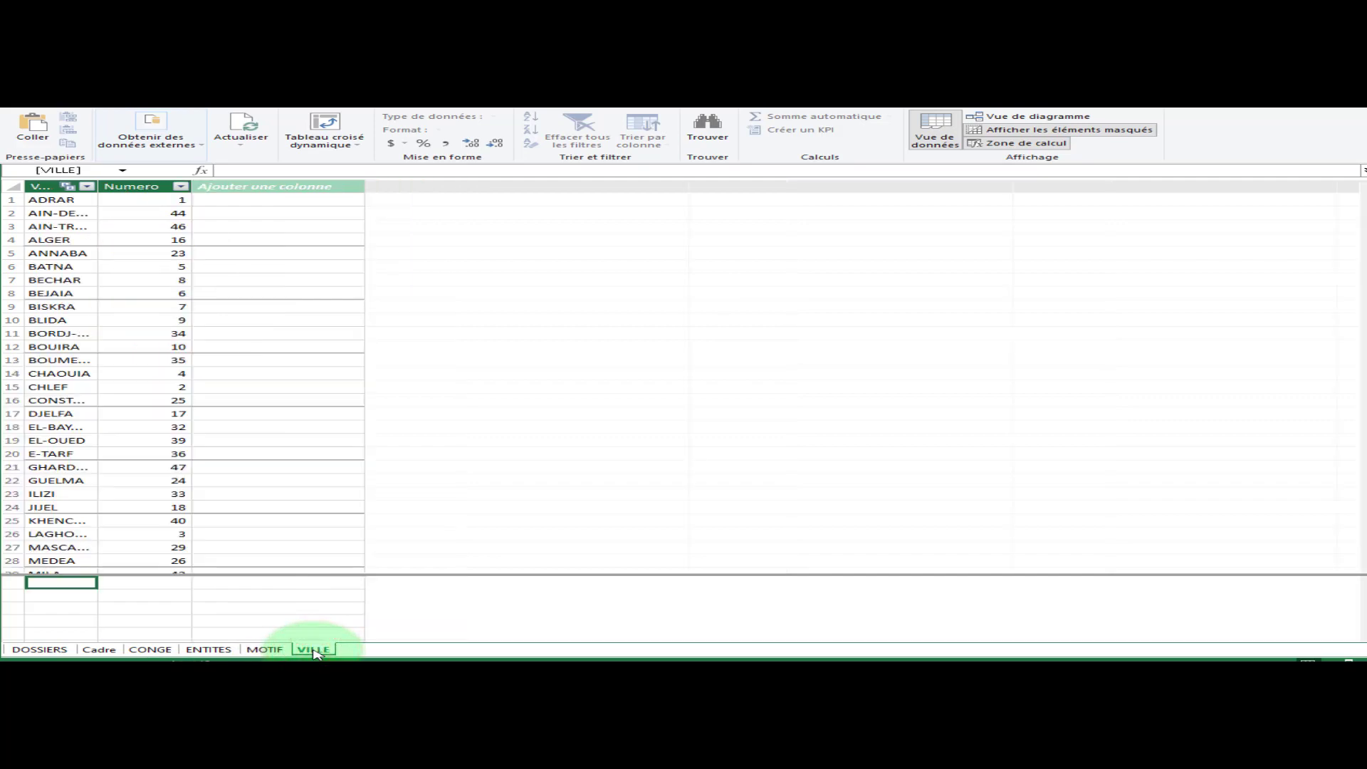
pyautogui.moveTo(98, 185); pyautogui.dragTo(229, 186)
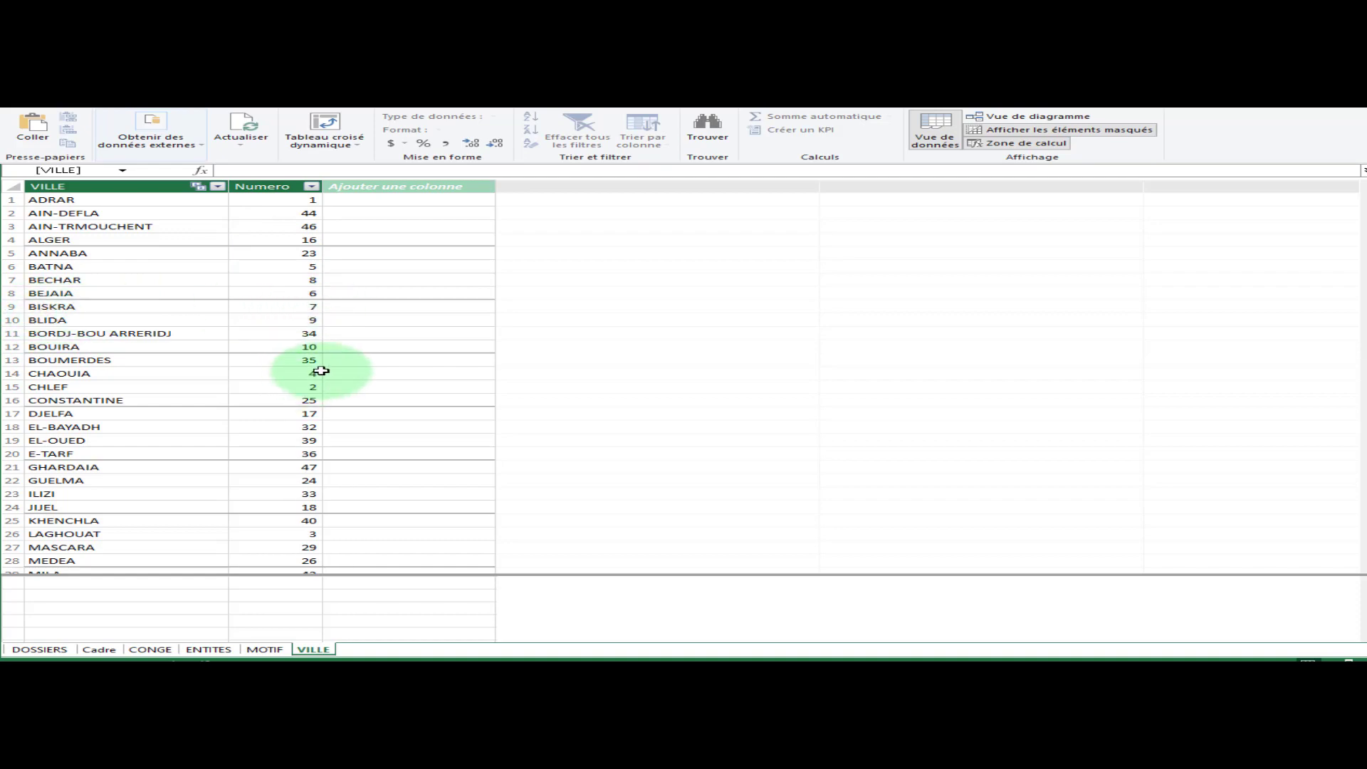
pyautogui.scroll(-4, 306, 448)
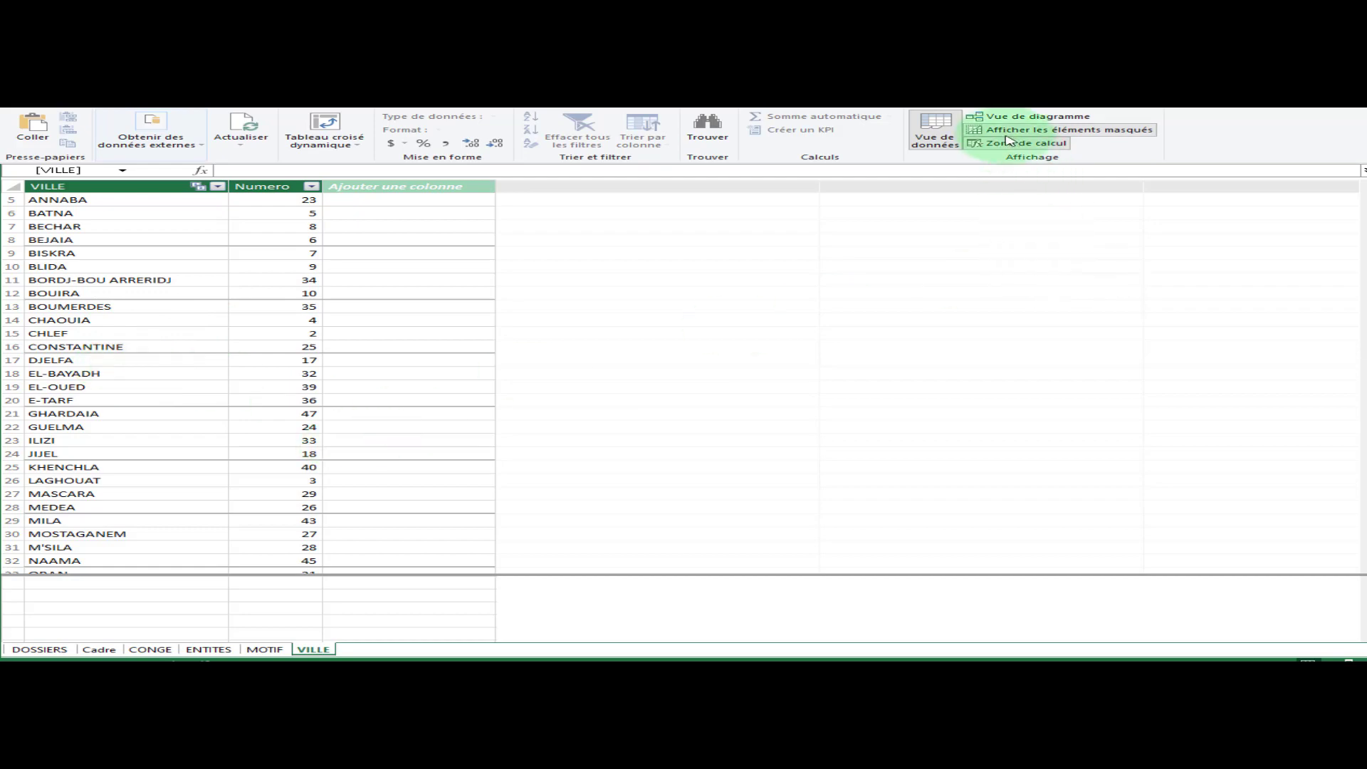
# In the diagram view, move ENTITES, CONGE and Cadre away from DOSSIERS and enlarge the DOSSIERS table to show more fields
pyautogui.click(1038, 118)
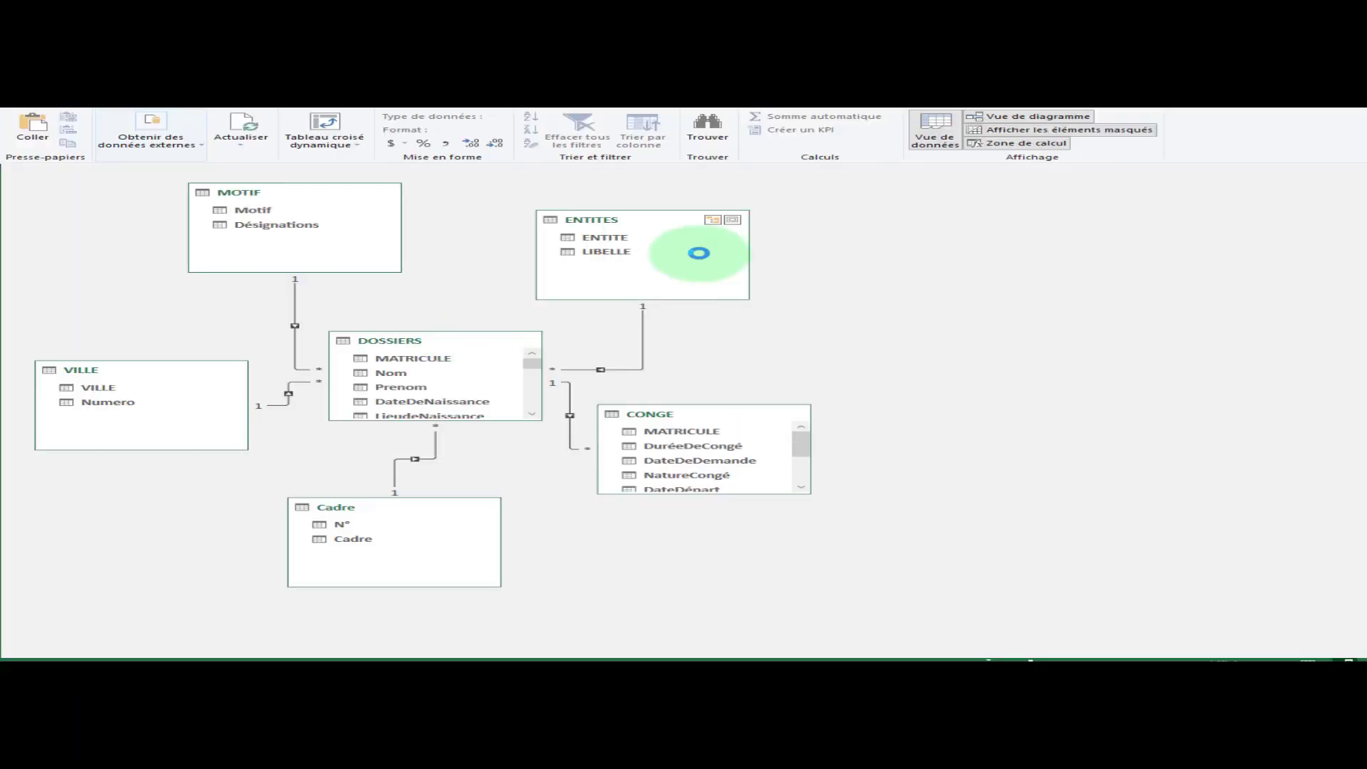
pyautogui.moveTo(671, 220); pyautogui.dragTo(801, 200)
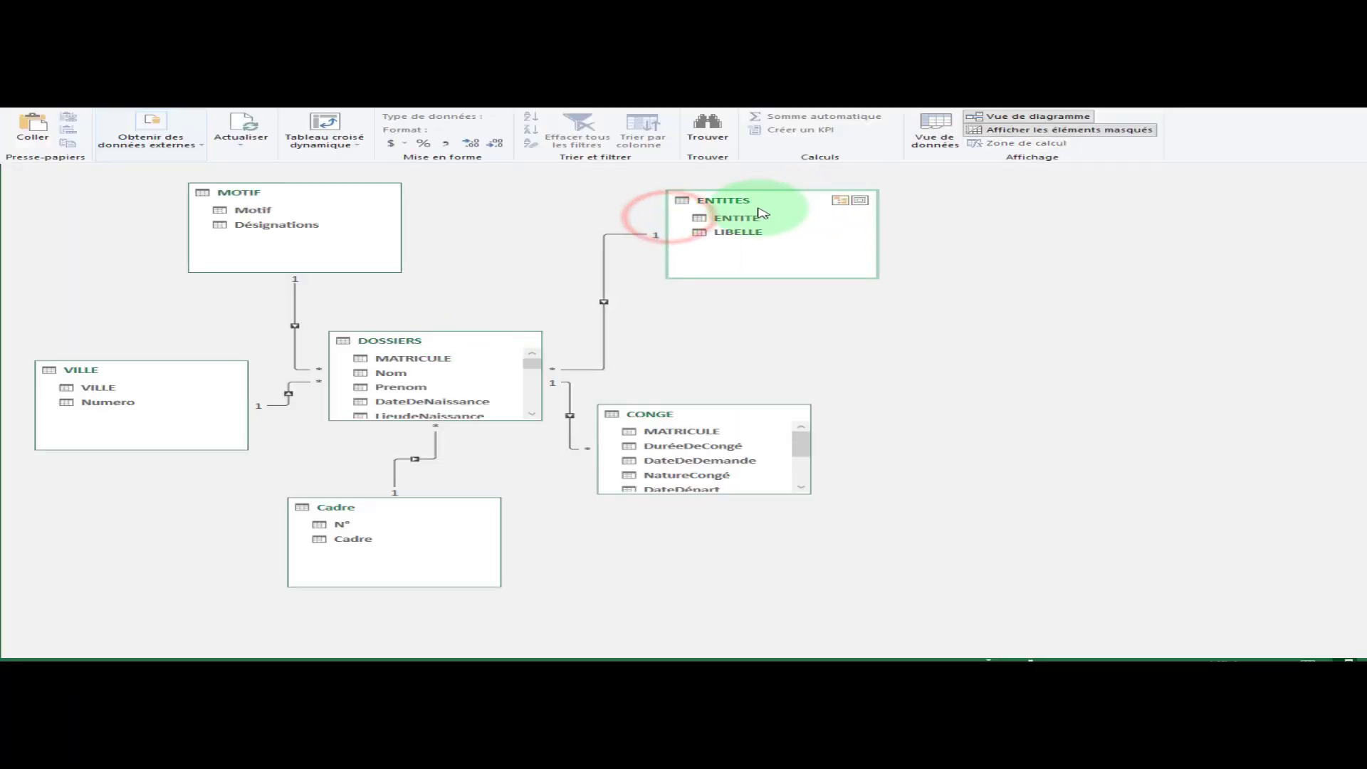
pyautogui.moveTo(709, 419); pyautogui.dragTo(915, 421)
pyautogui.moveTo(461, 330); pyautogui.dragTo(569, 268)
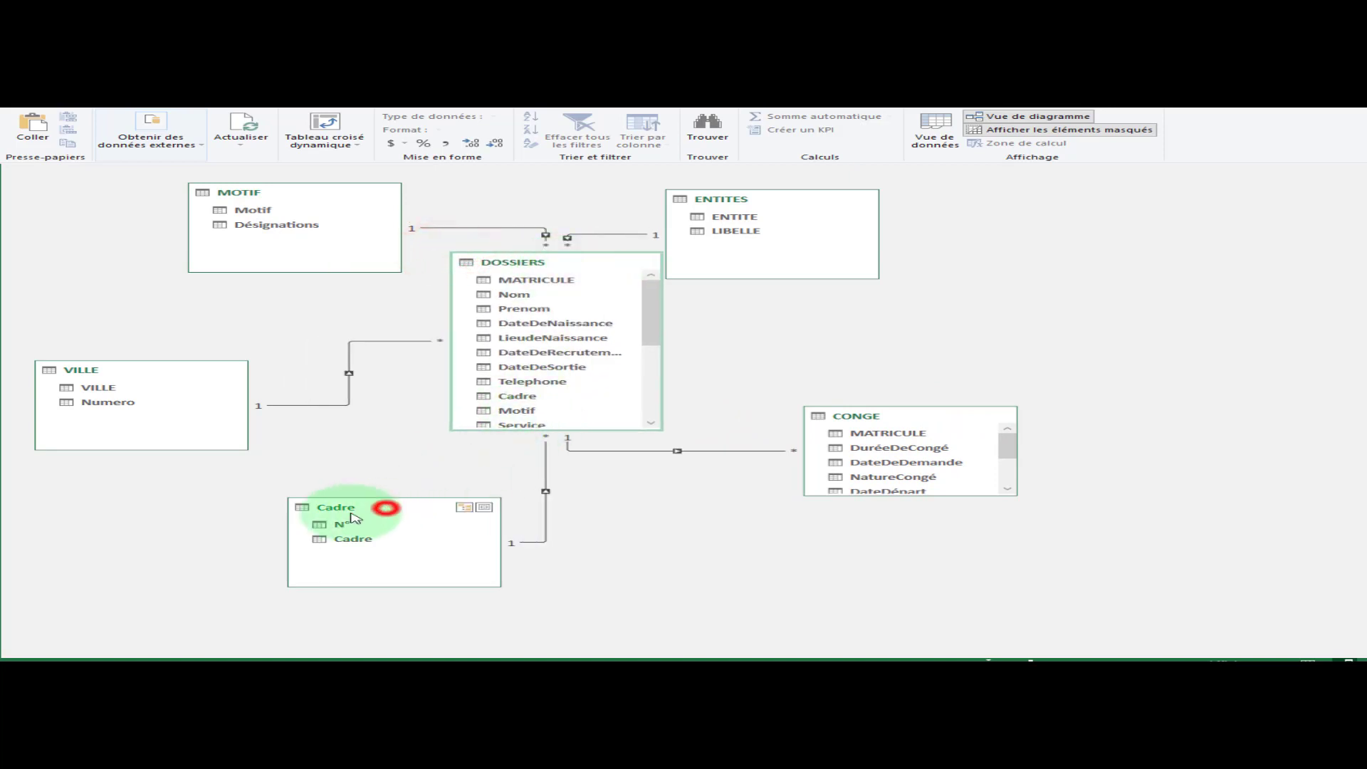
pyautogui.moveTo(384, 504); pyautogui.dragTo(203, 512)
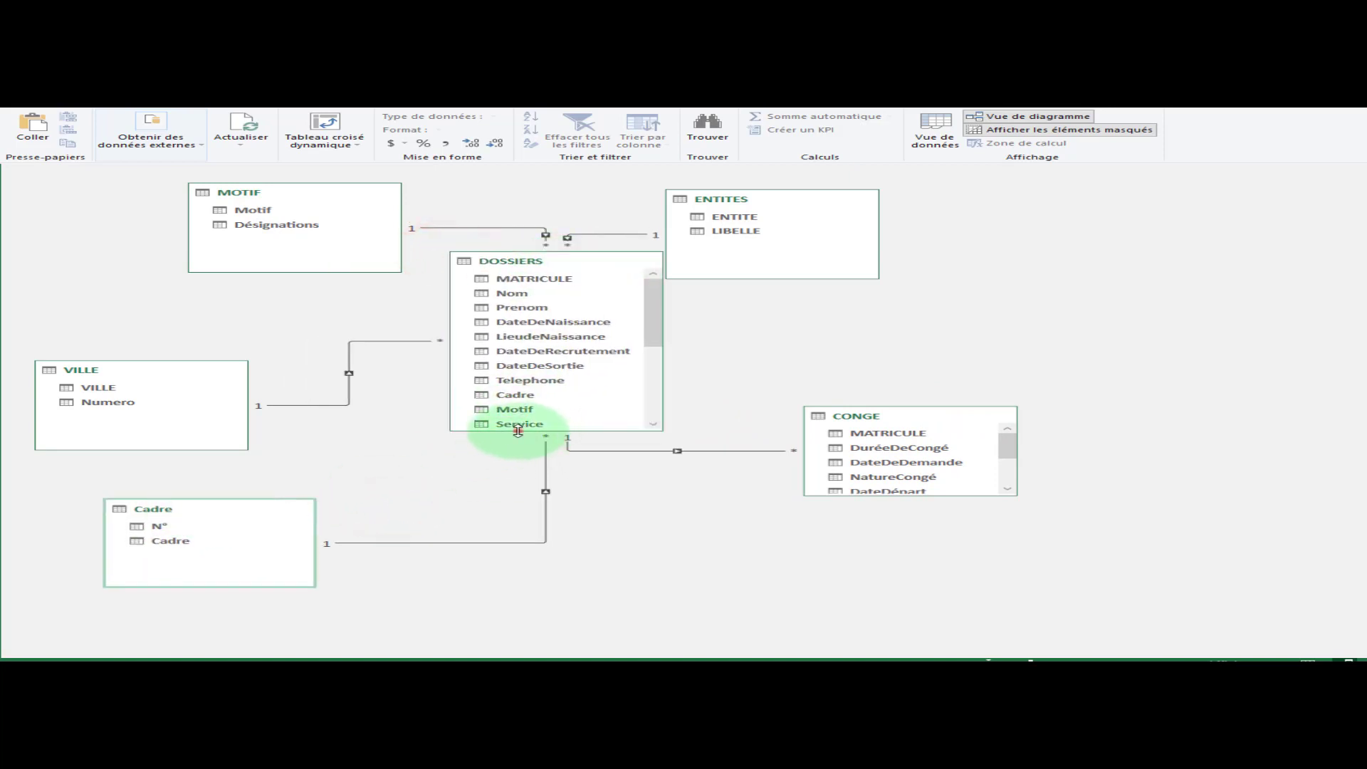
pyautogui.moveTo(517, 430); pyautogui.dragTo(499, 536)
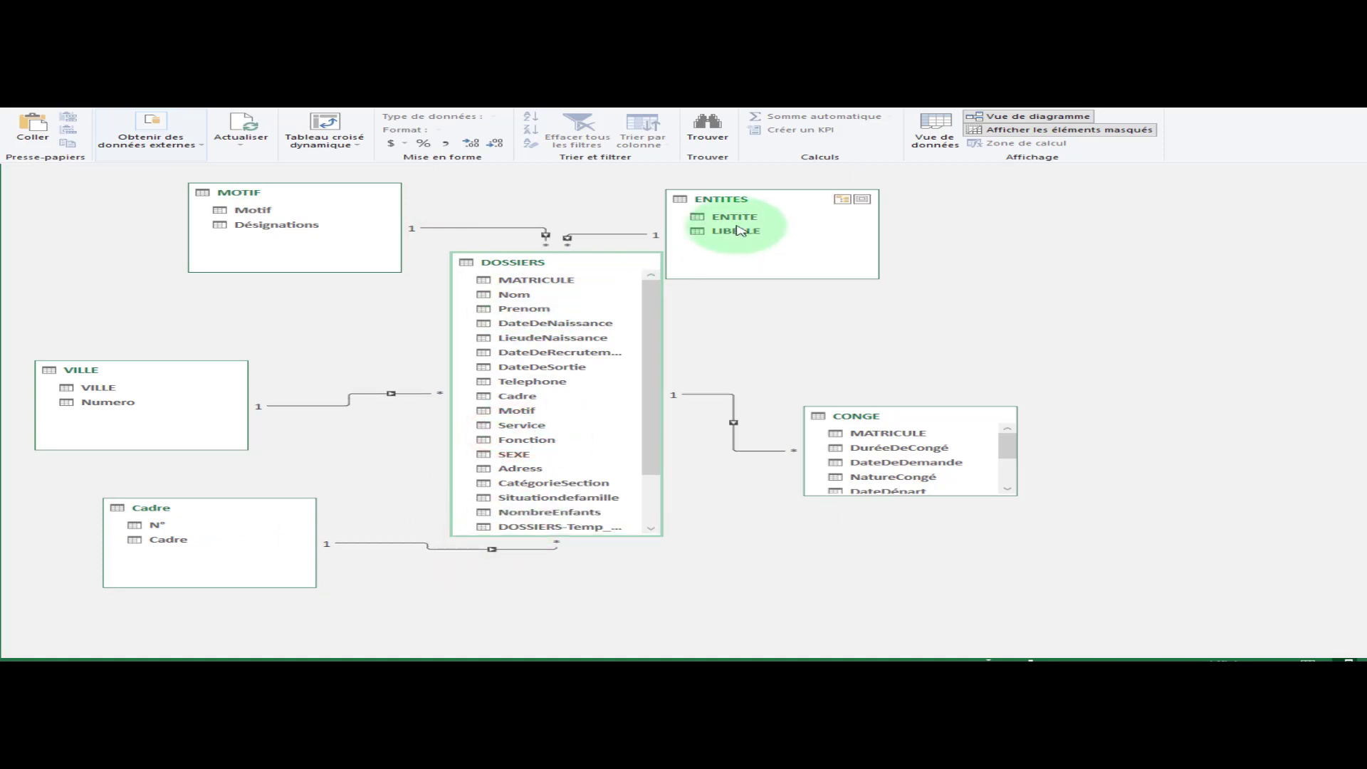
# Arrange ENTITES and CONGE to the right of DOSSIERS in the diagram, and stack MOTIF, VILLE and Cadre to its left
pyautogui.moveTo(775, 199); pyautogui.dragTo(904, 215)
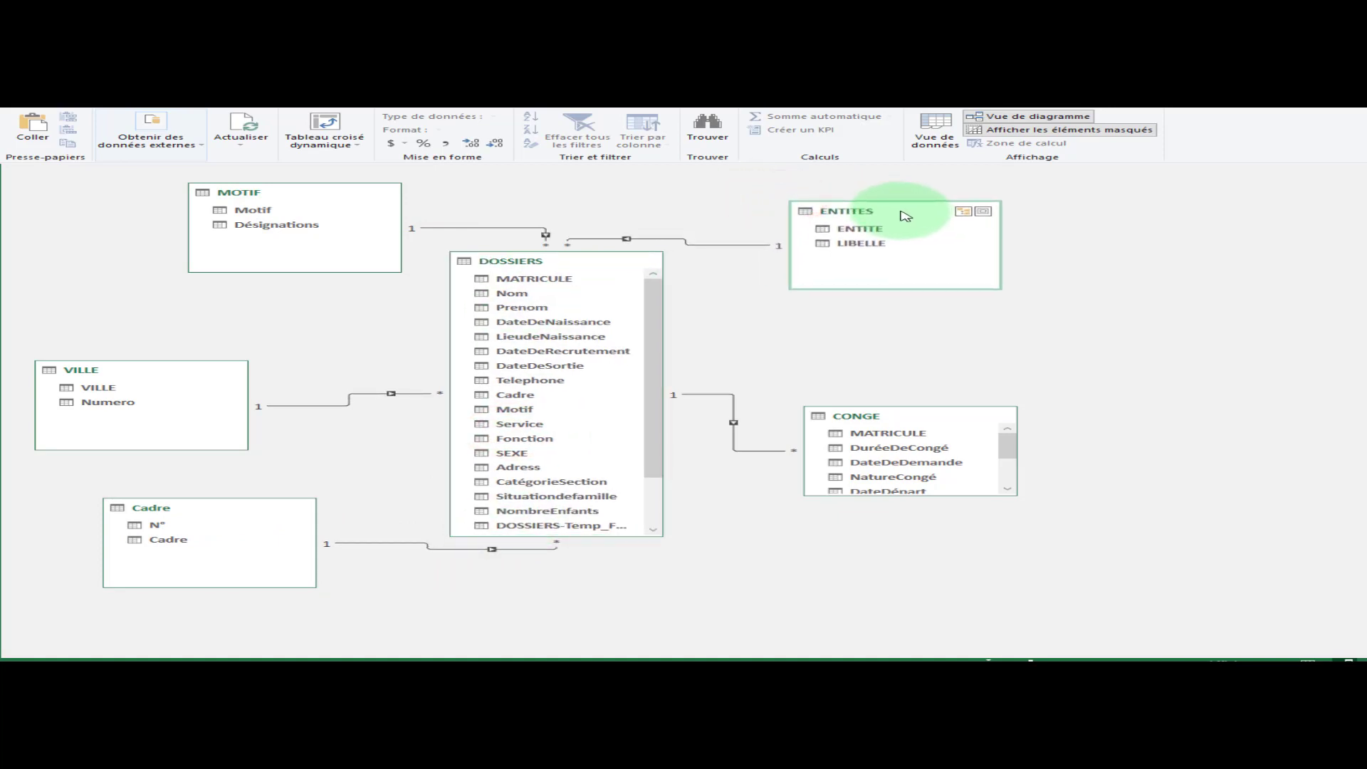
pyautogui.moveTo(894, 425); pyautogui.dragTo(892, 451)
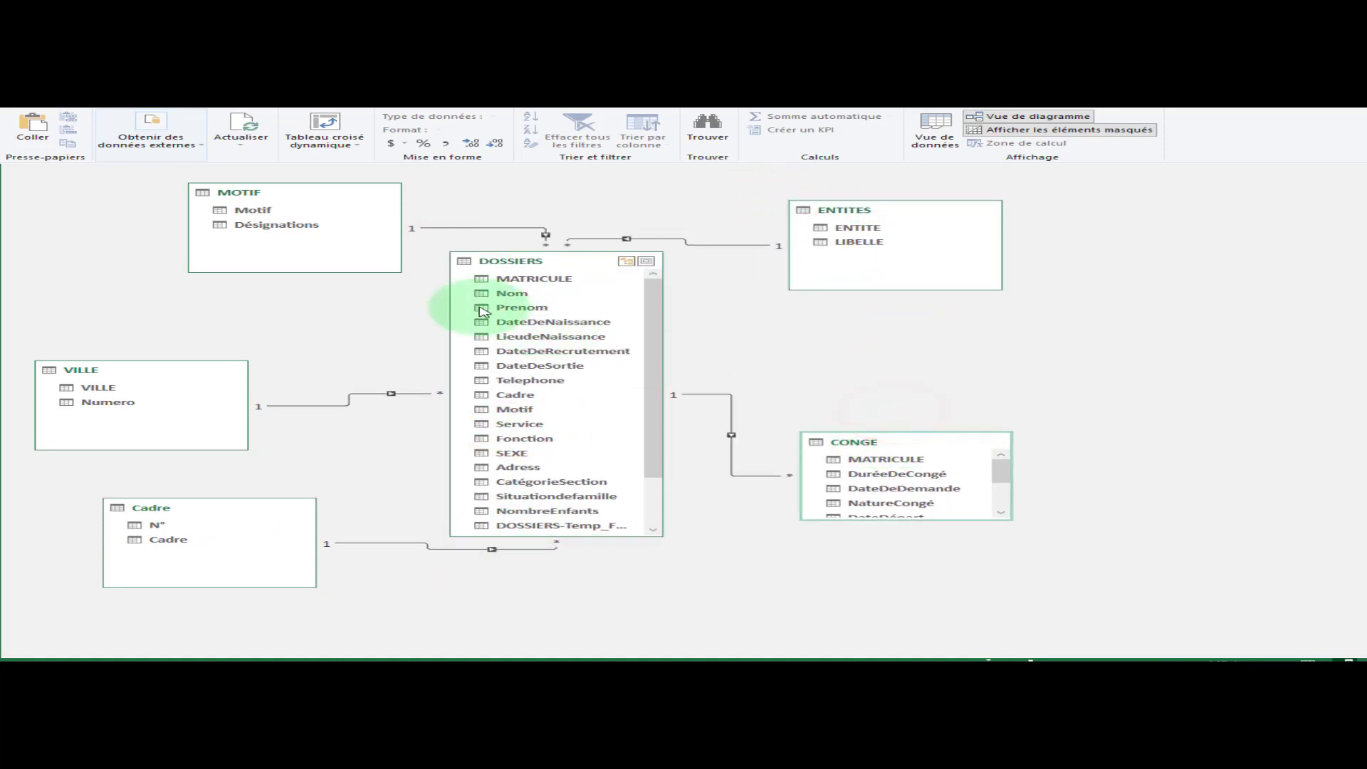
pyautogui.moveTo(182, 375); pyautogui.dragTo(308, 335)
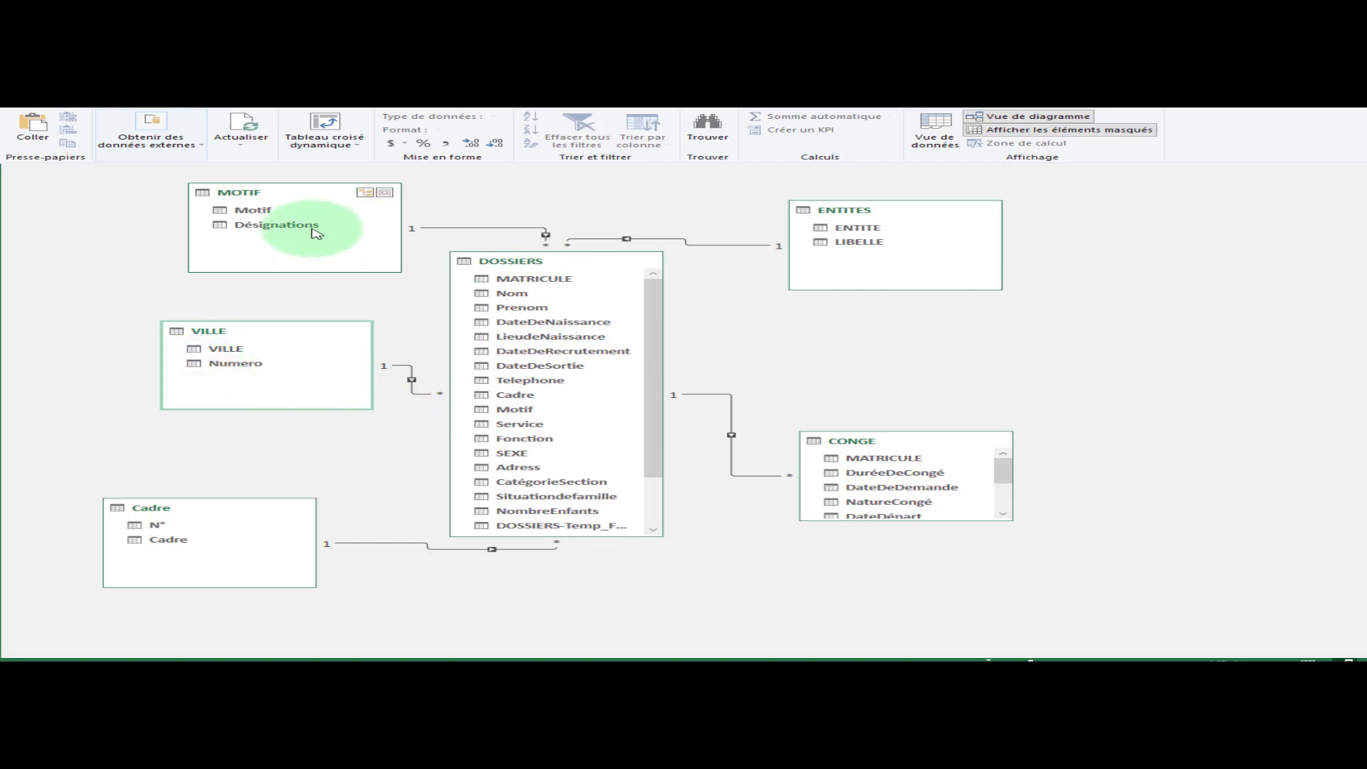
pyautogui.moveTo(314, 193); pyautogui.dragTo(283, 193)
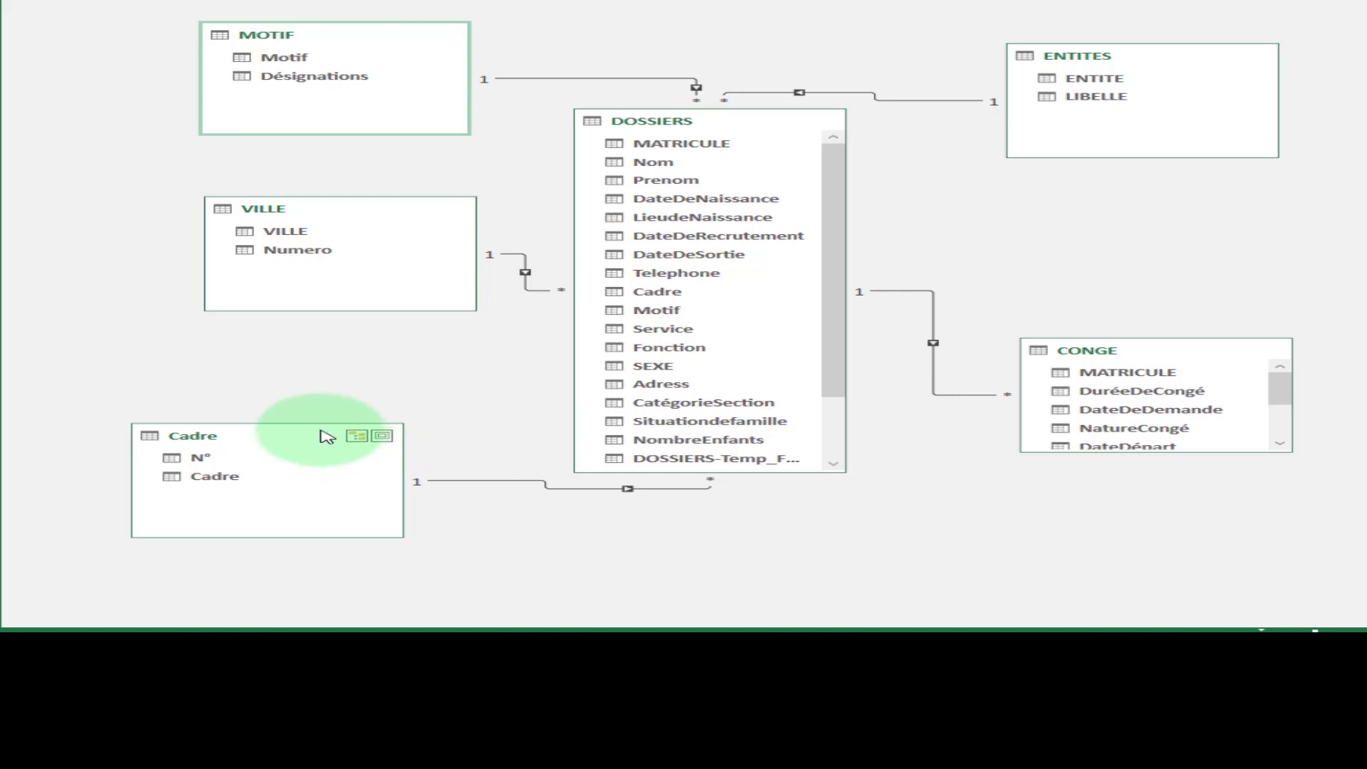
pyautogui.moveTo(311, 429); pyautogui.dragTo(372, 372)
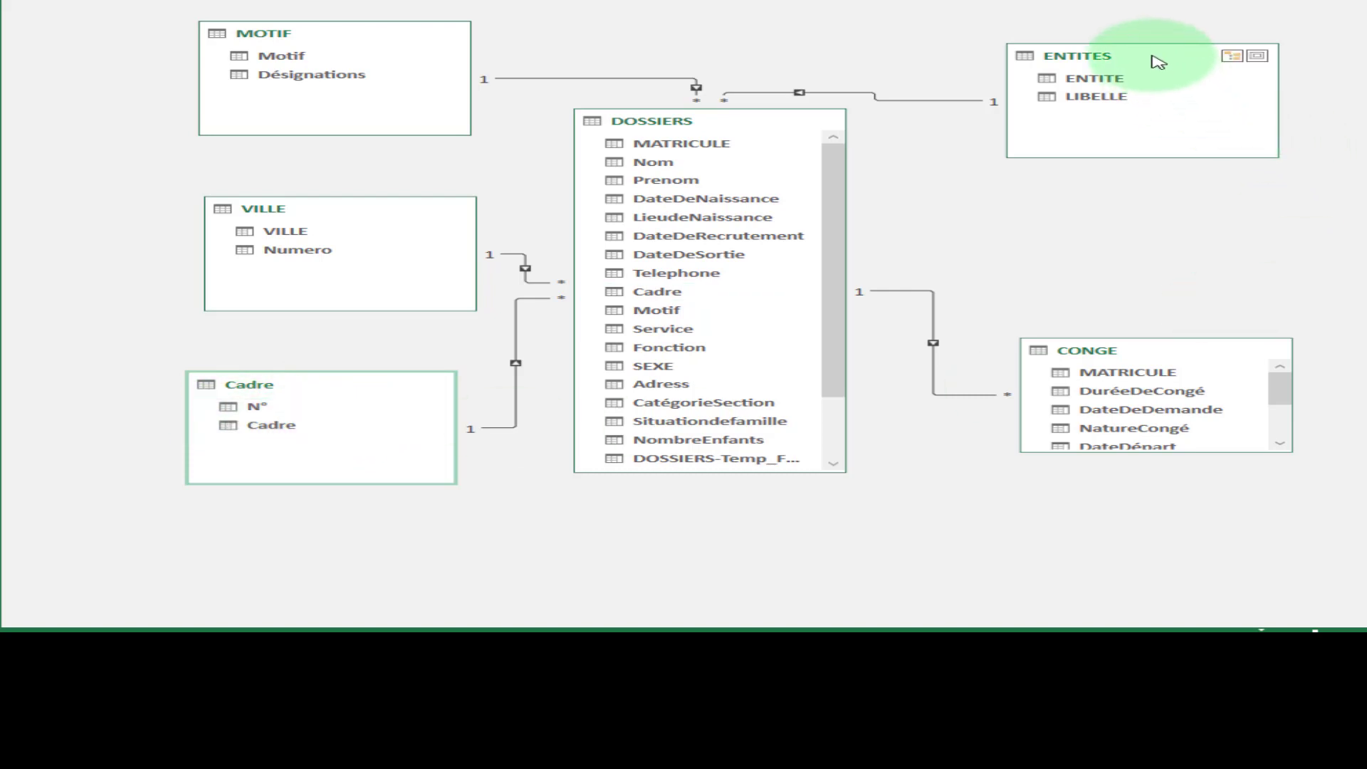
# Lower ENTITES slightly in the diagram, enlarge CONGE until all its fields fit, and place it below ENTITES
pyautogui.moveTo(1152, 57); pyautogui.dragTo(1150, 94)
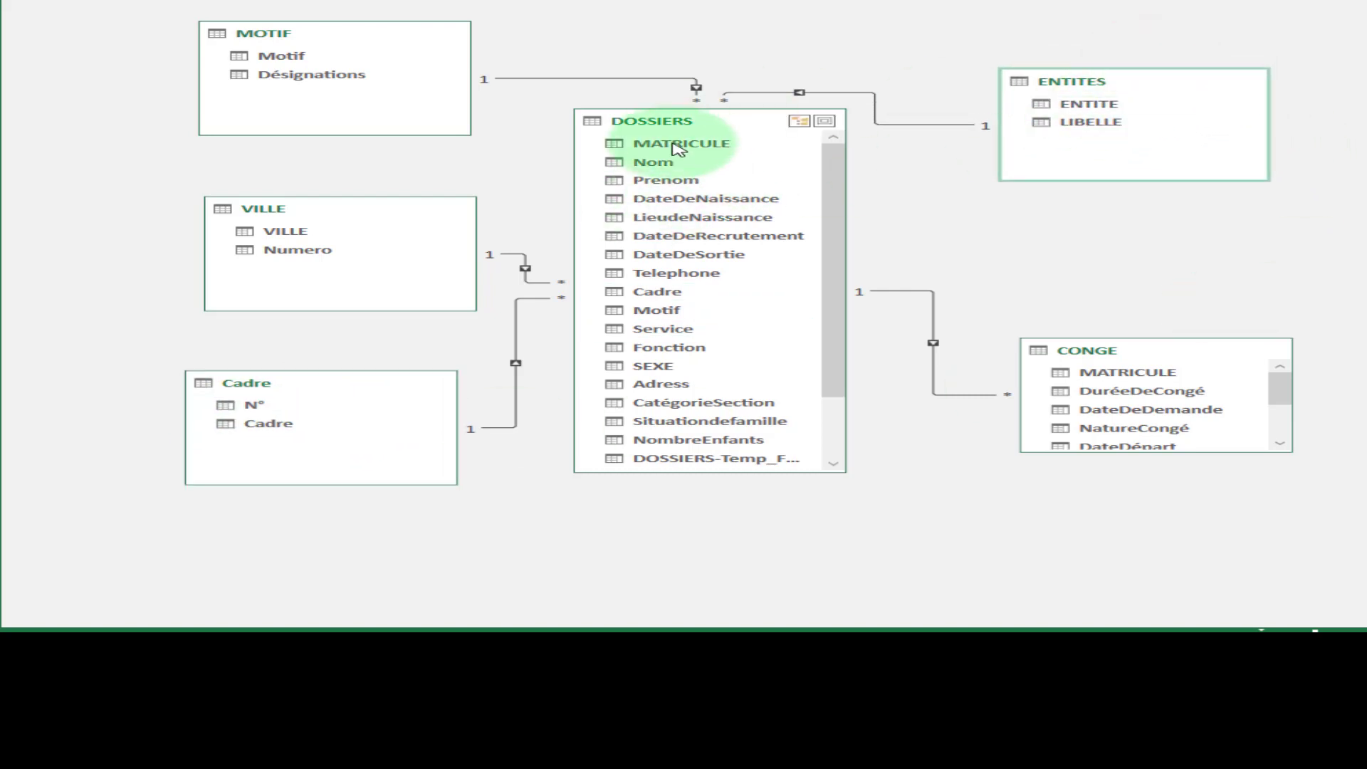
pyautogui.moveTo(1156, 339); pyautogui.dragTo(1160, 254)
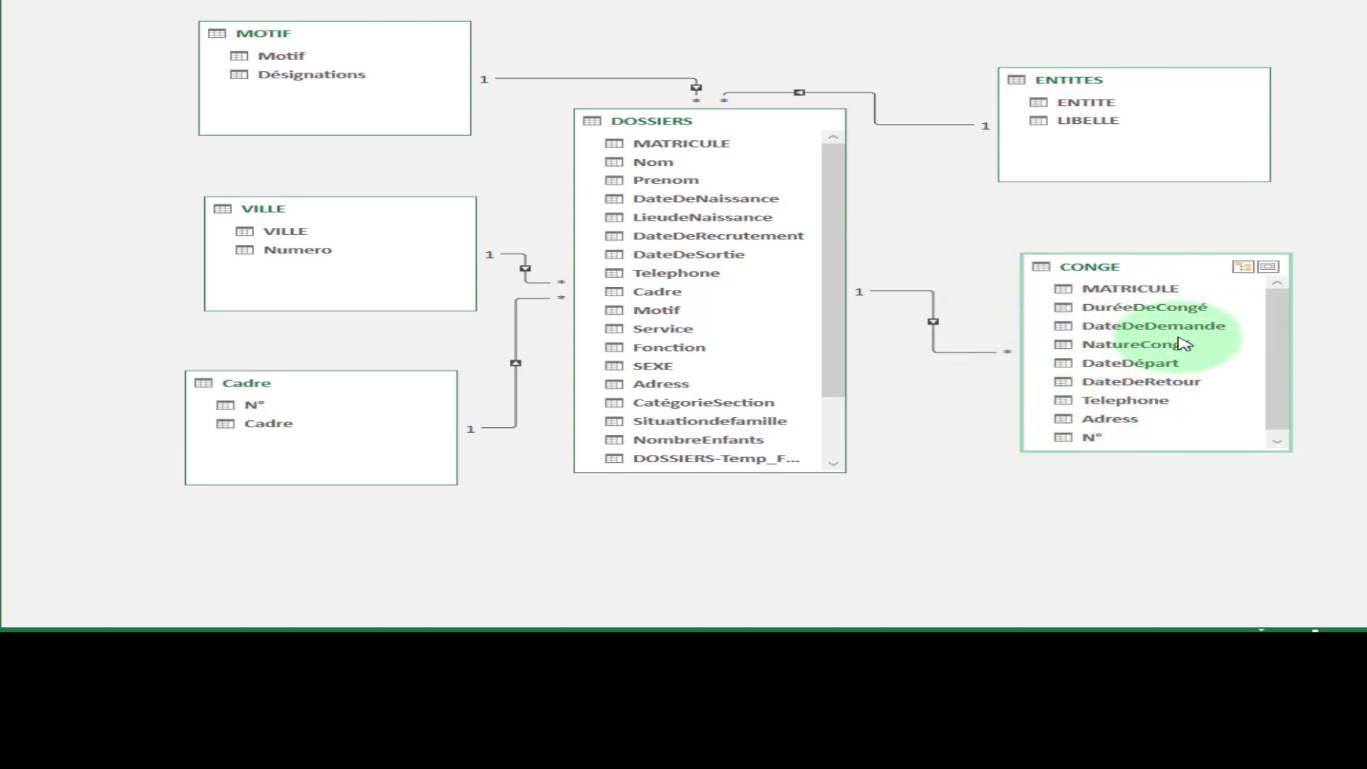
pyautogui.moveTo(1128, 464); pyautogui.dragTo(1127, 477)
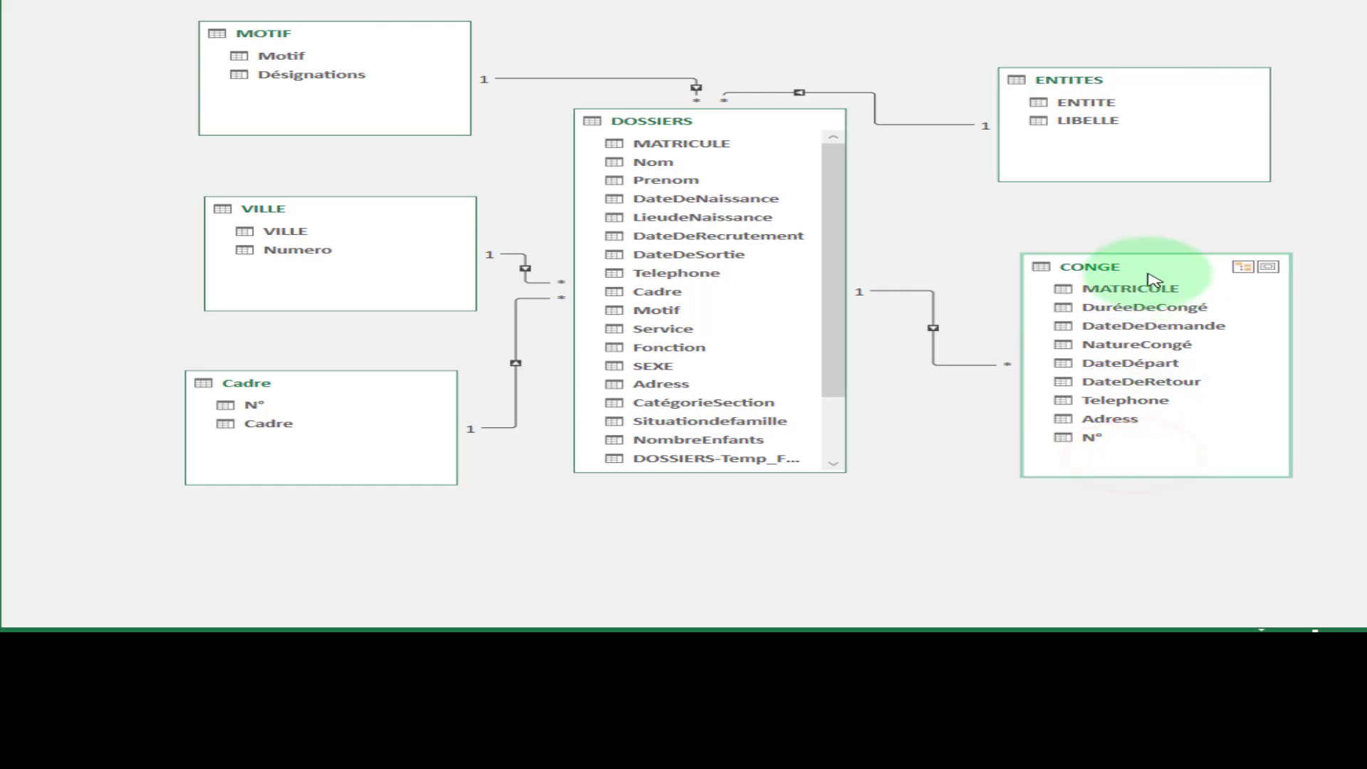
pyautogui.moveTo(1144, 264); pyautogui.dragTo(1111, 247)
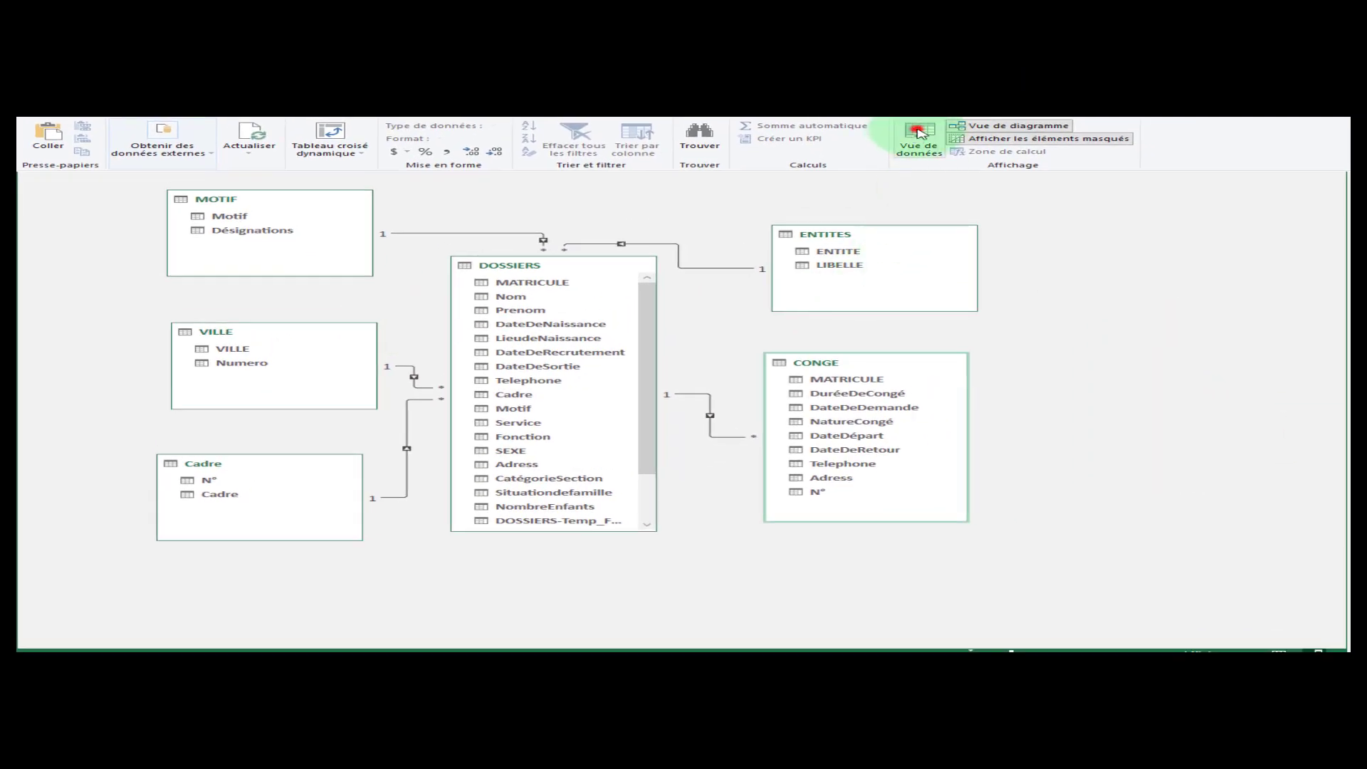
# In the data view of DOSSIERS, add the measure Masse Salarial:=SUM(DOSSIERS[Salaire_de_Base]) in the calculation area below the Nom column
pyautogui.click(918, 131)
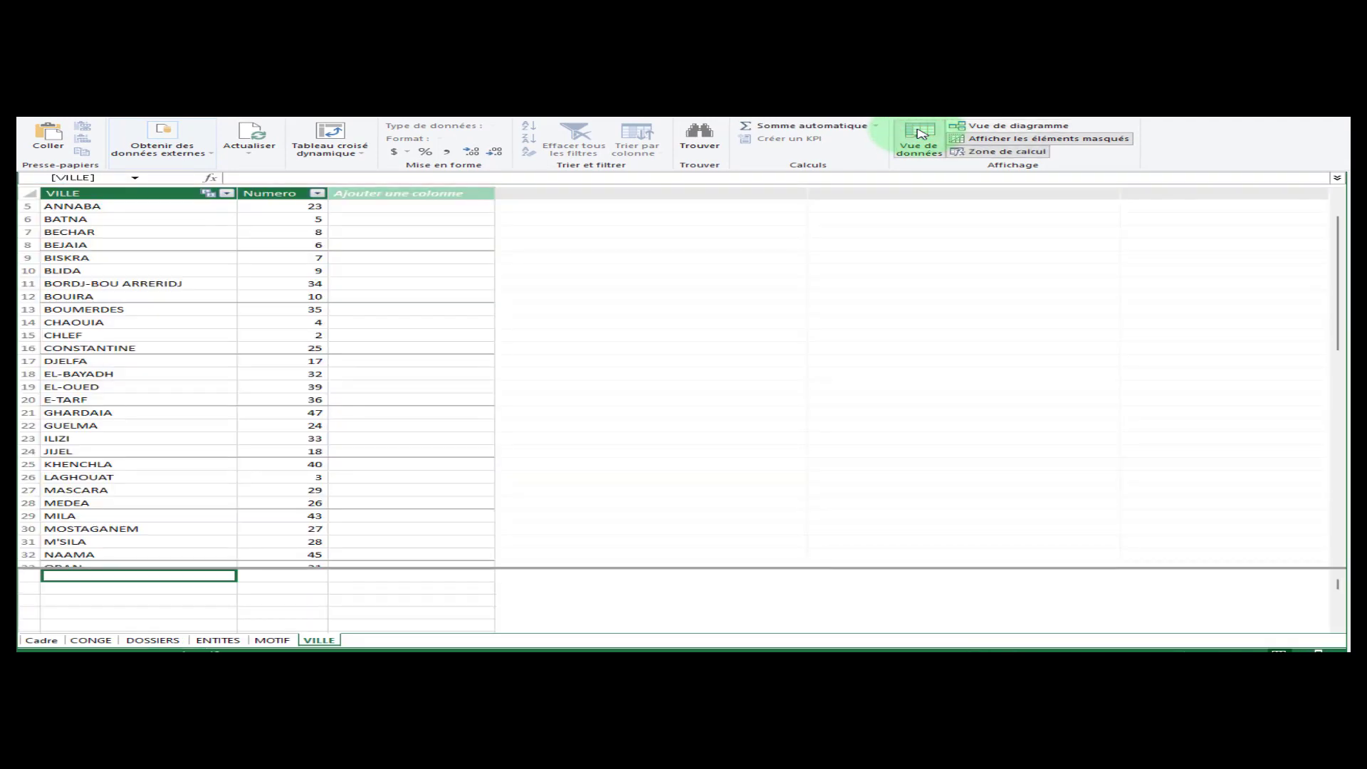
pyautogui.click(146, 640)
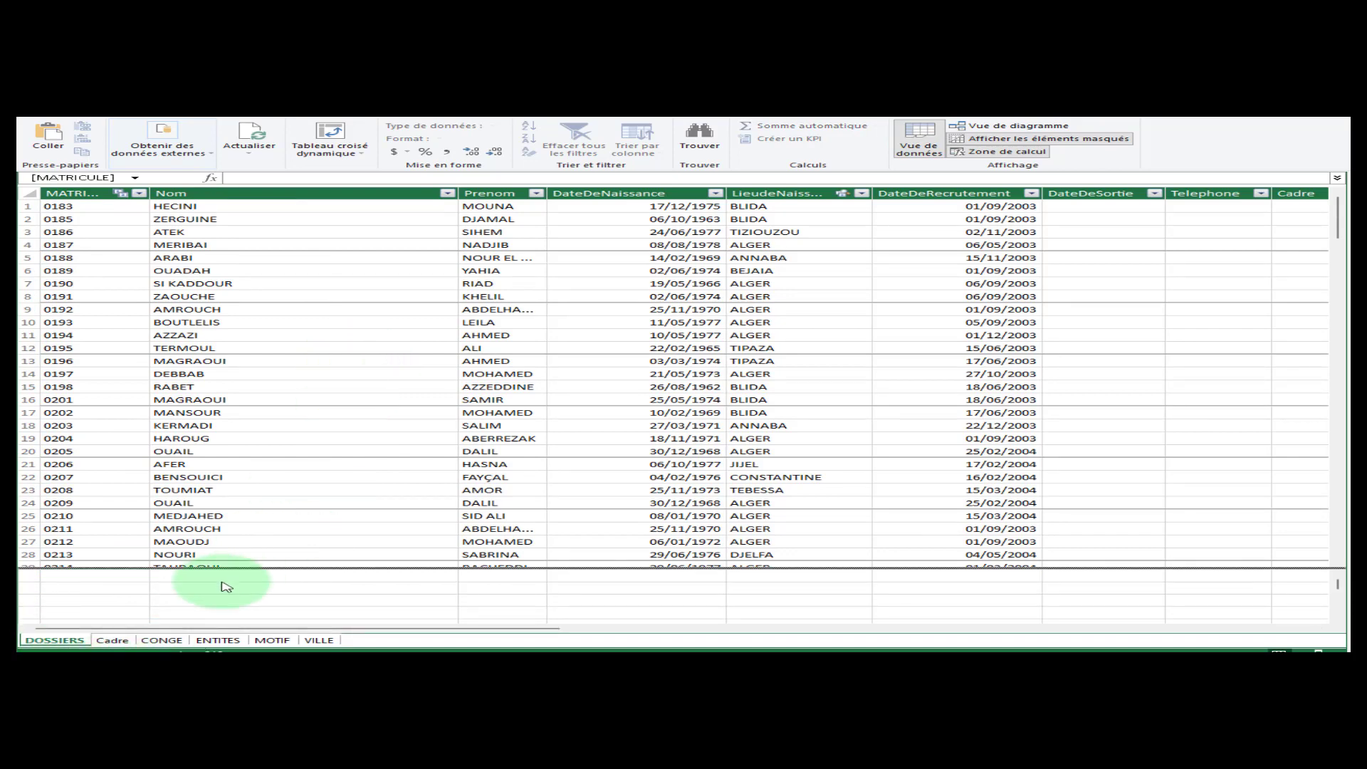
pyautogui.click(188, 588)
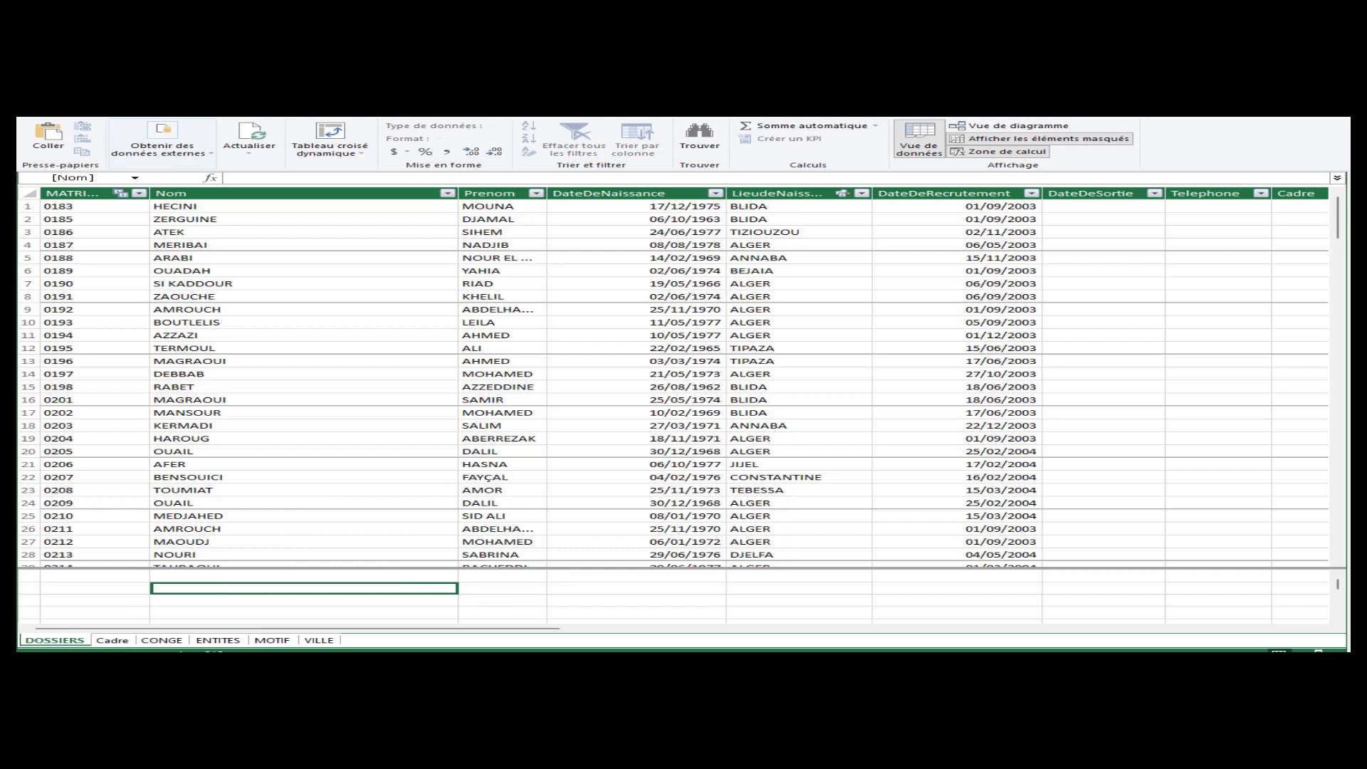
pyautogui.click(274, 176)
pyautogui.write('Masse Salarial:=SUM')
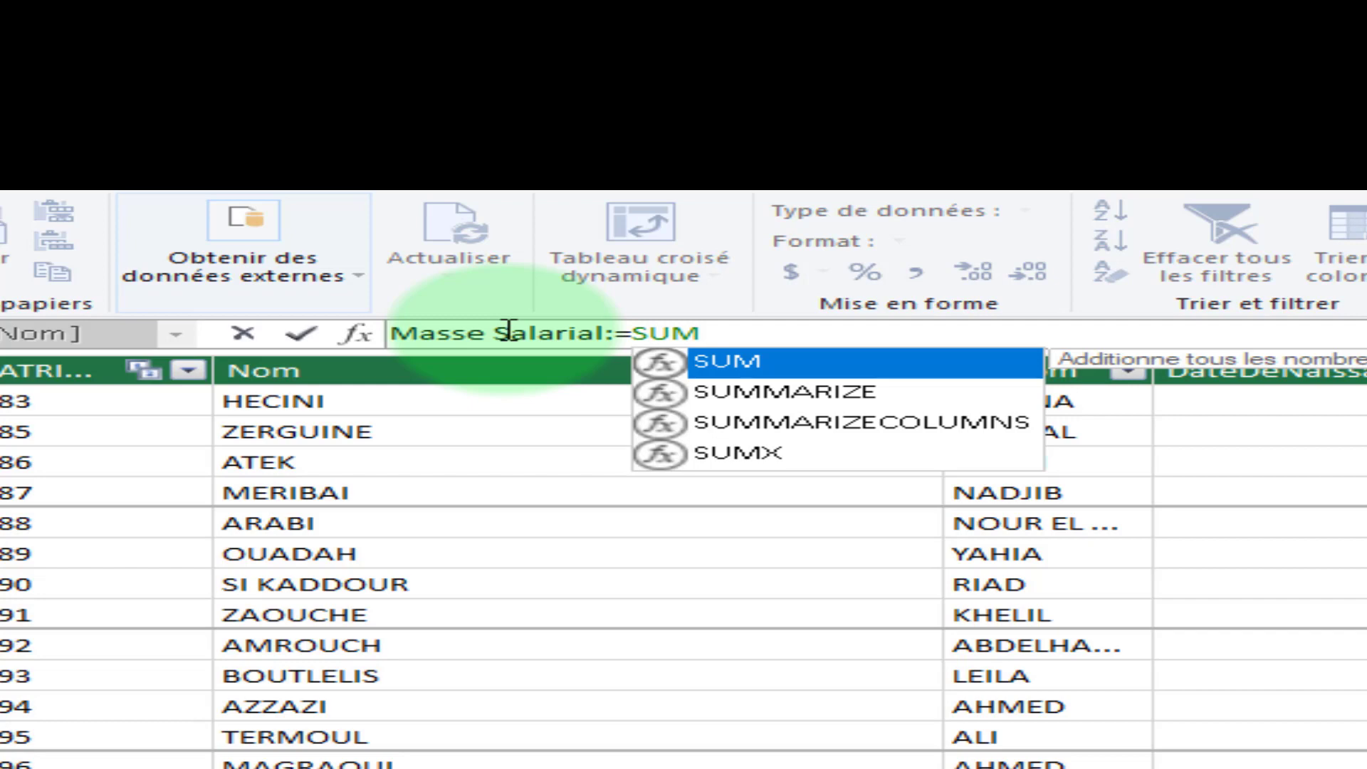
pyautogui.doubleClick(734, 367)
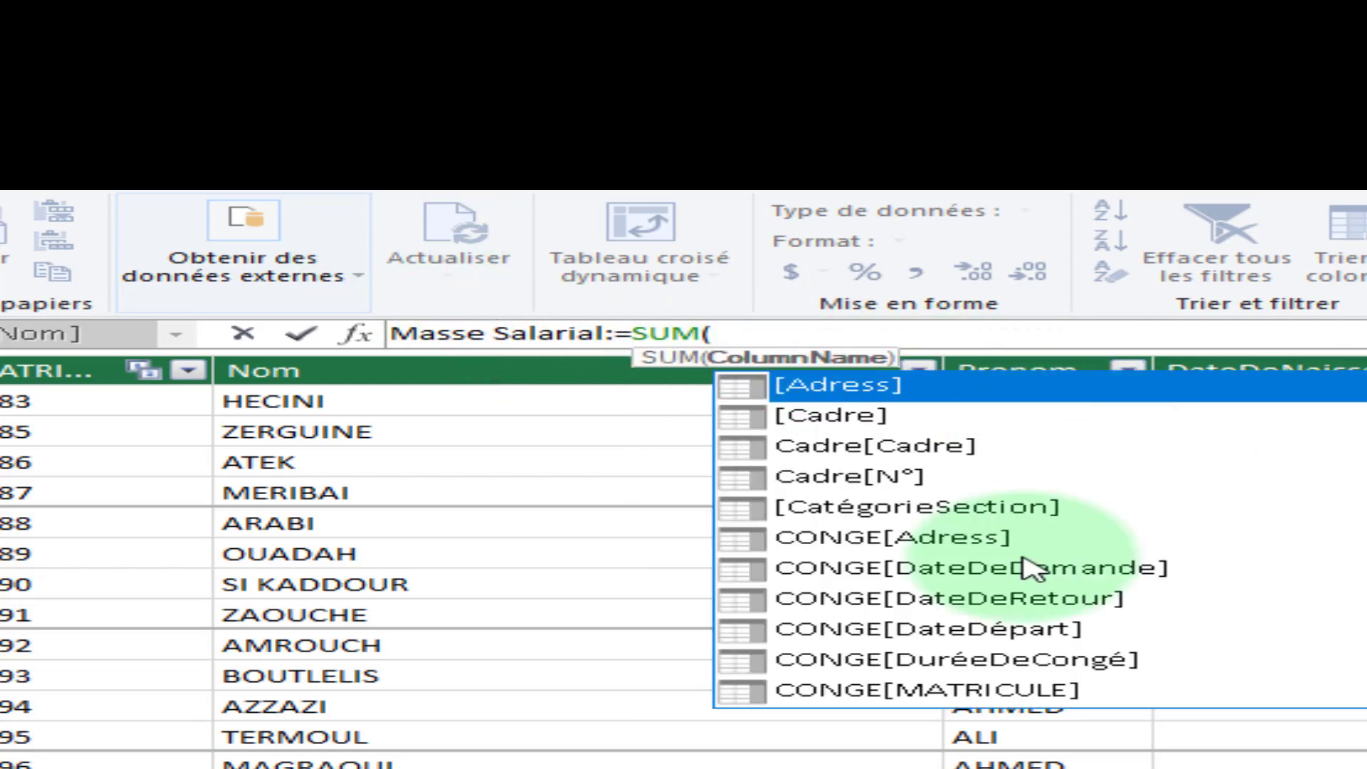
pyautogui.scroll(-6, 918, 660)
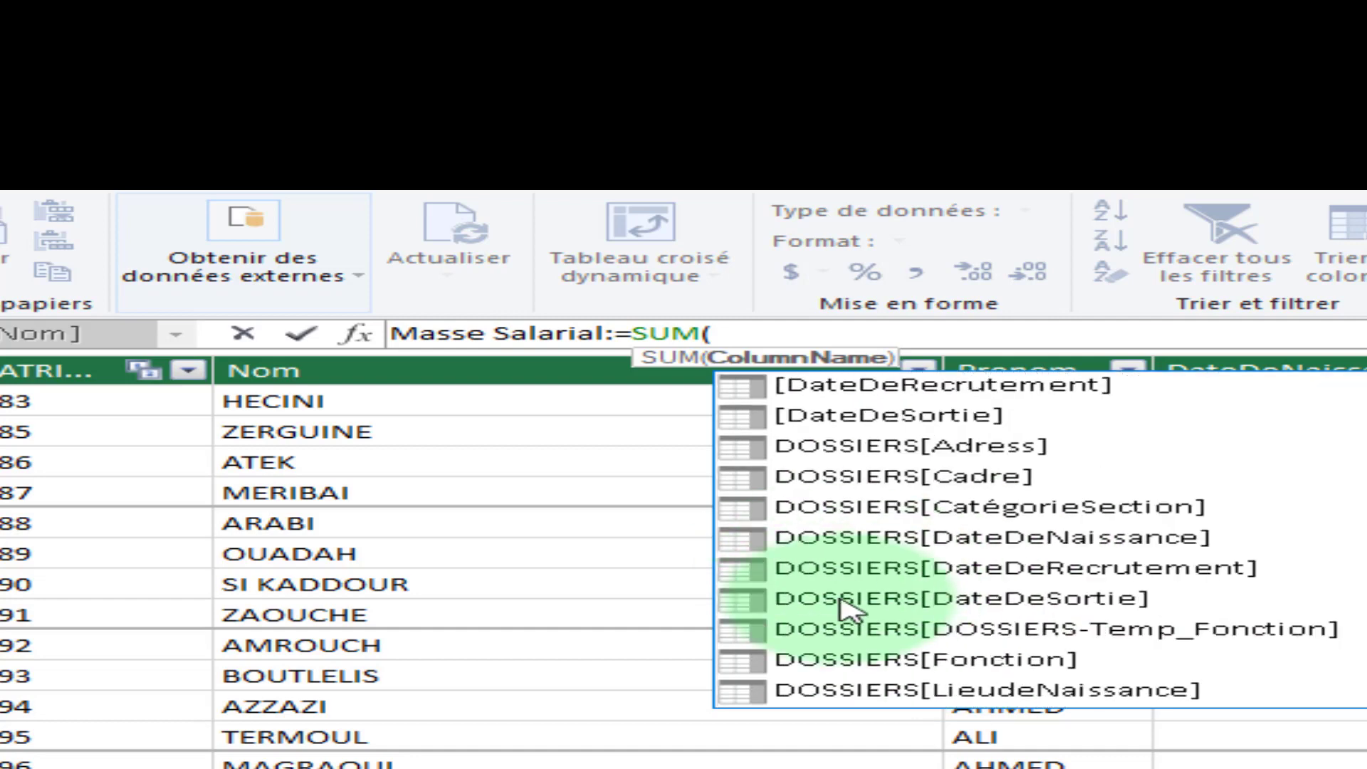
pyautogui.scroll(-3, 872, 549)
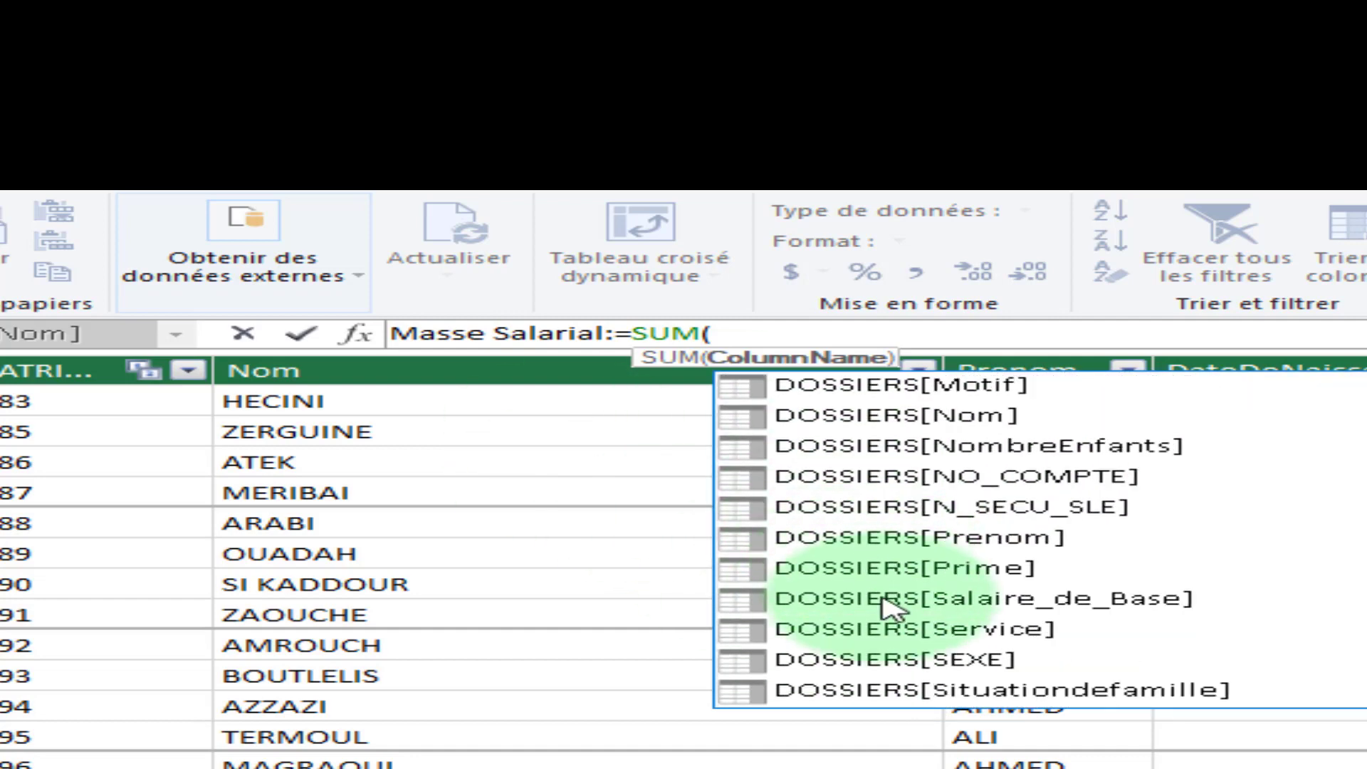
pyautogui.doubleClick(898, 602)
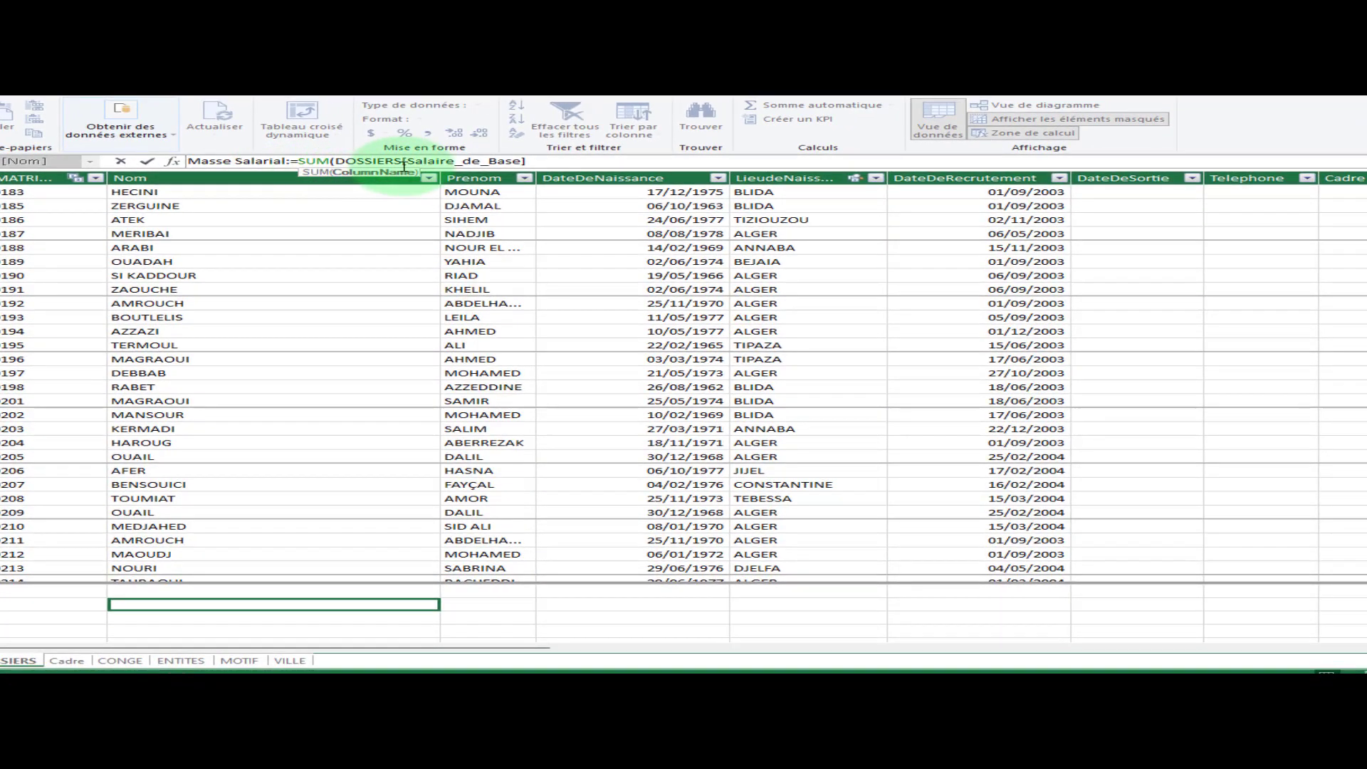
pyautogui.click(527, 160)
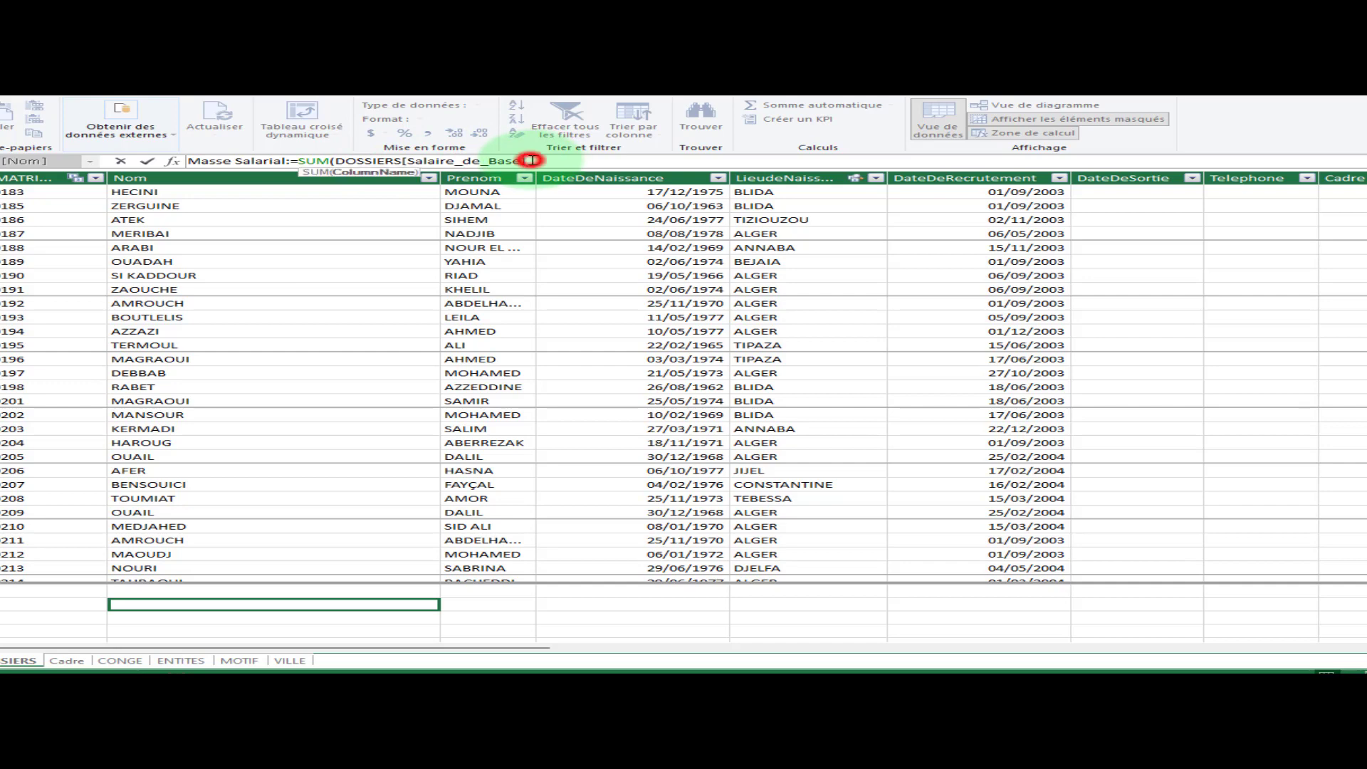
pyautogui.write(')')
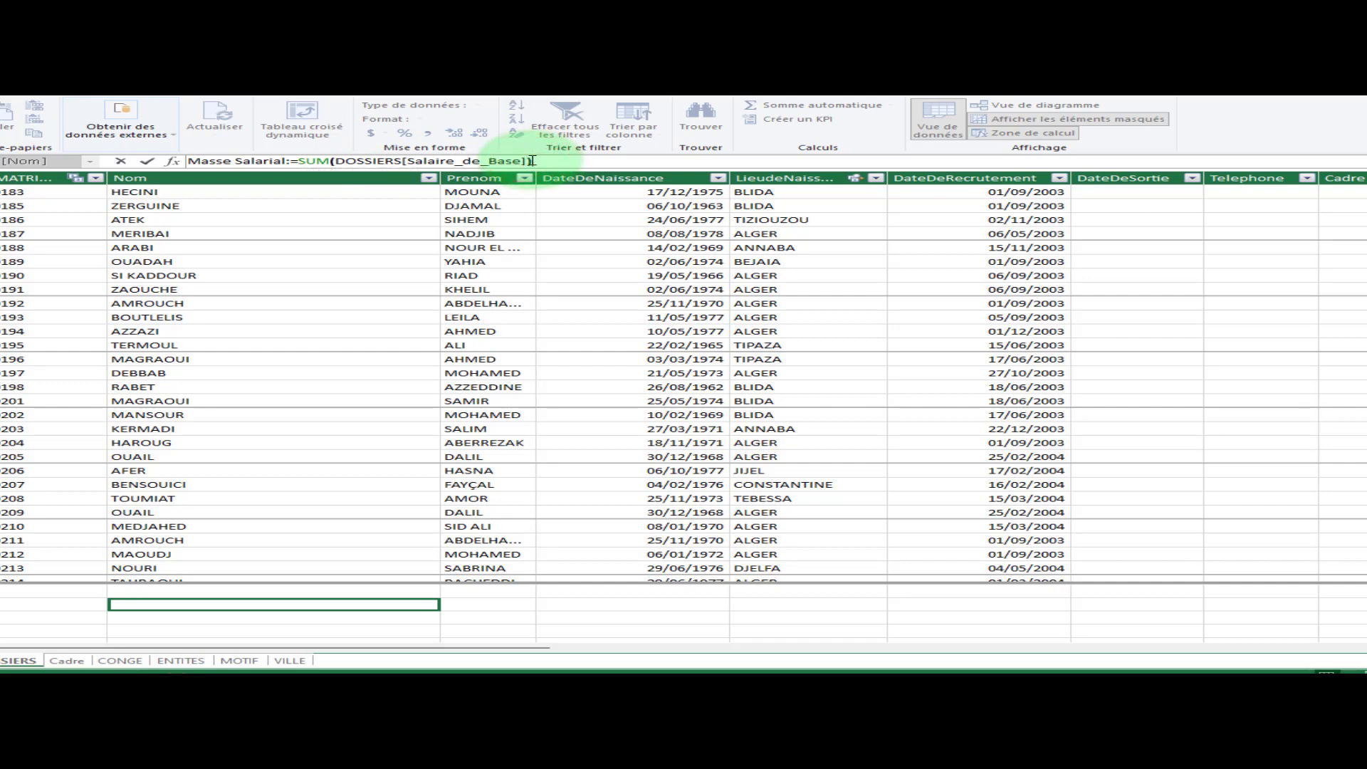
pyautogui.press('Return')
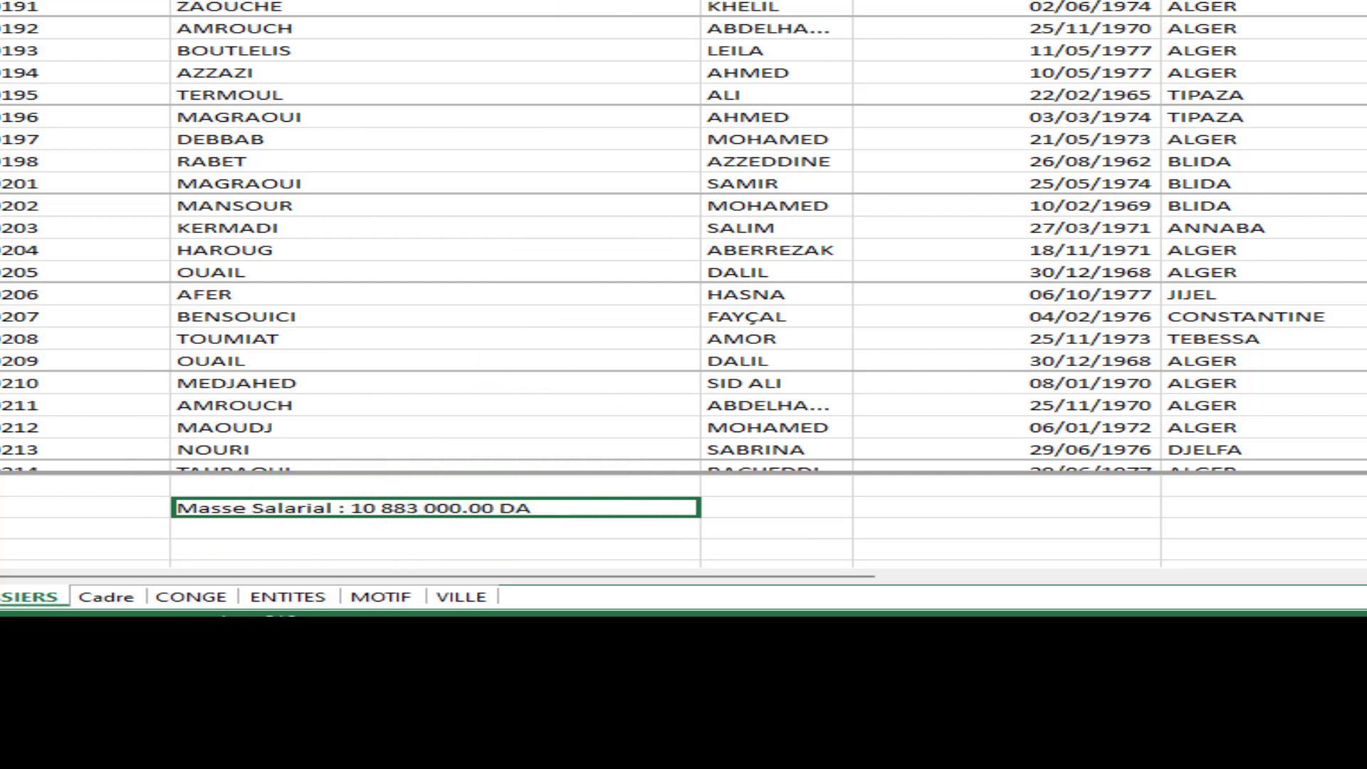
# Remove the two decimal places from the Masse Salarial measure's DA currency format
pyautogui.hotkey('alt', 'F4')
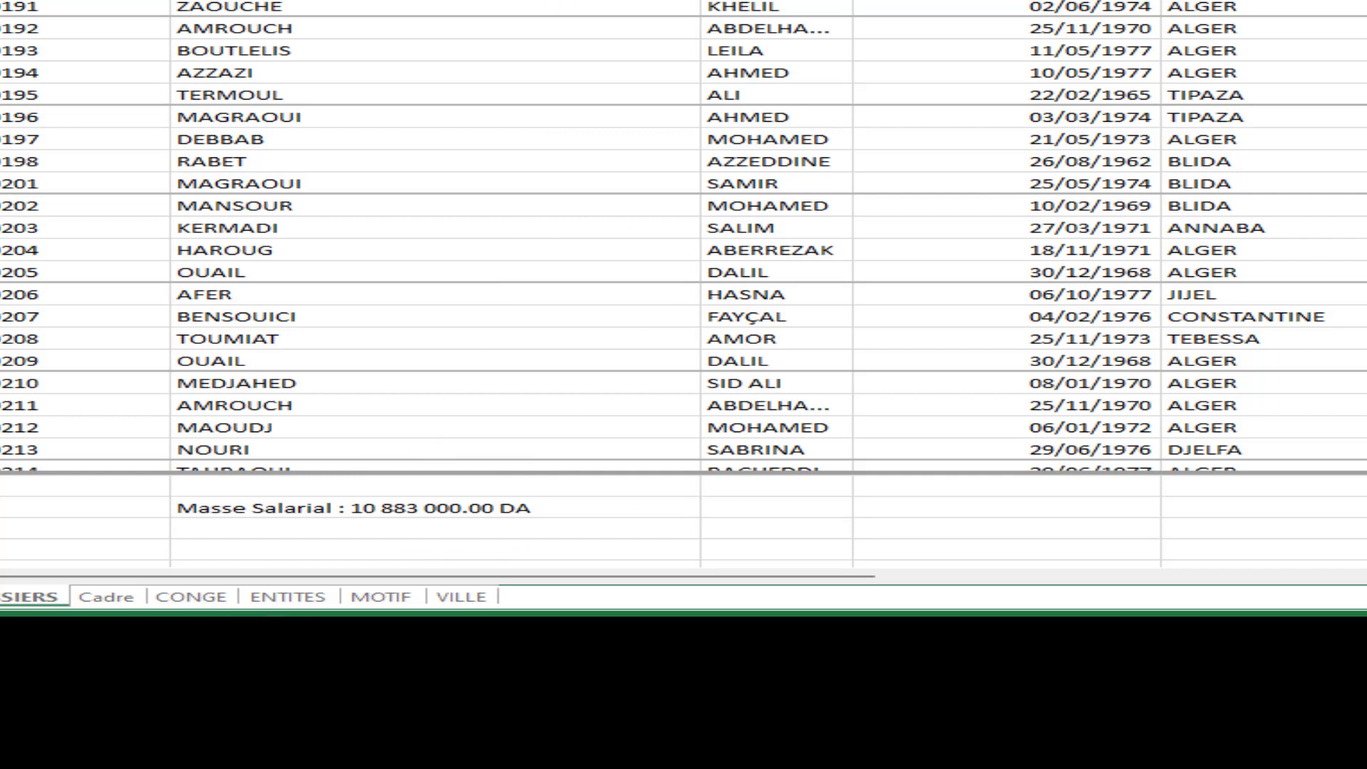
pyautogui.press('Return')
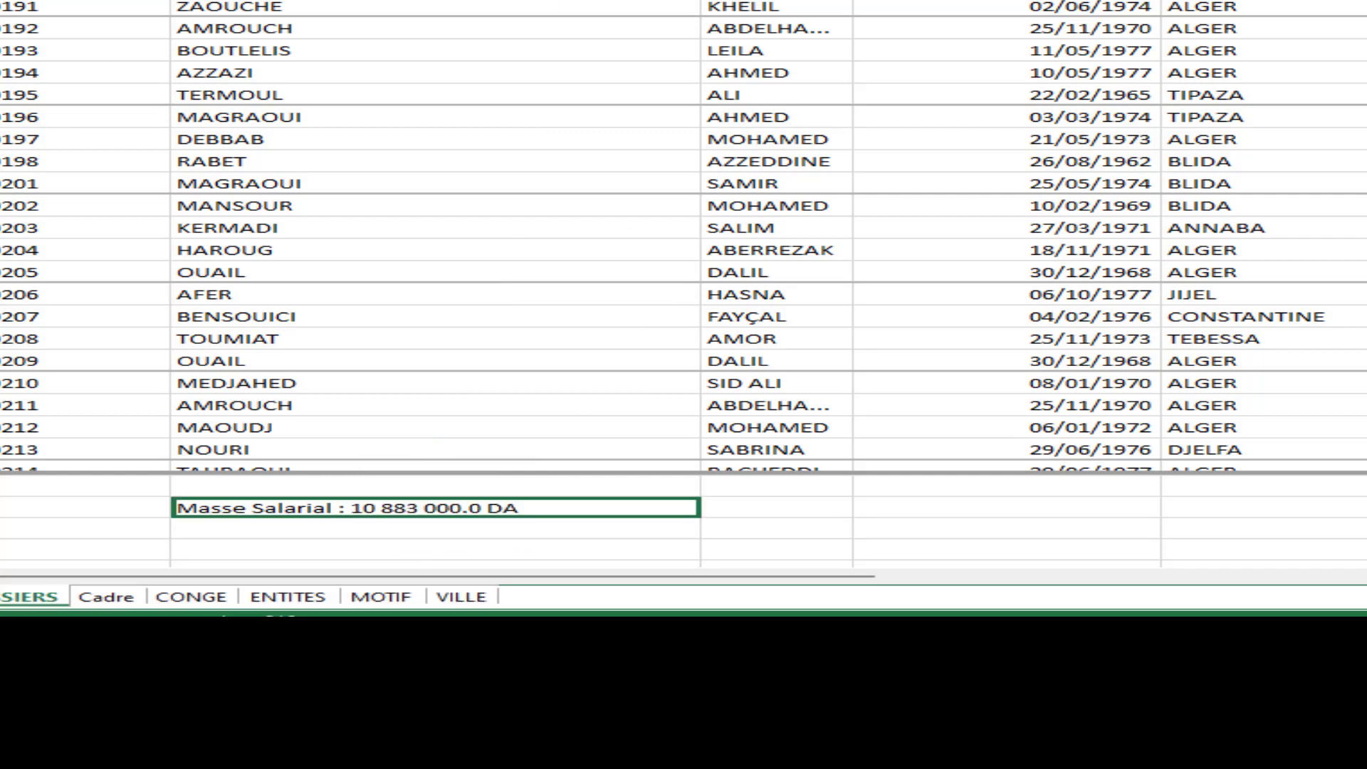
pyautogui.hotkey('ctrl', '1')
pyautogui.press('Return')
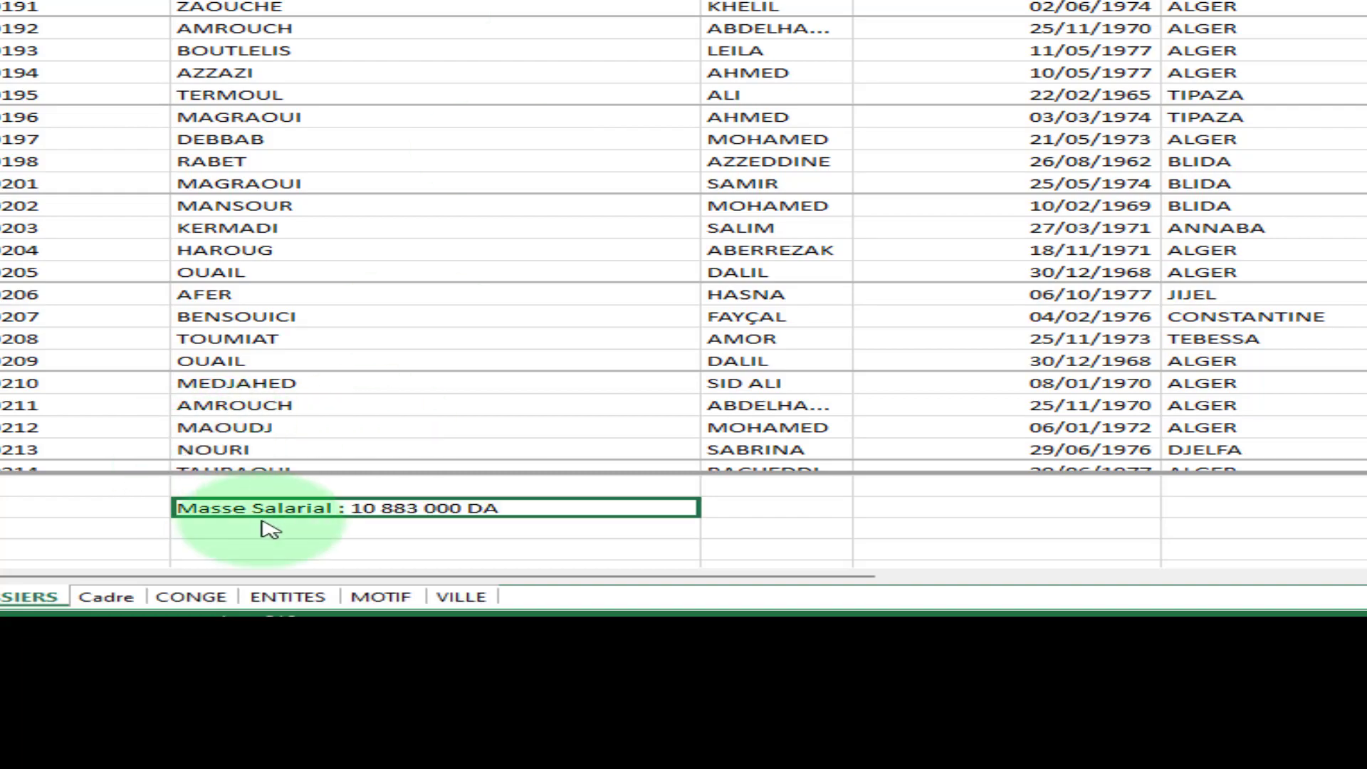
# Add the measure Salaire Moyen:=AVERAGE(DOSSIERS[Salaire_de_Base]) in the calculation cell directly below Masse Salarial
pyautogui.click(225, 534)
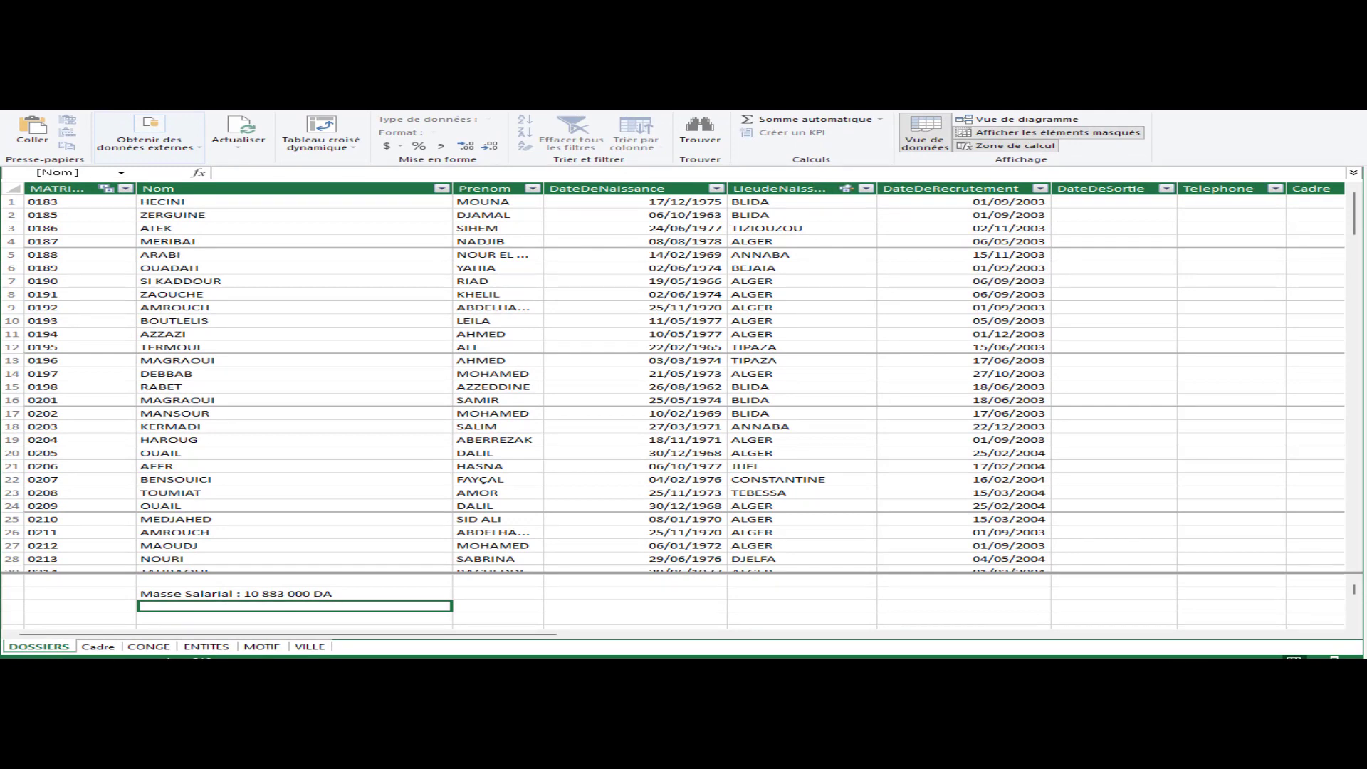
pyautogui.click(253, 170)
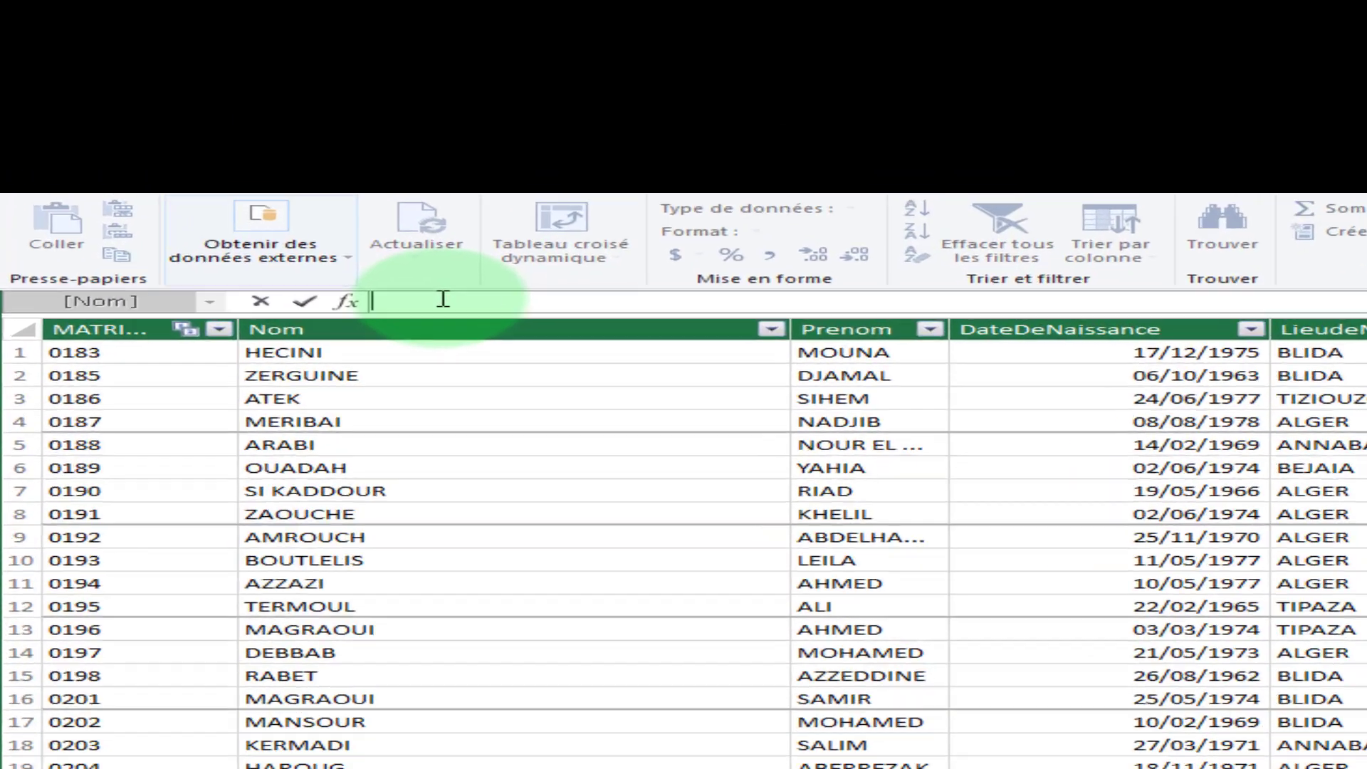
pyautogui.write('Salaire Moyen:=AVERAGE')
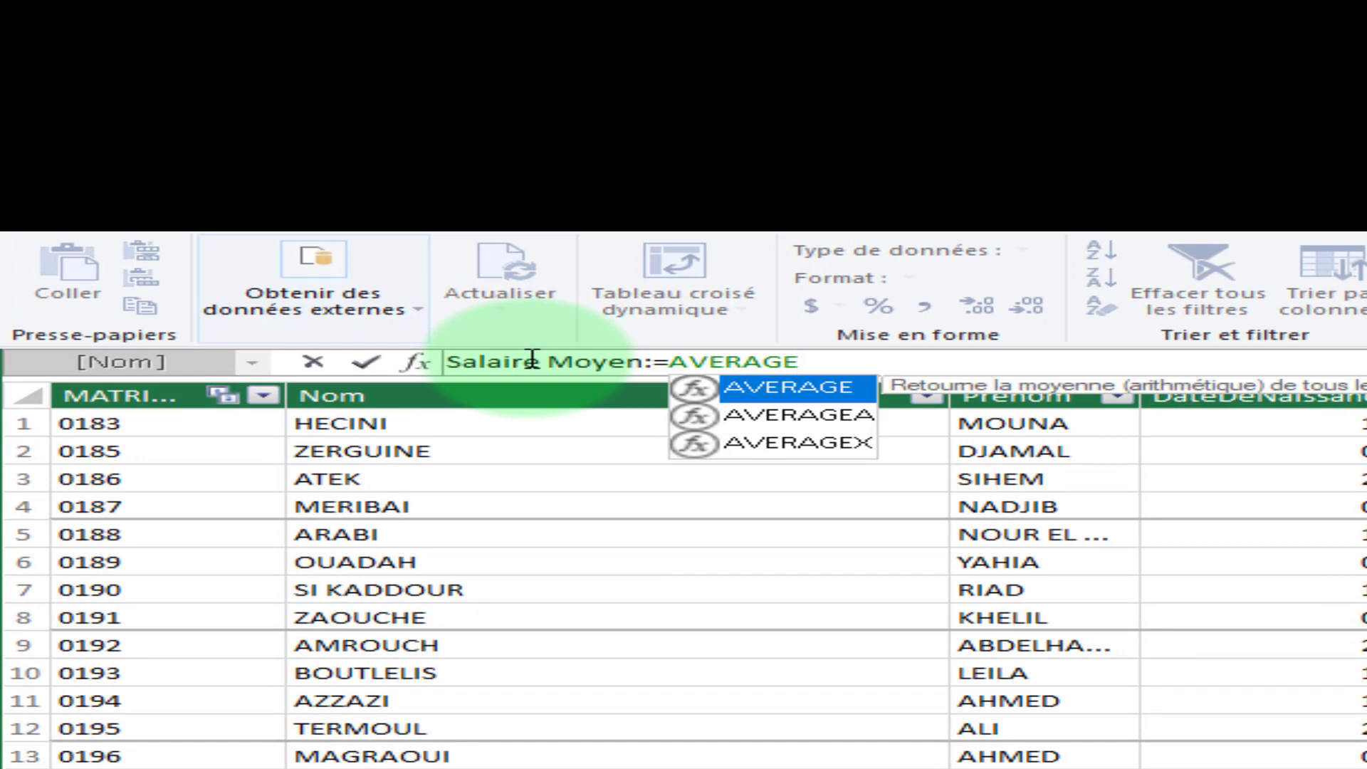
pyautogui.doubleClick(767, 388)
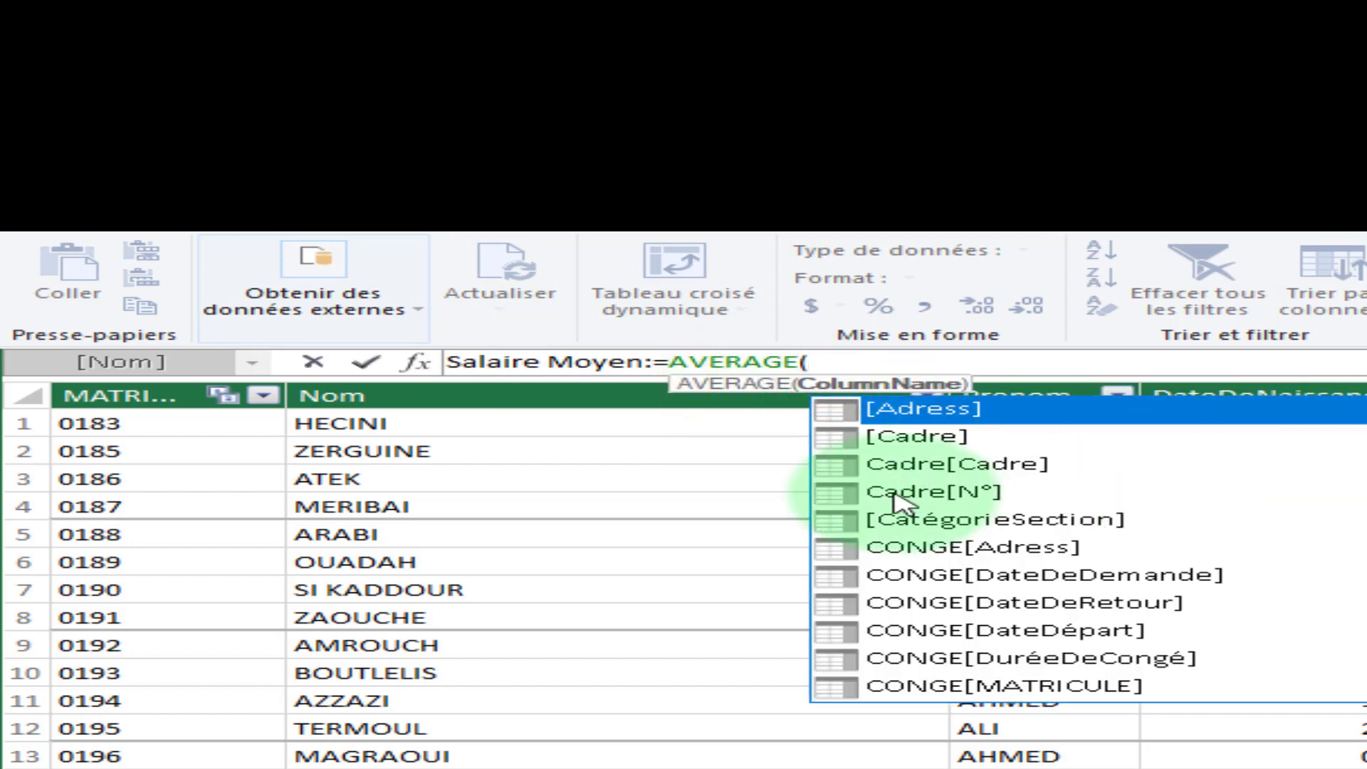
pyautogui.scroll(-3, 1032, 603)
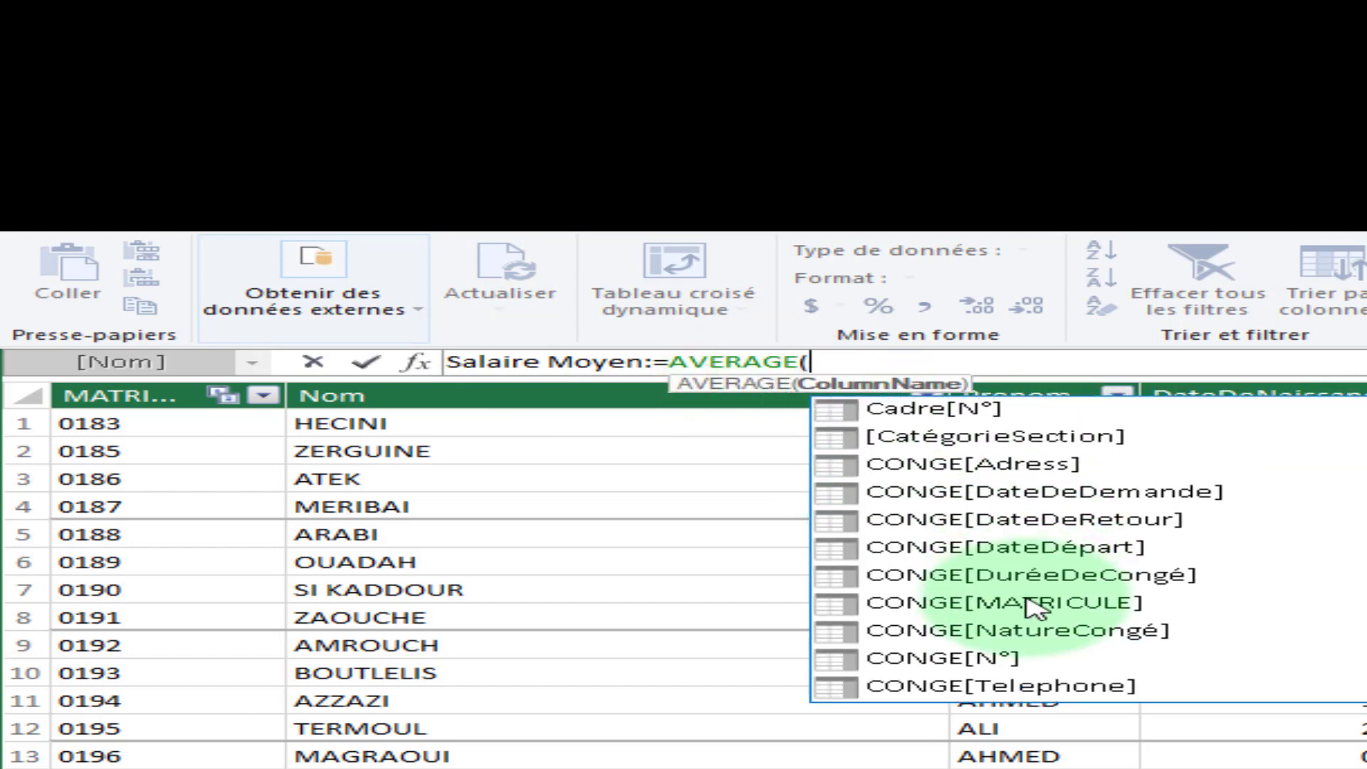
pyautogui.scroll(-3, 1033, 605)
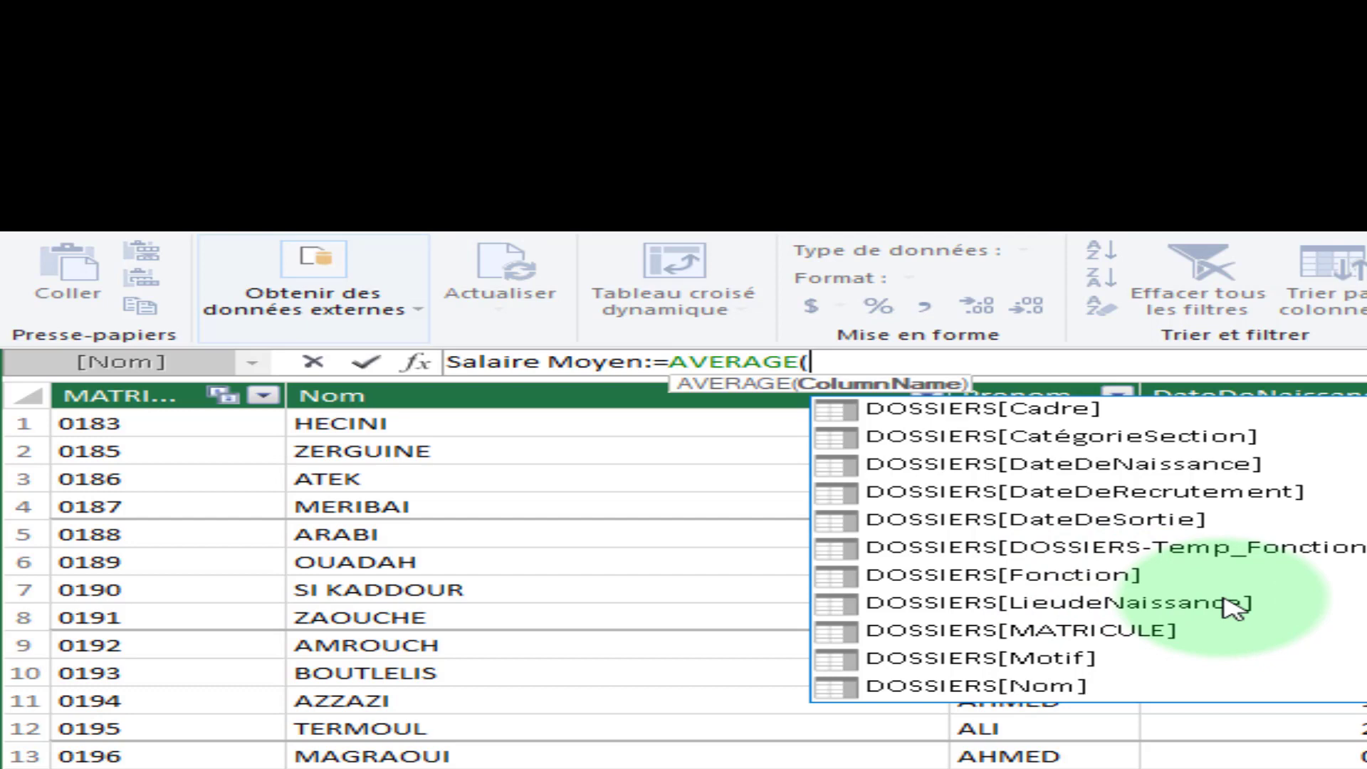
pyautogui.scroll(-1, 1233, 608)
pyautogui.scroll(-2, 1233, 607)
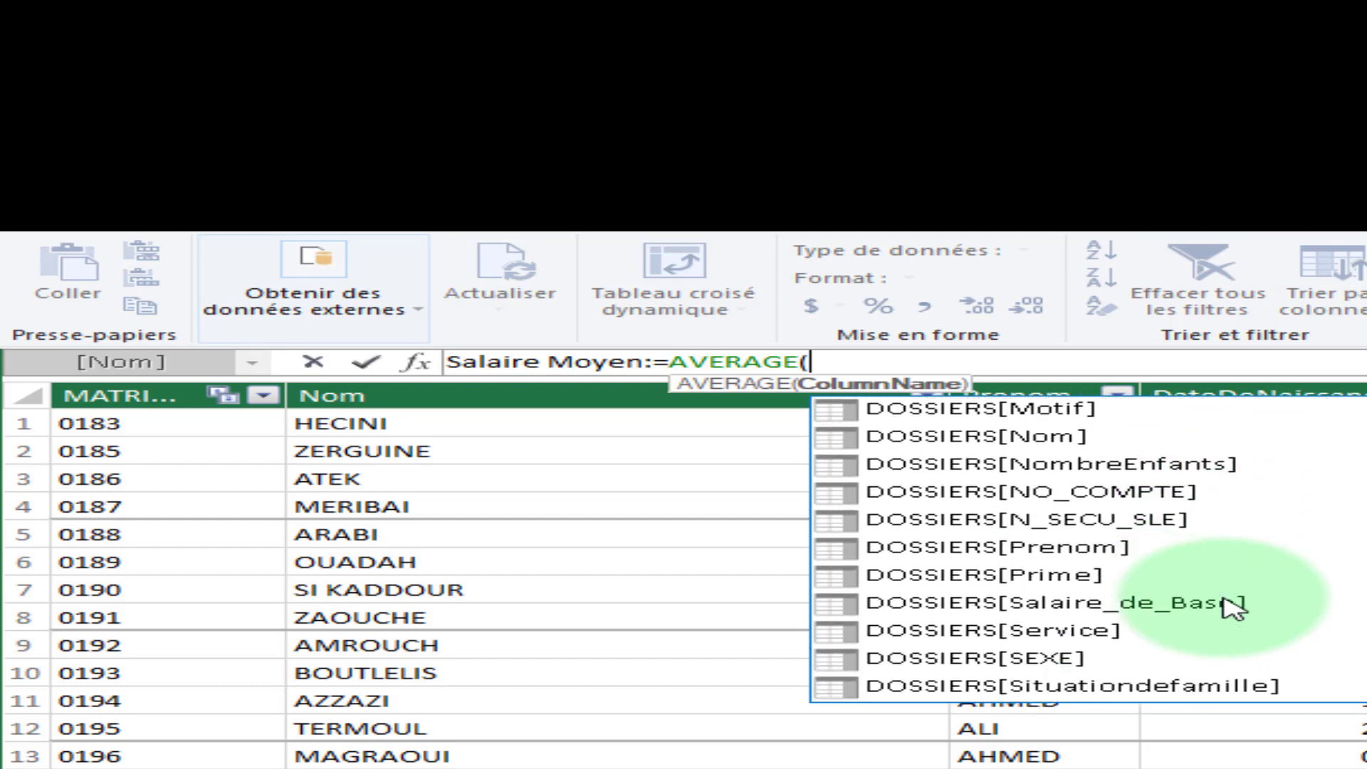
pyautogui.click(1046, 609)
pyautogui.doubleClick(1046, 609)
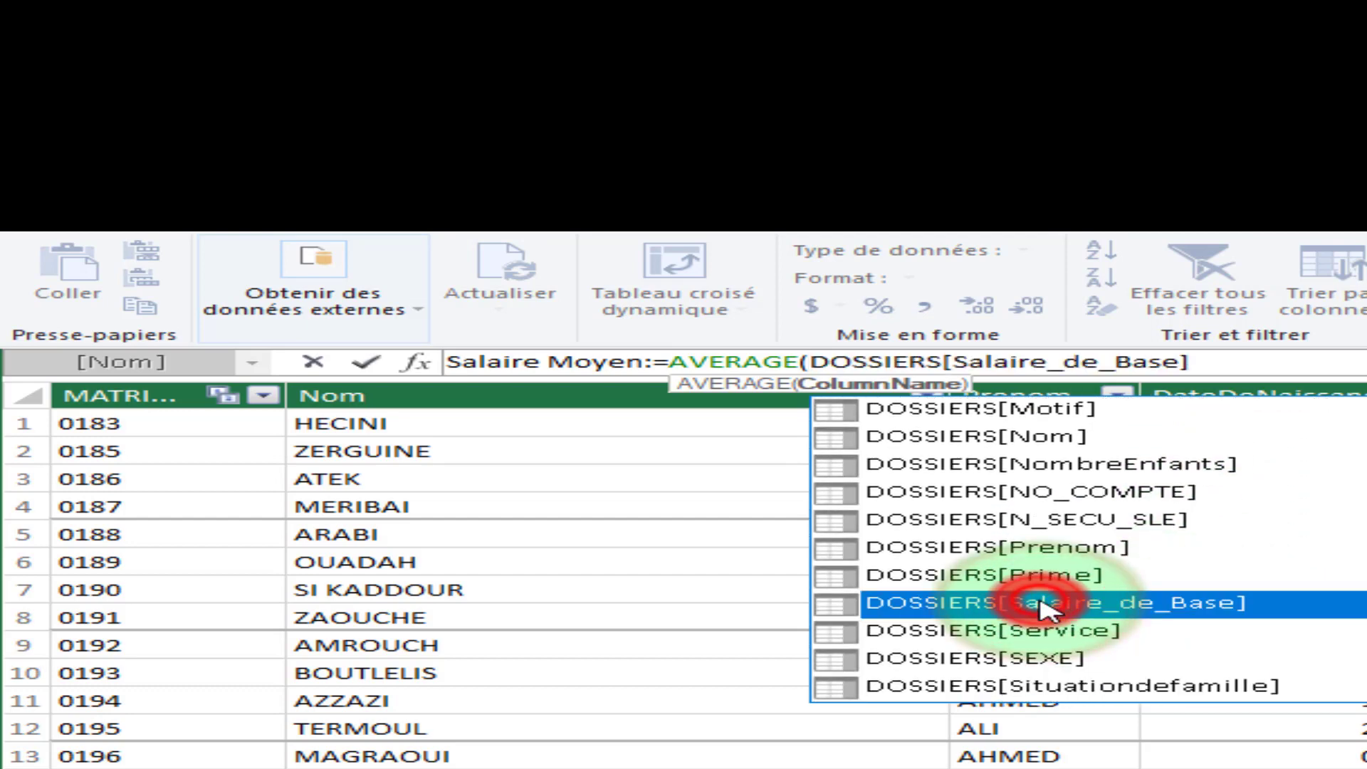
pyautogui.click(1265, 365)
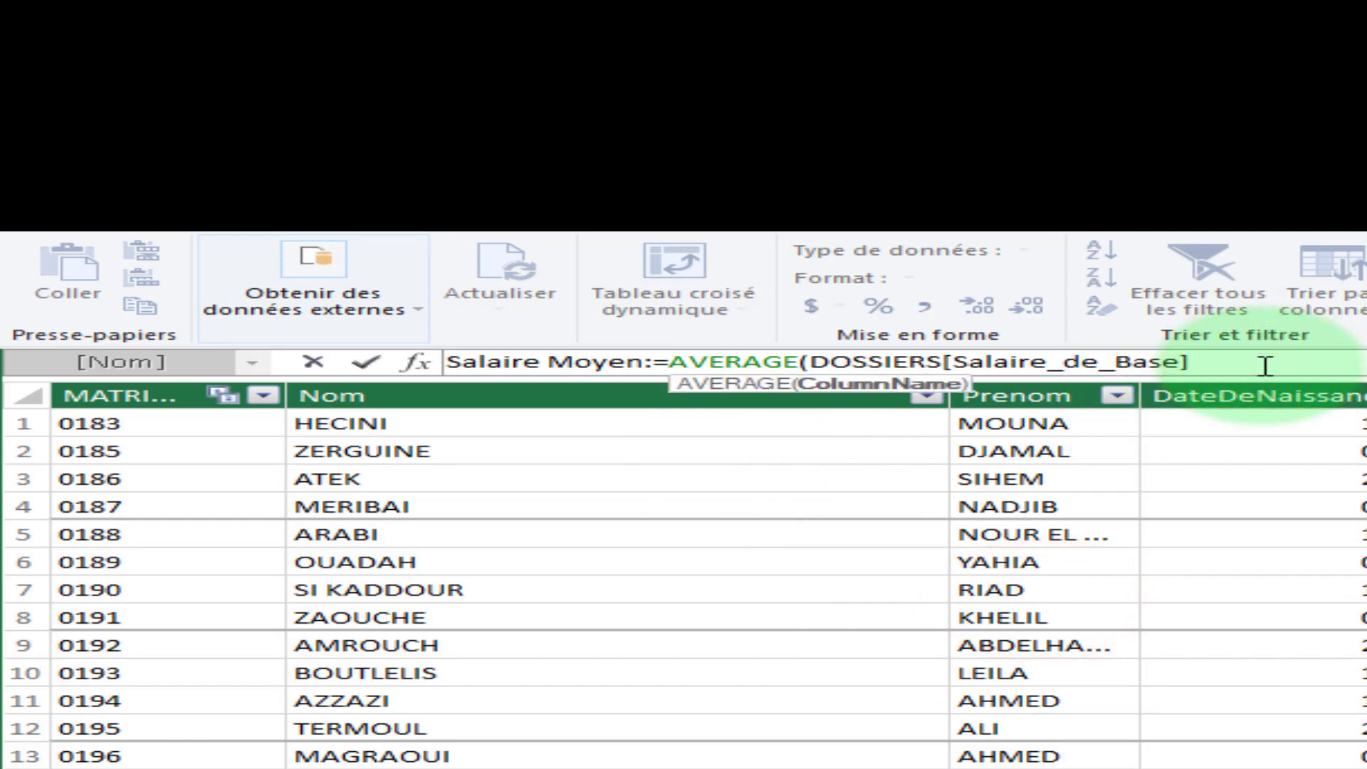
pyautogui.write(')')
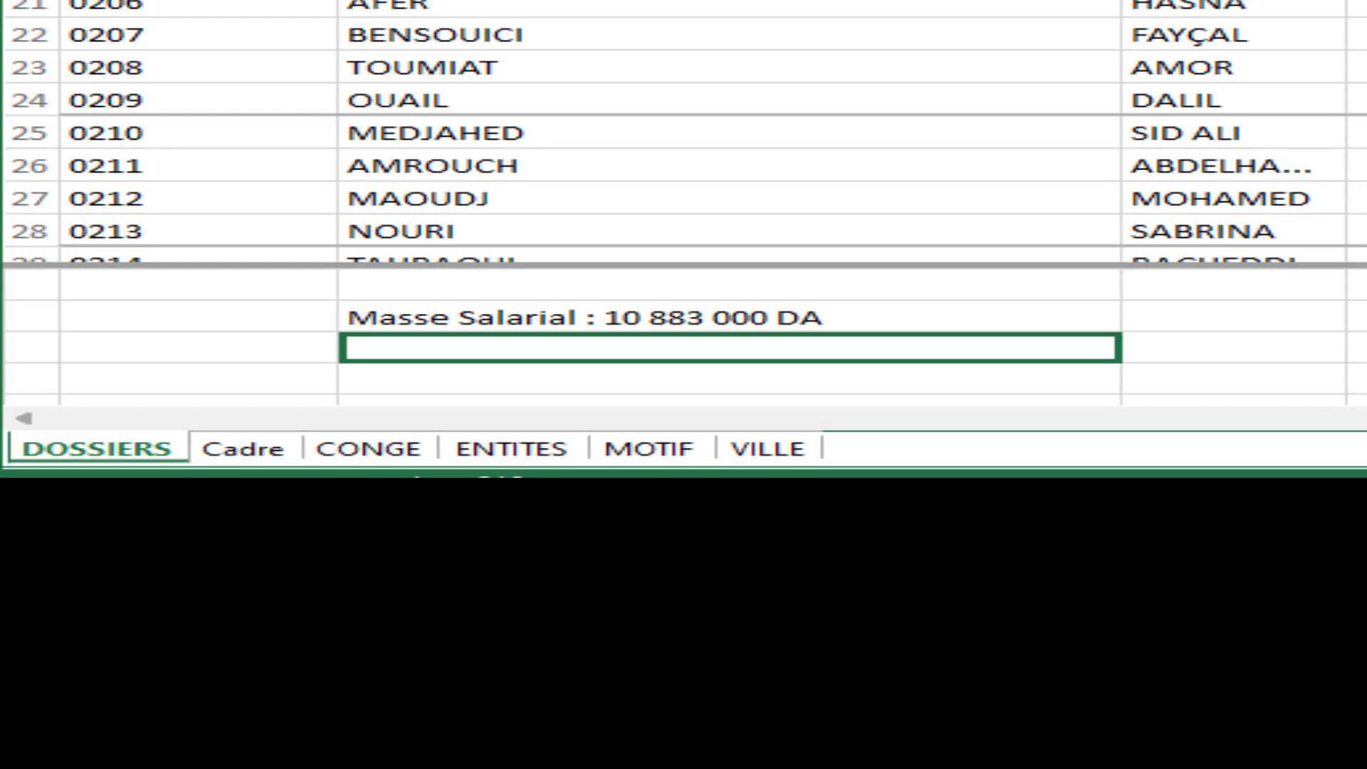
pyautogui.press('Return')
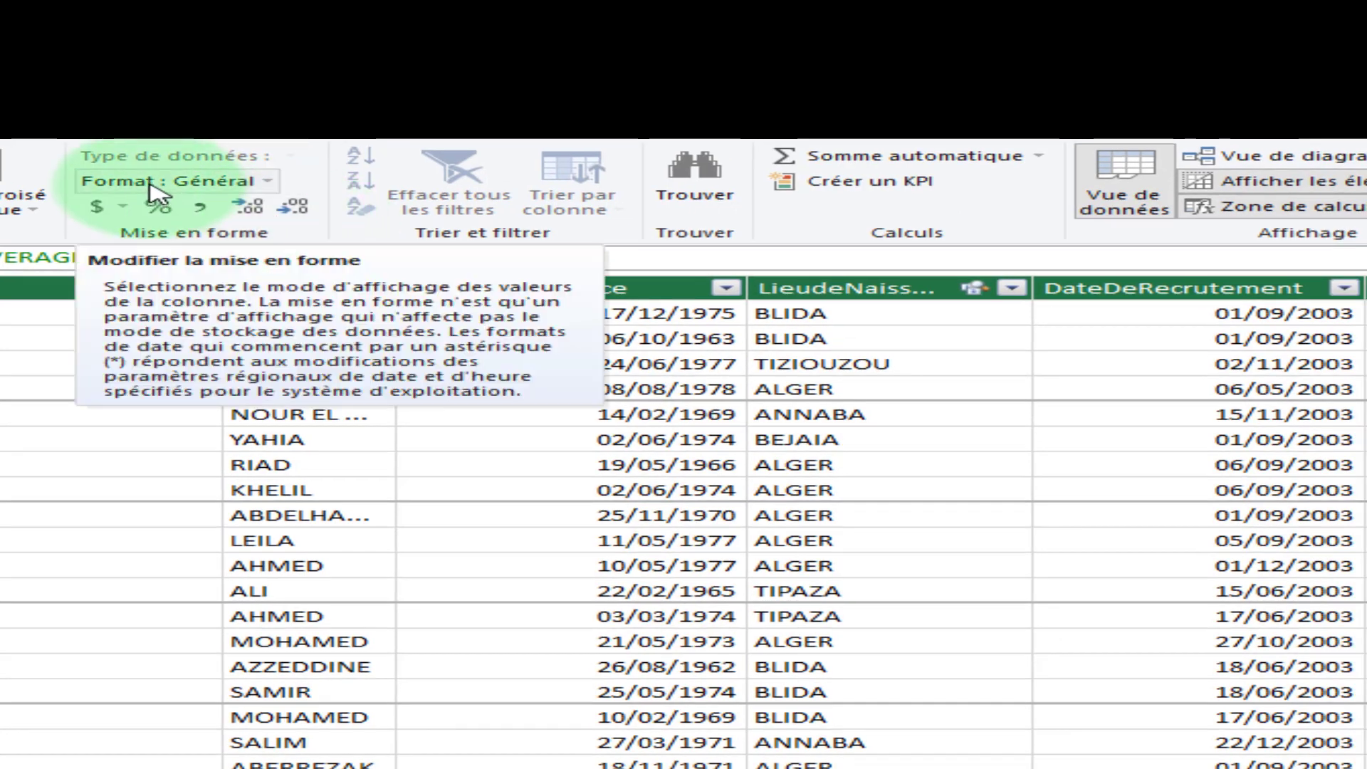
# Format the Salaire Moyen measure as Devise and reduce it by two decimal places
pyautogui.click(158, 195)
pyautogui.click(181, 347)
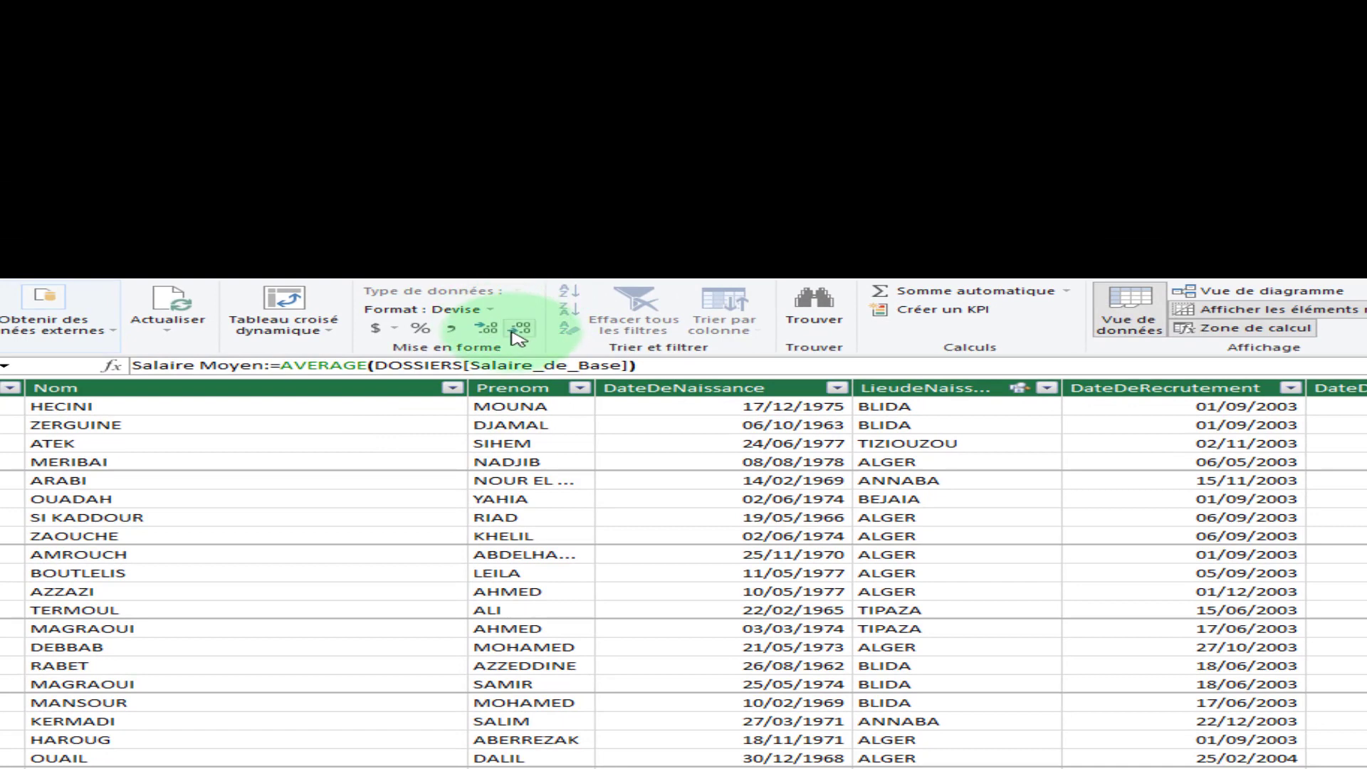
pyautogui.click(523, 332)
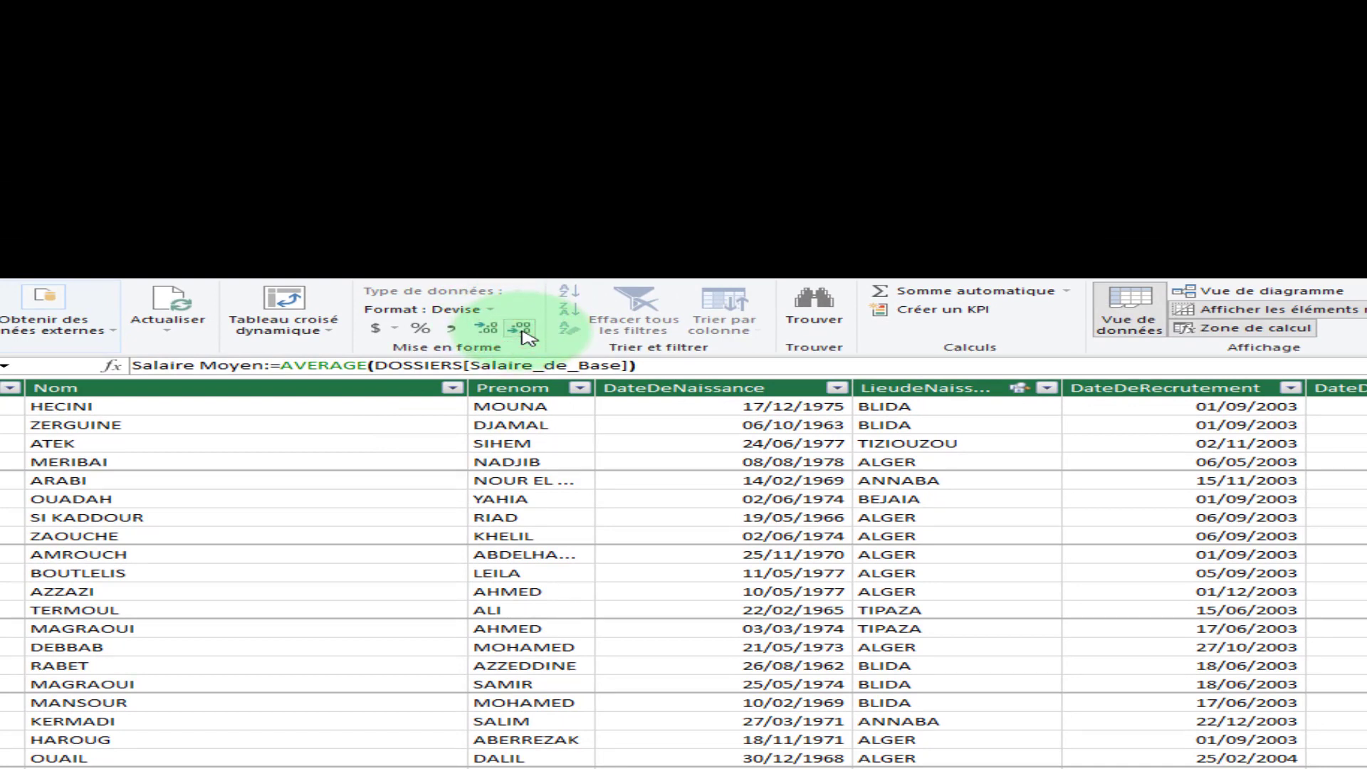
pyautogui.click(523, 332)
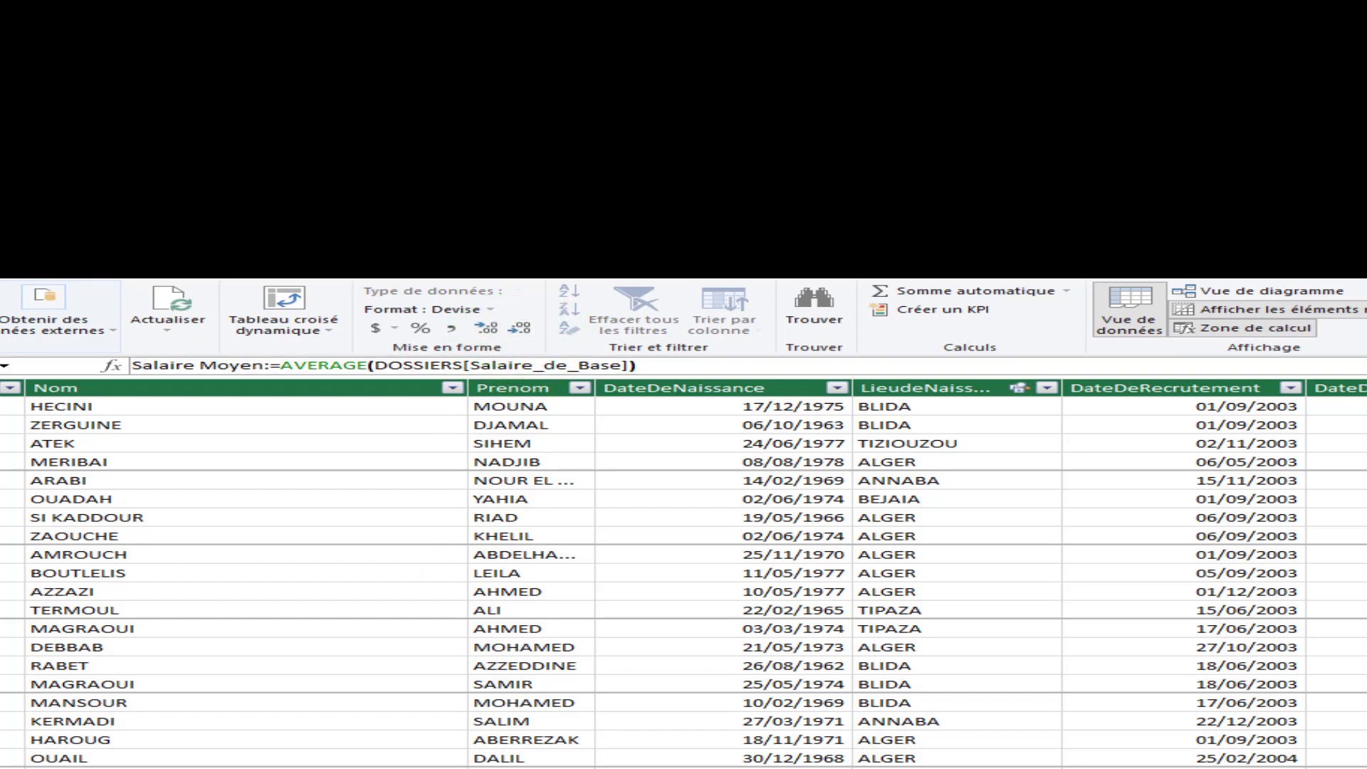
# Add the measure Nombre salaire:=COUNTA(DOSSIERS[MATRICULE]) in the calculation cell directly below Salaire Moyen
pyautogui.click(683, 765)
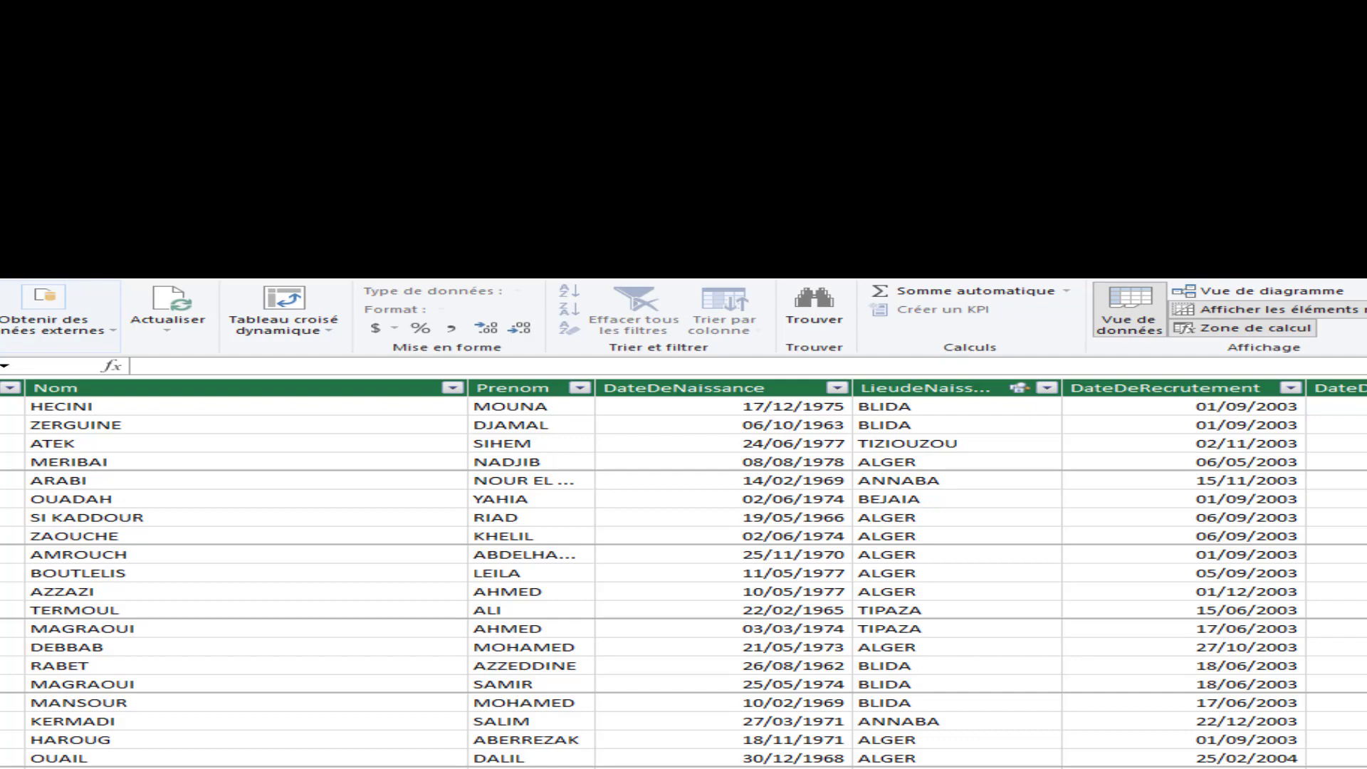
pyautogui.click(201, 366)
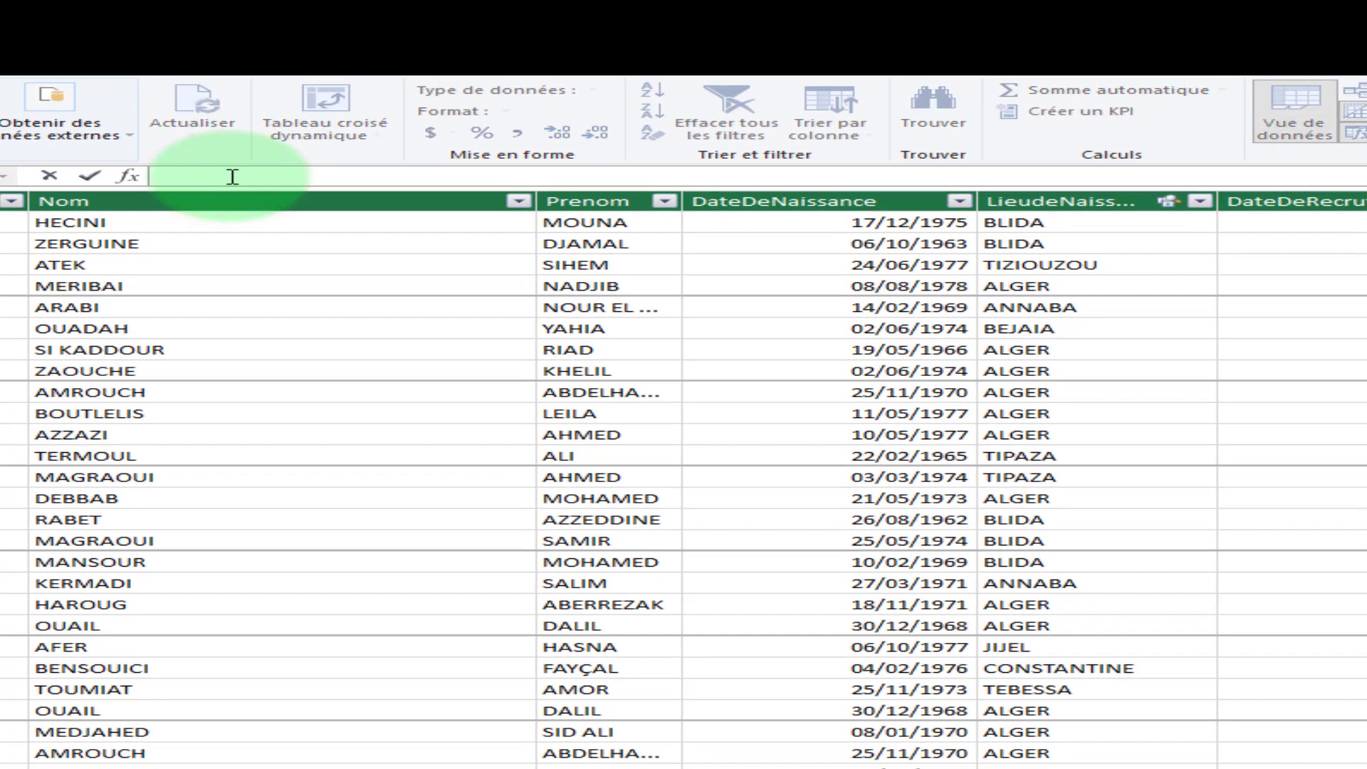
pyautogui.write('Nombre salaire:=COUNTA')
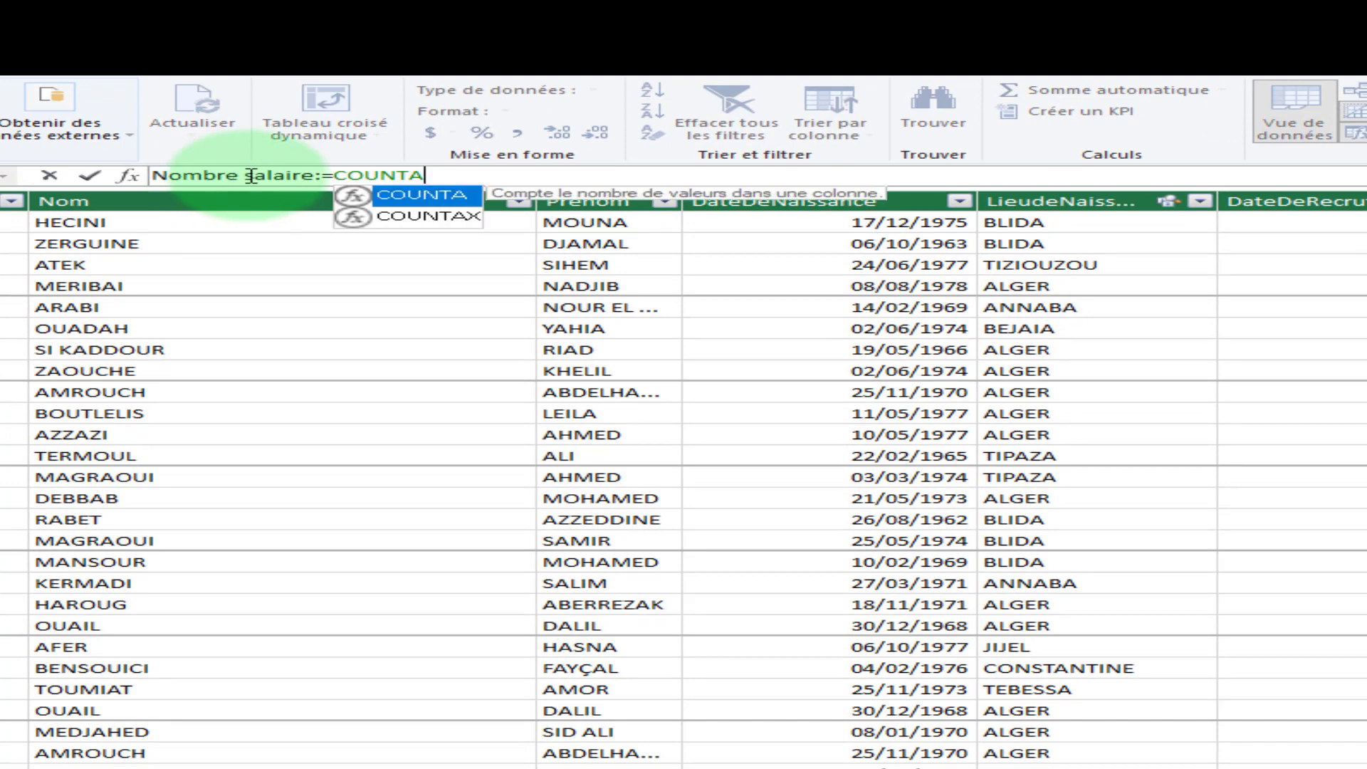
pyautogui.doubleClick(412, 196)
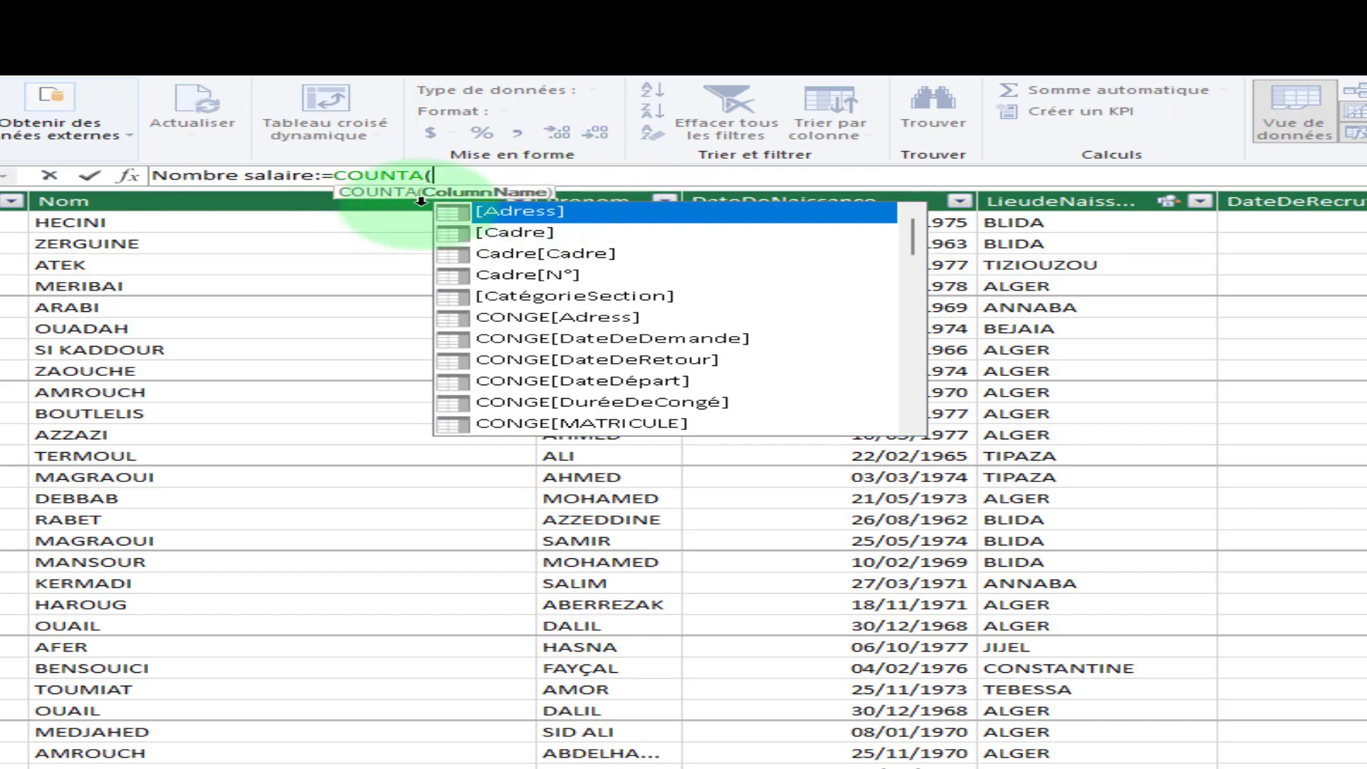
pyautogui.scroll(-7, 640, 378)
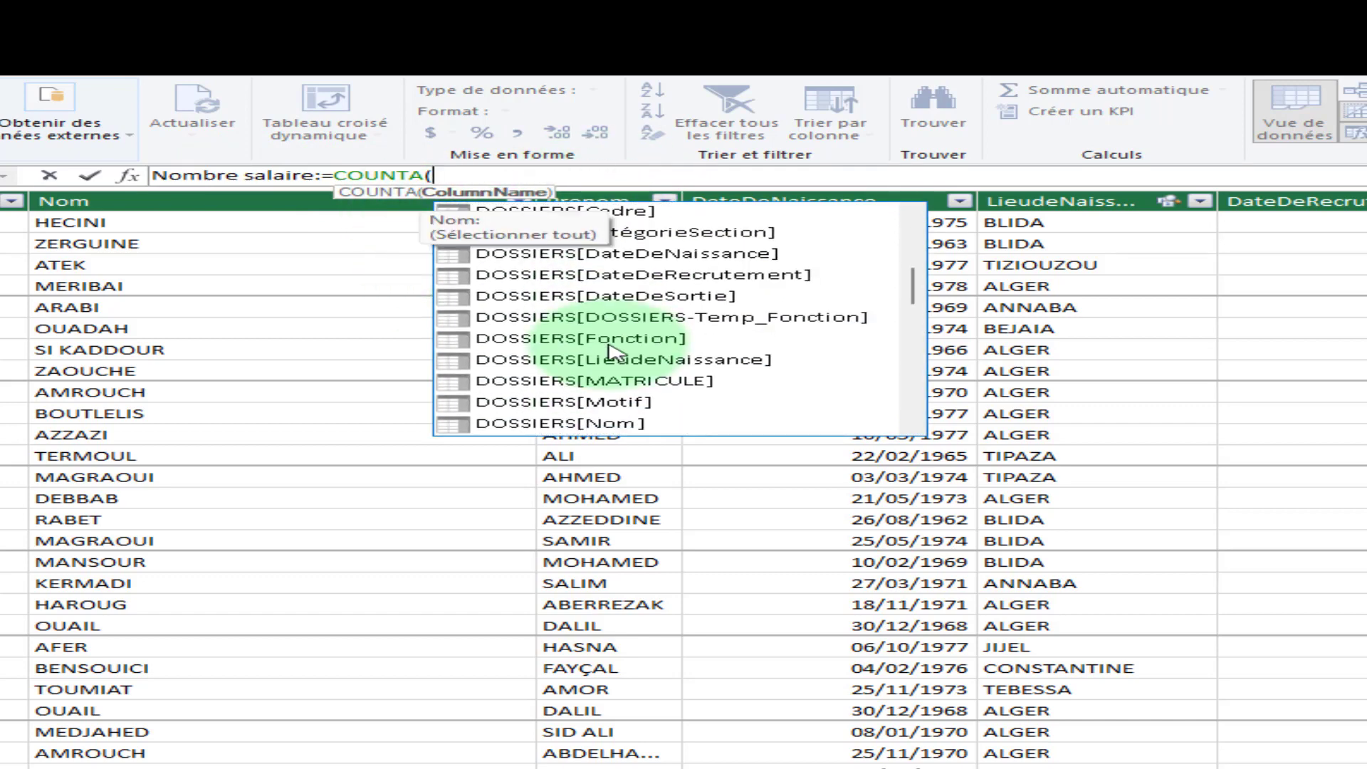
pyautogui.scroll(3, 611, 350)
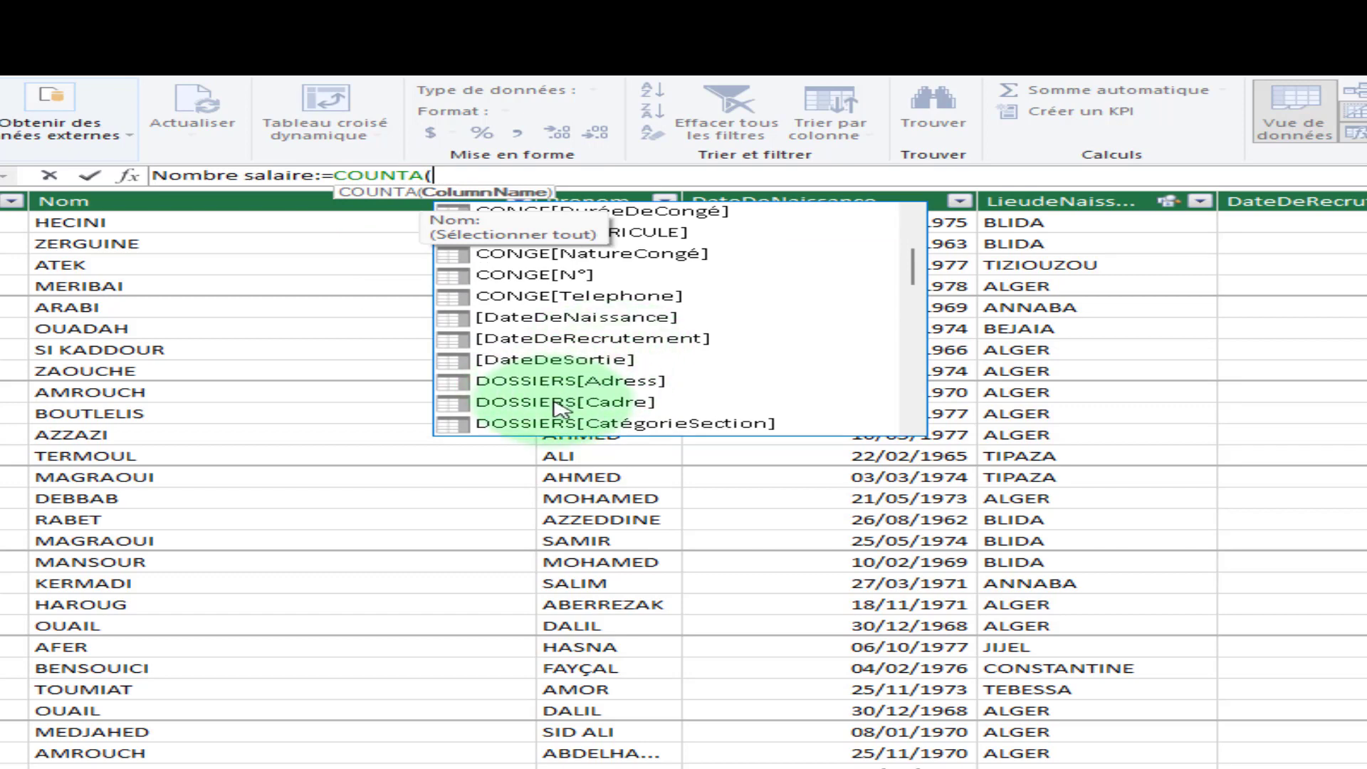
pyautogui.scroll(-3, 569, 399)
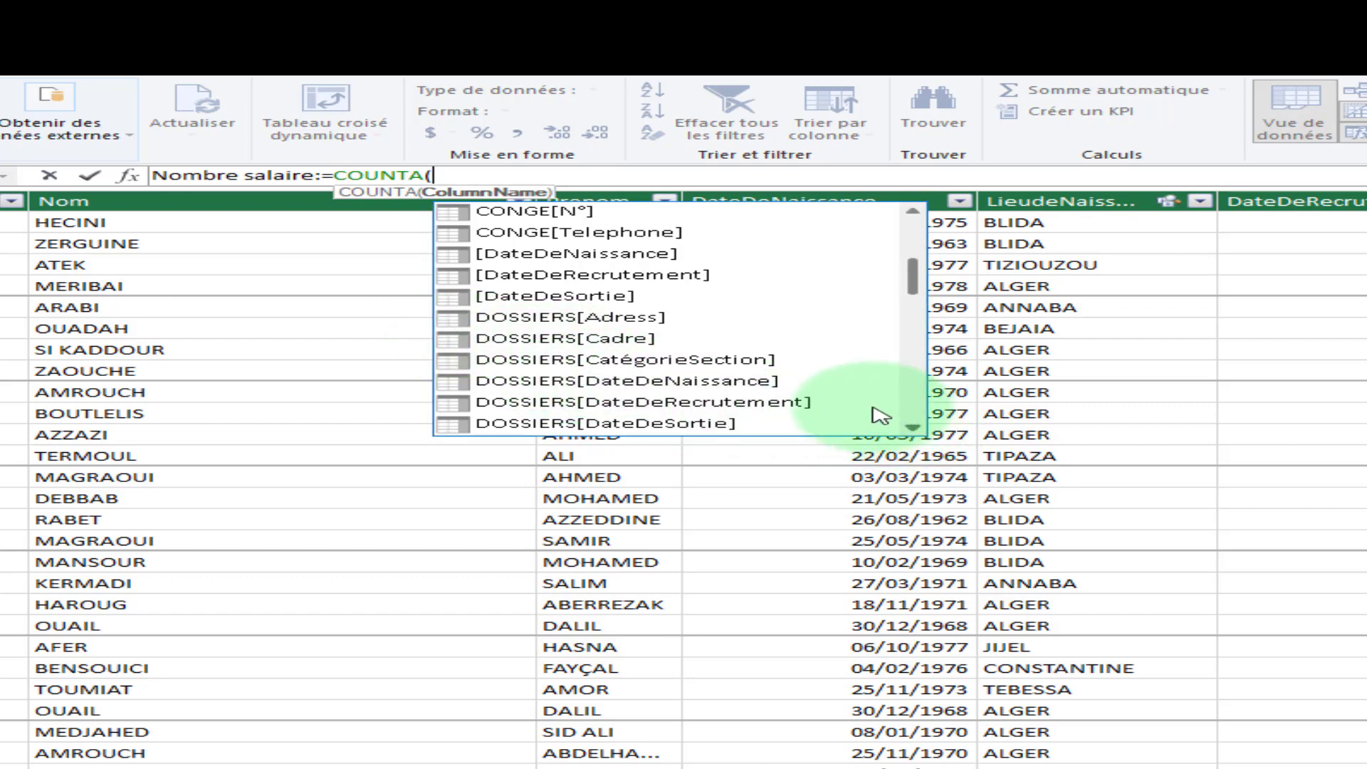
pyautogui.scroll(-1, 606, 388)
pyautogui.scroll(-1, 623, 399)
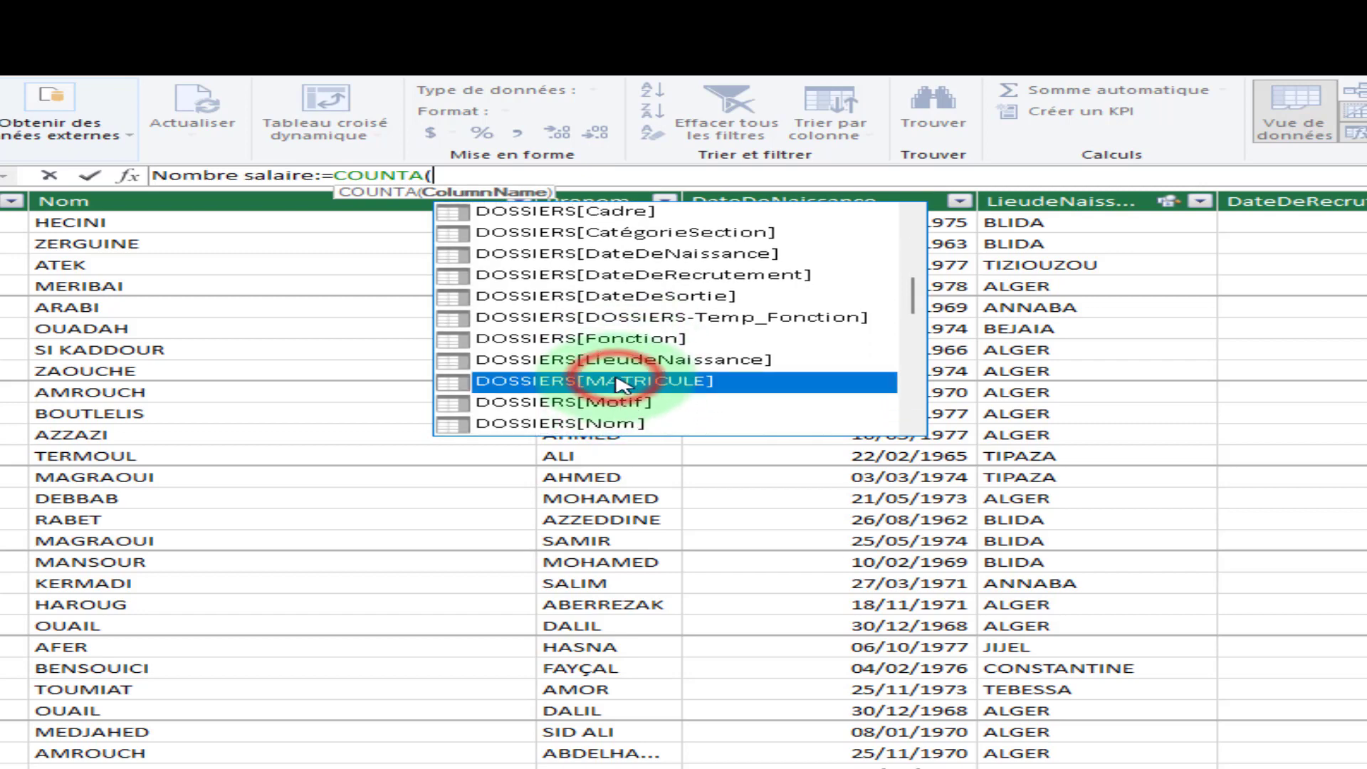
pyautogui.doubleClick(623, 381)
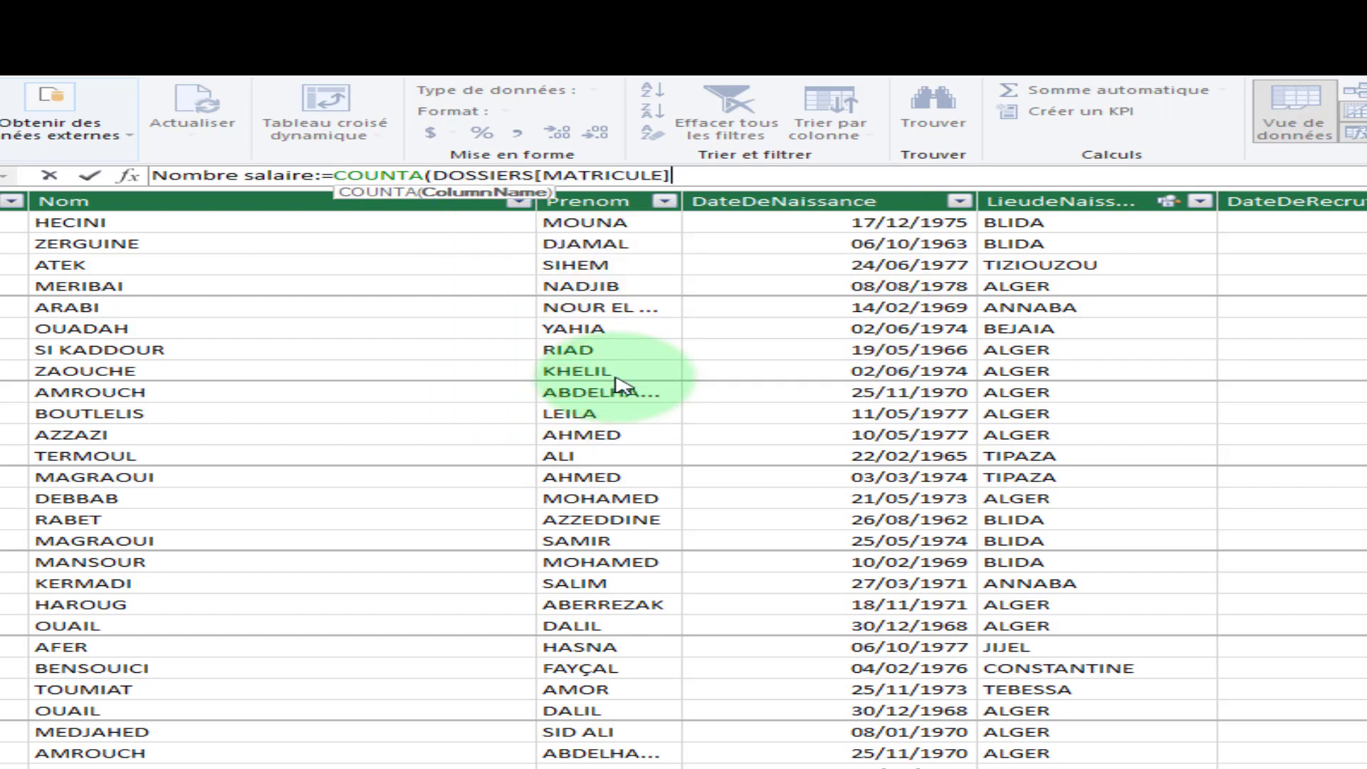
pyautogui.write(')')
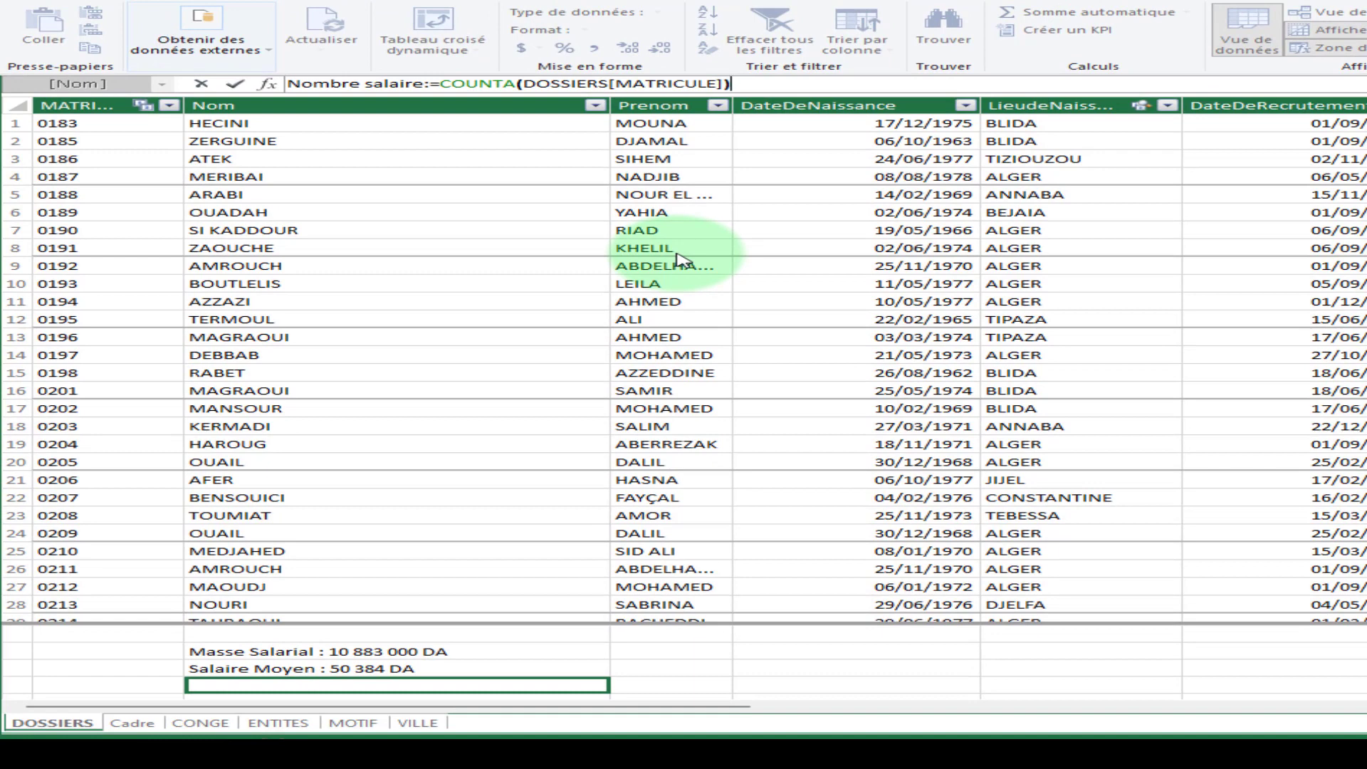
pyautogui.press('Return')
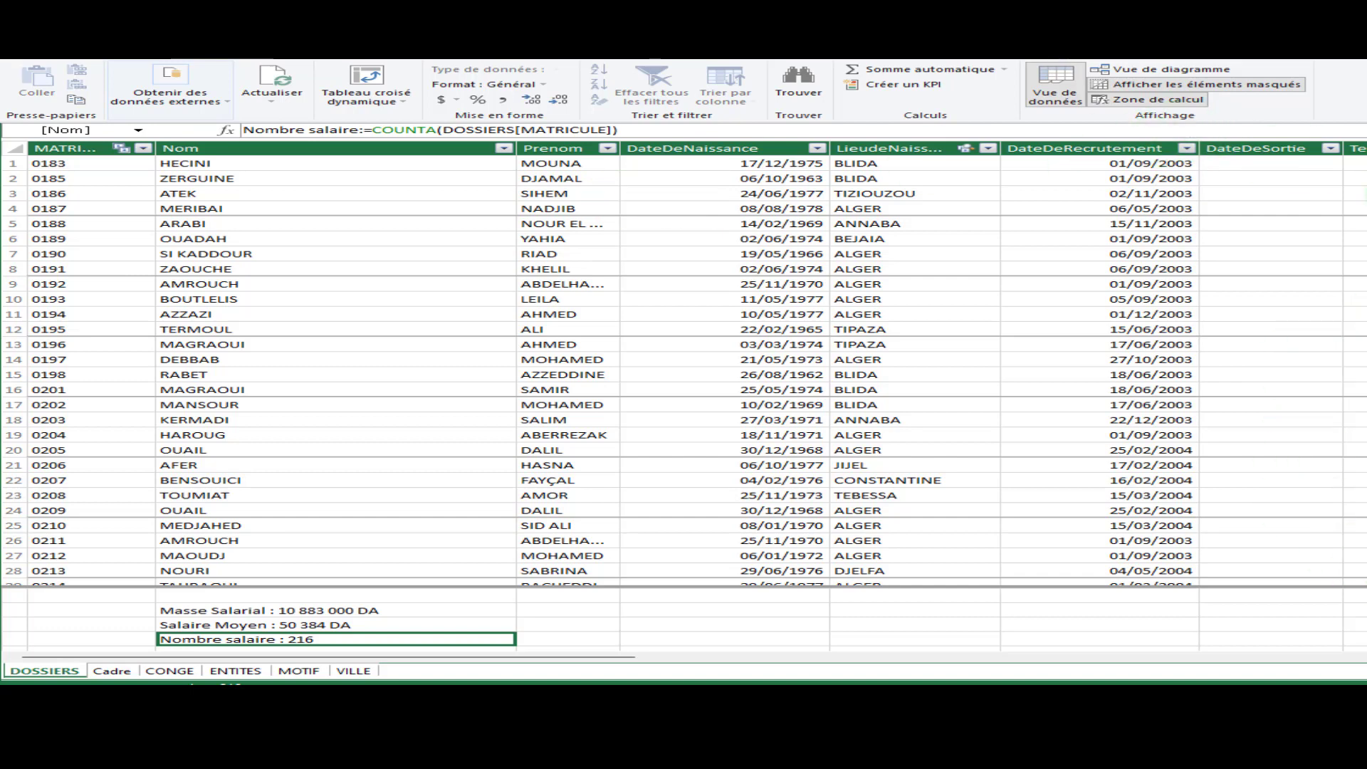
# Insert a calculated column in DOSSIERS between the NombreEnfants and DOSSIERS-Temp_Fonction columns
pyautogui.click(1293, 189)
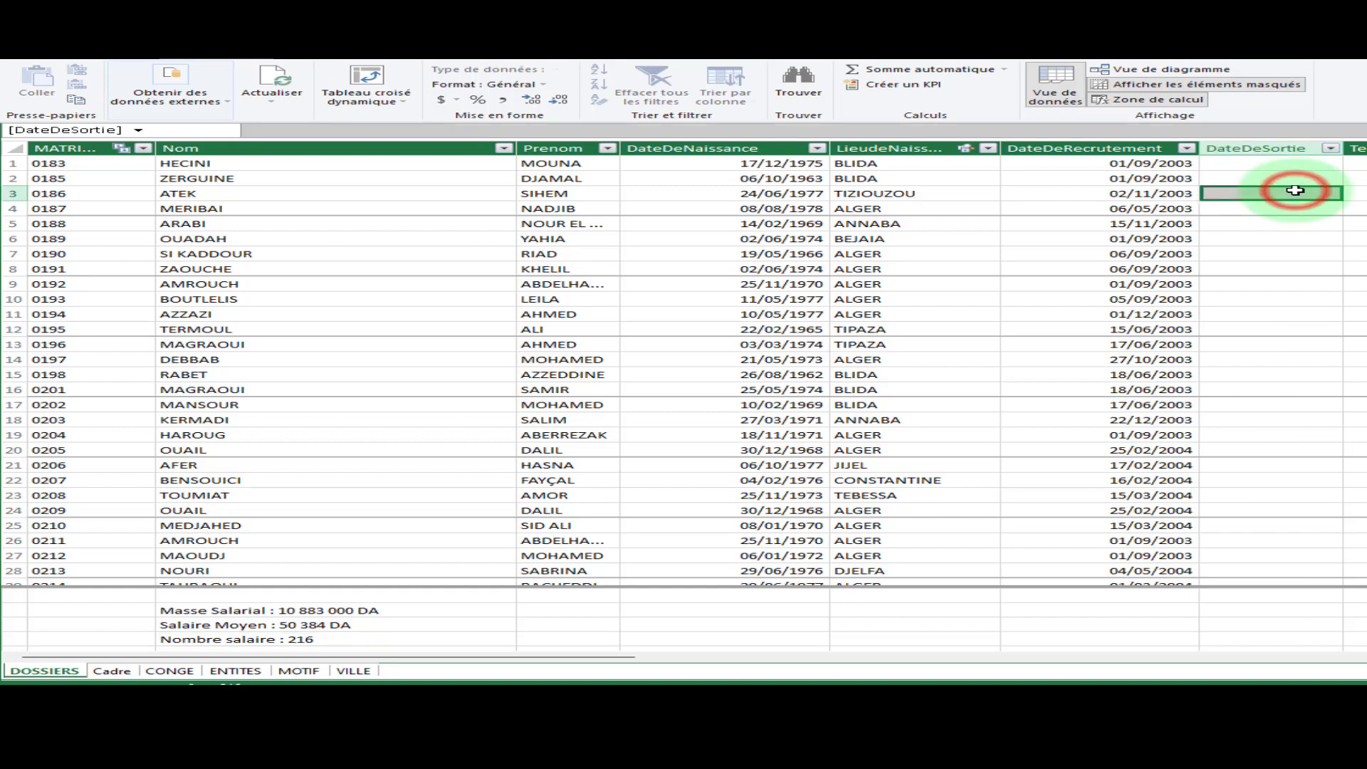
pyautogui.click(1294, 189)
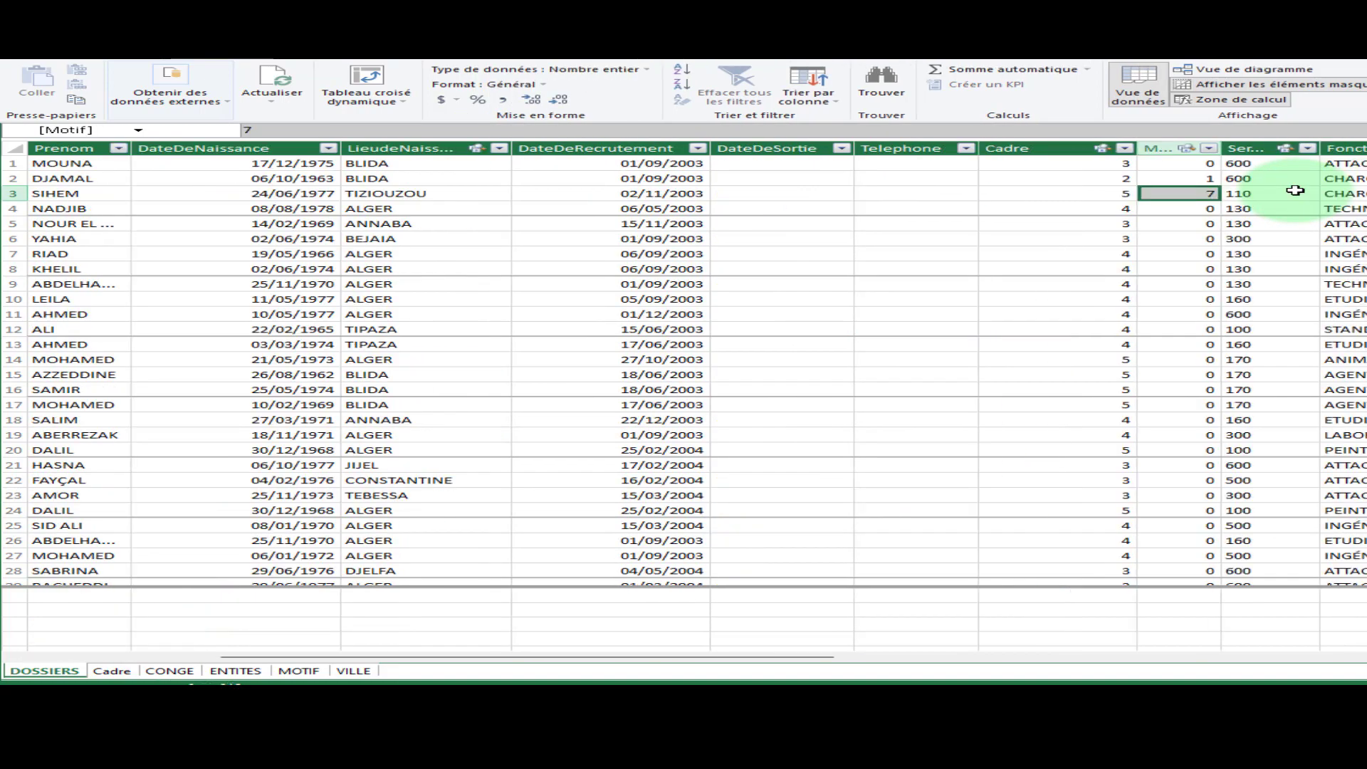
pyautogui.click(1294, 190)
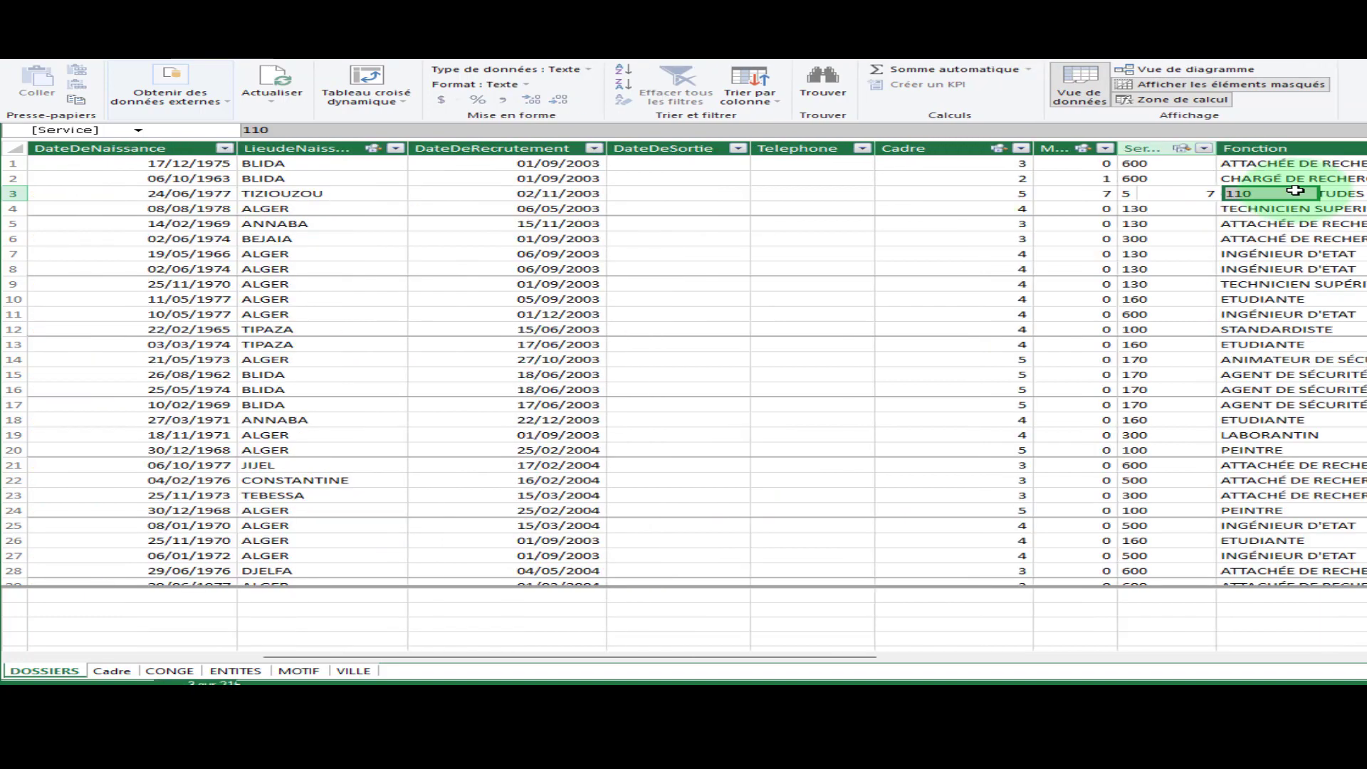
pyautogui.click(1293, 190)
pyautogui.click(1293, 190)
pyautogui.click(1294, 190)
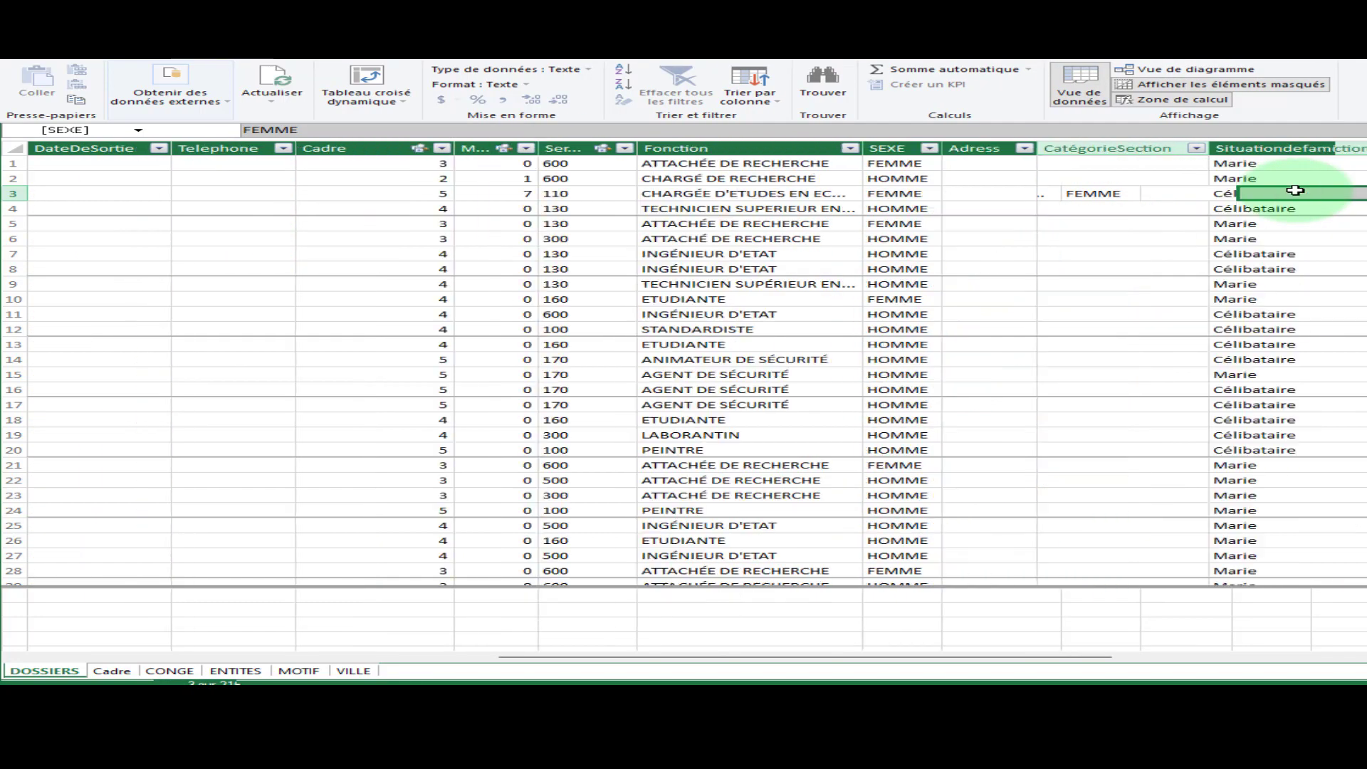
pyautogui.click(1294, 190)
pyautogui.click(1294, 190)
pyautogui.click(1293, 190)
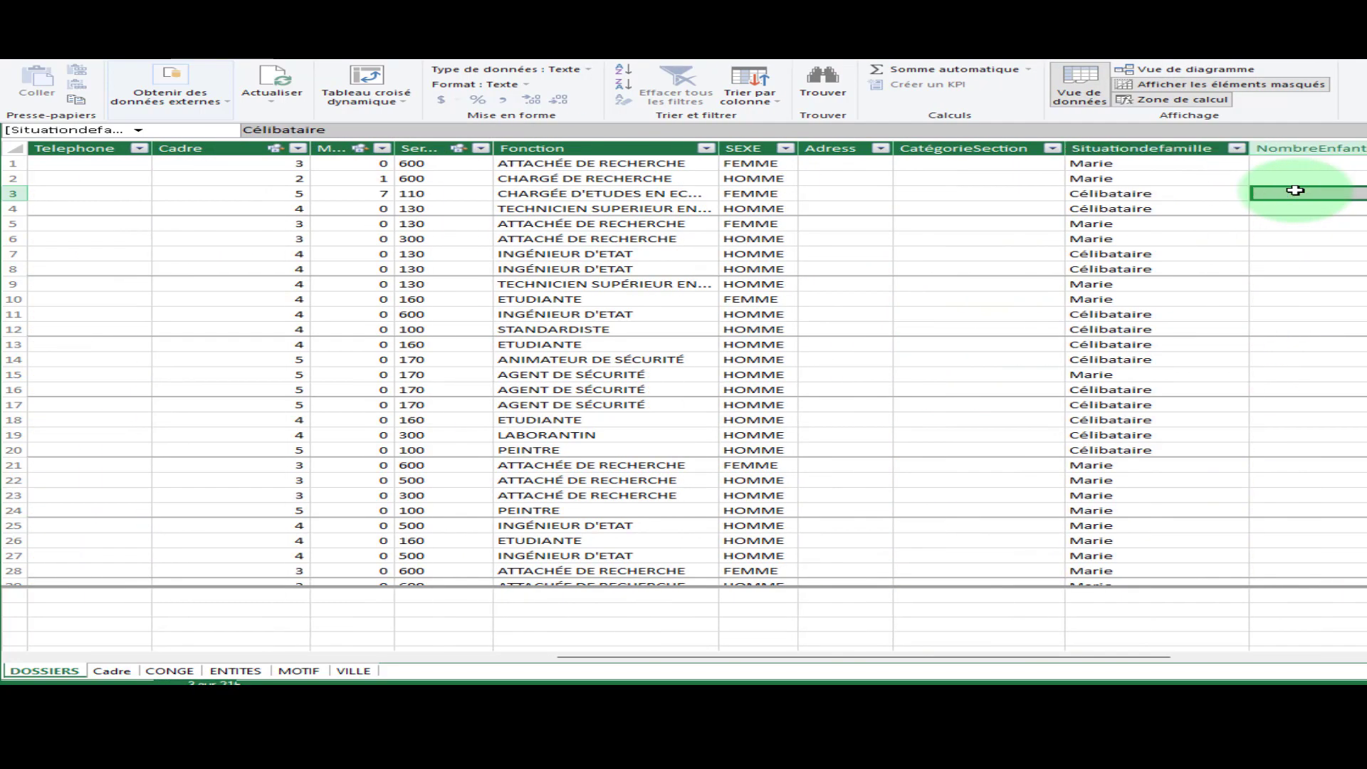
pyautogui.click(1294, 190)
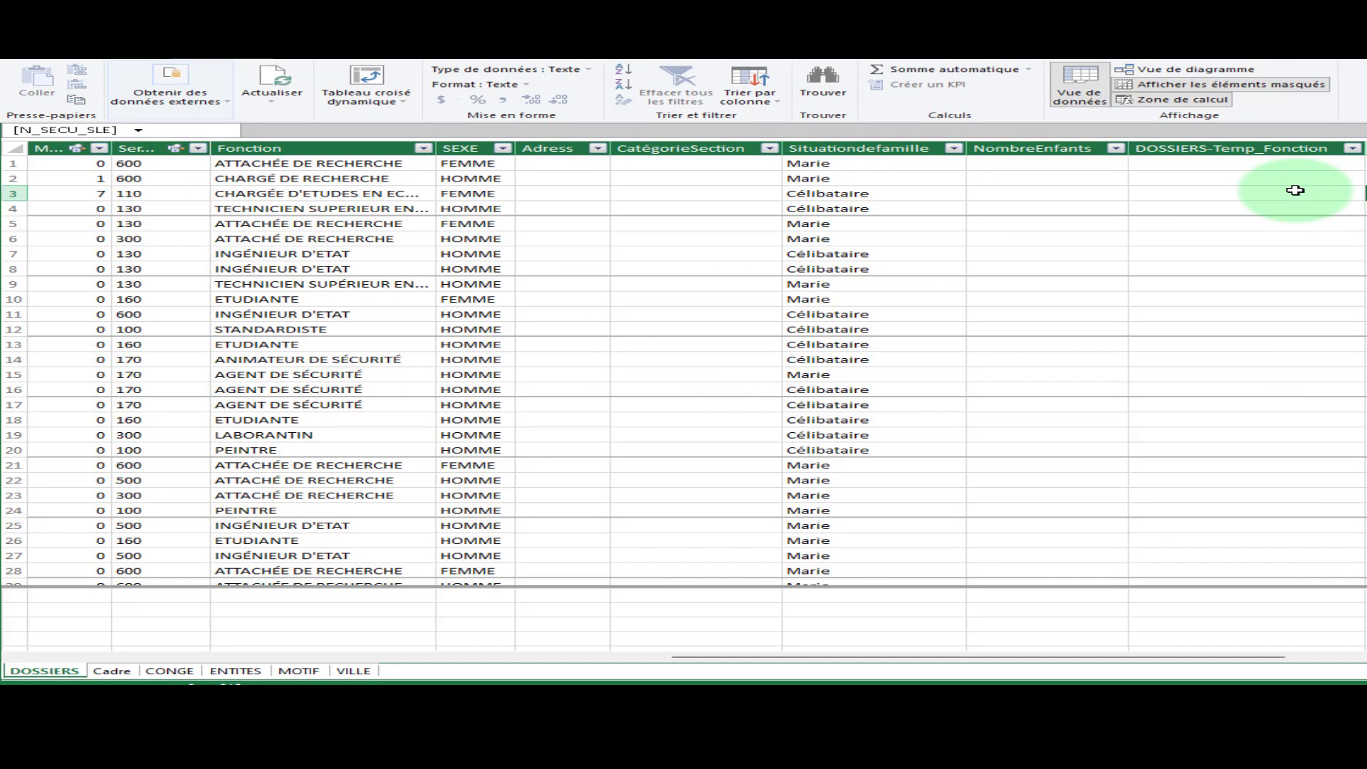
pyautogui.click(1293, 190)
pyautogui.click(1295, 190)
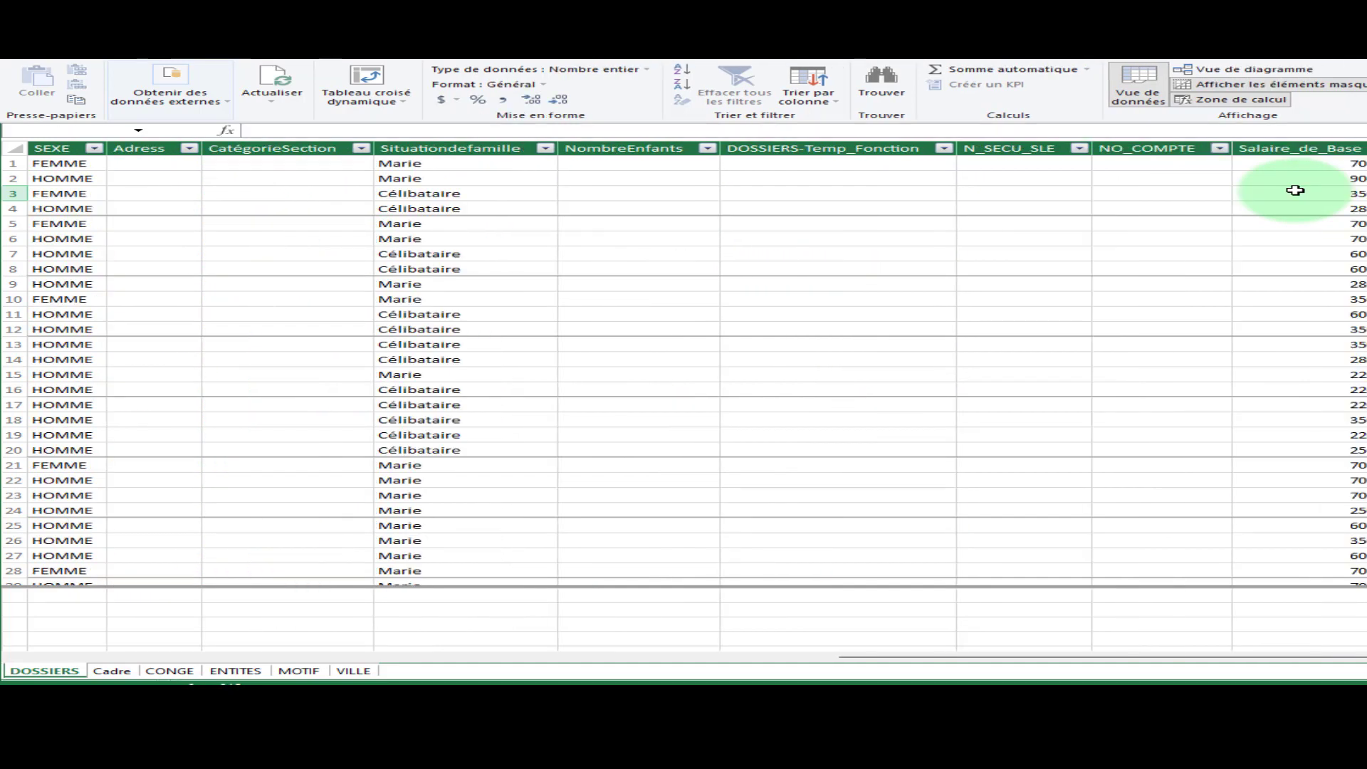
pyautogui.click(1298, 165)
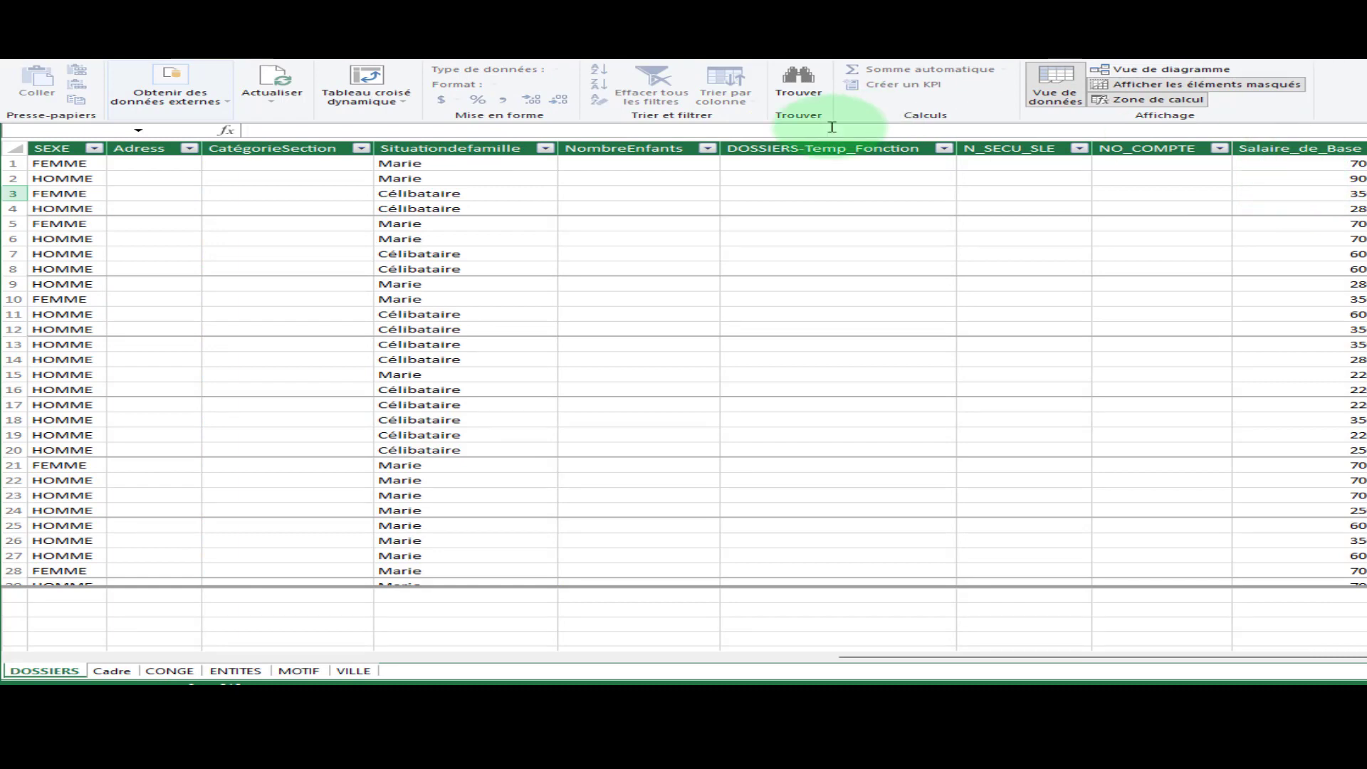
pyautogui.click(741, 147)
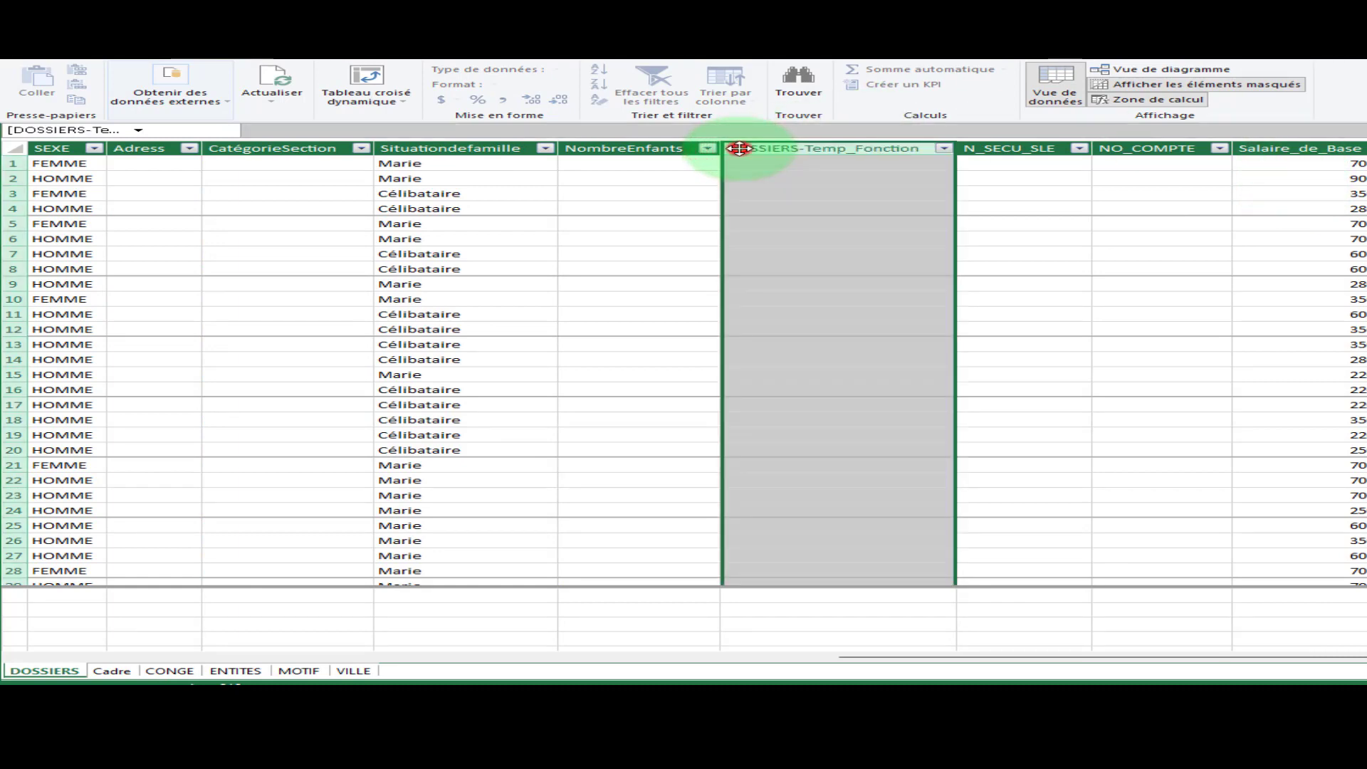
pyautogui.rightClick(740, 147)
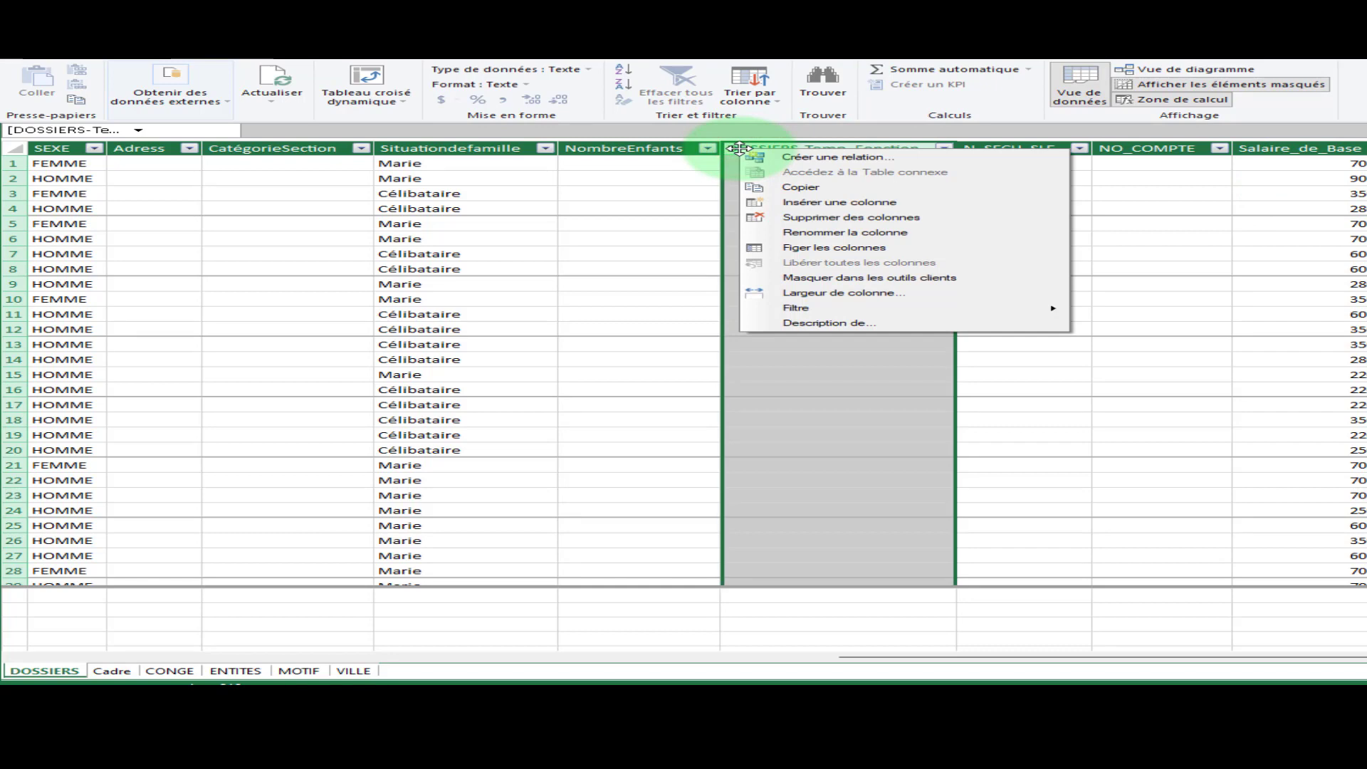
pyautogui.click(801, 201)
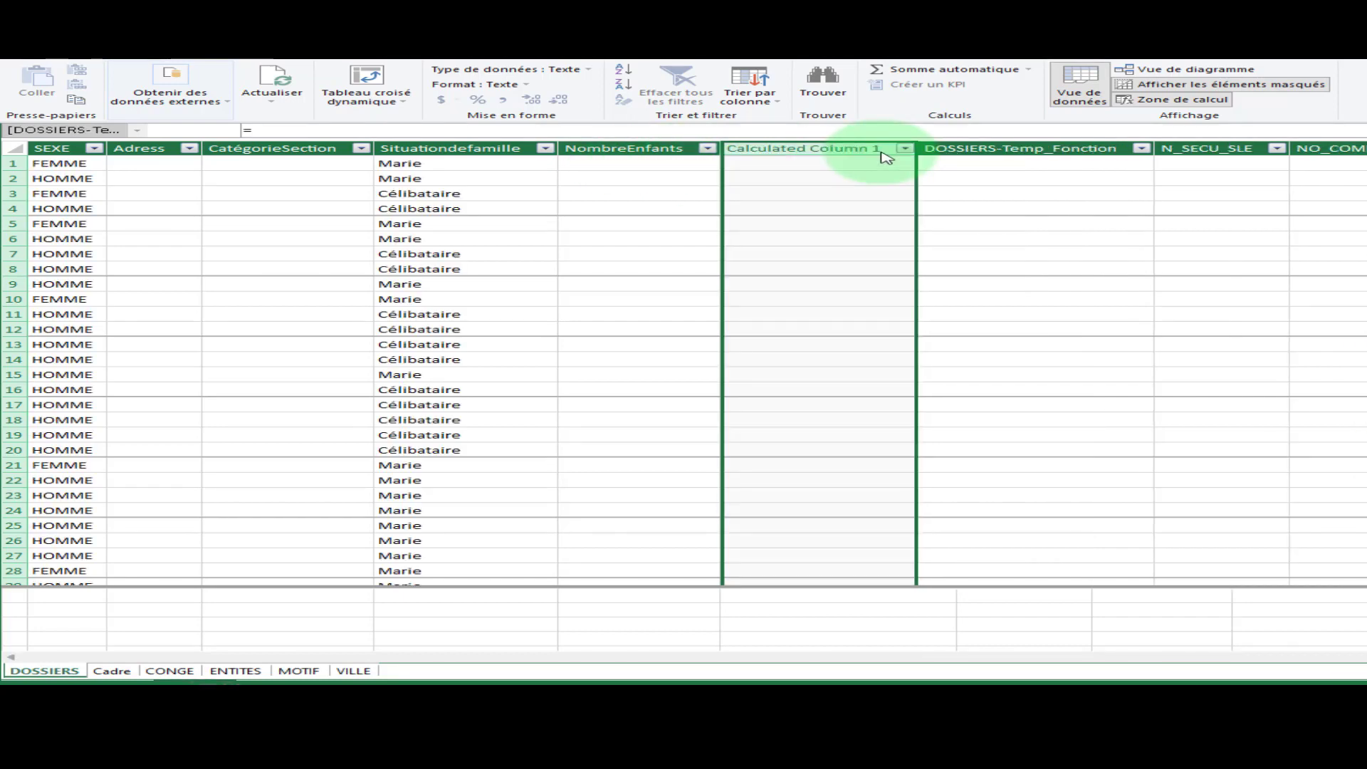
# Rename the new calculated column beside NombreEnfants as DateDeRecrutementannee
pyautogui.click(754, 162)
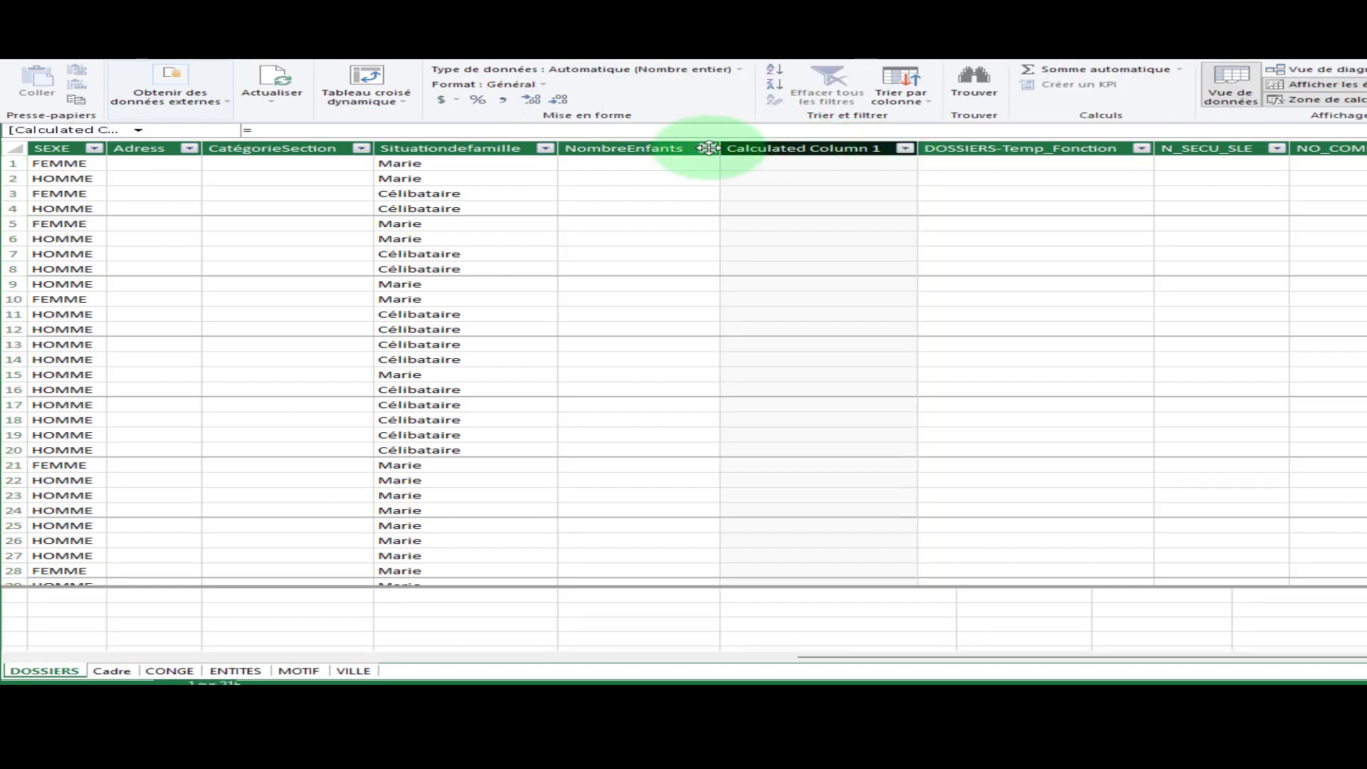
pyautogui.click(319, 128)
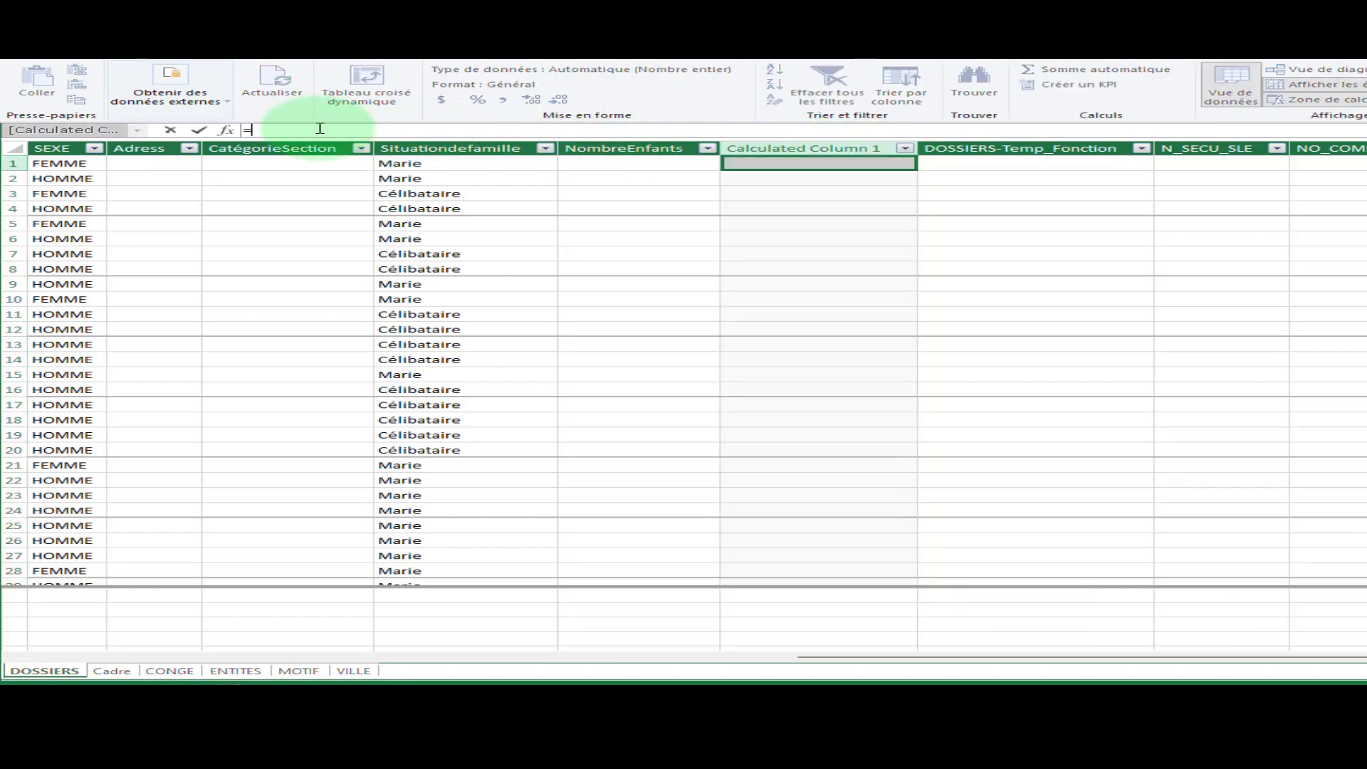
pyautogui.click(776, 145)
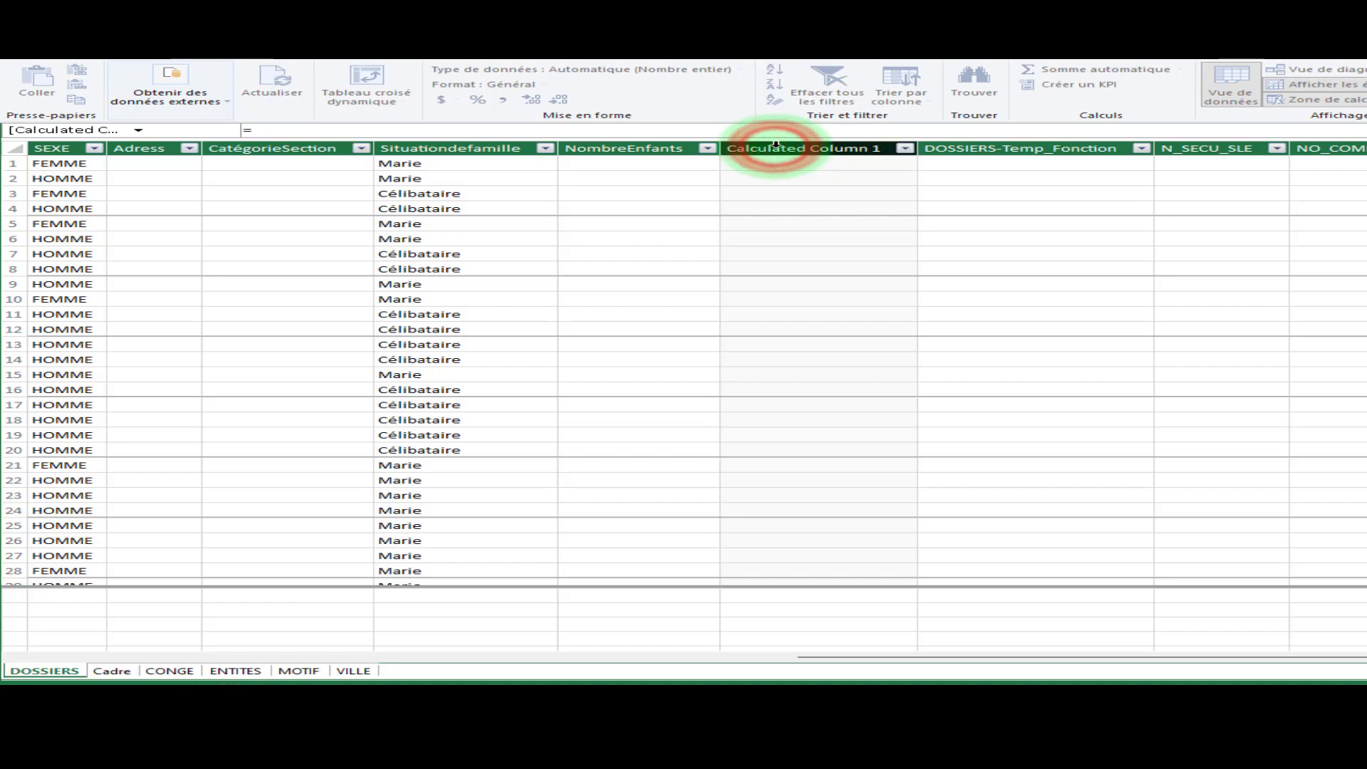
pyautogui.doubleClick(777, 145)
pyautogui.write('D')
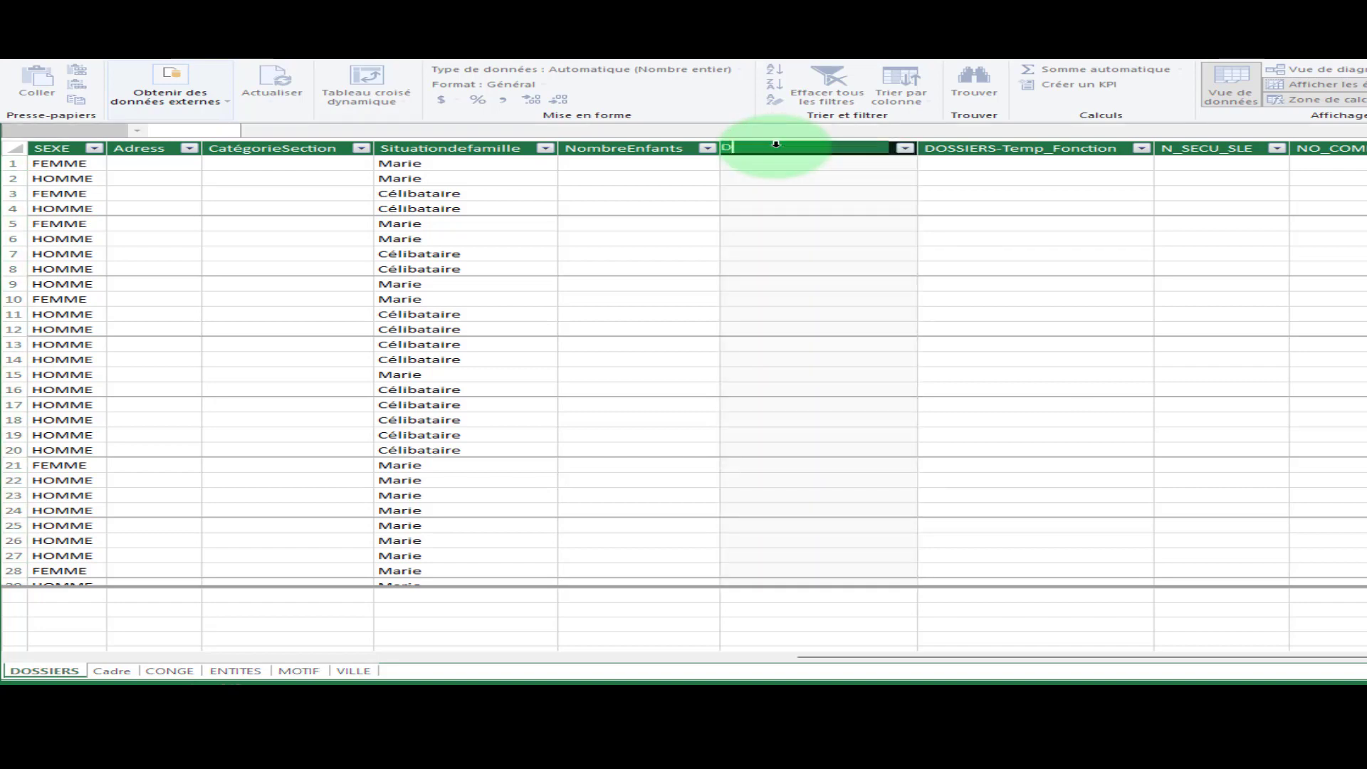
pyautogui.write('ateDeRecrutement')
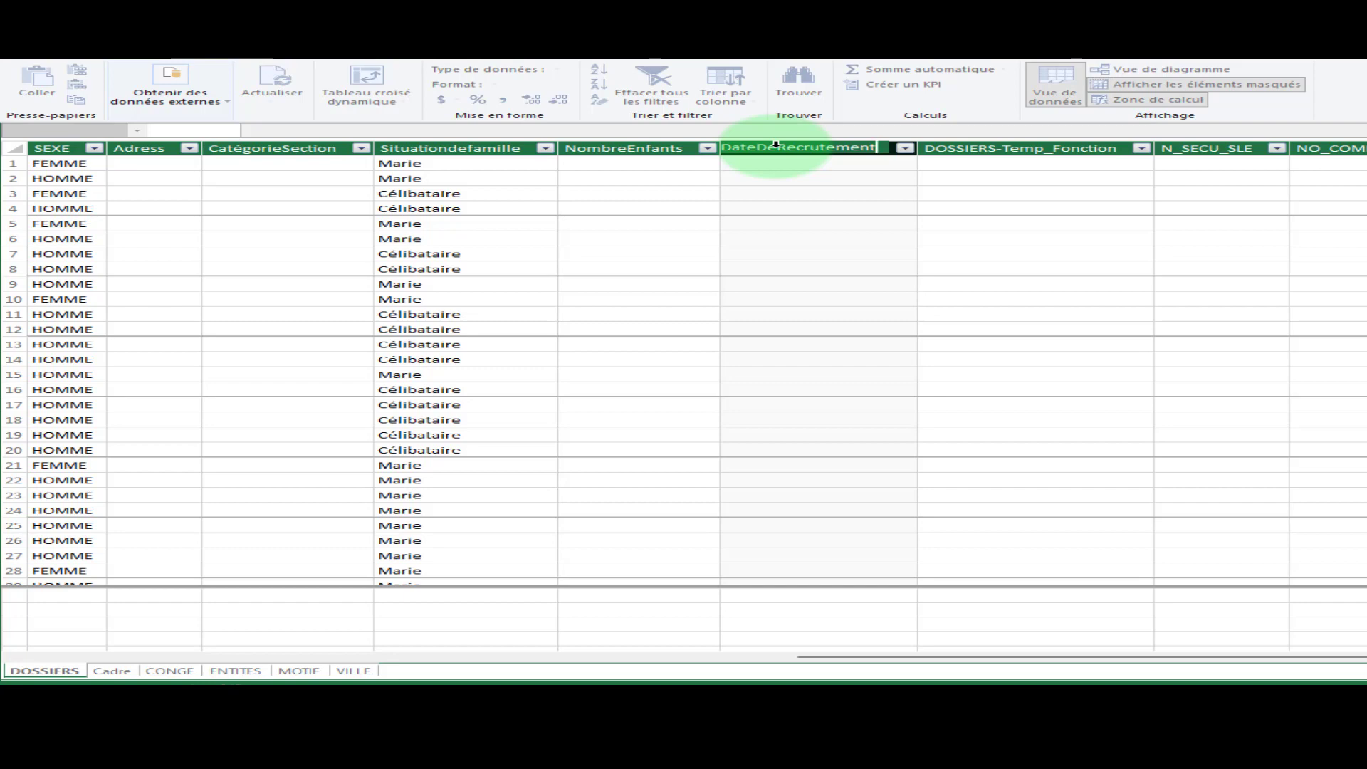
pyautogui.write('annee')
pyautogui.click(278, 133)
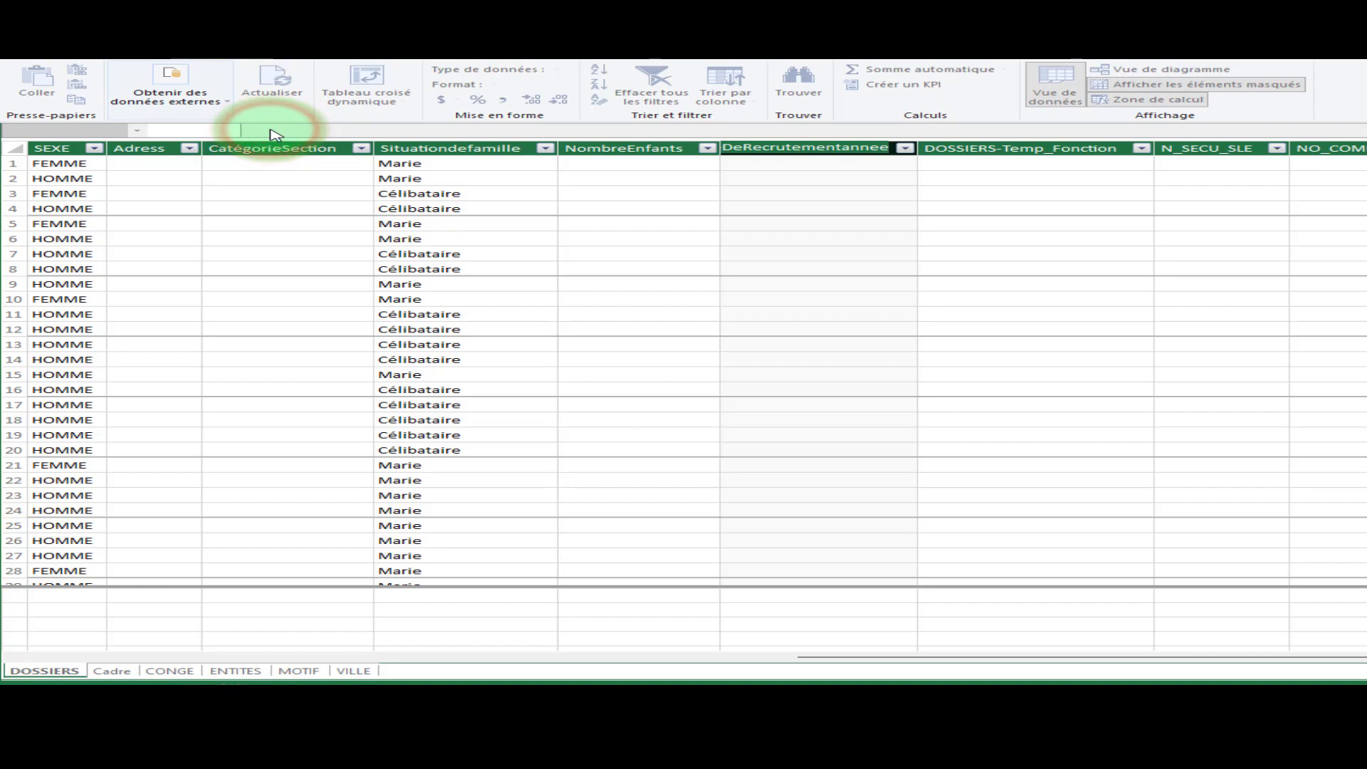
pyautogui.click(838, 166)
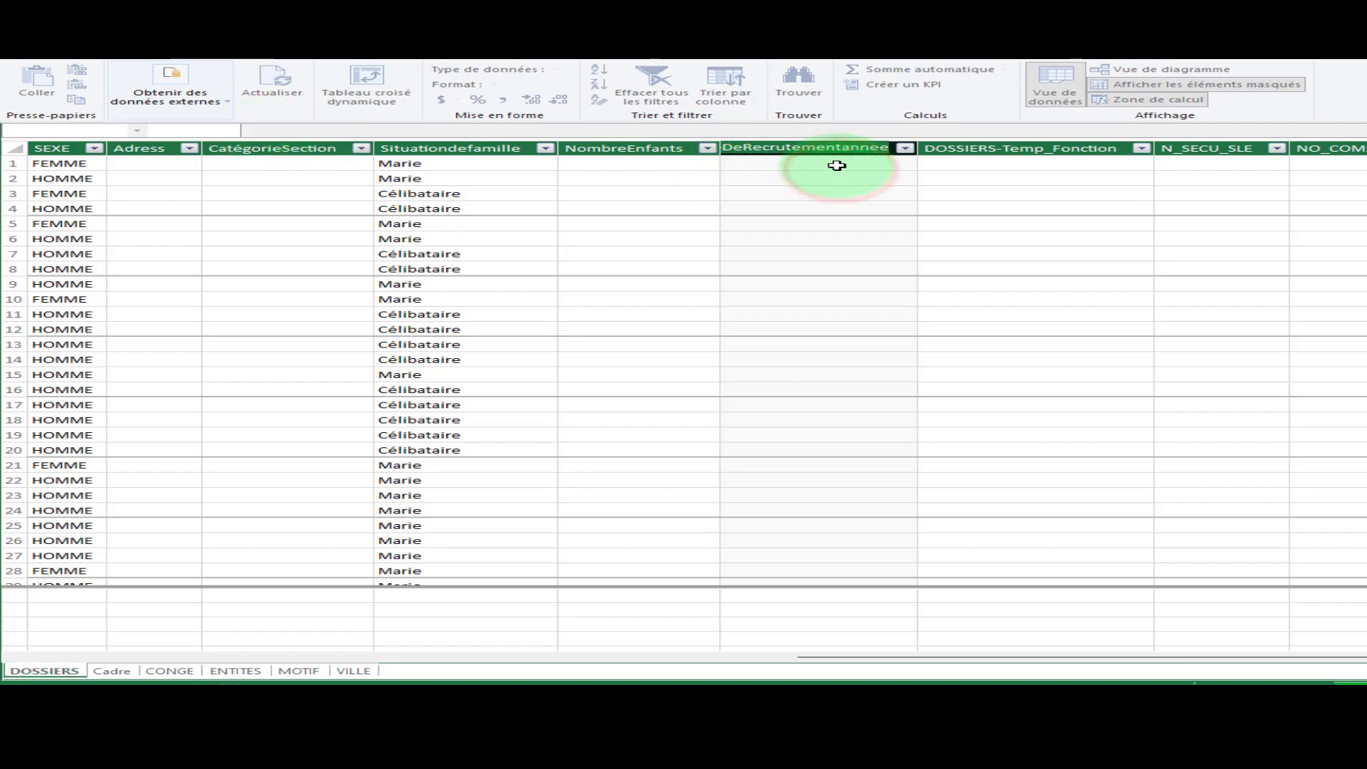
pyautogui.click(296, 129)
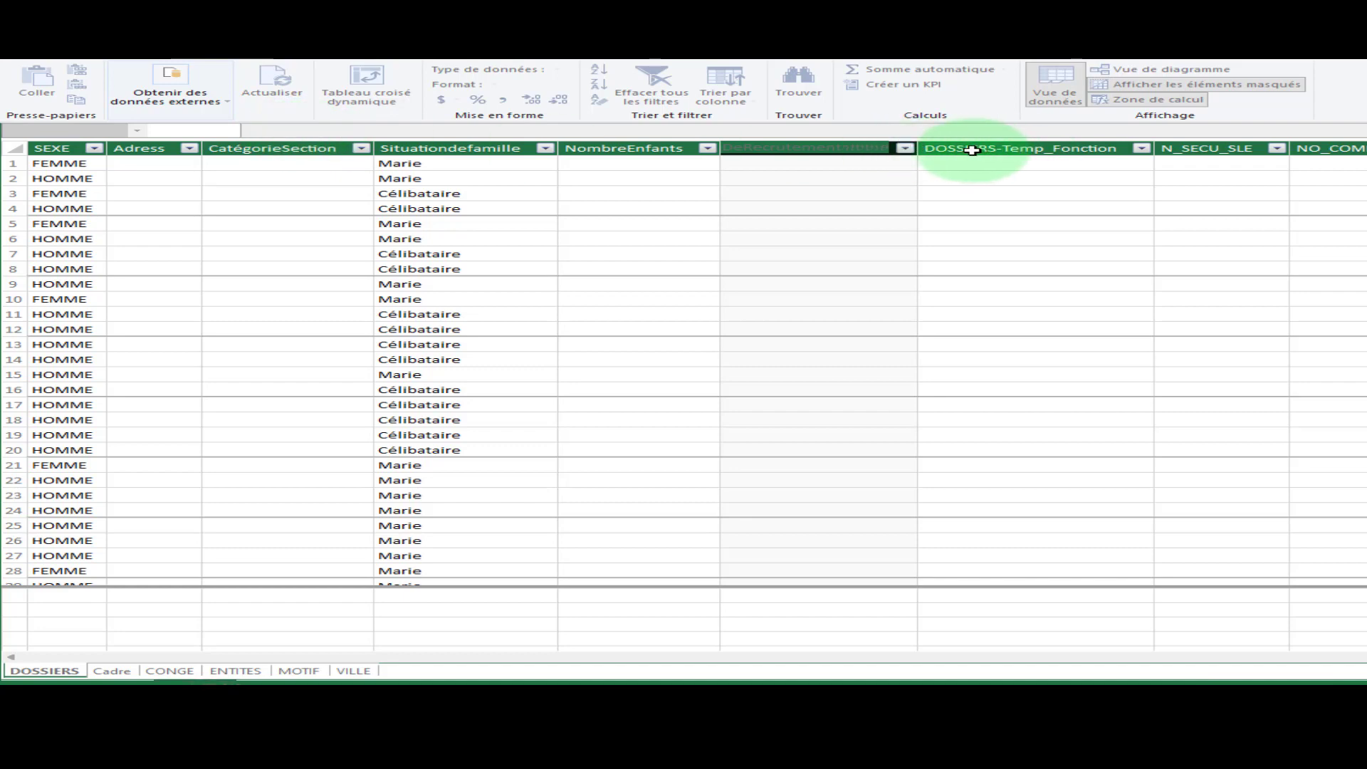
pyautogui.doubleClick(792, 148)
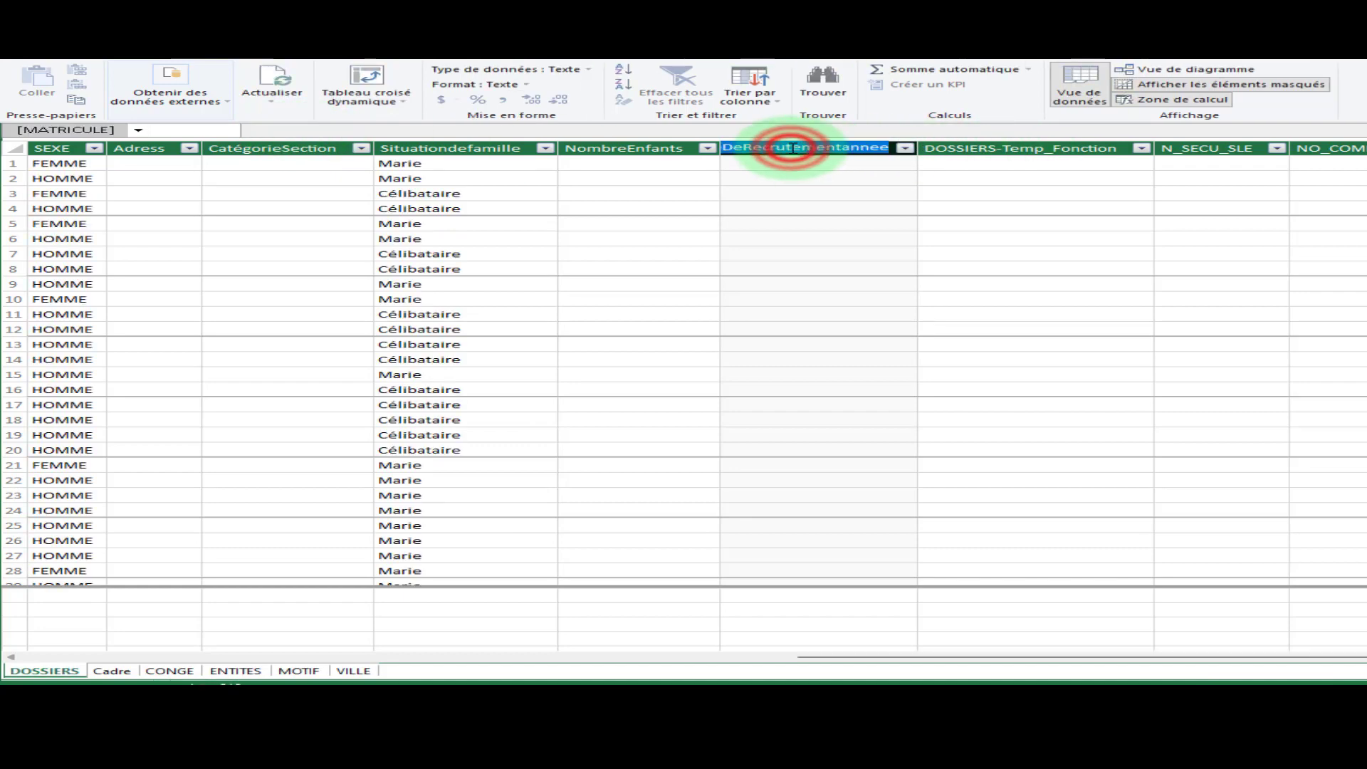
pyautogui.press('Return')
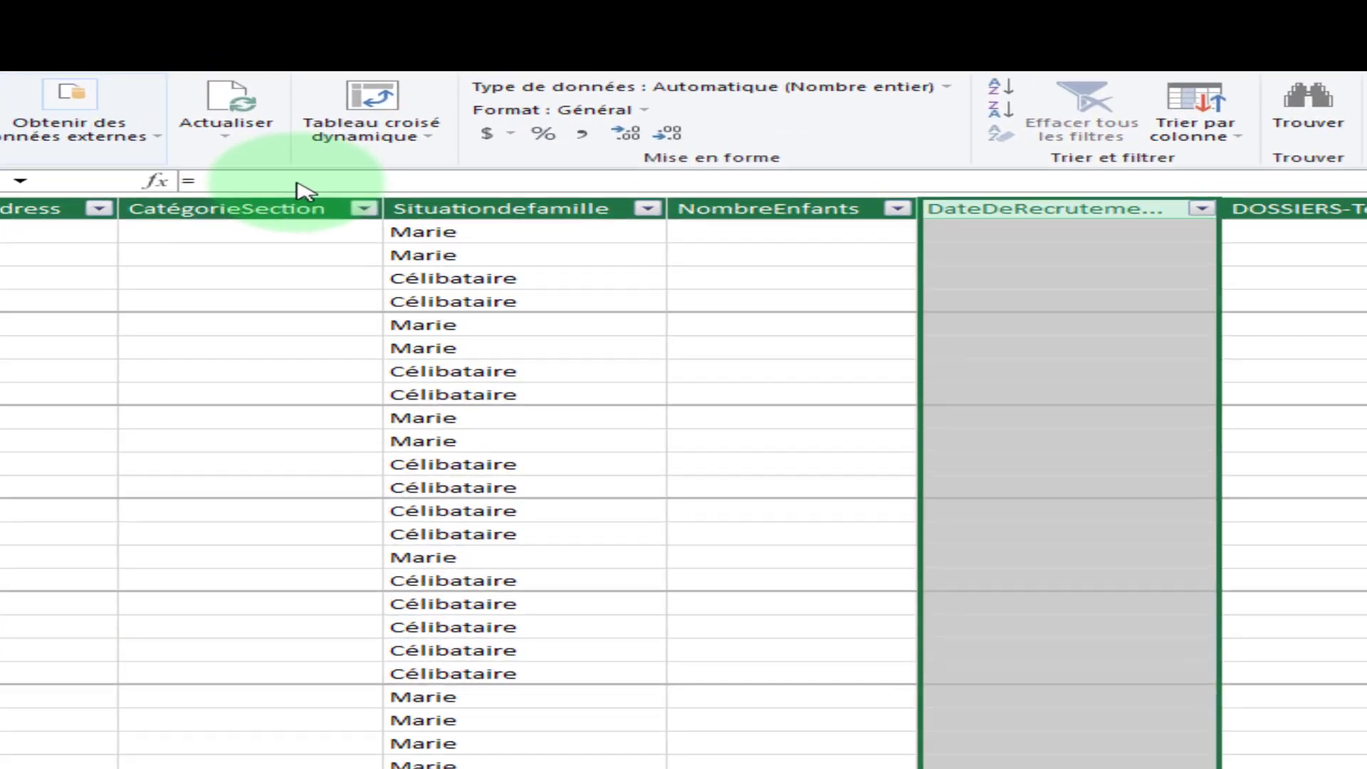
# Start the DateDeRecrutementannee column formula with the FORMAT function, using [DateDeRecrutement] as its value argument
pyautogui.click(319, 130)
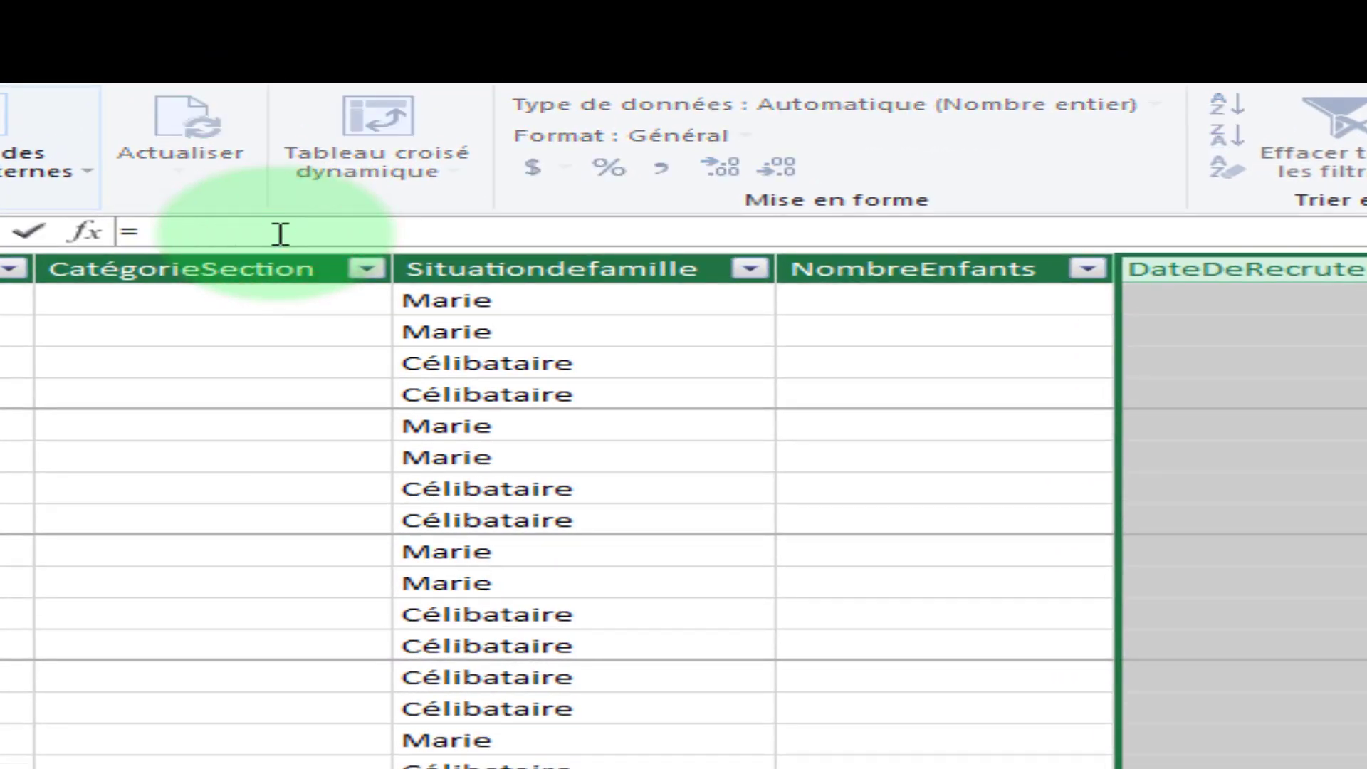
pyautogui.write('=for')
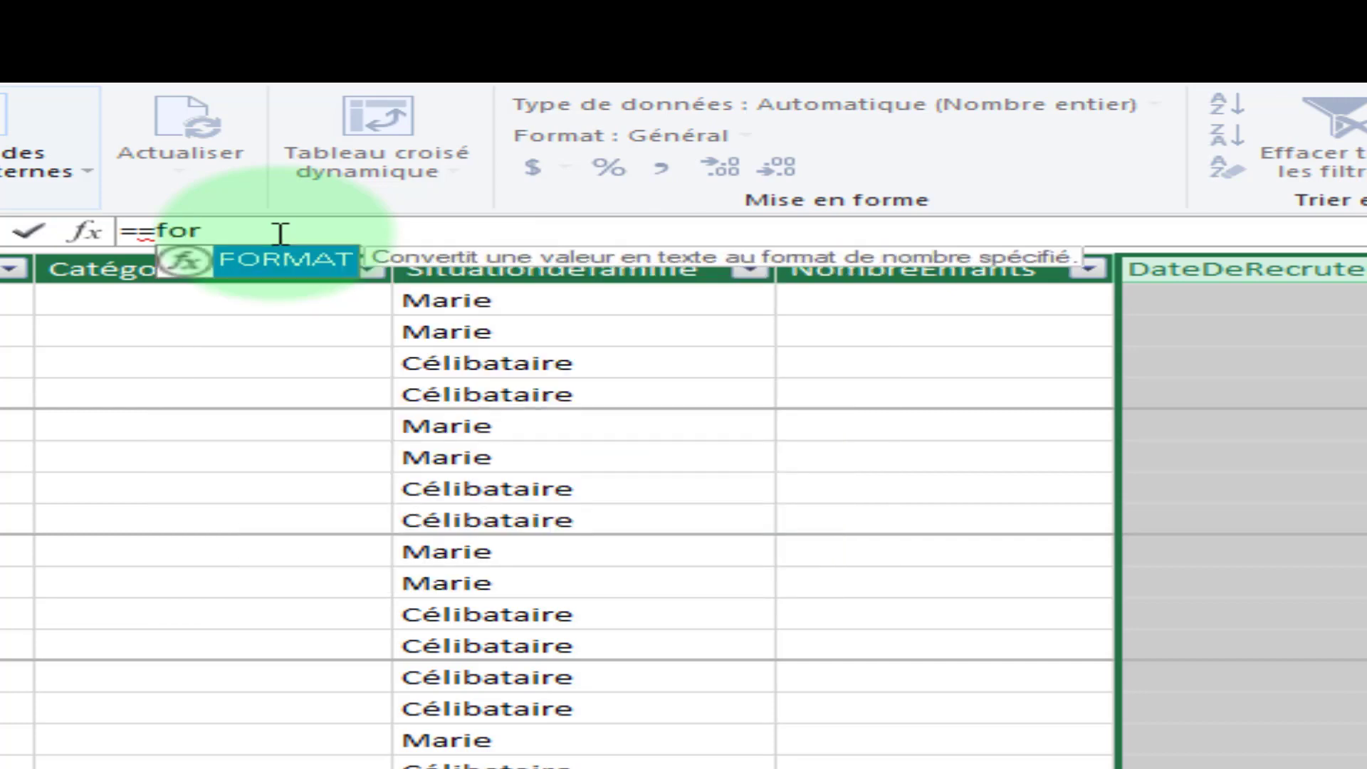
pyautogui.write('mzt')
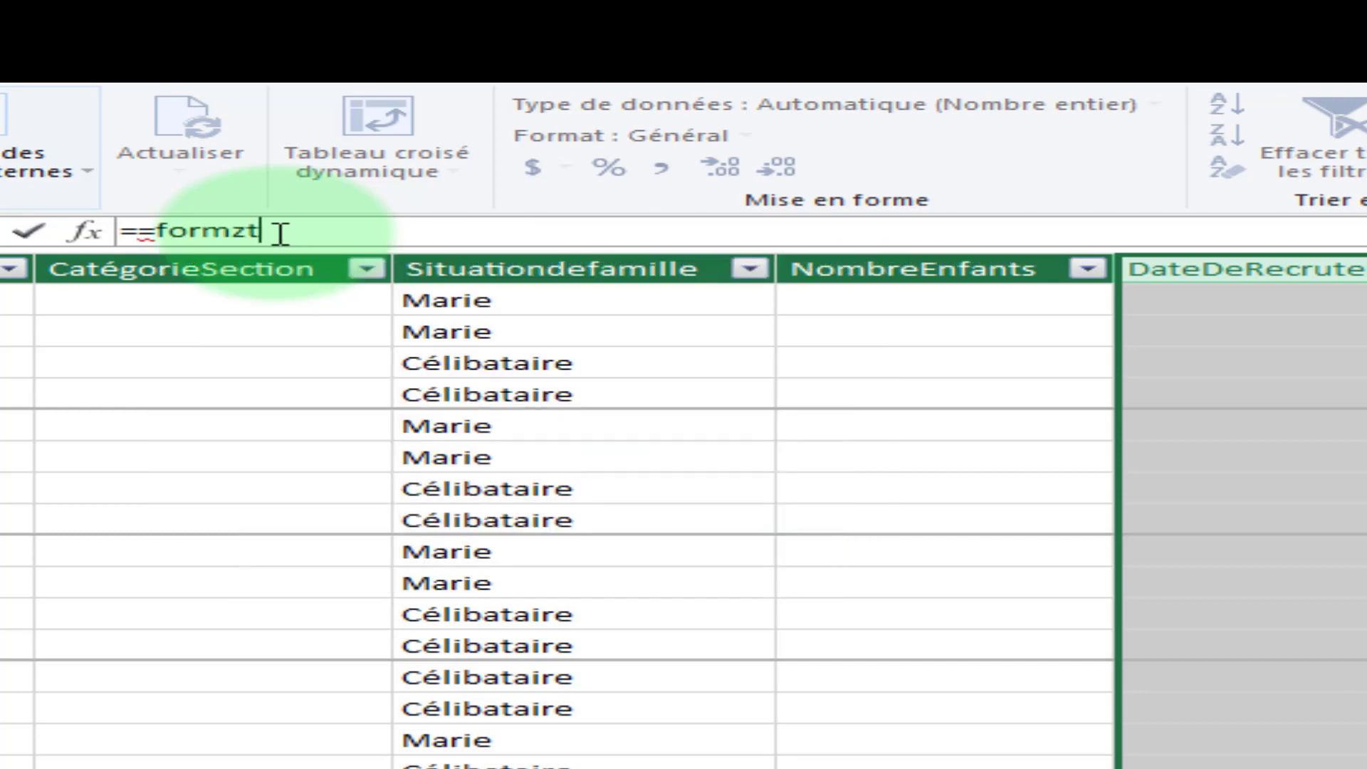
pyautogui.press('BackSpace')
pyautogui.press('BackSpace')
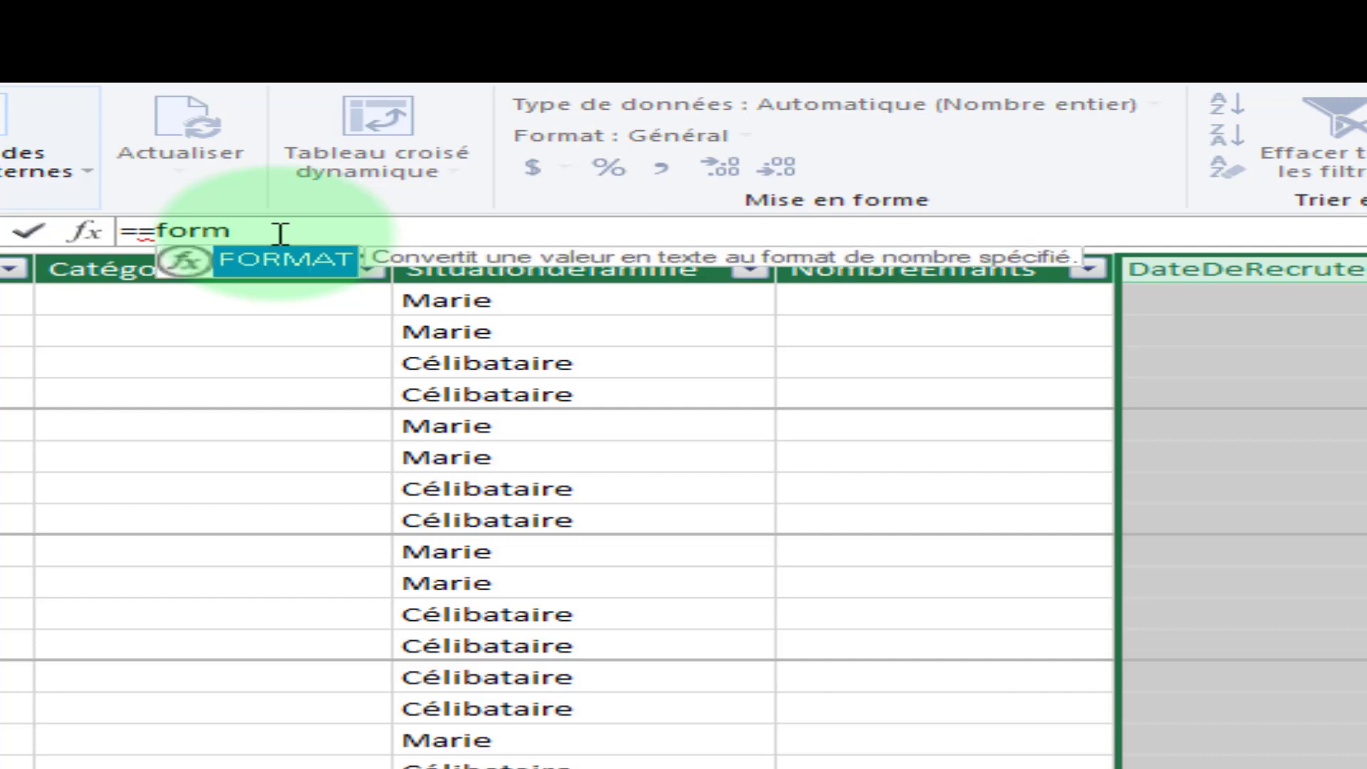
pyautogui.click(271, 263)
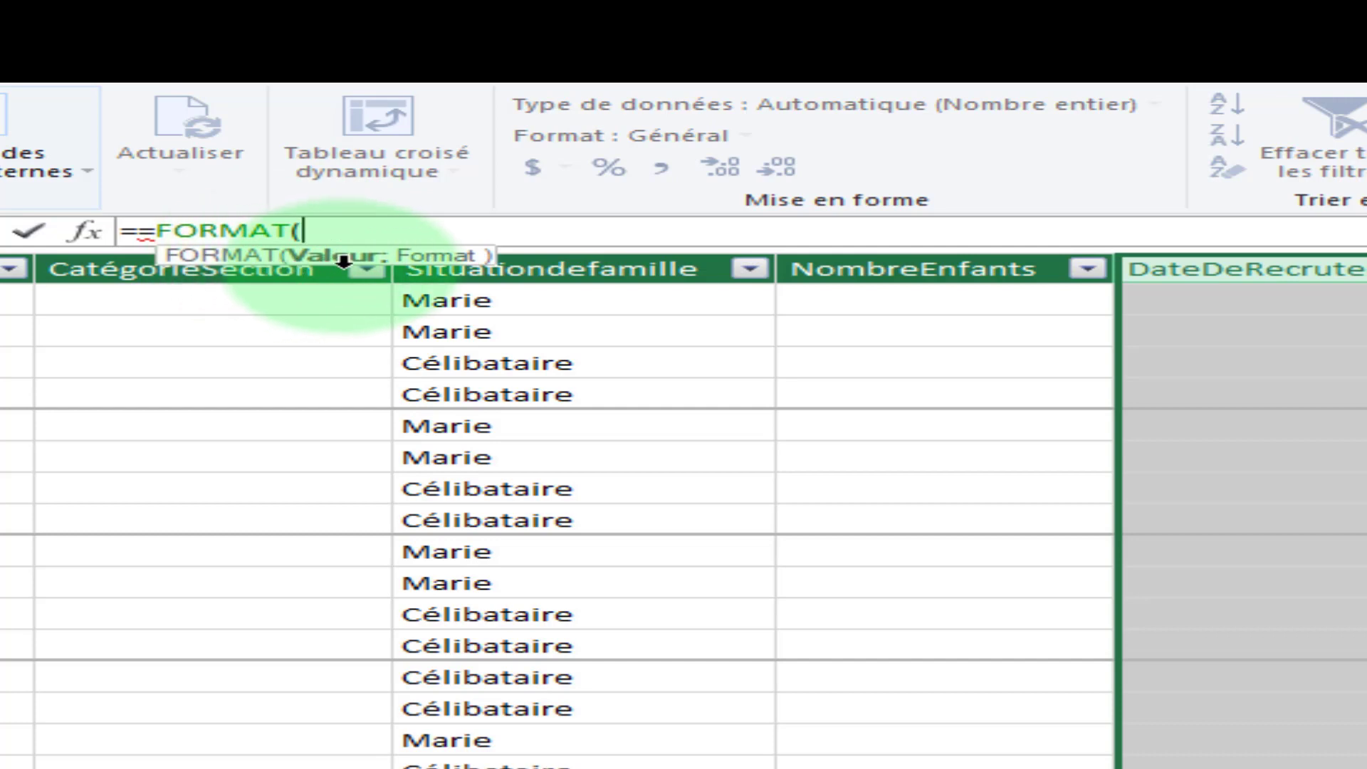
pyautogui.click(351, 232)
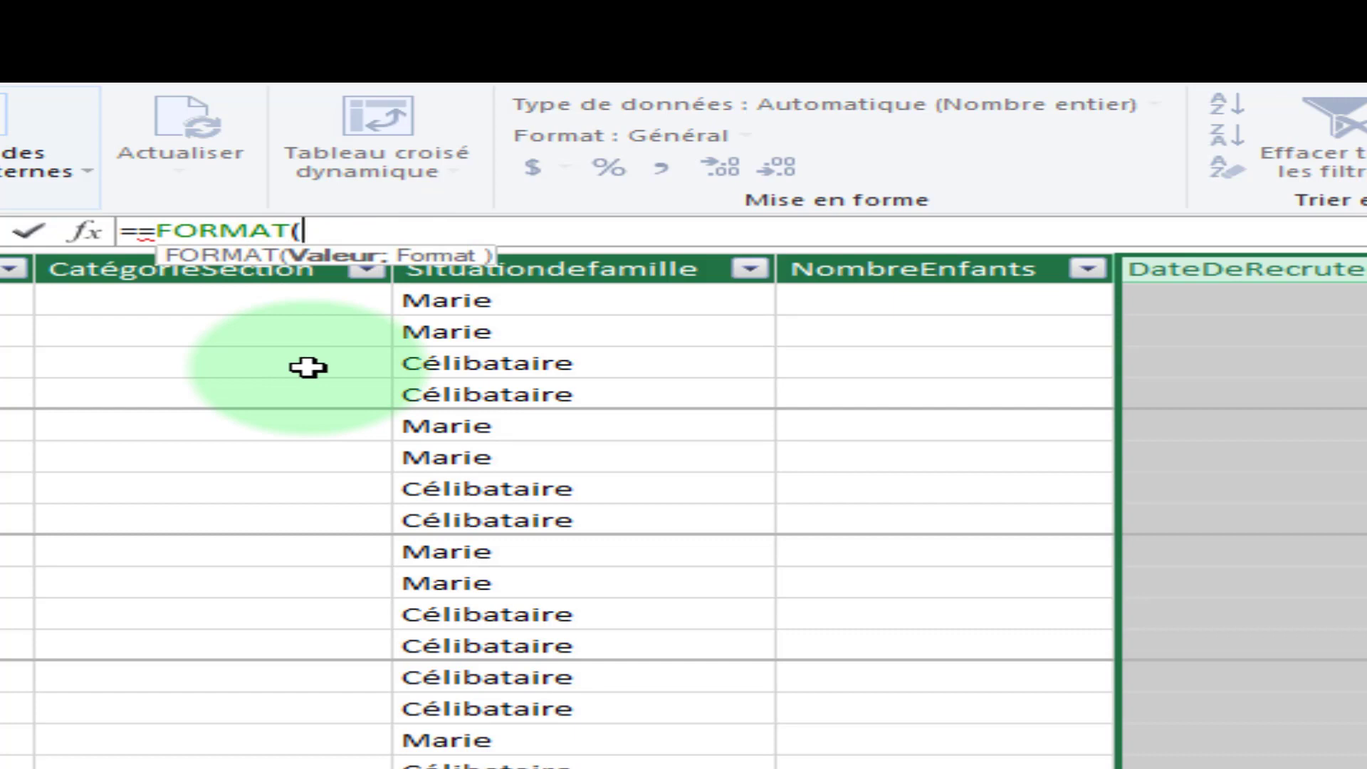
pyautogui.write('[')
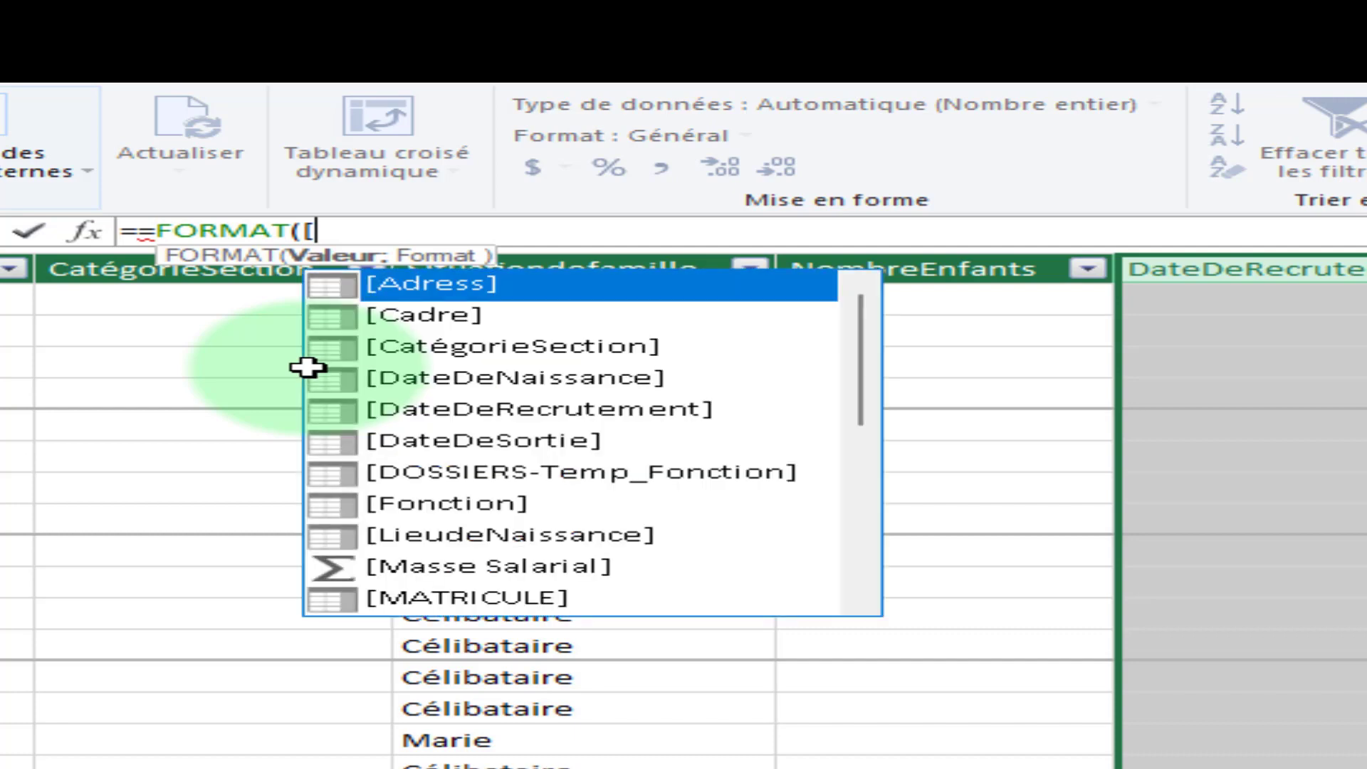
pyautogui.doubleClick(554, 411)
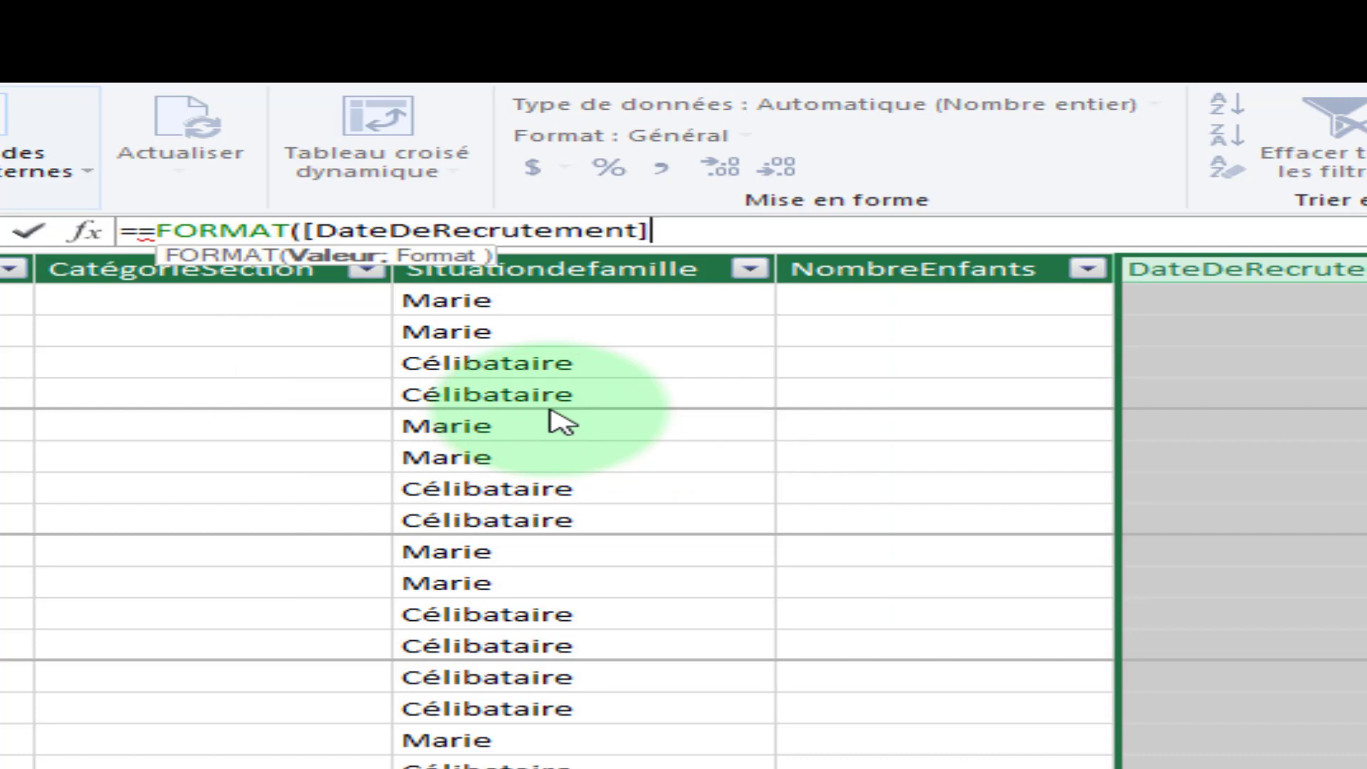
# Complete the formula with the "yyyy" format and remove the duplicate equals sign, giving =FORMAT([DateDeRecrutement];"yyyy")
pyautogui.write(']')
pyautogui.press('BackSpace')
pyautogui.write(';')
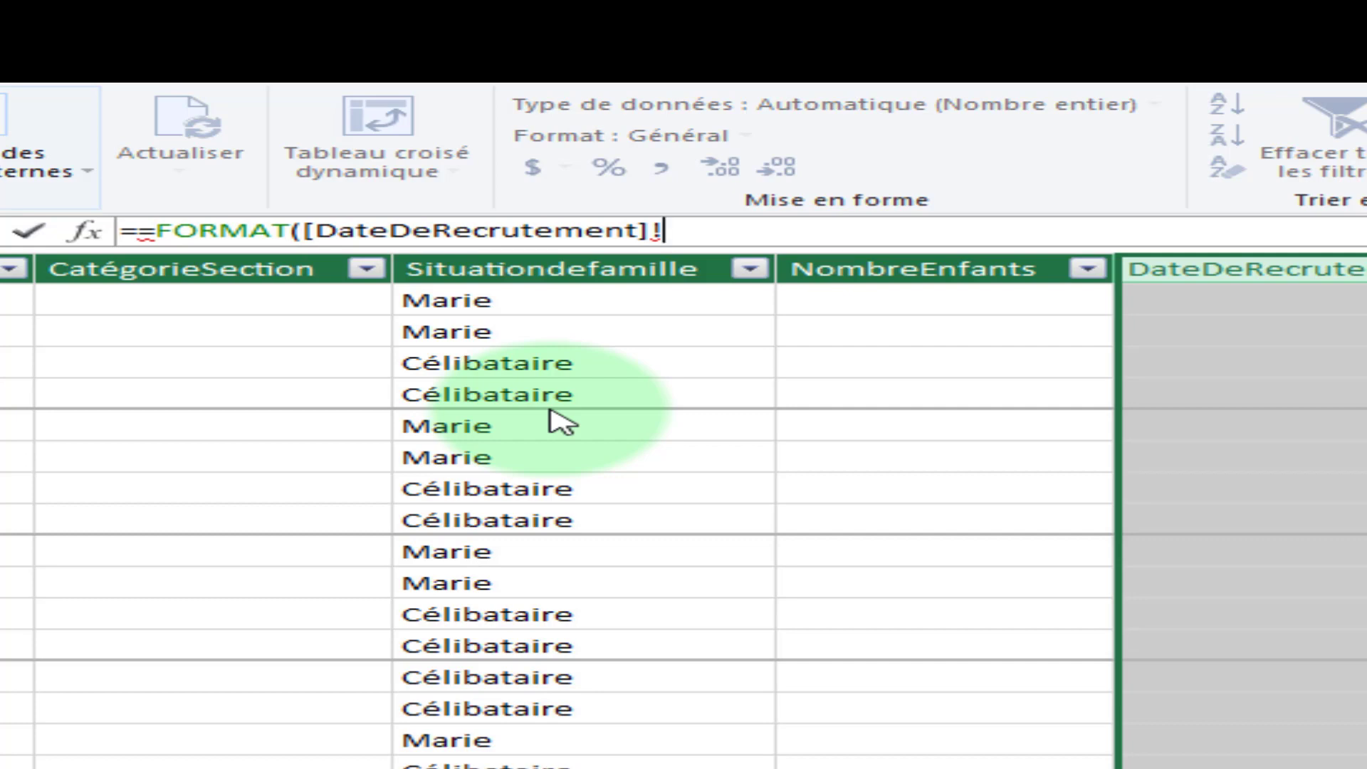
pyautogui.press('BackSpace')
pyautogui.write(';')
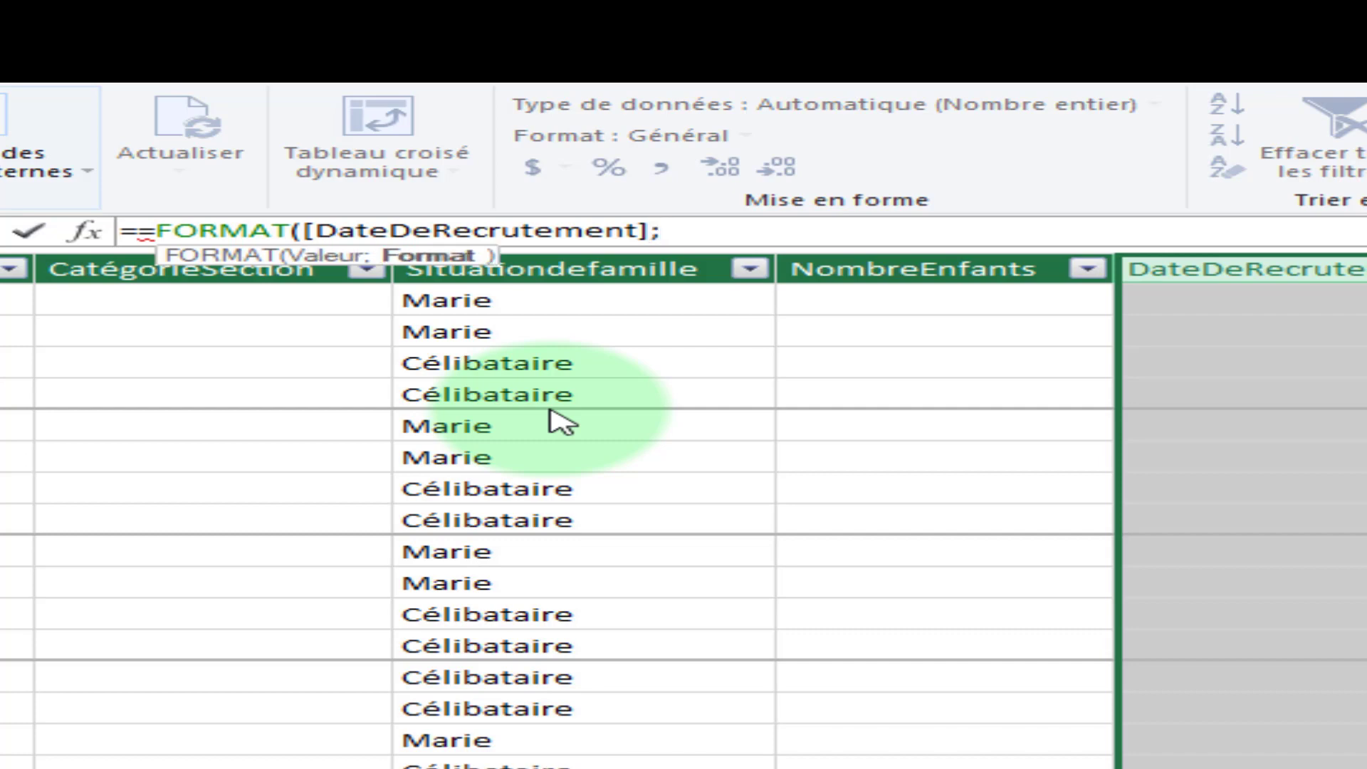
pyautogui.write('"yyyy')
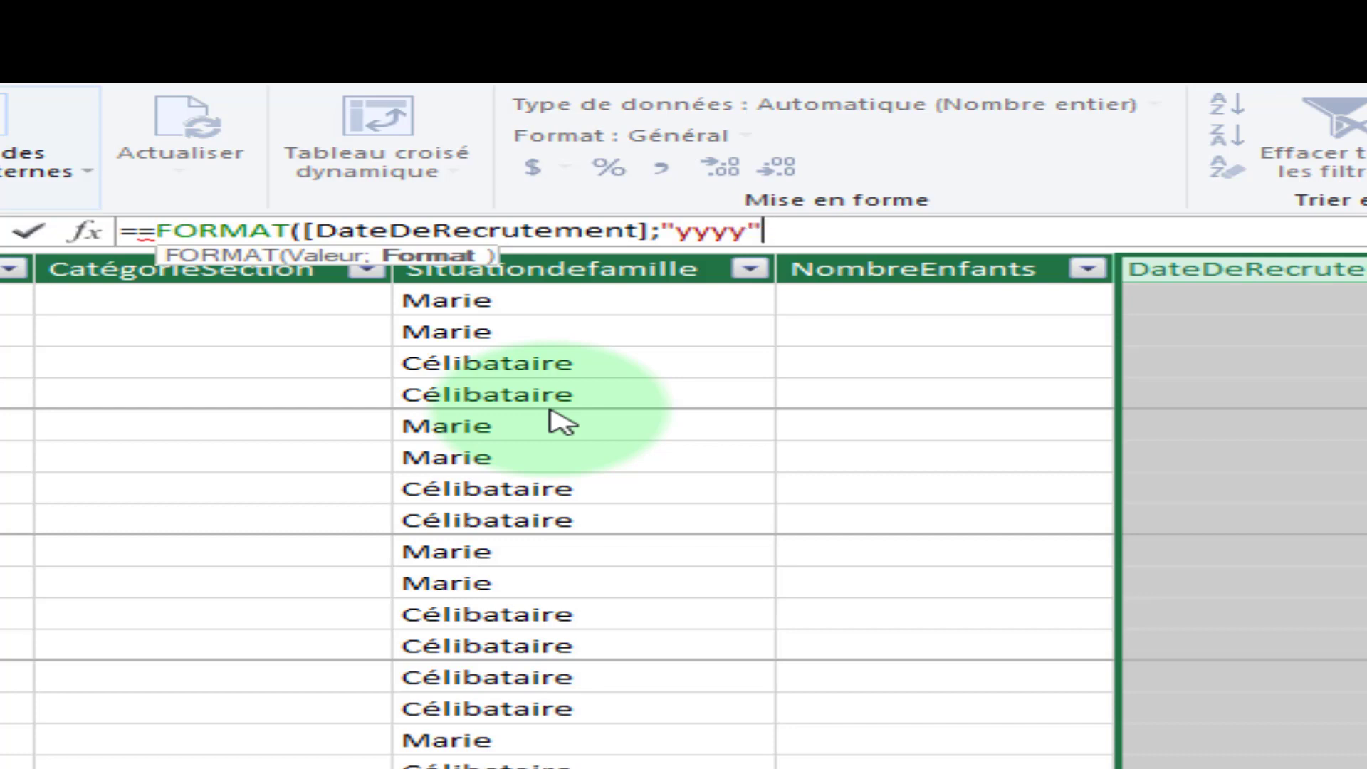
pyautogui.write(' )')
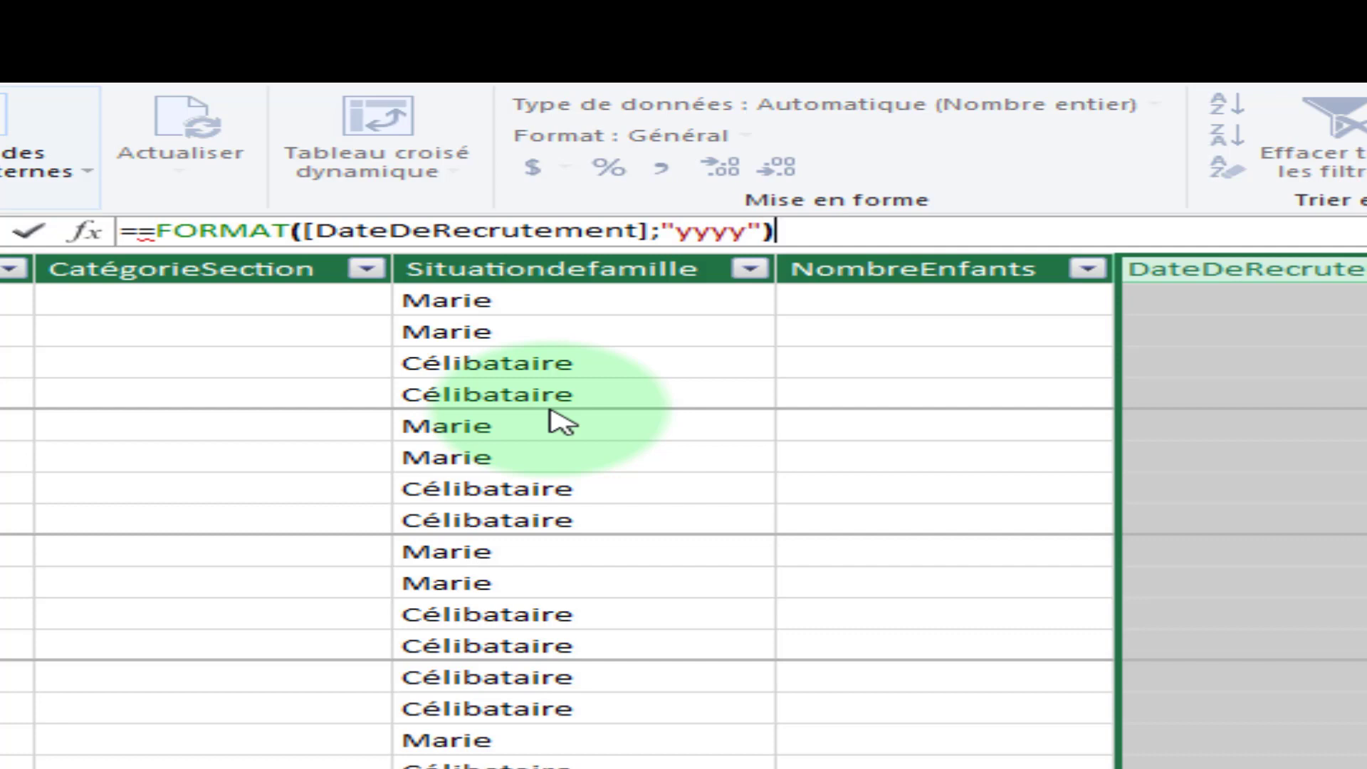
pyautogui.press('Return')
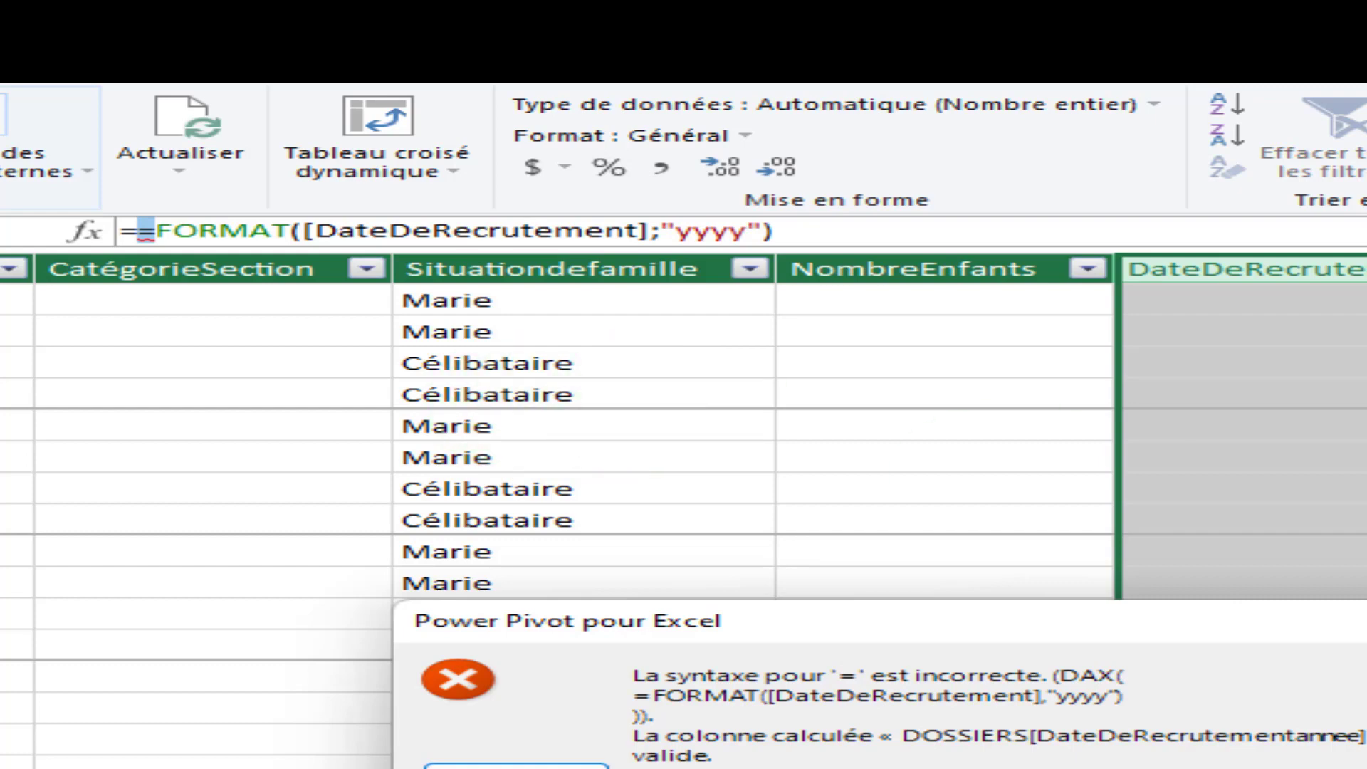
pyautogui.press('Return')
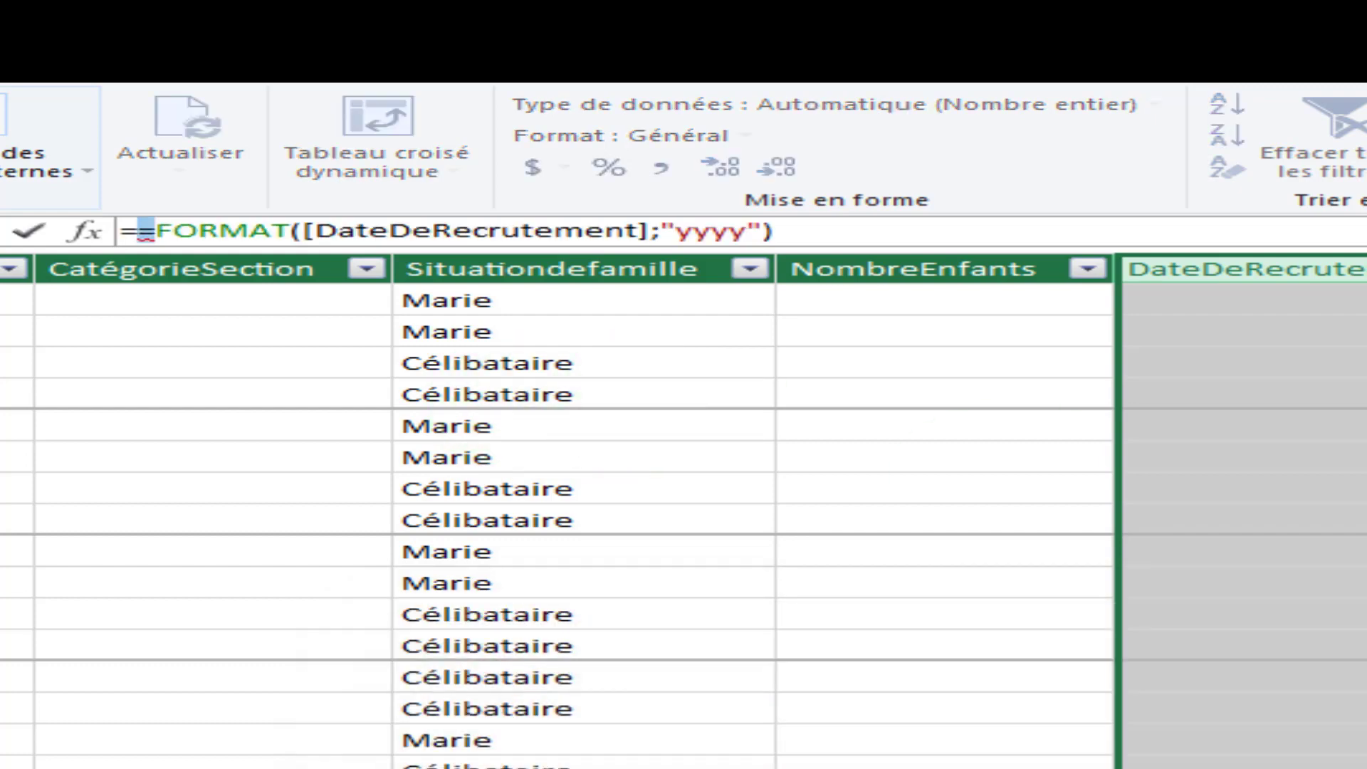
pyautogui.press('BackSpace')
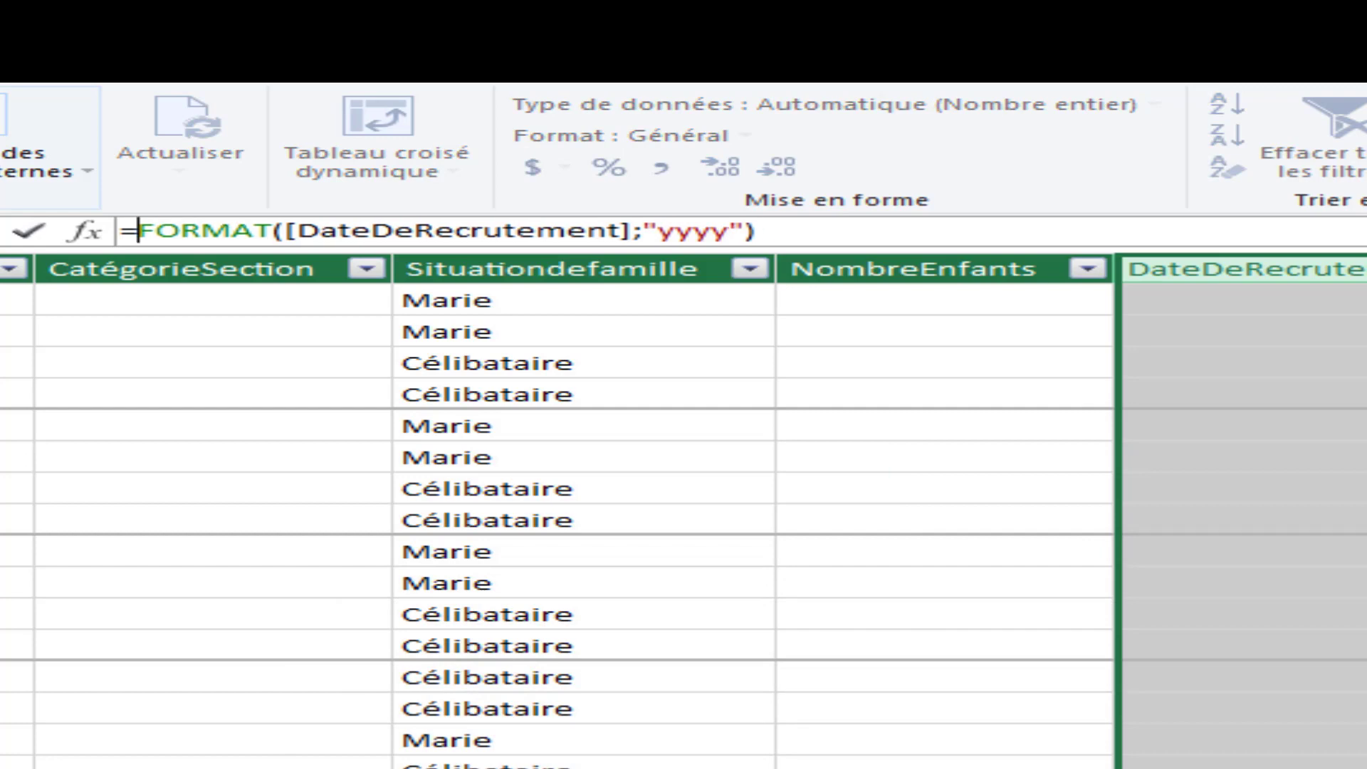
pyautogui.press('Return')
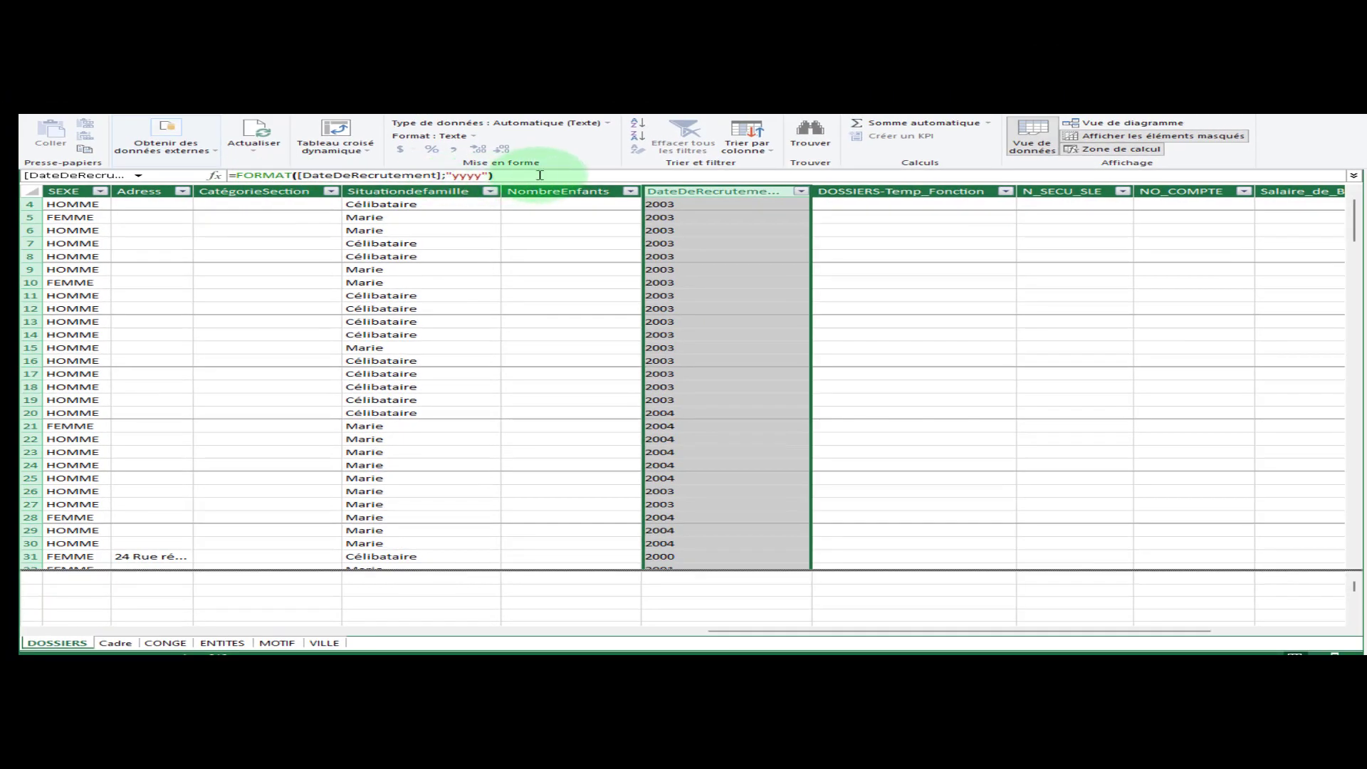
pyautogui.moveTo(768, 631); pyautogui.dragTo(82, 618)
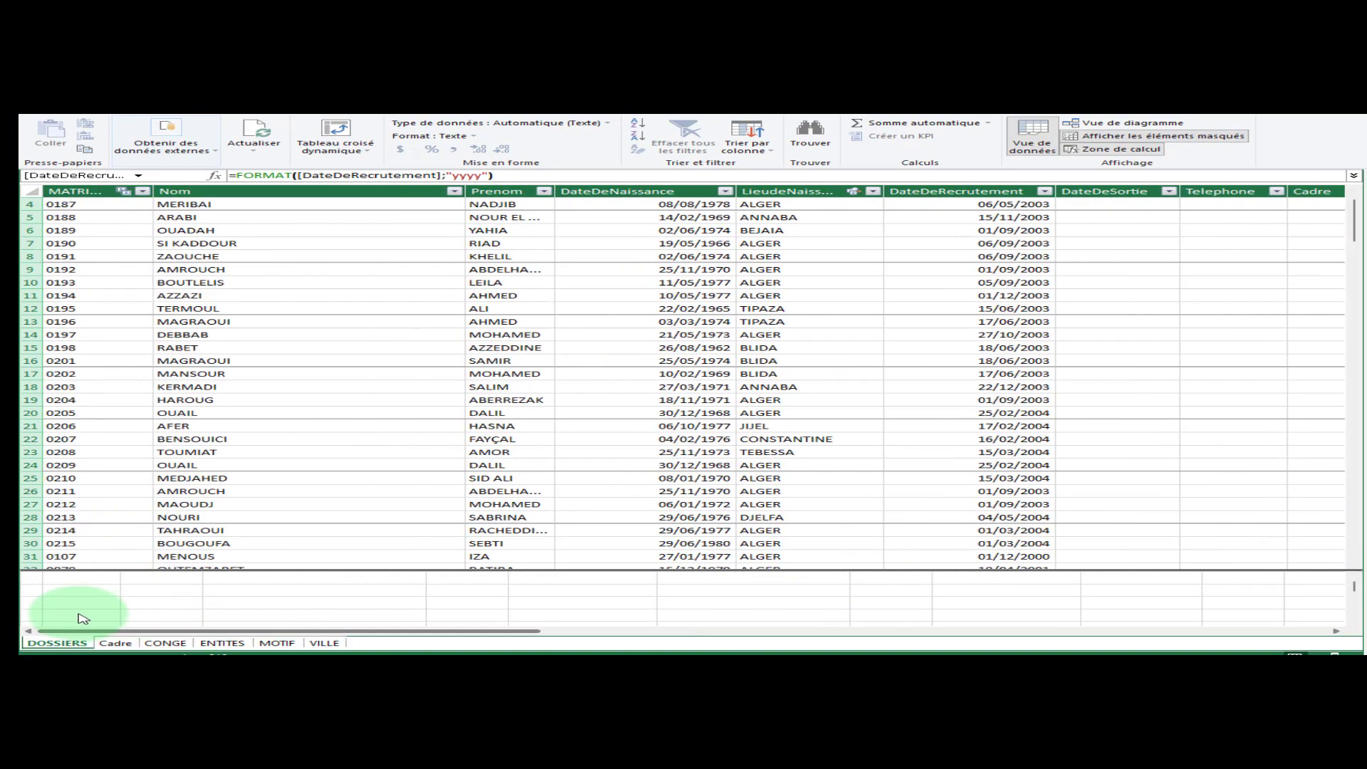
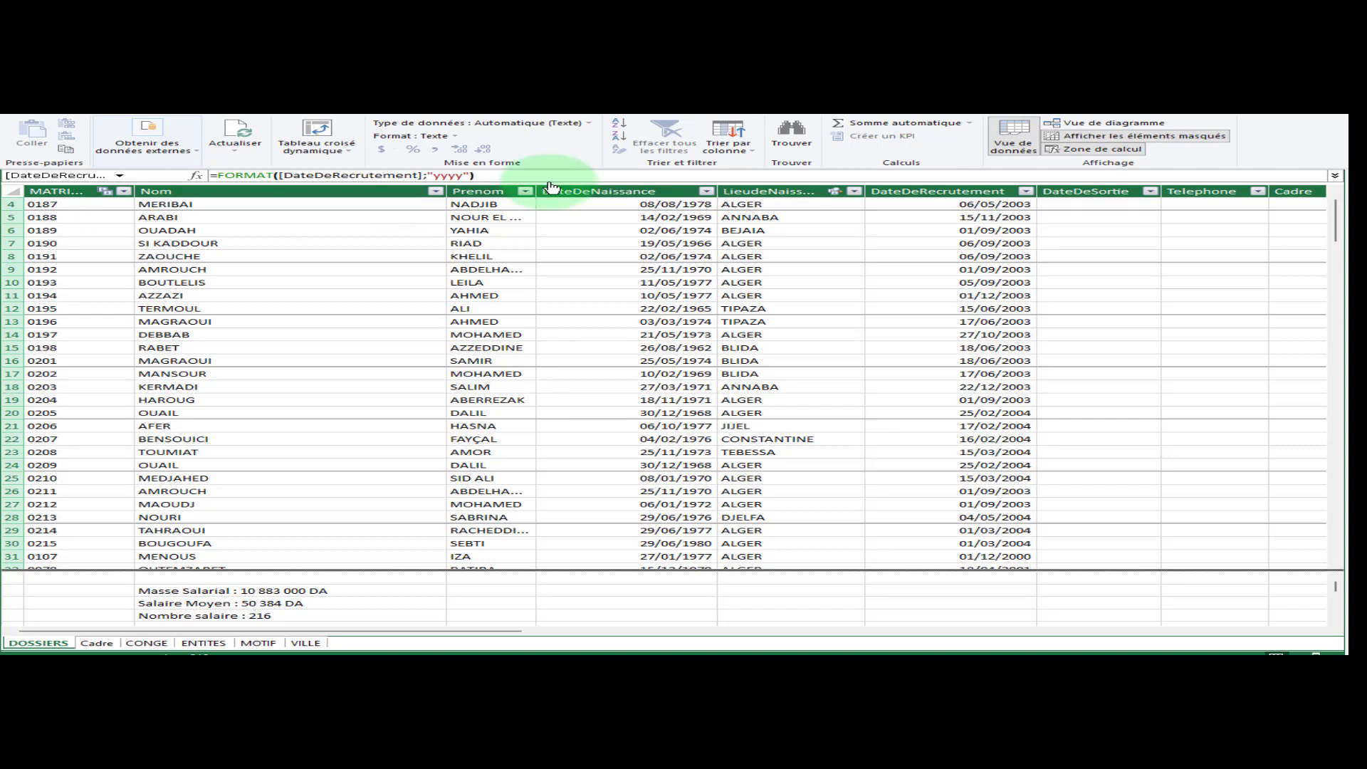
pyautogui.click(483, 231)
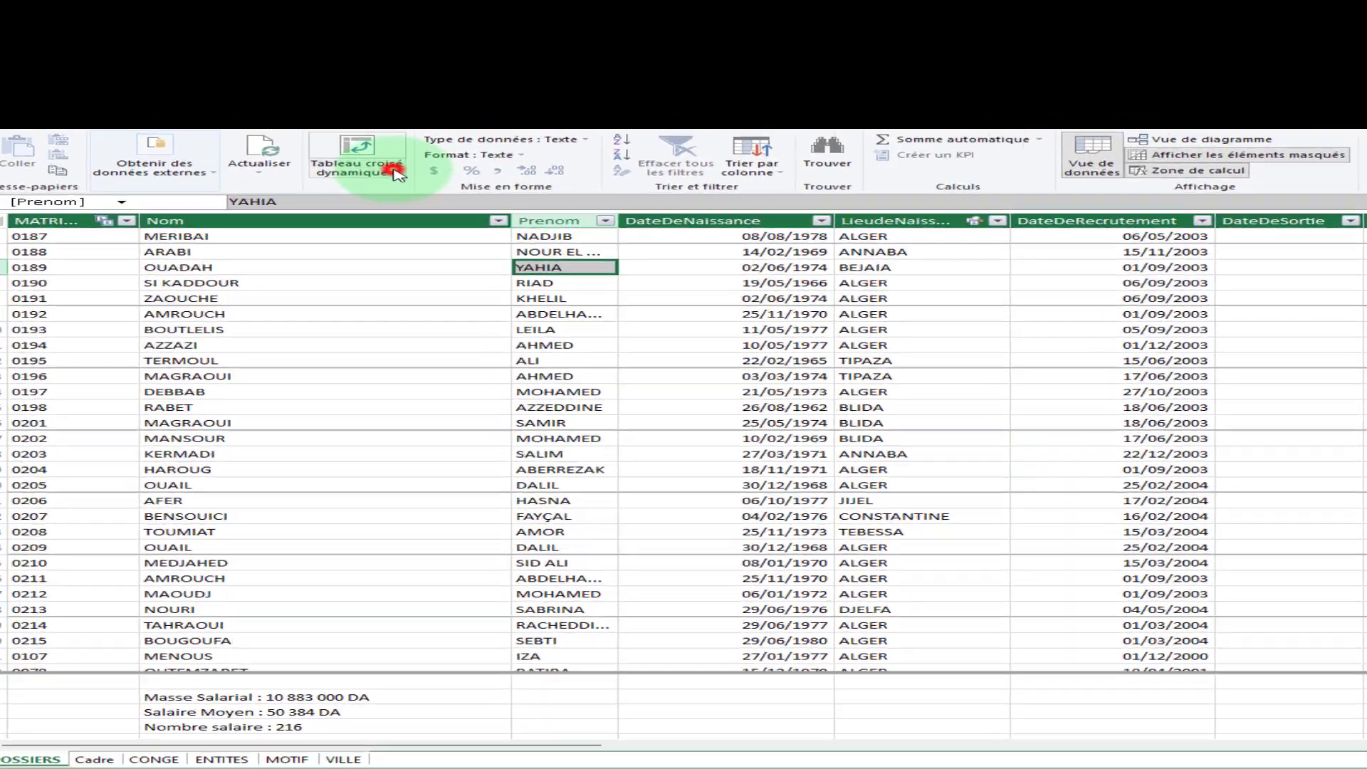
pyautogui.click(317, 149)
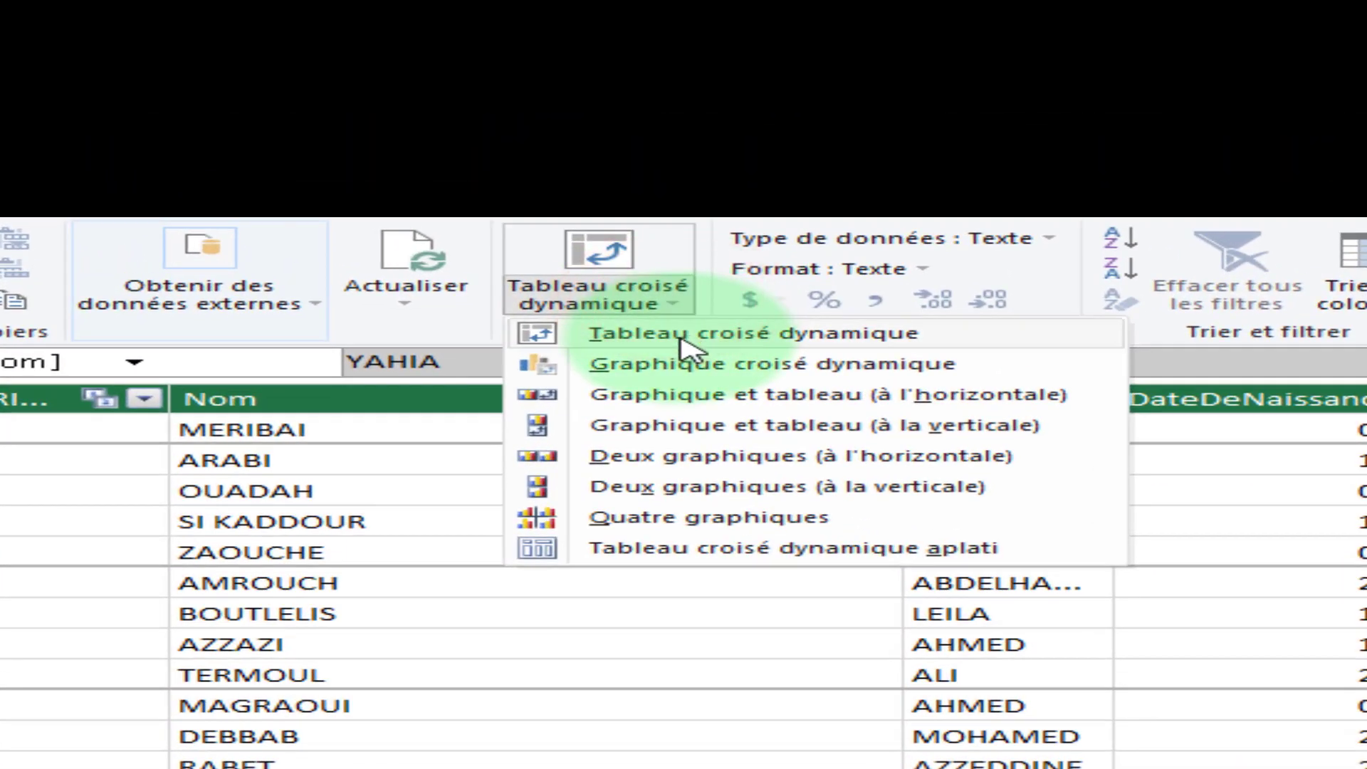
pyautogui.click(712, 556)
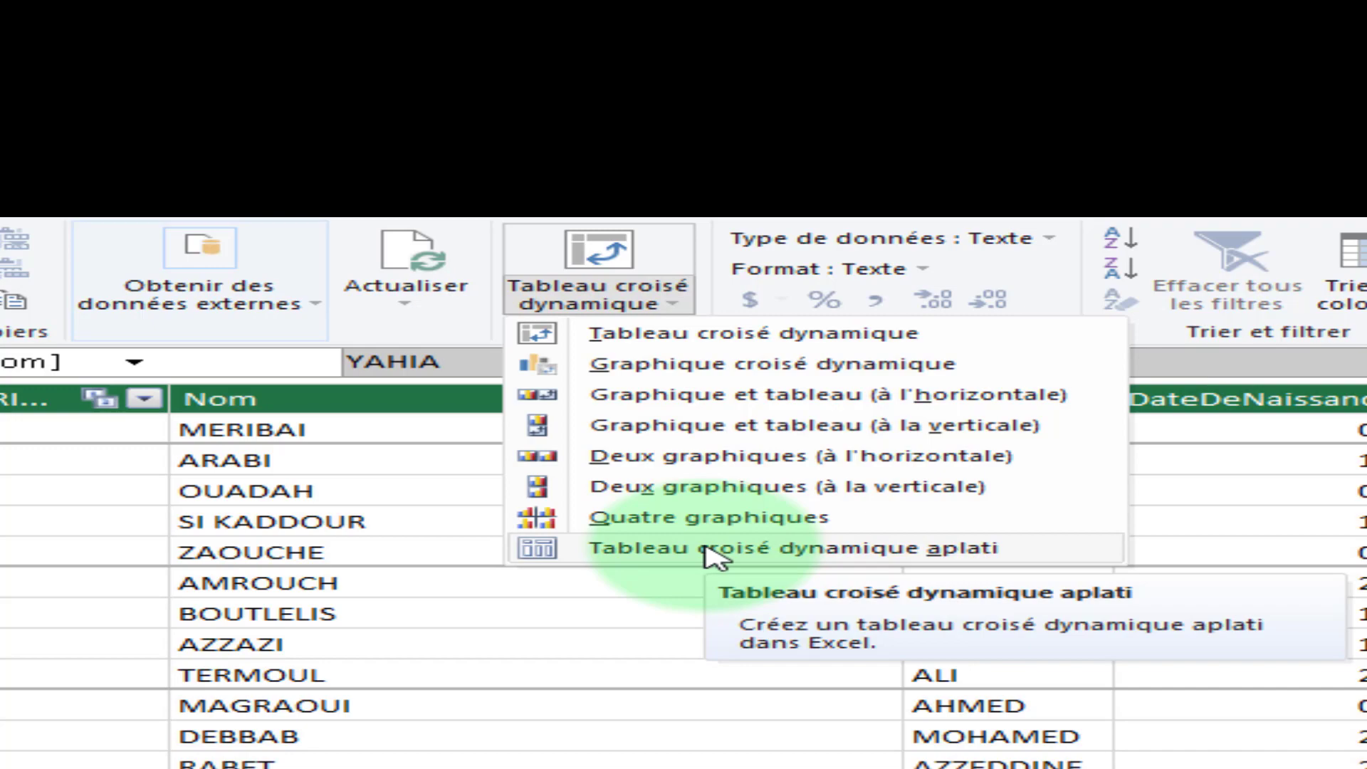
pyautogui.click(712, 555)
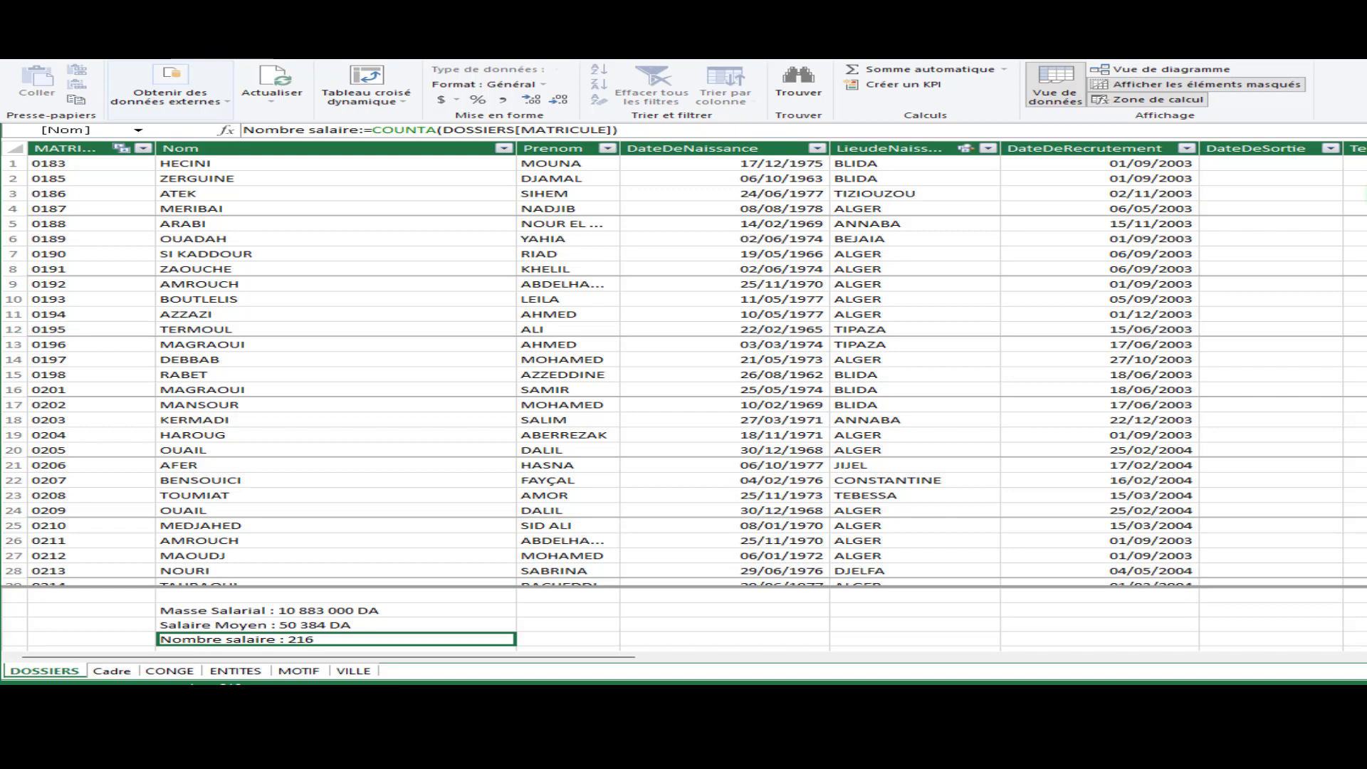
# Insert a new calculated column in DOSSIERS directly before the DOSSIERS-Temp_Fonction column
pyautogui.click(1295, 190)
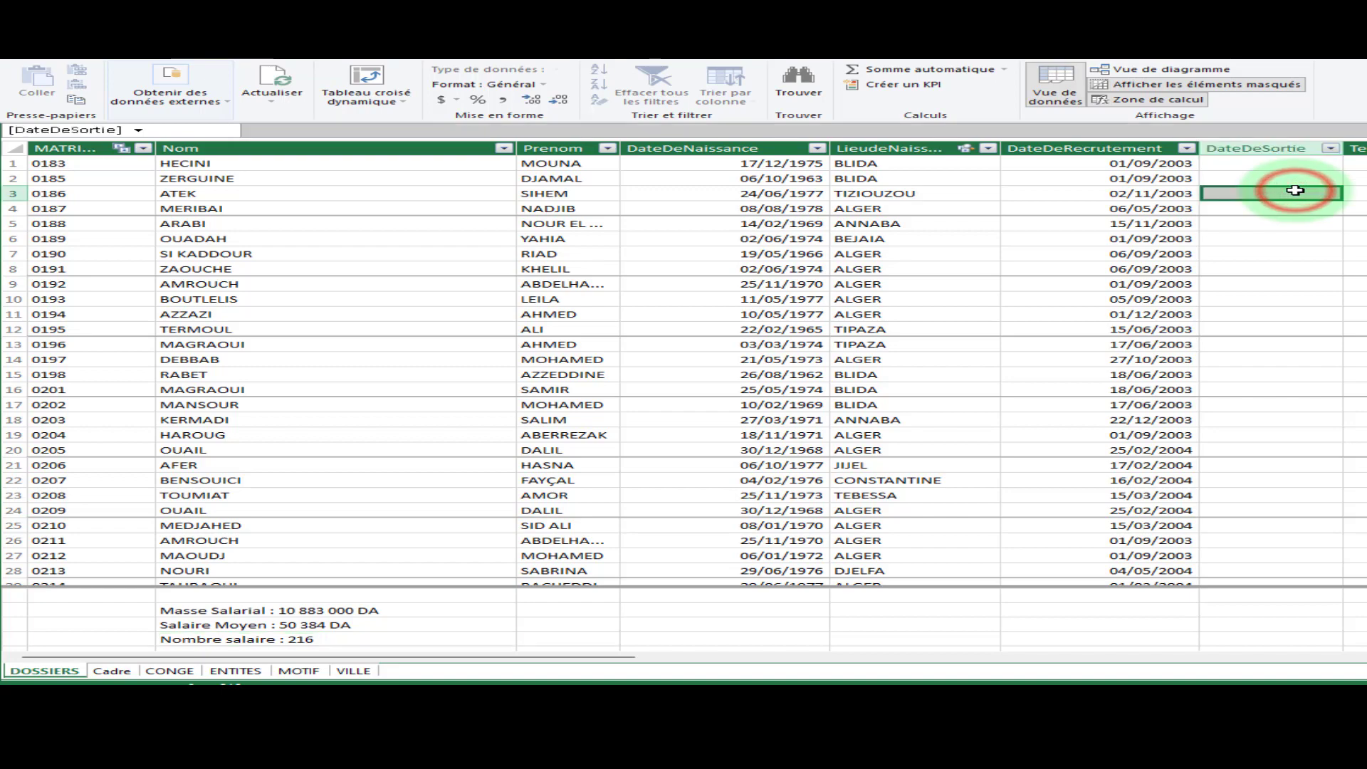
pyautogui.press('Right')
pyautogui.press('Right')
pyautogui.press('Right')
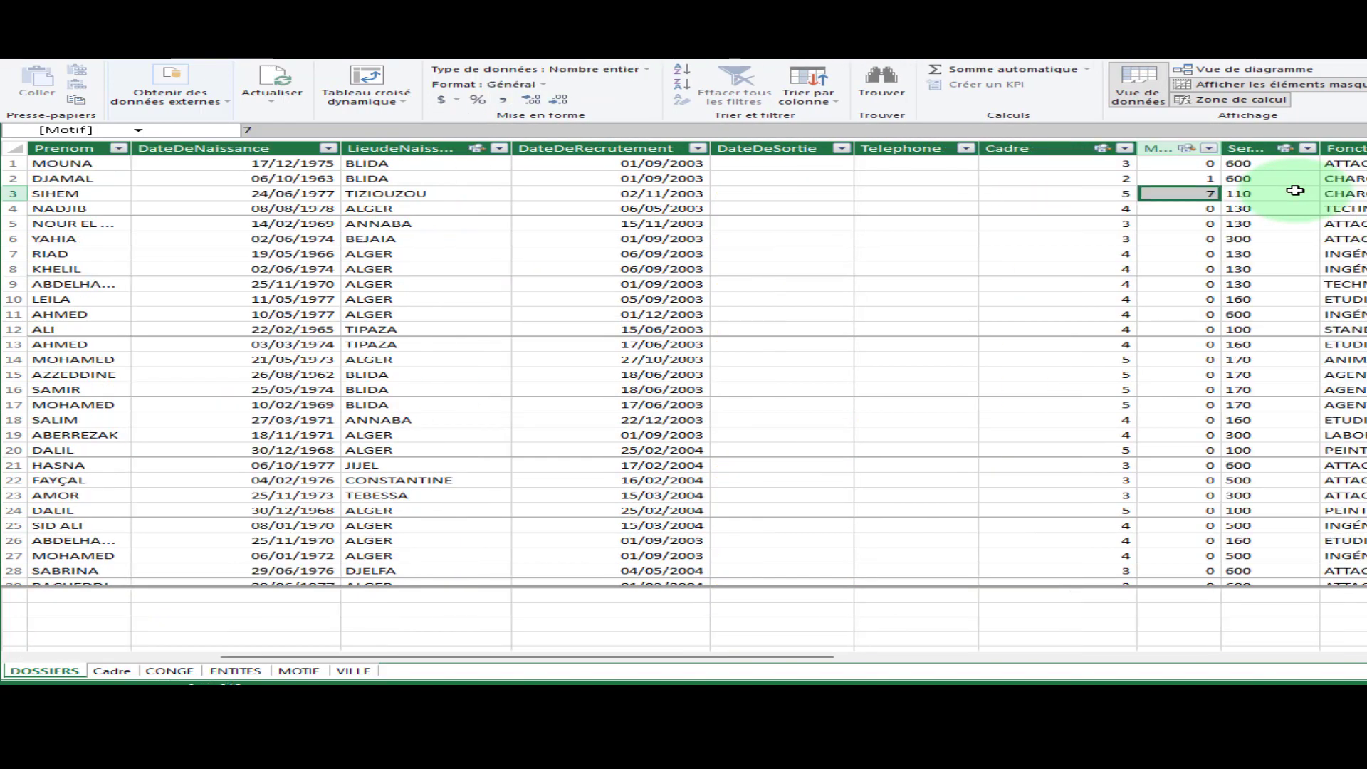
pyautogui.press('Right')
pyautogui.press('Right')
pyautogui.press('Right')
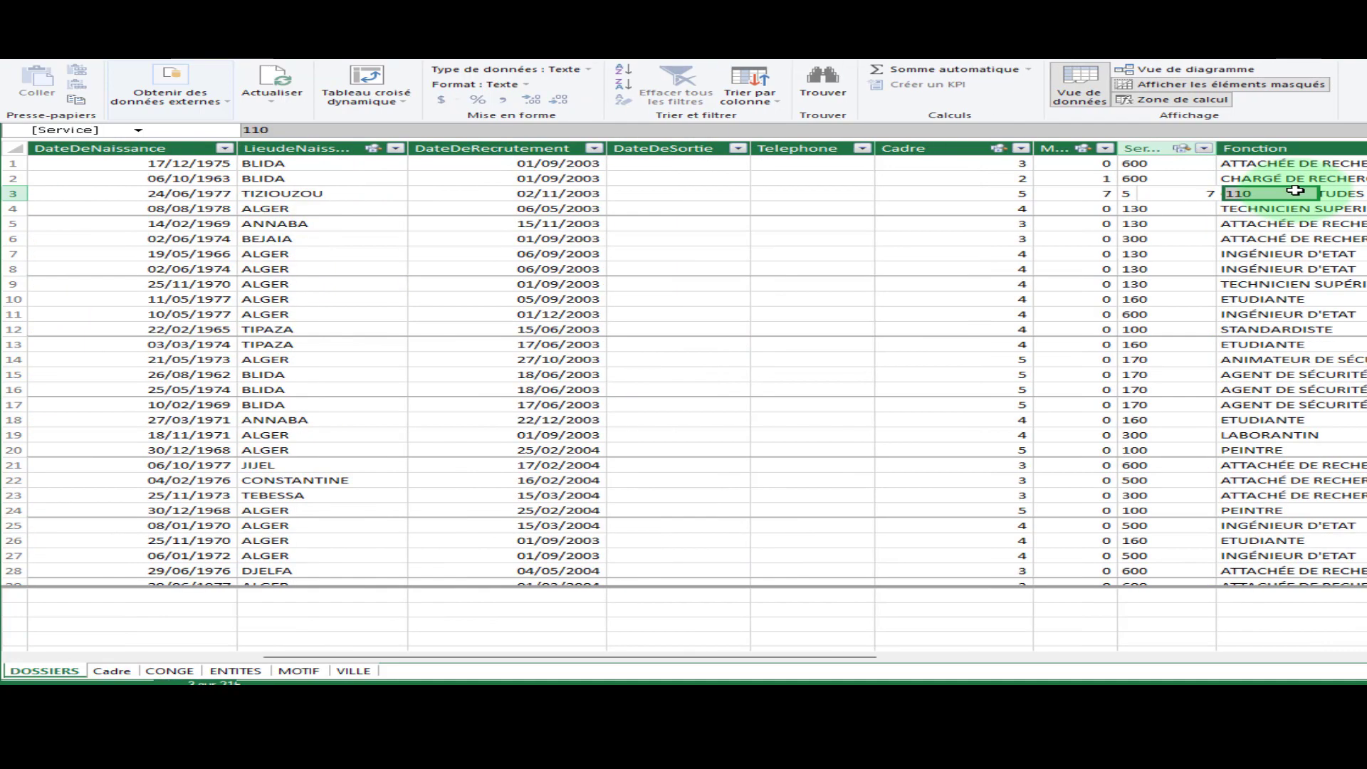
pyautogui.press('Right')
pyautogui.press('Right')
pyautogui.press('Right')
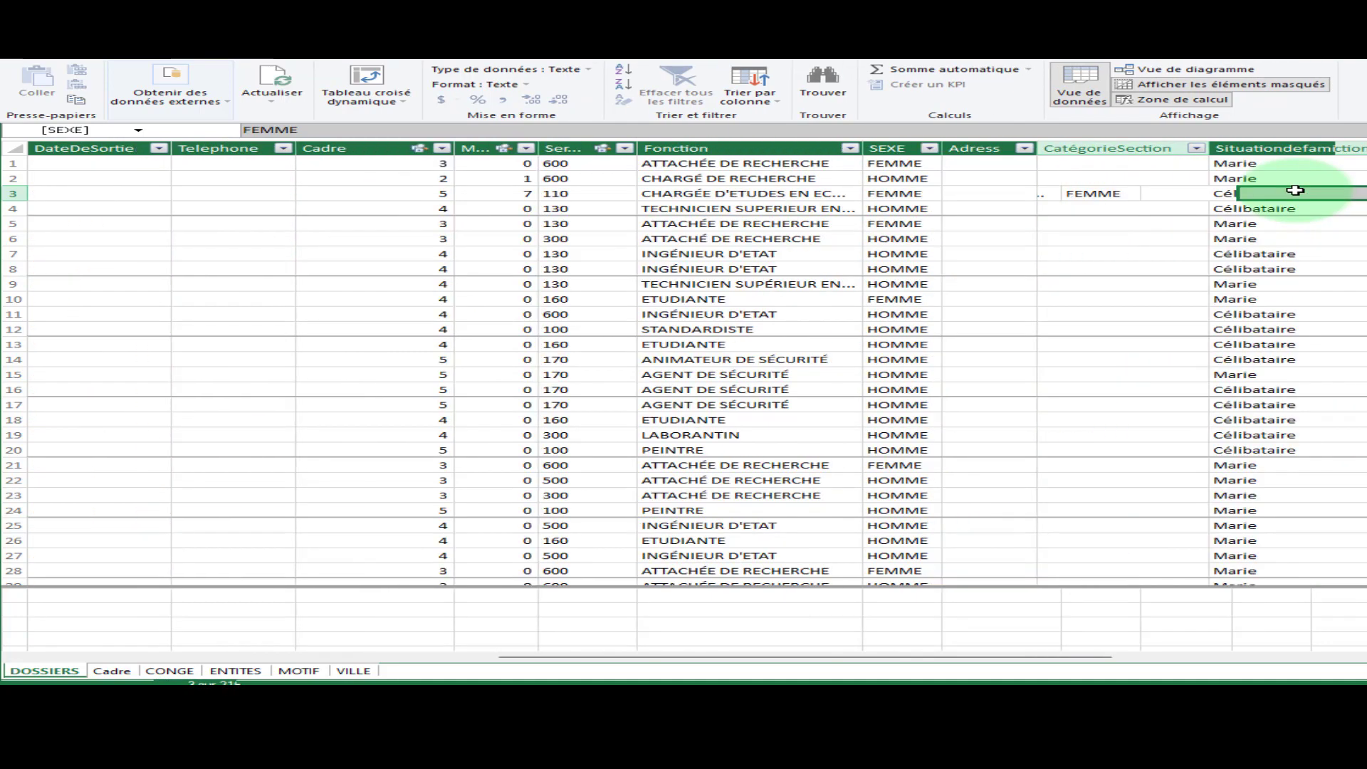
pyautogui.press('Right')
pyautogui.press('Right')
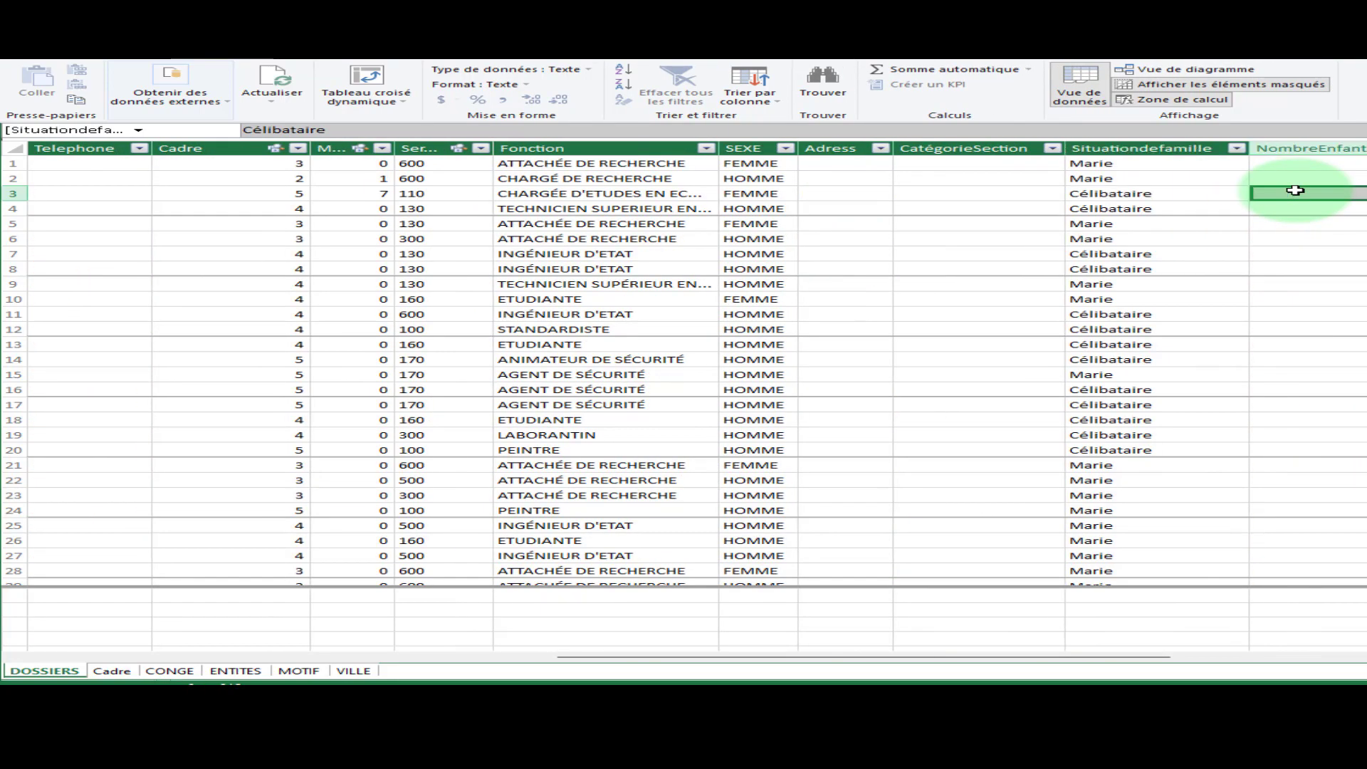
pyautogui.press('Right')
pyautogui.press('Right')
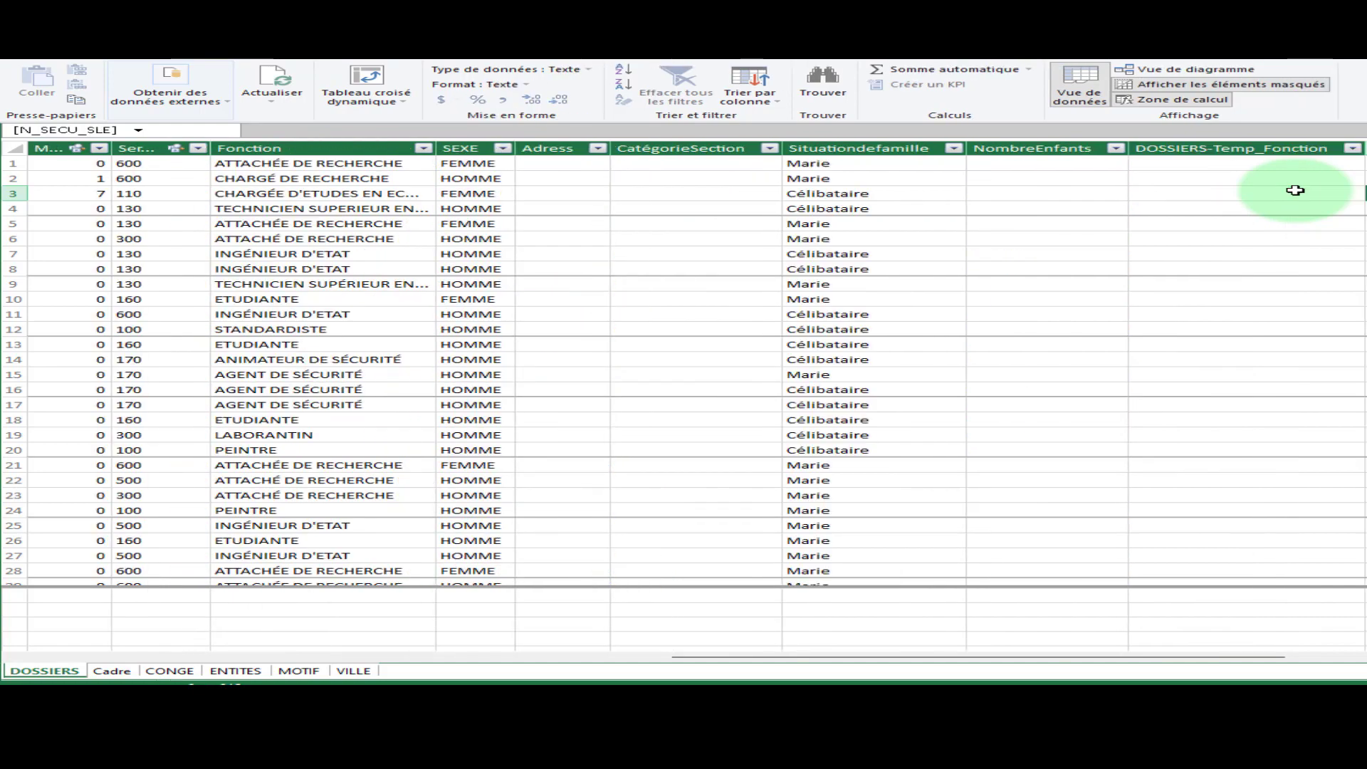
pyautogui.press('Right')
pyautogui.press('Right')
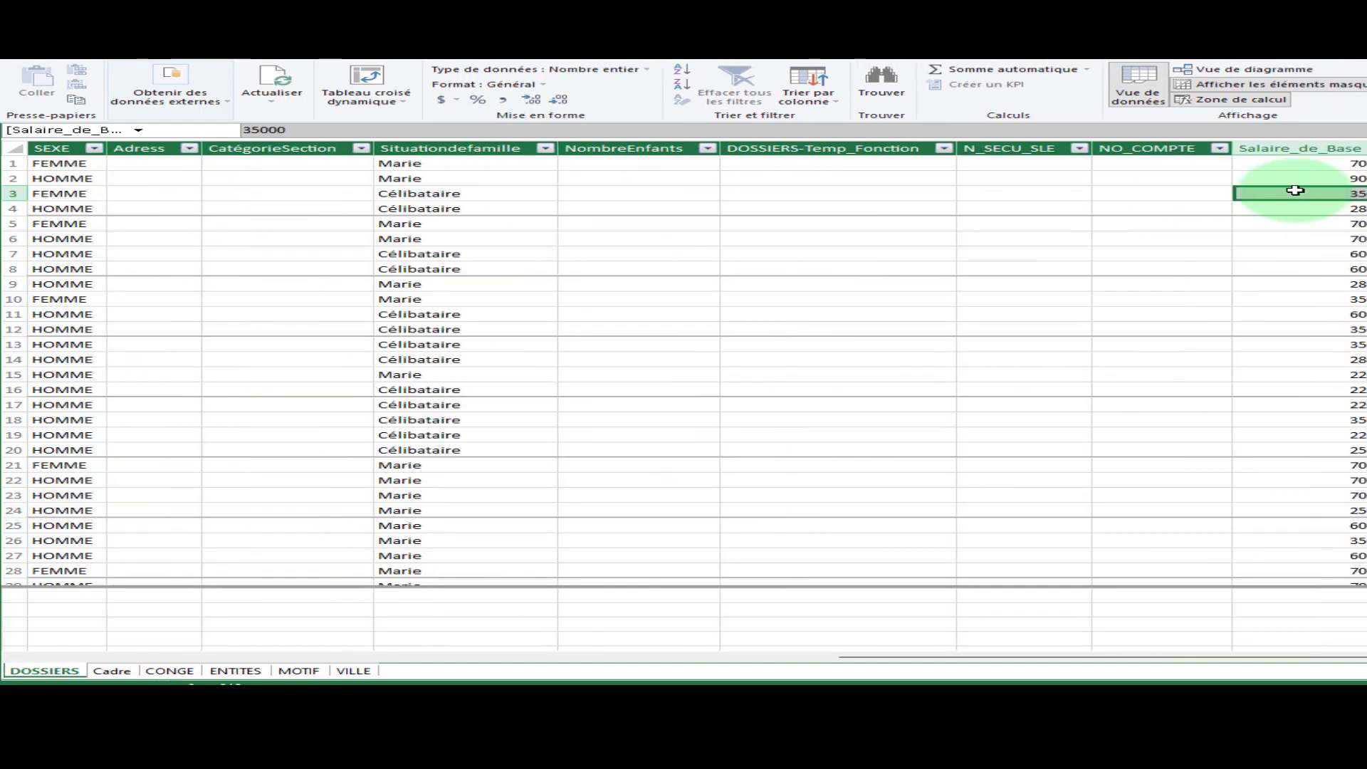
pyautogui.press('Right')
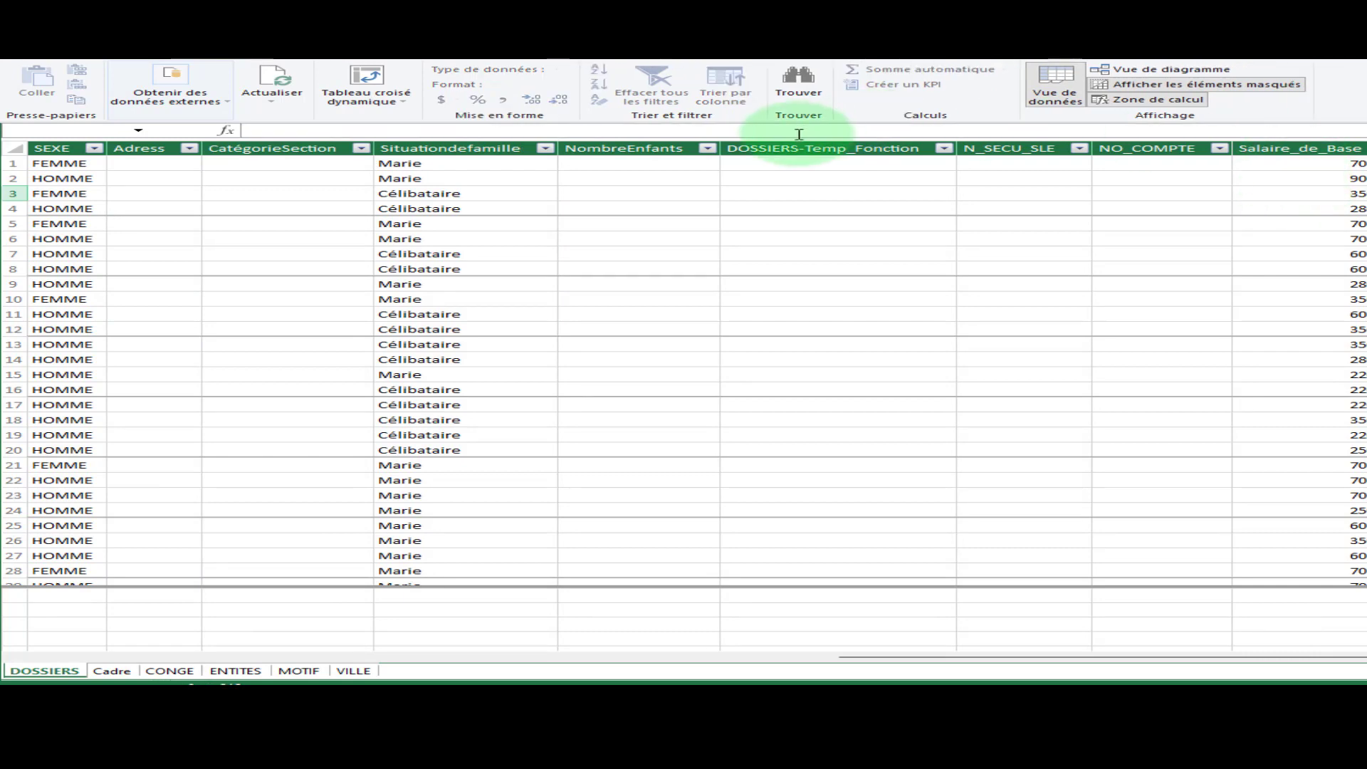
pyautogui.click(740, 146)
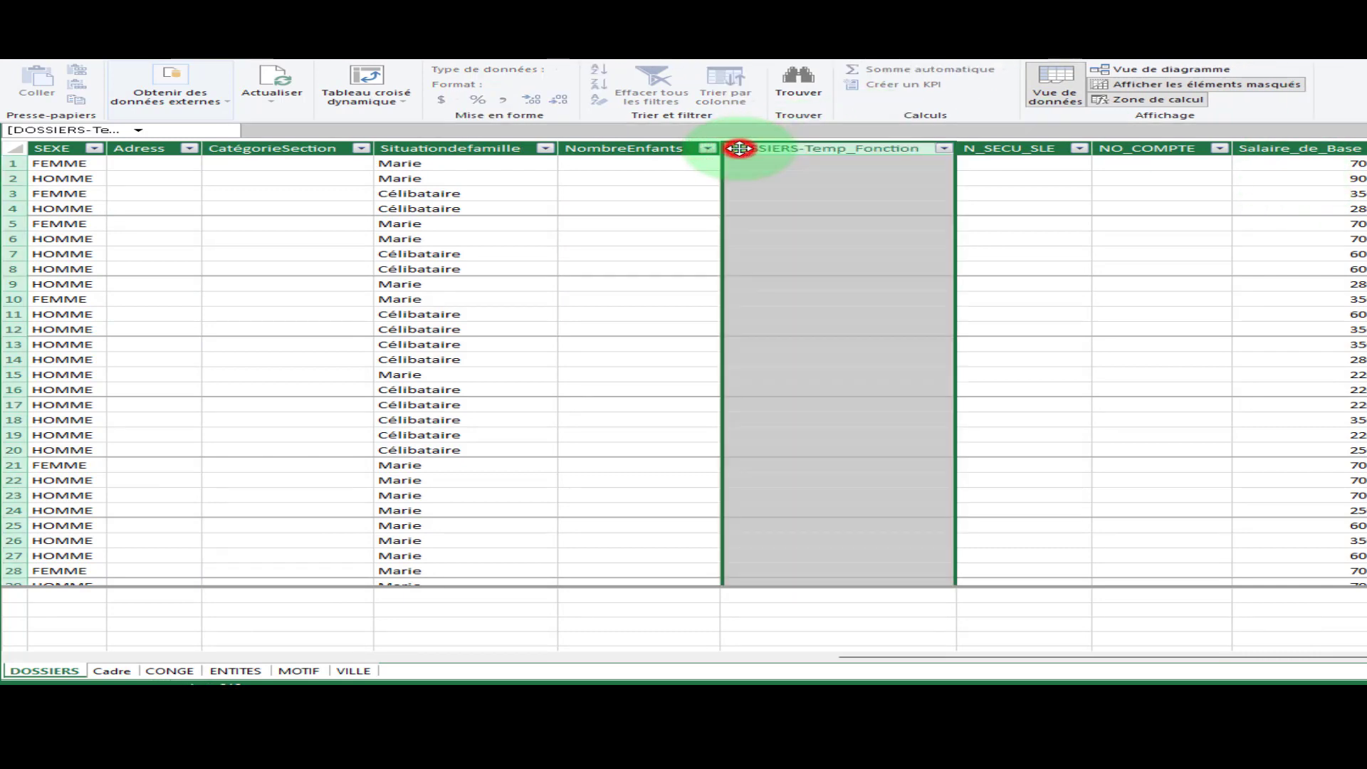
pyautogui.rightClick(740, 147)
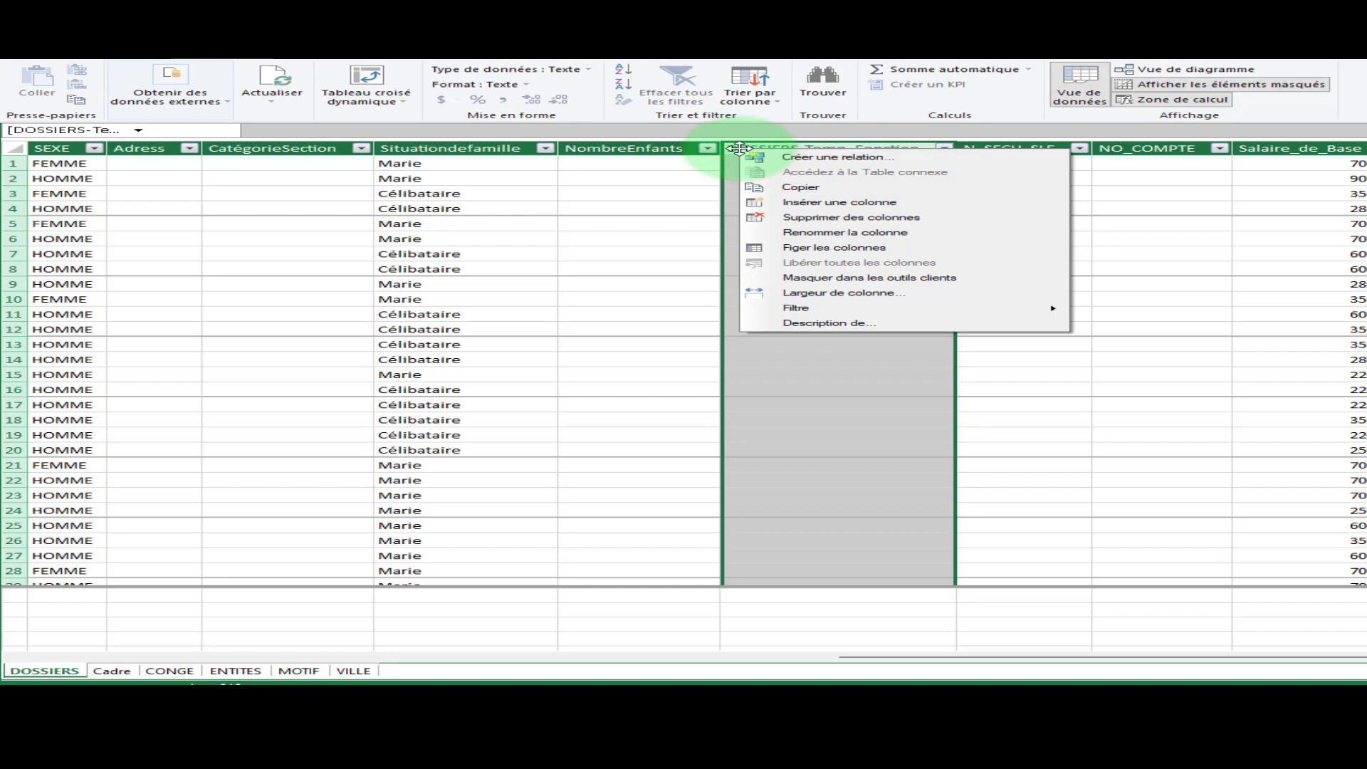
pyautogui.click(808, 191)
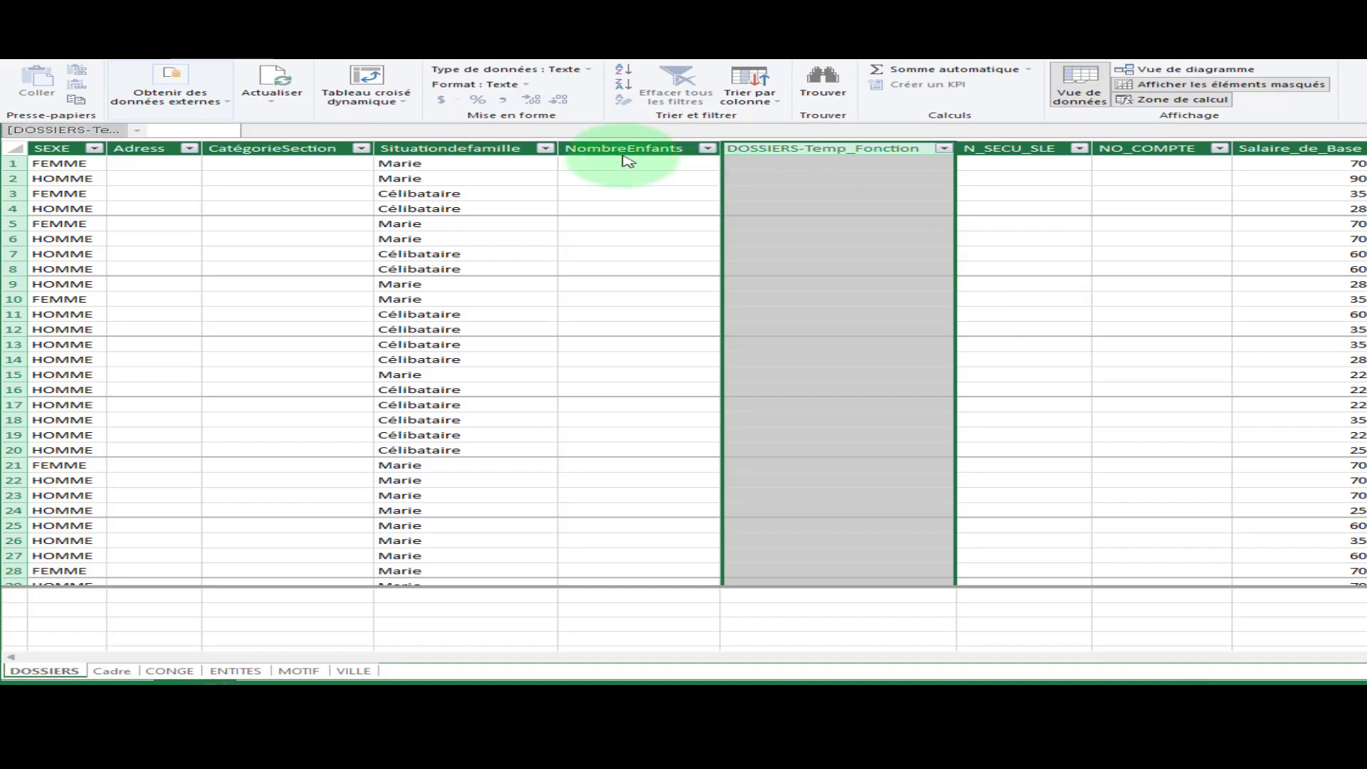
pyautogui.write('=')
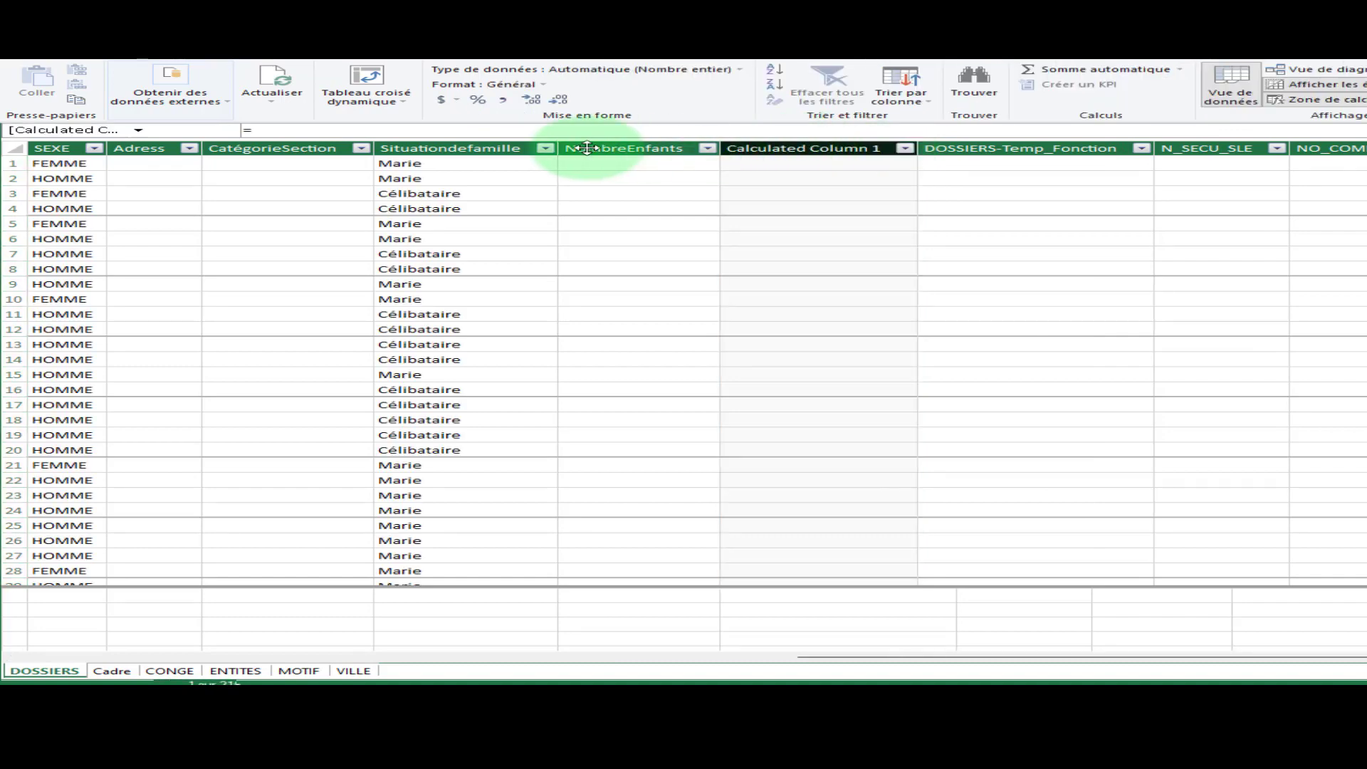
# Rename the new calculated column before DOSSIERS-Temp_Fonction as DateDeRecrutementannee
pyautogui.click(744, 158)
pyautogui.click(322, 130)
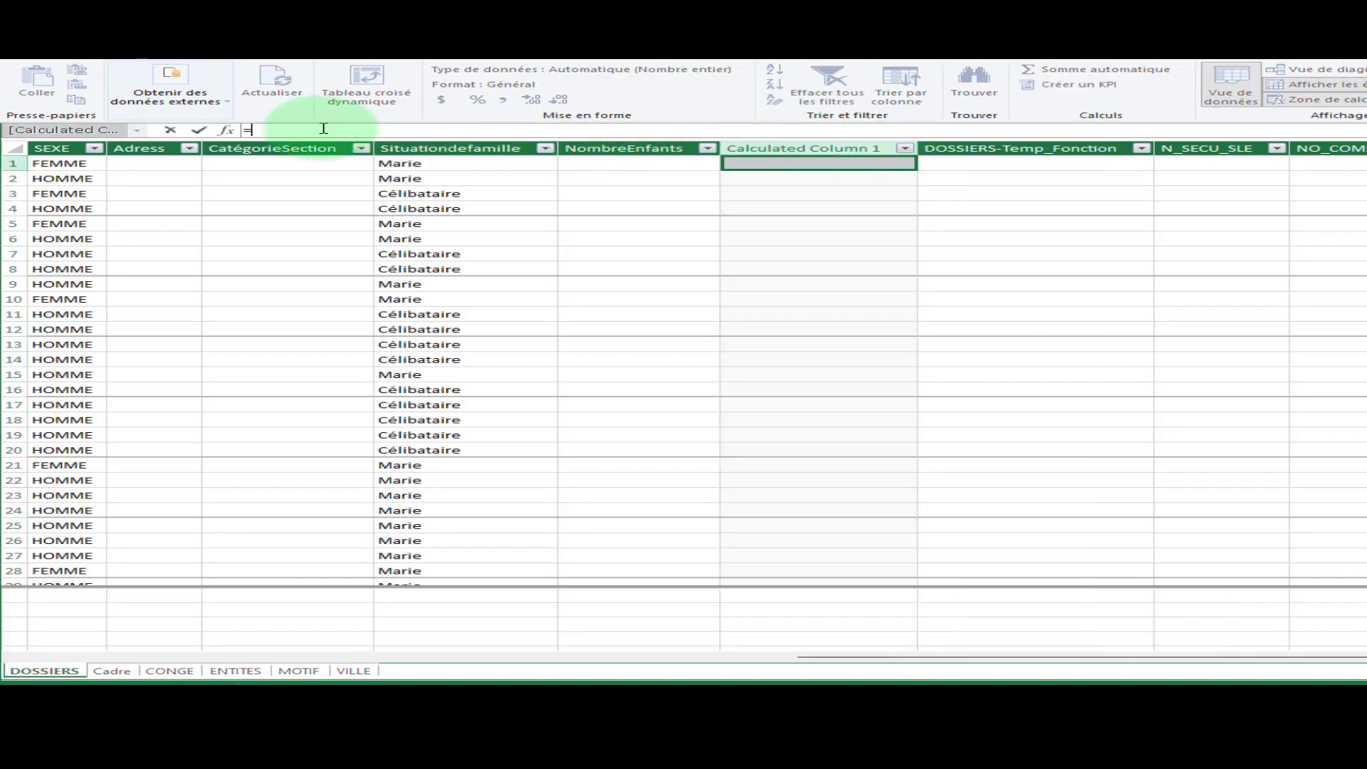
pyautogui.click(774, 144)
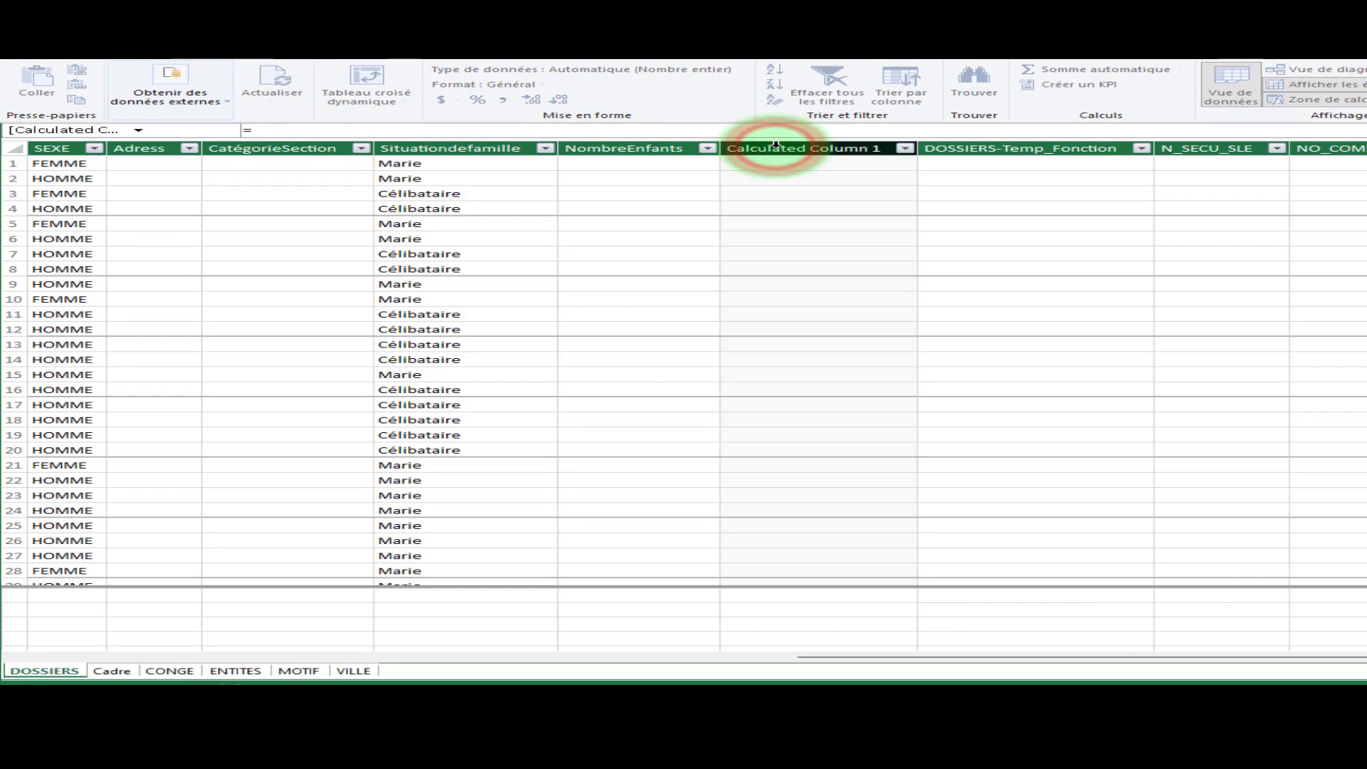
pyautogui.doubleClick(776, 145)
pyautogui.write('D')
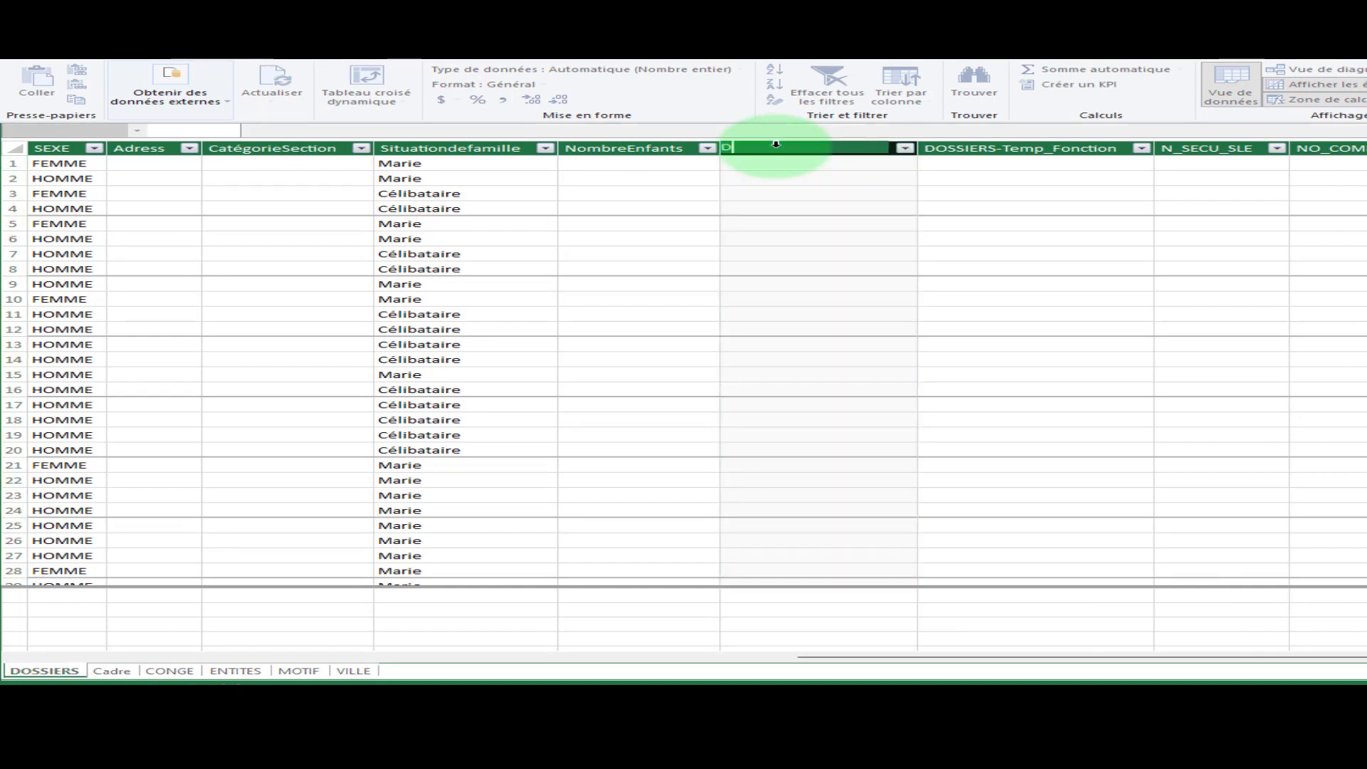
pyautogui.press('BackSpace')
pyautogui.write('DateDeRecrutement')
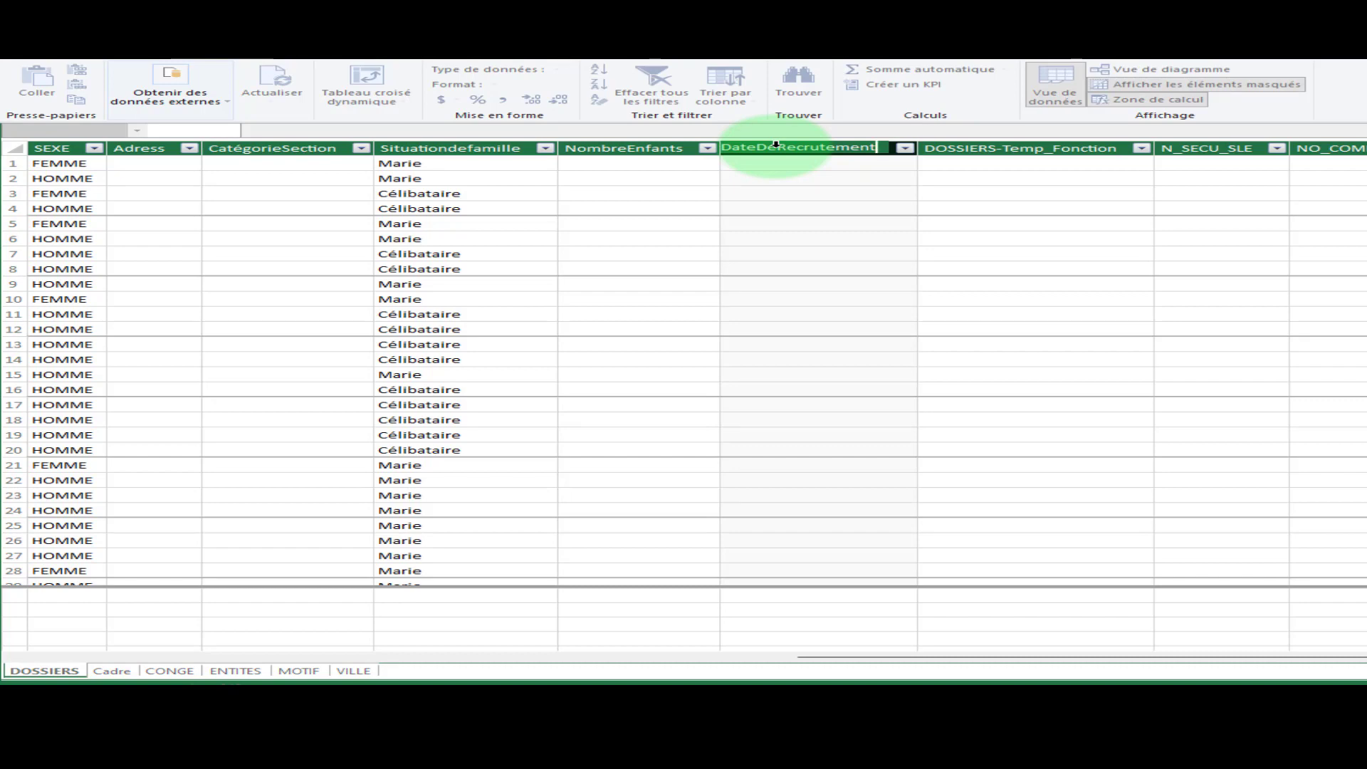
pyautogui.write('annee')
pyautogui.click(280, 130)
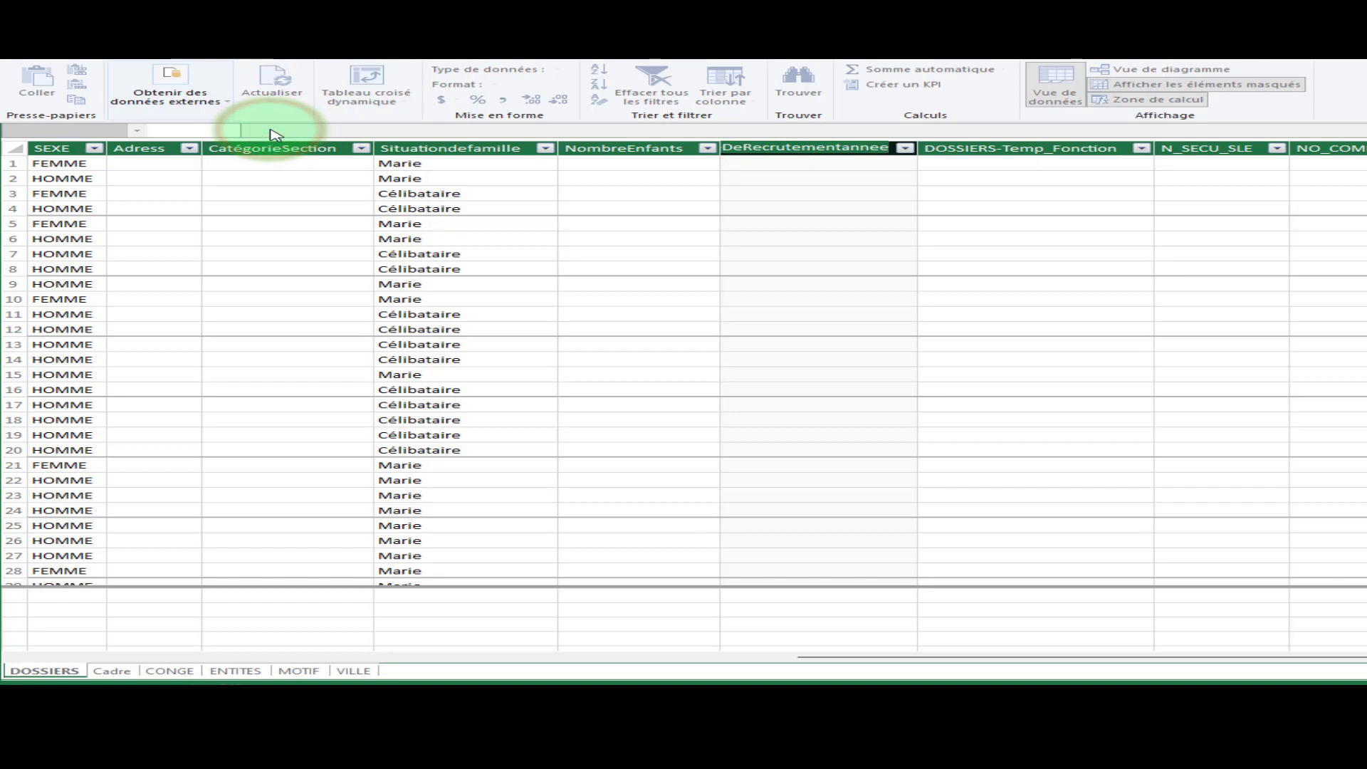
pyautogui.click(834, 167)
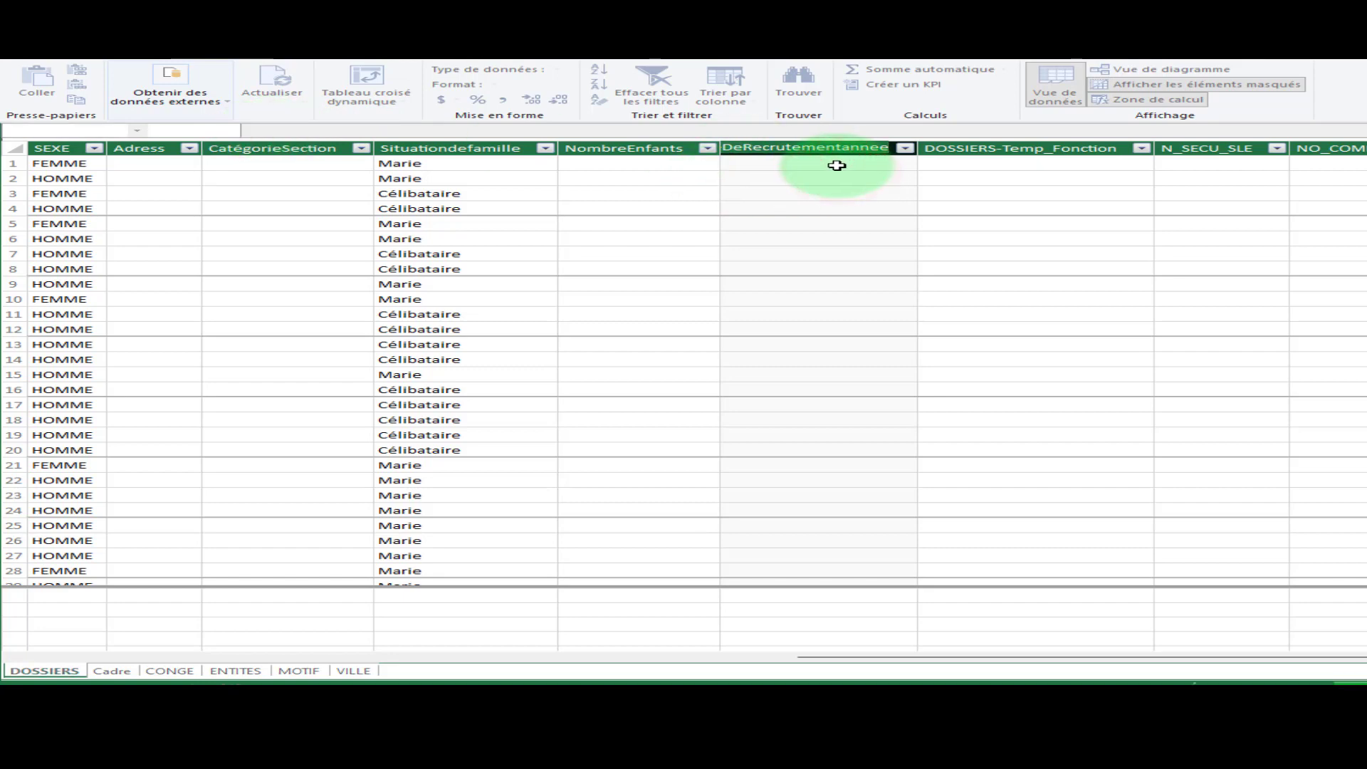
pyautogui.click(293, 129)
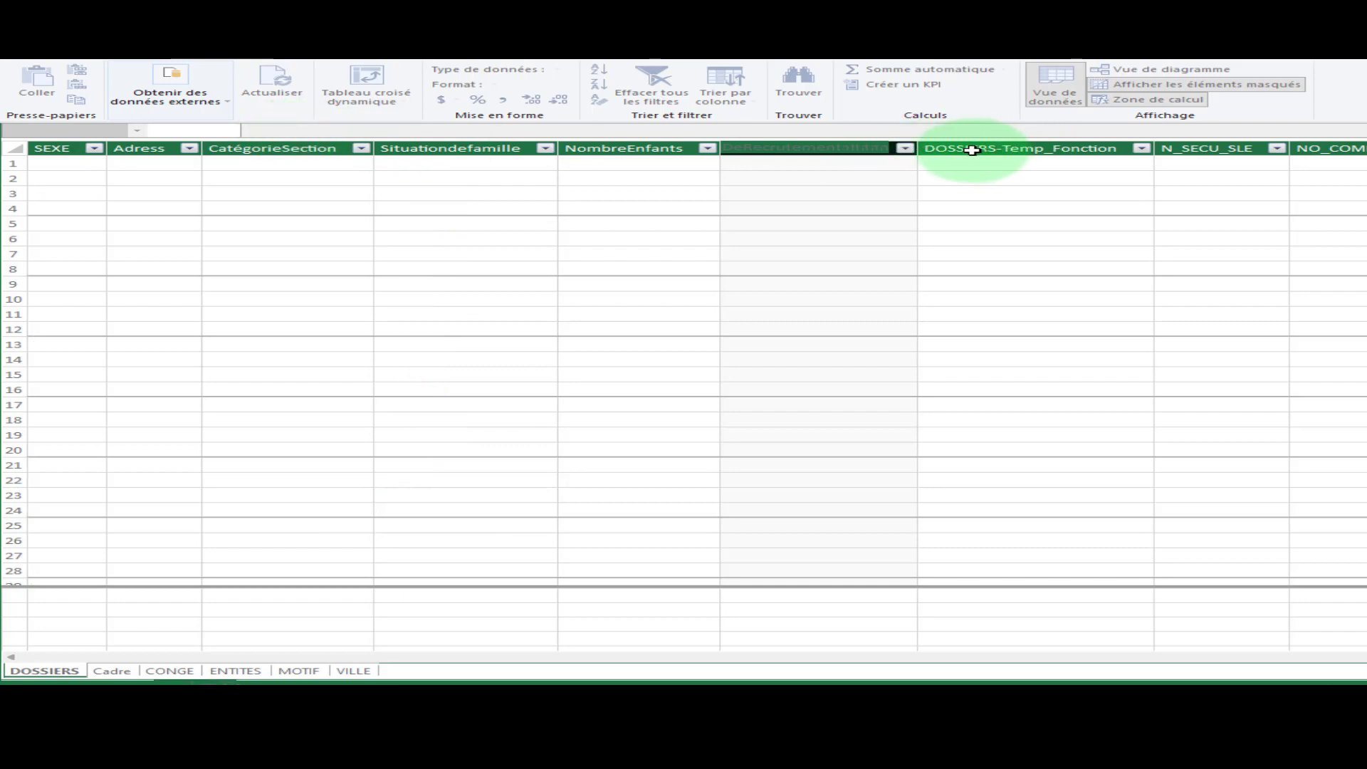
pyautogui.doubleClick(790, 147)
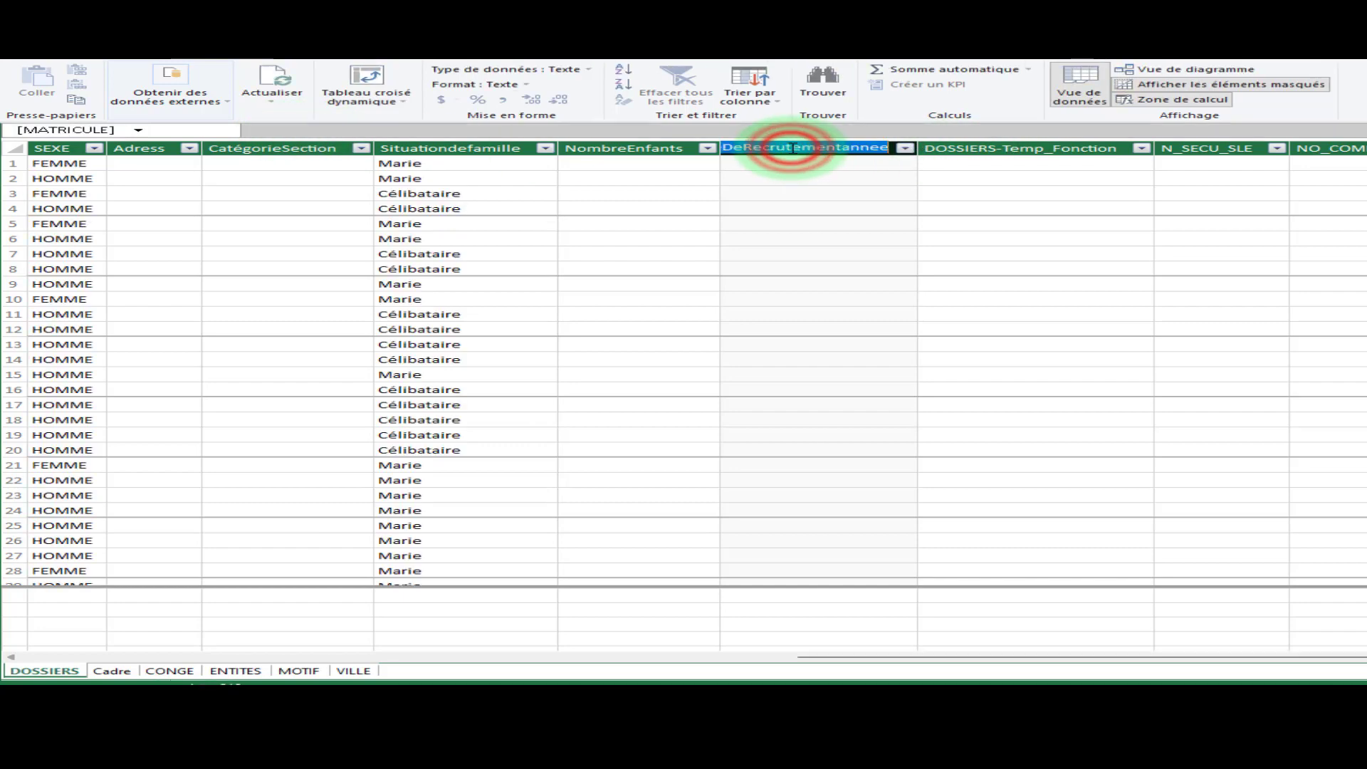
pyautogui.press('Return')
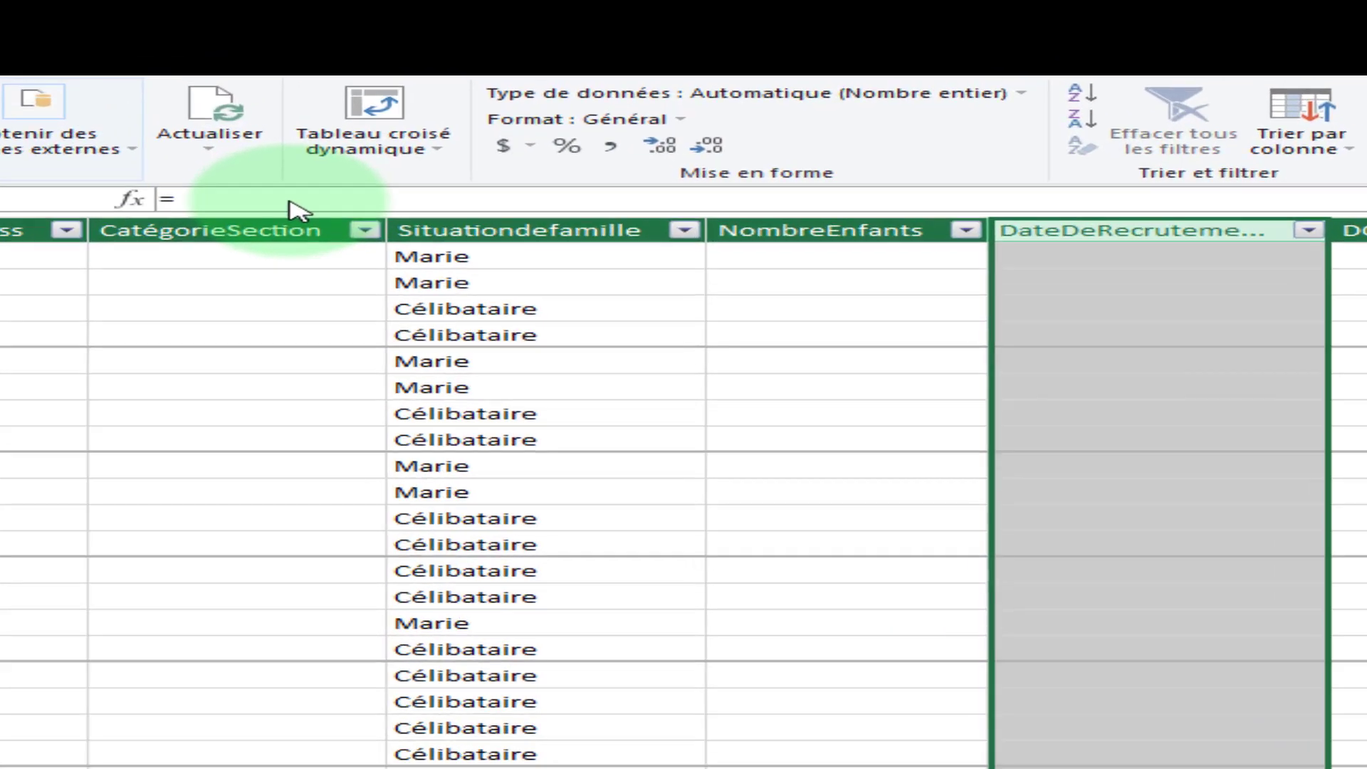
# Begin the DateDeRecrutementannee column formula with the FORMAT function and supply [DateDeRecrutement] as its value argument
pyautogui.click(319, 132)
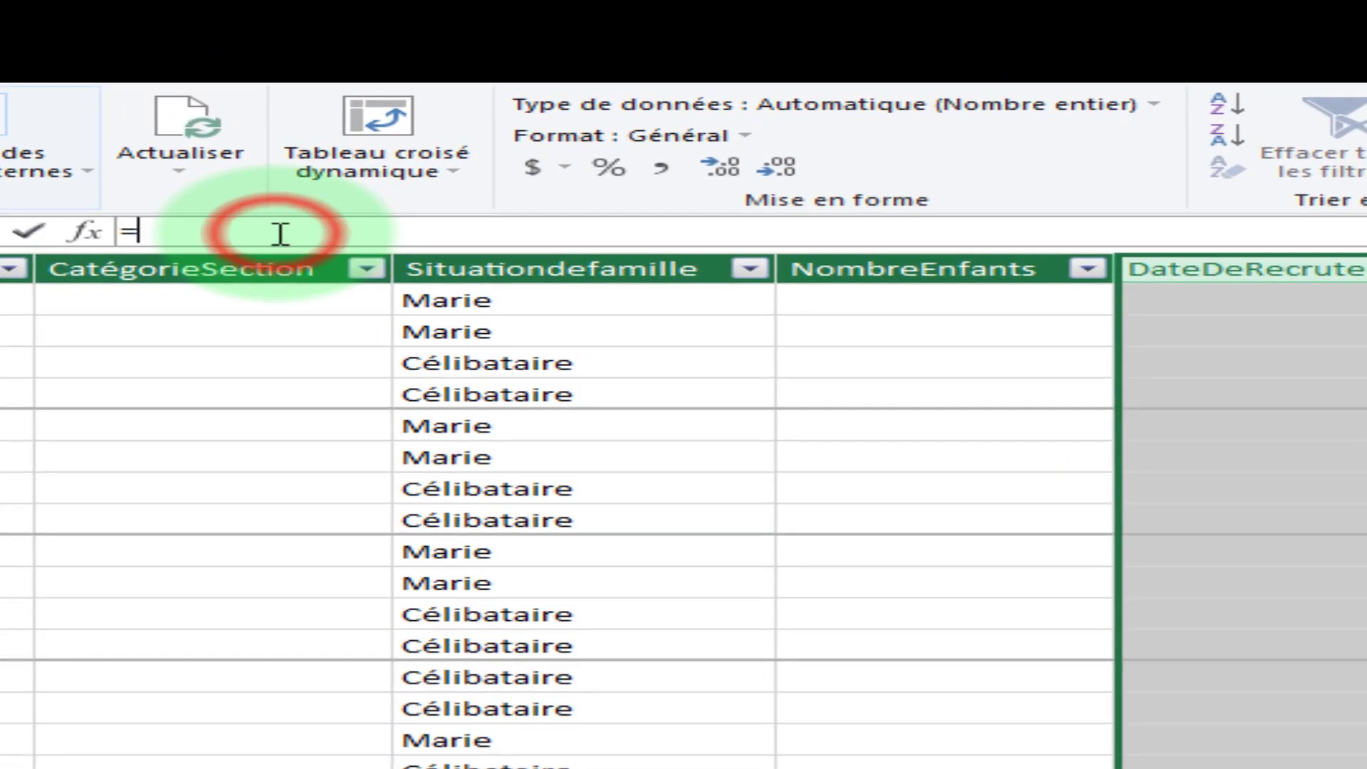
pyautogui.write('=')
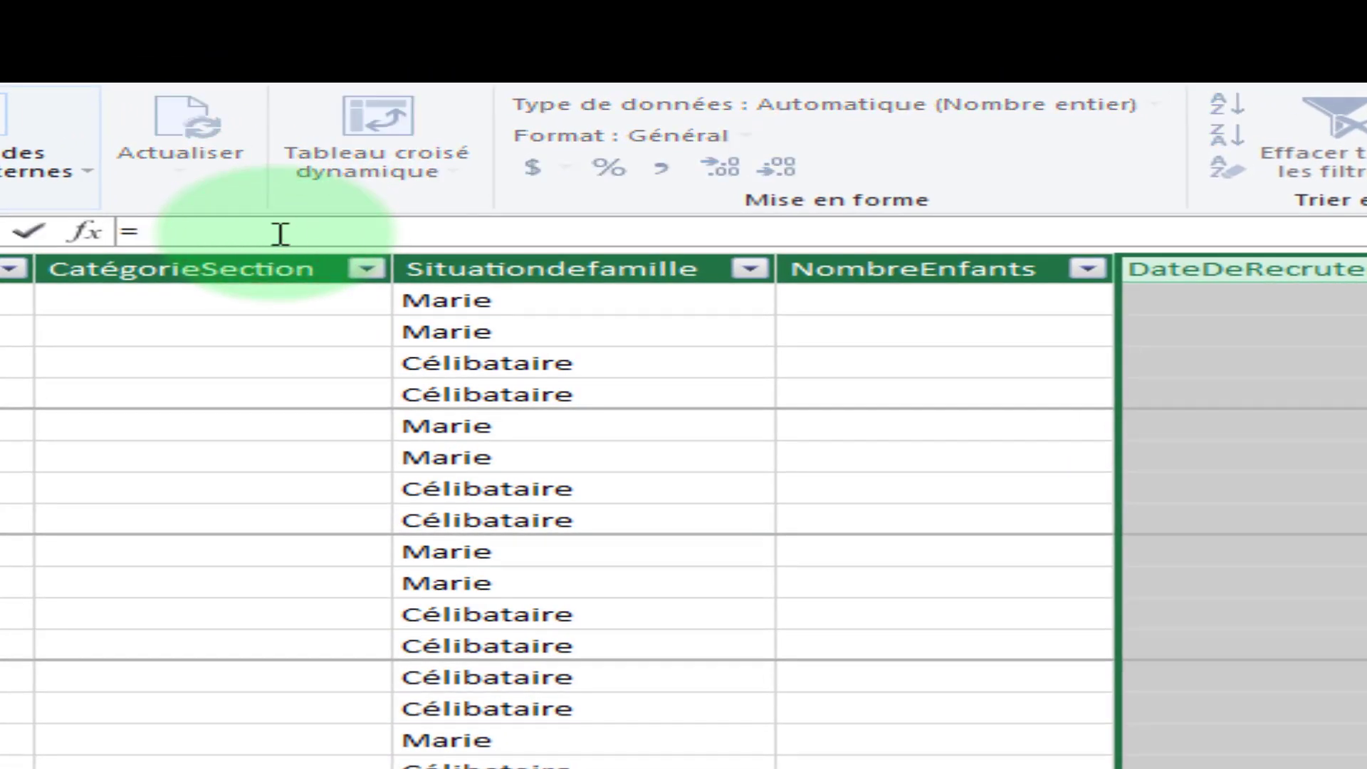
pyautogui.write('=formzt')
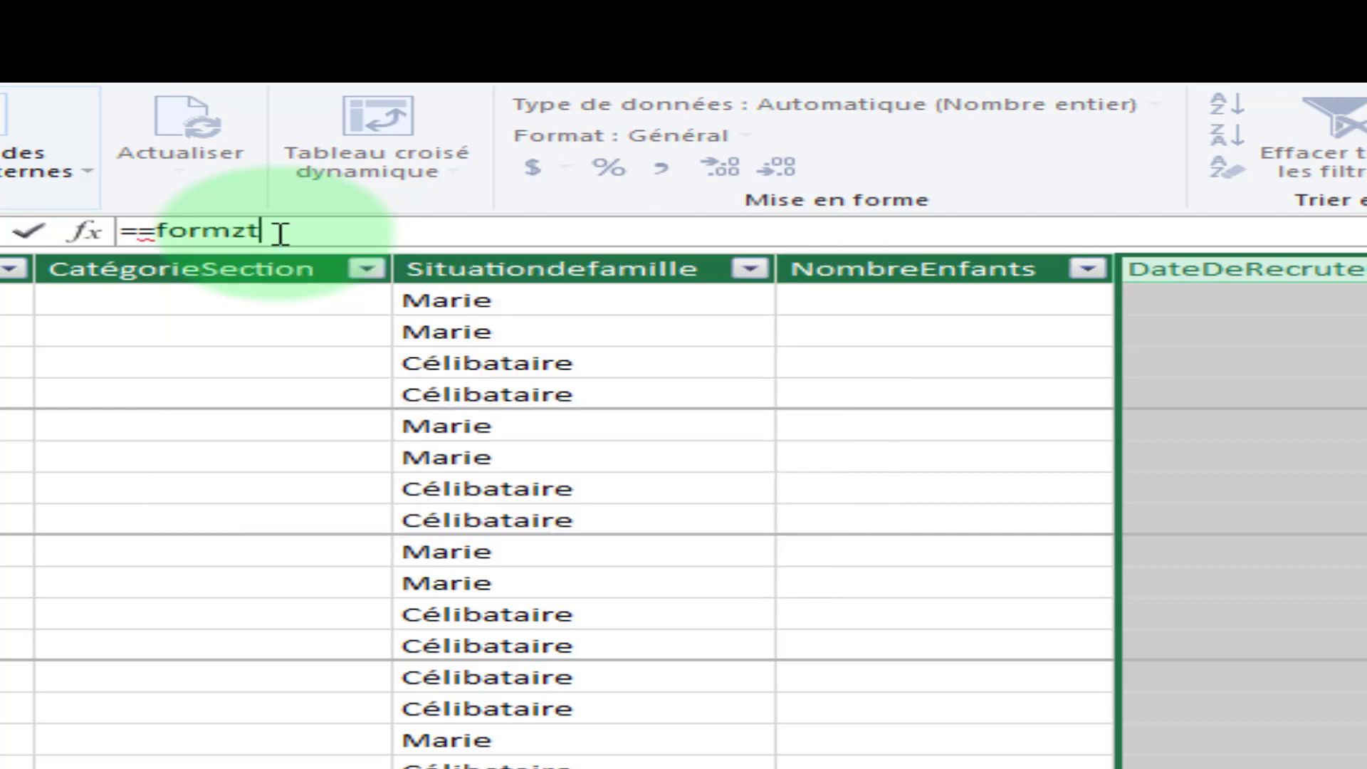
pyautogui.press('BackSpace')
pyautogui.press('BackSpace')
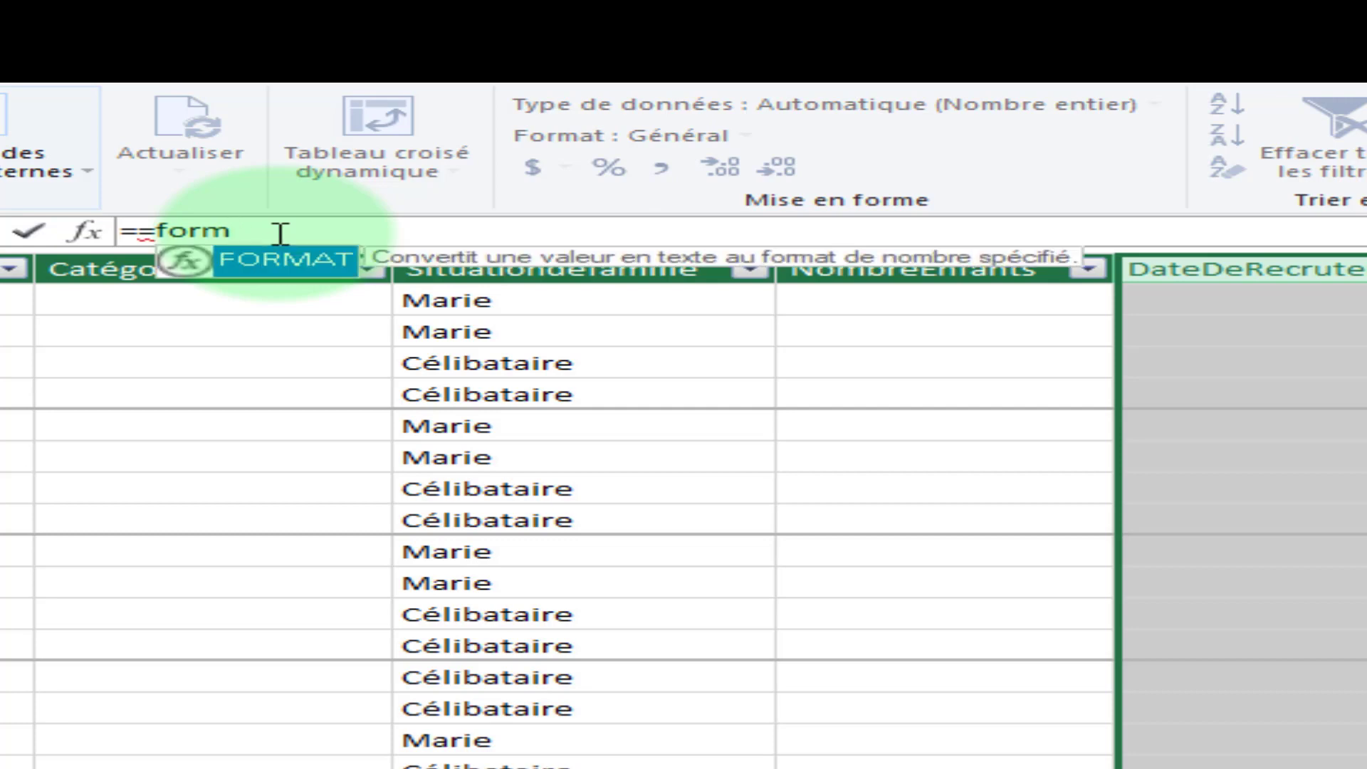
pyautogui.click(267, 257)
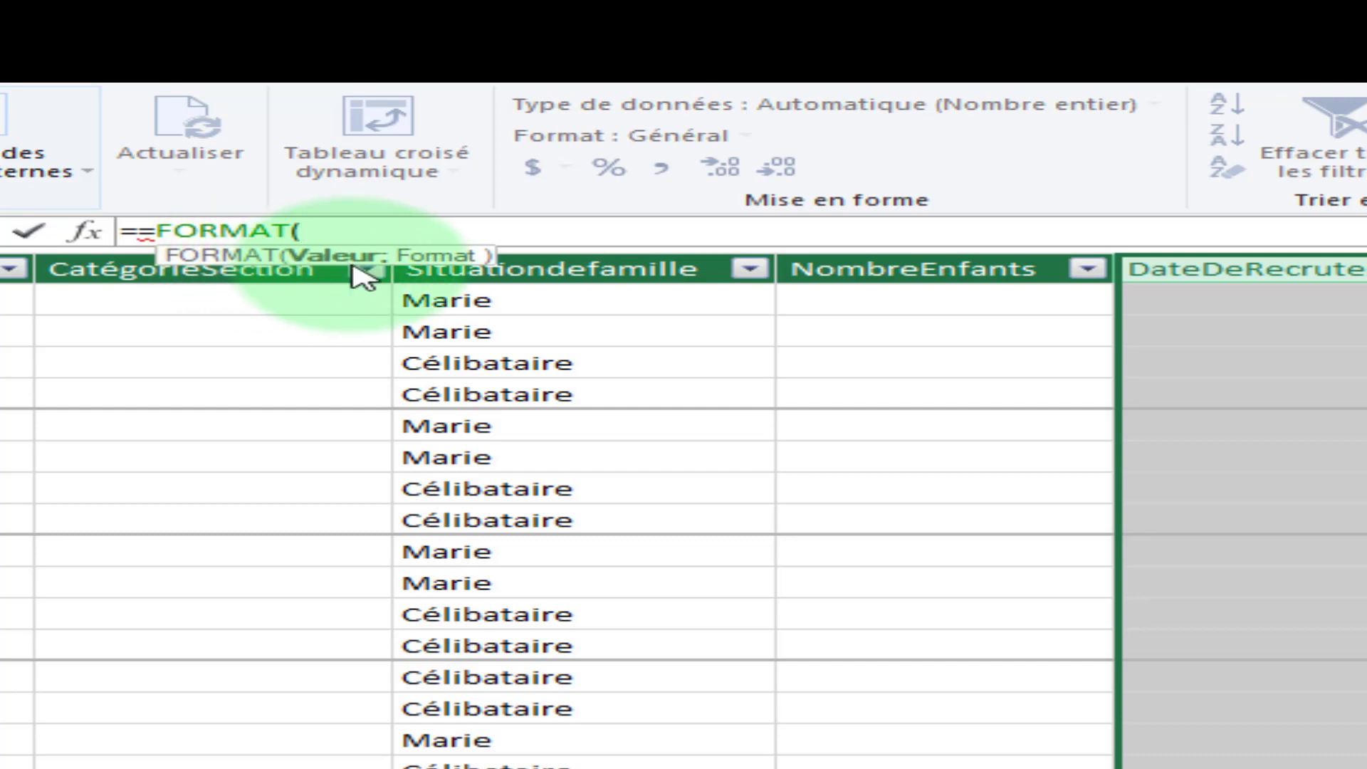
pyautogui.click(351, 234)
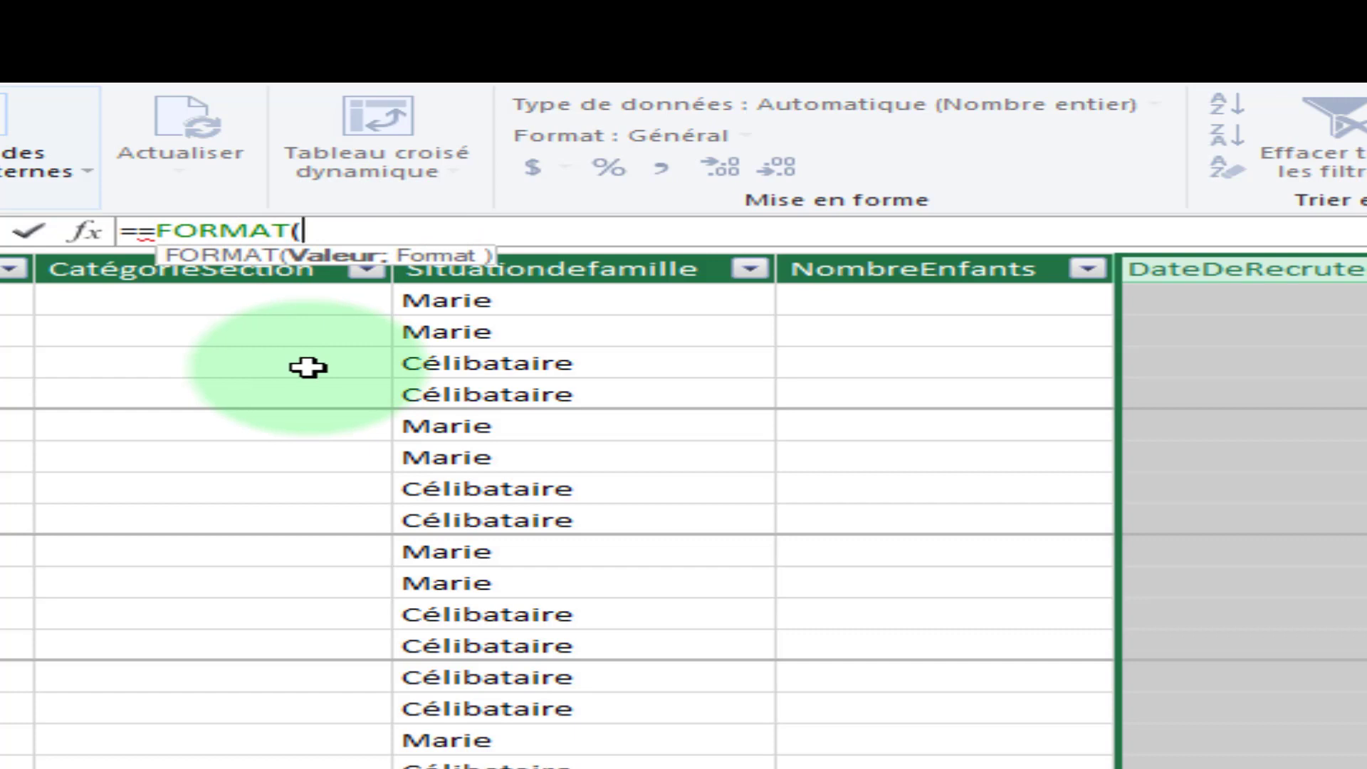
pyautogui.write('[')
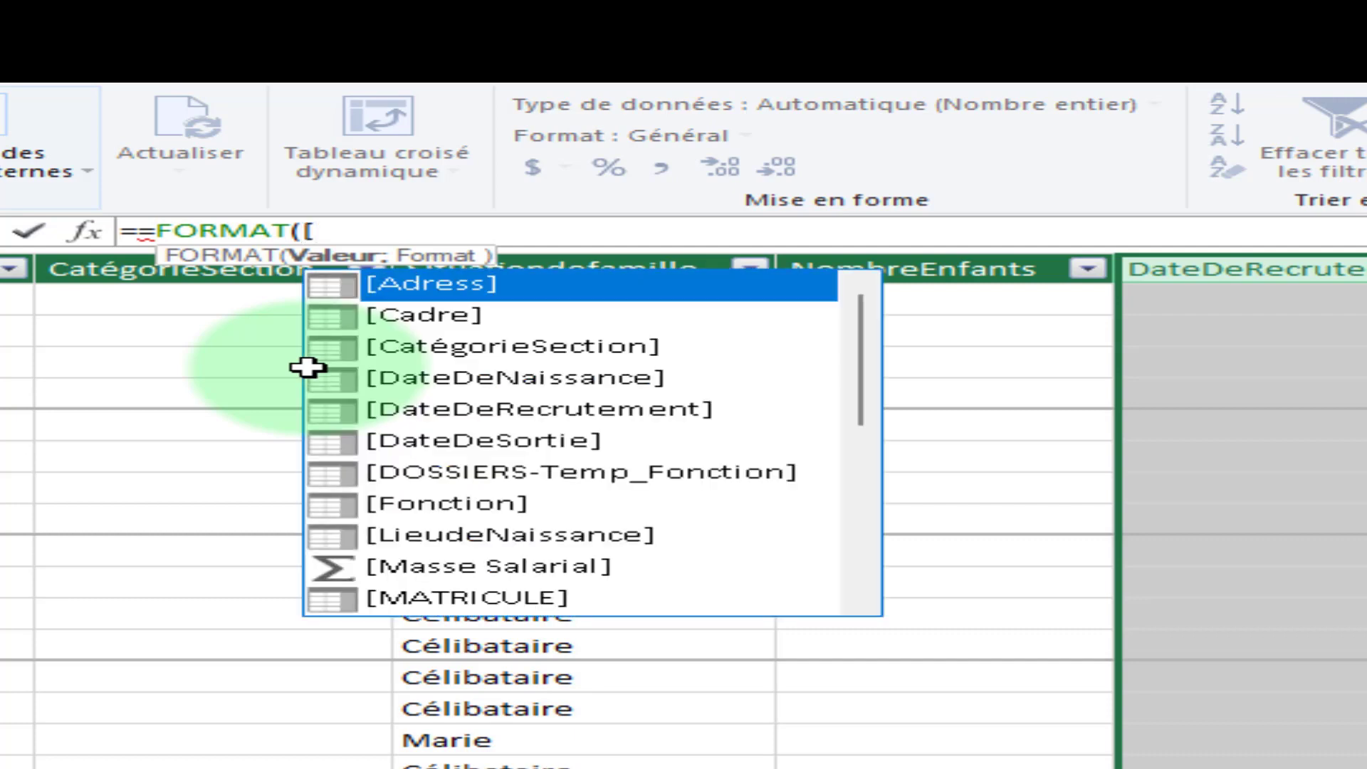
pyautogui.click(550, 411)
pyautogui.click(552, 411)
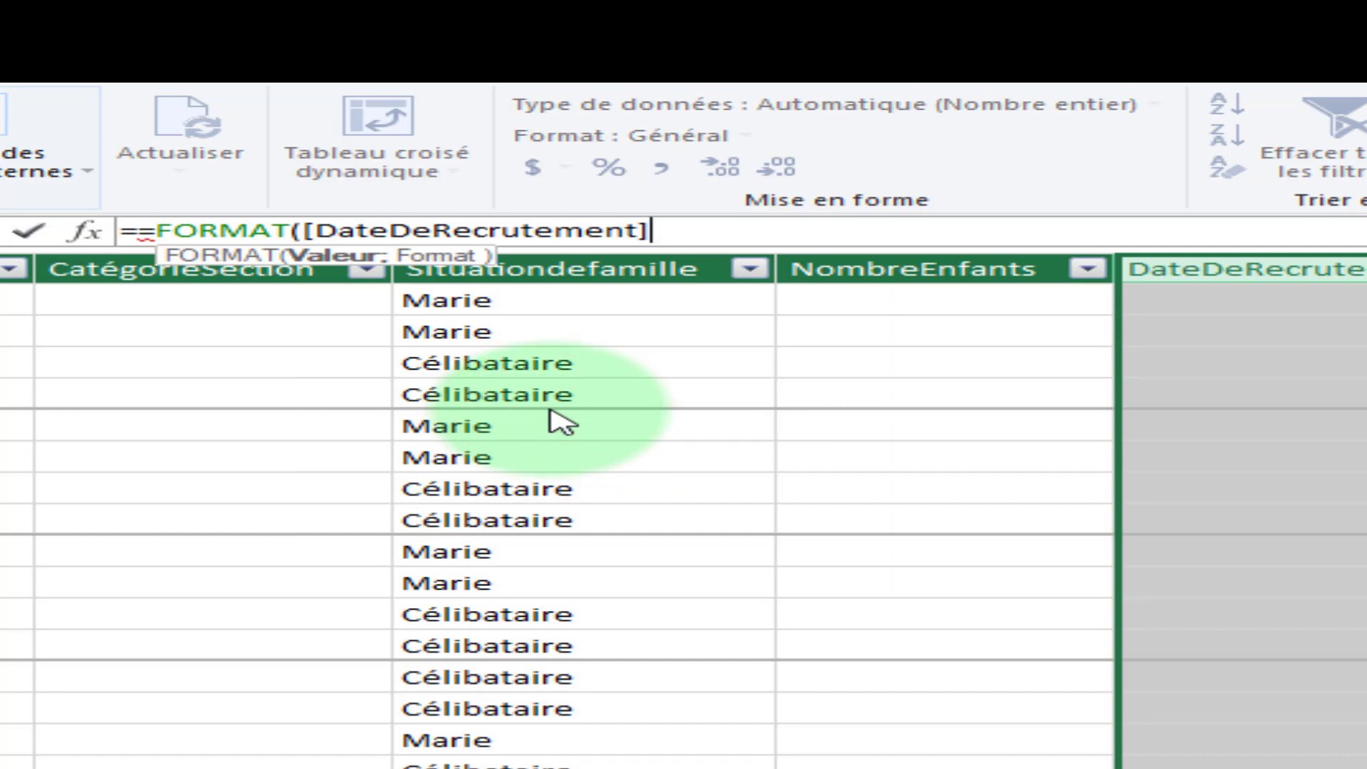
# Add the "yyyy" format argument and remove the duplicate equals sign, so the column formula is =FORMAT([DateDeRecrutement];"yyyy")
pyautogui.write(']')
pyautogui.press('BackSpace')
pyautogui.write('!')
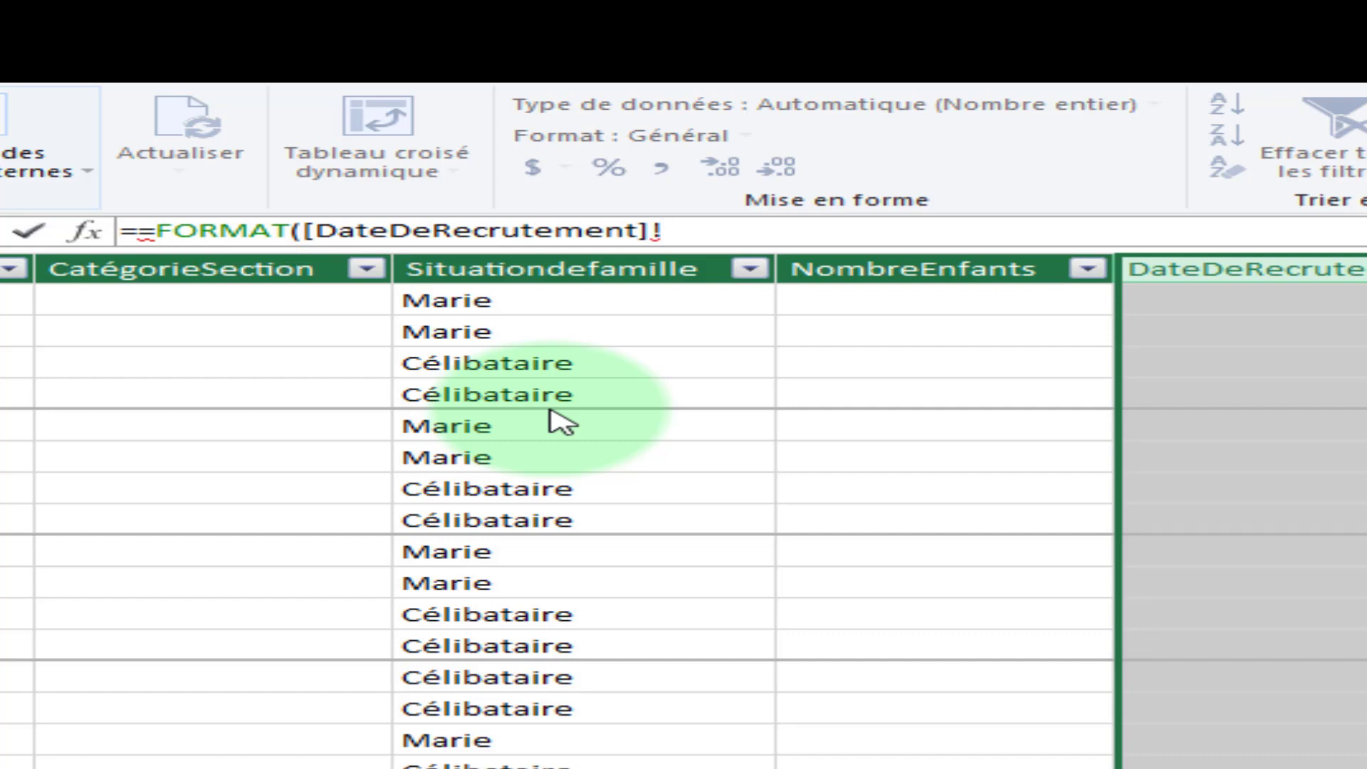
pyautogui.press('BackSpace')
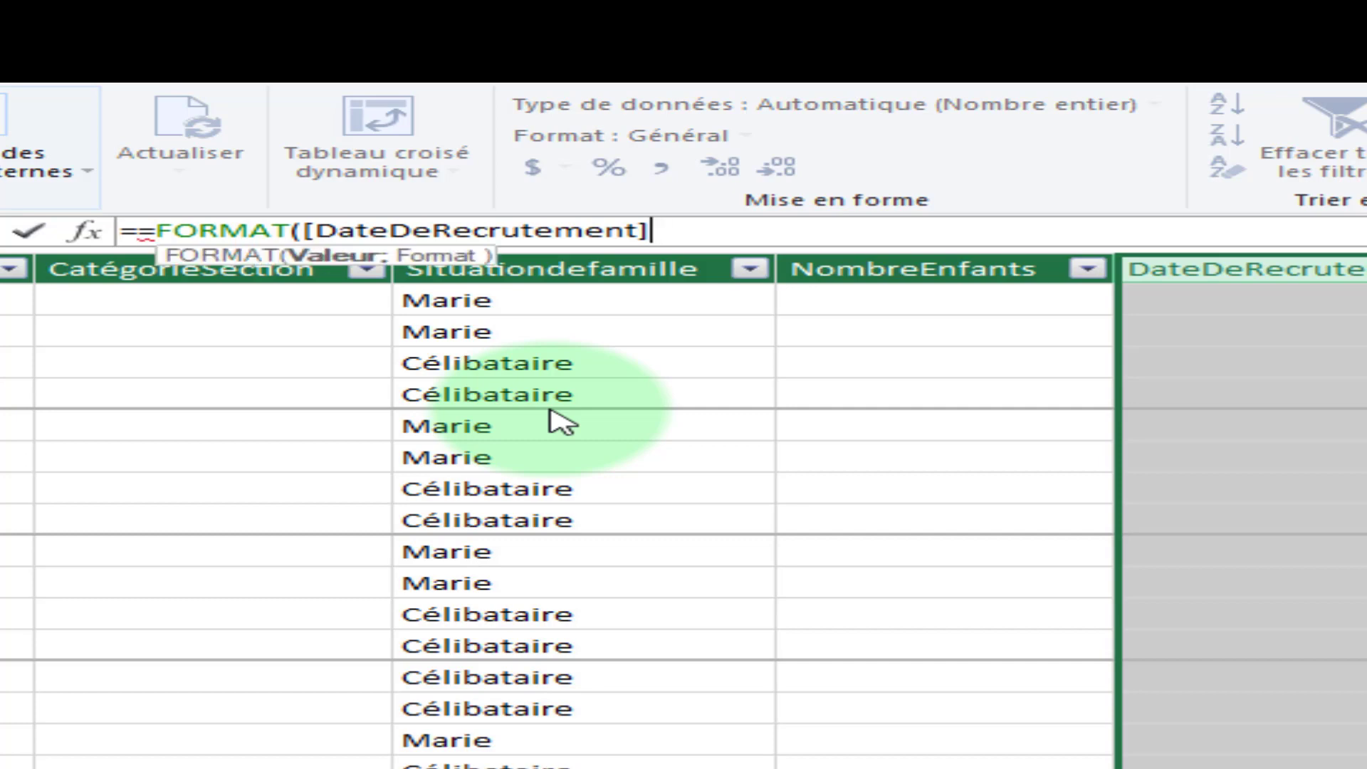
pyautogui.write(';')
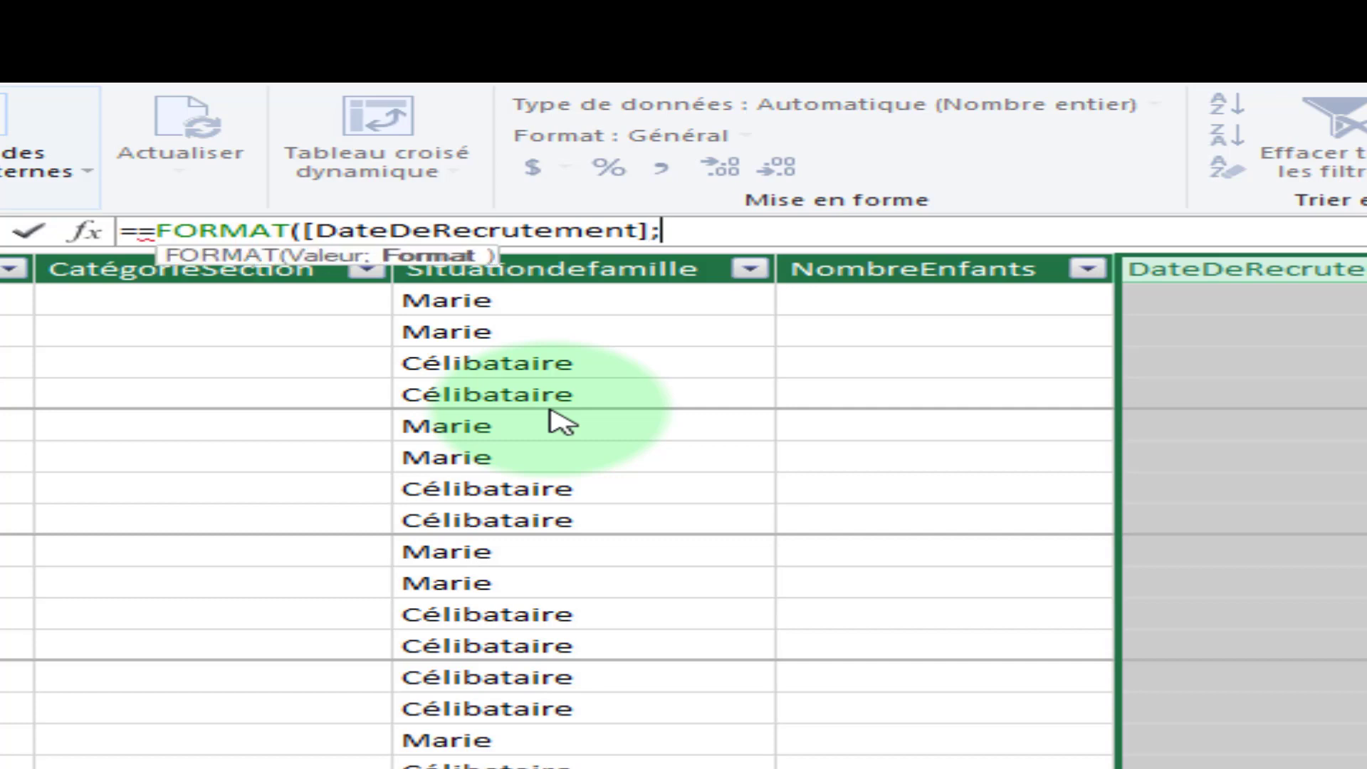
pyautogui.write('"yyyy')
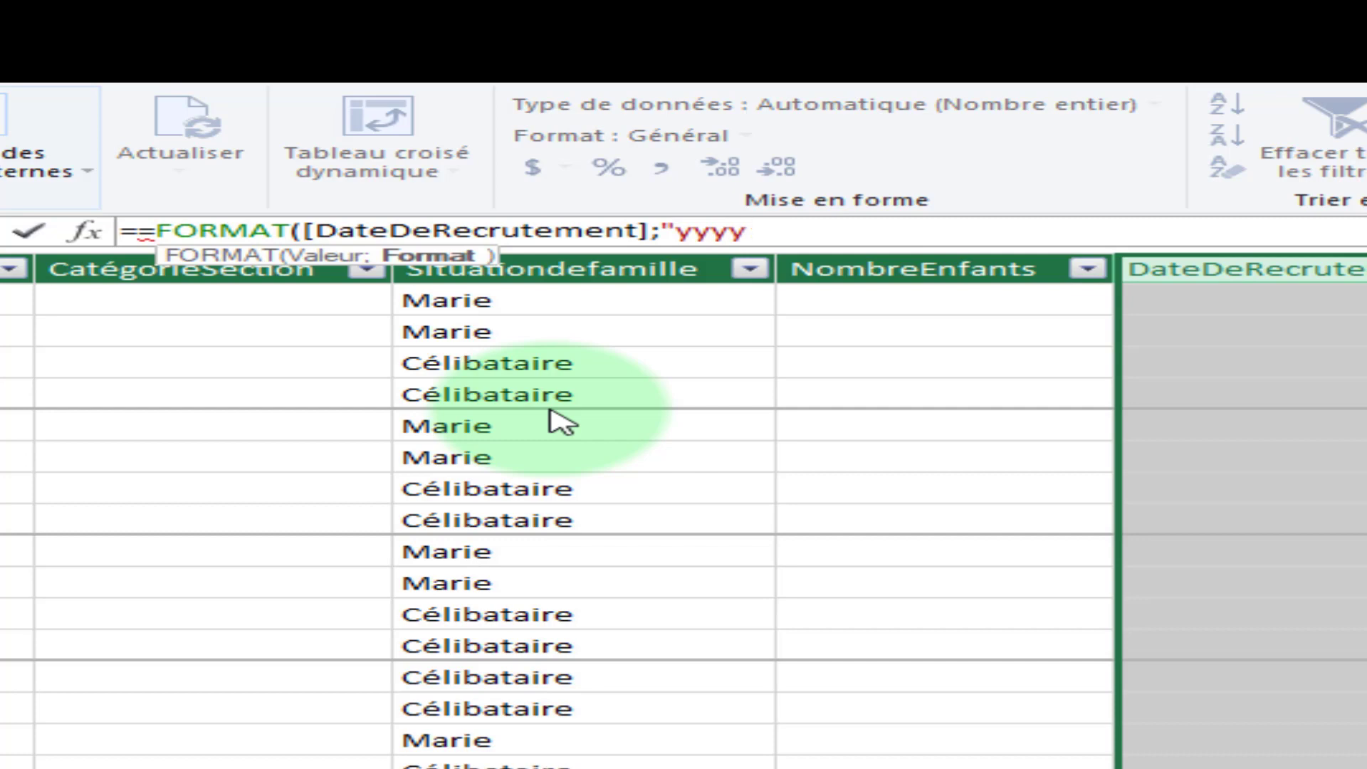
pyautogui.write('")')
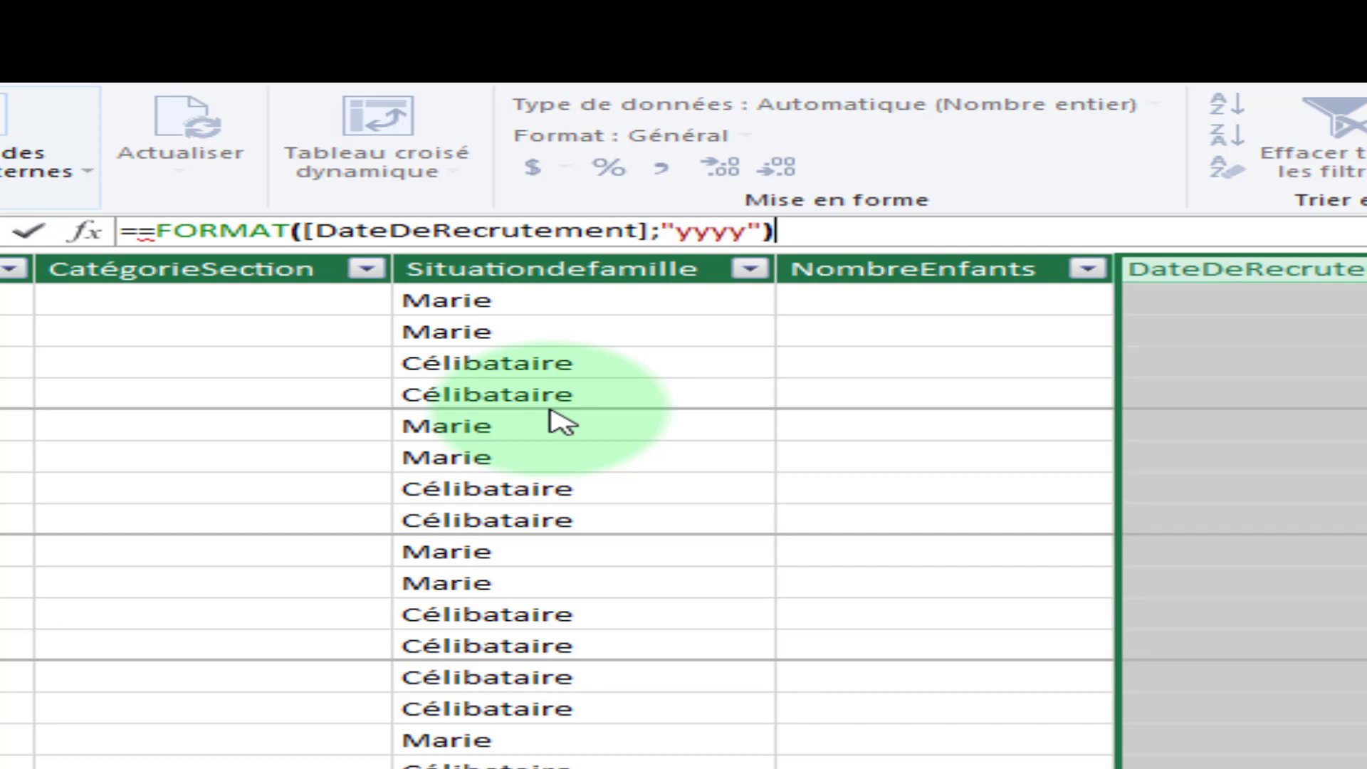
pyautogui.press('Return')
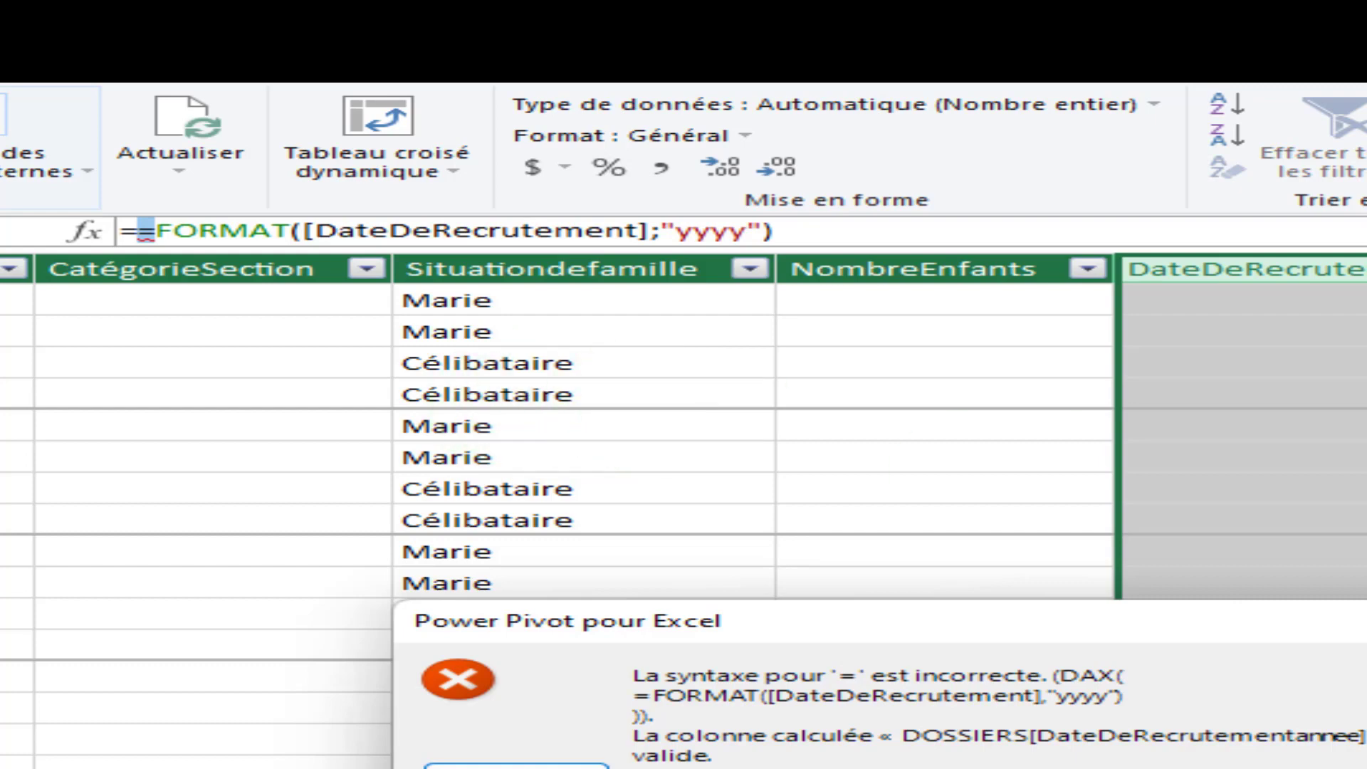
pyautogui.press('Return')
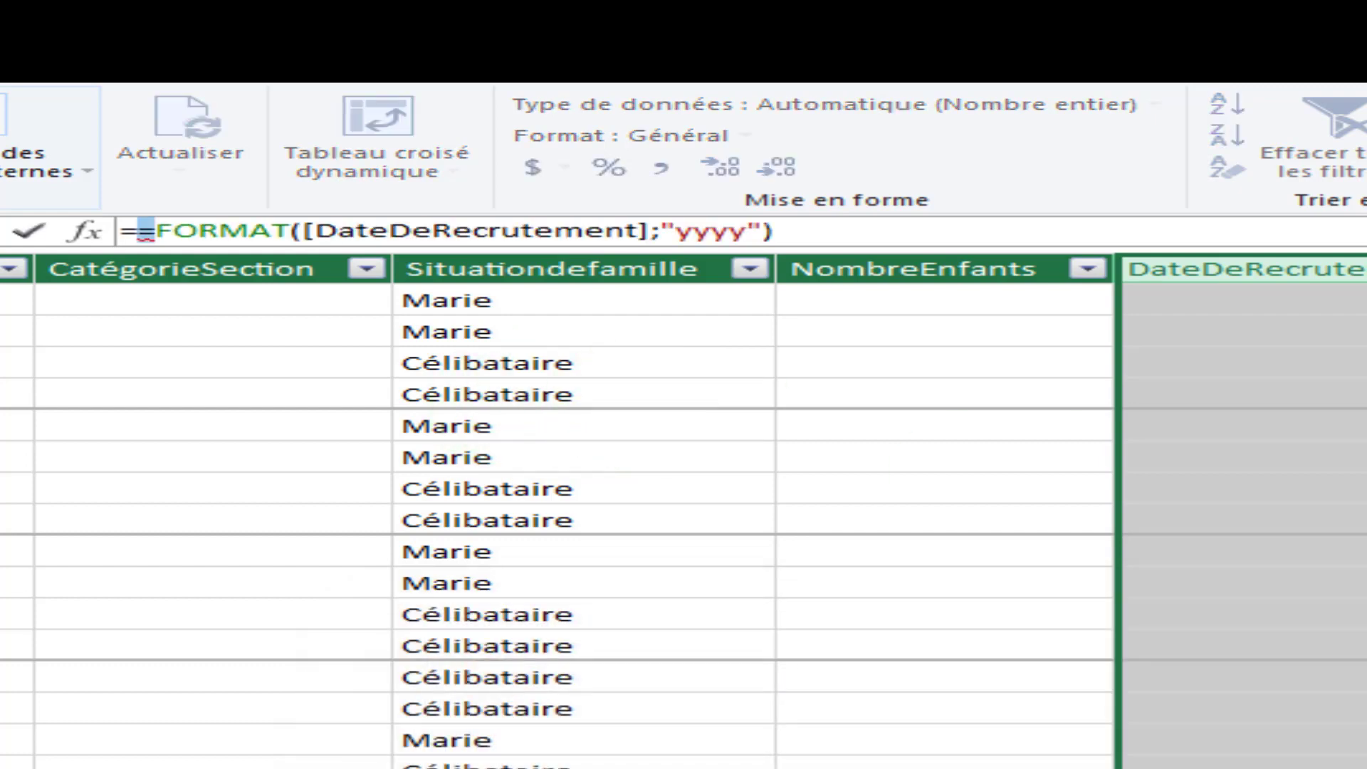
pyautogui.press('BackSpace')
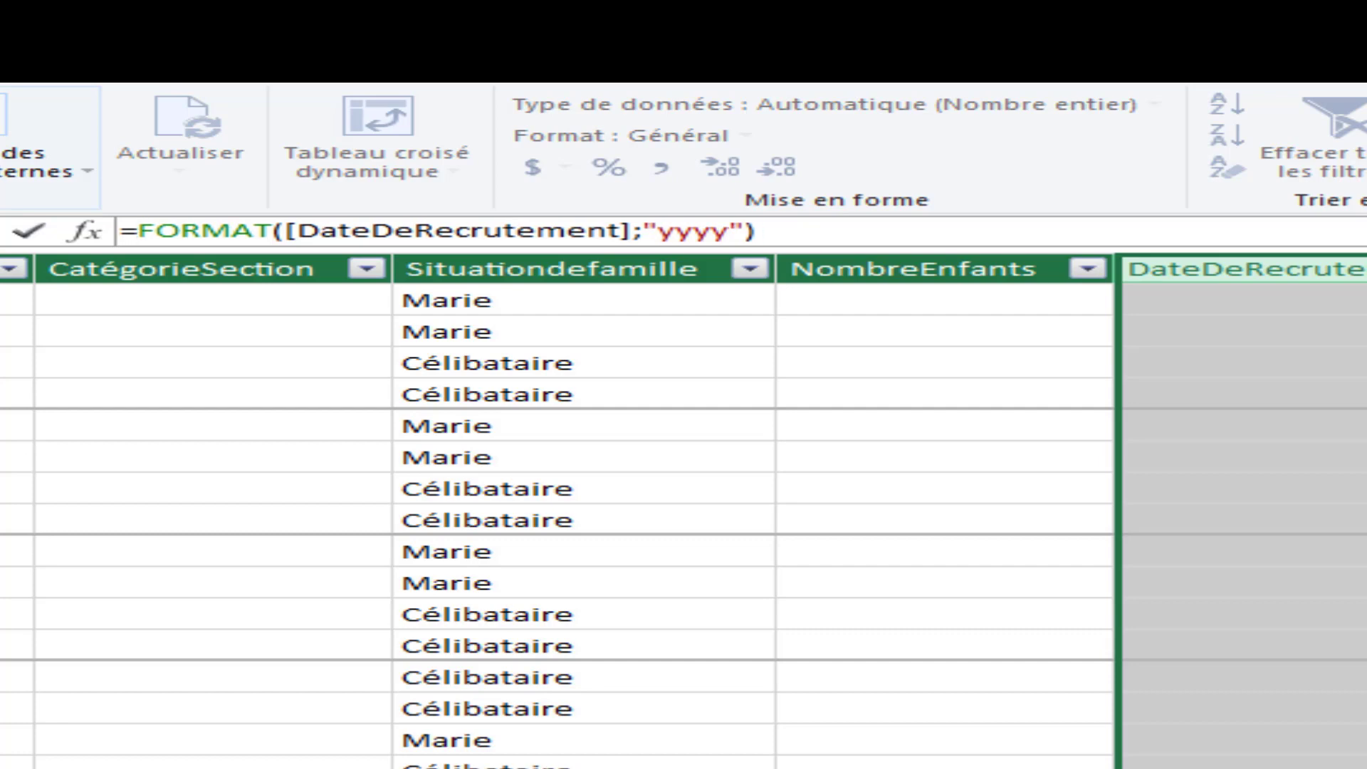
pyautogui.press('Return')
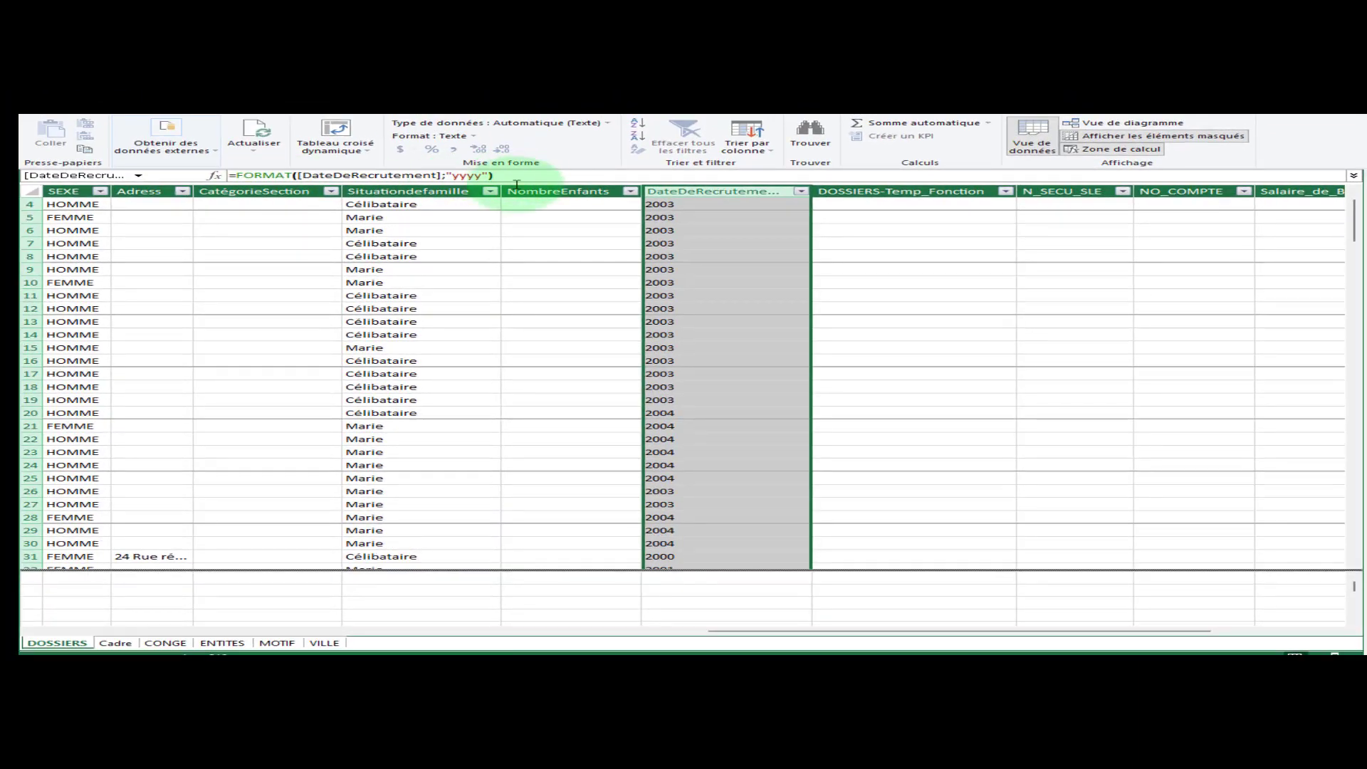
# Create a flattened pivot table from the data model on the existing Analyse sheet at cell A1
pyautogui.moveTo(776, 629); pyautogui.dragTo(97, 618)
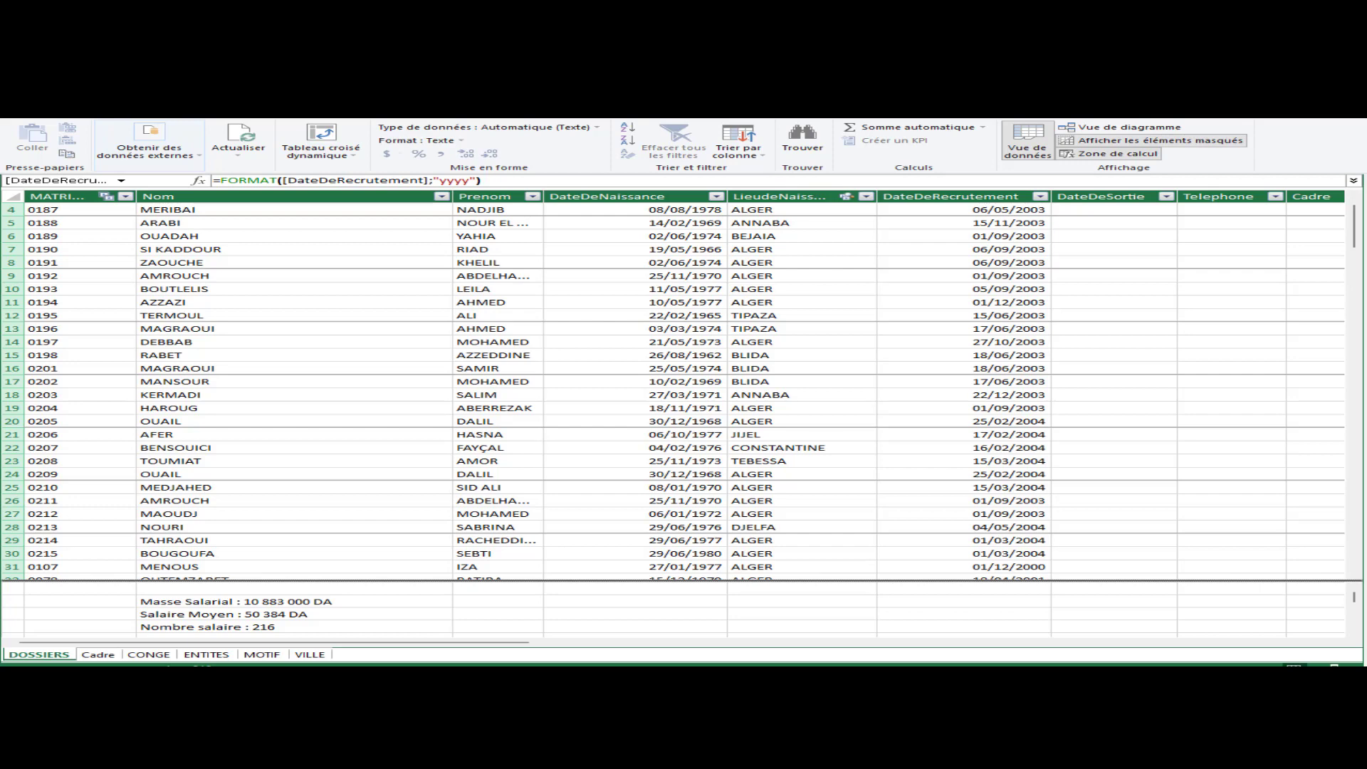
pyautogui.click(475, 237)
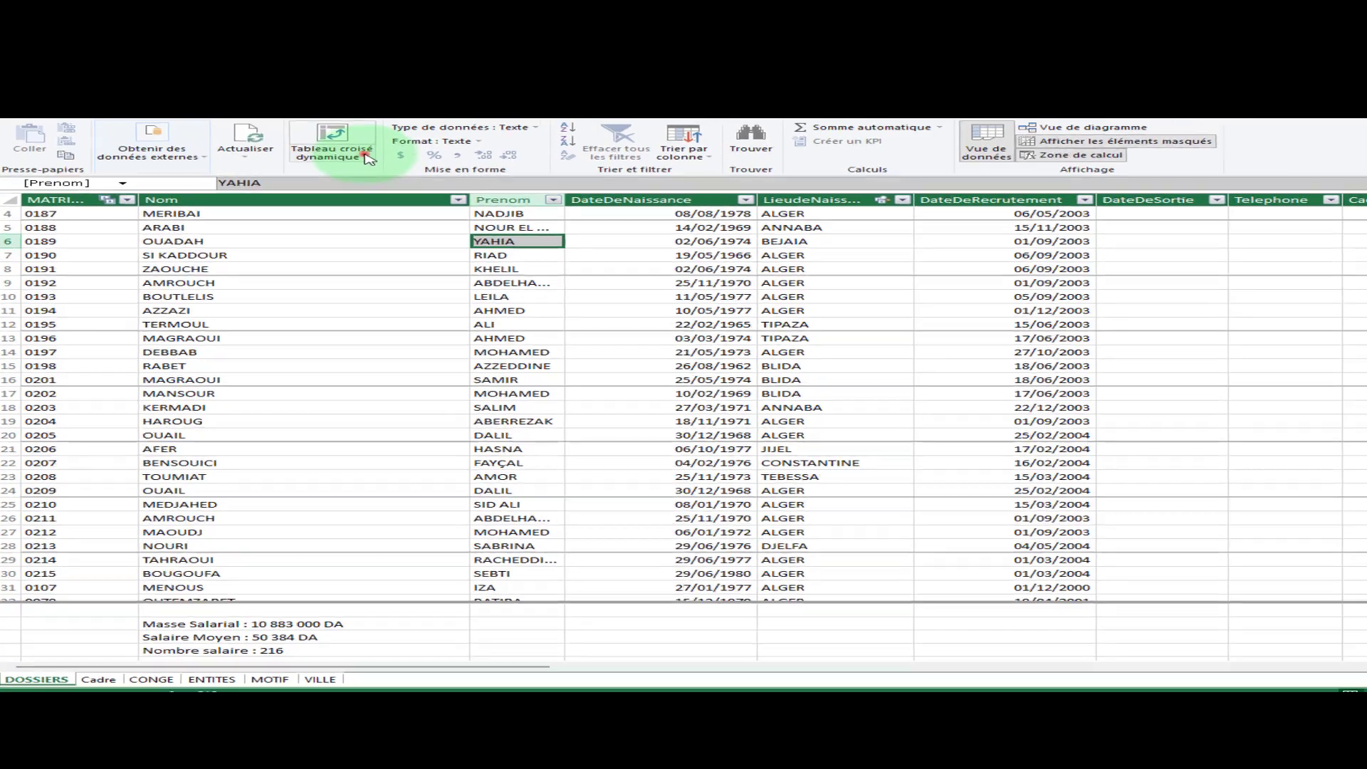
pyautogui.click(348, 151)
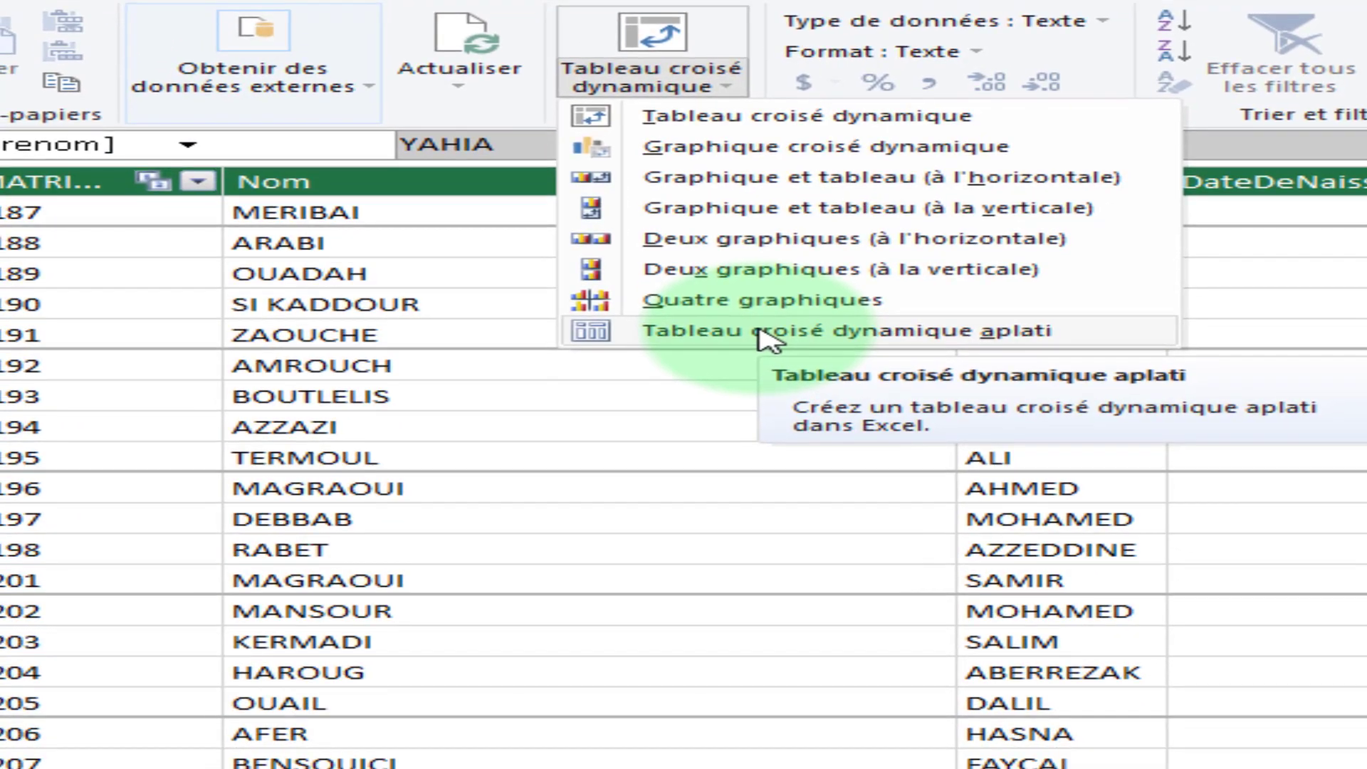
pyautogui.click(734, 442)
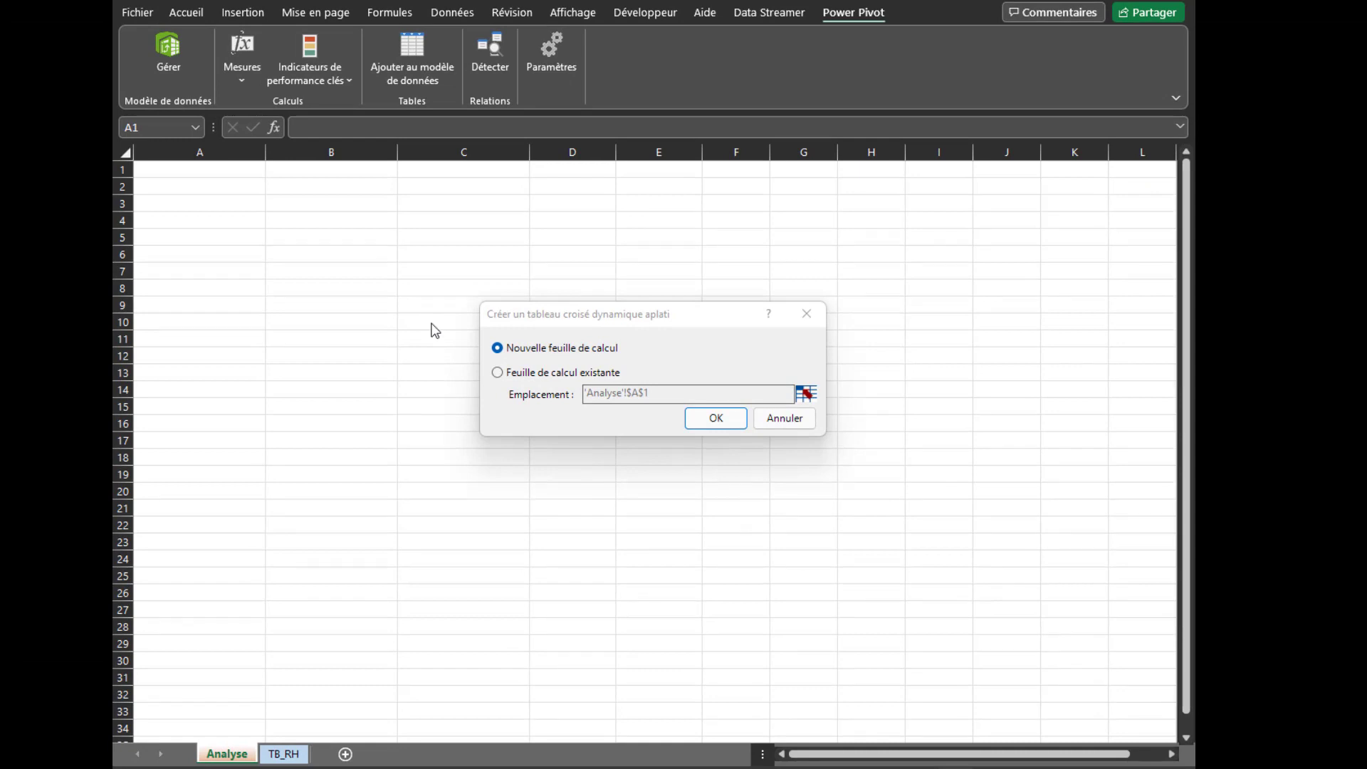
pyautogui.click(497, 374)
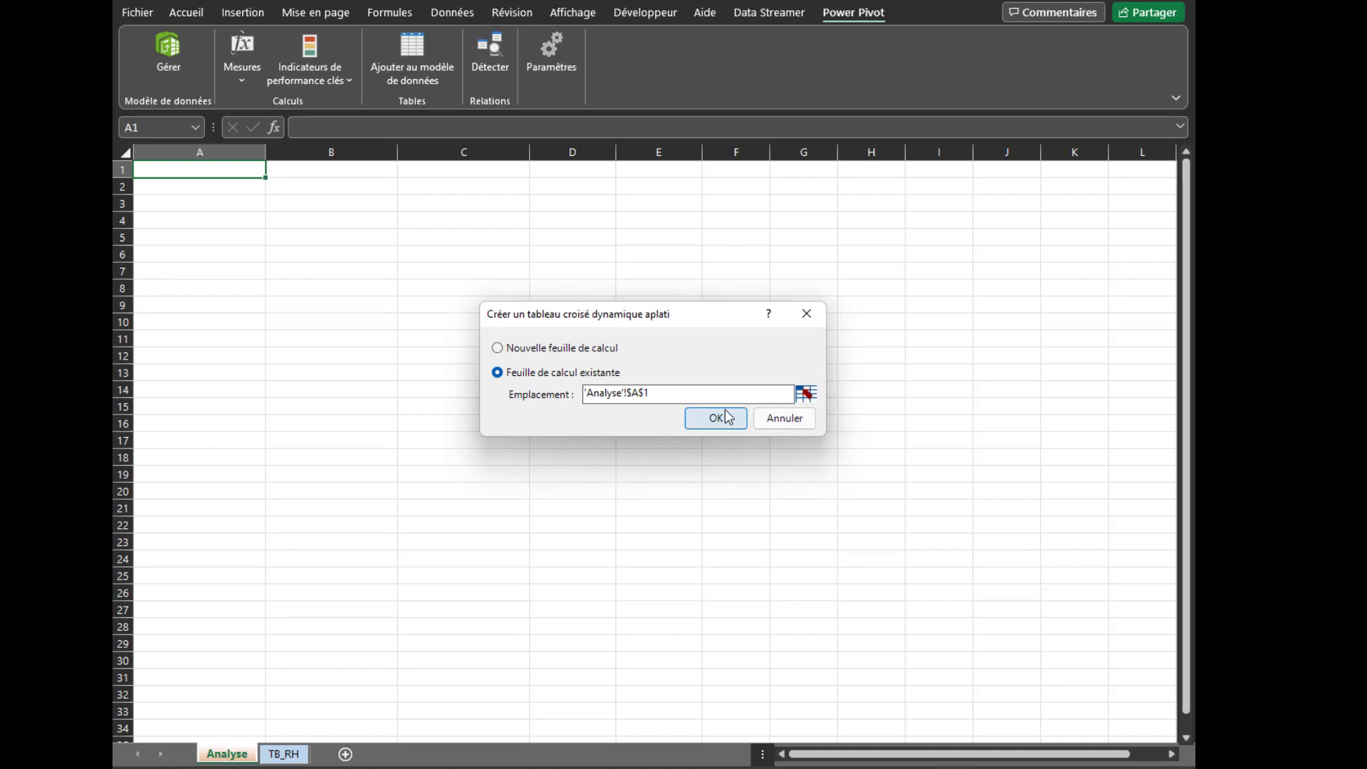
pyautogui.click(806, 394)
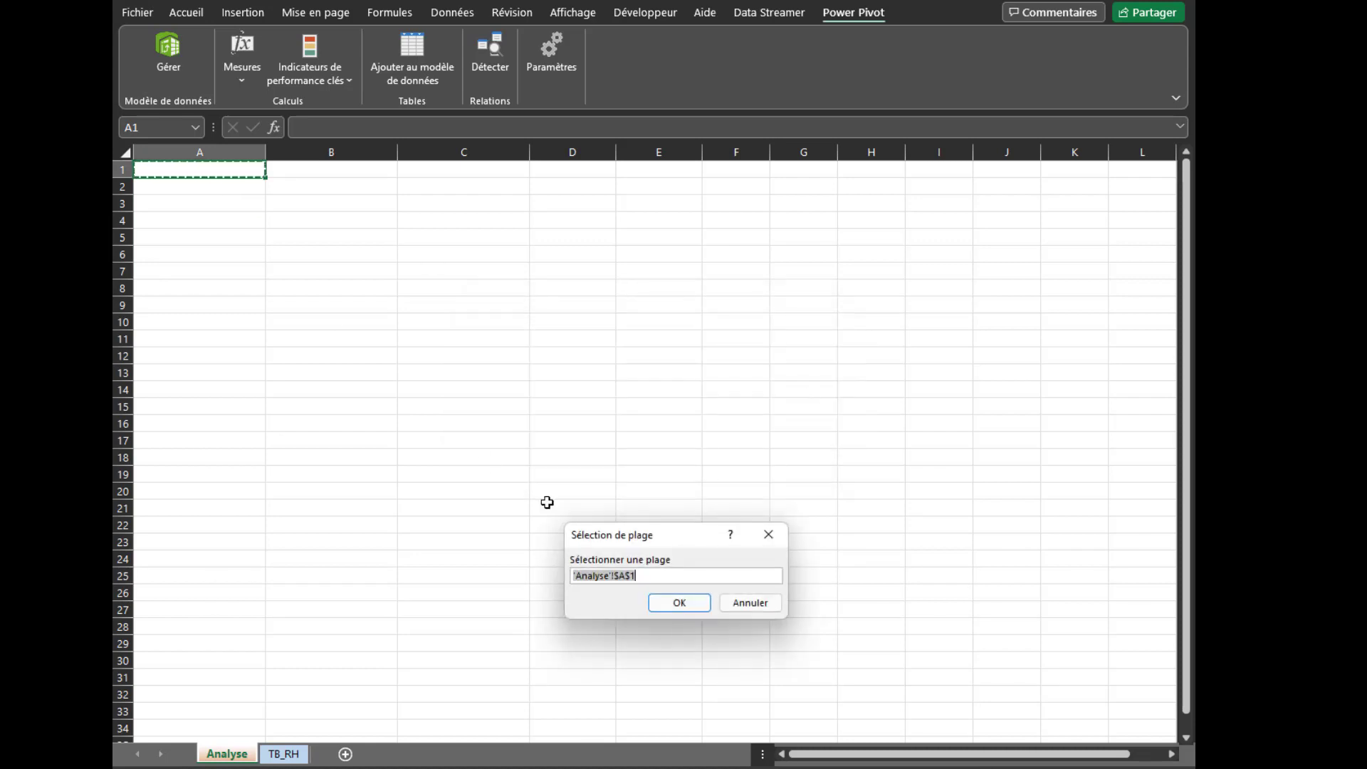
pyautogui.click(677, 602)
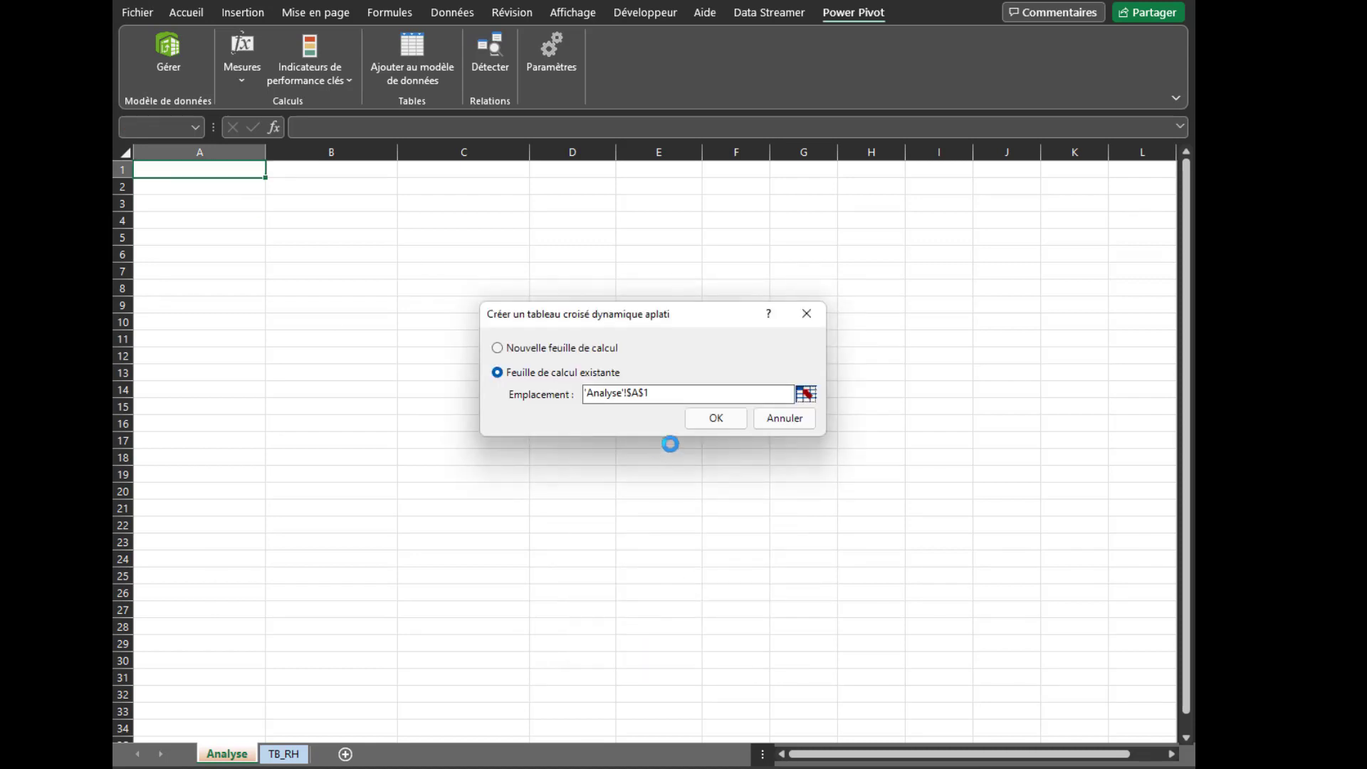
pyautogui.click(708, 418)
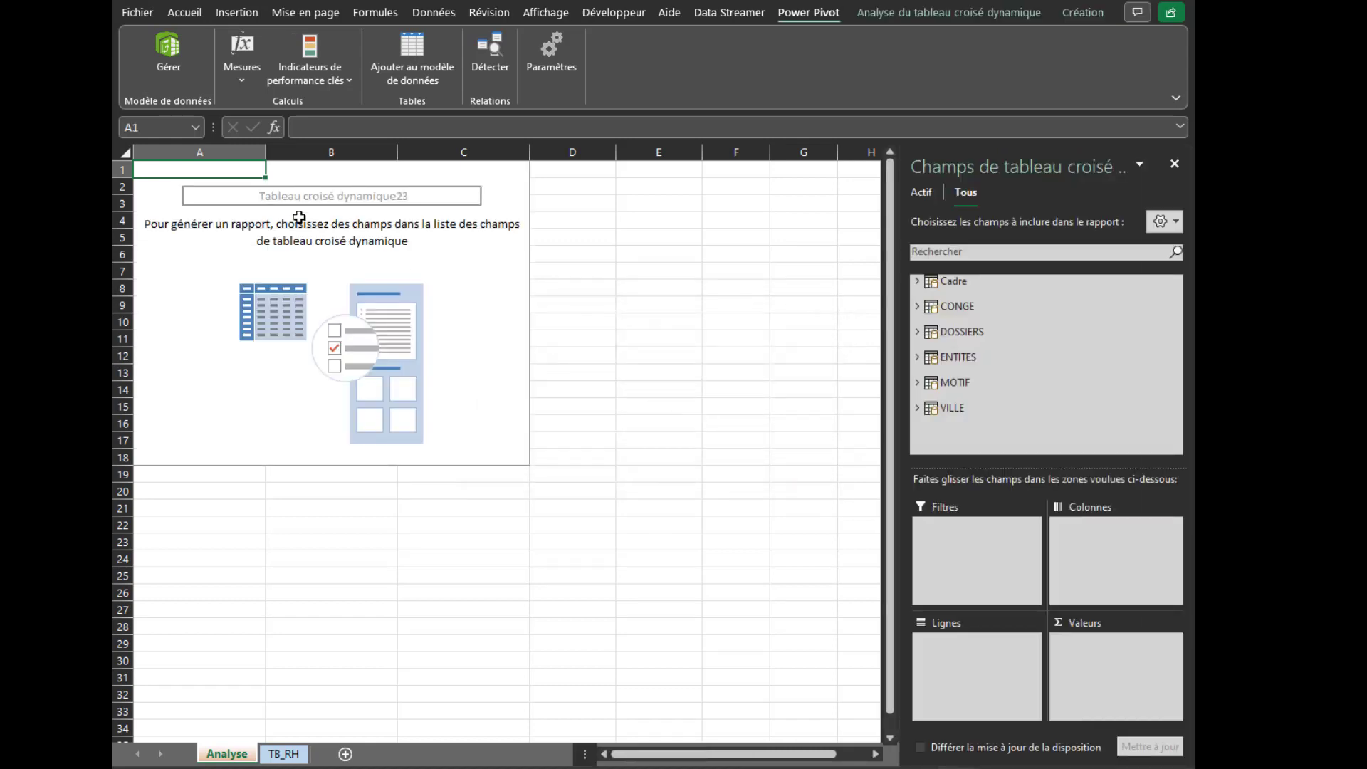
# Add the Masse Salarial measure from the DOSSIERS table as the value of the pivot table at A1
pyautogui.click(918, 332)
pyautogui.scroll(-6, 970, 399)
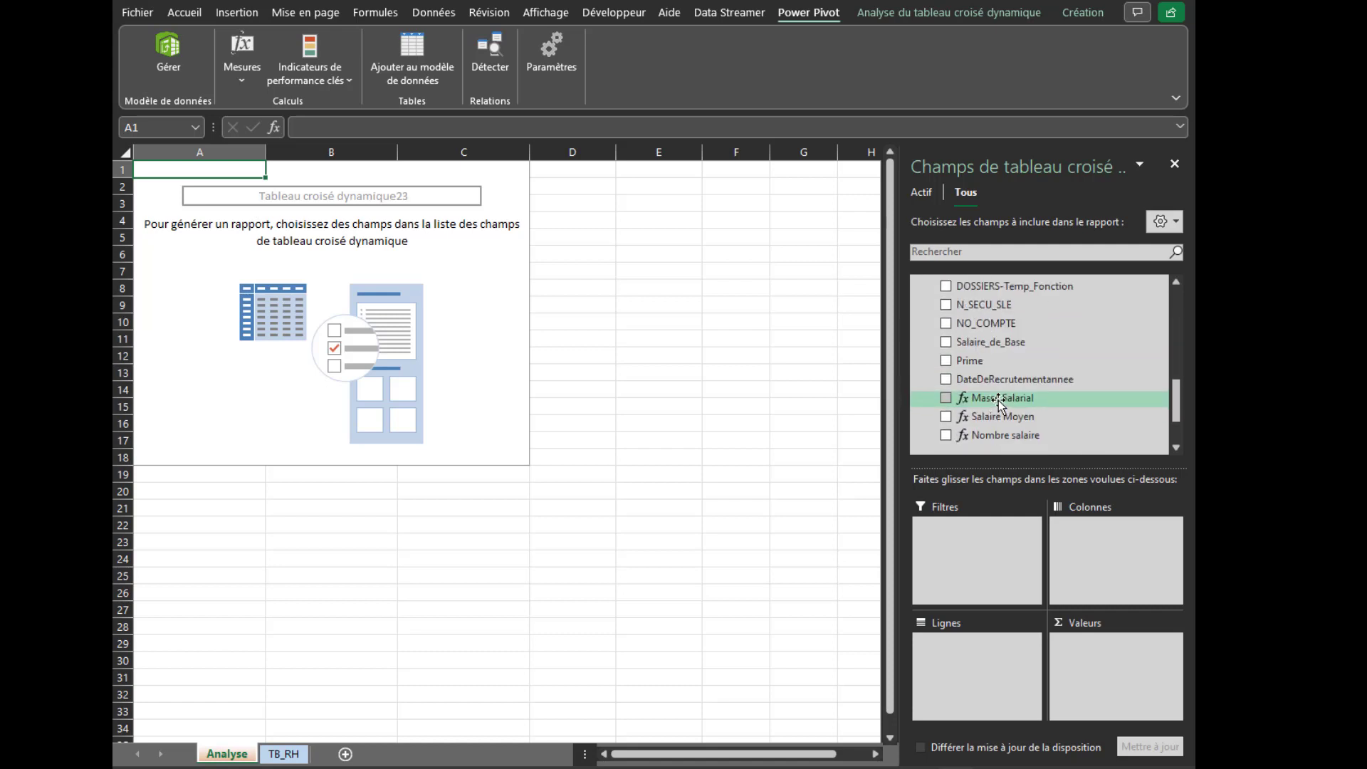
pyautogui.moveTo(1000, 399); pyautogui.dragTo(1091, 643)
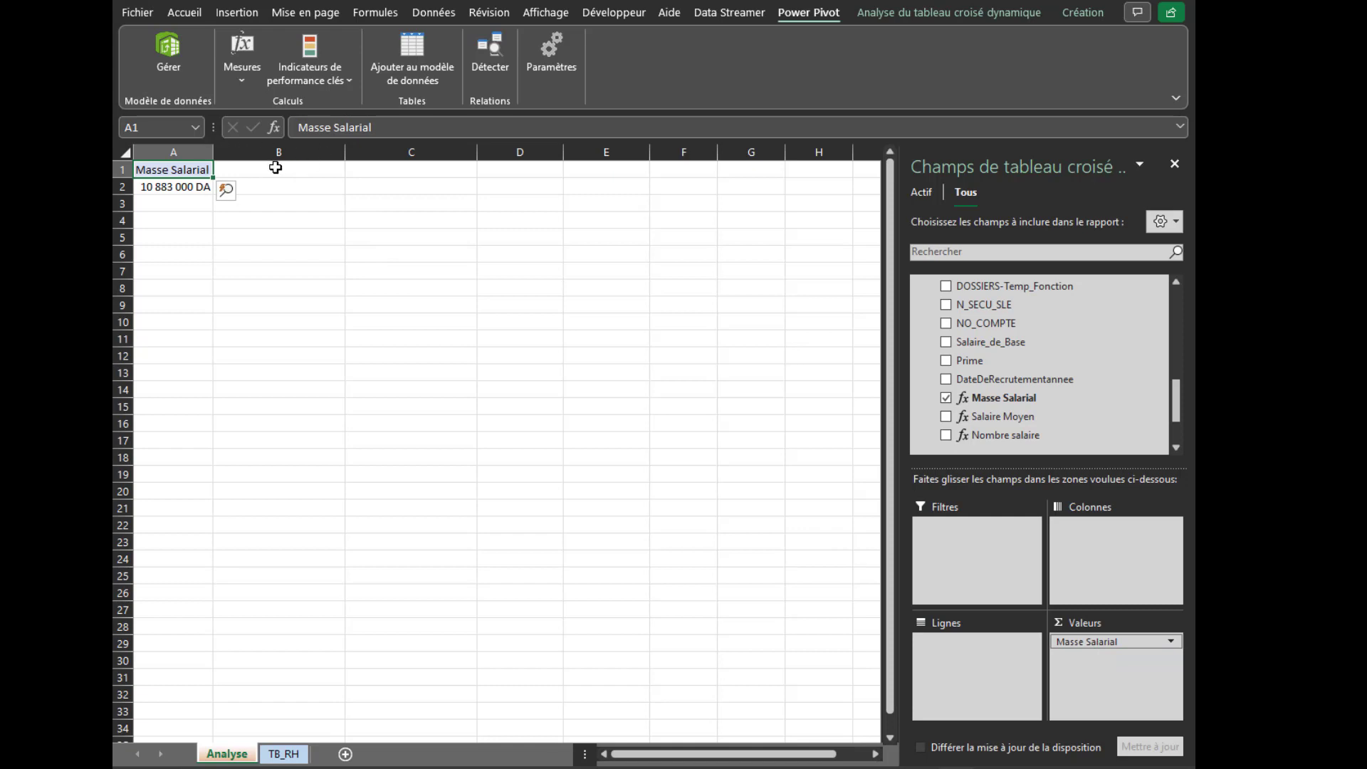
# Create a second flattened pivot table from the data model on the existing Analyse sheet at cell B1
pyautogui.click(276, 167)
pyautogui.click(163, 61)
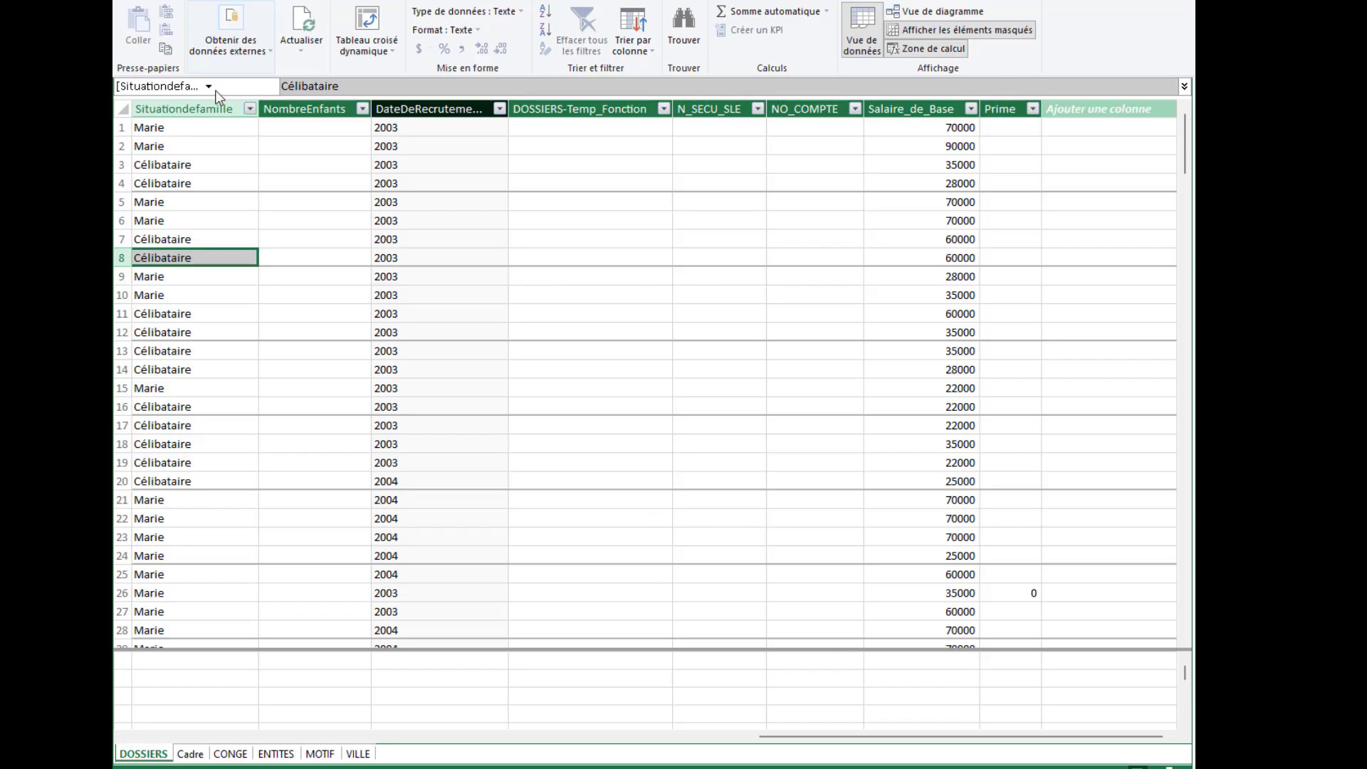
pyautogui.click(367, 40)
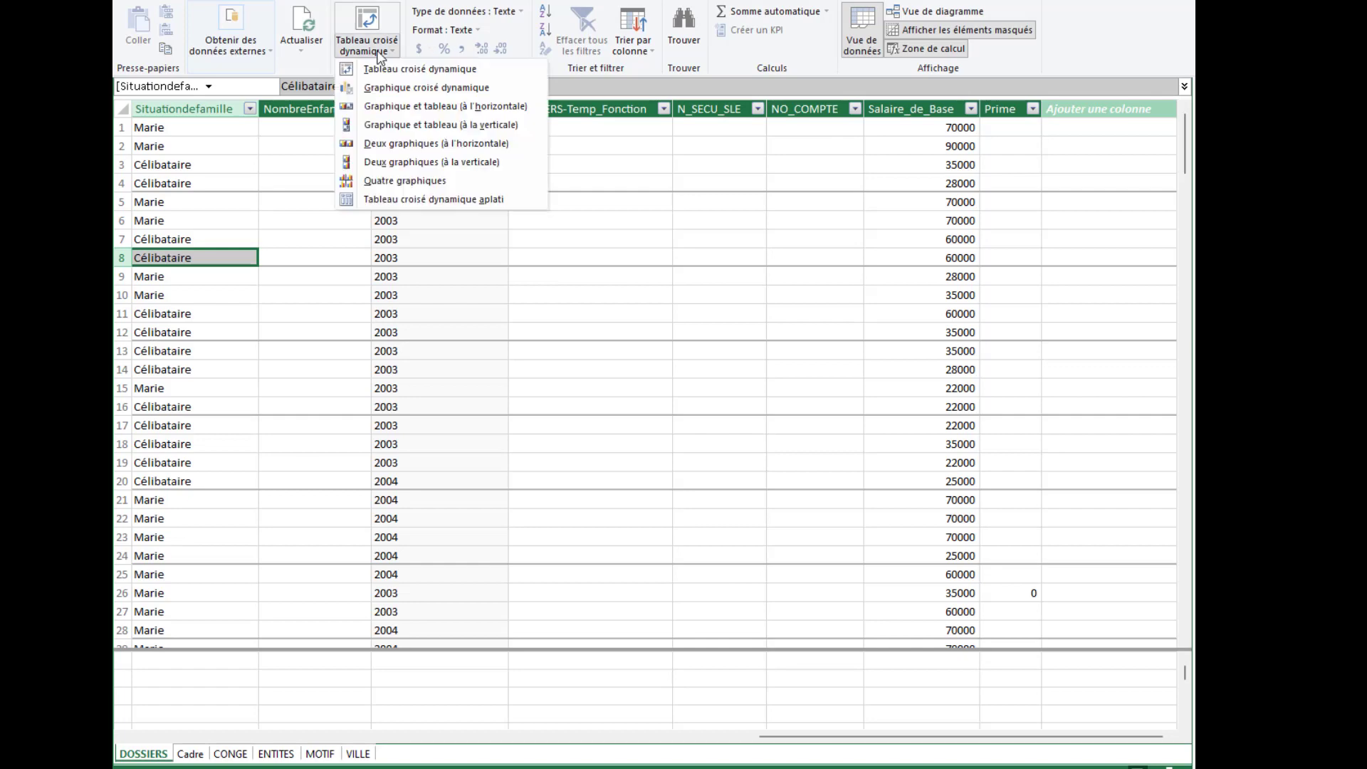
pyautogui.click(426, 200)
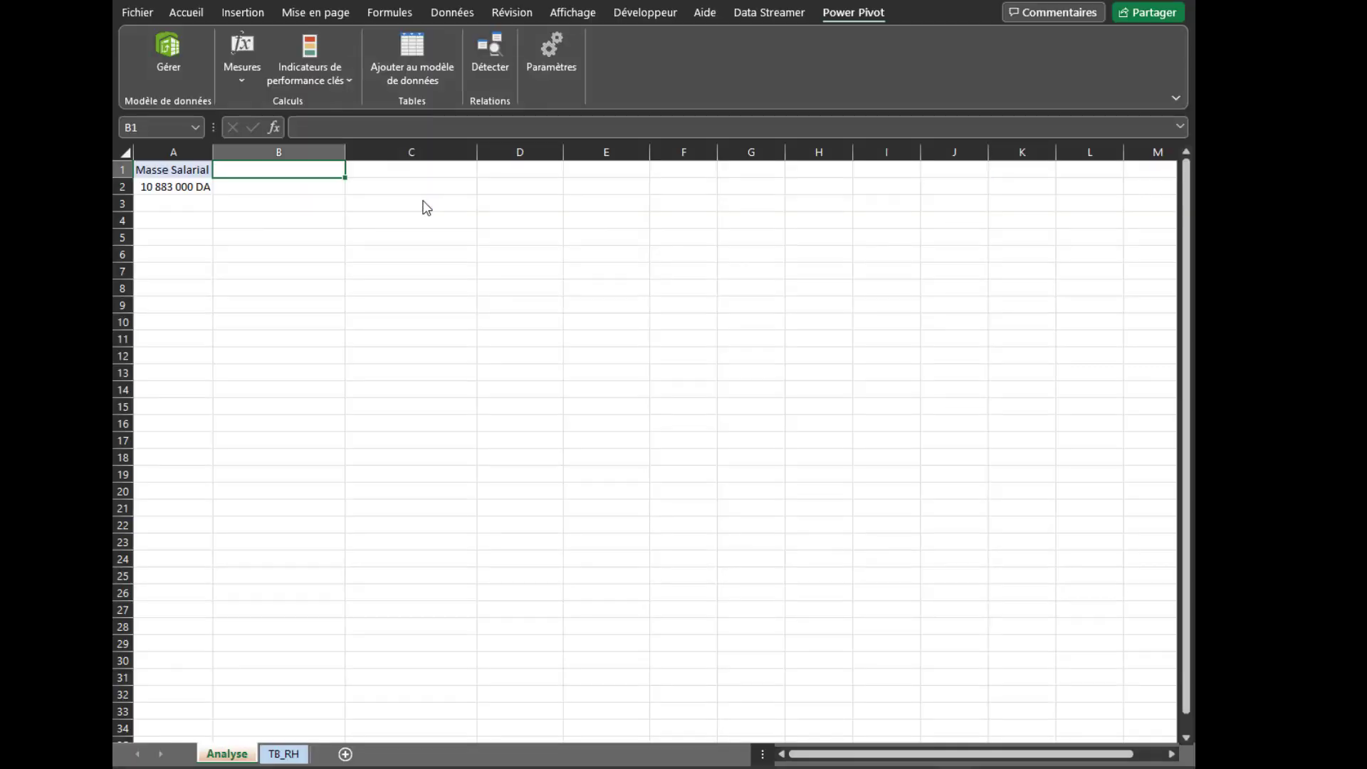
pyautogui.click(514, 373)
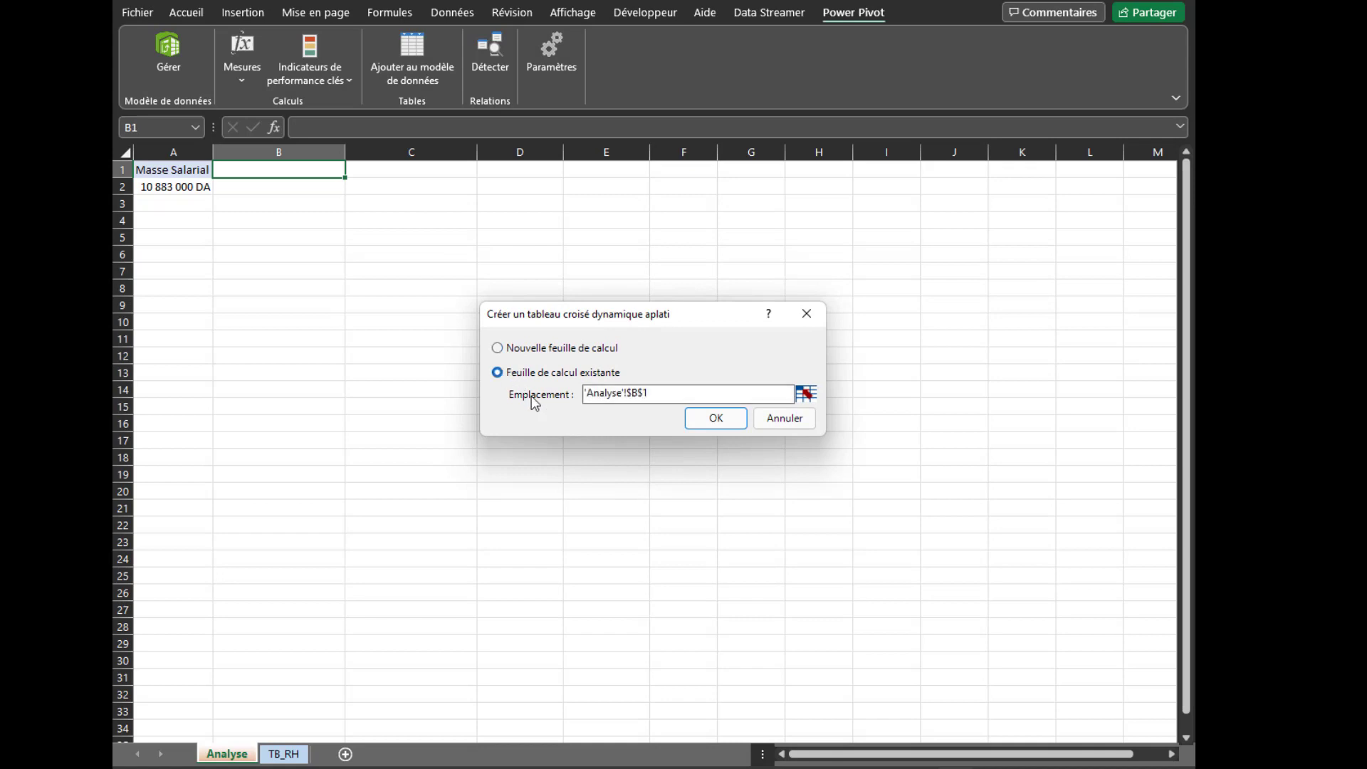
pyautogui.click(805, 393)
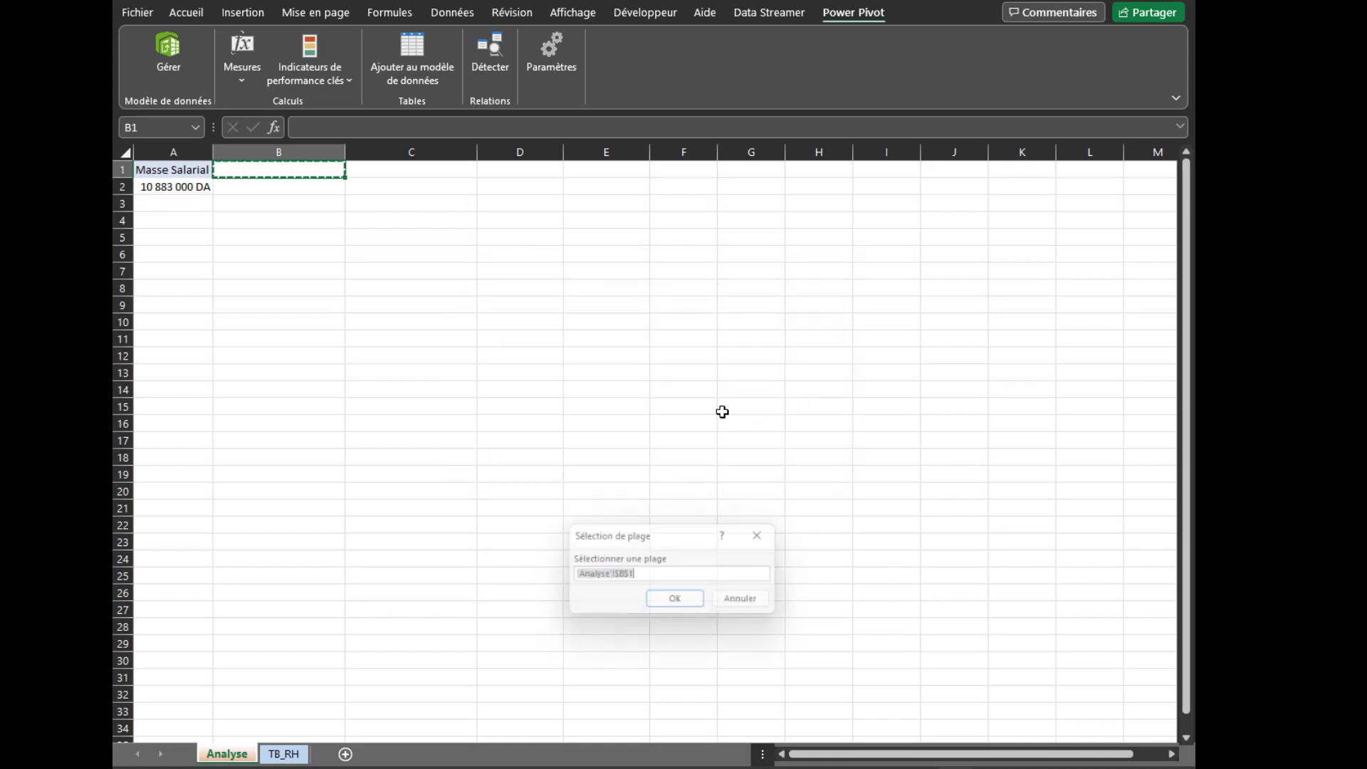
pyautogui.click(679, 604)
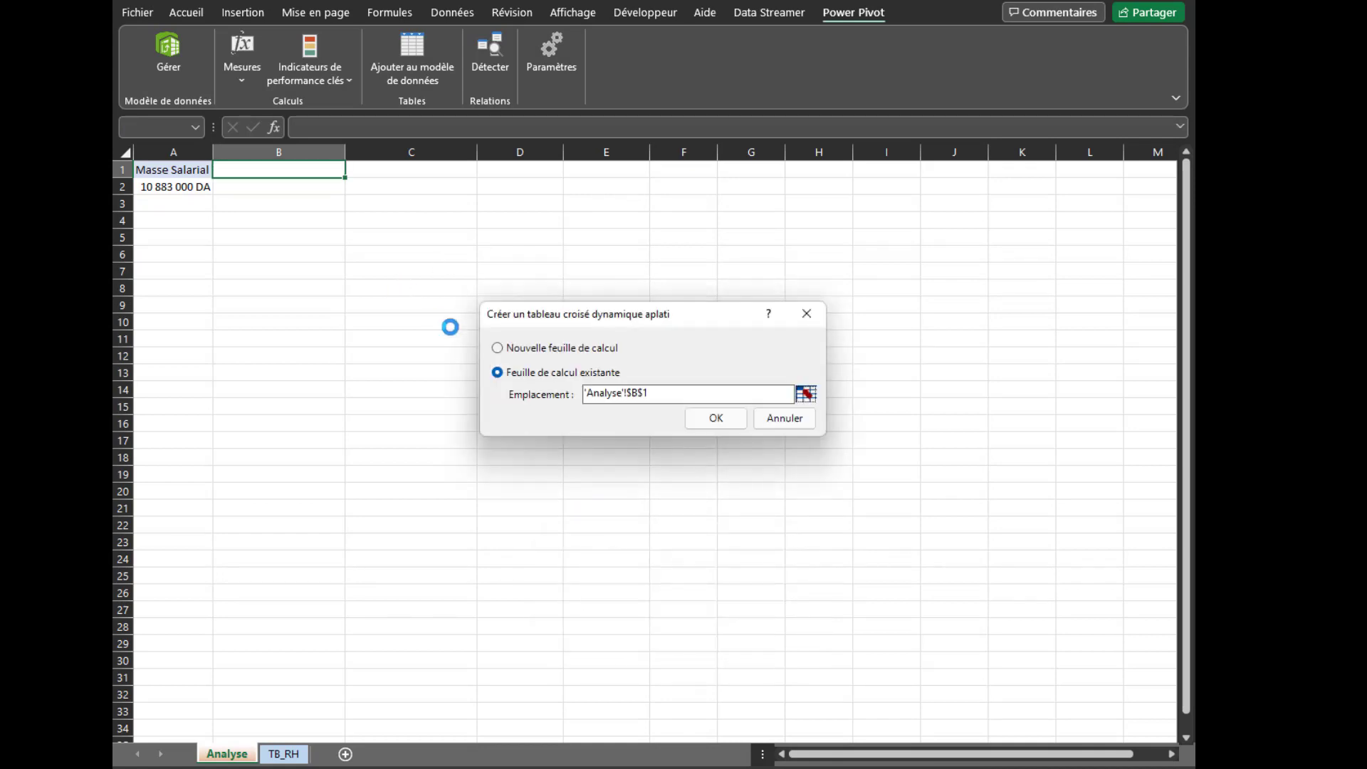
pyautogui.click(716, 419)
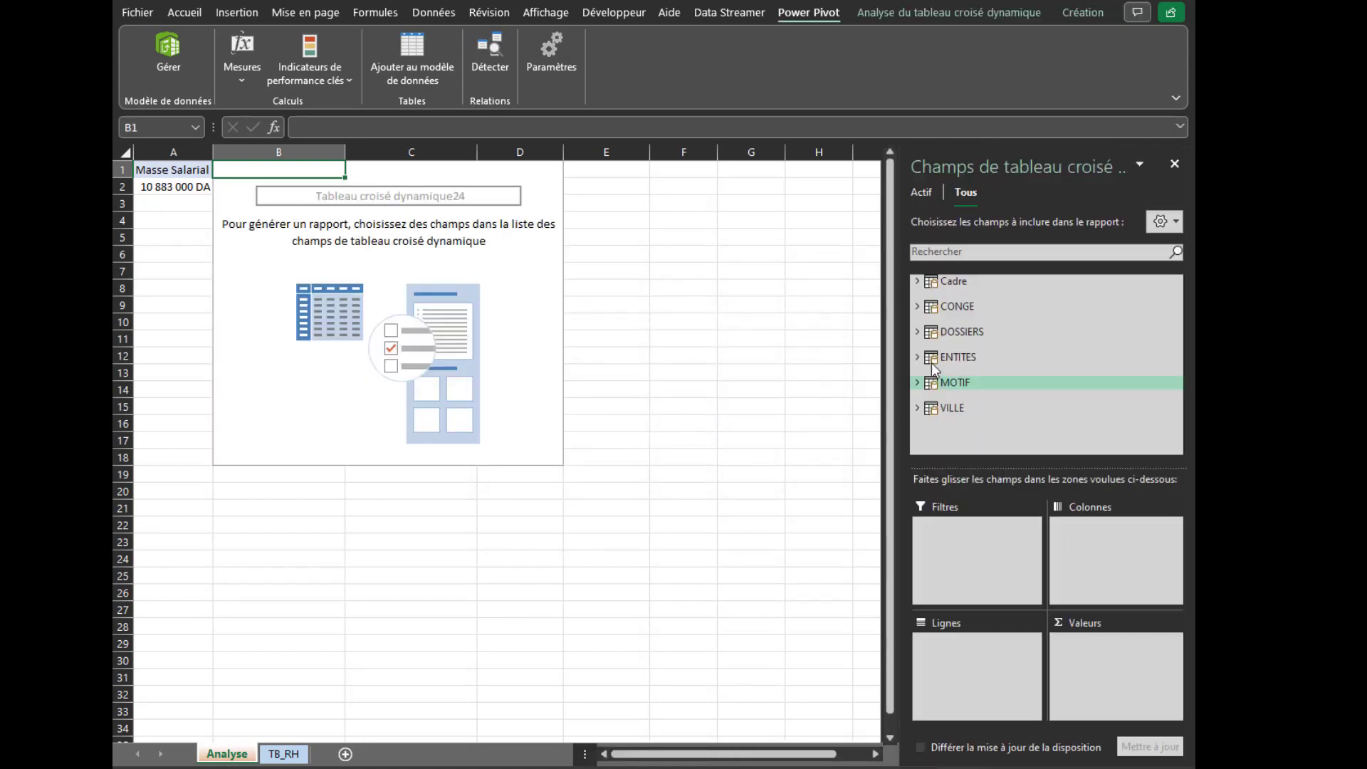
# Add the Salaire Moyen measure from the DOSSIERS table as the value of the pivot table at B1
pyautogui.click(918, 332)
pyautogui.scroll(-3, 981, 381)
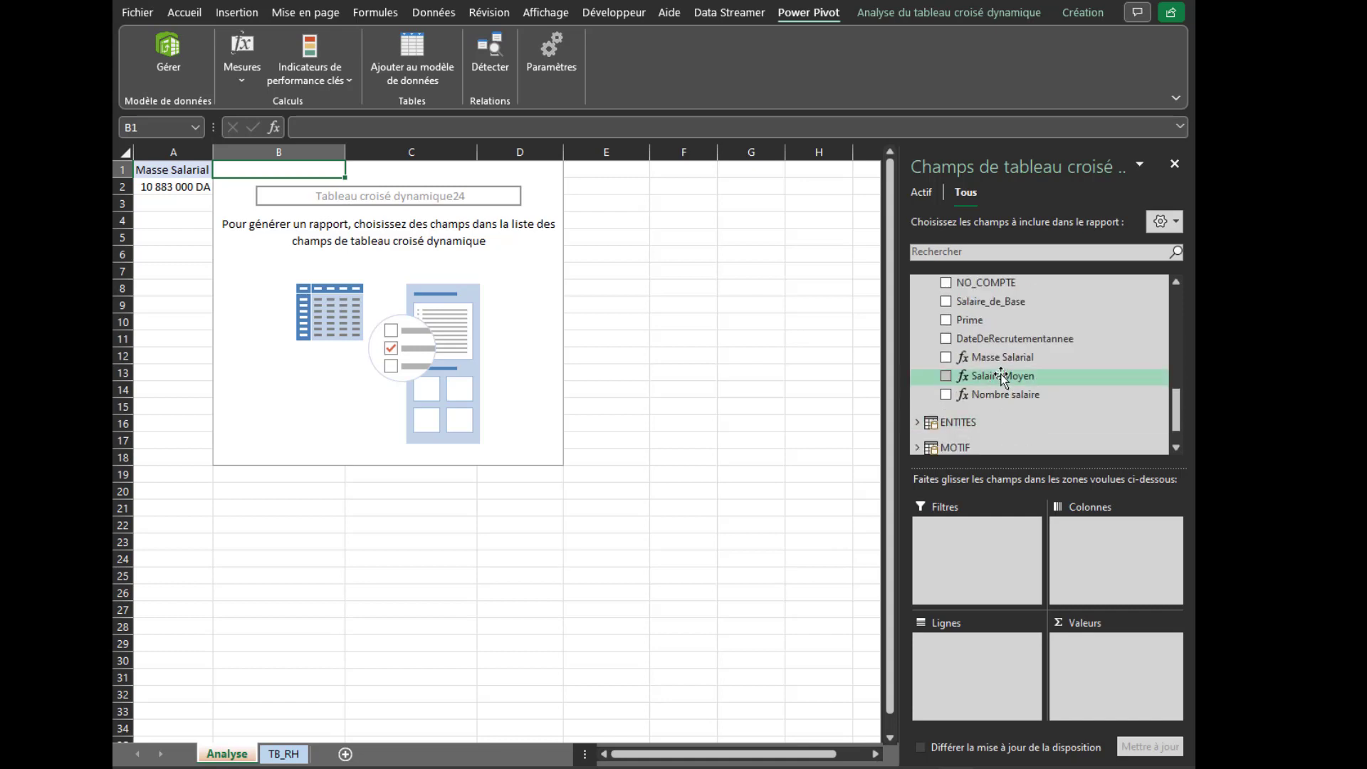
pyautogui.moveTo(998, 378); pyautogui.dragTo(1095, 650)
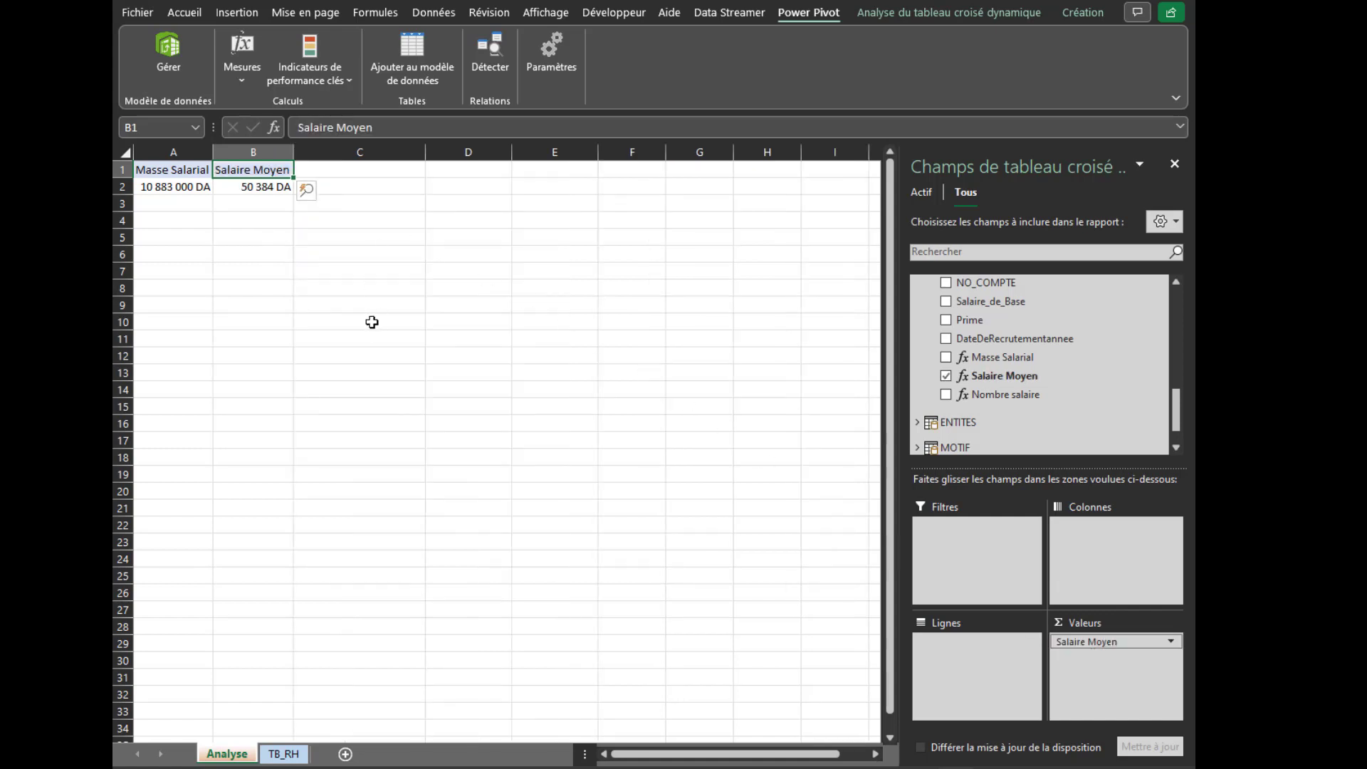
# Create a third flattened pivot table from the data model on the existing Analyse sheet at cell C1
pyautogui.click(346, 171)
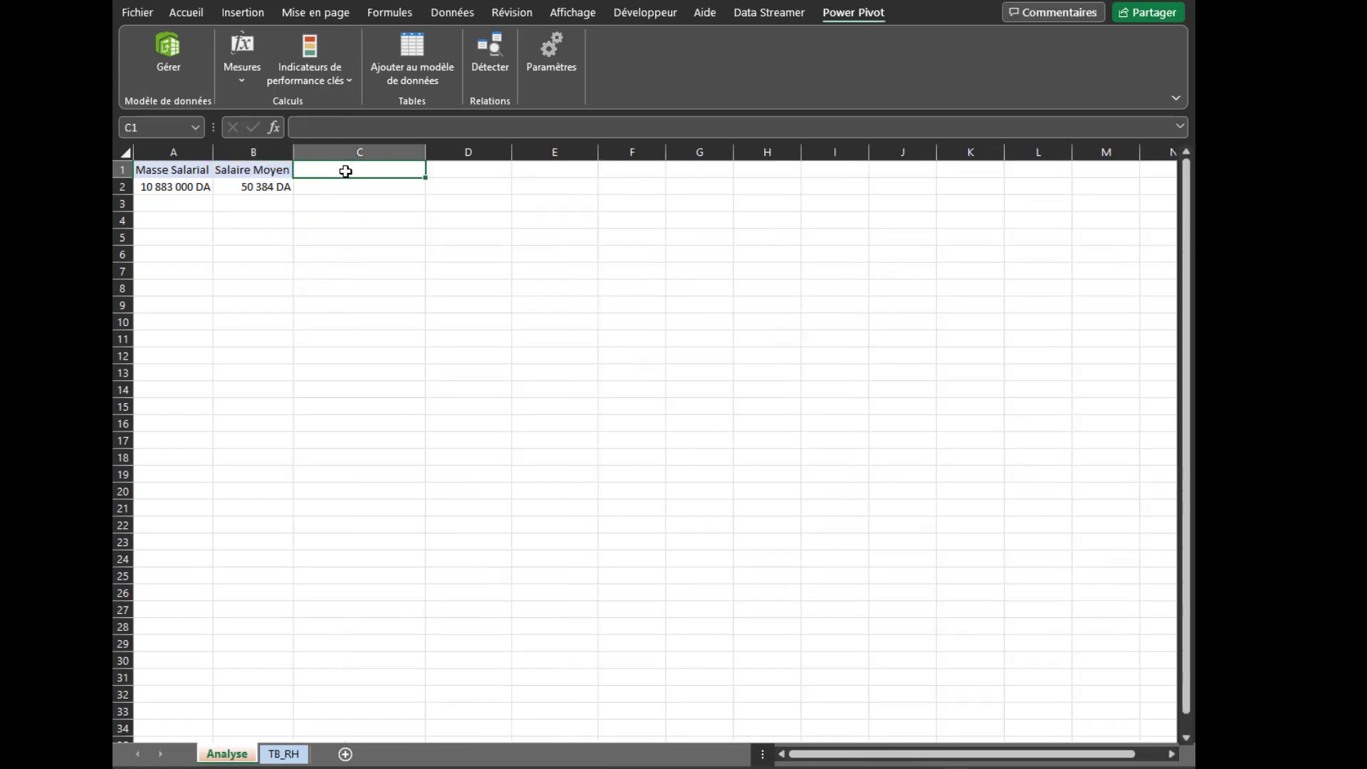
pyautogui.click(171, 46)
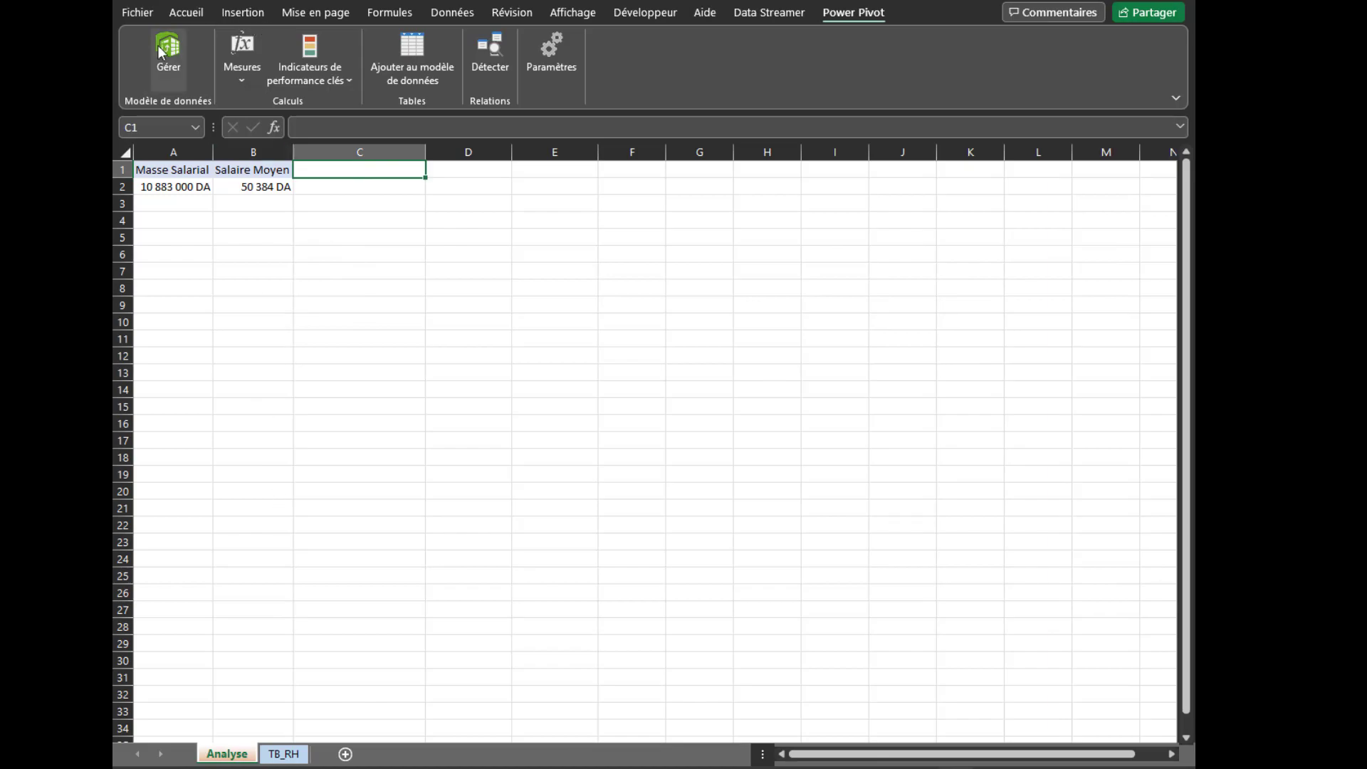
pyautogui.click(358, 46)
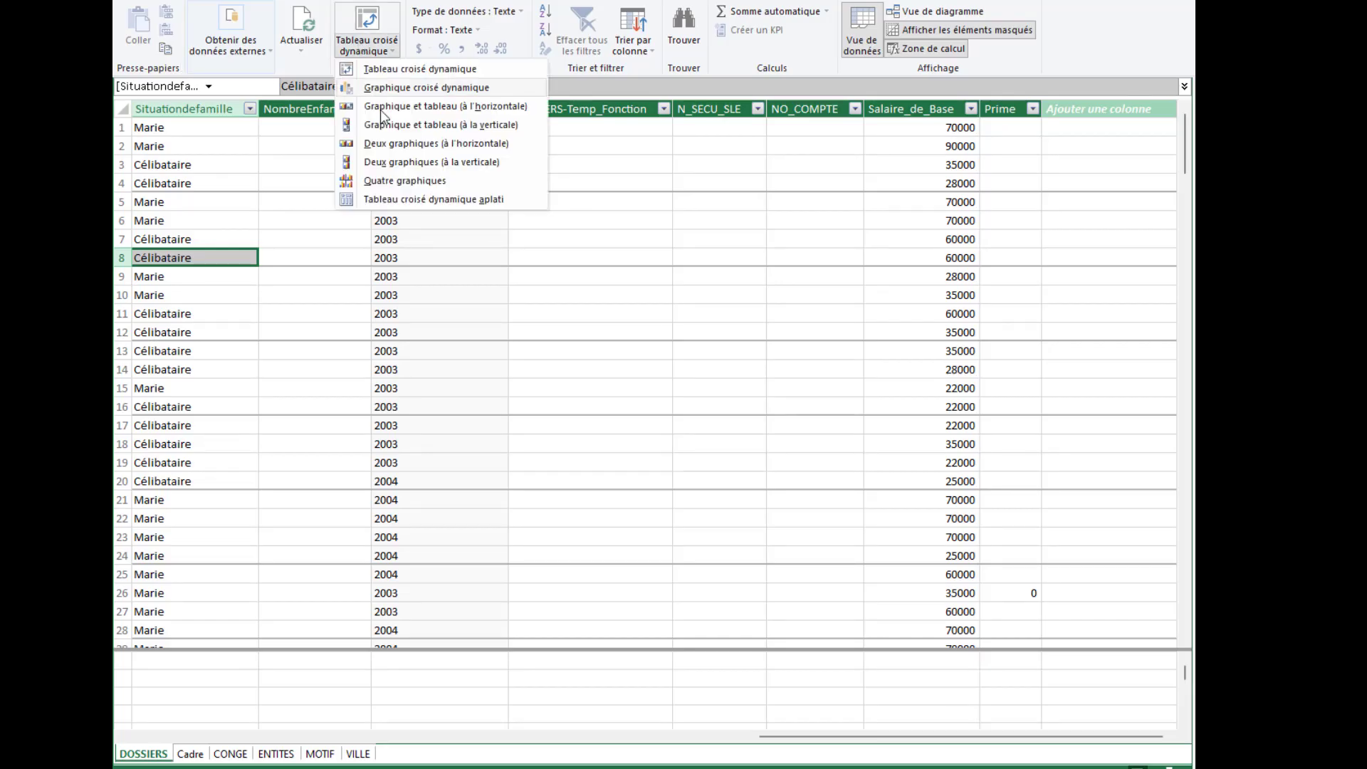
pyautogui.click(394, 198)
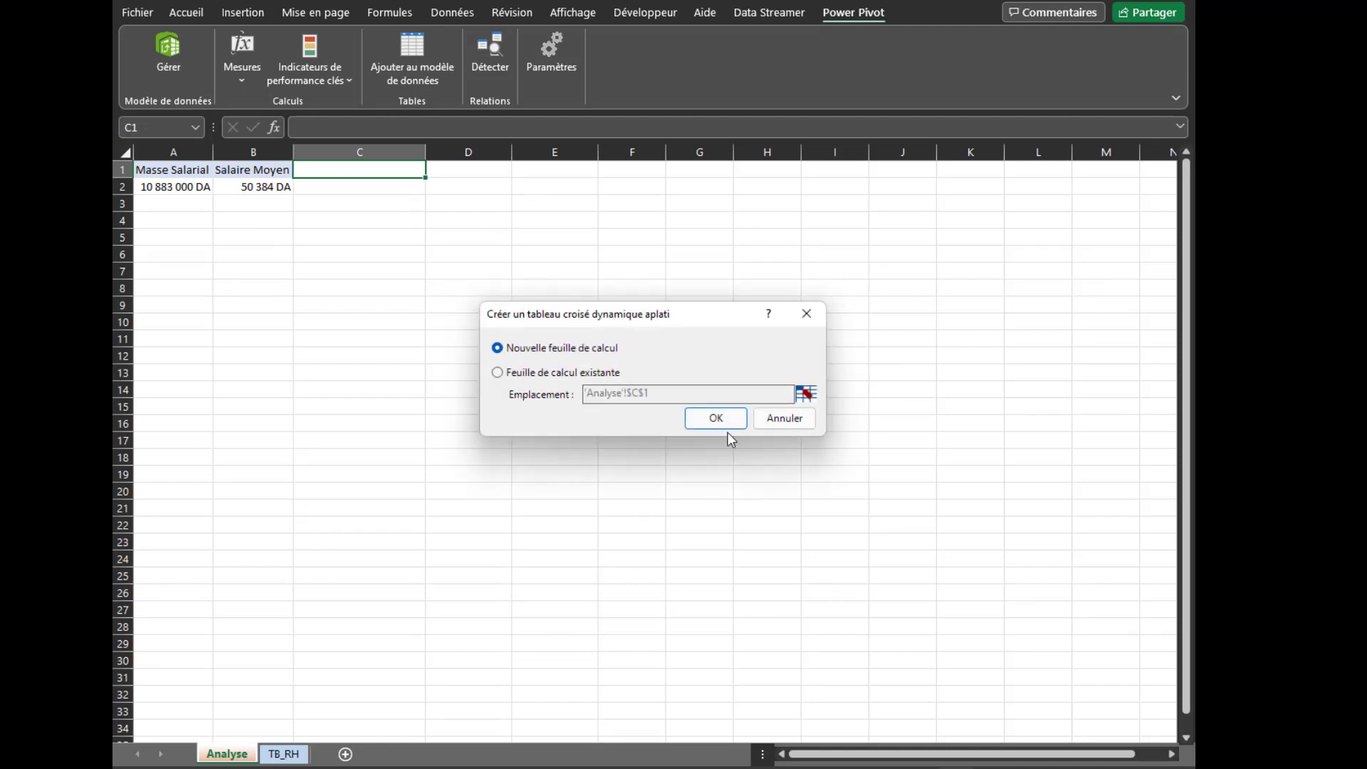
pyautogui.click(528, 373)
pyautogui.click(806, 393)
pyautogui.click(382, 177)
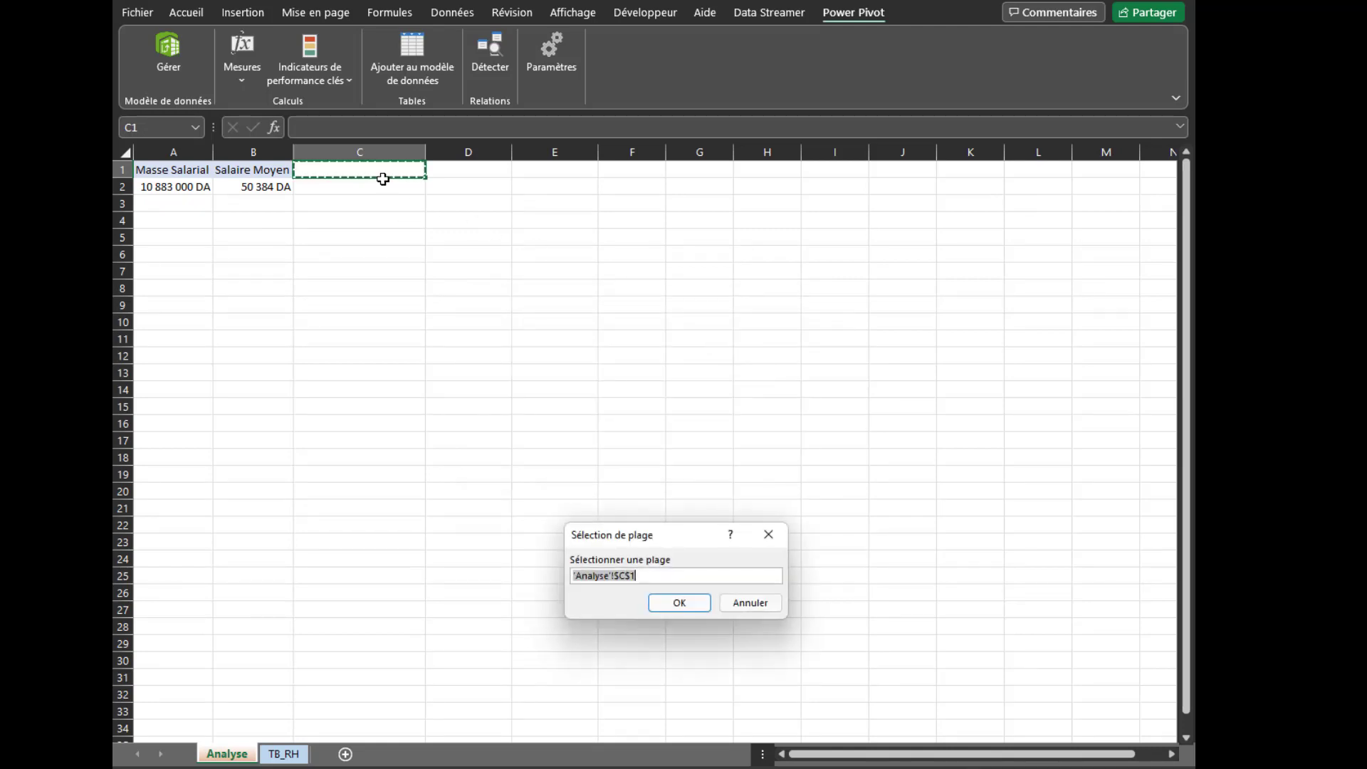
pyautogui.click(695, 601)
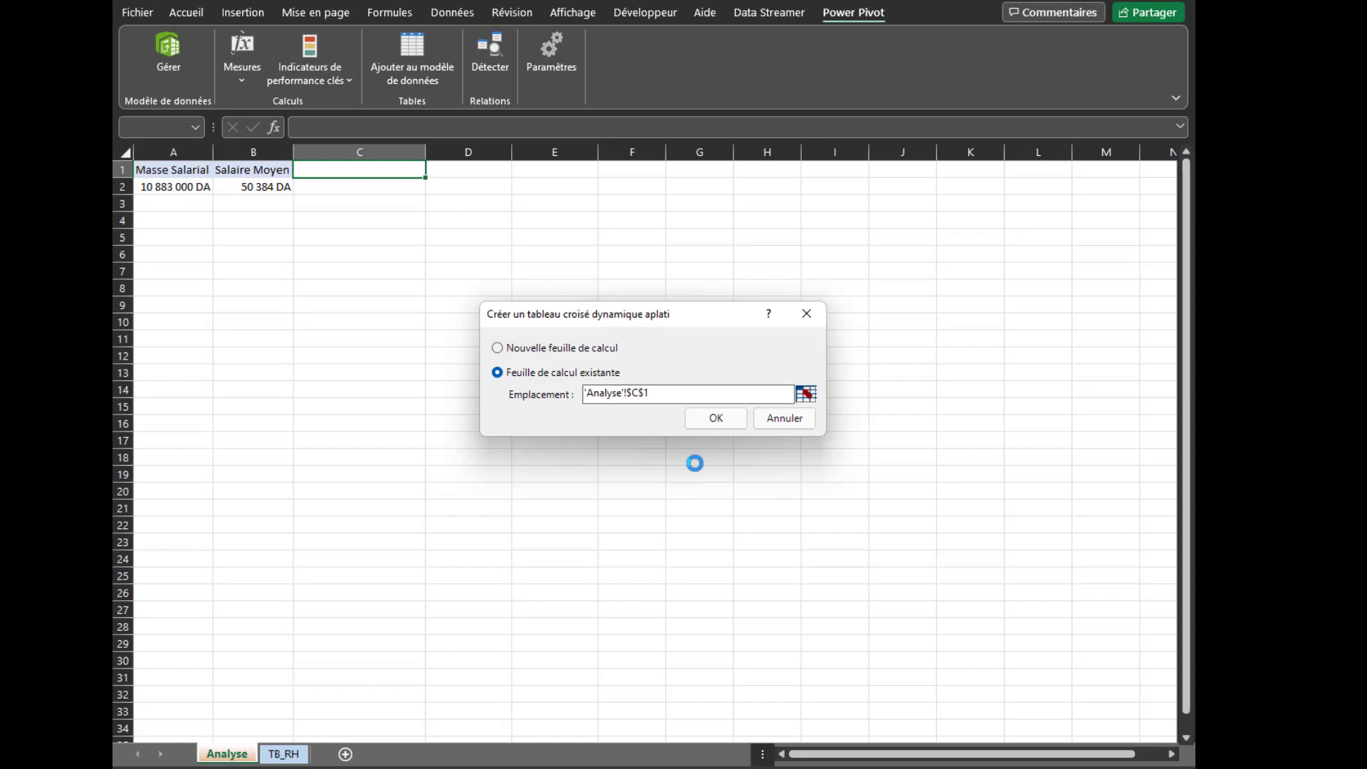
pyautogui.click(712, 420)
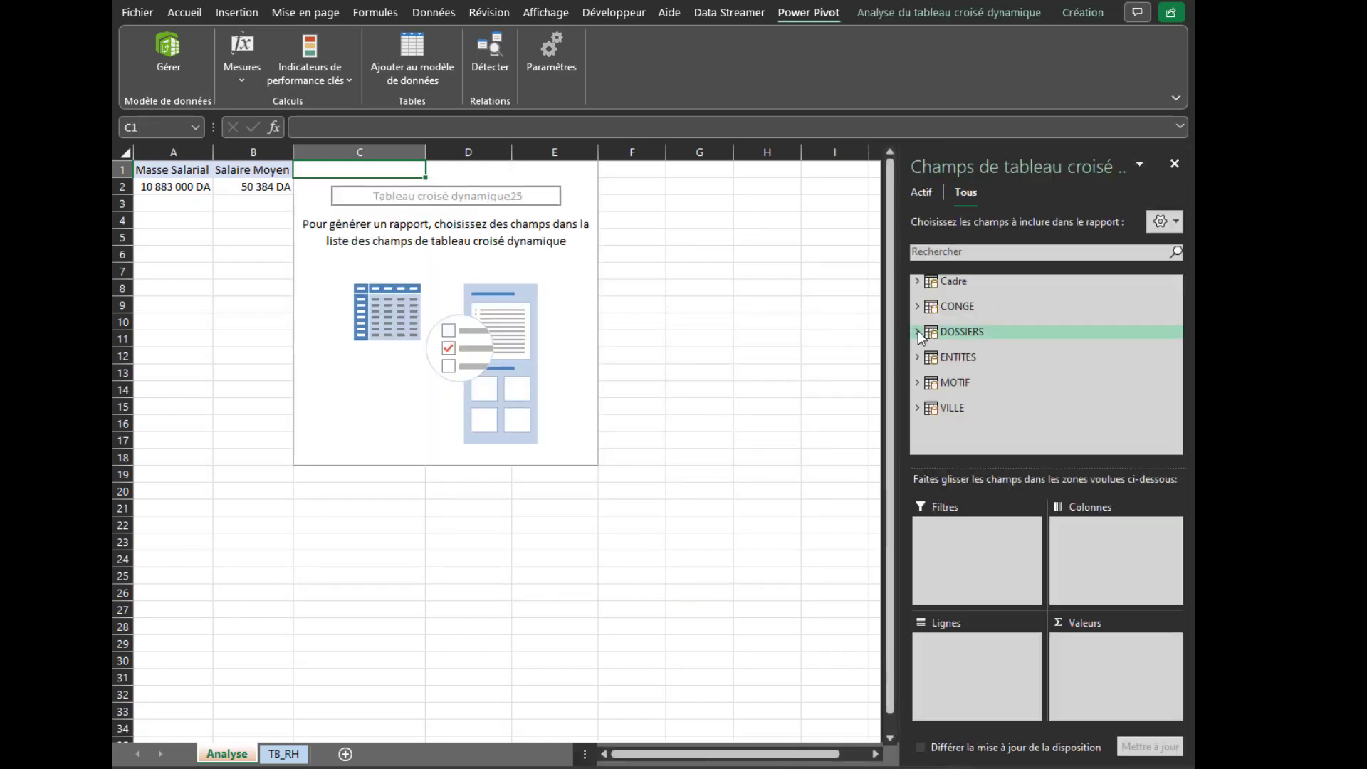
# Add the Nombre salaire measure from the DOSSIERS table as the value of the pivot table at C1
pyautogui.click(917, 332)
pyautogui.scroll(-3, 1010, 391)
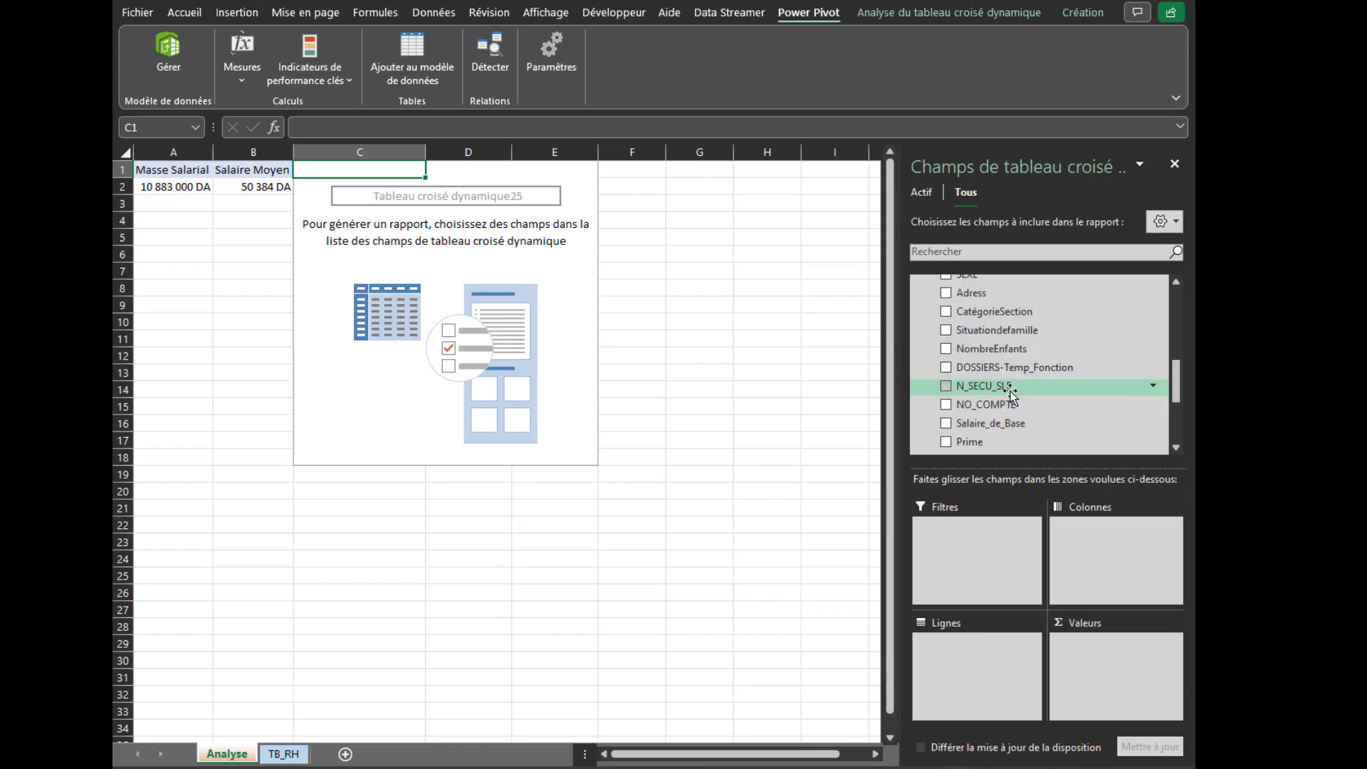
pyautogui.scroll(-2, 1011, 391)
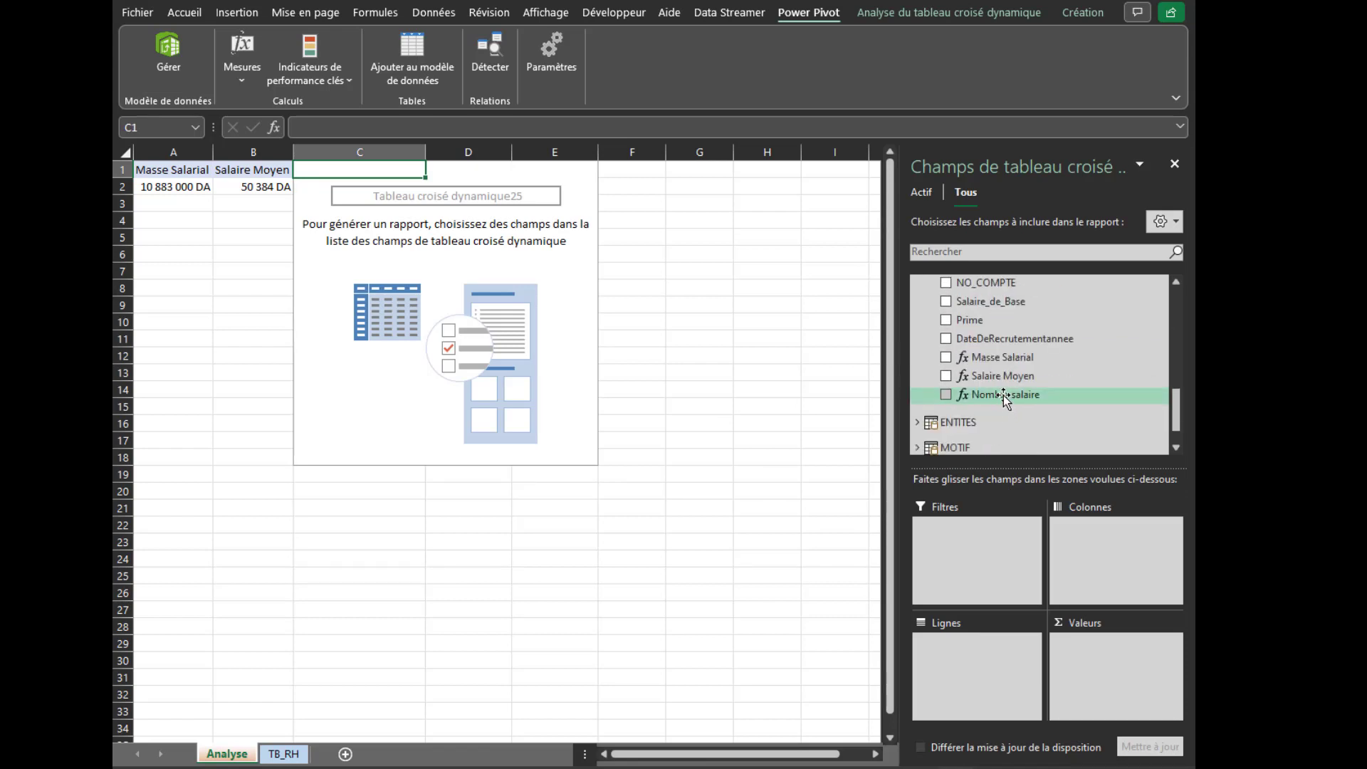
pyautogui.moveTo(1003, 395); pyautogui.dragTo(1093, 650)
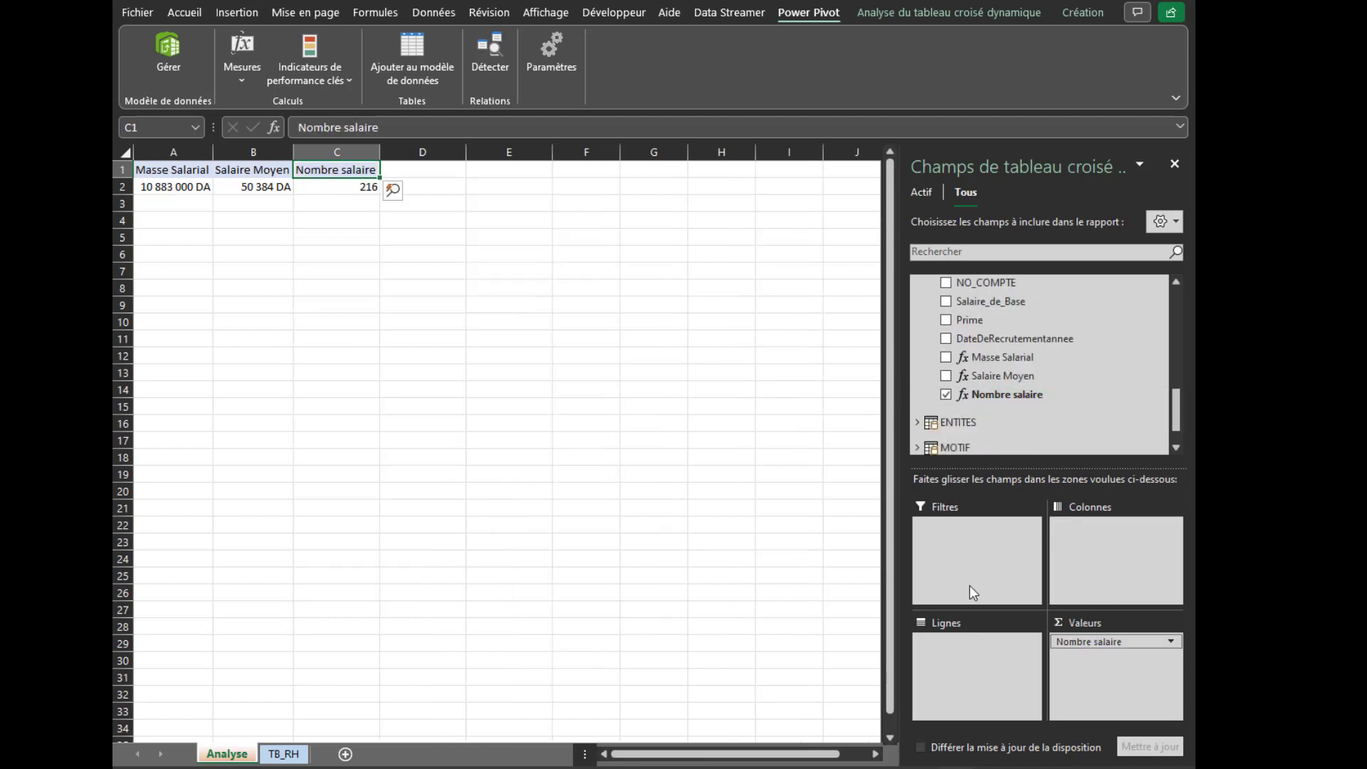
pyautogui.click(326, 220)
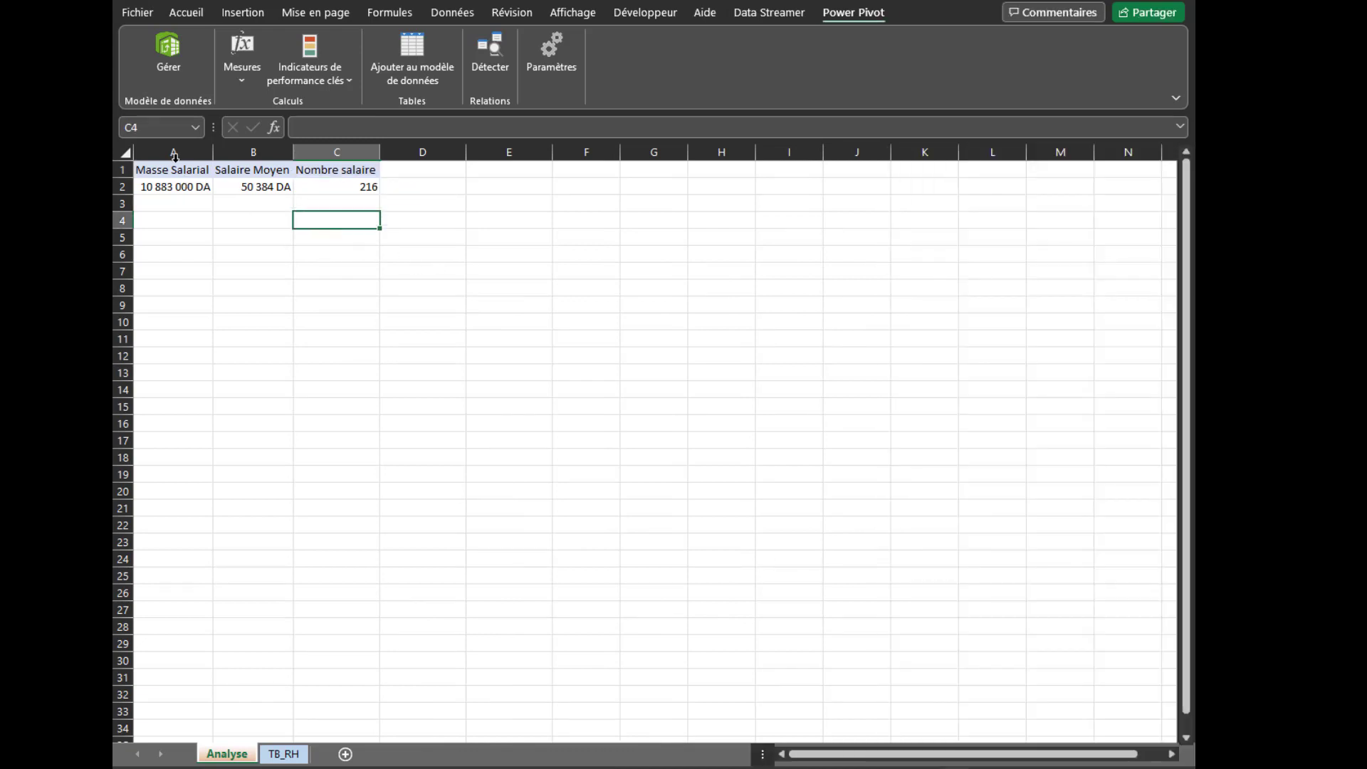
# On the TB_RH sheet, link the empty text box under Masse salariale to the Analyse sheet with =Analyse!A1
pyautogui.moveTo(160, 188)
pyautogui.moveTo(243, 190)
pyautogui.moveTo(330, 190)
pyautogui.click(292, 753)
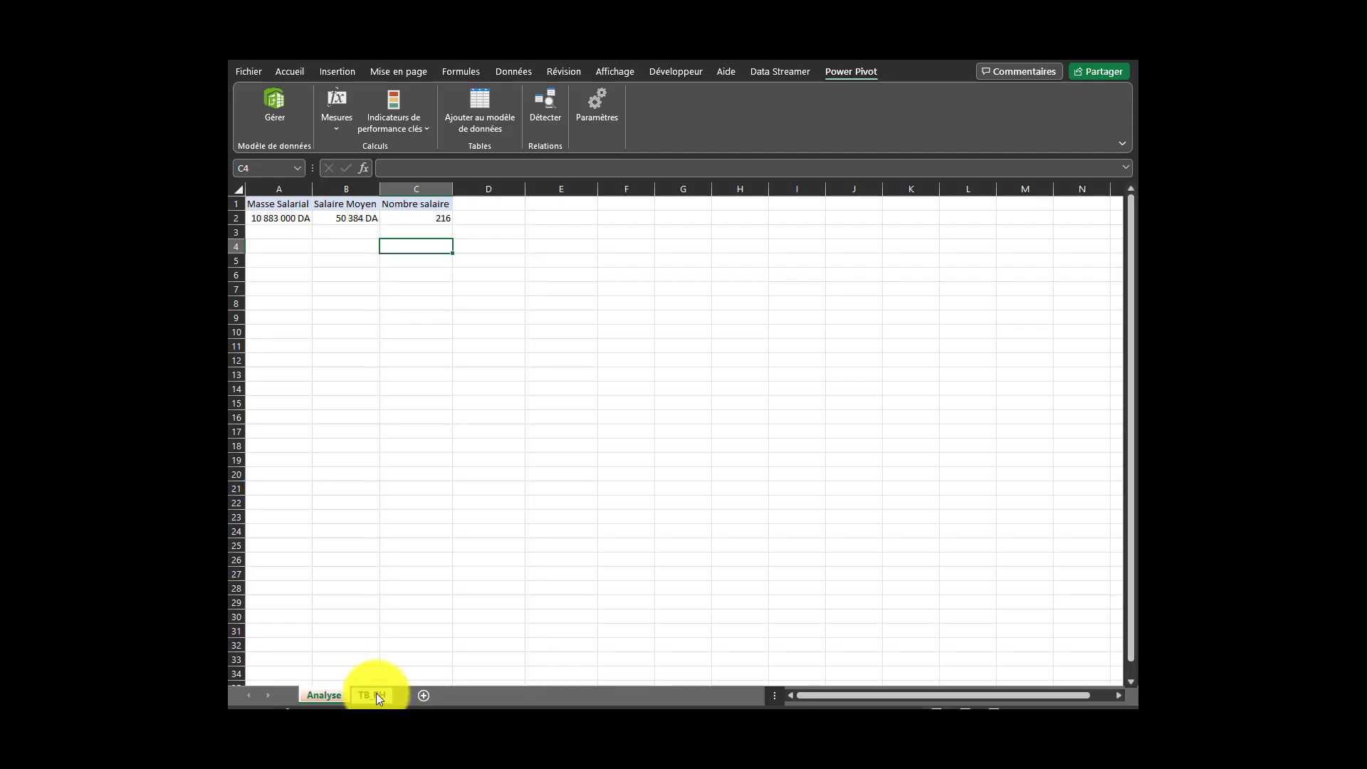
pyautogui.click(377, 694)
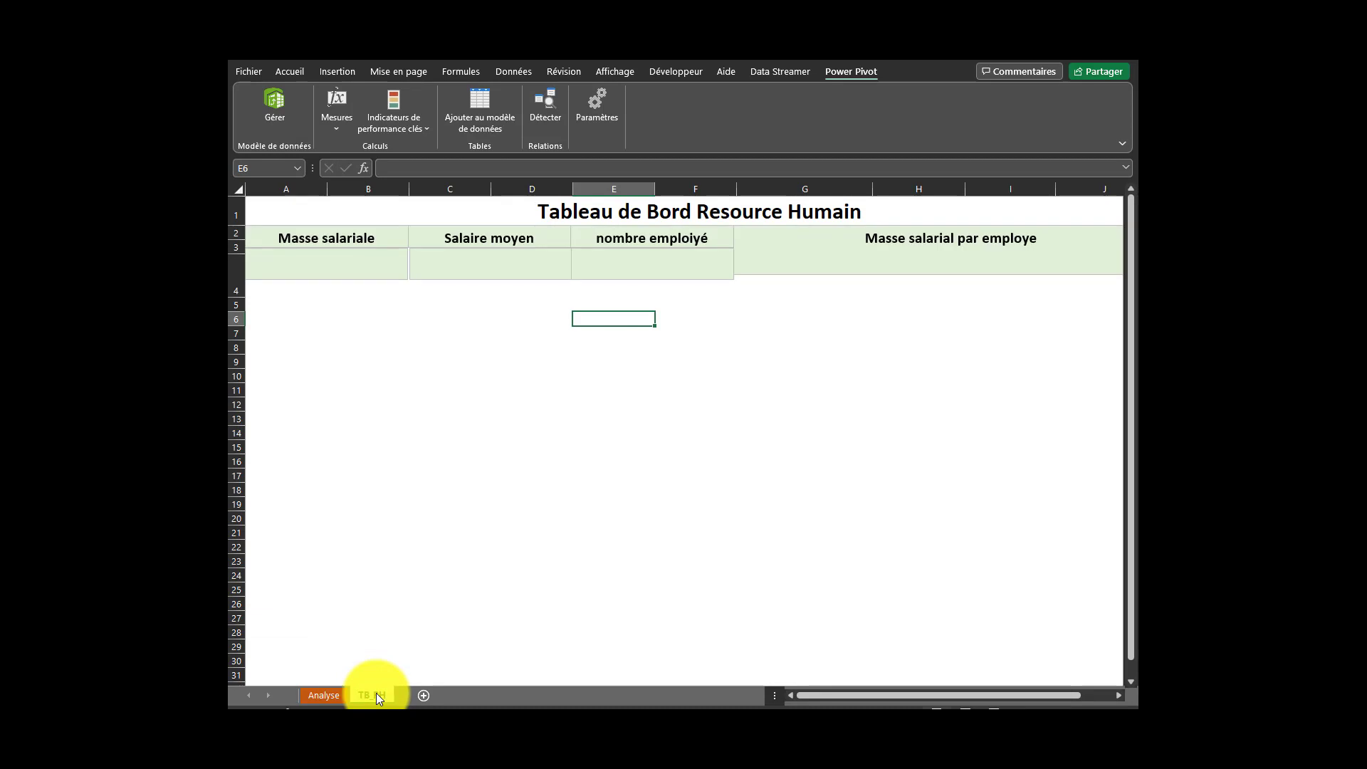
pyautogui.click(323, 274)
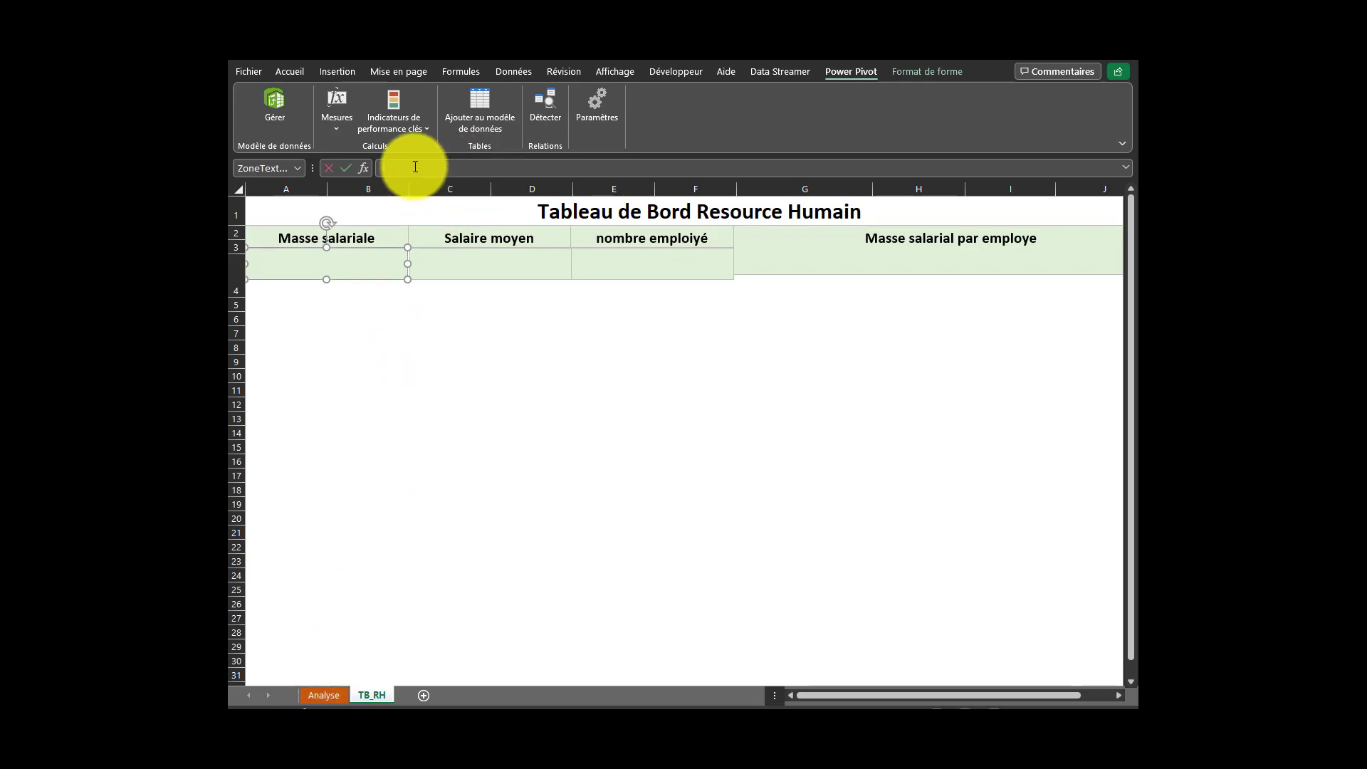
pyautogui.click(415, 166)
pyautogui.write('=')
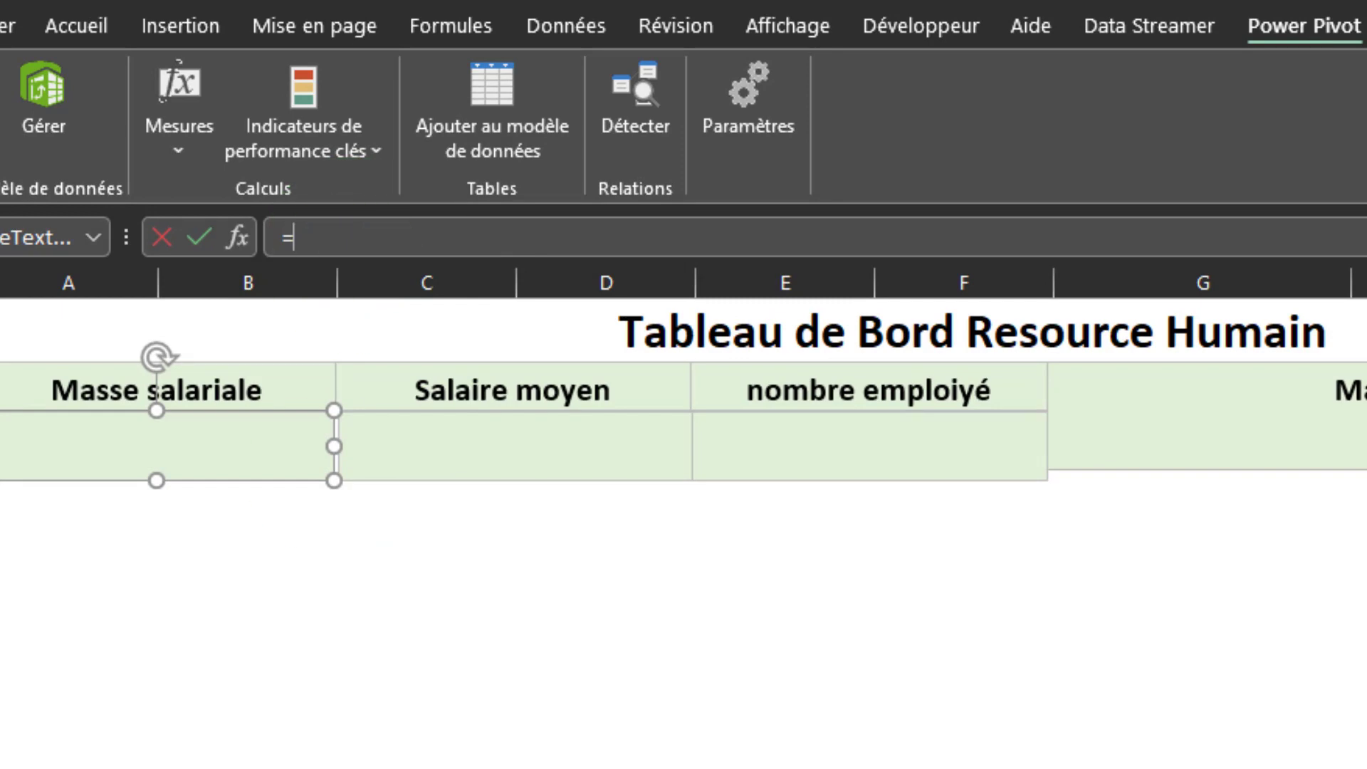
pyautogui.hotkey('ctrl', 'pageup')
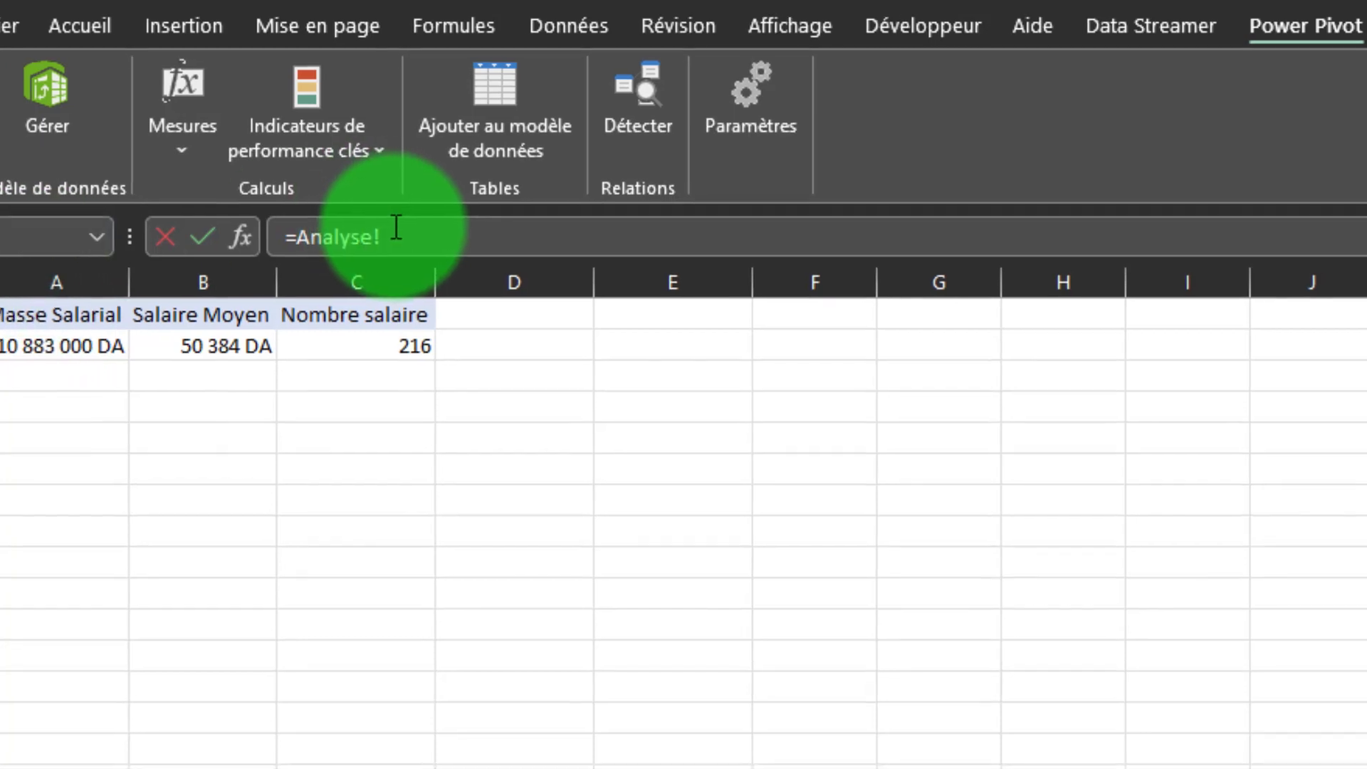
pyautogui.write('A1')
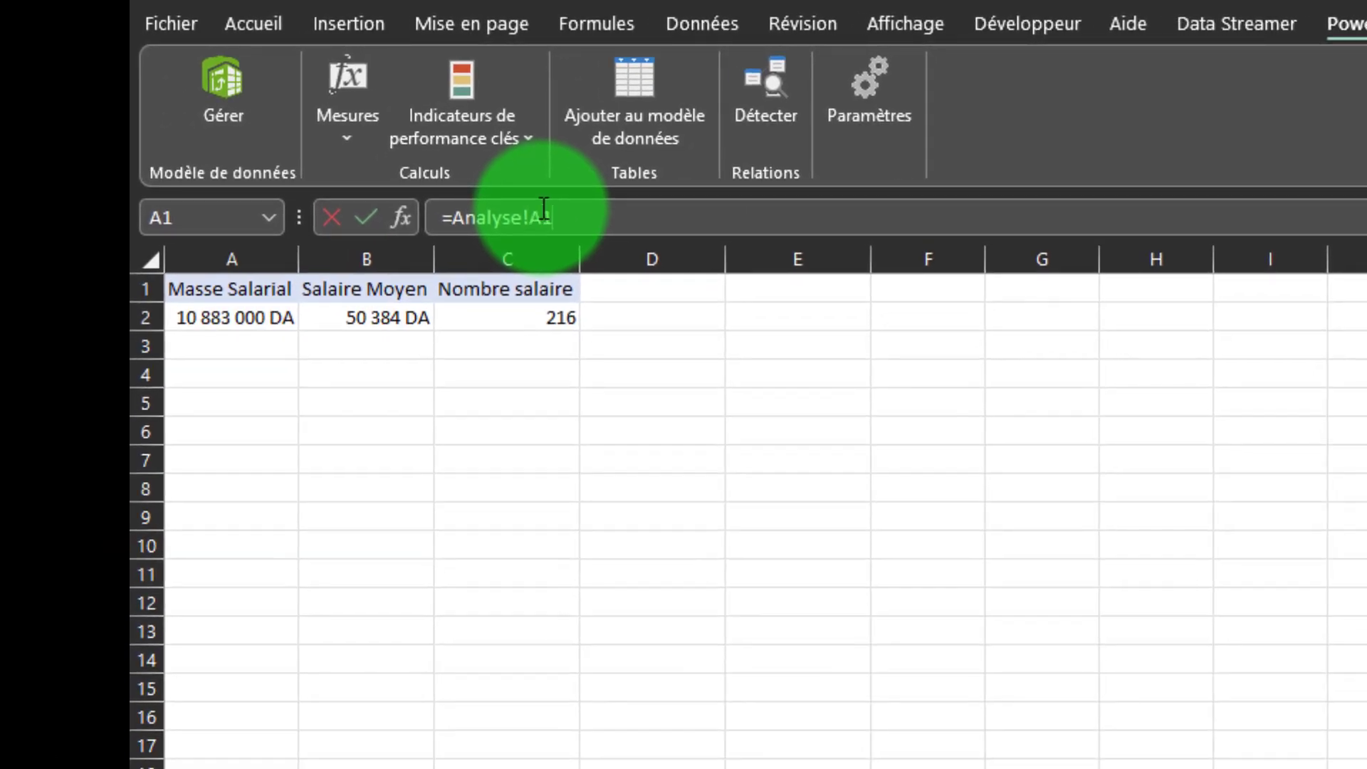
pyautogui.press('Return')
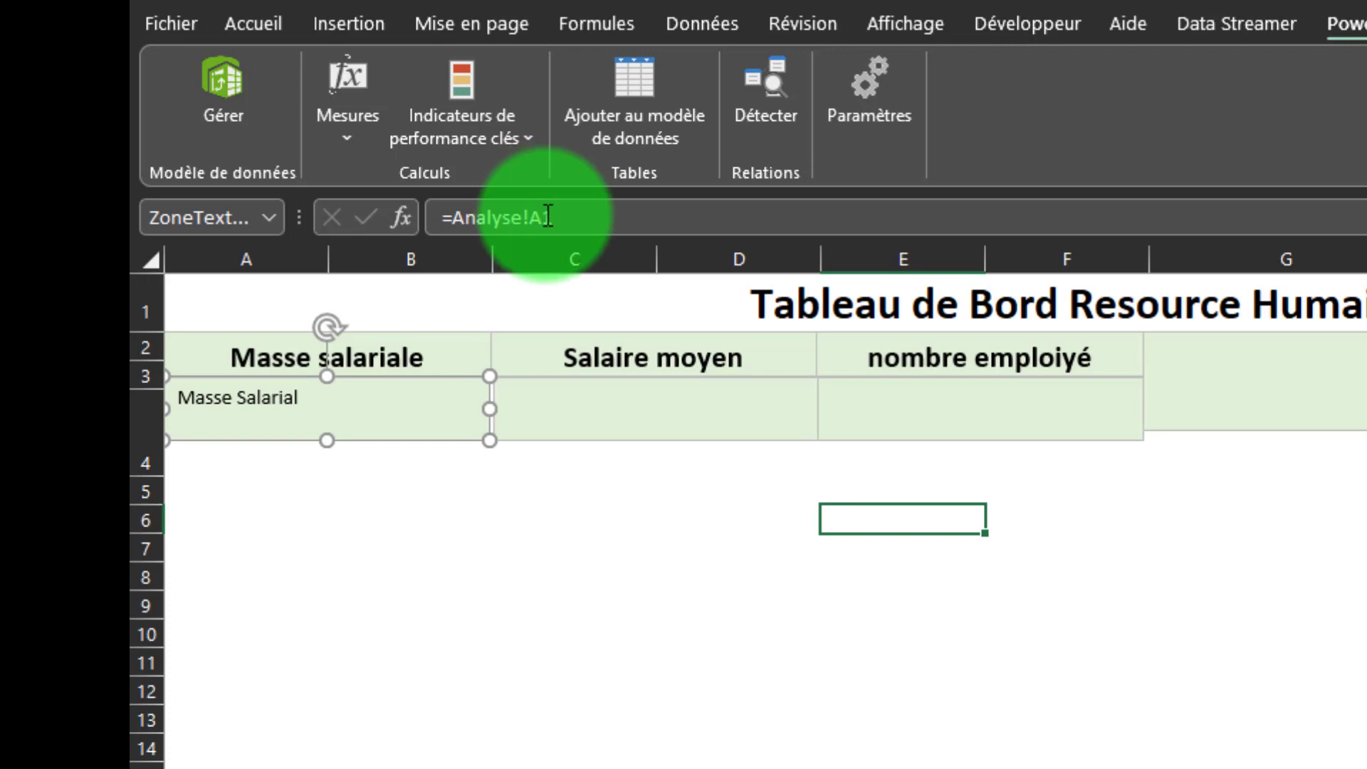
# Correct the Masse salariale text box reference to =Analyse!A2
pyautogui.click(543, 213)
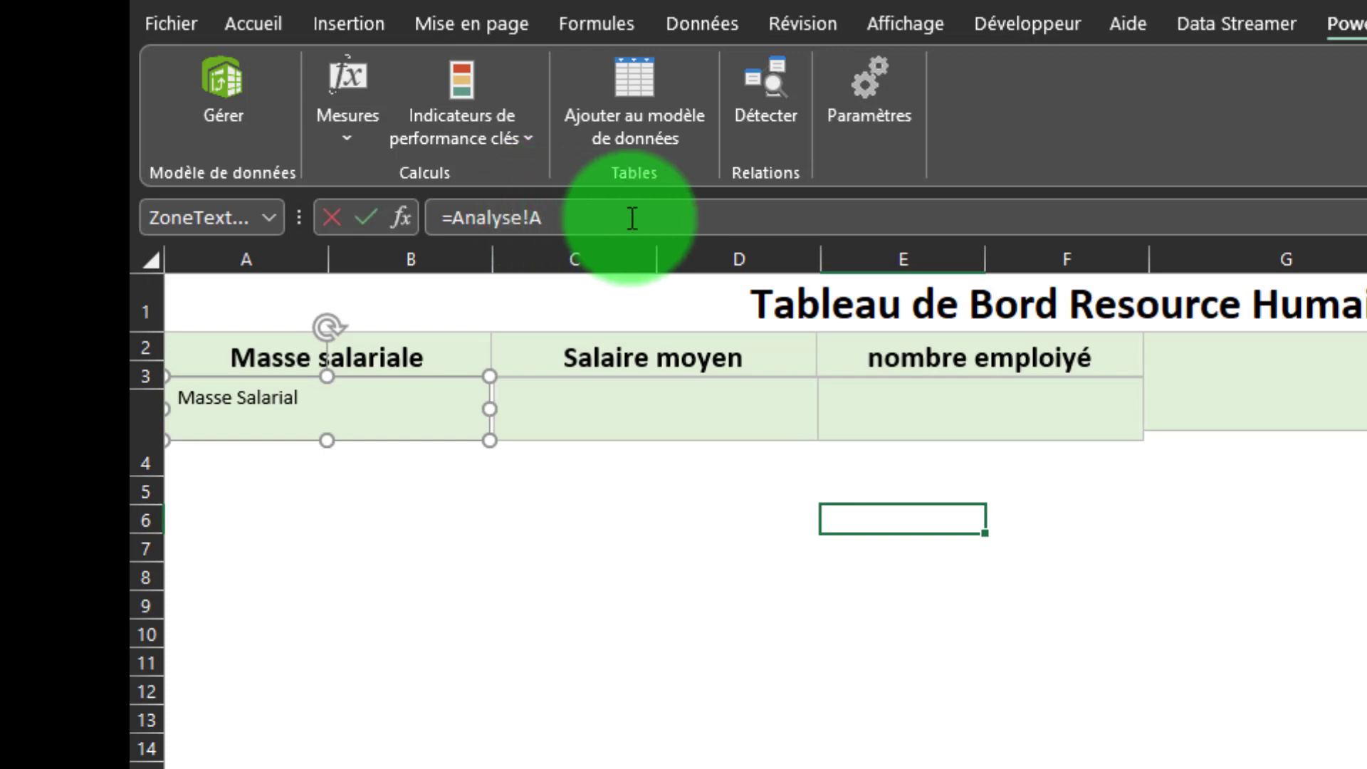
pyautogui.write('2')
pyautogui.press('Return')
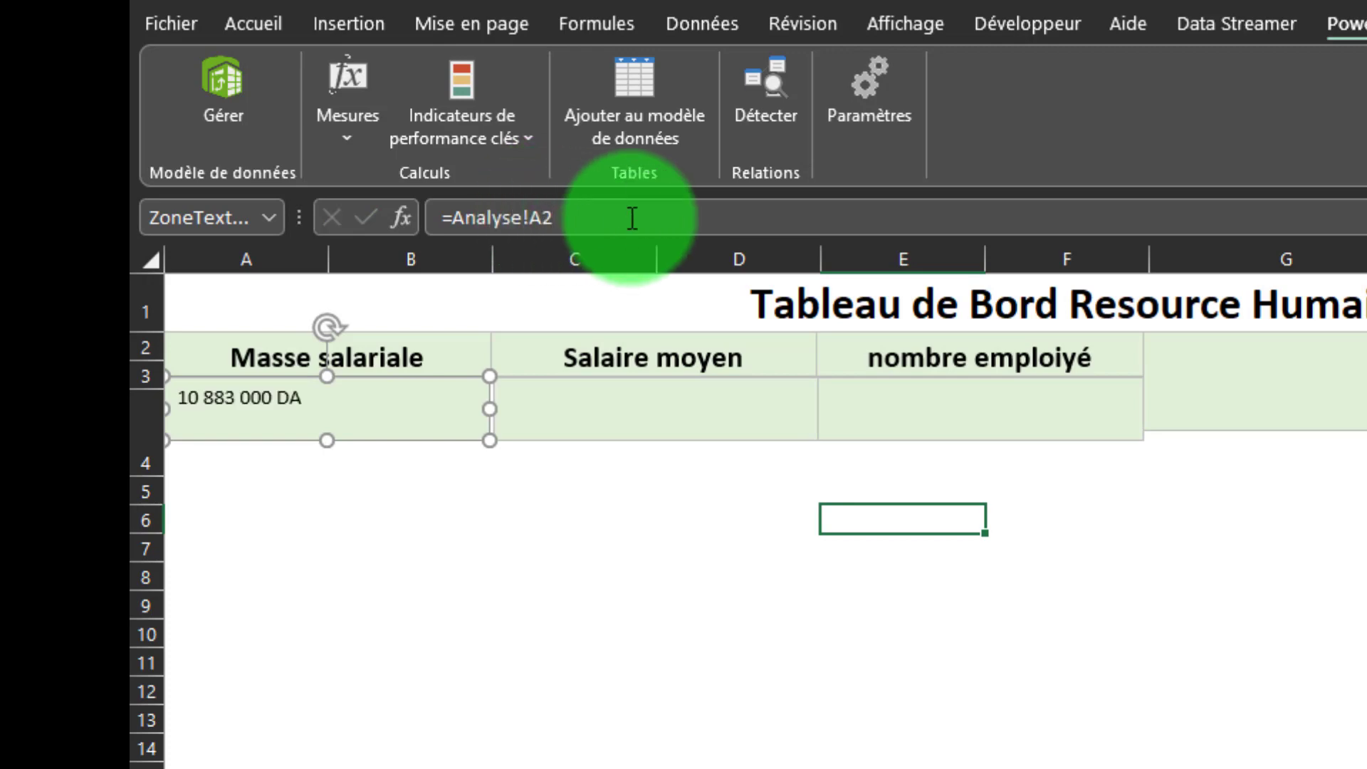
# Copy the Masse salariale text box reference into the empty text box under Salaire moyen and change it to =Analyse!B2
pyautogui.click(554, 214)
pyautogui.moveTo(554, 214); pyautogui.dragTo(442, 216)
pyautogui.hotkey('ctrl', 'c')
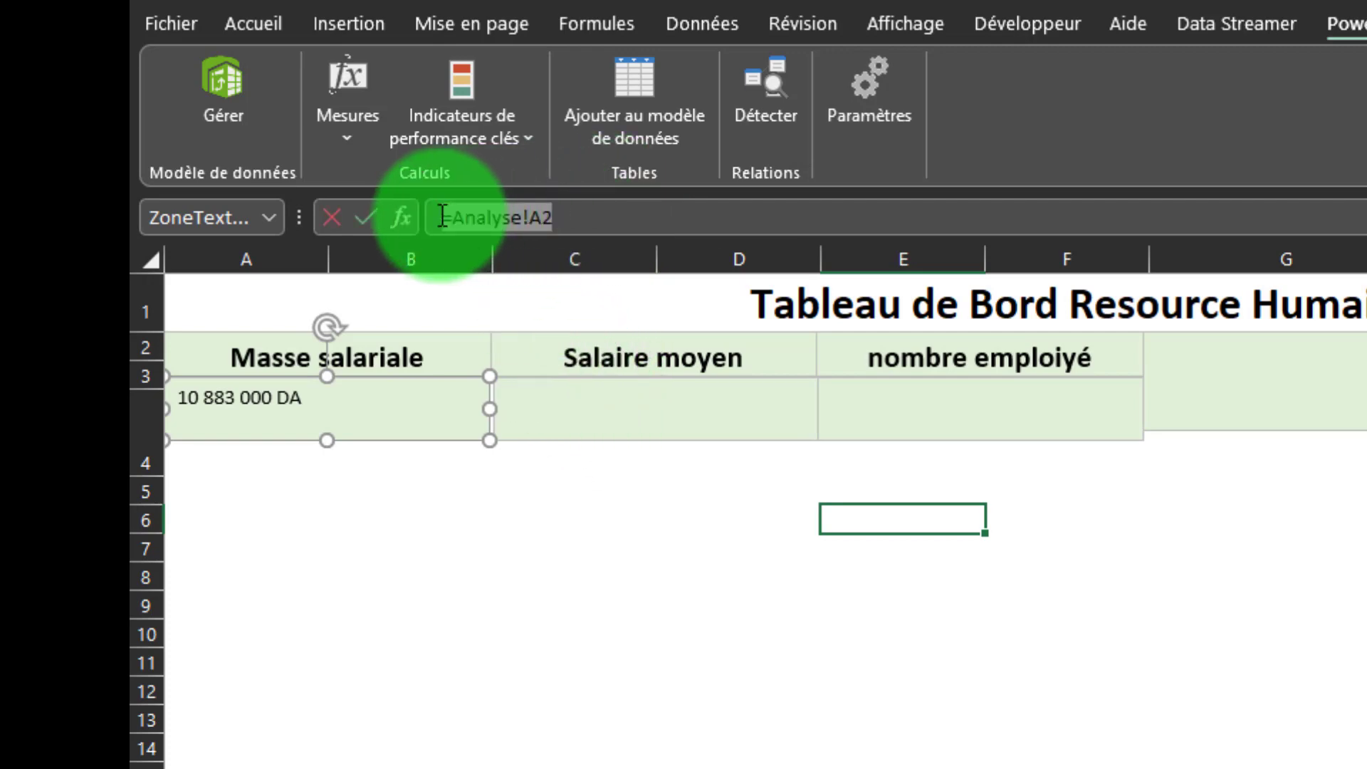
pyautogui.click(563, 400)
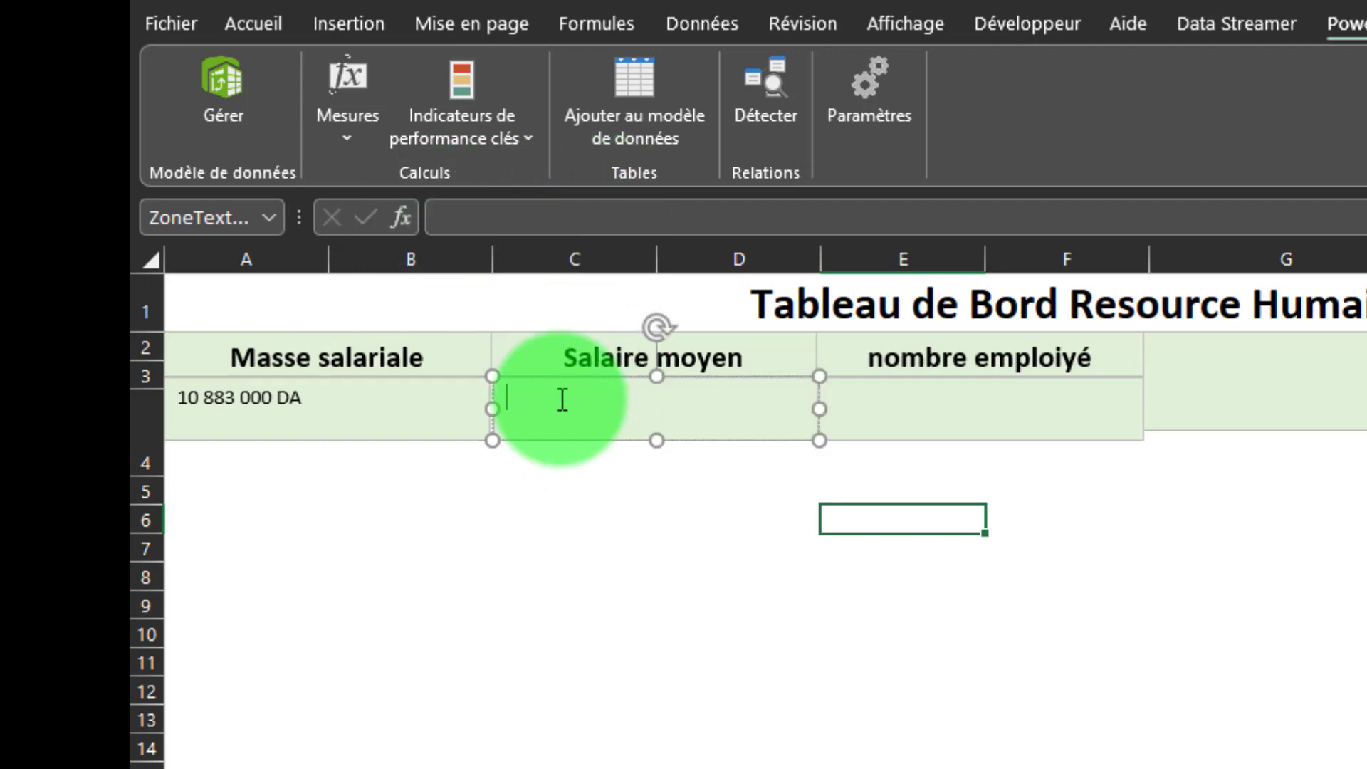
pyautogui.click(501, 222)
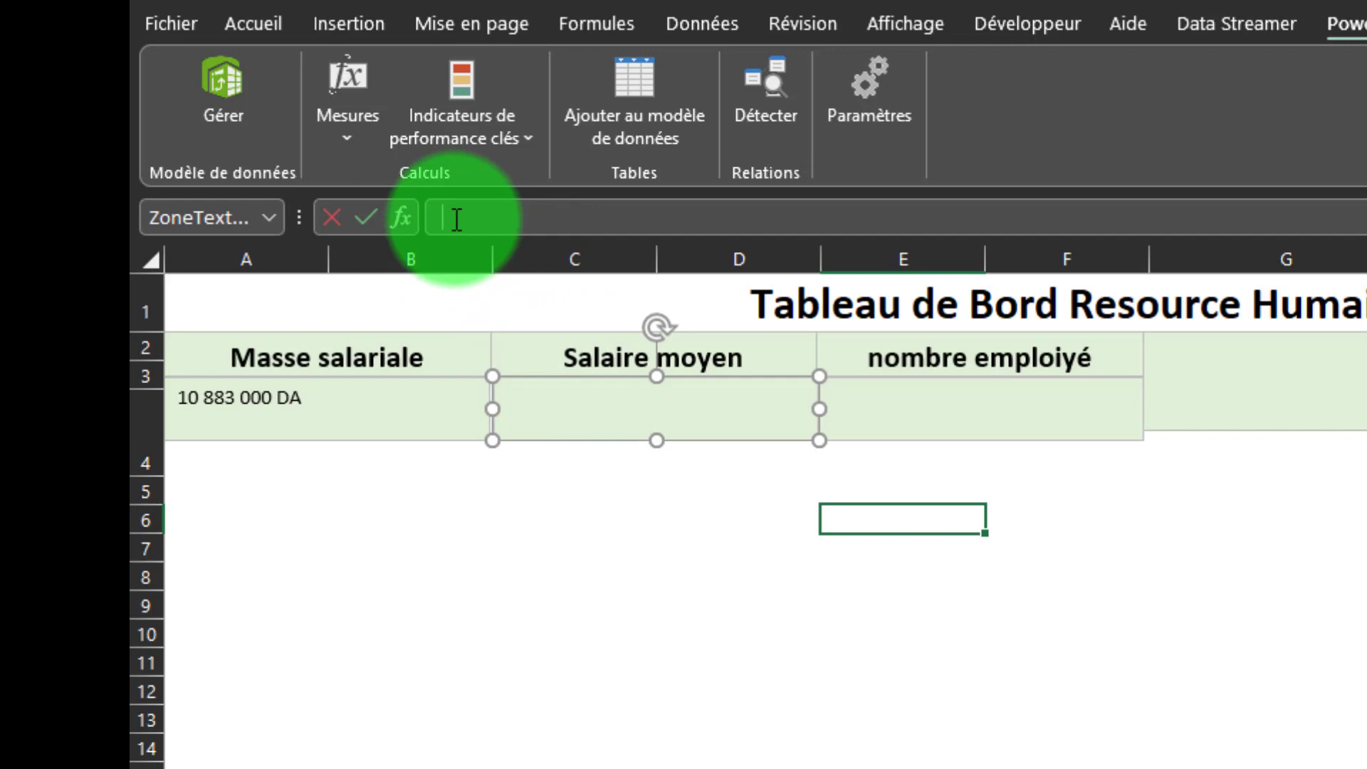
pyautogui.hotkey('ctrl', 'v')
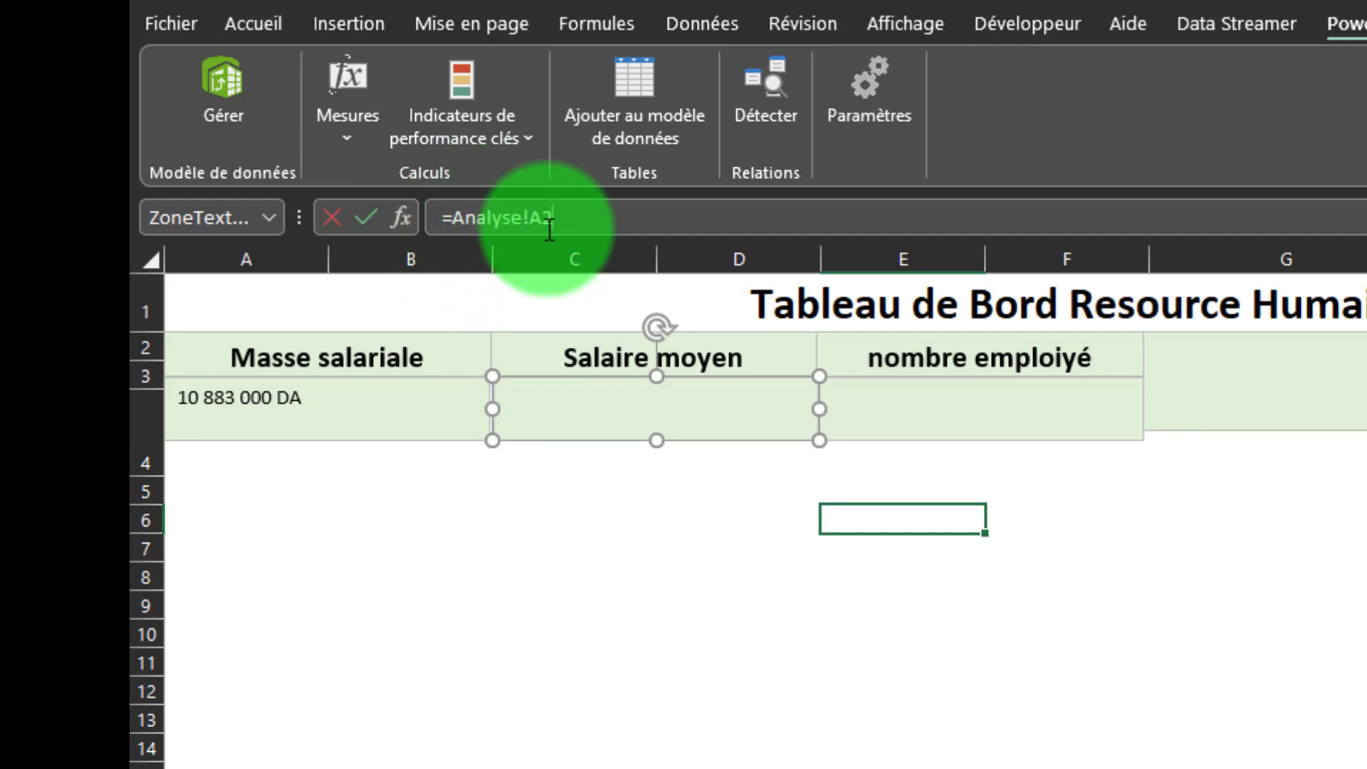
pyautogui.moveTo(531, 218); pyautogui.dragTo(541, 217)
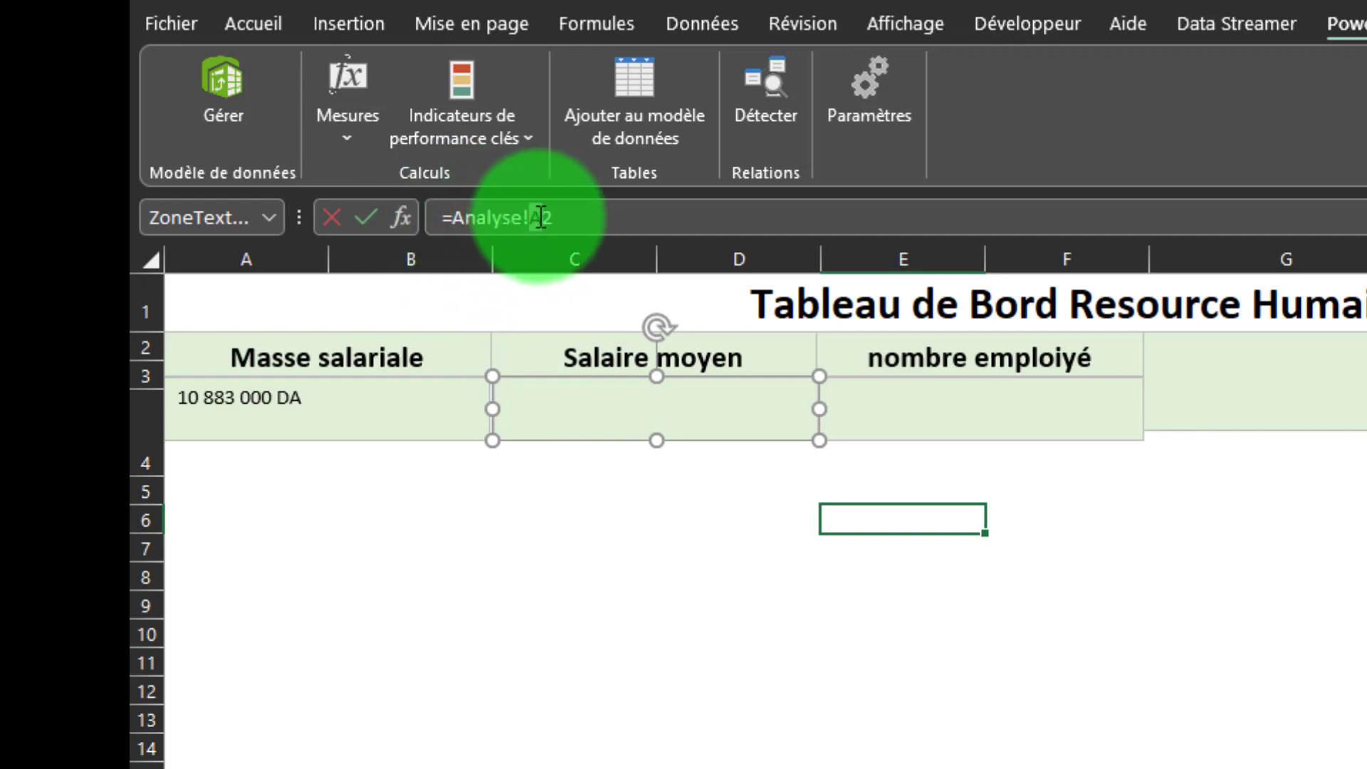
pyautogui.write('B')
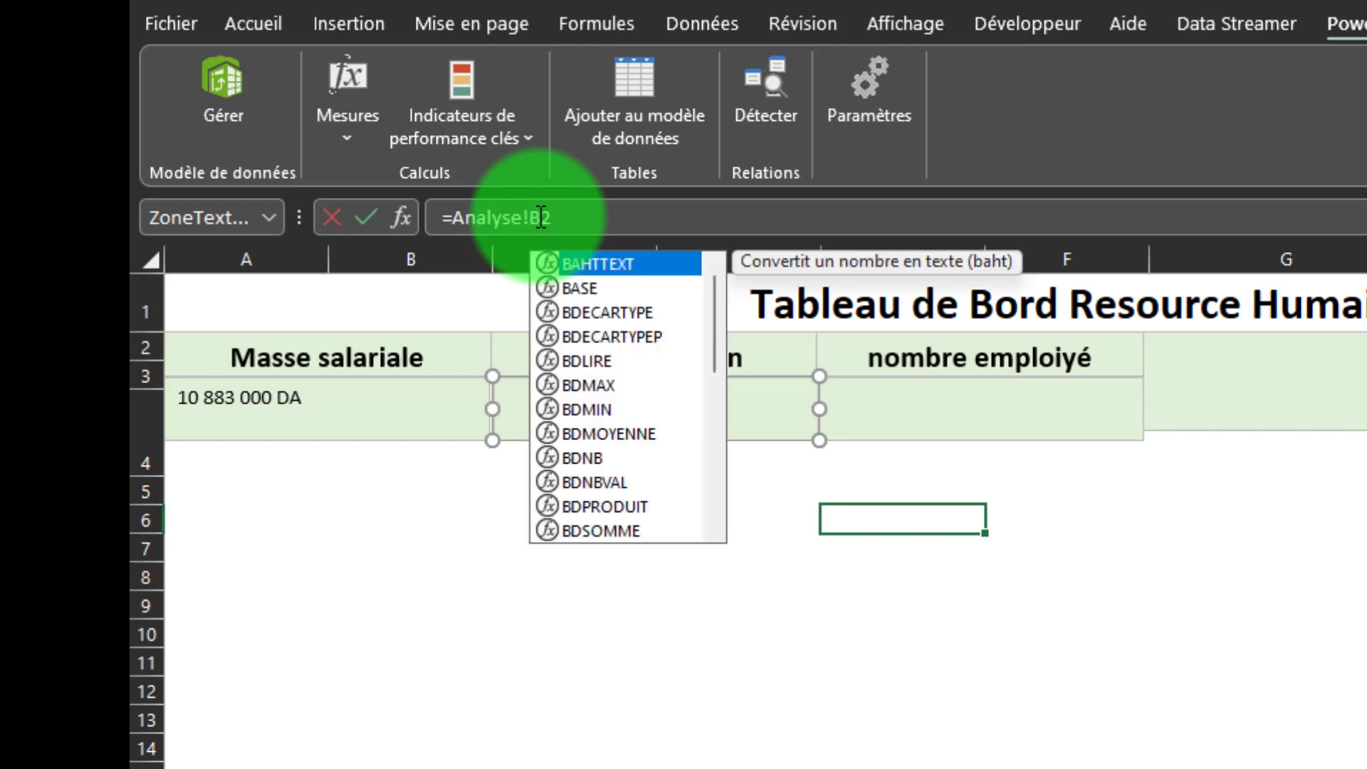
pyautogui.press('Return')
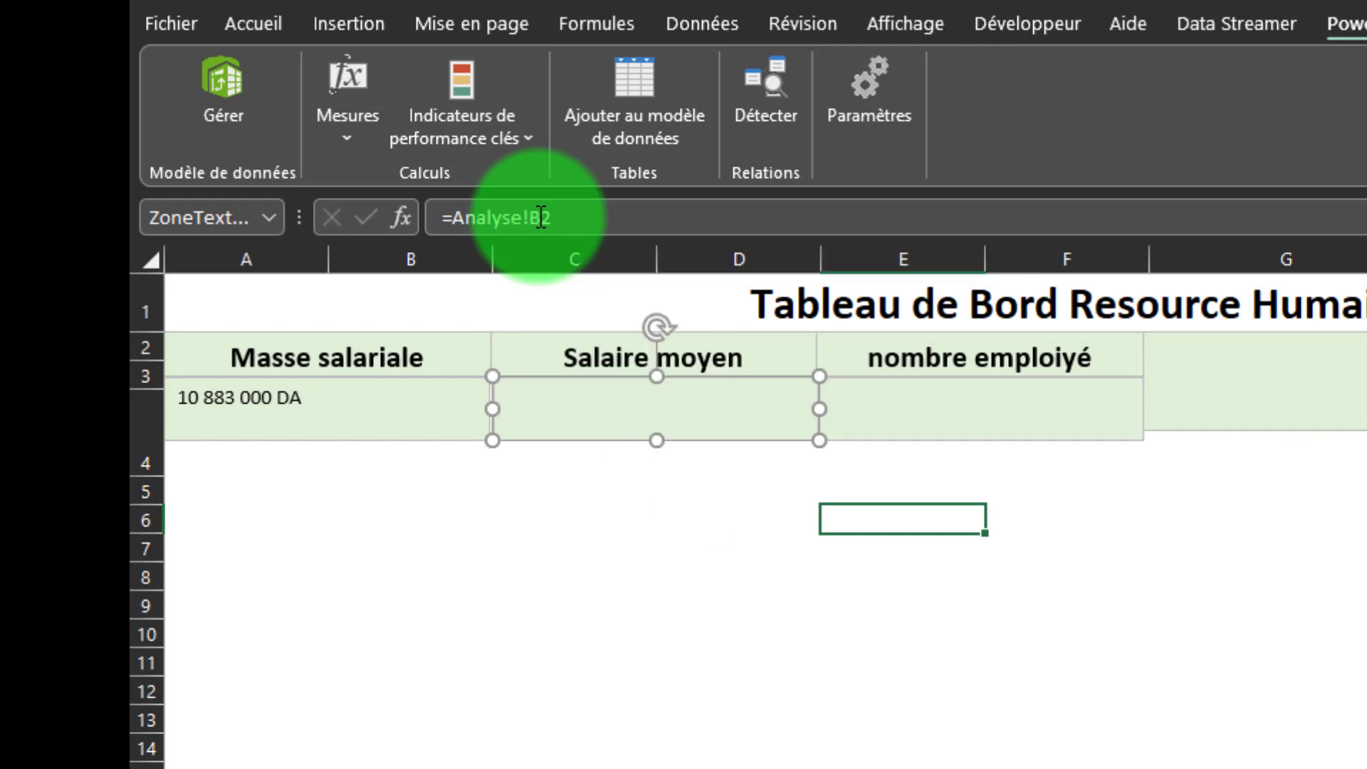
# Link the empty text box under nombre emploiyé to the Analyse sheet with =Analyse!C2
pyautogui.click(890, 408)
pyautogui.click(485, 220)
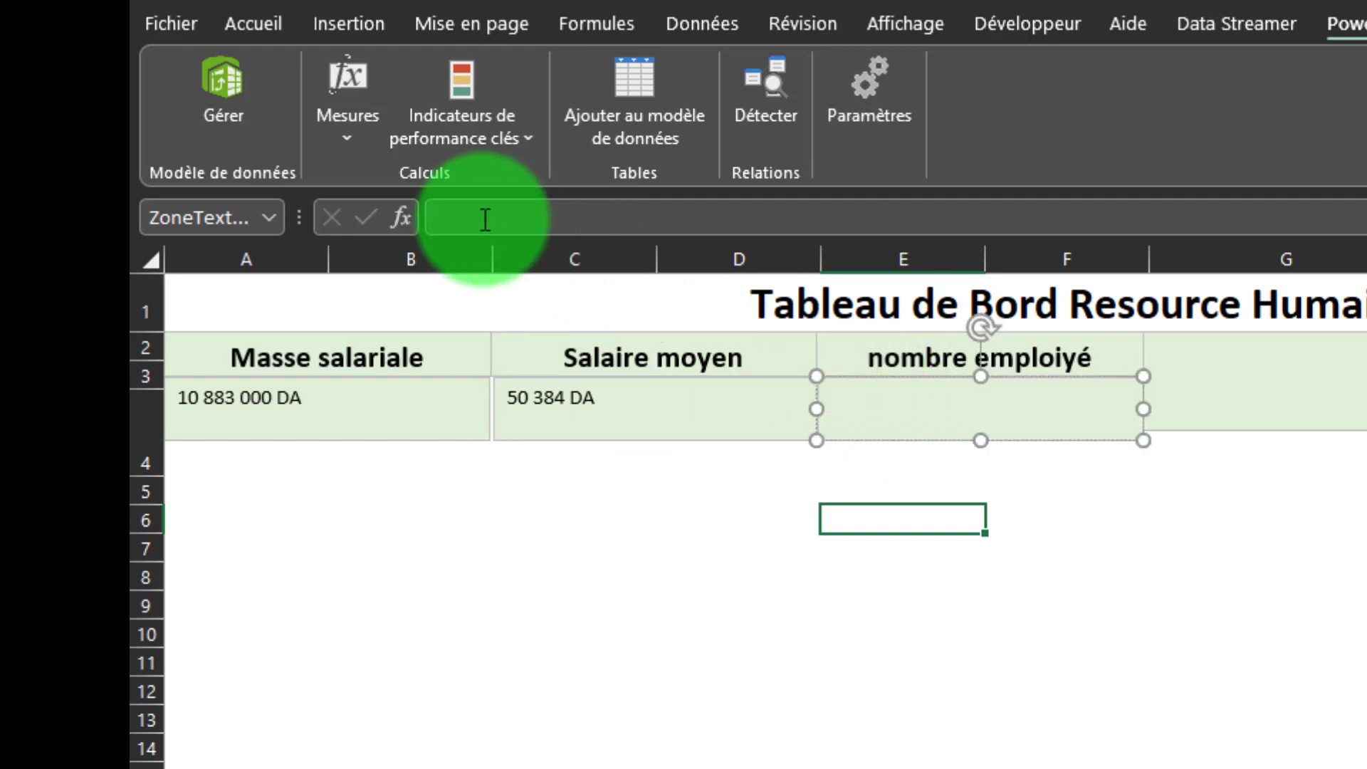
pyautogui.click(483, 220)
pyautogui.hotkey('ctrl', 'v')
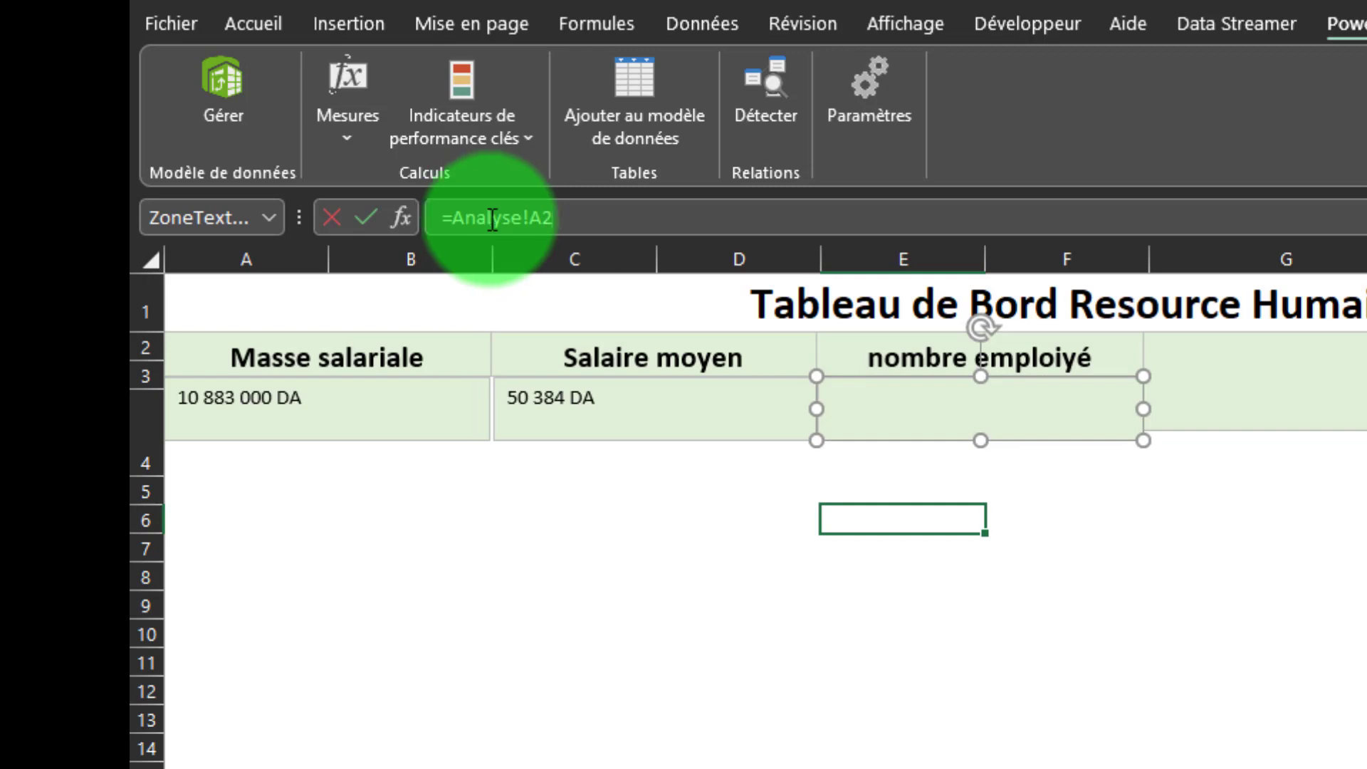
pyautogui.moveTo(534, 219); pyautogui.dragTo(541, 215)
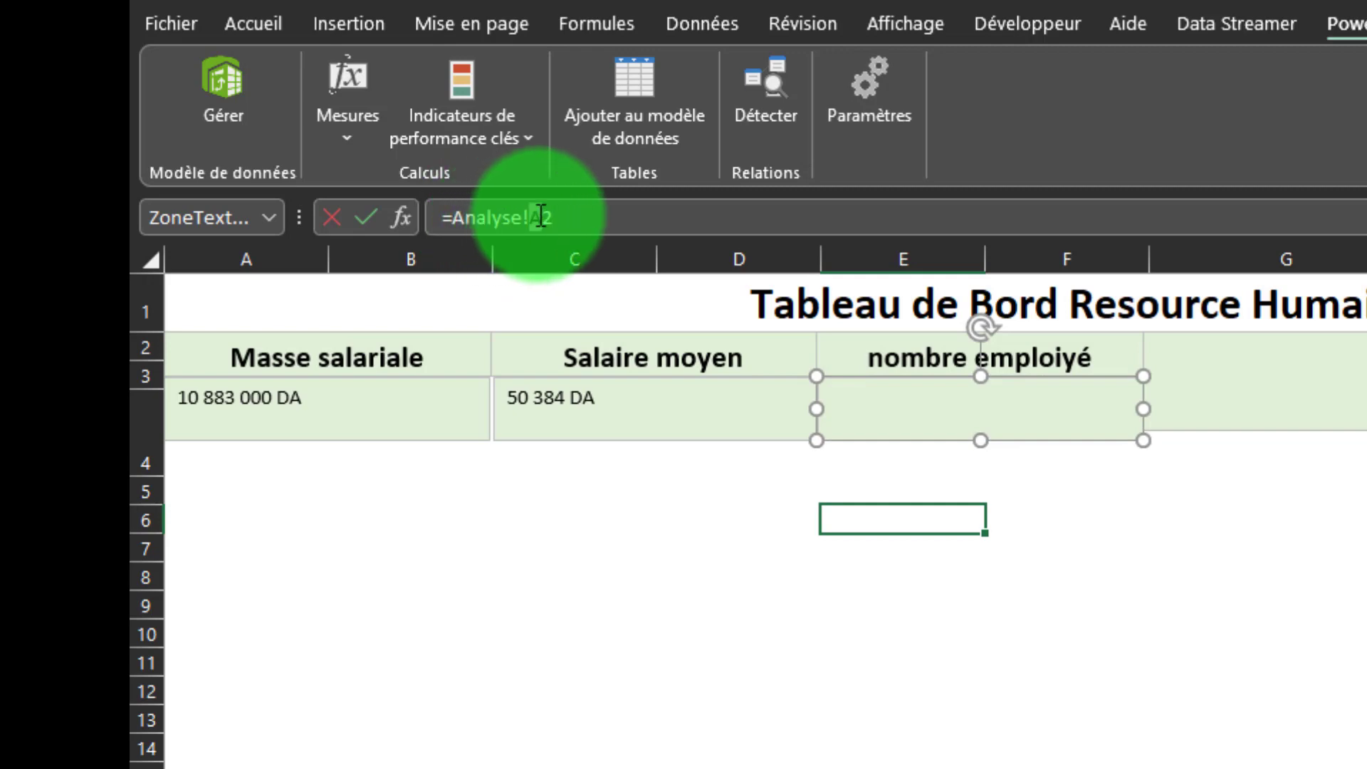
pyautogui.write('C')
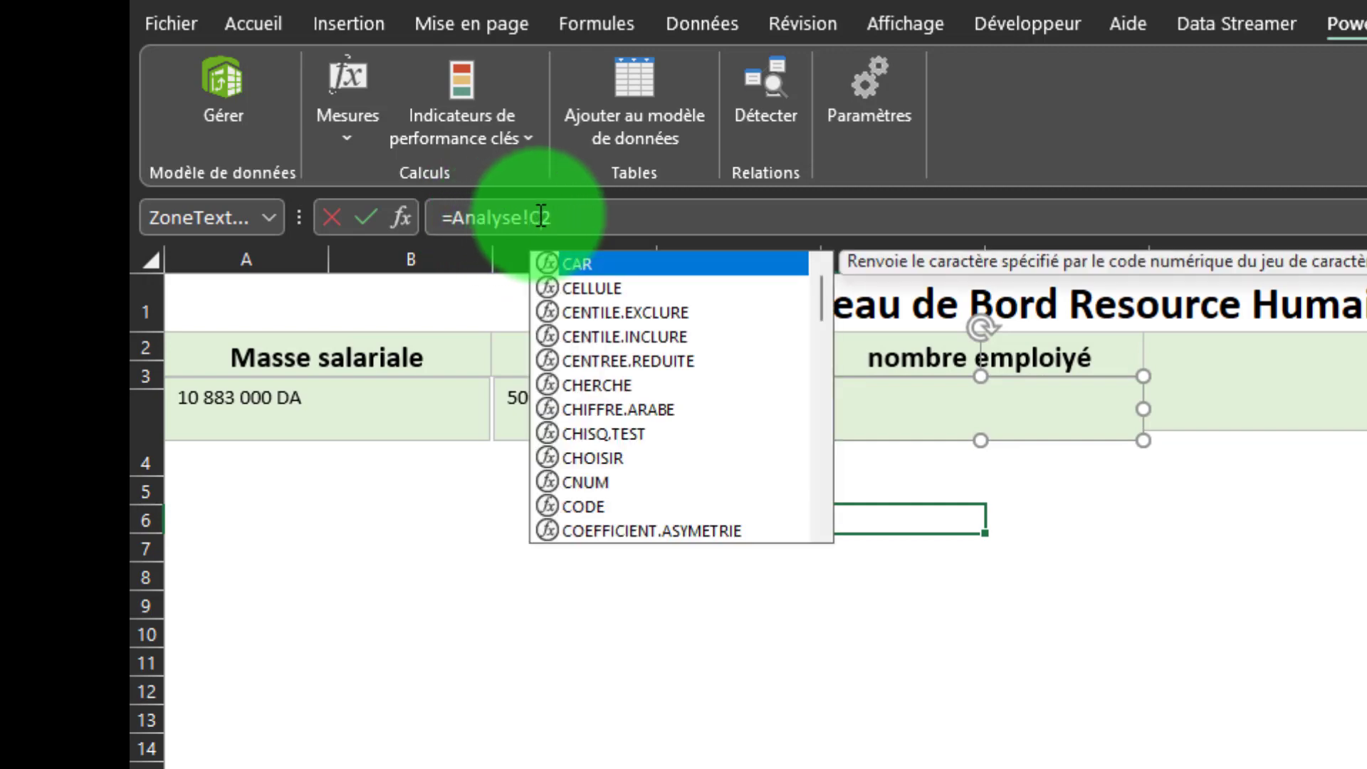
pyautogui.press('Return')
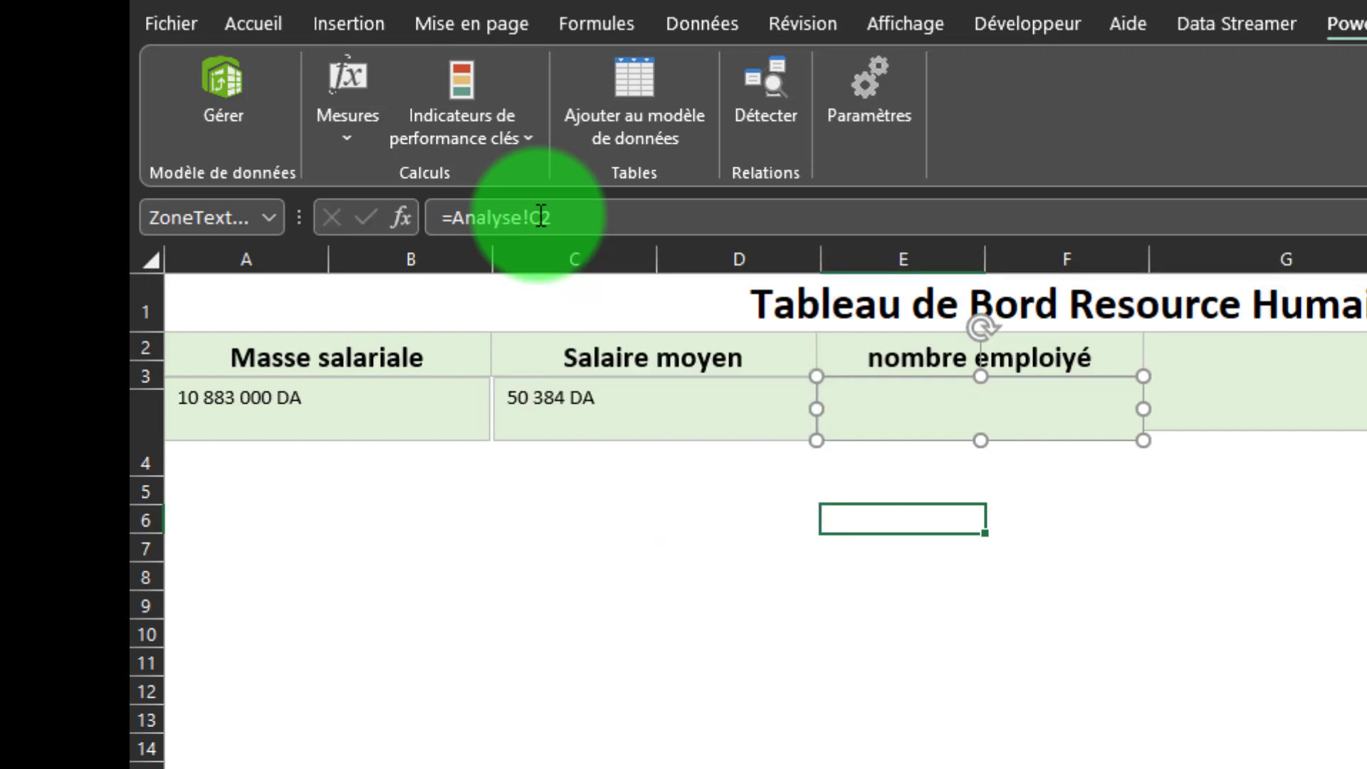
# Format the three linked value text boxes as horizontally centred, bold text at font size 20
pyautogui.keyDown('shift'); pyautogui.click(584, 423); pyautogui.keyUp('shift')
pyautogui.keyDown('shift'); pyautogui.click(357, 425); pyautogui.keyUp('shift')
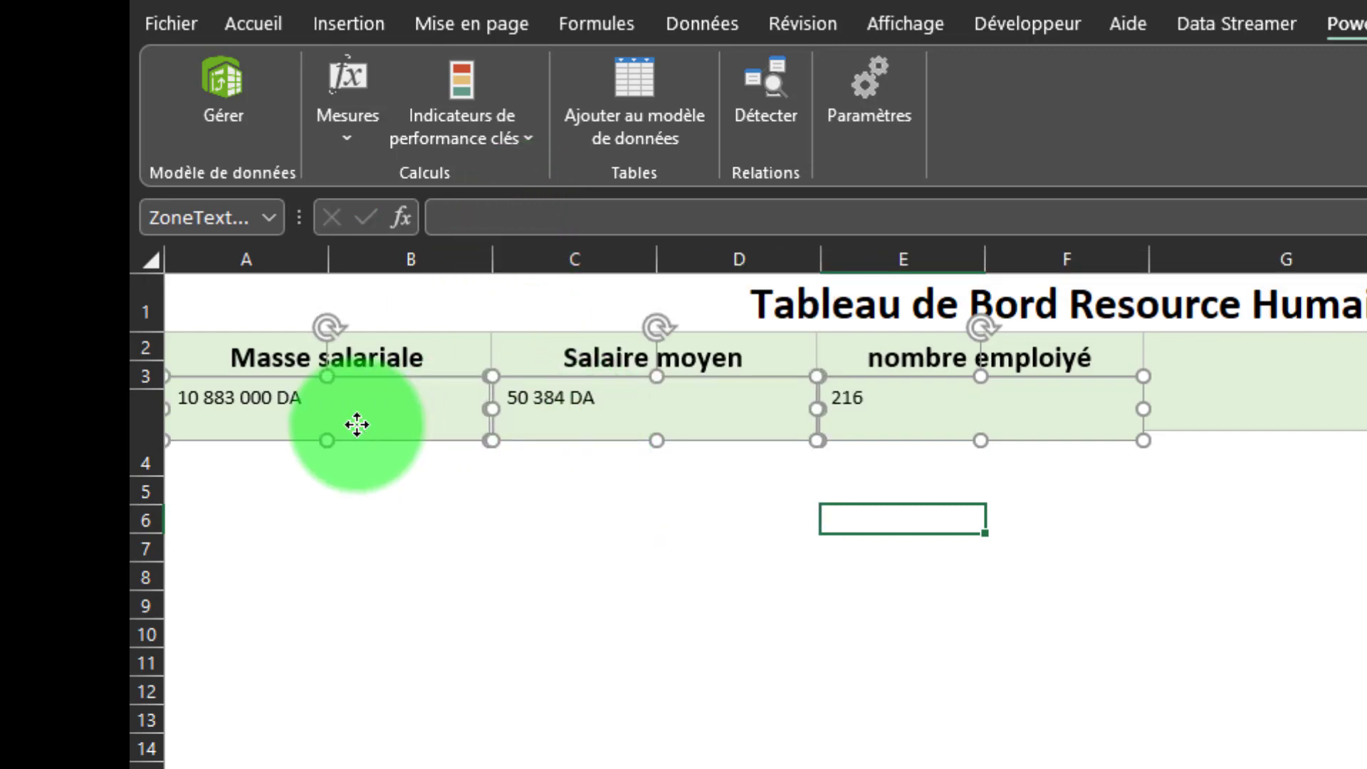
pyautogui.click(267, 28)
pyautogui.click(779, 103)
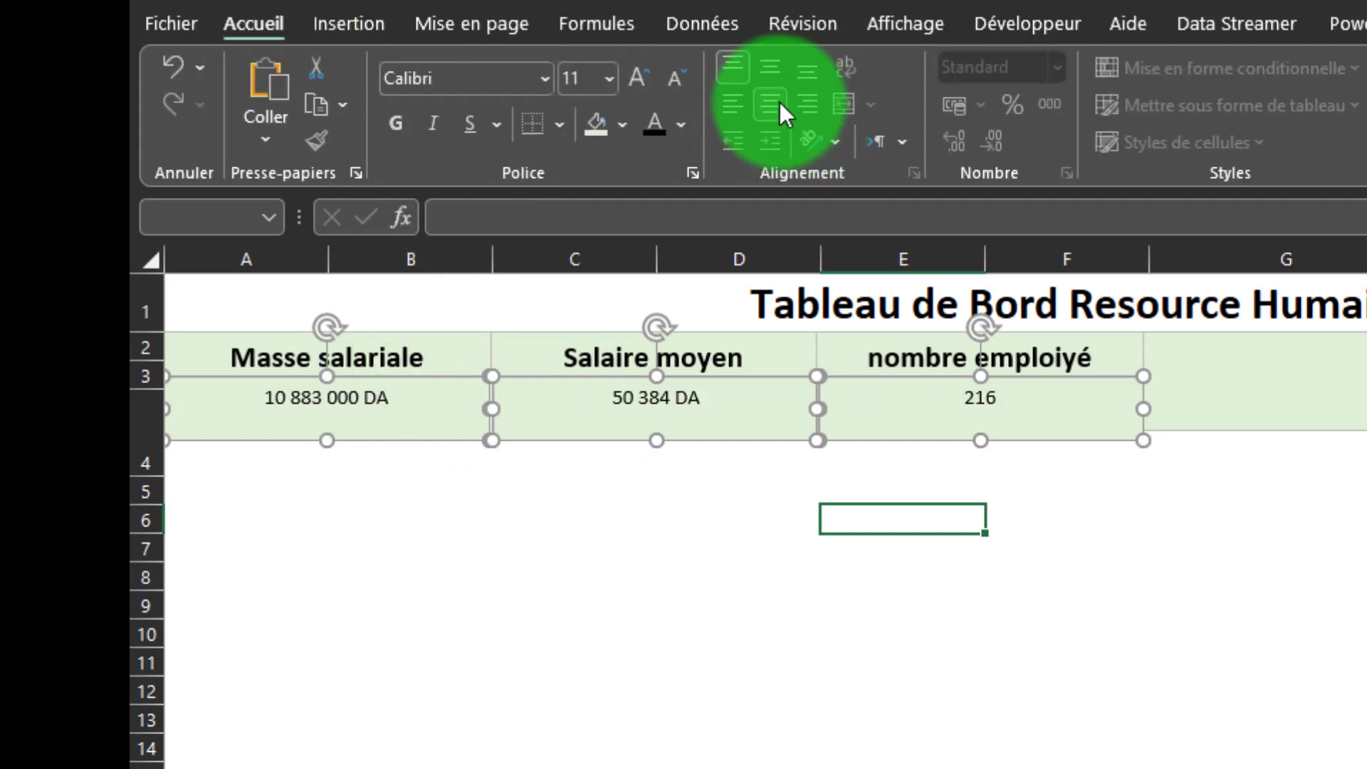
pyautogui.click(396, 123)
pyautogui.click(644, 83)
pyautogui.click(643, 83)
pyautogui.click(644, 83)
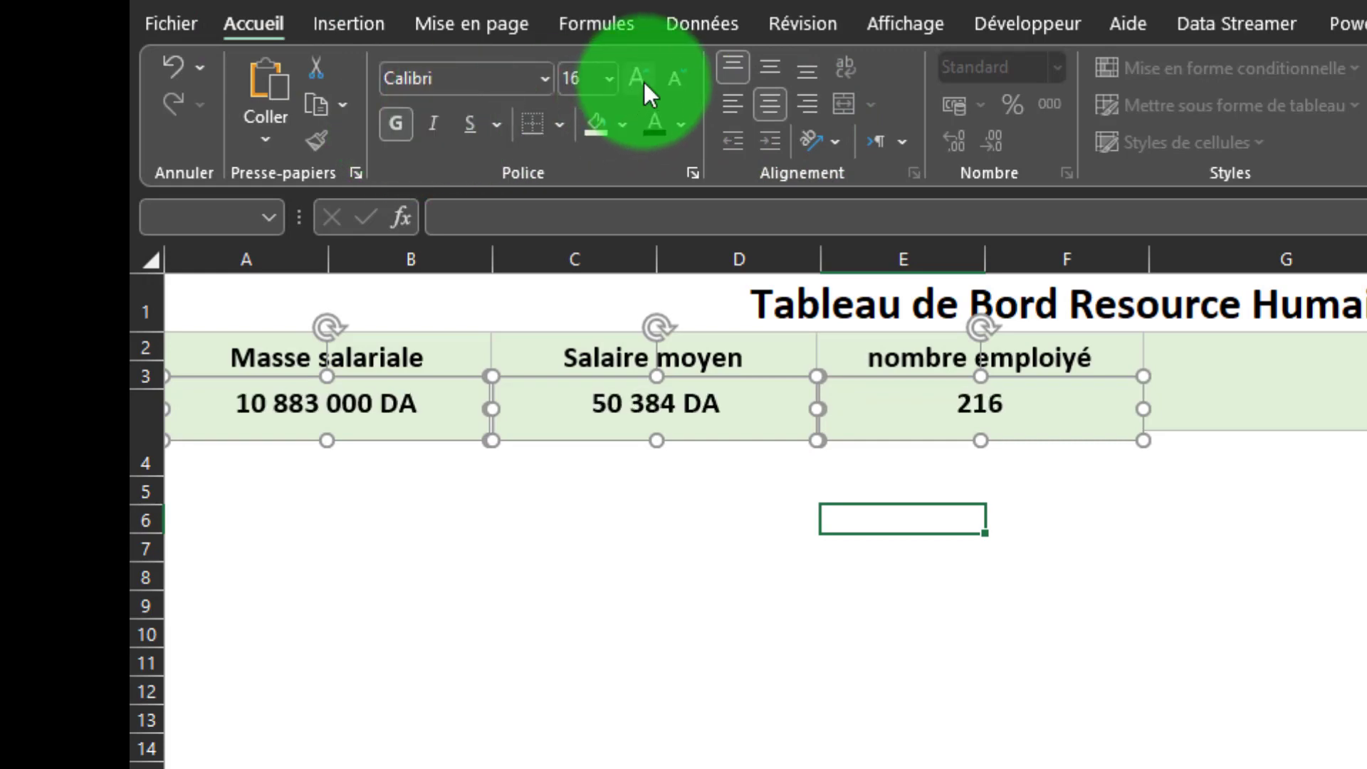
pyautogui.click(643, 83)
pyautogui.click(644, 82)
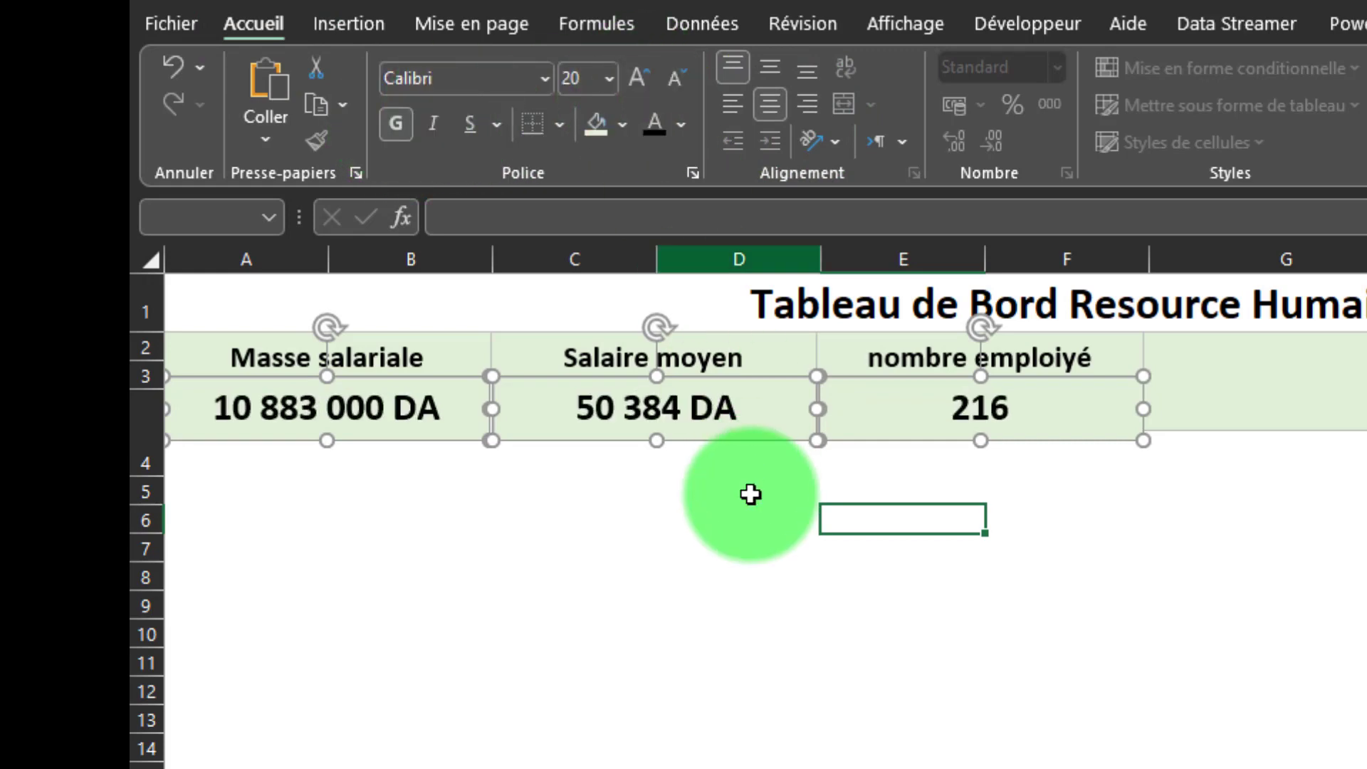
pyautogui.click(718, 539)
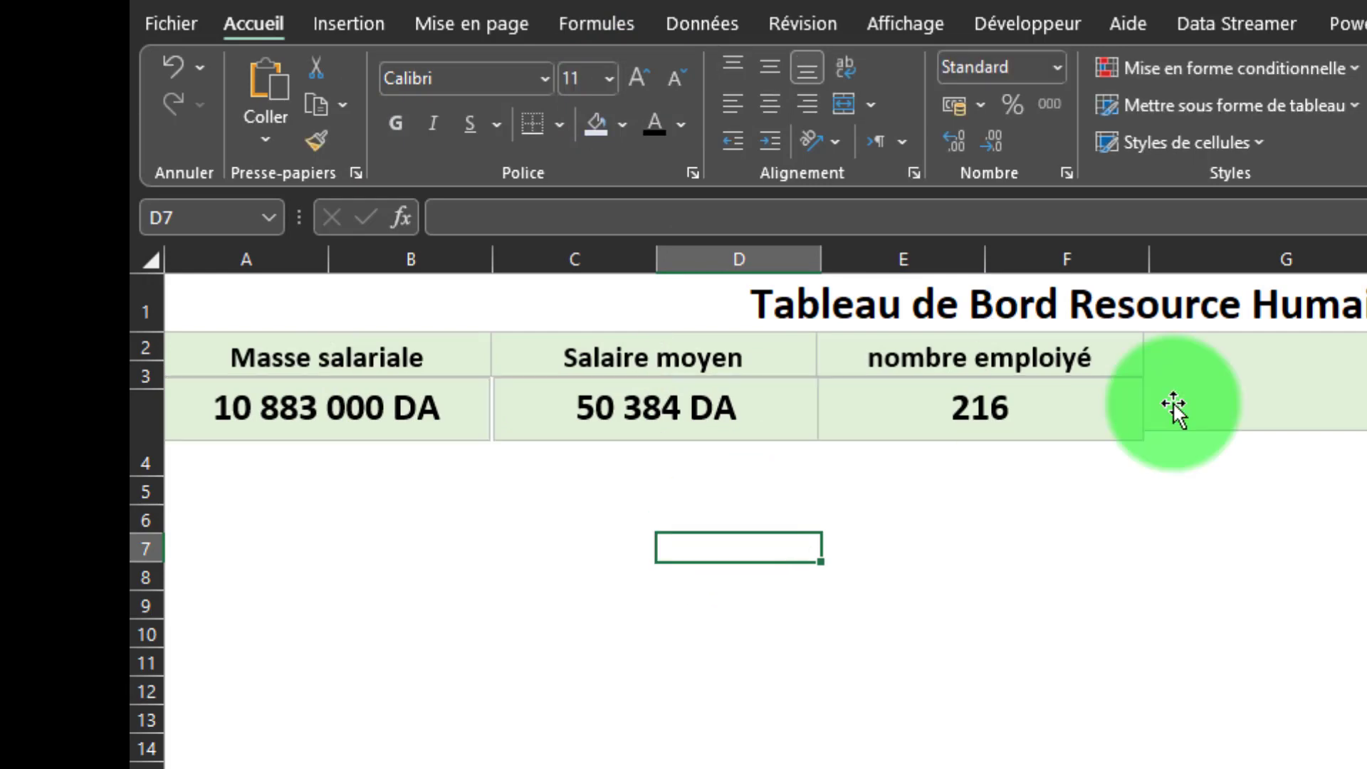
# Extend the wide Masse salarial par employe text box downwards so its lower edge aligns with the neighbouring value boxes
pyautogui.click(1251, 403)
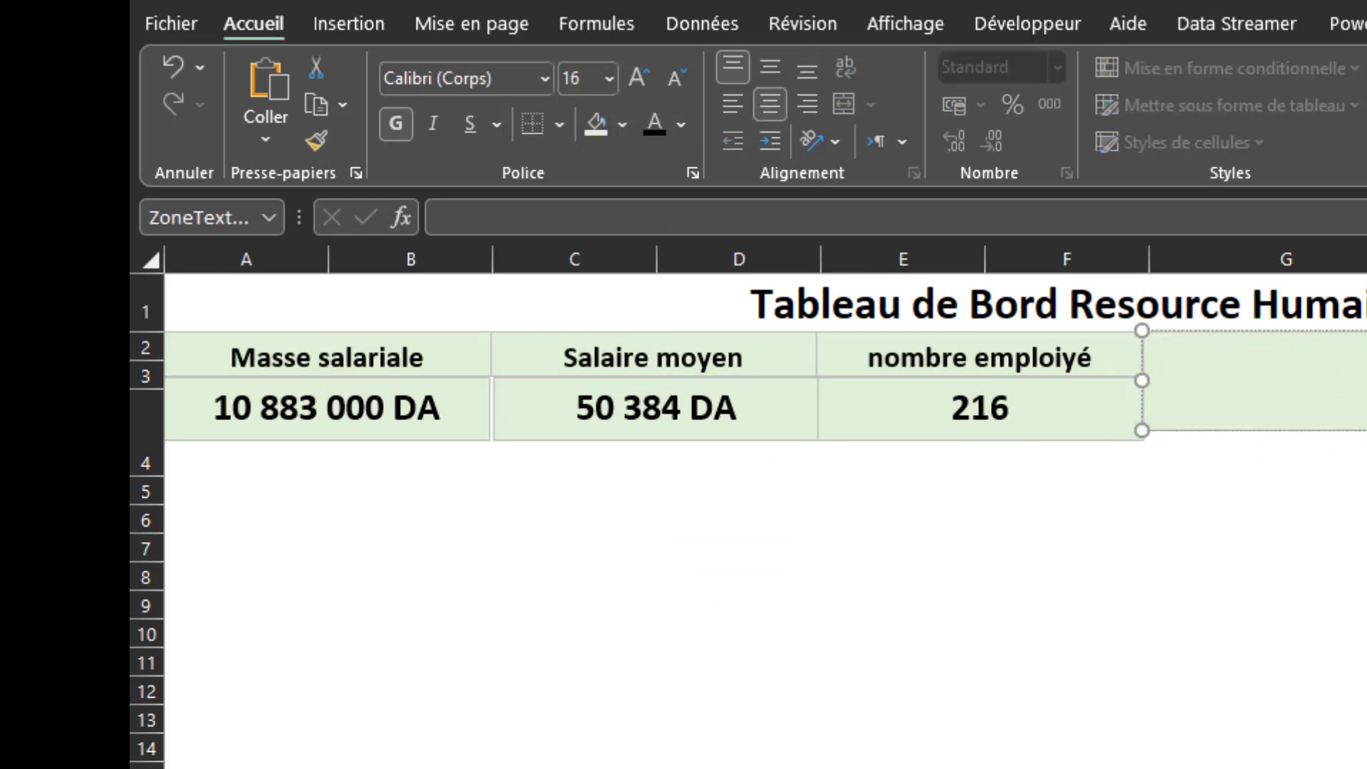
pyautogui.moveTo(1366, 430); pyautogui.dragTo(1366, 442)
pyautogui.click(1366, 577)
# Create a standard pivot table from the Power Pivot data model on the existing TB_RH sheet at cell G4
pyautogui.click(541, 438)
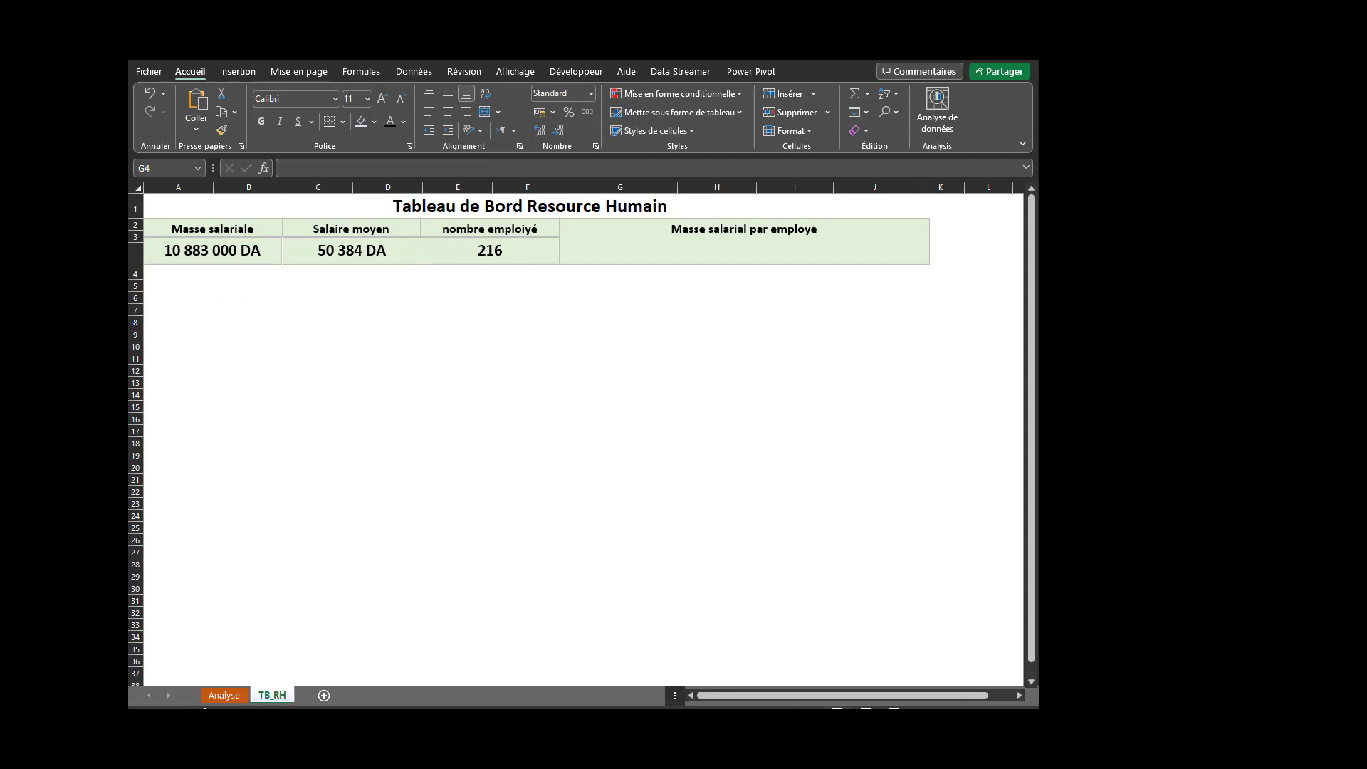
pyautogui.click(752, 72)
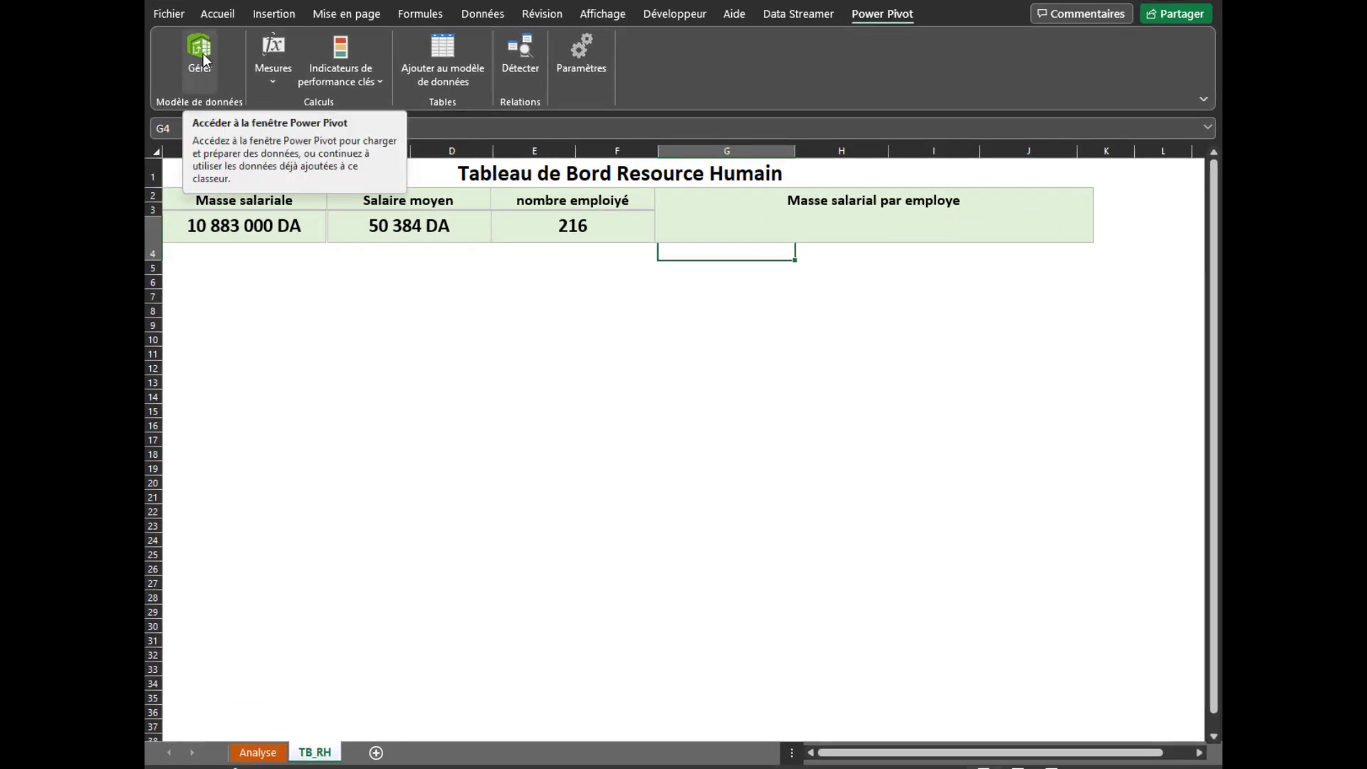
pyautogui.click(203, 57)
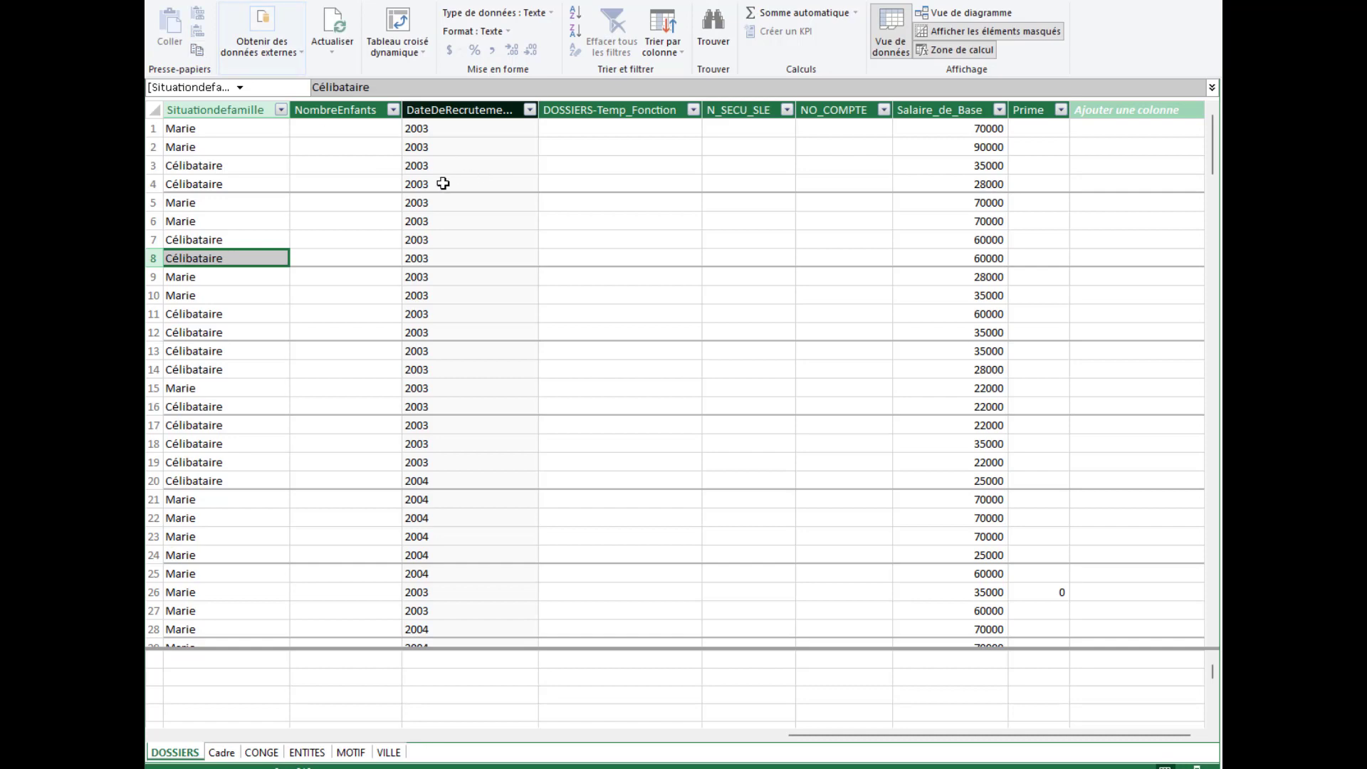
pyautogui.click(306, 232)
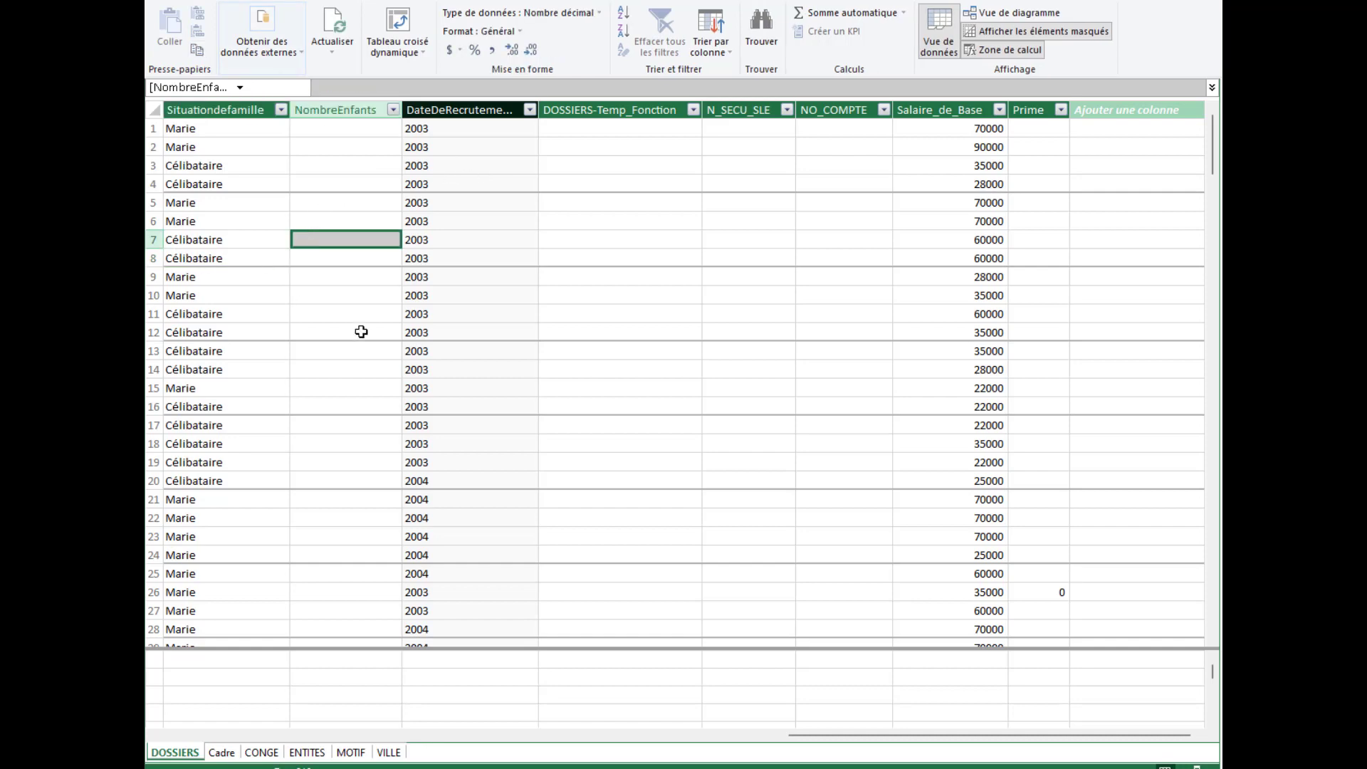
pyautogui.click(389, 61)
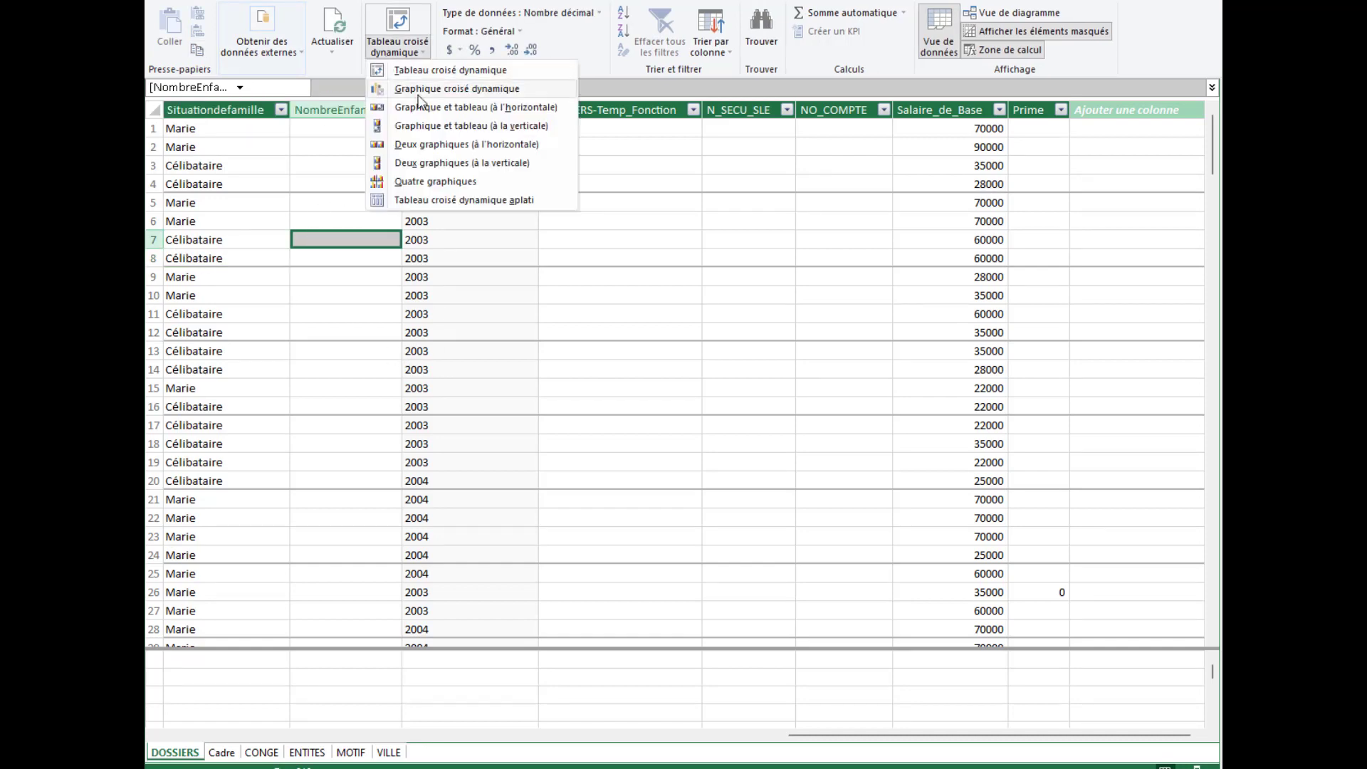
pyautogui.click(419, 72)
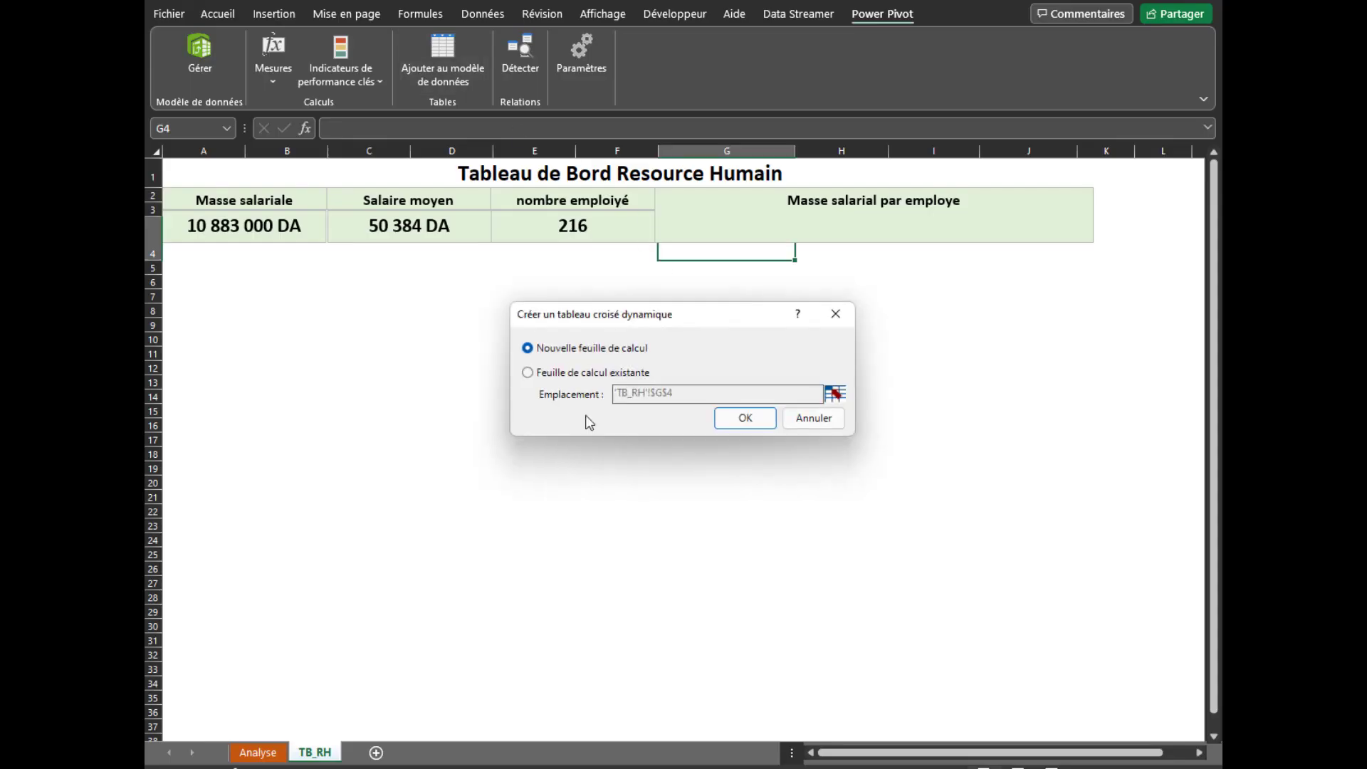
pyautogui.click(552, 373)
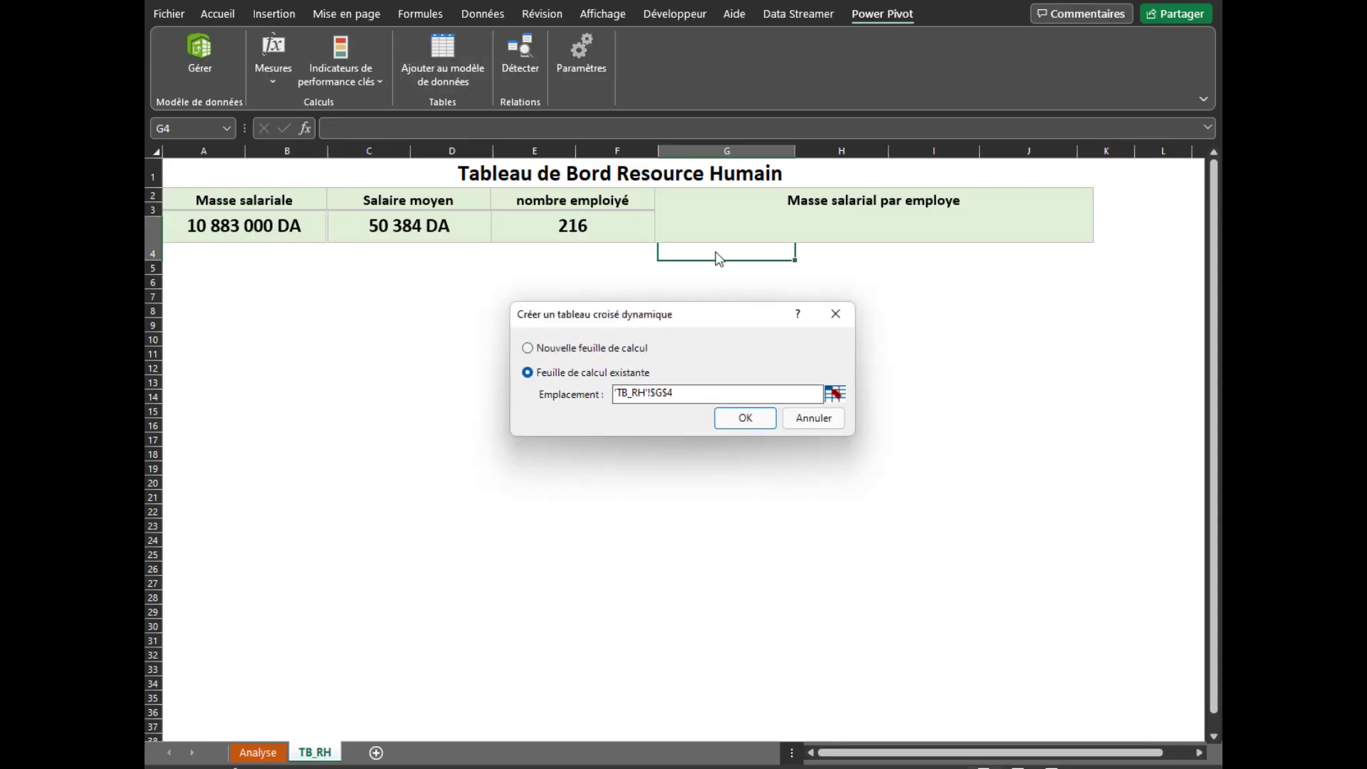
pyautogui.click(835, 393)
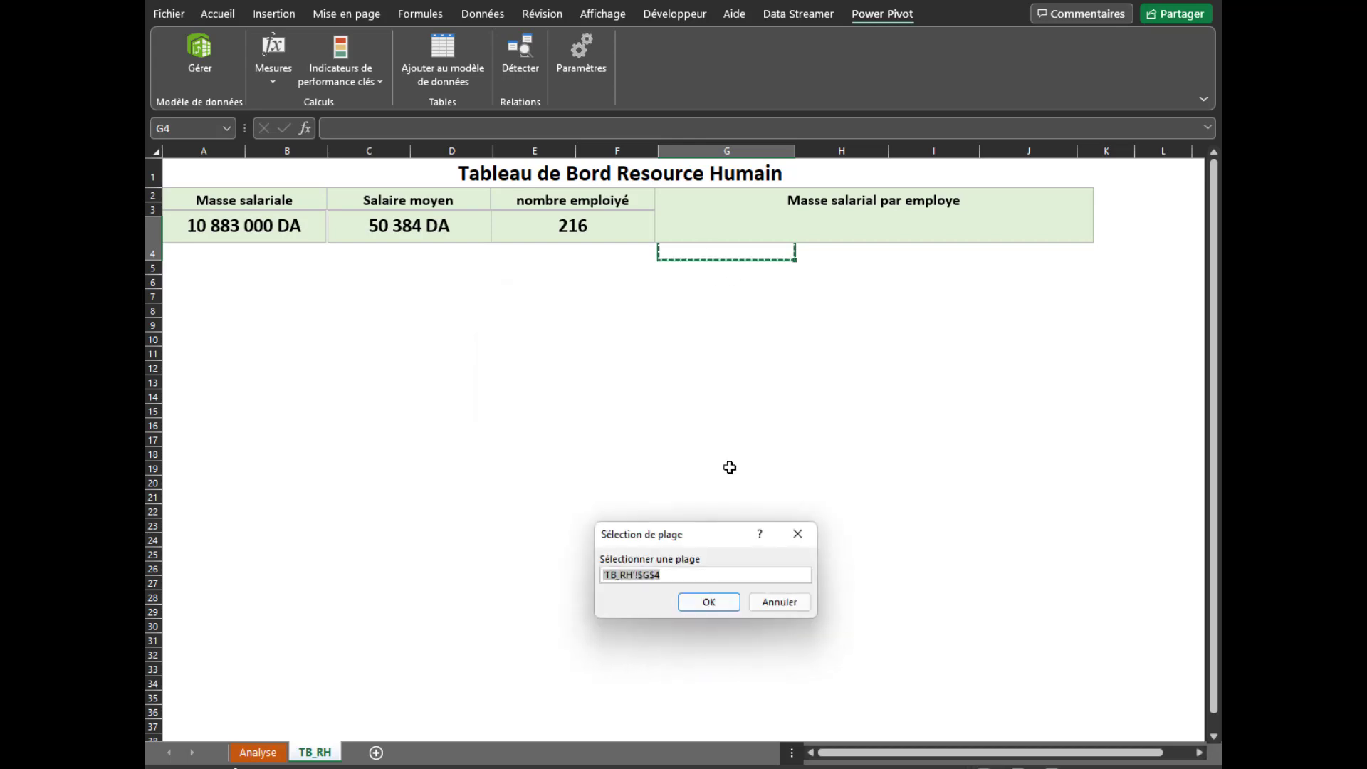
pyautogui.click(710, 599)
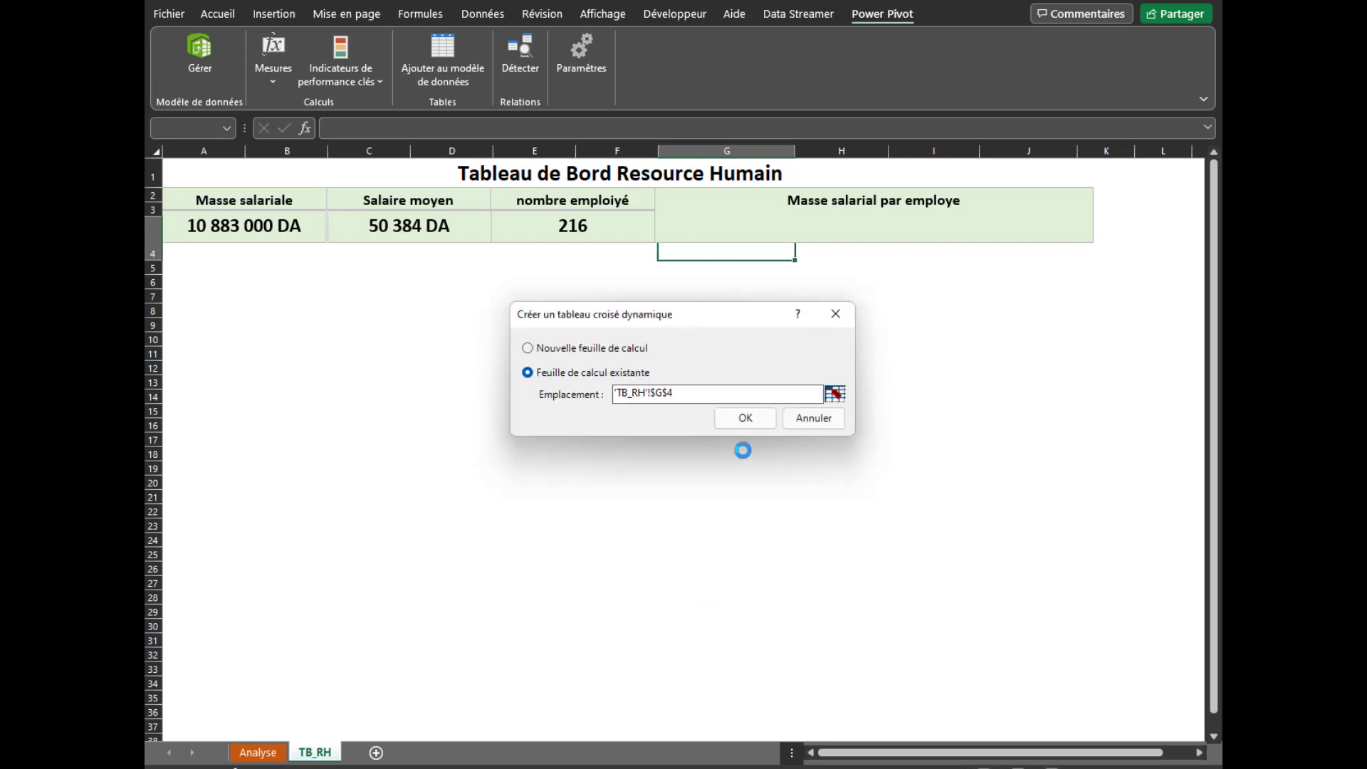
pyautogui.click(745, 419)
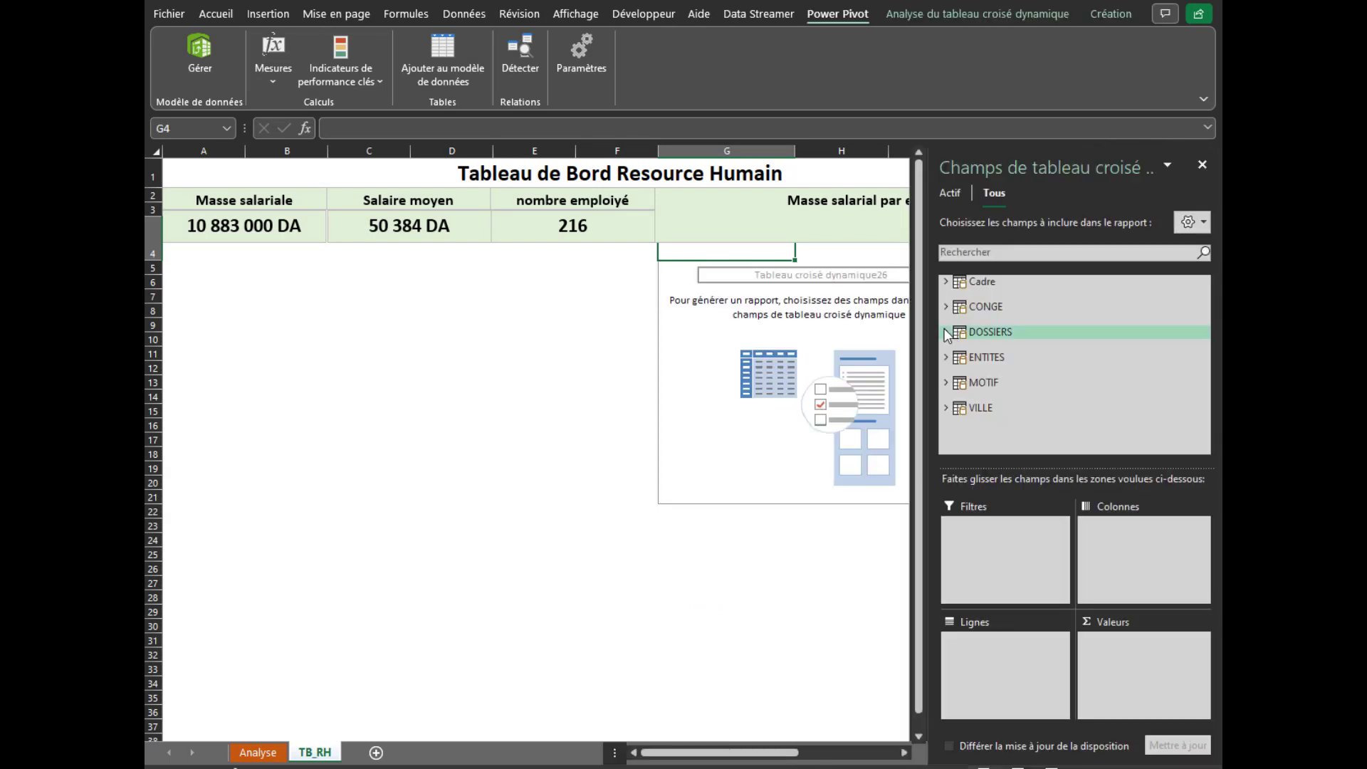
# Set LIBELLE from the ENTITES table as the pivot table's rows and the Masse Salarial measure from DOSSIERS as its values
pyautogui.click(946, 332)
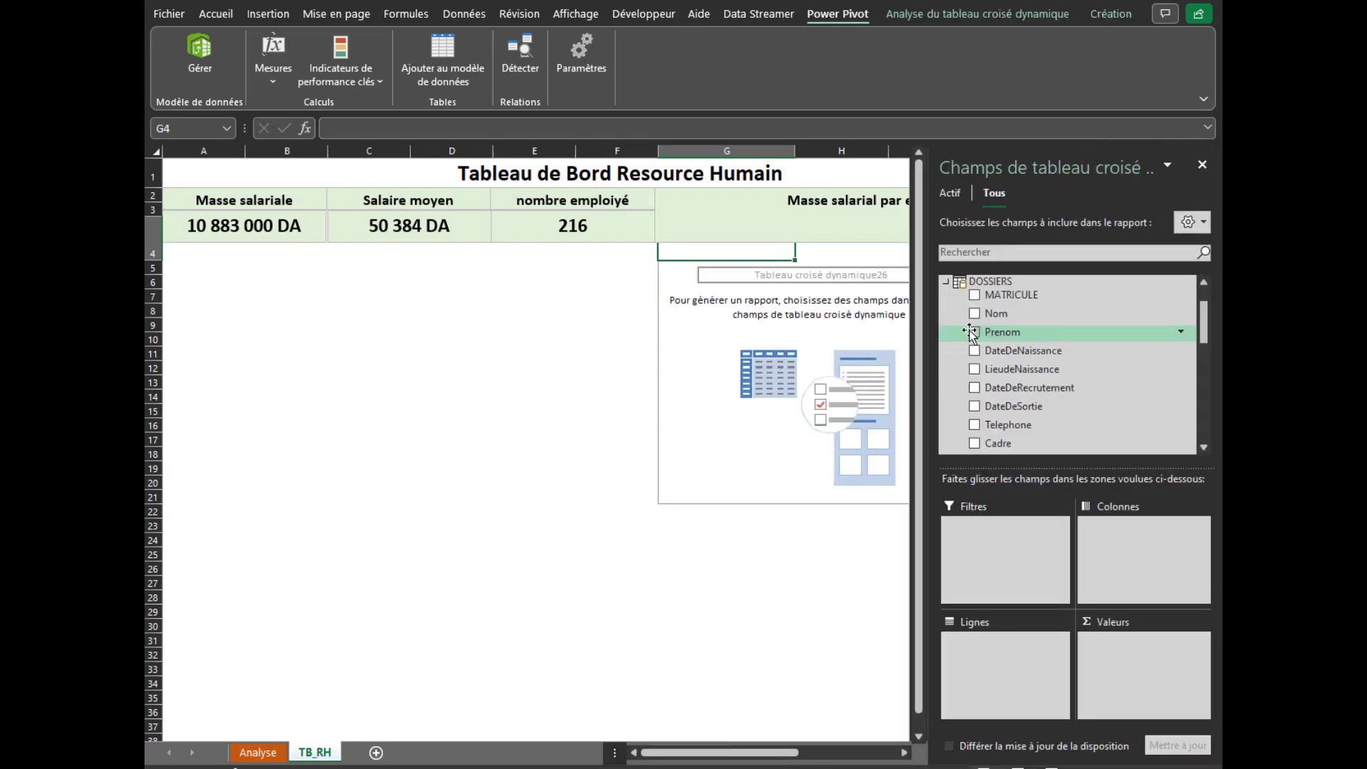
pyautogui.scroll(-4, 1052, 383)
pyautogui.scroll(-2, 1052, 383)
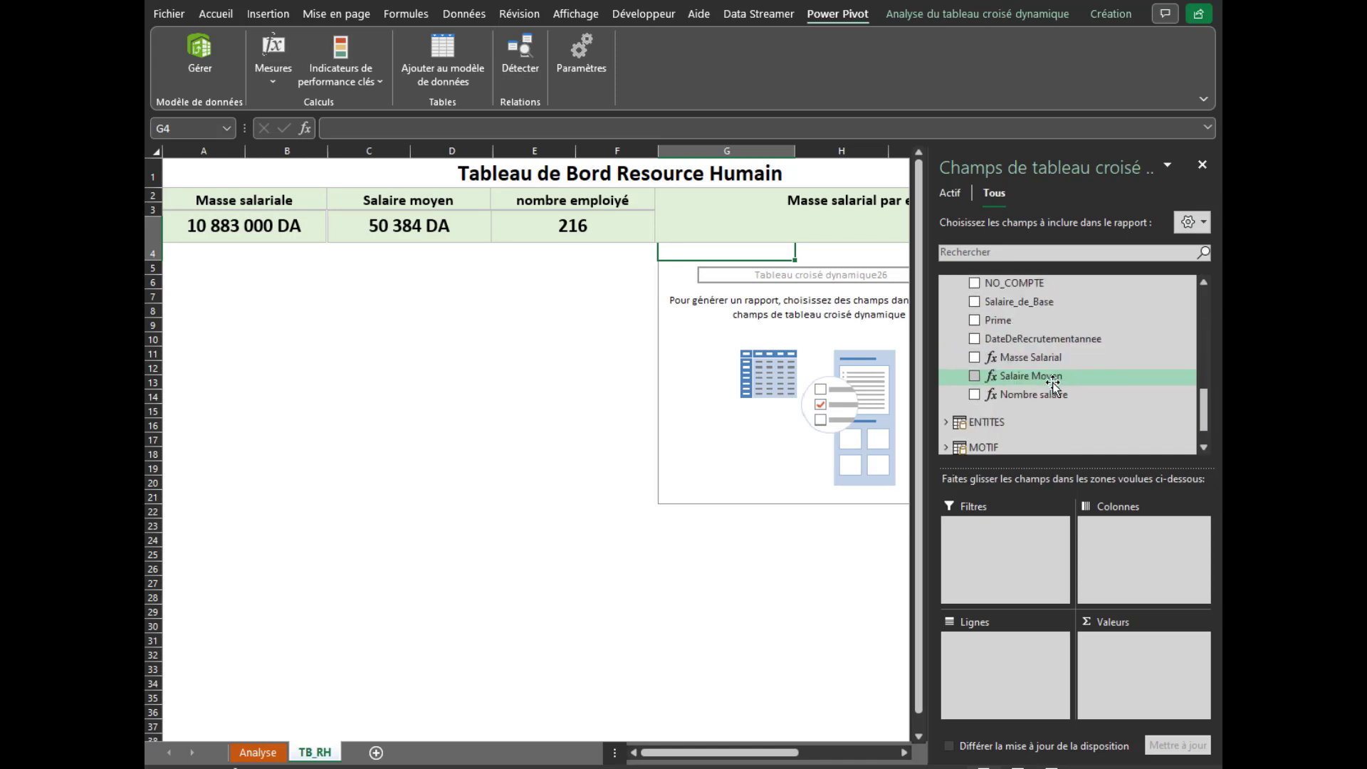
pyautogui.scroll(-1, 1052, 382)
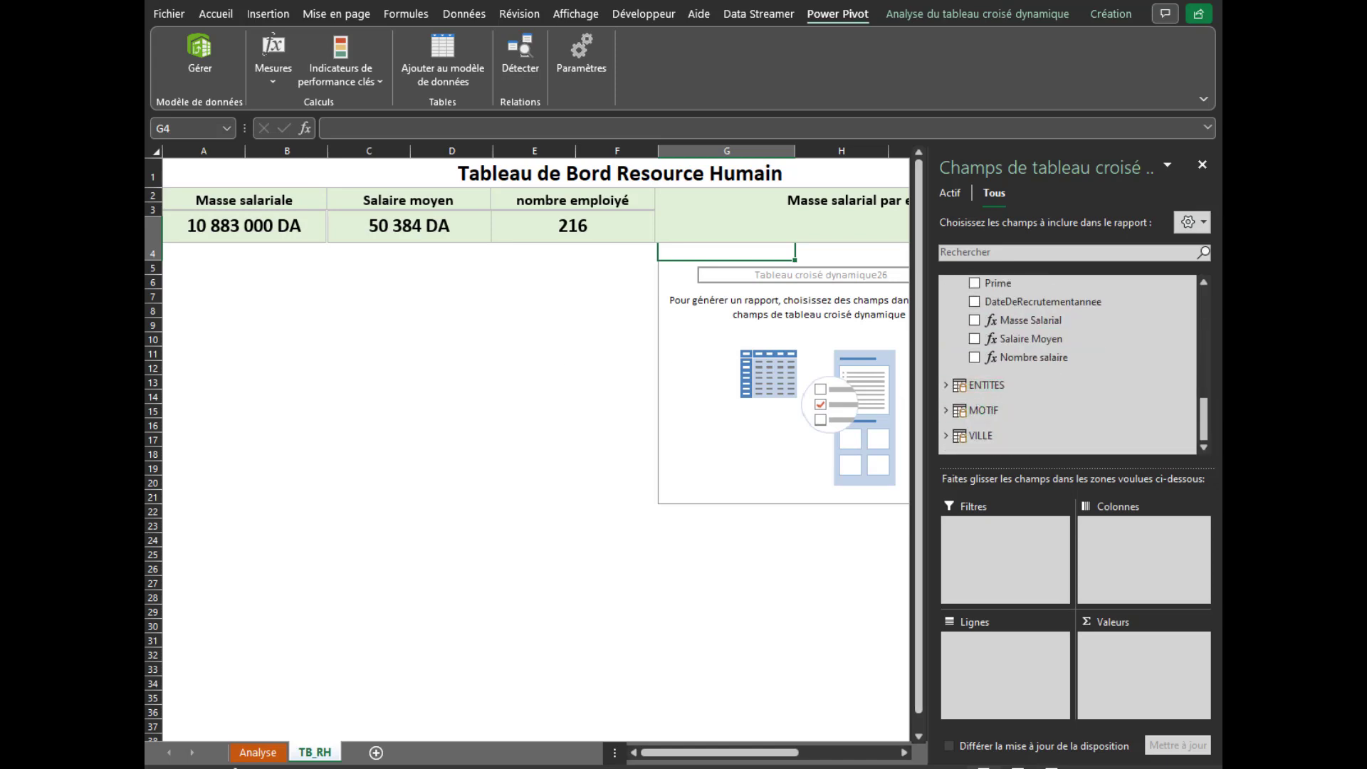
pyautogui.click(945, 385)
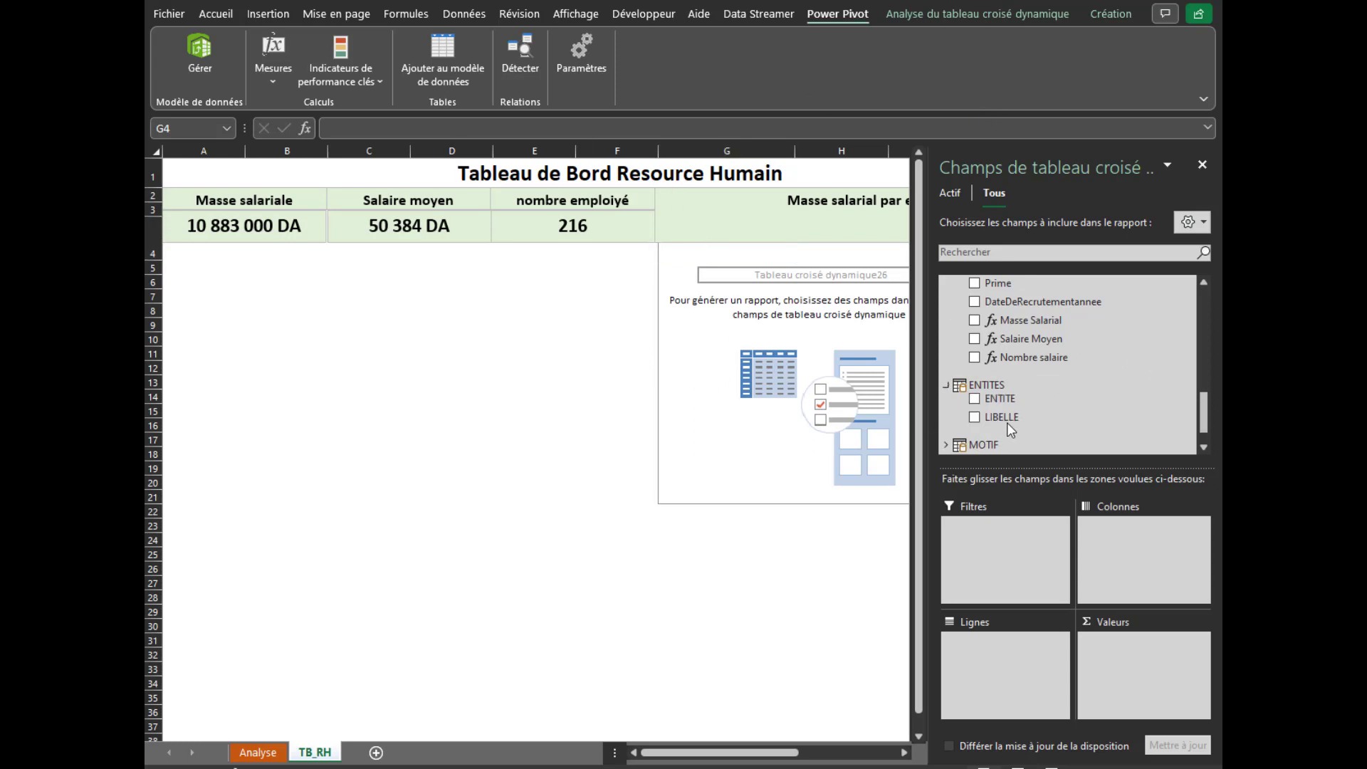
pyautogui.moveTo(1002, 417); pyautogui.dragTo(982, 576)
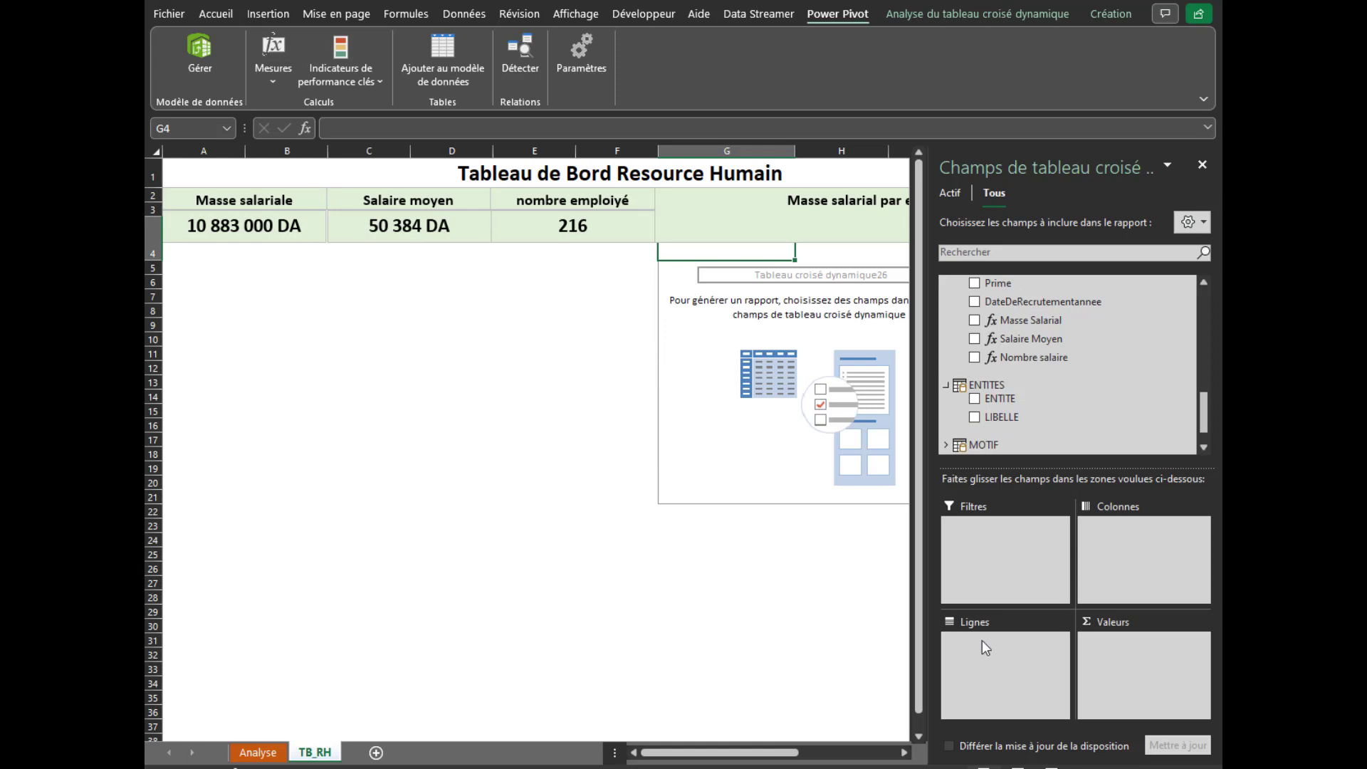
pyautogui.moveTo(991, 417); pyautogui.dragTo(962, 650)
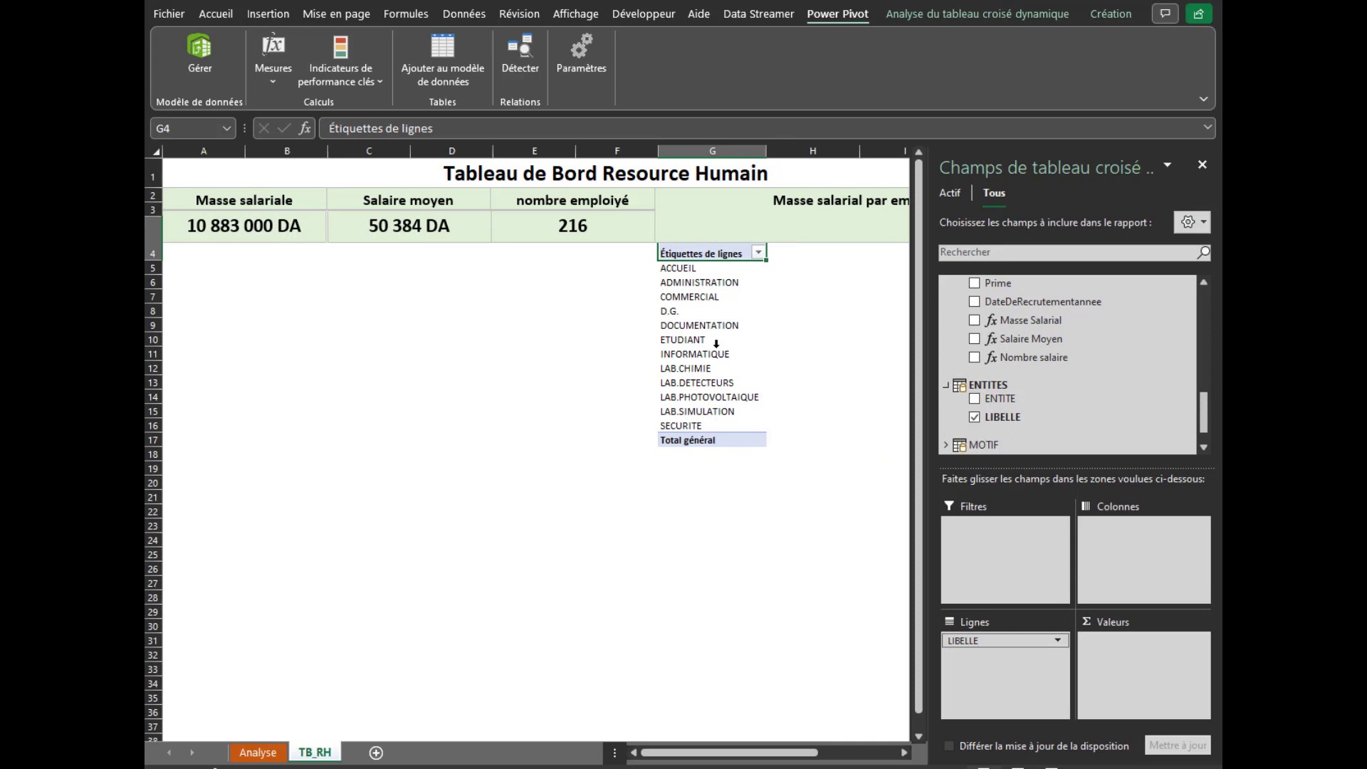
pyautogui.moveTo(1025, 321); pyautogui.dragTo(1096, 640)
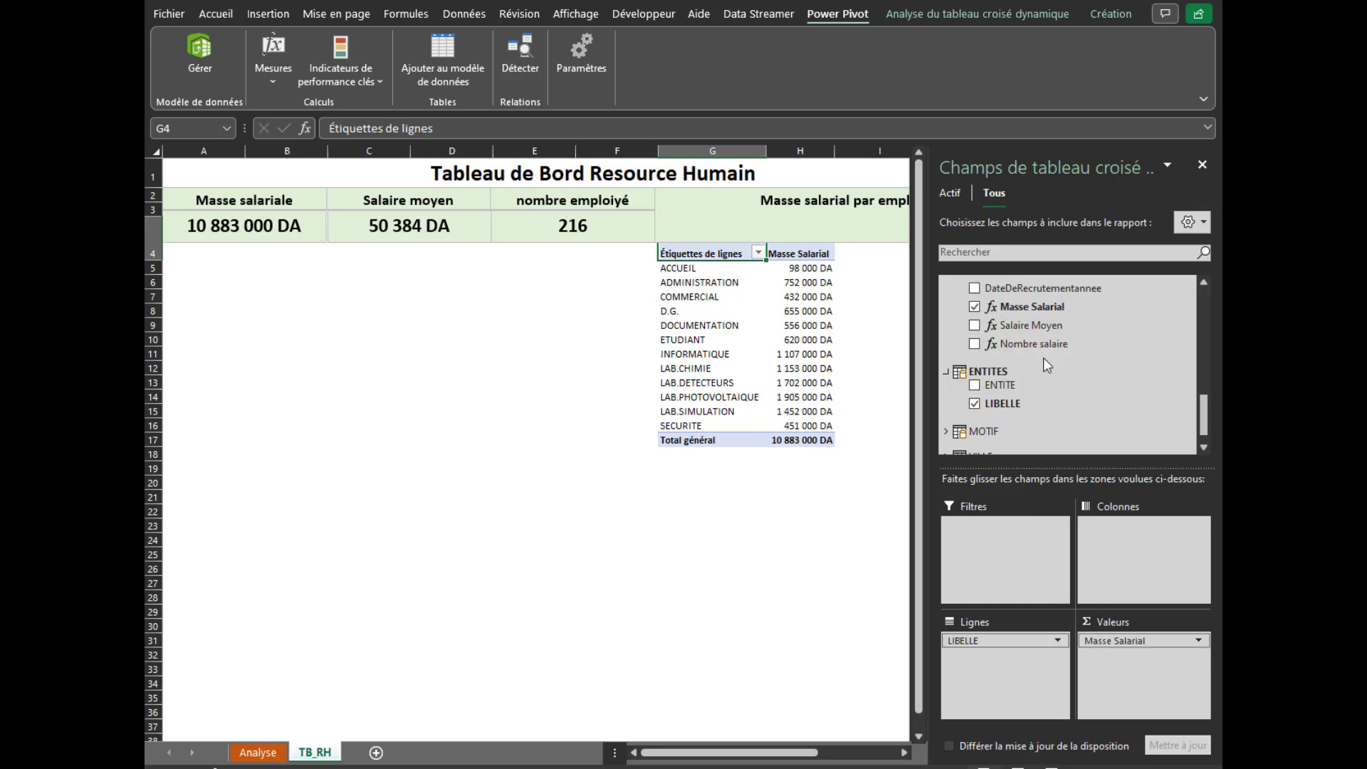
# Add Nombre salaire above Masse Salarial in the pivot table's values and add Masse Salarial a second time, closing the field list
pyautogui.moveTo(1038, 345); pyautogui.dragTo(1126, 643)
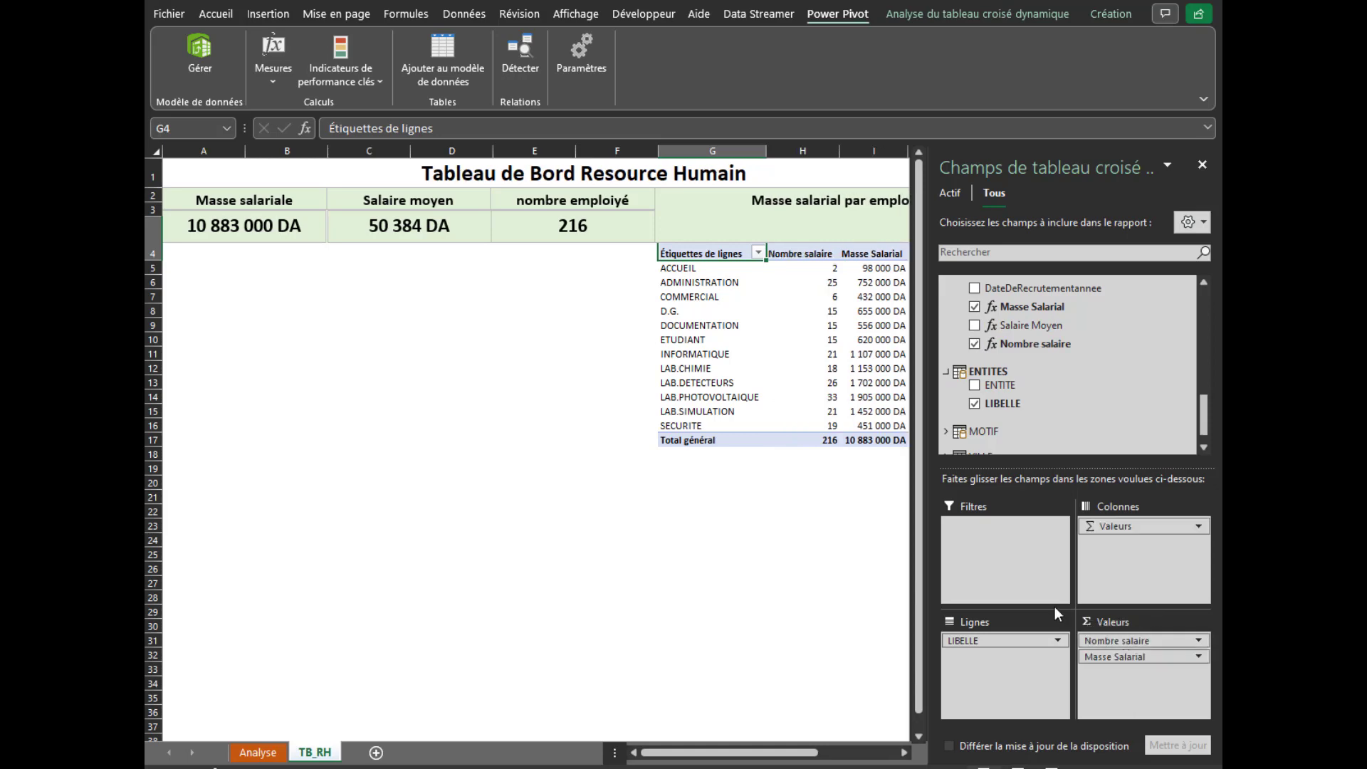
pyautogui.moveTo(795, 759); pyautogui.dragTo(843, 759)
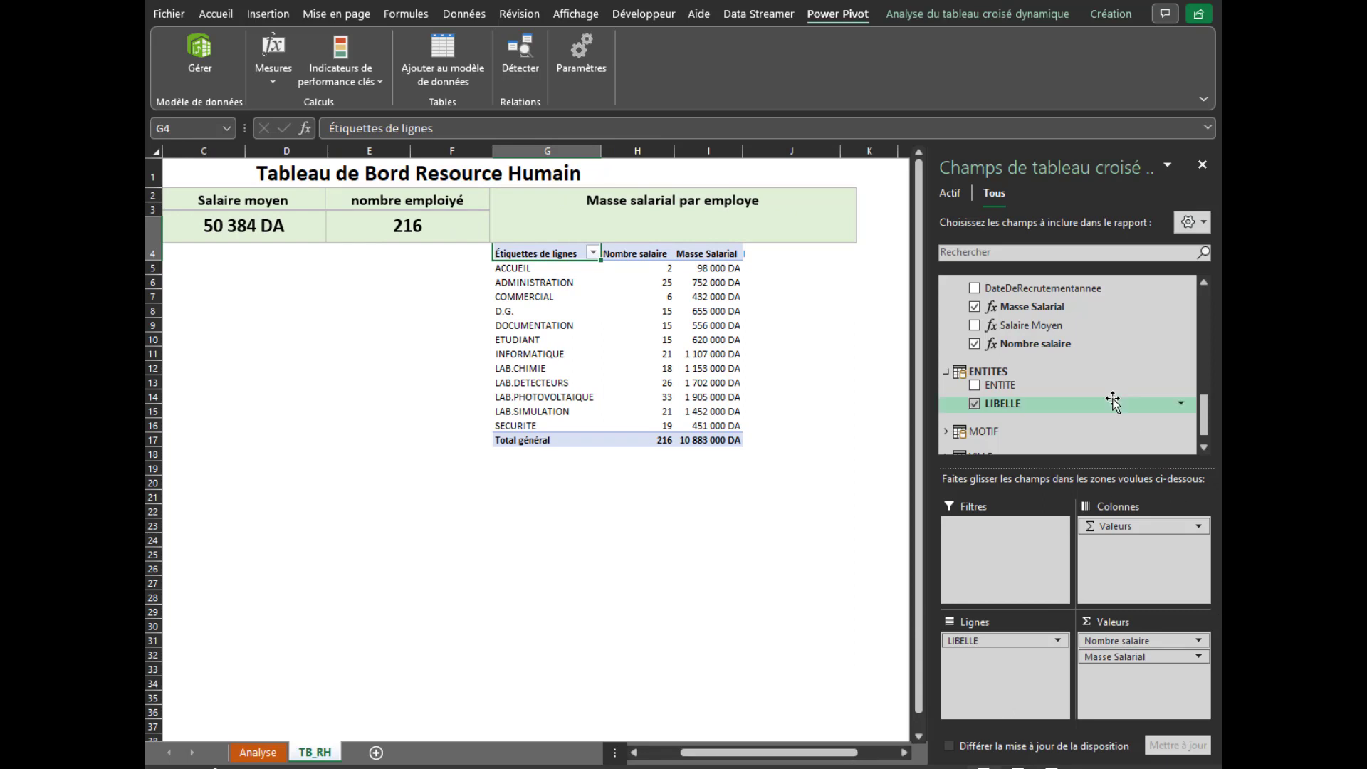
pyautogui.moveTo(1052, 309); pyautogui.dragTo(1134, 677)
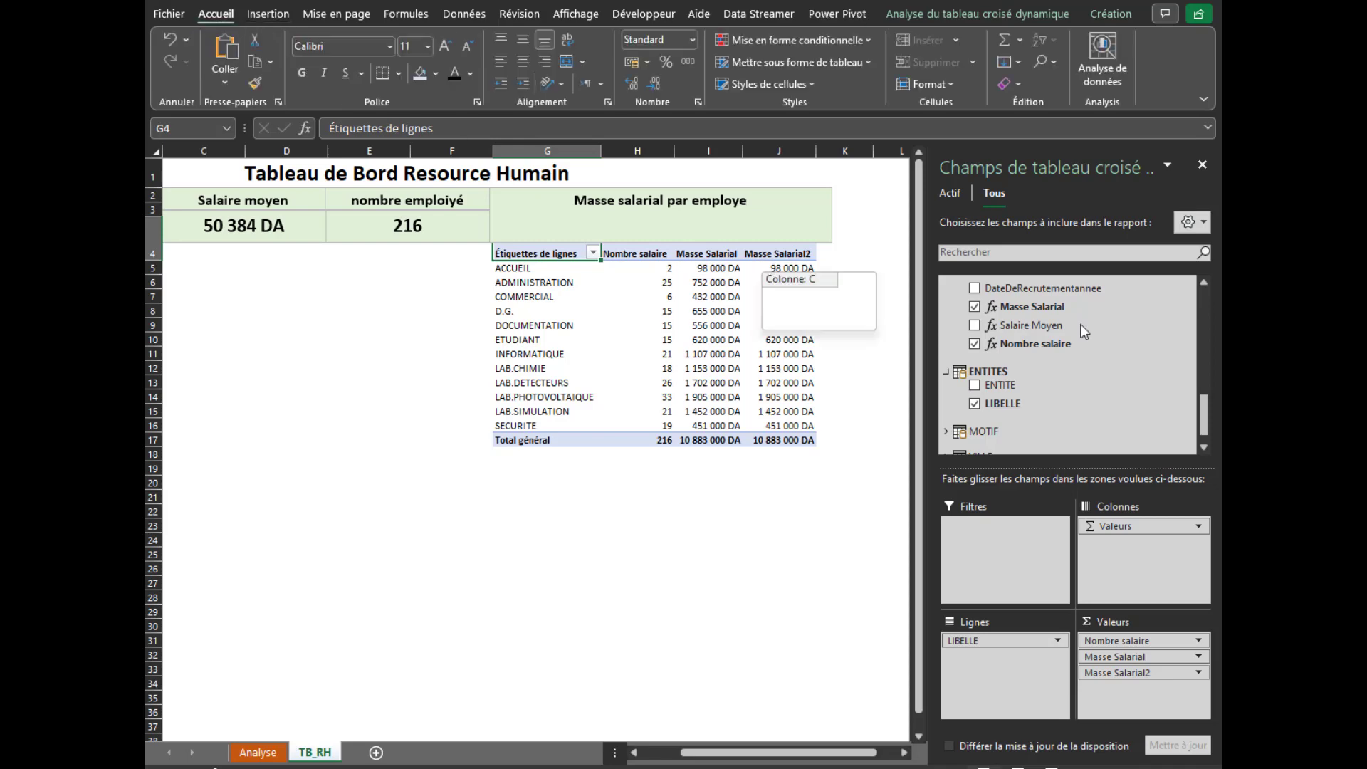
pyautogui.click(1202, 165)
# Try pink gradient data bars on the Masse Salarial2 cells with the grand total included, and undo them
pyautogui.moveTo(787, 268); pyautogui.dragTo(774, 435)
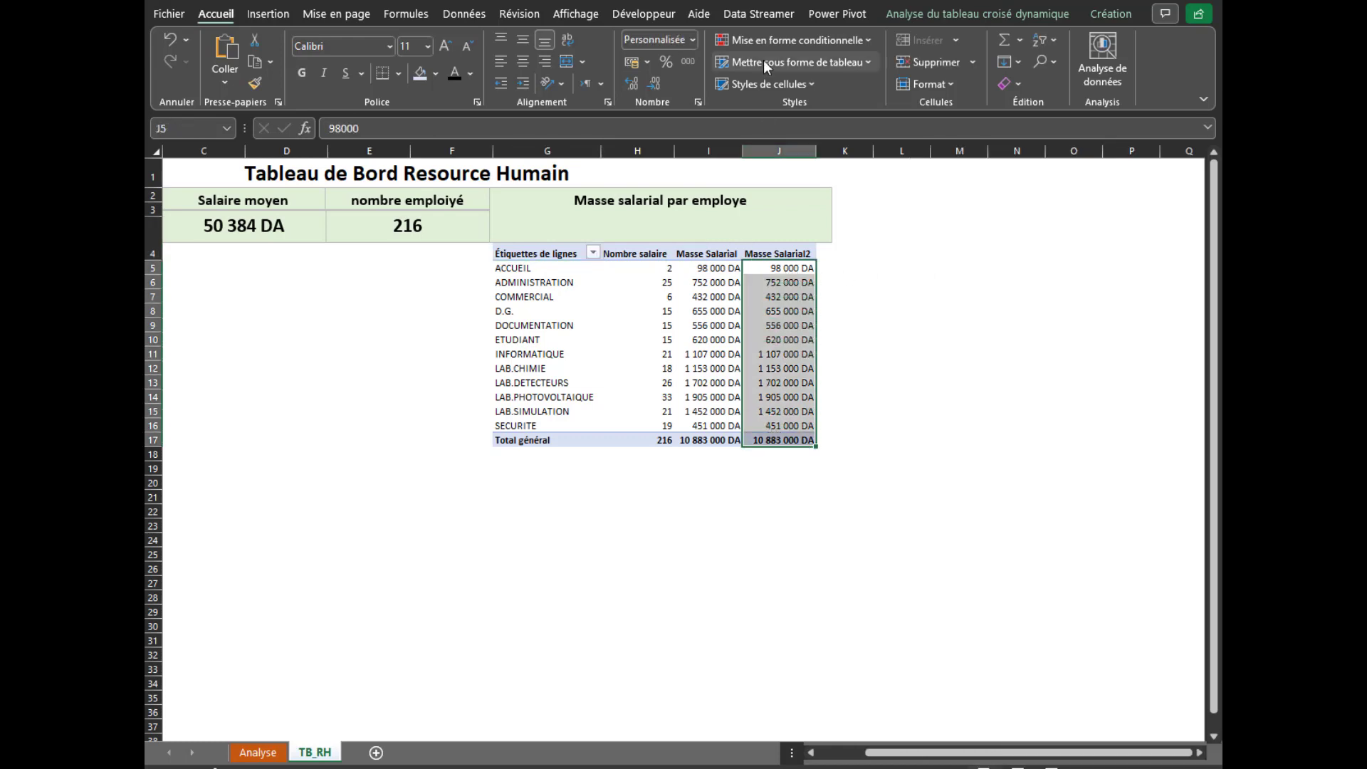
pyautogui.click(763, 40)
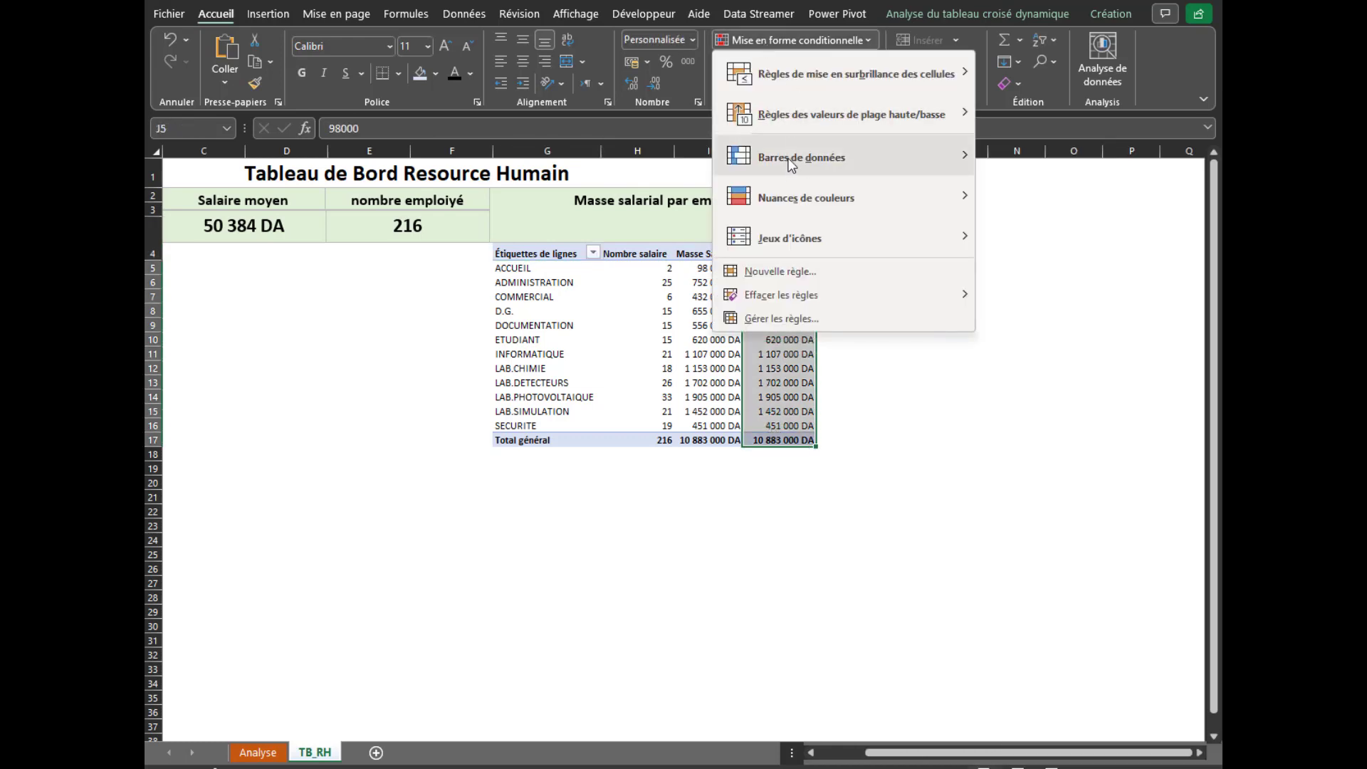
pyautogui.moveTo(792, 165)
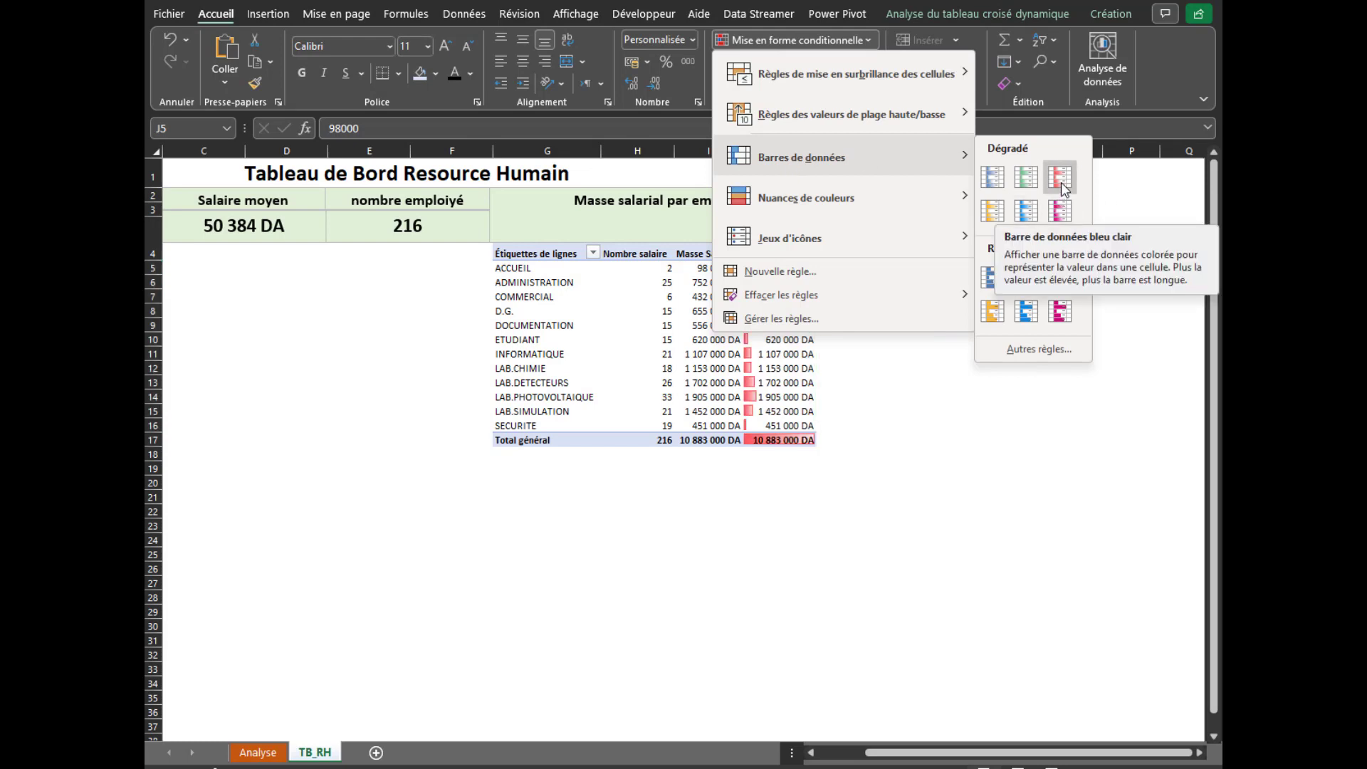
pyautogui.click(1061, 214)
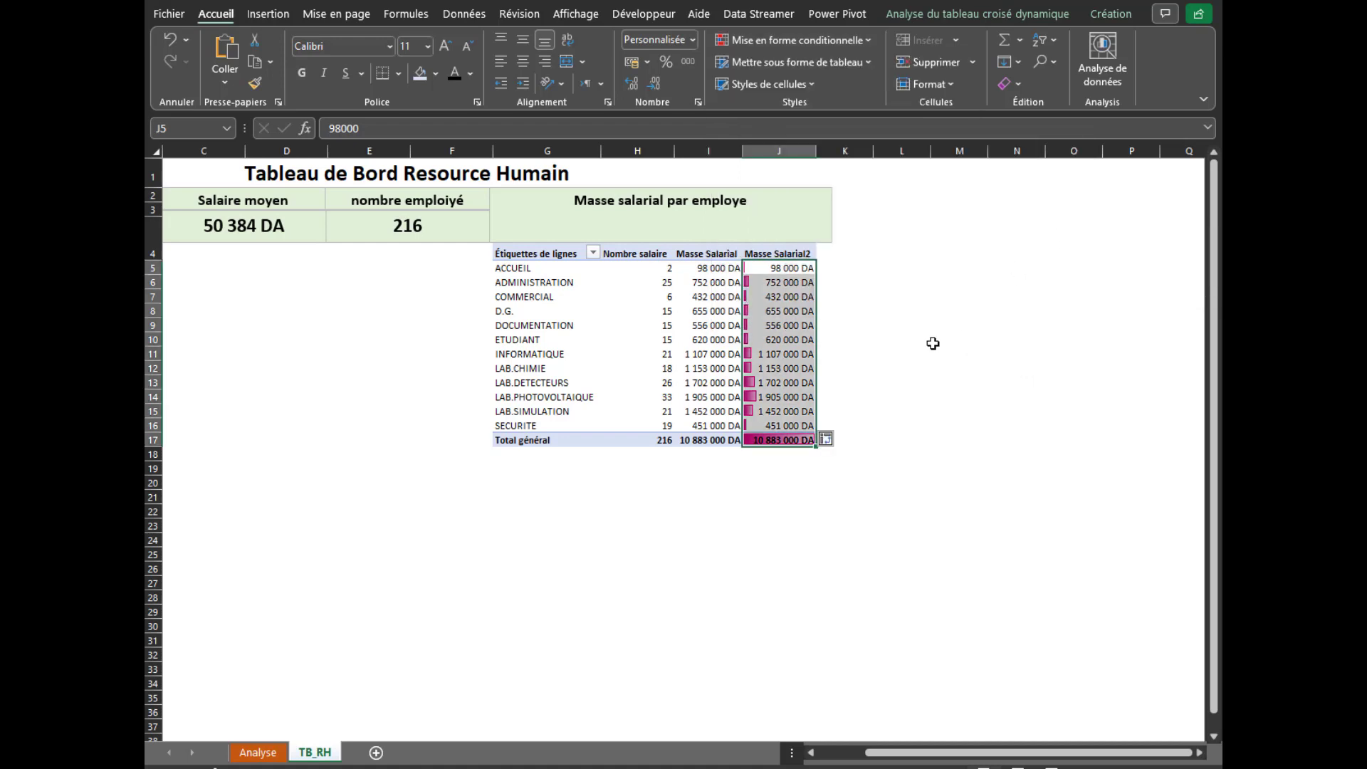
pyautogui.click(898, 379)
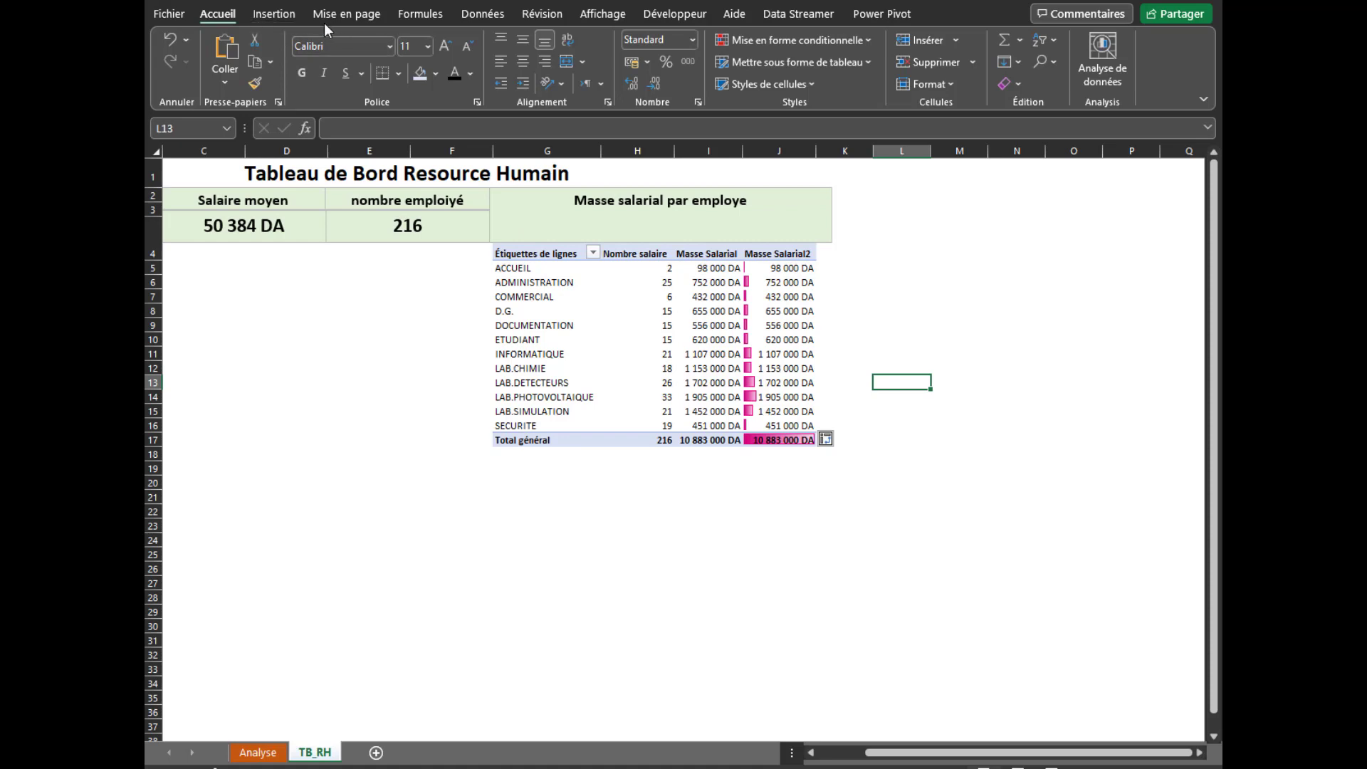
pyautogui.hotkey('ctrl', 'z')
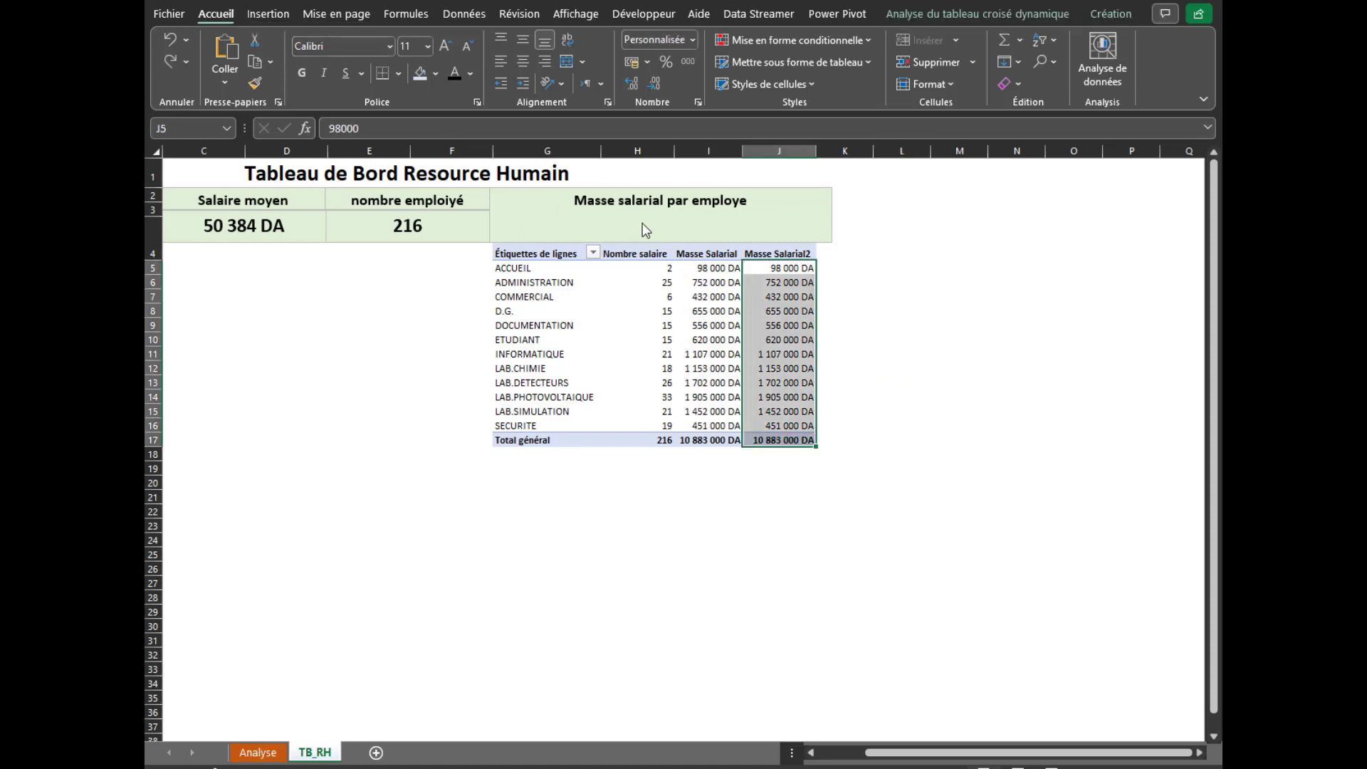
# Apply red gradient data bars to the Masse Salarial2 cells J5:J16, excluding the grand total
pyautogui.moveTo(779, 270); pyautogui.dragTo(783, 425)
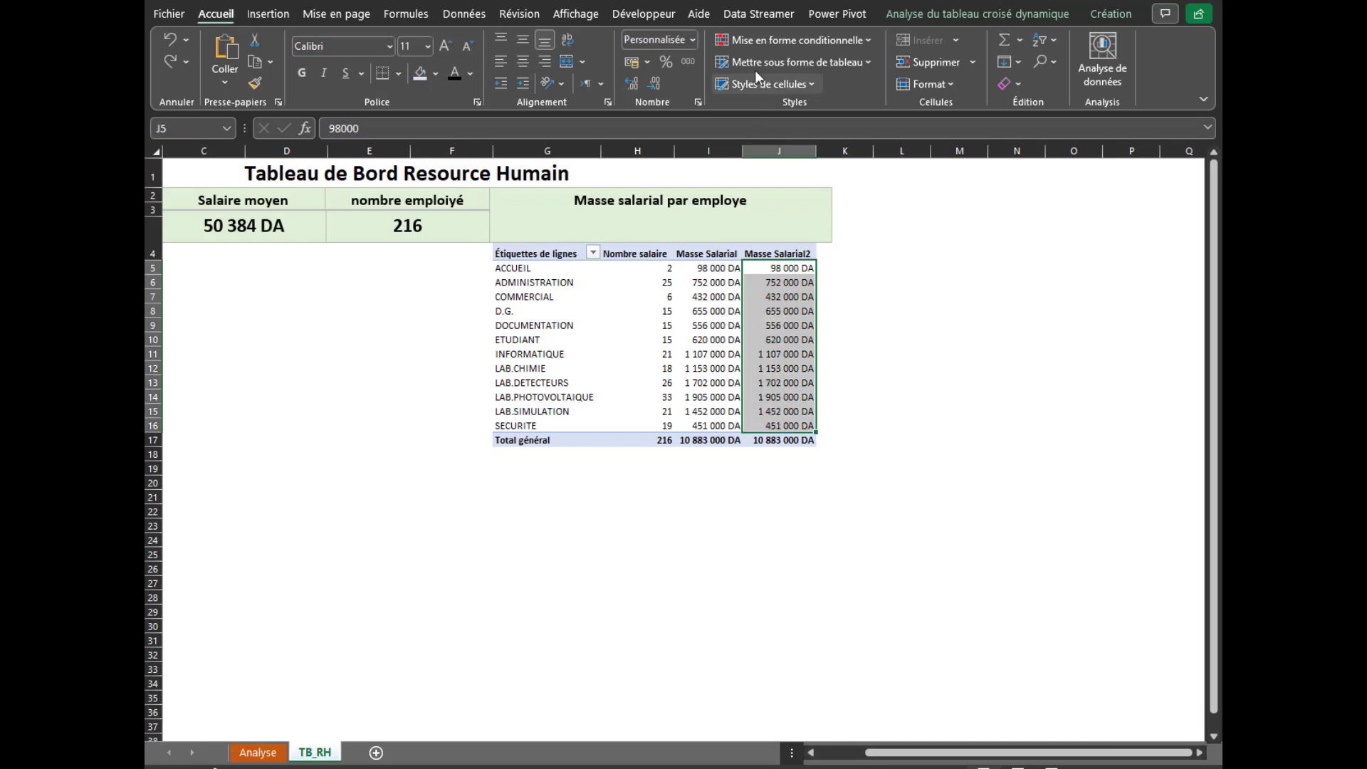
pyautogui.click(759, 33)
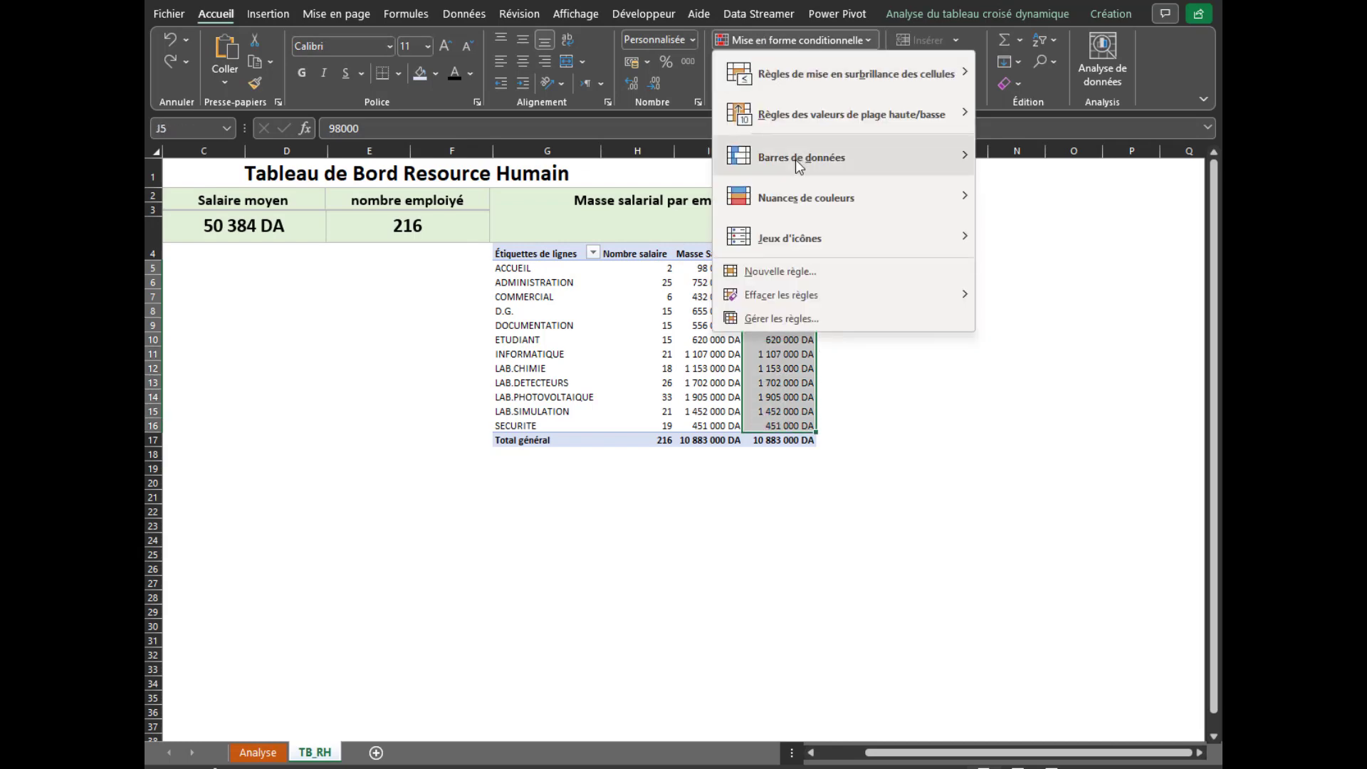
pyautogui.moveTo(796, 159)
pyautogui.click(1060, 179)
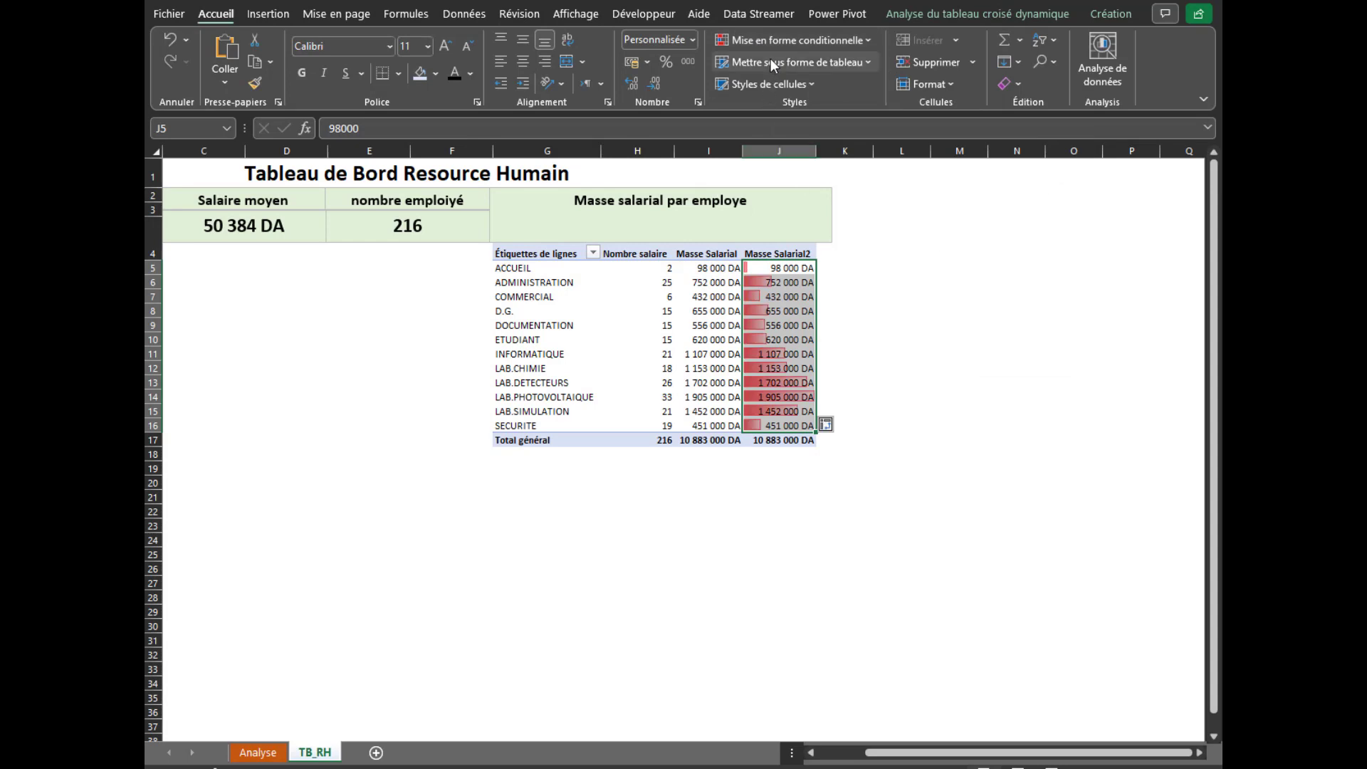
# Modify the data bar rule for J5:J16 so that only the bar is displayed
pyautogui.click(774, 36)
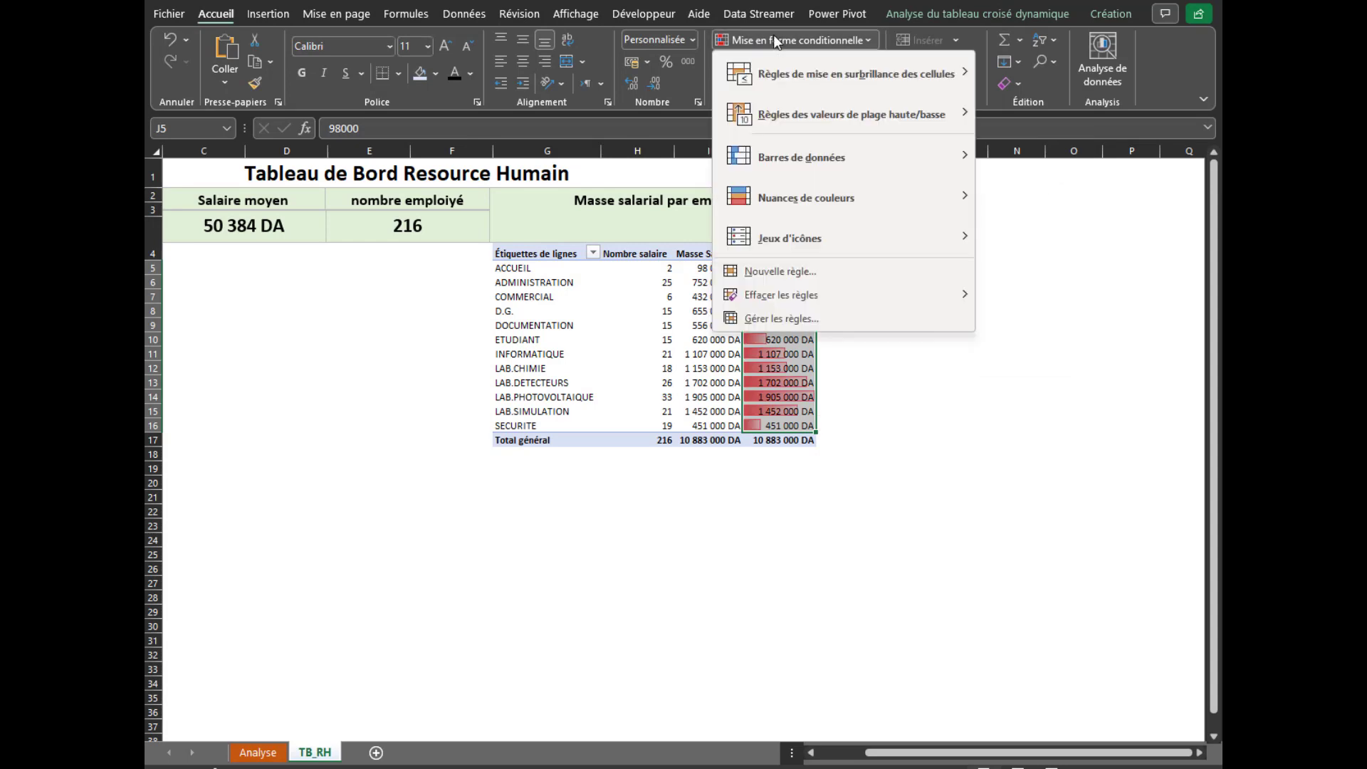
pyautogui.click(787, 322)
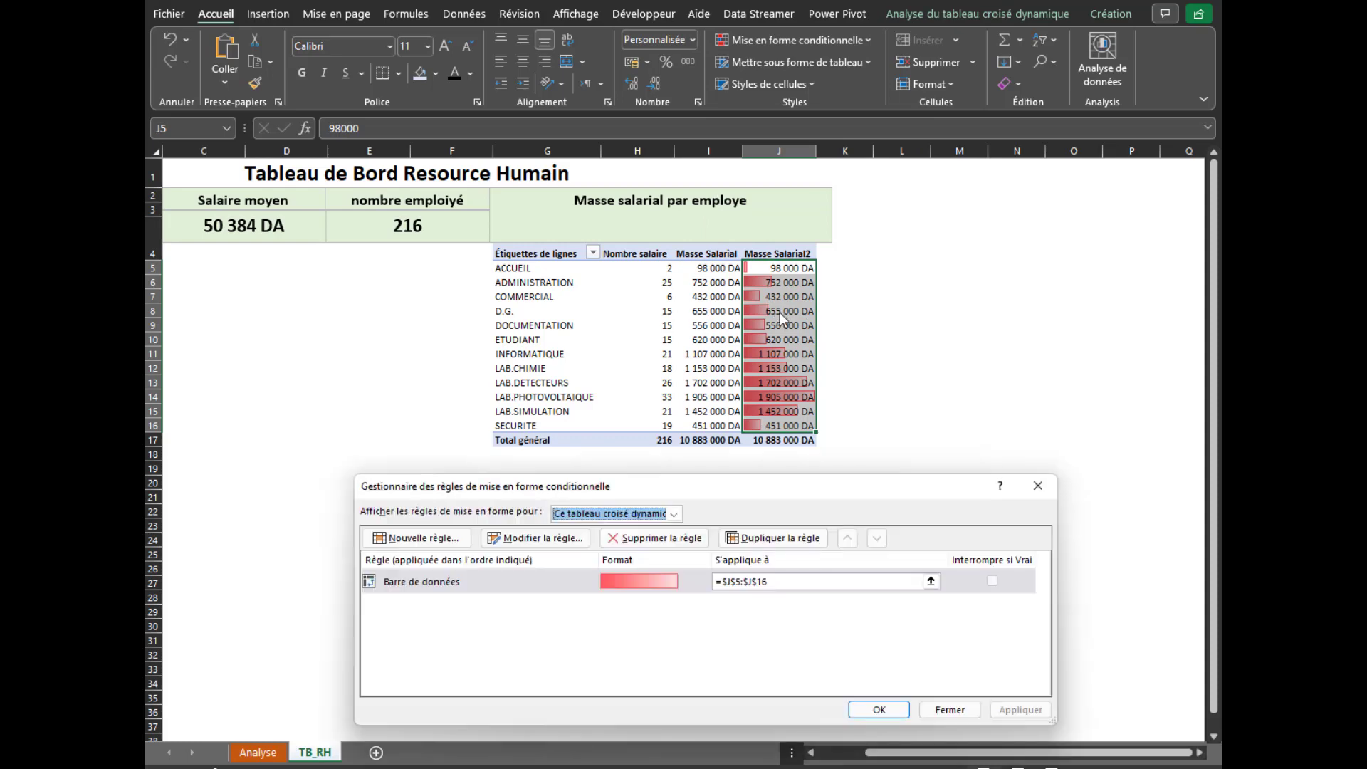
pyautogui.doubleClick(635, 581)
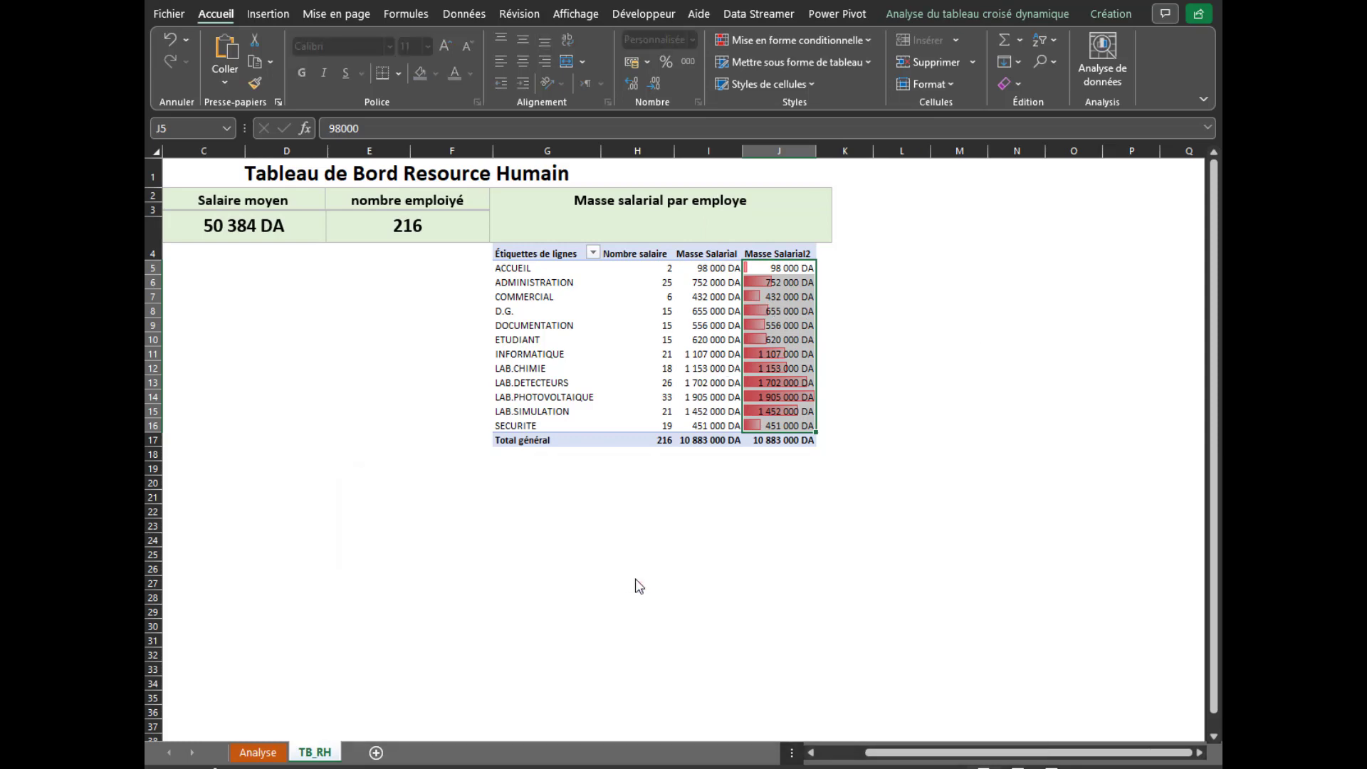
pyautogui.click(706, 553)
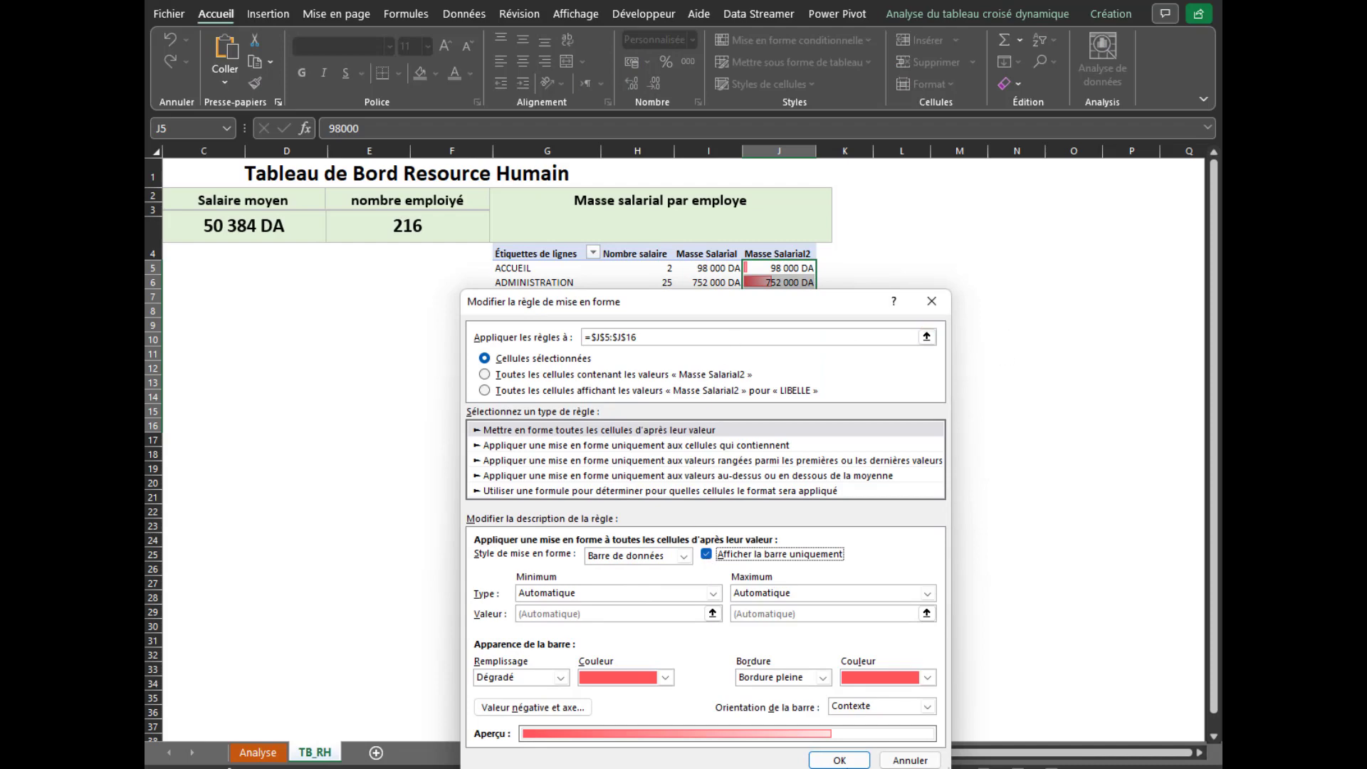
pyautogui.click(840, 760)
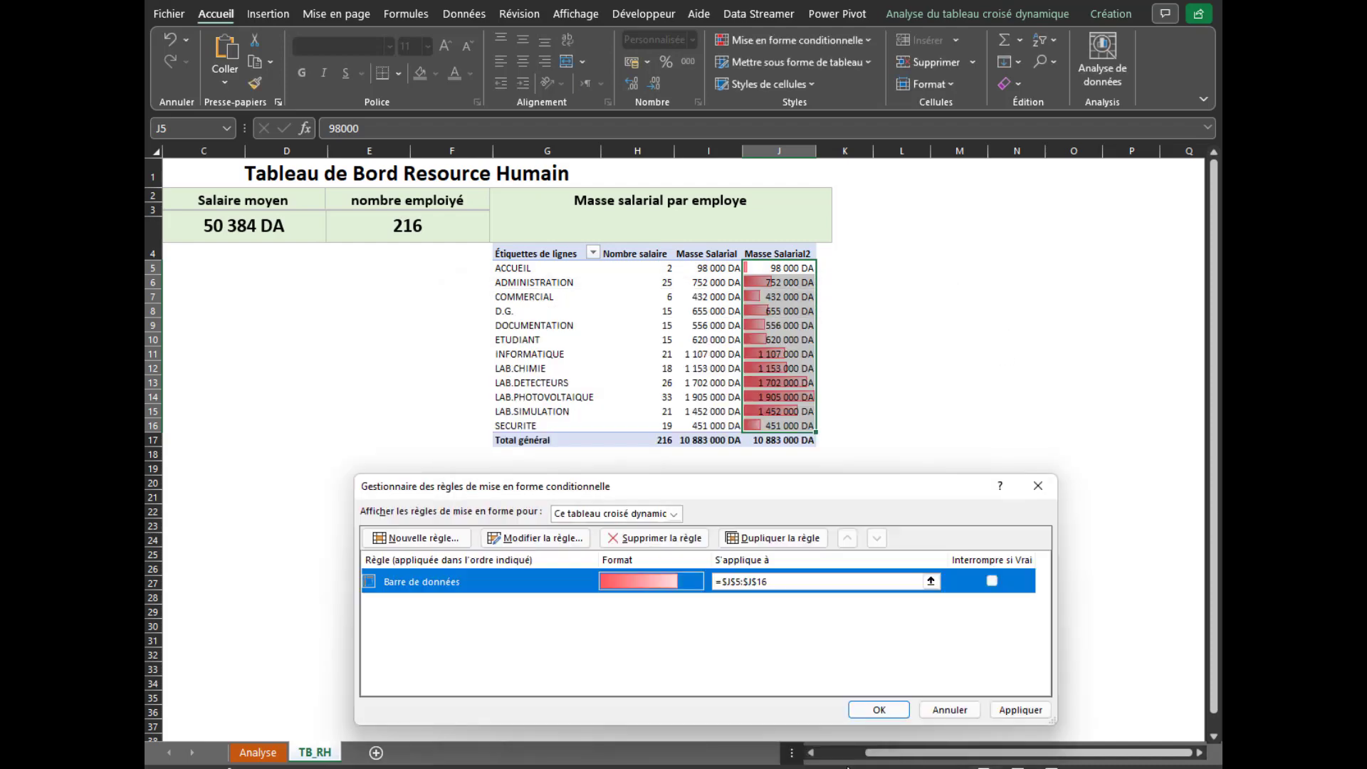
pyautogui.click(877, 710)
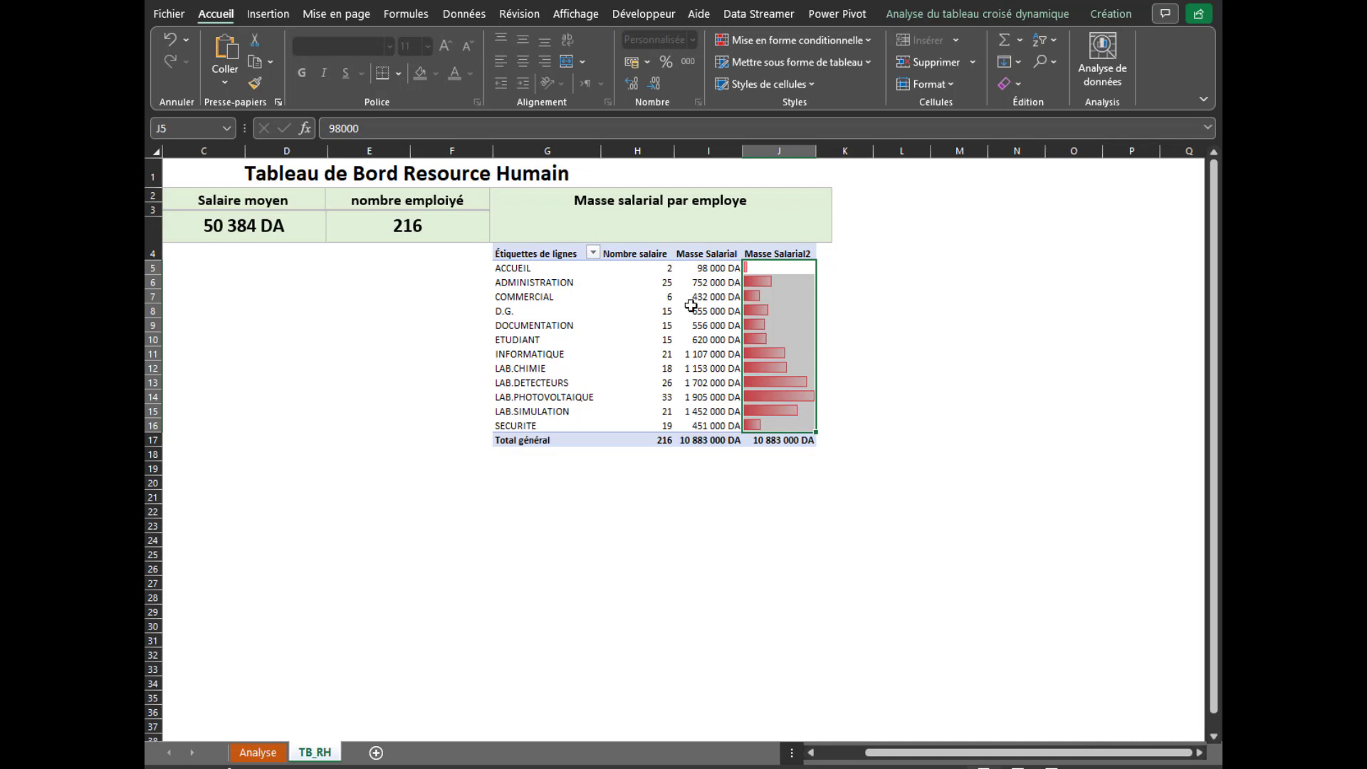
# Show the Masse Salarial2 values as a percentage of the grand total (% du total général)
pyautogui.click(765, 440)
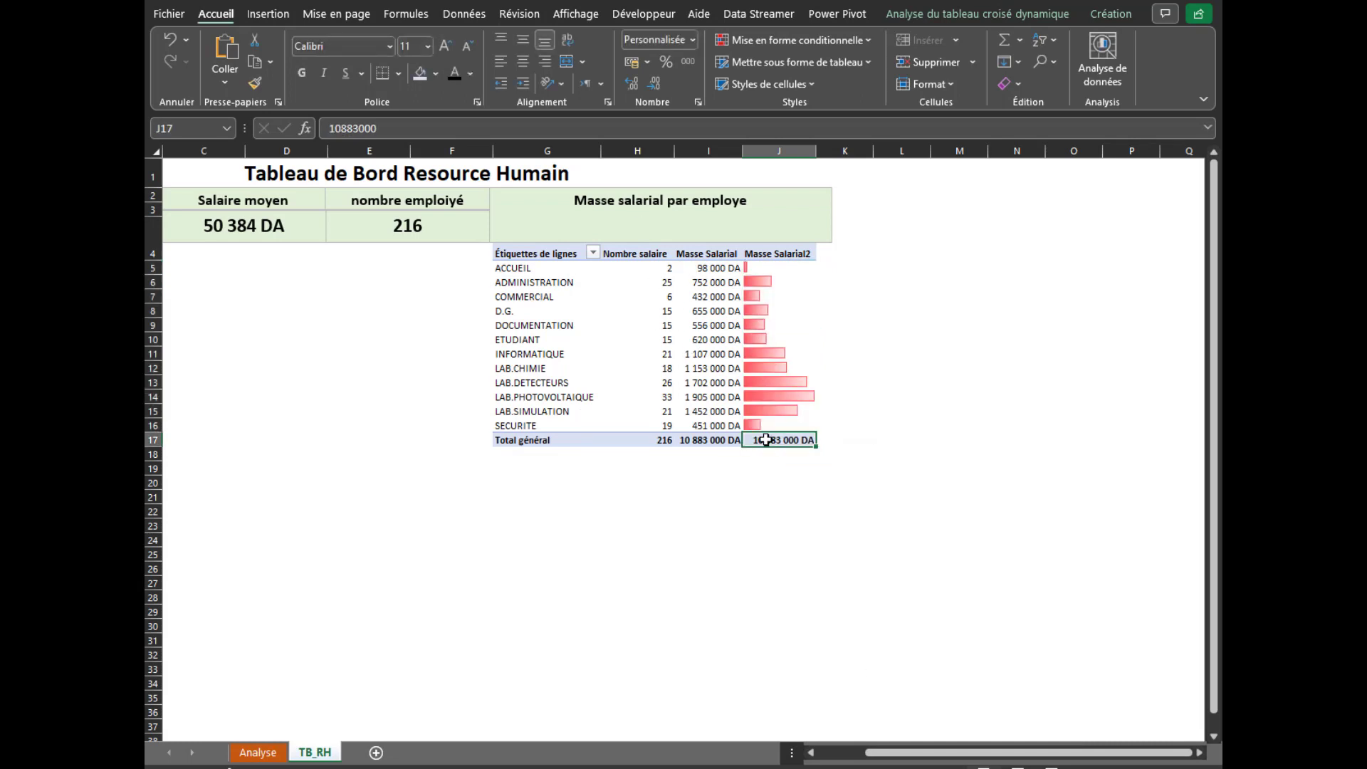
pyautogui.rightClick(765, 439)
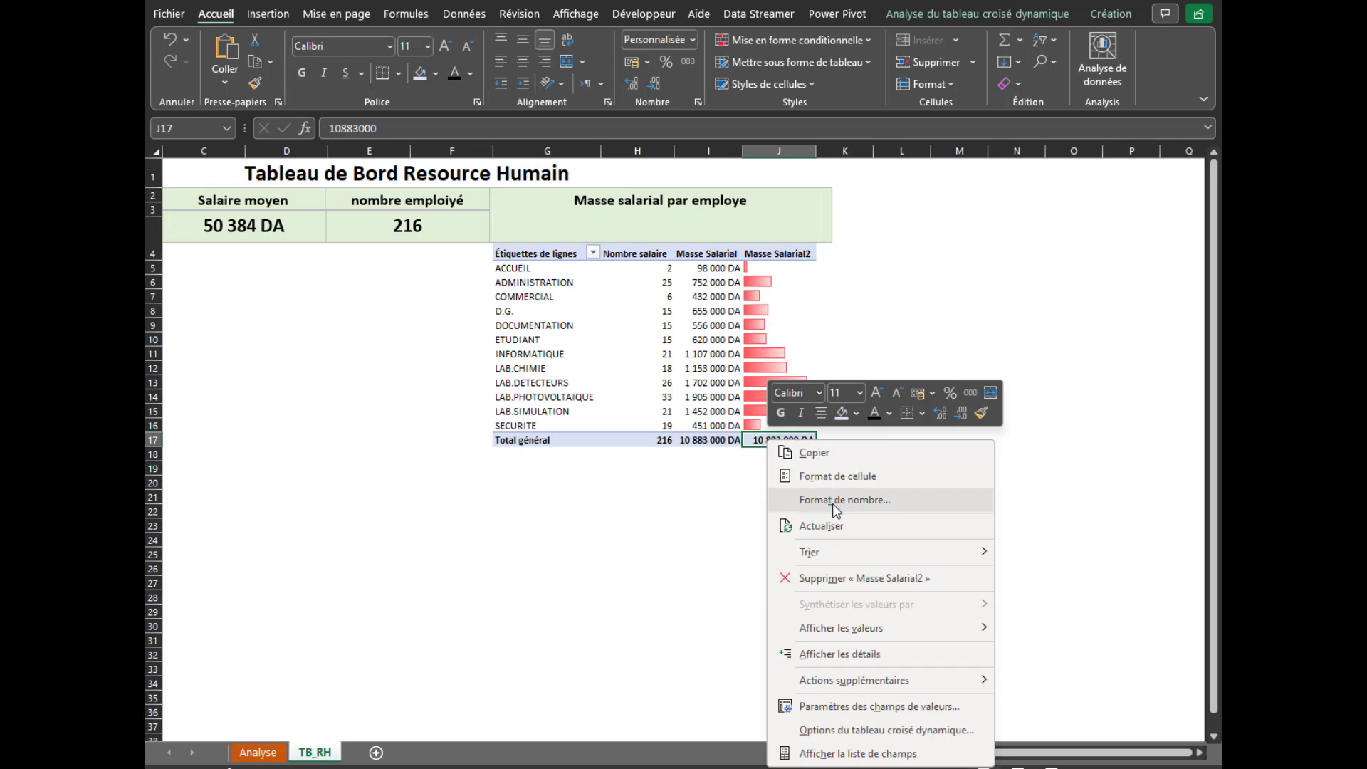
pyautogui.click(845, 707)
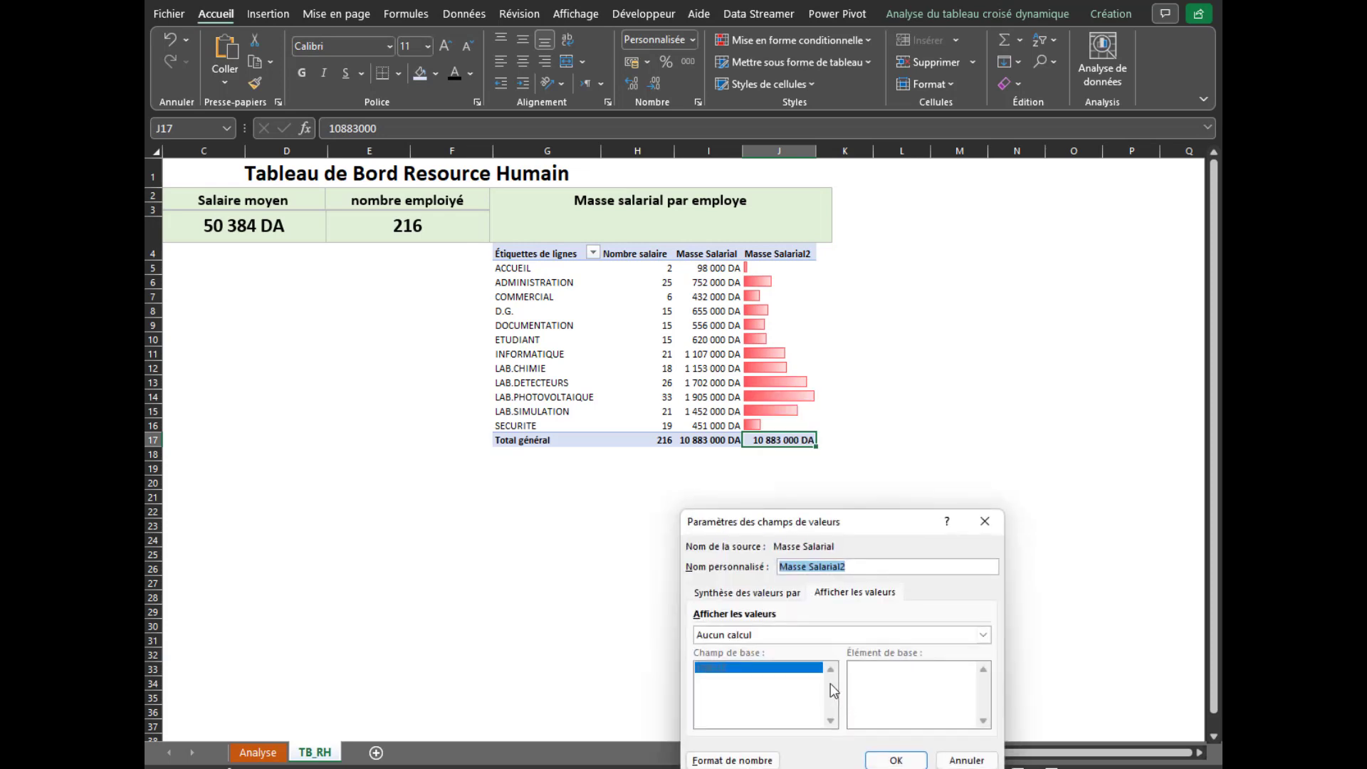
pyautogui.click(776, 637)
pyautogui.click(755, 655)
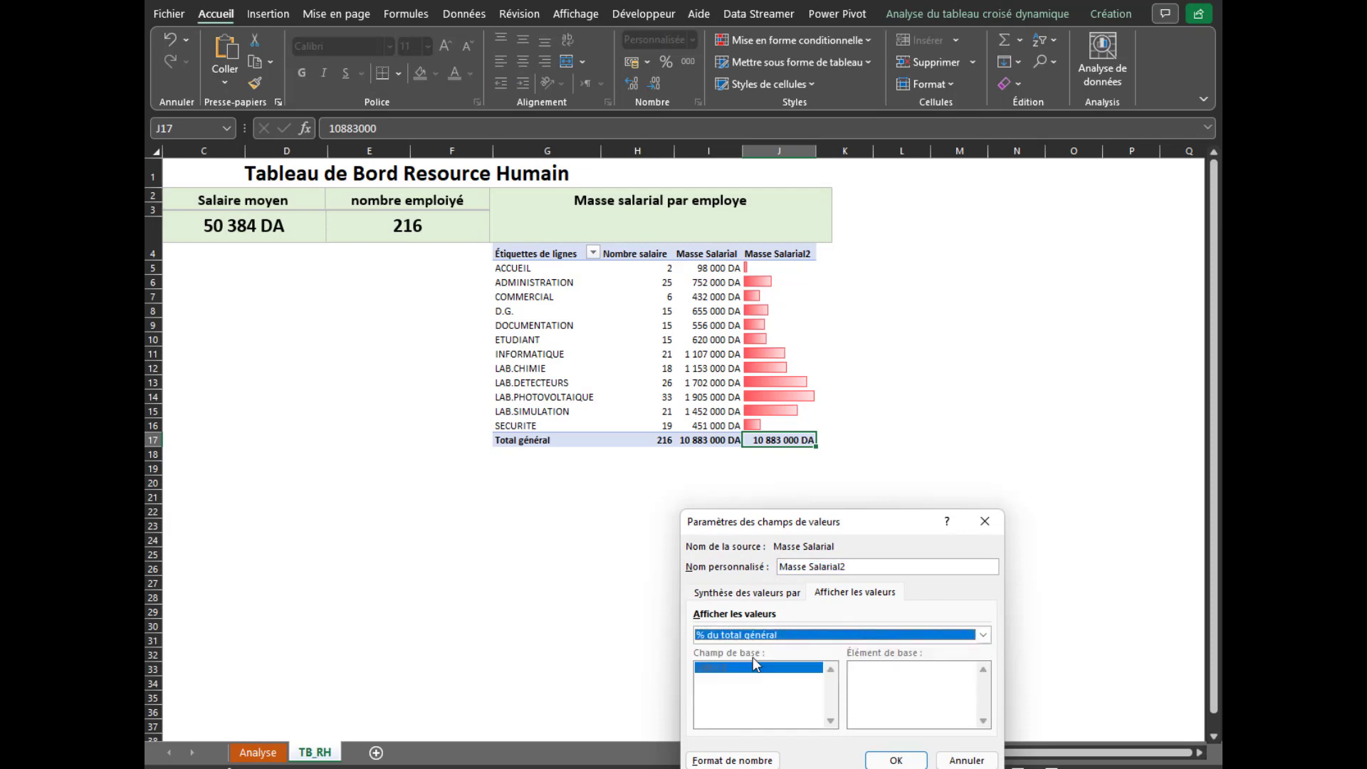
pyautogui.click(896, 760)
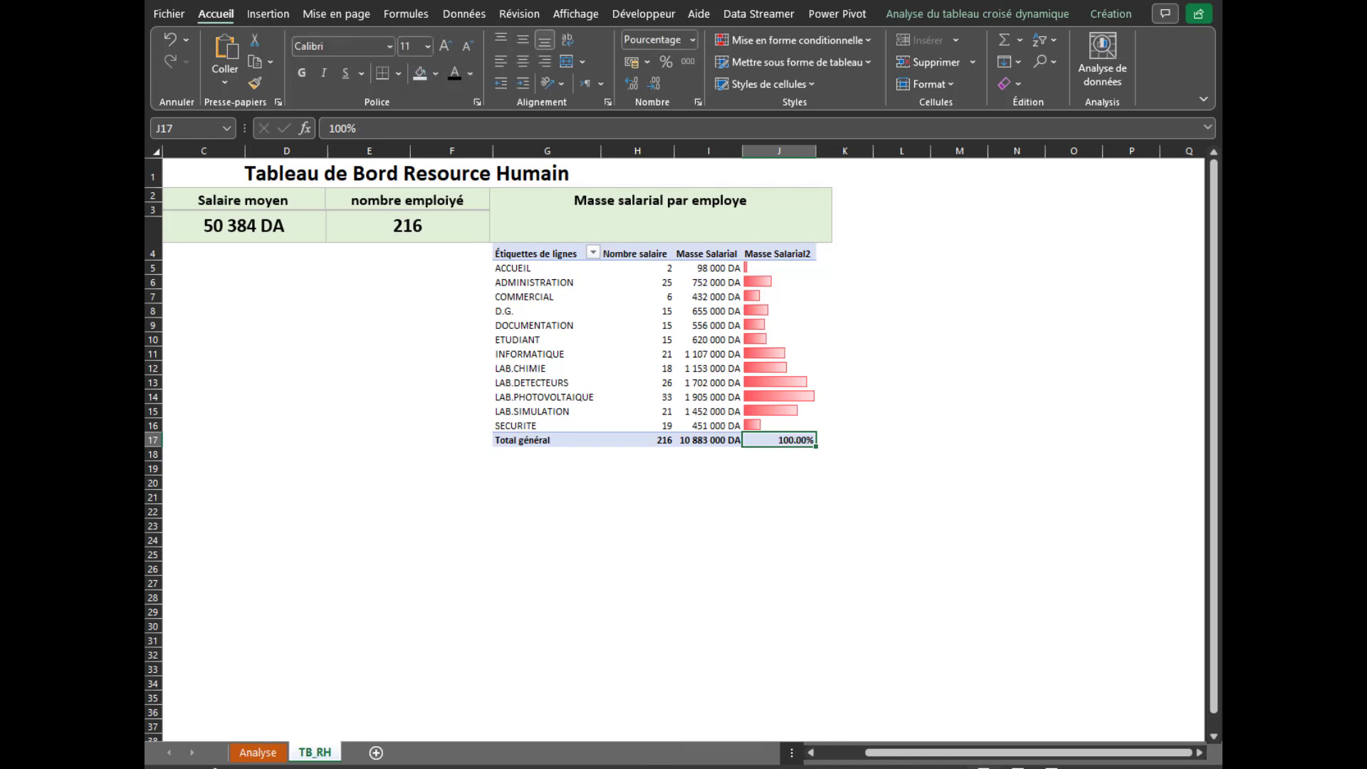
pyautogui.click(804, 298)
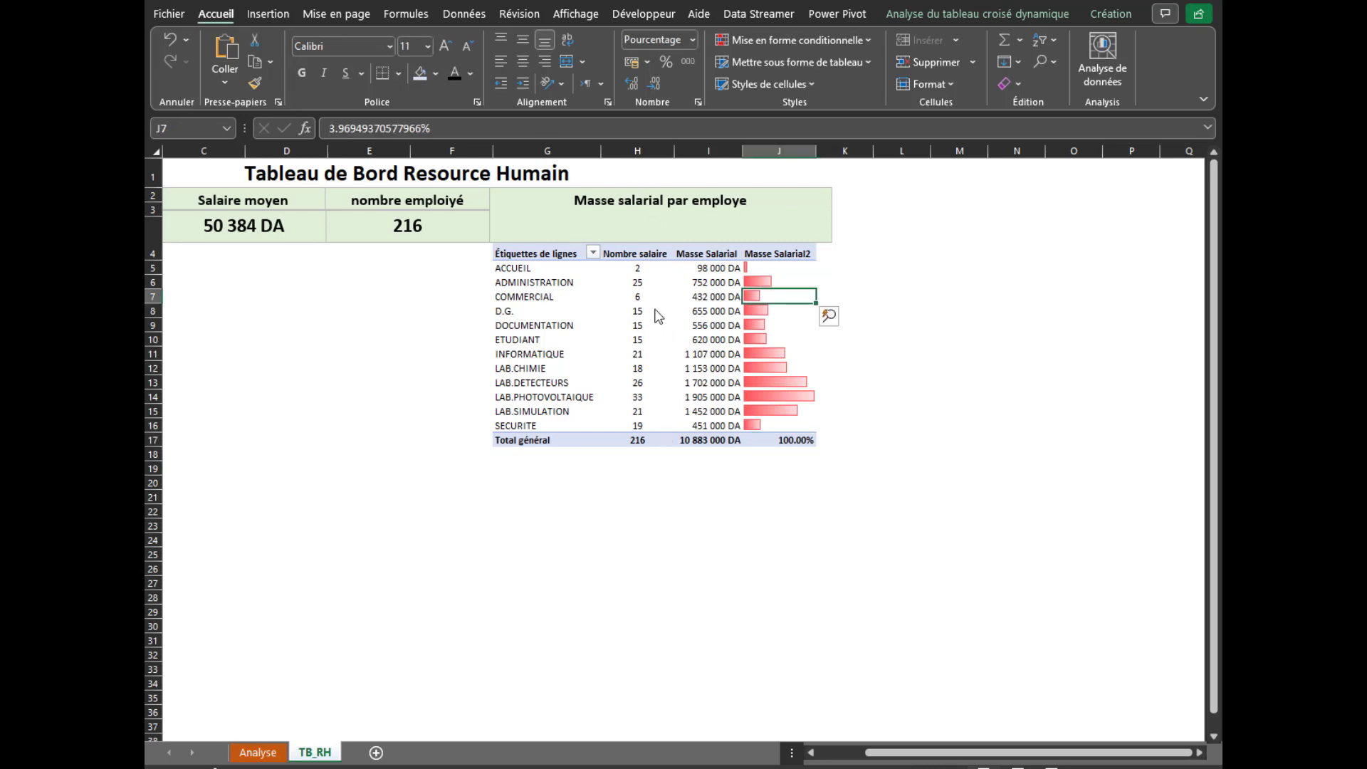
# Try sorting the pivot table by Masse Salarial from smallest to largest and by Nombre salaire from largest to smallest
pyautogui.rightClick(676, 296)
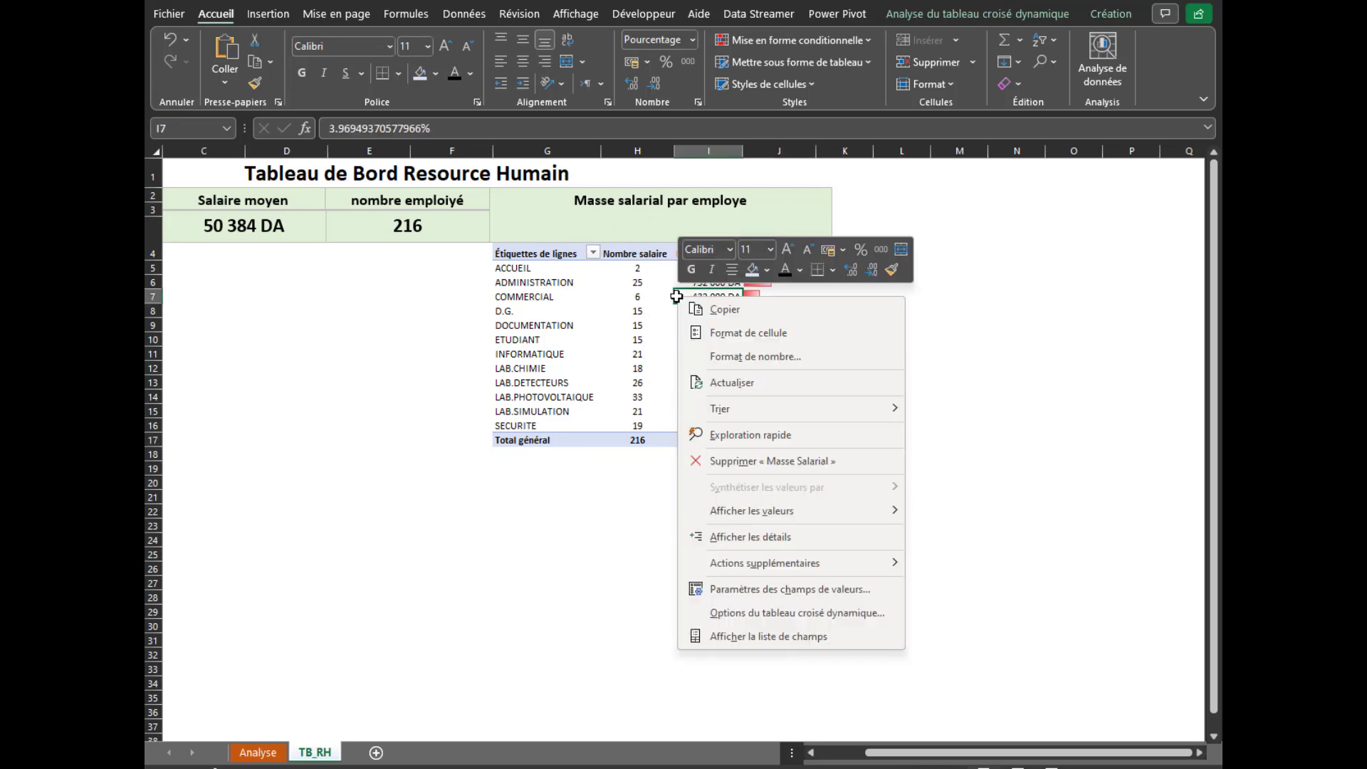
pyautogui.moveTo(738, 409)
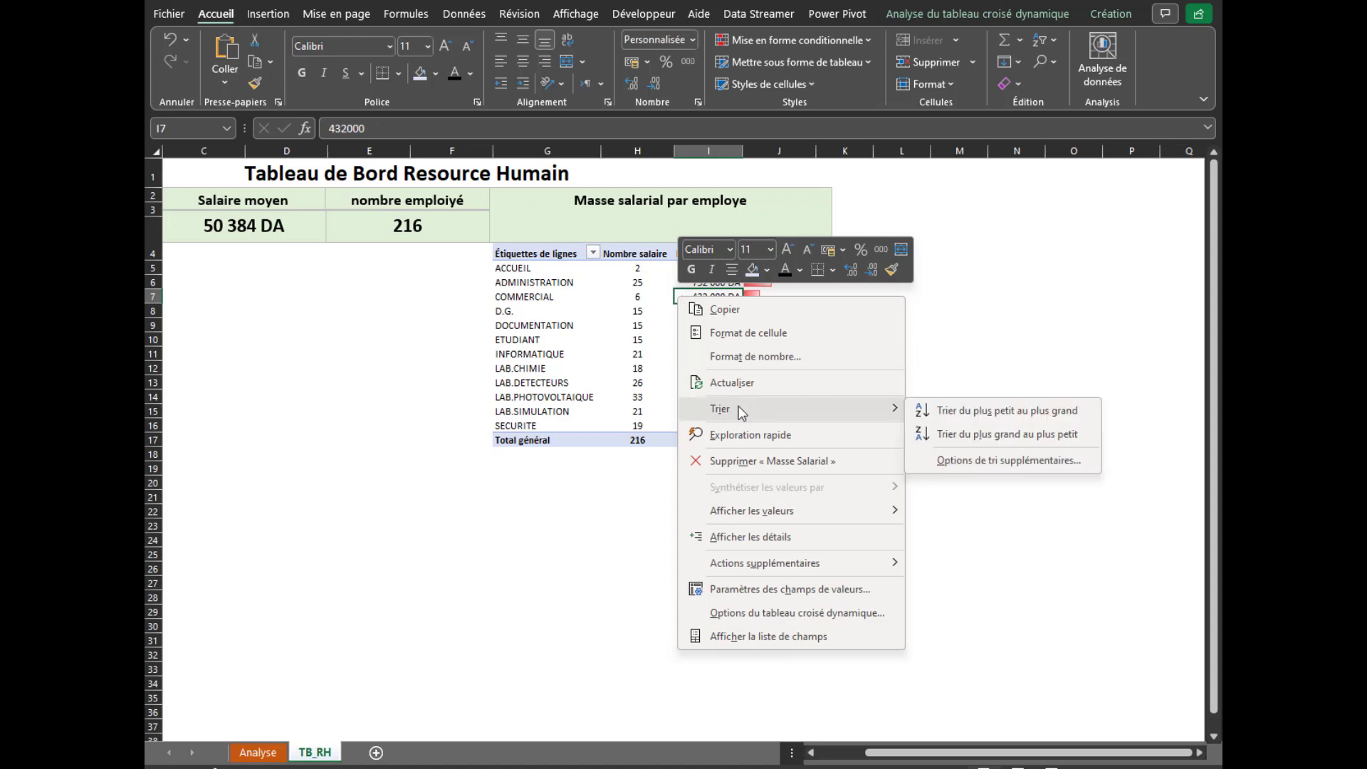
pyautogui.click(934, 413)
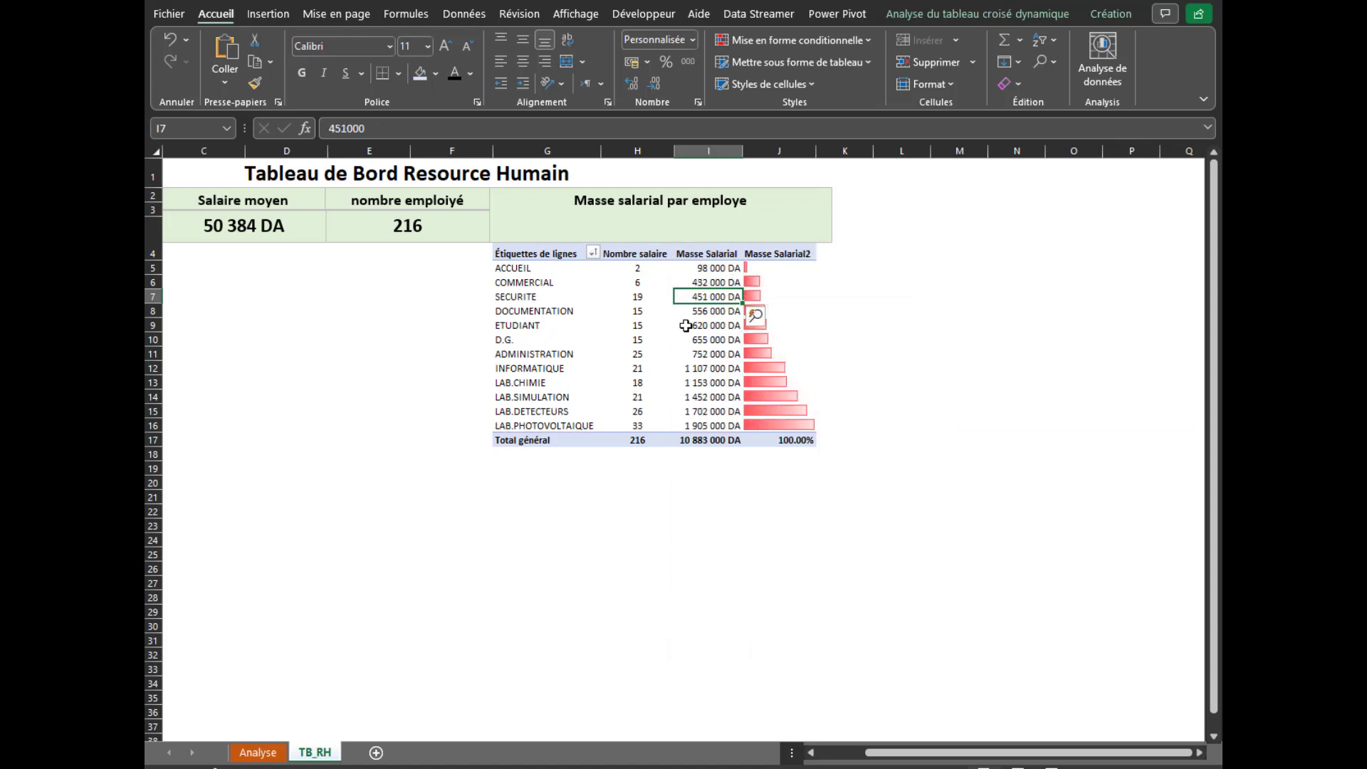
pyautogui.click(657, 315)
pyautogui.rightClick(656, 315)
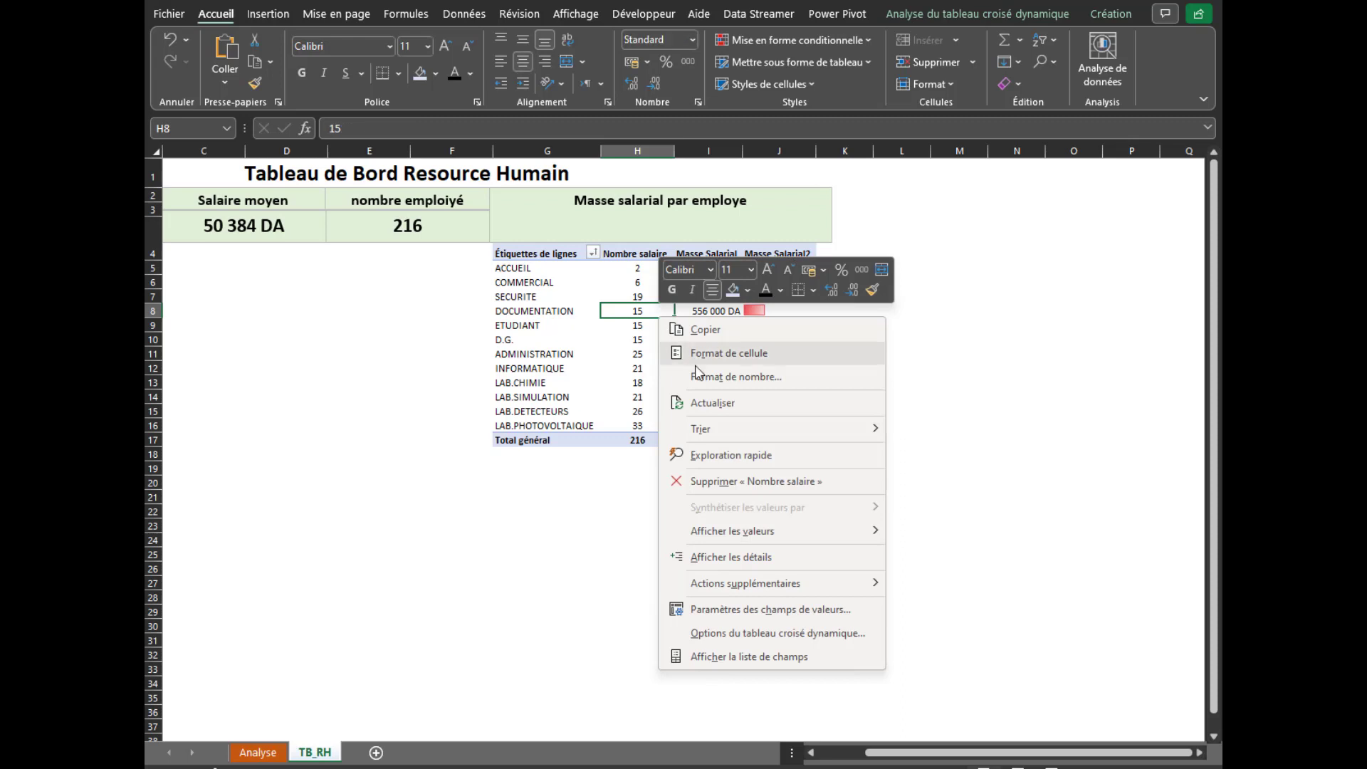
pyautogui.moveTo(718, 432)
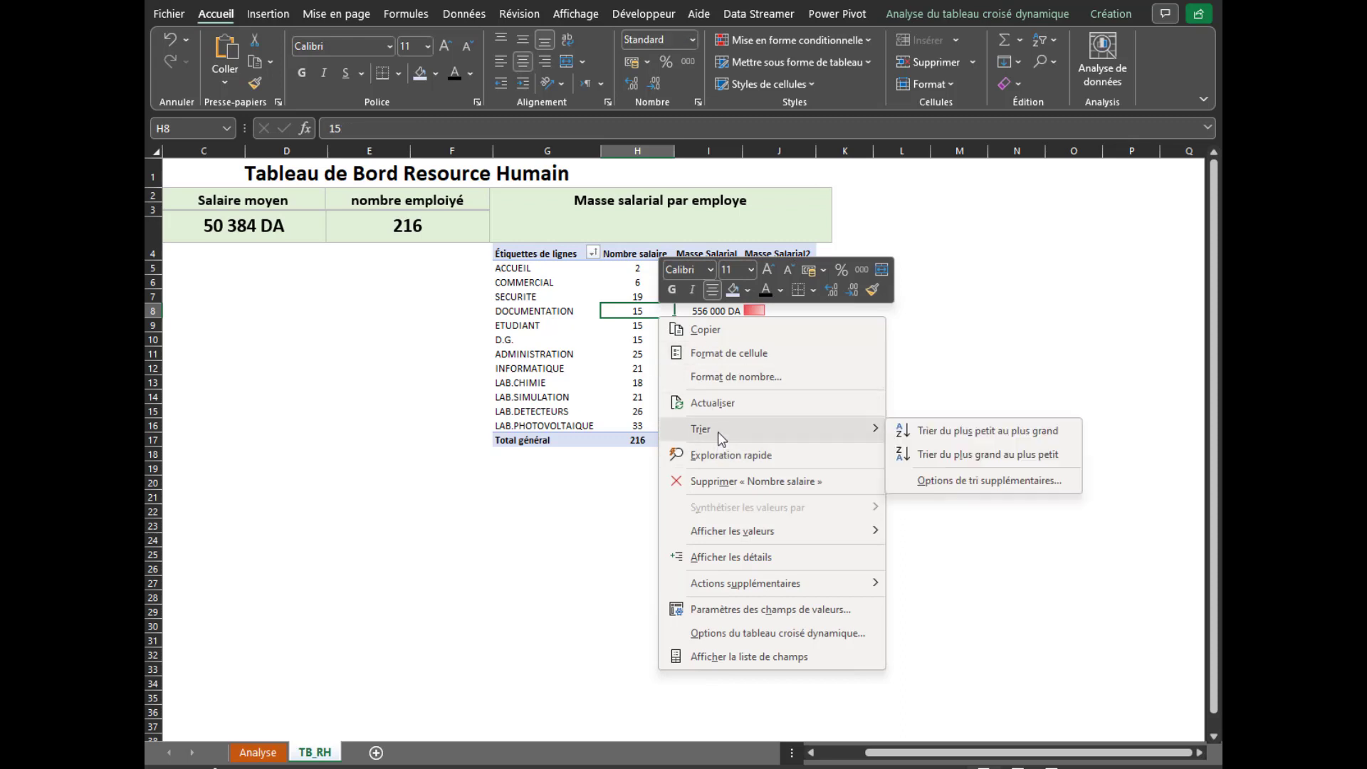
pyautogui.click(956, 459)
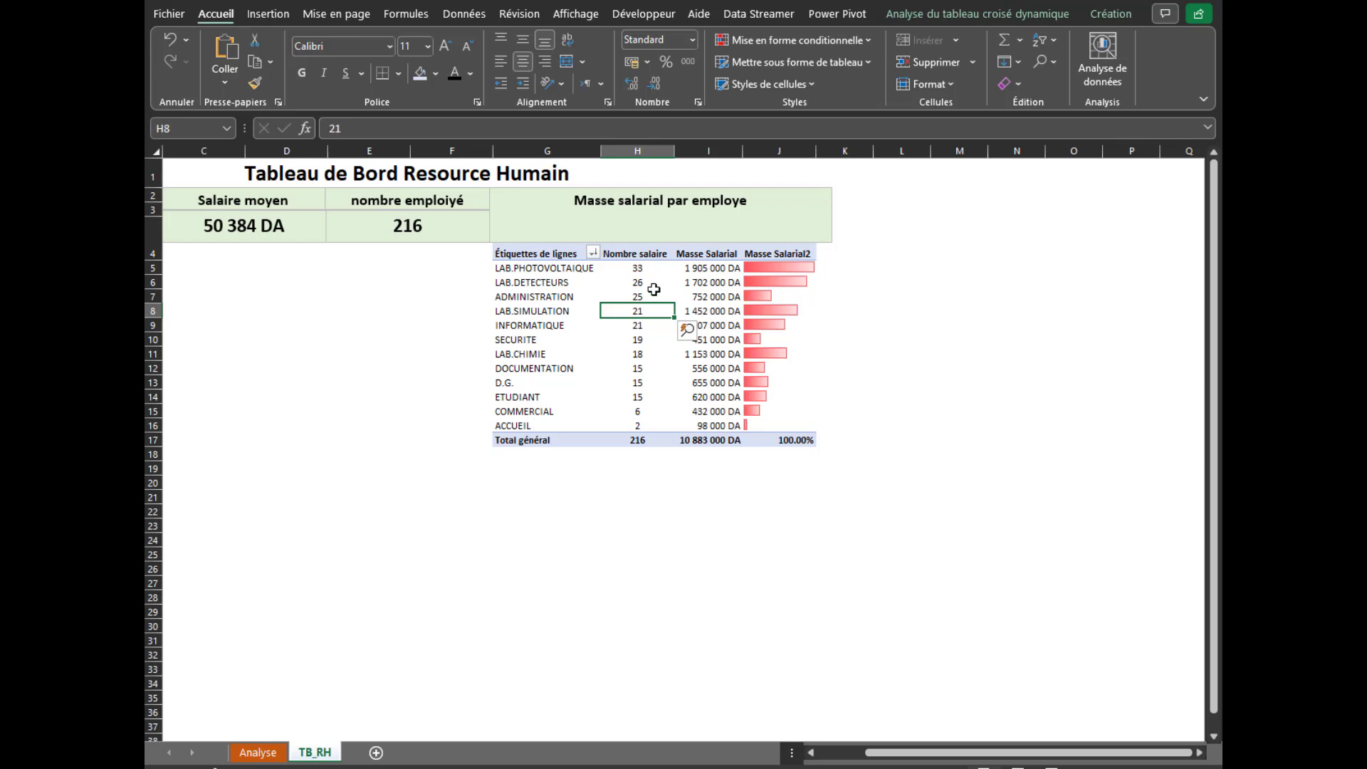
# Sort the pivot table by Masse Salarial2 from largest to smallest
pyautogui.rightClick(765, 272)
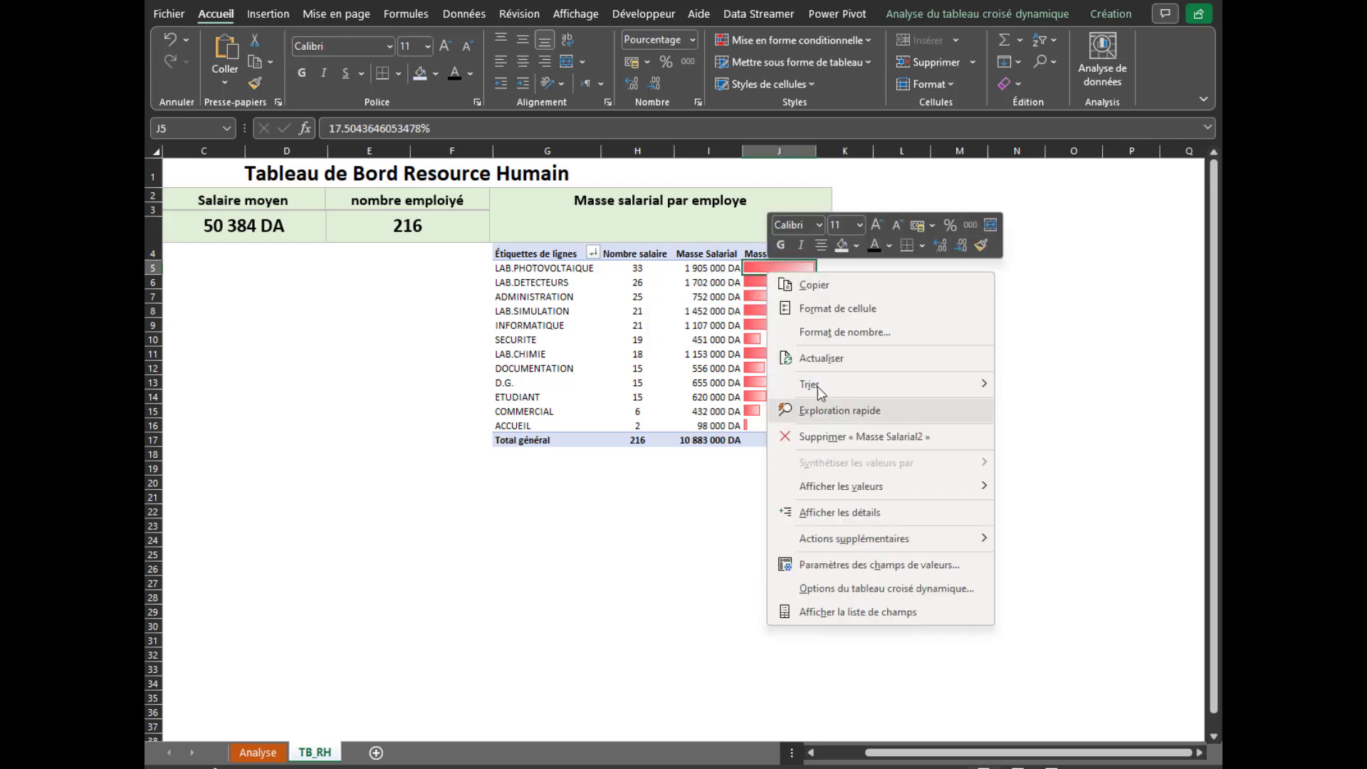
pyautogui.moveTo(814, 386)
pyautogui.click(1008, 410)
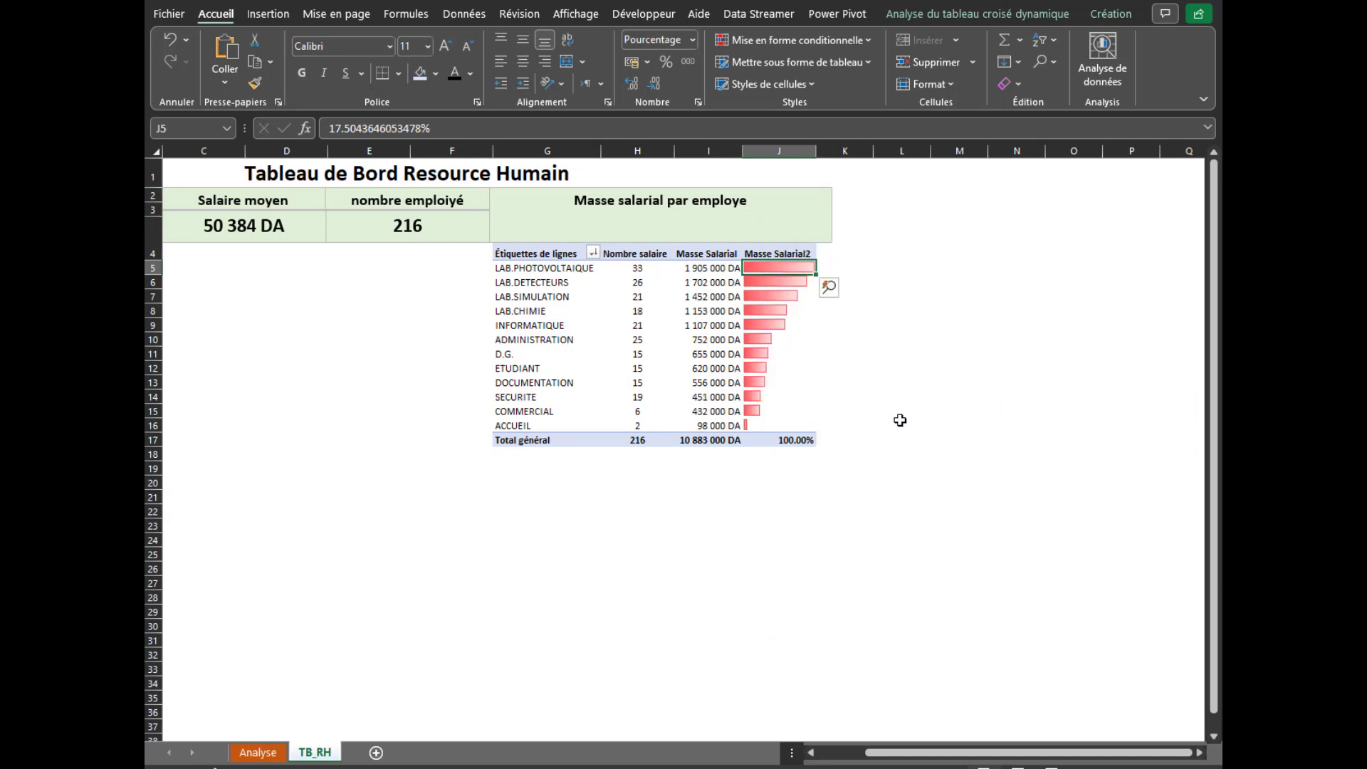
pyautogui.click(954, 382)
# Insert a pivot chart from the Power Pivot data model on the existing TB_RH sheet at cell C5
pyautogui.click(267, 277)
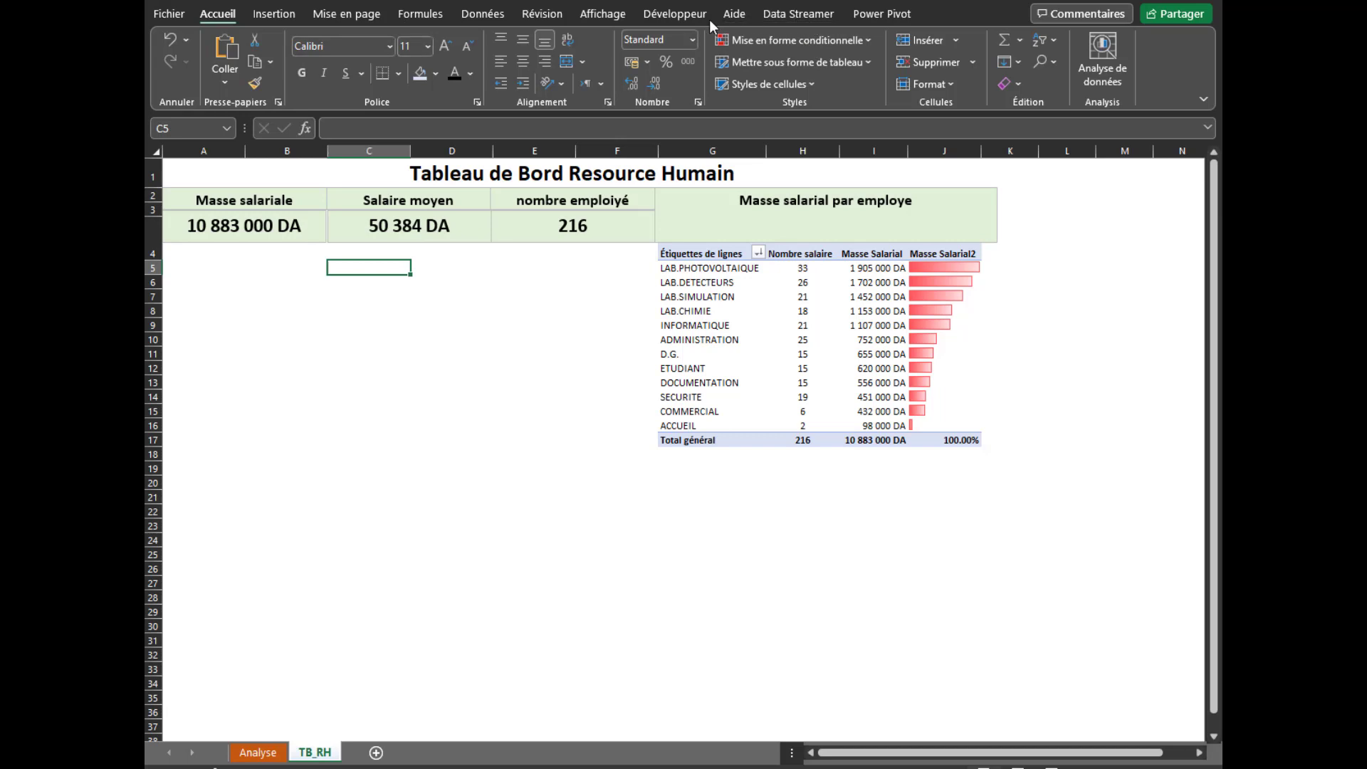
pyautogui.click(861, 16)
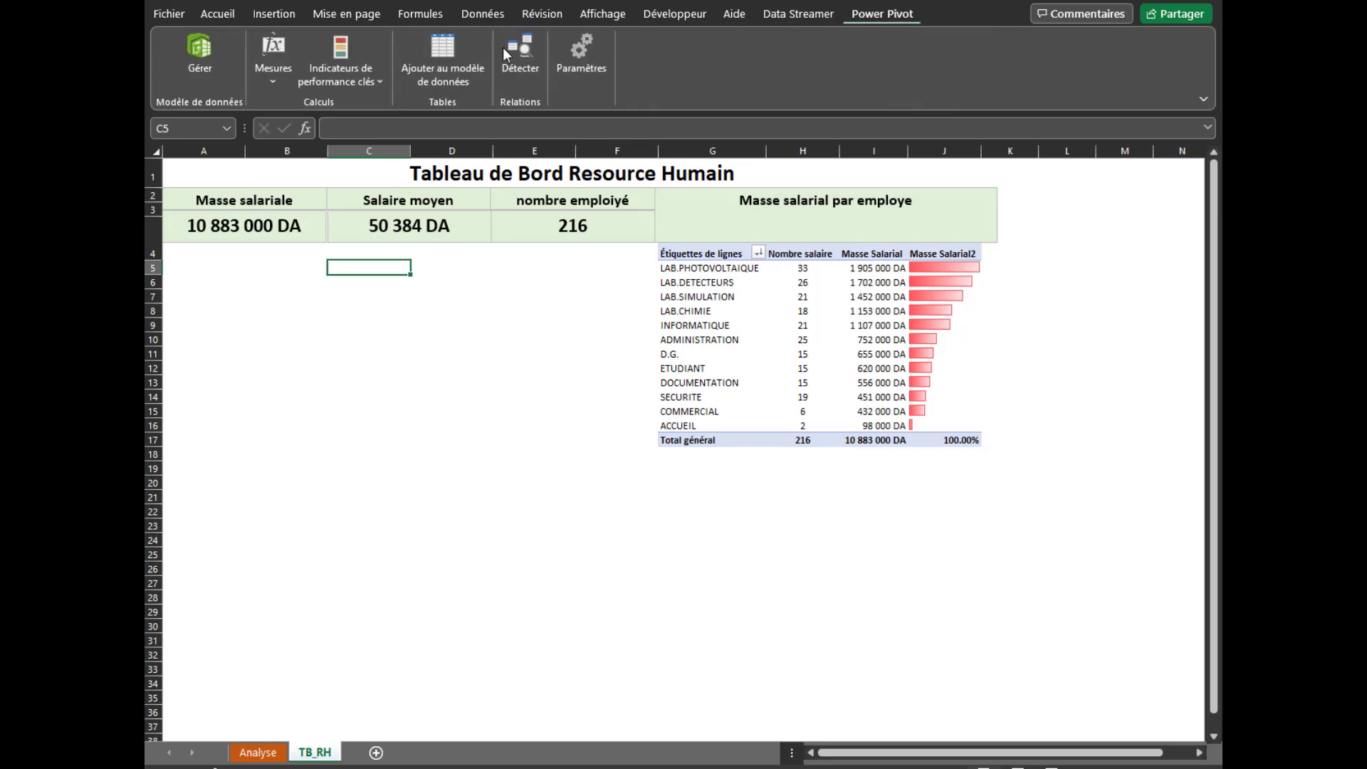
pyautogui.click(187, 48)
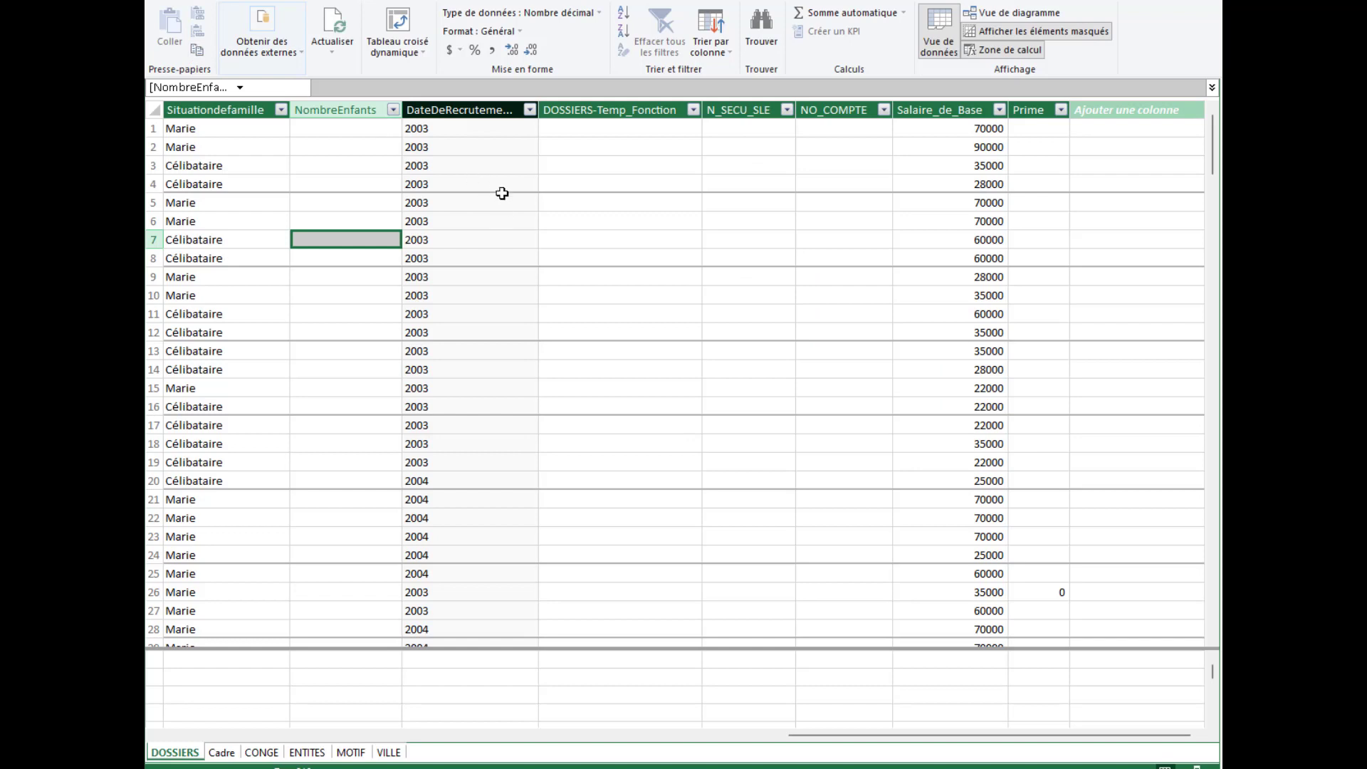
pyautogui.click(420, 49)
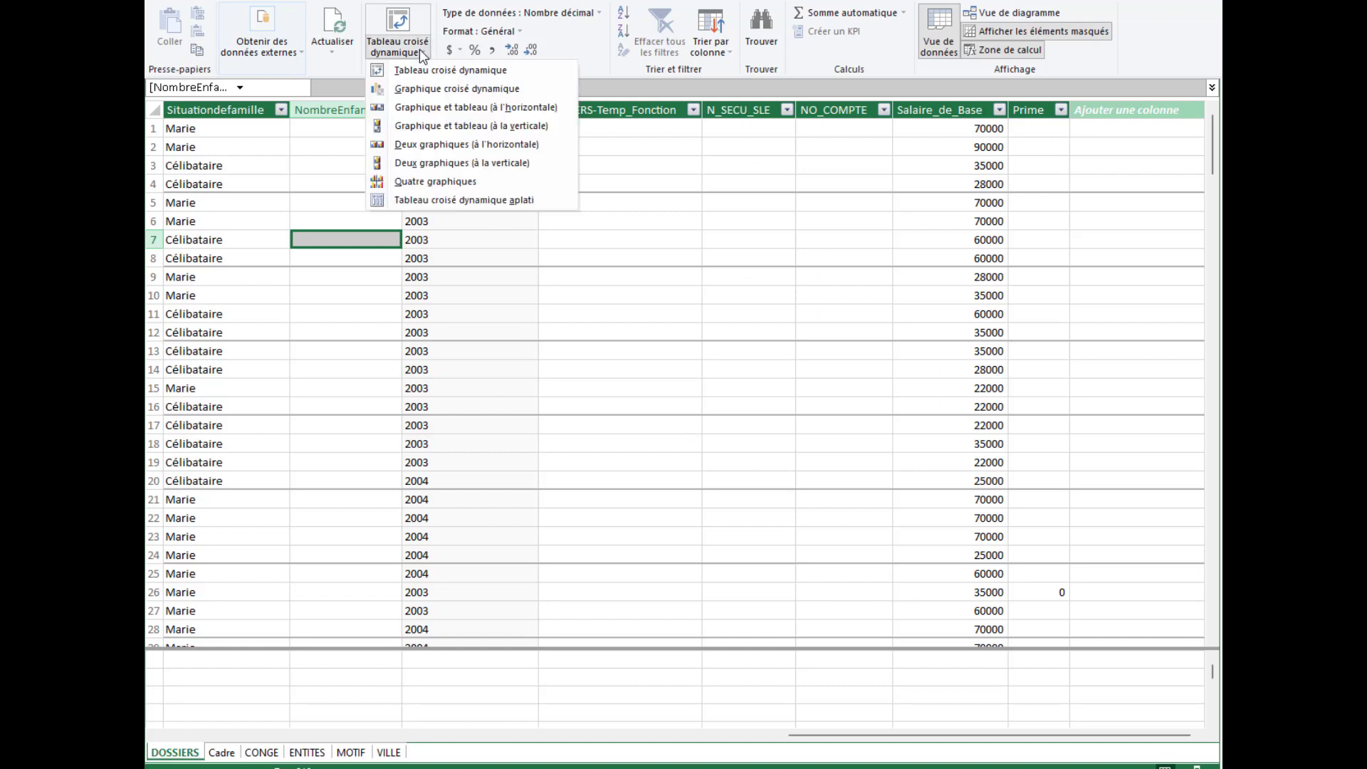
pyautogui.click(438, 88)
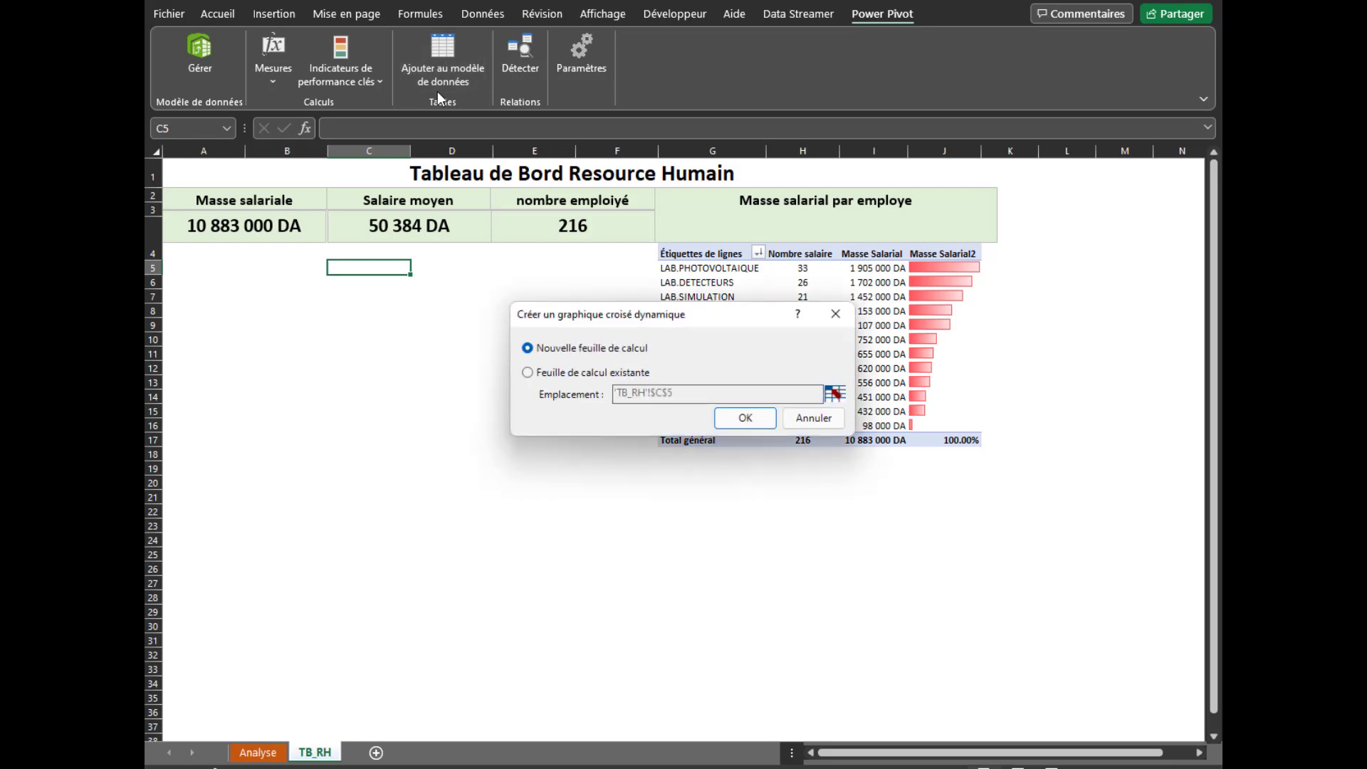
pyautogui.click(527, 372)
pyautogui.click(834, 394)
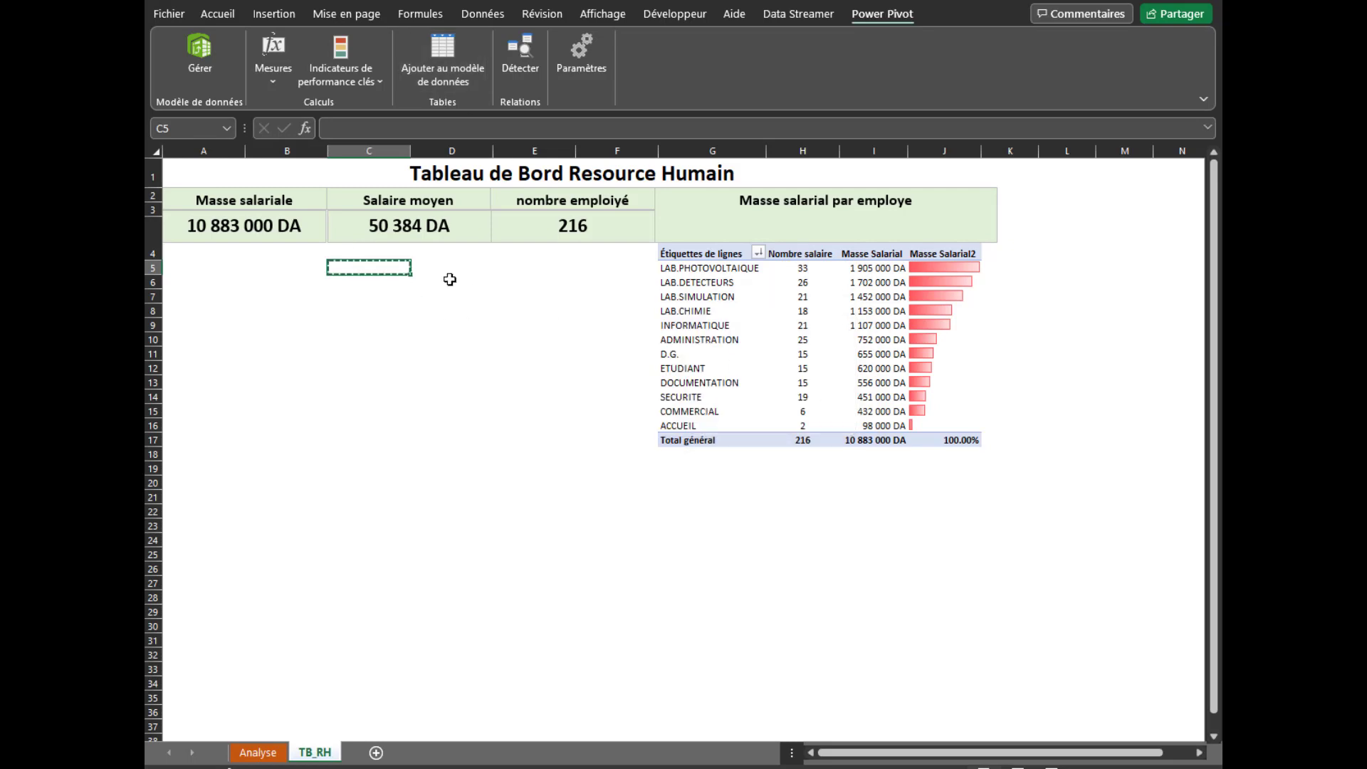
pyautogui.click(386, 268)
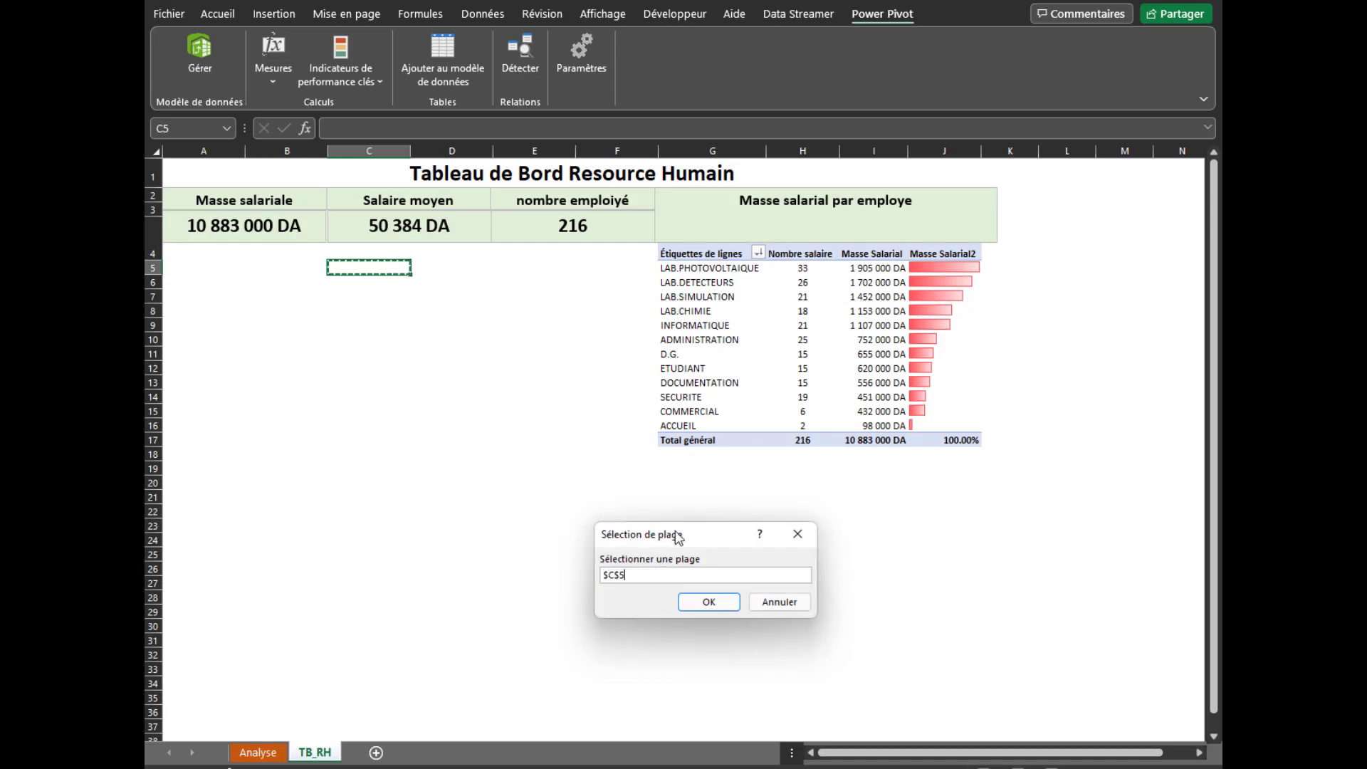
pyautogui.click(705, 601)
pyautogui.click(745, 418)
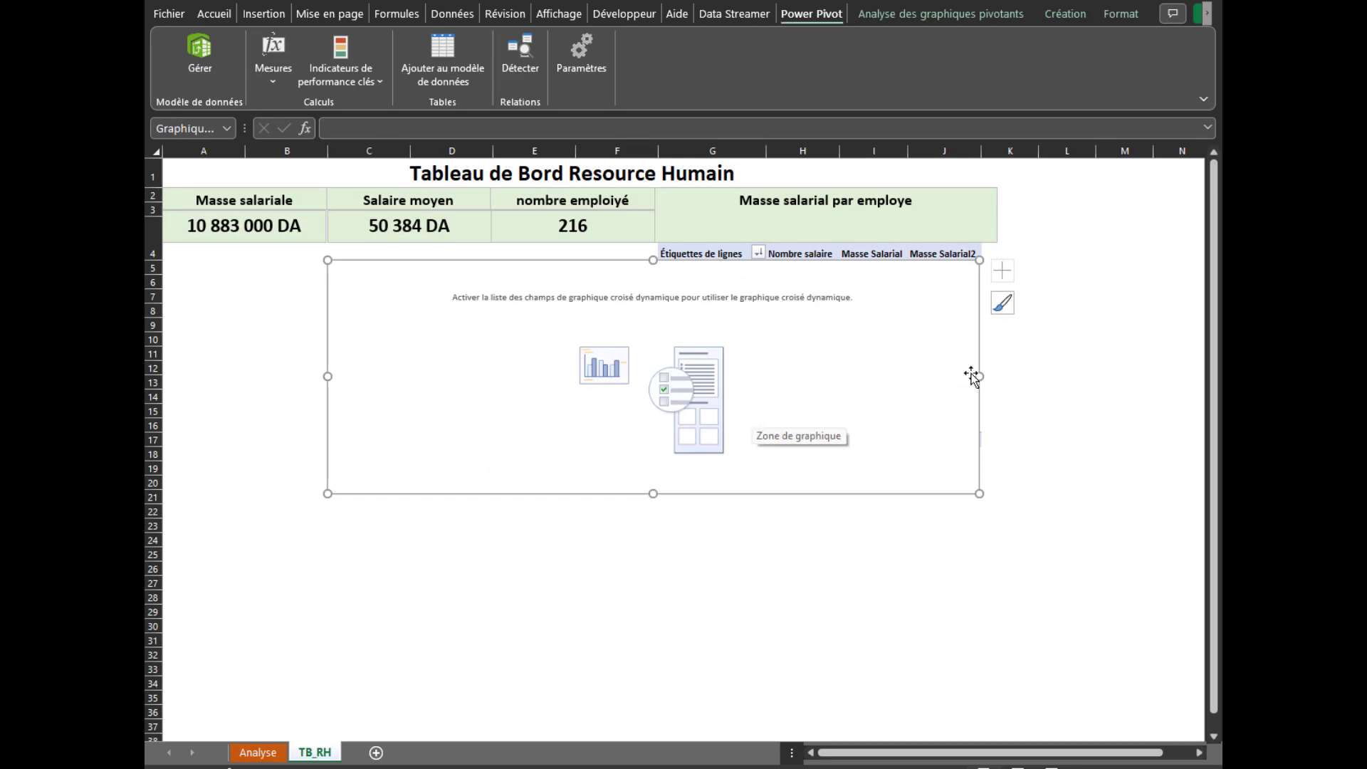
# Narrow the empty pivot chart, place it beside the payroll pivot table just below the headline figures, and show its field list
pyautogui.moveTo(978, 375); pyautogui.dragTo(641, 353)
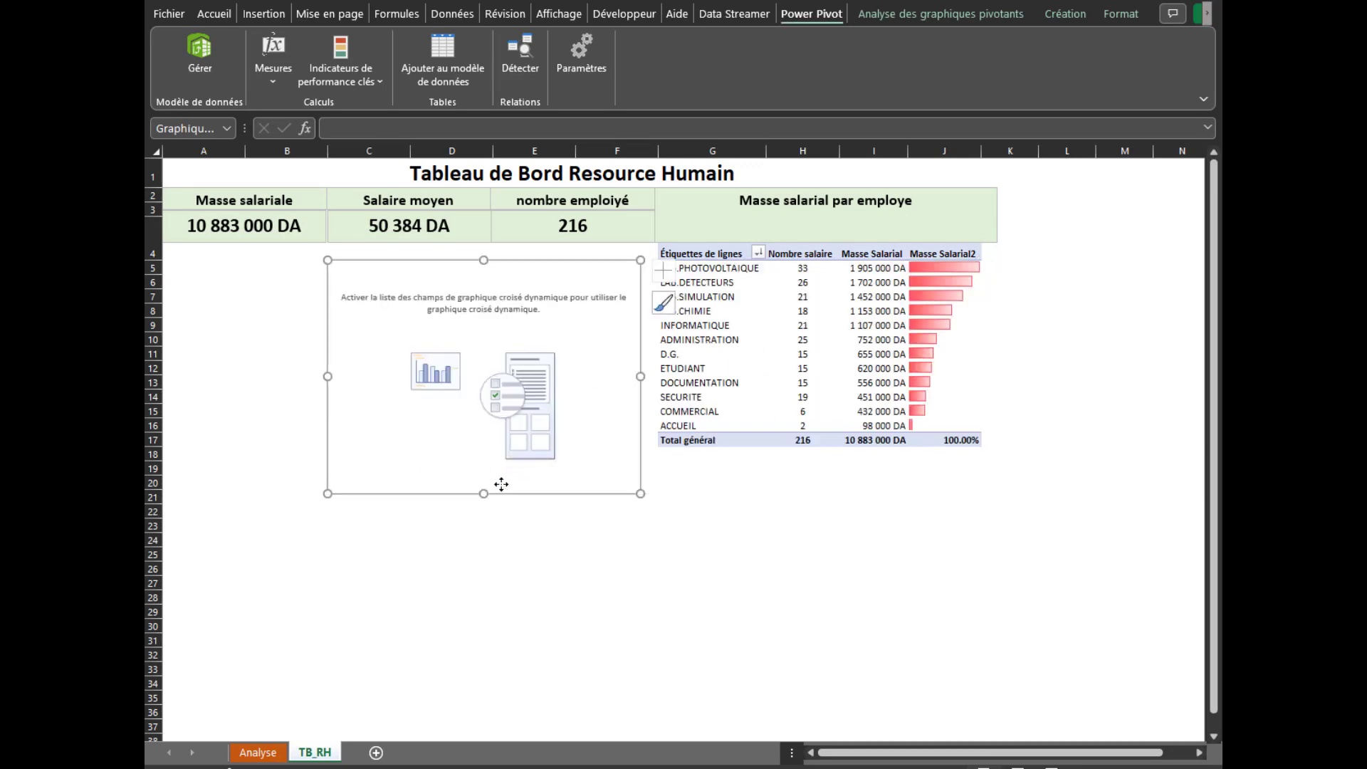
pyautogui.moveTo(502, 484); pyautogui.dragTo(511, 471)
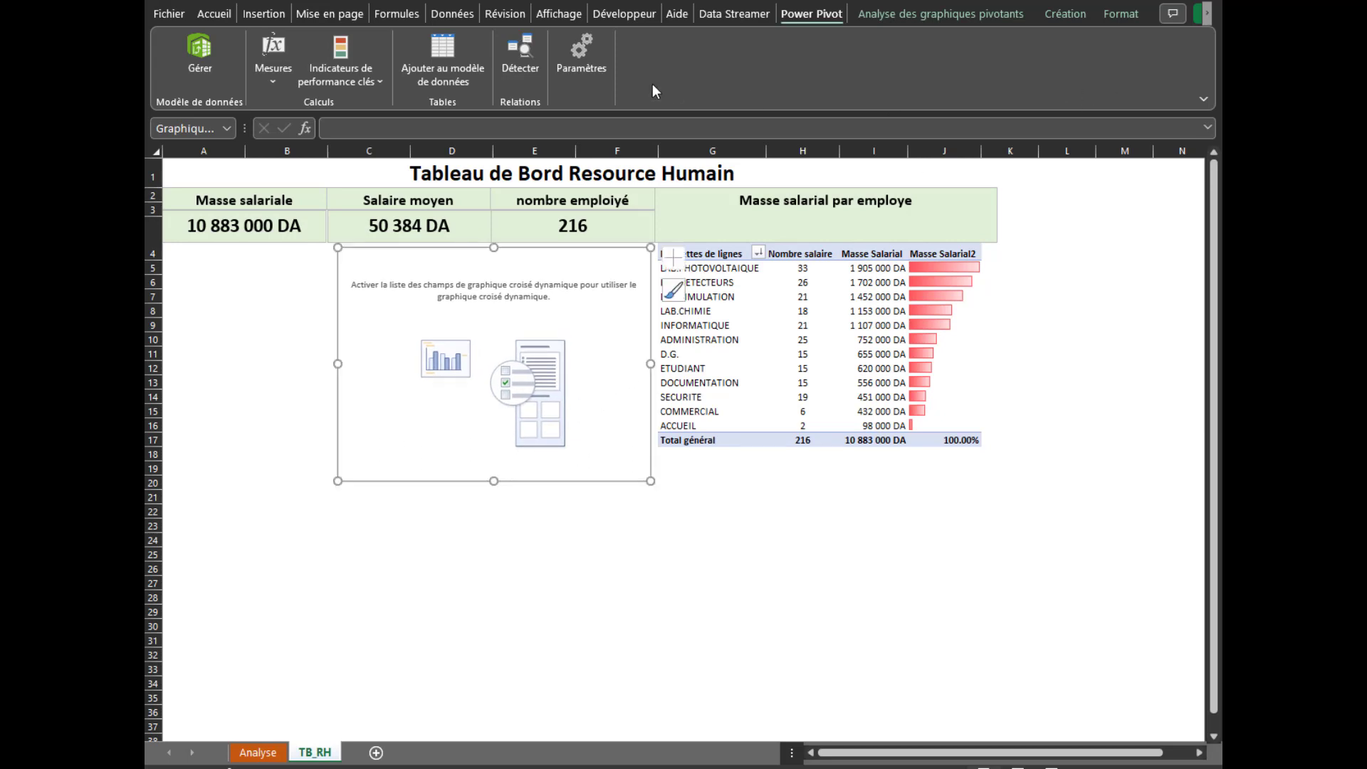
pyautogui.click(943, 14)
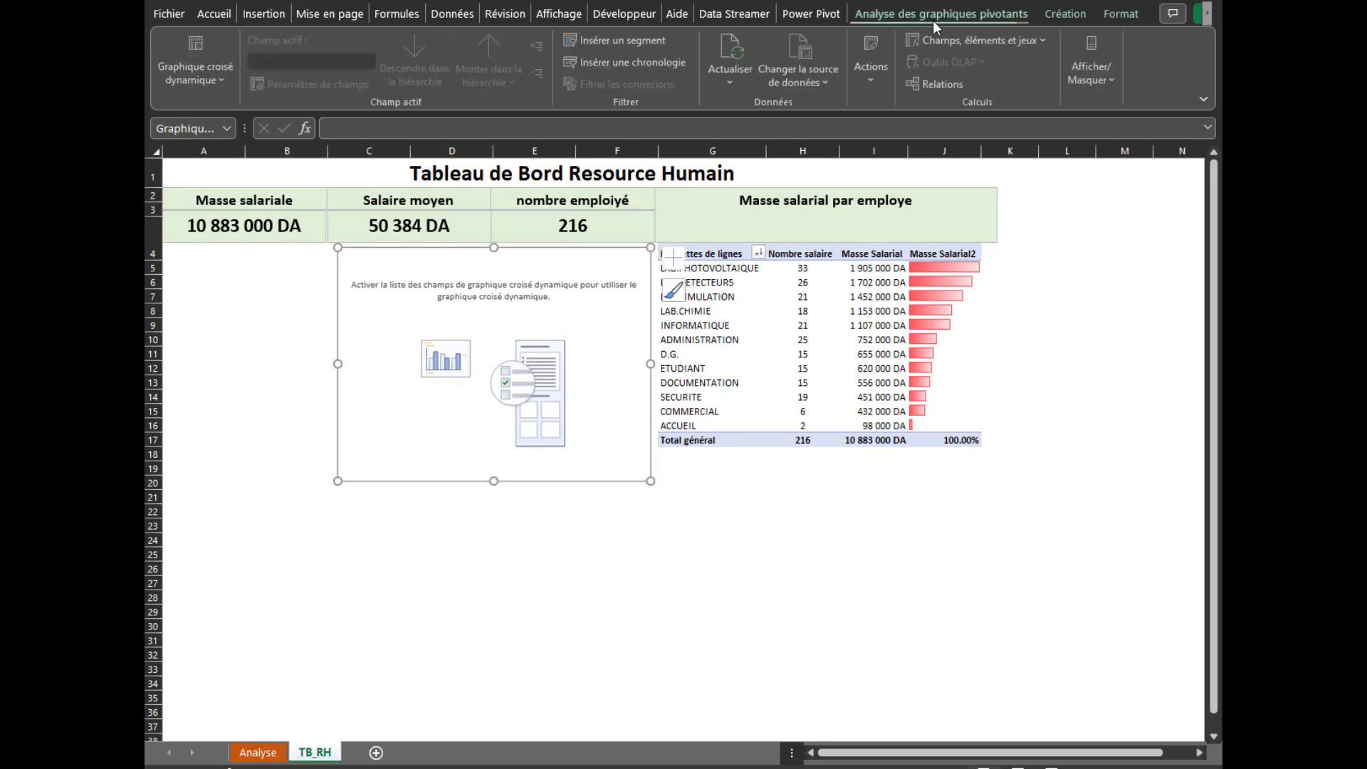
pyautogui.click(1102, 78)
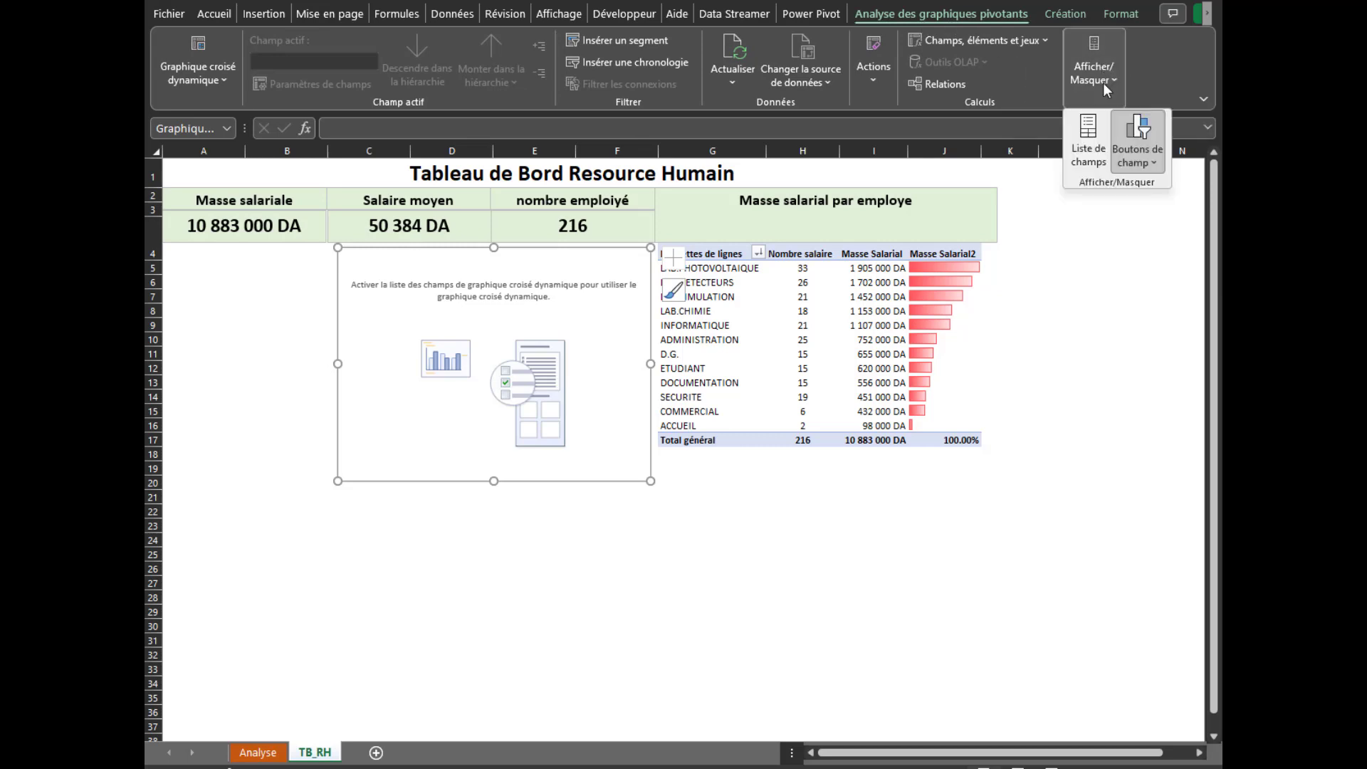
pyautogui.click(1089, 162)
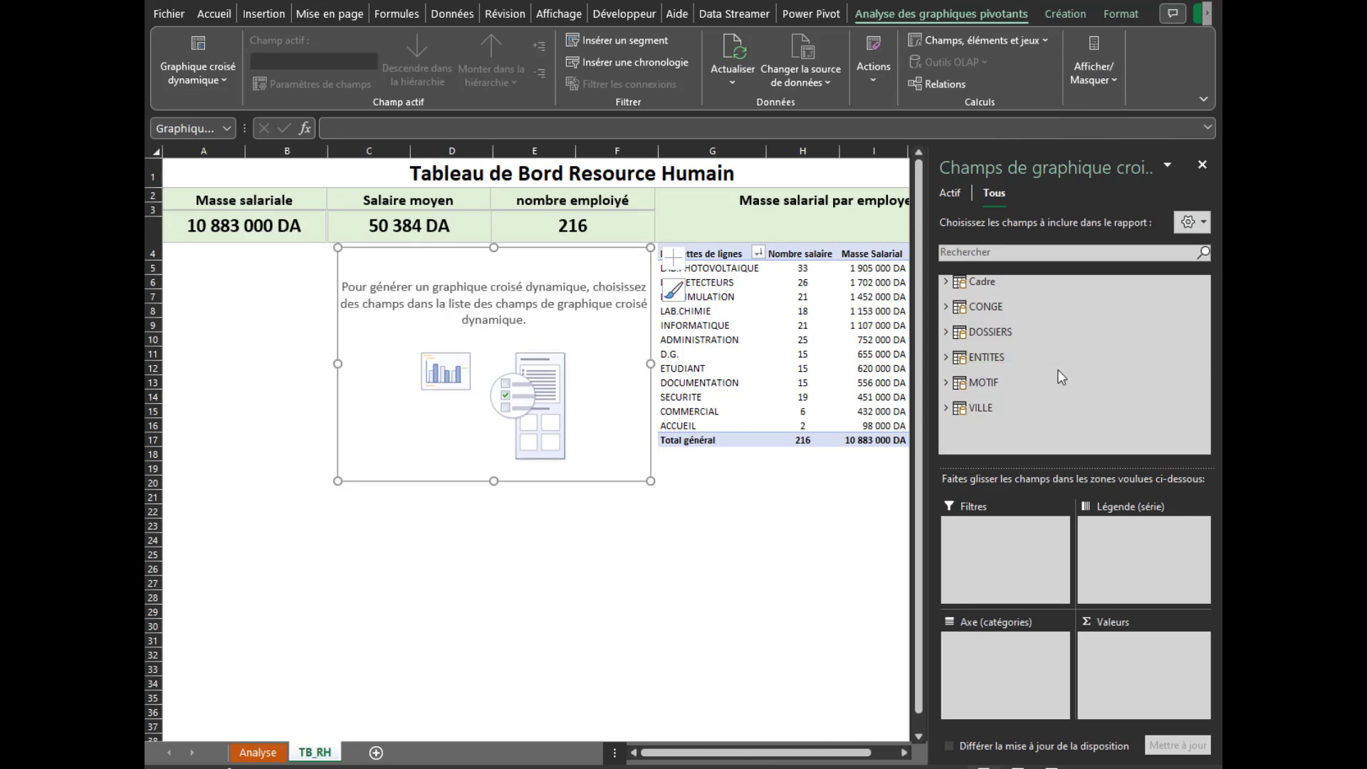
# Put Désignations from the MOTIF table on the chart's category axis and the count of MATRICULE from DOSSIERS in its values
pyautogui.click(946, 357)
pyautogui.click(946, 358)
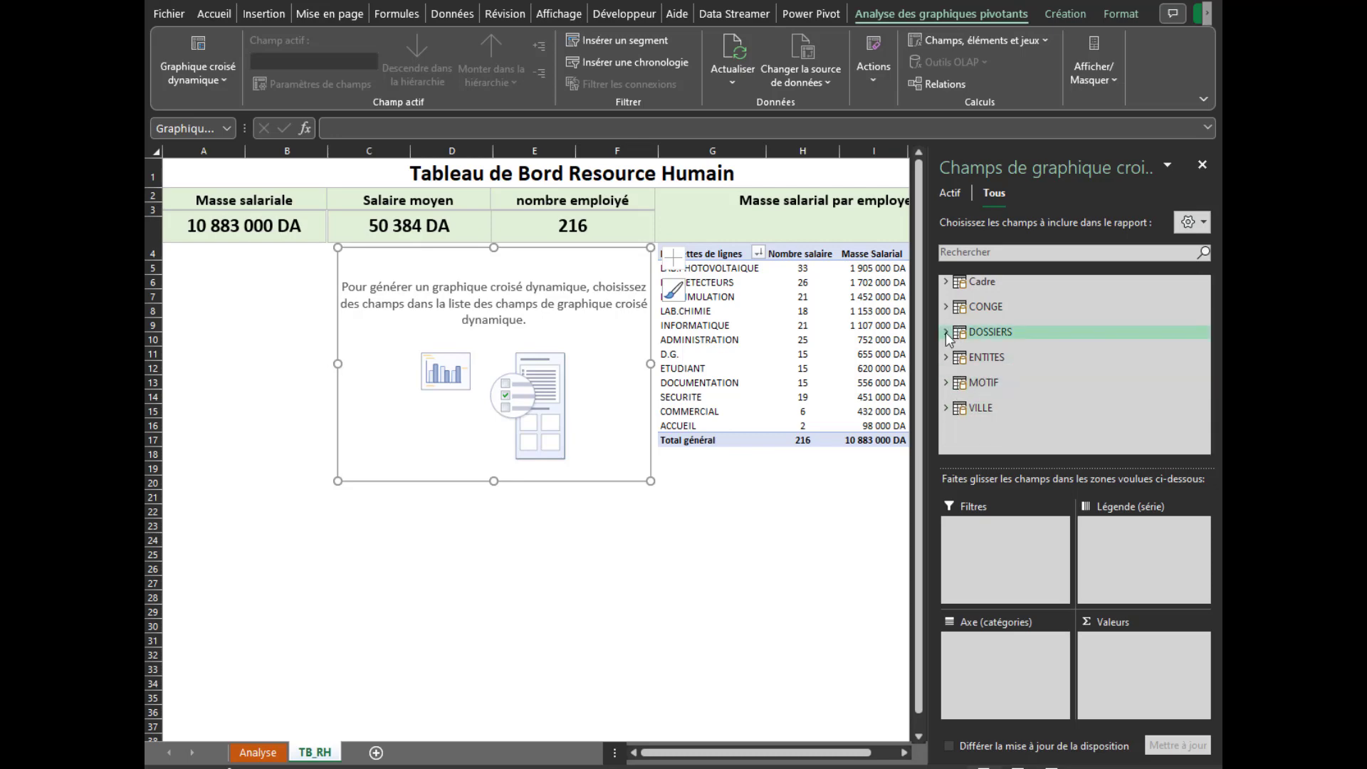
pyautogui.click(949, 281)
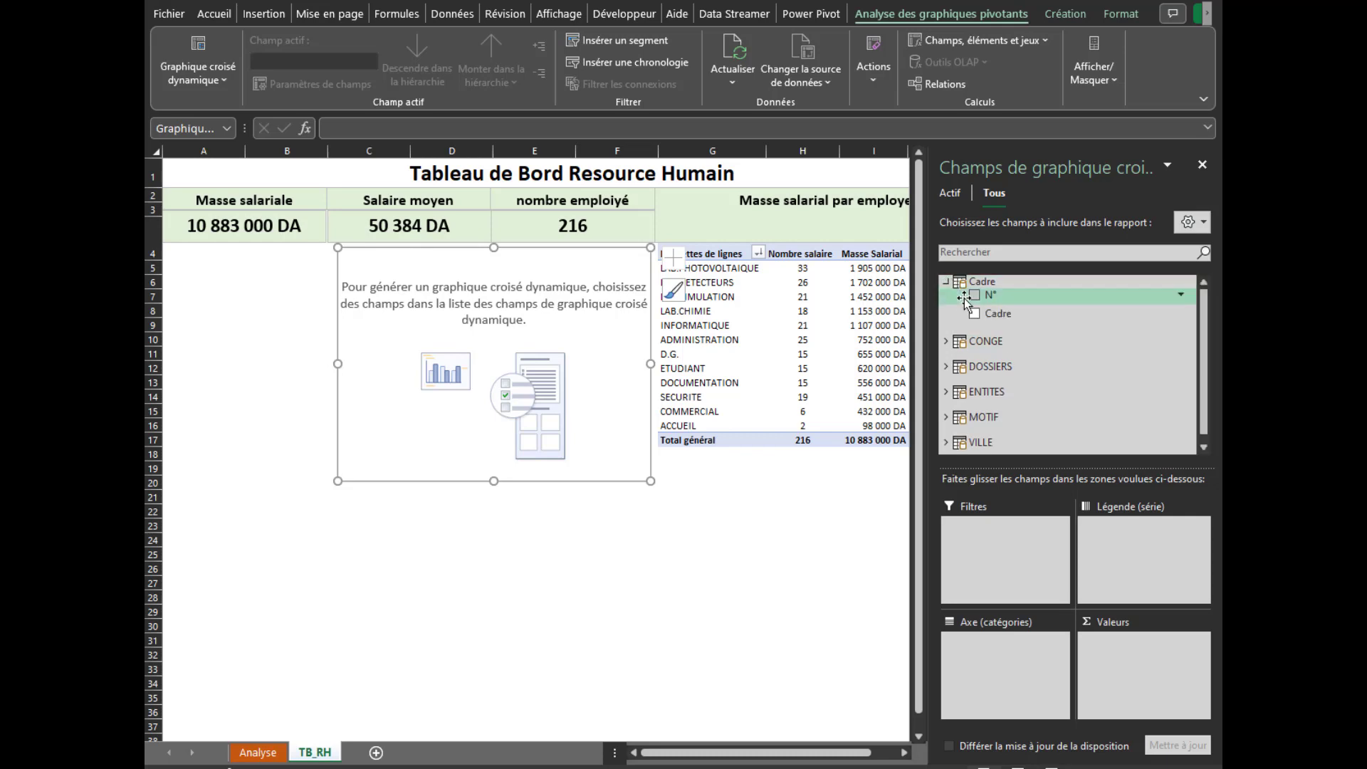
pyautogui.click(954, 284)
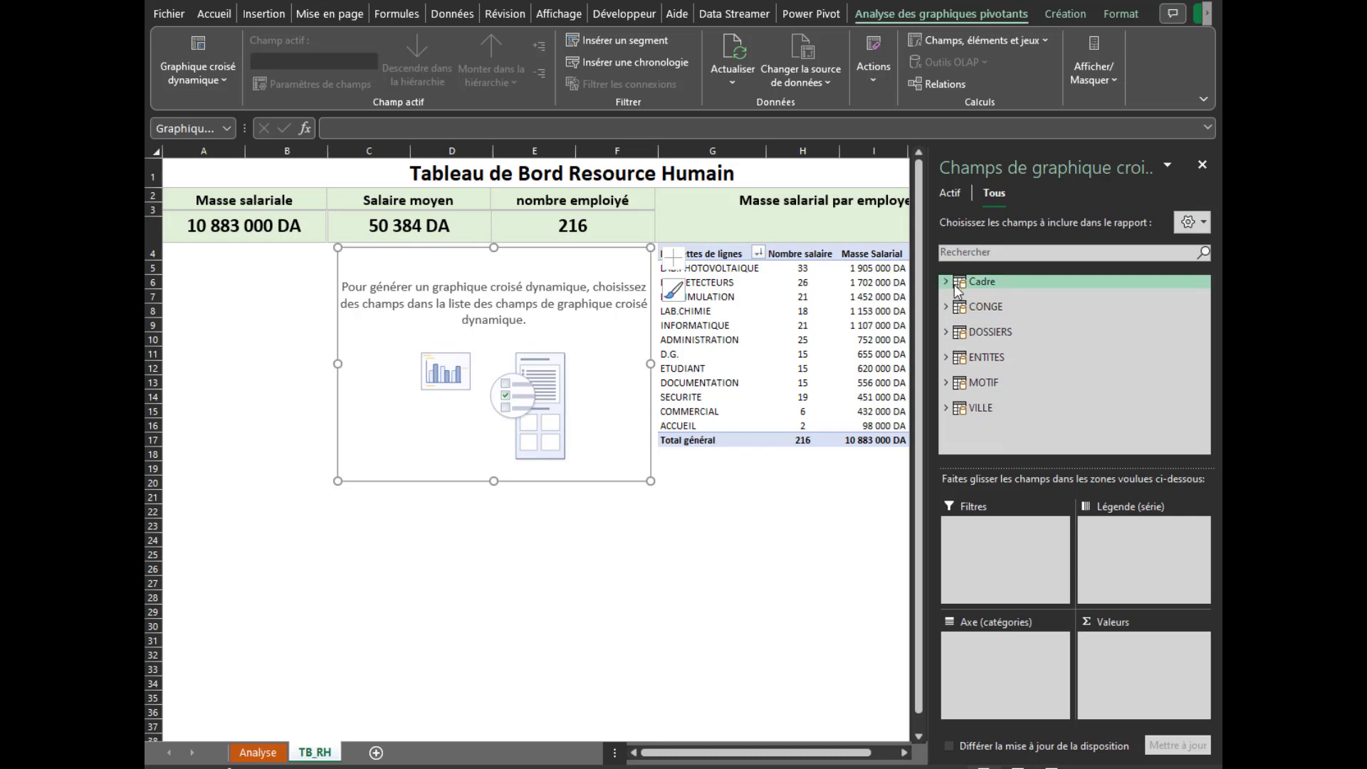
pyautogui.click(954, 307)
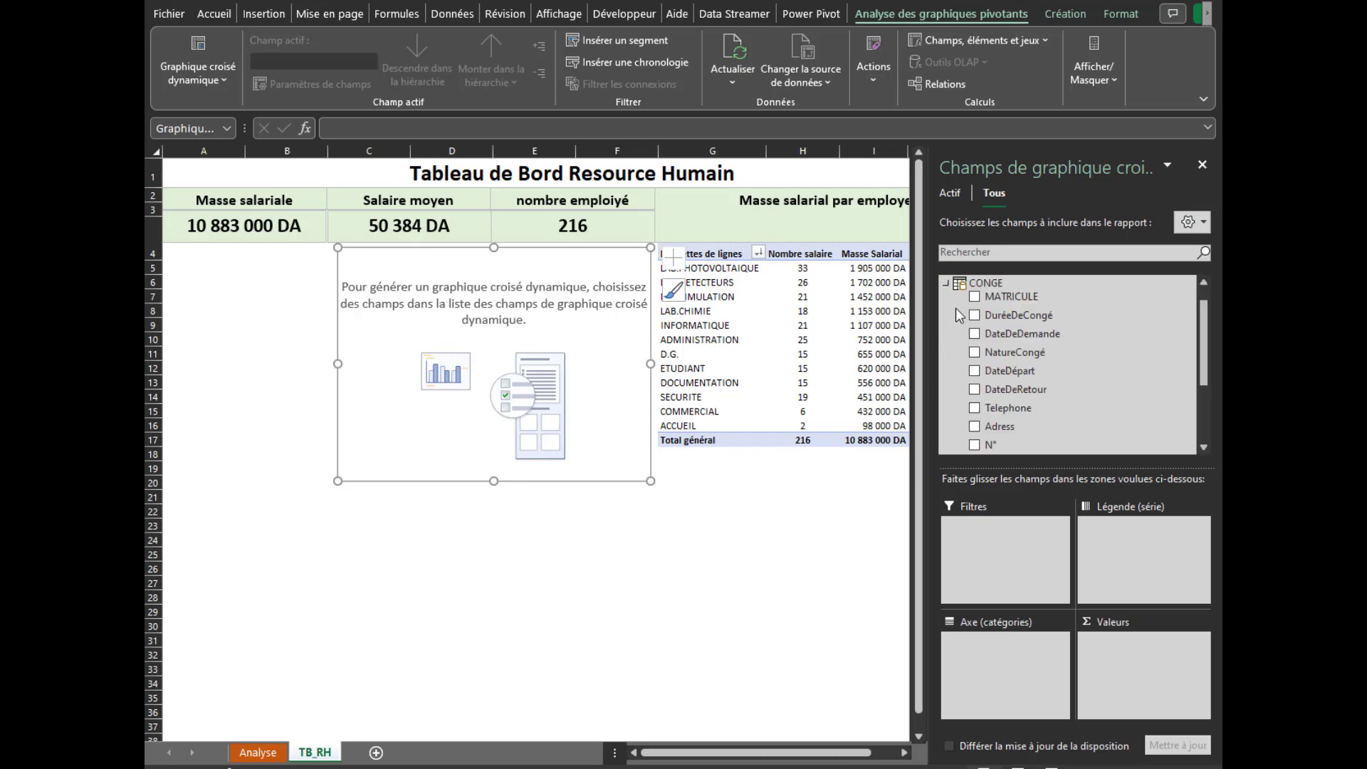
pyautogui.click(950, 287)
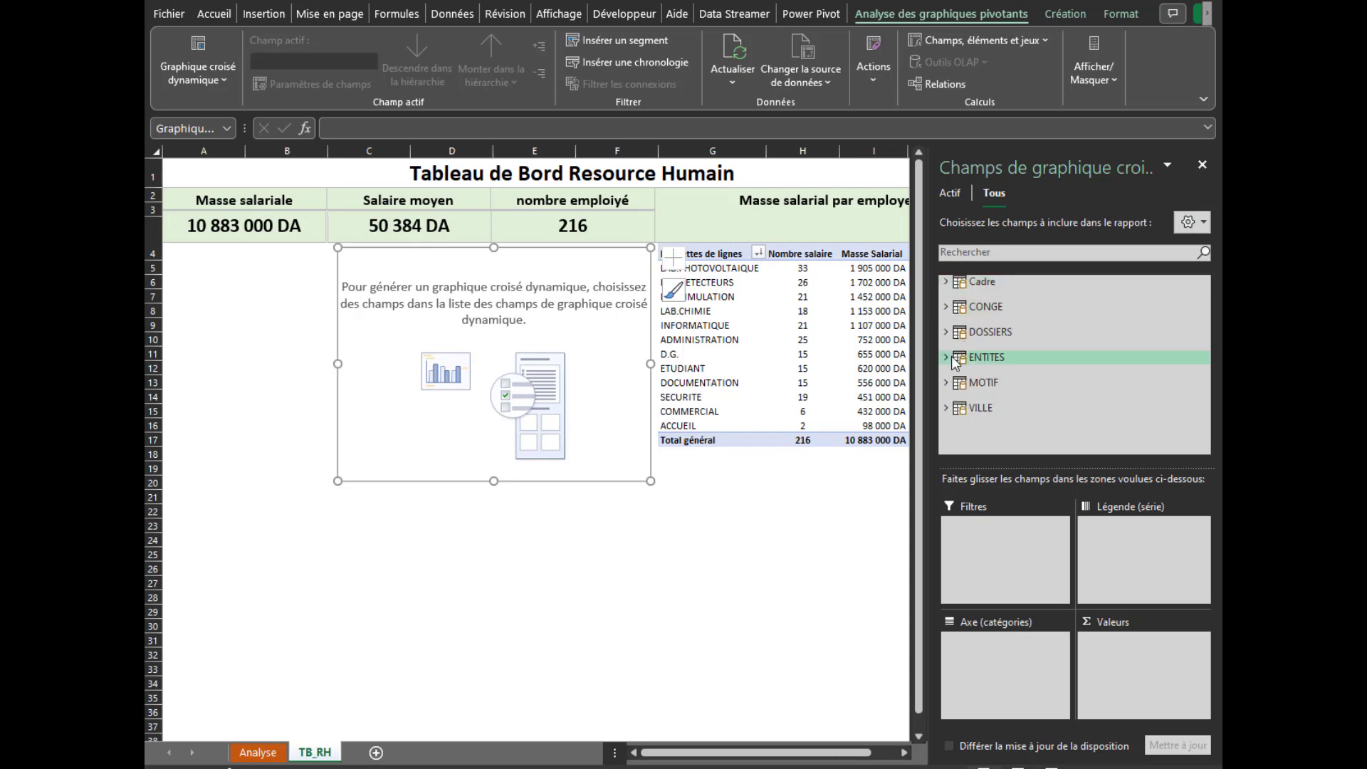
pyautogui.click(954, 359)
pyautogui.click(954, 360)
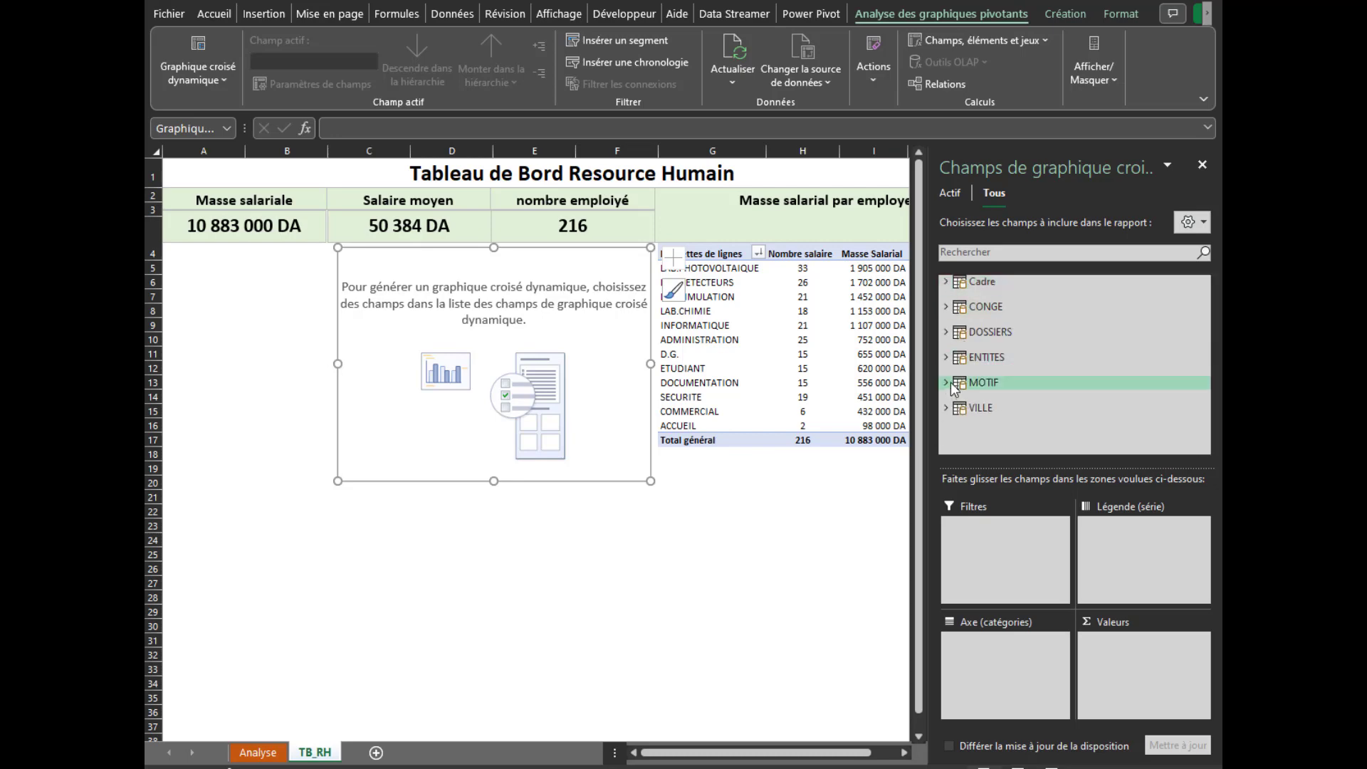
pyautogui.click(952, 384)
pyautogui.moveTo(1006, 416)
pyautogui.mouseDown()
pyautogui.moveTo(1016, 520)
pyautogui.moveTo(987, 659)
pyautogui.mouseUp()
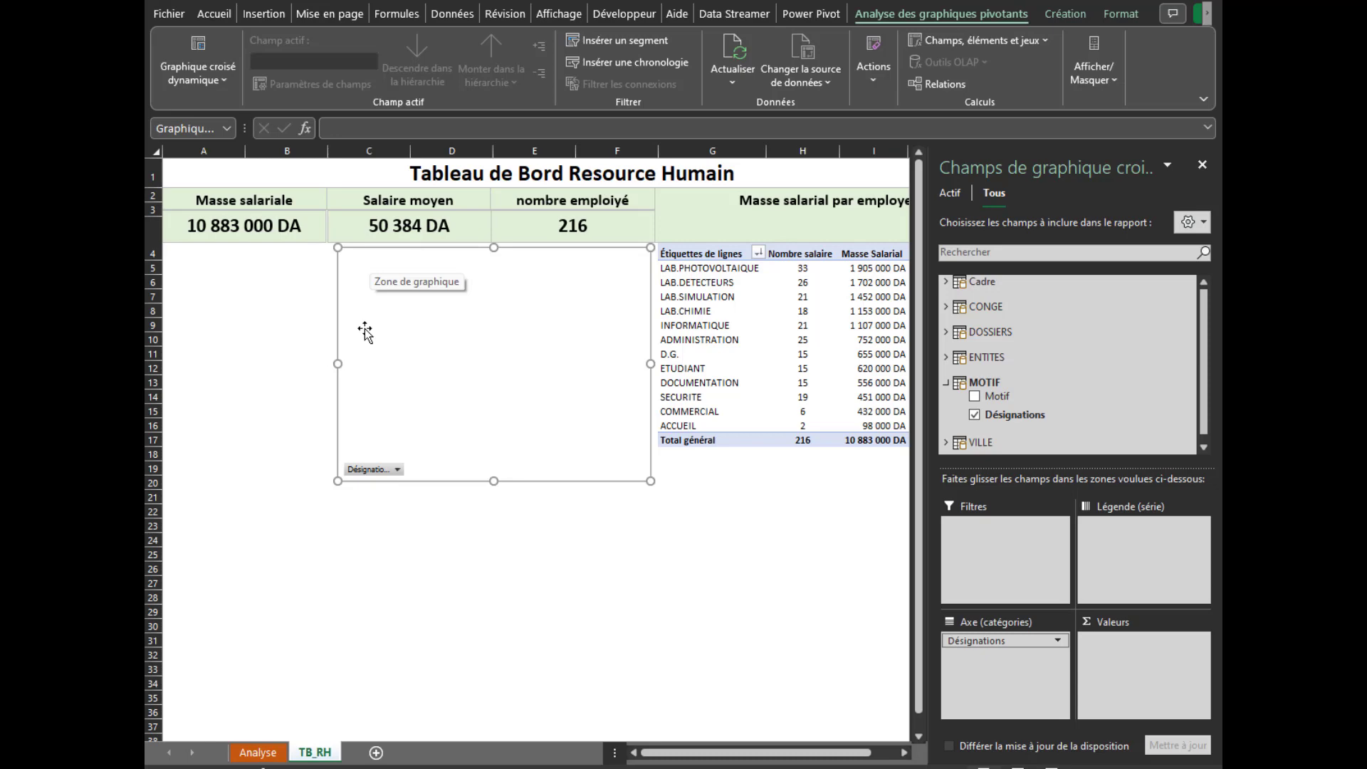
pyautogui.click(996, 331)
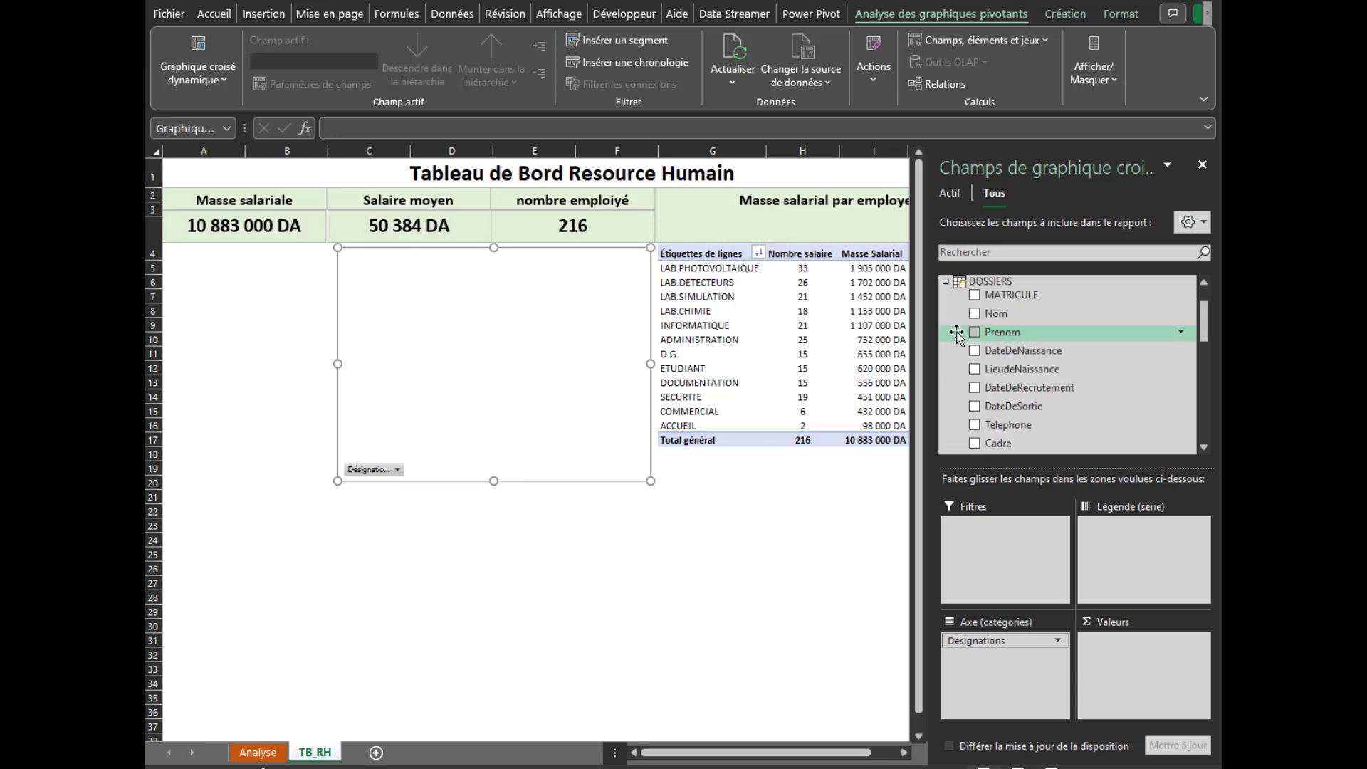
pyautogui.moveTo(1009, 299); pyautogui.dragTo(1121, 646)
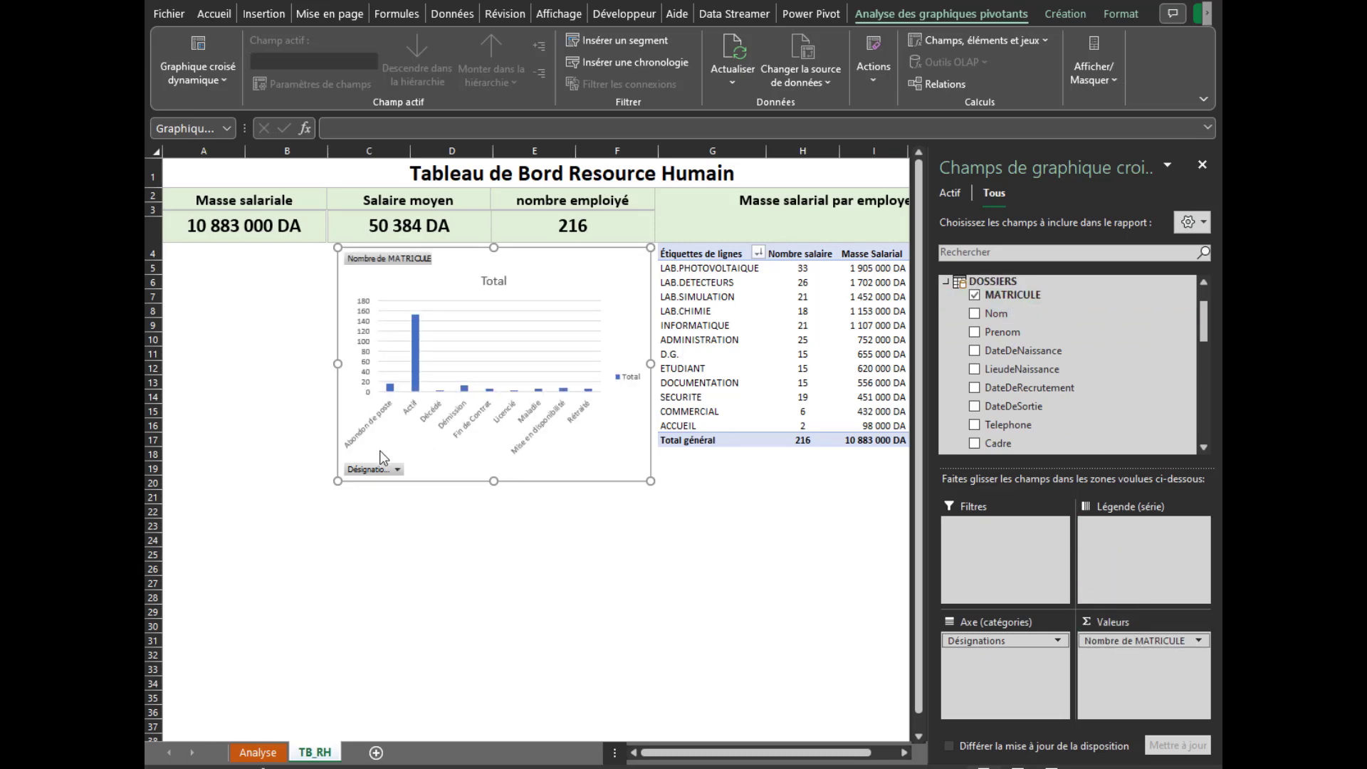
# Hide the axis field buttons on the pivot chart and delete its legend
pyautogui.rightClick(370, 476)
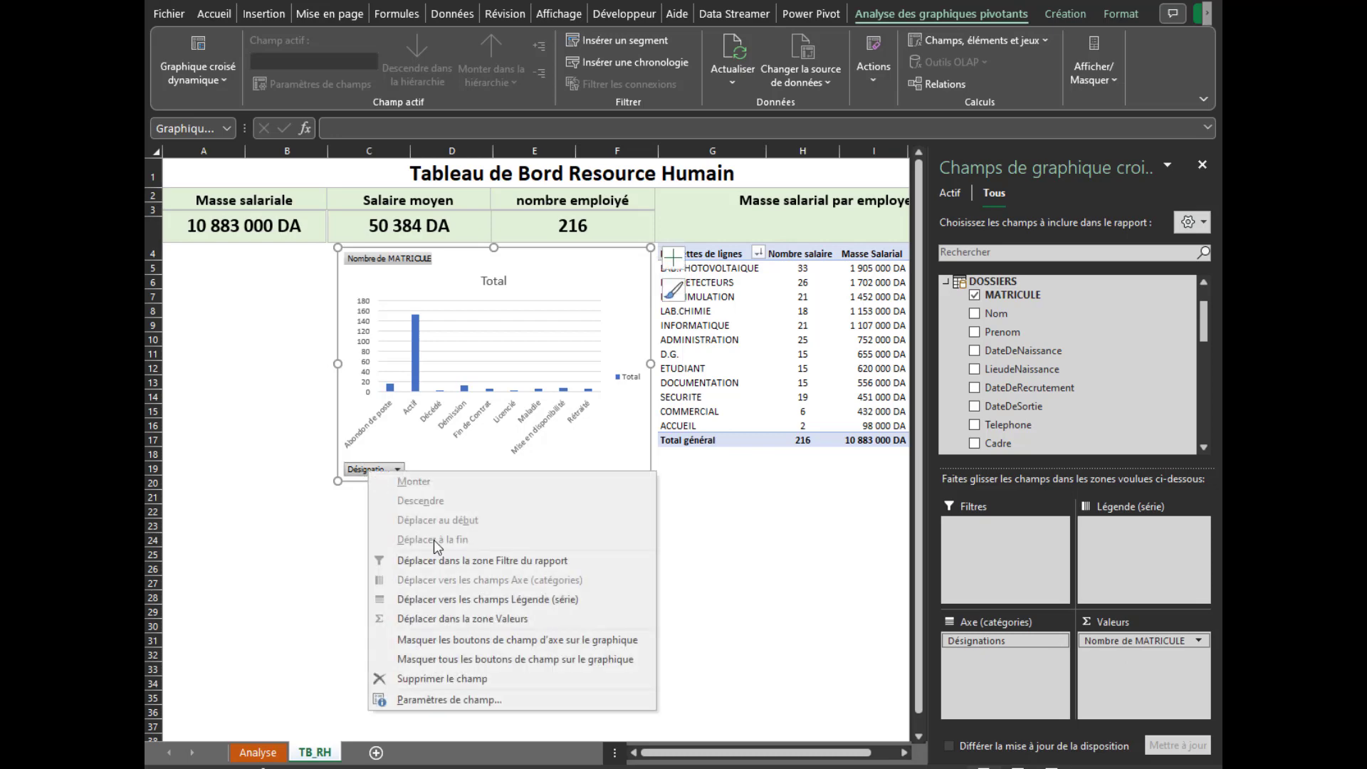
pyautogui.click(433, 645)
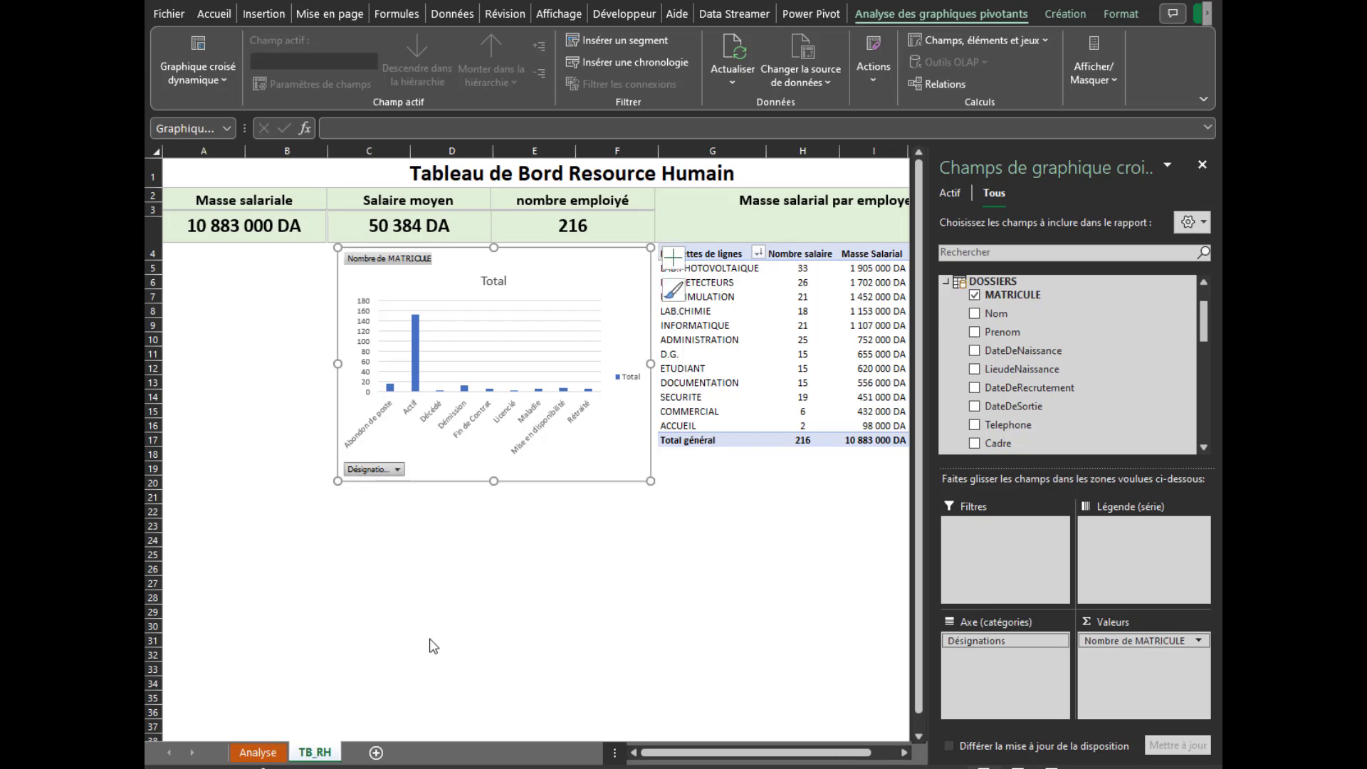
pyautogui.rightClick(628, 387)
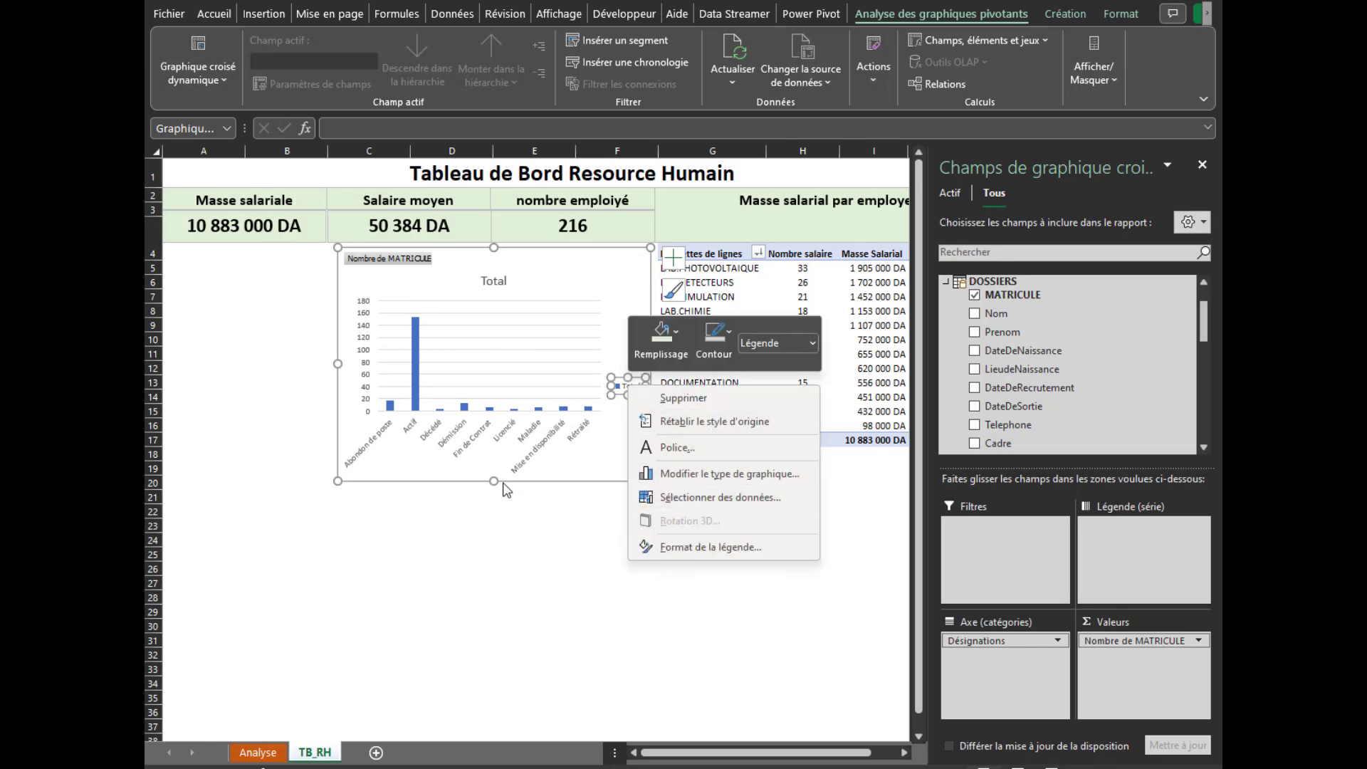
pyautogui.press('Escape')
pyautogui.press('Delete')
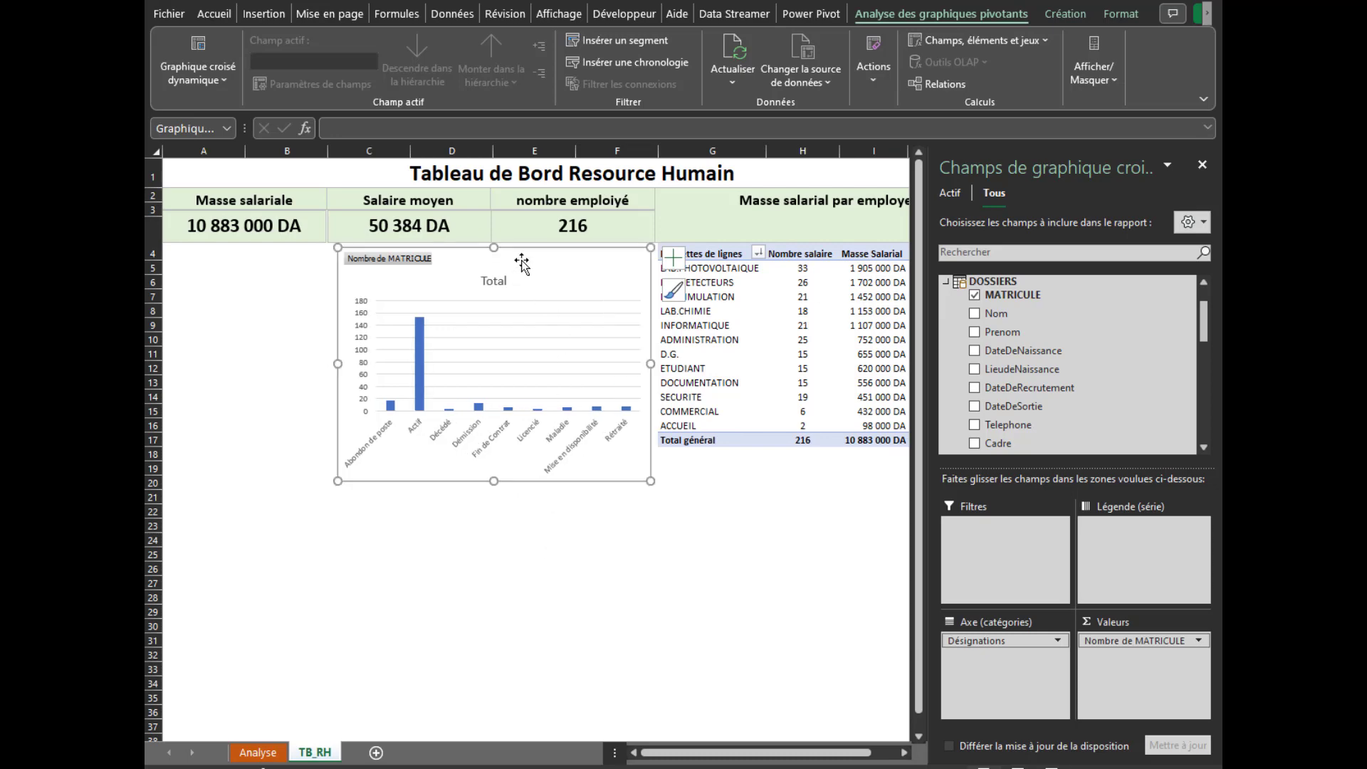
# Delete the chart title and hide the value field buttons on the pivot chart
pyautogui.click(503, 281)
pyautogui.press('Delete')
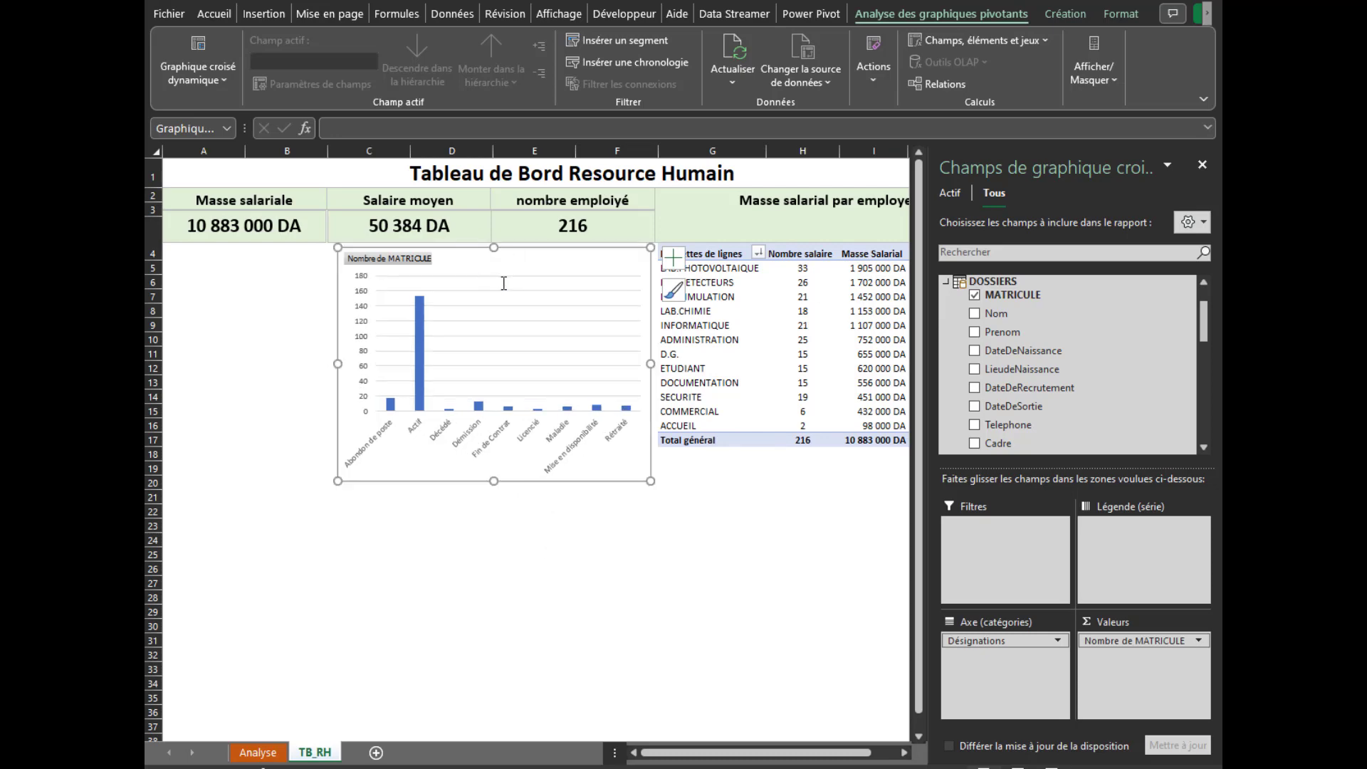
pyautogui.rightClick(401, 261)
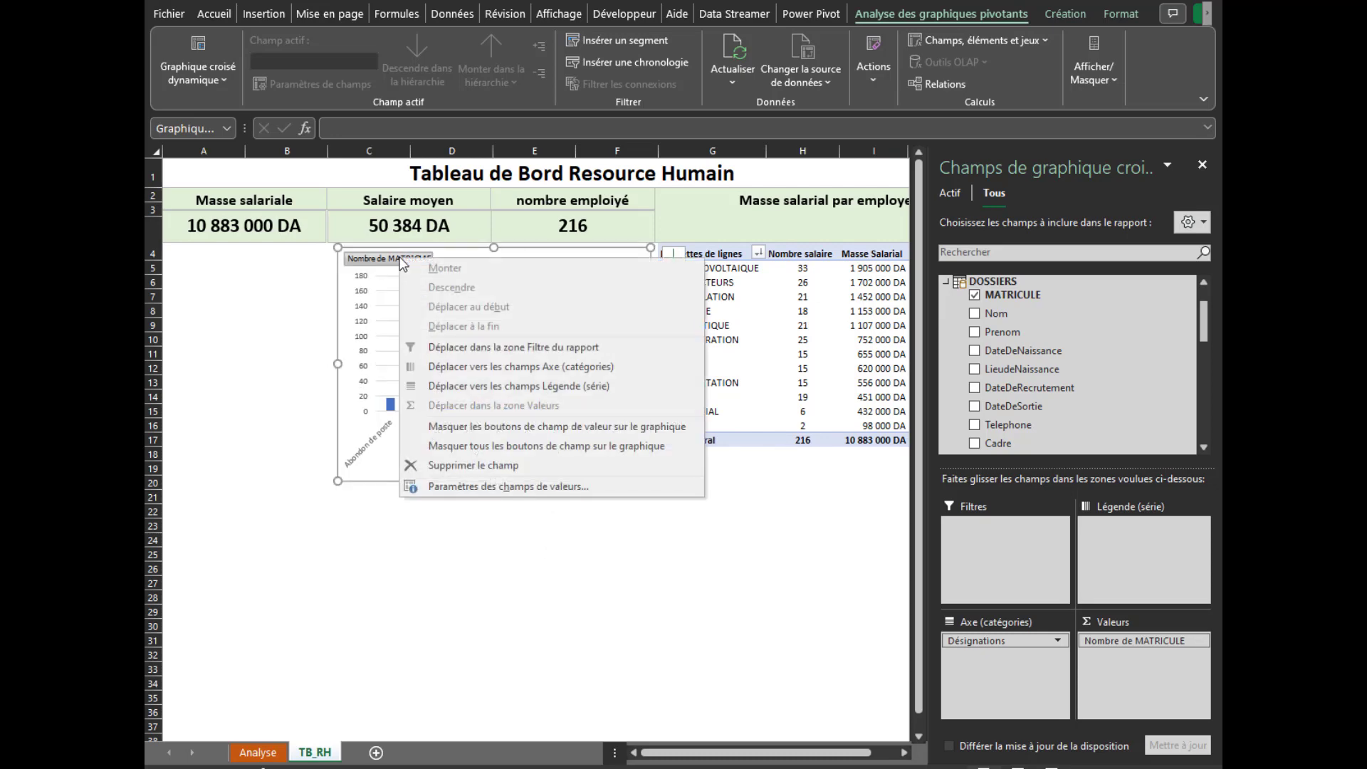
pyautogui.click(467, 427)
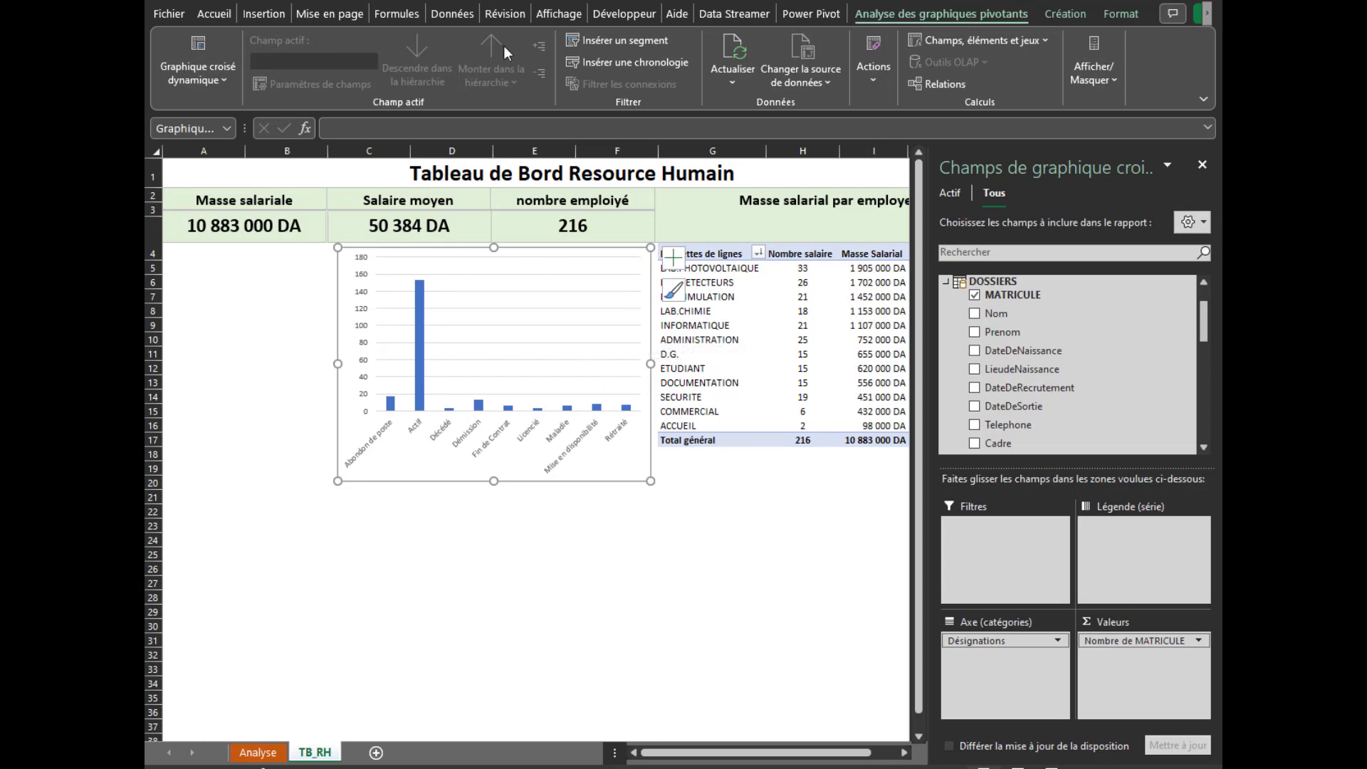
# Change the pivot chart to the first Histogramme 3D type and close the chart's field list
pyautogui.click(327, 13)
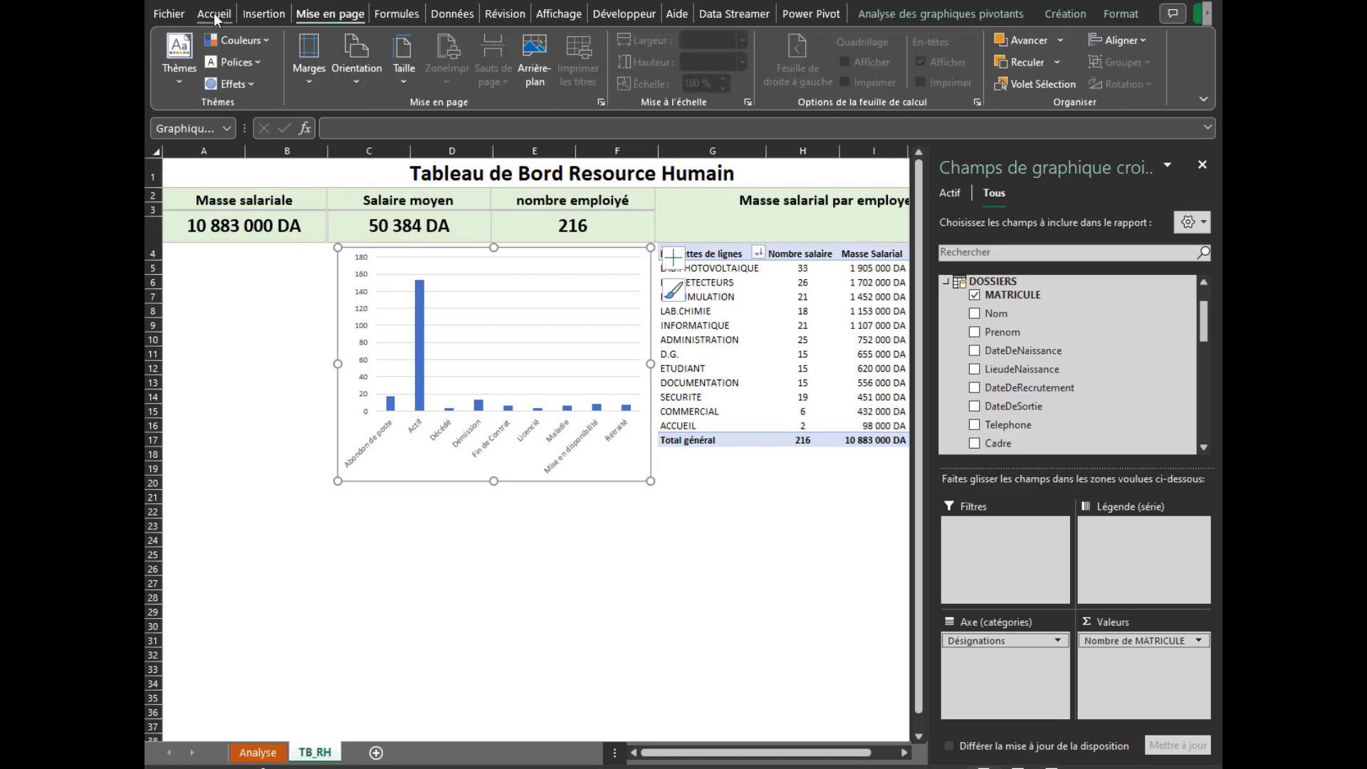
pyautogui.click(255, 16)
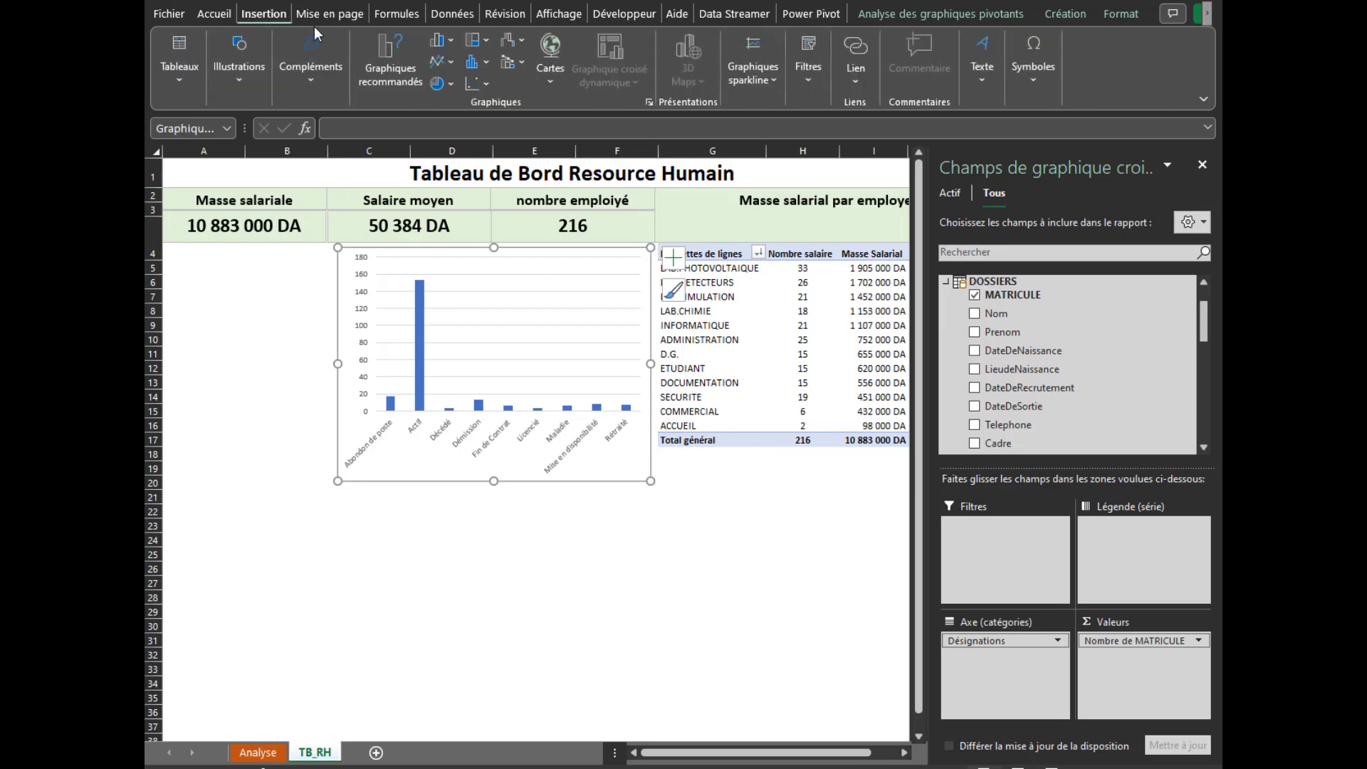
pyautogui.click(484, 64)
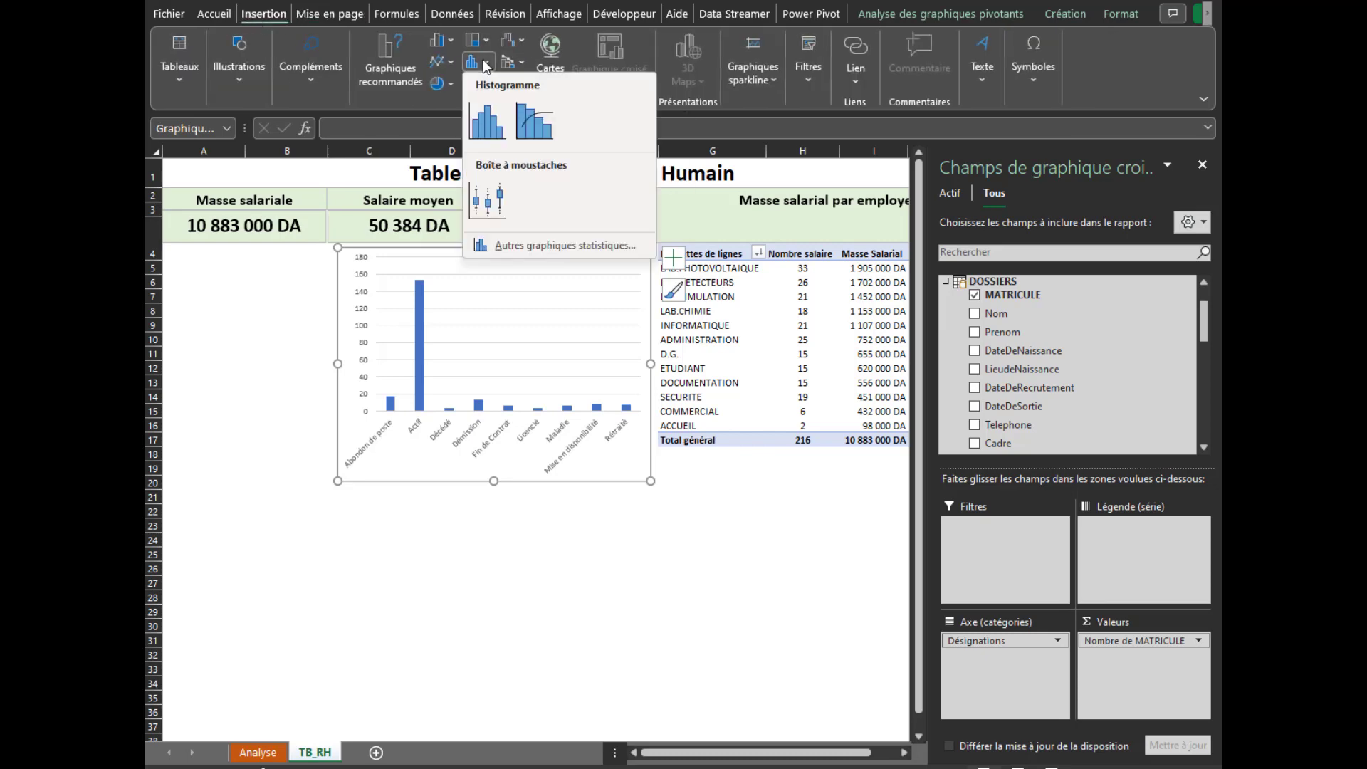
pyautogui.click(485, 64)
pyautogui.click(457, 44)
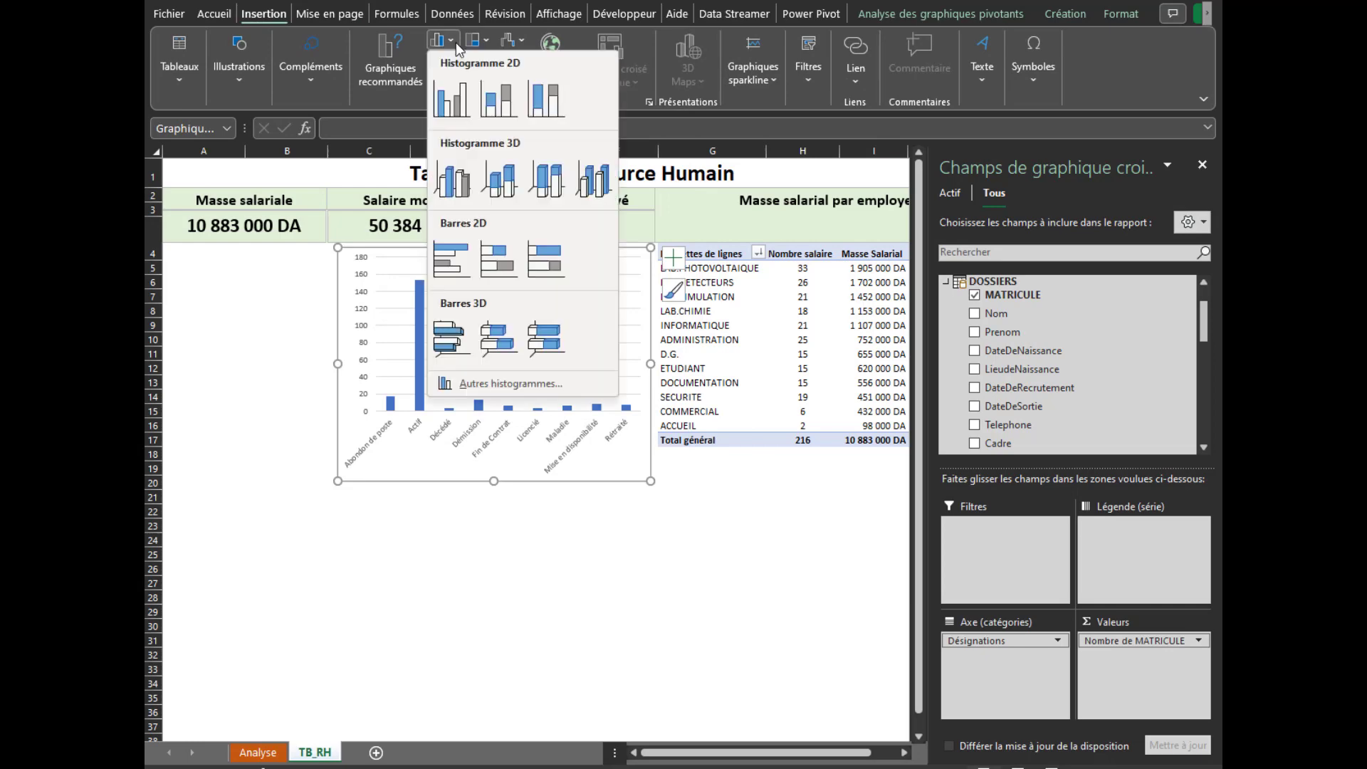
pyautogui.click(460, 185)
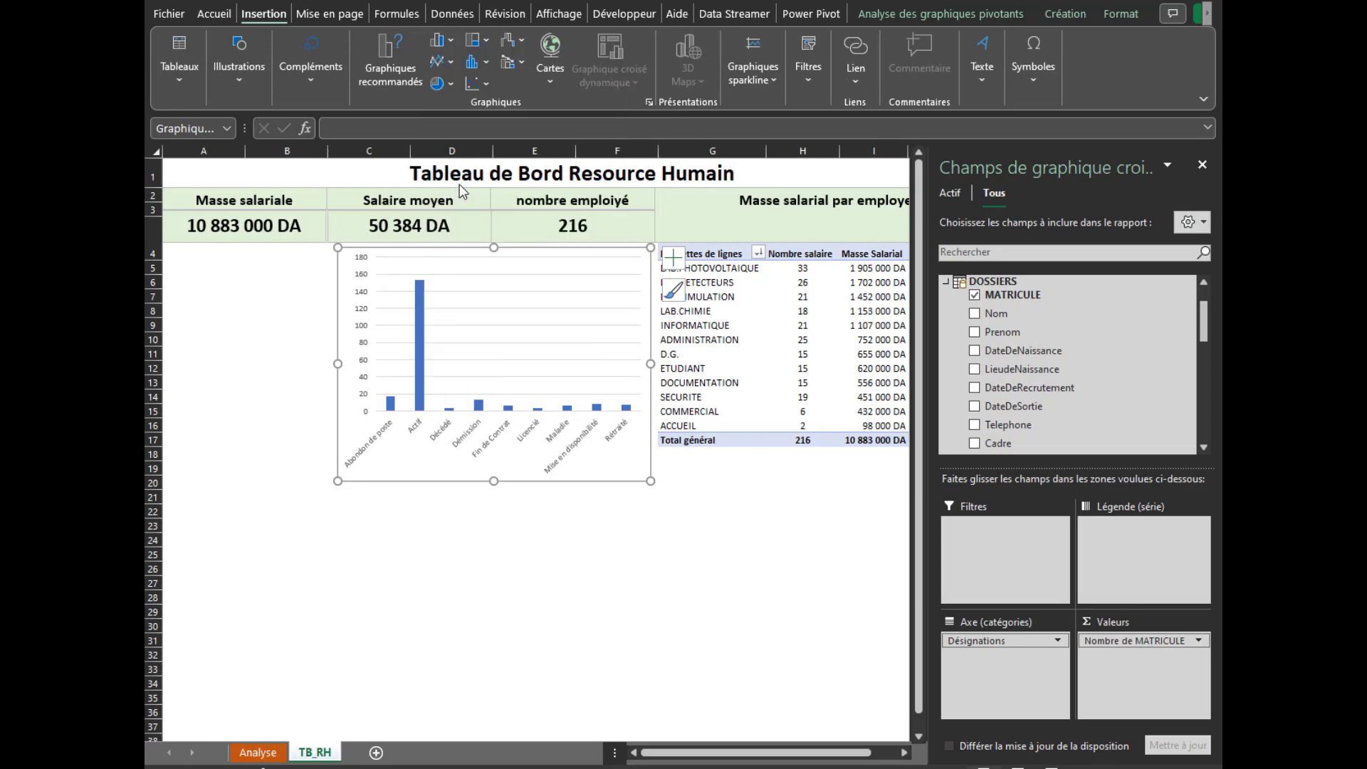
pyautogui.click(1202, 165)
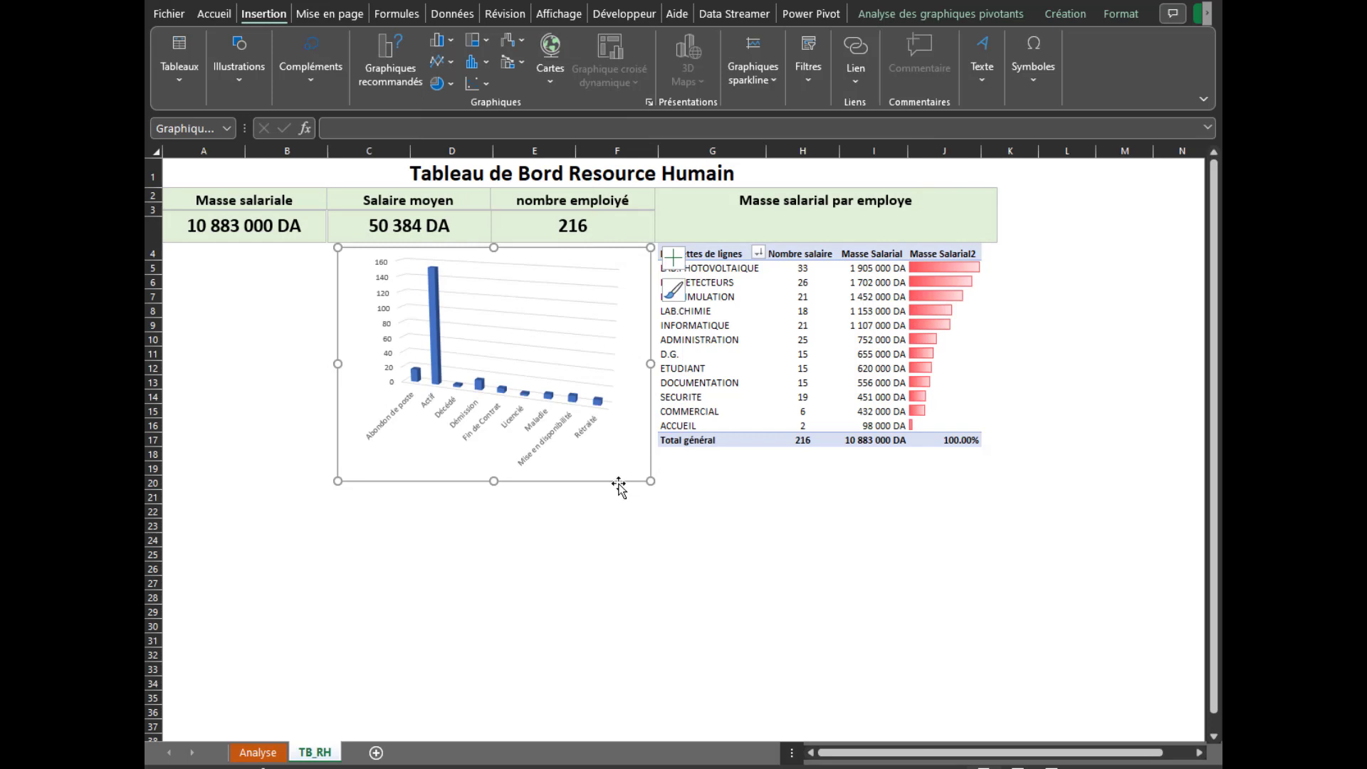
# Open the formatting options for the chart's column series and display the list of chart elements
pyautogui.doubleClick(619, 484)
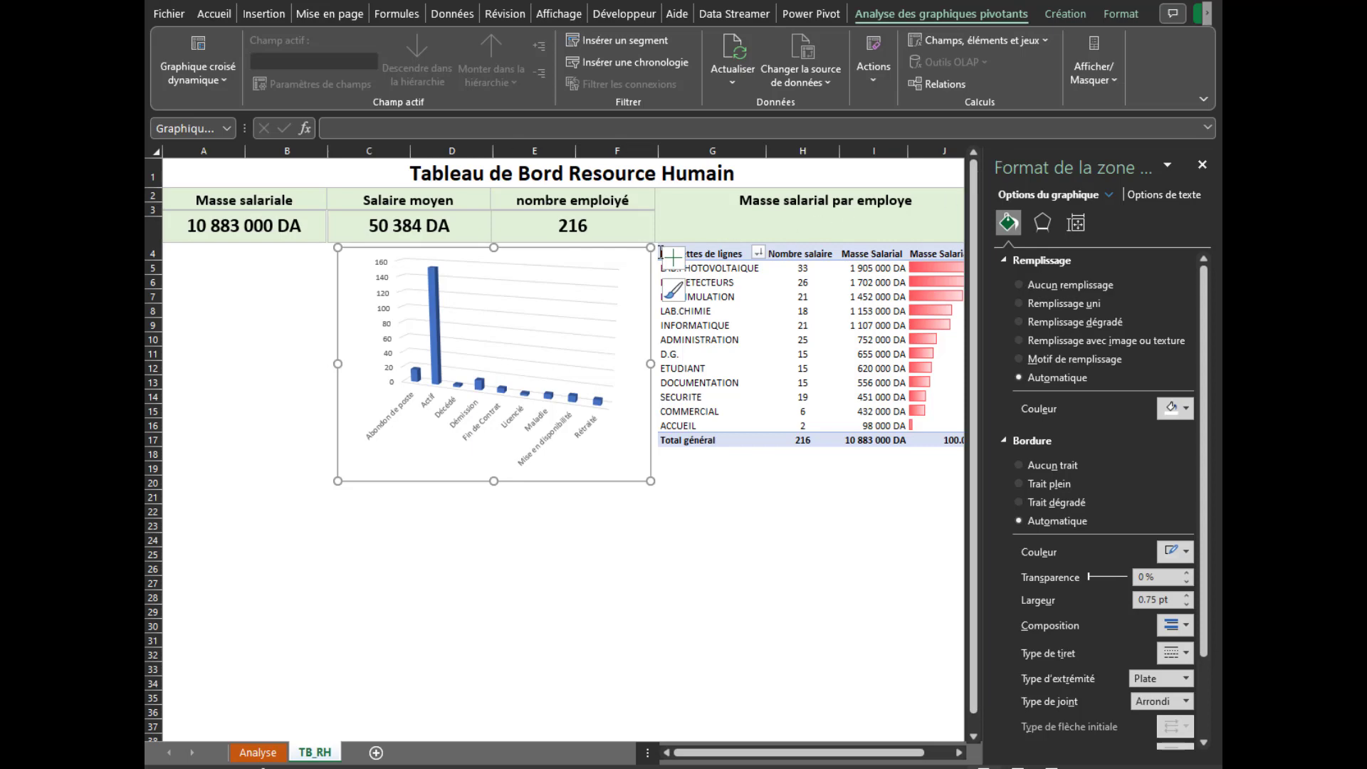
pyautogui.click(436, 288)
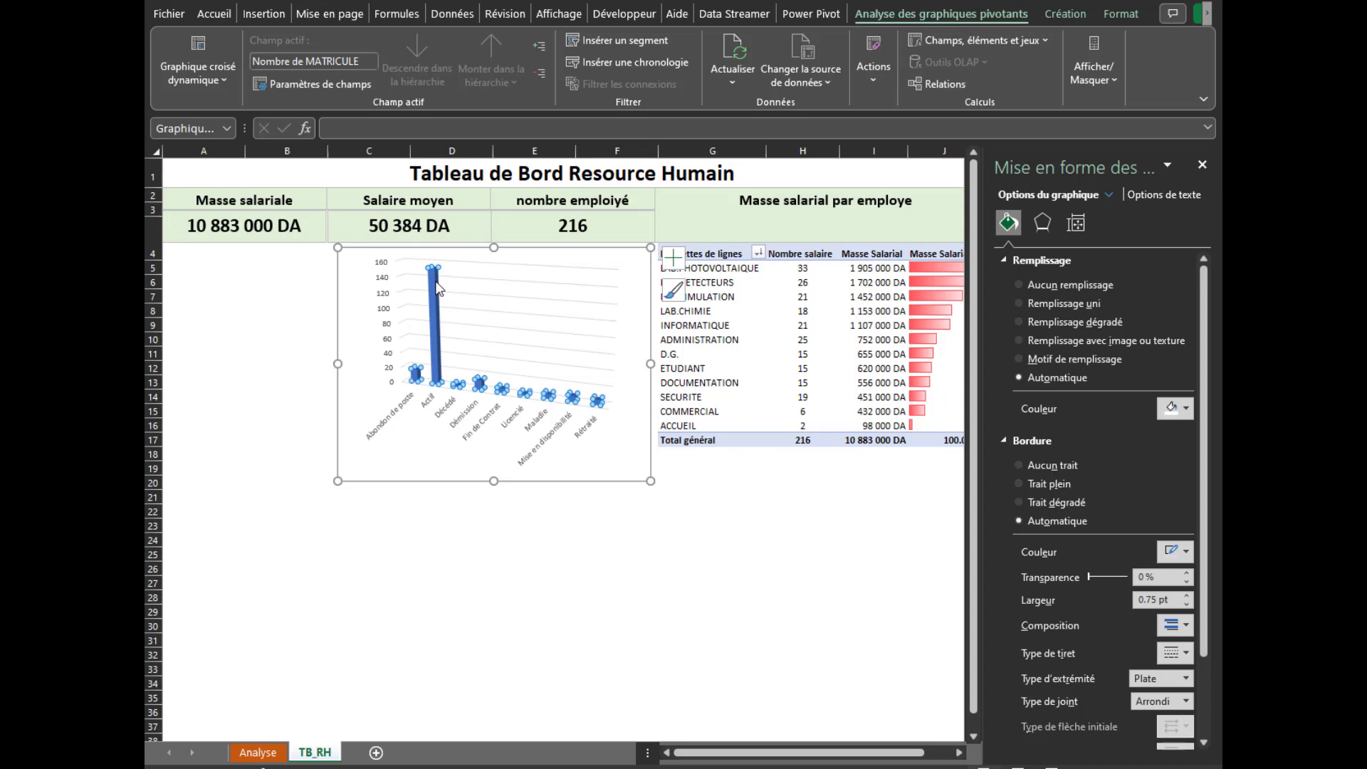
pyautogui.click(676, 262)
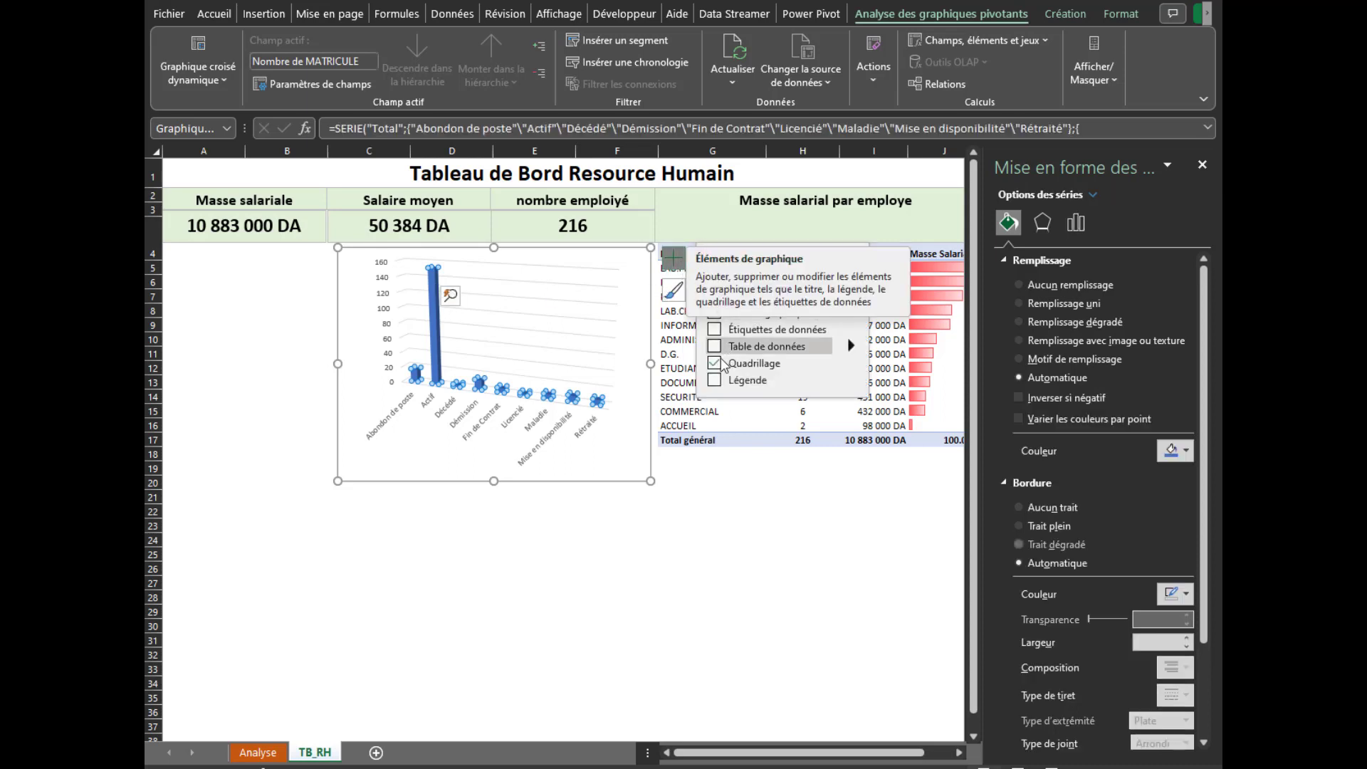
pyautogui.click(716, 315)
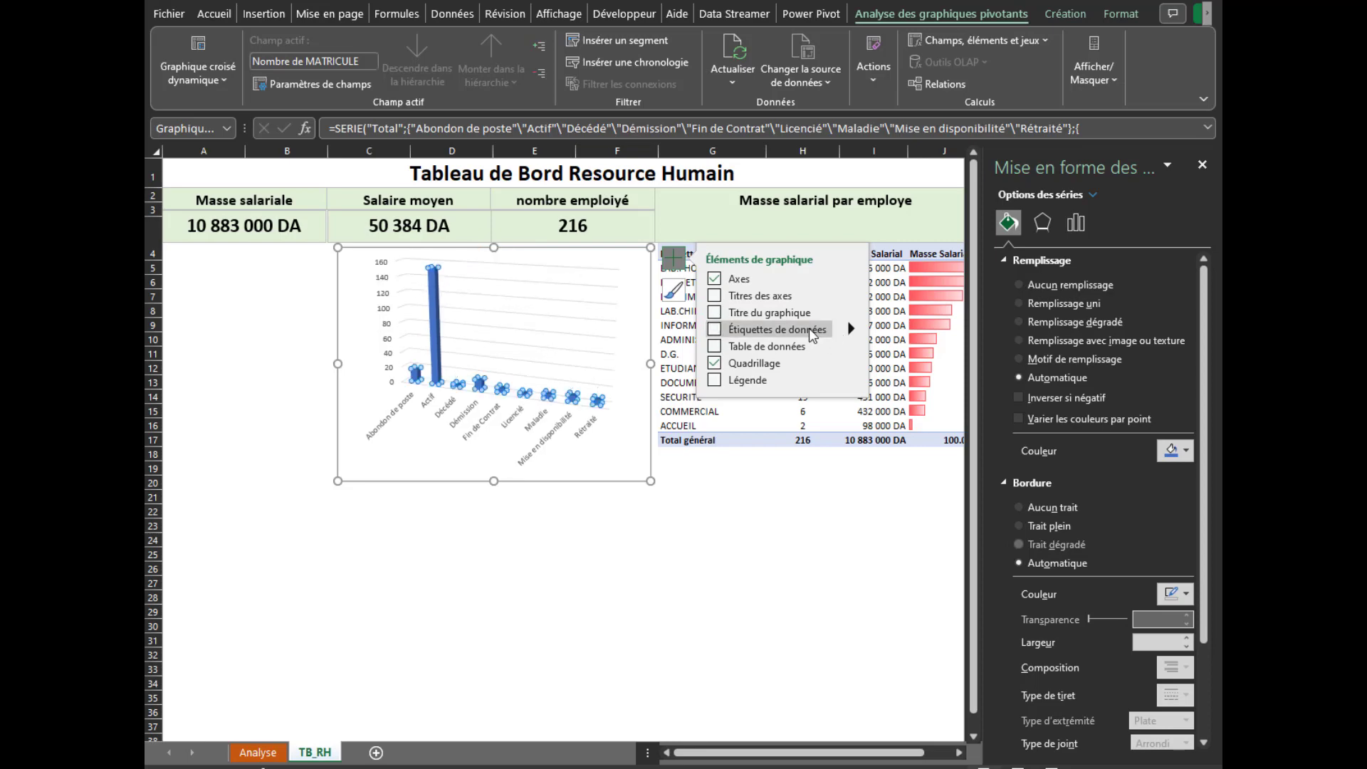
# Add data labels (Étiquettes de données) to the pivot chart's columns
pyautogui.click(809, 327)
pyautogui.click(848, 330)
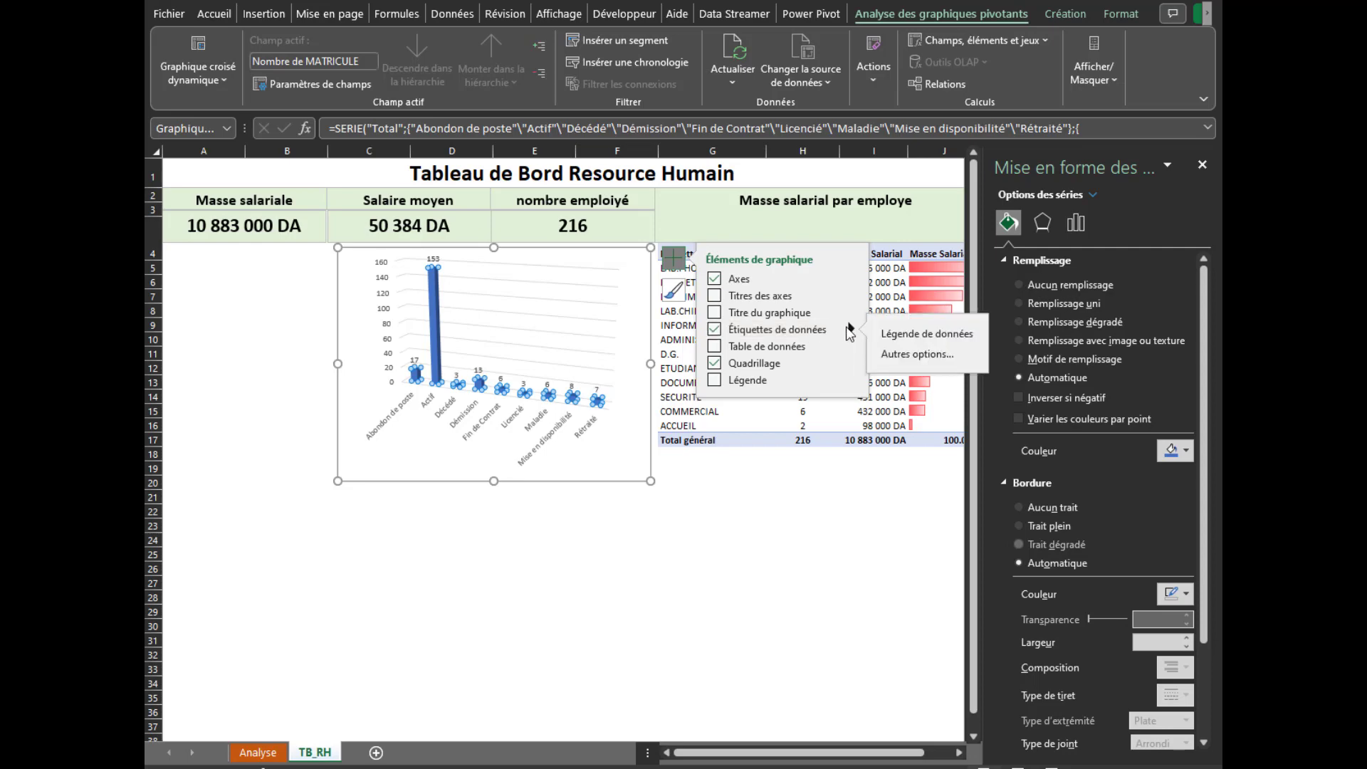
pyautogui.click(803, 481)
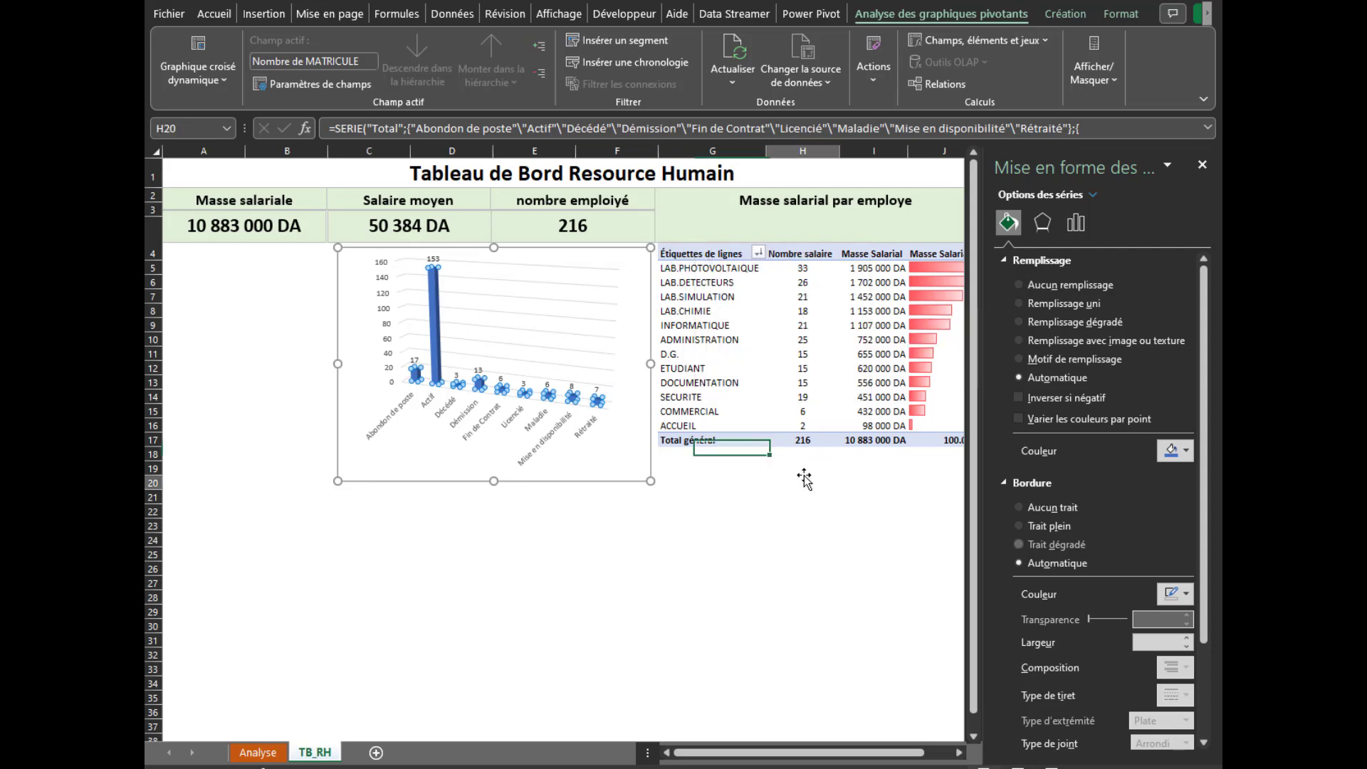
# Change the chart series' column shape to Cylindre and set its gap width (Largeur de l'intervalle) to 85 %
pyautogui.click(444, 320)
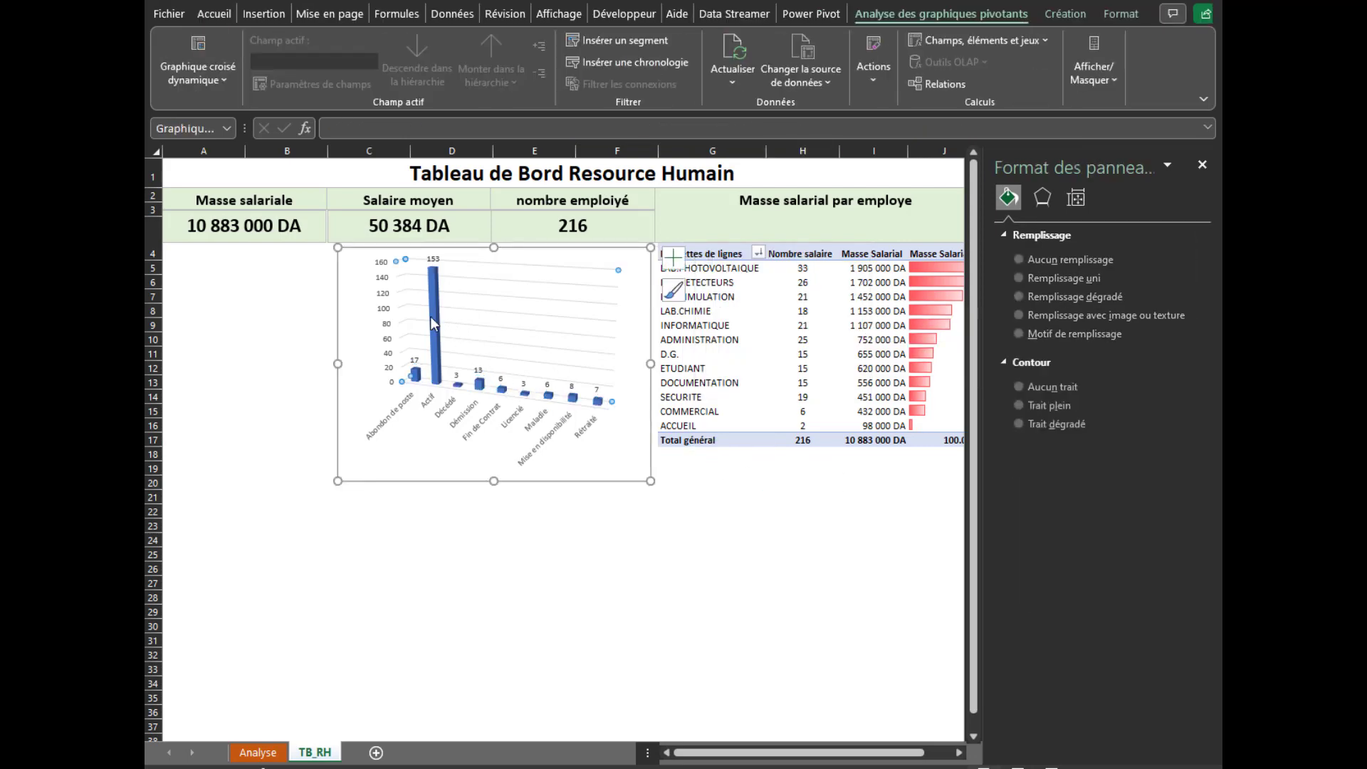
pyautogui.click(430, 316)
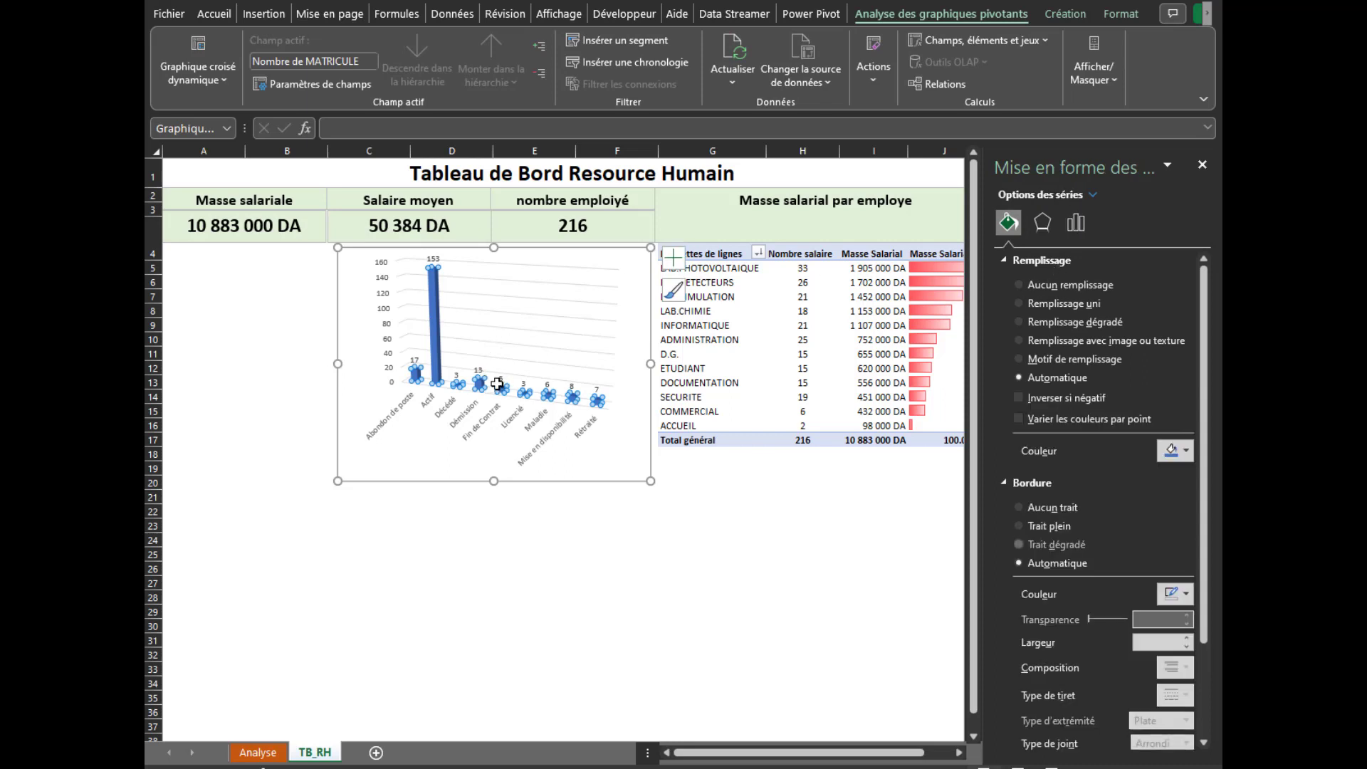
pyautogui.click(531, 397)
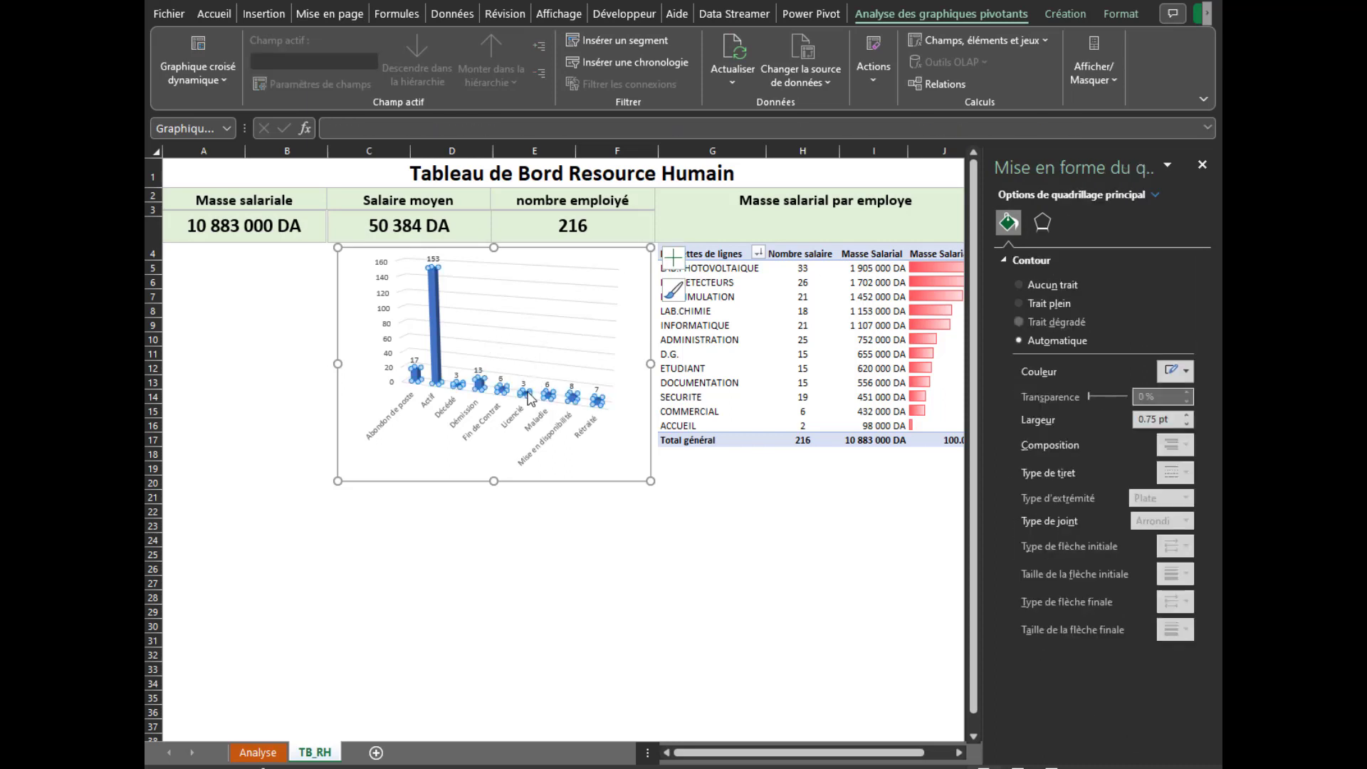
pyautogui.click(530, 398)
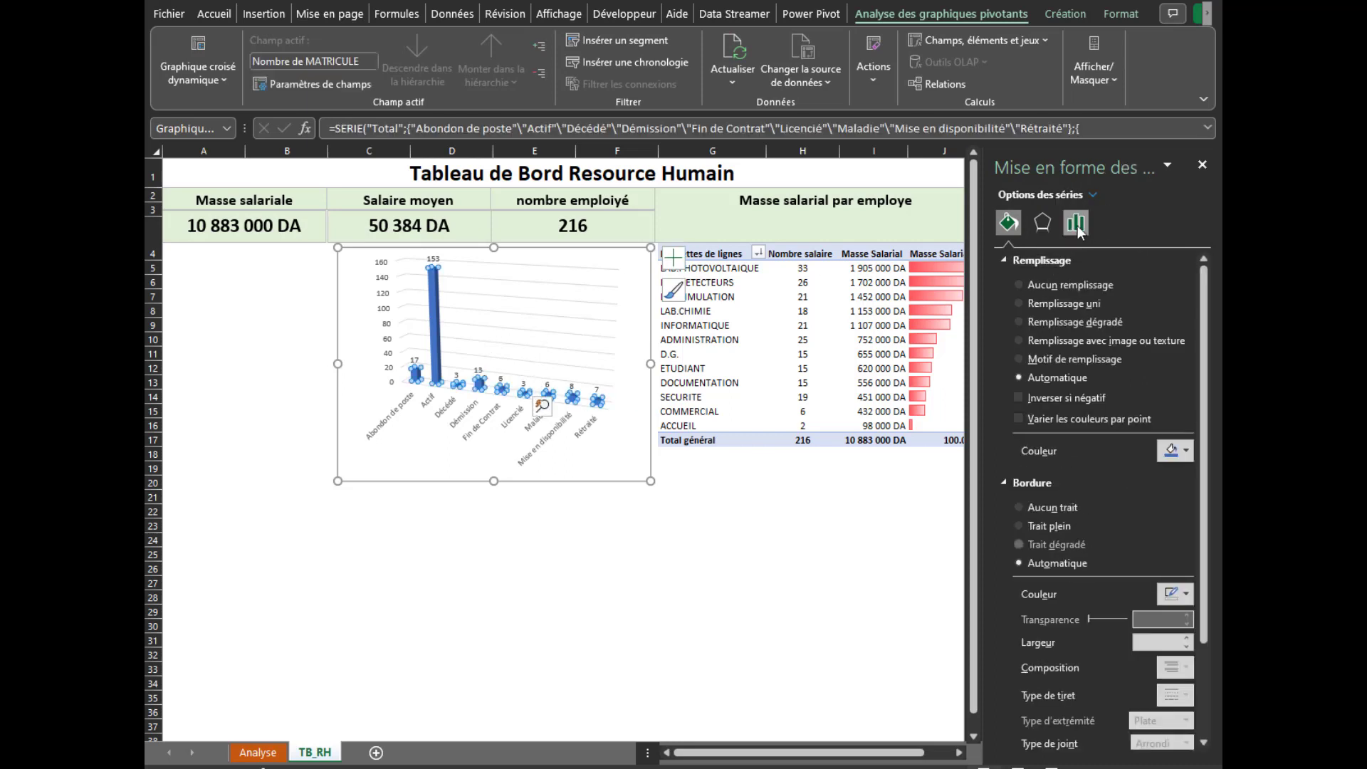
pyautogui.click(1078, 226)
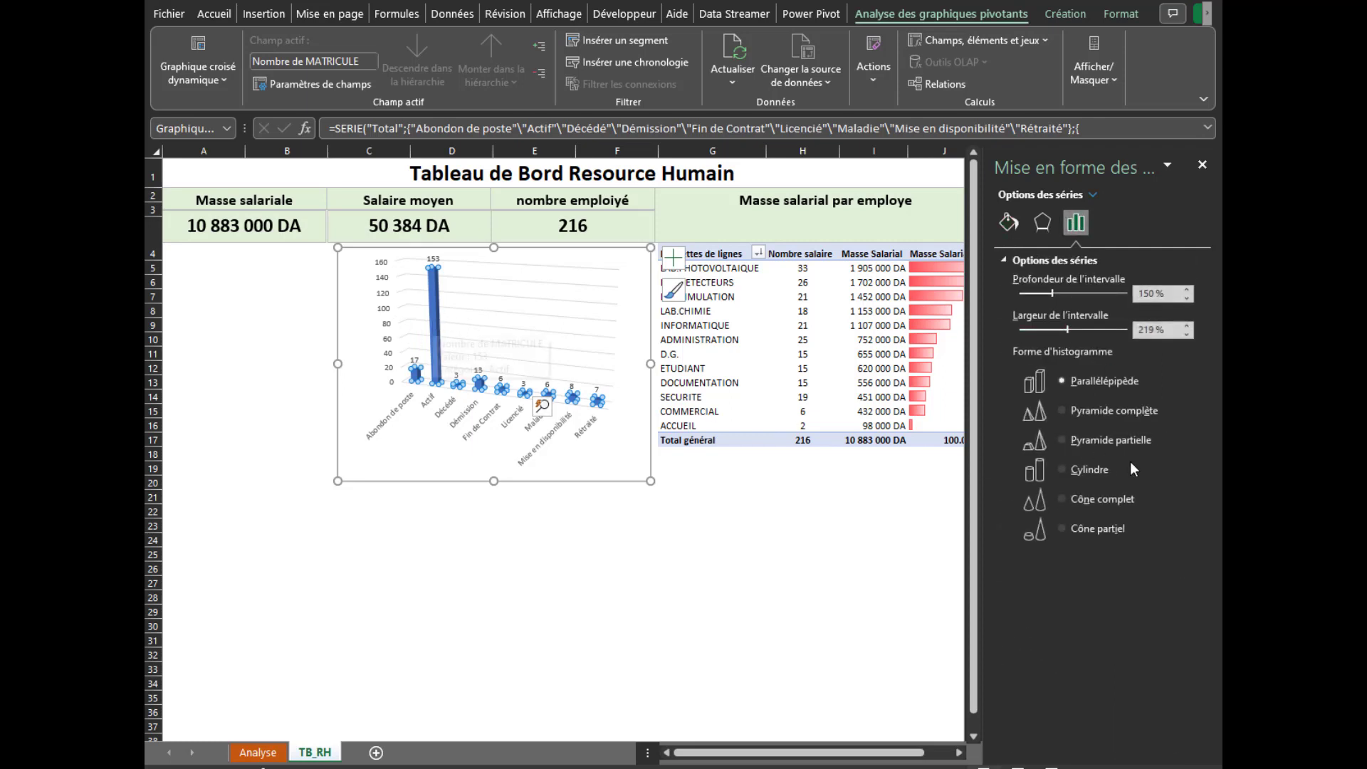
pyautogui.click(1073, 471)
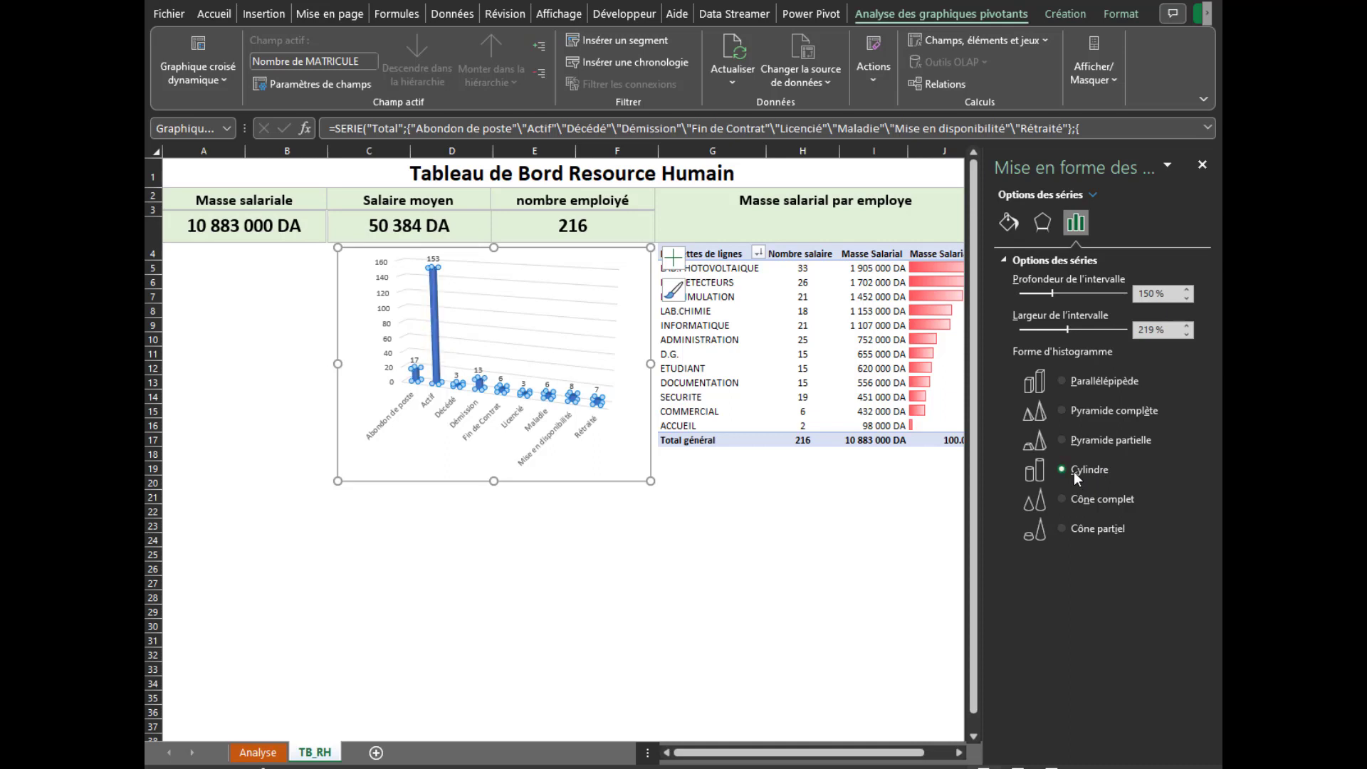
pyautogui.moveTo(1063, 326); pyautogui.dragTo(1044, 327)
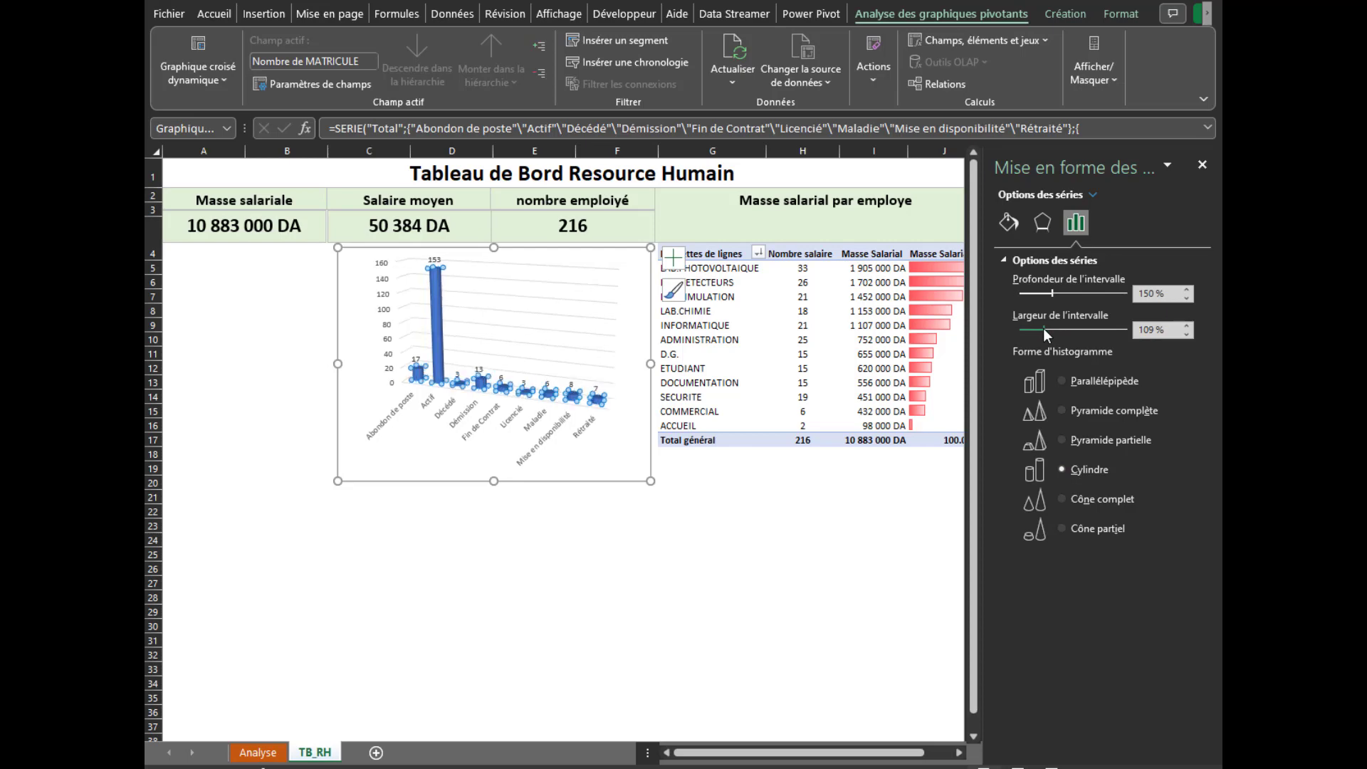
pyautogui.moveTo(1044, 331); pyautogui.dragTo(1038, 330)
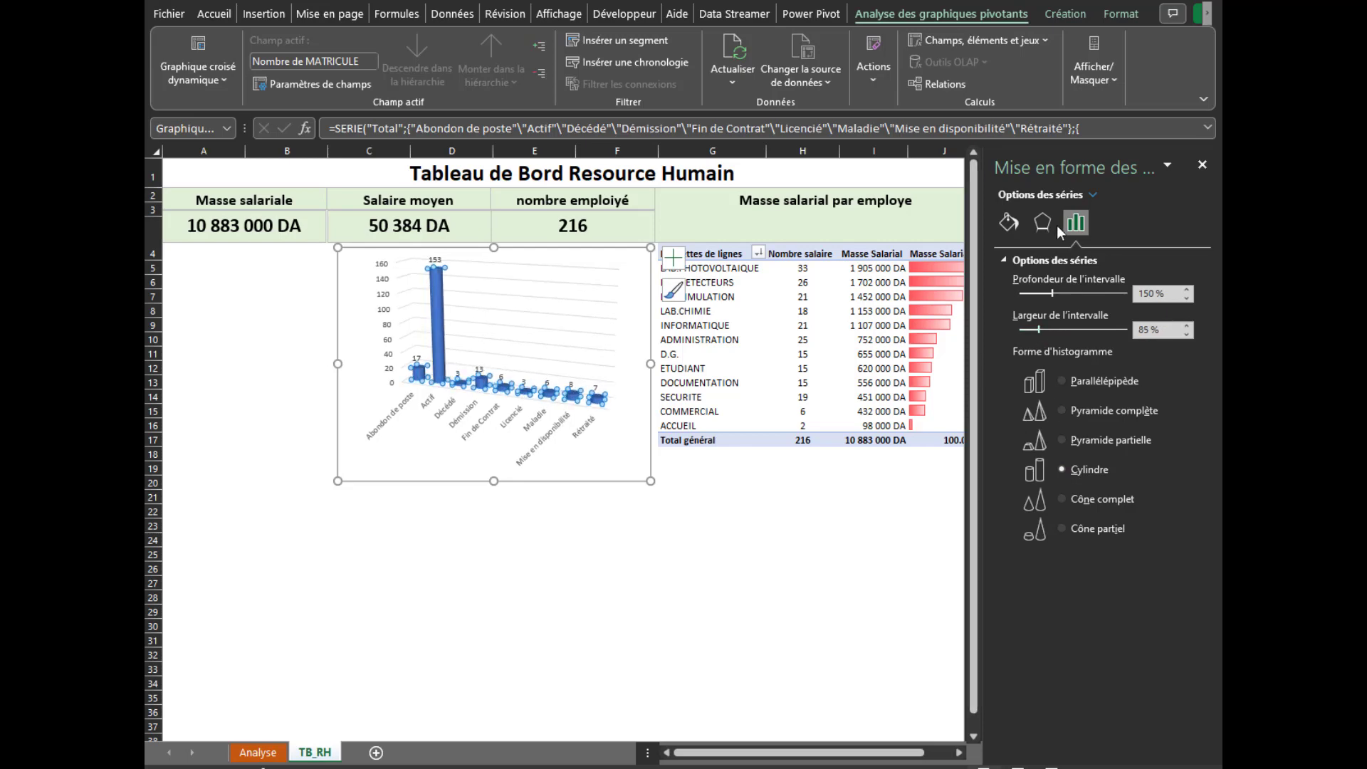
# Fill the chart columns with the preset gold radial gradient
pyautogui.click(1014, 224)
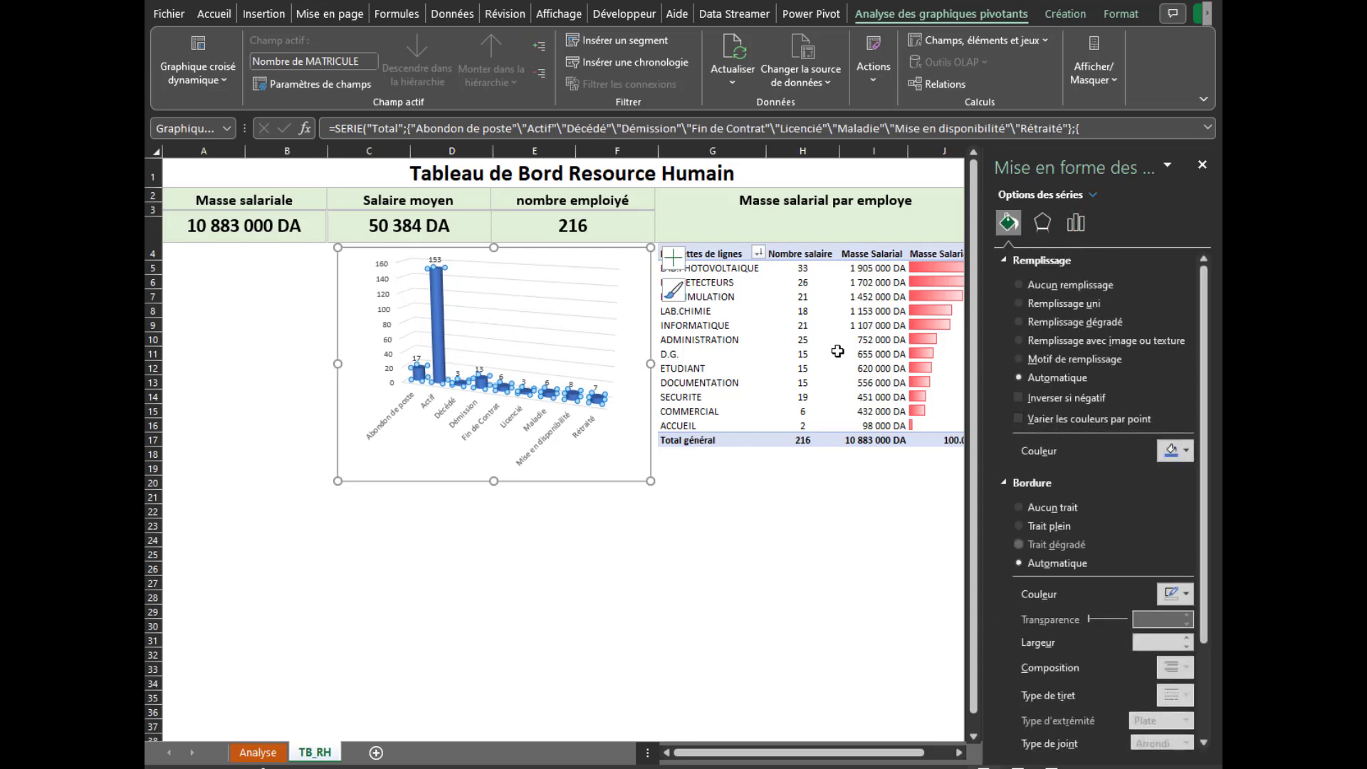
pyautogui.click(1028, 321)
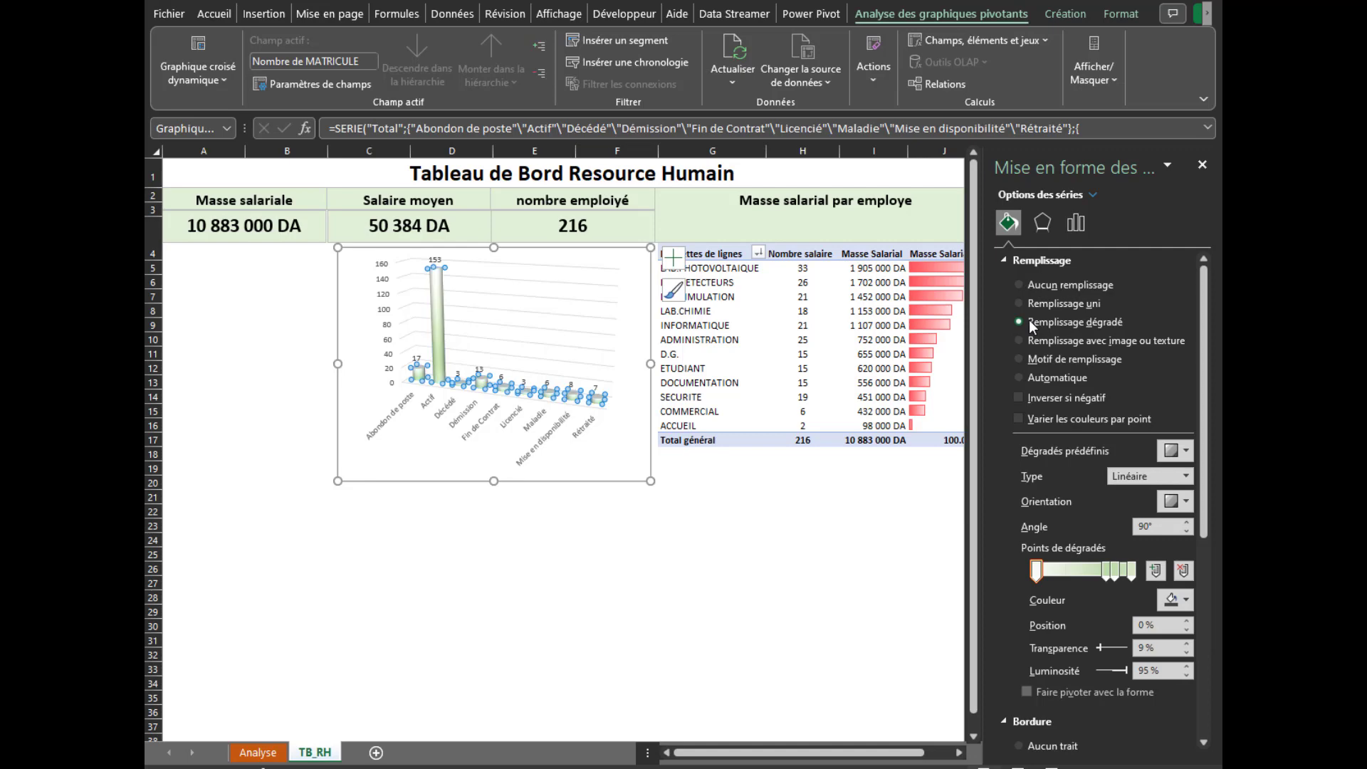
pyautogui.click(1186, 450)
pyautogui.click(1124, 591)
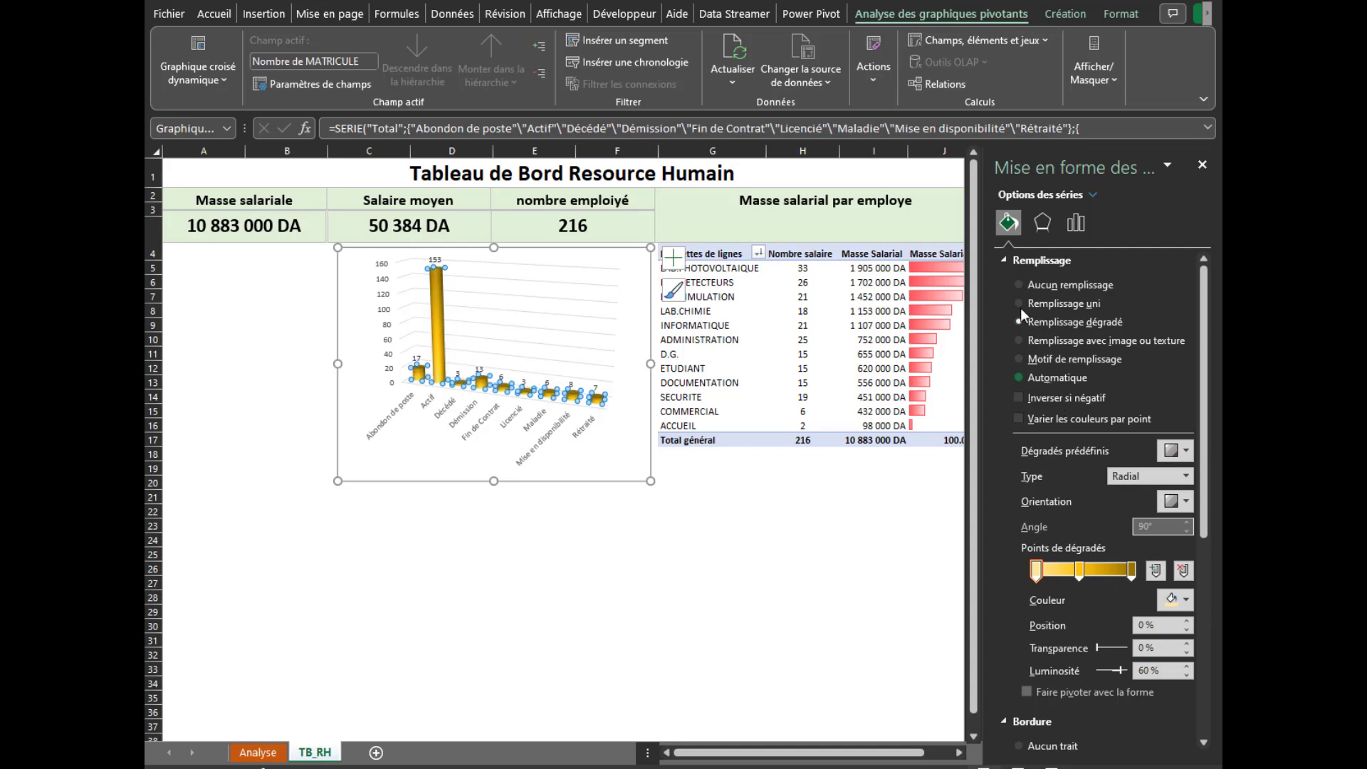
# Give the chart columns a solid border (Trait plein) in the darker blue theme colour
pyautogui.click(1004, 260)
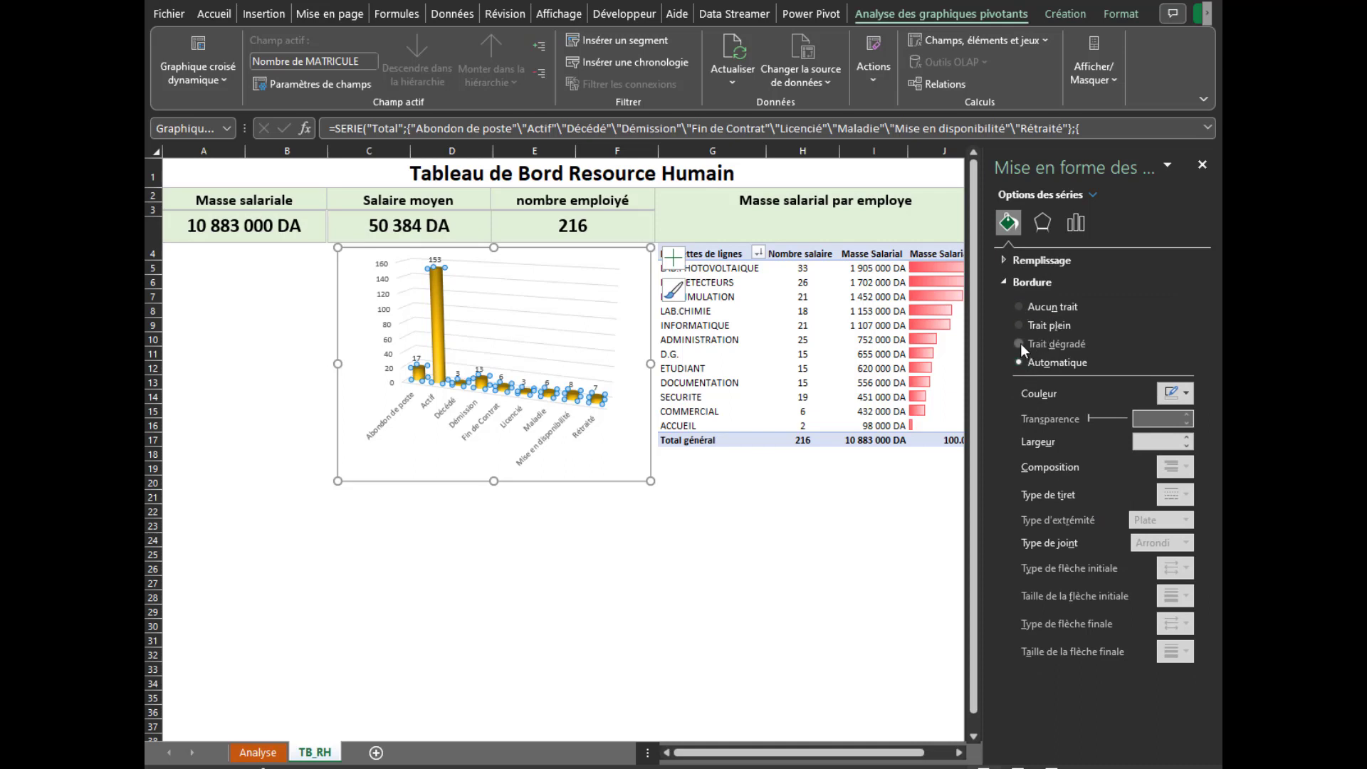
pyautogui.click(1022, 324)
pyautogui.click(1190, 392)
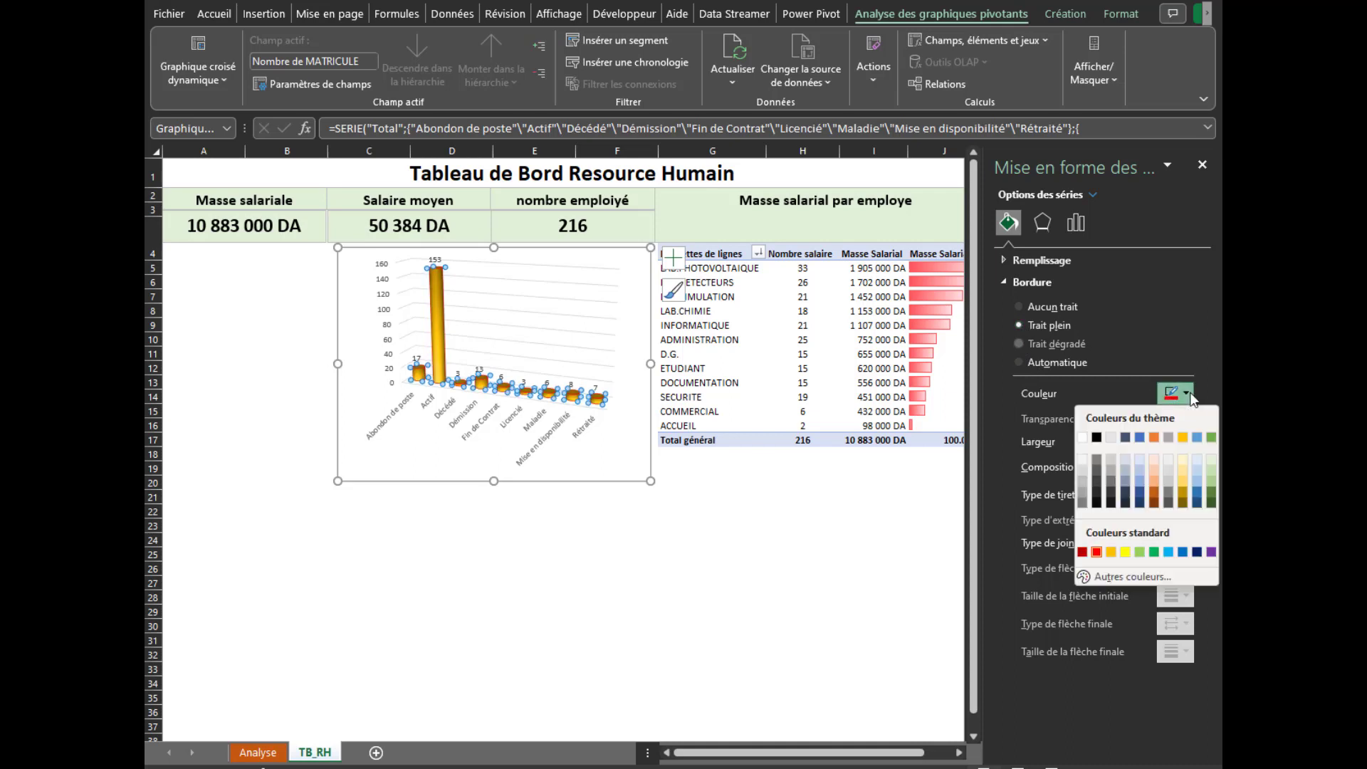
pyautogui.click(1197, 480)
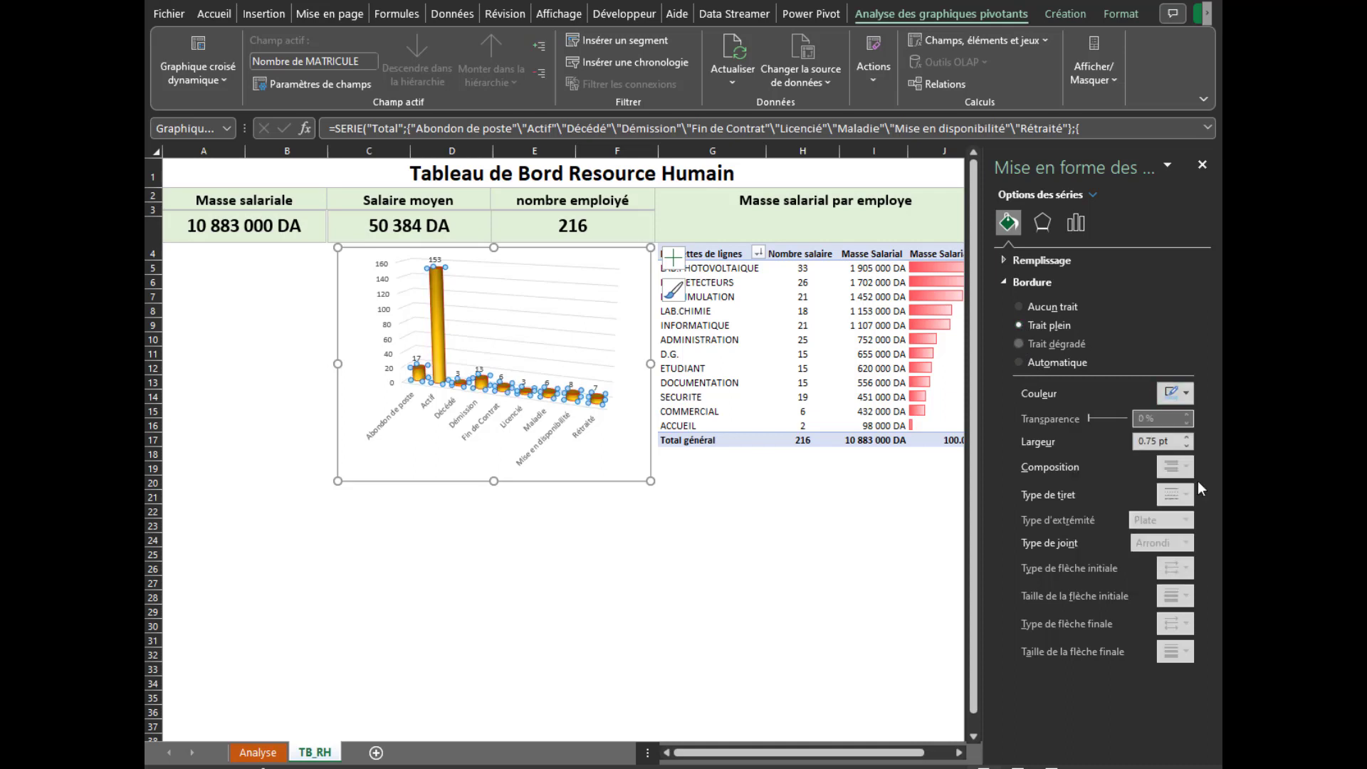
pyautogui.click(1186, 396)
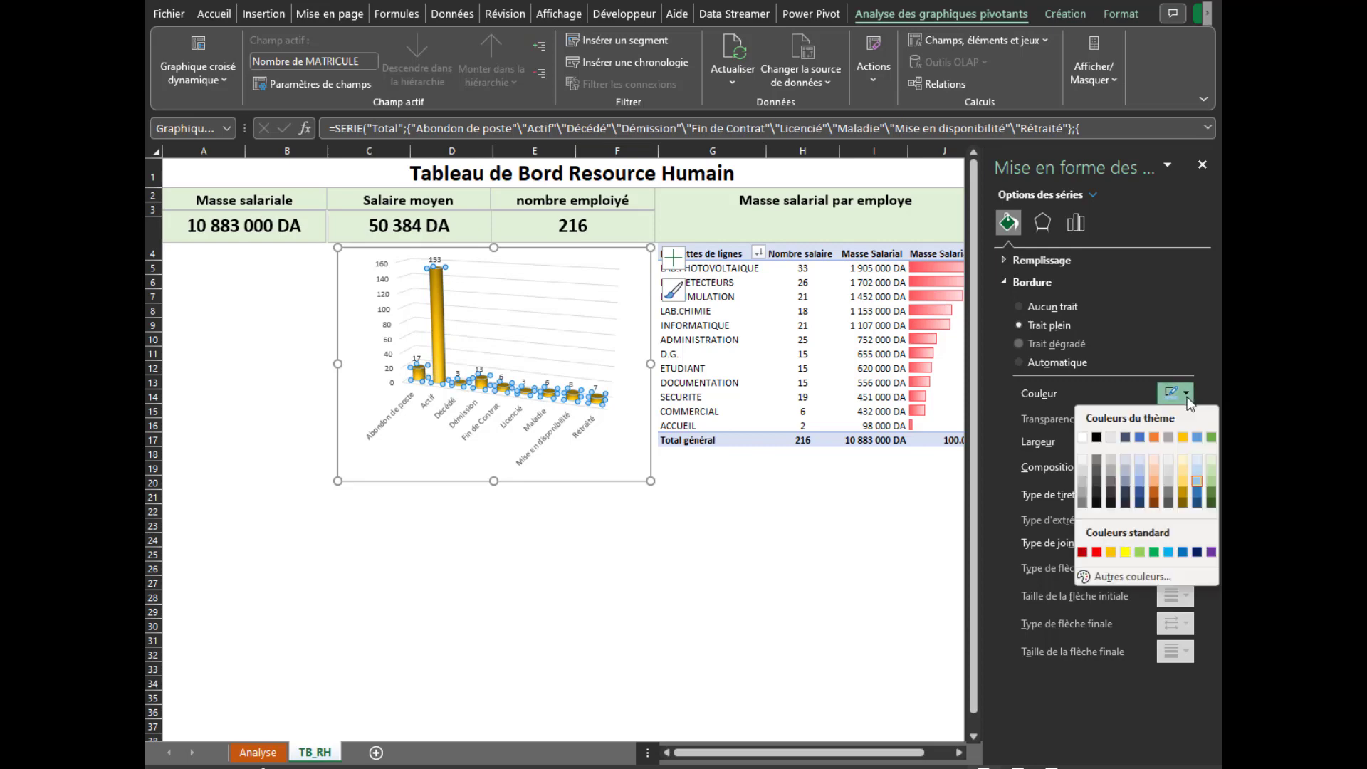
pyautogui.click(1195, 494)
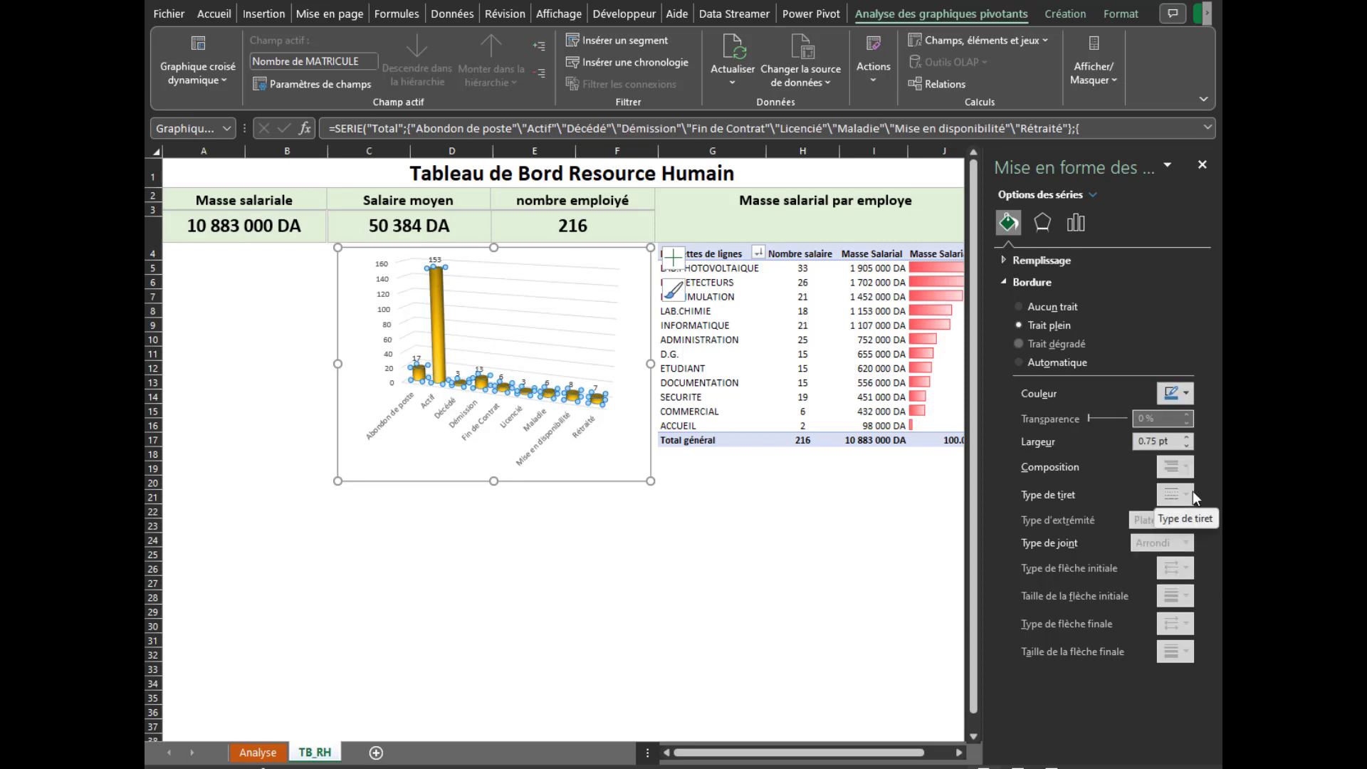
# Make the chart's category axis labels bold and increase their font size by one step
pyautogui.click(508, 427)
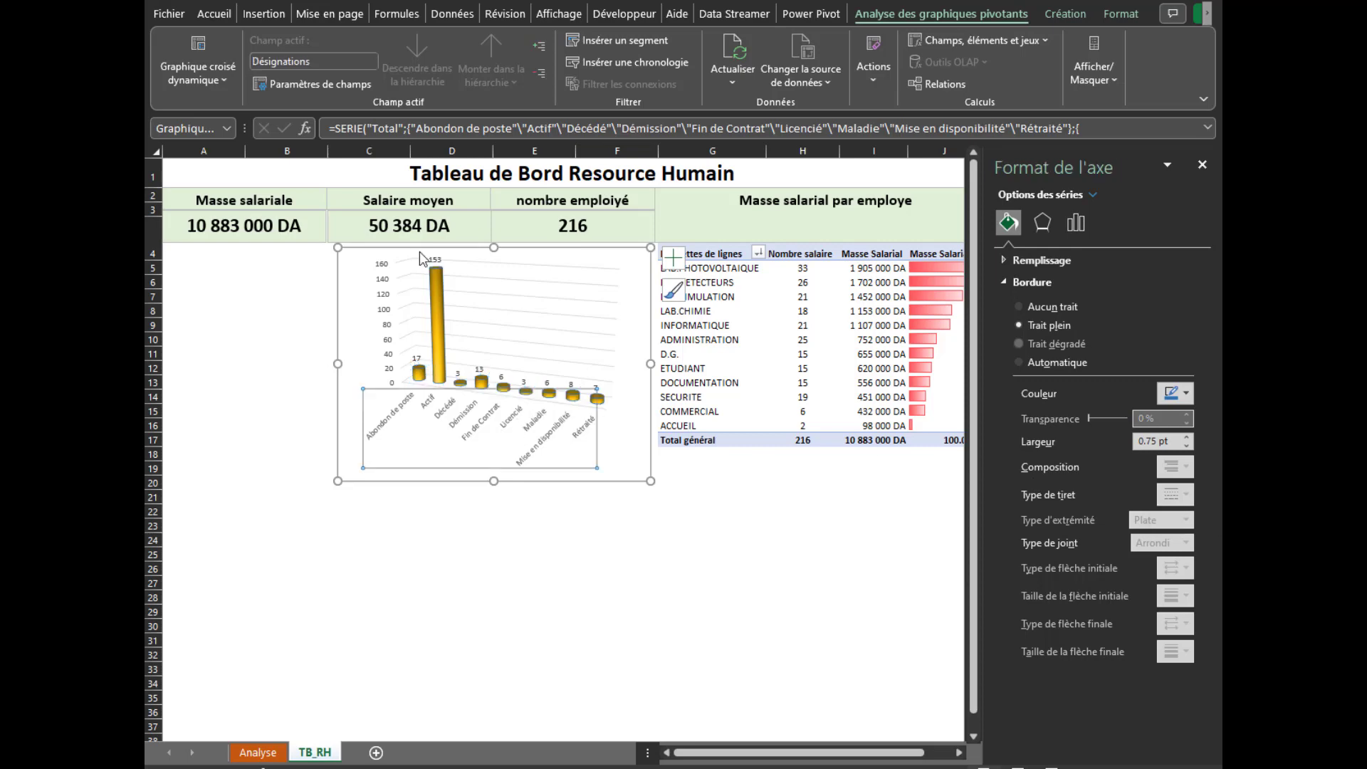
pyautogui.click(212, 14)
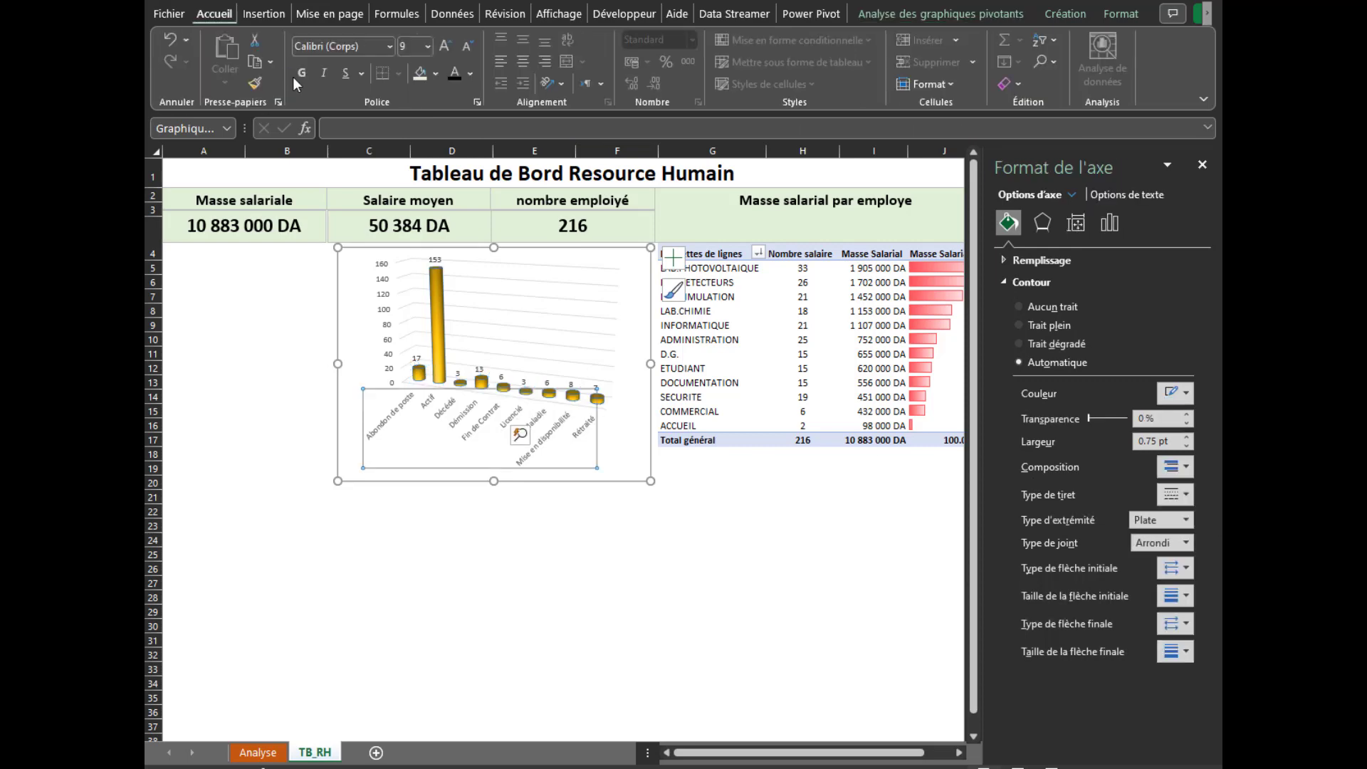
pyautogui.click(443, 46)
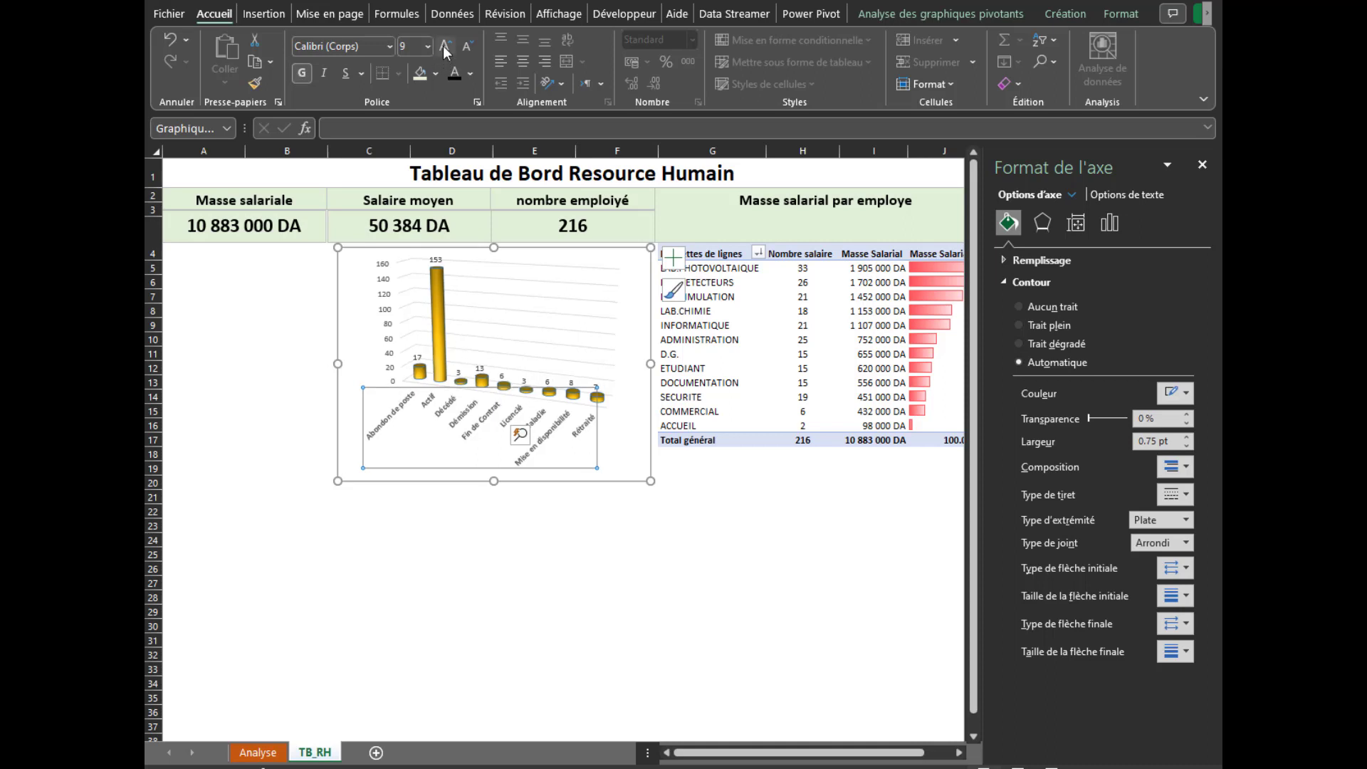
# Apply a gradient fill (Remplissage dégradé) to the chart's back and side walls
pyautogui.click(495, 287)
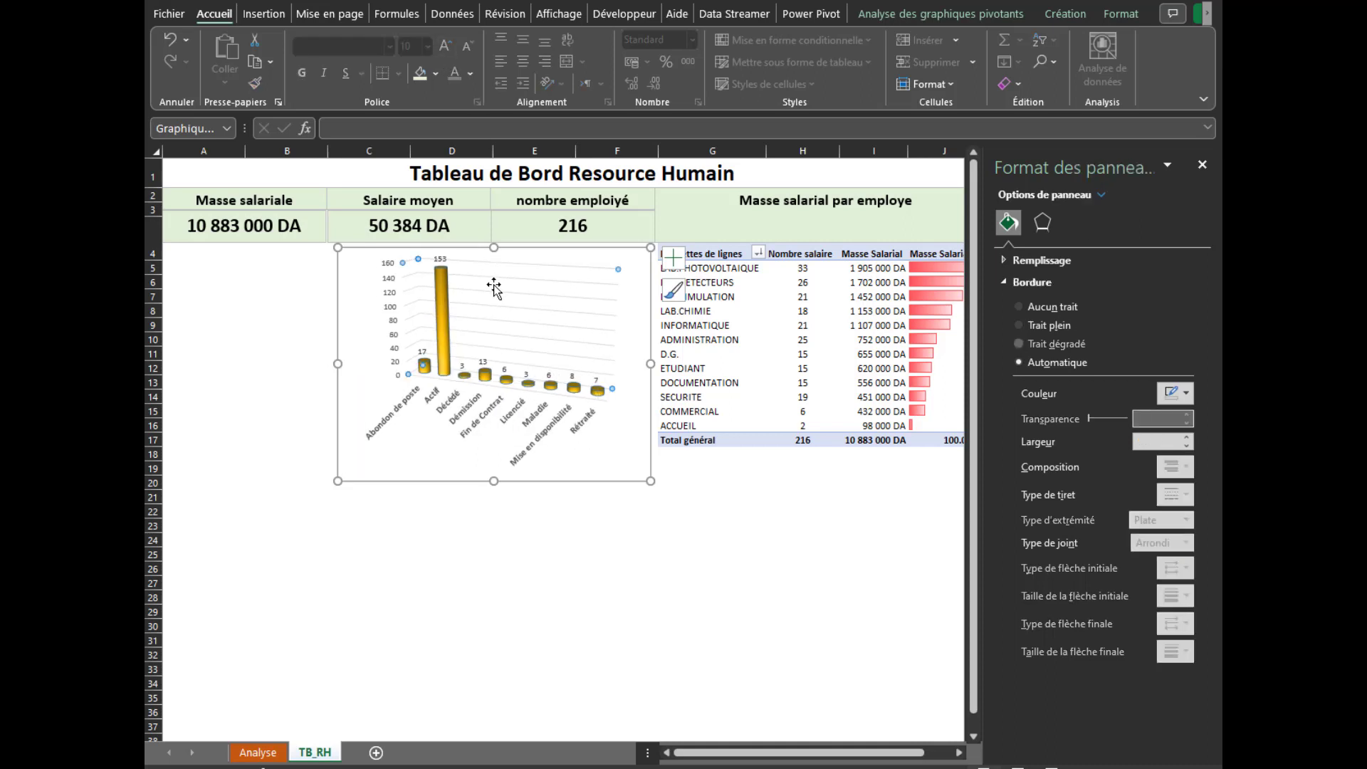
pyautogui.click(1006, 279)
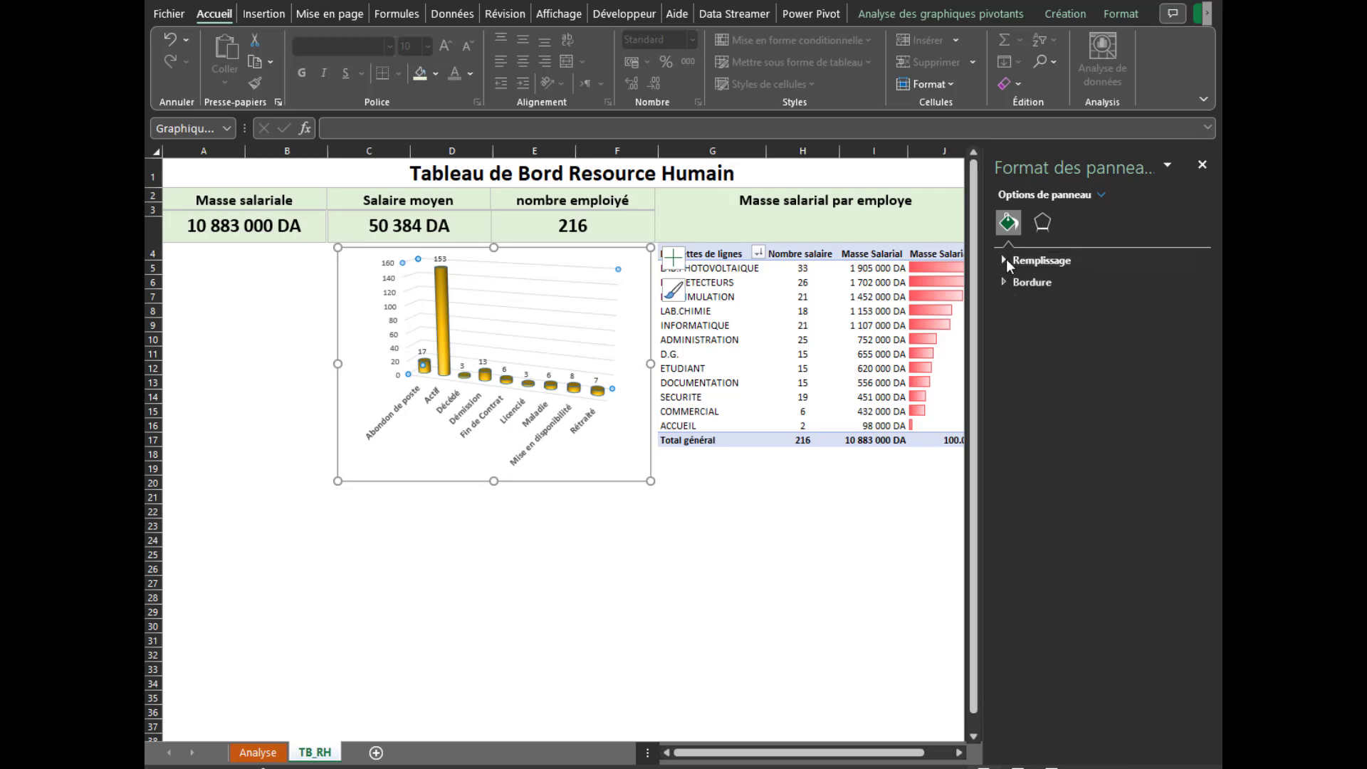
pyautogui.click(1006, 259)
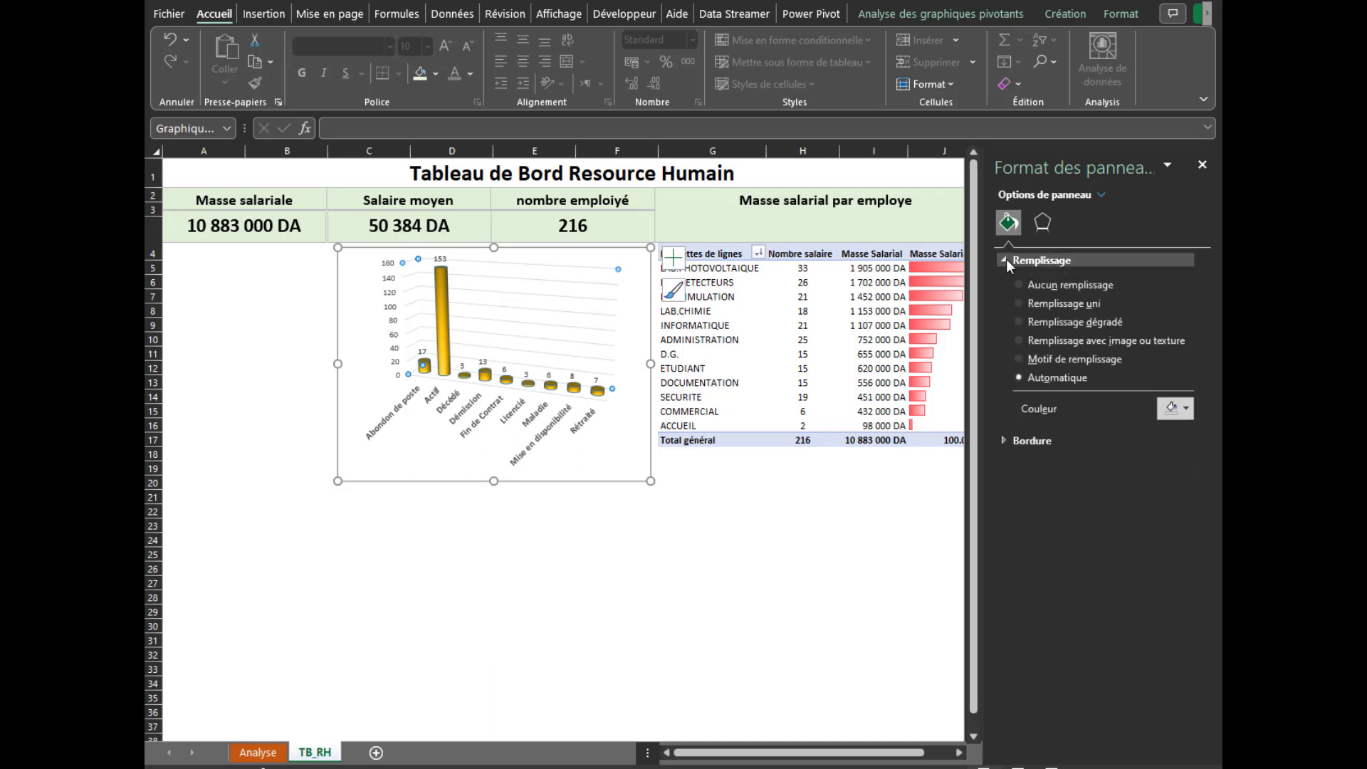
pyautogui.click(1065, 323)
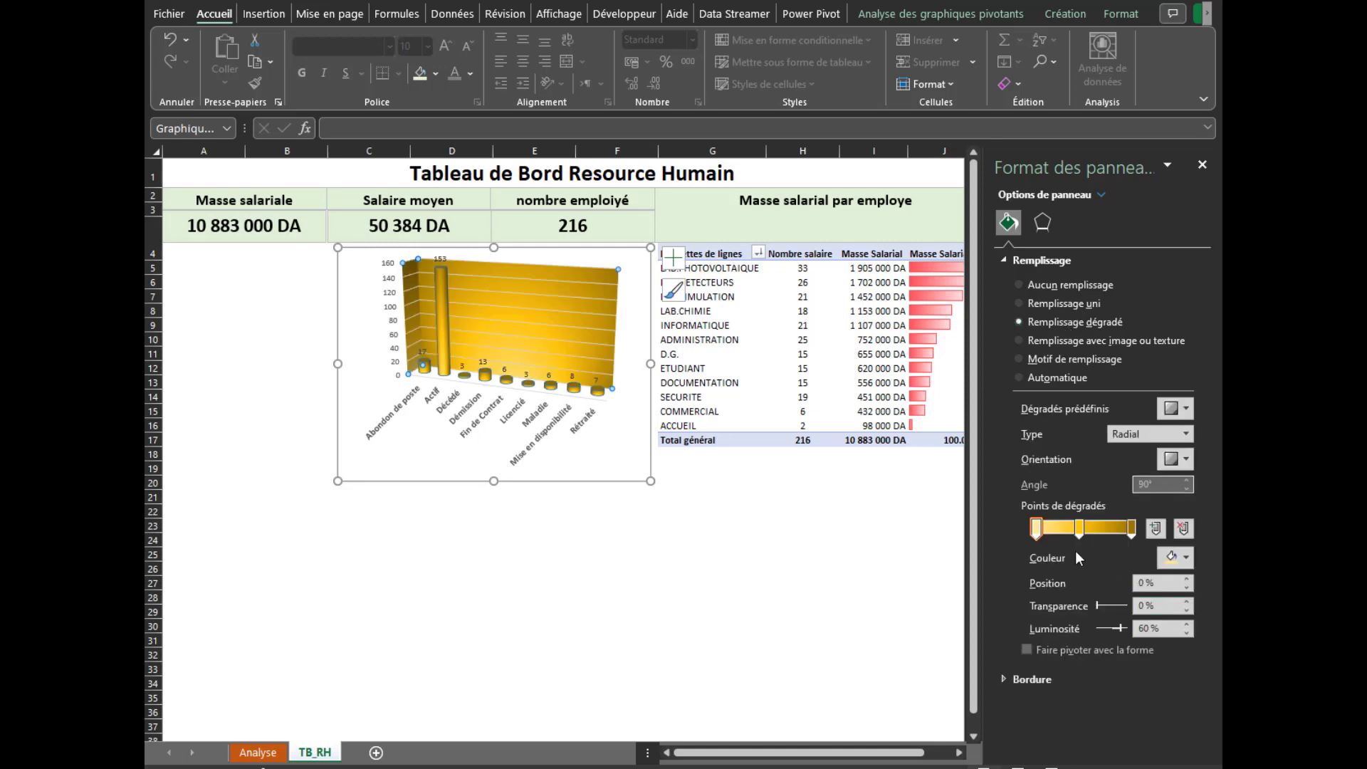
# Move the wall gradient's first stop to 18 % and set the gradient type to Tracé
pyautogui.moveTo(1070, 533)
pyautogui.mouseDown()
pyautogui.moveTo(1131, 534)
pyautogui.moveTo(1053, 528)
pyautogui.mouseUp()
pyautogui.click(1187, 409)
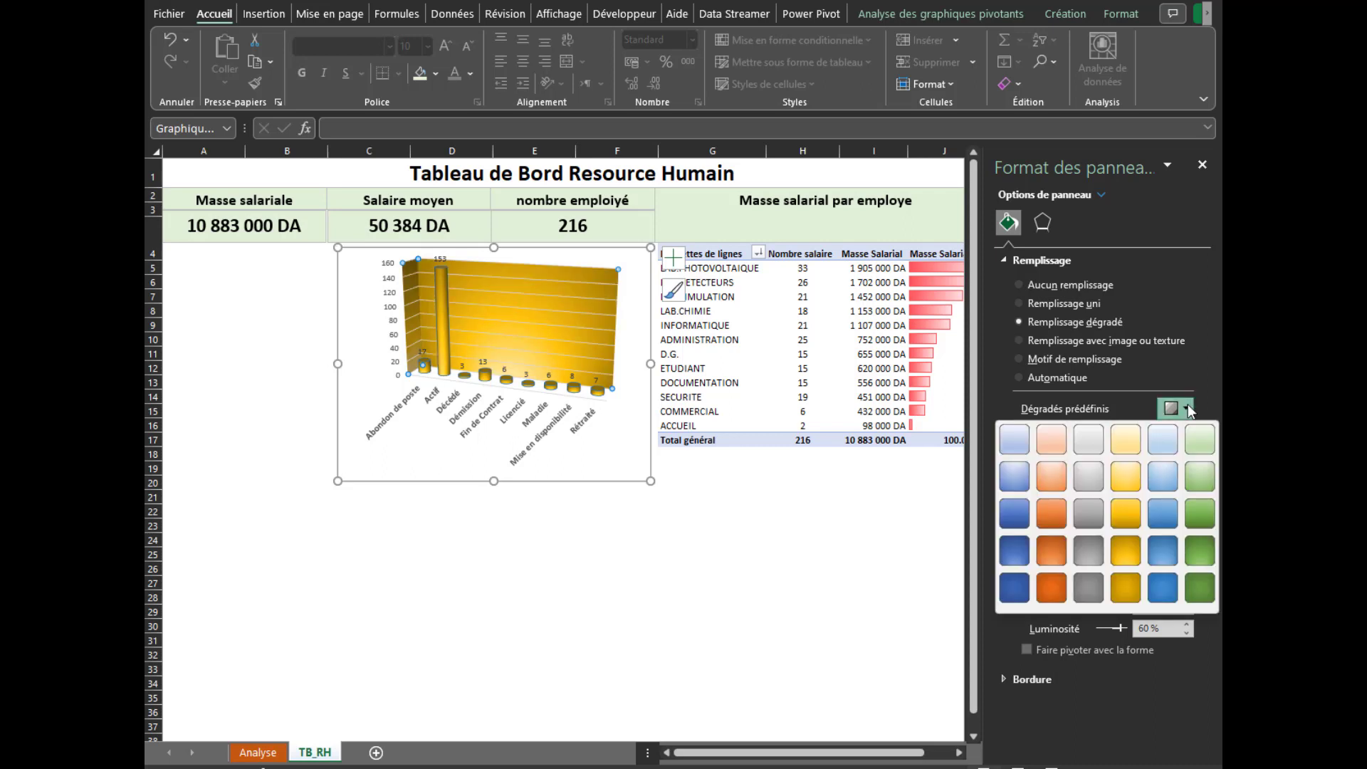
pyautogui.click(1188, 407)
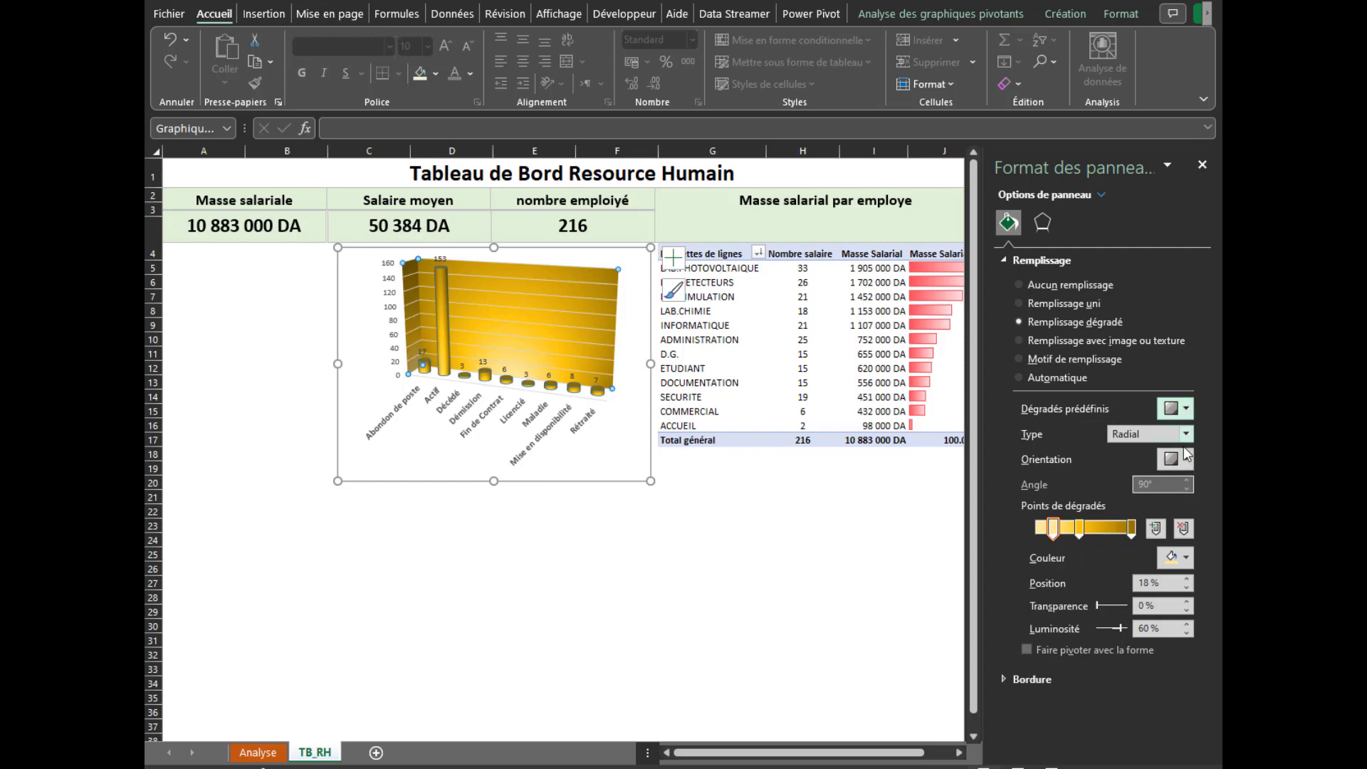
pyautogui.click(1186, 435)
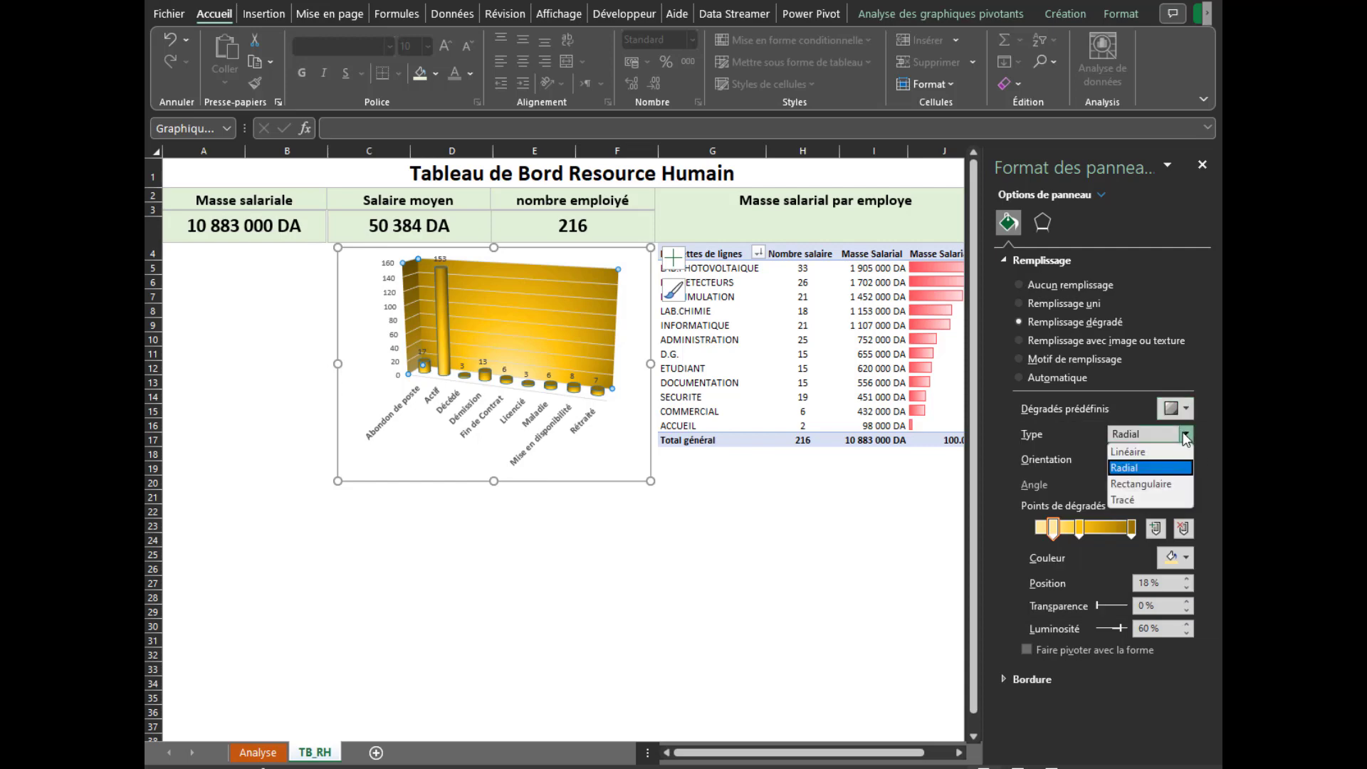
pyautogui.click(1143, 498)
# Apply the light green preset gradient to the chart walls and move its second stop to 52 %
pyautogui.click(1185, 410)
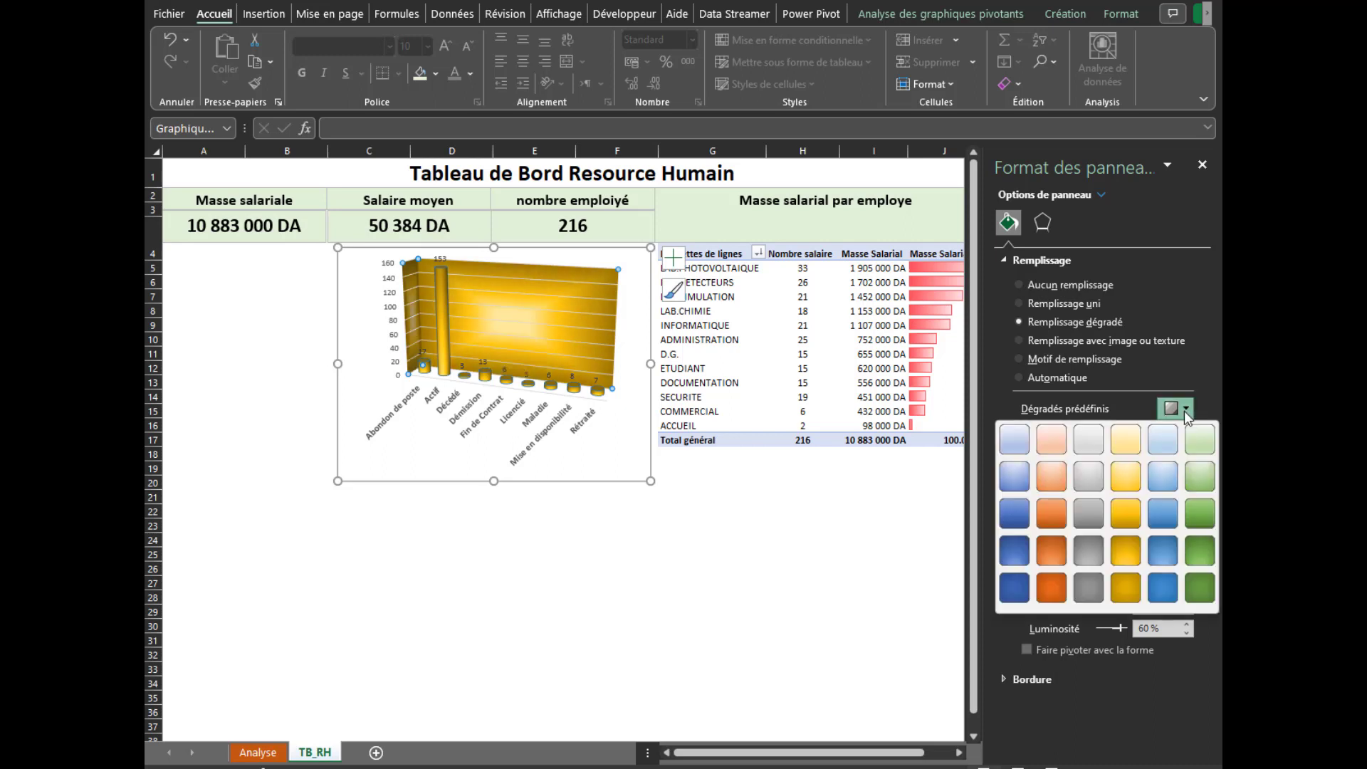
pyautogui.click(1203, 442)
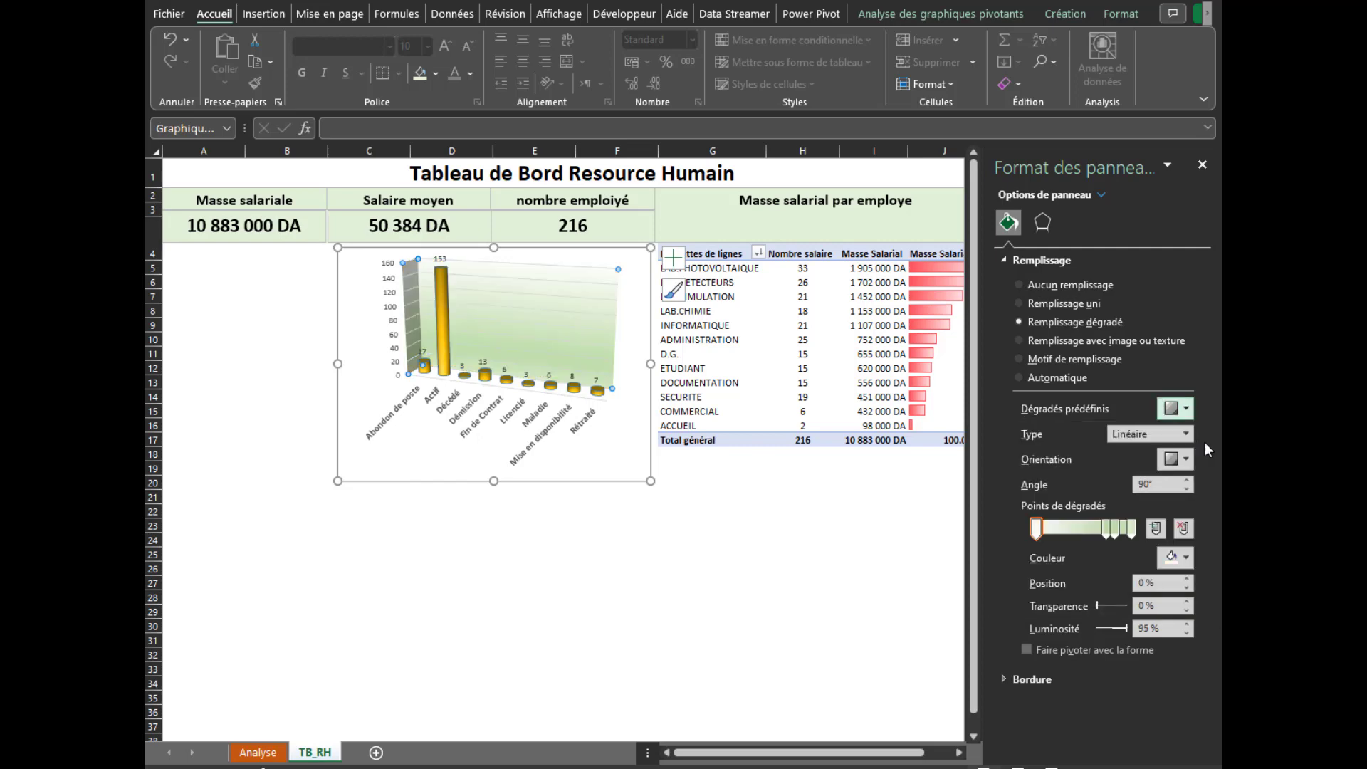
pyautogui.moveTo(1105, 533); pyautogui.dragTo(1085, 534)
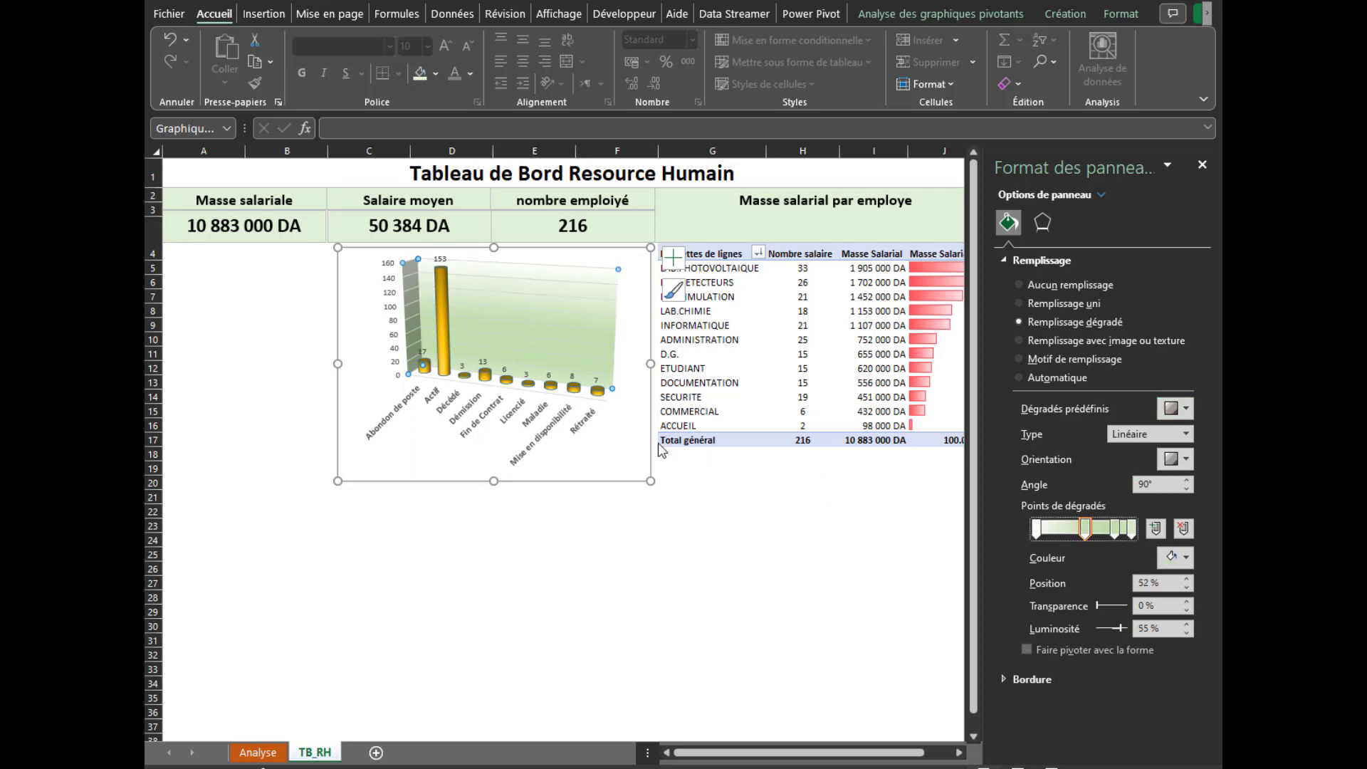
pyautogui.click(568, 386)
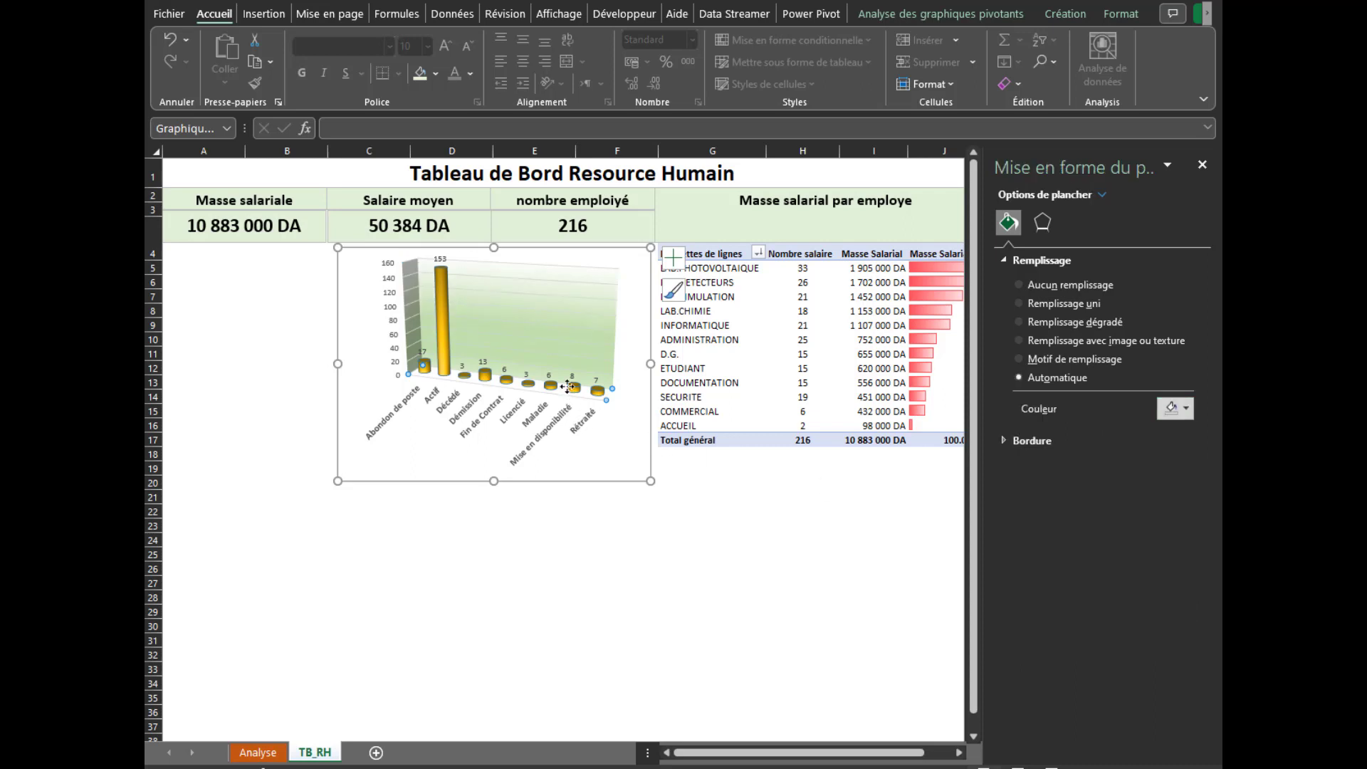
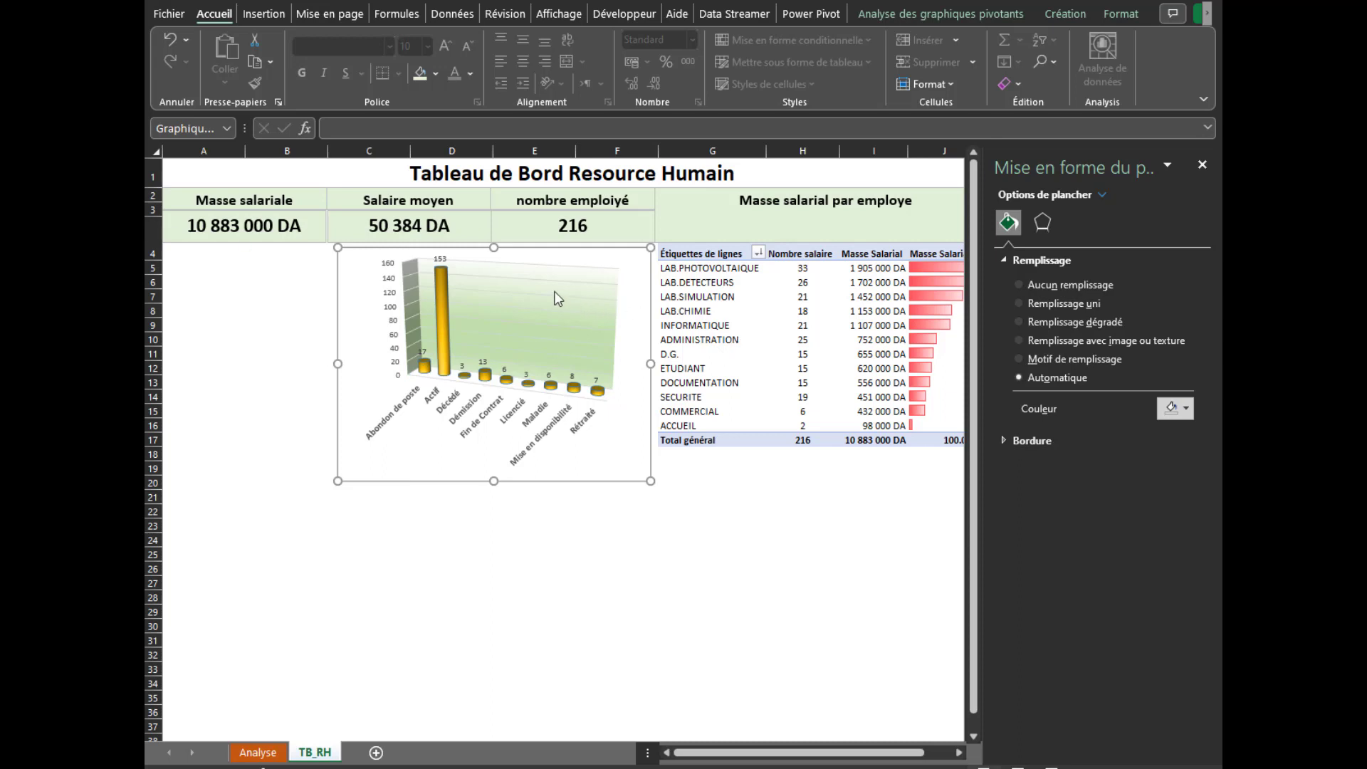
pyautogui.click(544, 271)
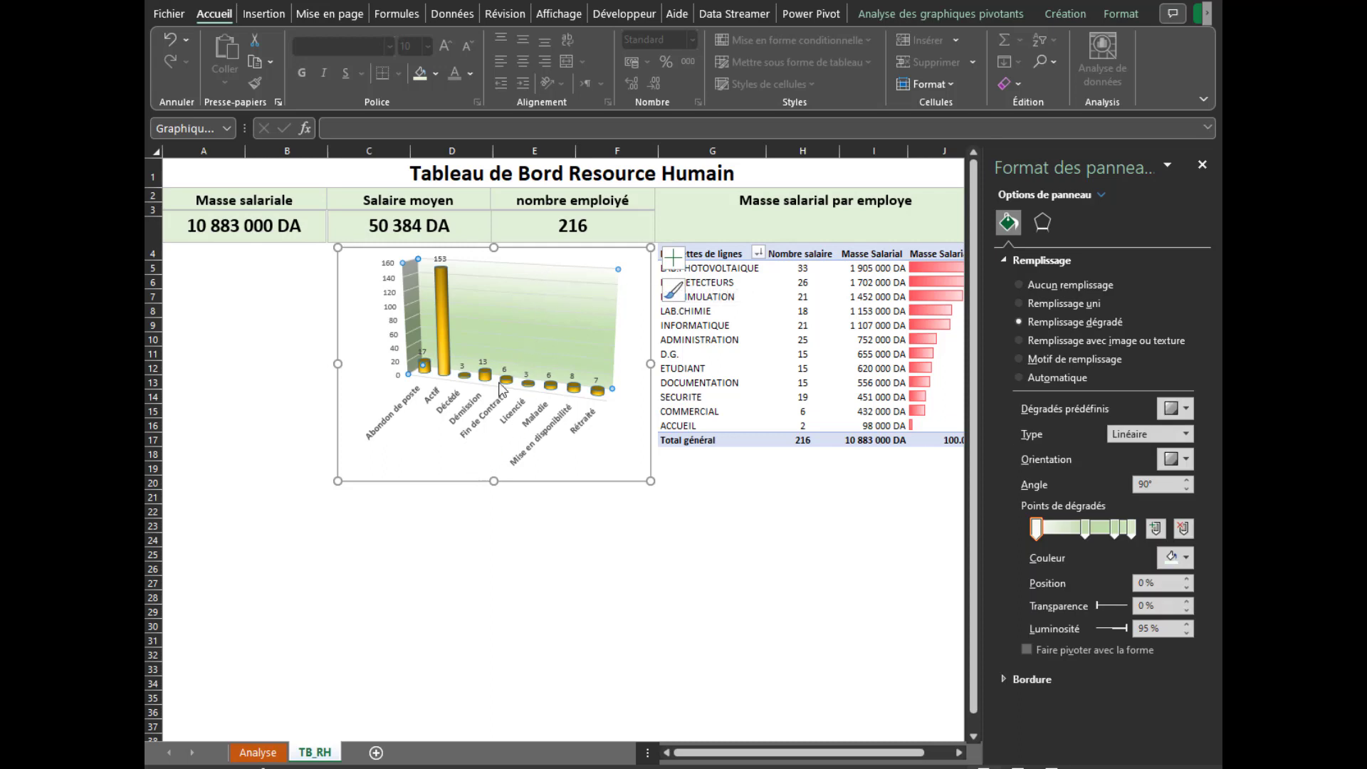
pyautogui.click(516, 322)
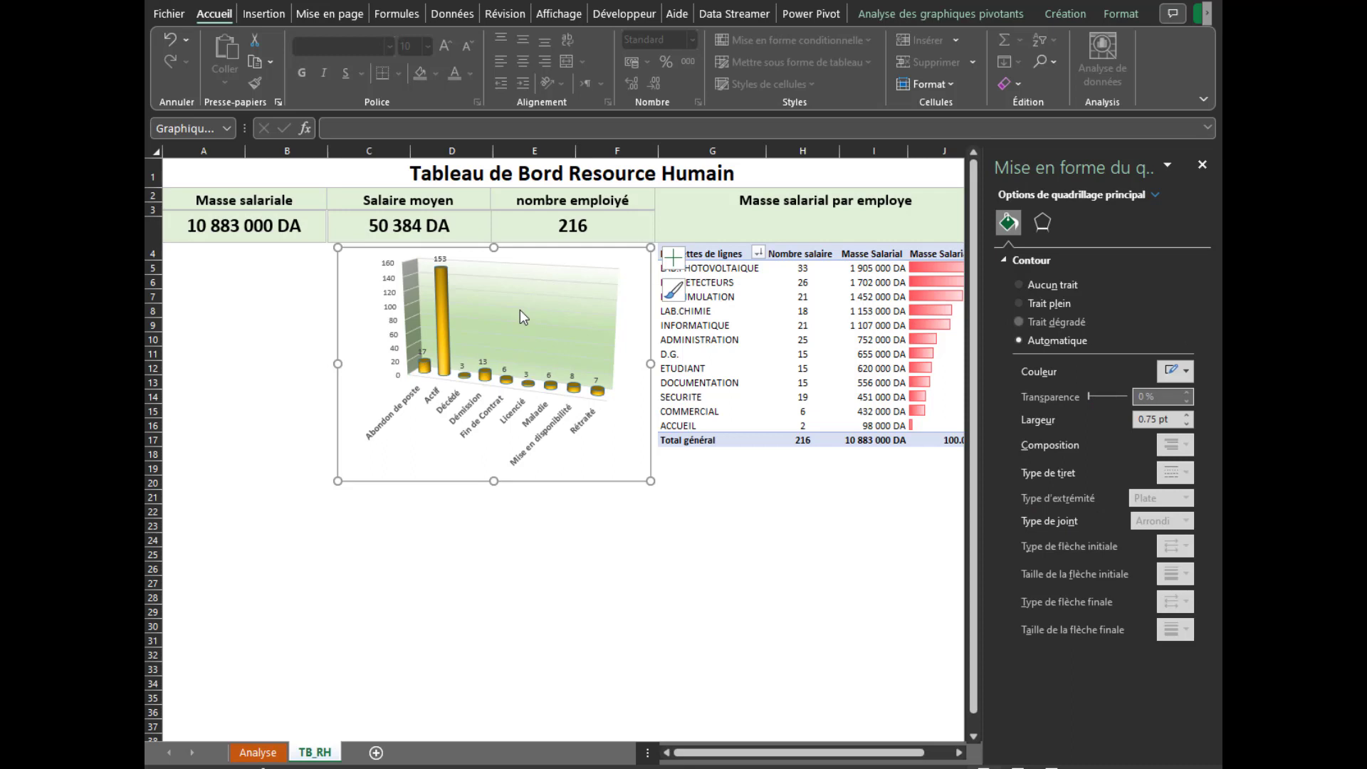
# Paste the copied "Répartition par situation" title shape and place it over the upper edge of the column chart
pyautogui.click(395, 530)
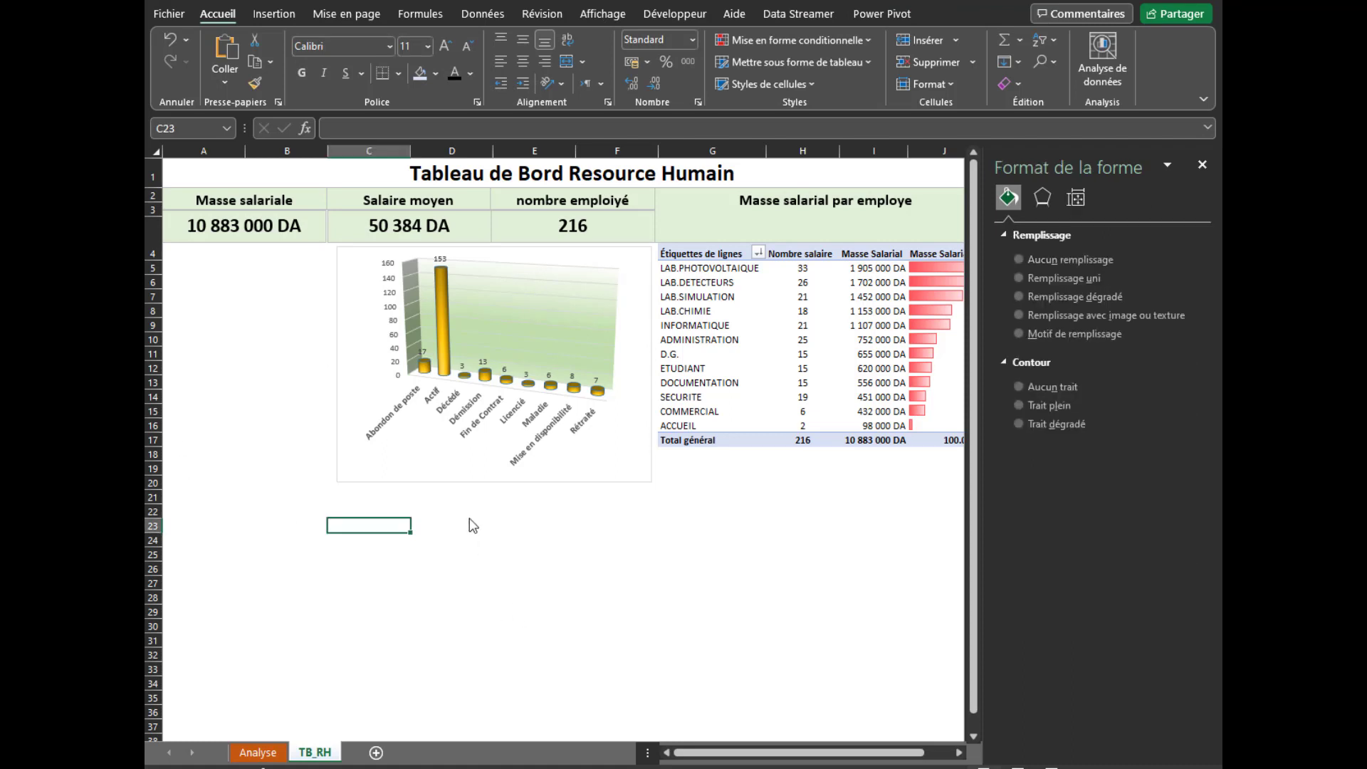
pyautogui.hotkey('ctrl', 'v')
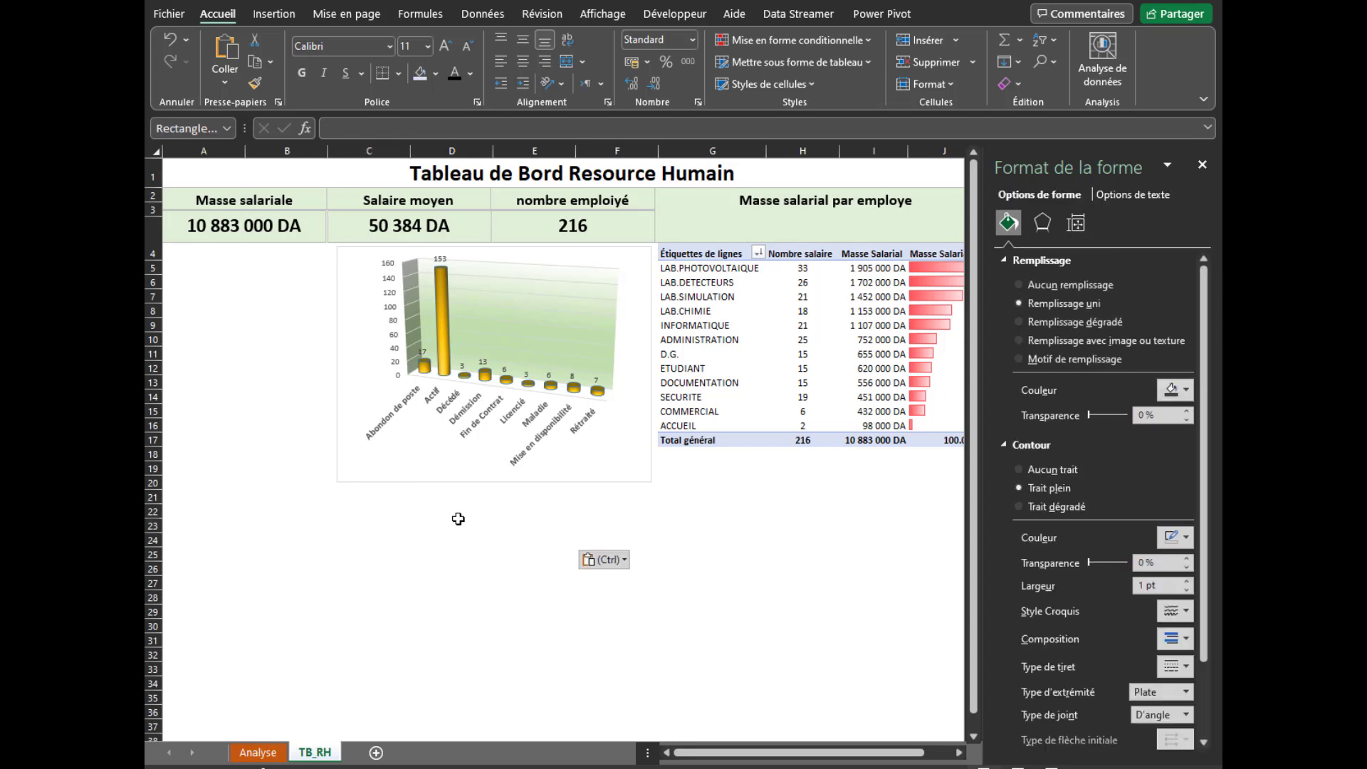
pyautogui.moveTo(439, 543); pyautogui.dragTo(529, 270)
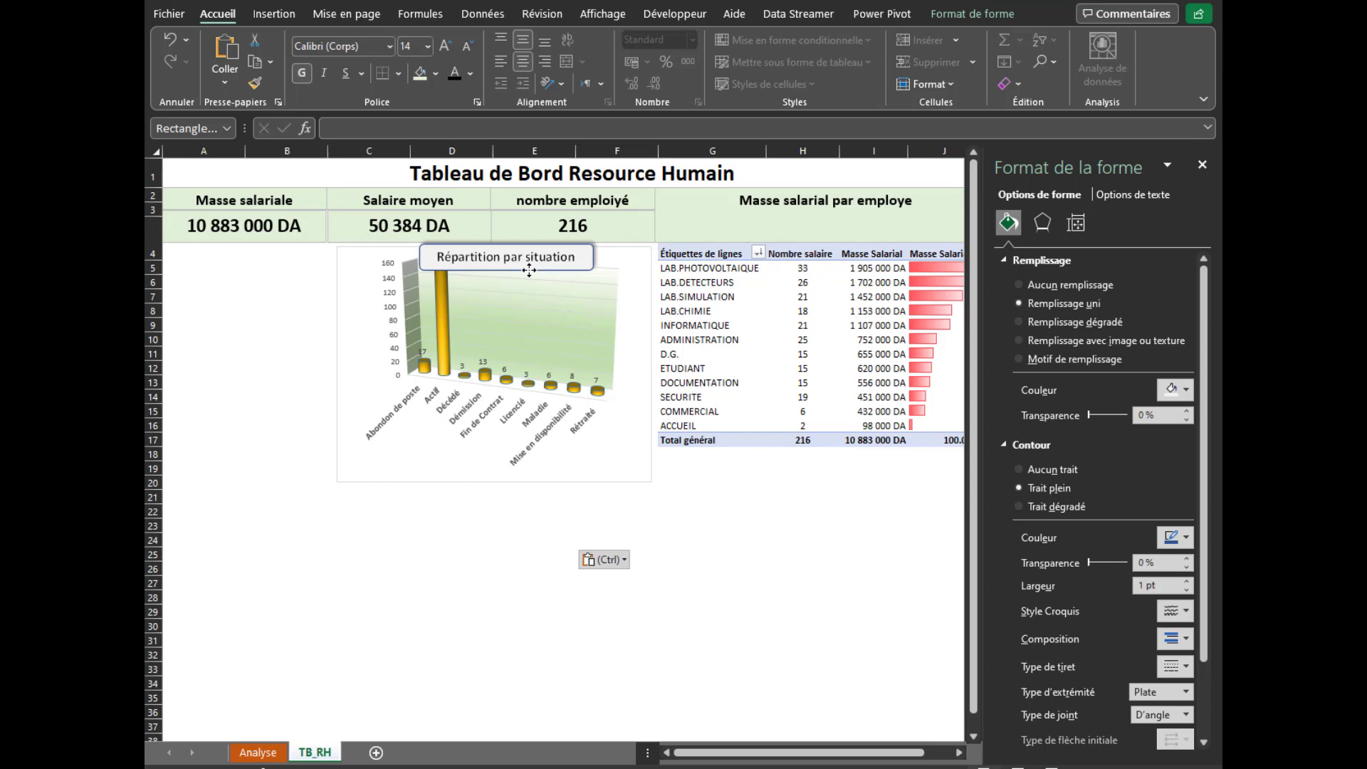
pyautogui.click(479, 468)
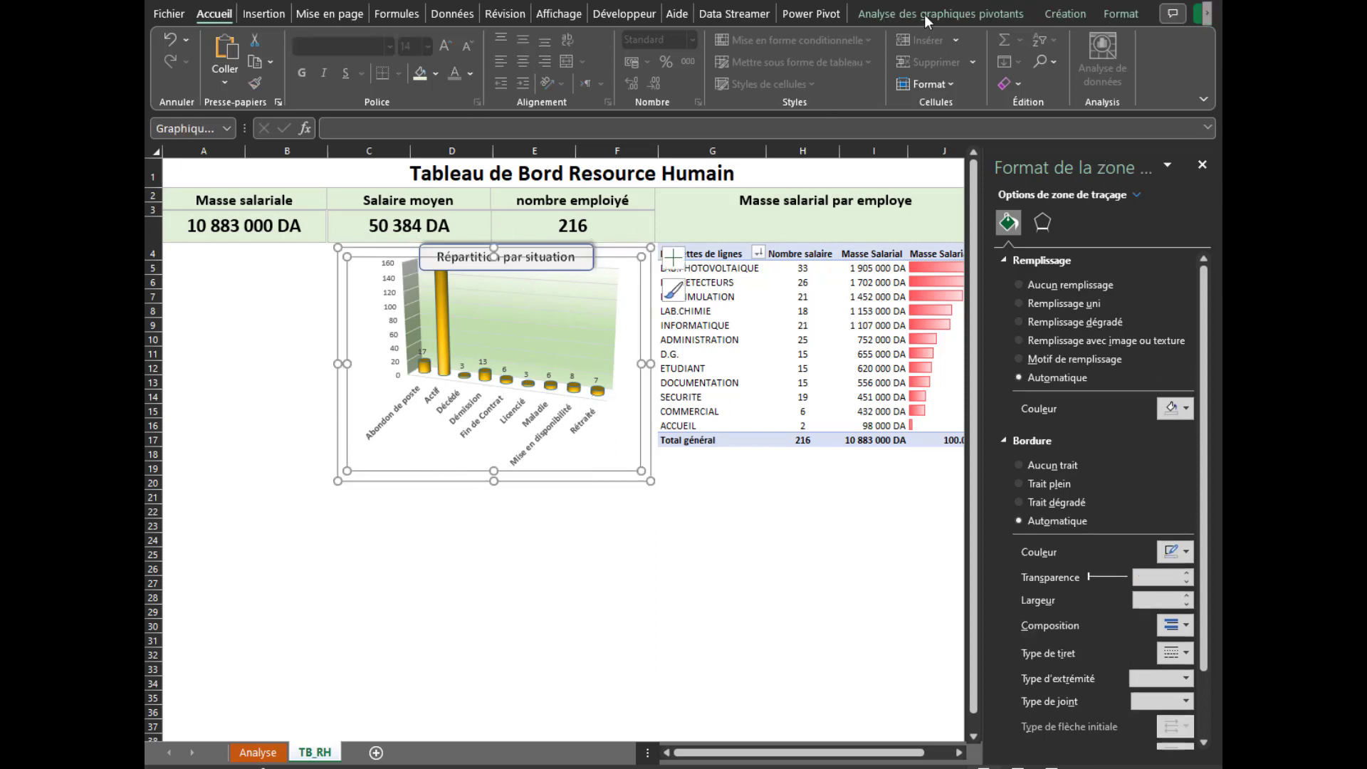
pyautogui.click(924, 14)
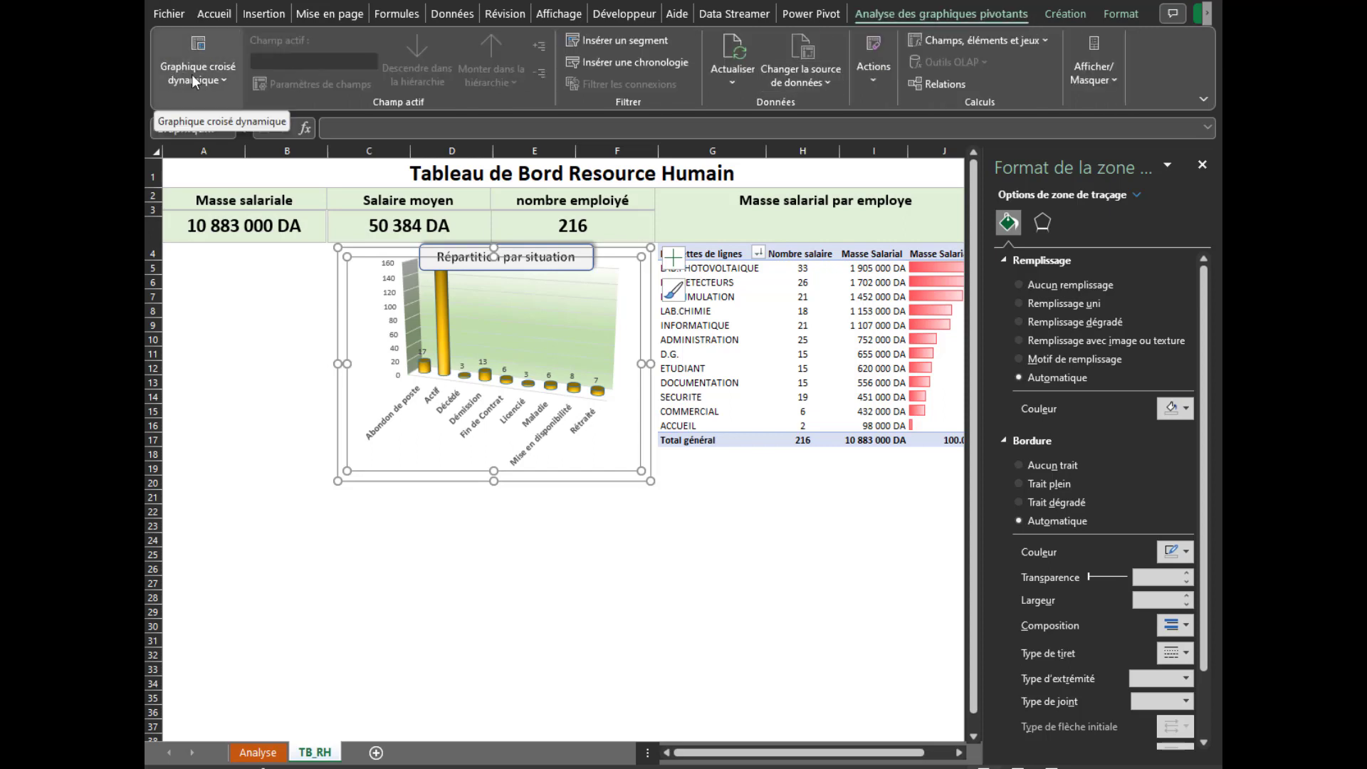
pyautogui.click(666, 539)
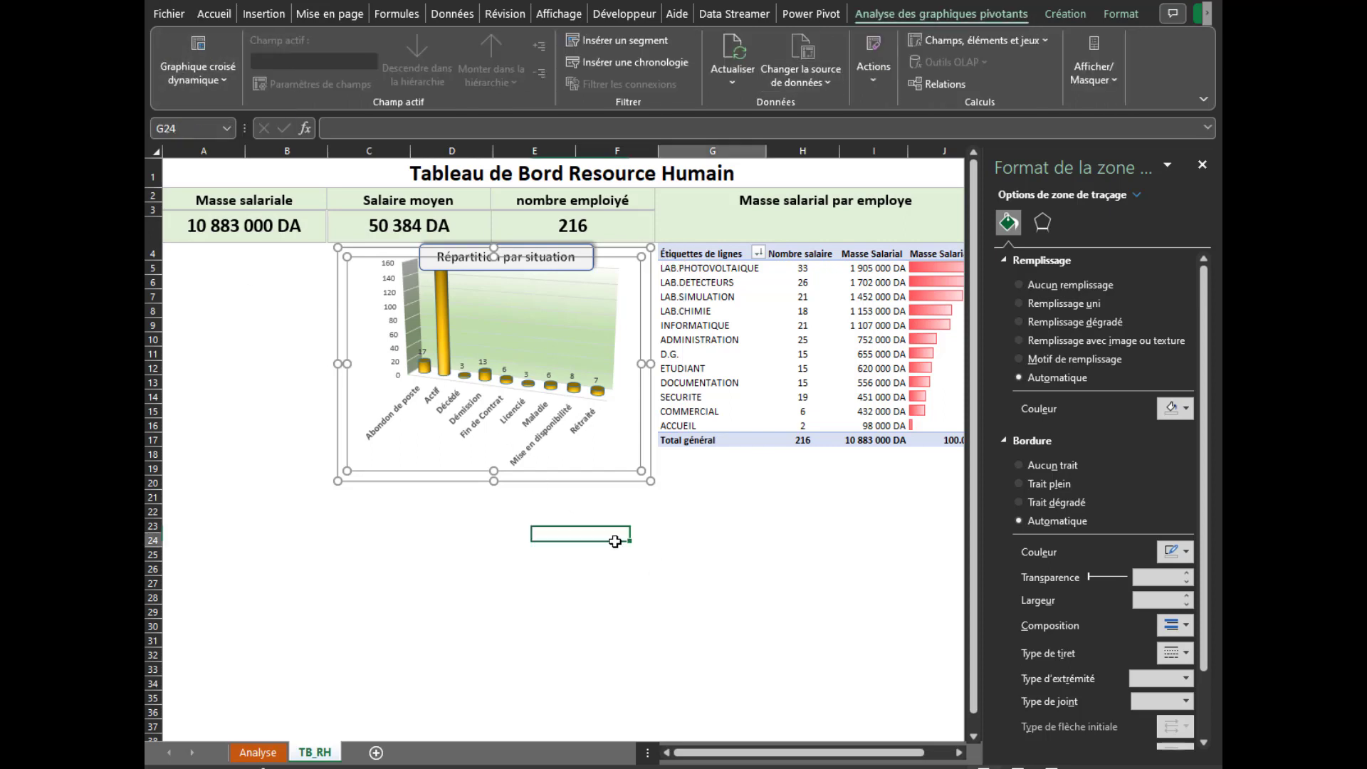
pyautogui.click(690, 485)
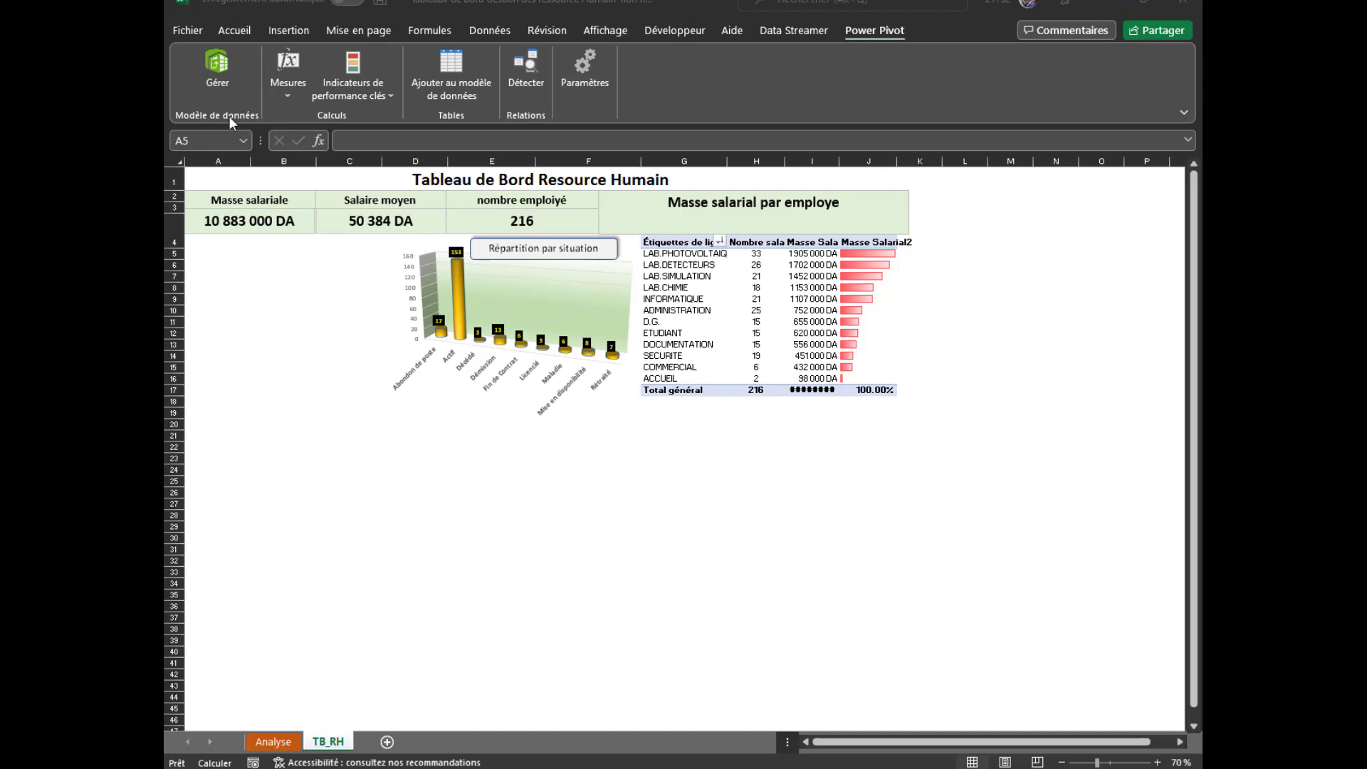
# Insert a pivot chart from the Power Pivot data model into the existing TB_RH sheet at cell A5
pyautogui.click(217, 71)
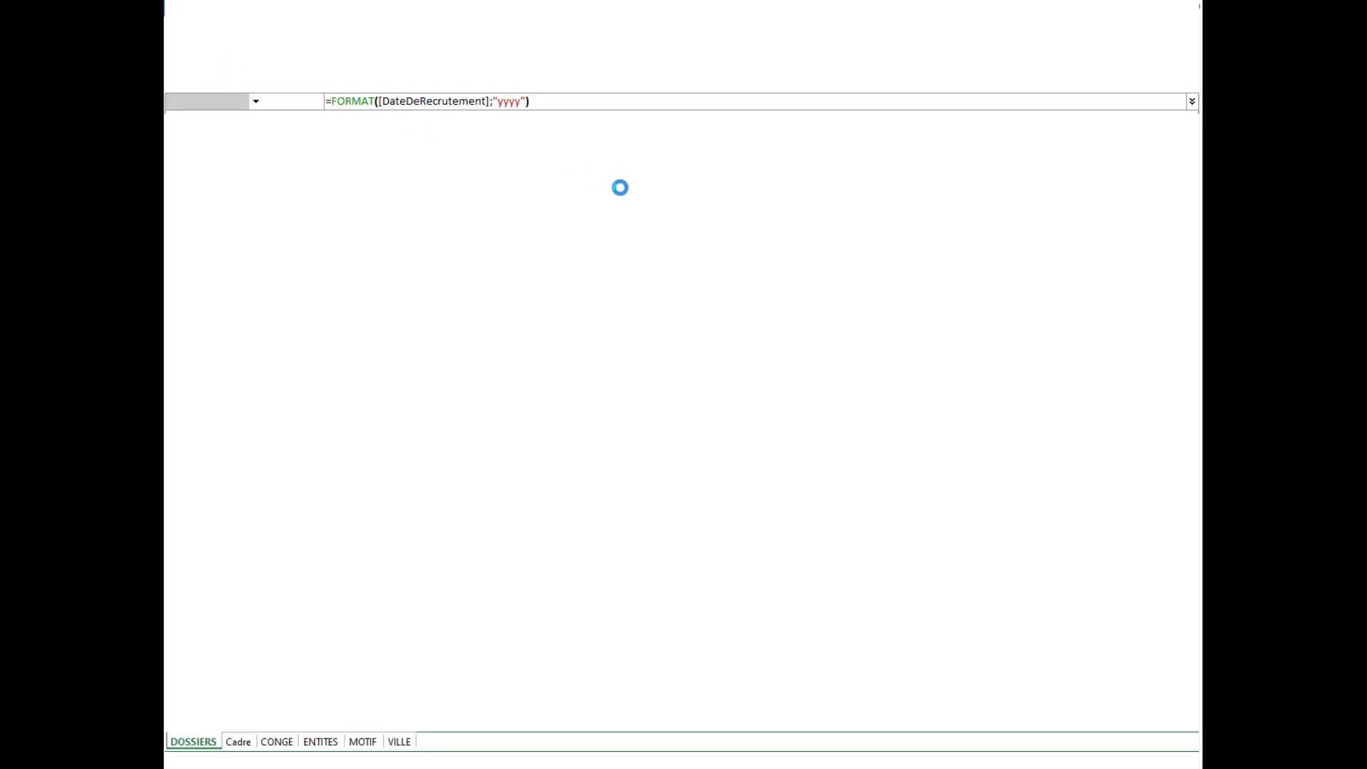
pyautogui.click(278, 196)
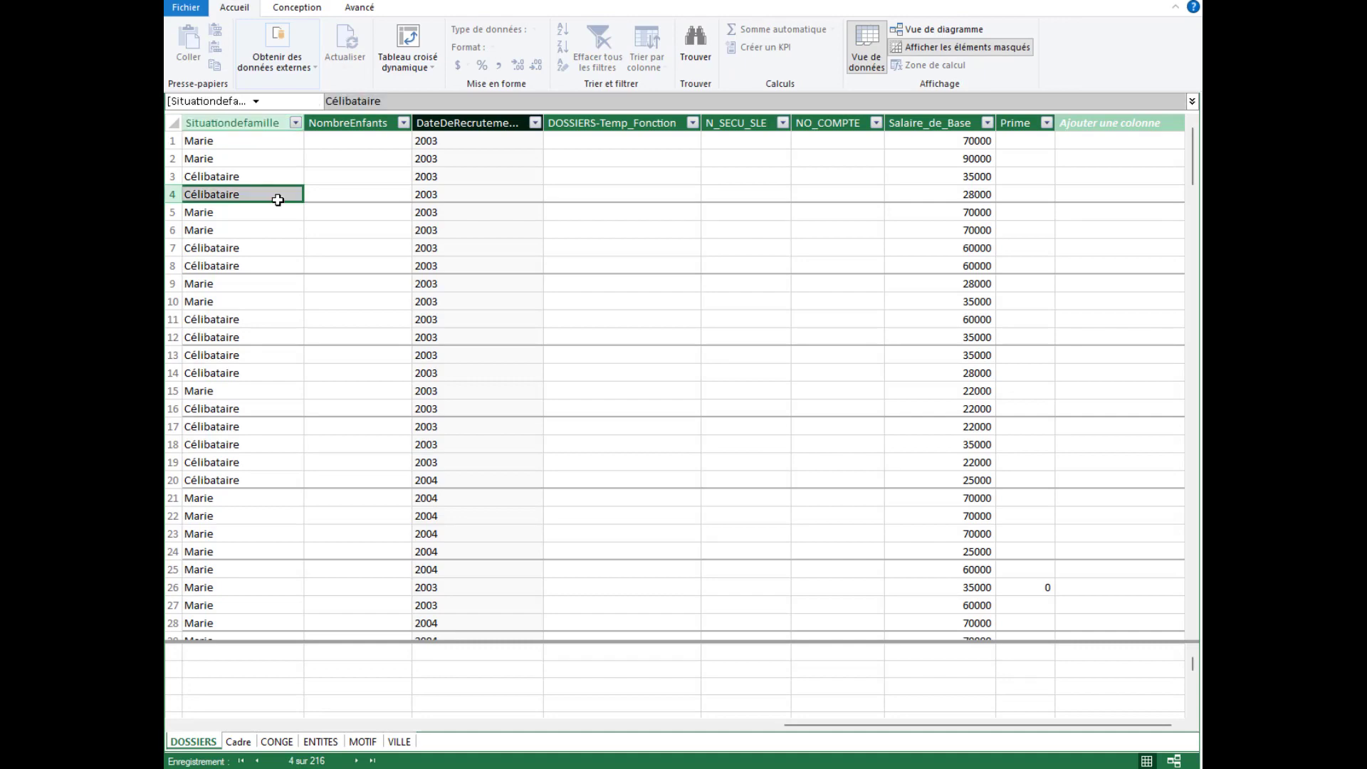
pyautogui.click(431, 67)
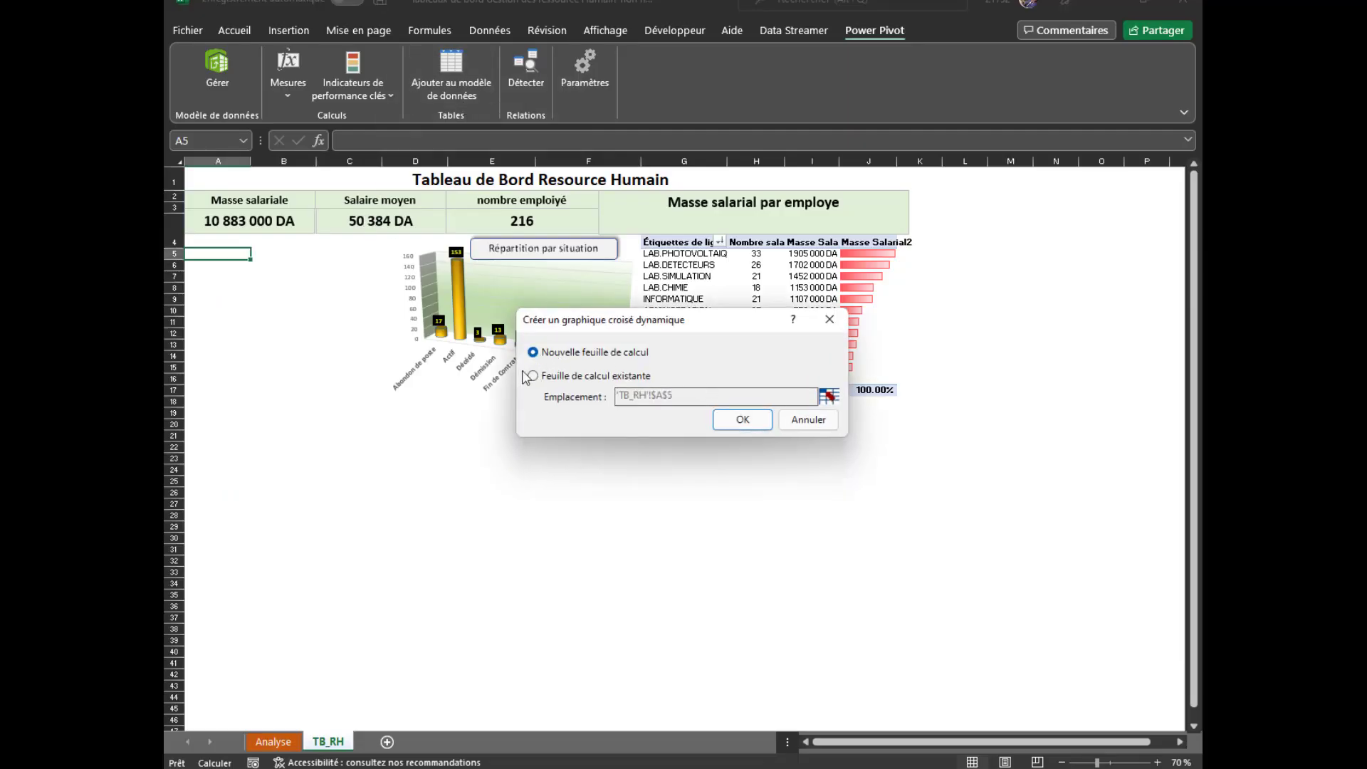
pyautogui.click(533, 375)
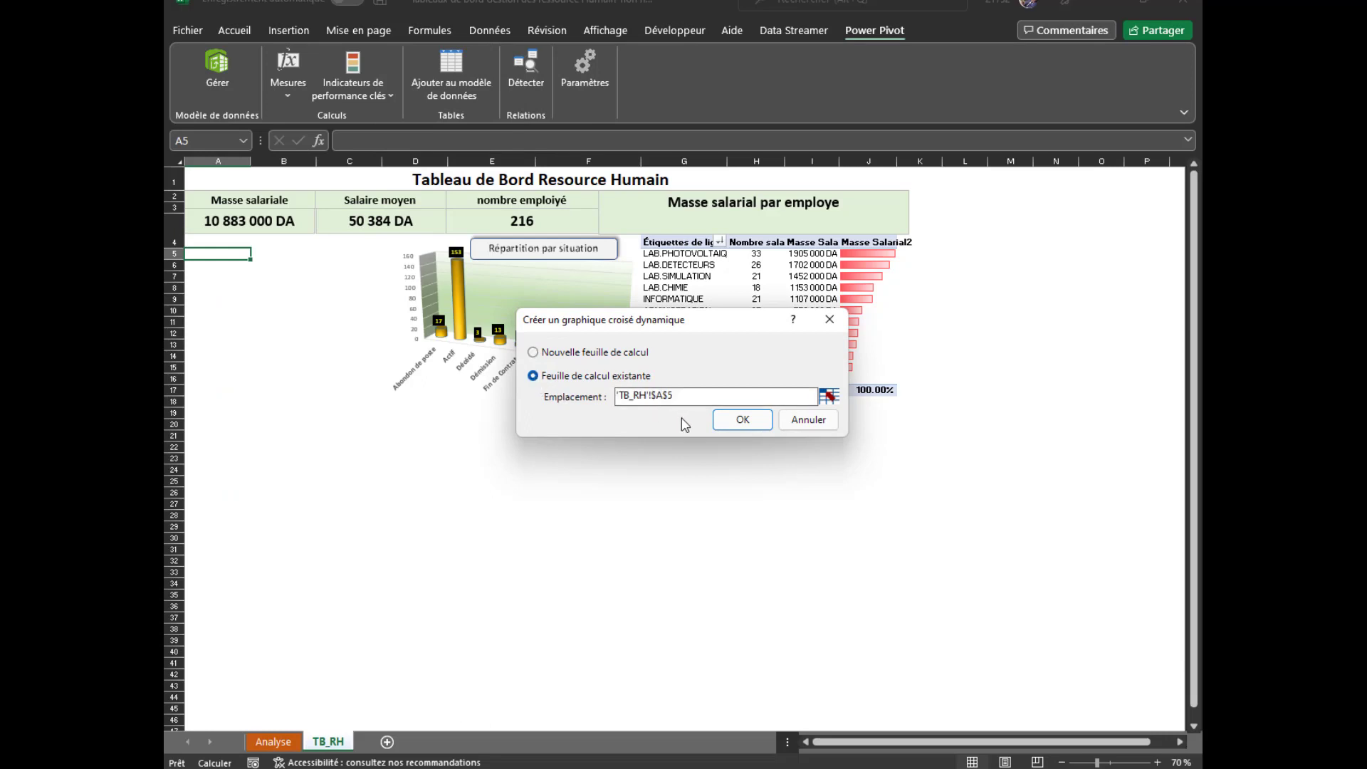
pyautogui.click(823, 396)
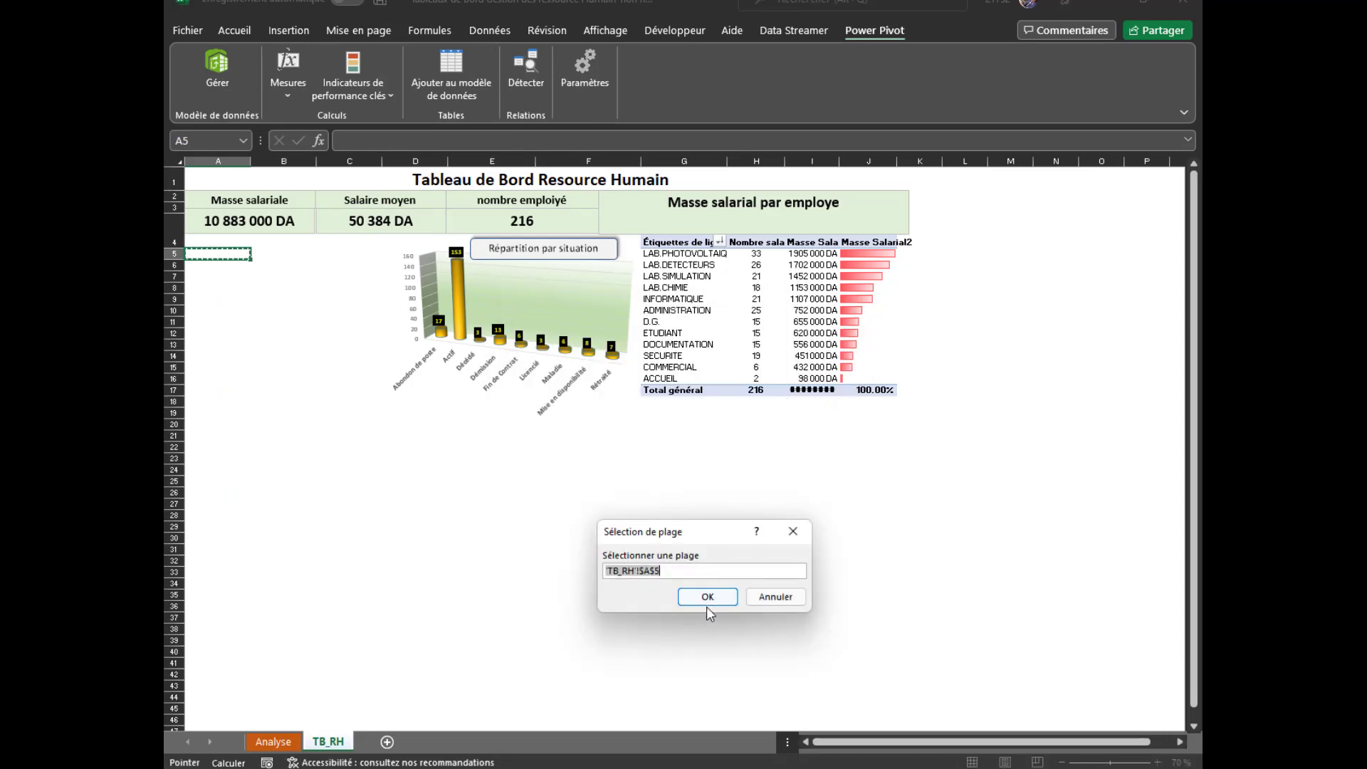
pyautogui.click(706, 595)
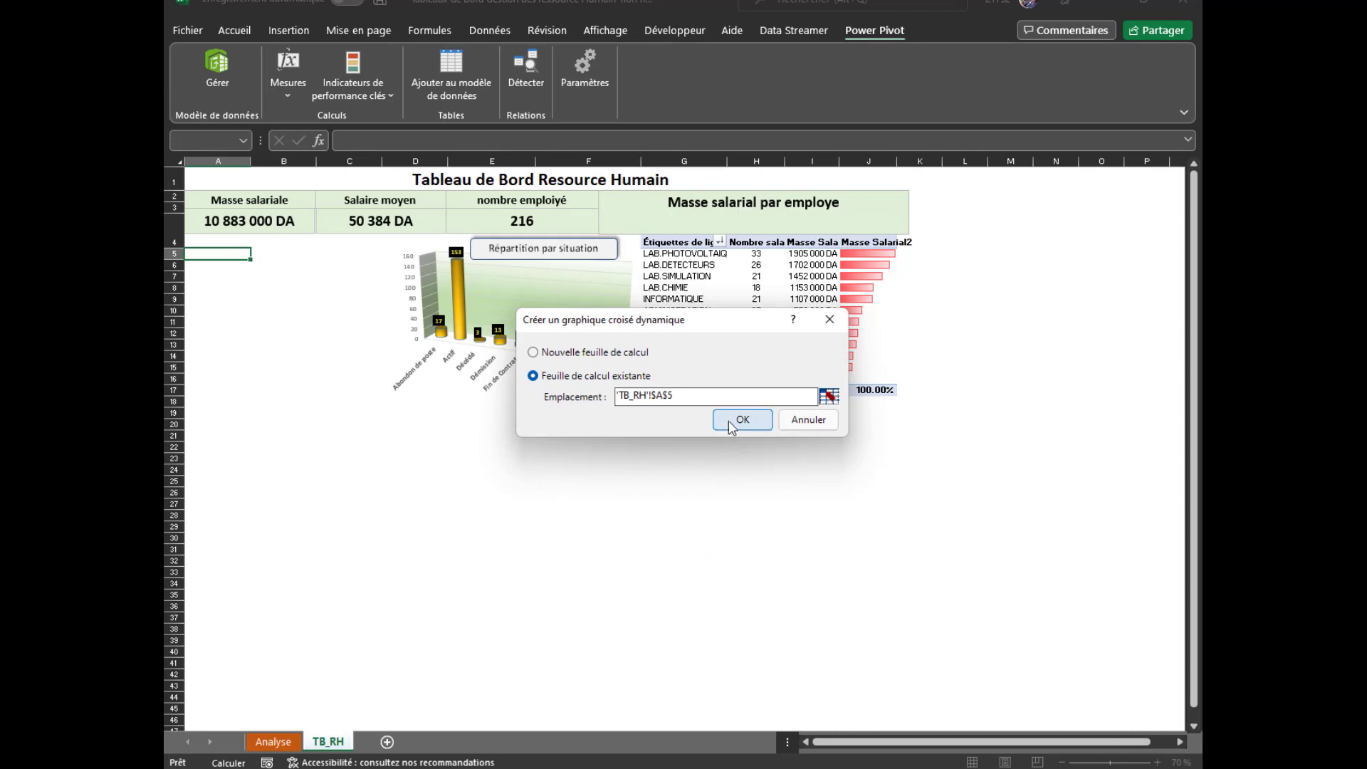
pyautogui.click(735, 425)
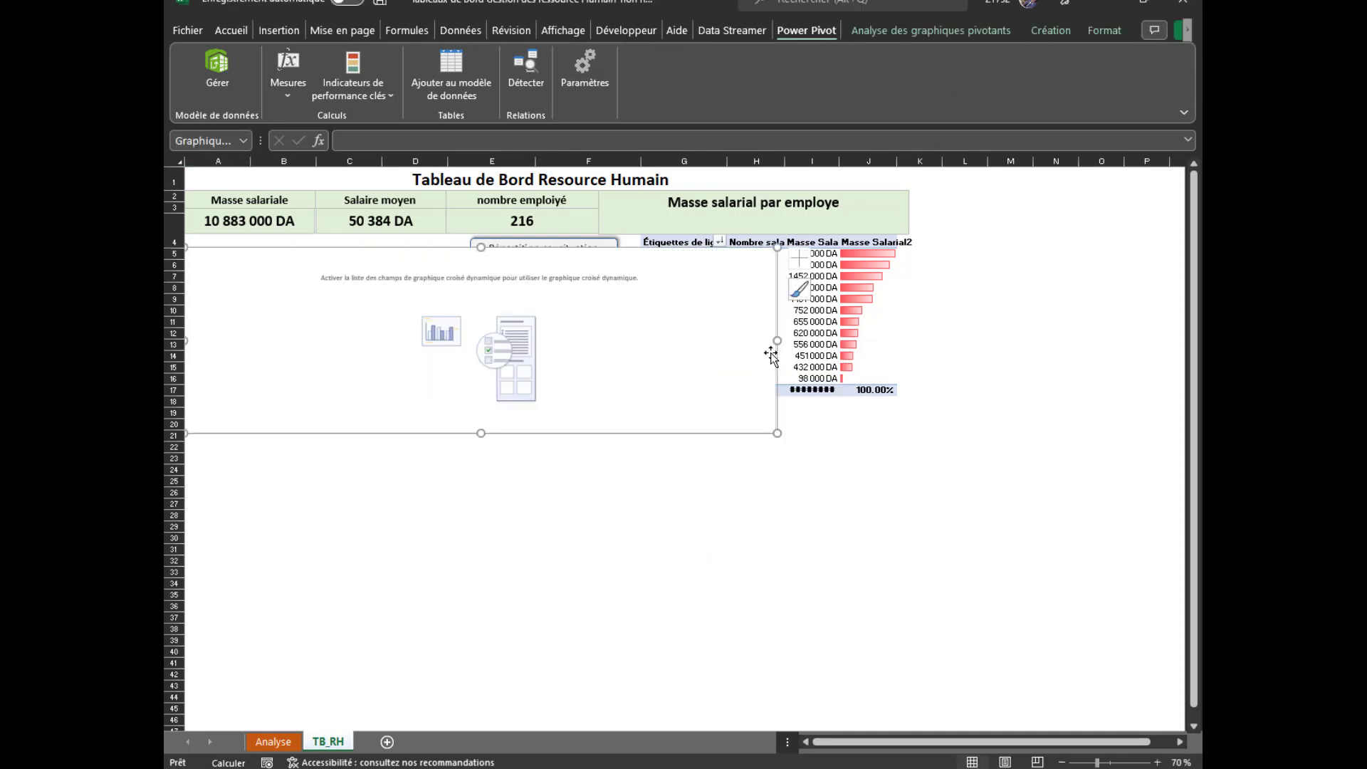
# Shrink the empty pivot chart to fit beside the column chart, ending at about row 16, and show its field list
pyautogui.moveTo(776, 342); pyautogui.dragTo(326, 308)
pyautogui.moveTo(255, 430); pyautogui.dragTo(256, 378)
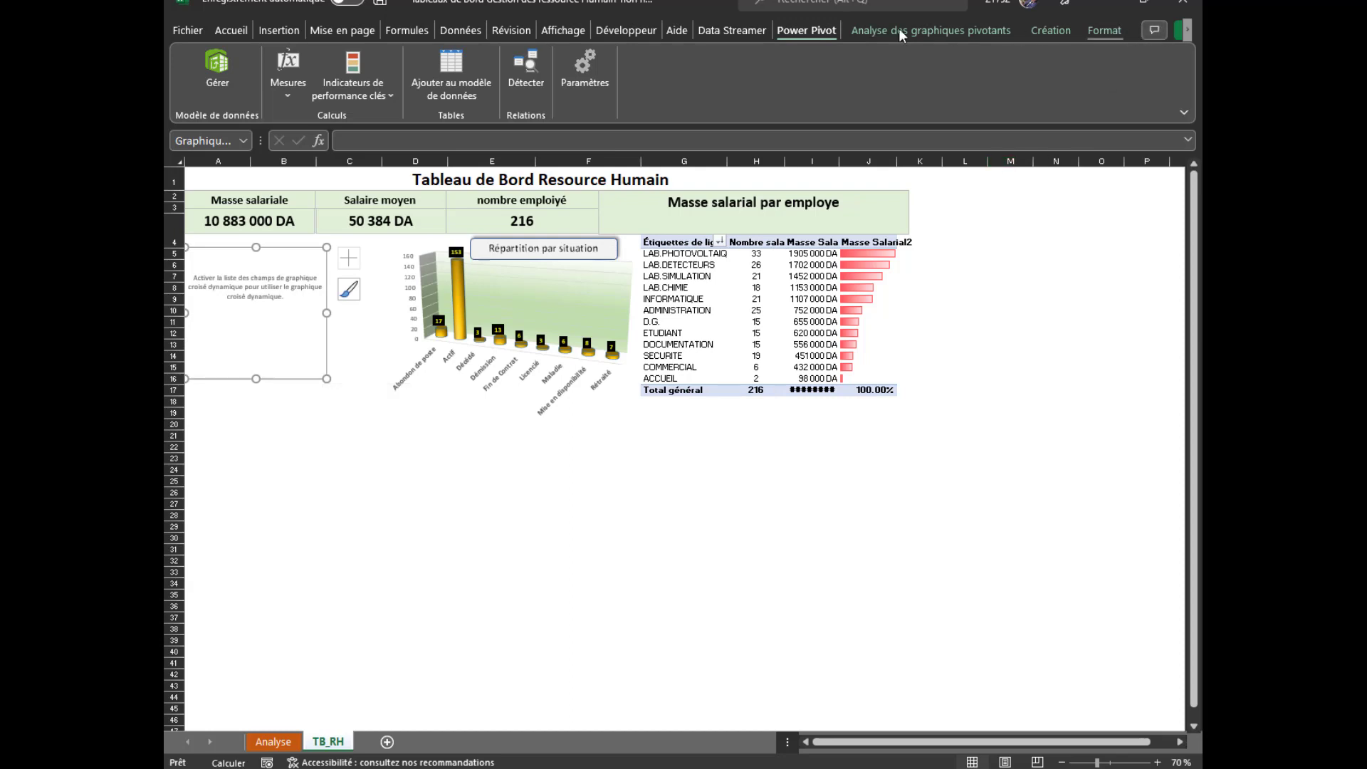
pyautogui.click(917, 28)
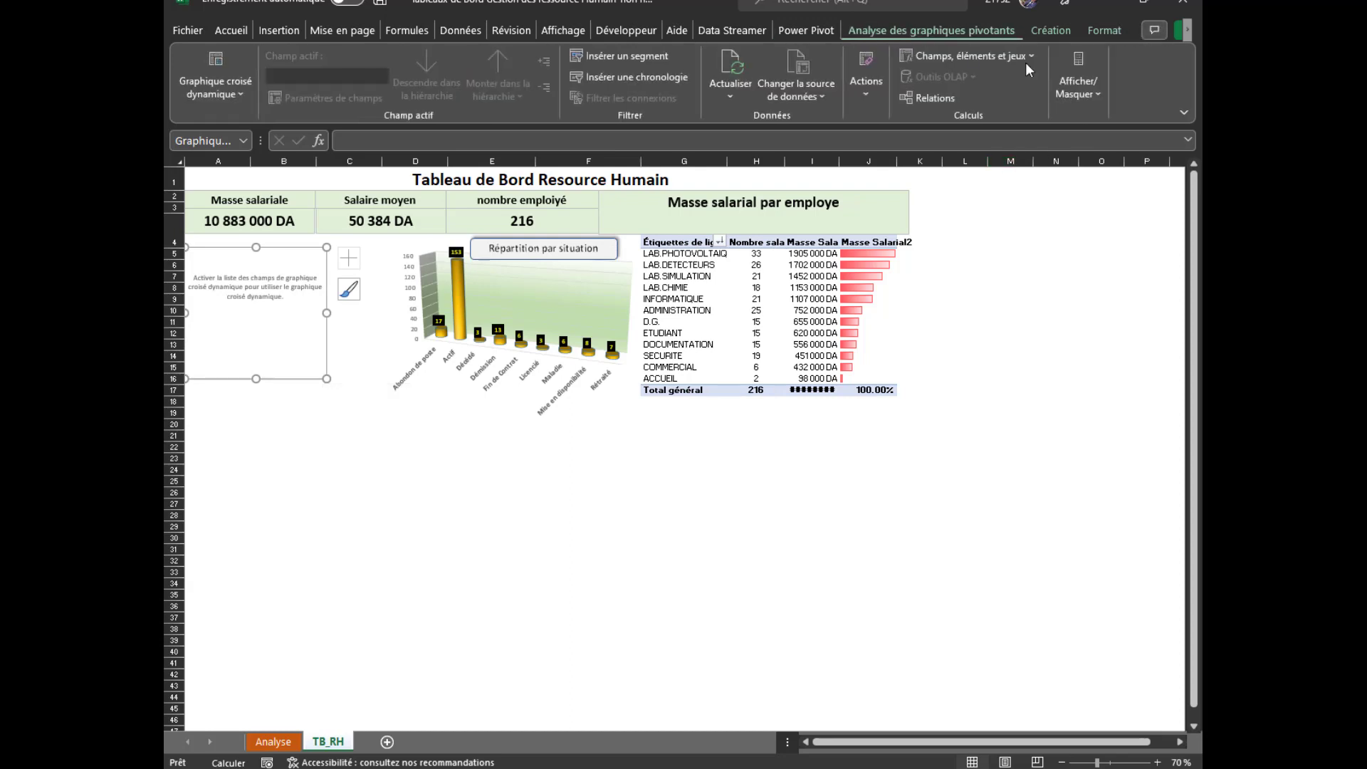
pyautogui.click(1075, 78)
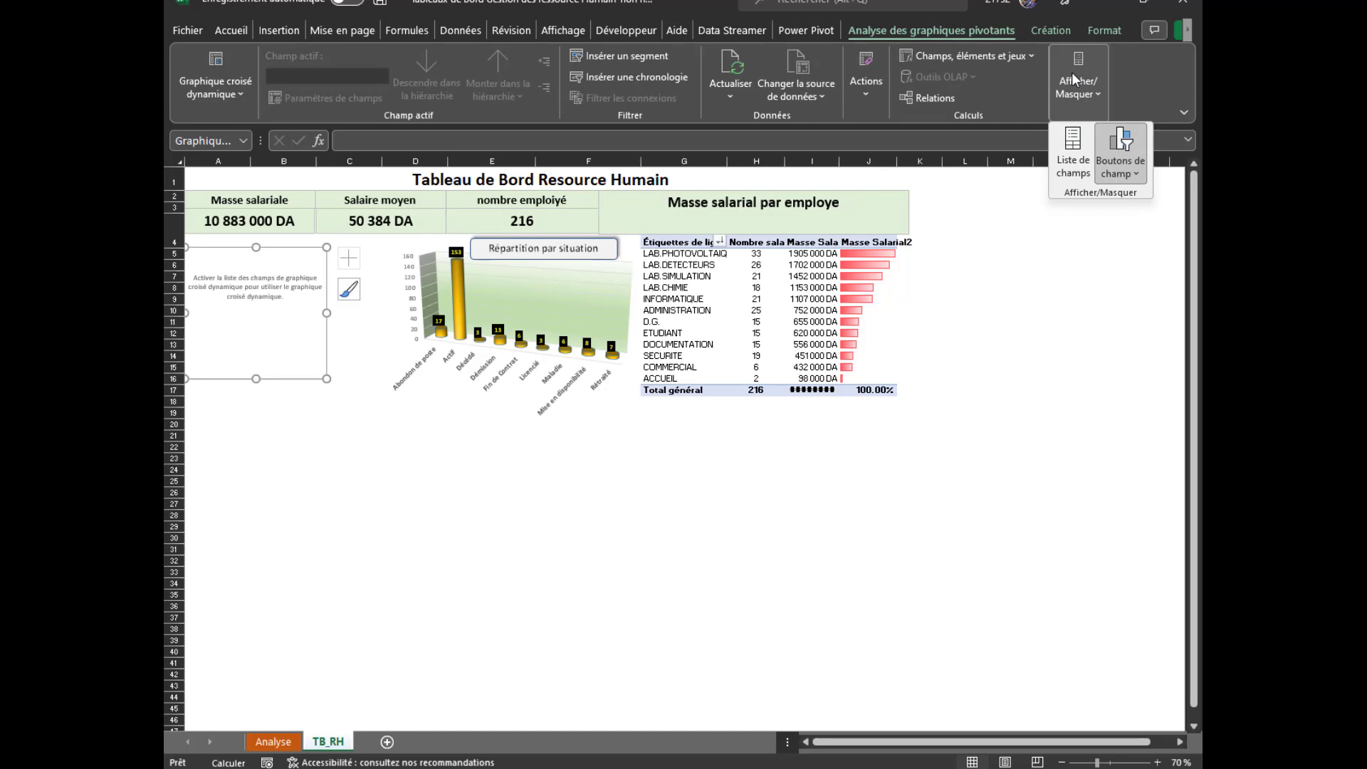
pyautogui.click(1068, 153)
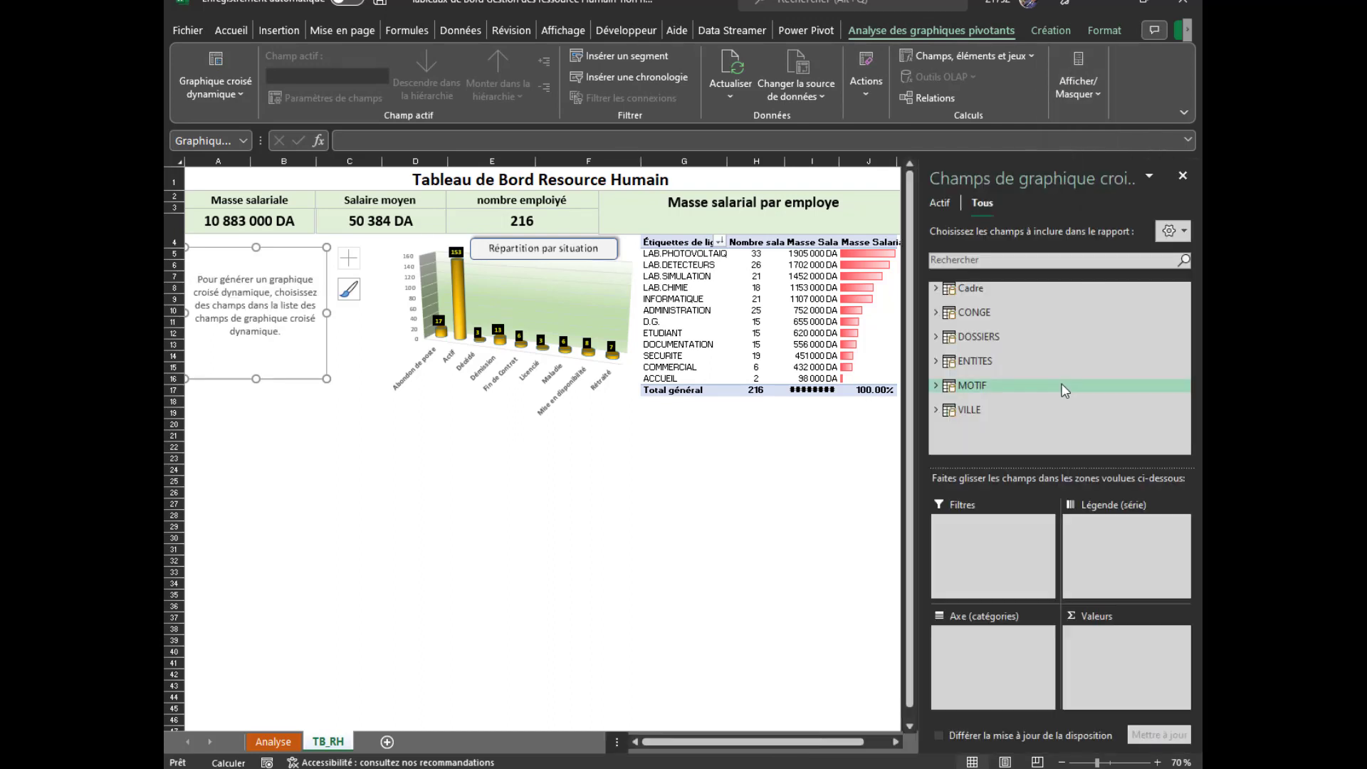
# Add MATRICULE from the DOSSIERS table to the chart's values and SEXE to its category axis
pyautogui.click(936, 336)
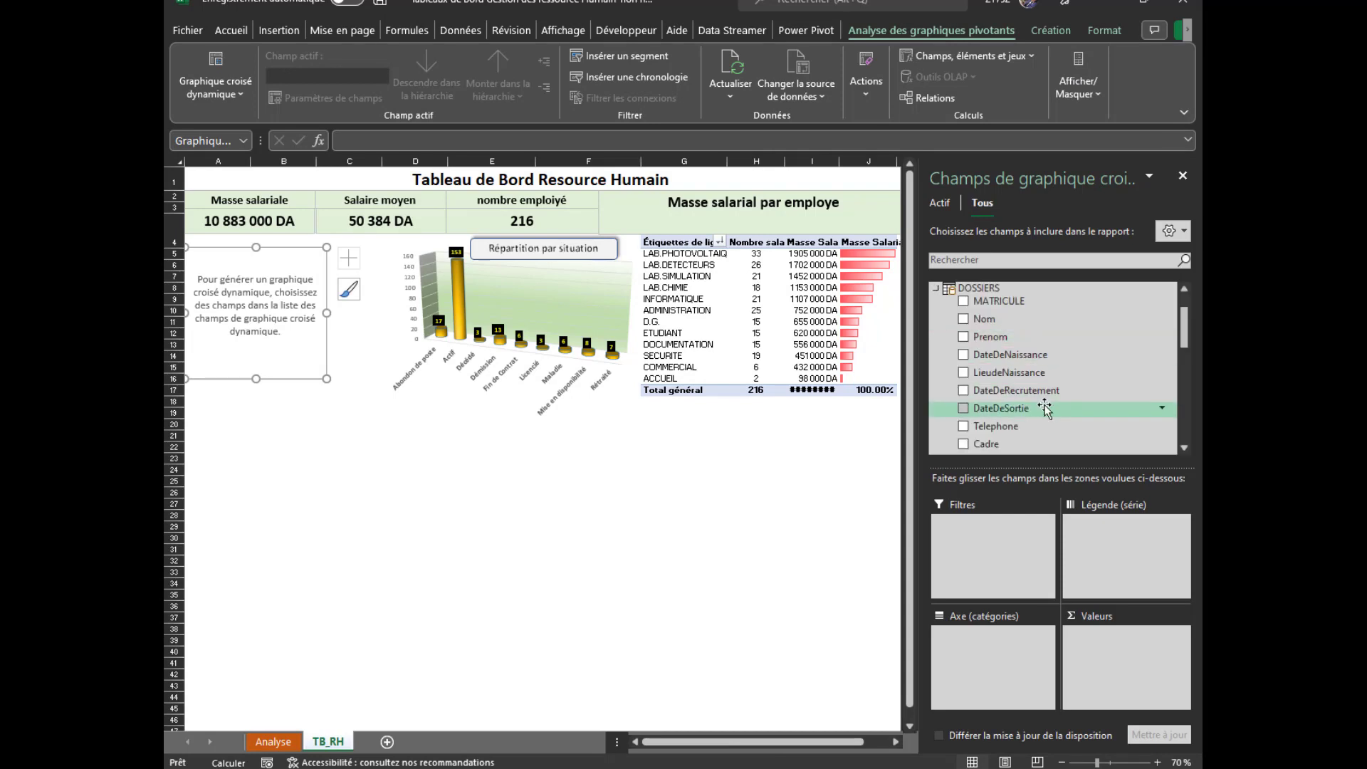
pyautogui.moveTo(995, 302); pyautogui.dragTo(1101, 635)
pyautogui.scroll(-1, 1042, 404)
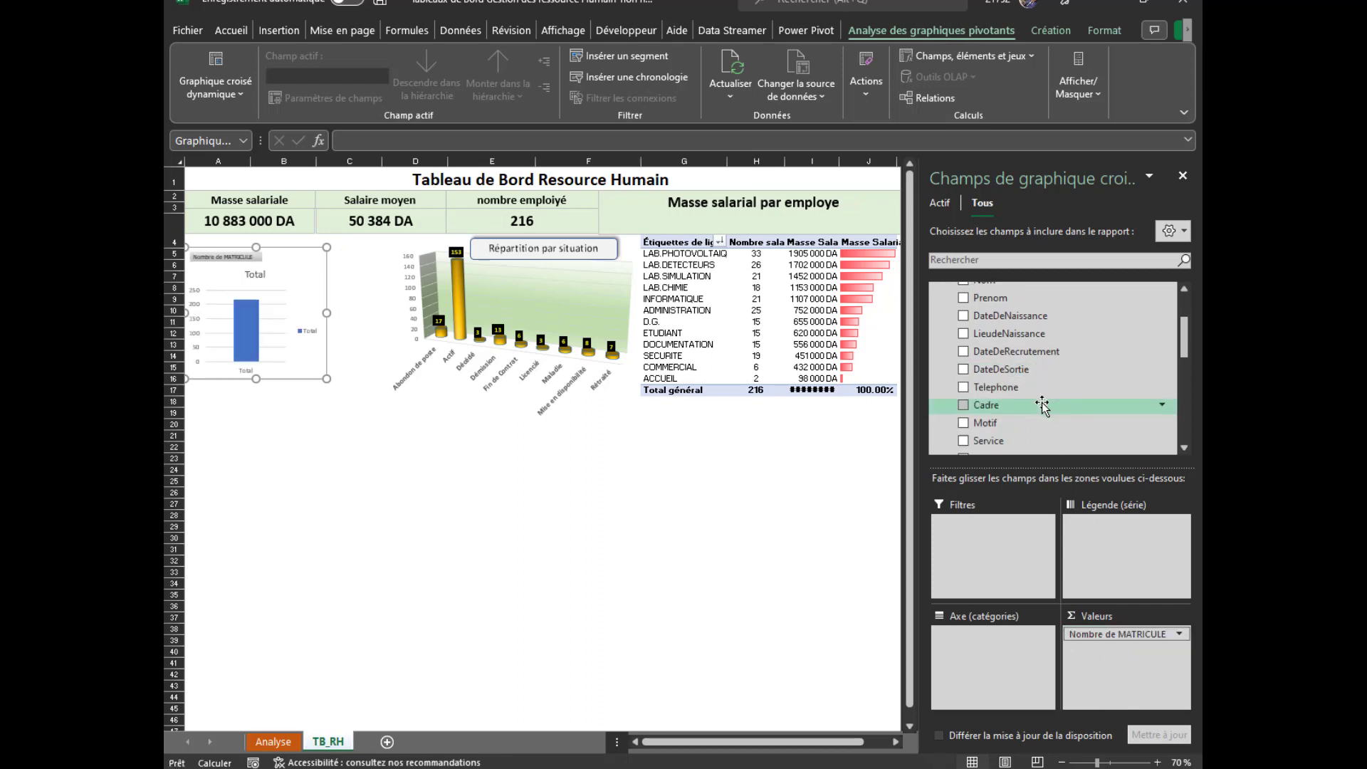
pyautogui.scroll(-2, 1041, 404)
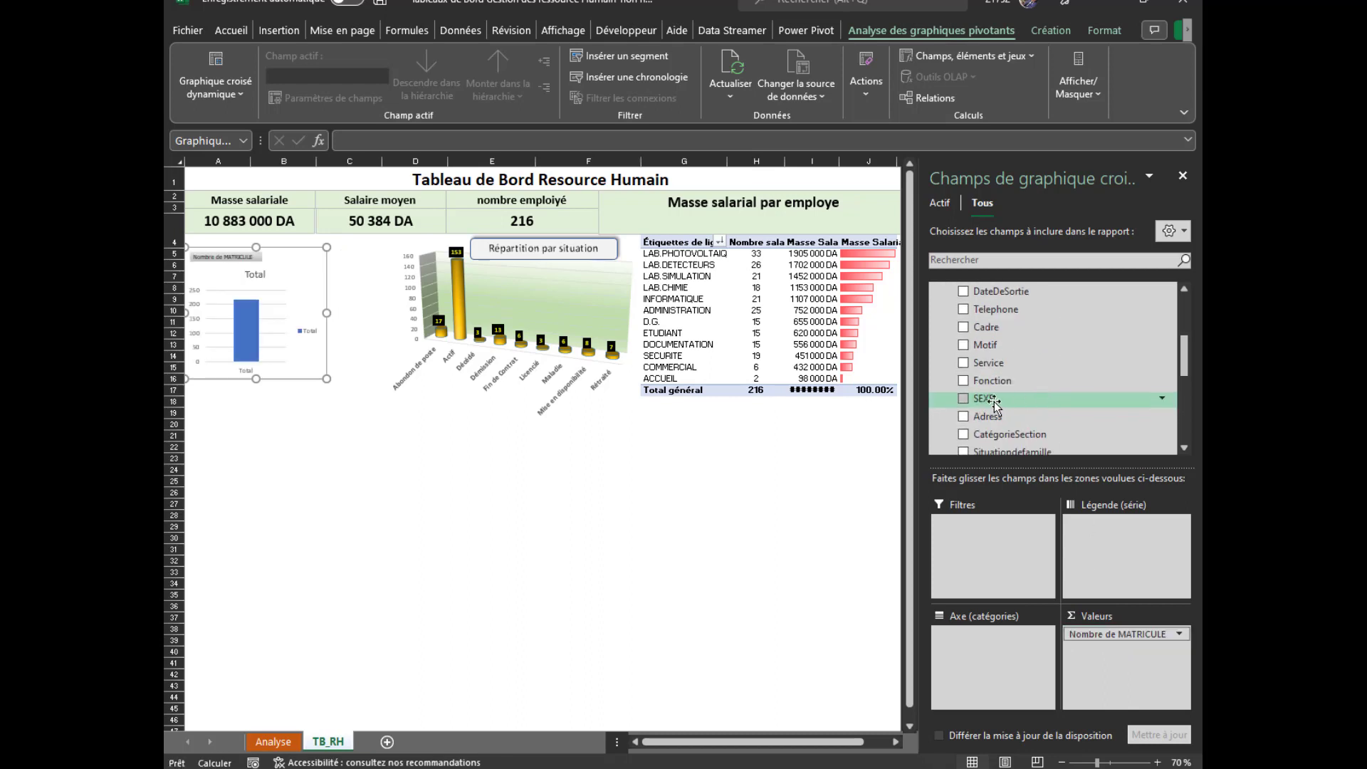
pyautogui.moveTo(995, 405); pyautogui.dragTo(974, 644)
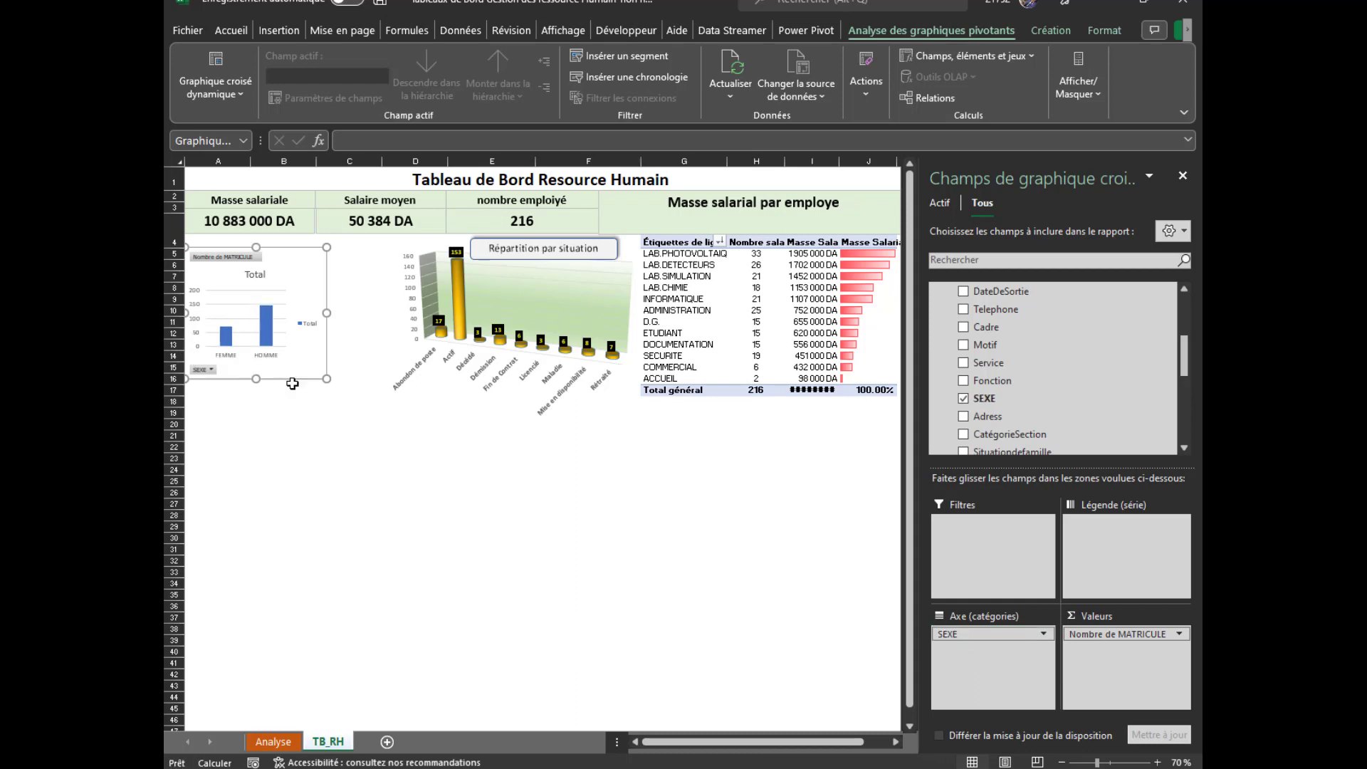
# Change the SEXE pivot chart to a doughnut chart and move it to the empty area below the column chart
pyautogui.click(283, 34)
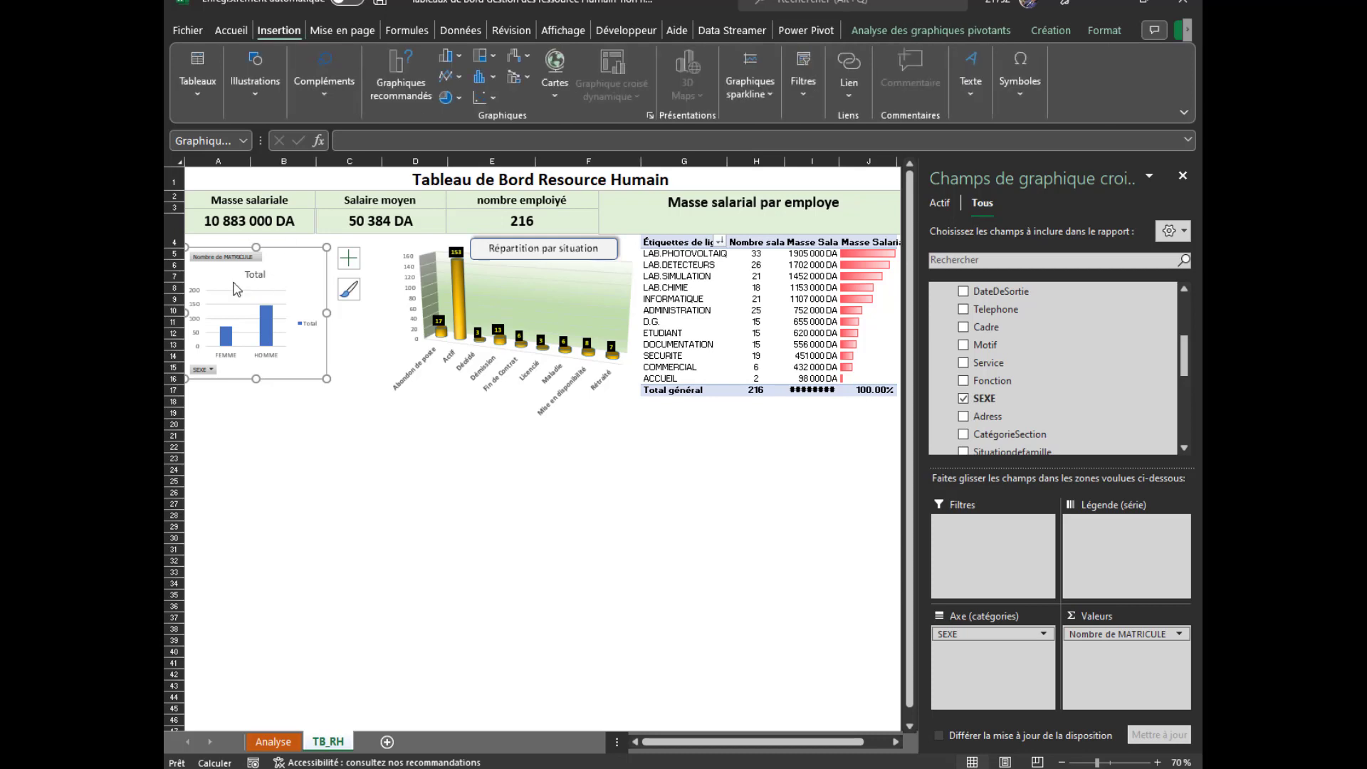
pyautogui.click(452, 97)
pyautogui.click(462, 308)
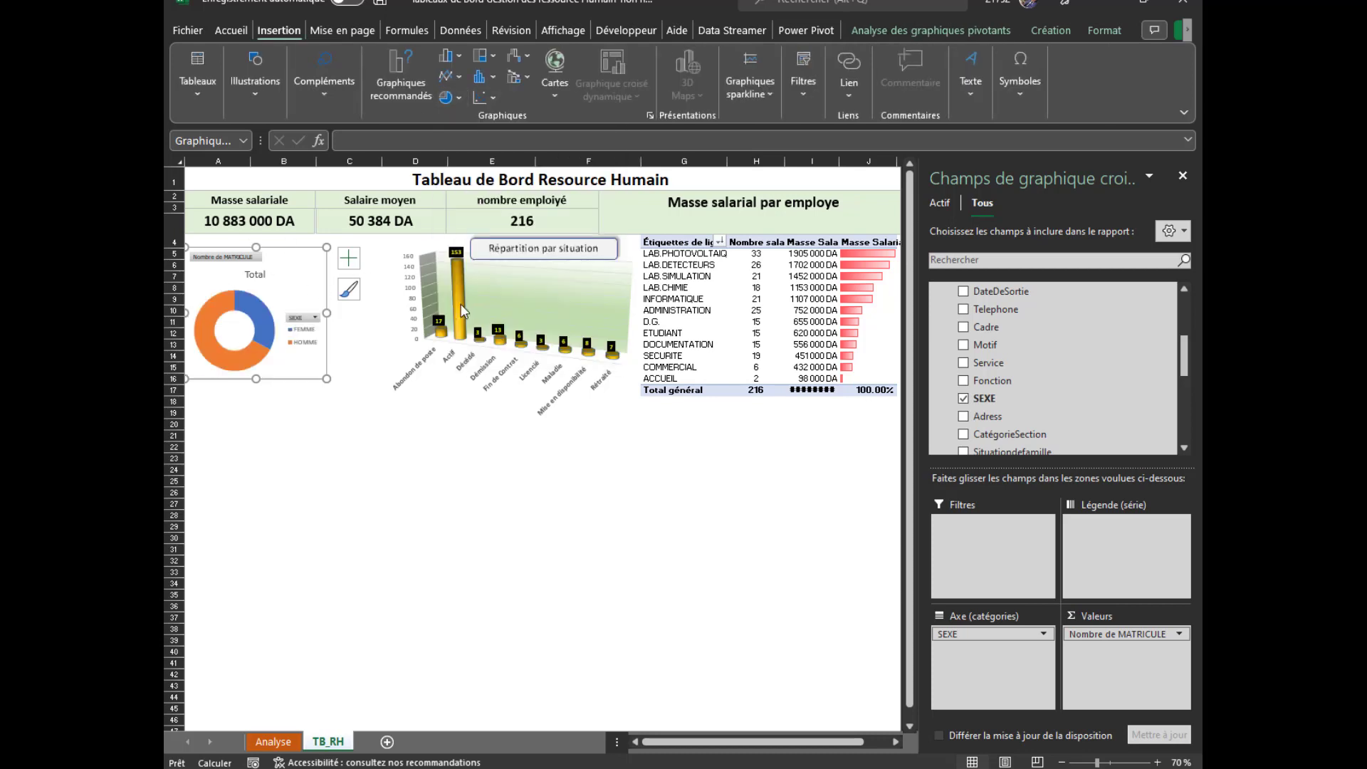
pyautogui.moveTo(236, 260); pyautogui.dragTo(328, 436)
# Hide the value field buttons and the axis field buttons on the doughnut chart
pyautogui.rightClick(327, 434)
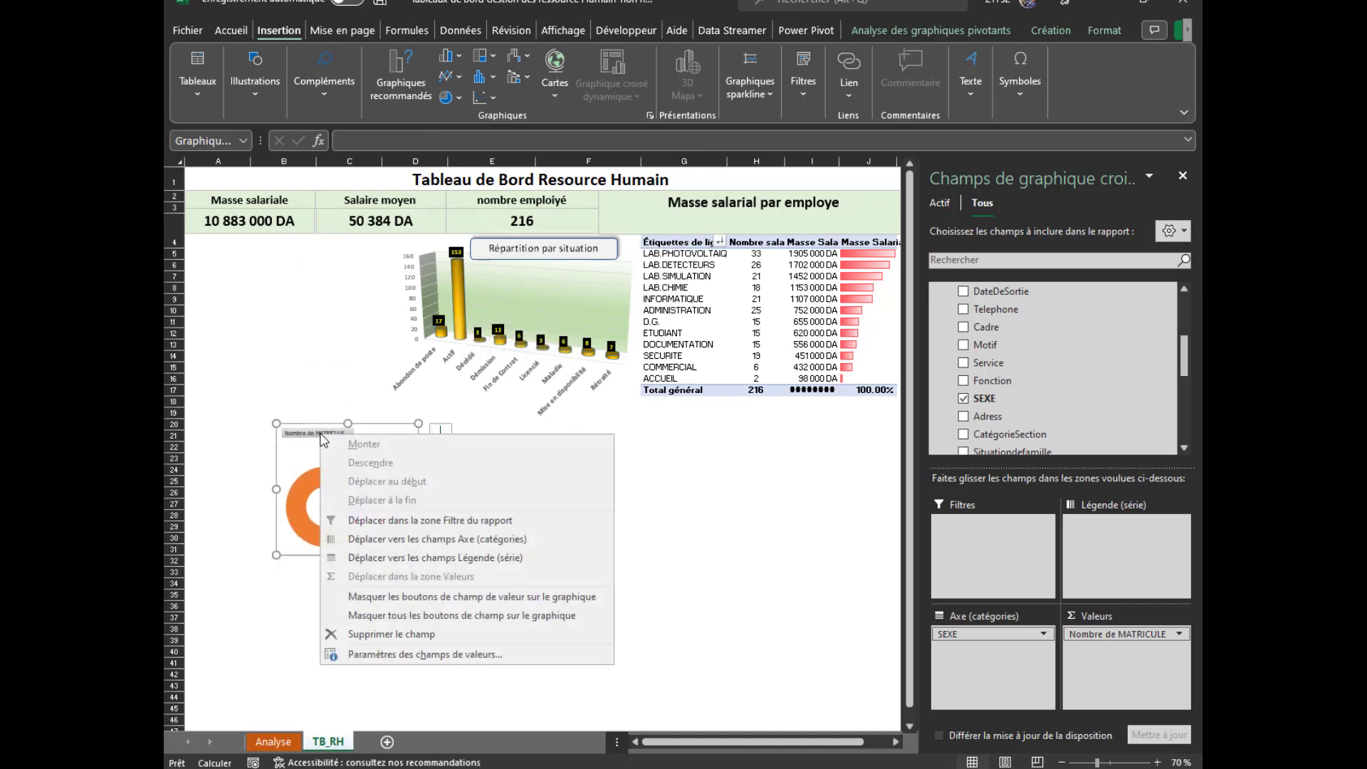
pyautogui.click(393, 596)
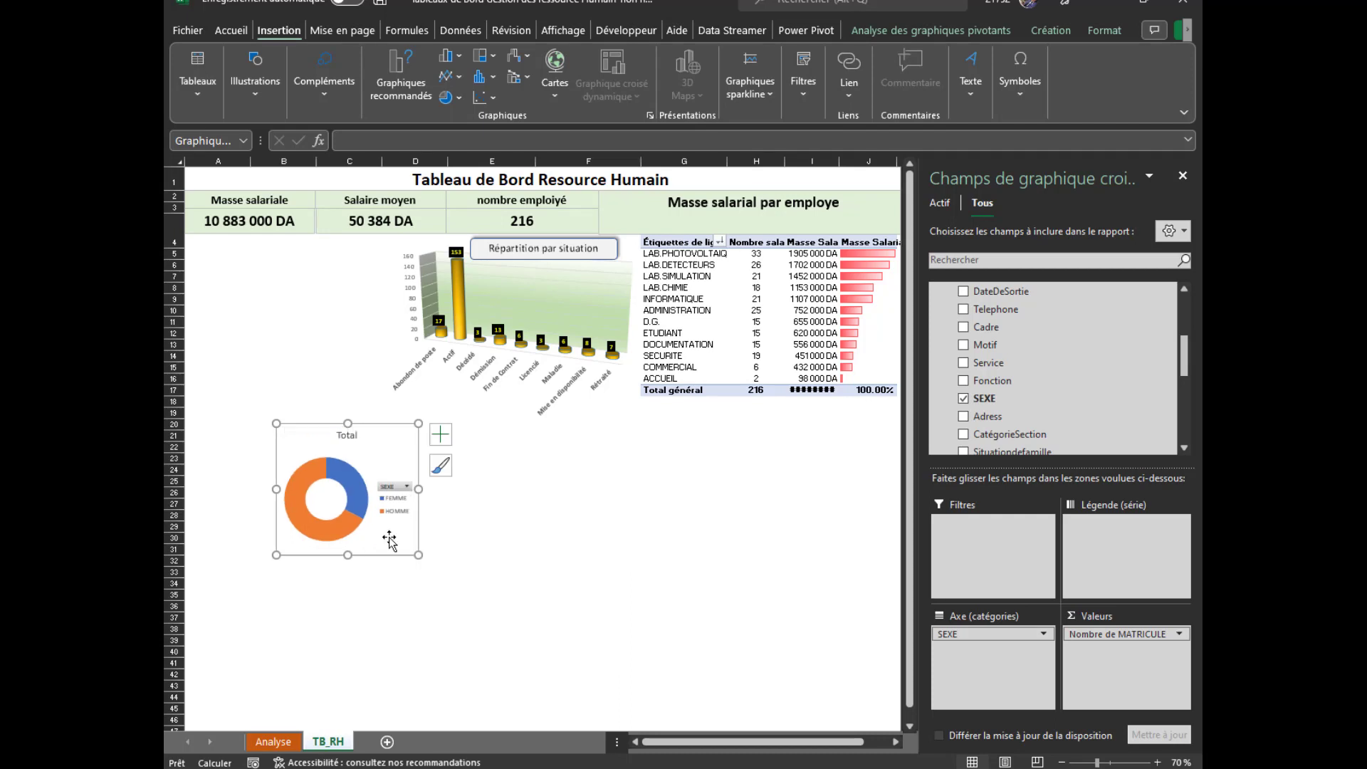
pyautogui.rightClick(396, 489)
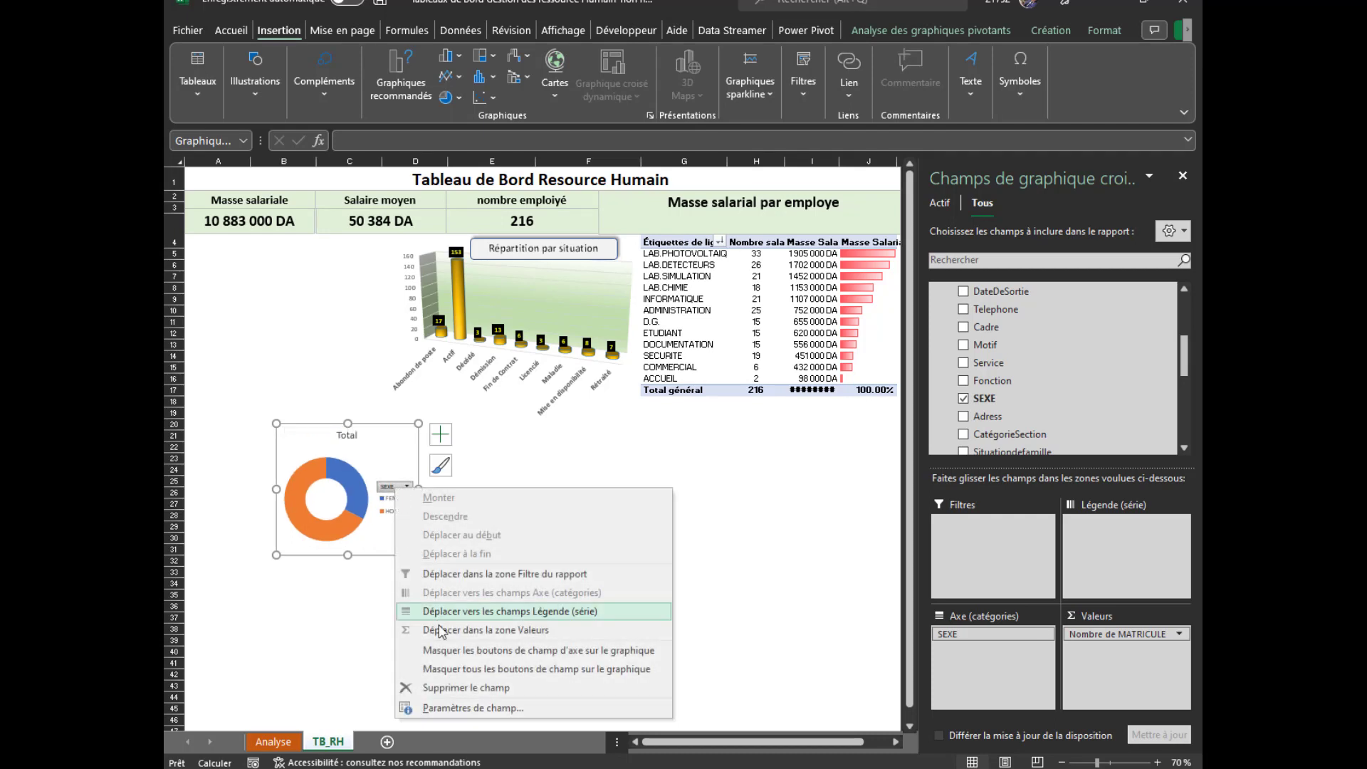
pyautogui.click(443, 650)
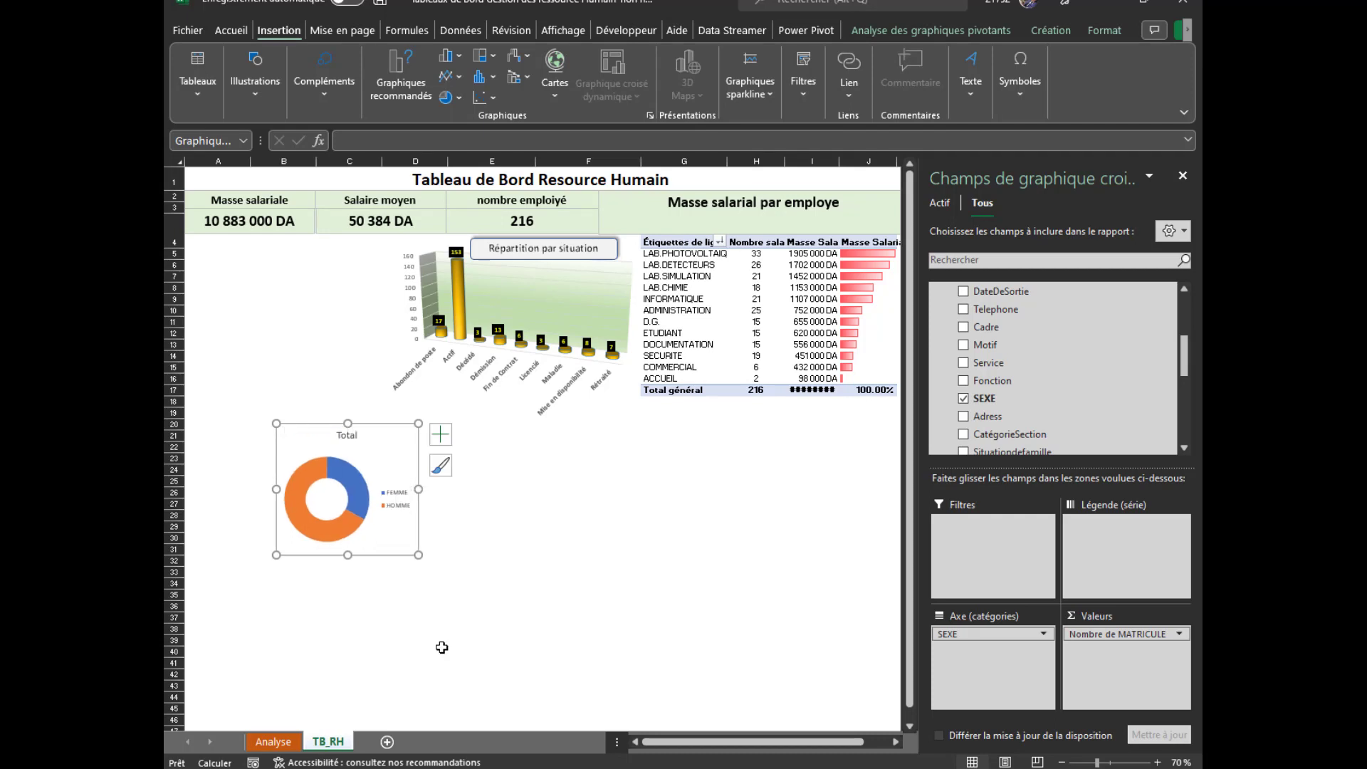
# Delete the legend and the "Total" title from the doughnut chart
pyautogui.click(397, 500)
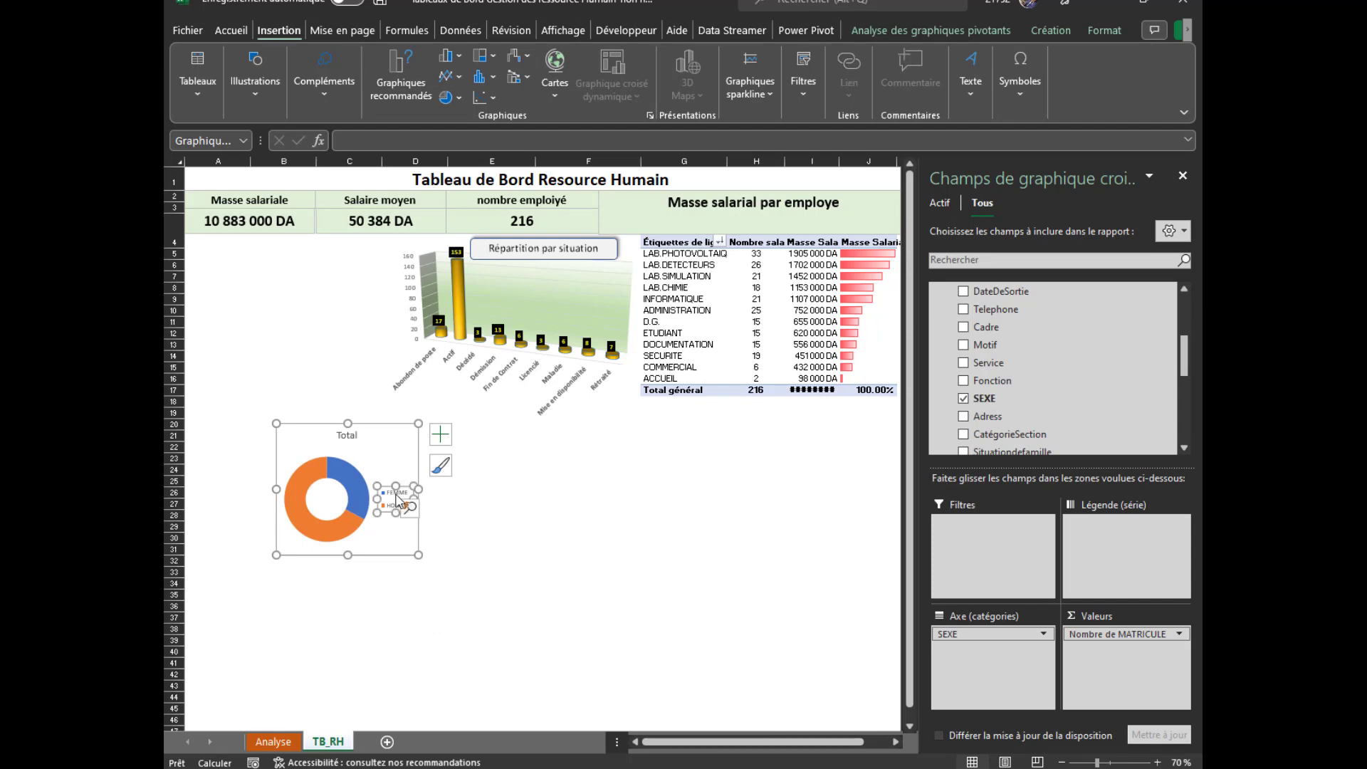
pyautogui.press('Delete')
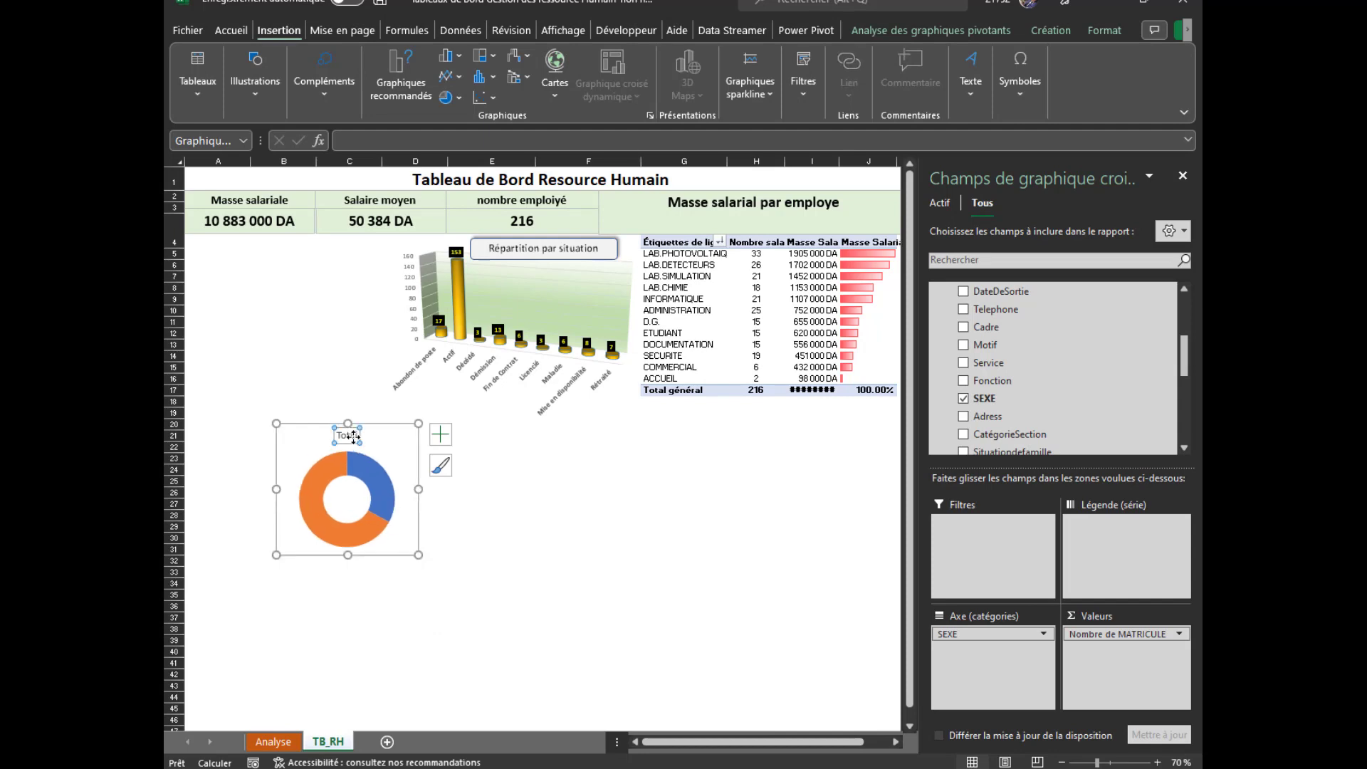
pyautogui.click(353, 435)
pyautogui.press('Delete')
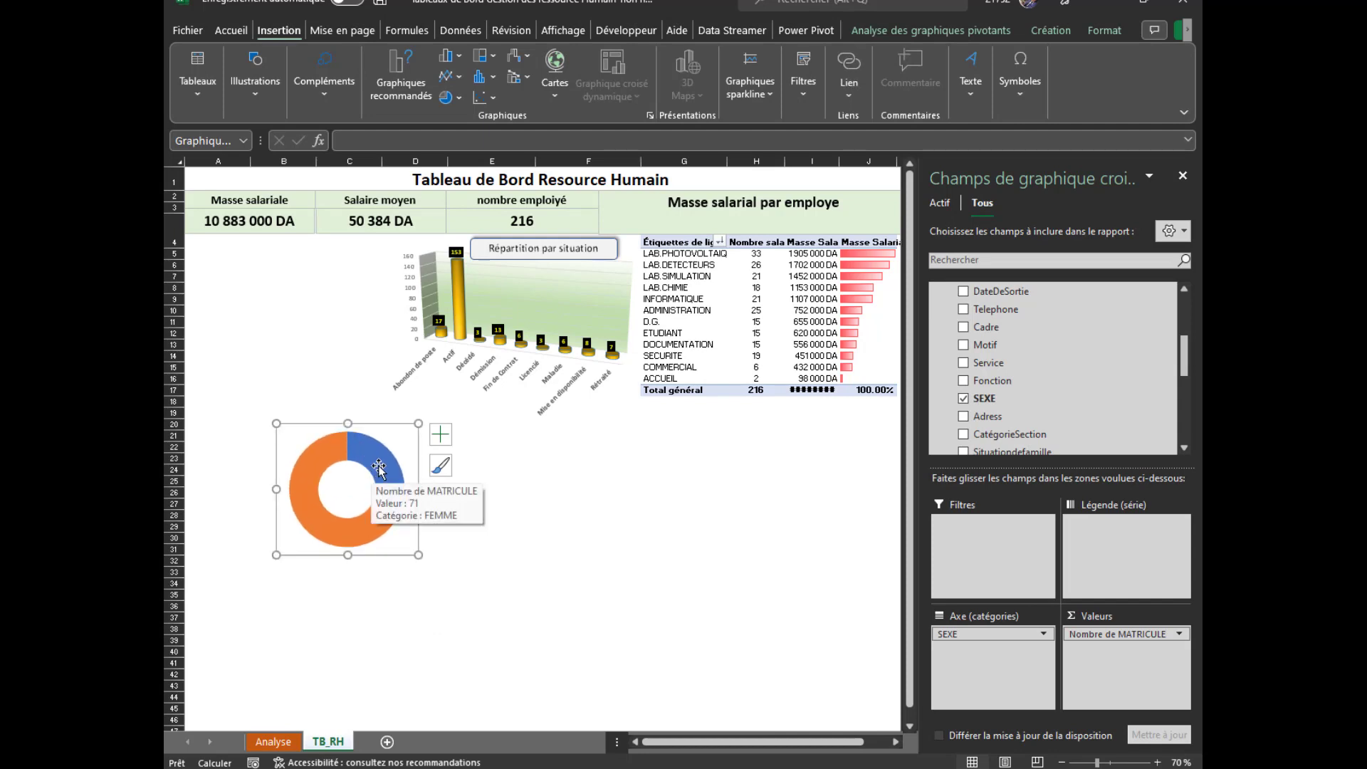
# Add data labels to the doughnut chart as data callouts (Légende de données) and select them
pyautogui.click(447, 436)
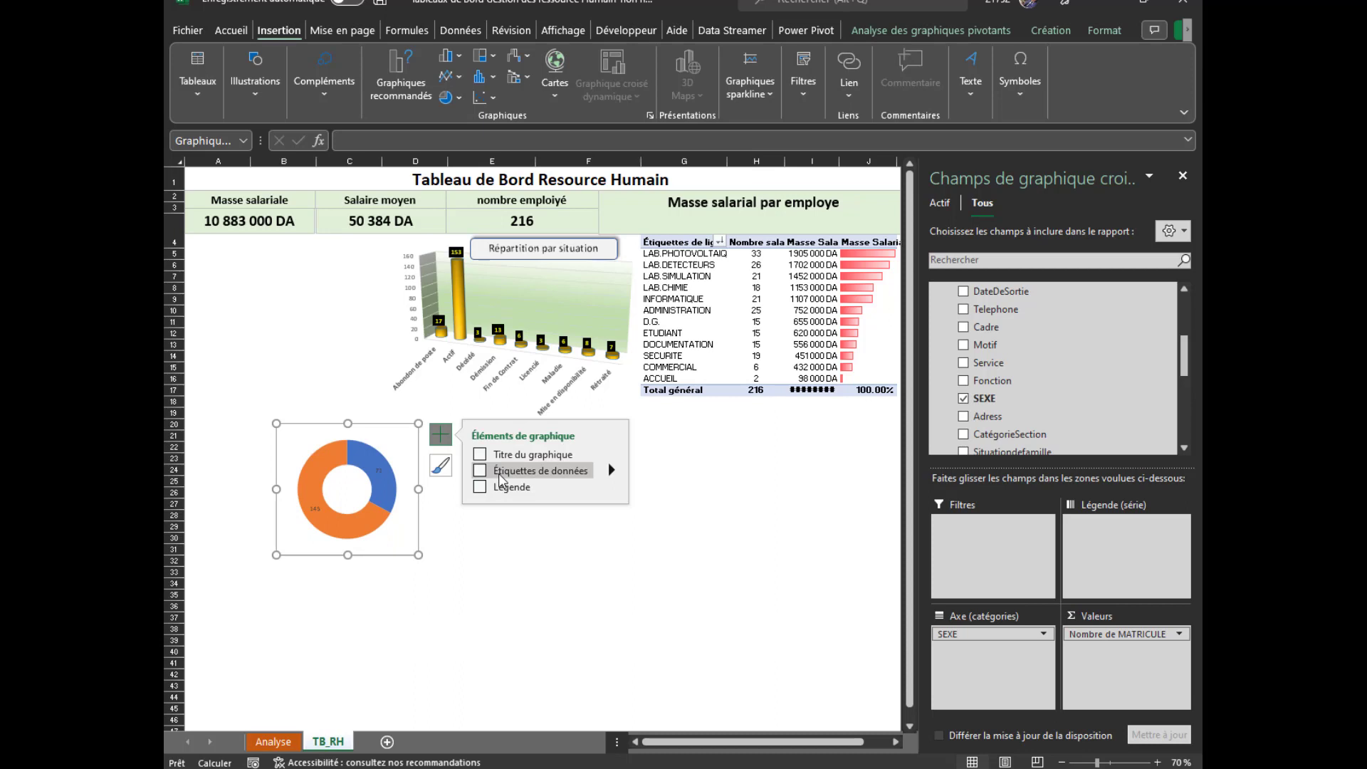
pyautogui.click(501, 477)
pyautogui.click(611, 473)
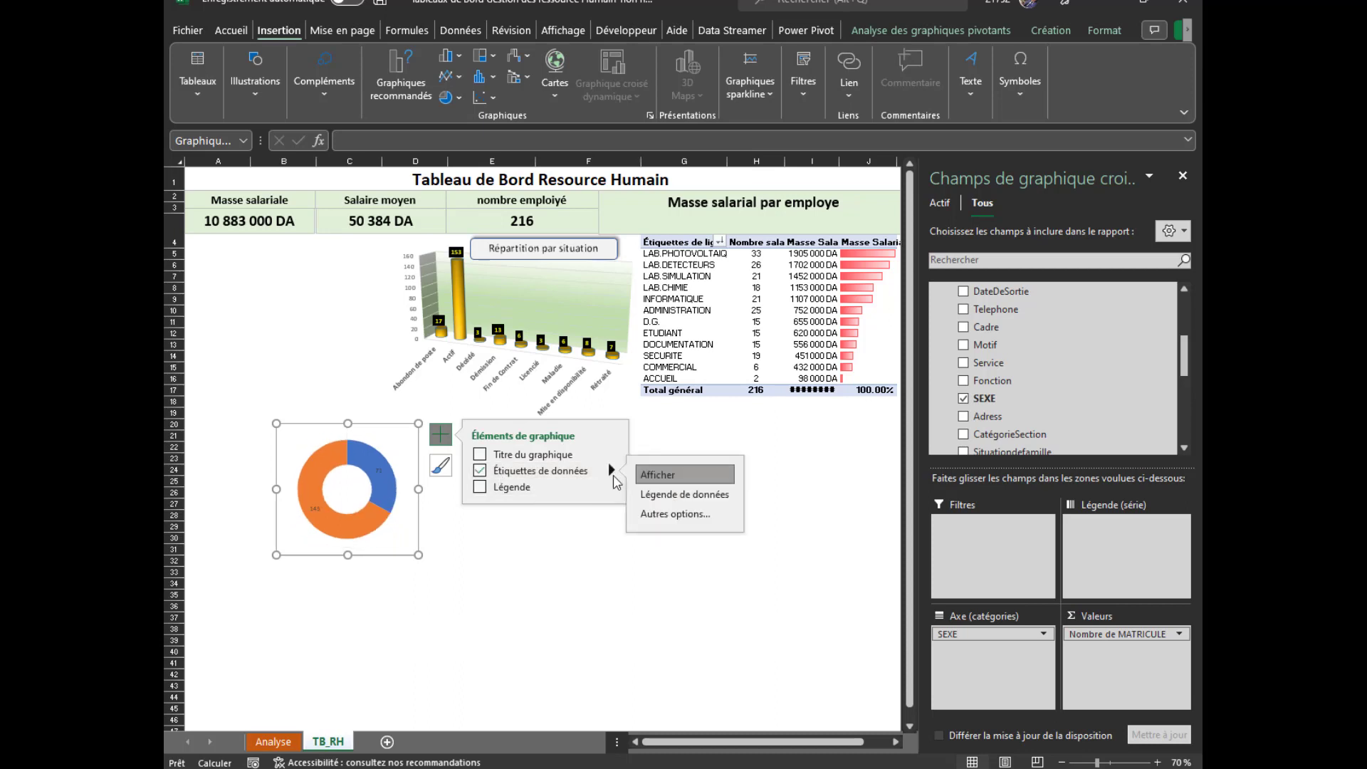
pyautogui.click(650, 494)
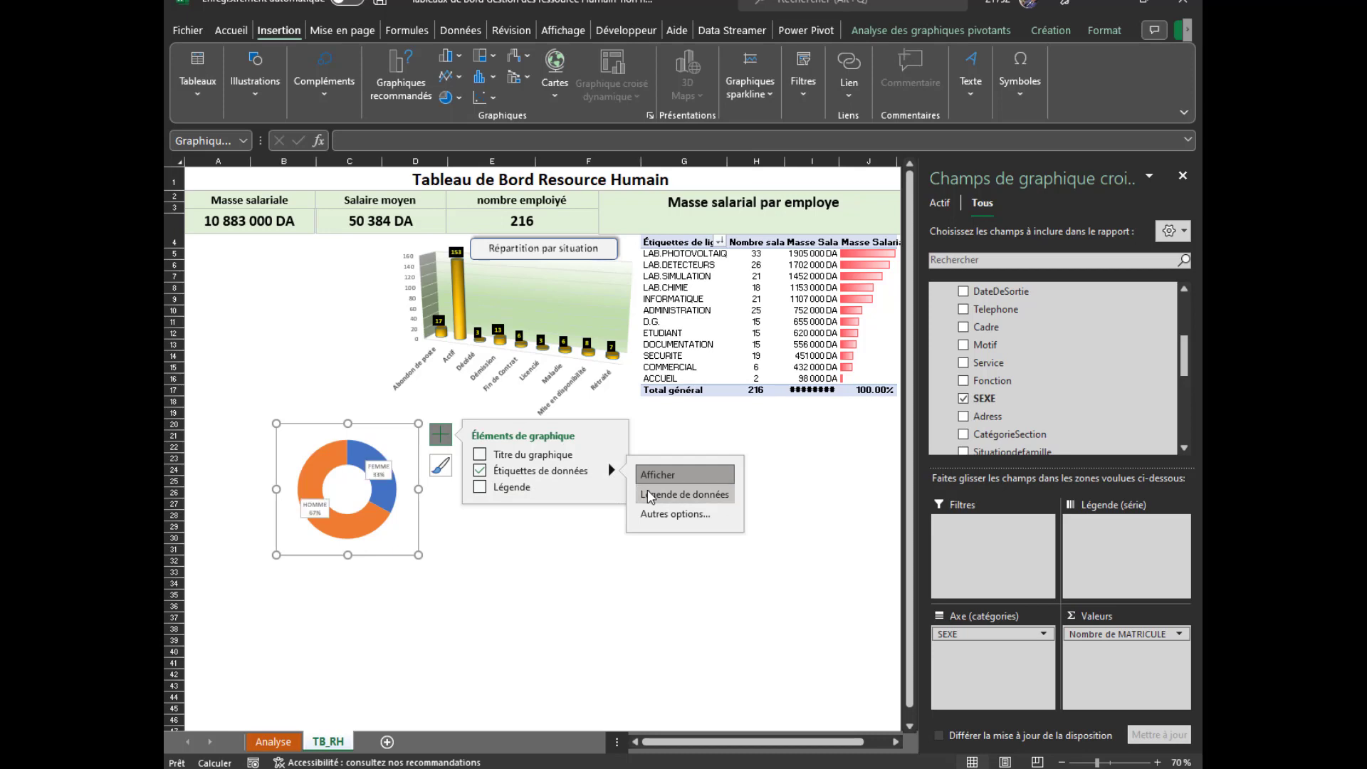
pyautogui.click(394, 476)
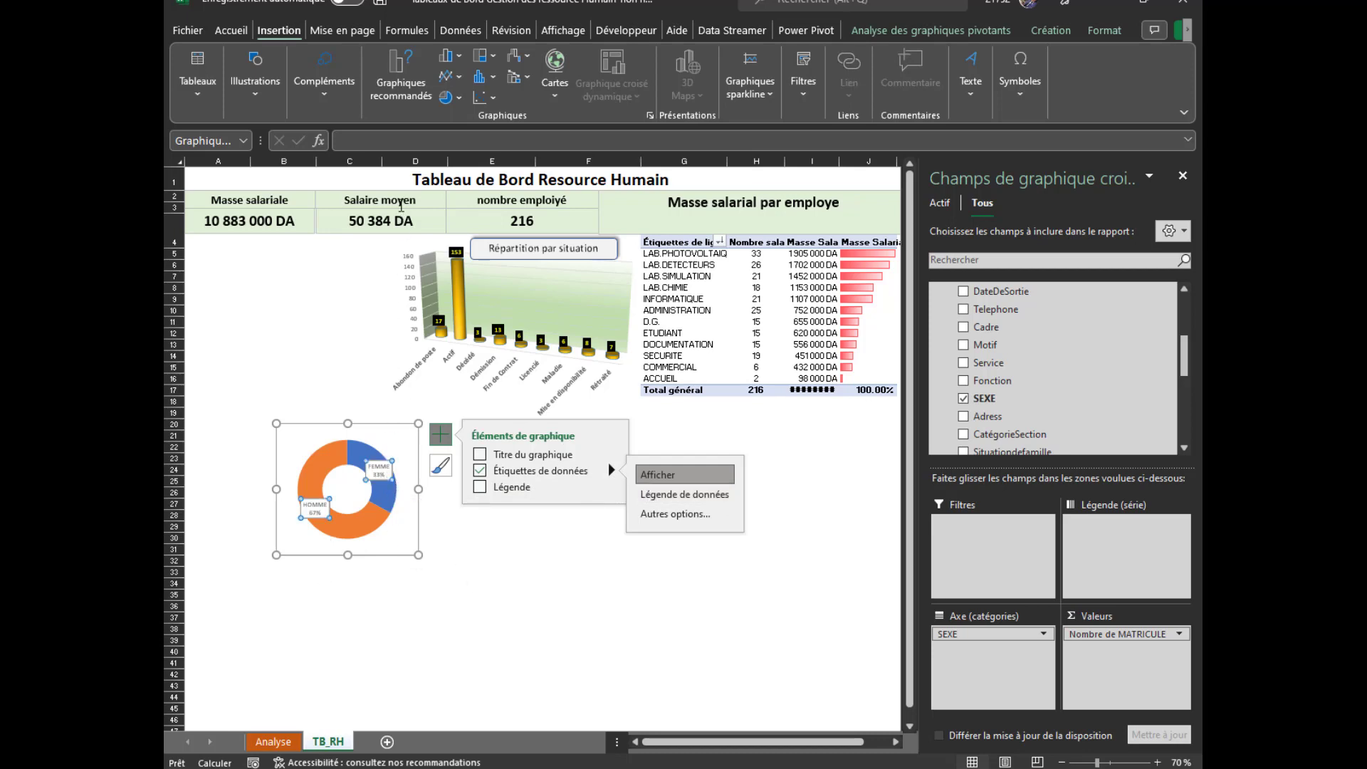
# Remove the fill and the outline from the doughnut chart's data labels
pyautogui.click(1105, 31)
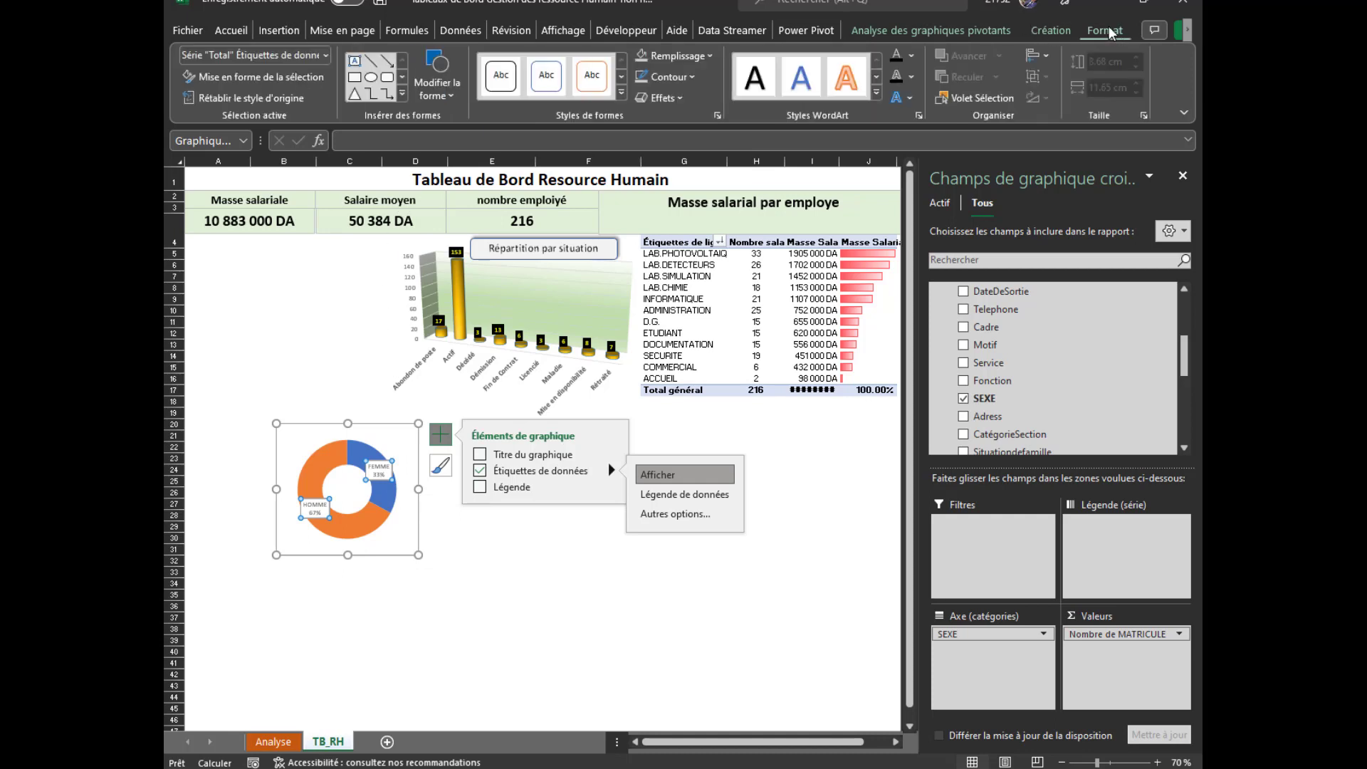
pyautogui.click(704, 59)
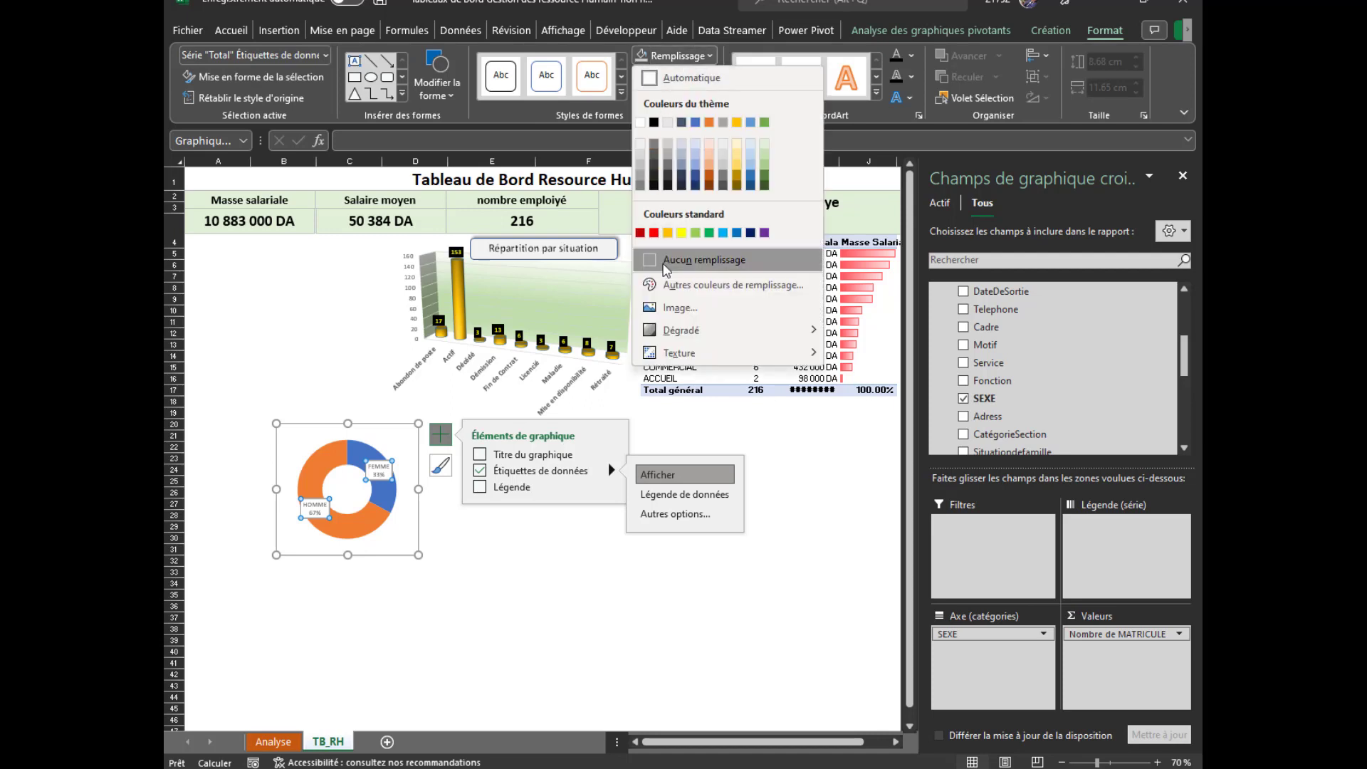
pyautogui.click(665, 261)
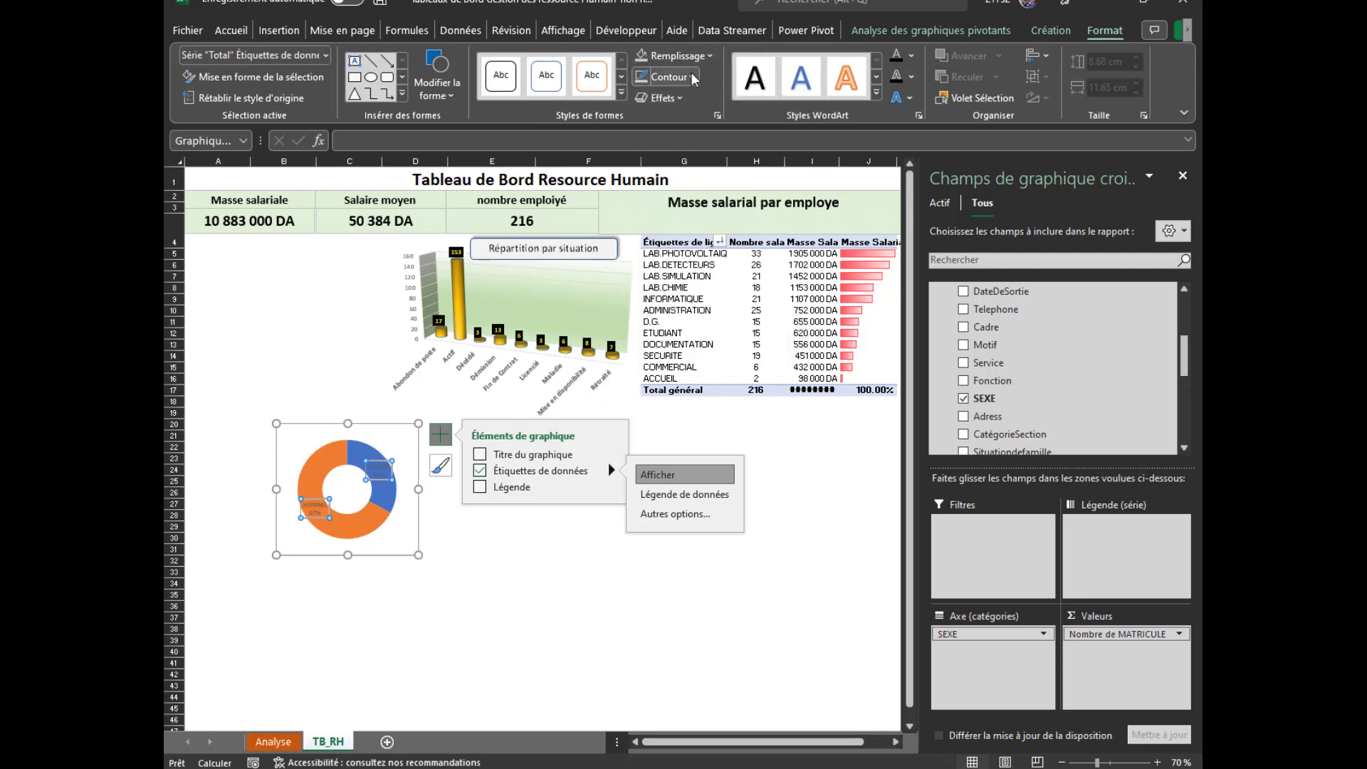
pyautogui.click(689, 77)
pyautogui.click(663, 281)
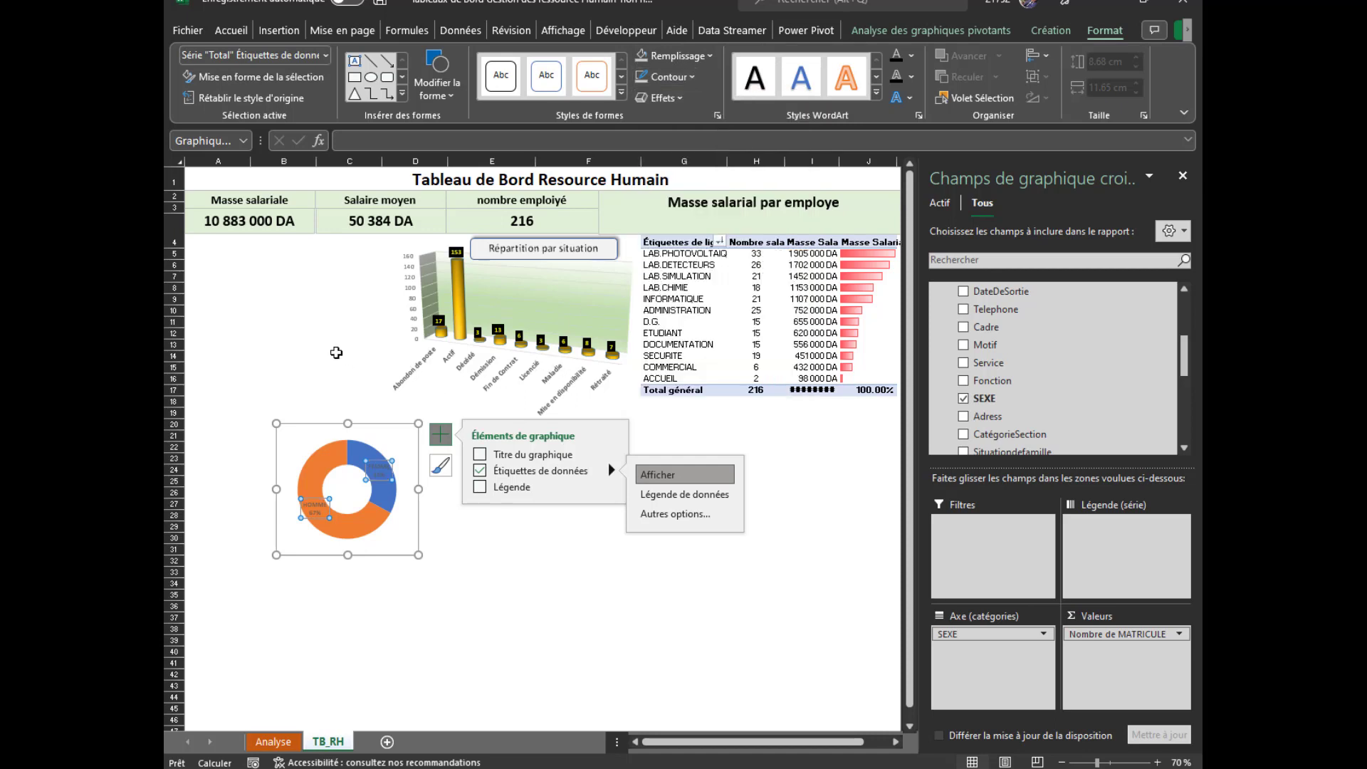
# Make the doughnut chart's data labels bold and set their font size to 10
pyautogui.click(232, 31)
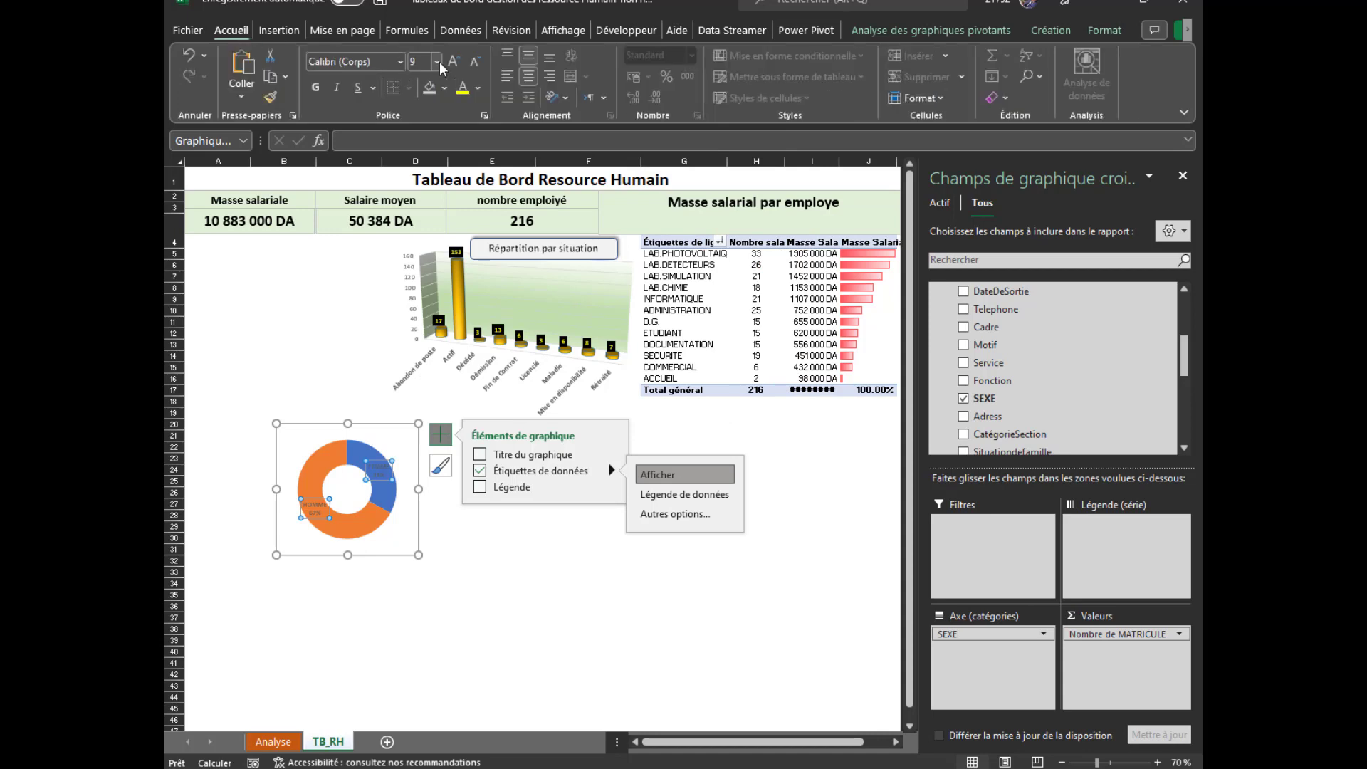
pyautogui.click(315, 88)
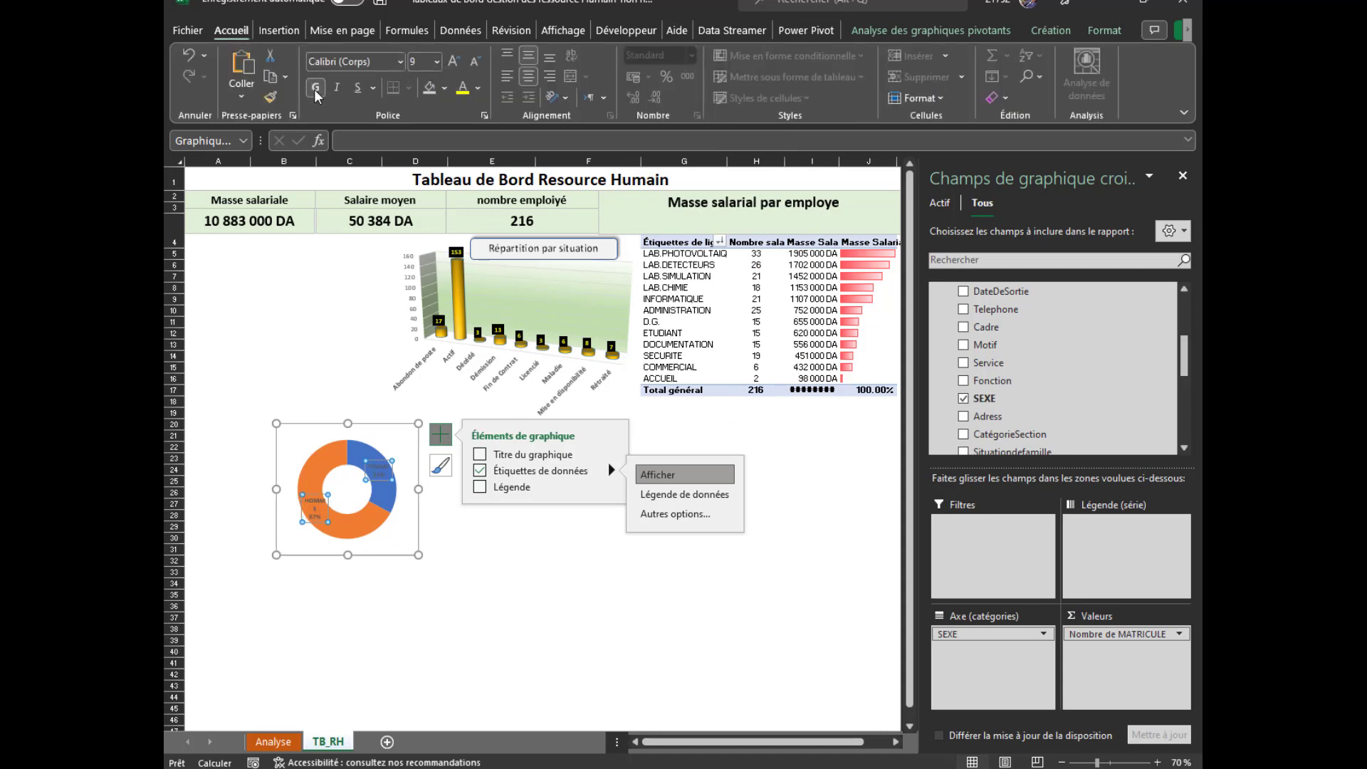
pyautogui.click(454, 61)
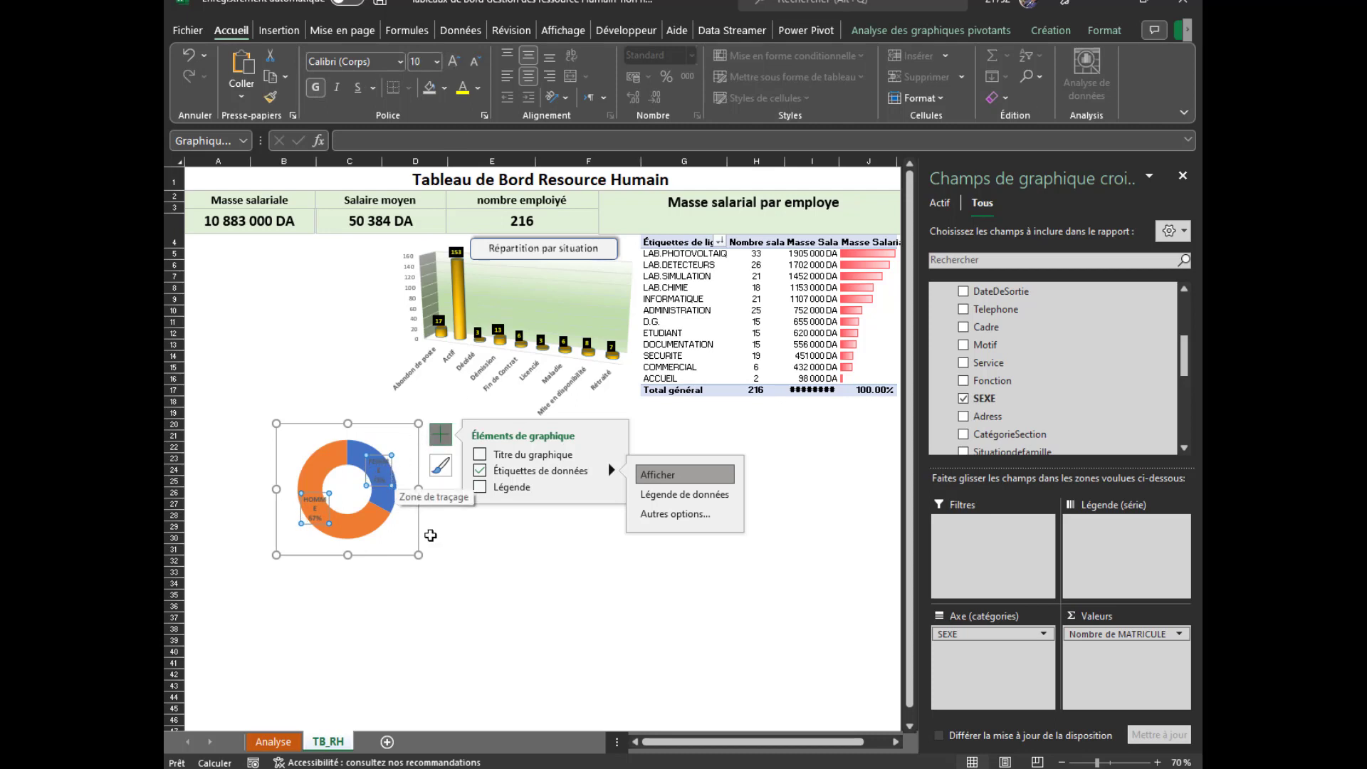
pyautogui.click(474, 563)
# Widen the FEMME and HOMME data labels so that each category name fits on one line
pyautogui.click(385, 502)
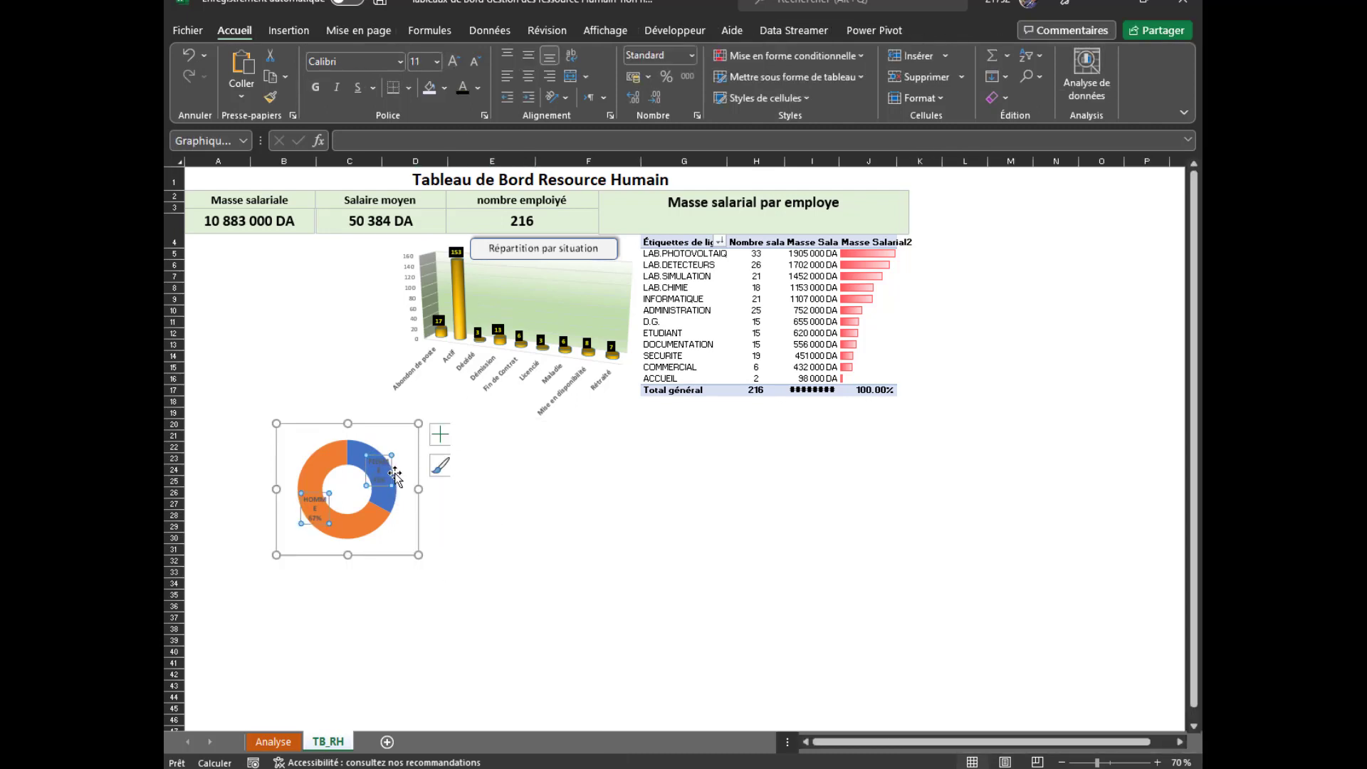
pyautogui.keyDown('ctrl'); pyautogui.scroll(4, 385, 502); pyautogui.keyUp('ctrl')
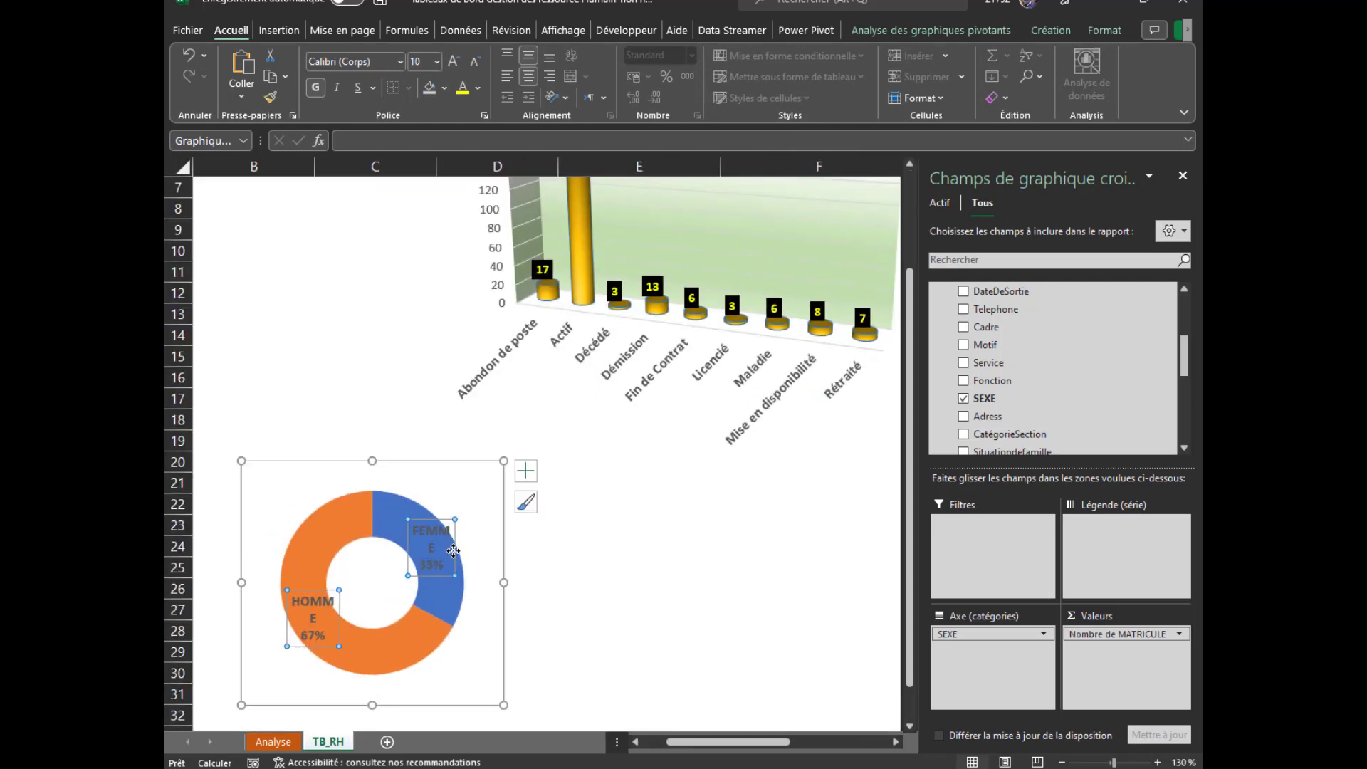
pyautogui.click(453, 550)
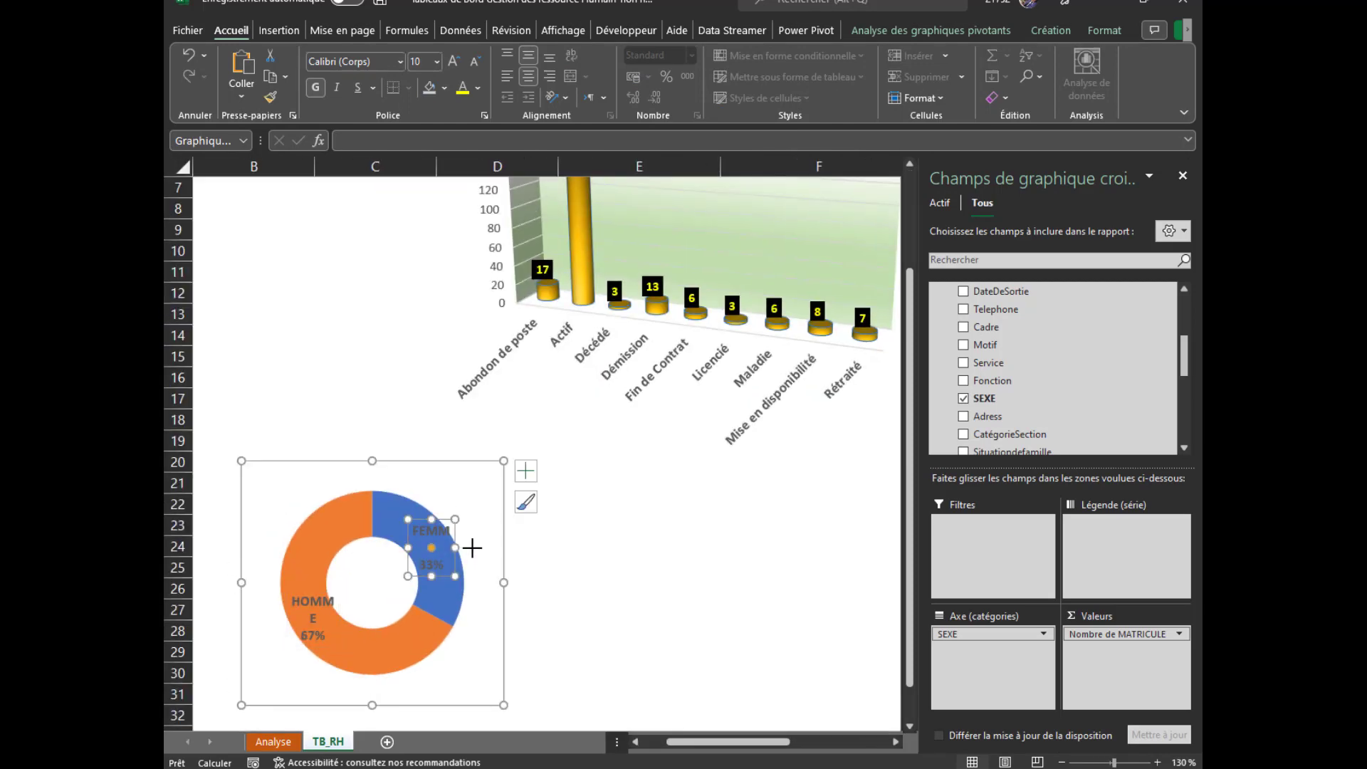
pyautogui.click(292, 616)
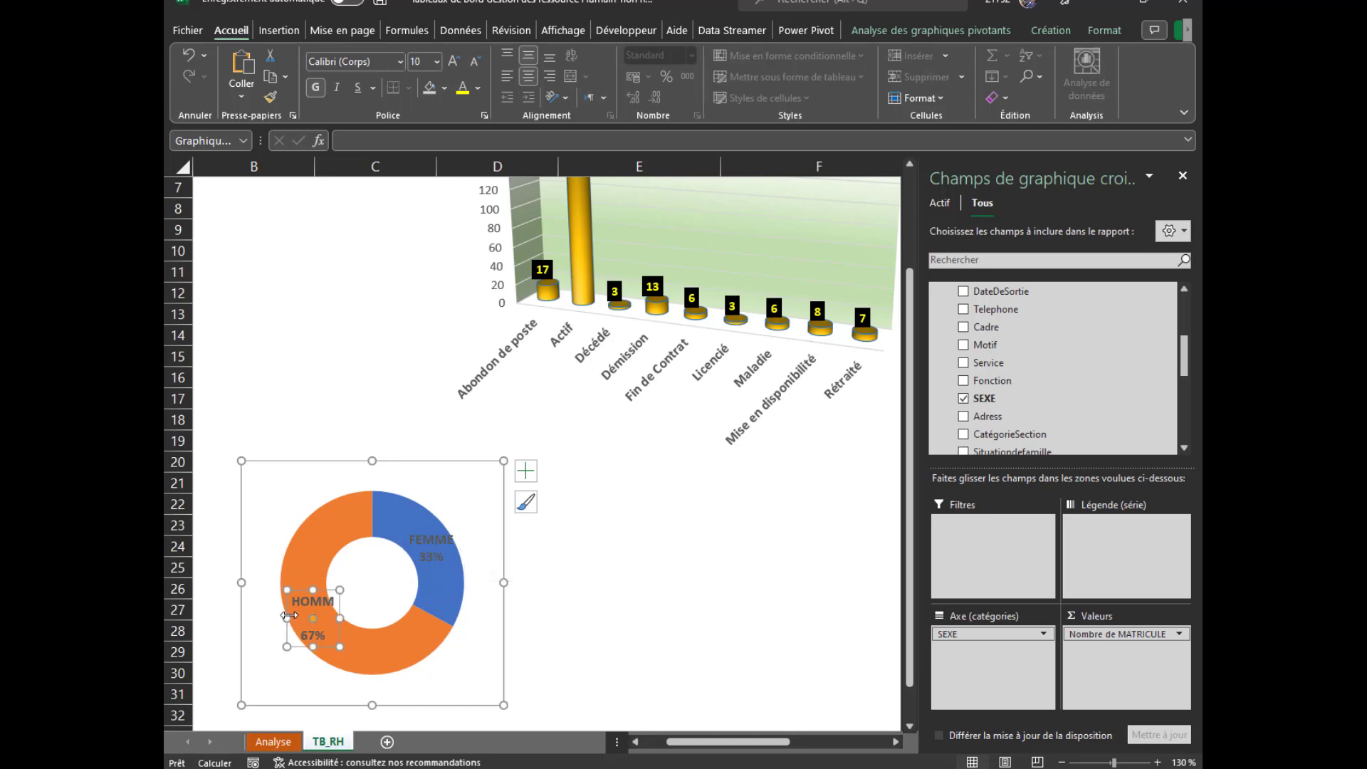
pyautogui.moveTo(289, 615); pyautogui.dragTo(268, 614)
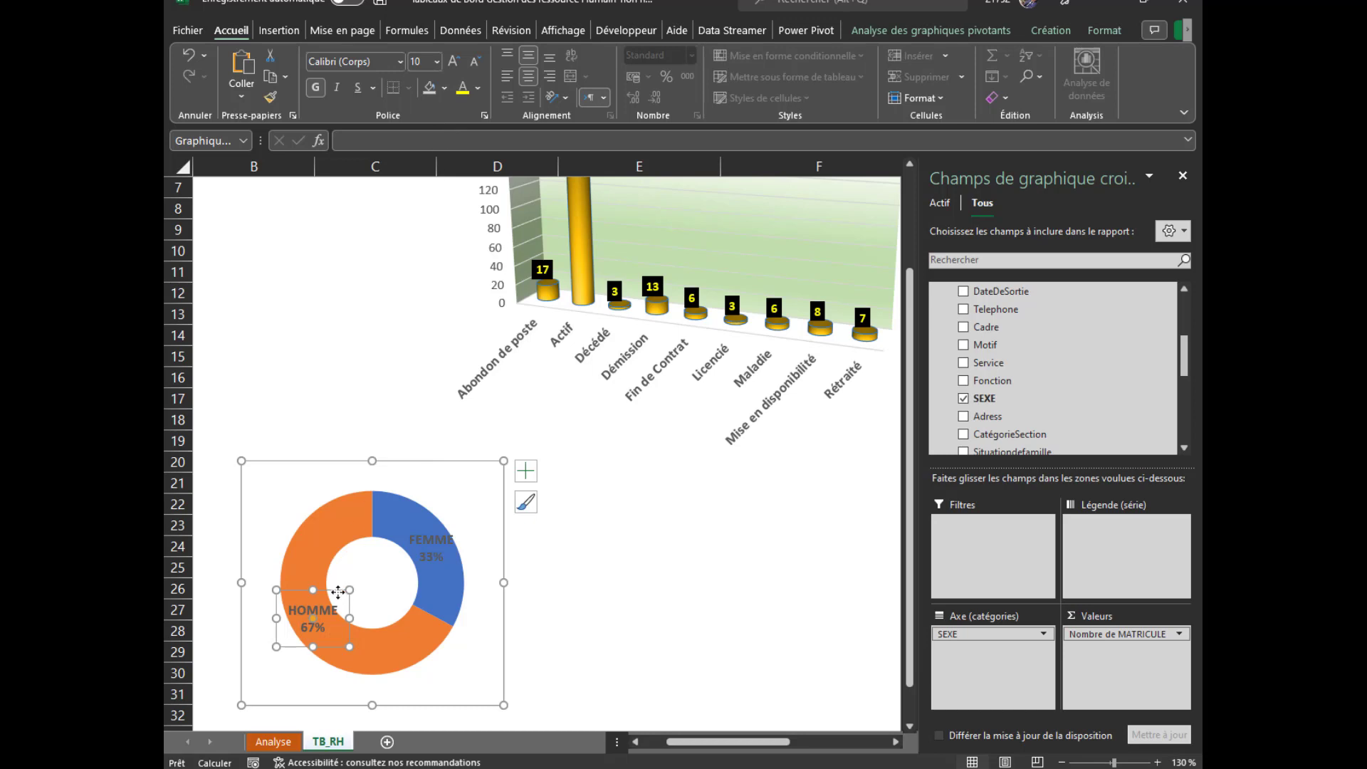
# Set the text color of the FEMME and HOMME data labels to black
pyautogui.click(434, 549)
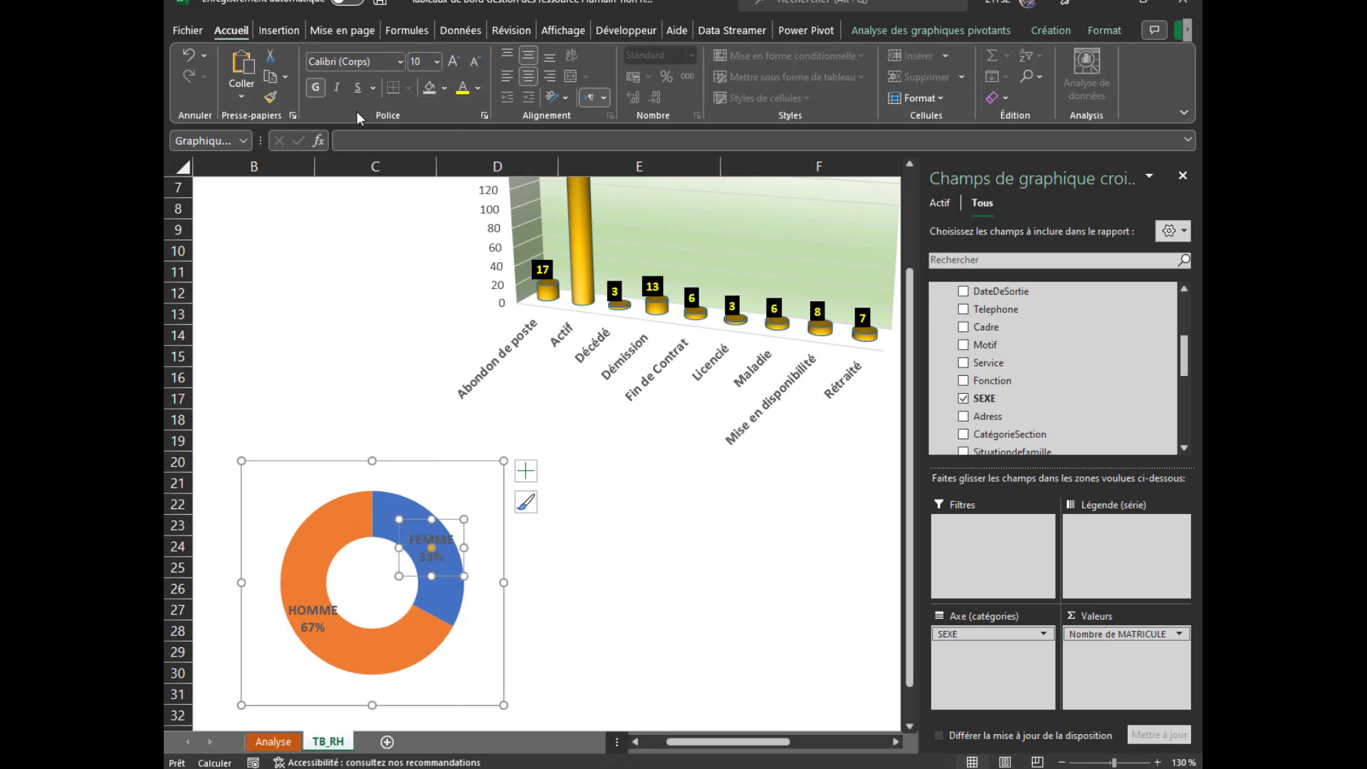
pyautogui.click(479, 87)
pyautogui.click(470, 109)
pyautogui.click(302, 624)
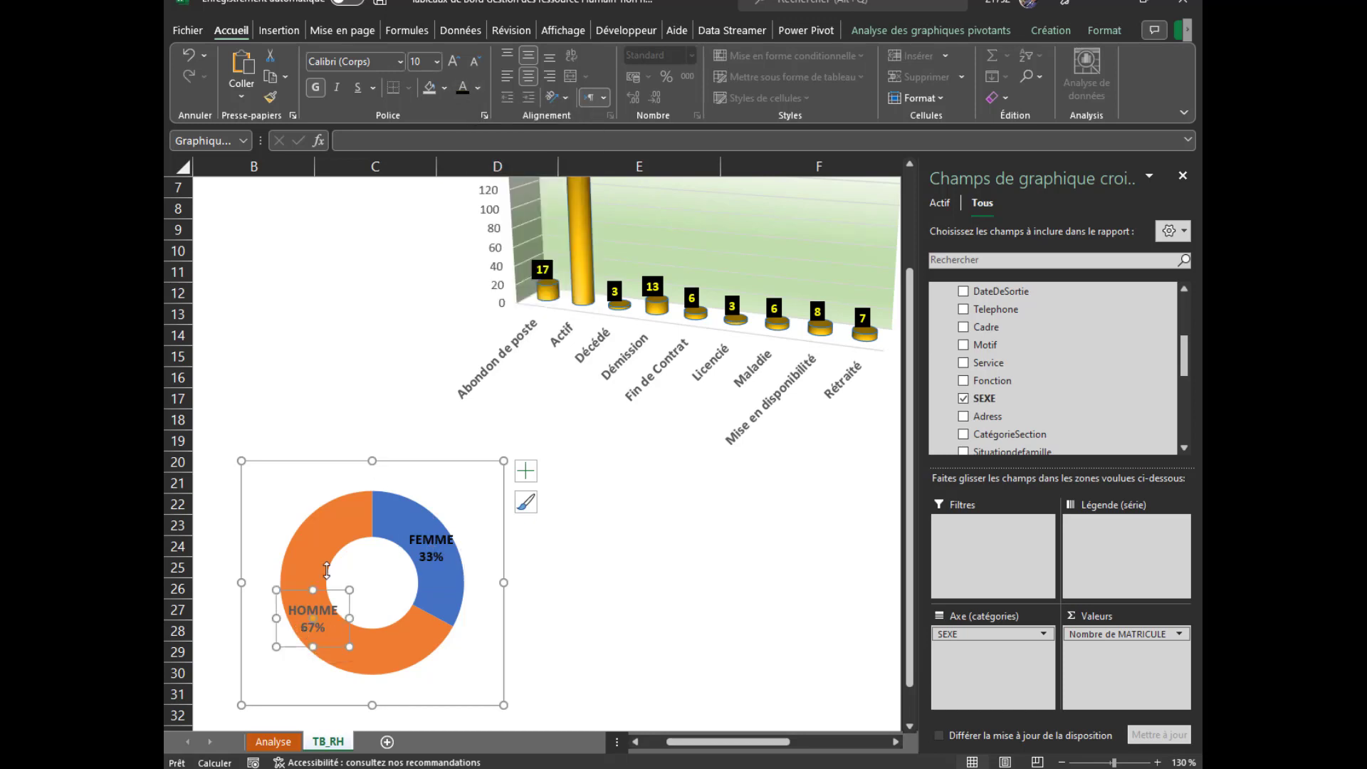
pyautogui.click(463, 87)
pyautogui.click(592, 587)
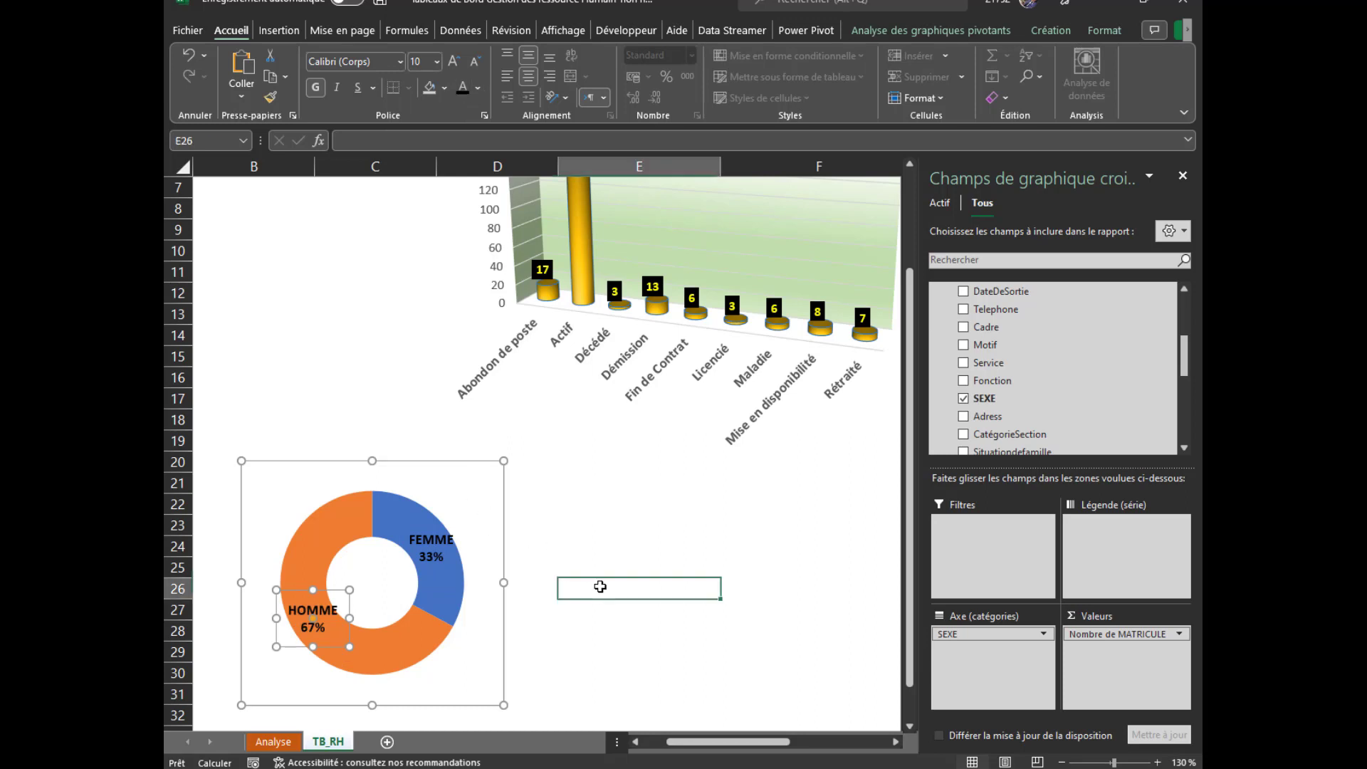
# Move the sex doughnut chart up beside the column chart and place a copy of it below the column chart
pyautogui.click(442, 466)
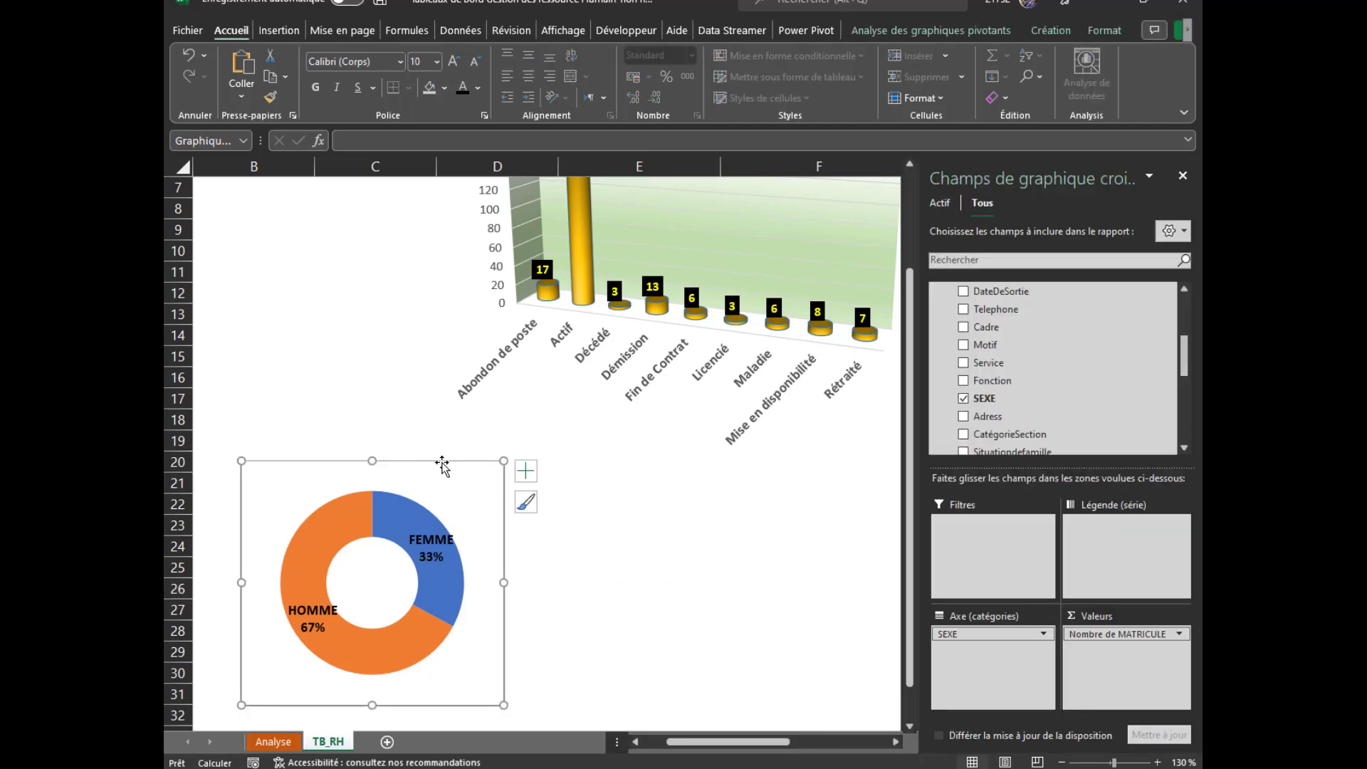
pyautogui.moveTo(442, 467); pyautogui.dragTo(399, 317)
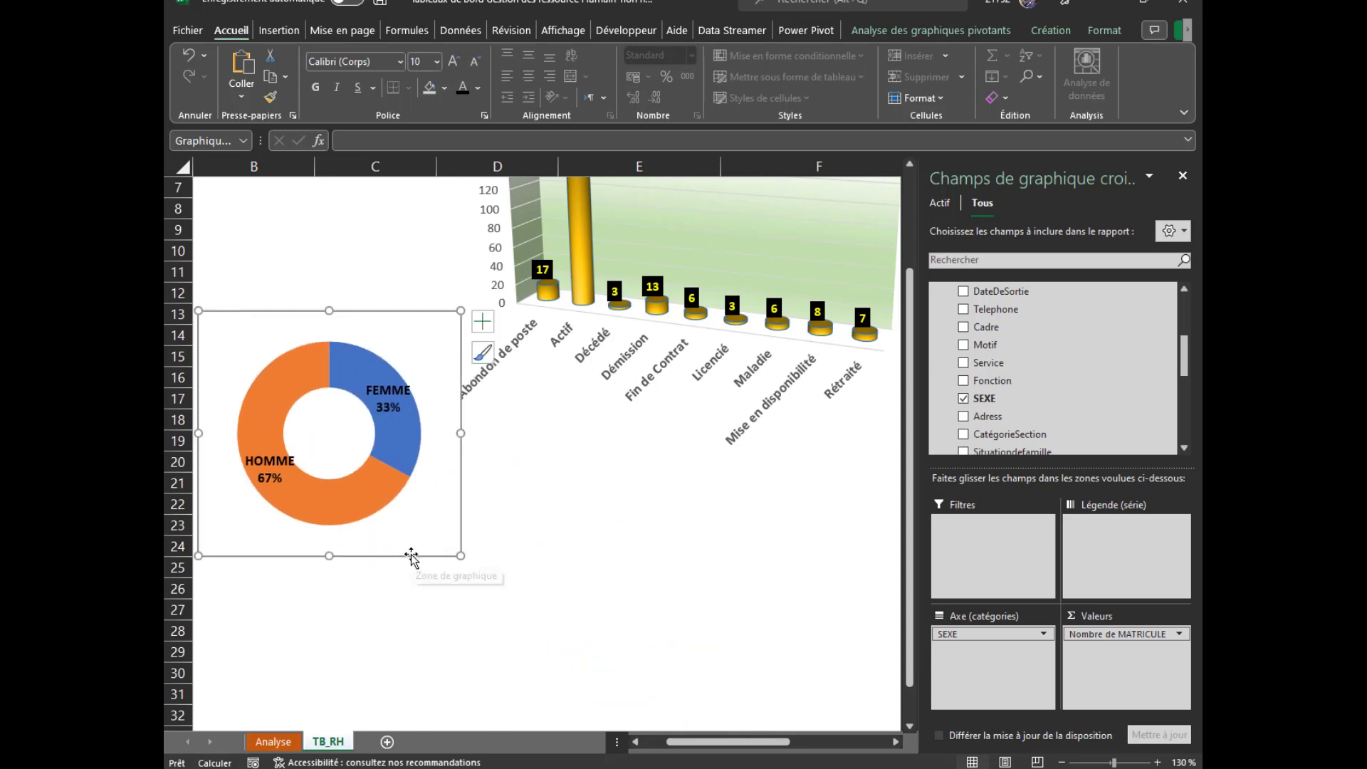
pyautogui.moveTo(412, 565); pyautogui.dragTo(698, 664)
# Replace SEXE with the Situationdefamille field from DOSSIERS as the axis category of the copied doughnut chart
pyautogui.click(611, 597)
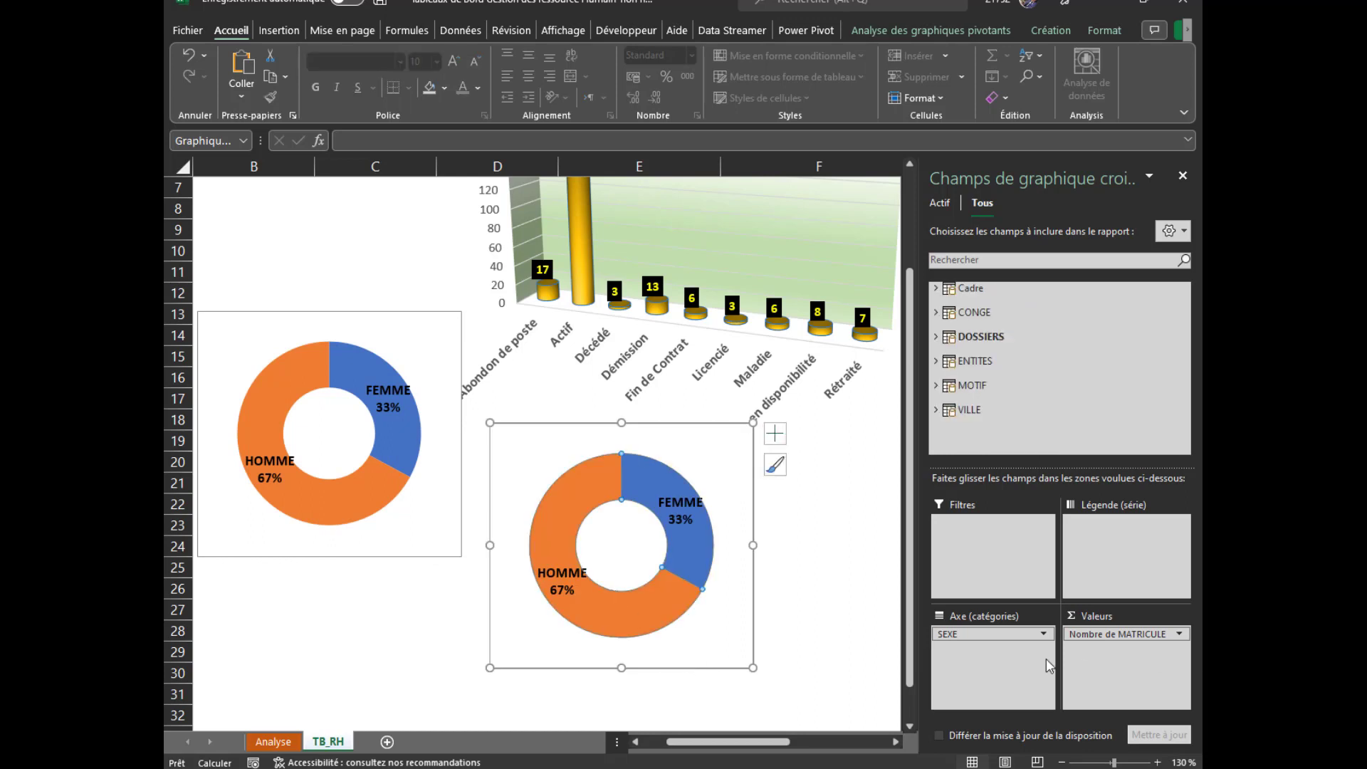
pyautogui.click(955, 633)
pyautogui.click(955, 638)
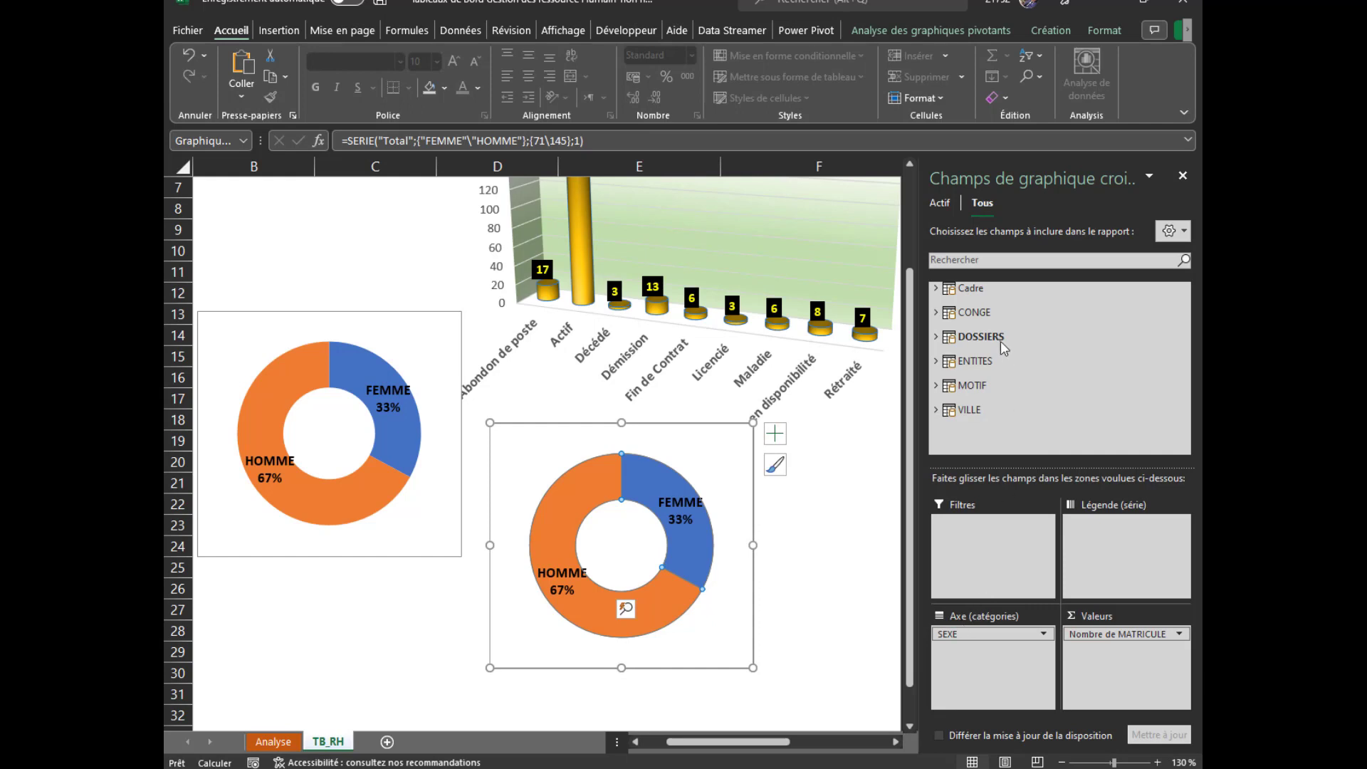
pyautogui.click(937, 334)
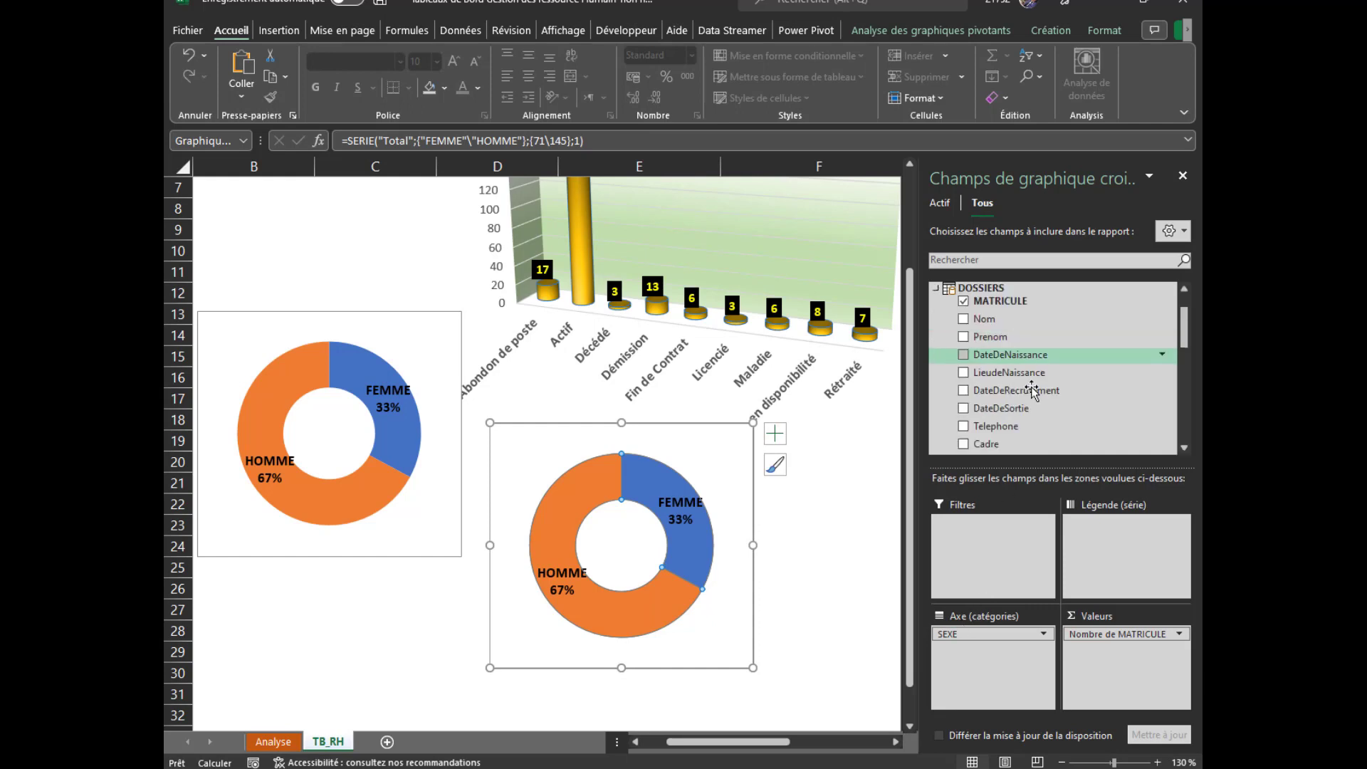
pyautogui.scroll(-5, 1031, 388)
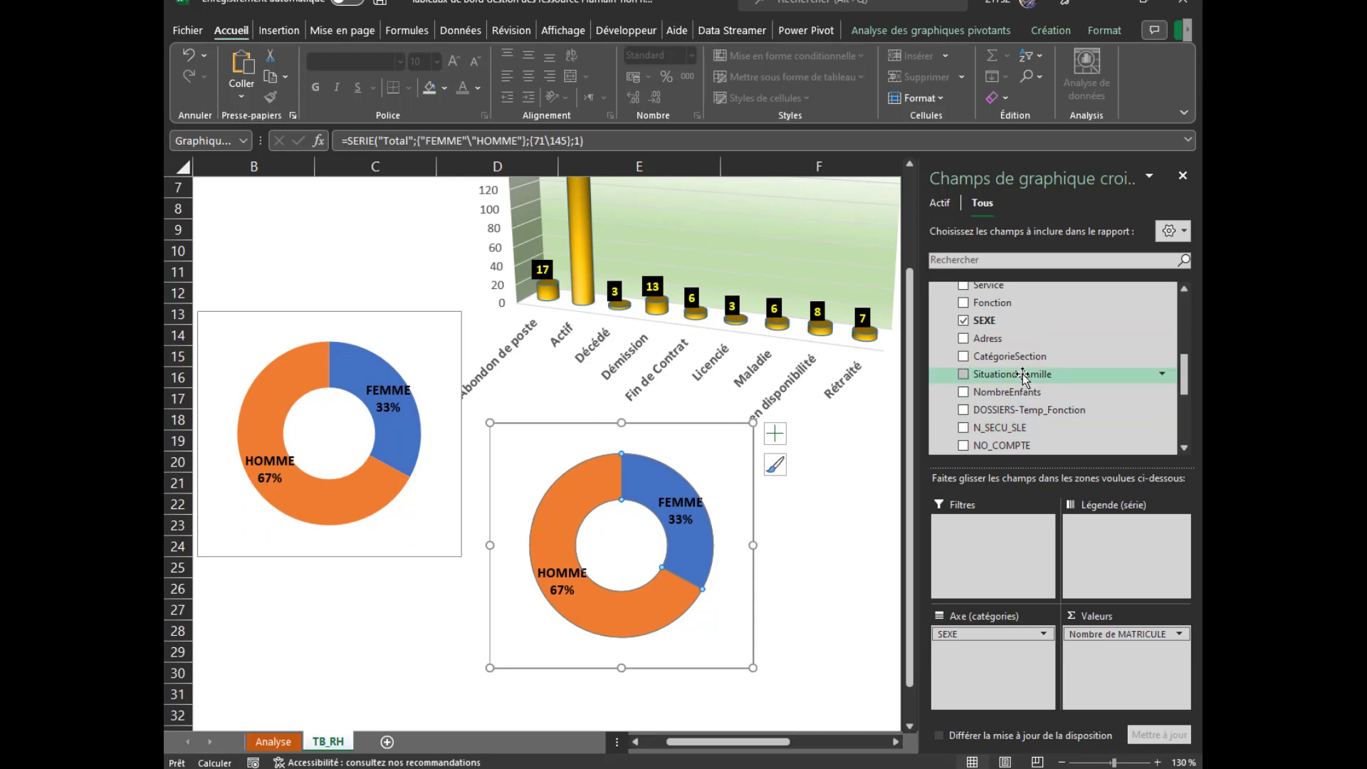
pyautogui.moveTo(1022, 377); pyautogui.dragTo(1100, 324)
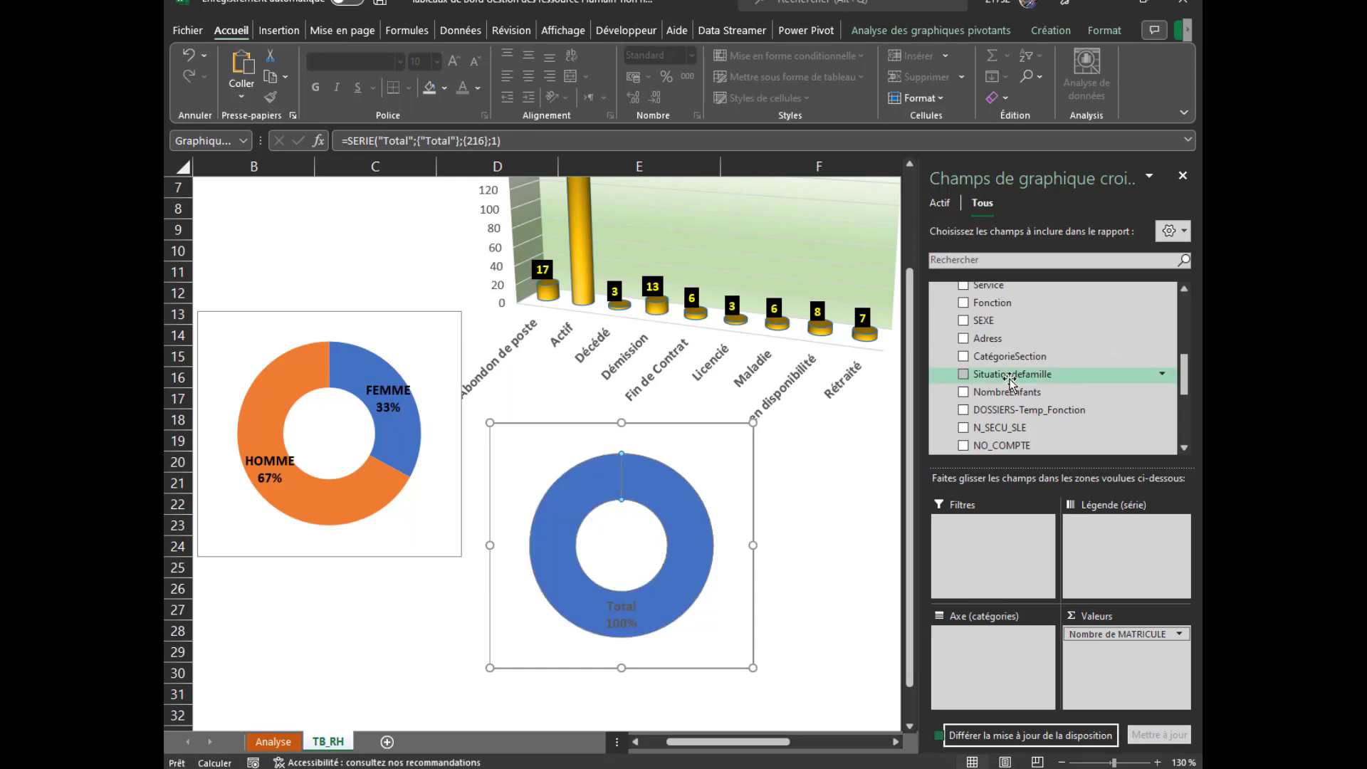
pyautogui.moveTo(1012, 382); pyautogui.dragTo(977, 634)
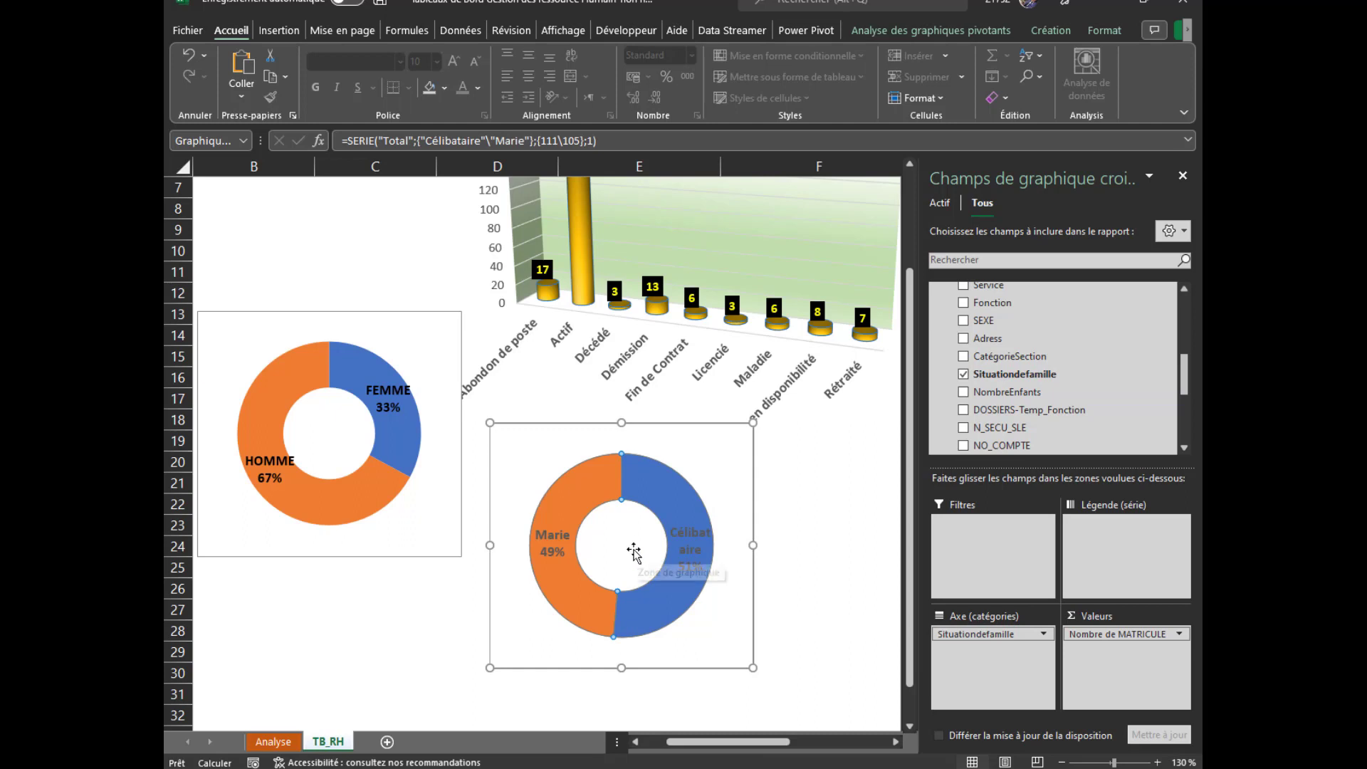
# Remove the chart area border from both the marital status doughnut and the sex doughnut
pyautogui.click(516, 428)
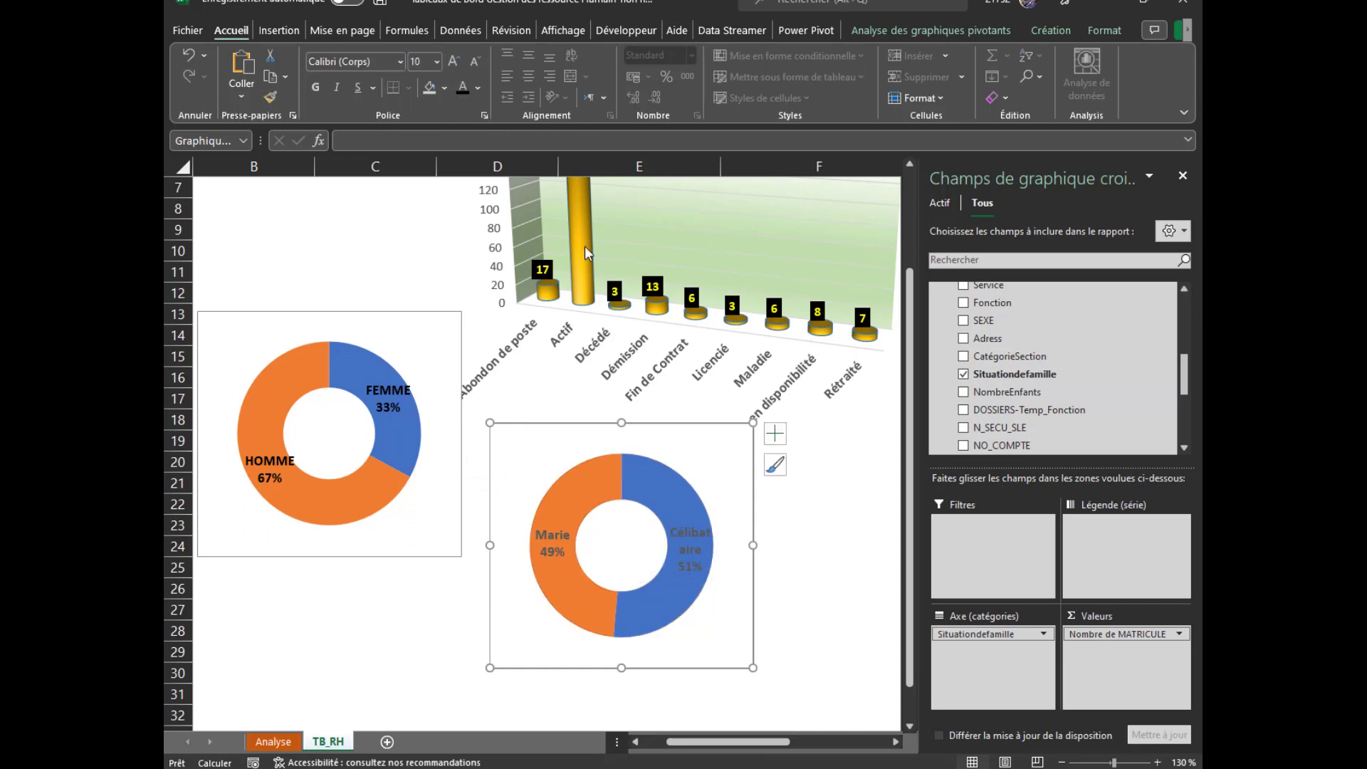
pyautogui.doubleClick(565, 425)
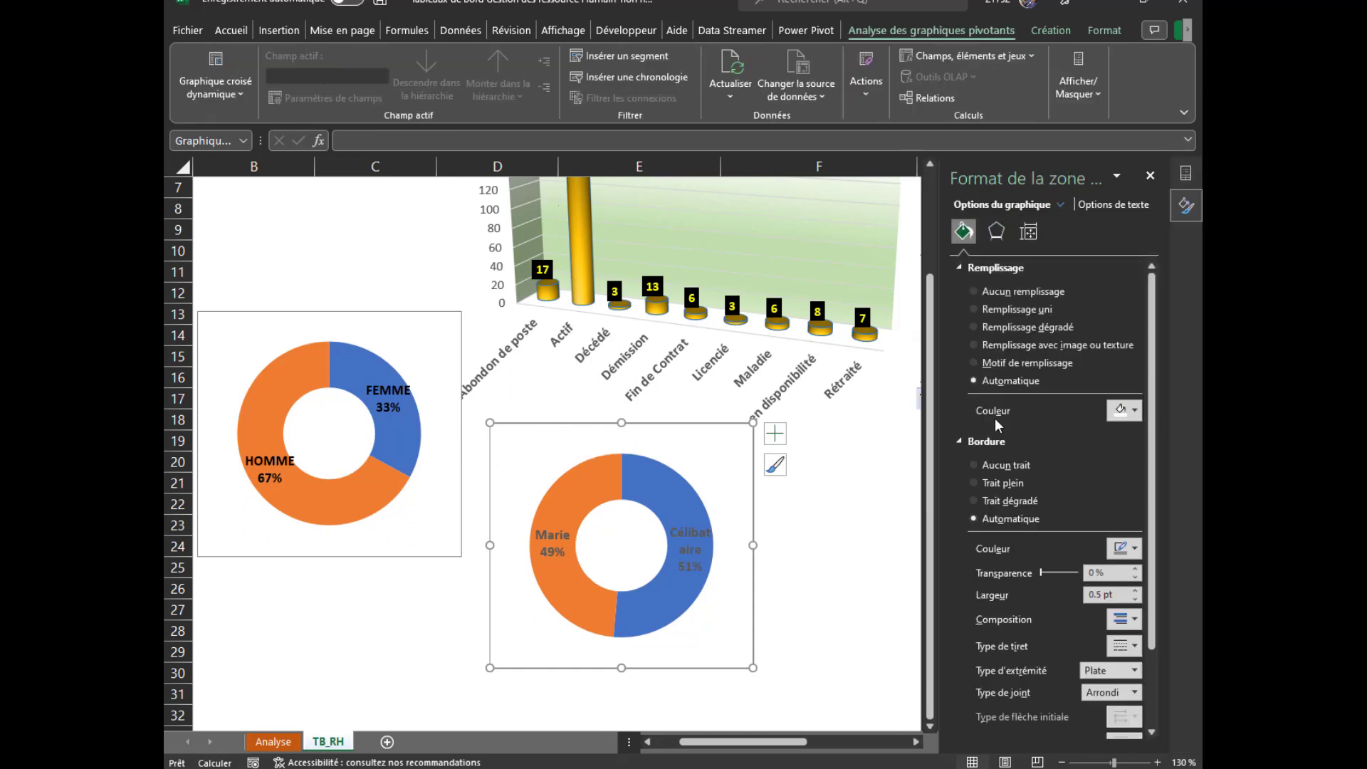
pyautogui.click(985, 470)
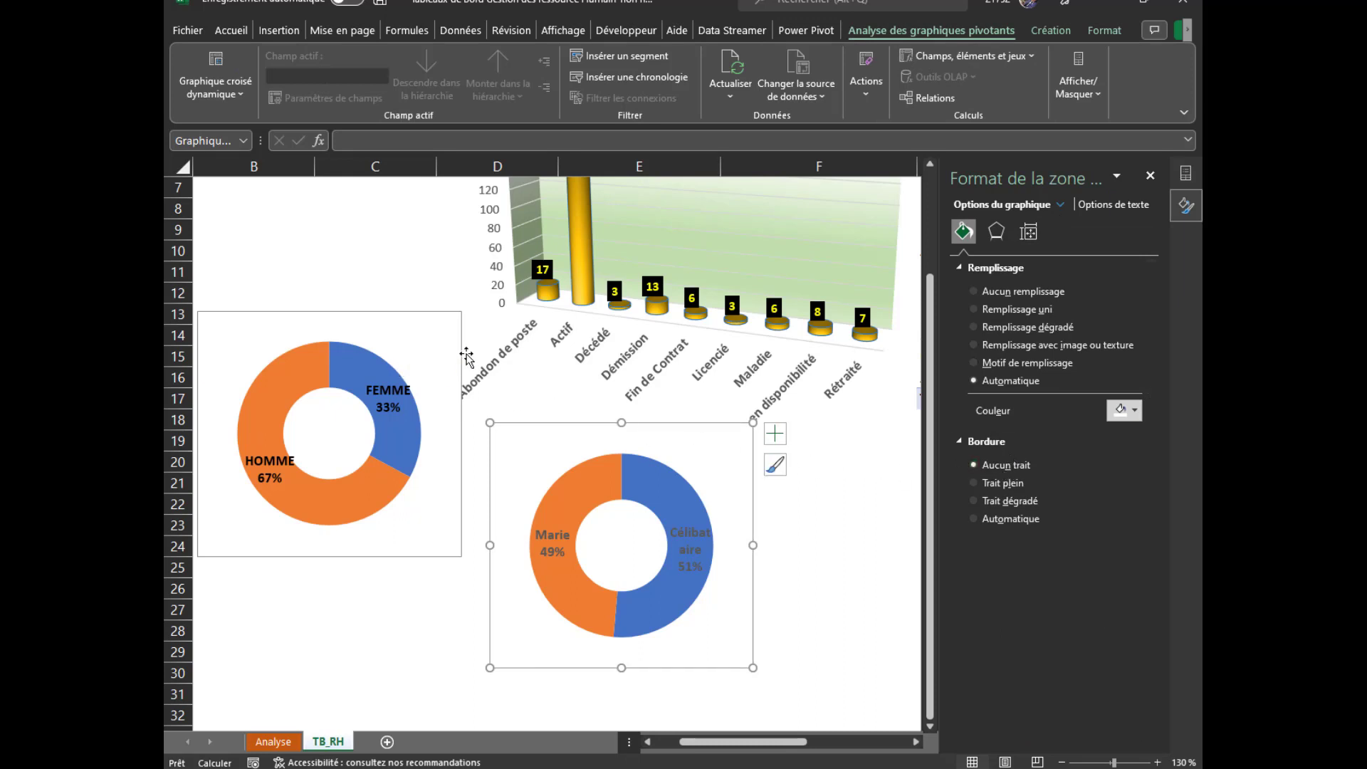
pyautogui.click(462, 324)
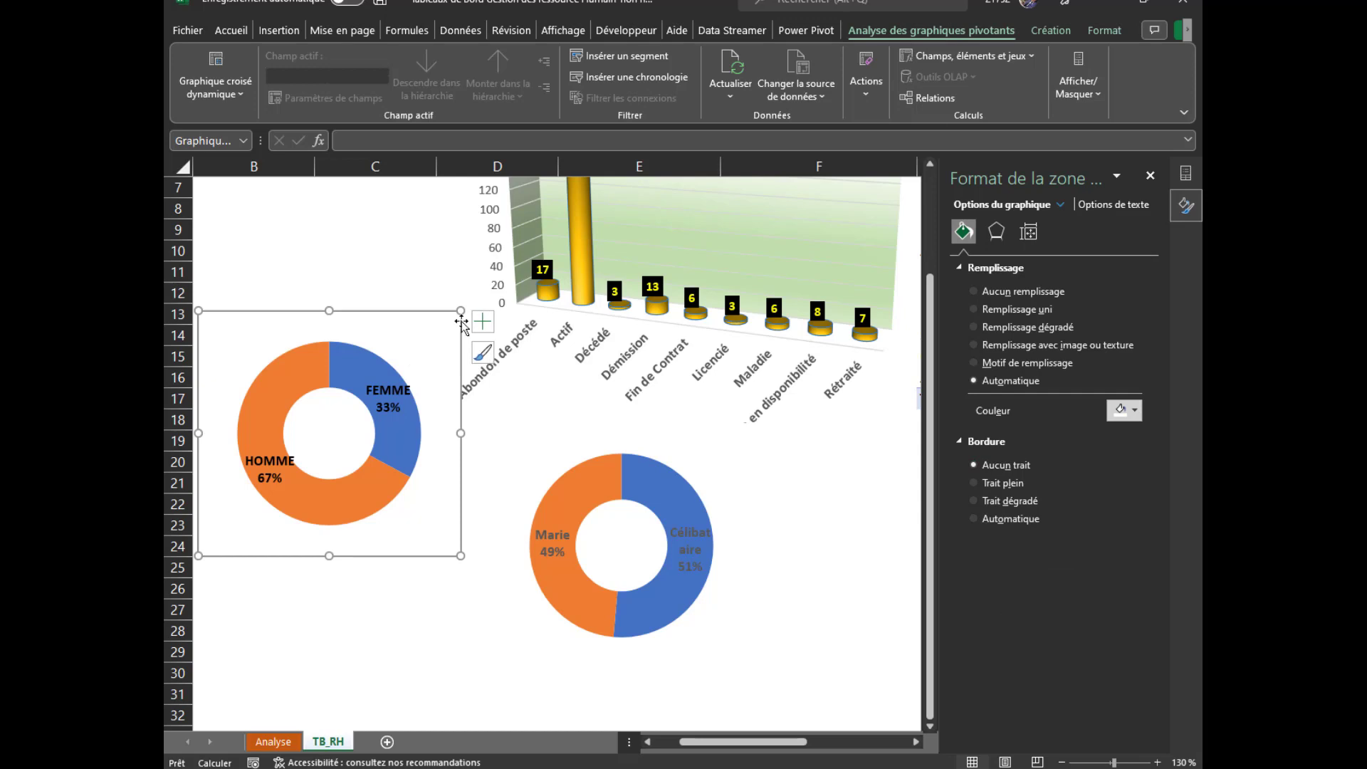
pyautogui.click(1102, 30)
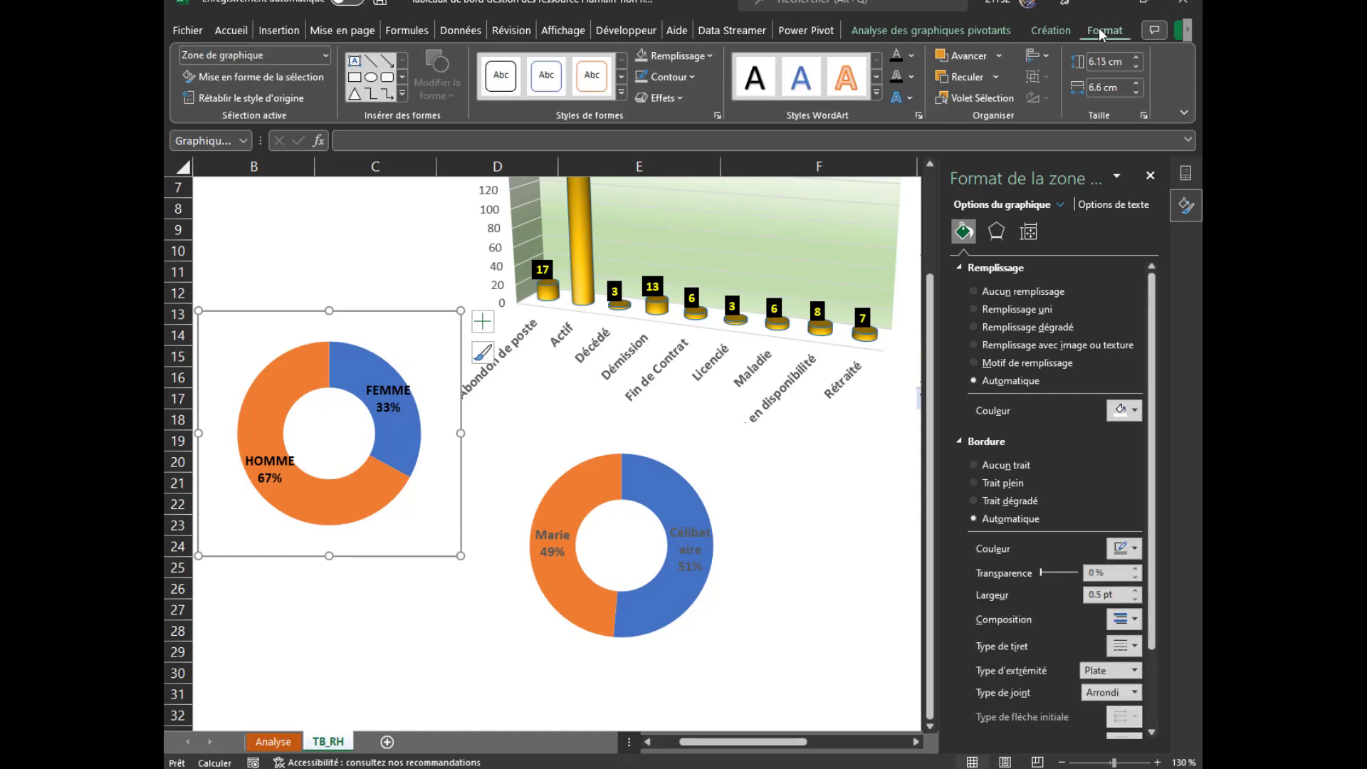
pyautogui.click(689, 77)
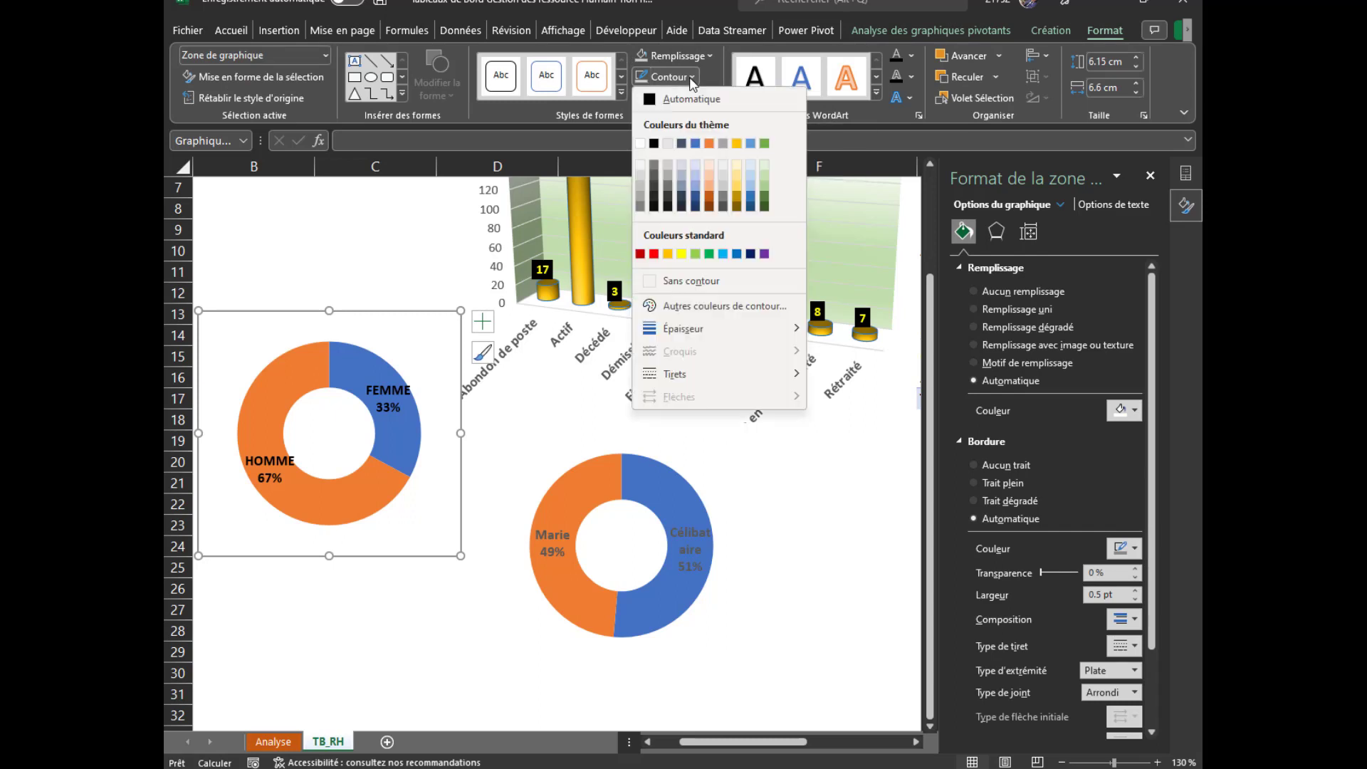
pyautogui.click(666, 284)
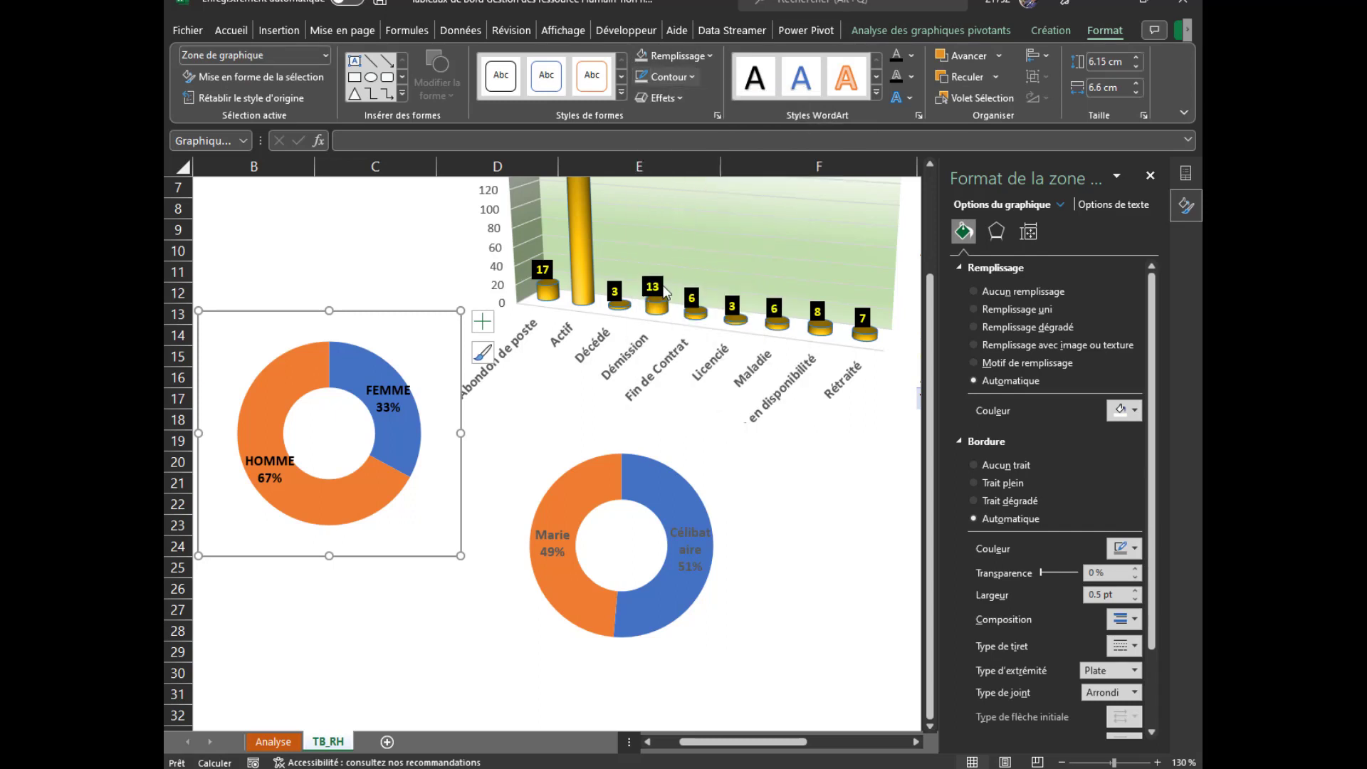
pyautogui.click(789, 477)
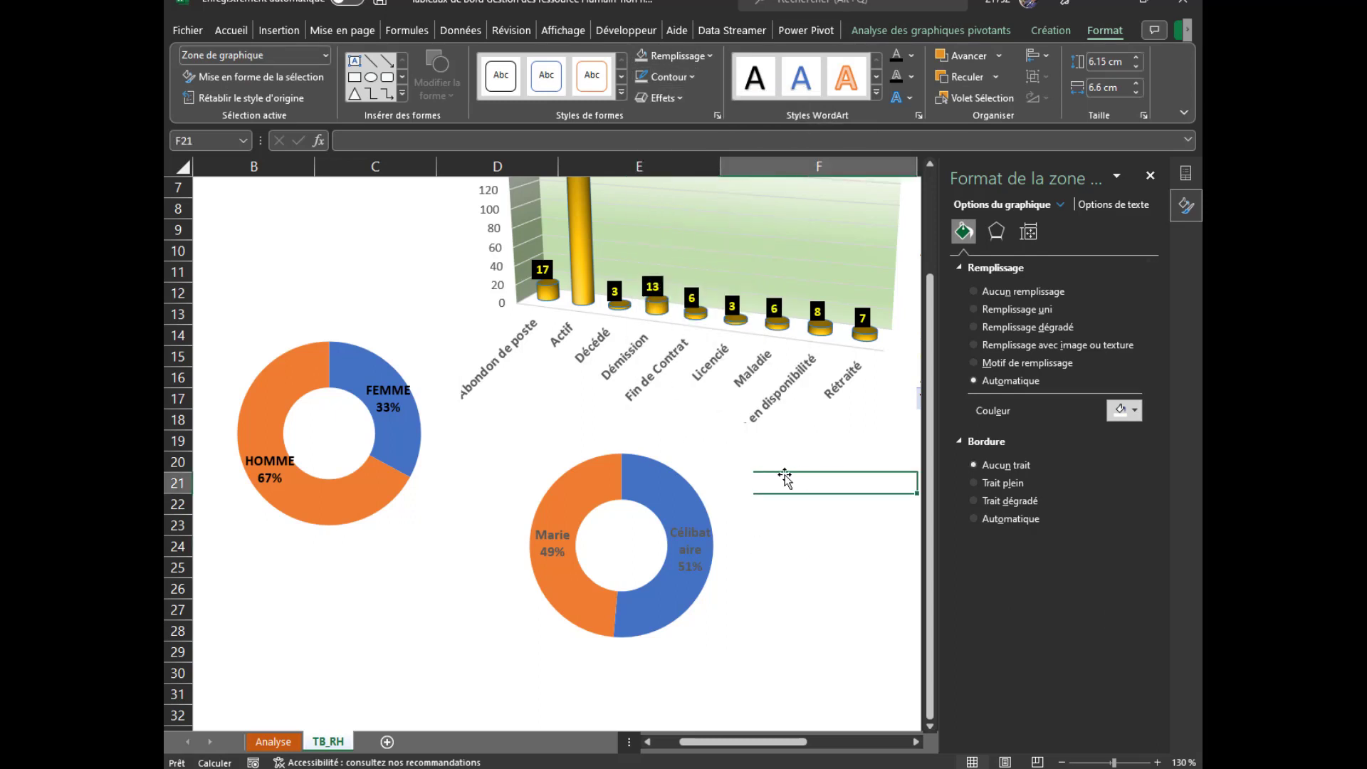
pyautogui.scroll(-2, 533, 416)
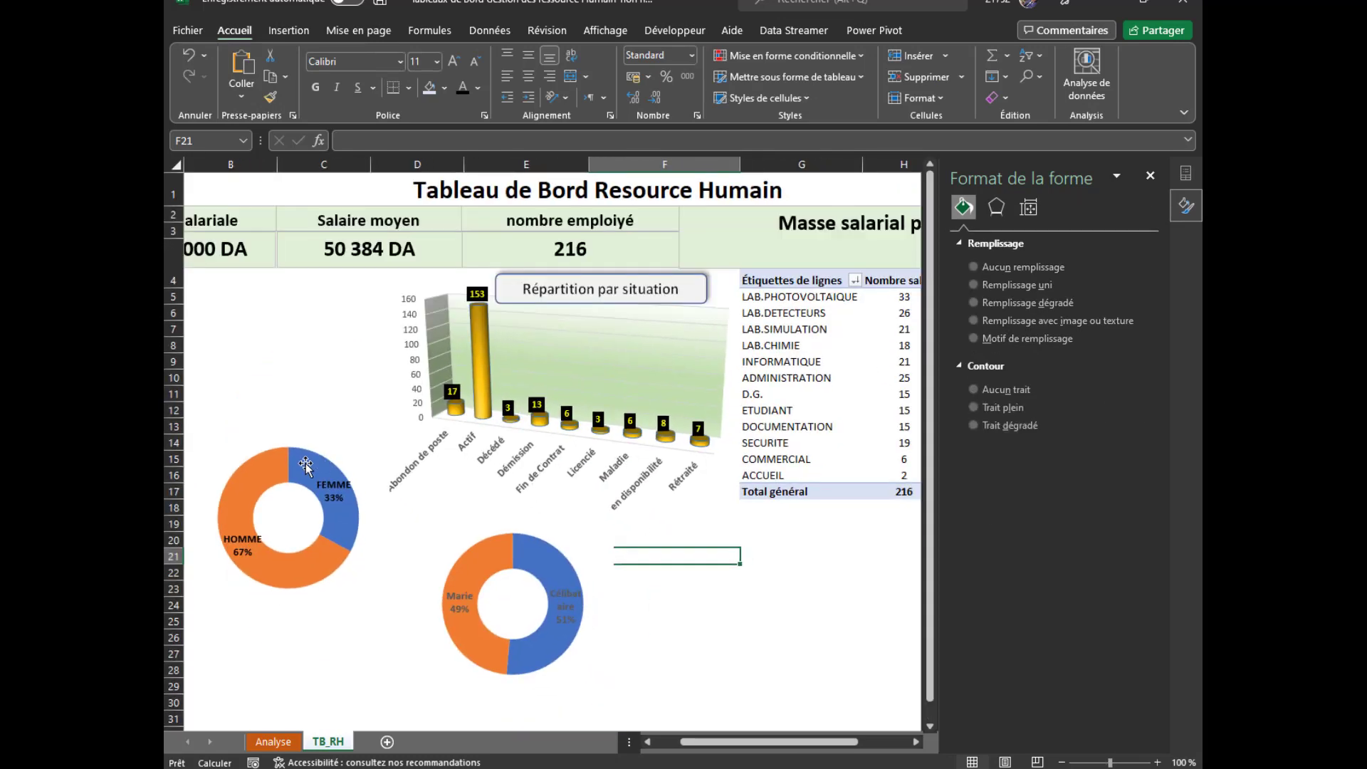
pyautogui.moveTo(701, 743); pyautogui.dragTo(658, 743)
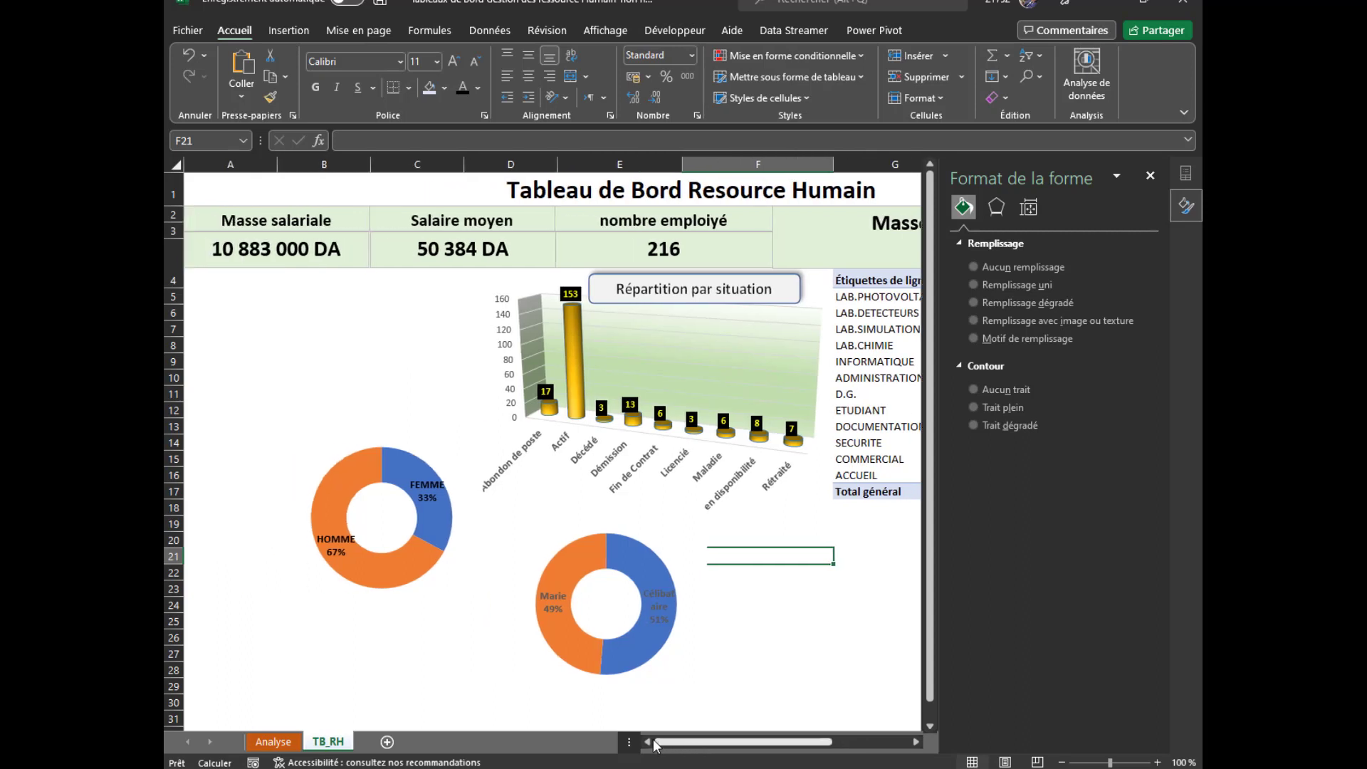
pyautogui.click(579, 565)
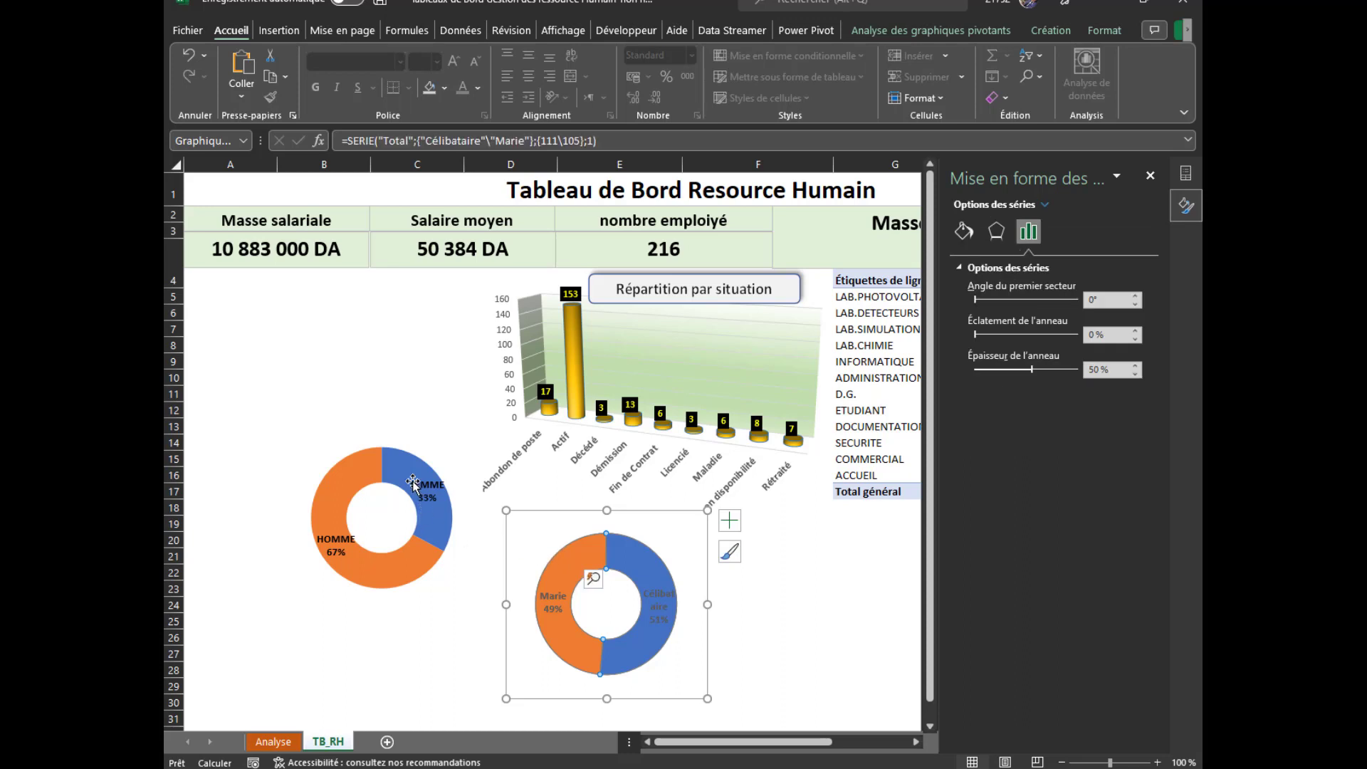
pyautogui.click(397, 461)
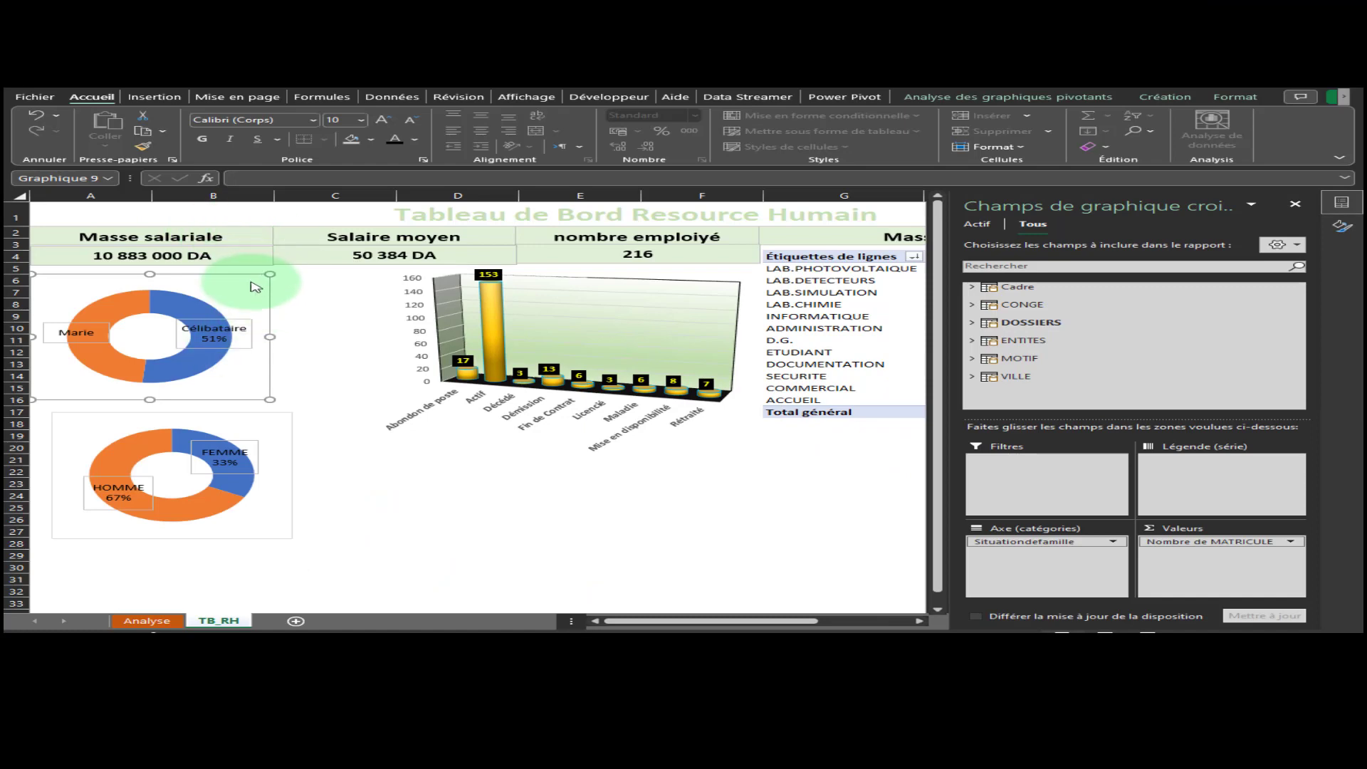
# Set the chart area of the marital status doughnut to no fill and no outline
pyautogui.click(251, 279)
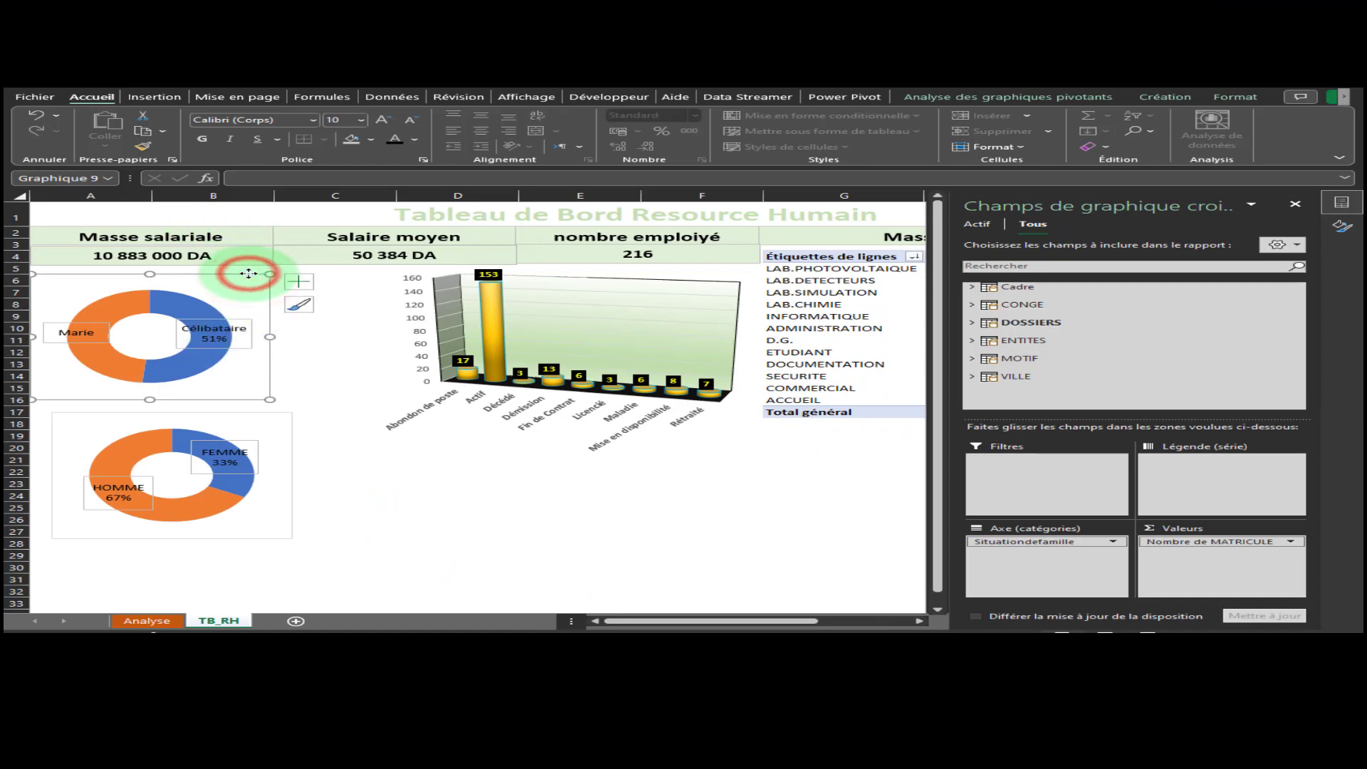
pyautogui.doubleClick(248, 274)
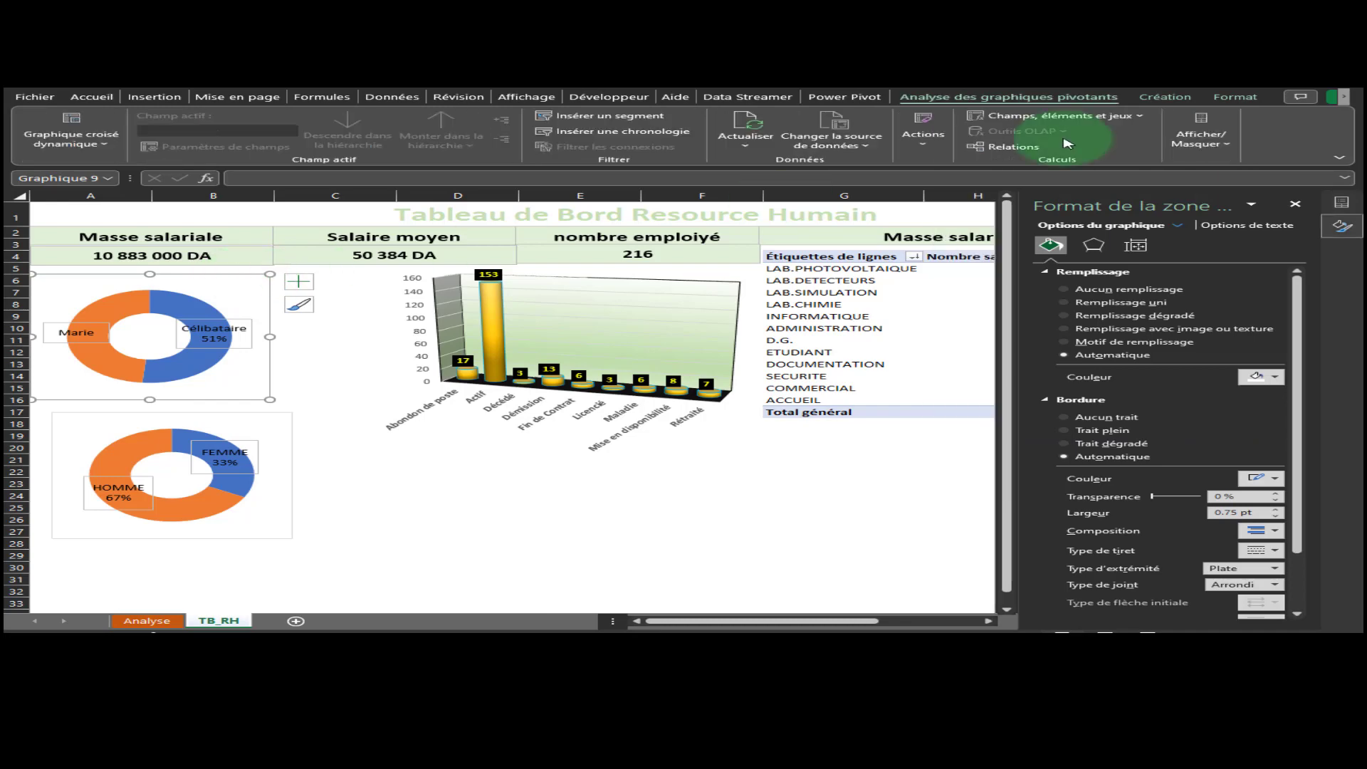
pyautogui.click(1235, 98)
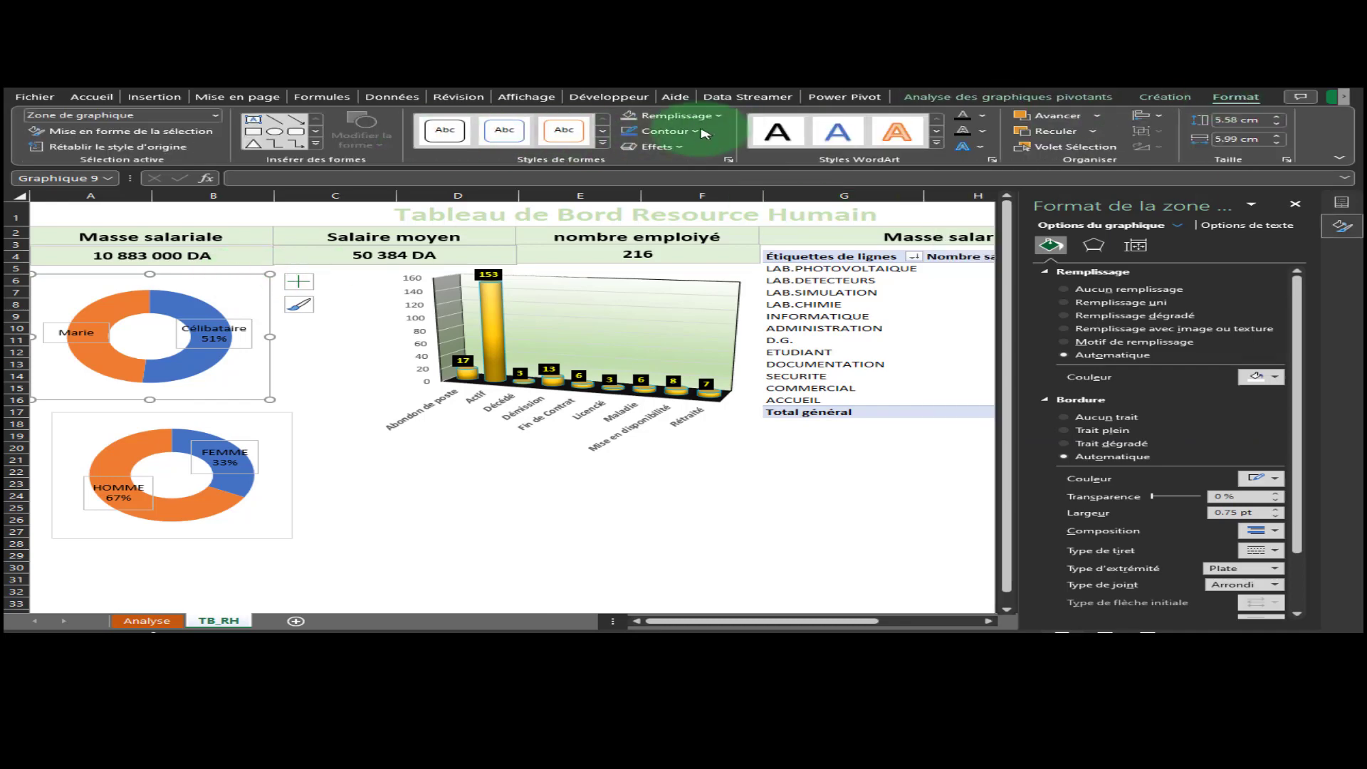
pyautogui.click(719, 116)
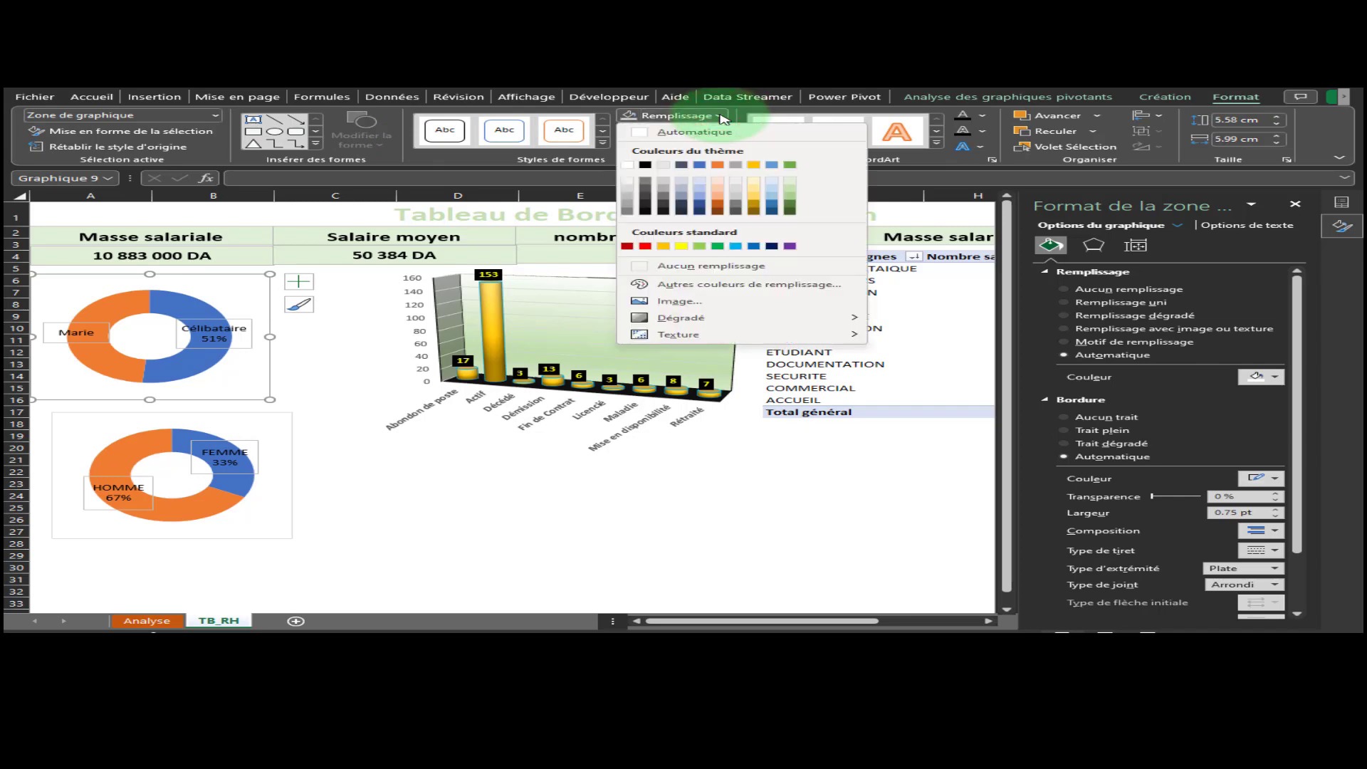
pyautogui.click(720, 117)
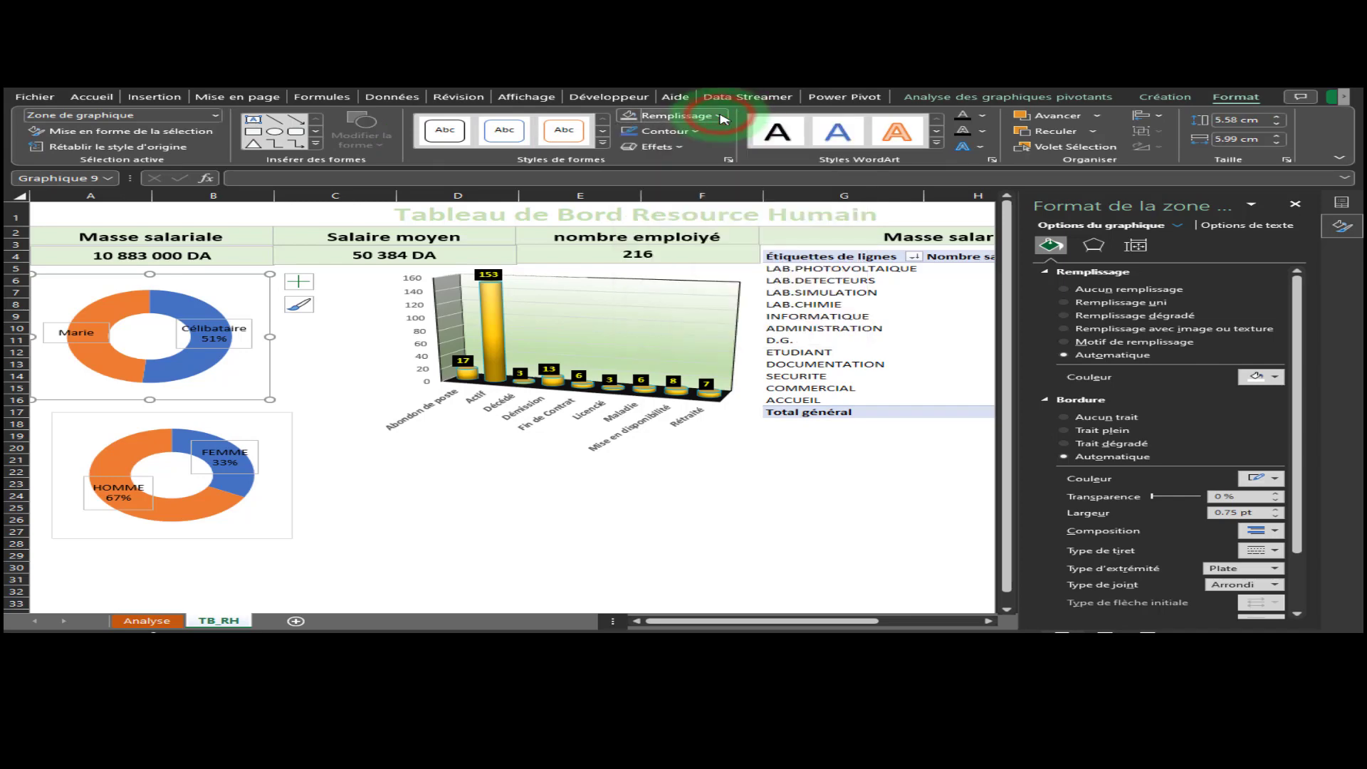
pyautogui.click(720, 116)
pyautogui.click(687, 266)
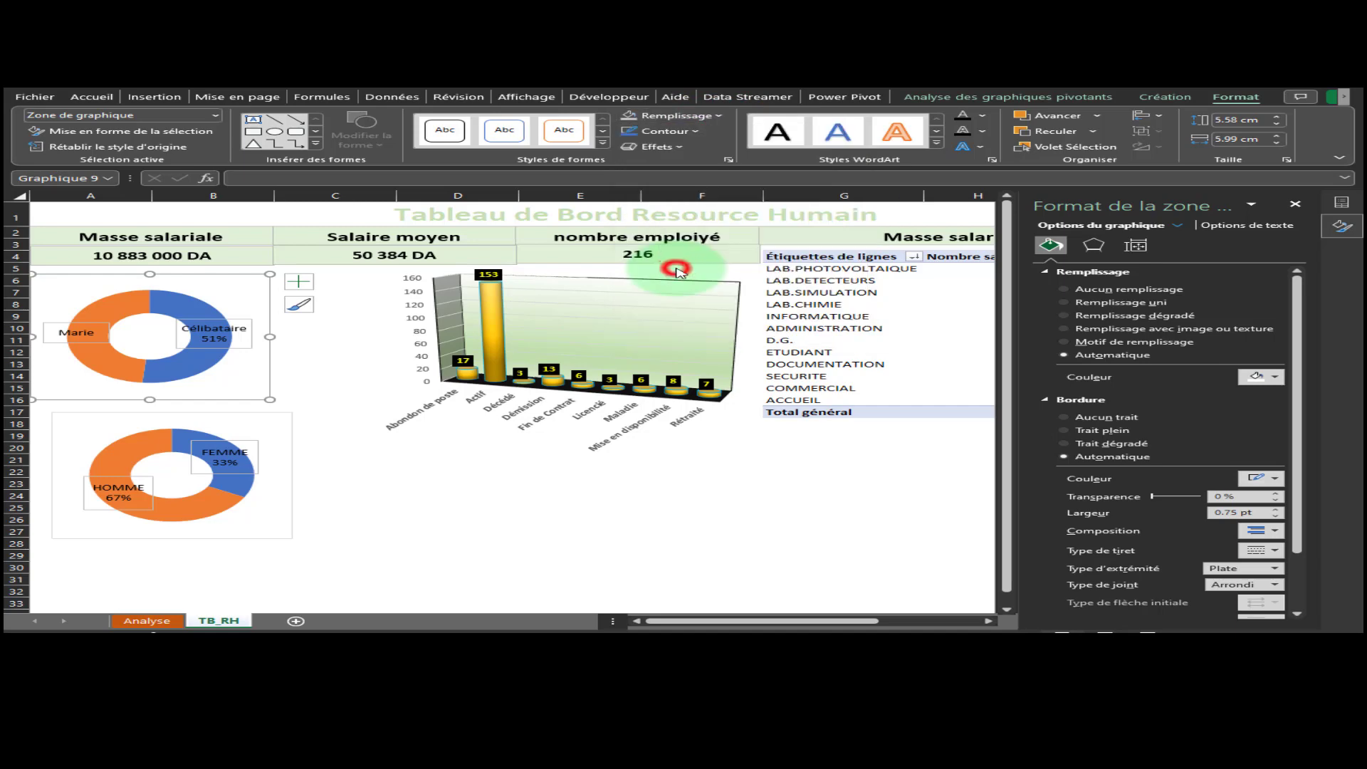
pyautogui.click(691, 131)
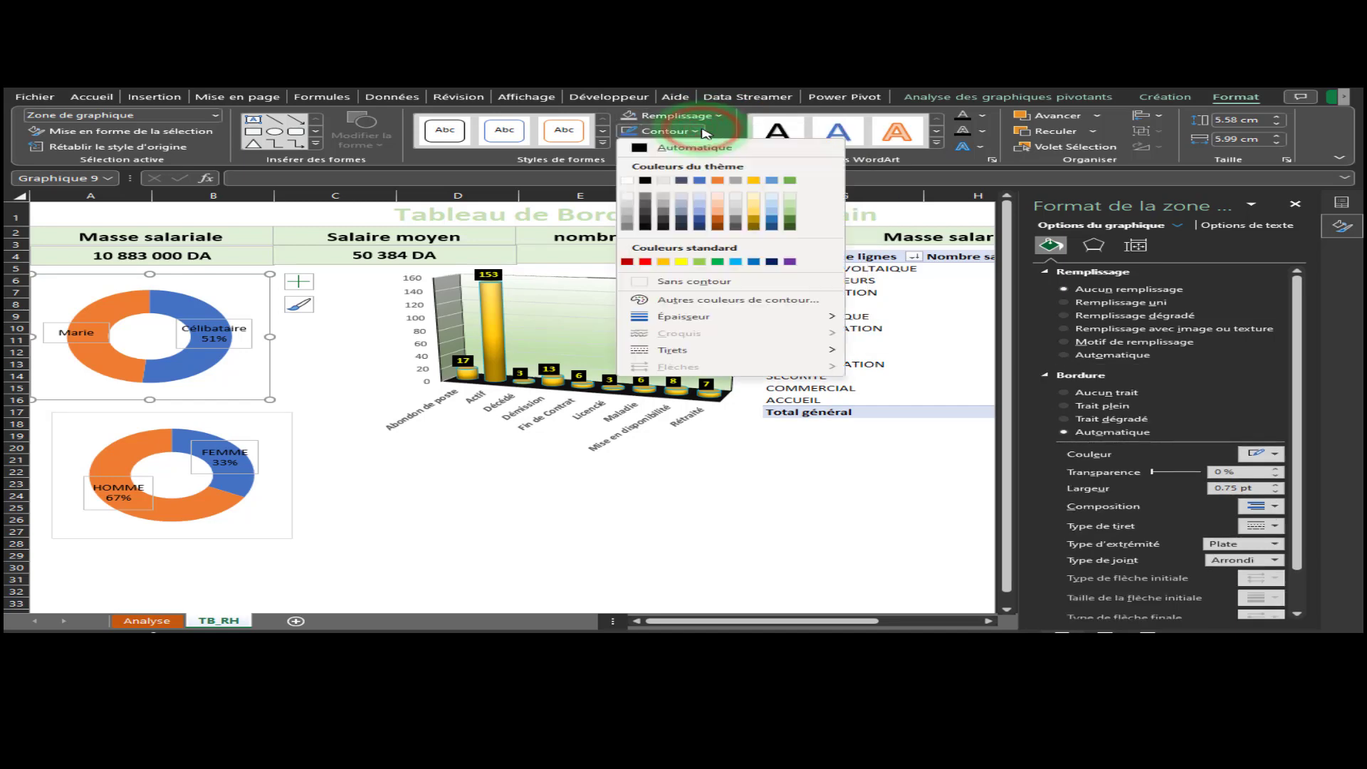
pyautogui.click(698, 282)
pyautogui.click(327, 359)
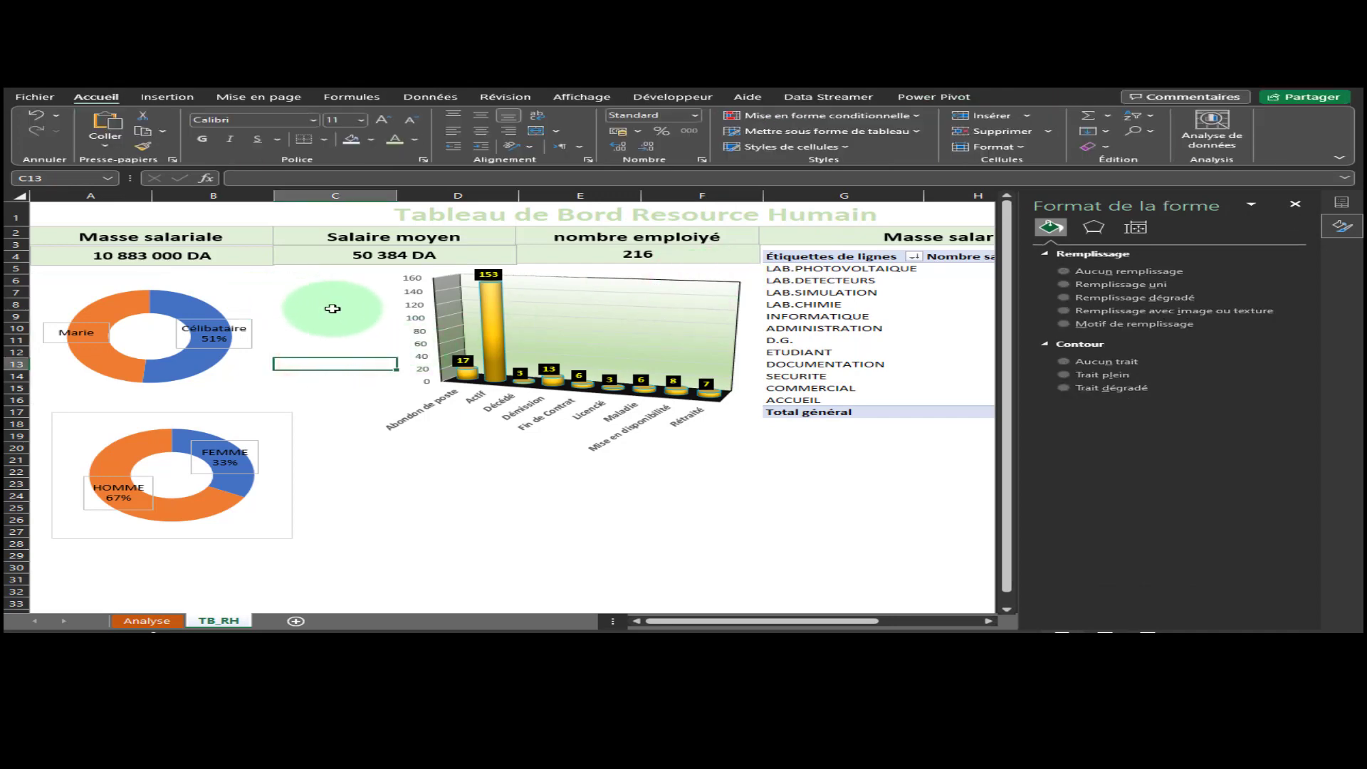
pyautogui.click(271, 413)
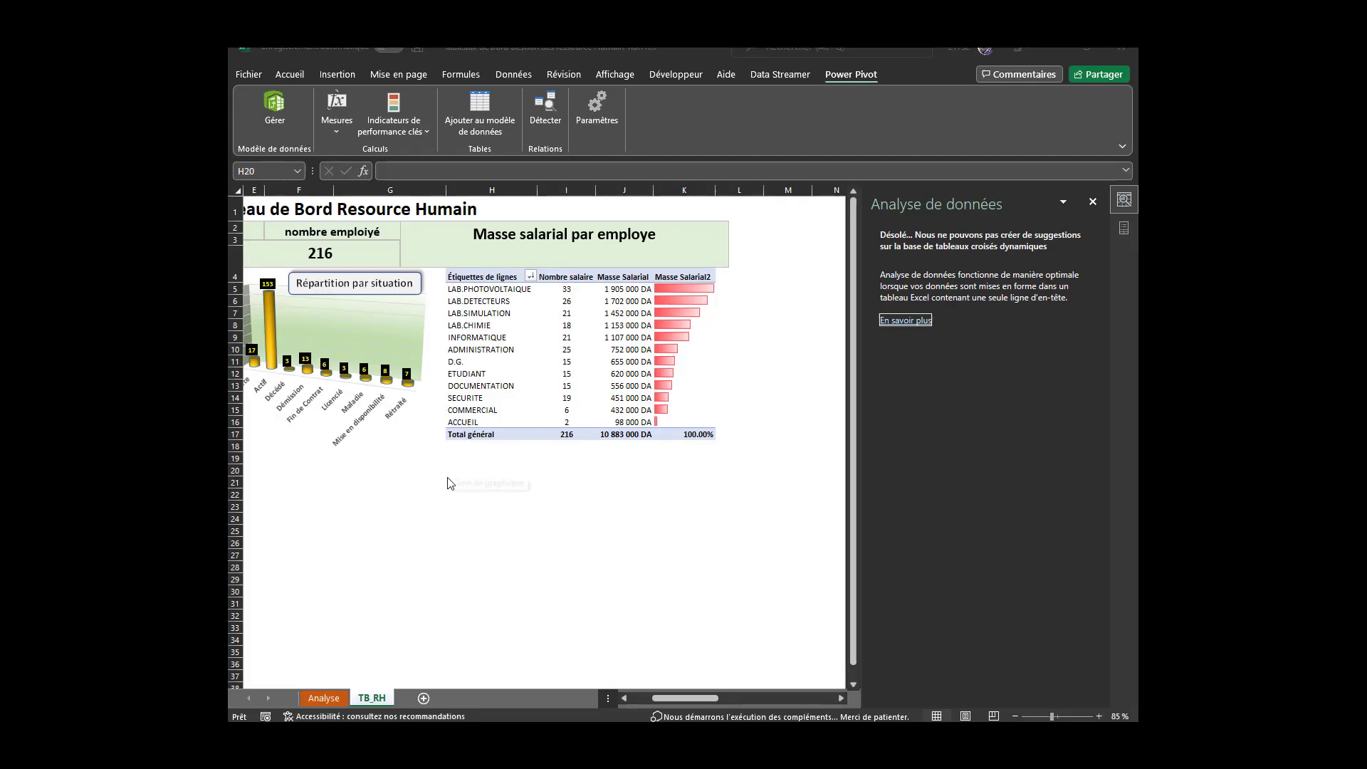
# Insert a pivot chart from the Power Pivot data model on the existing TB_RH sheet at cell H20
pyautogui.click(450, 475)
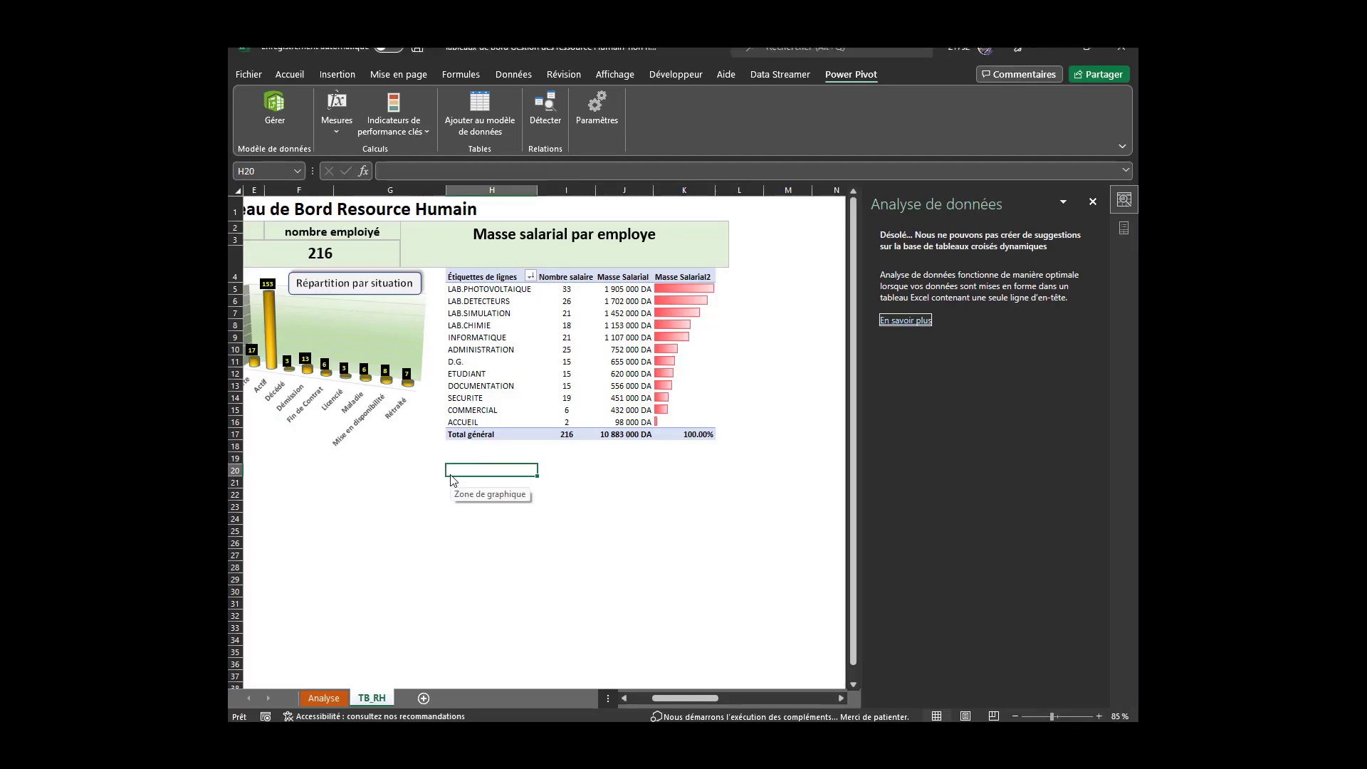
pyautogui.click(278, 109)
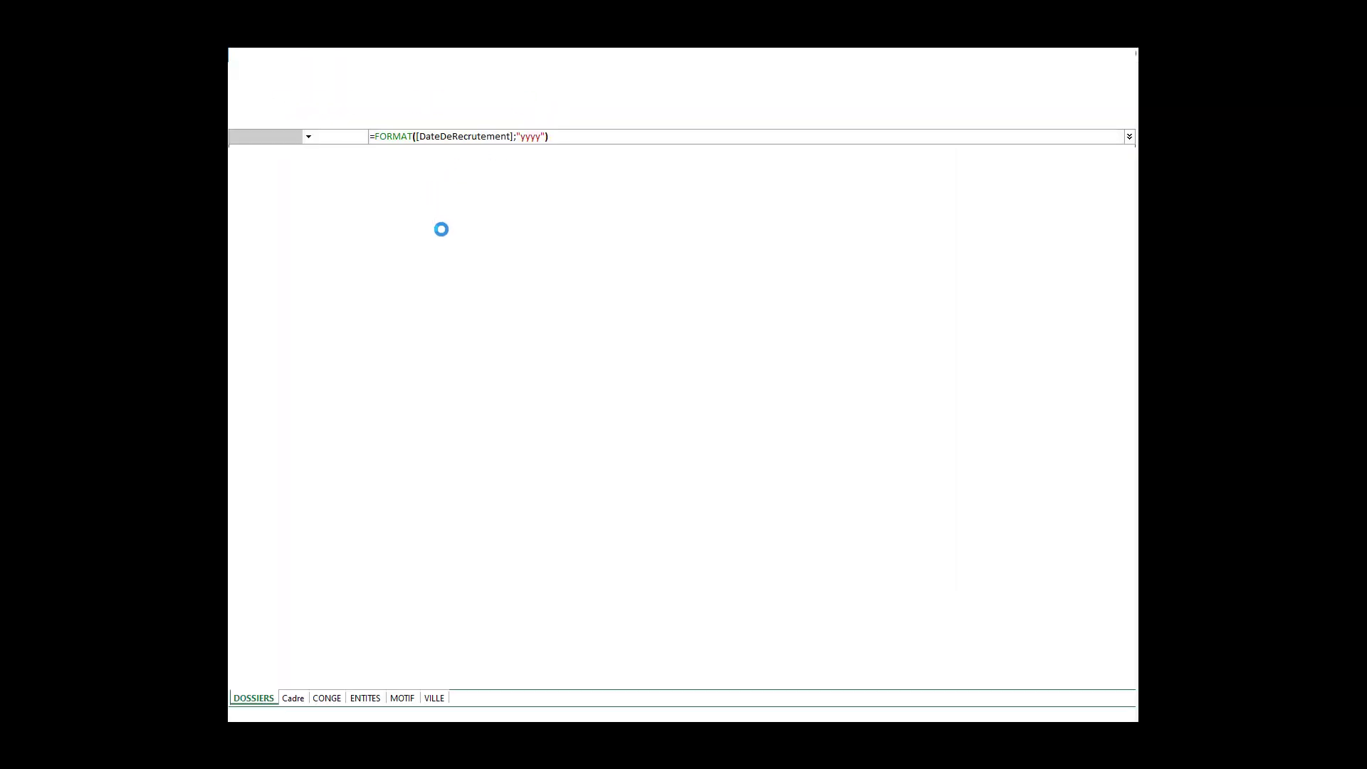
pyautogui.click(273, 238)
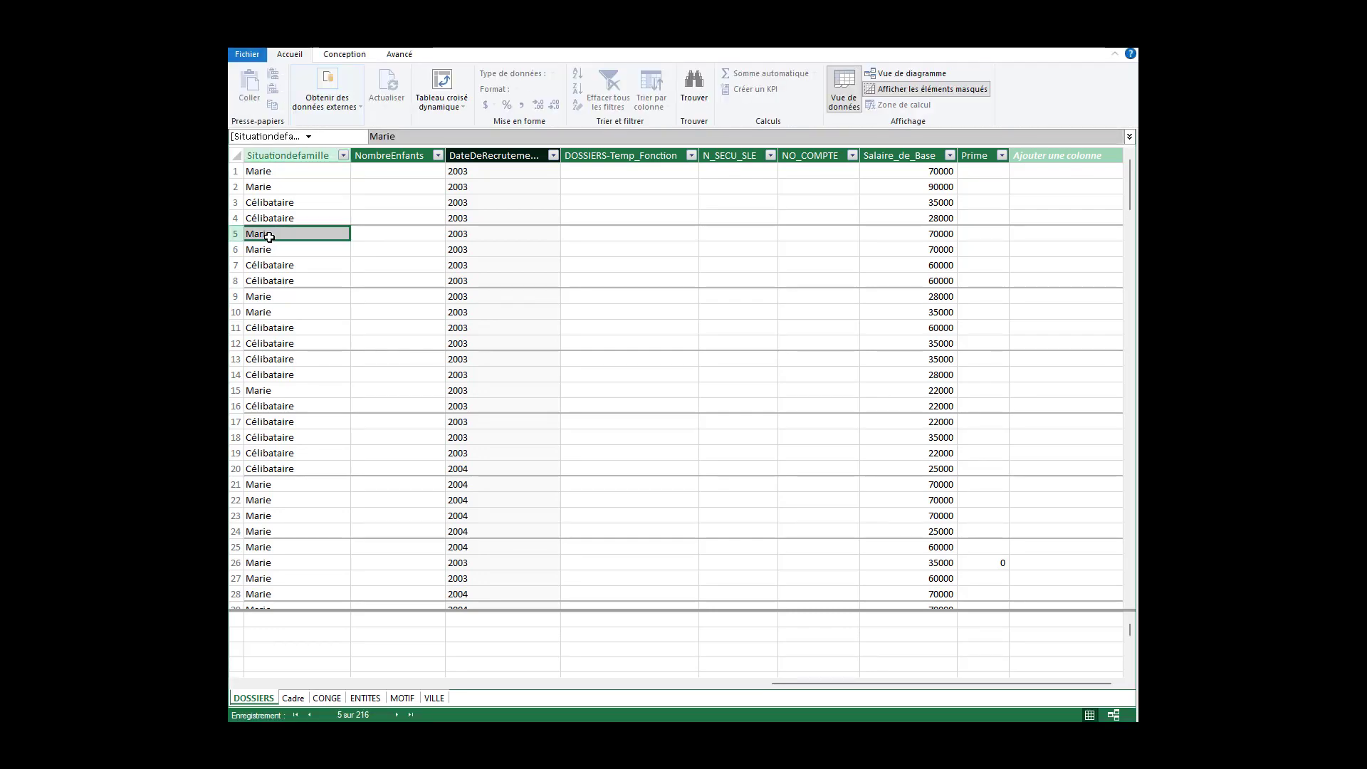
pyautogui.click(437, 109)
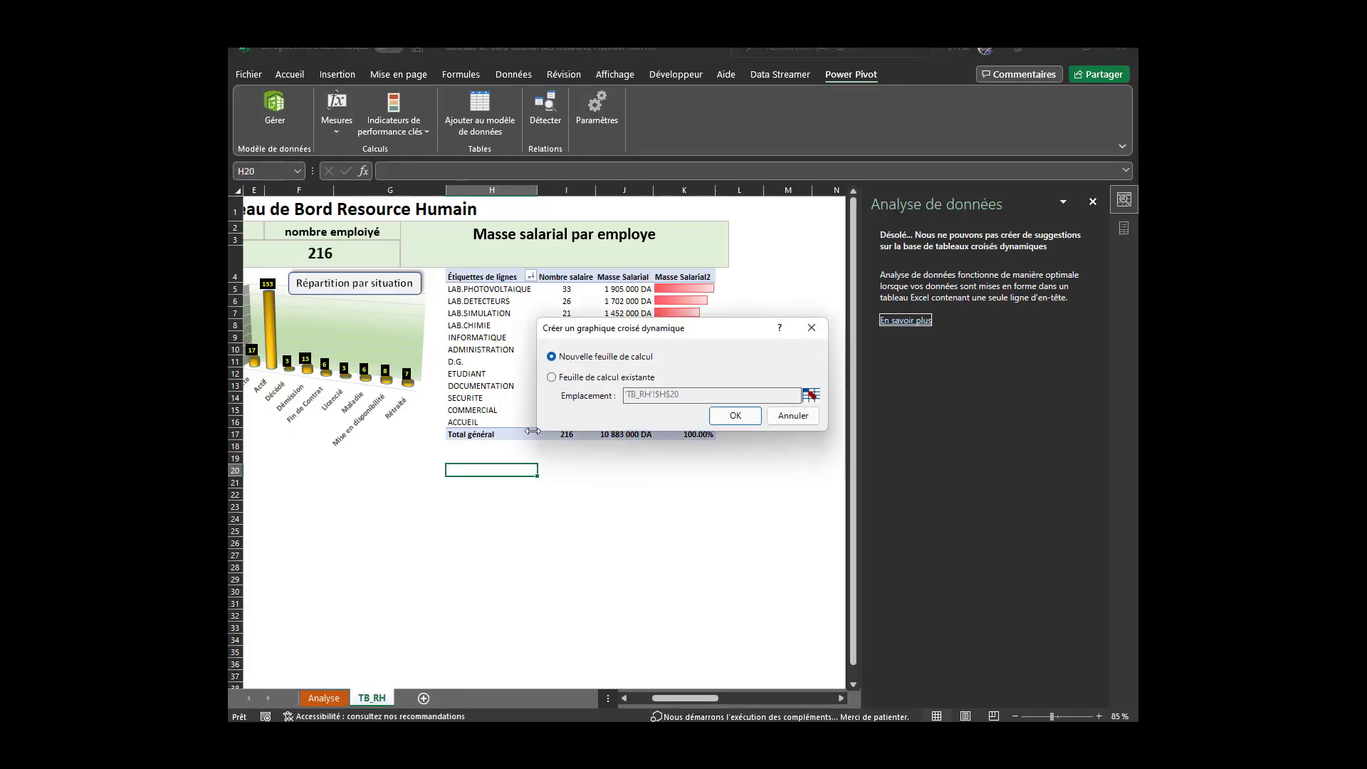
pyautogui.click(551, 378)
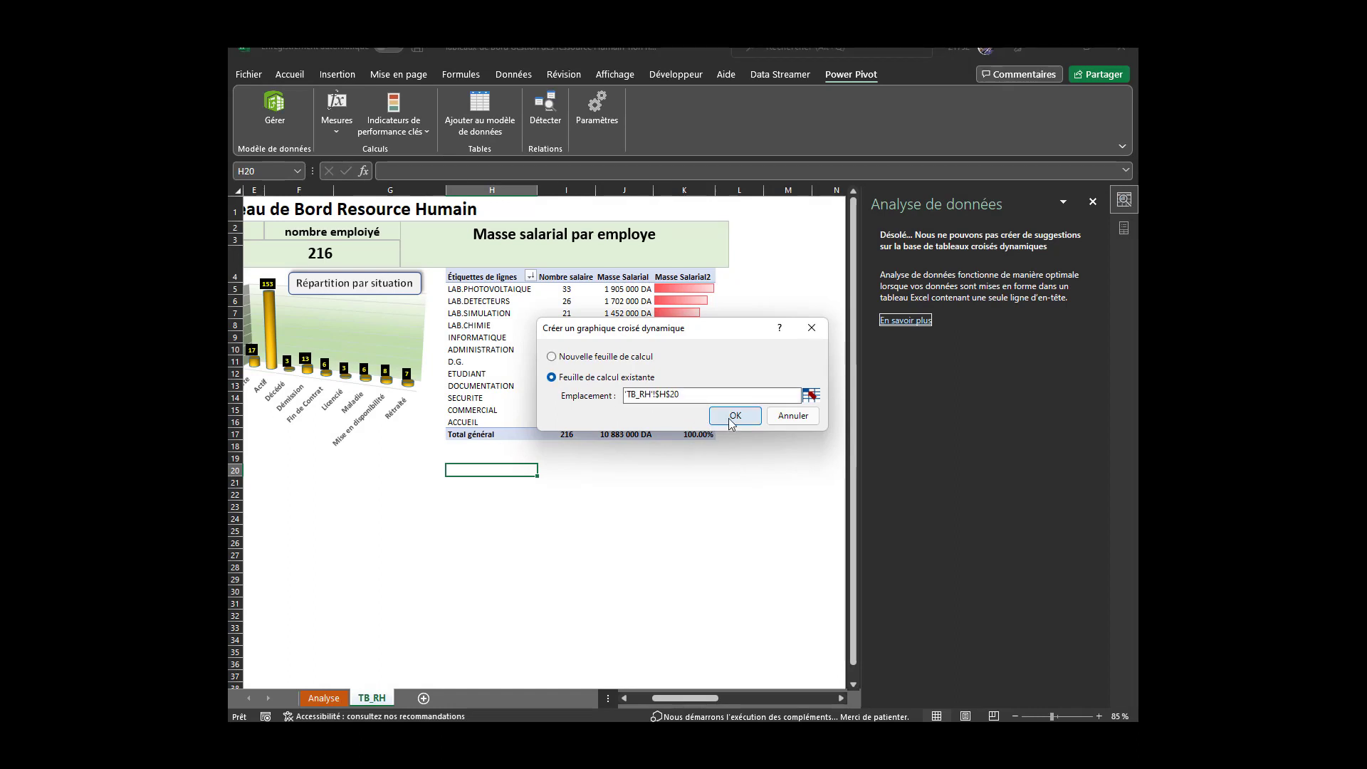
pyautogui.click(734, 417)
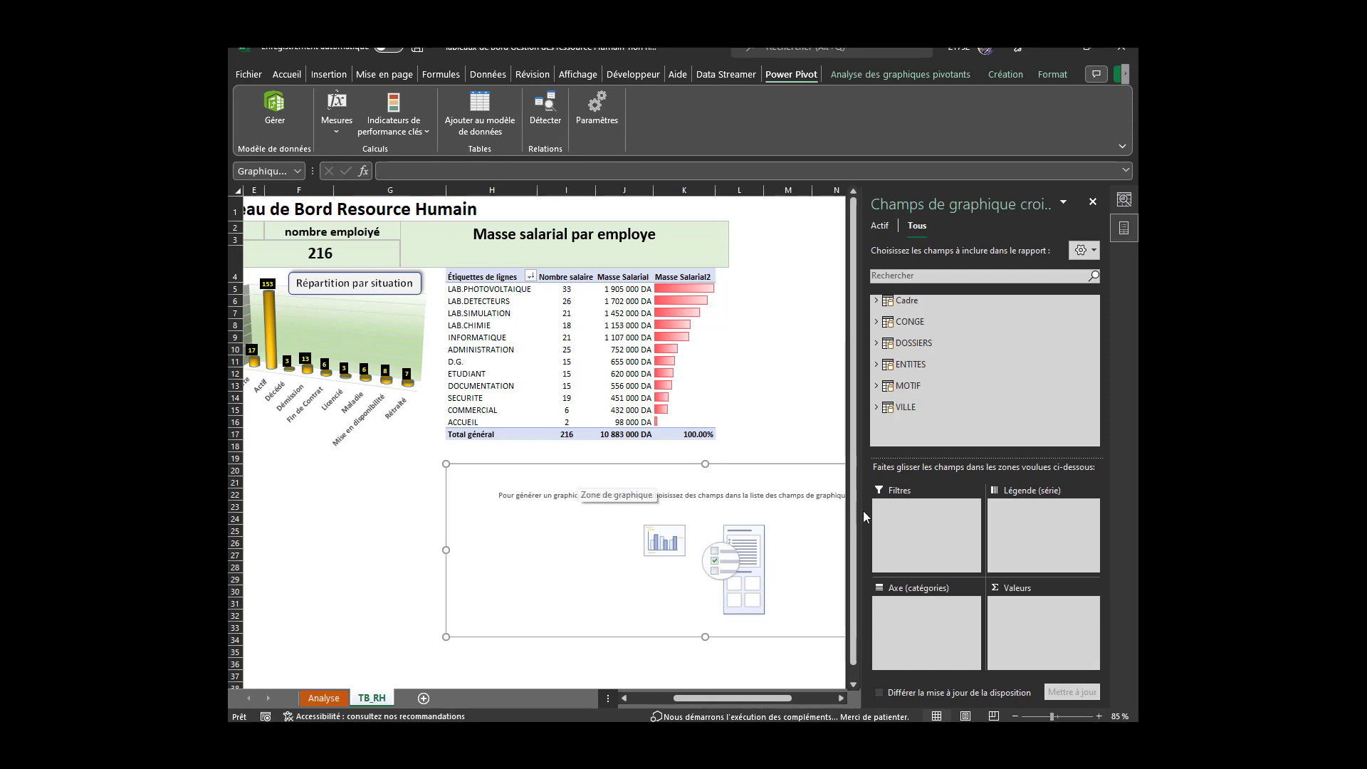
# Add MATRICULE from DOSSIERS as the chart's values and DateDeRecrutementannee as its axis category
pyautogui.click(876, 343)
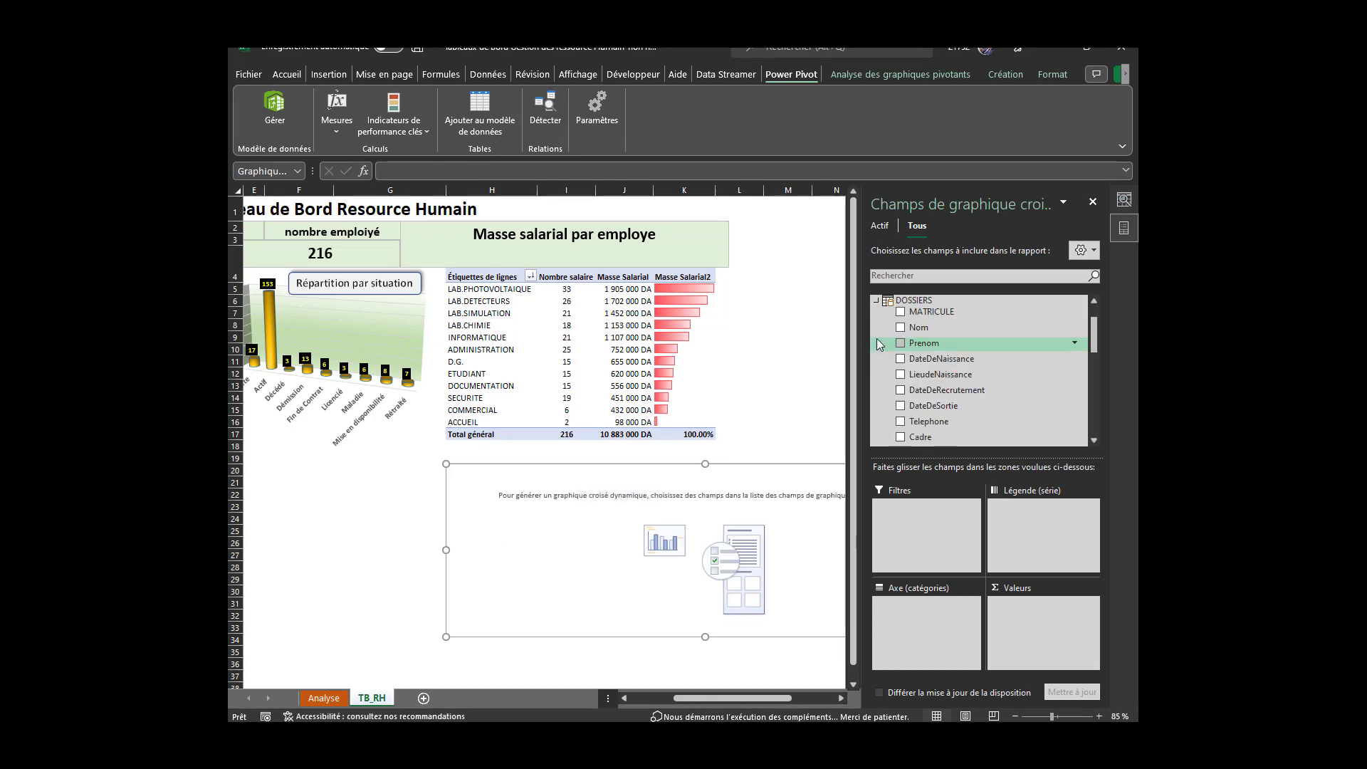
pyautogui.moveTo(932, 312)
pyautogui.mouseDown()
pyautogui.moveTo(955, 345)
pyautogui.moveTo(1019, 606)
pyautogui.mouseUp()
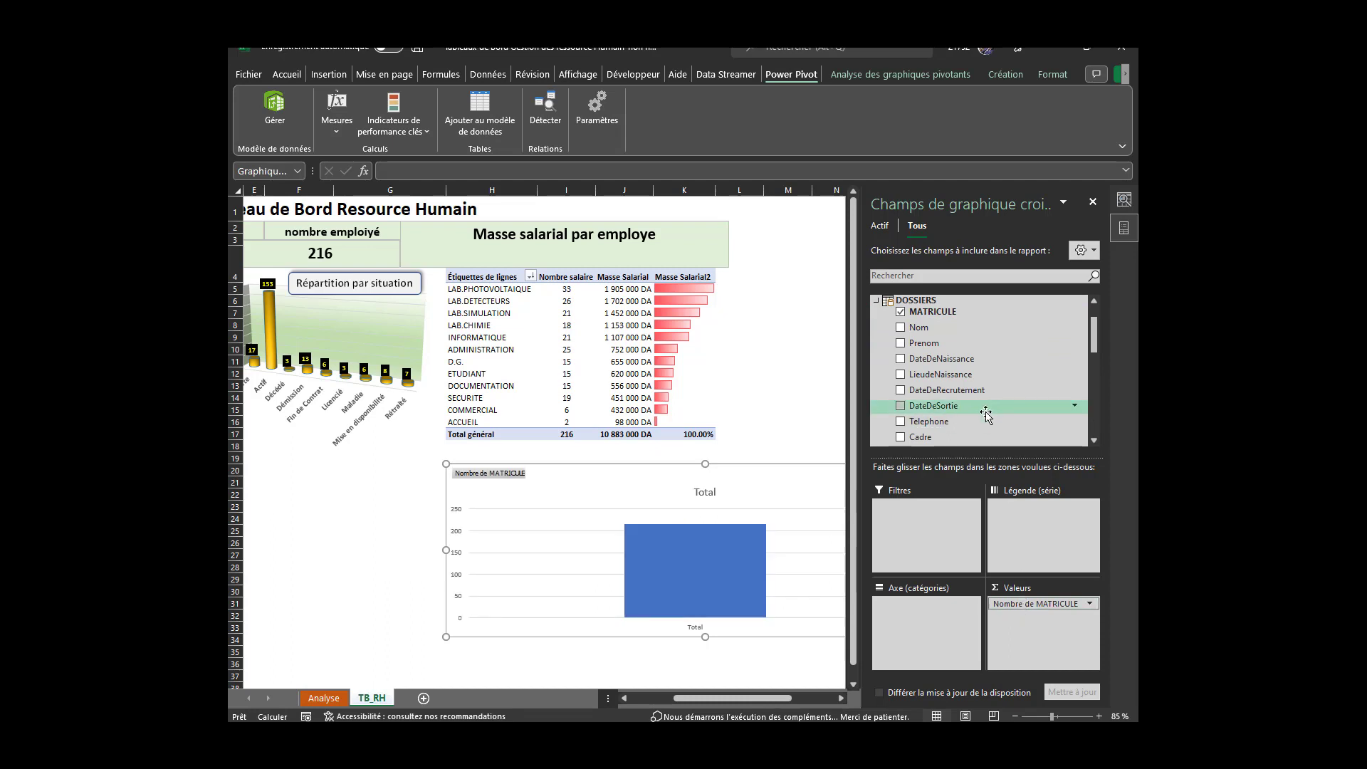
pyautogui.scroll(-6, 988, 409)
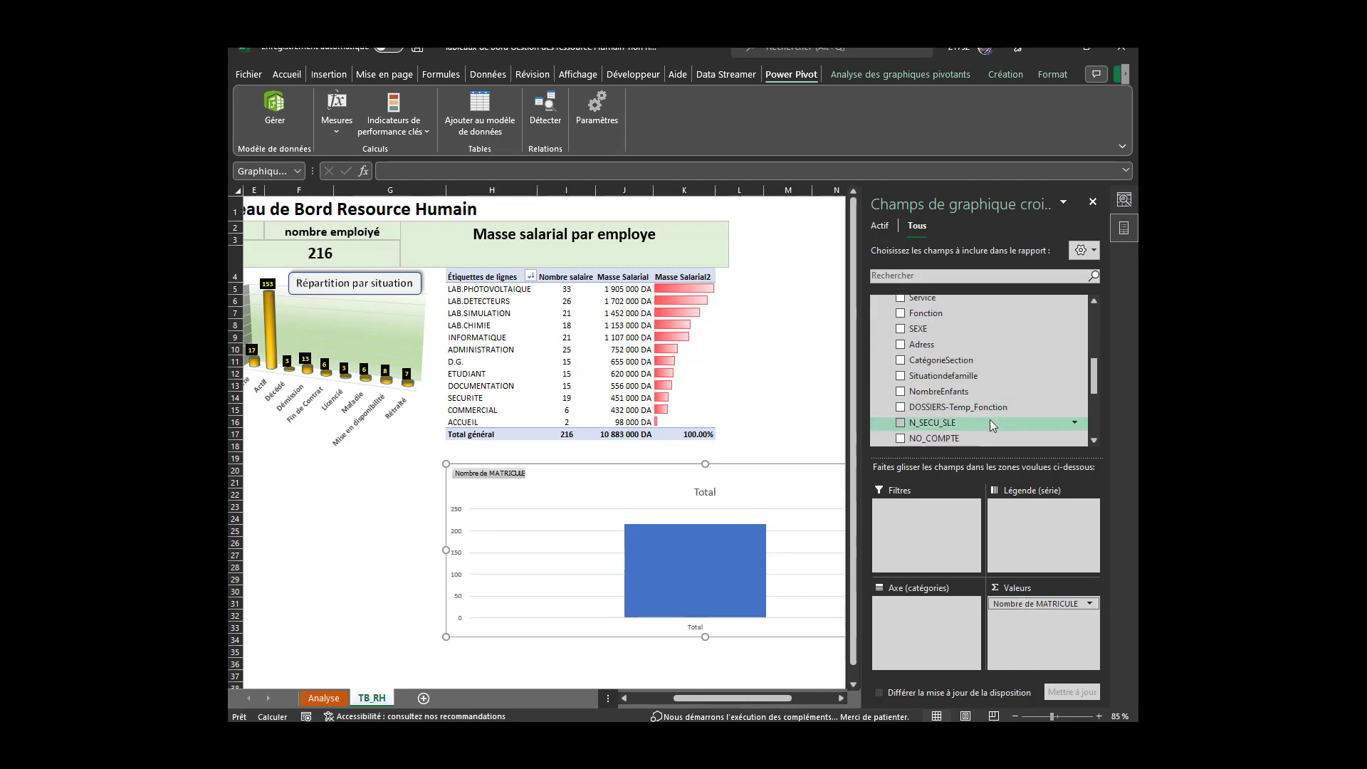
pyautogui.scroll(-1, 989, 414)
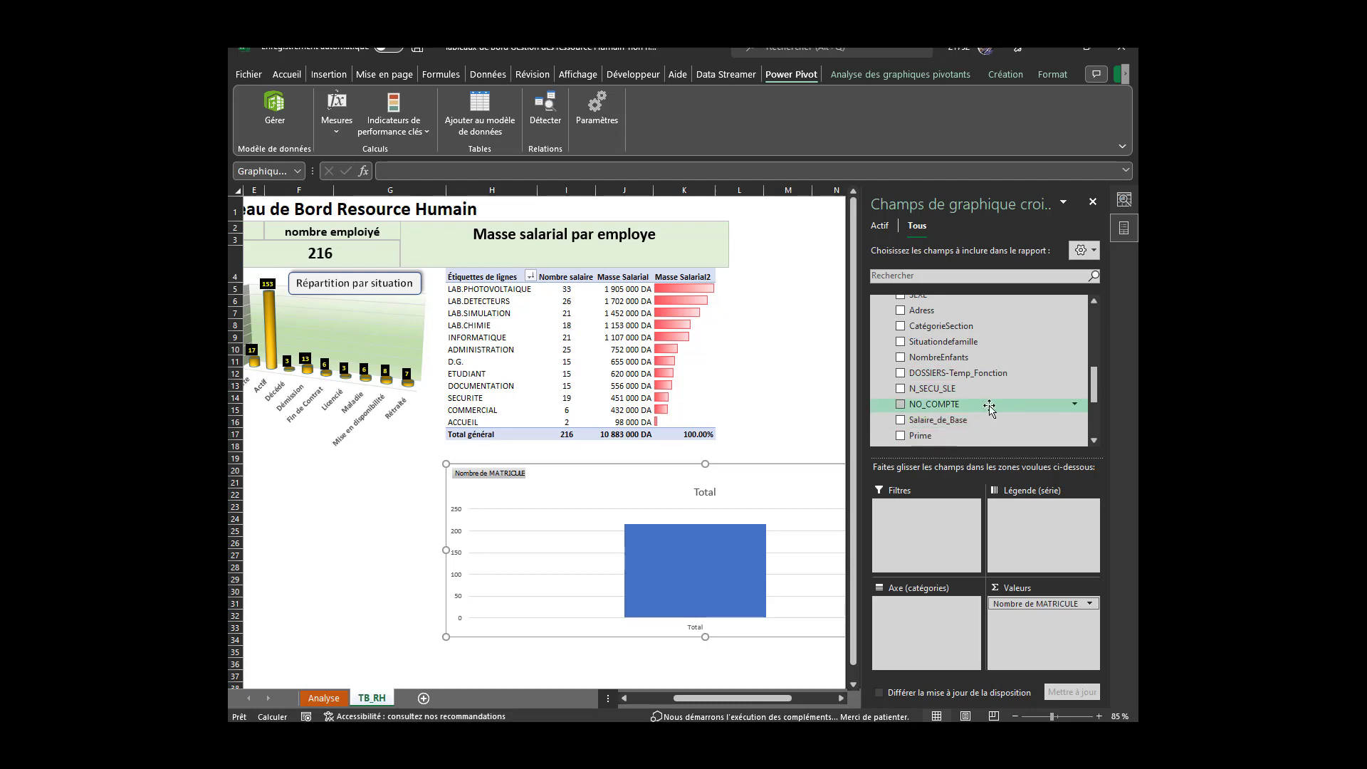
pyautogui.scroll(-2, 989, 404)
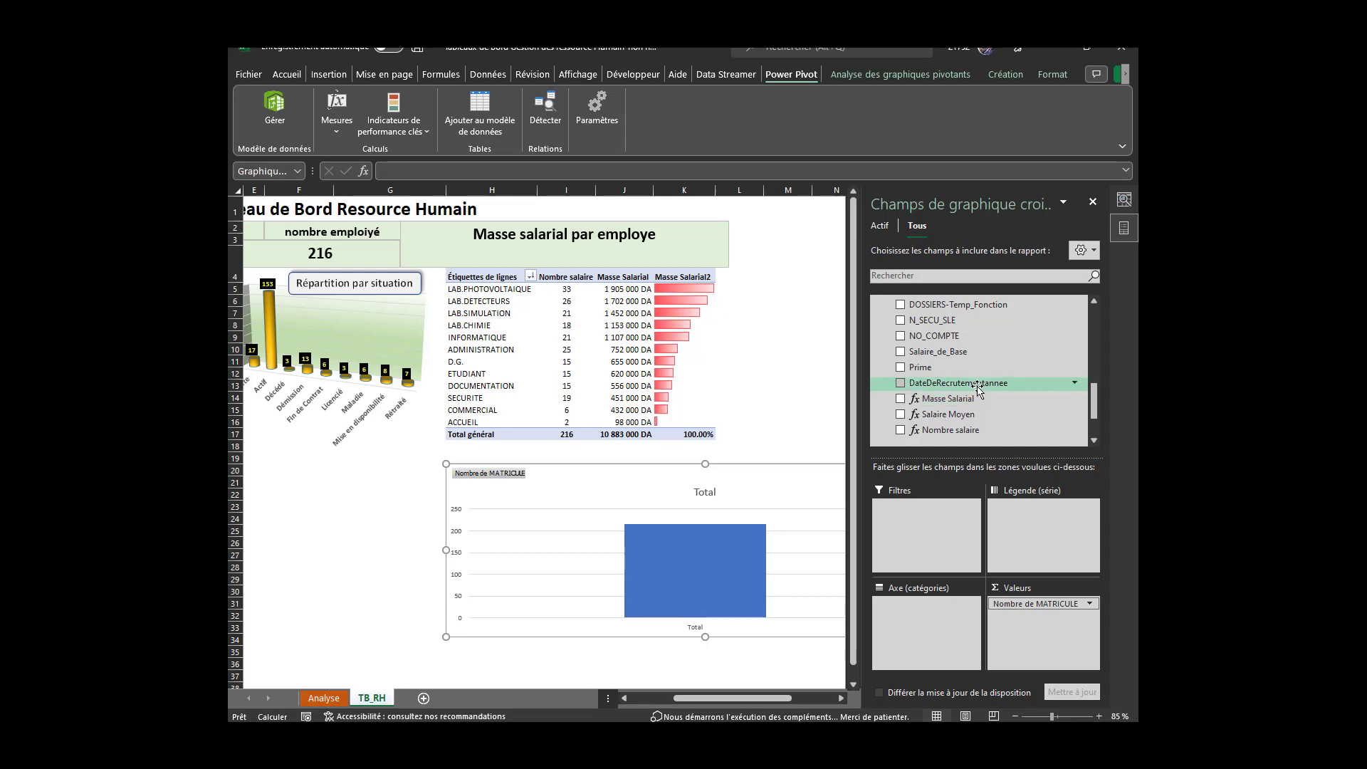
pyautogui.moveTo(978, 387); pyautogui.dragTo(927, 611)
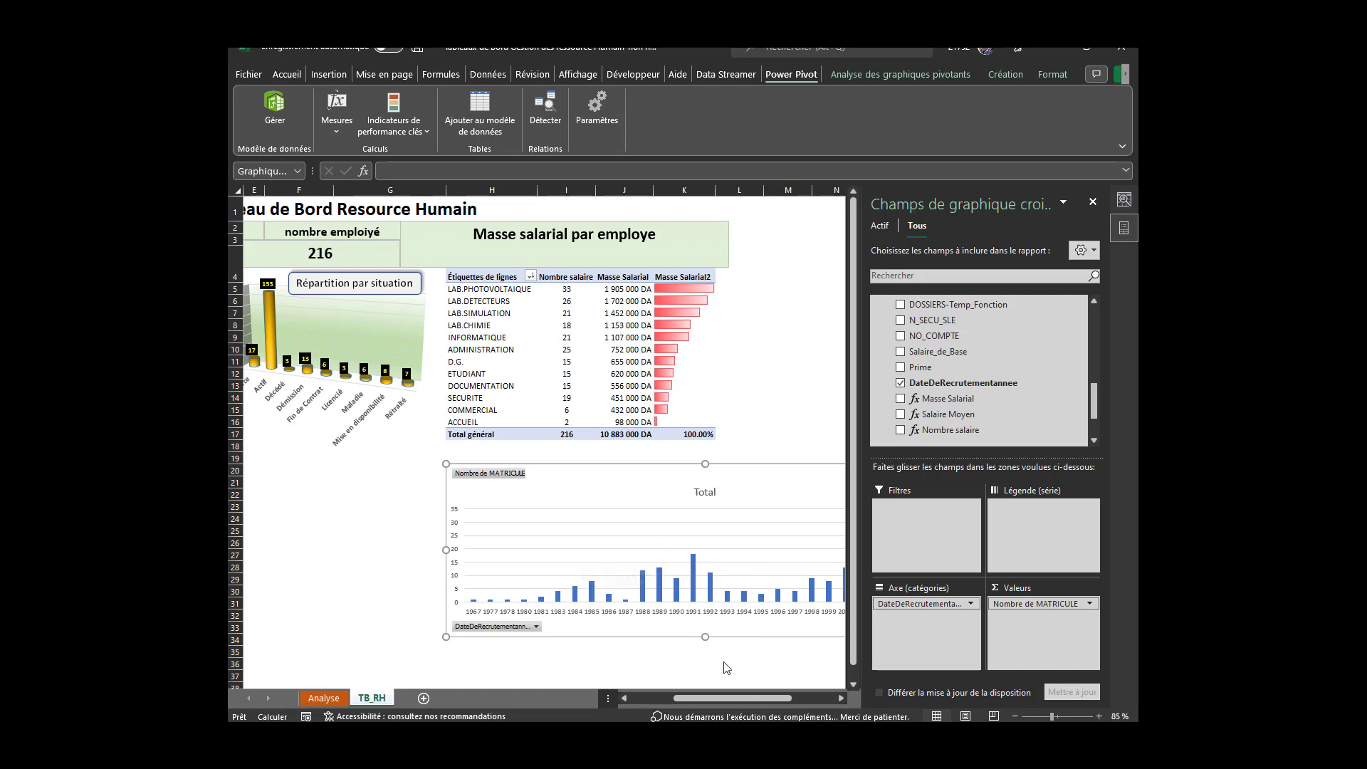
# Change the recruitment year chart to a 2D line chart with markers
pyautogui.moveTo(739, 699); pyautogui.dragTo(761, 698)
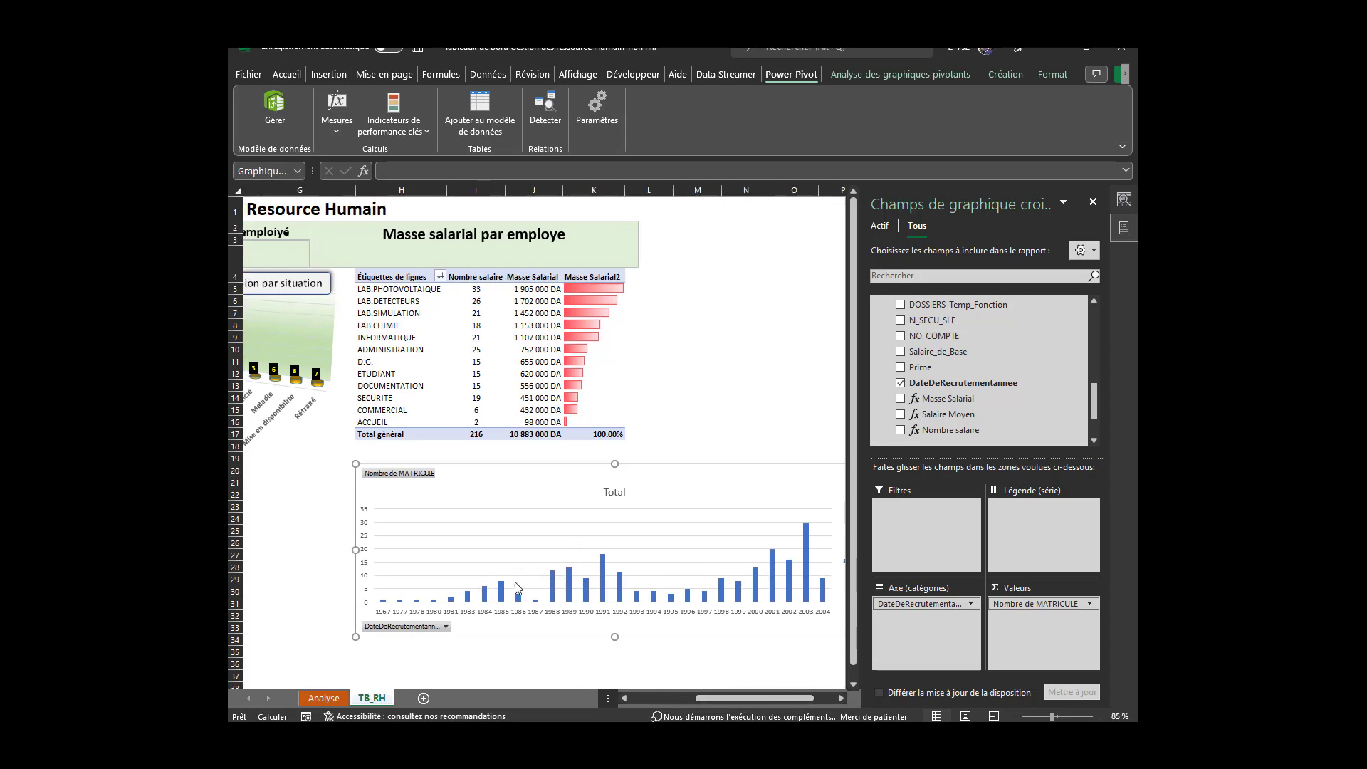
pyautogui.click(324, 73)
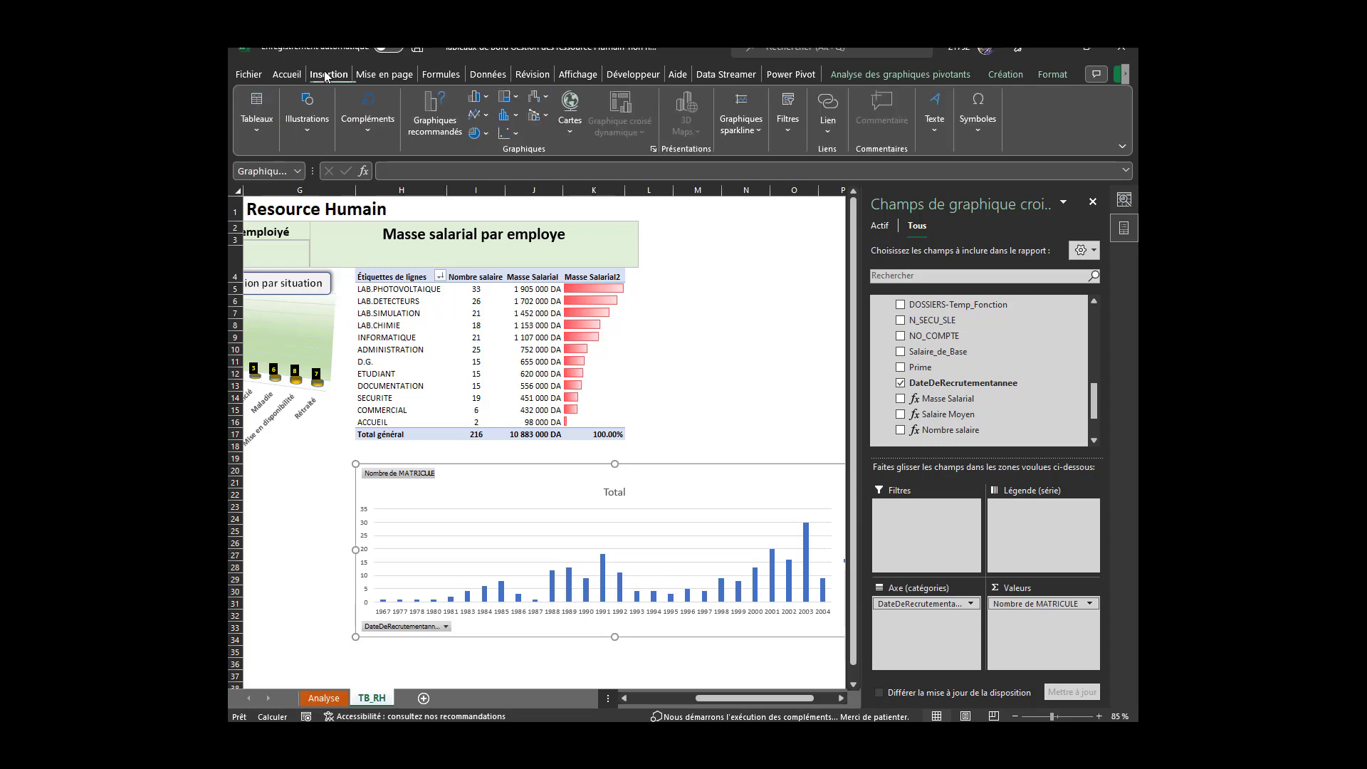
pyautogui.click(487, 97)
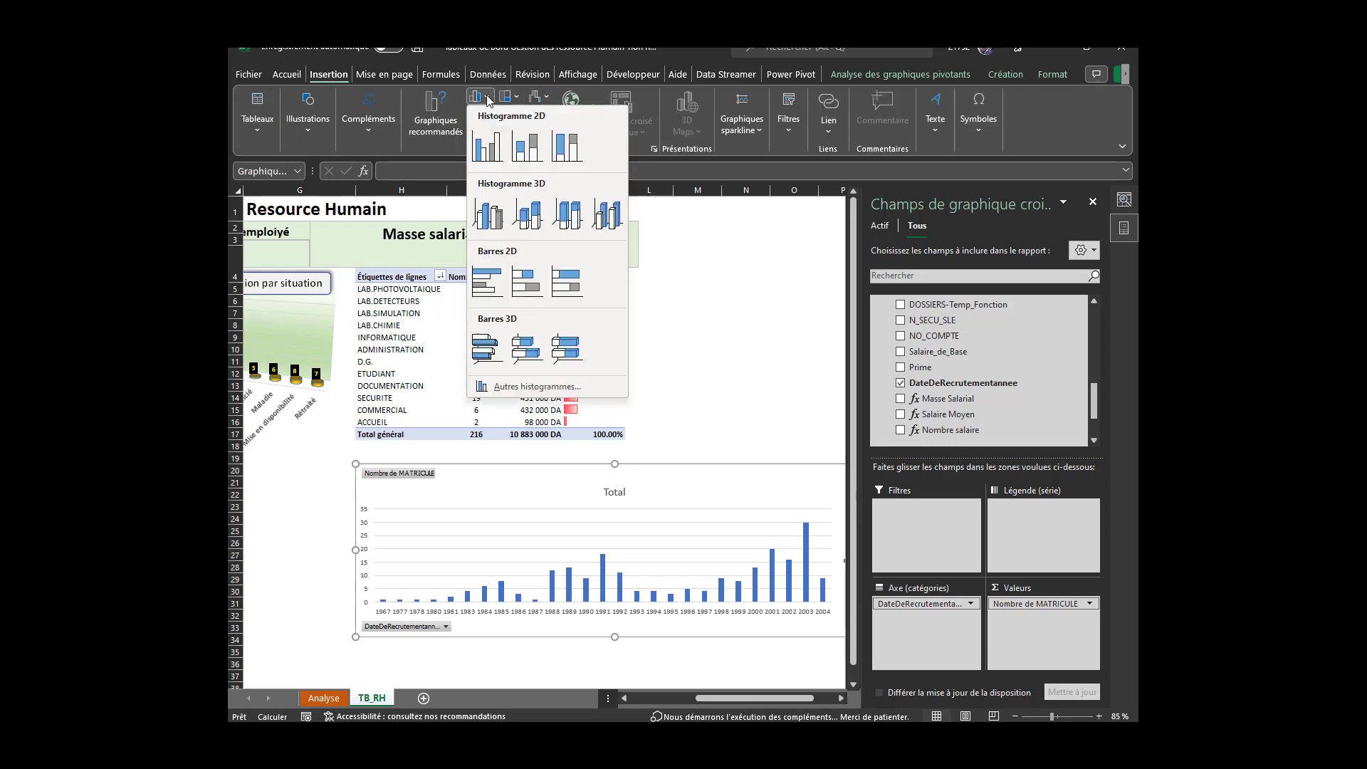
pyautogui.click(487, 98)
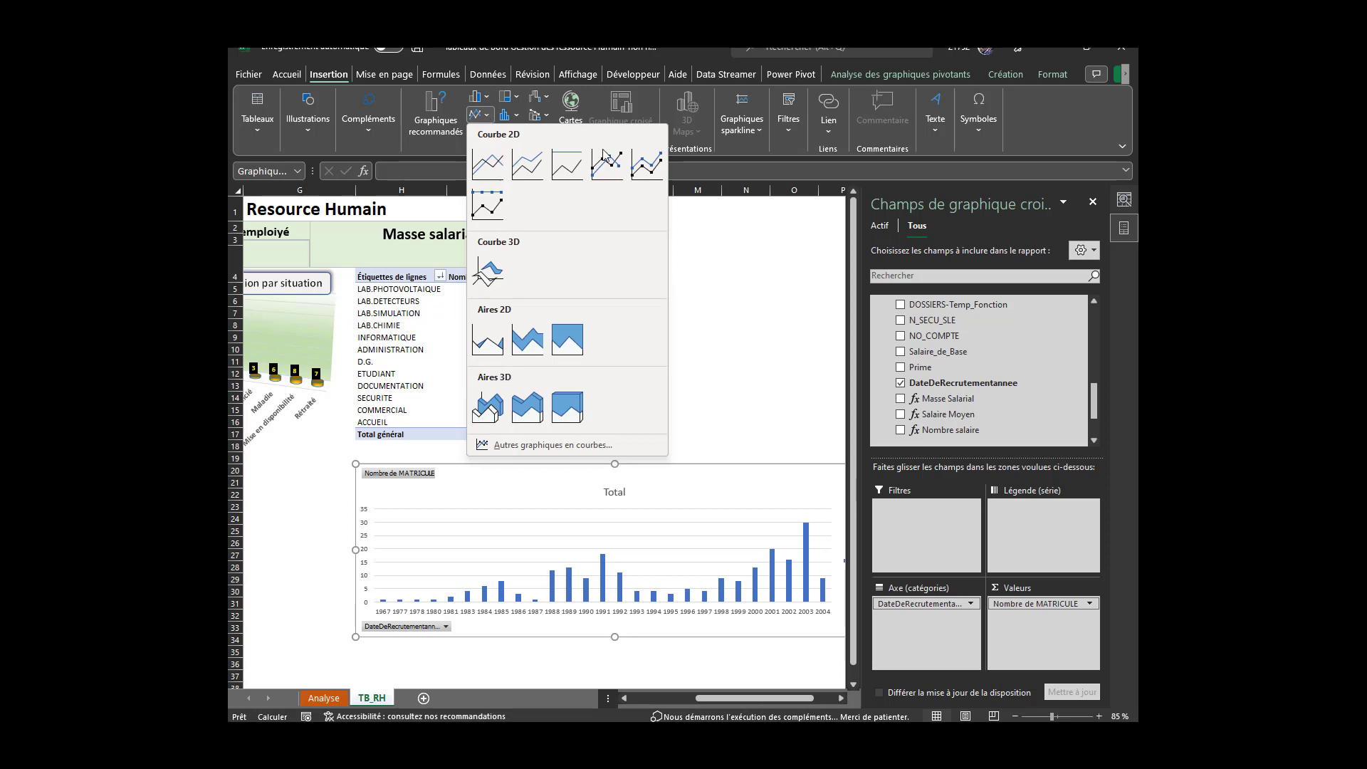
pyautogui.click(615, 164)
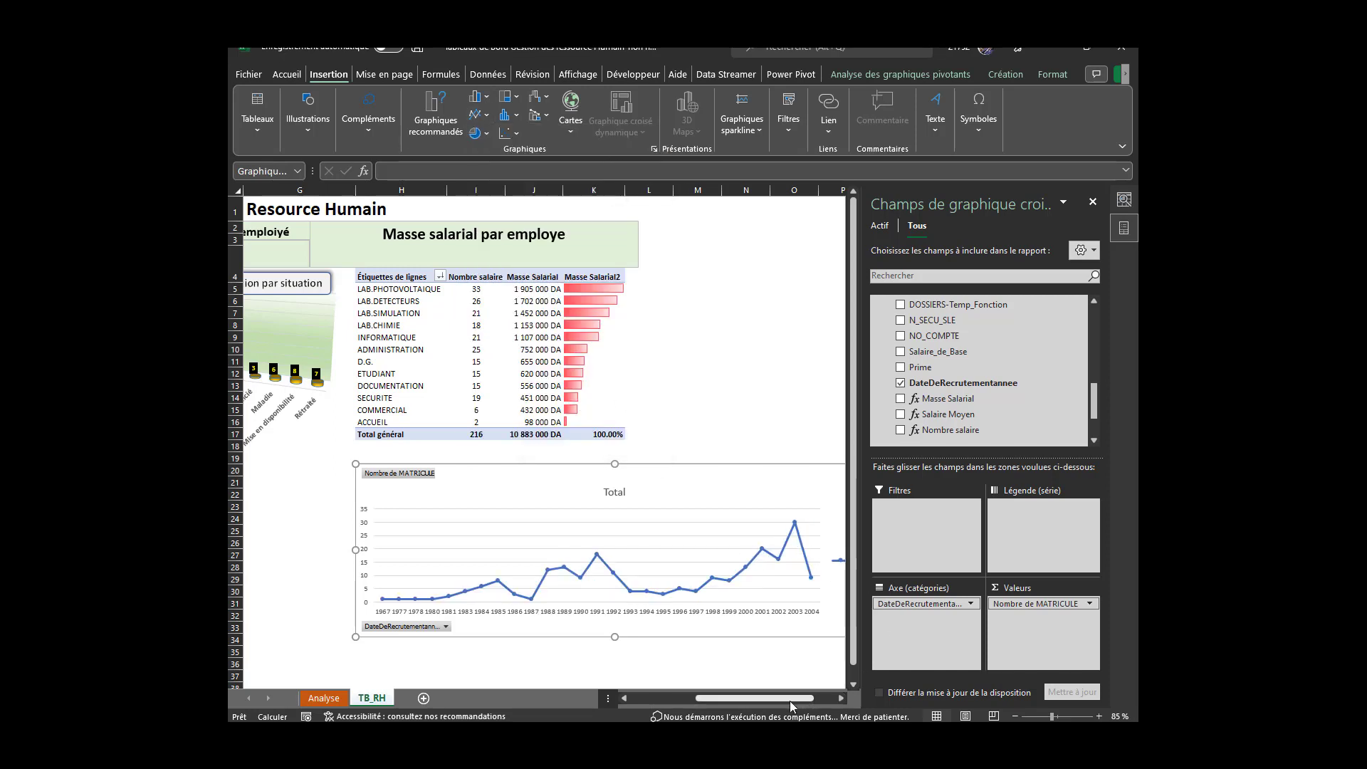
# Add data labels to the recruitment year line chart and delete its legend and title
pyautogui.moveTo(790, 700); pyautogui.dragTo(812, 699)
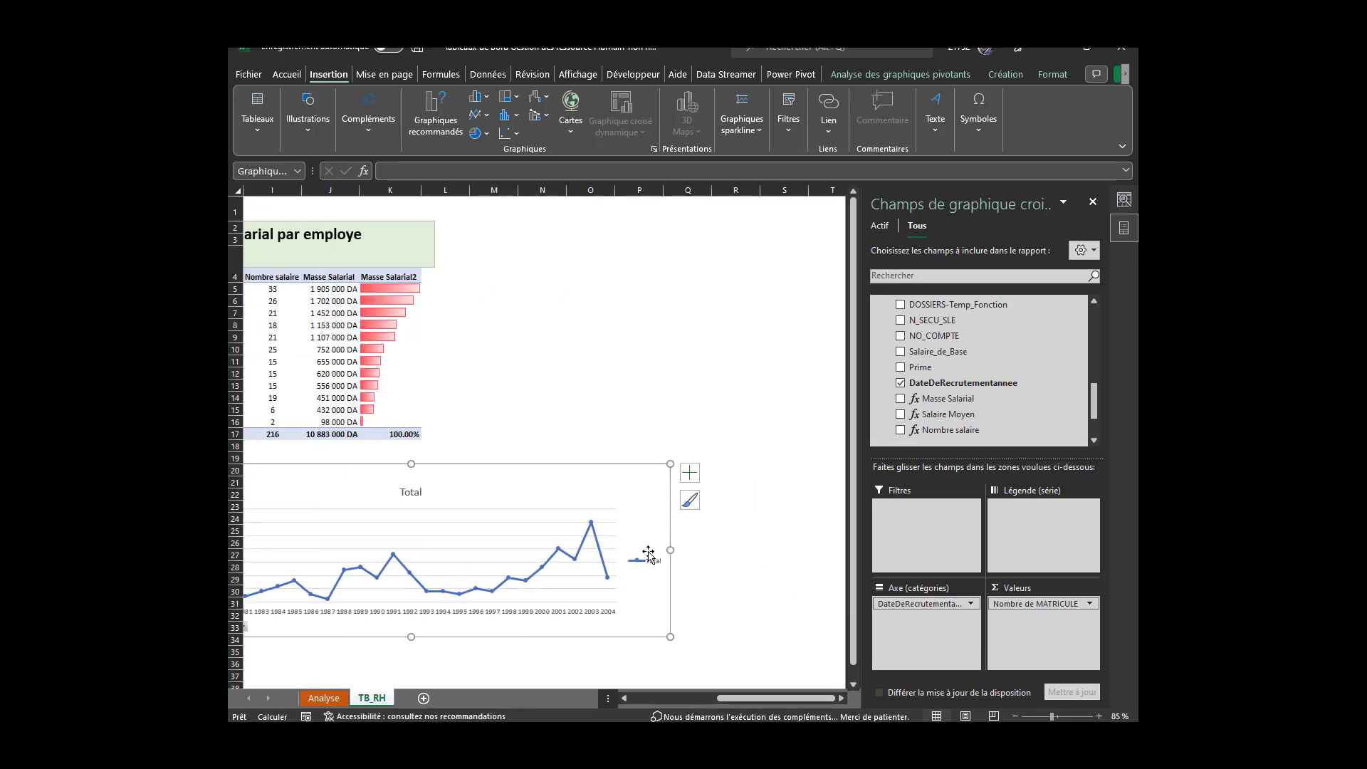
pyautogui.click(690, 473)
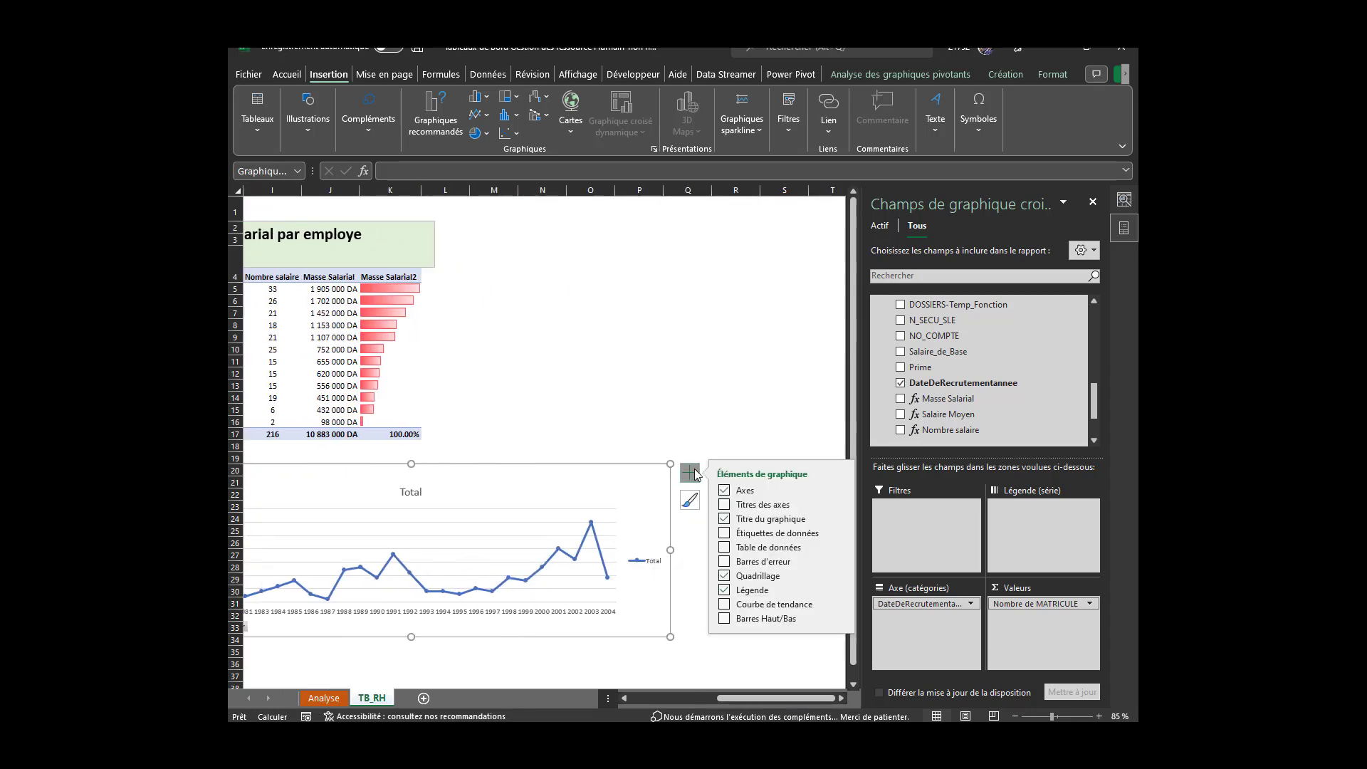
pyautogui.click(725, 536)
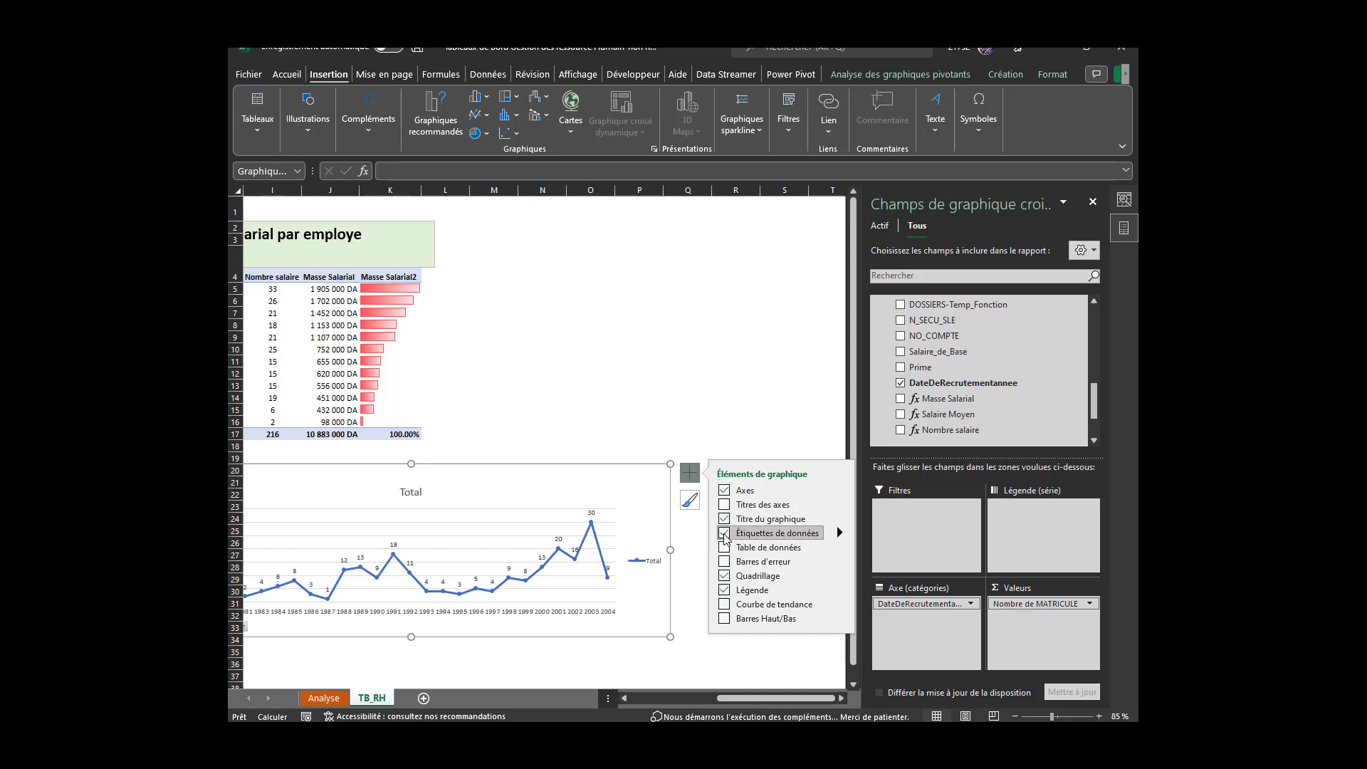
pyautogui.click(646, 564)
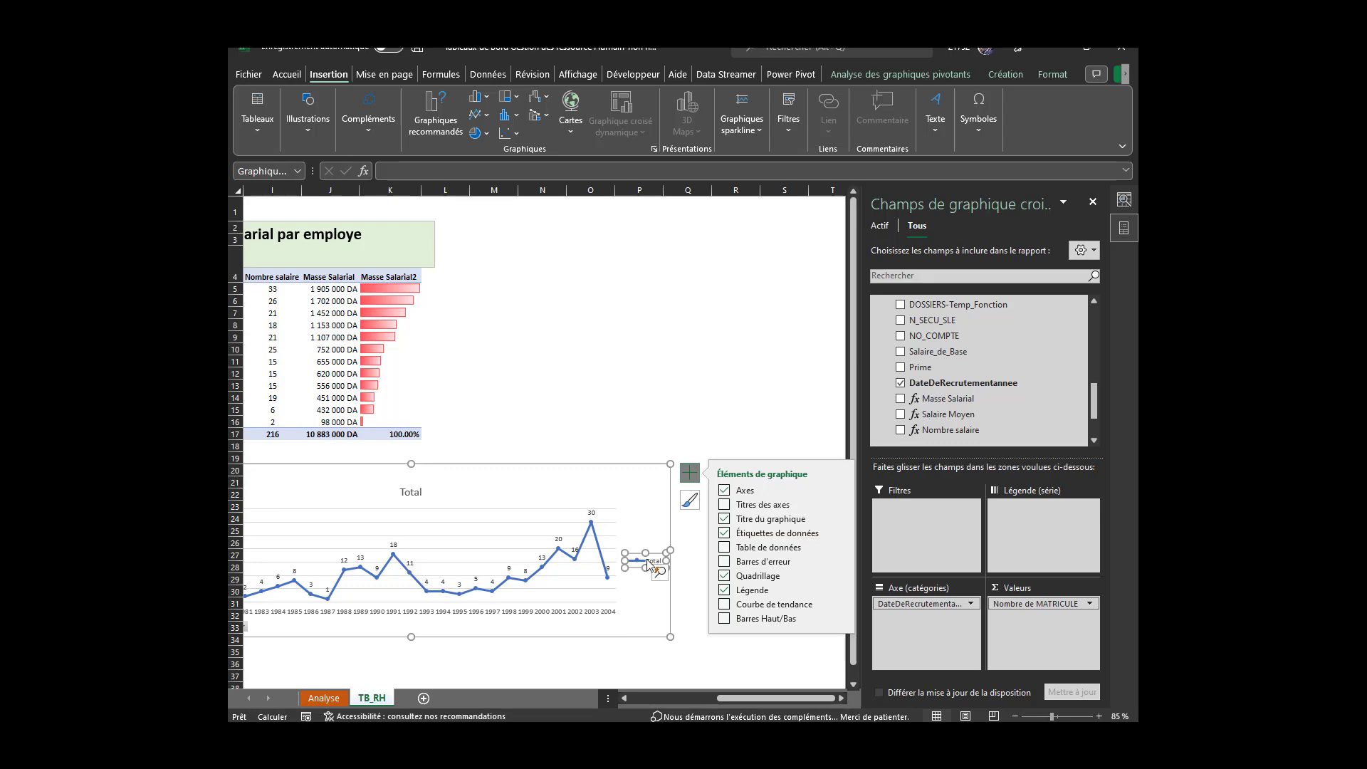
pyautogui.press('Delete')
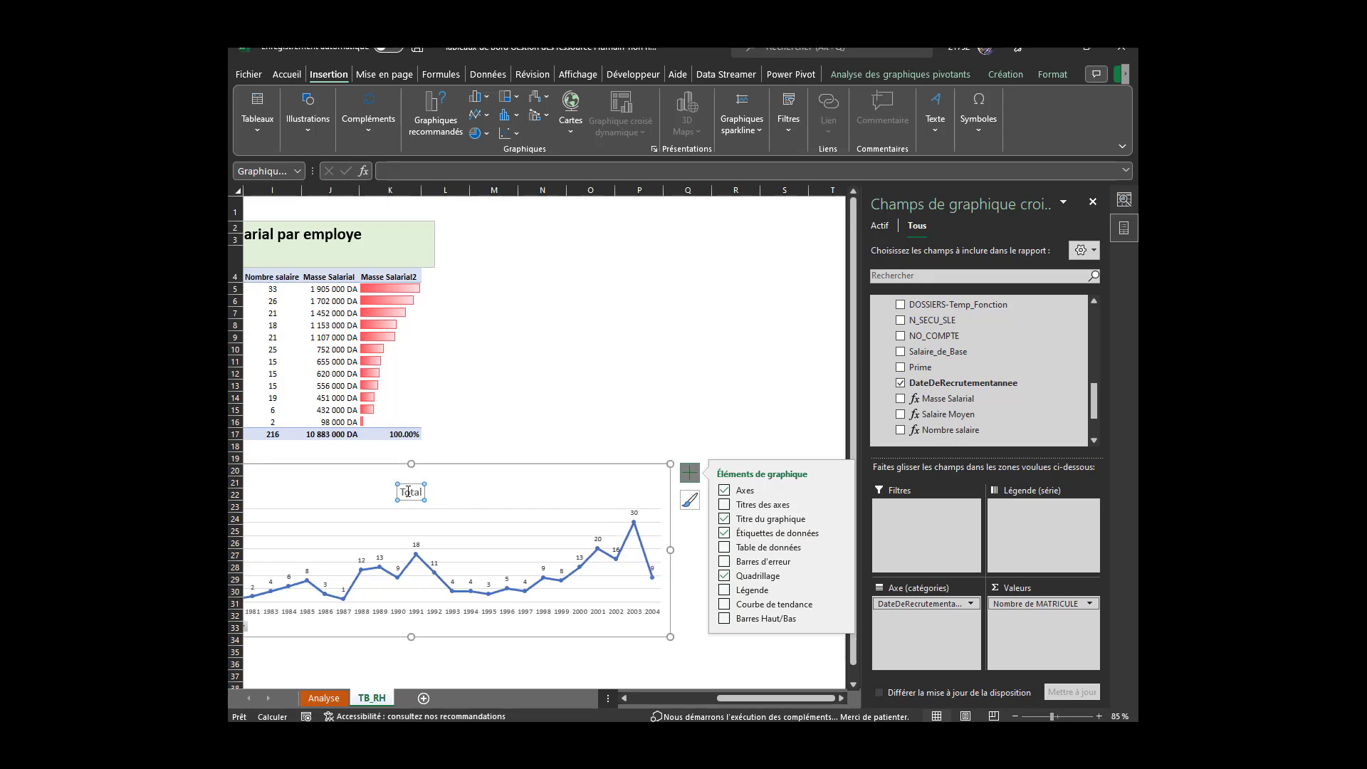
pyautogui.click(715, 695)
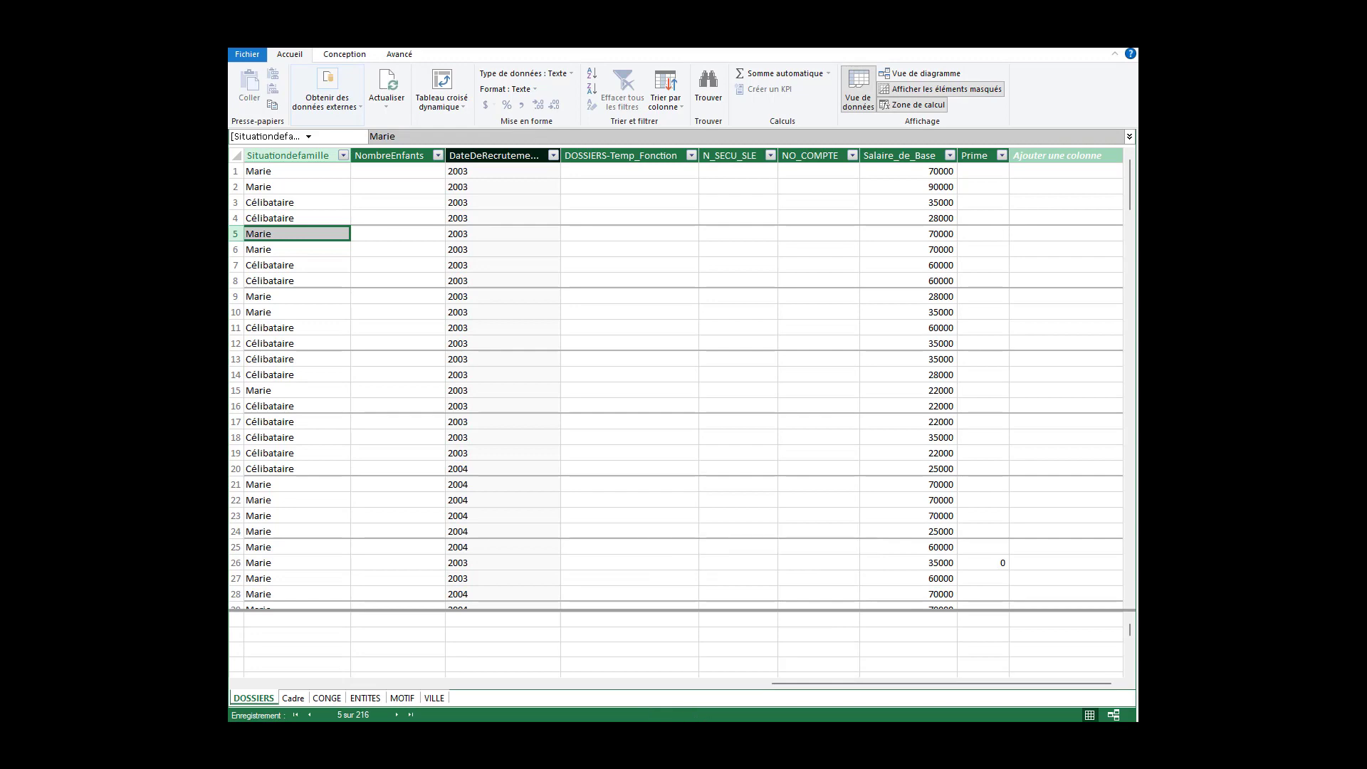
pyautogui.click(602, 682)
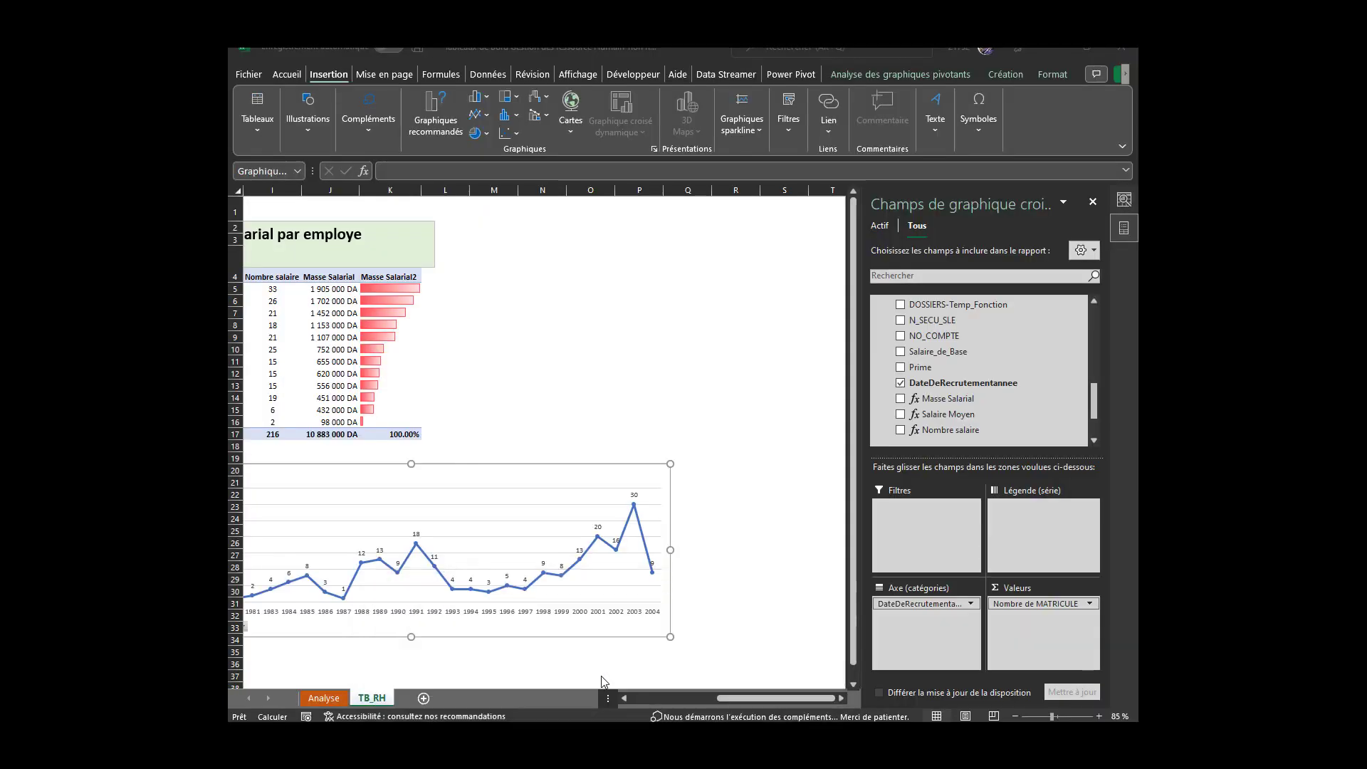
# Hide the DateDeRecrutementannee axis field button and the Nombre de MATRICULE value field button on the recruitment line chart
pyautogui.moveTo(729, 696); pyautogui.dragTo(684, 696)
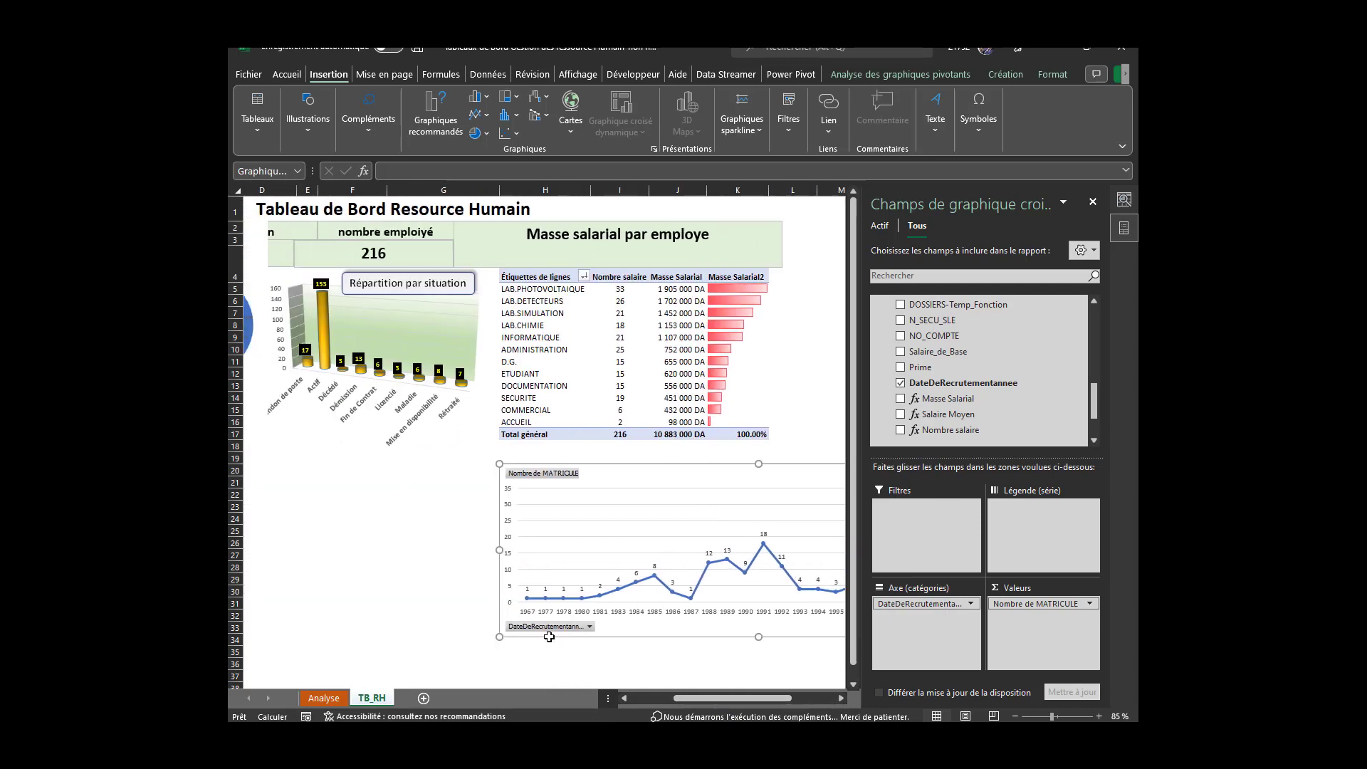
pyautogui.click(511, 628)
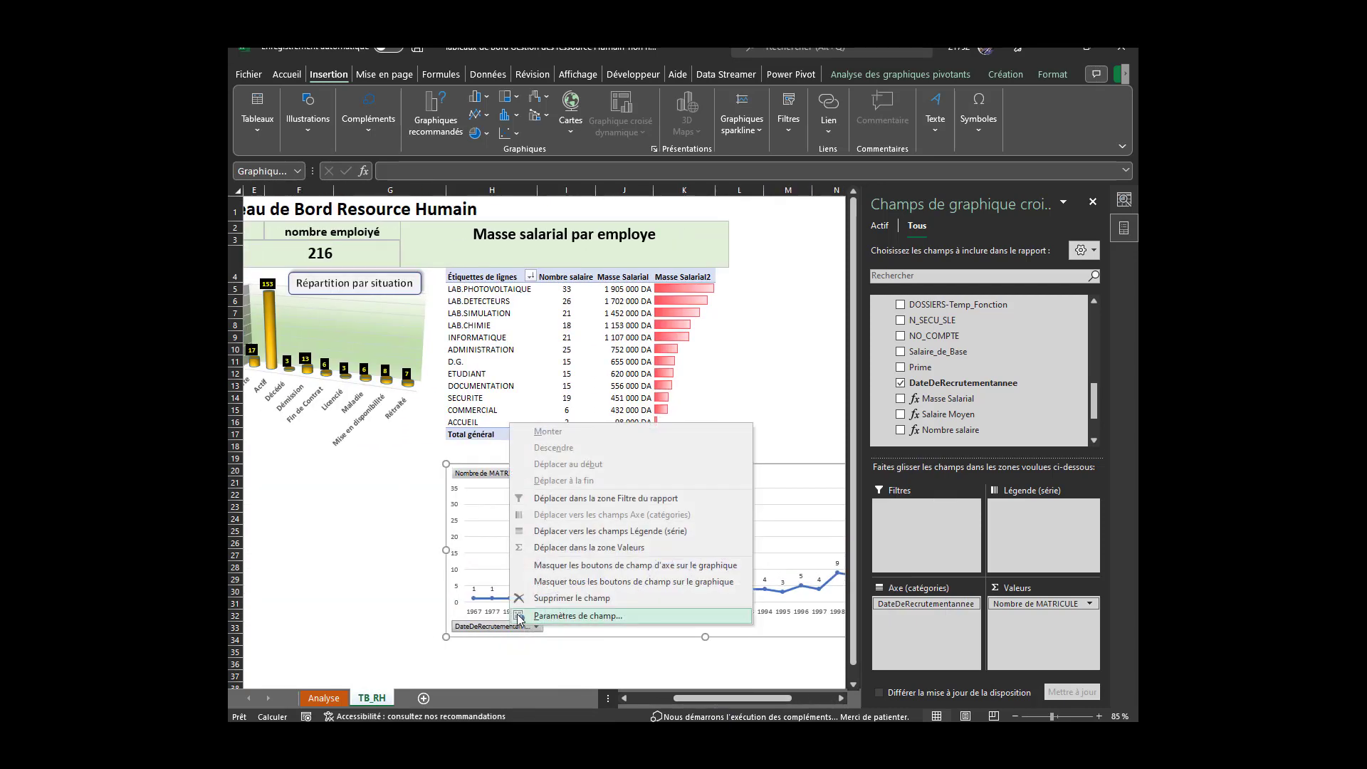
pyautogui.click(547, 566)
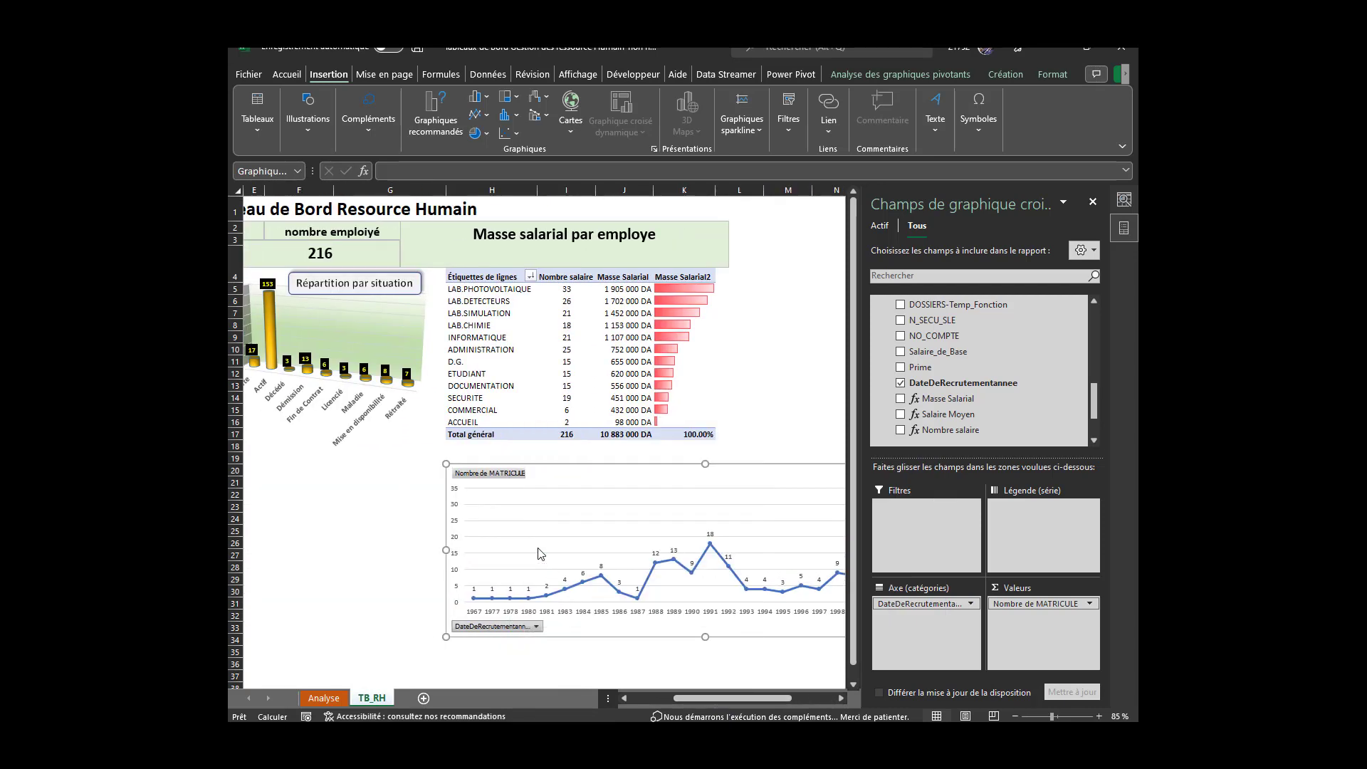
pyautogui.click(503, 472)
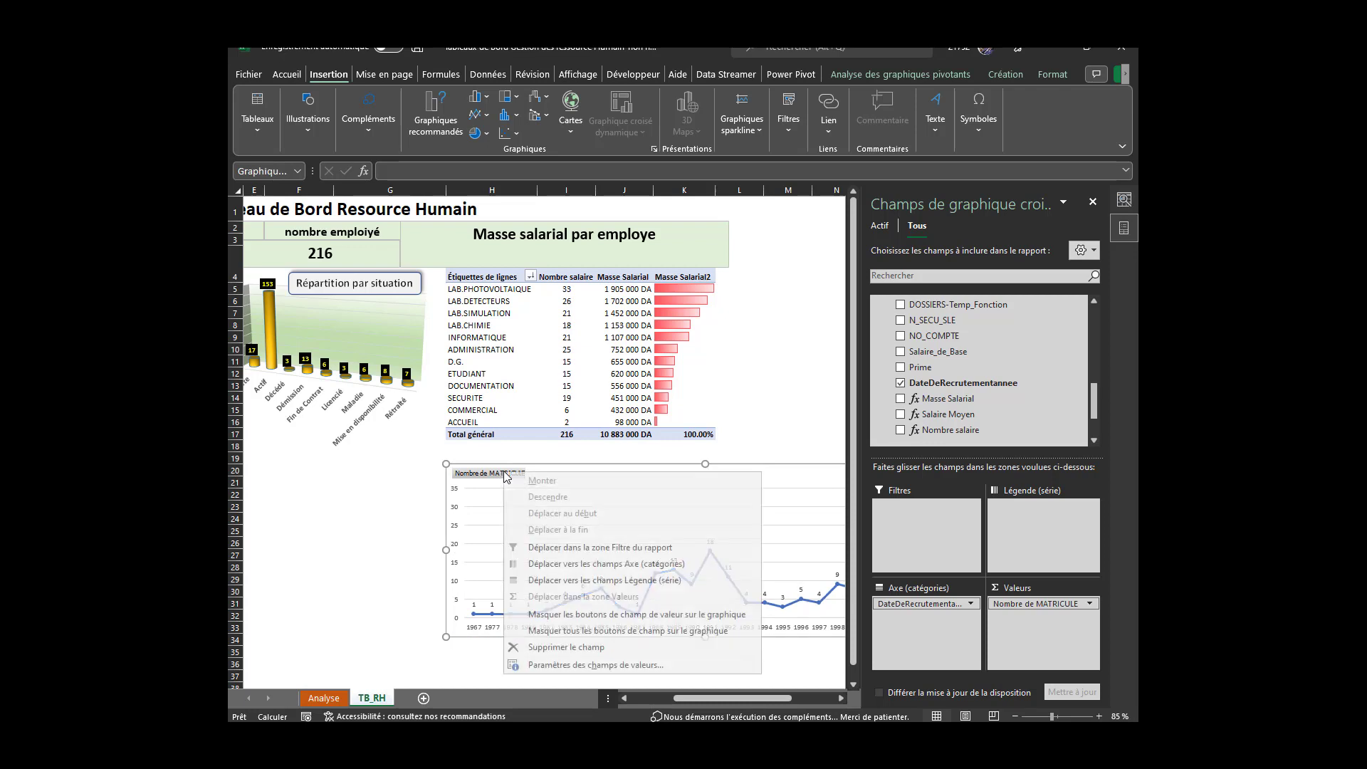
pyautogui.click(548, 618)
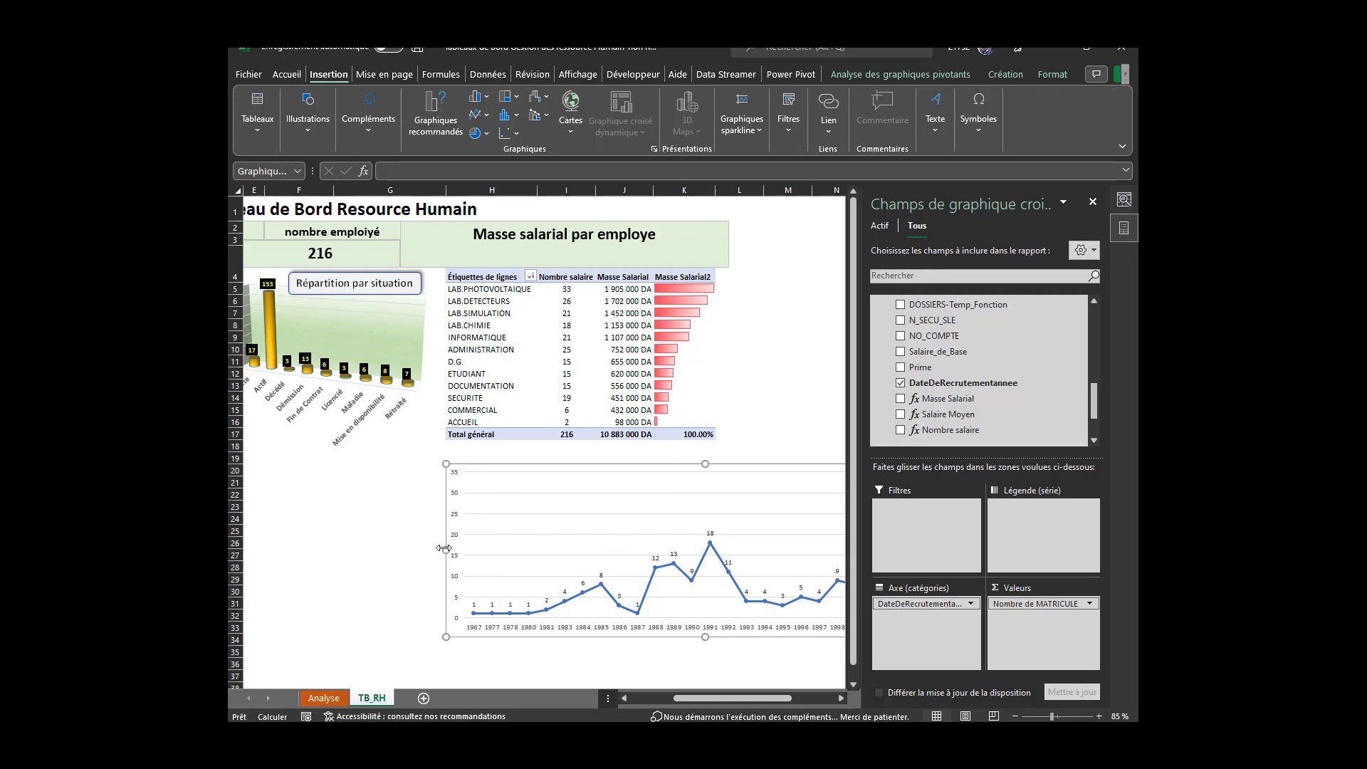
# Narrow the recruitment line chart from its left edge and move it left beneath the Masse salarial table
pyautogui.click(658, 467)
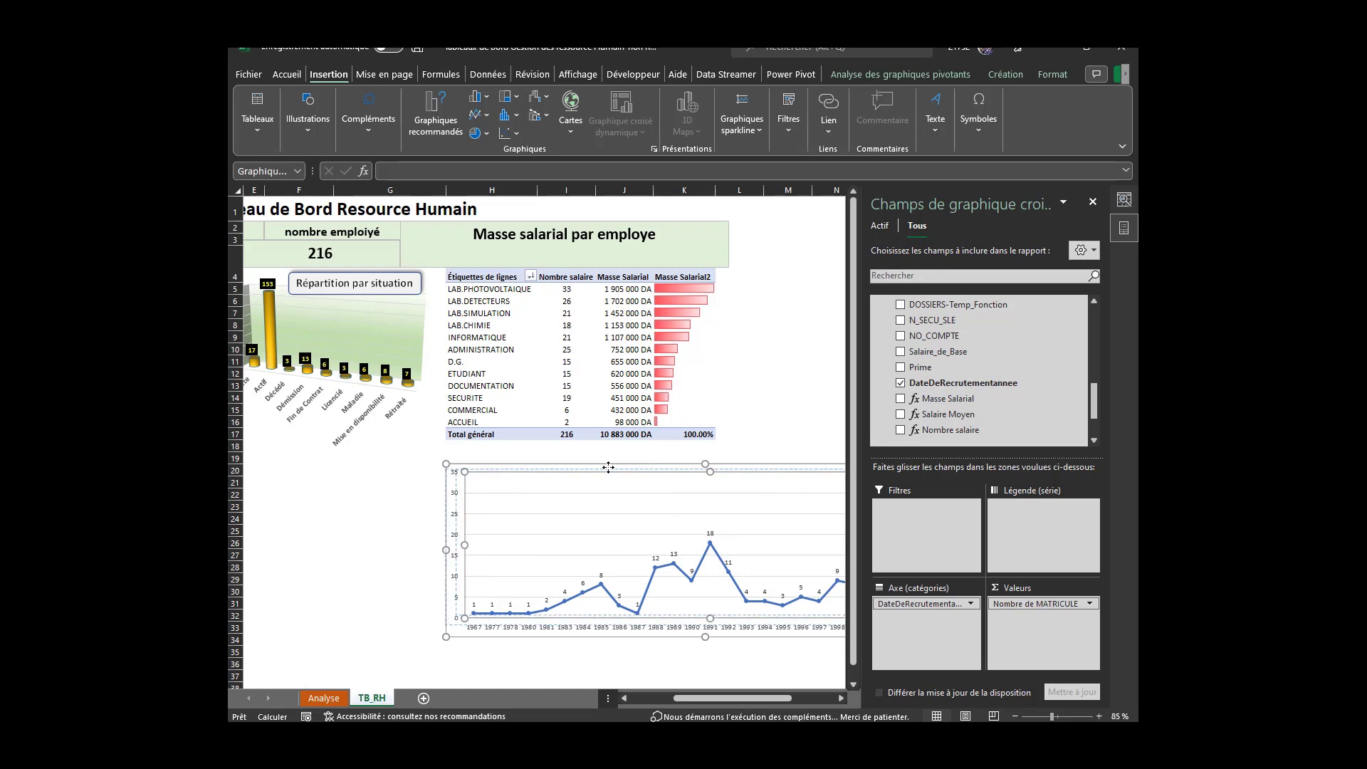
pyautogui.moveTo(543, 636); pyautogui.dragTo(456, 628)
pyautogui.click(393, 553)
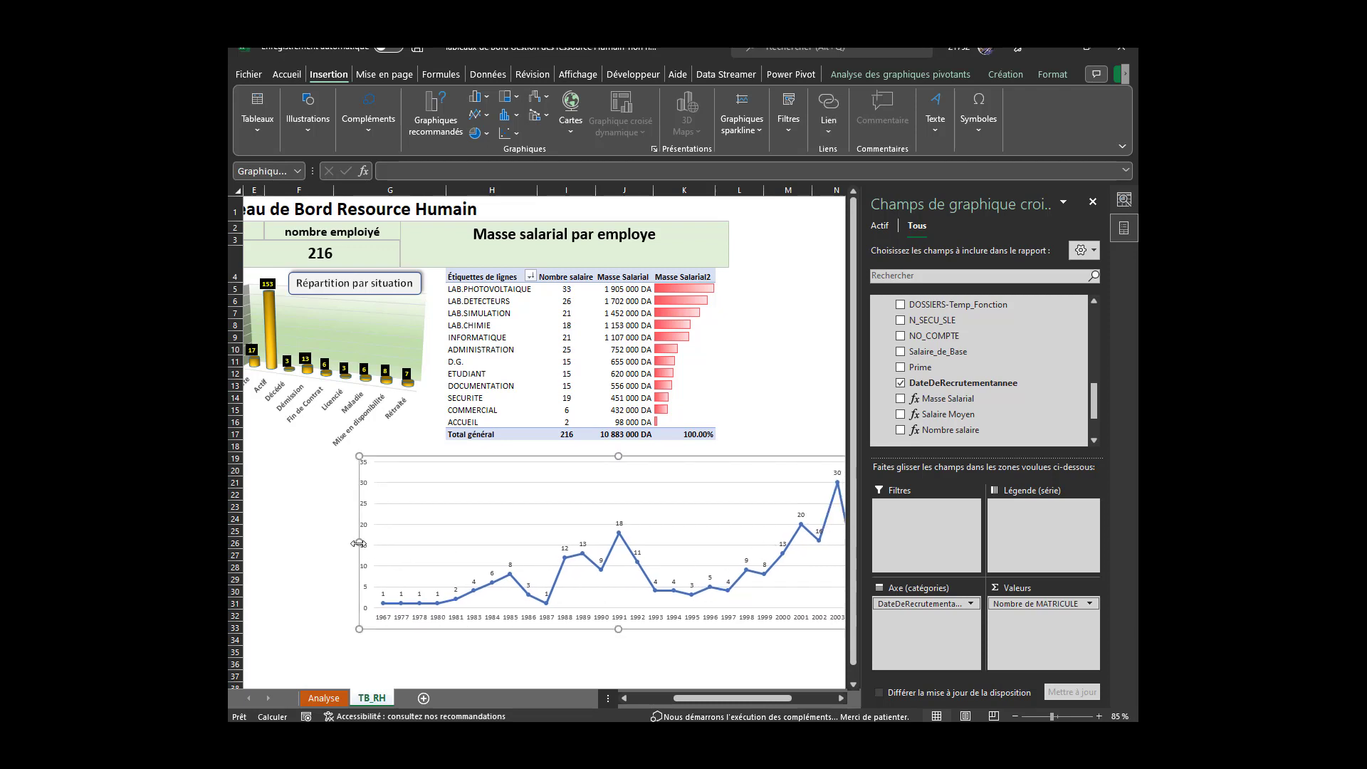
pyautogui.moveTo(358, 543); pyautogui.dragTo(441, 544)
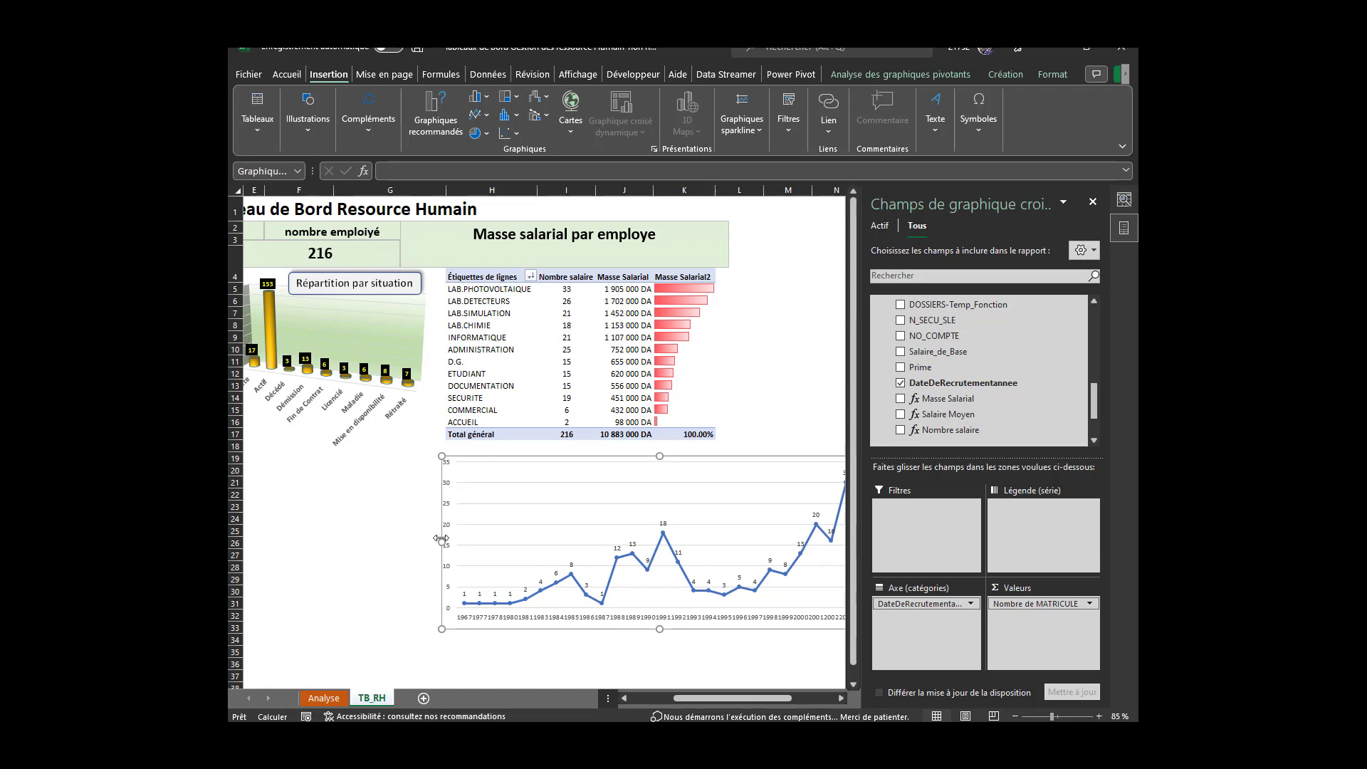
pyautogui.moveTo(441, 538); pyautogui.dragTo(473, 540)
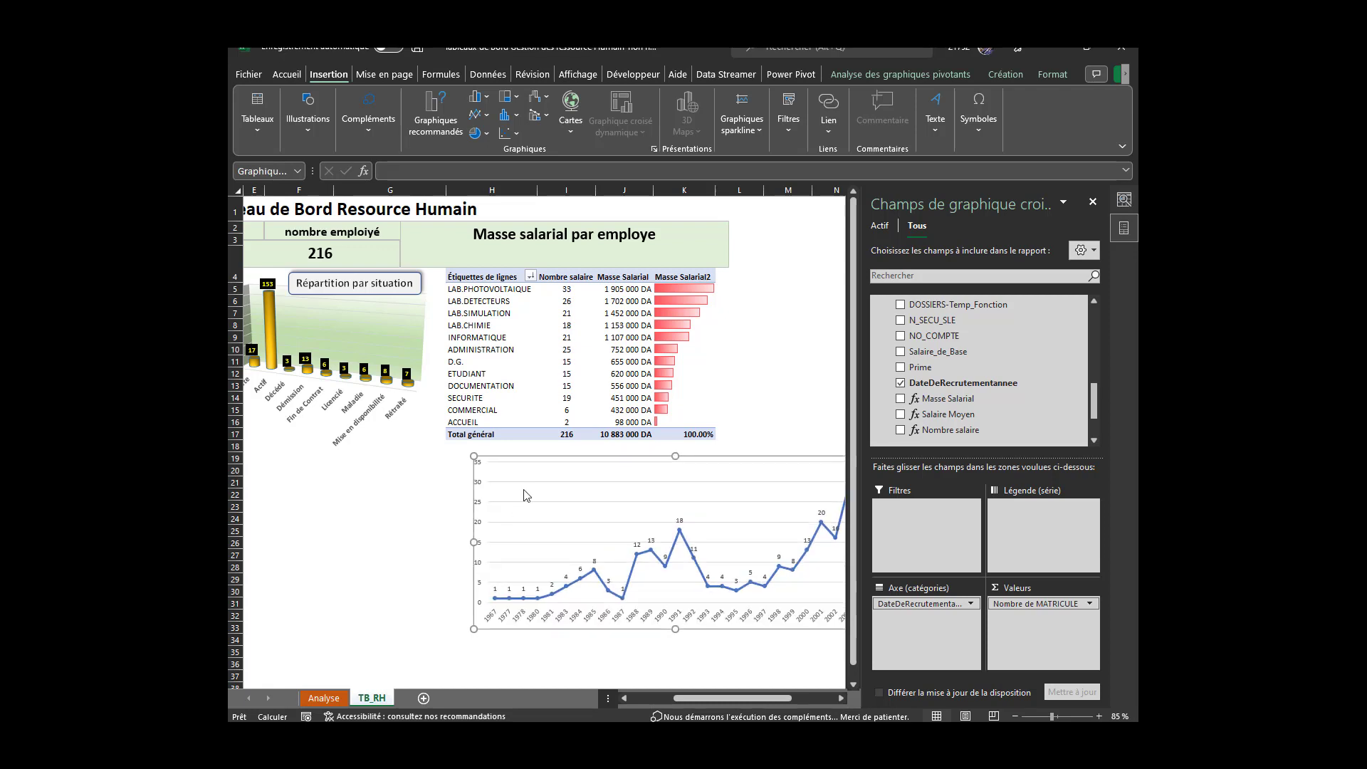
pyautogui.moveTo(497, 456); pyautogui.dragTo(440, 456)
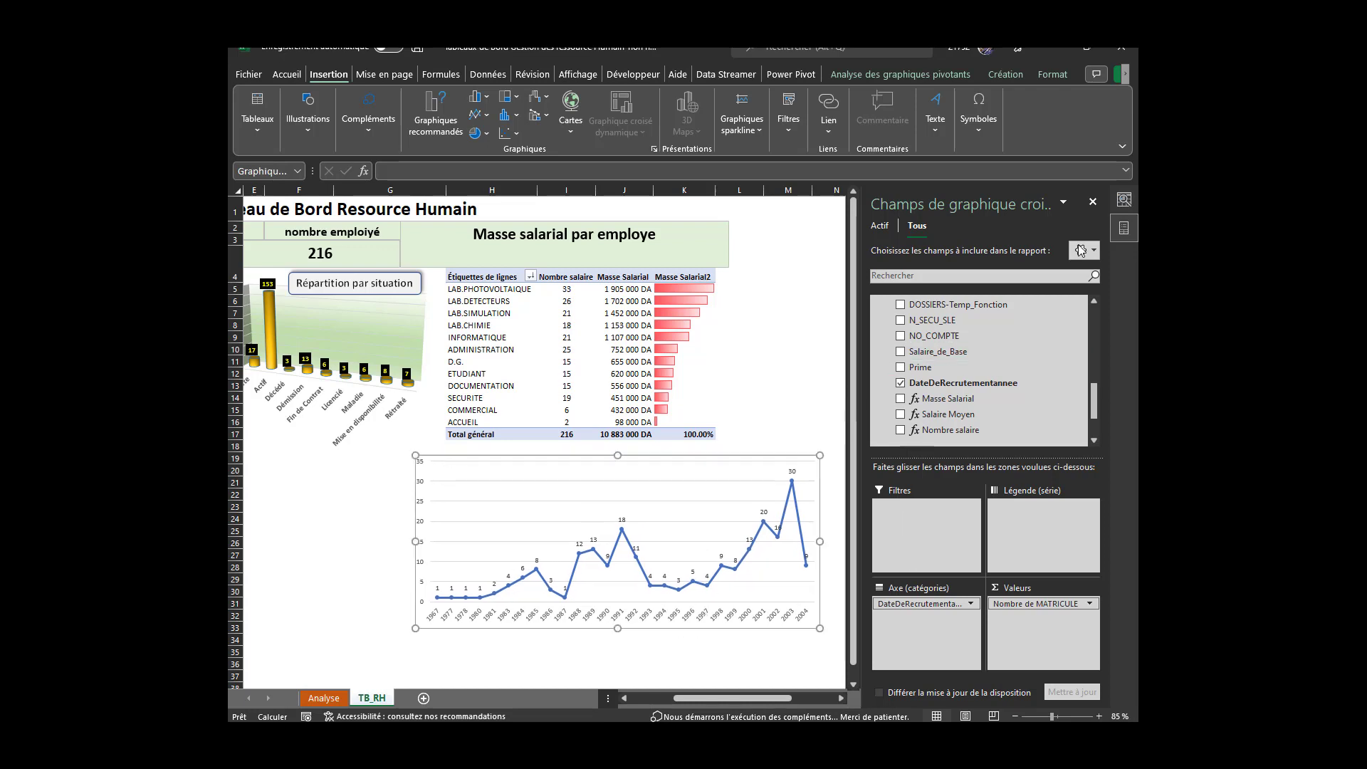
# Fill the recruitment line chart's area with the light green preset gradient
pyautogui.click(1092, 202)
pyautogui.click(837, 465)
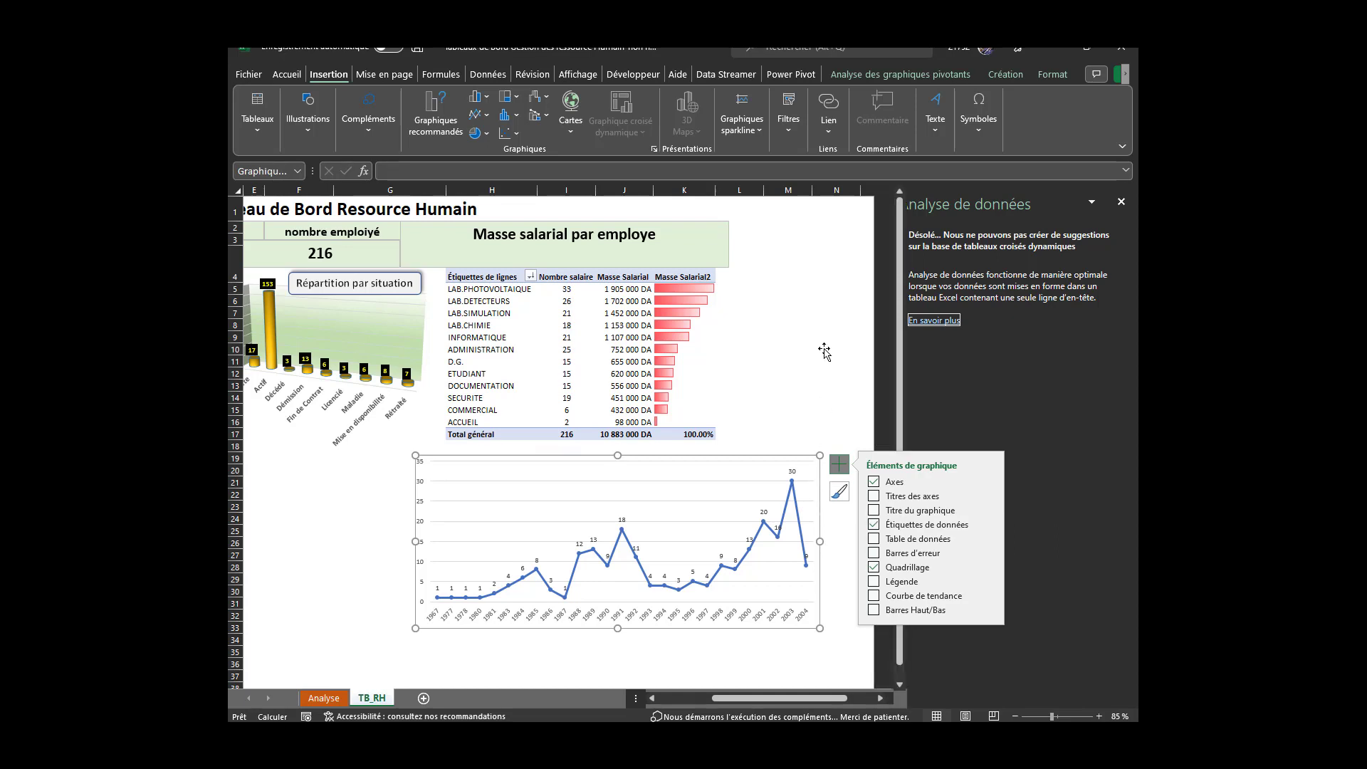
pyautogui.doubleClick(797, 456)
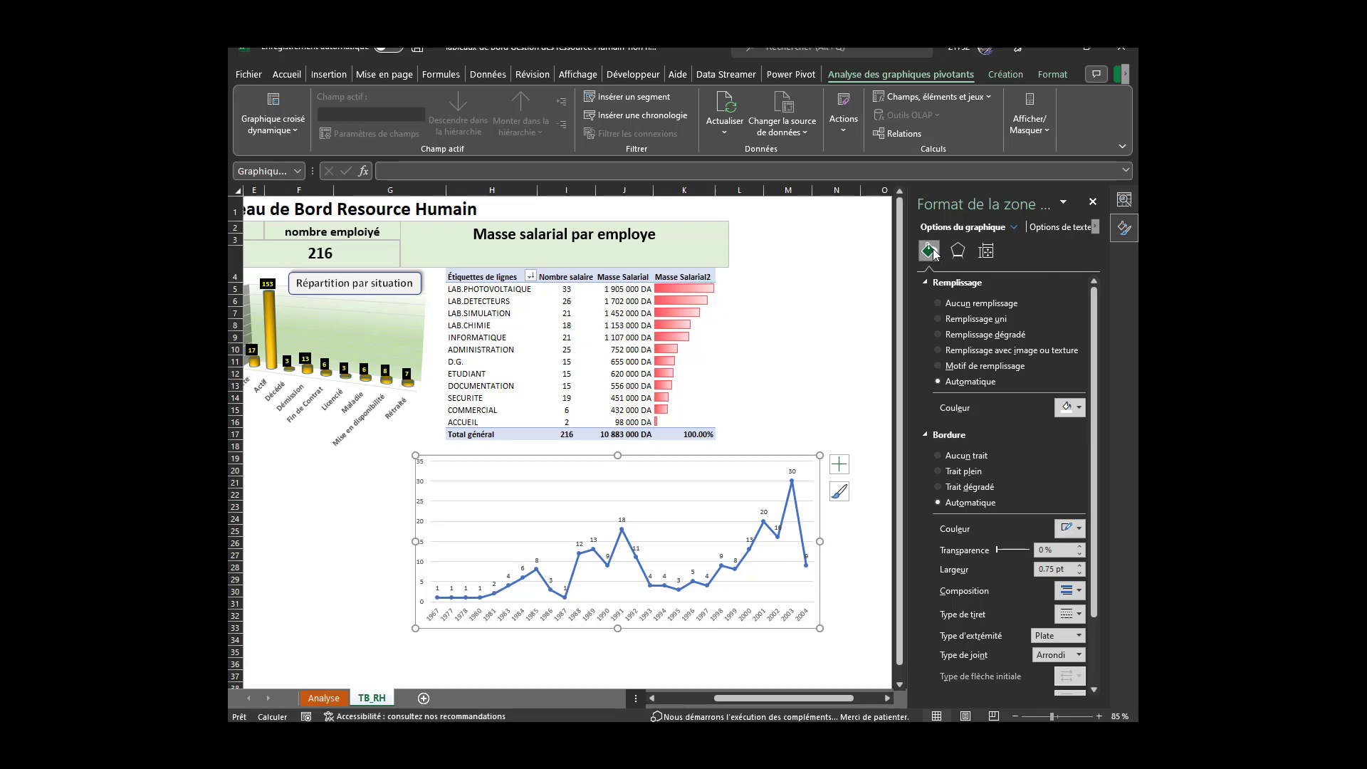
pyautogui.click(938, 319)
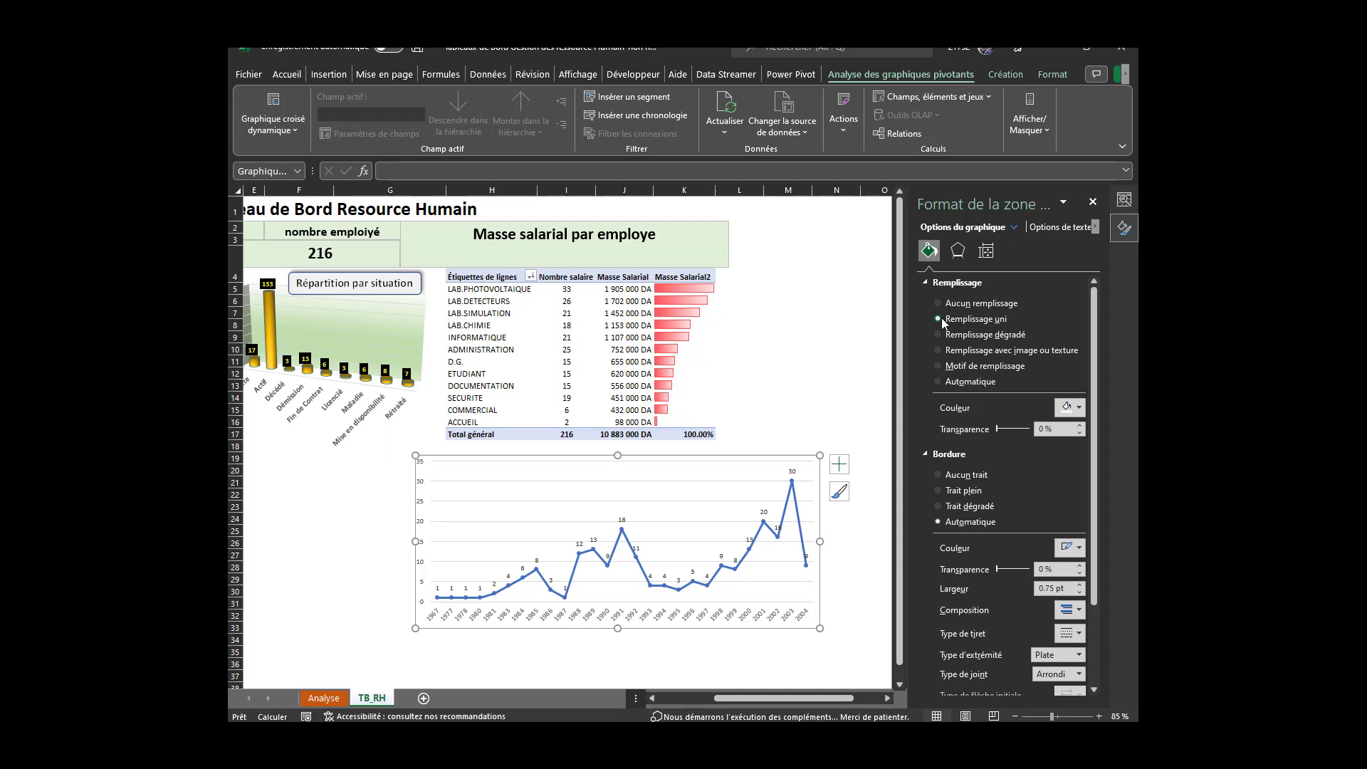
pyautogui.click(1078, 410)
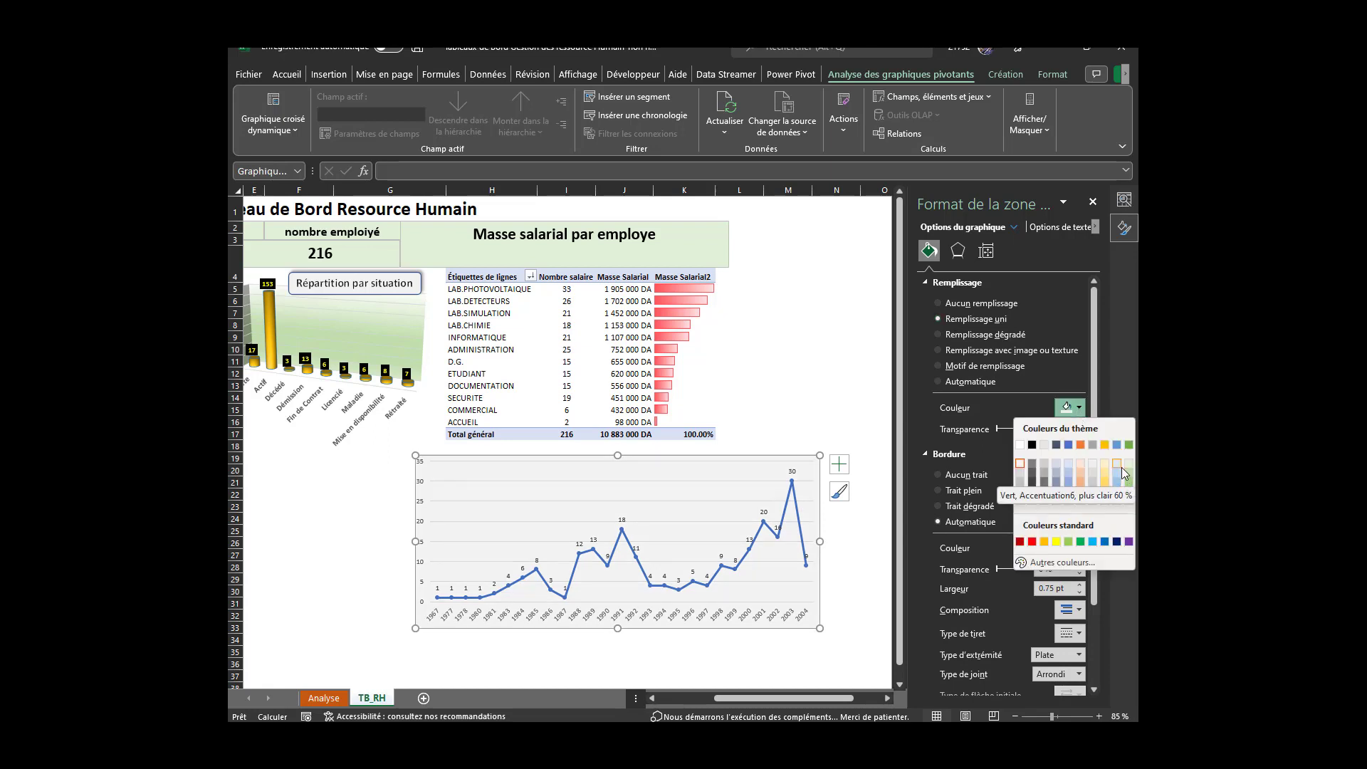
pyautogui.click(950, 337)
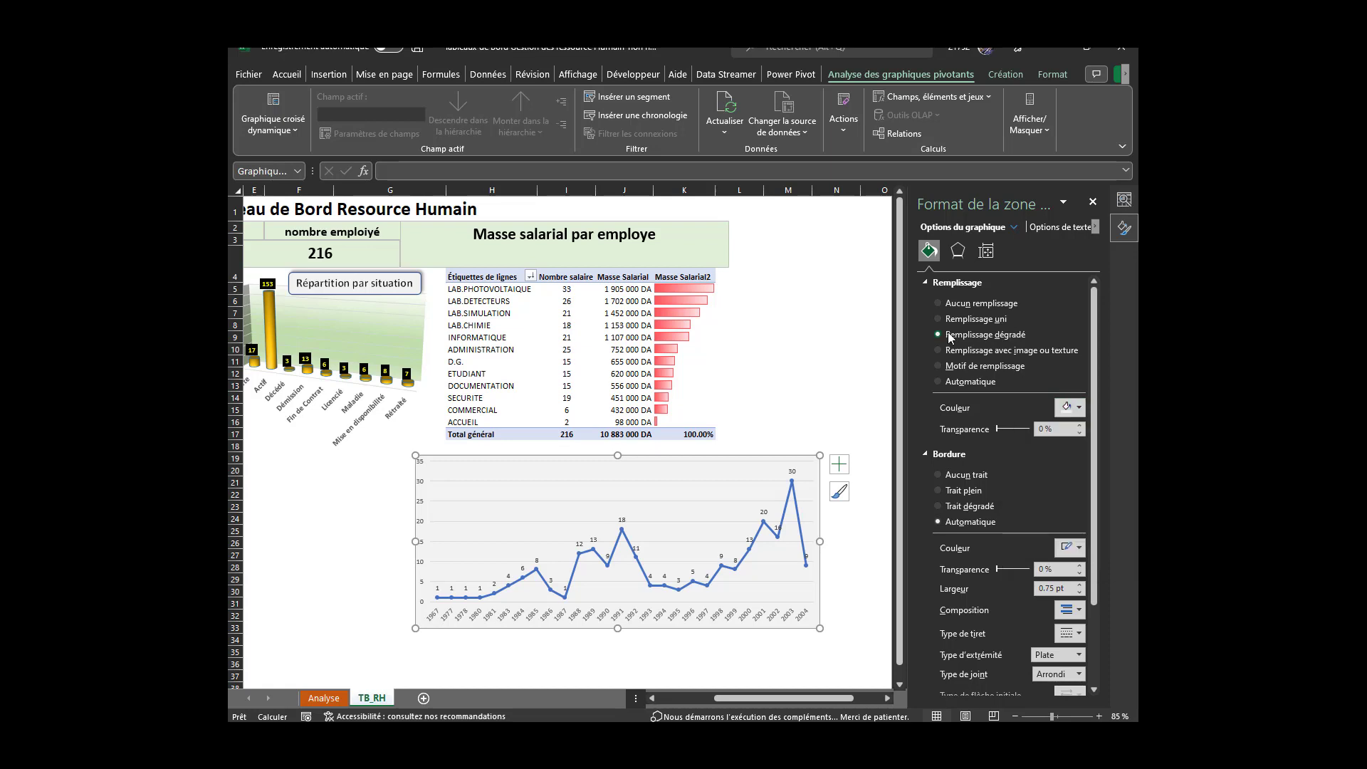
pyautogui.click(1077, 407)
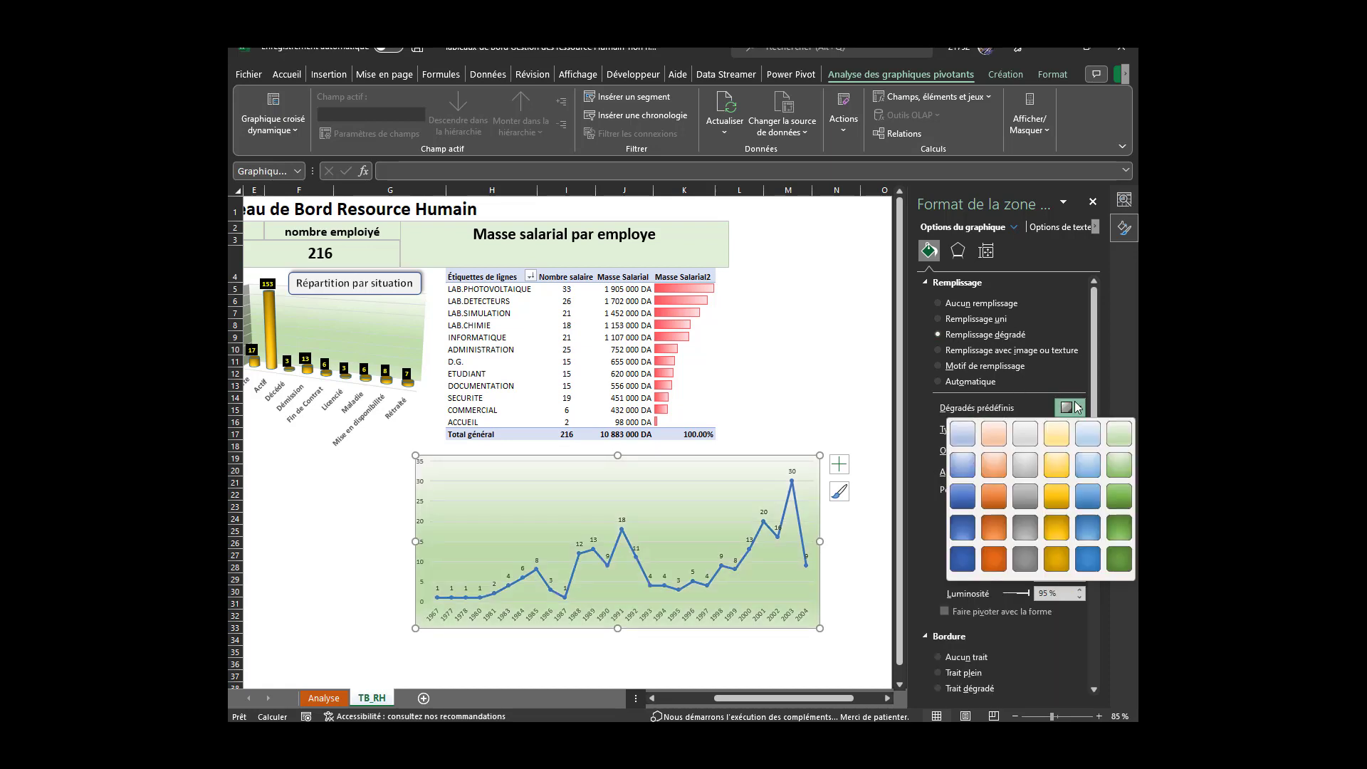
pyautogui.click(1118, 434)
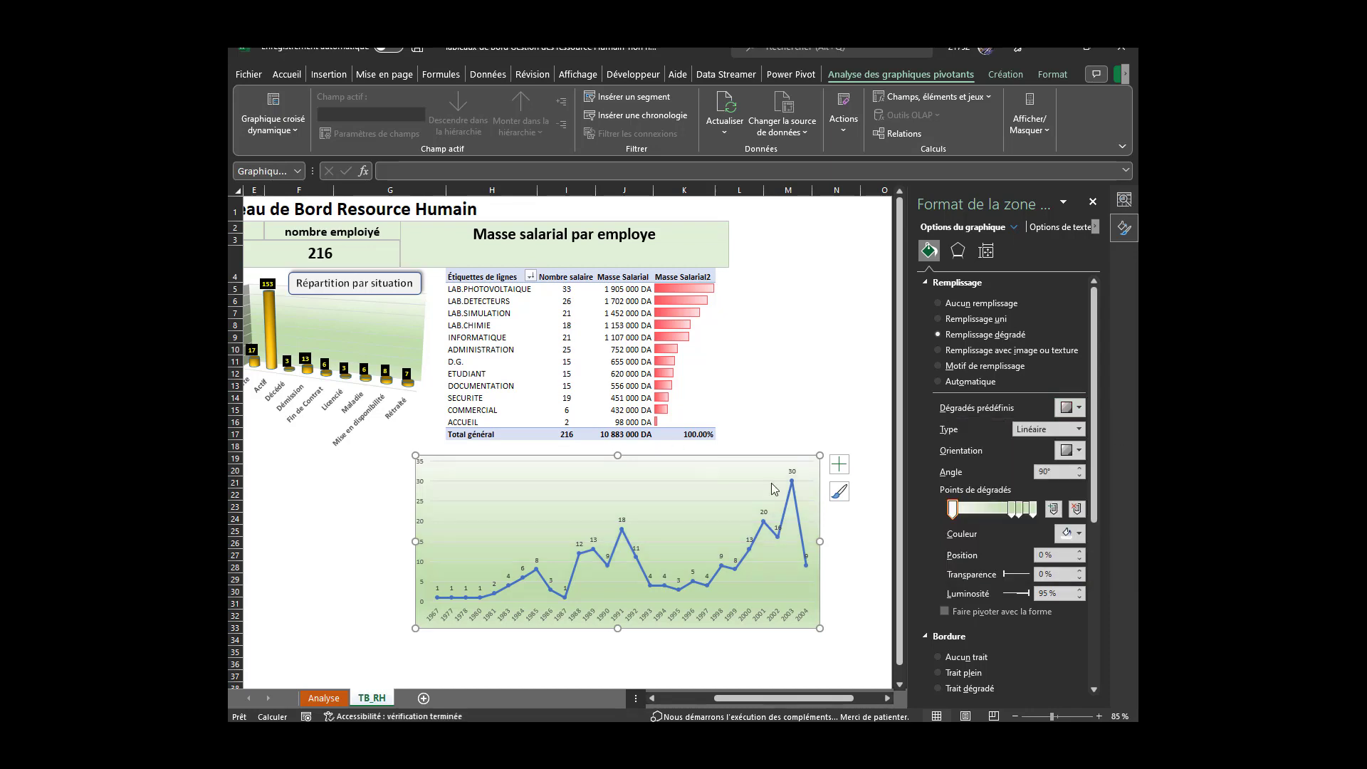
# Narrow the recruitment line chart slightly from its right edge and select its year axis labels
pyautogui.moveTo(820, 541); pyautogui.dragTo(808, 541)
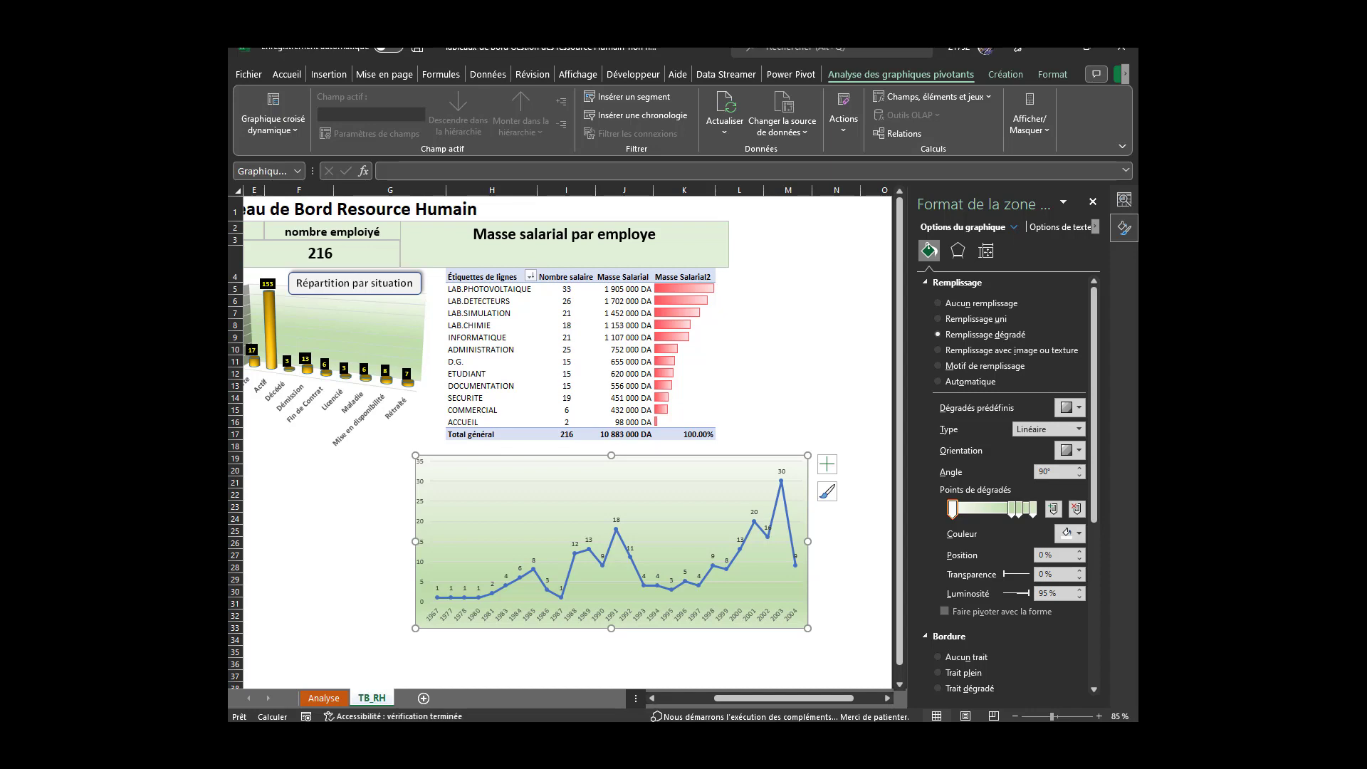
pyautogui.click(588, 618)
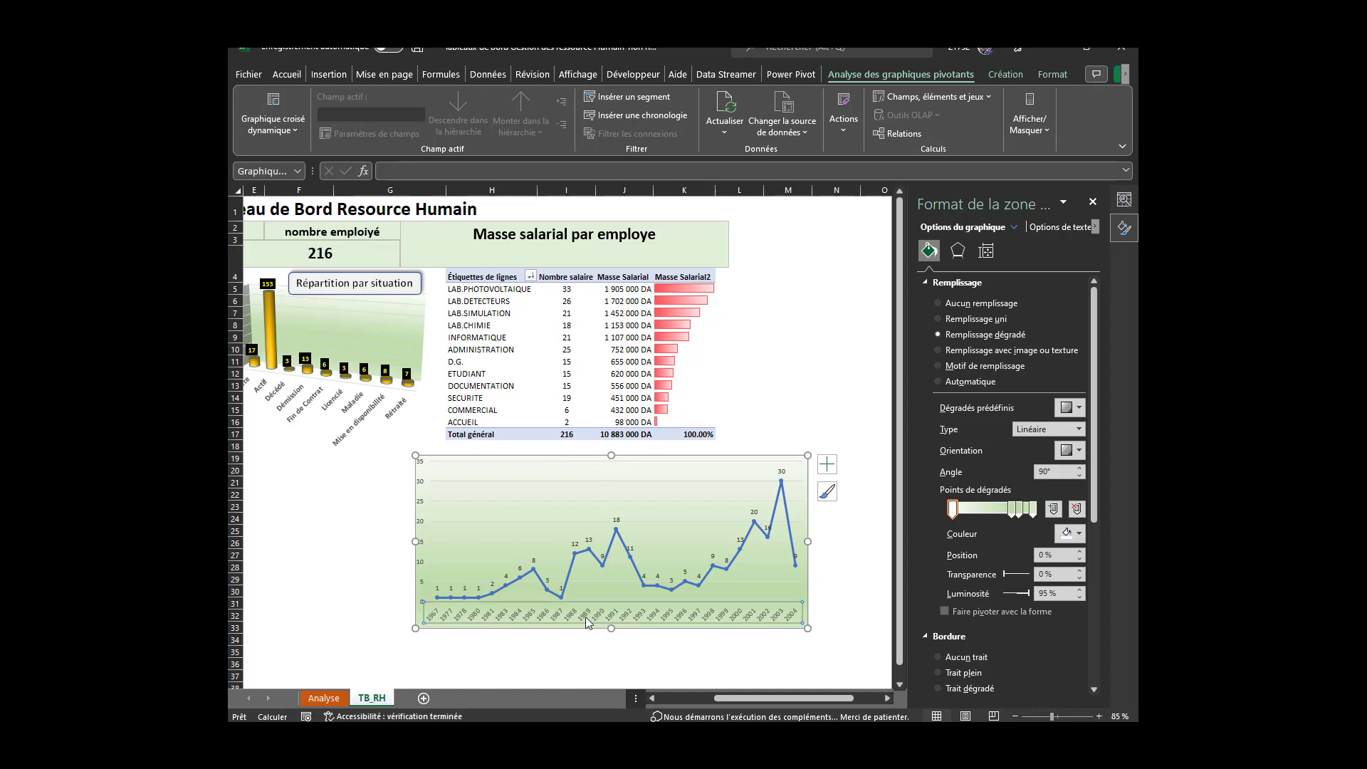
pyautogui.click(287, 76)
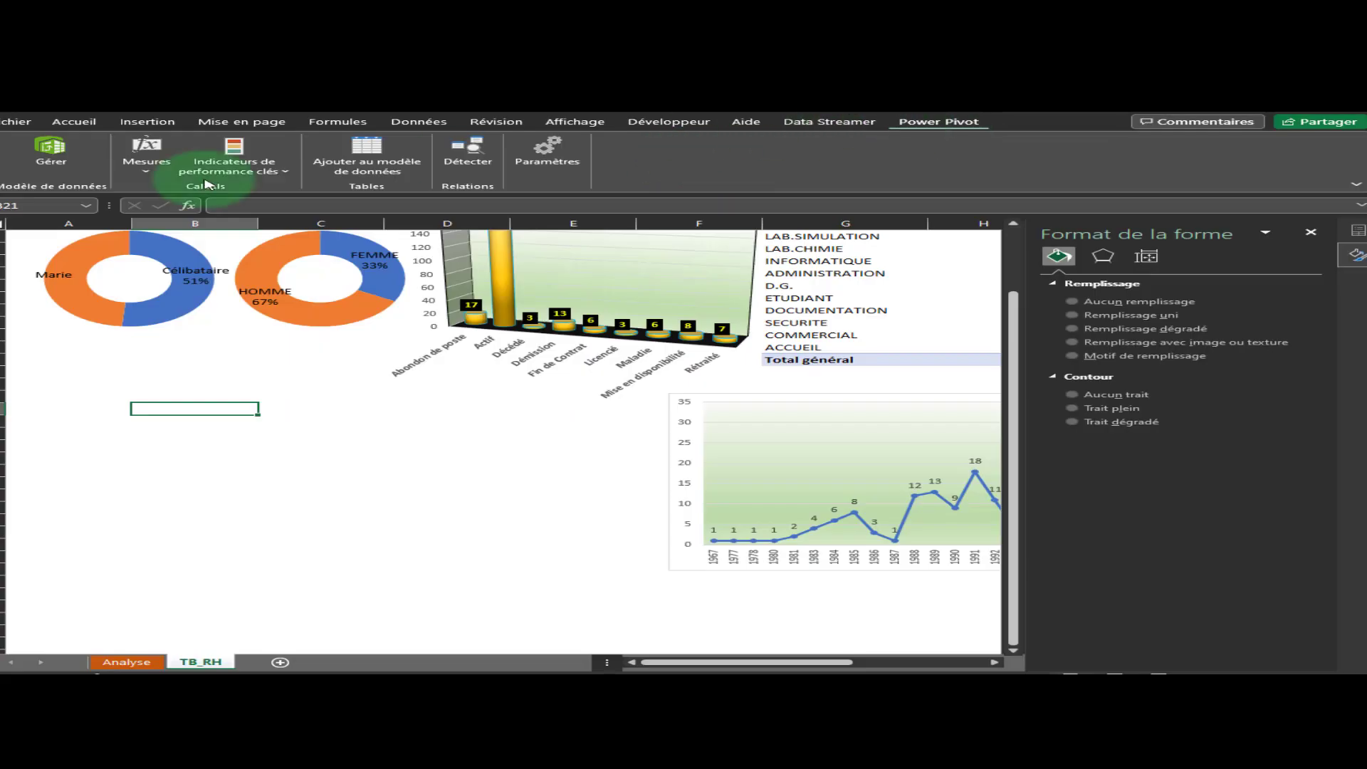
# Insert another pivot chart from the Power Pivot data model on the existing TB_RH sheet at cell B21
pyautogui.click(46, 148)
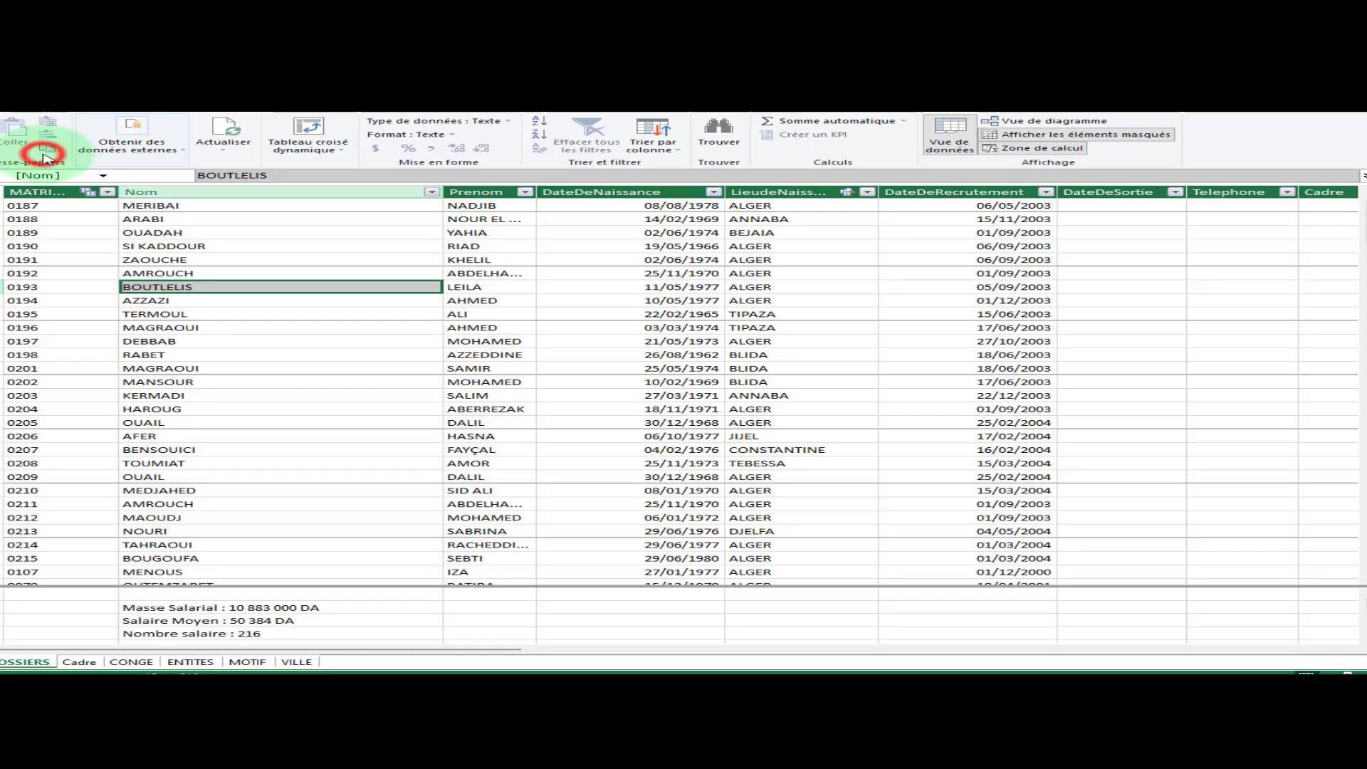
pyautogui.click(311, 147)
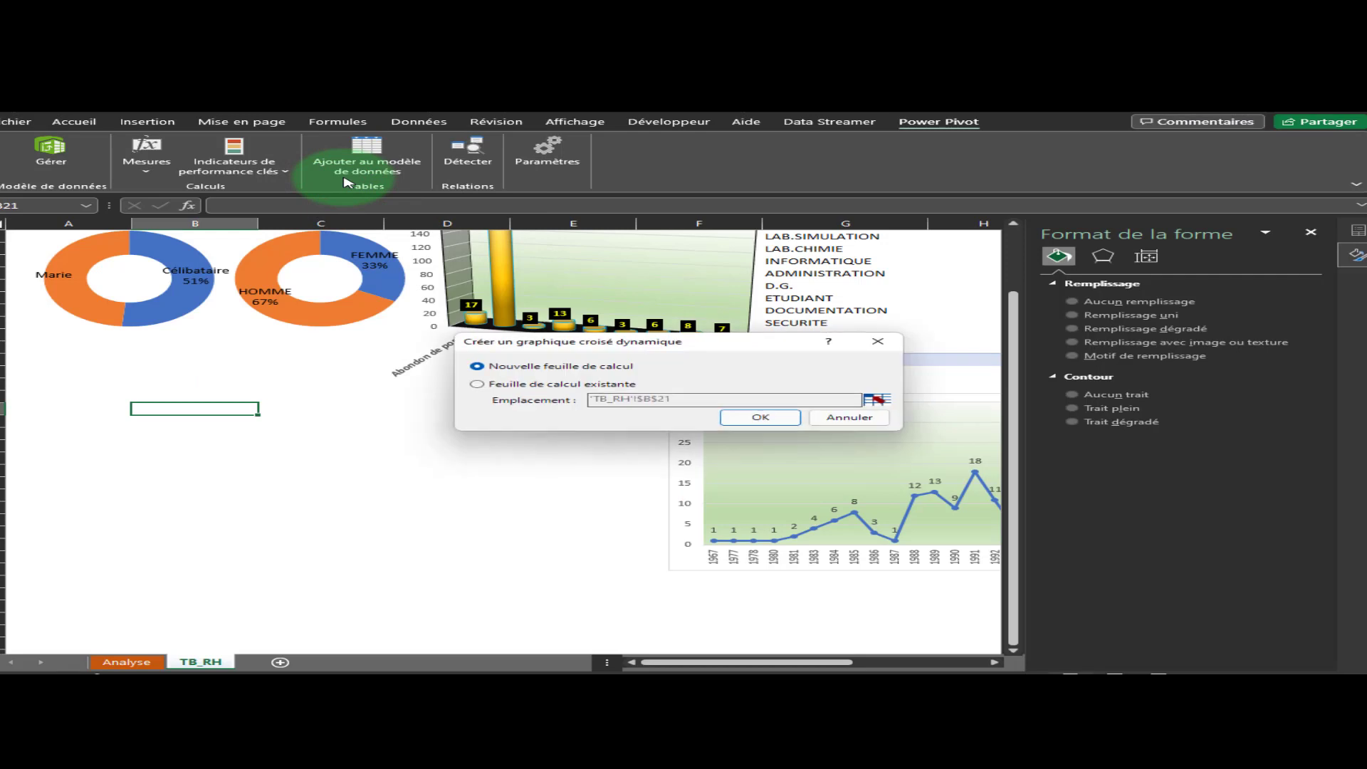
pyautogui.click(497, 384)
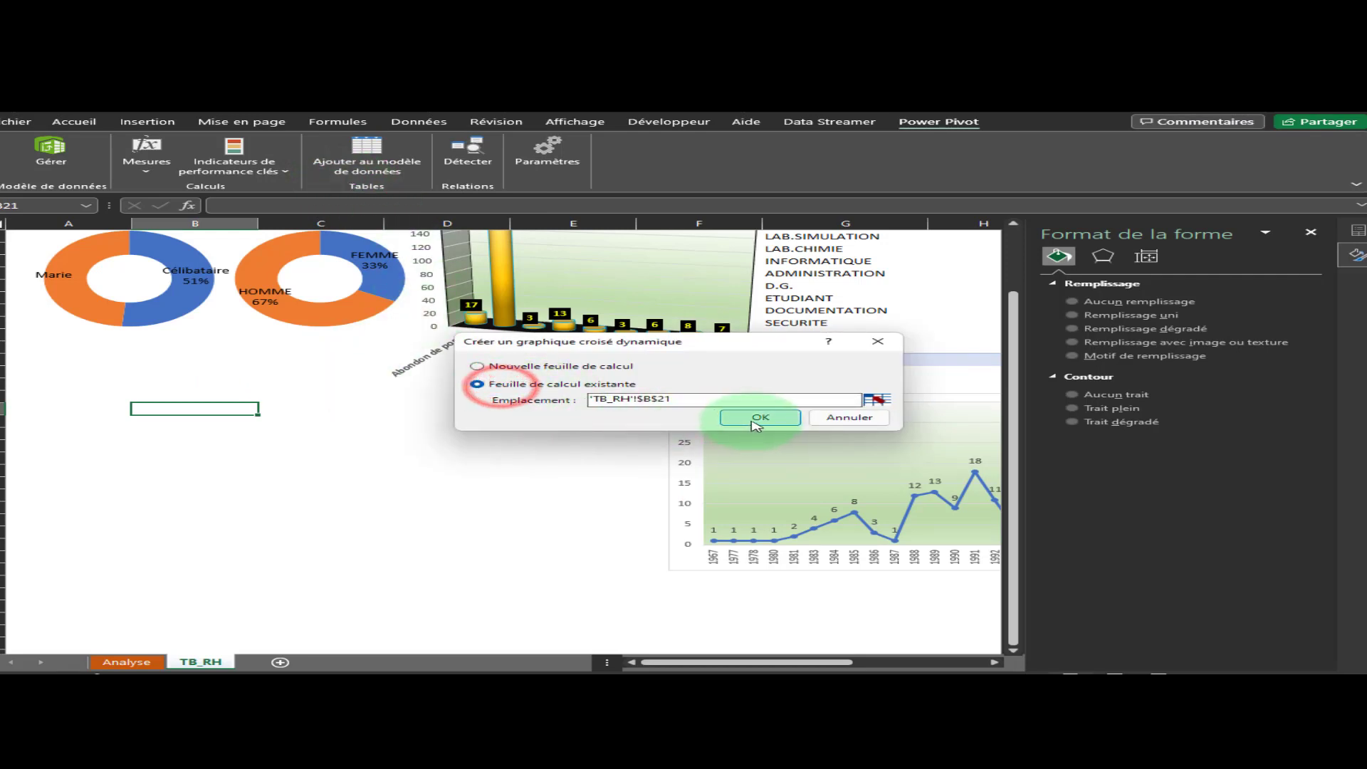
pyautogui.click(876, 399)
pyautogui.click(174, 403)
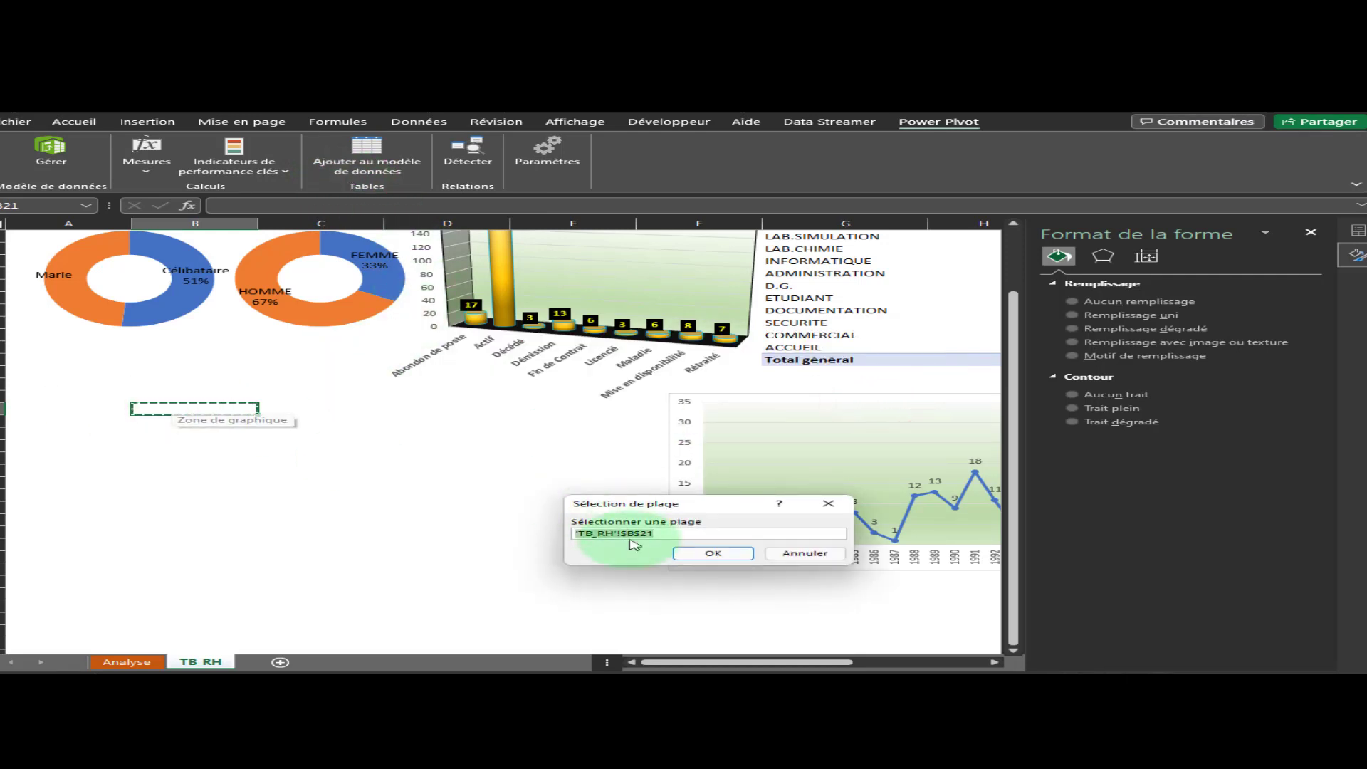
pyautogui.click(709, 552)
pyautogui.click(760, 417)
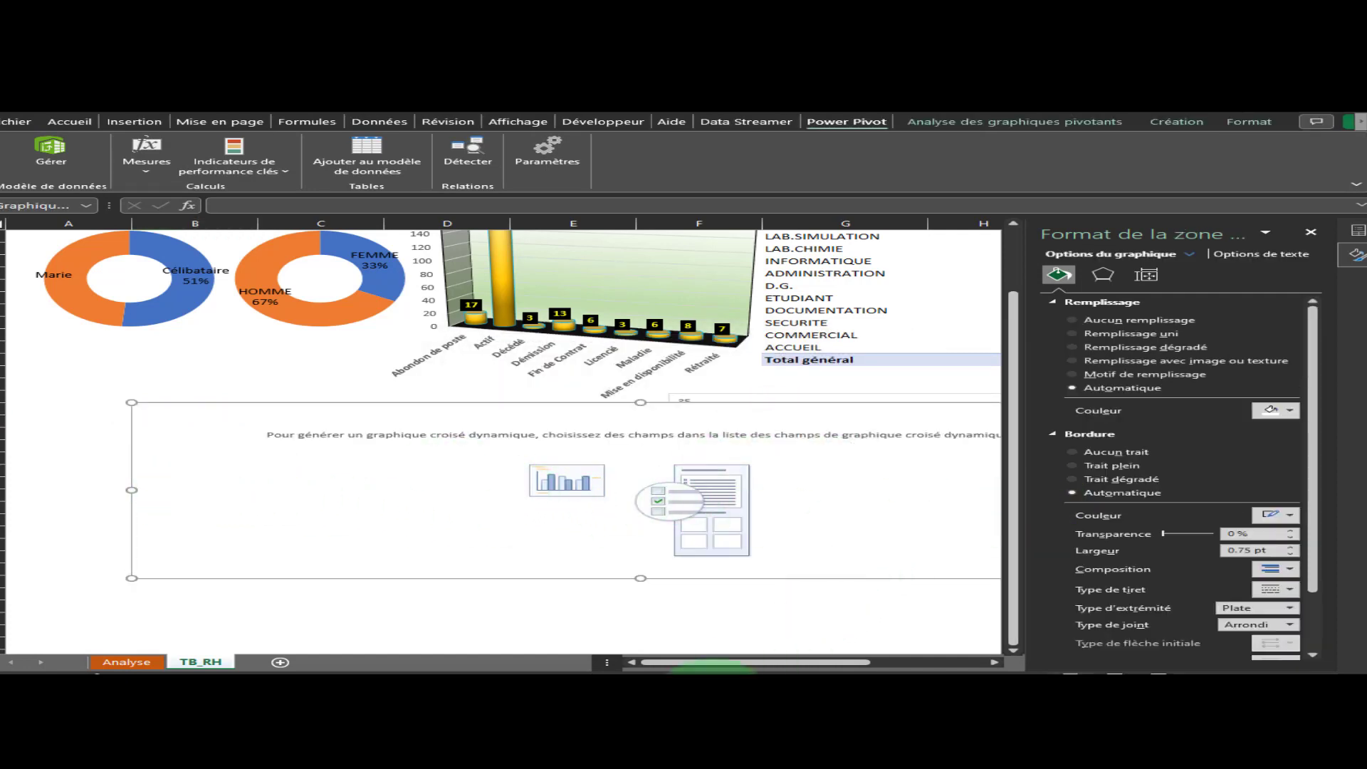
# Narrow the empty pivot chart to about half its width and align it to the left of the recruitment line chart
pyautogui.moveTo(749, 663); pyautogui.dragTo(841, 664)
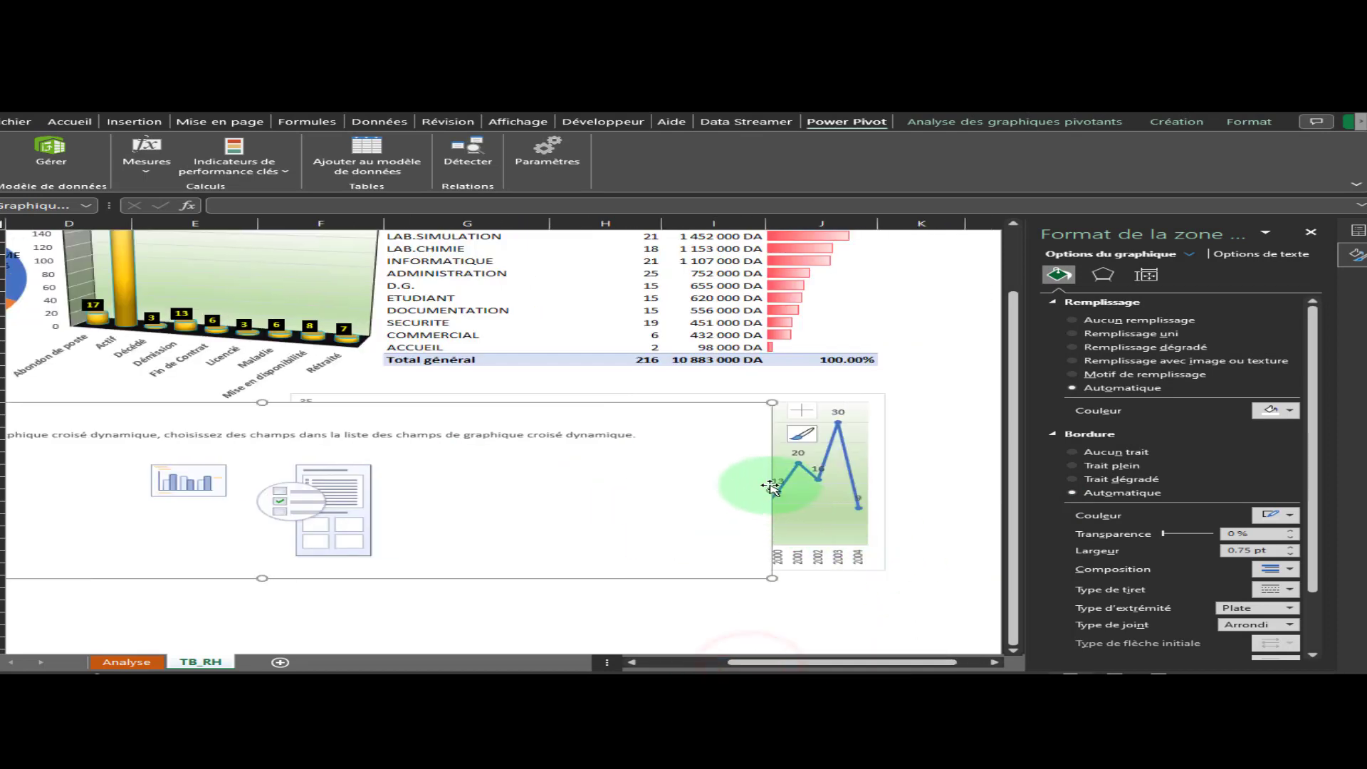
pyautogui.moveTo(772, 490); pyautogui.dragTo(257, 489)
pyautogui.moveTo(205, 563); pyautogui.dragTo(212, 555)
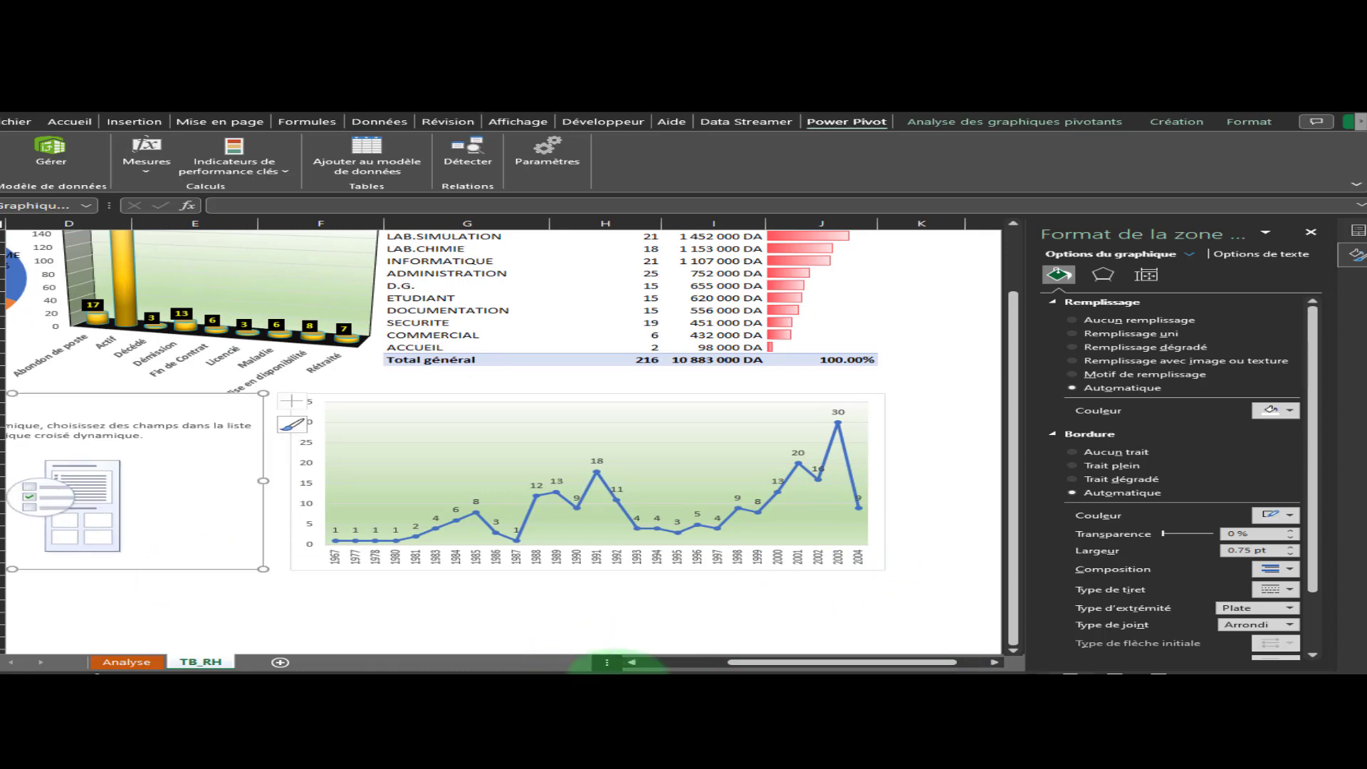
pyautogui.moveTo(762, 662); pyautogui.dragTo(653, 662)
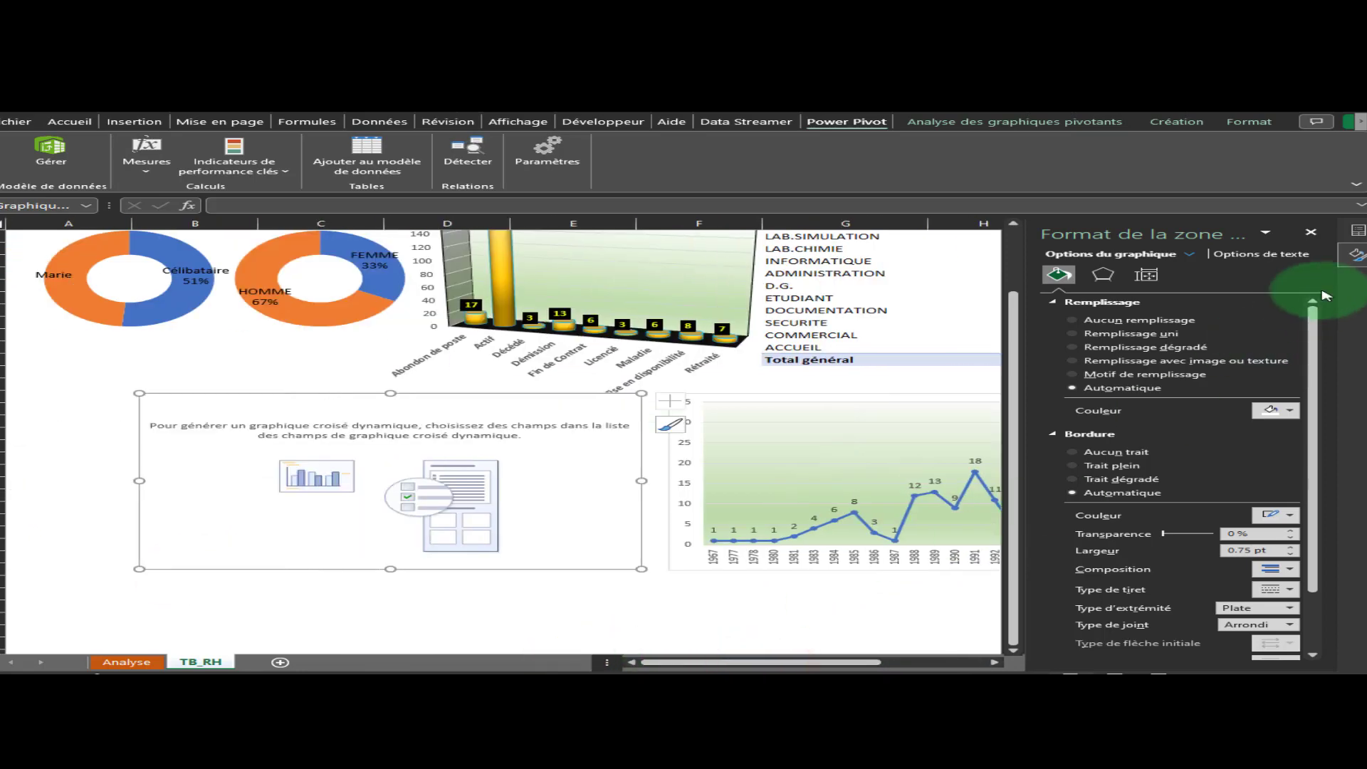
# Show the new pivot chart's field list and add MATRICULE from DOSSIERS as its values
pyautogui.click(1357, 232)
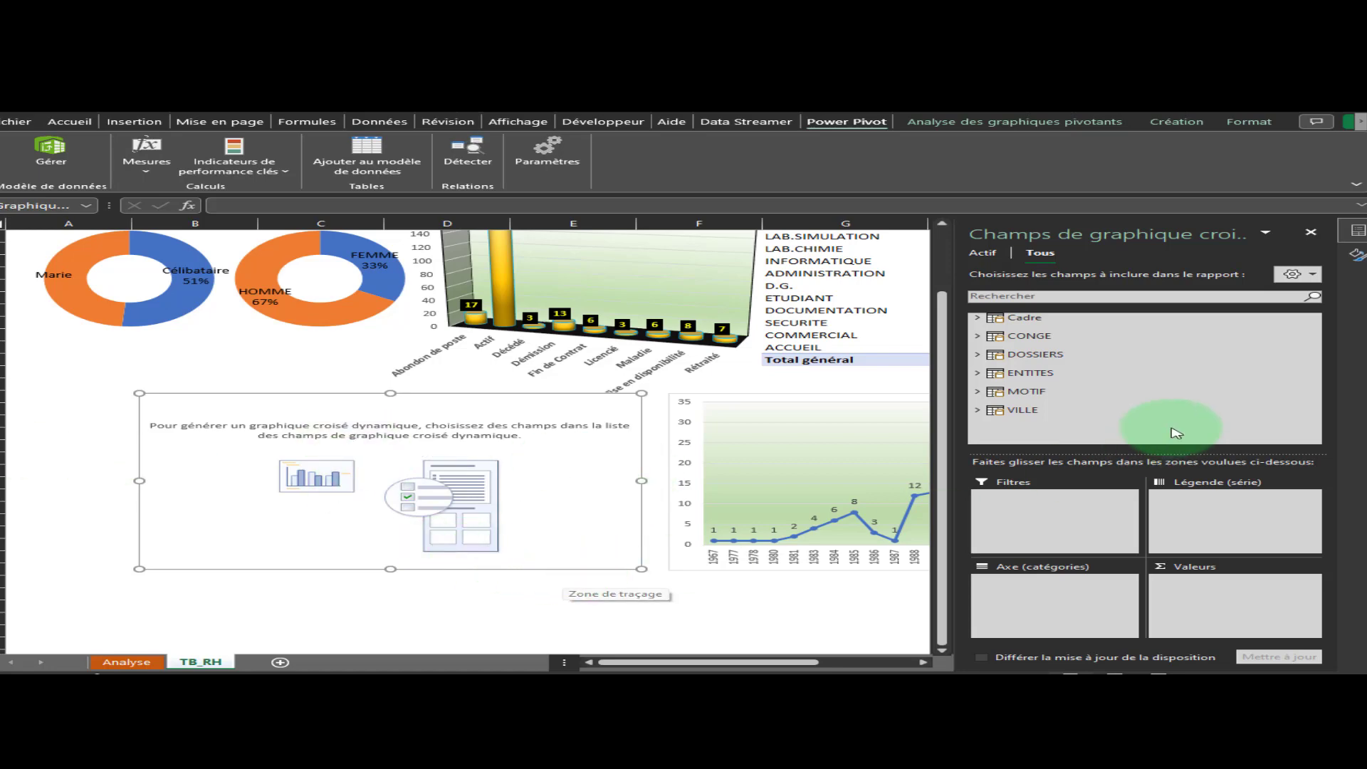
pyautogui.click(979, 354)
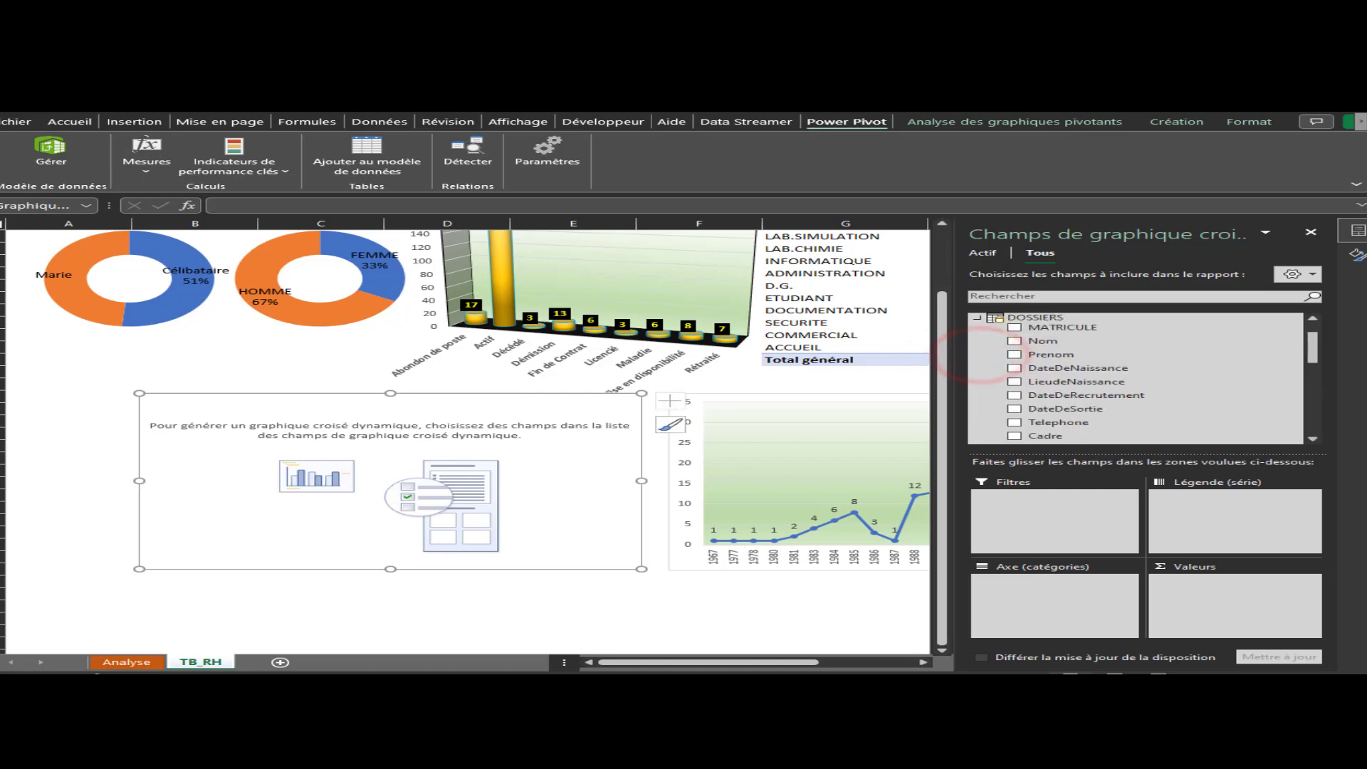
pyautogui.click(1057, 327)
pyautogui.moveTo(1060, 329); pyautogui.dragTo(1217, 590)
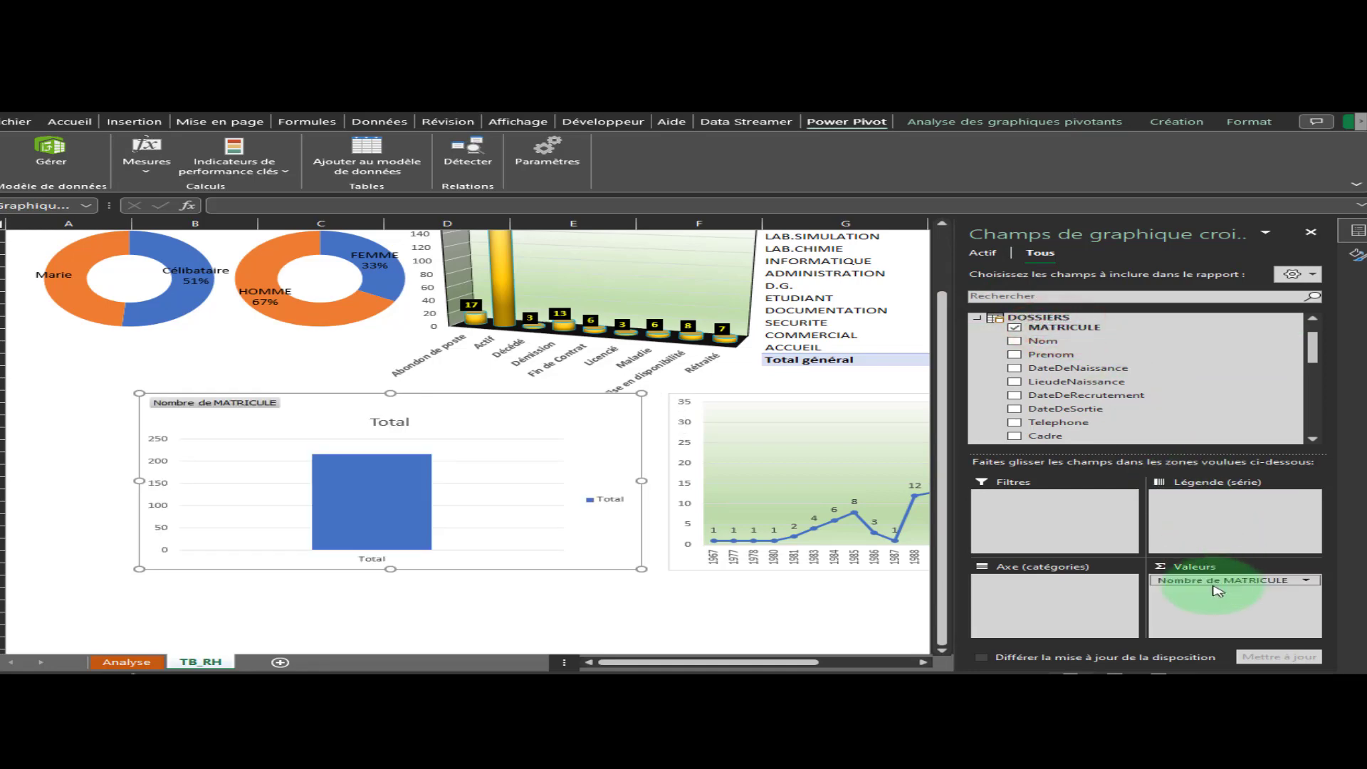
# Add LIBELLE from the ENTITES table as the new pivot chart's axis category
pyautogui.click(981, 319)
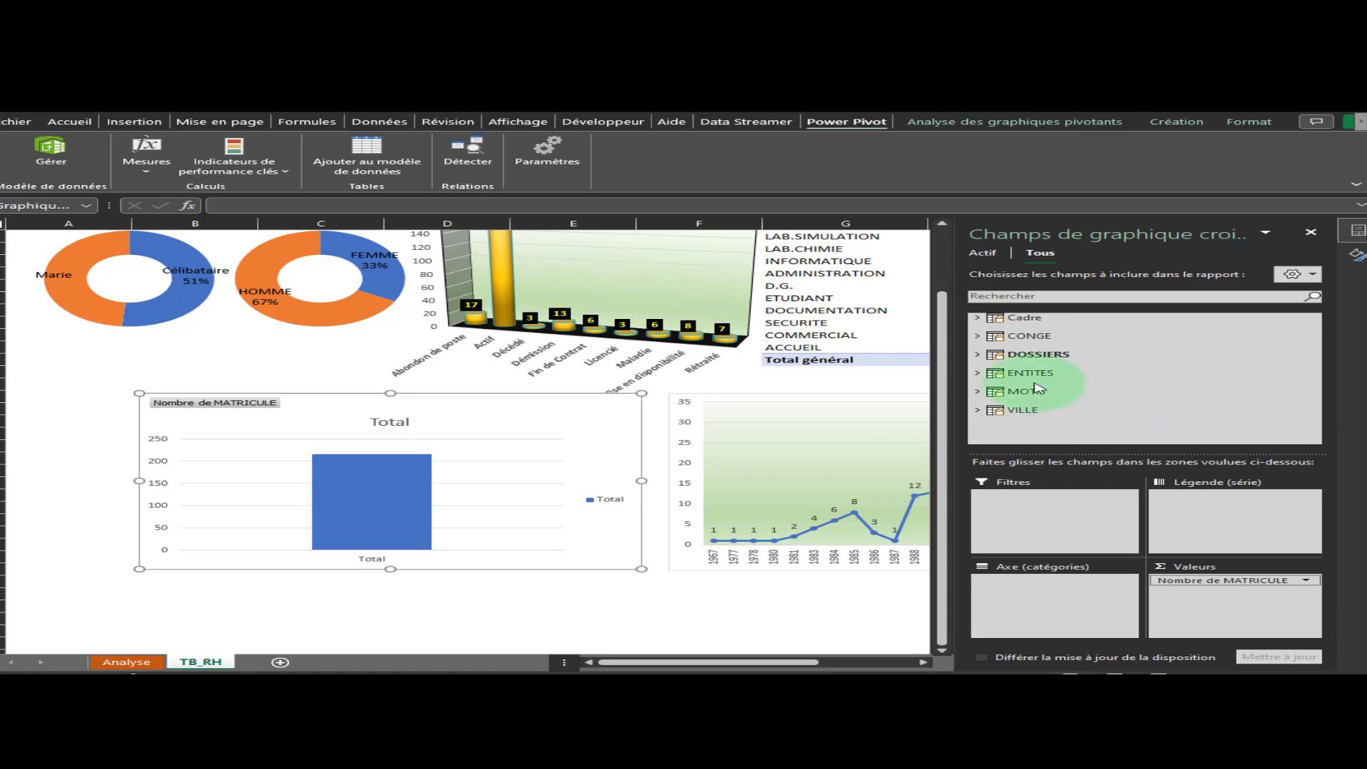
pyautogui.click(980, 392)
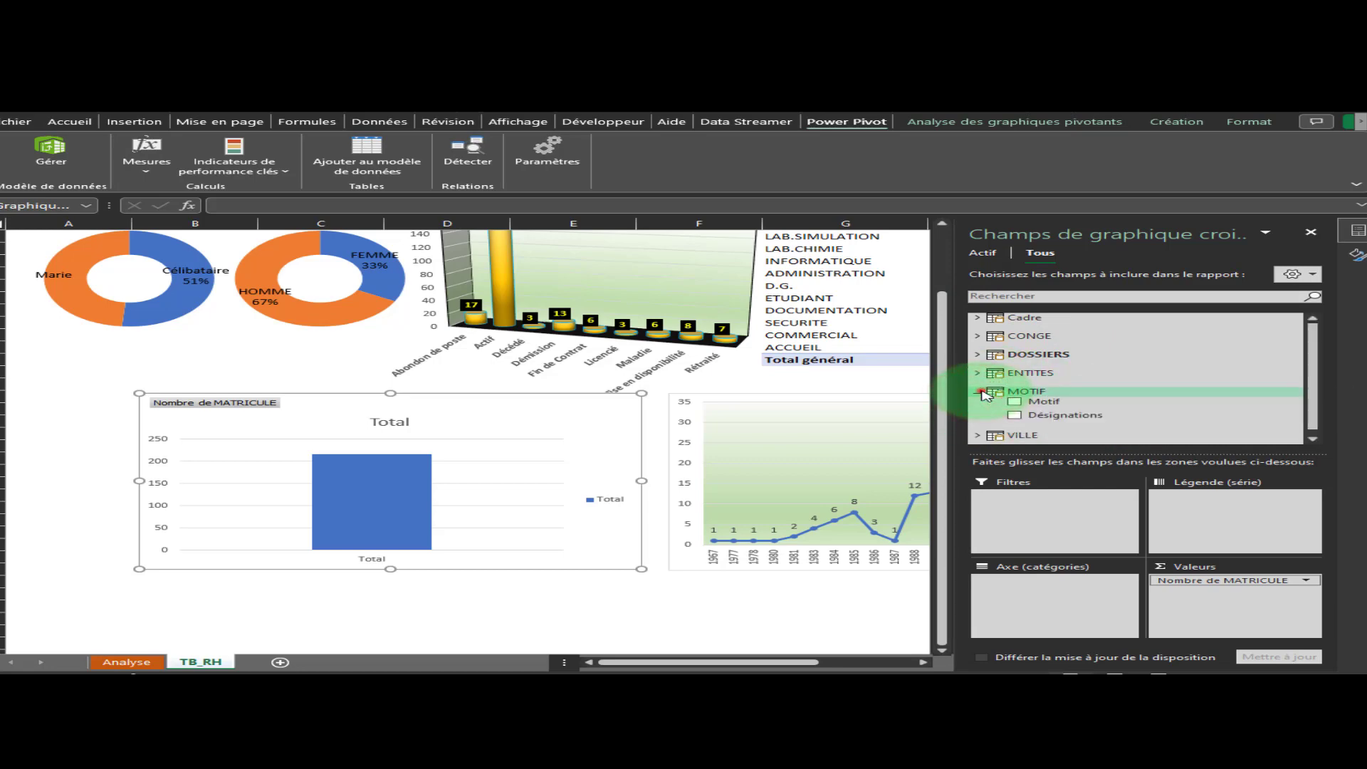
pyautogui.click(981, 392)
pyautogui.click(977, 373)
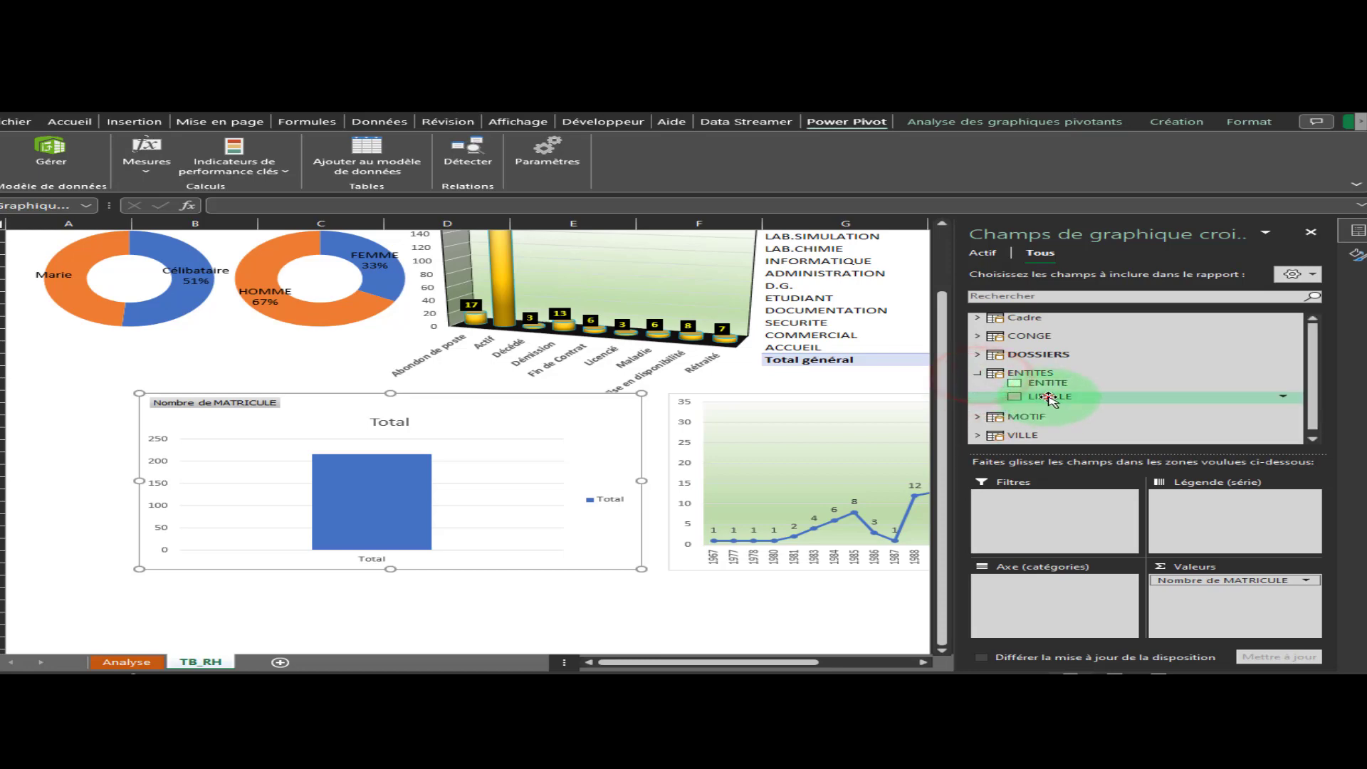
pyautogui.moveTo(1050, 401); pyautogui.dragTo(1013, 582)
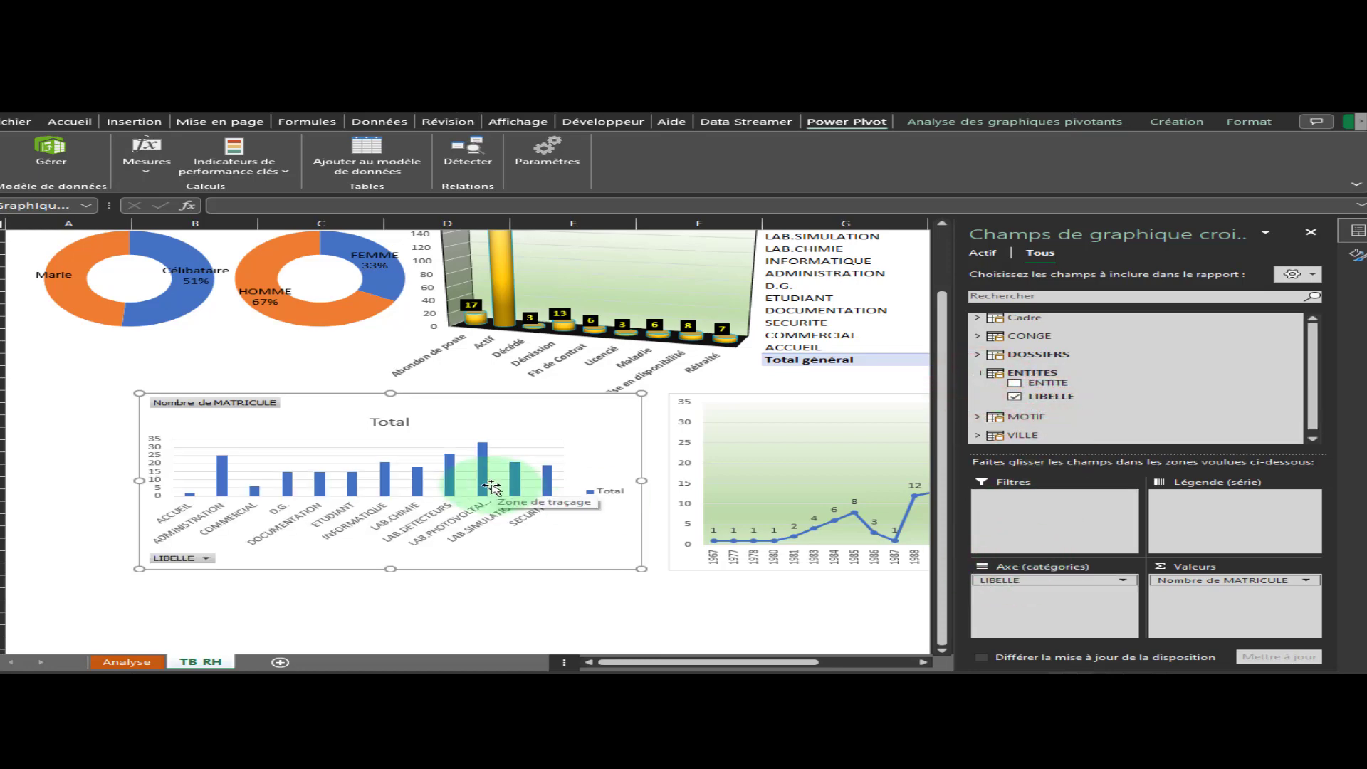
# Hide the value field button and the LIBELLE axis field button on the employees-per-entity chart
pyautogui.moveTo(491, 487)
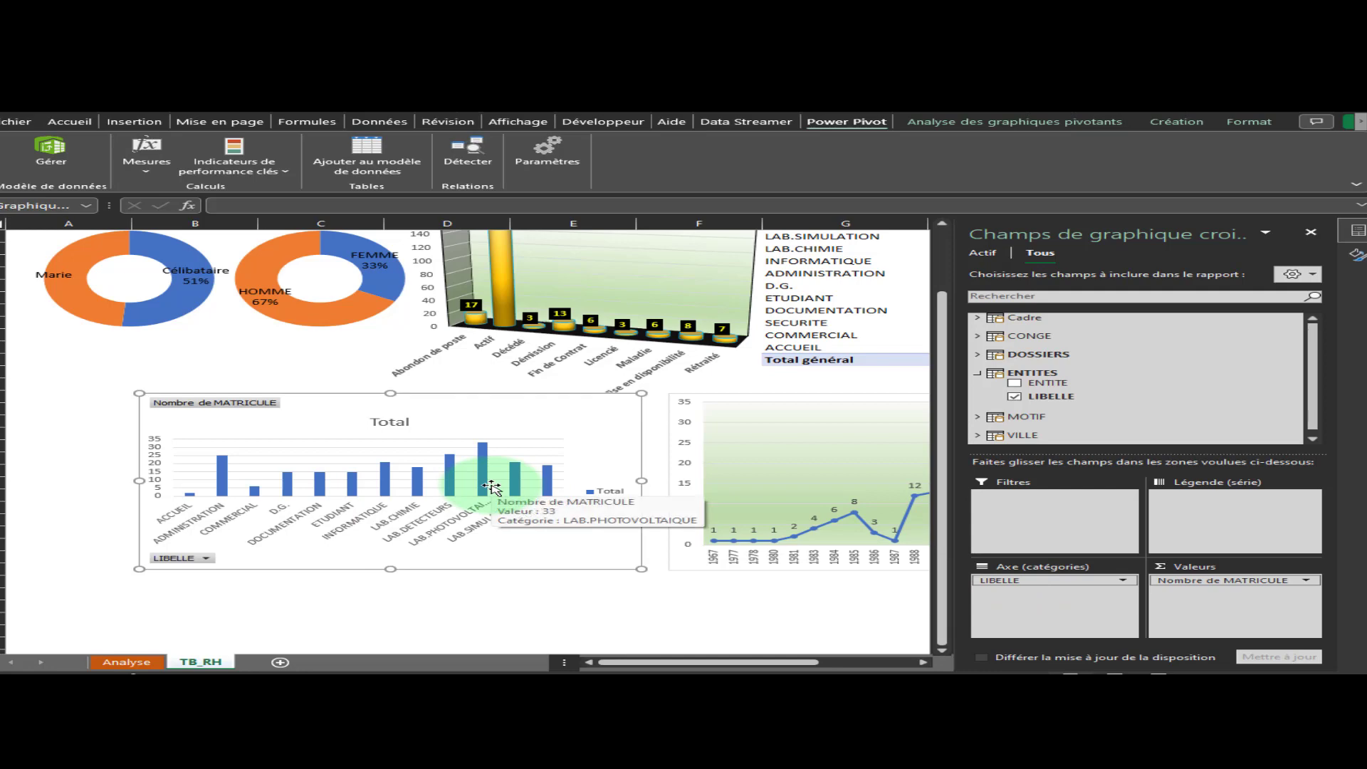
pyautogui.click(247, 404)
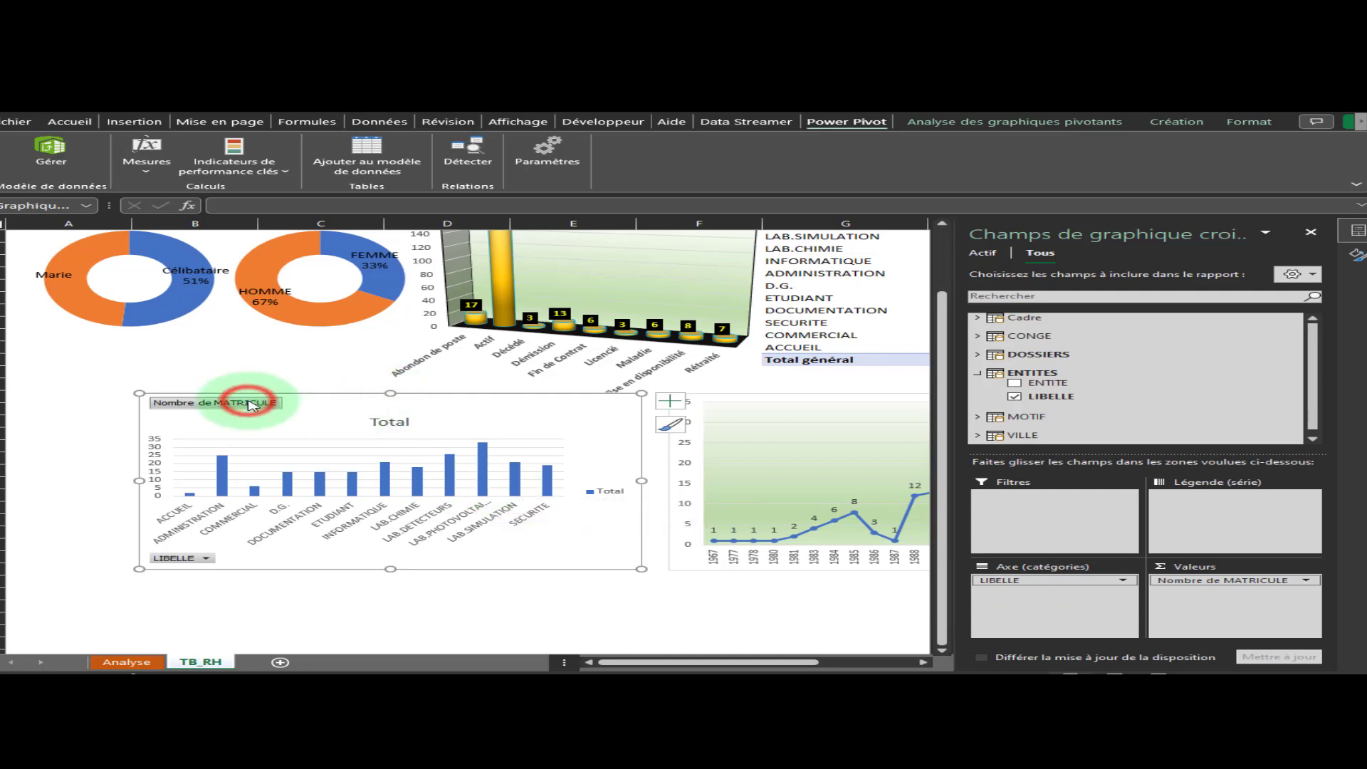
pyautogui.click(313, 523)
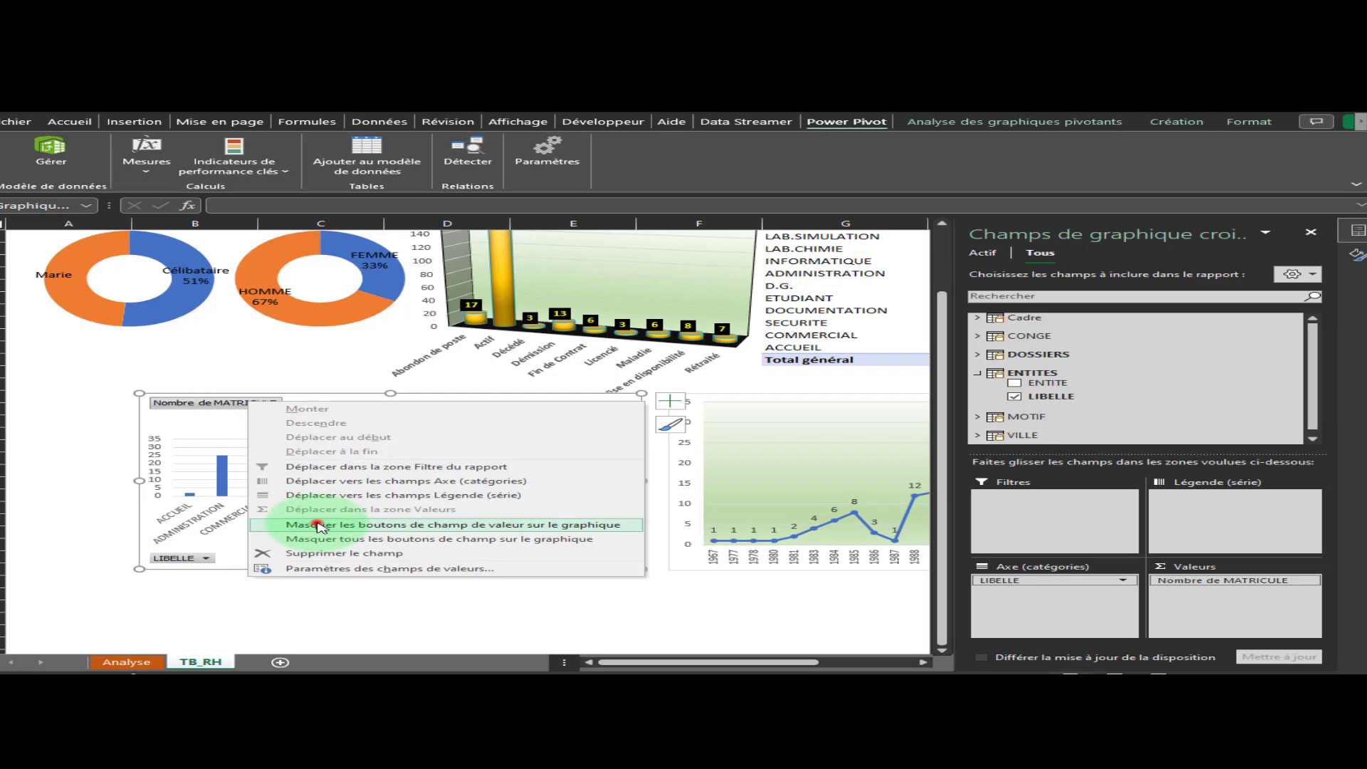
pyautogui.click(205, 558)
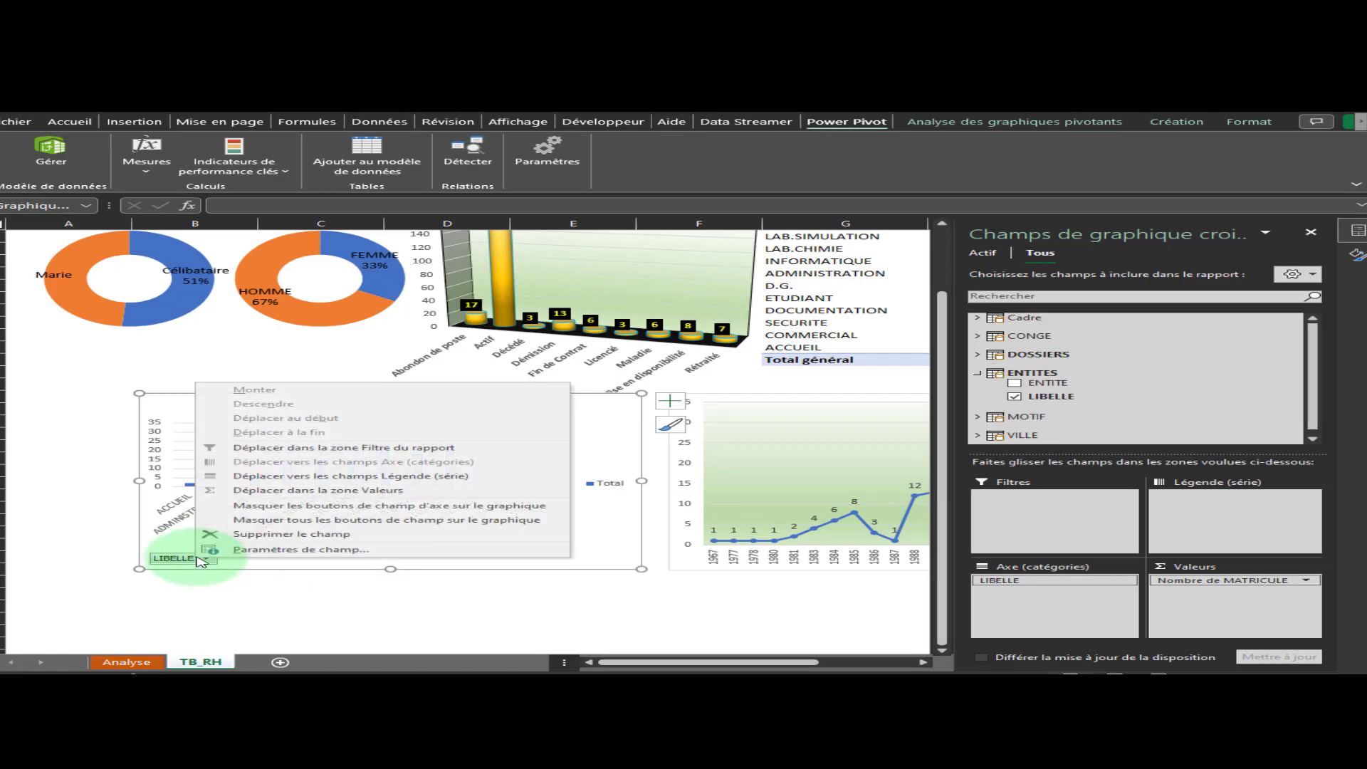
pyautogui.click(252, 507)
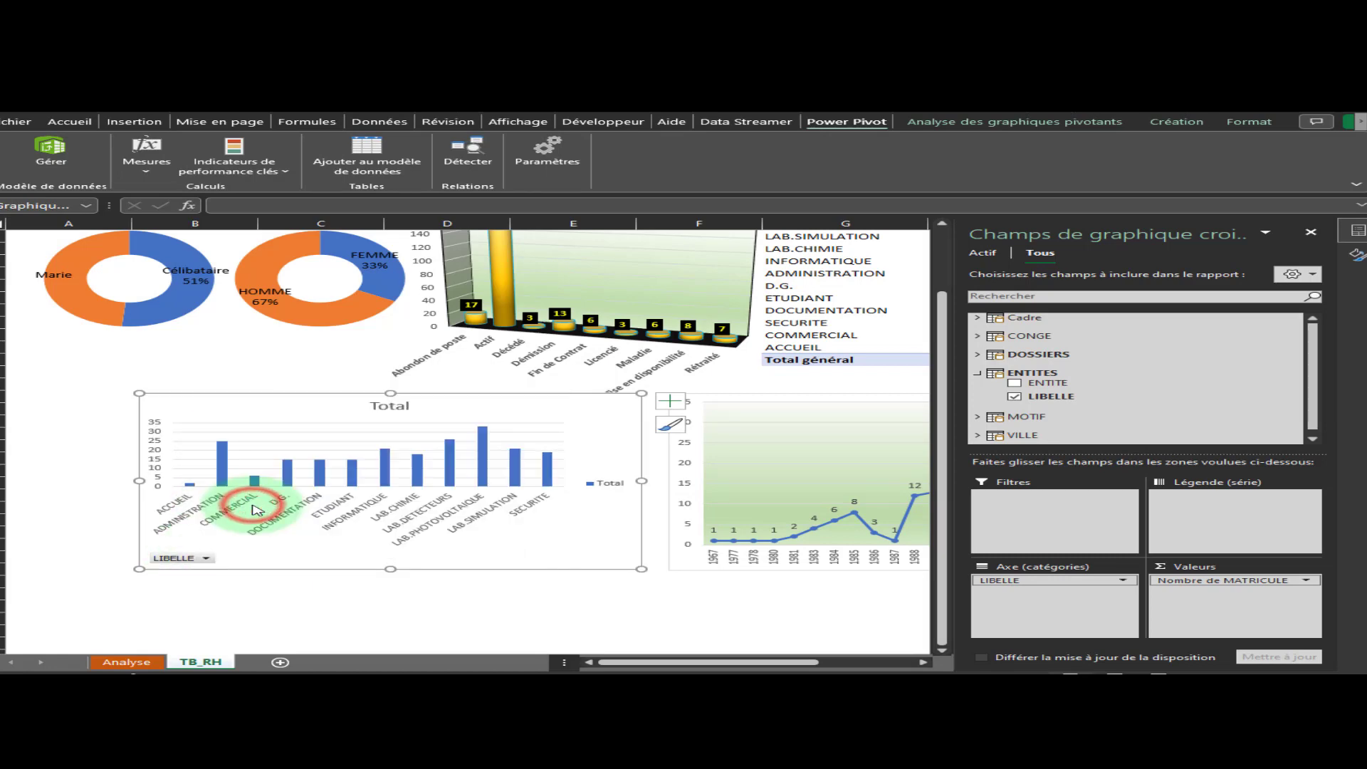
# Delete the legend and the Total title from the employees-per-entity chart
pyautogui.click(618, 493)
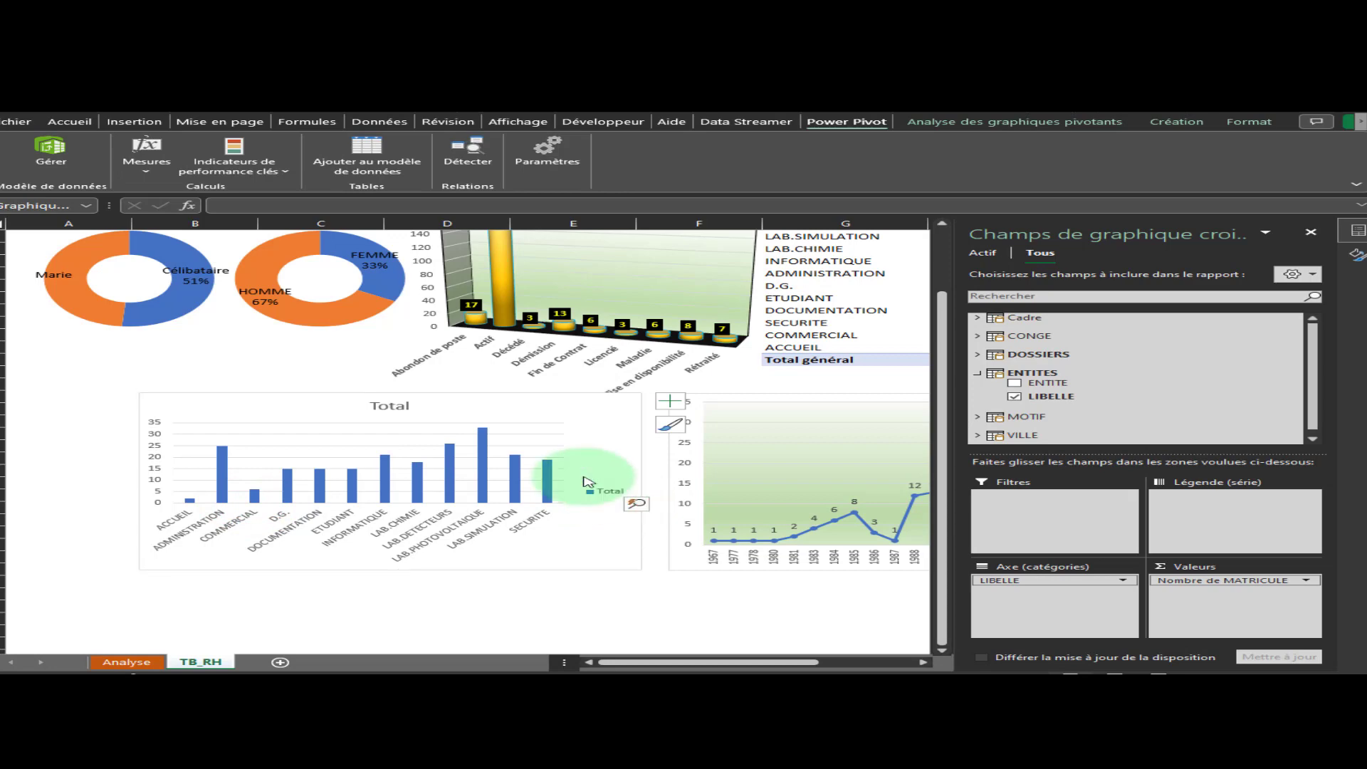
pyautogui.press('Delete')
pyautogui.click(392, 404)
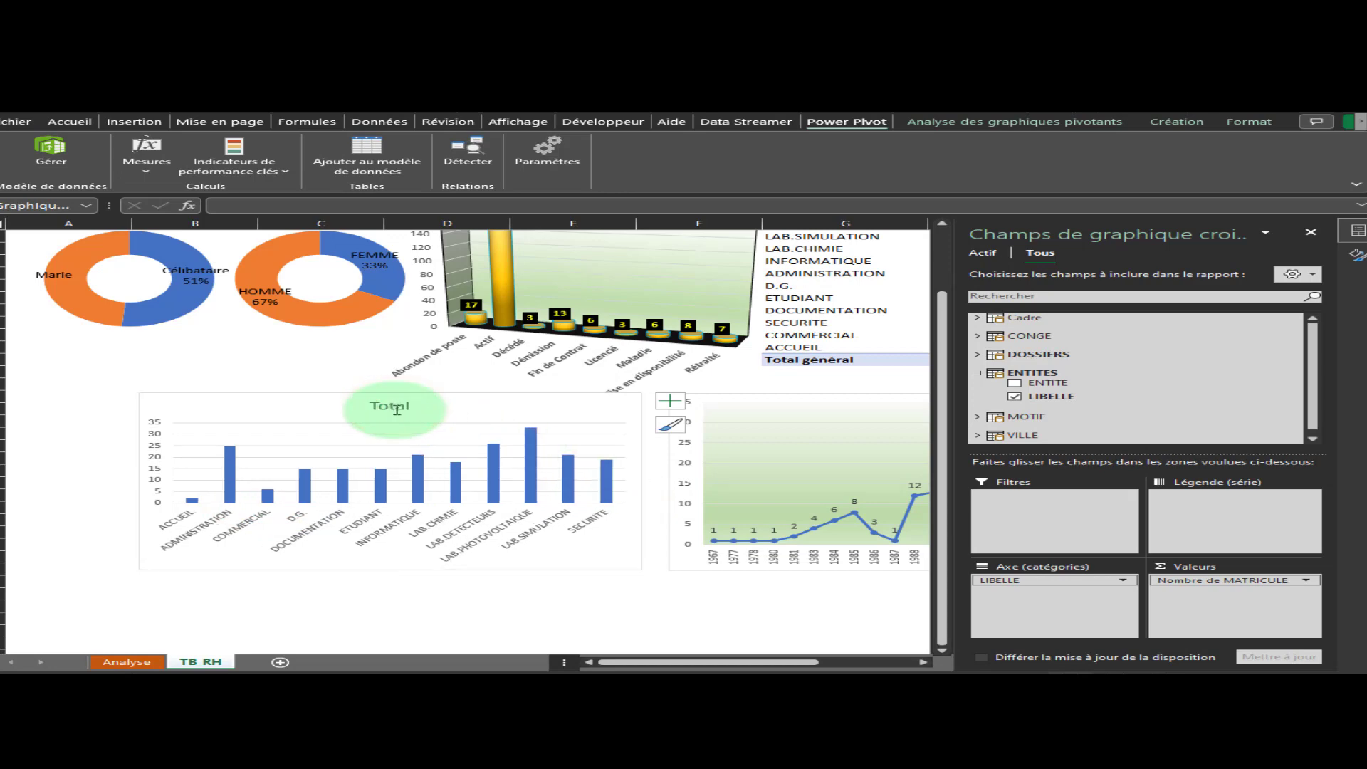
pyautogui.press('Delete')
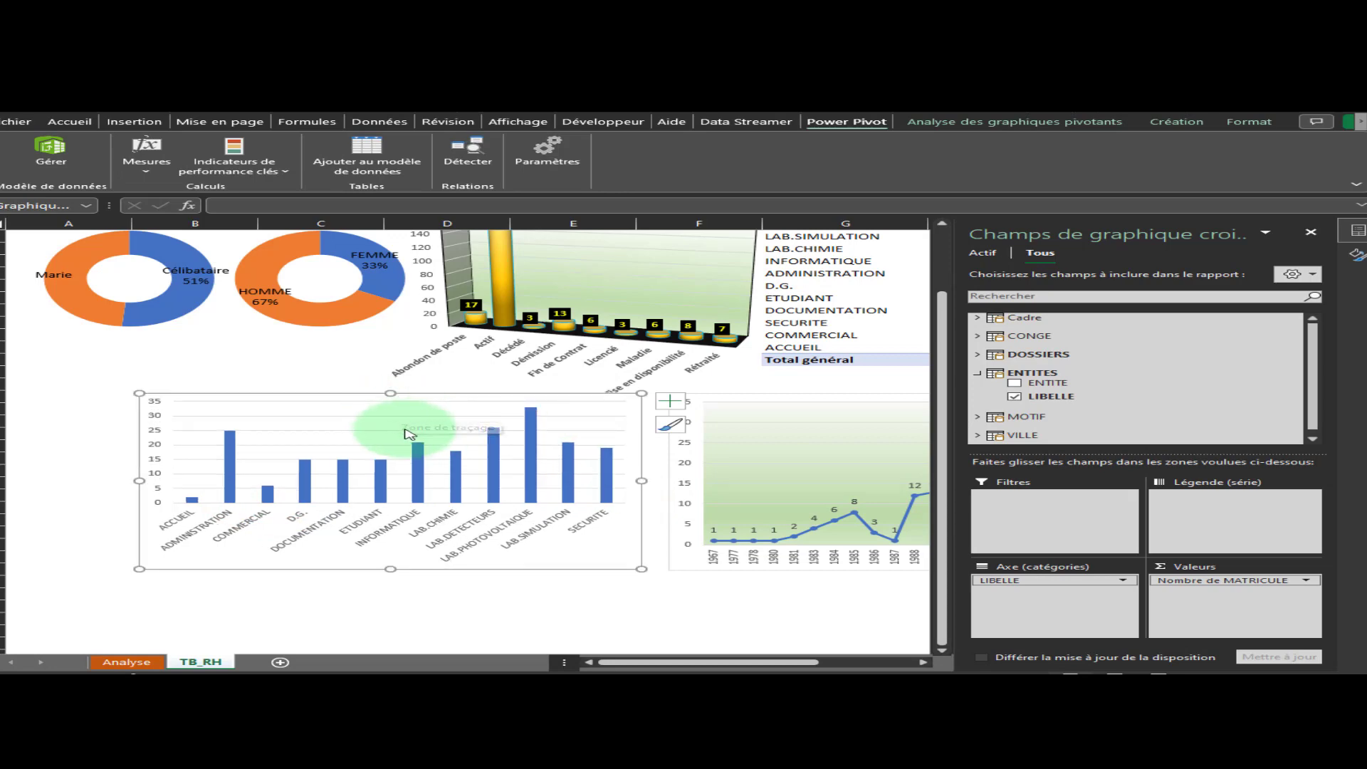
pyautogui.click(397, 416)
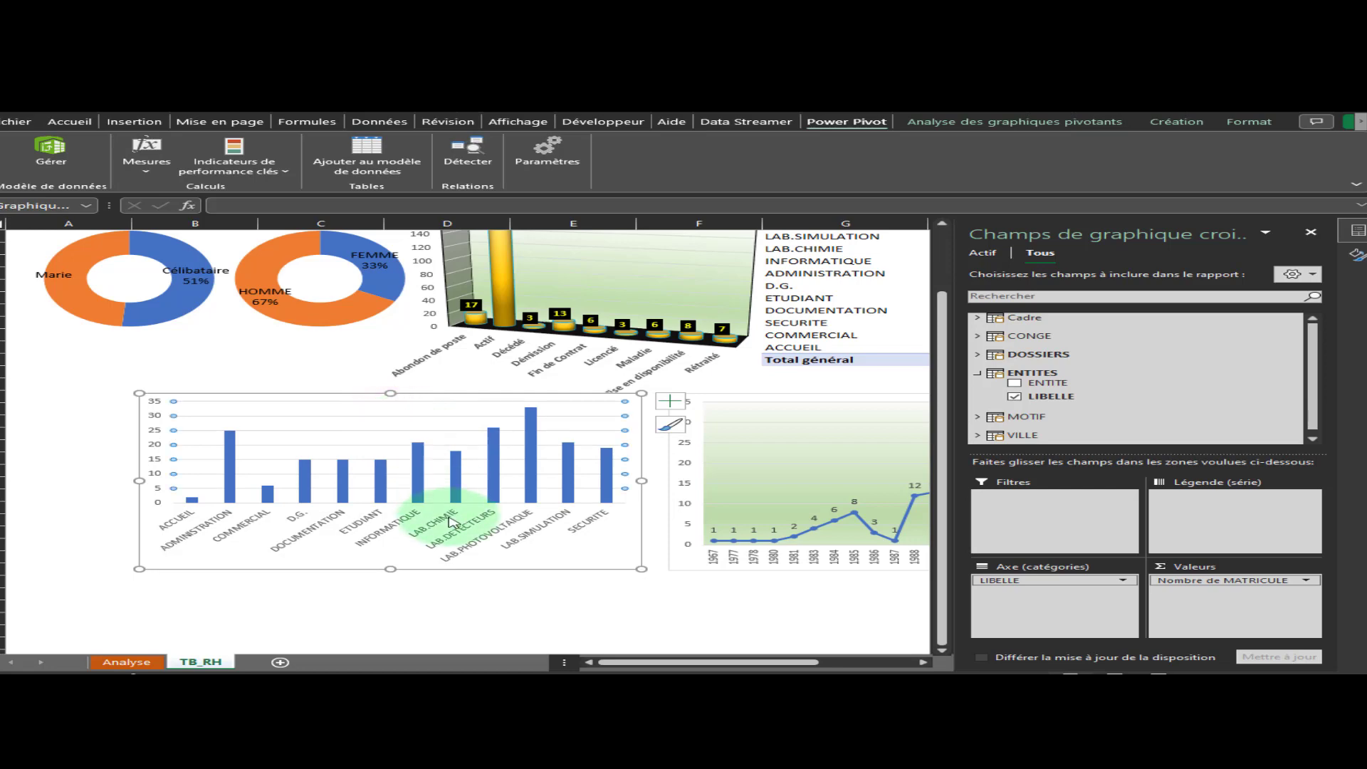
# Change the employees-per-entity chart to a 3D clustered column chart
pyautogui.click(454, 466)
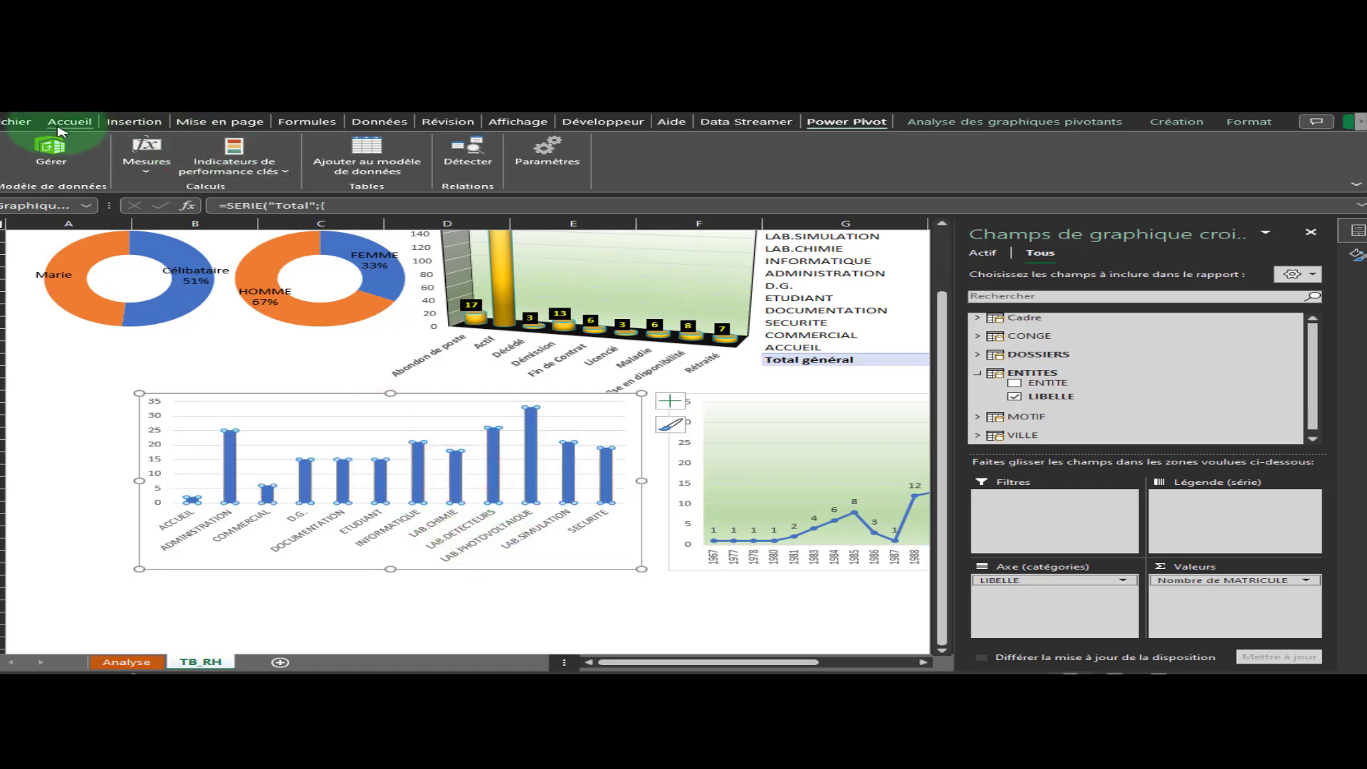
pyautogui.click(71, 123)
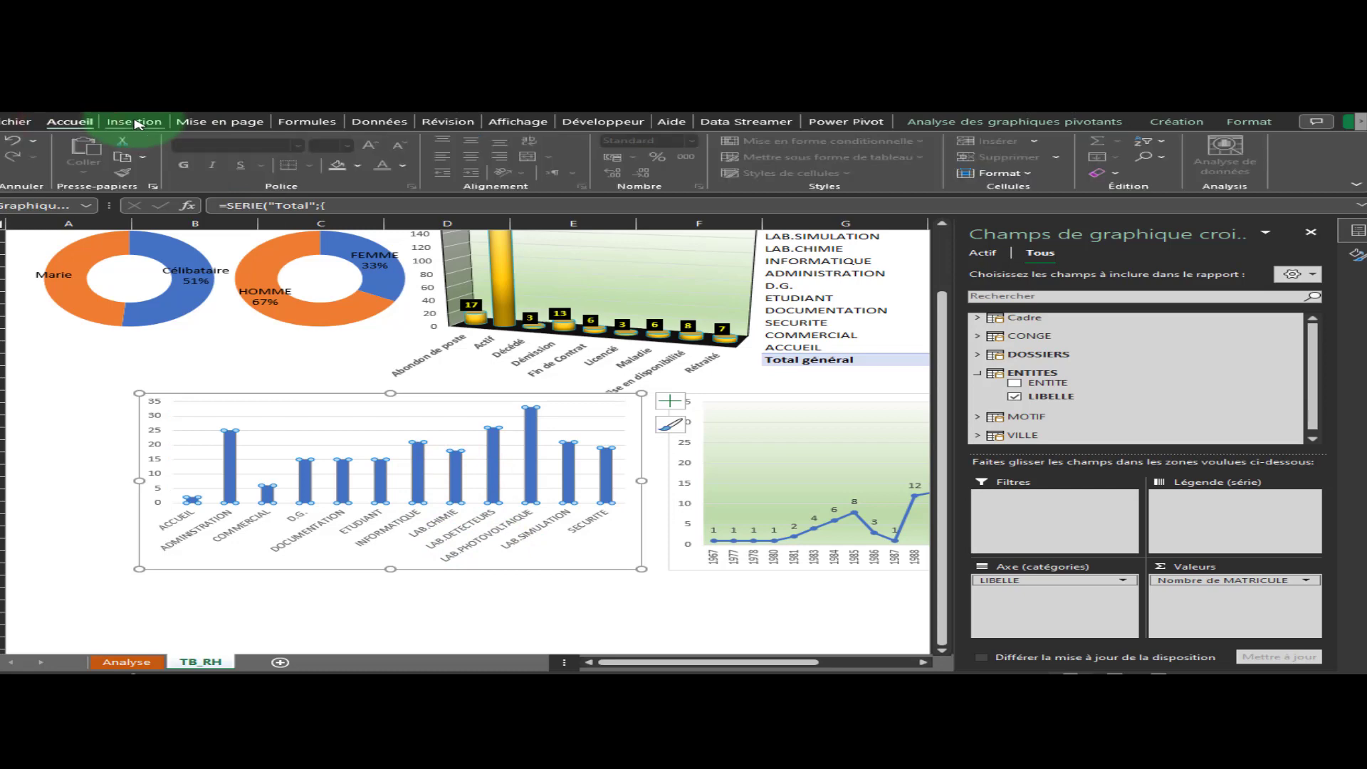
pyautogui.click(134, 122)
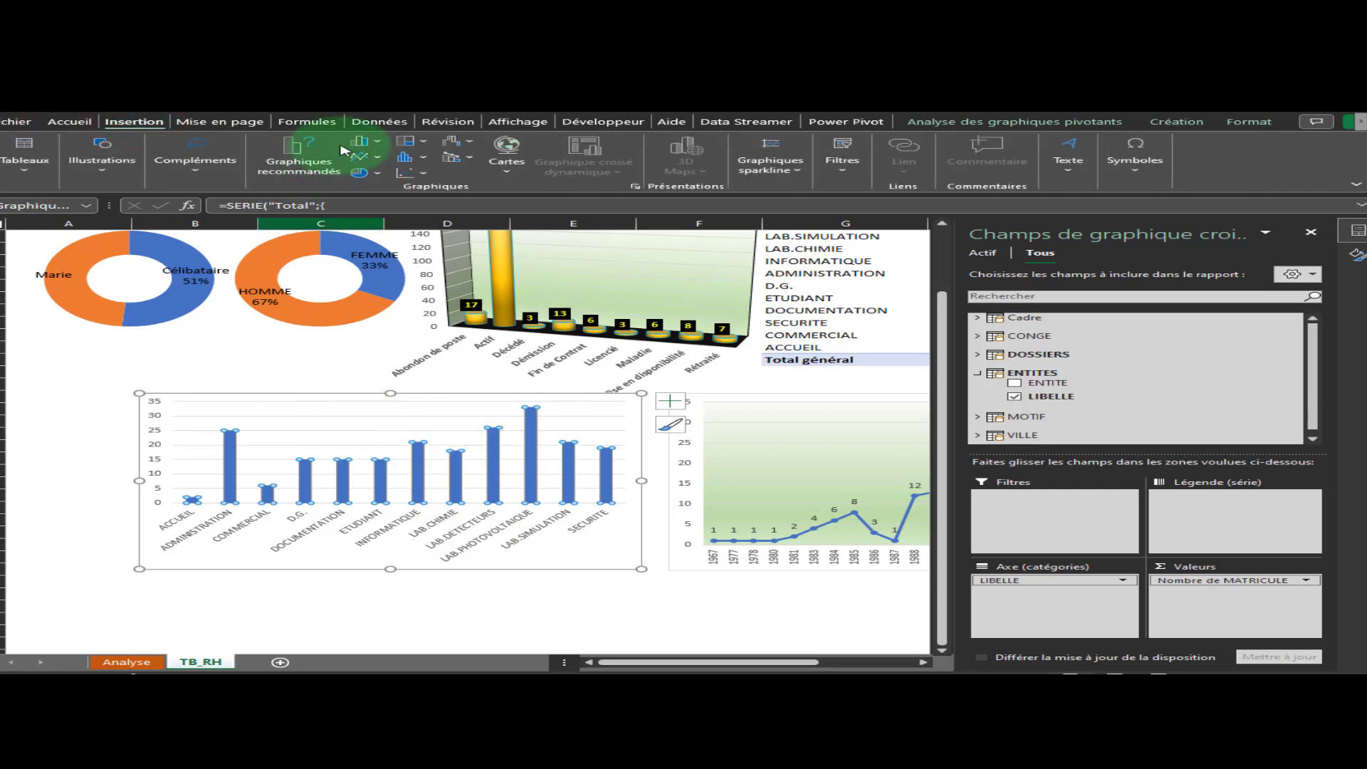
pyautogui.click(378, 142)
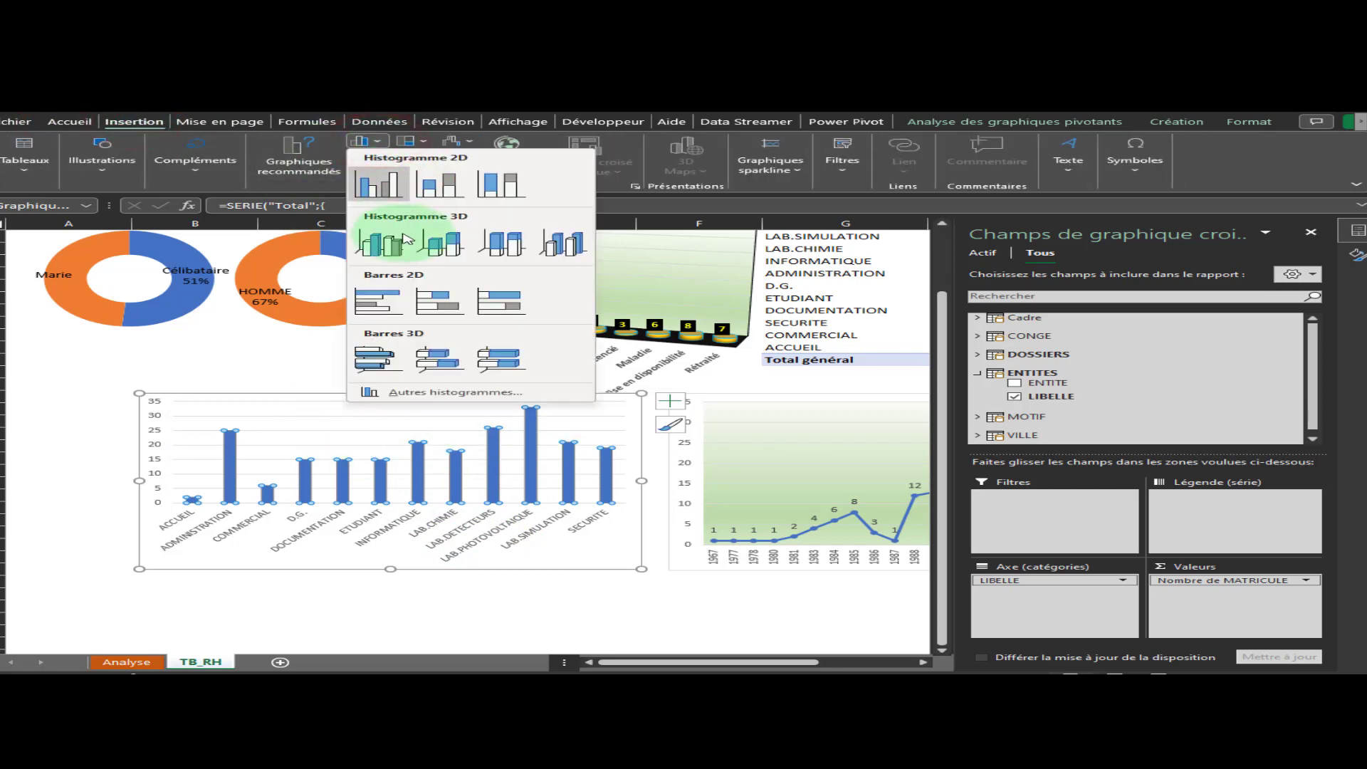
pyautogui.click(398, 244)
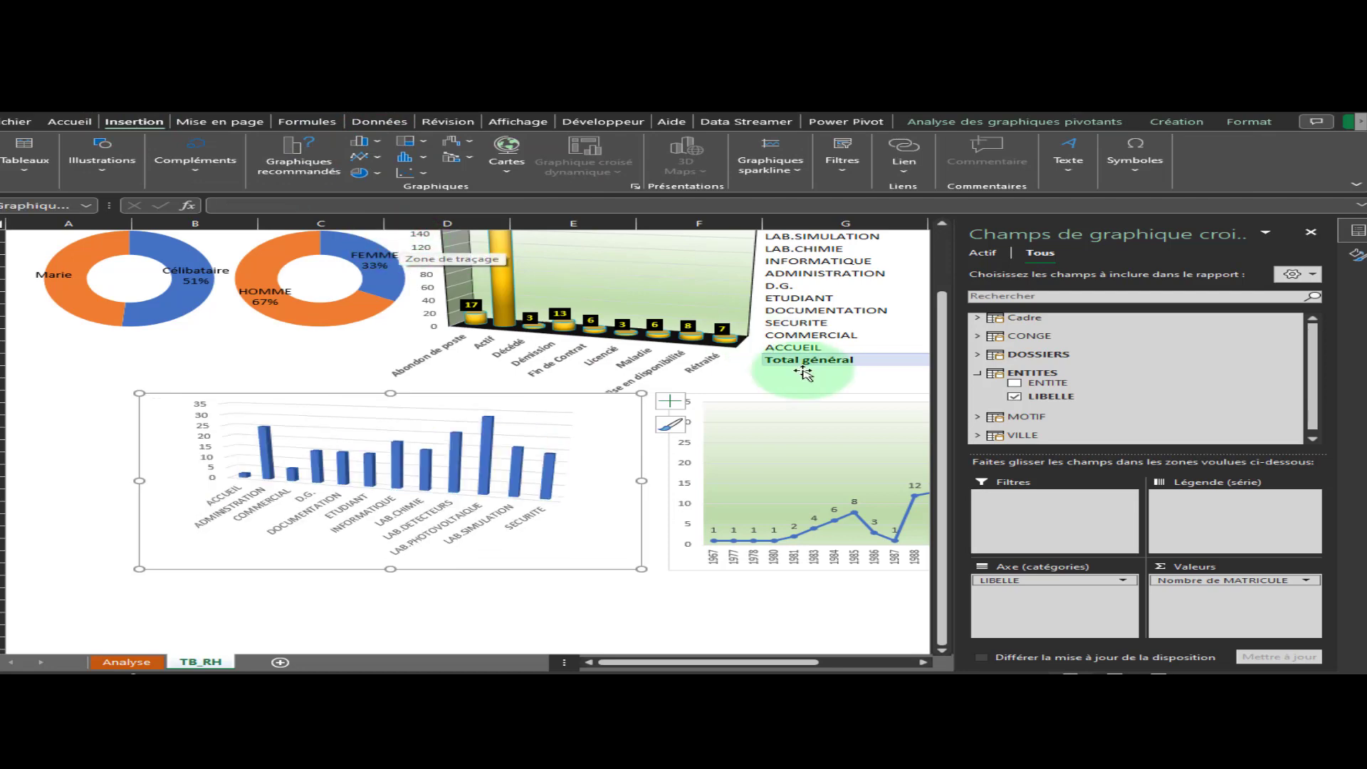
# Give the entity chart's columns a cylinder shape and set their gap width to 134 %
pyautogui.doubleClick(627, 416)
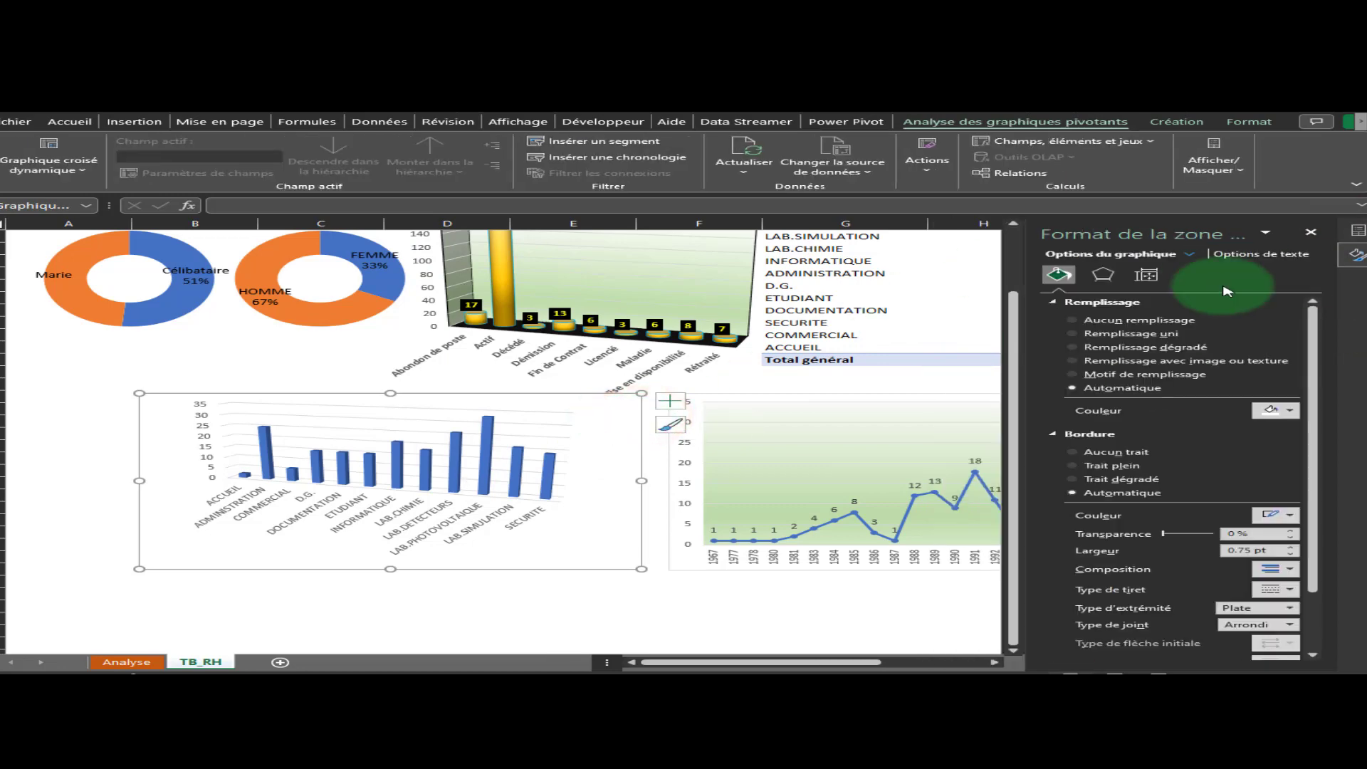
pyautogui.click(481, 447)
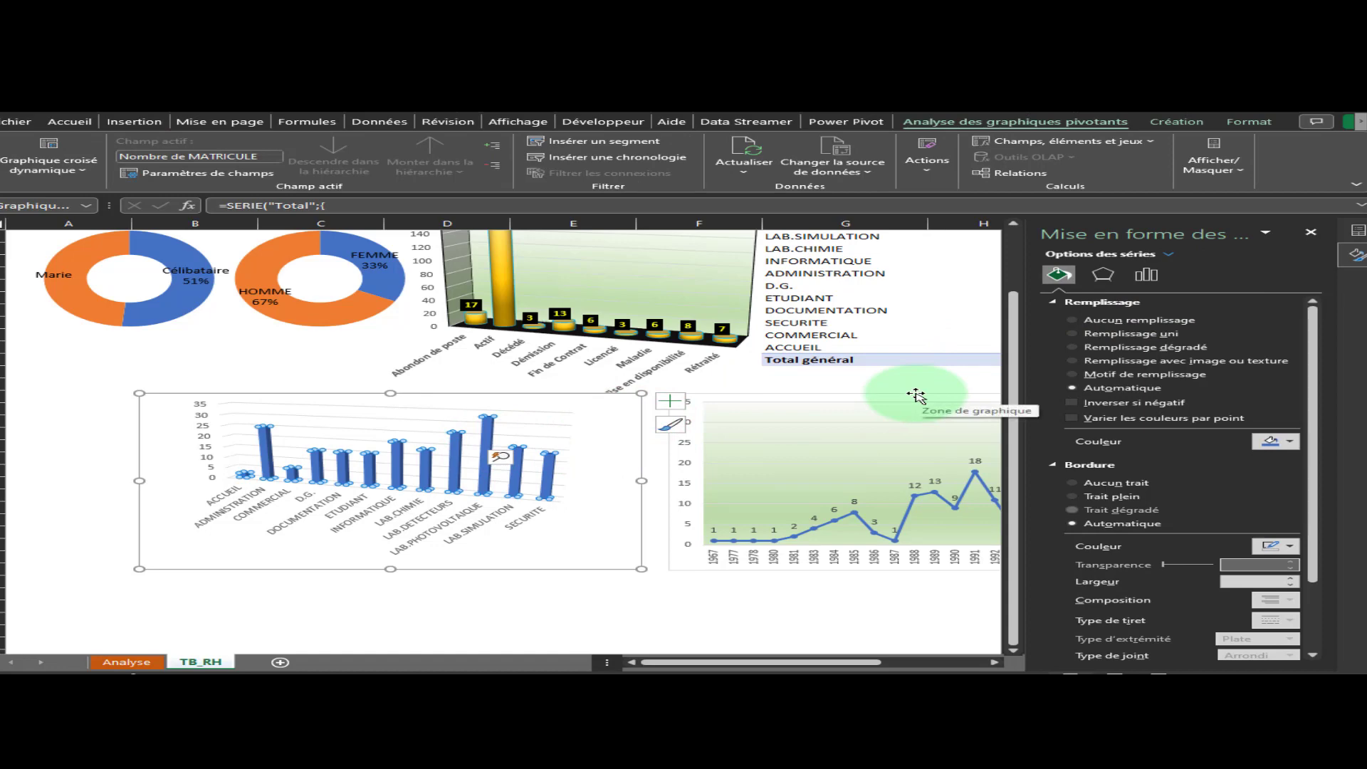
pyautogui.click(1149, 275)
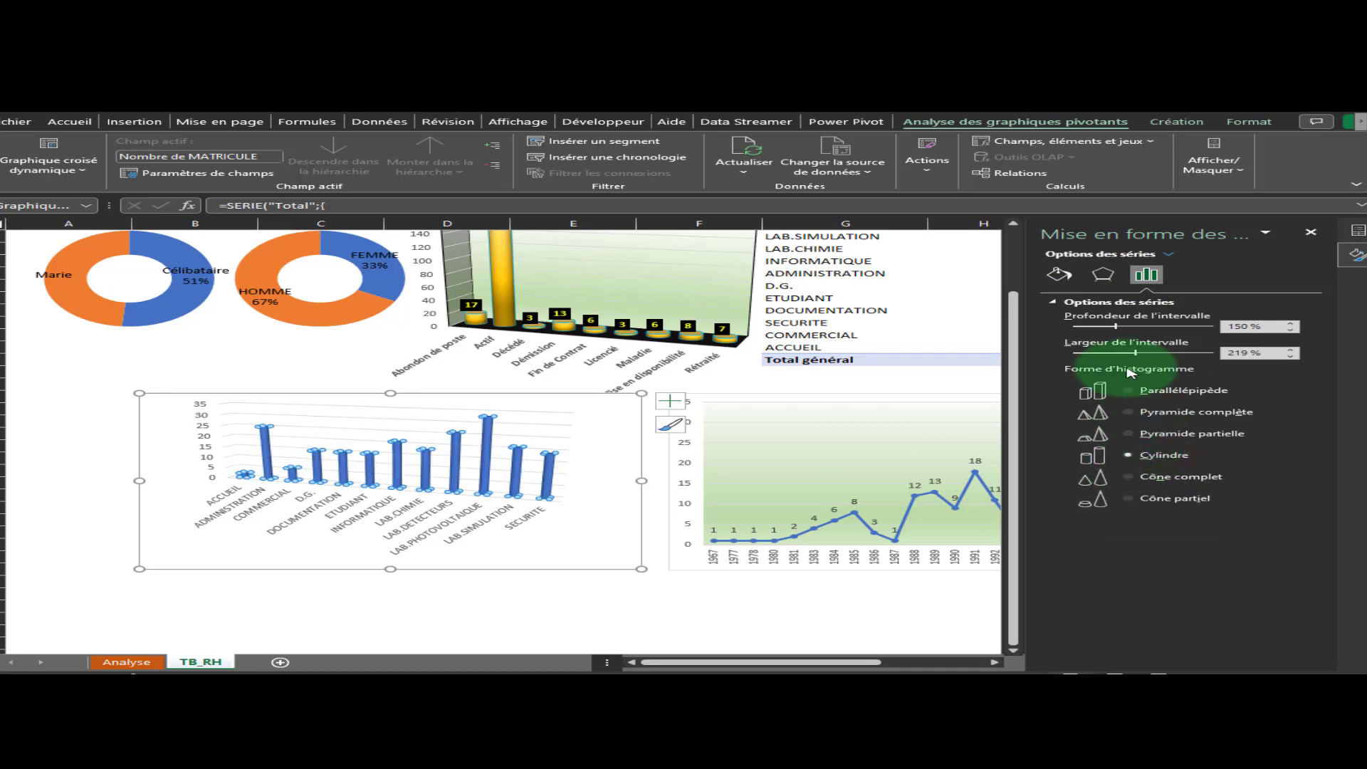
pyautogui.moveTo(1135, 353); pyautogui.dragTo(1117, 353)
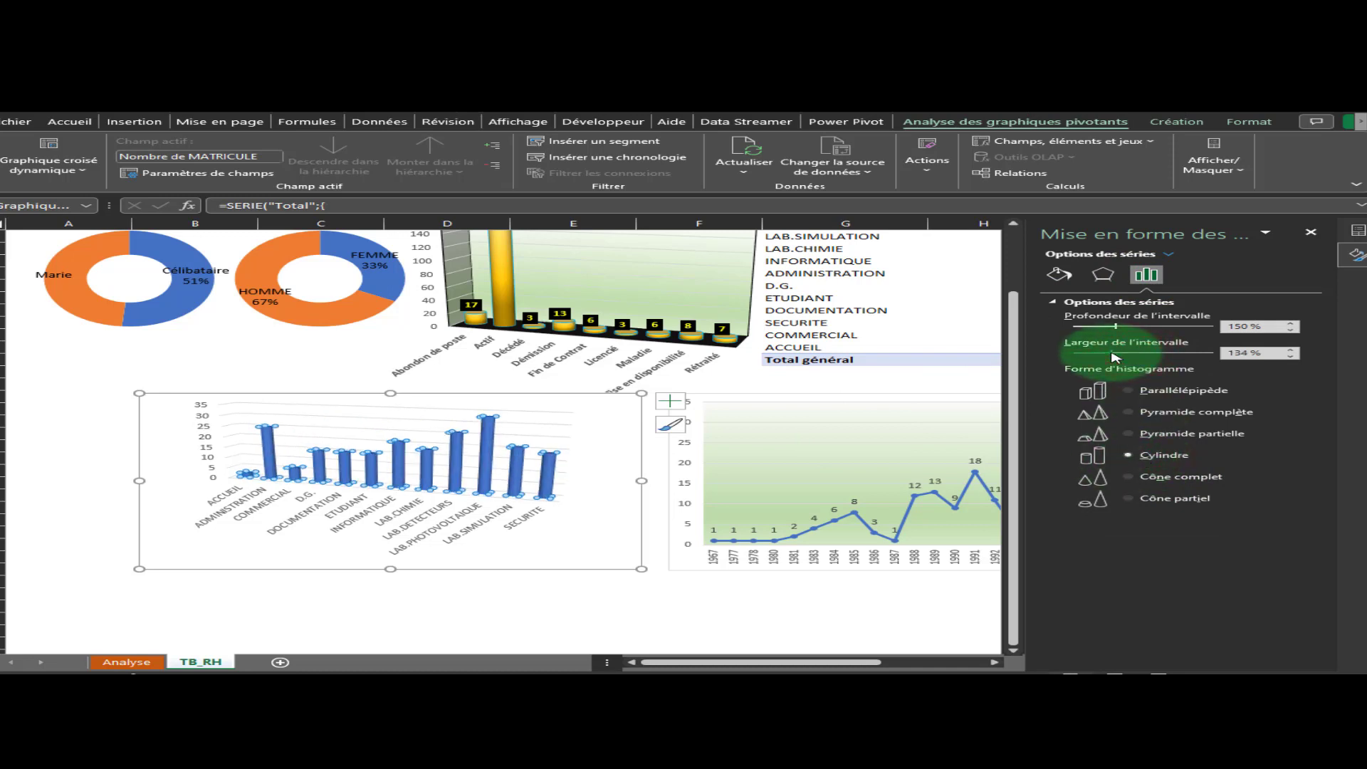
# Fill the entity chart's columns with the dark gold radial preset gradient
pyautogui.click(1058, 275)
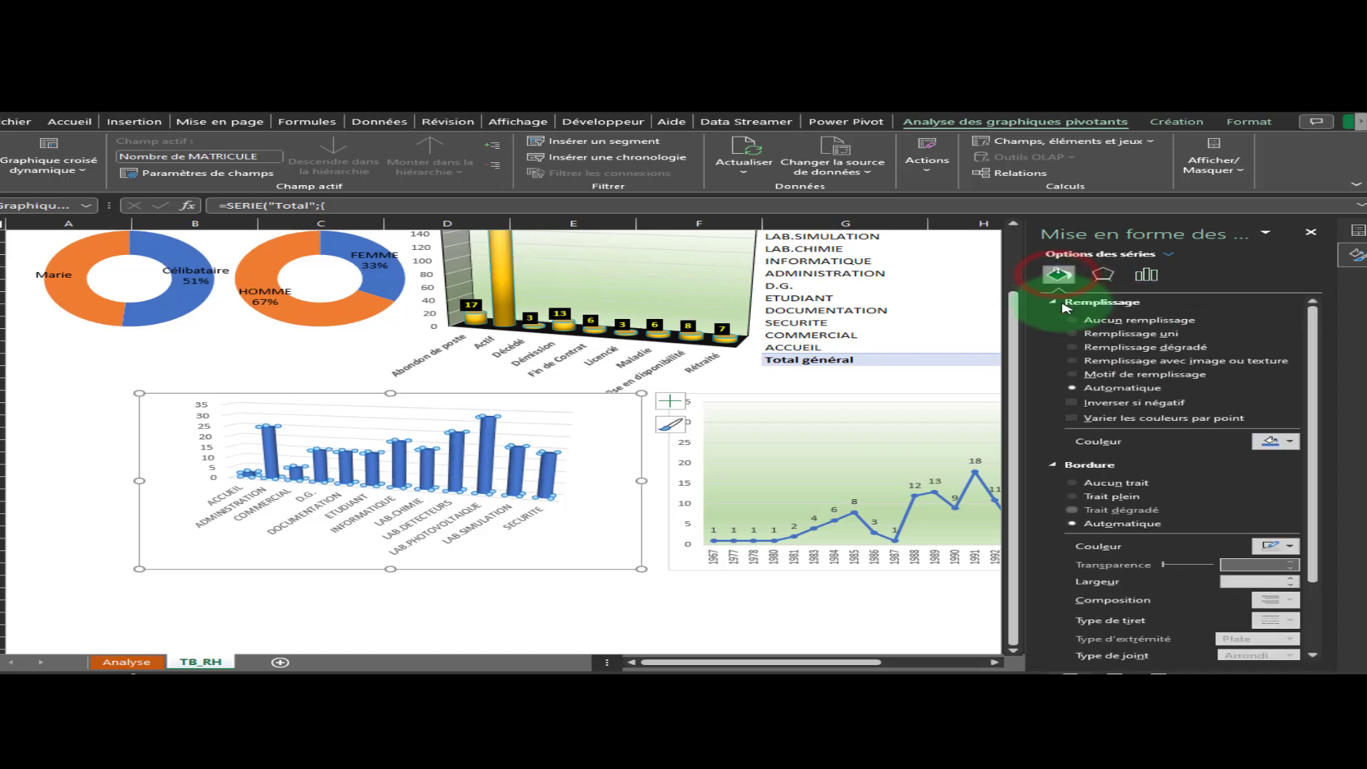
pyautogui.click(1285, 442)
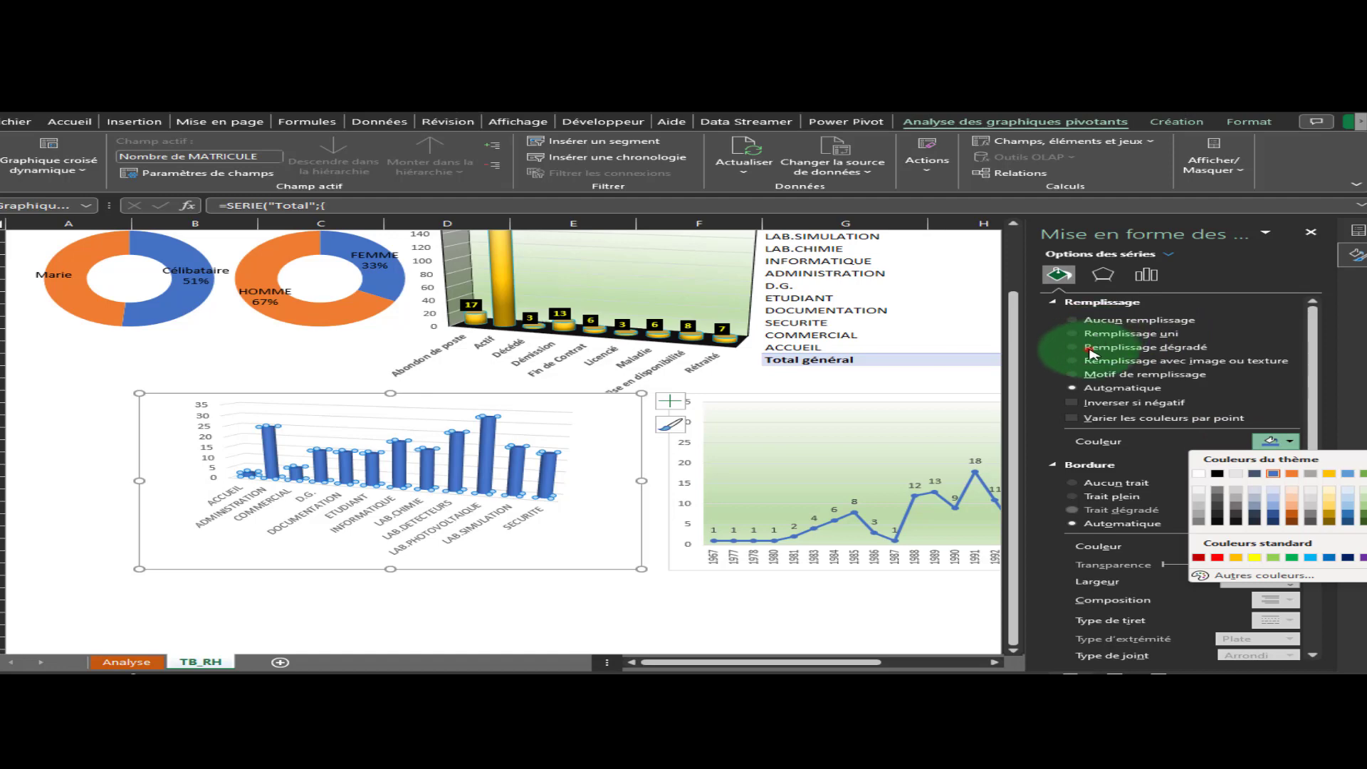
pyautogui.click(1091, 348)
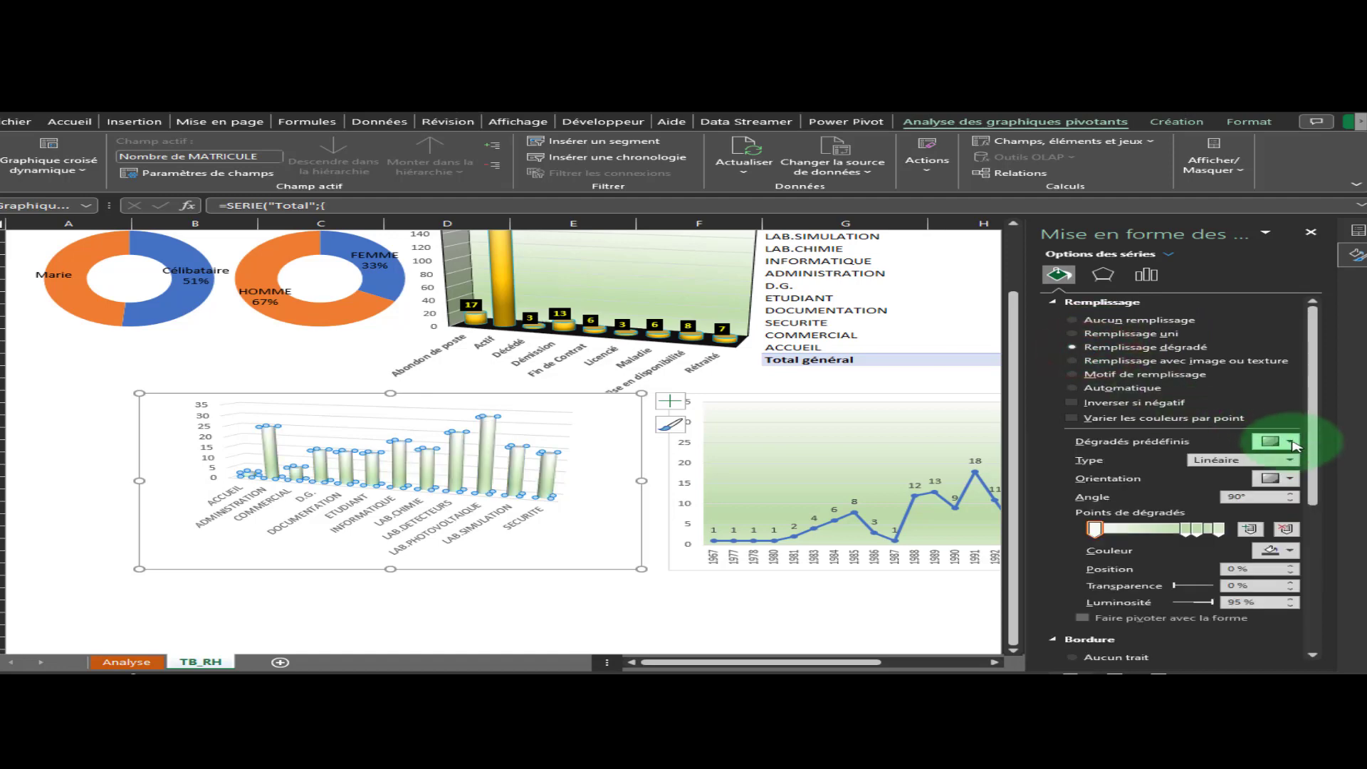
pyautogui.click(1291, 442)
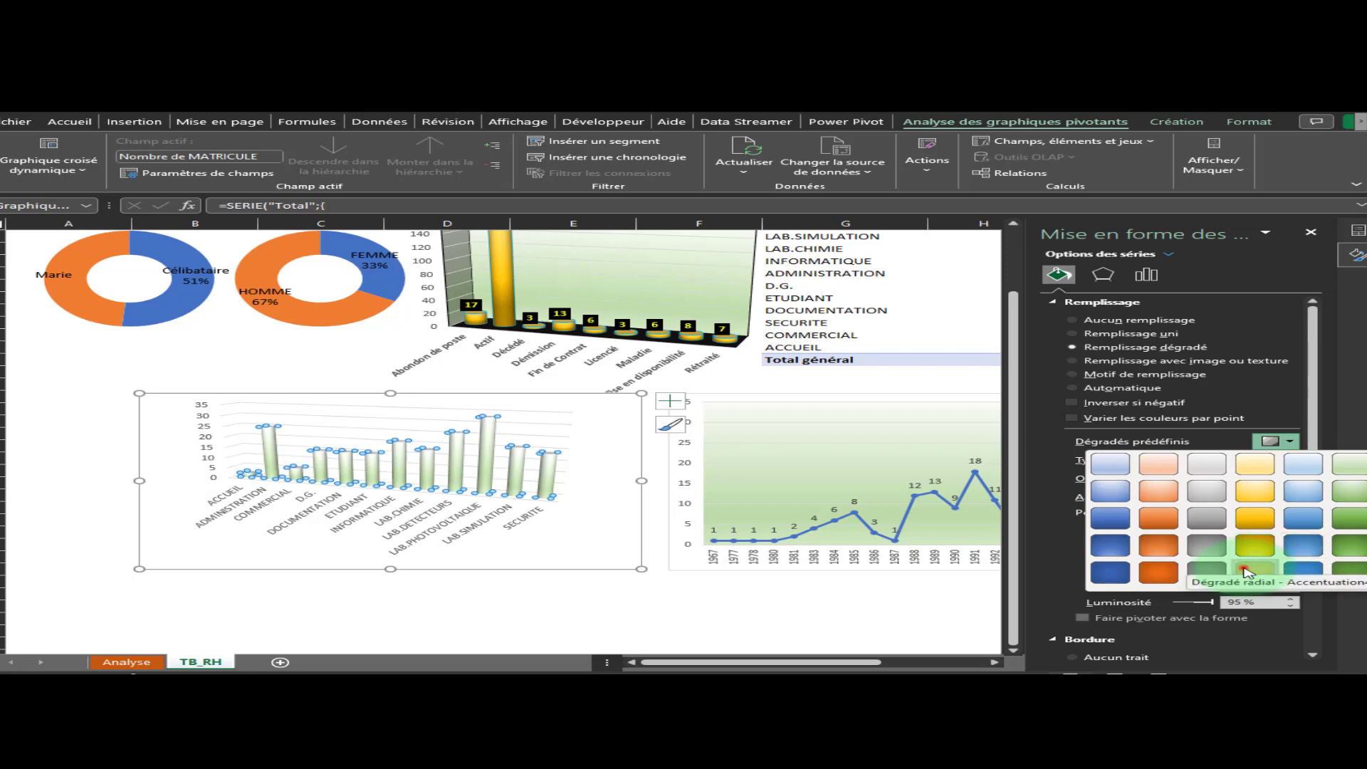
pyautogui.click(1247, 568)
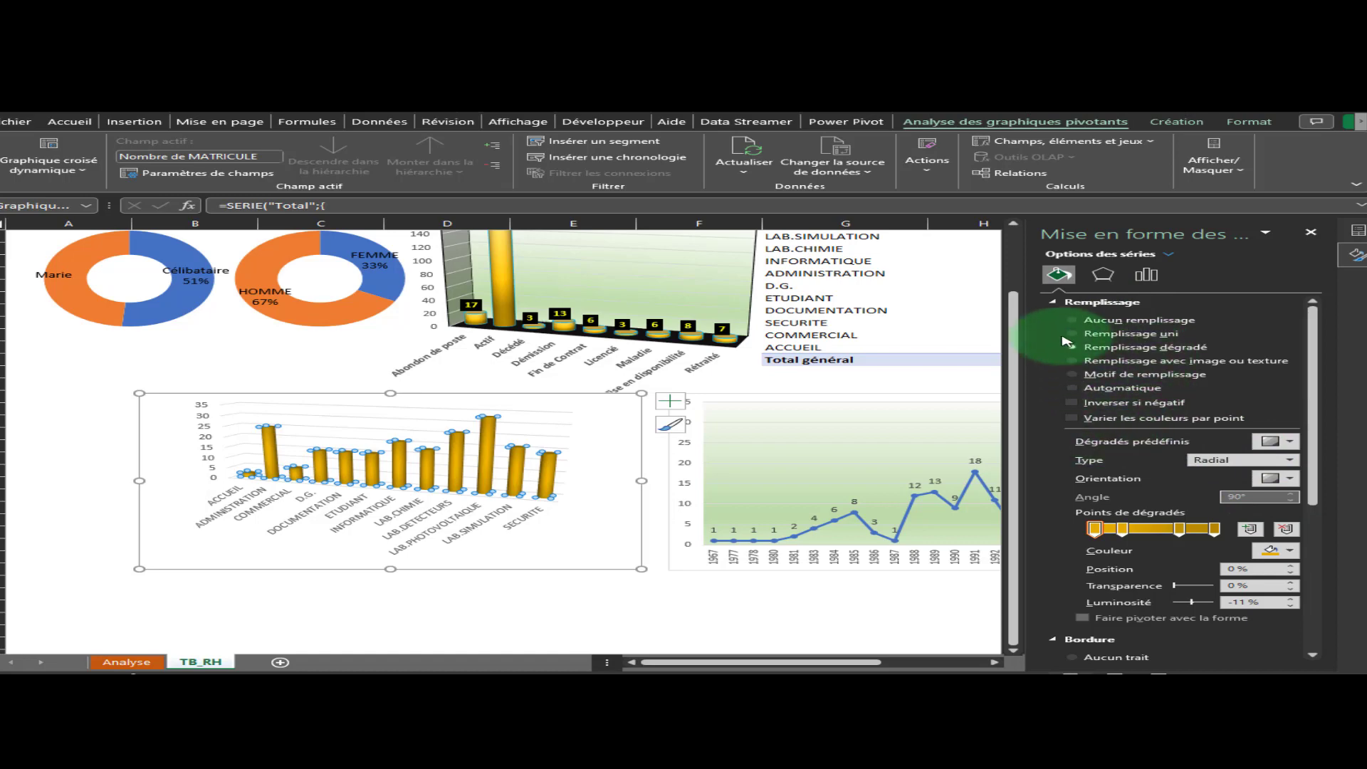
# Give the entity chart's columns a solid purple border
pyautogui.click(1055, 303)
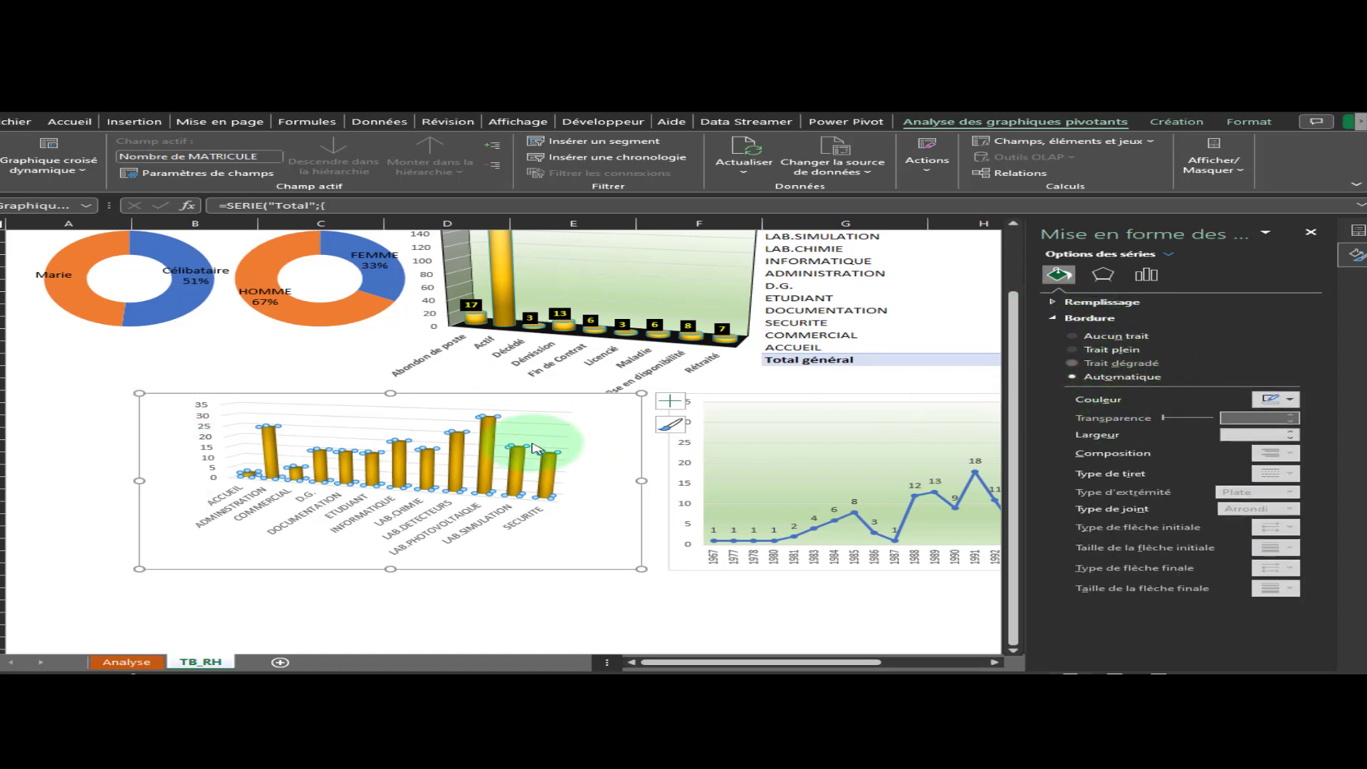
pyautogui.click(1294, 400)
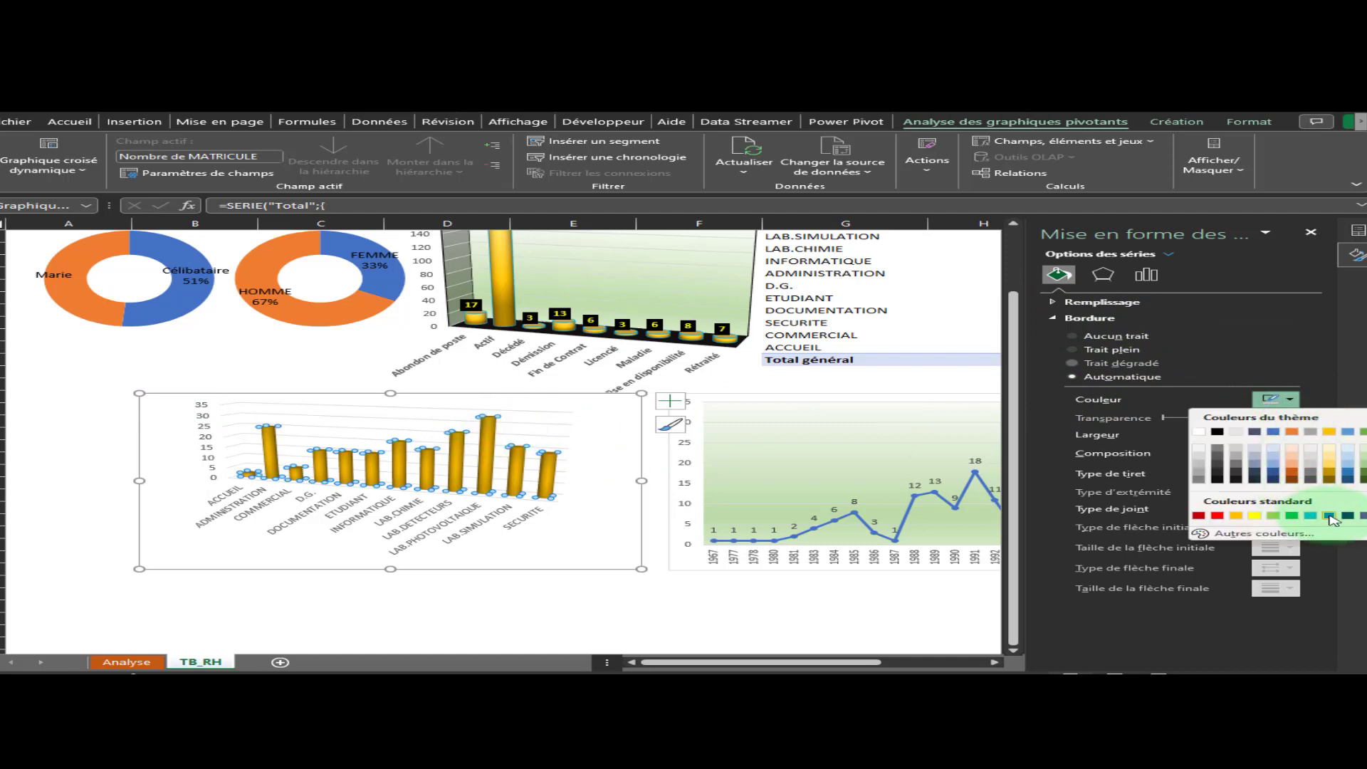
pyautogui.click(1360, 515)
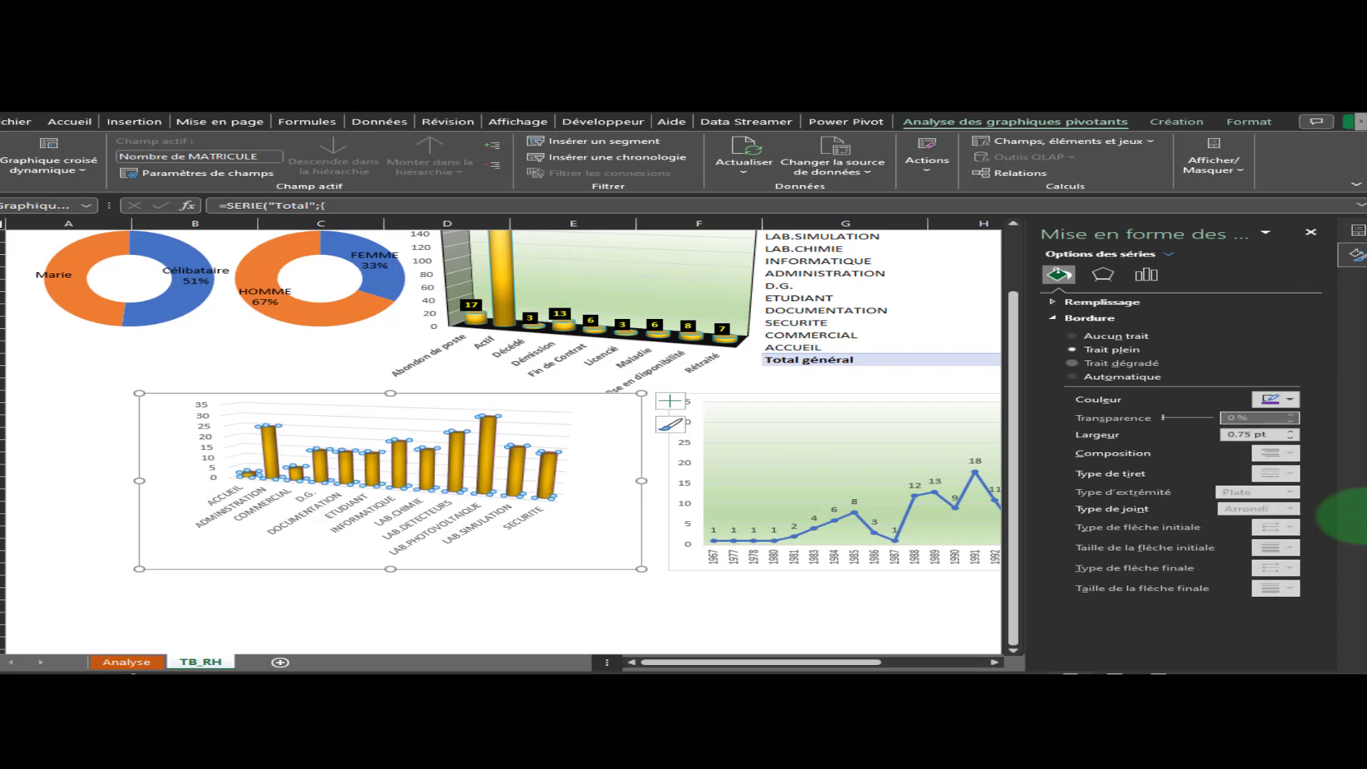
# Select the walls of the entity chart and give them a solid red border
pyautogui.click(556, 428)
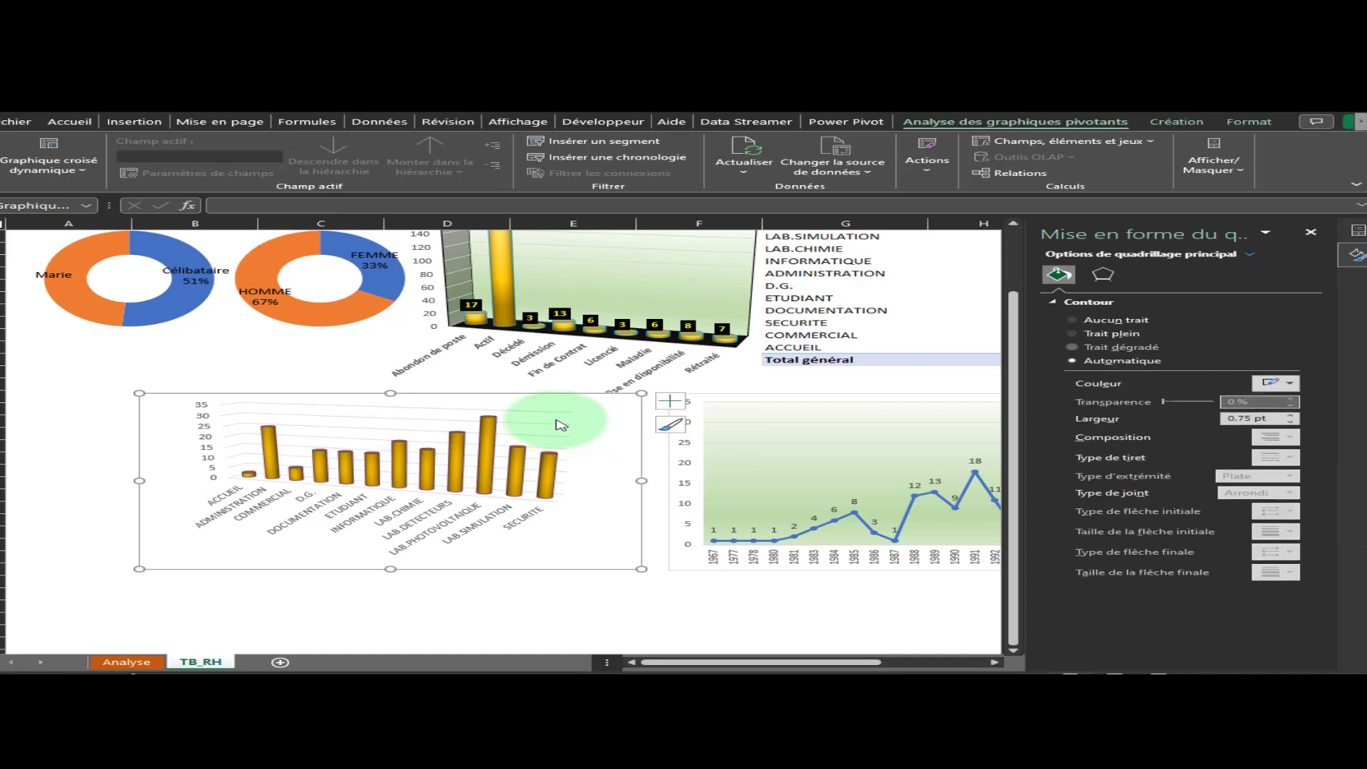
pyautogui.click(557, 424)
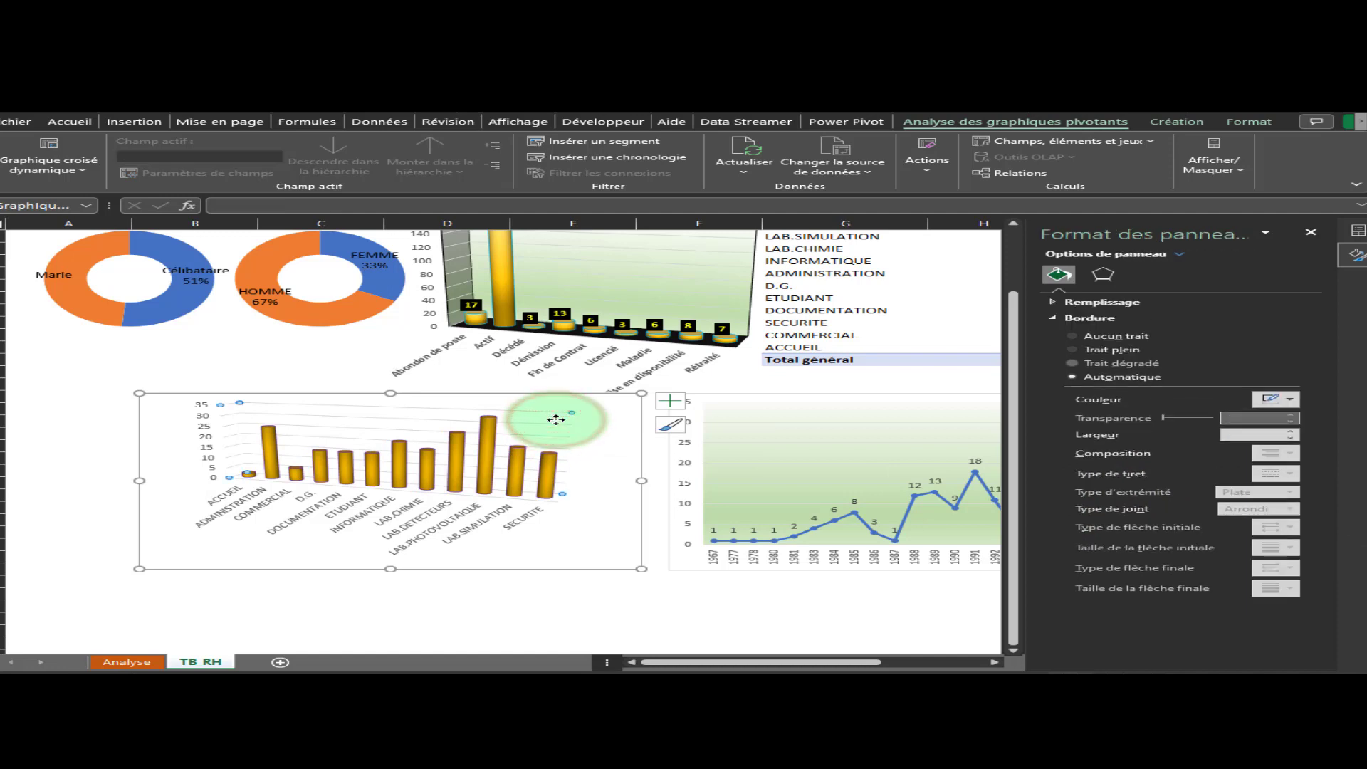
pyautogui.click(1072, 349)
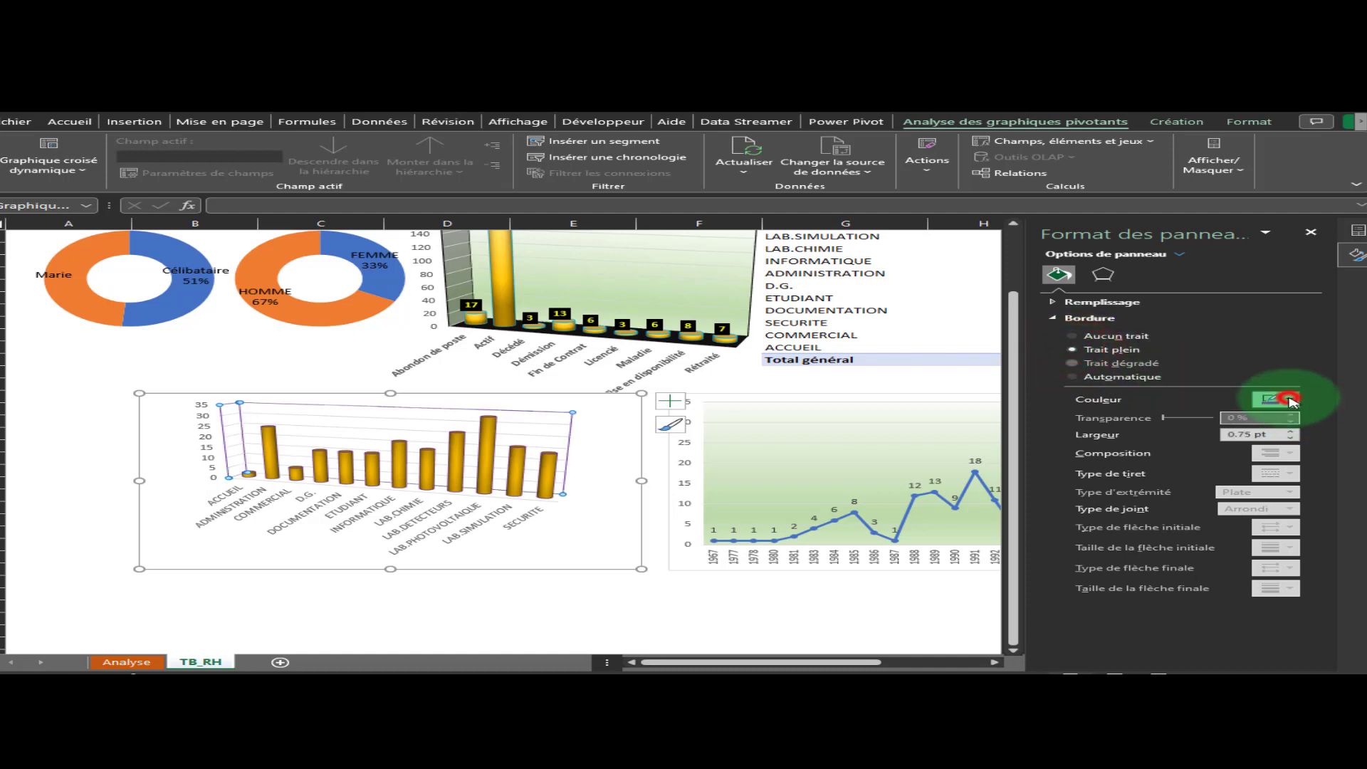
pyautogui.click(1289, 400)
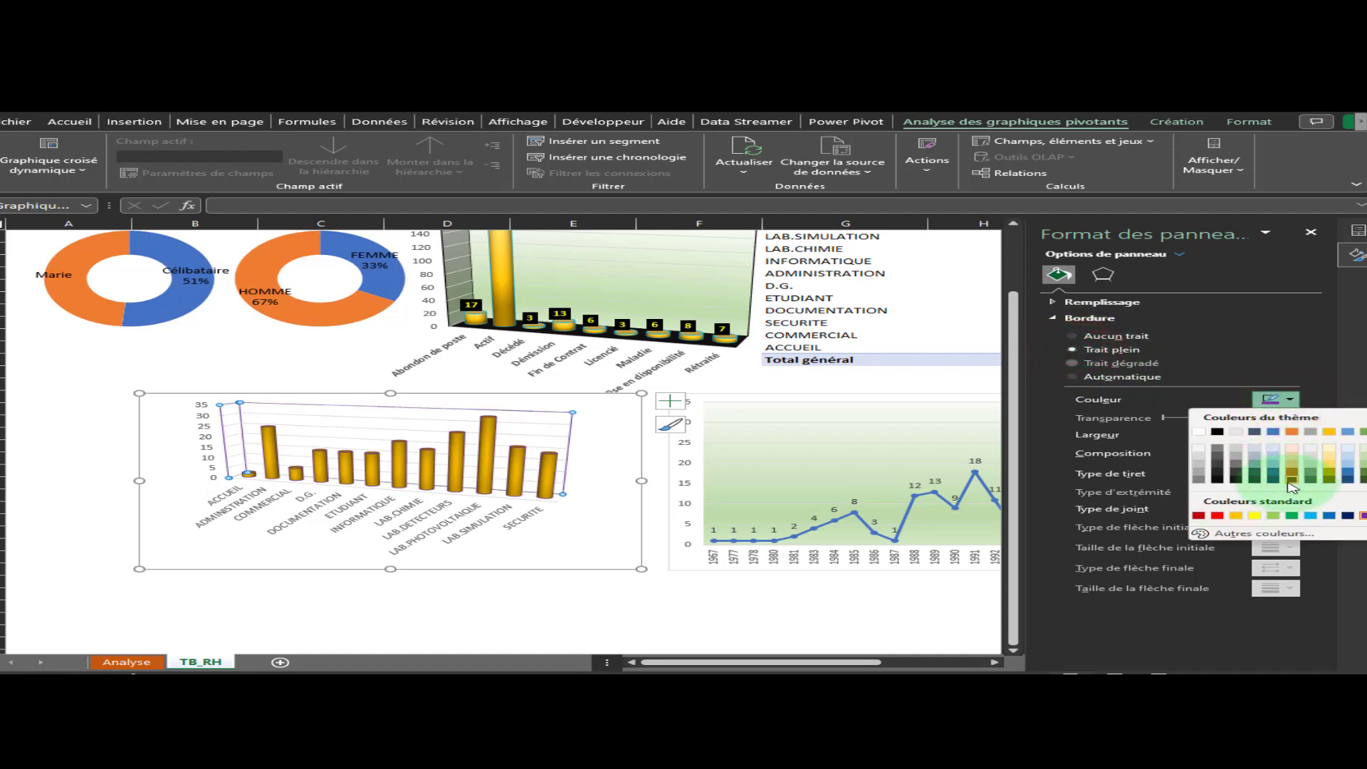
pyautogui.click(1217, 516)
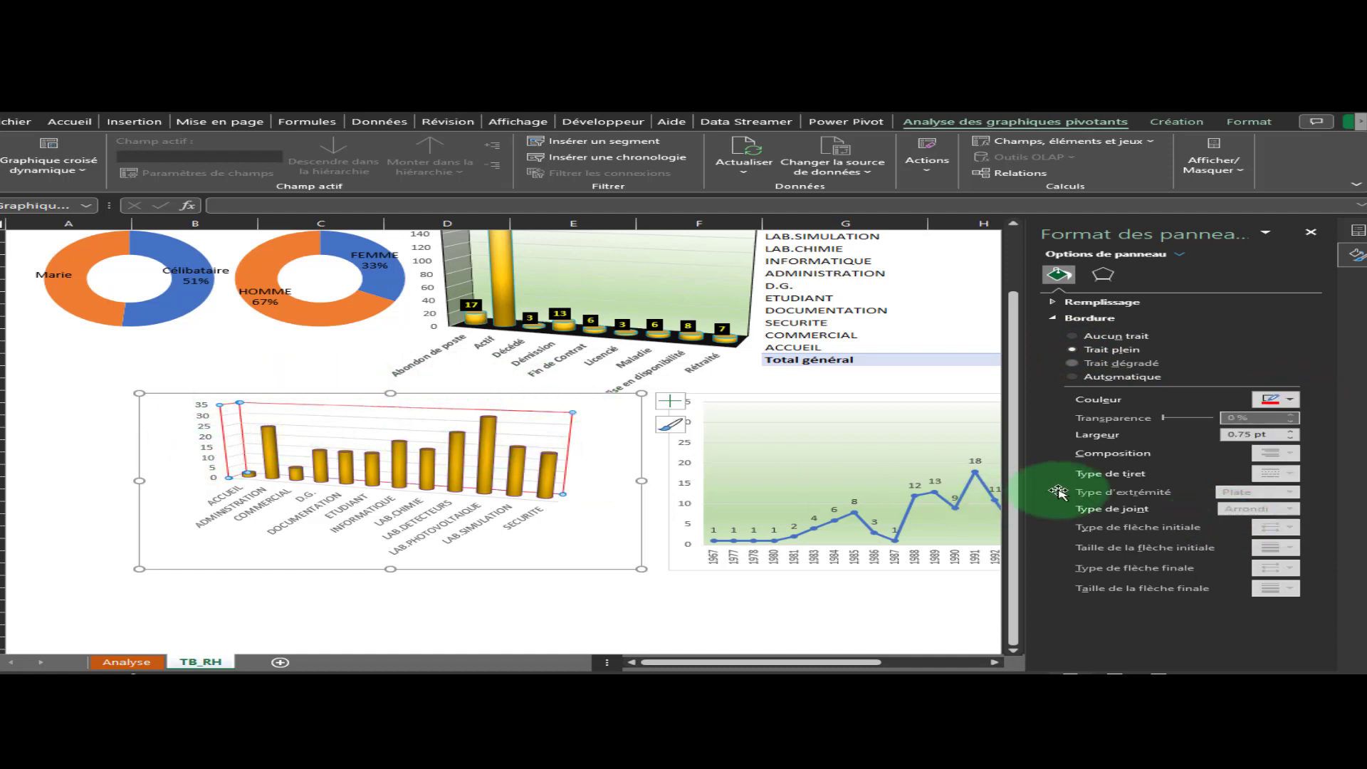
# Fill the entity chart's walls with the light green linear preset gradient
pyautogui.click(1061, 318)
pyautogui.click(1068, 303)
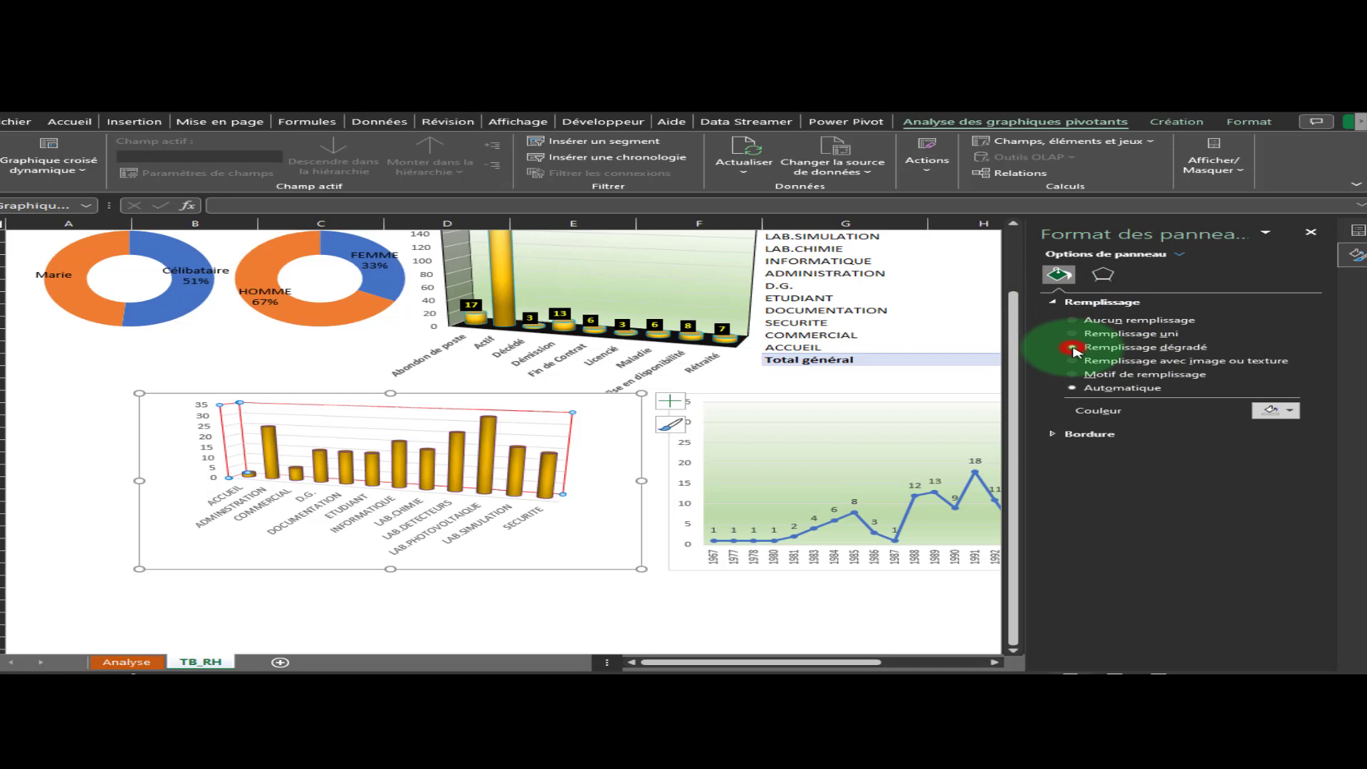
pyautogui.click(1073, 348)
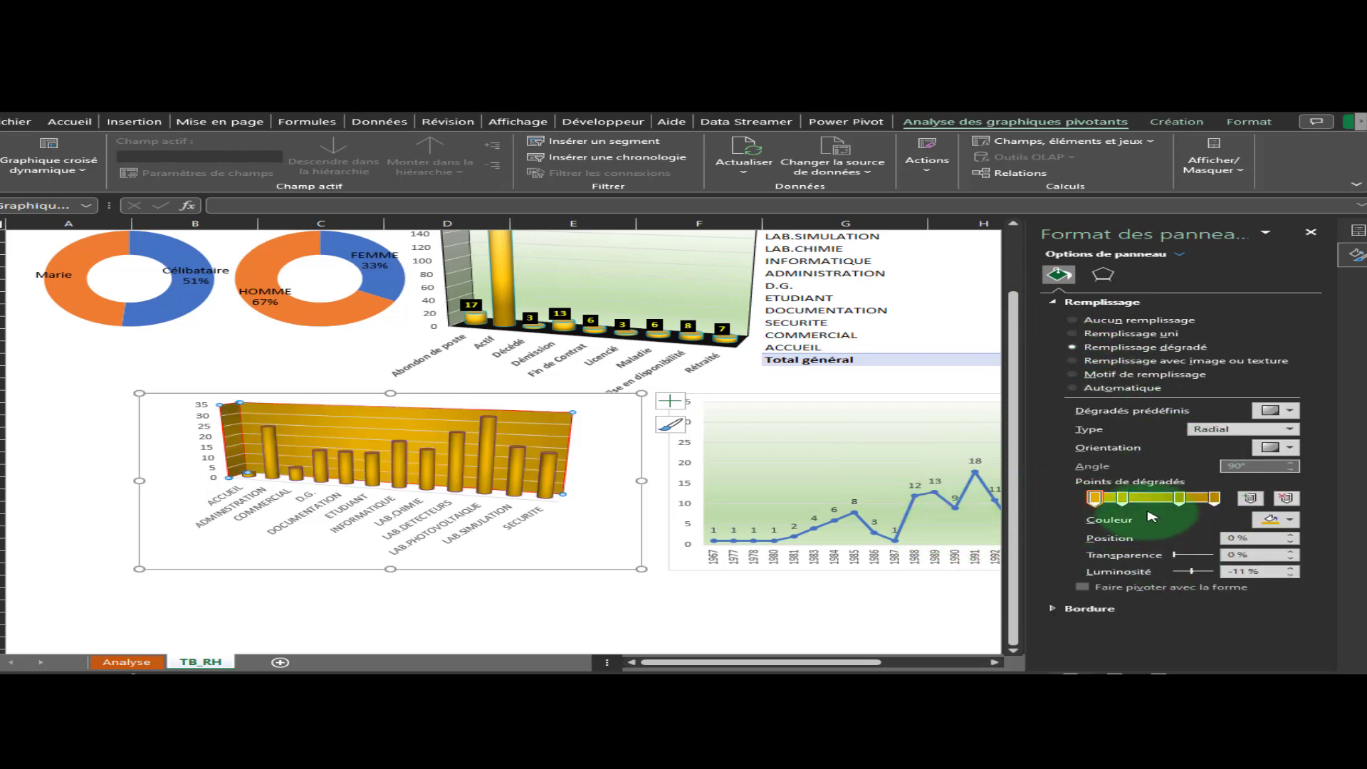
pyautogui.click(1287, 411)
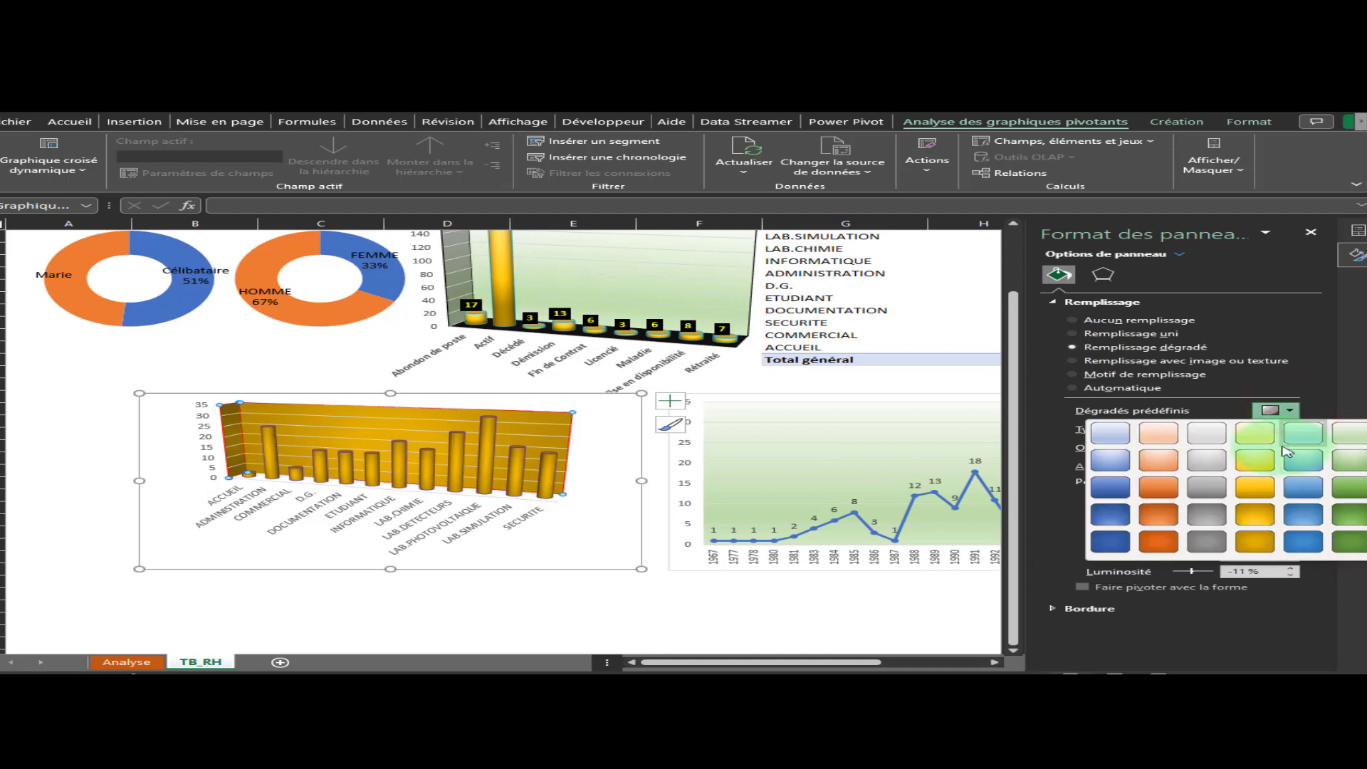
pyautogui.click(1348, 440)
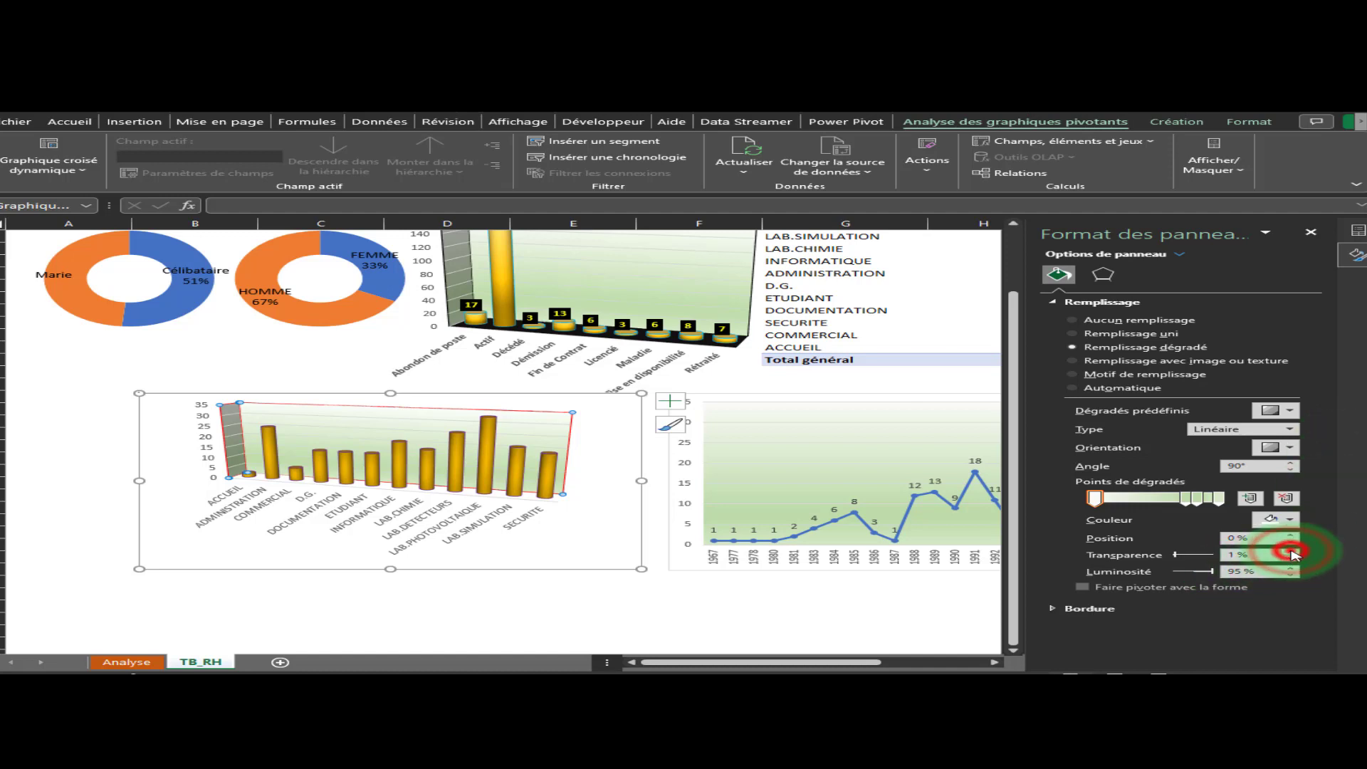
# Set the transparency of the wall gradient's first stop to 9% in the entity chart
pyautogui.click(1291, 551)
pyautogui.click(1291, 550)
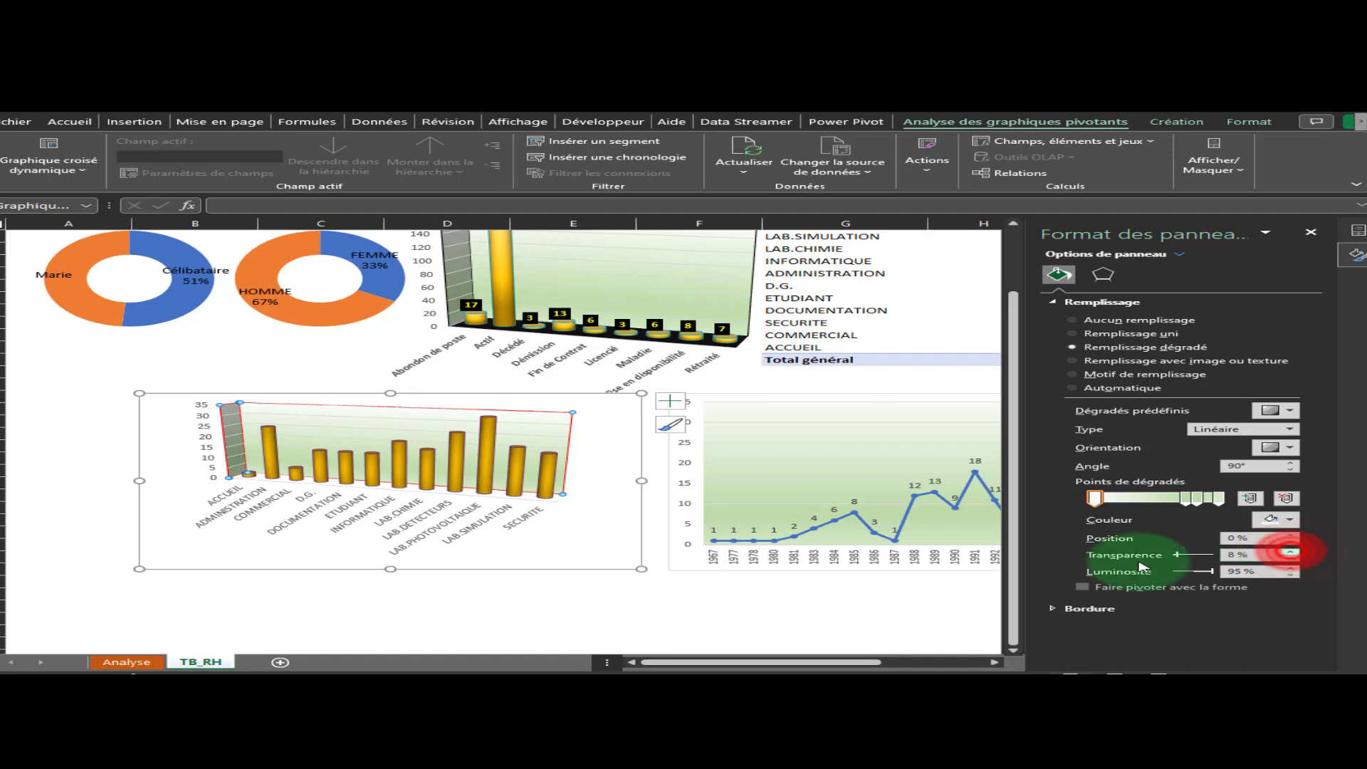
pyautogui.click(1085, 588)
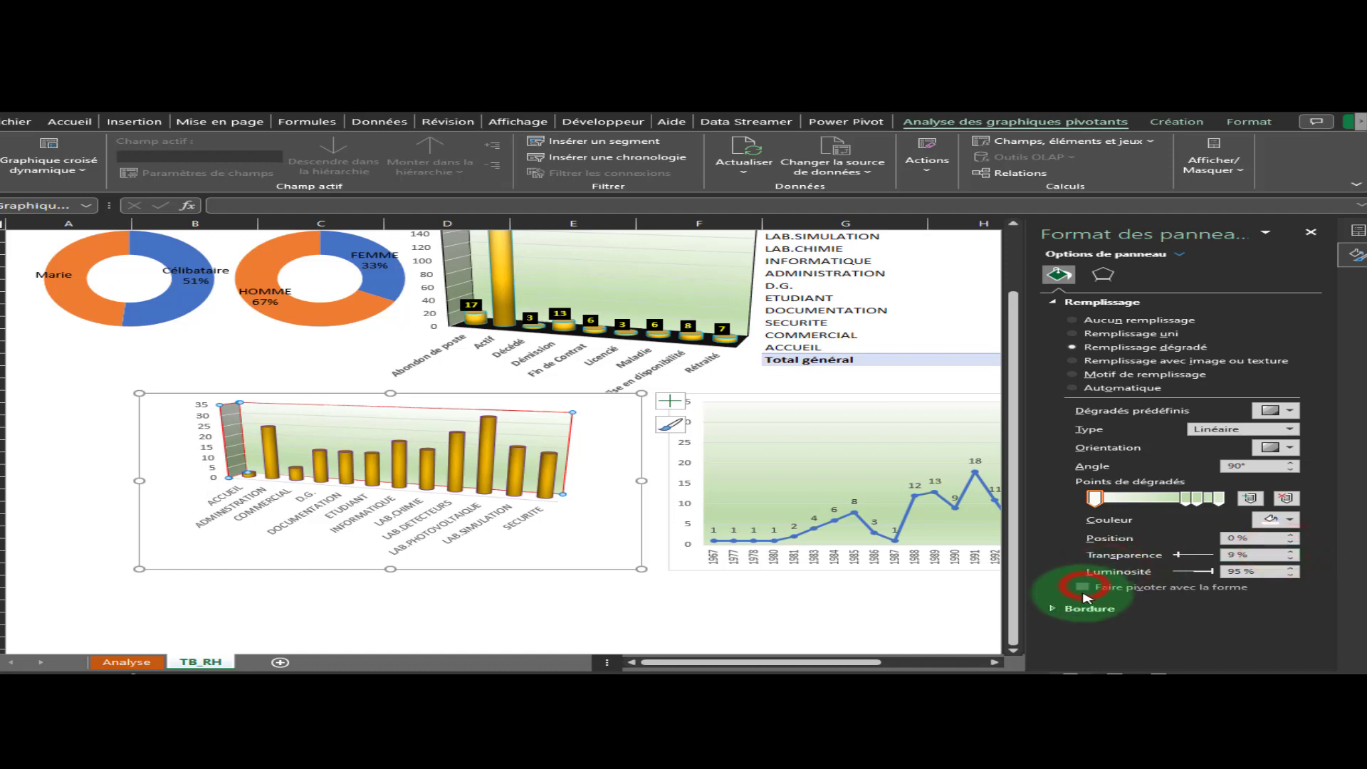
pyautogui.click(1055, 611)
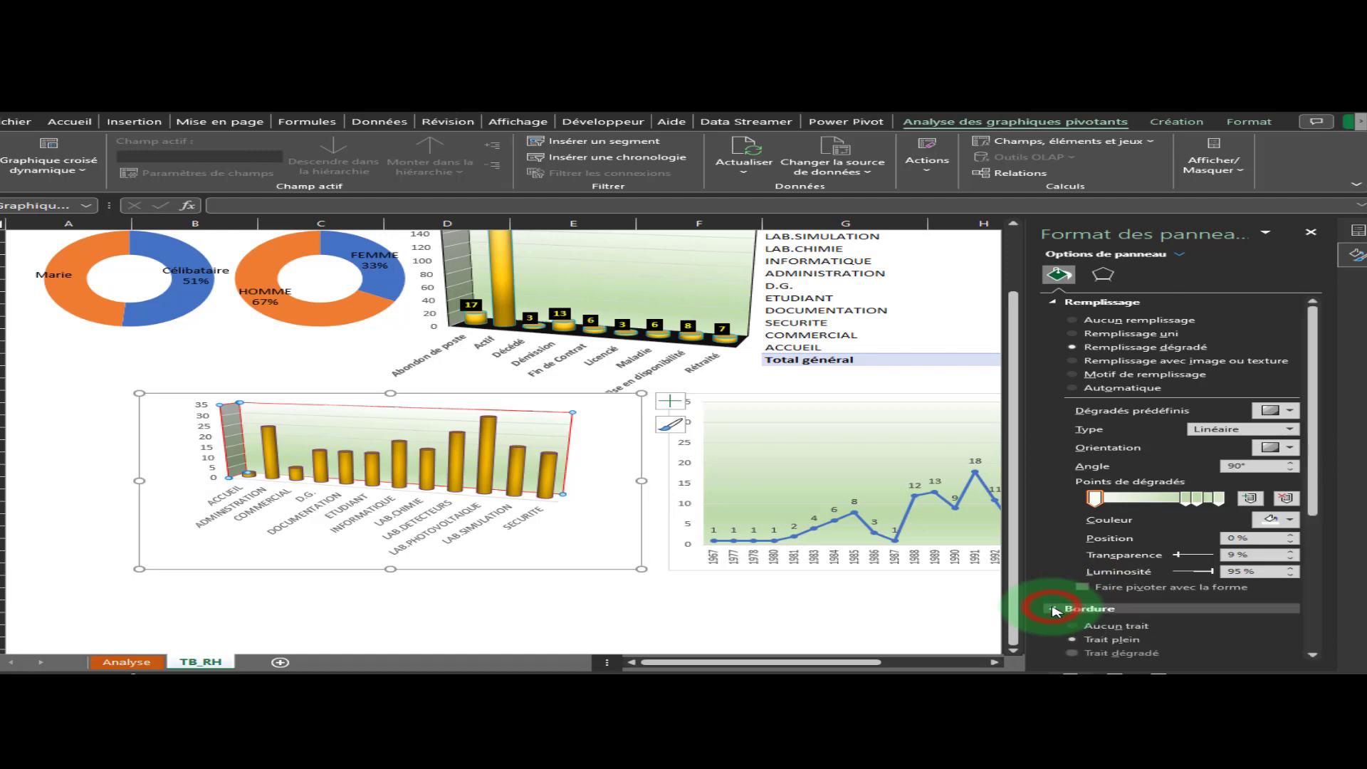
pyautogui.scroll(-1, 1107, 576)
pyautogui.scroll(-2, 1114, 588)
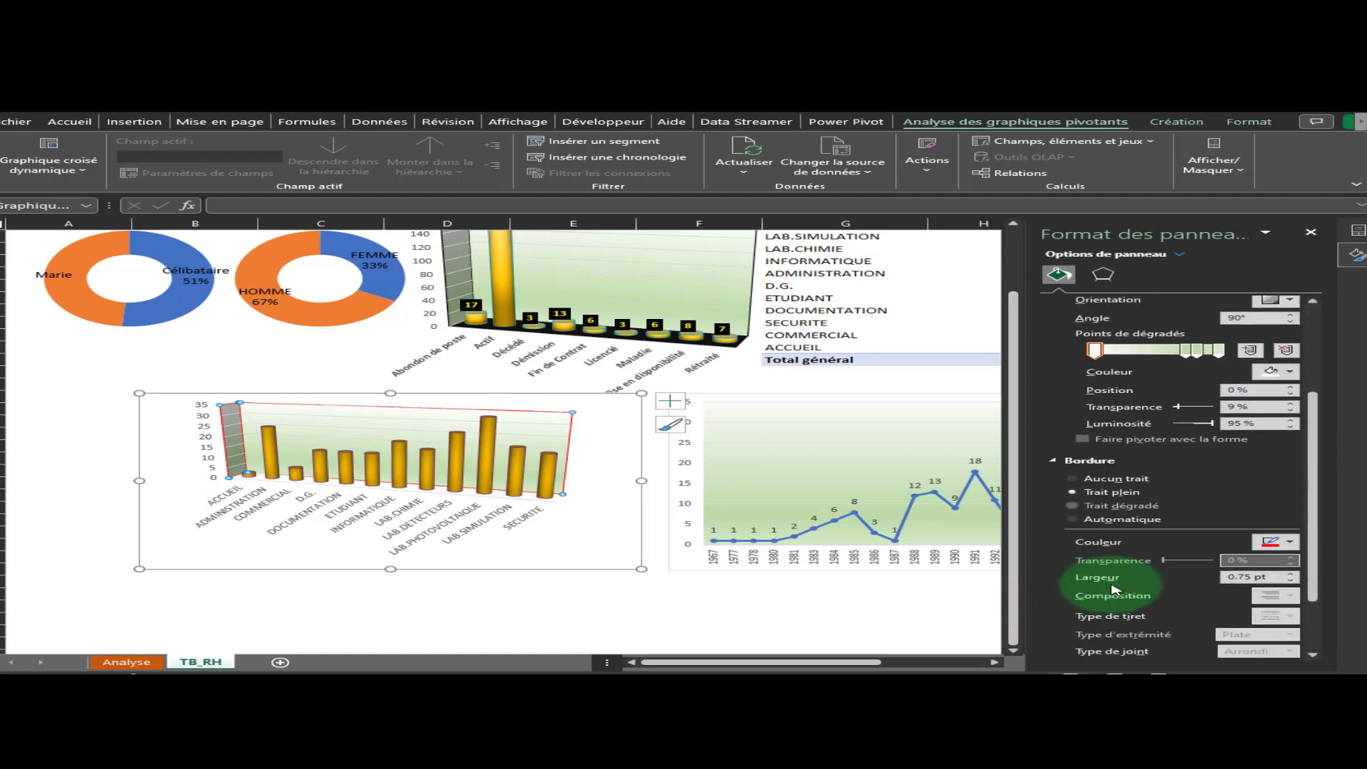
pyautogui.scroll(-2, 1114, 588)
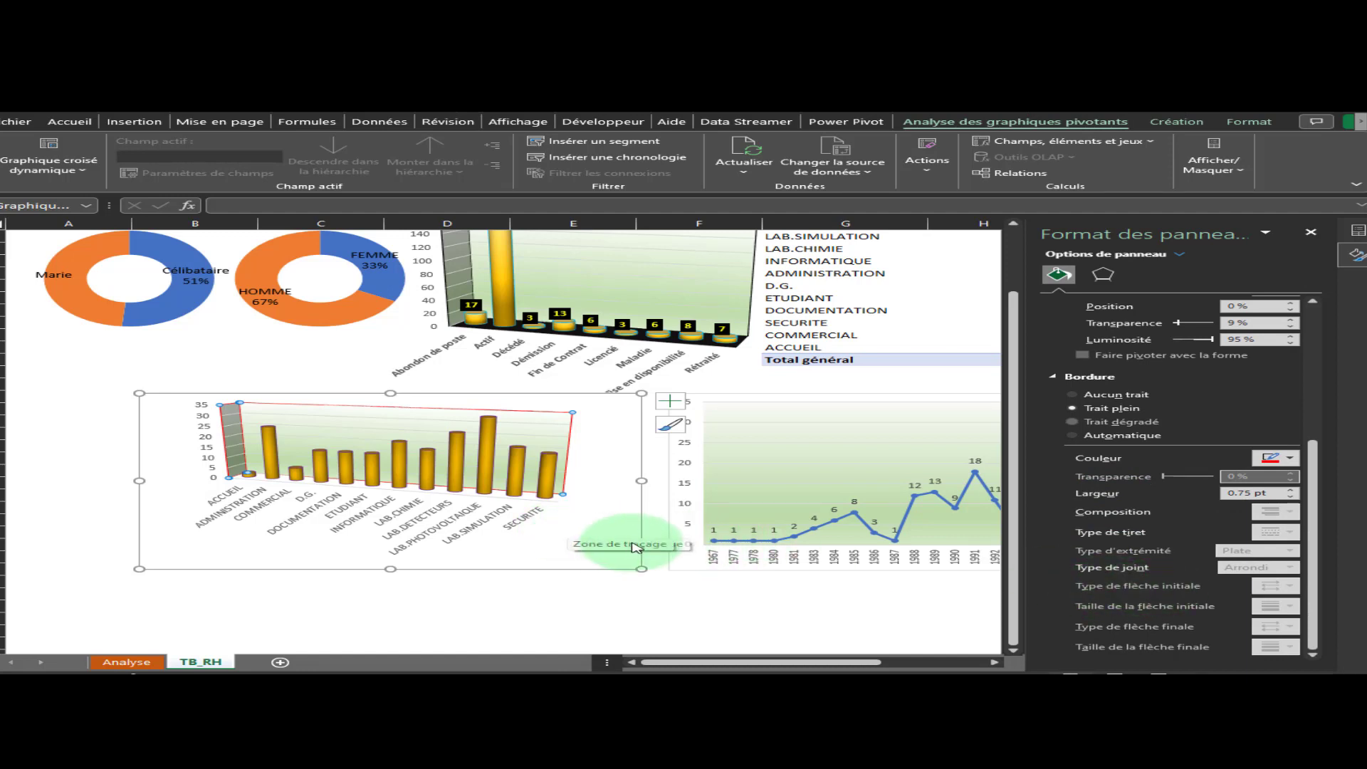
pyautogui.click(806, 606)
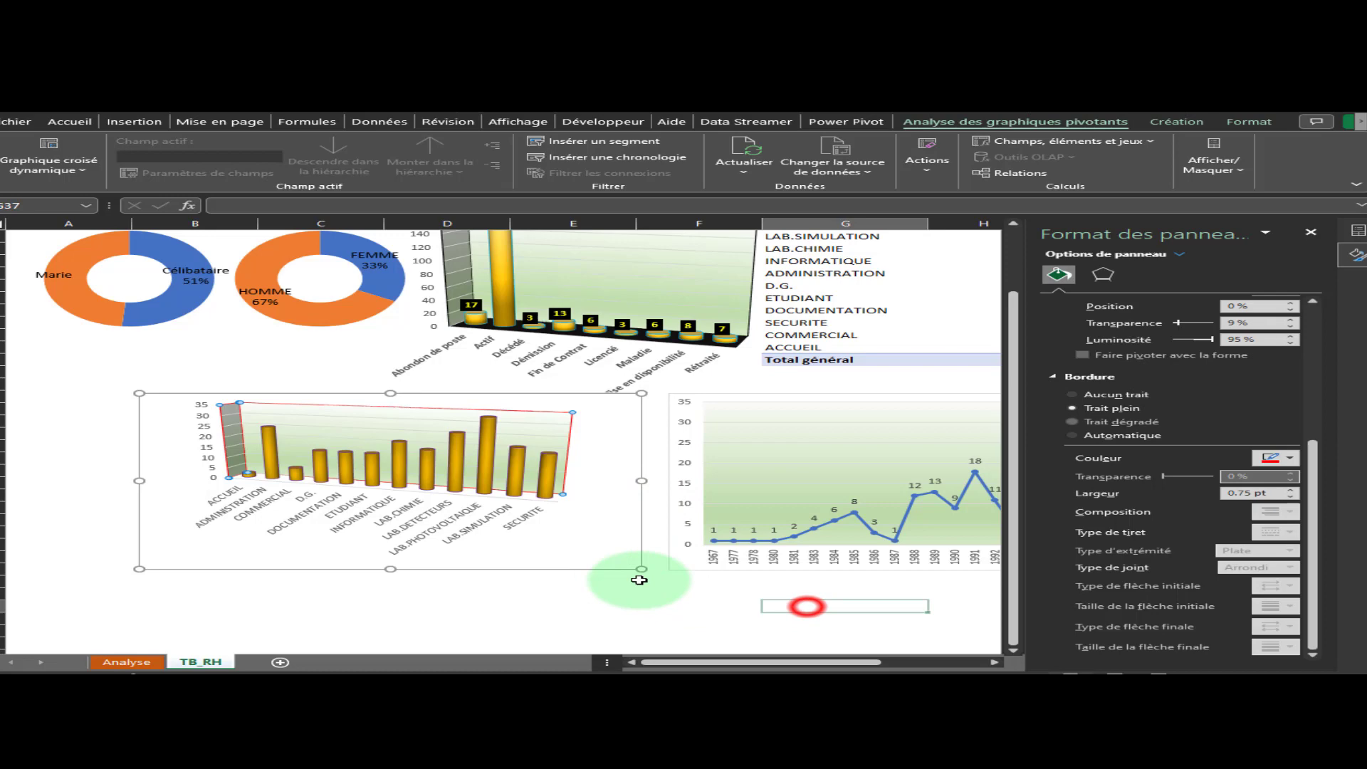
# Remove both the fill and the outline from the entity chart's chart area
pyautogui.click(582, 566)
pyautogui.click(595, 569)
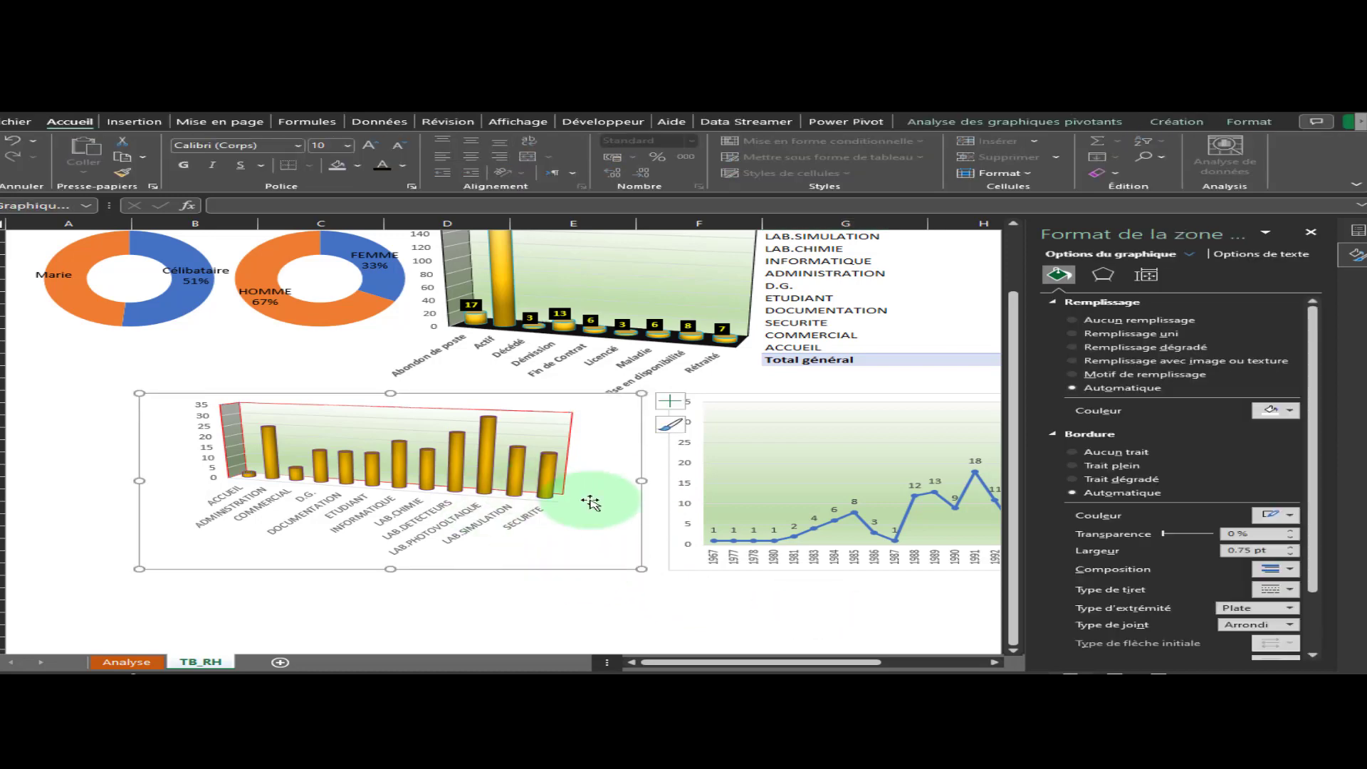
pyautogui.click(1248, 122)
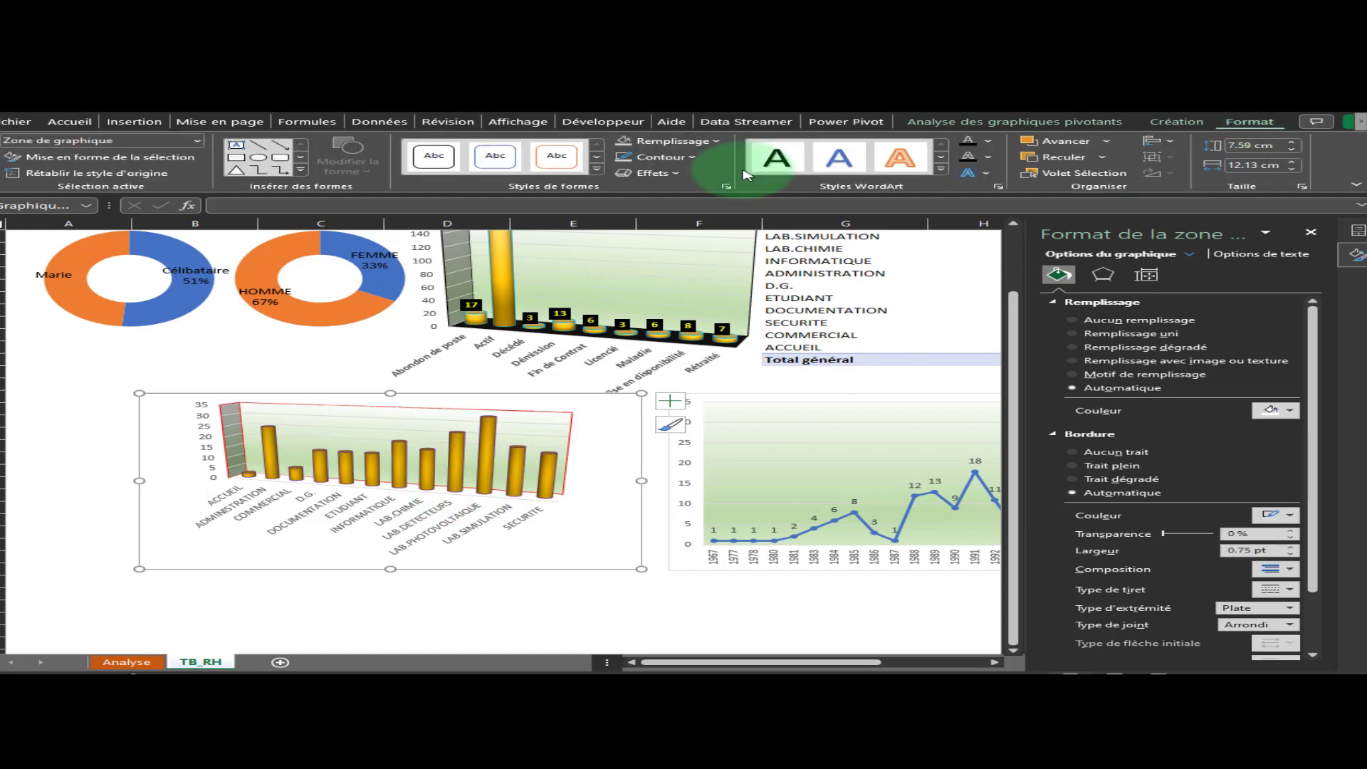
pyautogui.click(681, 143)
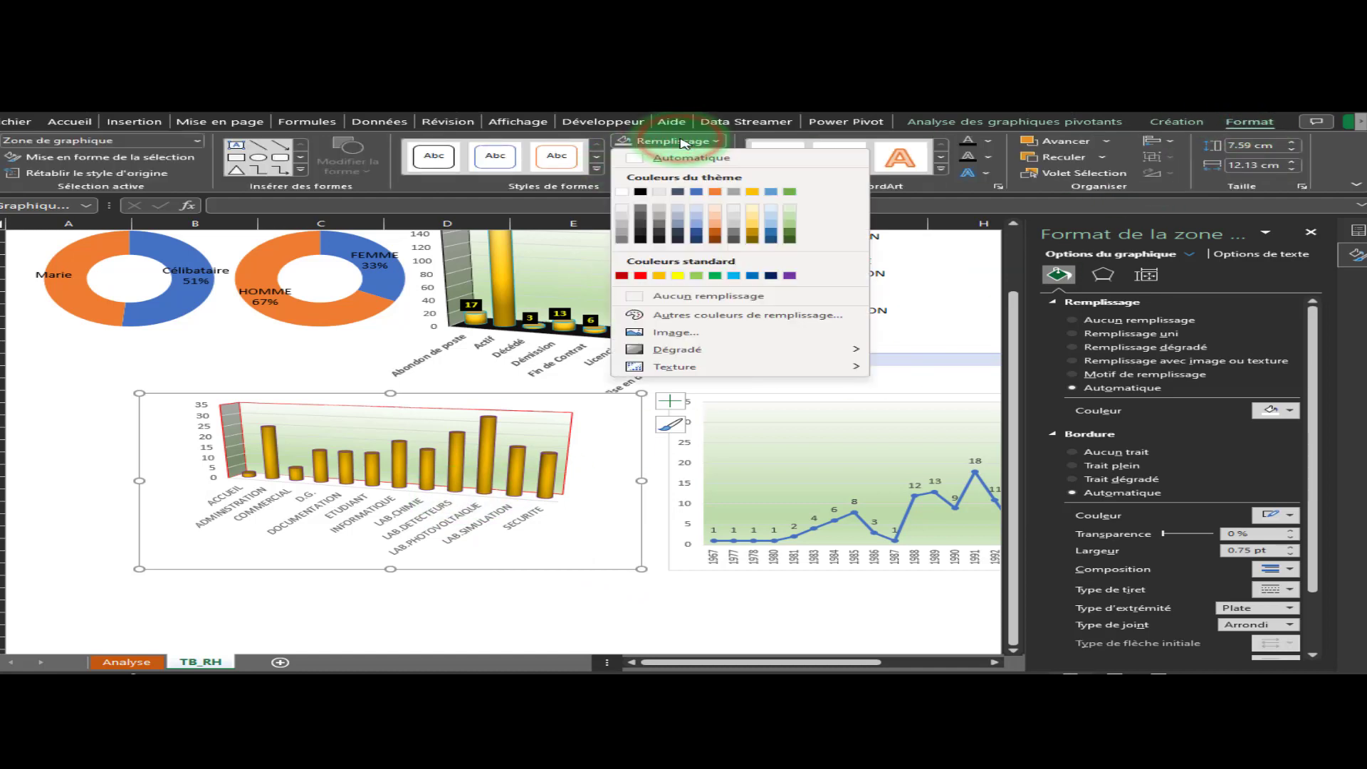
pyautogui.click(663, 298)
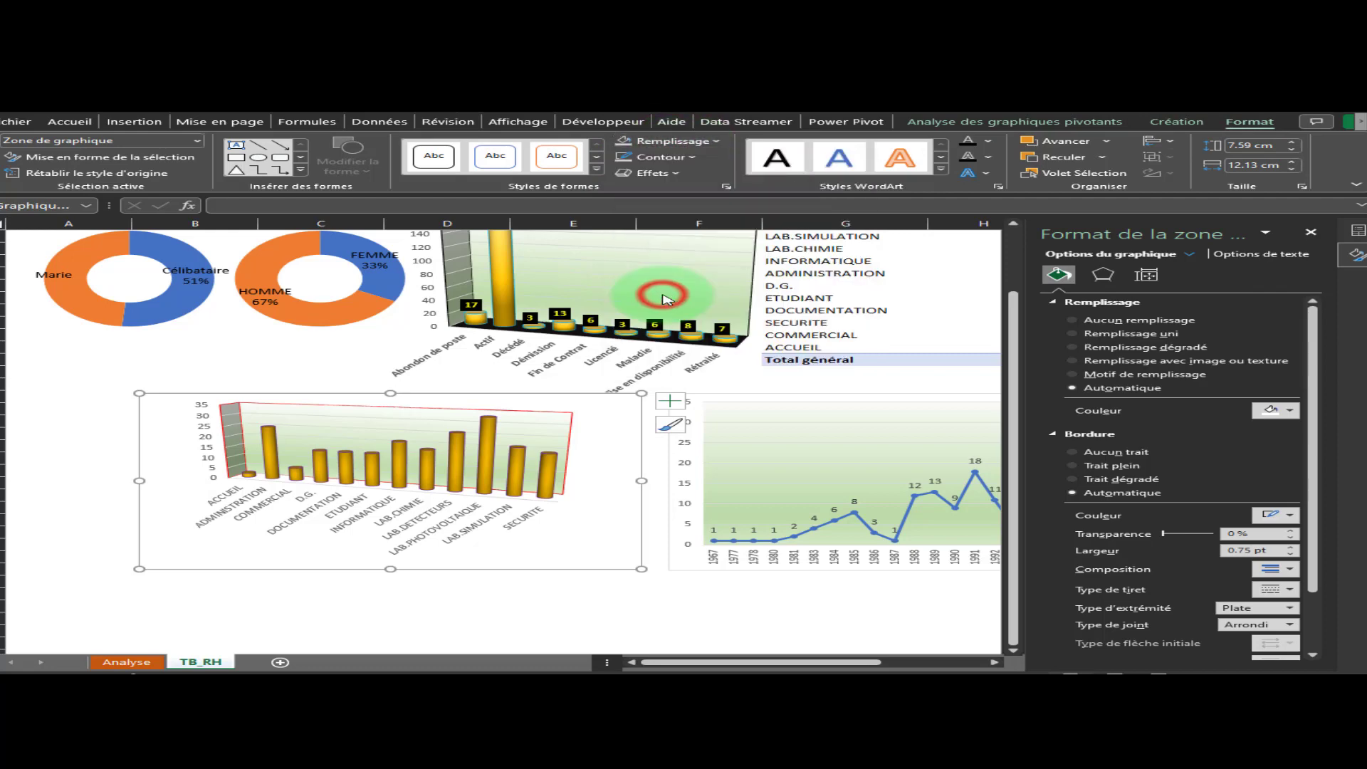
pyautogui.click(657, 160)
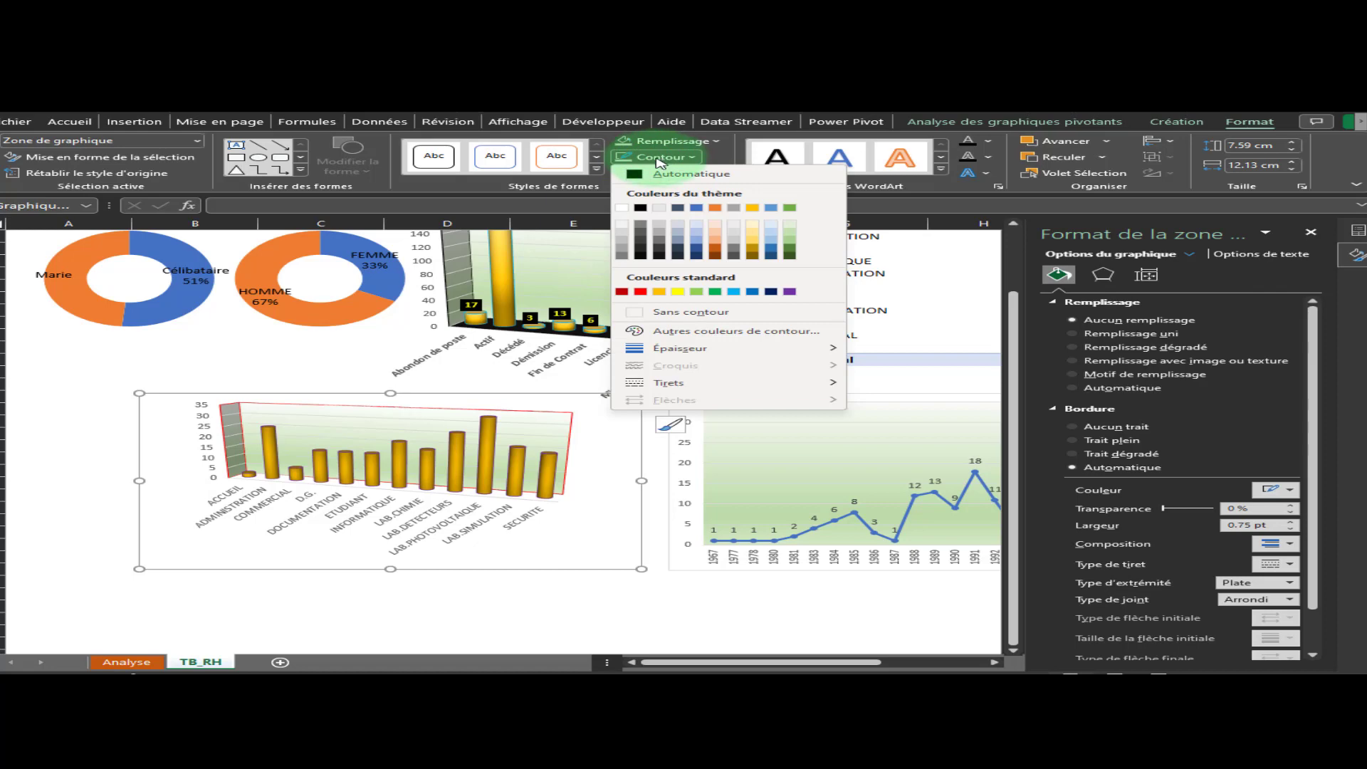
pyautogui.click(672, 313)
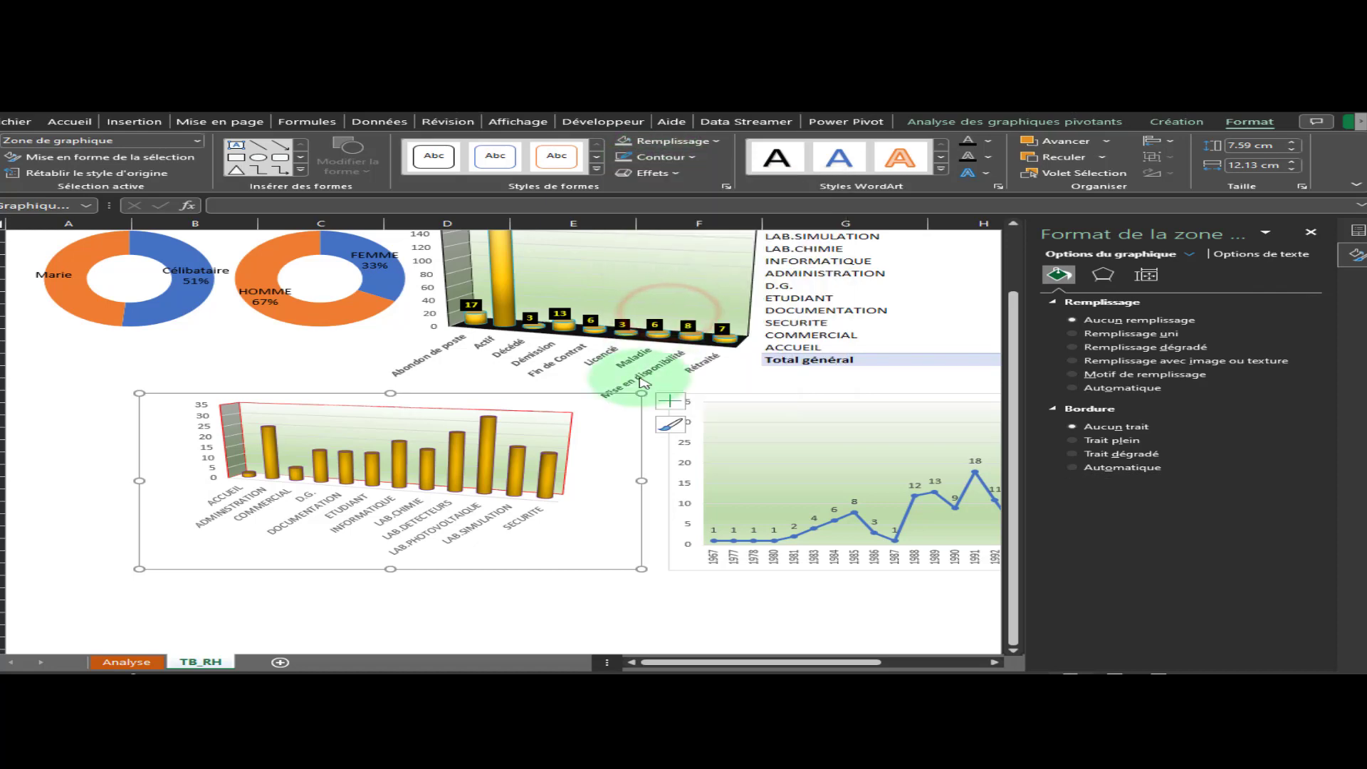
pyautogui.click(641, 602)
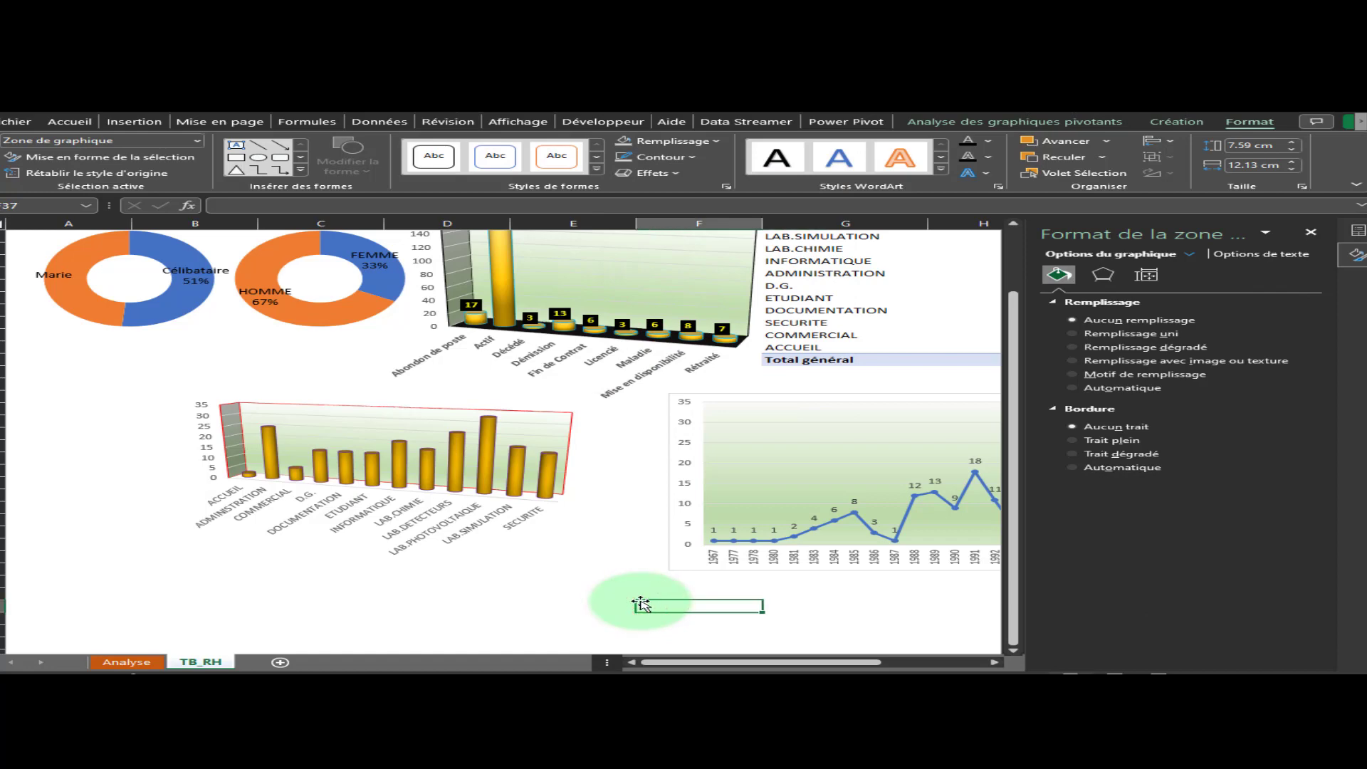
# Move the entity chart closer to the recruitment line chart and slightly lower
pyautogui.click(495, 454)
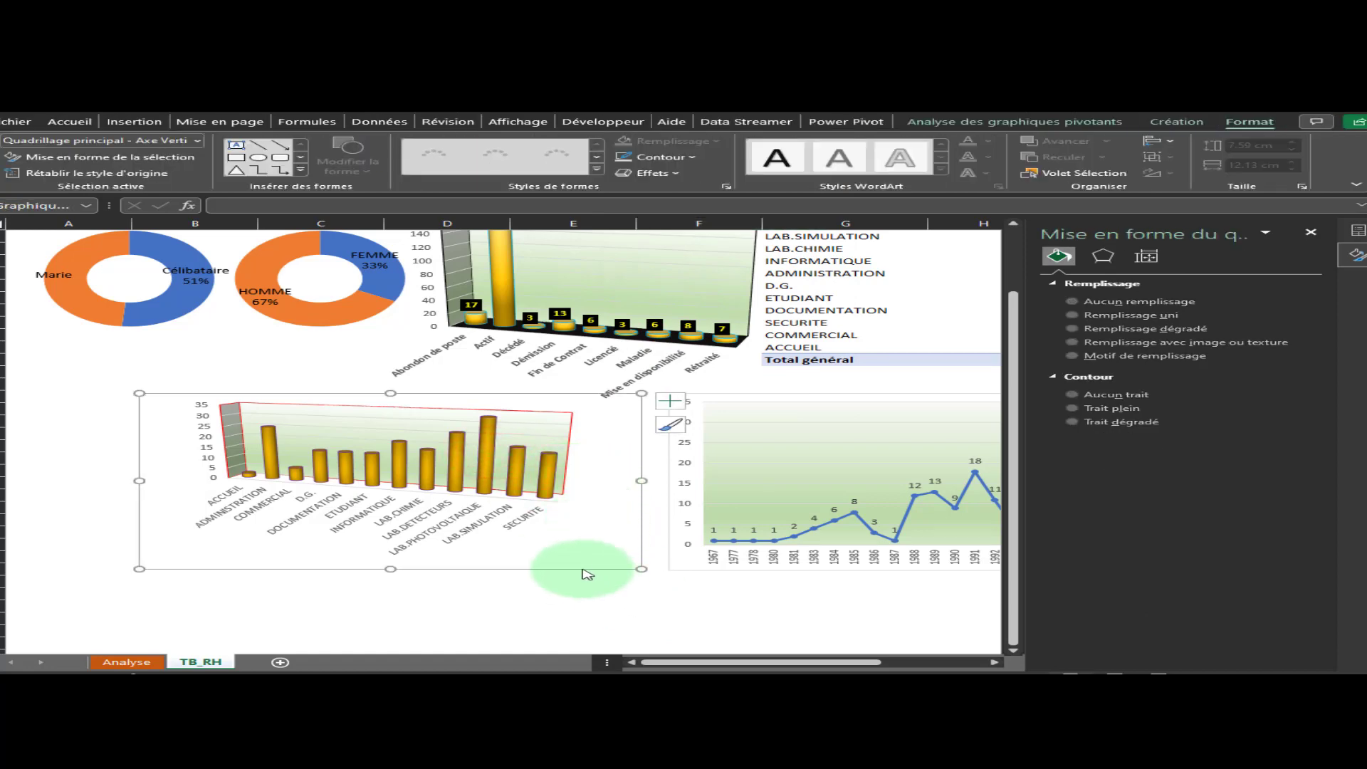
pyautogui.moveTo(583, 567); pyautogui.dragTo(662, 585)
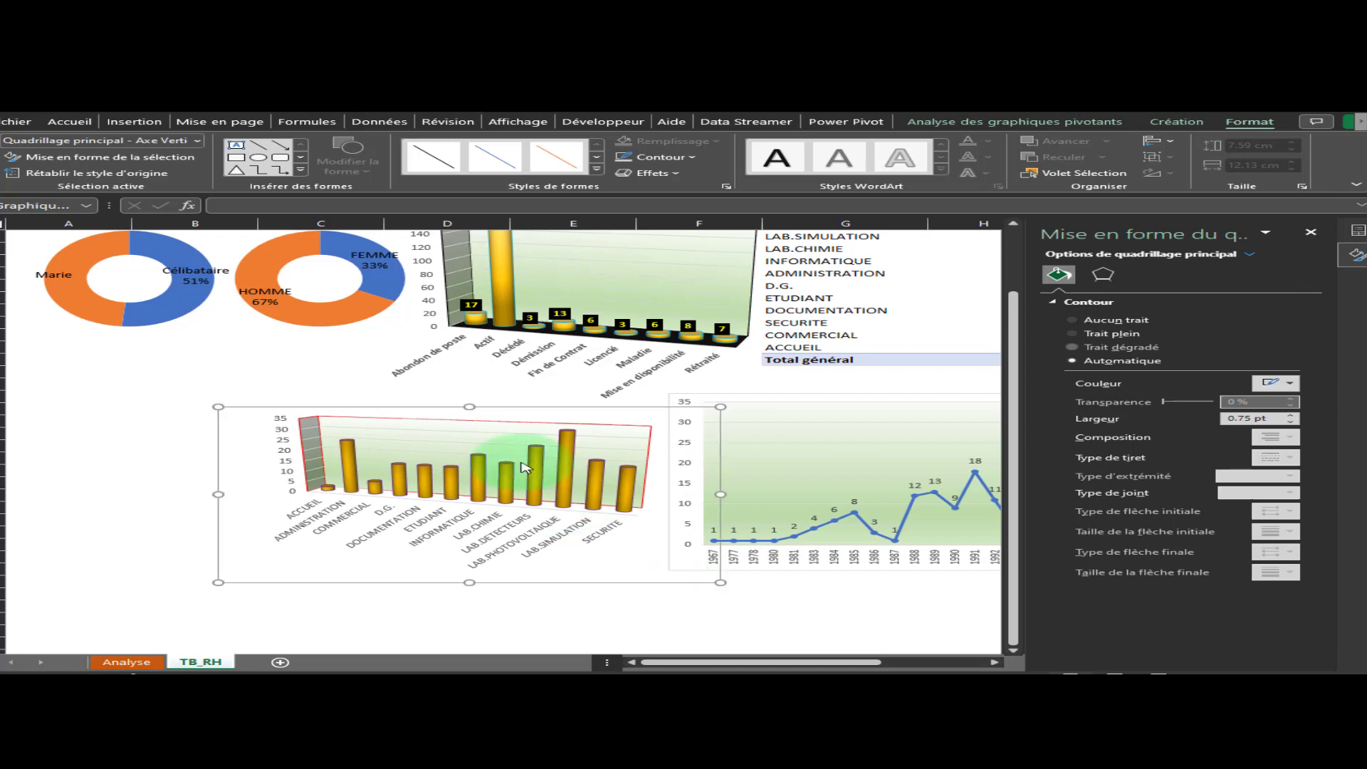
pyautogui.click(898, 587)
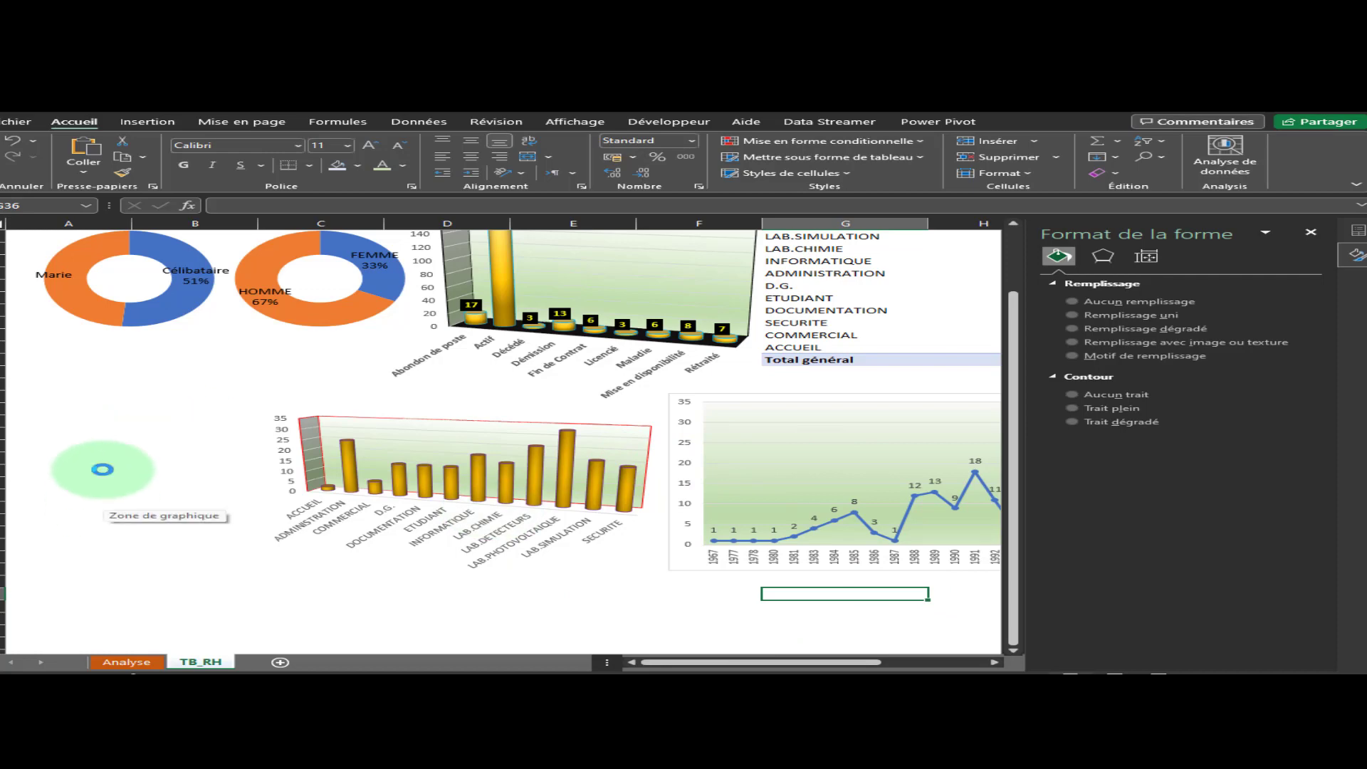
pyautogui.scroll(-3, 102, 469)
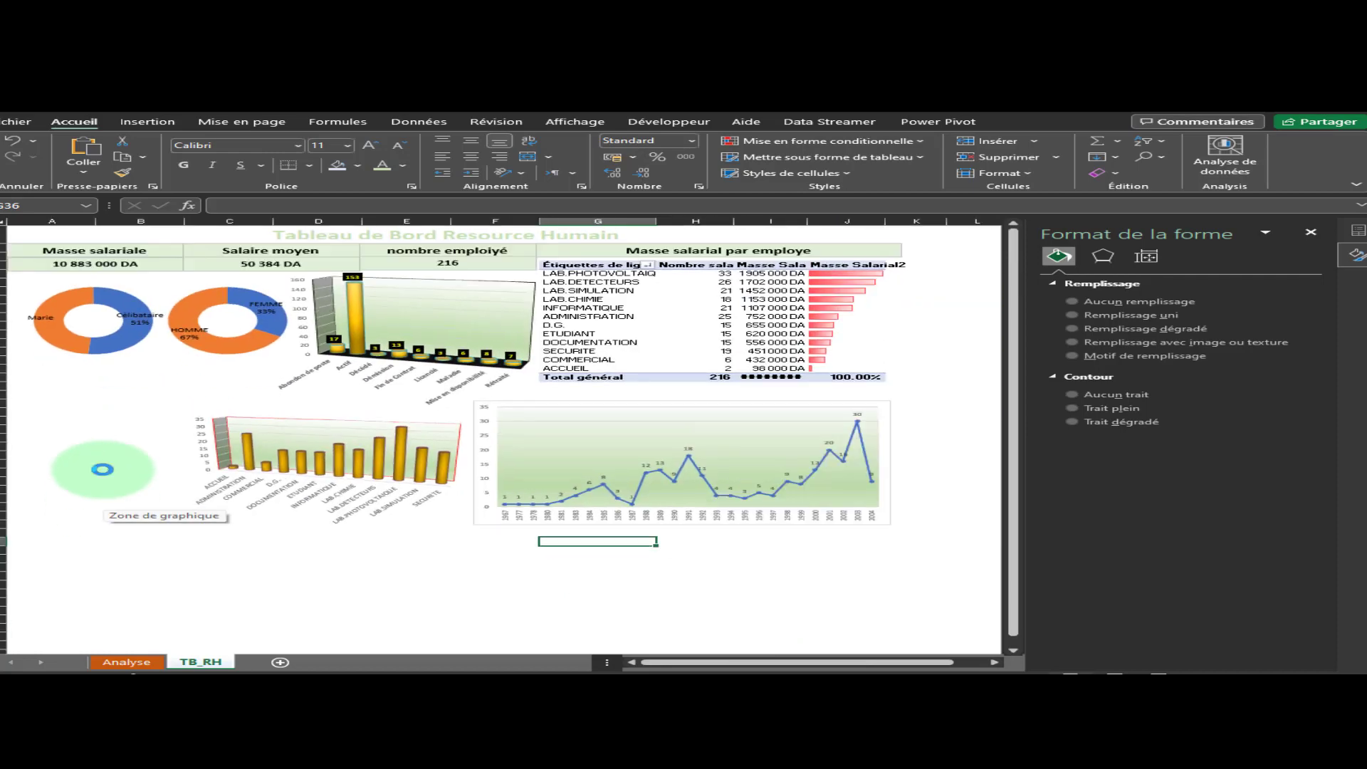
# Paste the copied "Historique de recrutement" title box and centre it over the upper edge of the recruitment line chart
pyautogui.click(736, 518)
pyautogui.click(736, 518)
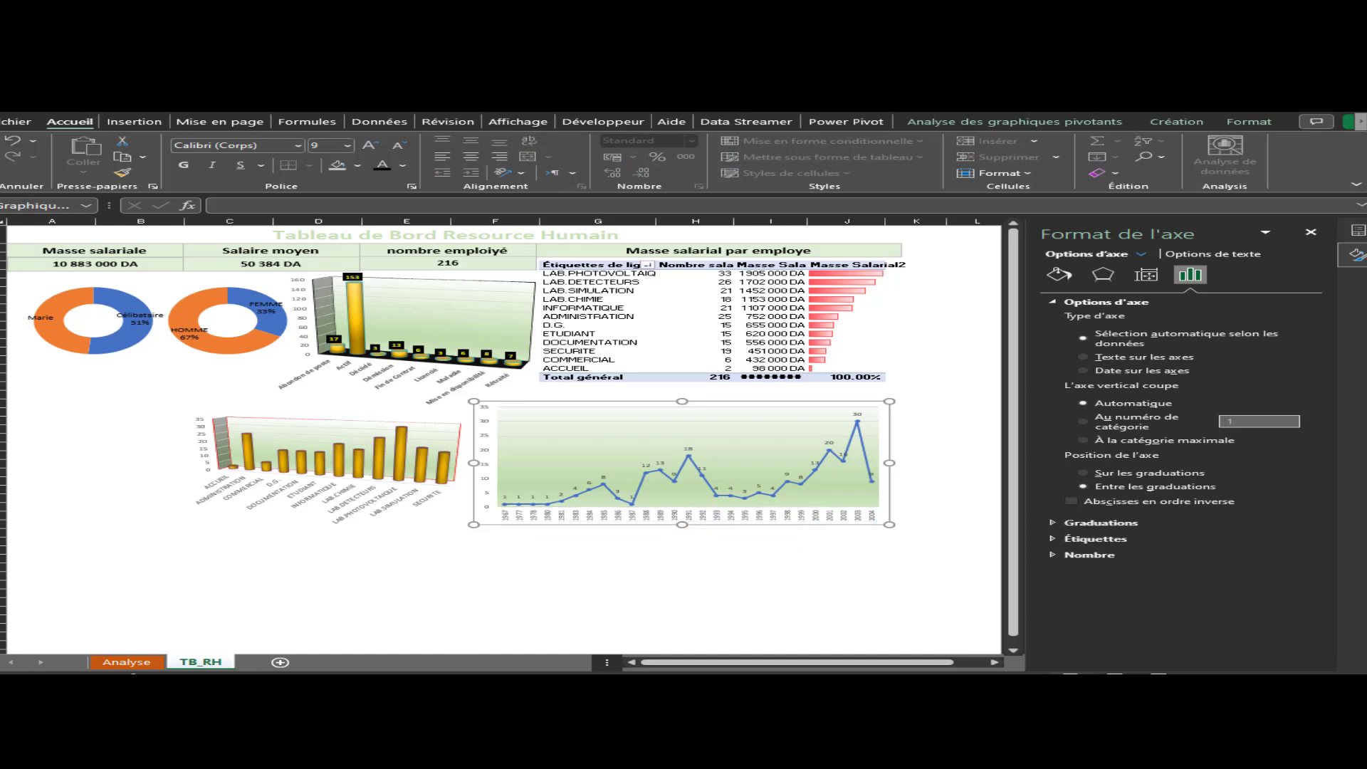
pyautogui.click(673, 417)
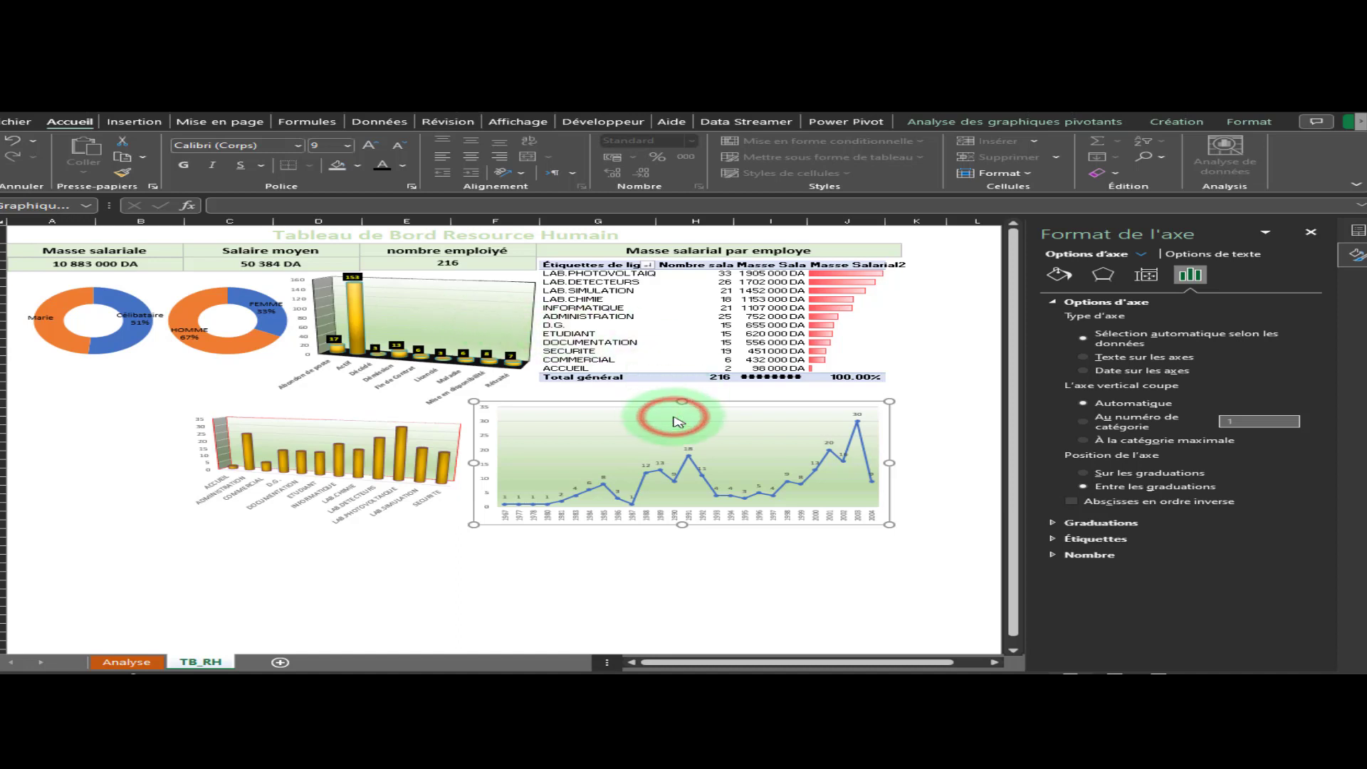
pyautogui.click(664, 398)
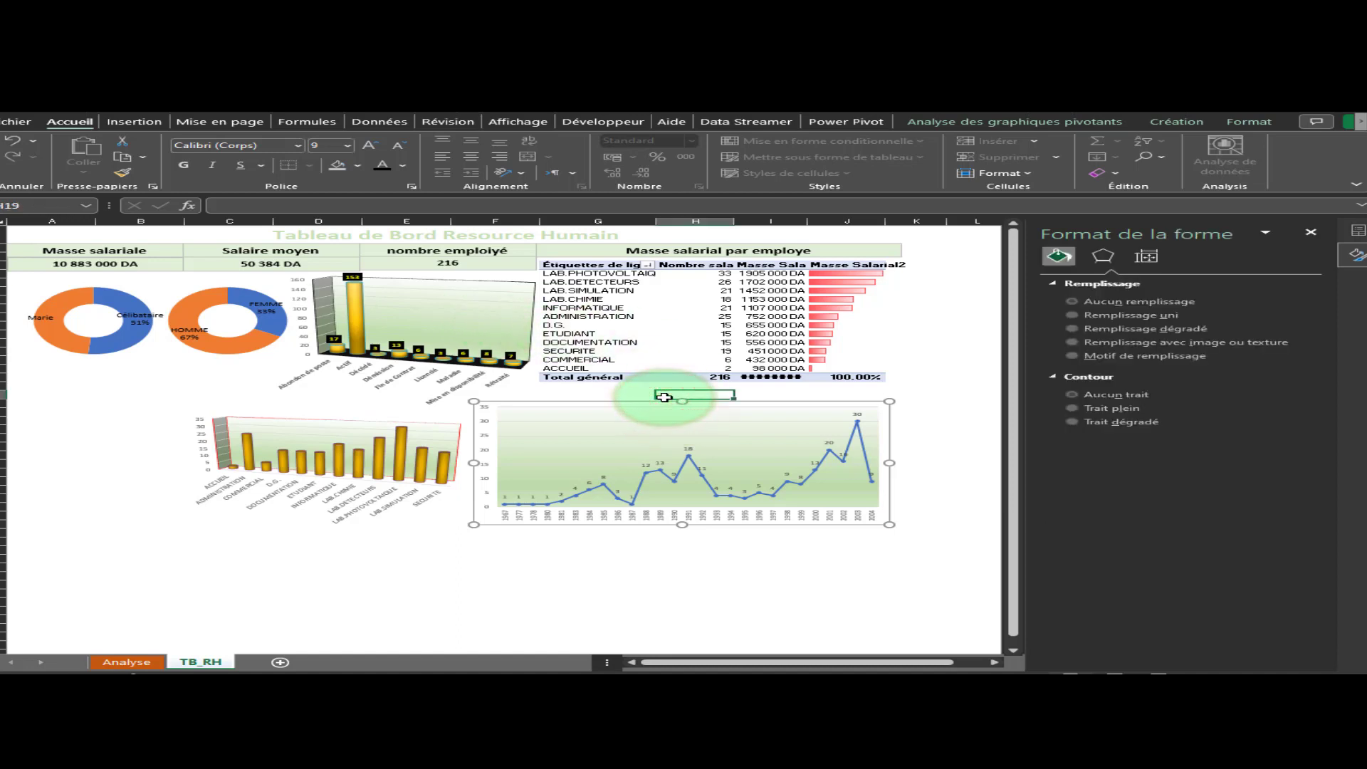
pyautogui.hotkey('ctrl', 'v')
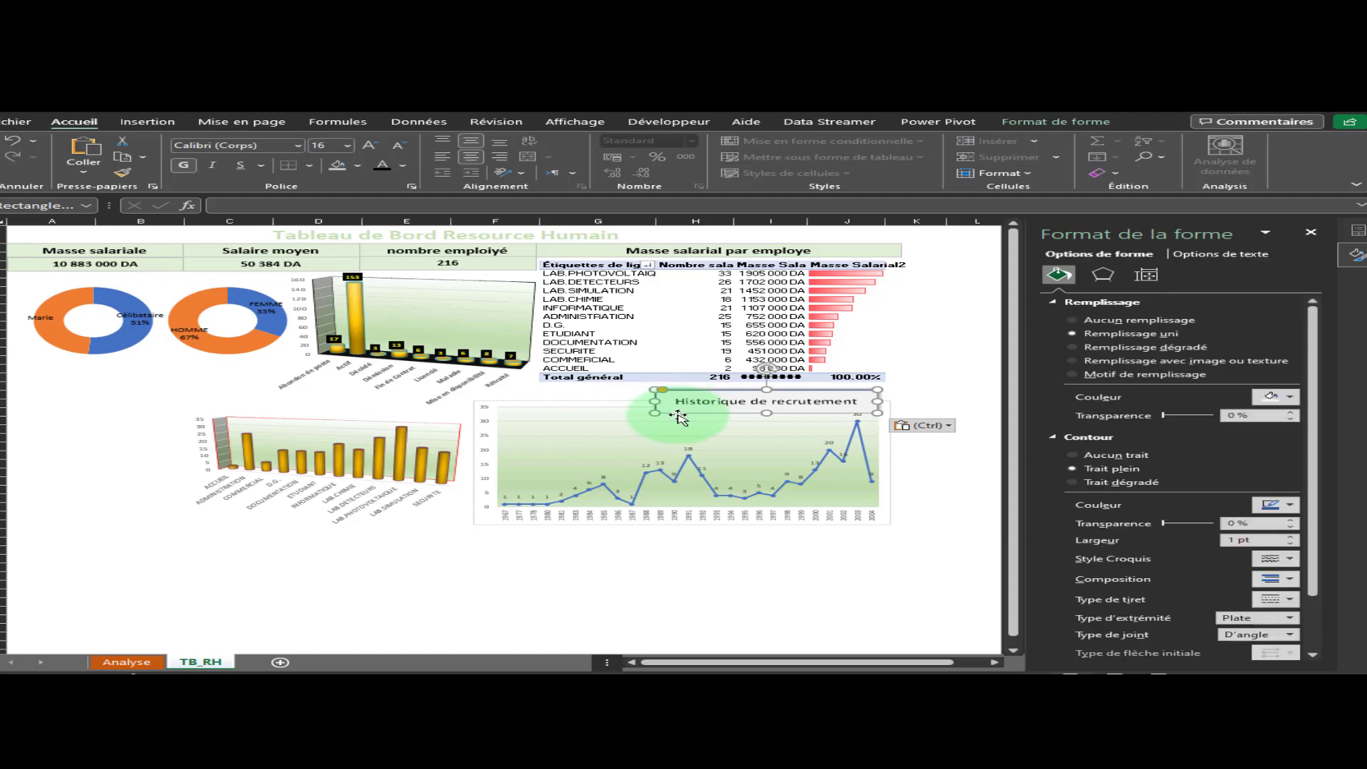
pyautogui.moveTo(681, 413); pyautogui.dragTo(596, 411)
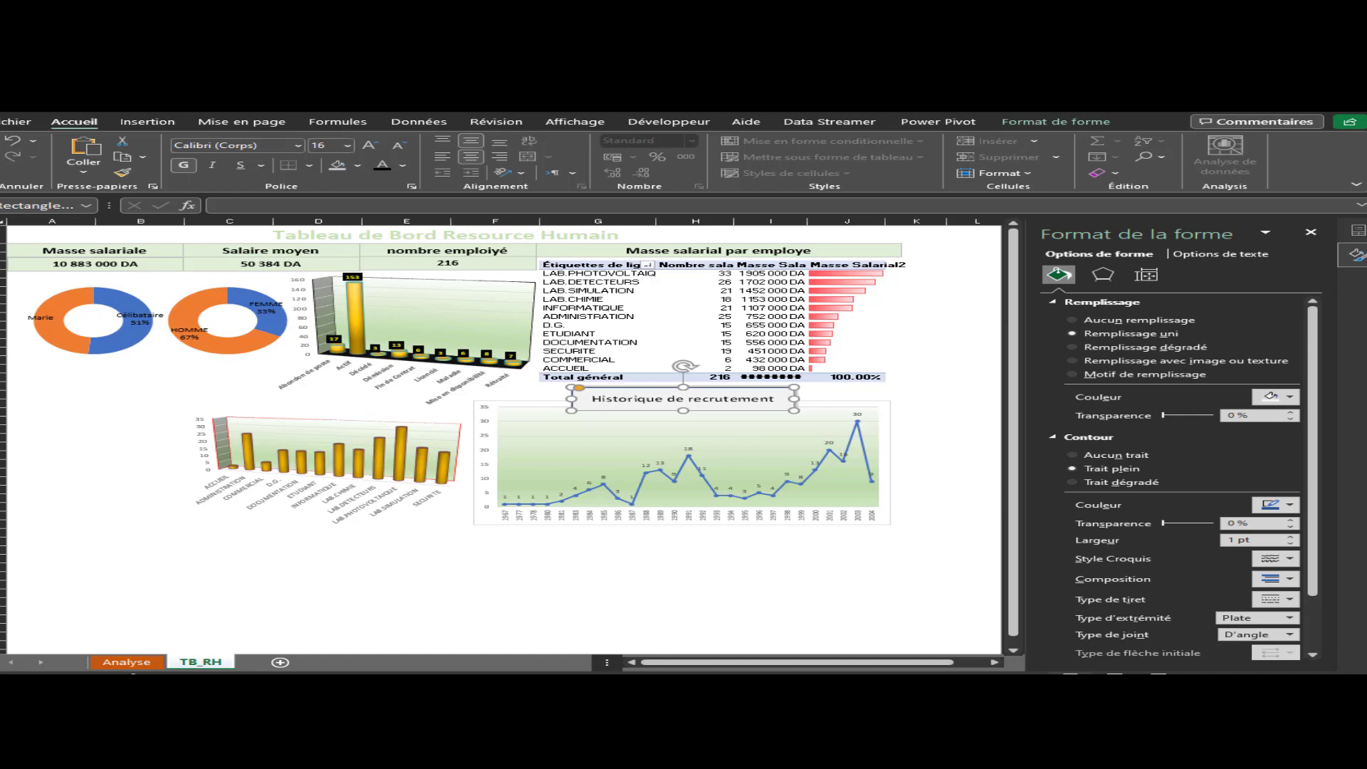
pyautogui.press('Escape')
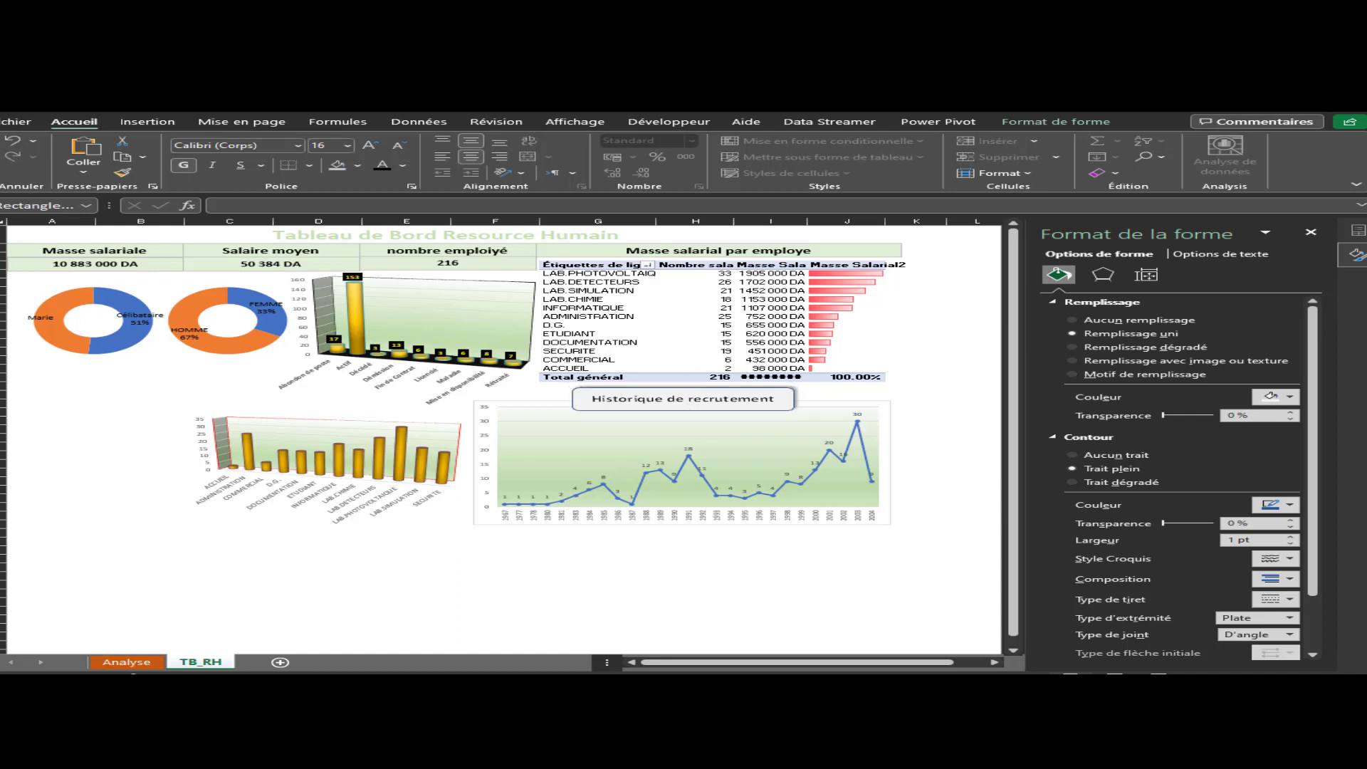
# Paste the "Répartition par fonction" title box above the entity chart and move it slightly higher
pyautogui.click(347, 410)
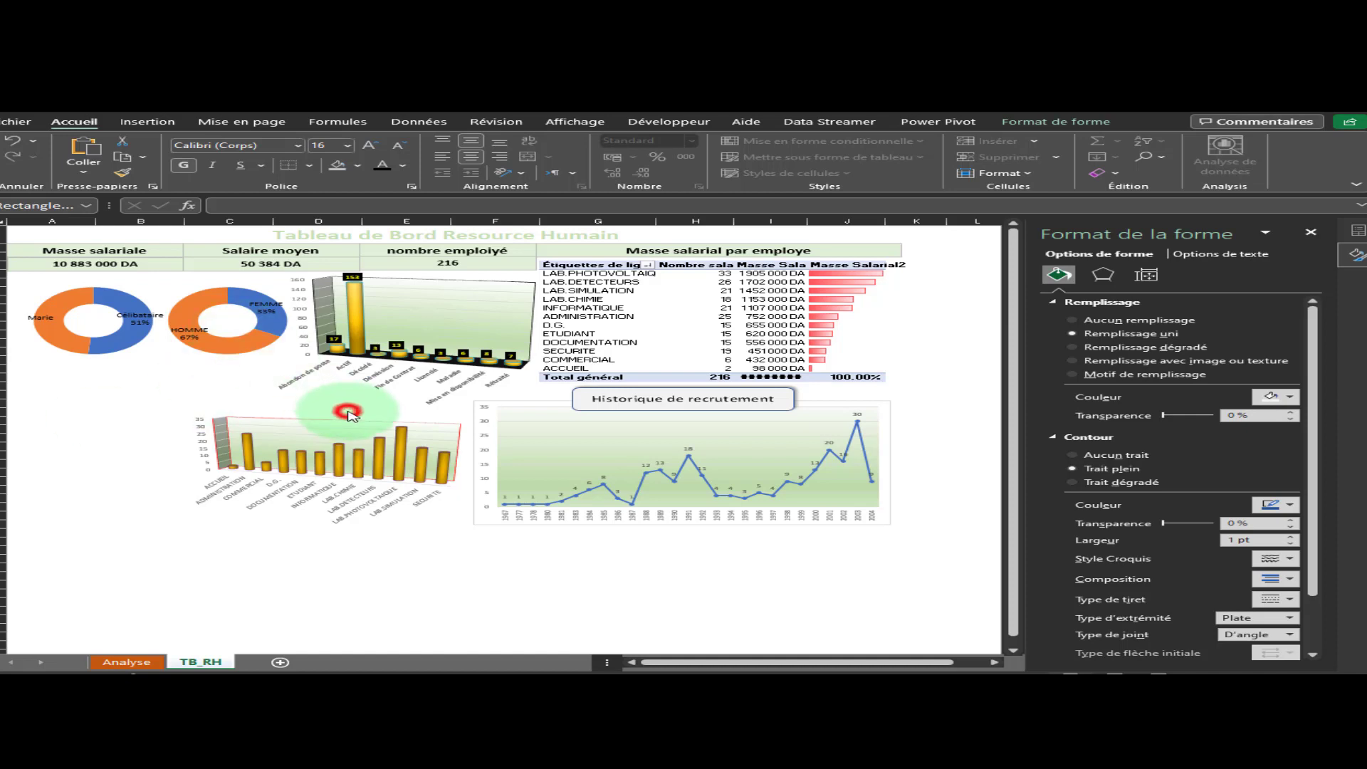
pyautogui.click(331, 427)
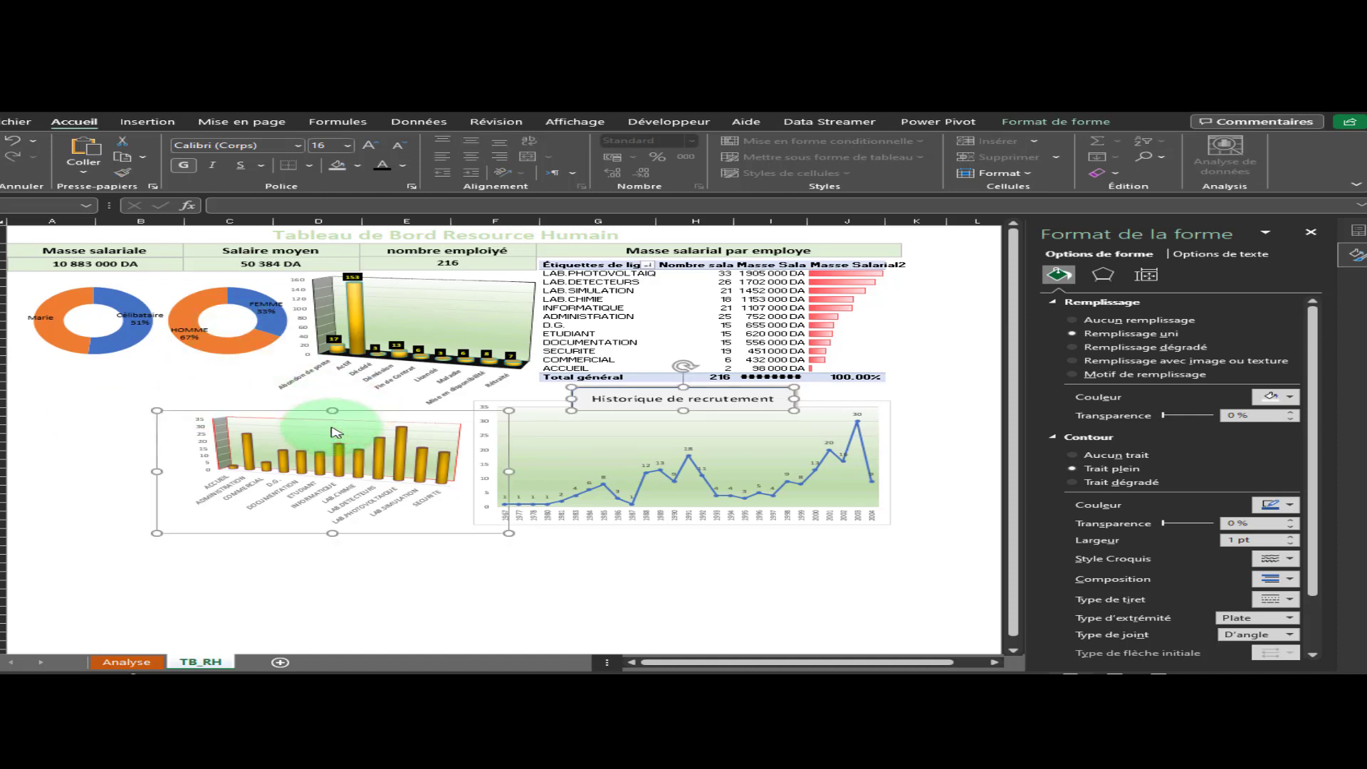
pyautogui.hotkey('ctrl', 'z')
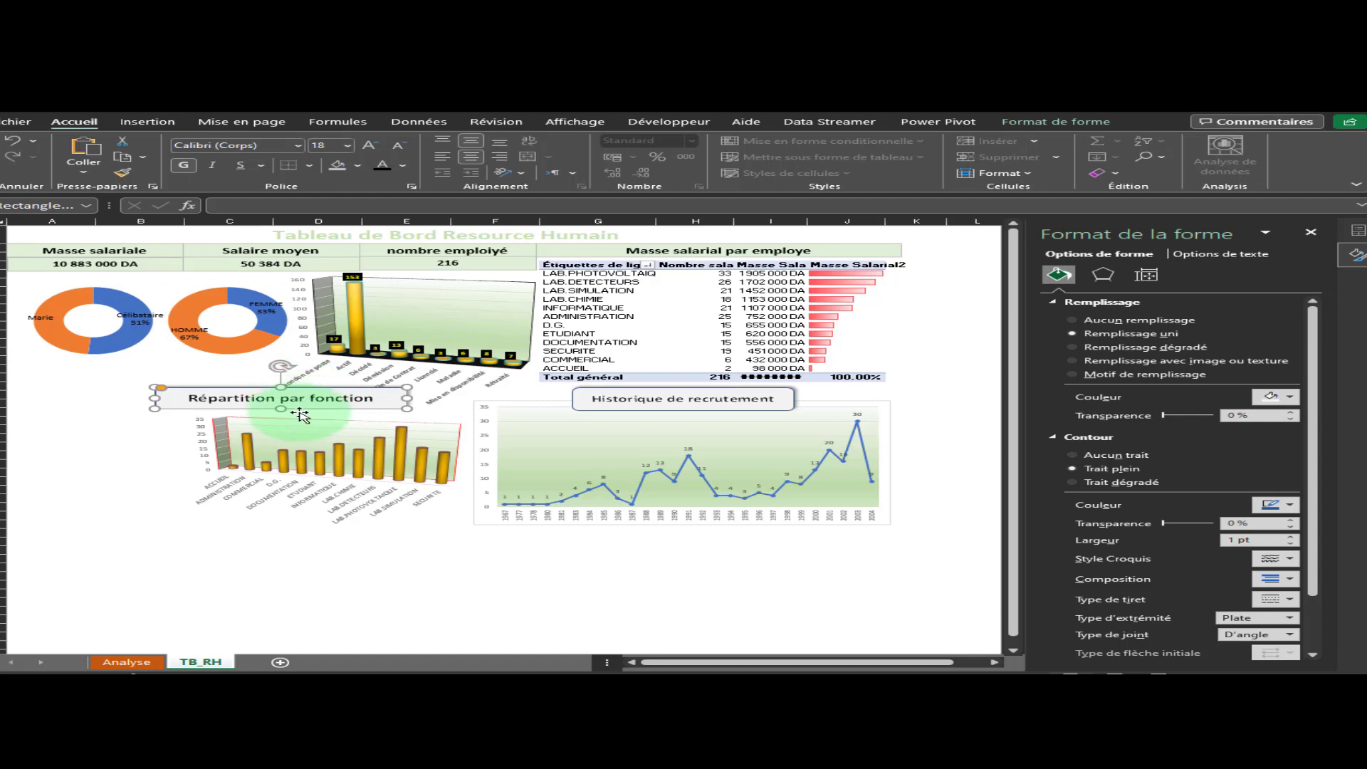
pyautogui.moveTo(302, 412); pyautogui.dragTo(292, 380)
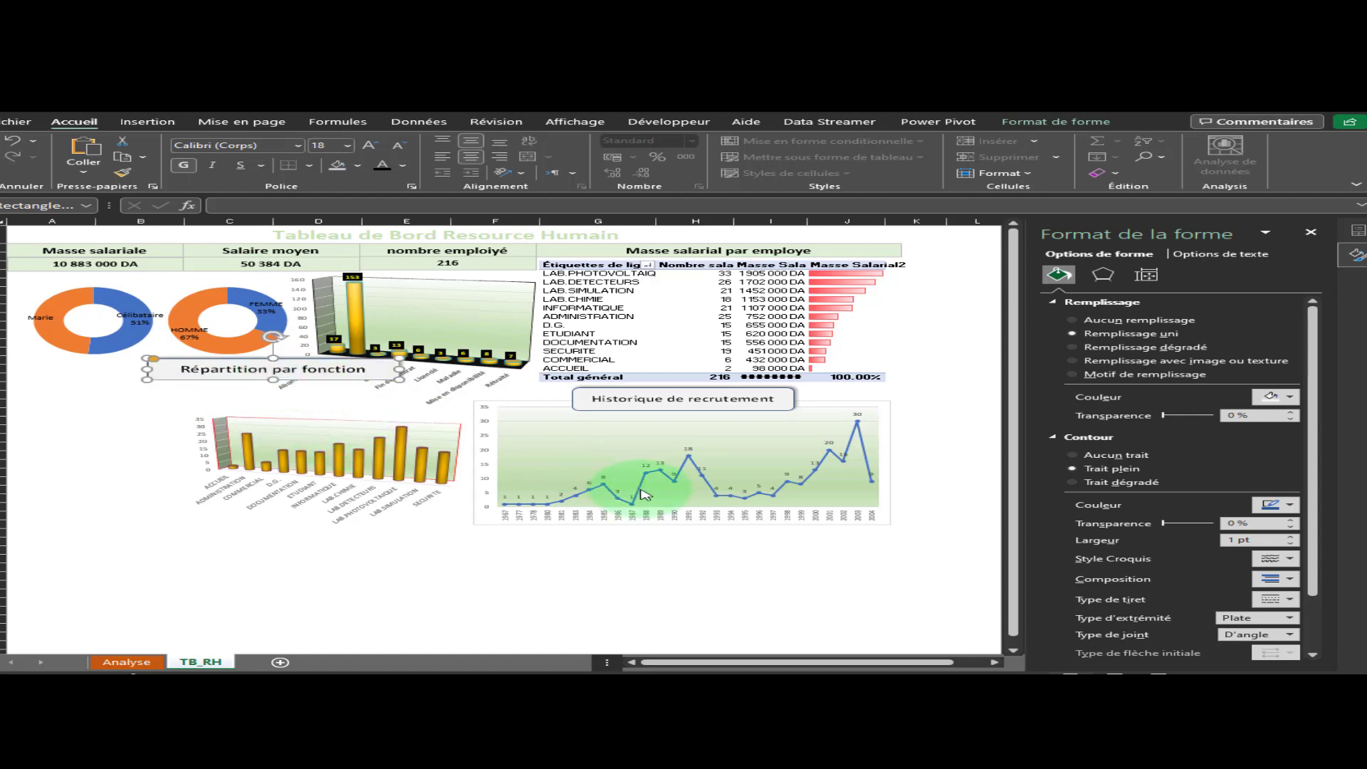
# Move the recruitment line chart slightly down and to the right, and shift its "Historique de recrutement" title box down to its upper edge
pyautogui.click(645, 511)
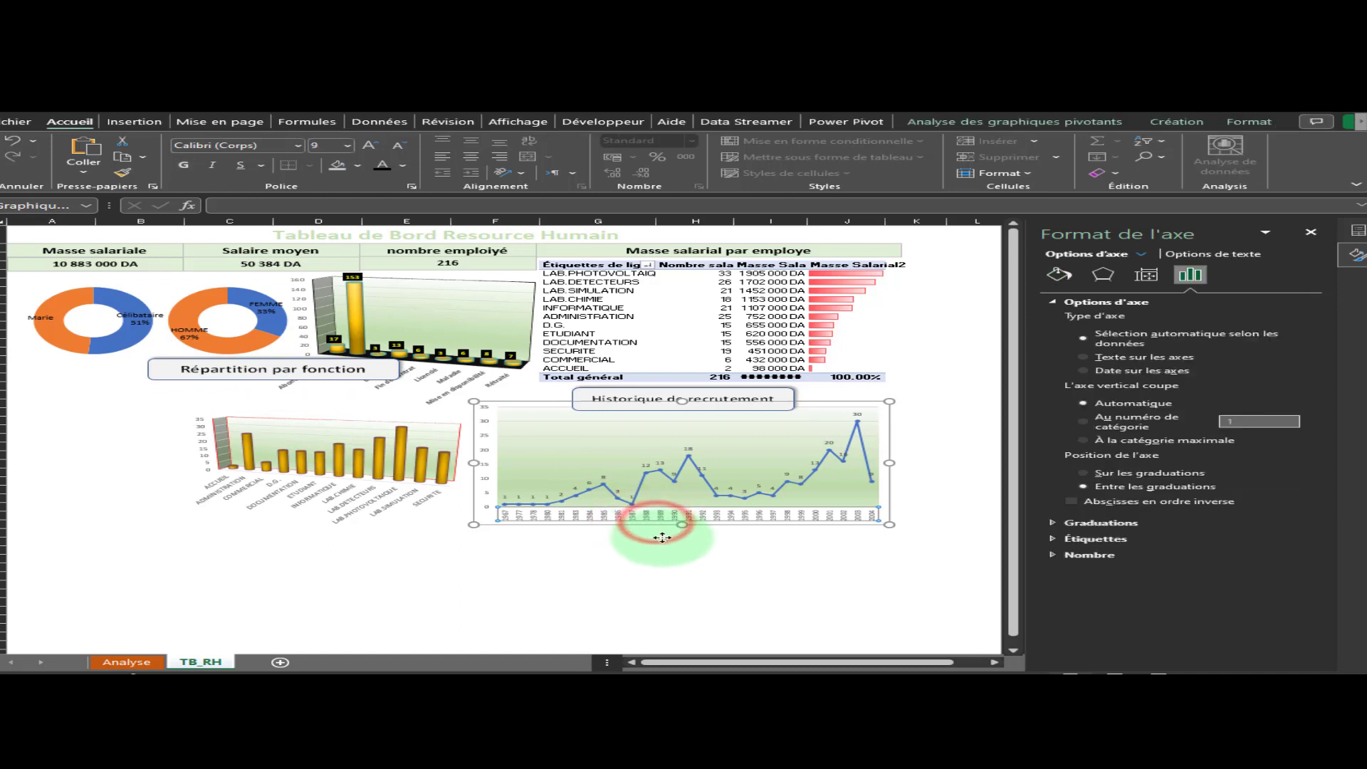
pyautogui.click(640, 545)
pyautogui.click(712, 558)
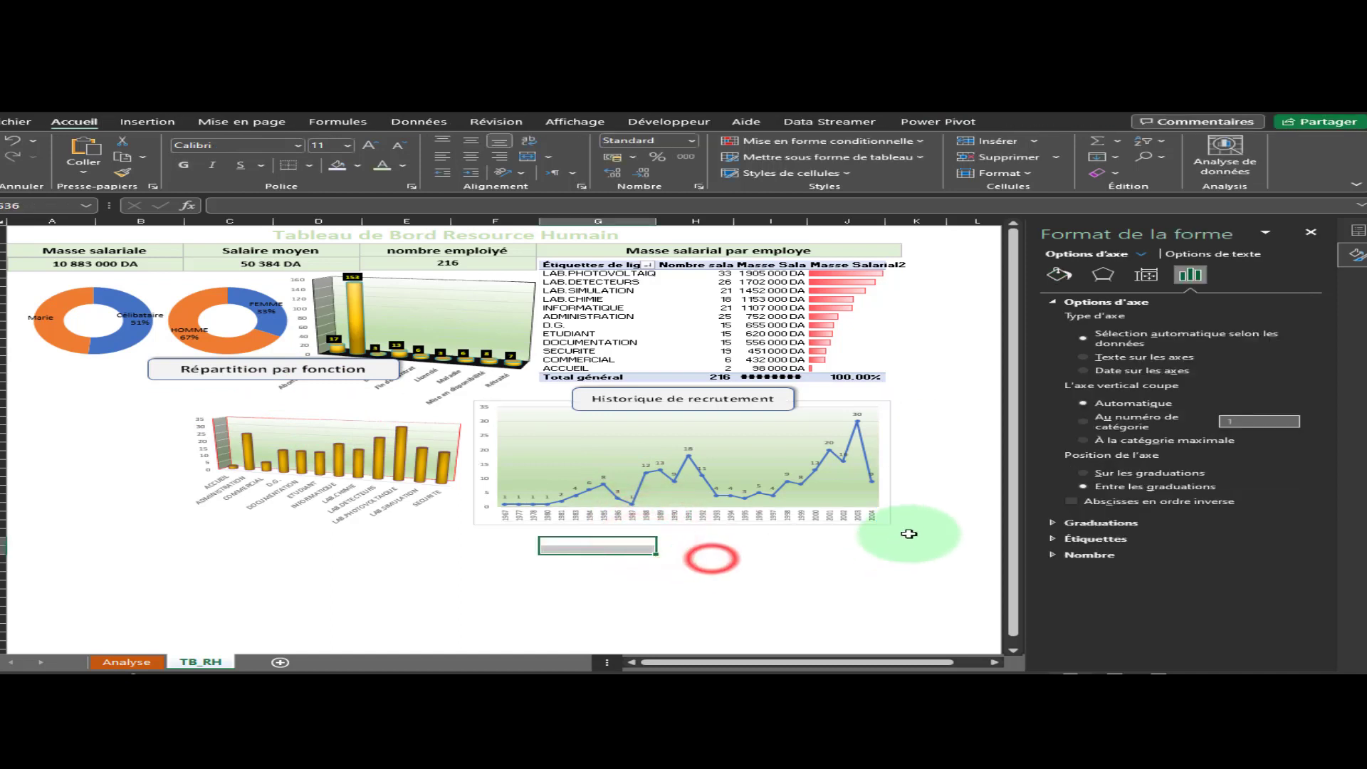
pyautogui.moveTo(865, 525); pyautogui.dragTo(885, 546)
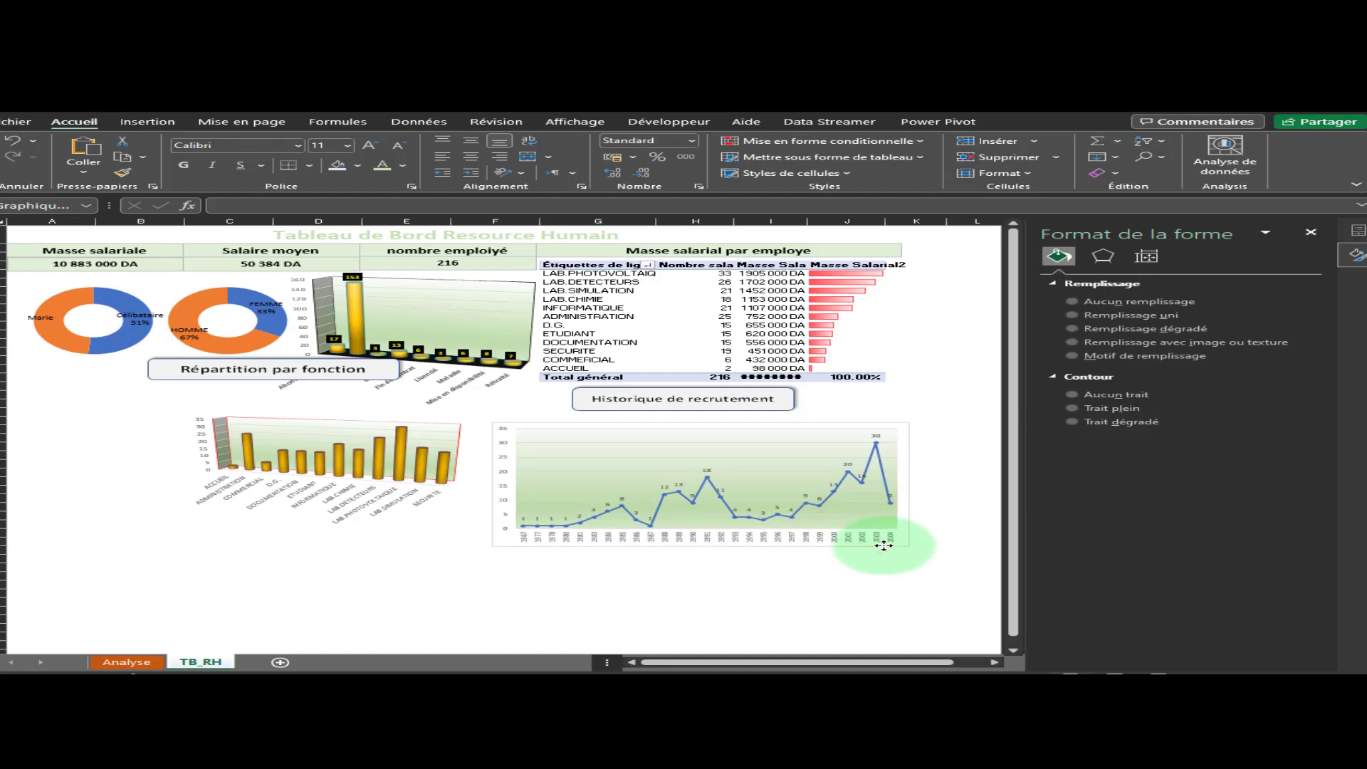
pyautogui.click(769, 414)
pyautogui.click(766, 415)
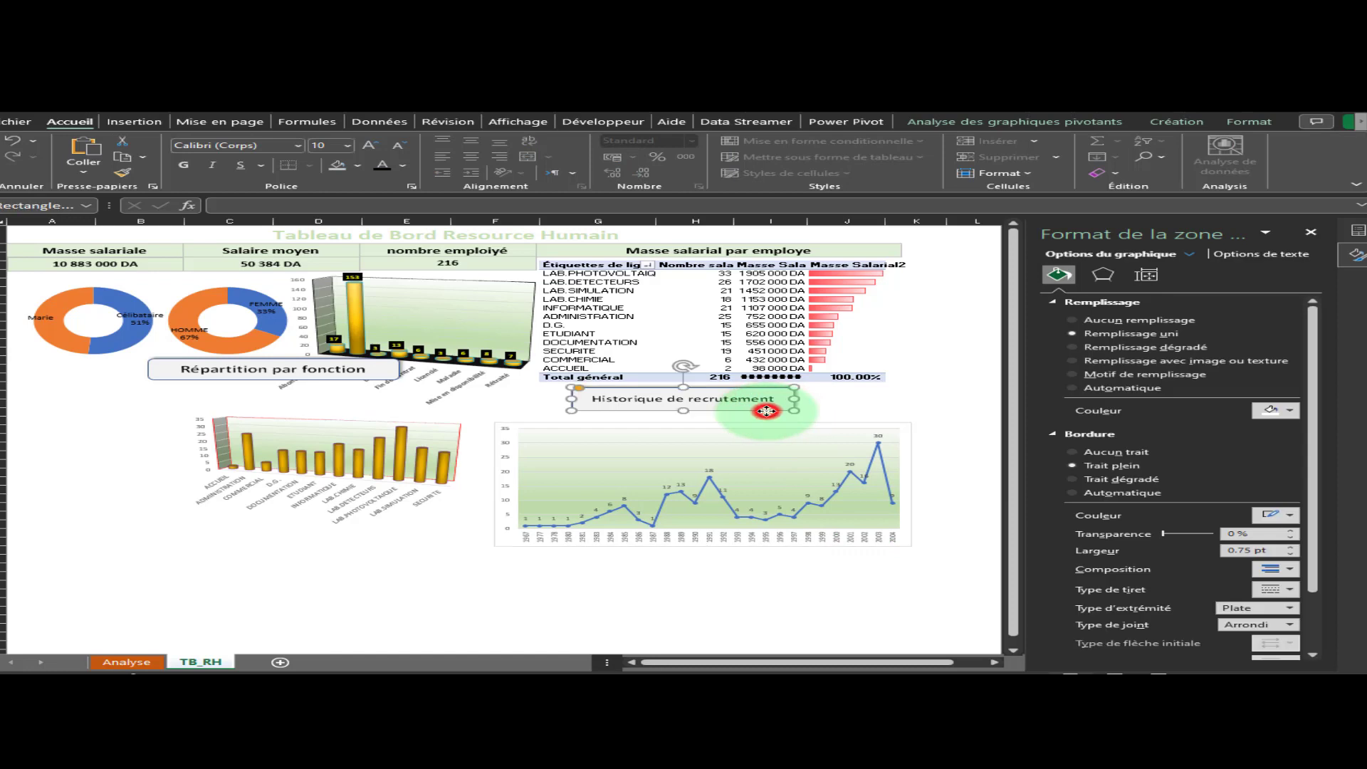
pyautogui.moveTo(772, 410); pyautogui.dragTo(776, 426)
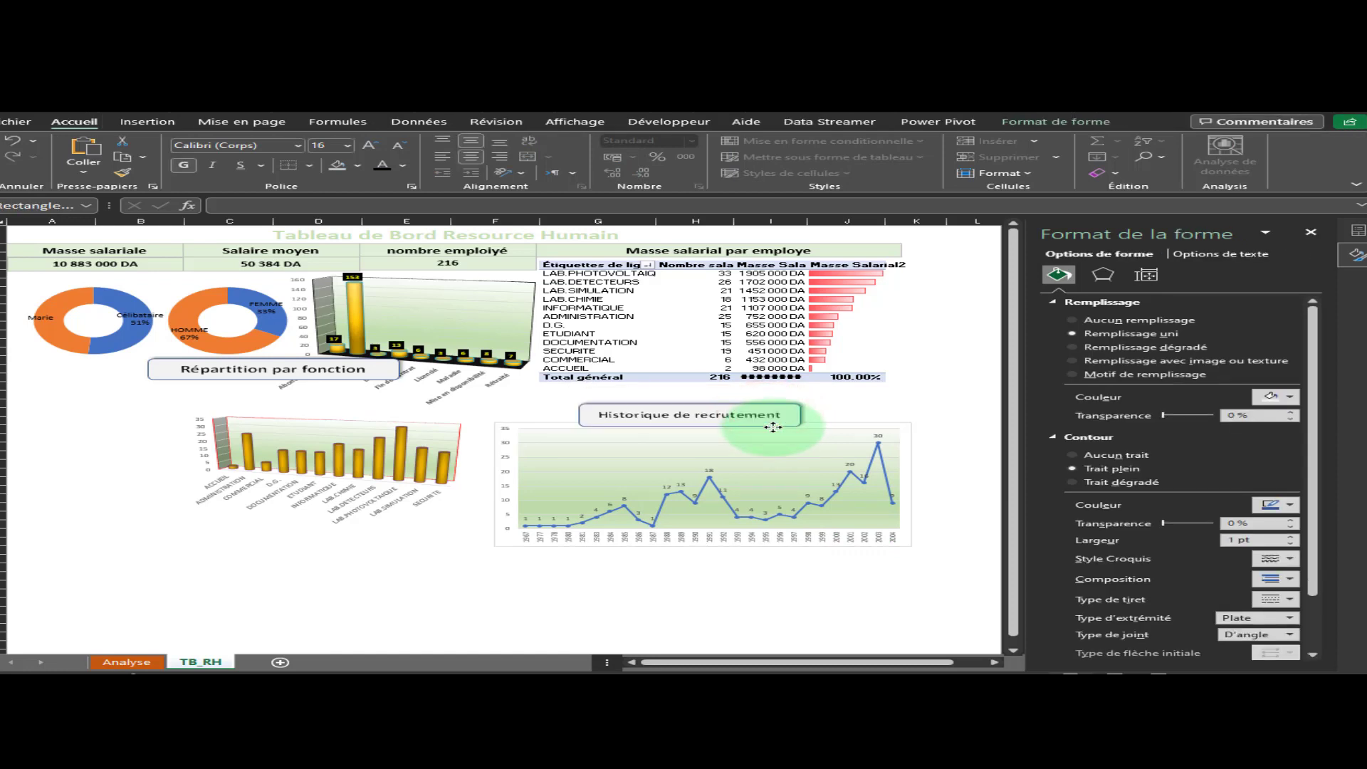
# Move the entity column chart slightly down and shift the "Répartition par fonction" title box down to just above it
pyautogui.click(384, 447)
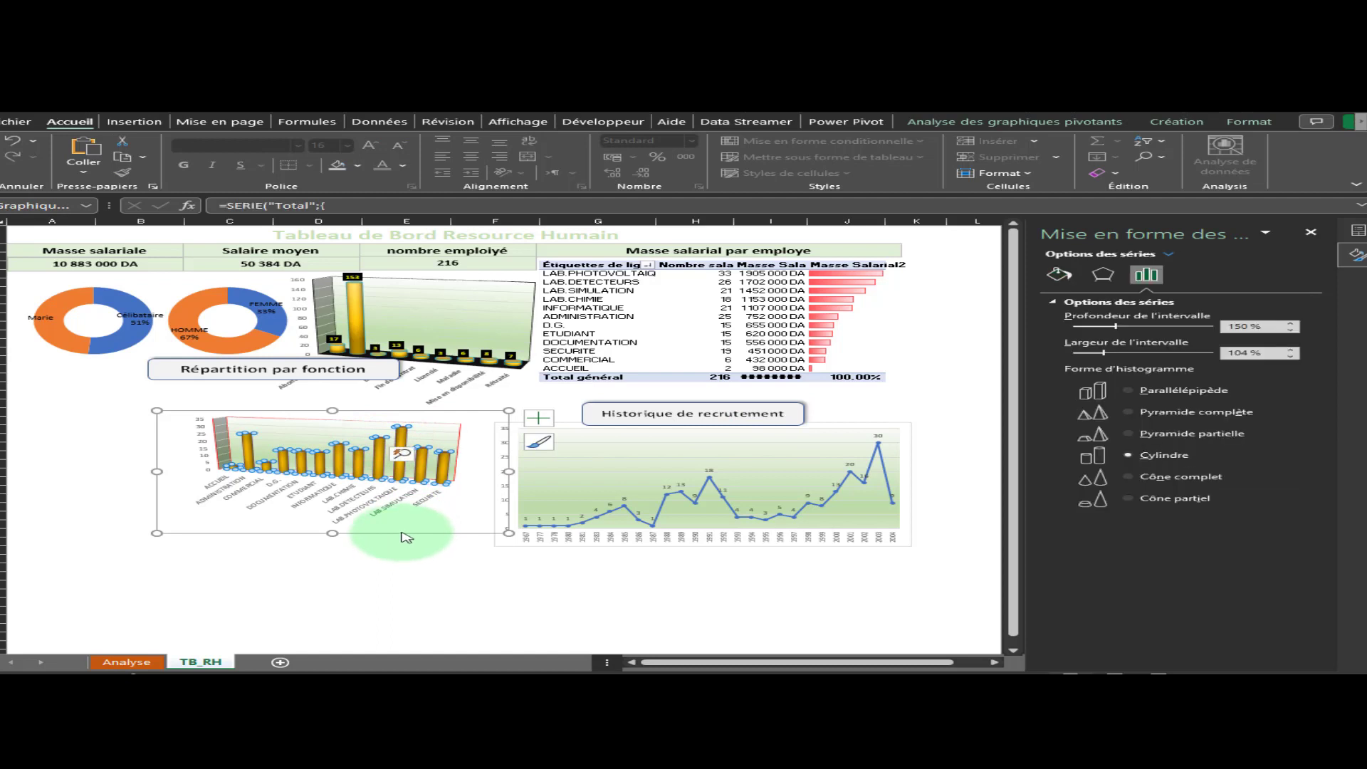
pyautogui.moveTo(400, 533); pyautogui.dragTo(402, 557)
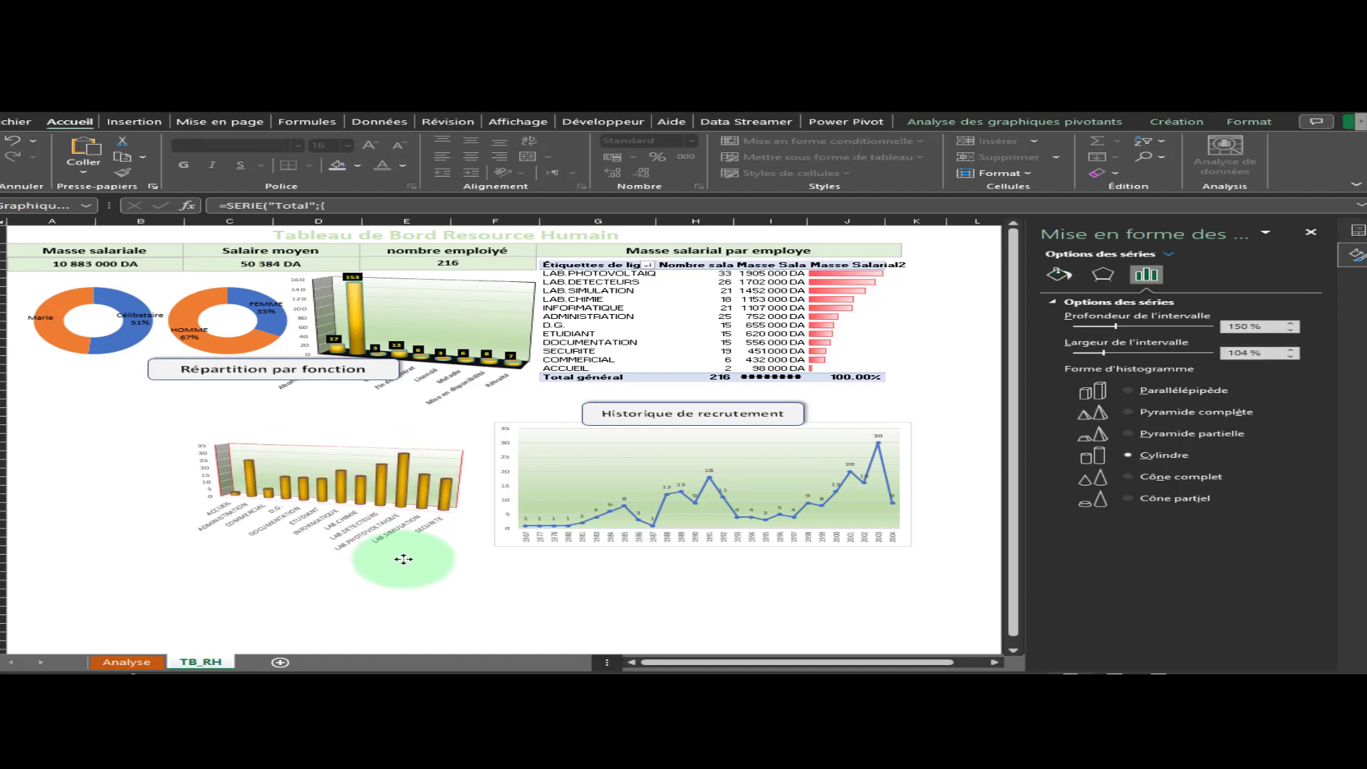
pyautogui.click(327, 375)
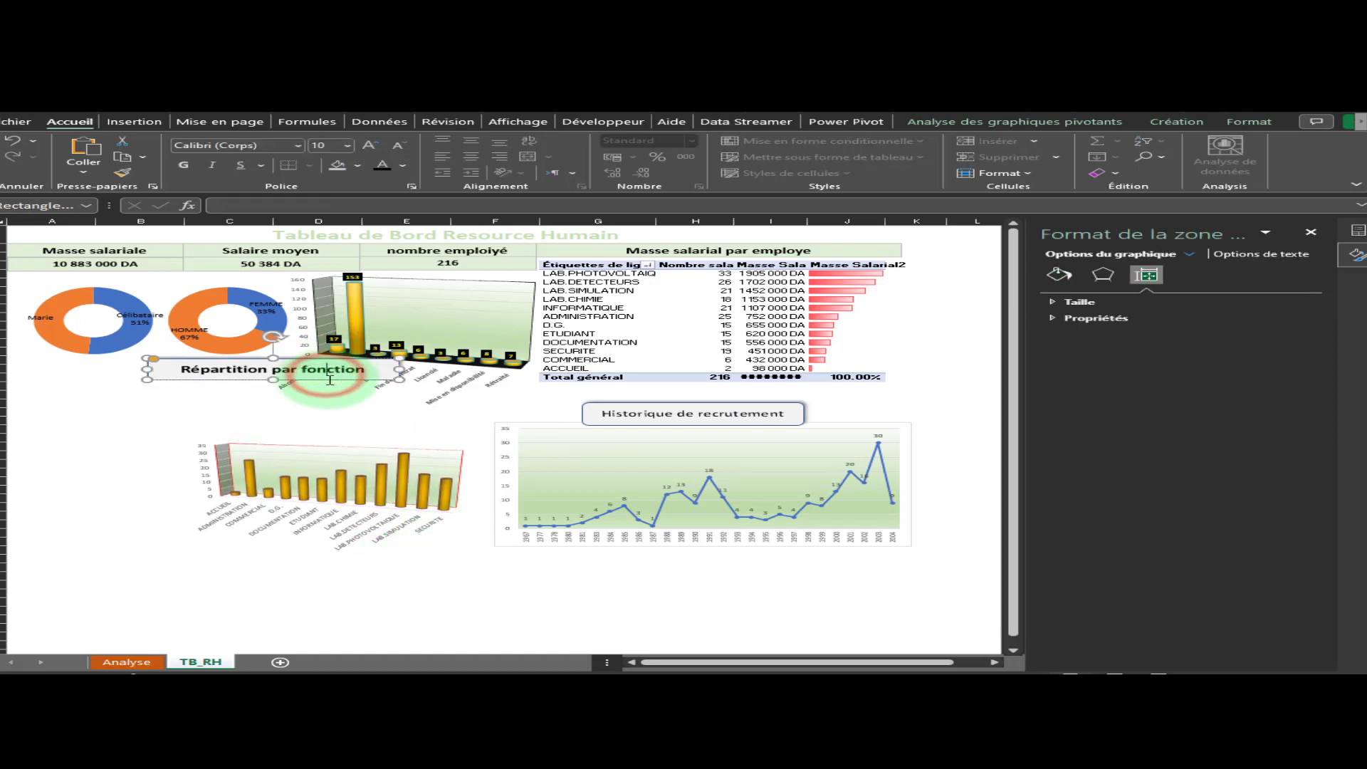
pyautogui.moveTo(340, 393); pyautogui.dragTo(346, 430)
pyautogui.click(333, 381)
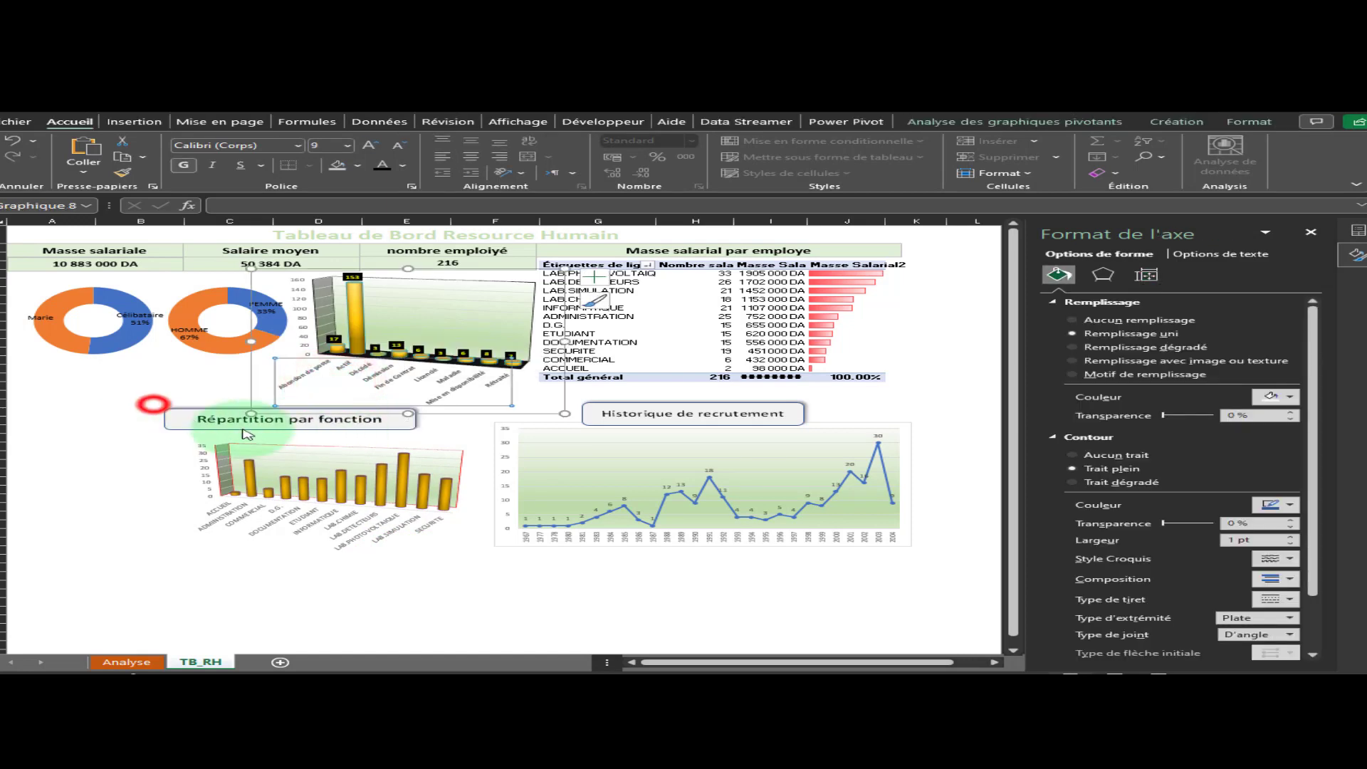
# Centre the title box over the entity chart and change its text to "Répartition par service"
pyautogui.click(287, 427)
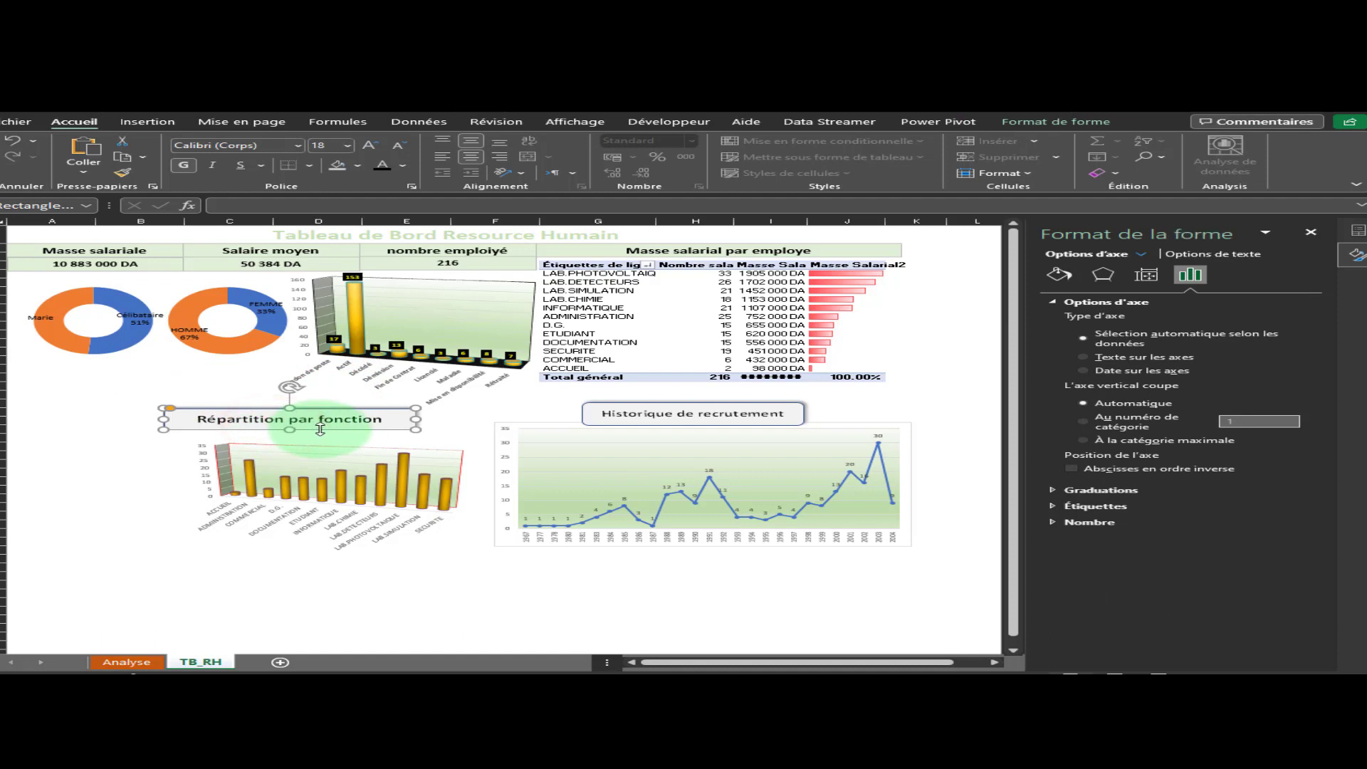
pyautogui.moveTo(320, 429); pyautogui.dragTo(419, 428)
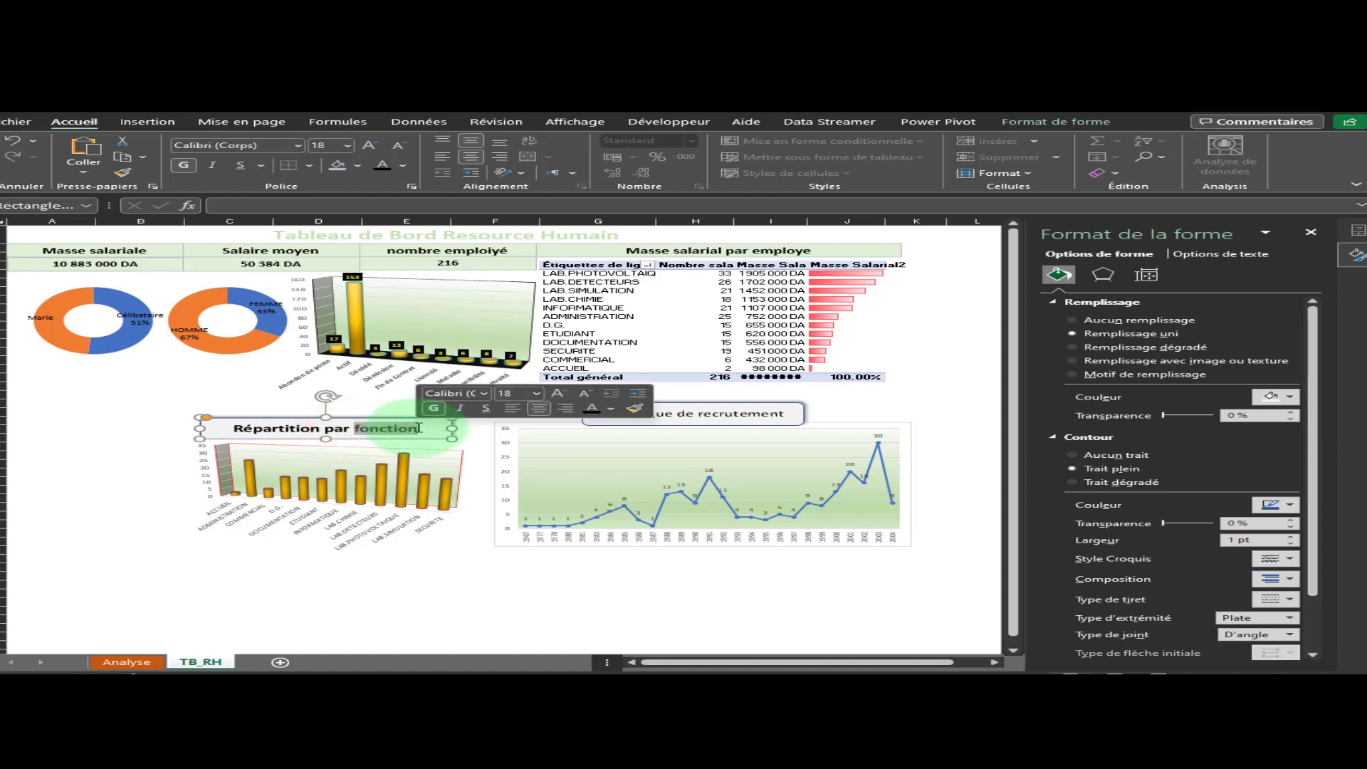
pyautogui.write('service')
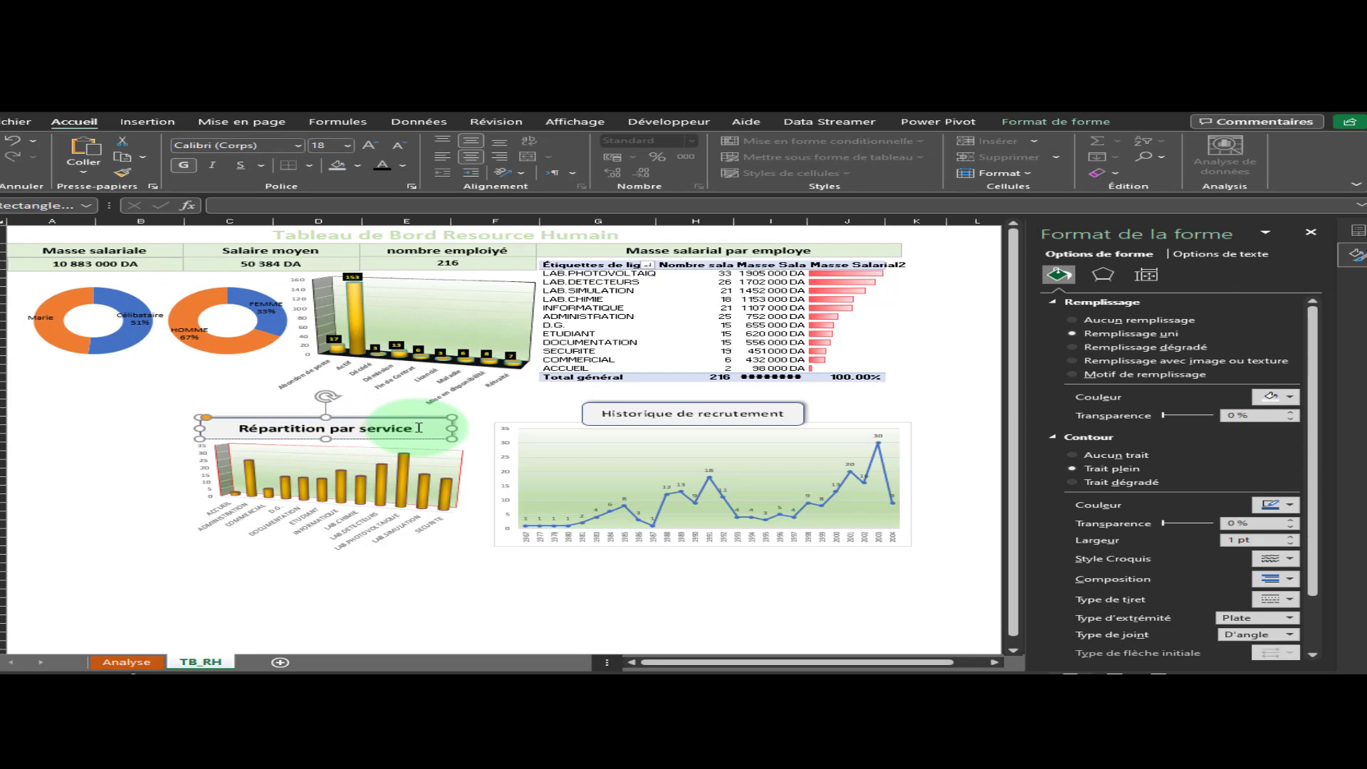
pyautogui.click(144, 384)
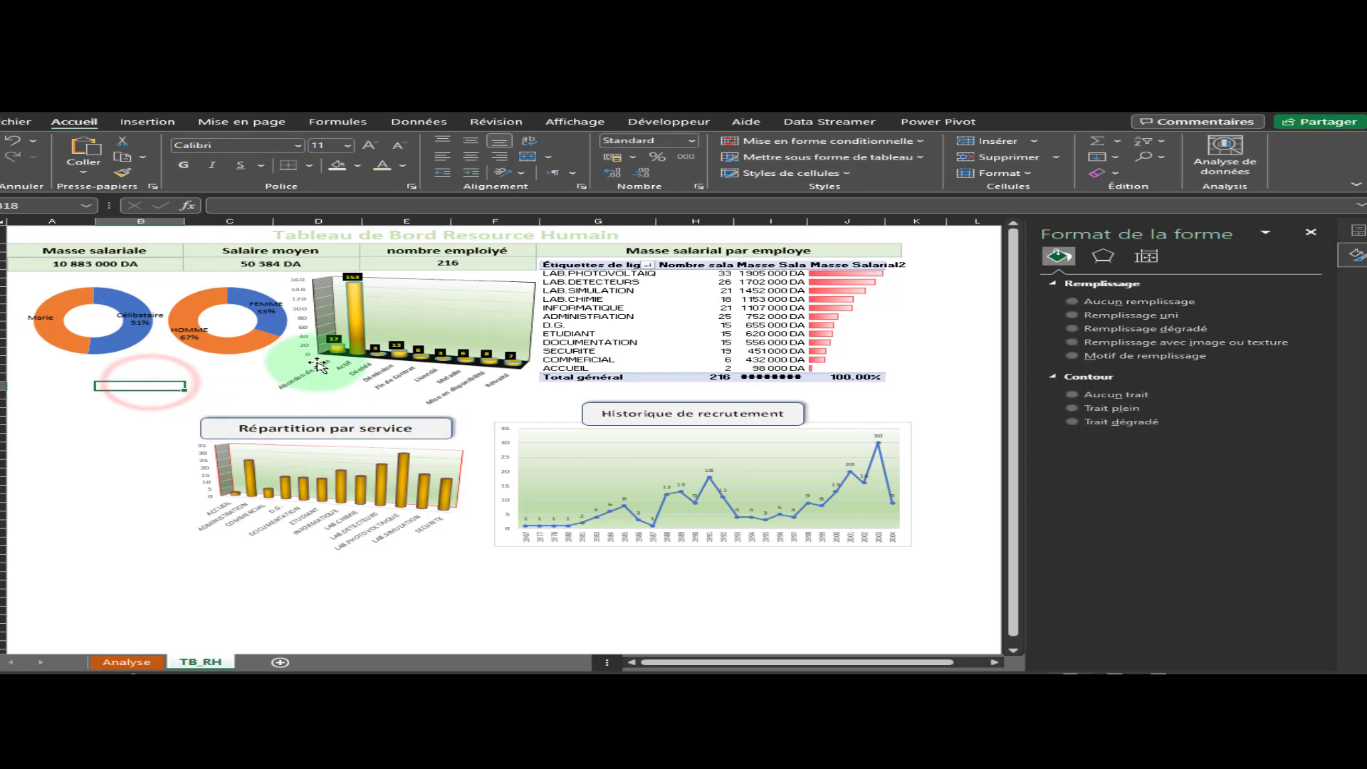
# Paste the copied "Répartition par situation" title box onto the sheet below the doughnut charts, undoing the paste made inside the status chart
pyautogui.click(452, 304)
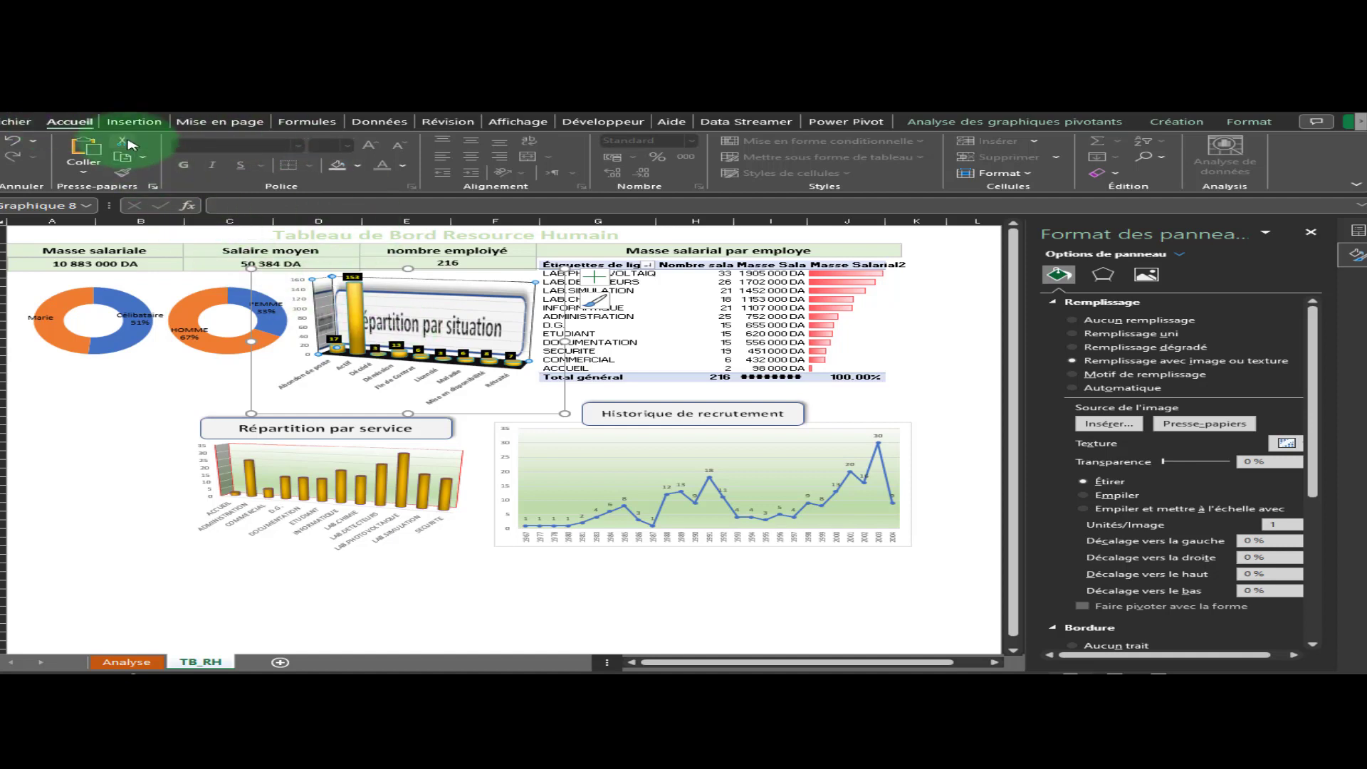
pyautogui.click(10, 140)
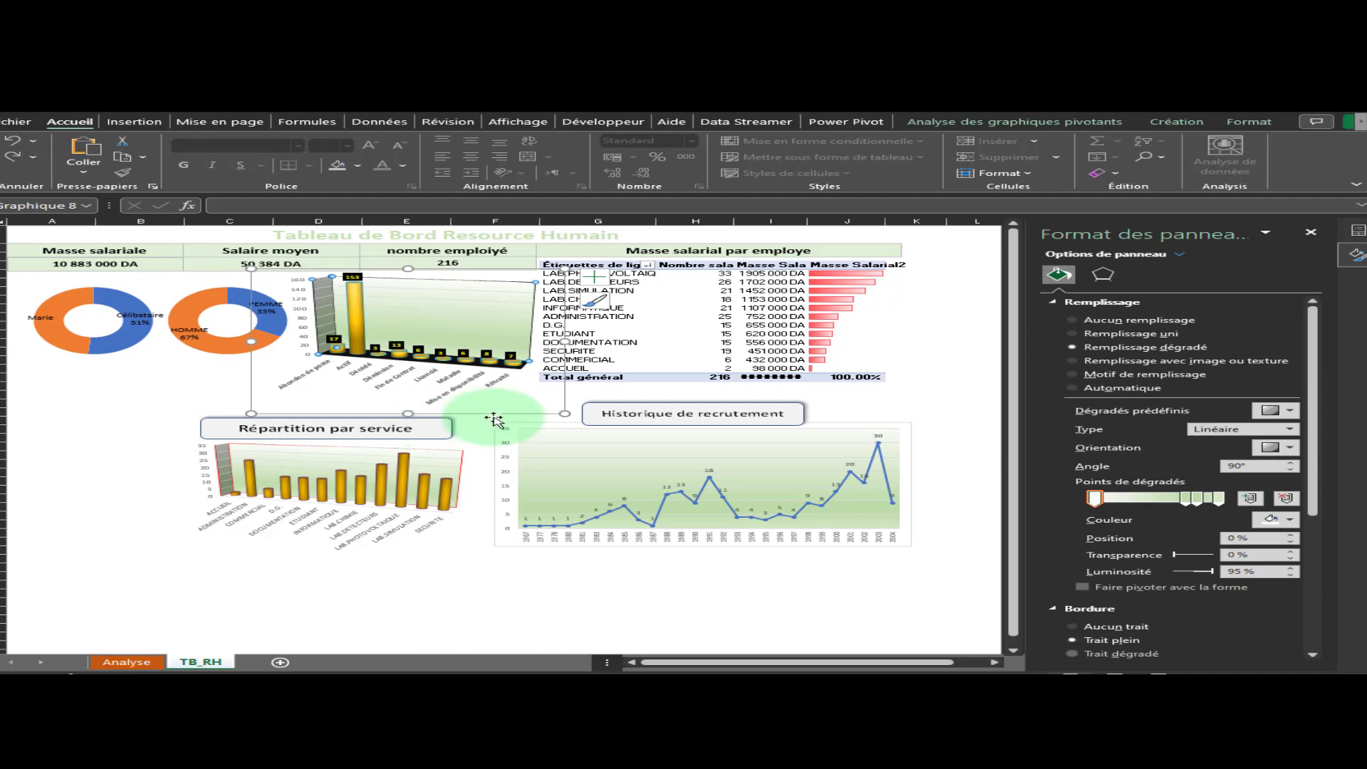
pyautogui.click(137, 386)
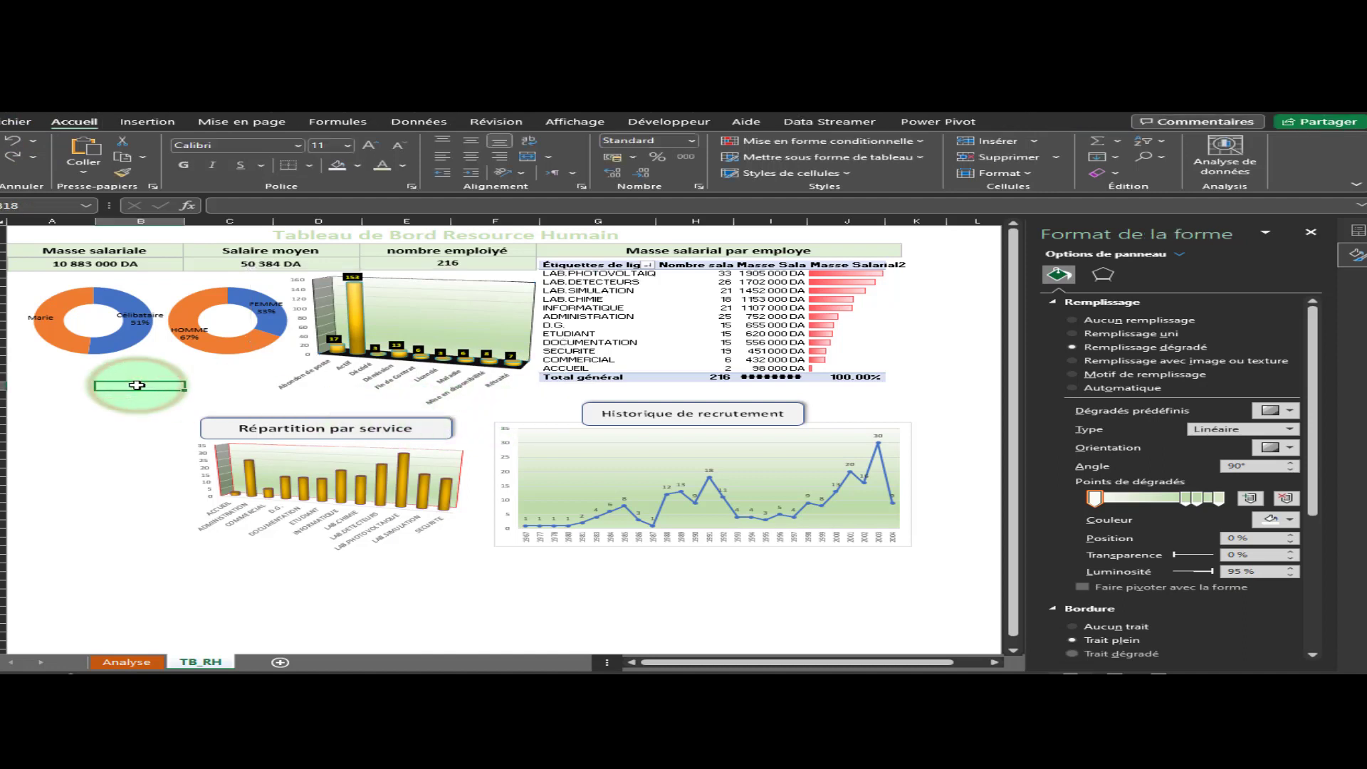
pyautogui.hotkey('ctrl', 'v')
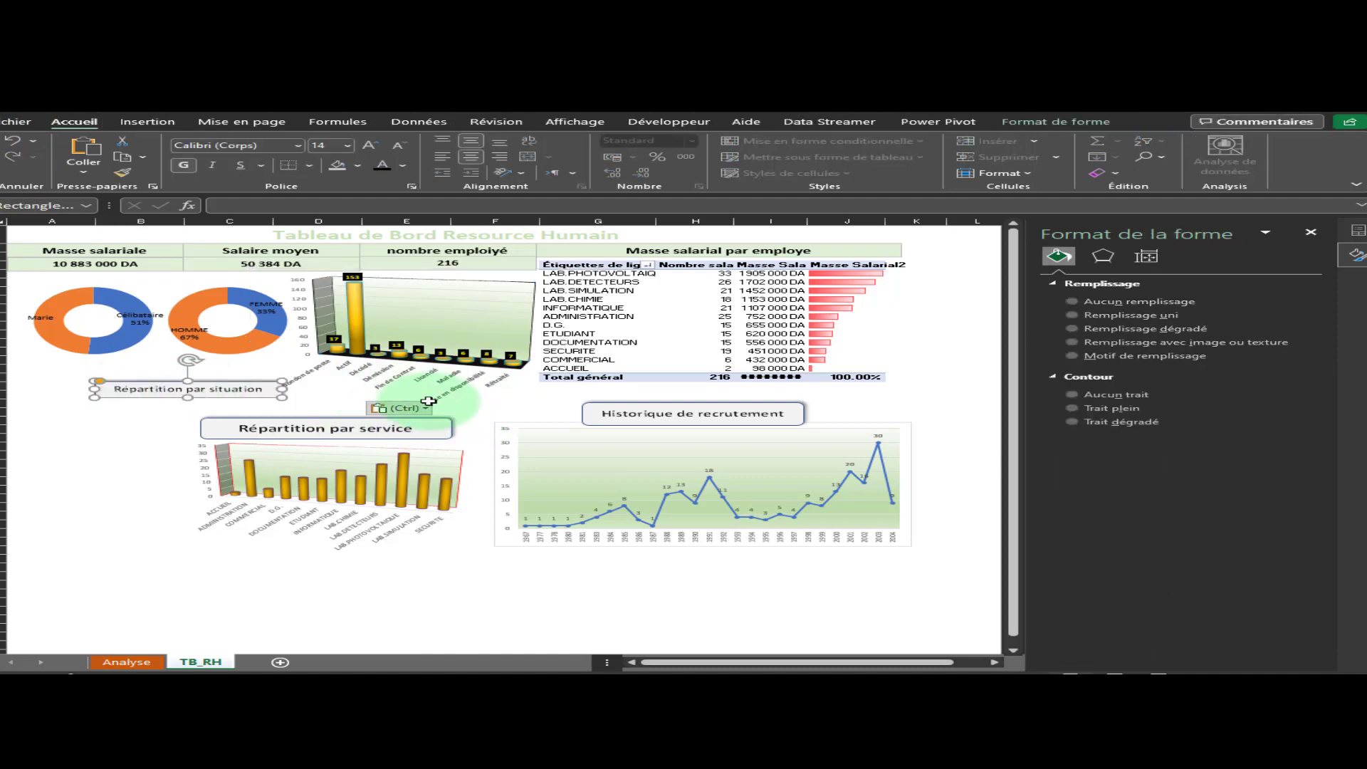
# Move the status chart slightly down and place the "Répartition par situation" title box over its upper edge
pyautogui.click(475, 413)
pyautogui.moveTo(475, 413); pyautogui.dragTo(476, 434)
pyautogui.click(259, 388)
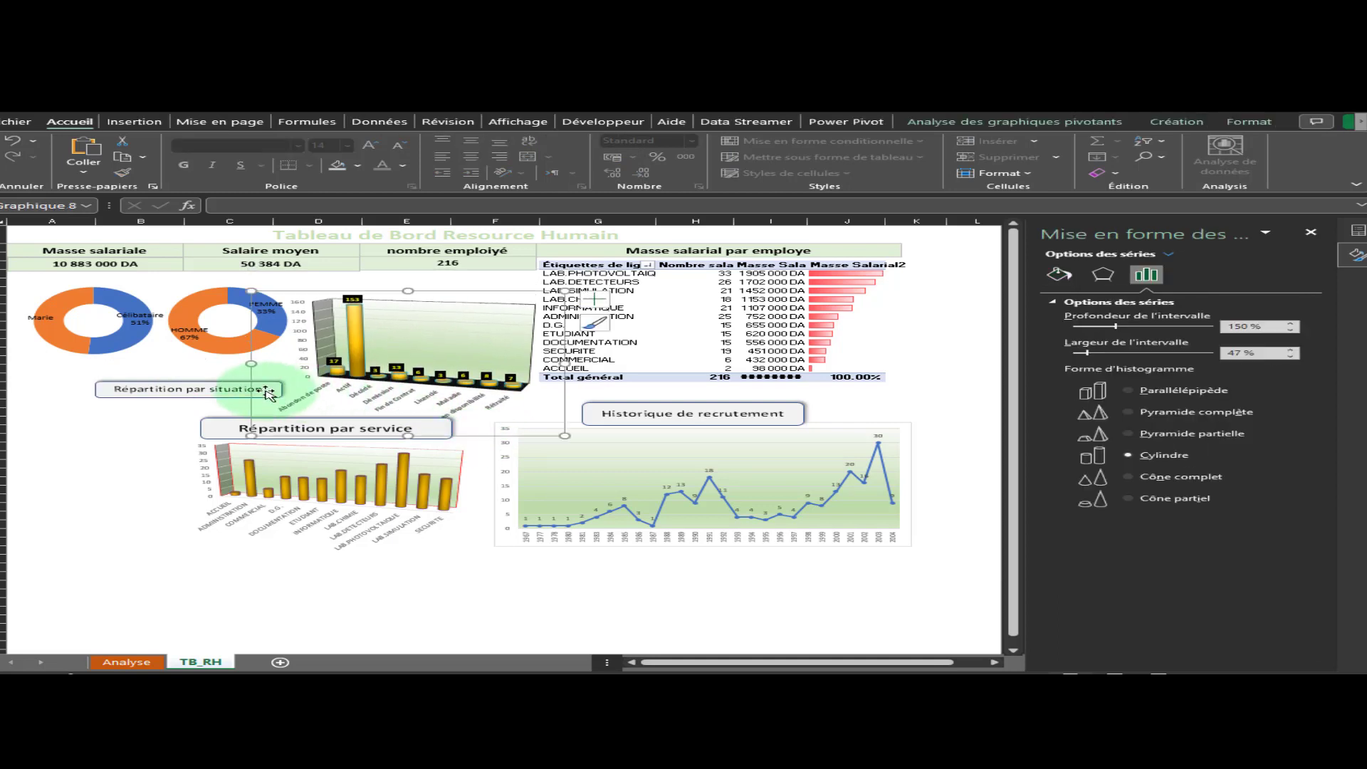
pyautogui.click(162, 393)
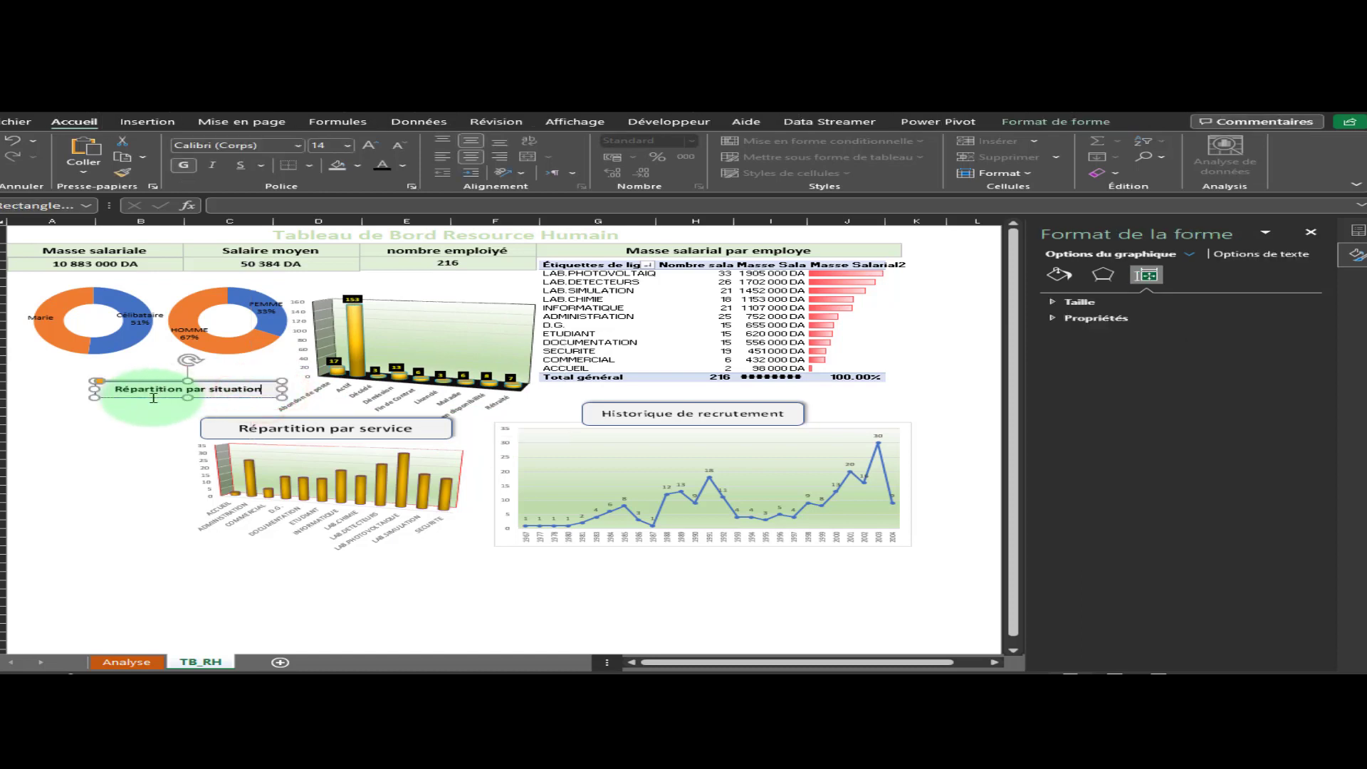
pyautogui.moveTo(145, 396); pyautogui.dragTo(385, 290)
pyautogui.click(961, 315)
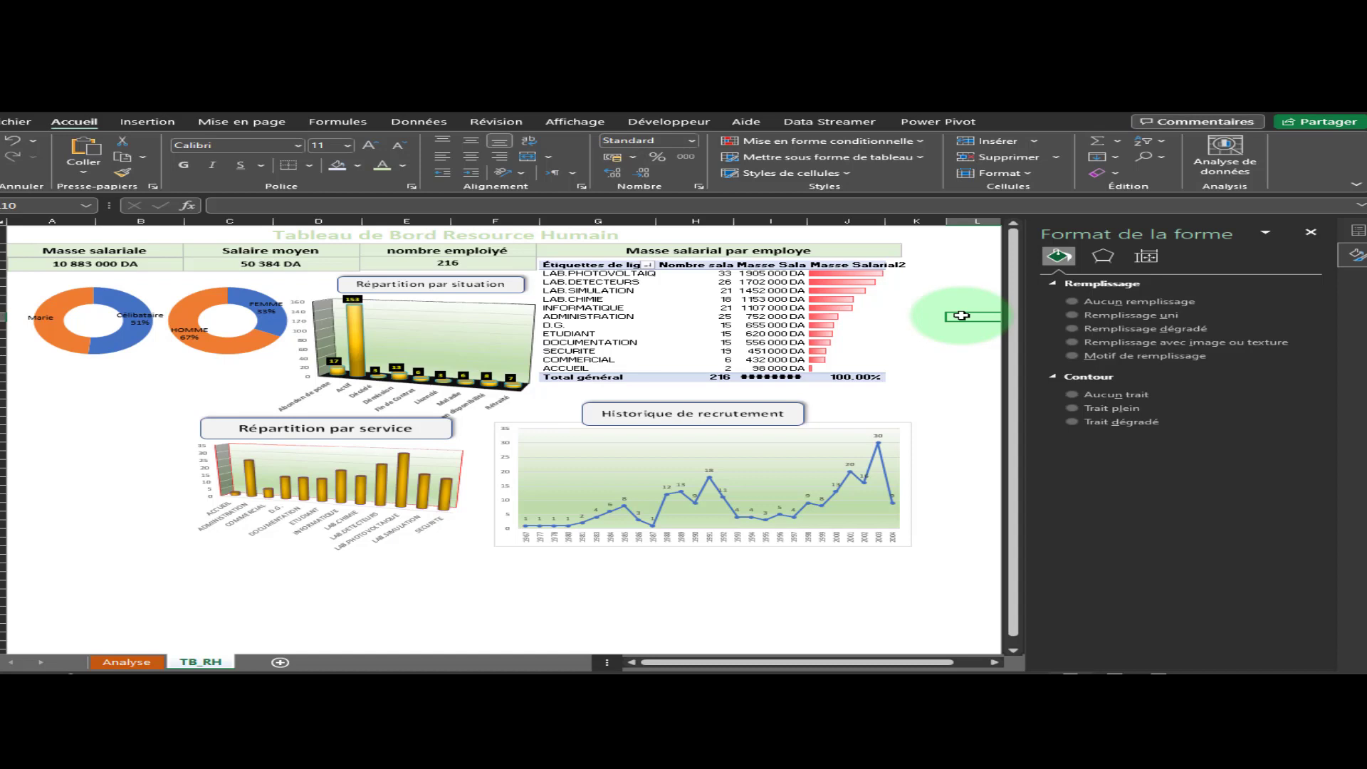
# Increase the height of row 4, which holds the pivot table's header
pyautogui.click(580, 264)
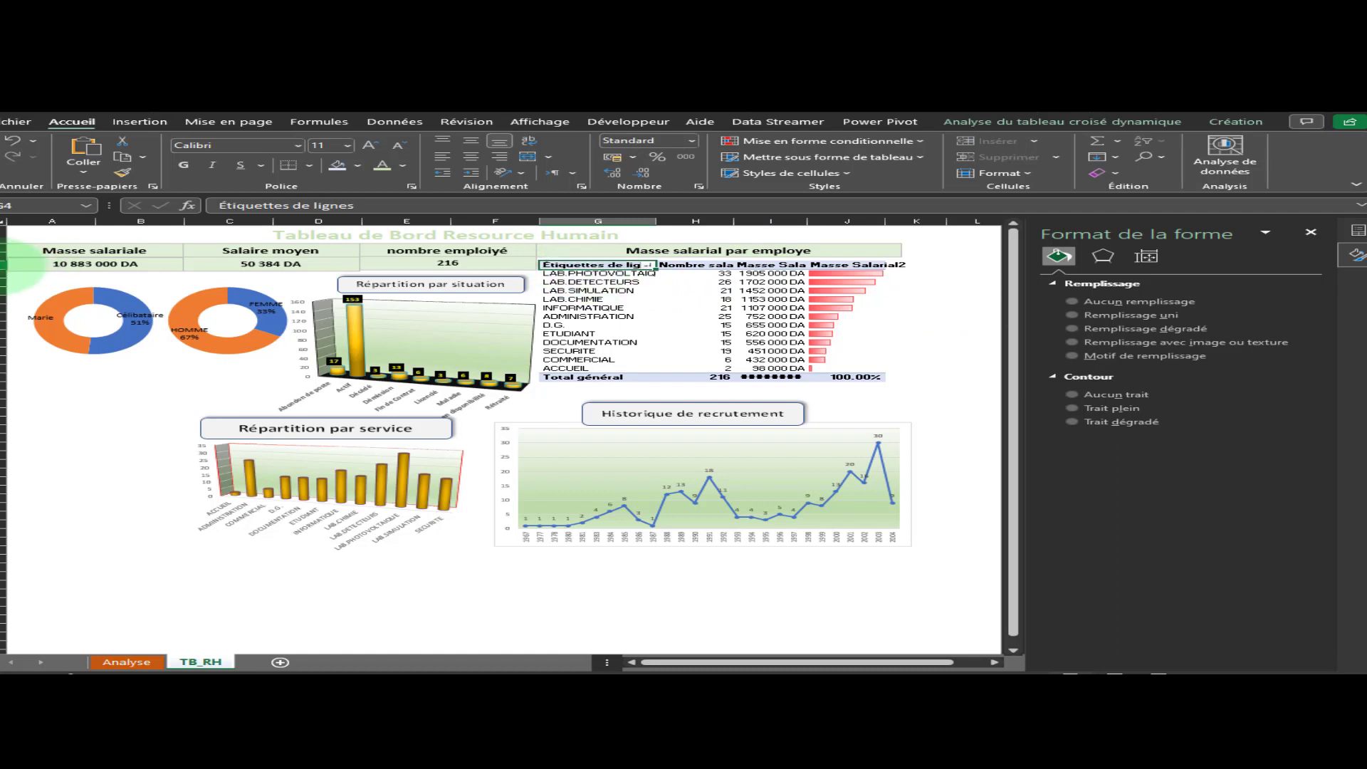
pyautogui.click(6, 264)
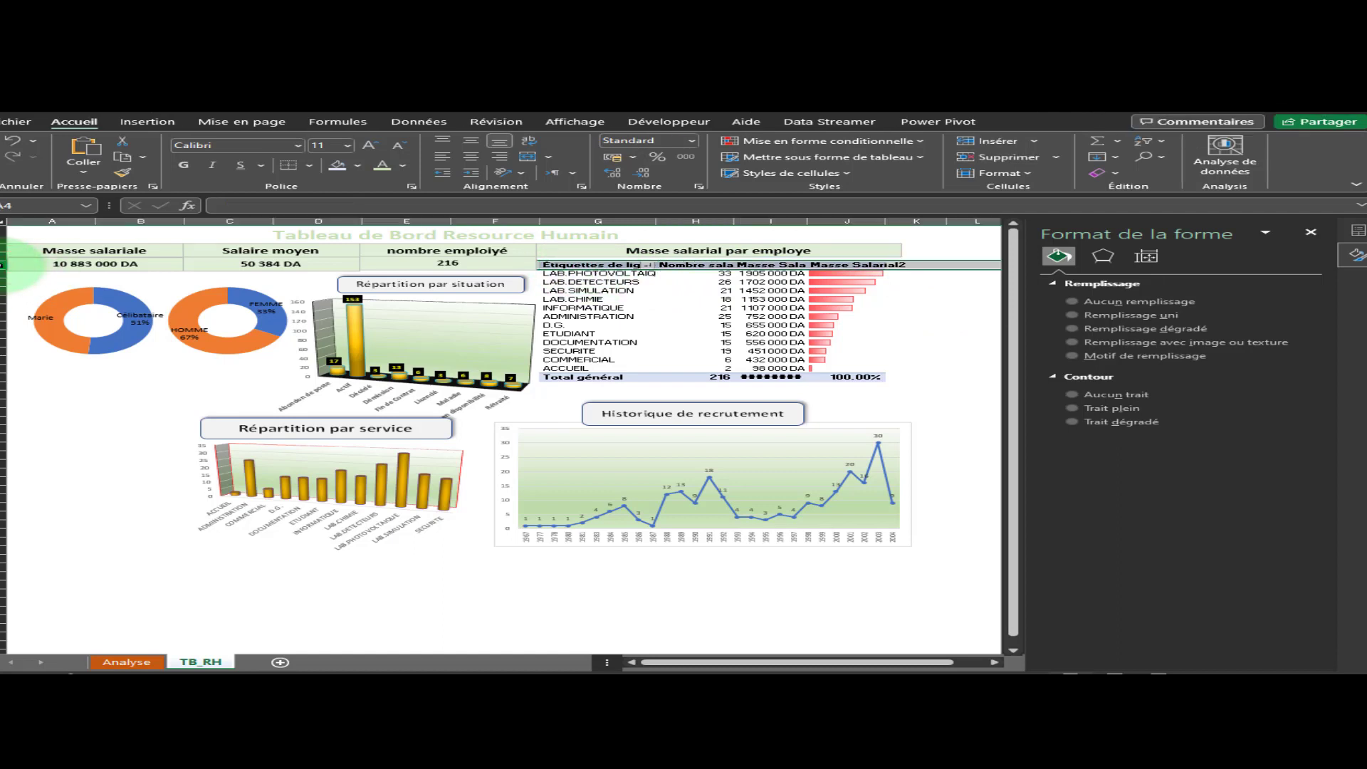
pyautogui.moveTo(6, 269); pyautogui.dragTo(7, 286)
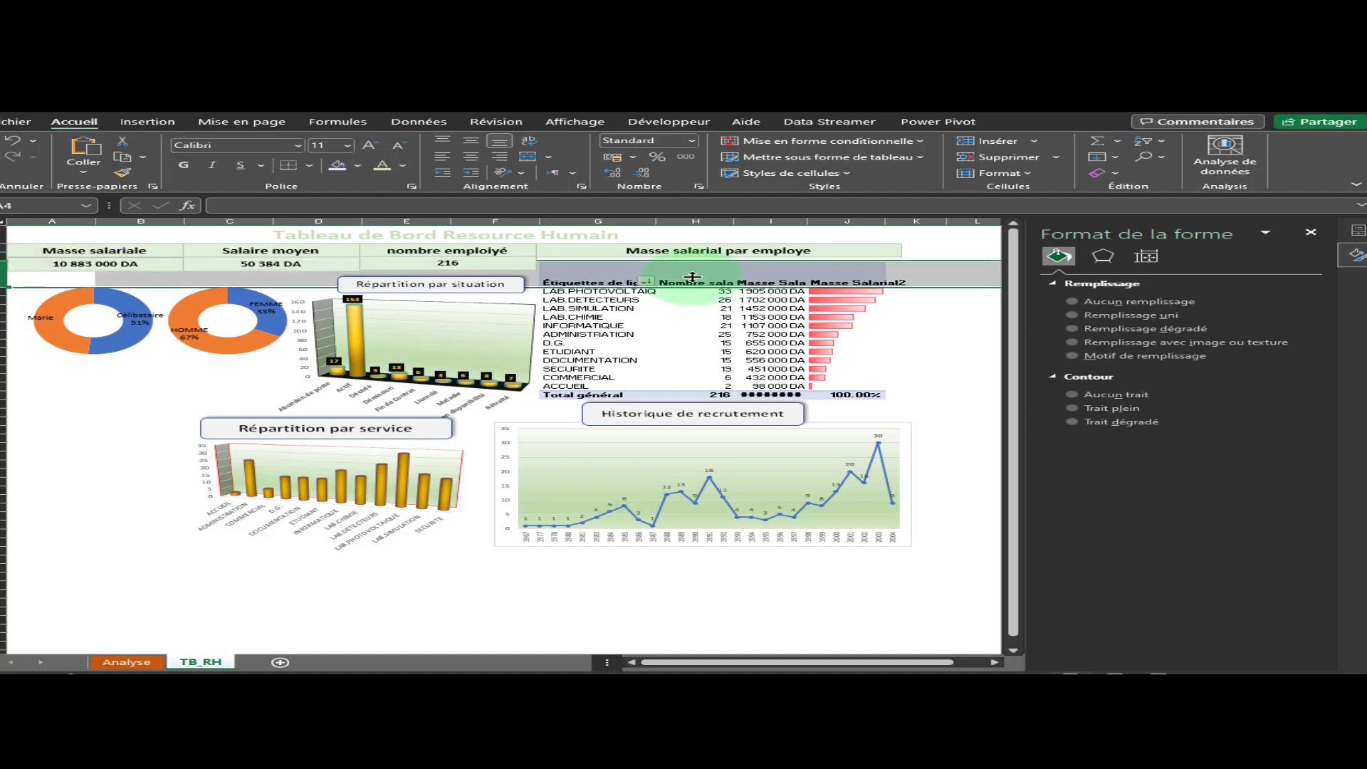
pyautogui.click(945, 326)
# Extend the "Masse salarial par employe" title box downward to just above the pivot table's header
pyautogui.click(692, 263)
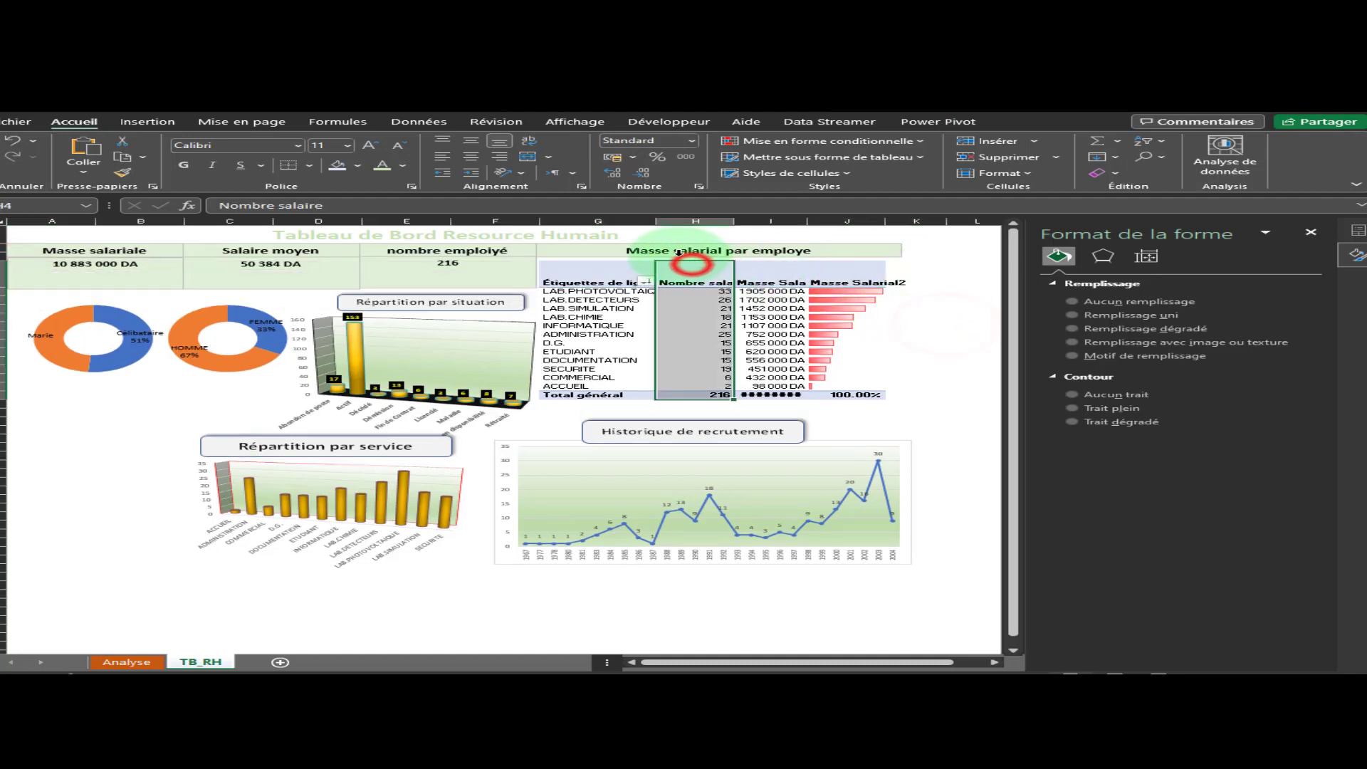
pyautogui.click(627, 249)
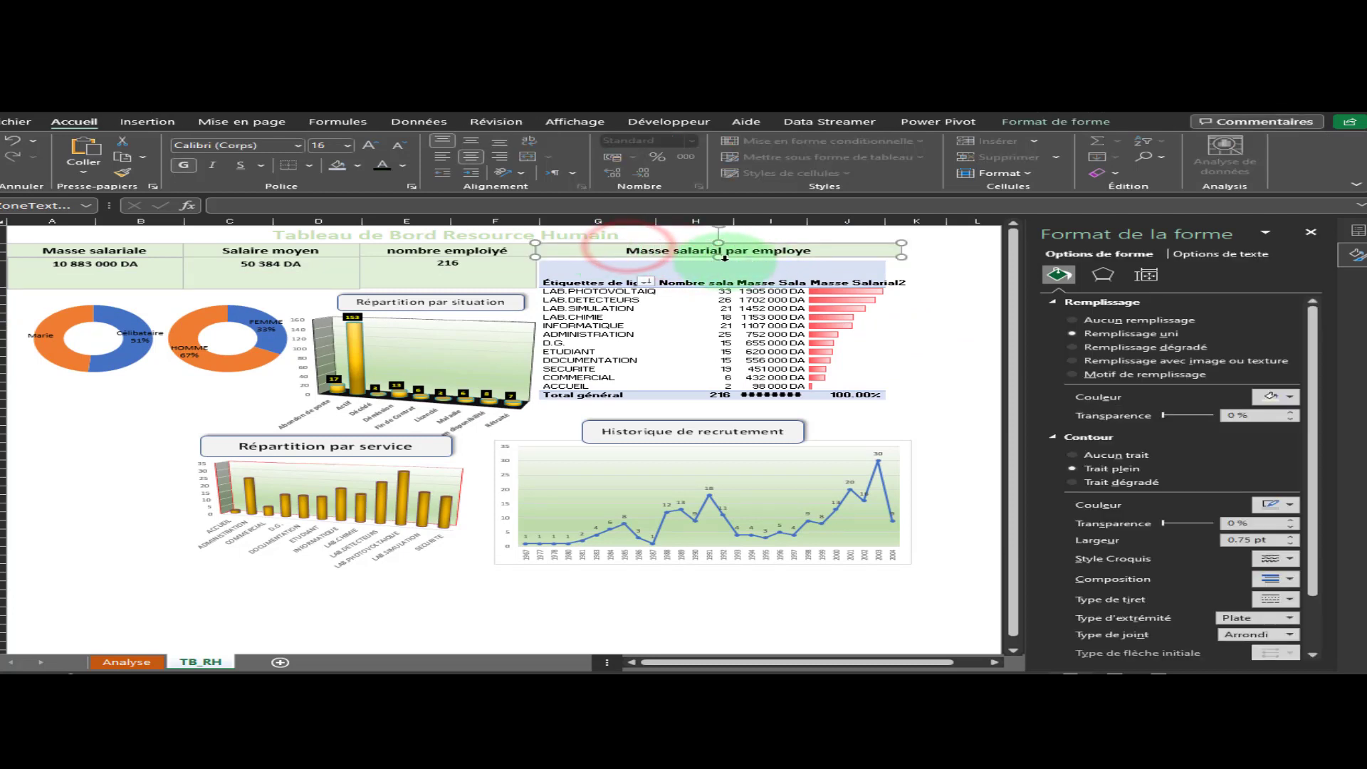
pyautogui.moveTo(715, 258); pyautogui.dragTo(711, 273)
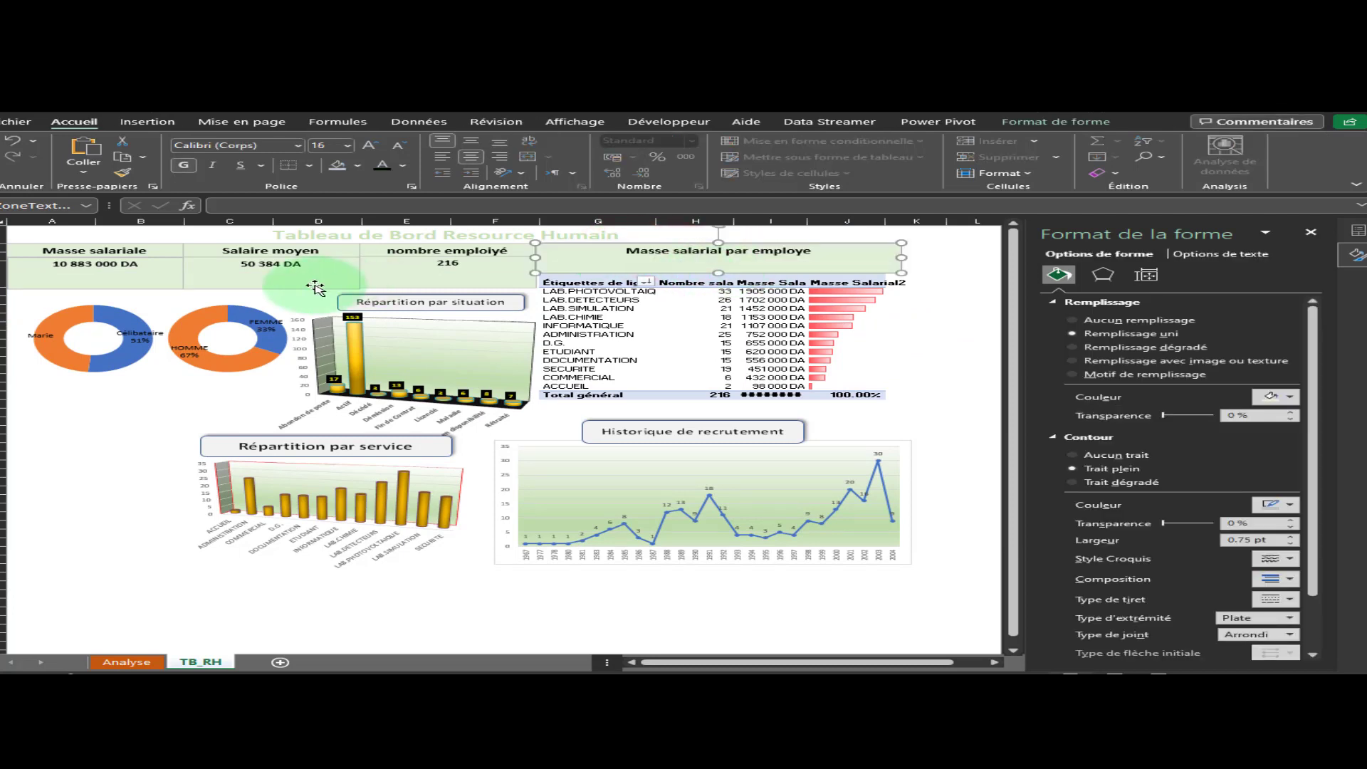
# Select the three value boxes under Masse salariale, Salaire moyen and nombre employé and reduce their height together
pyautogui.click(420, 274)
pyautogui.keyDown('ctrl'); pyautogui.click(268, 282); pyautogui.keyUp('ctrl')
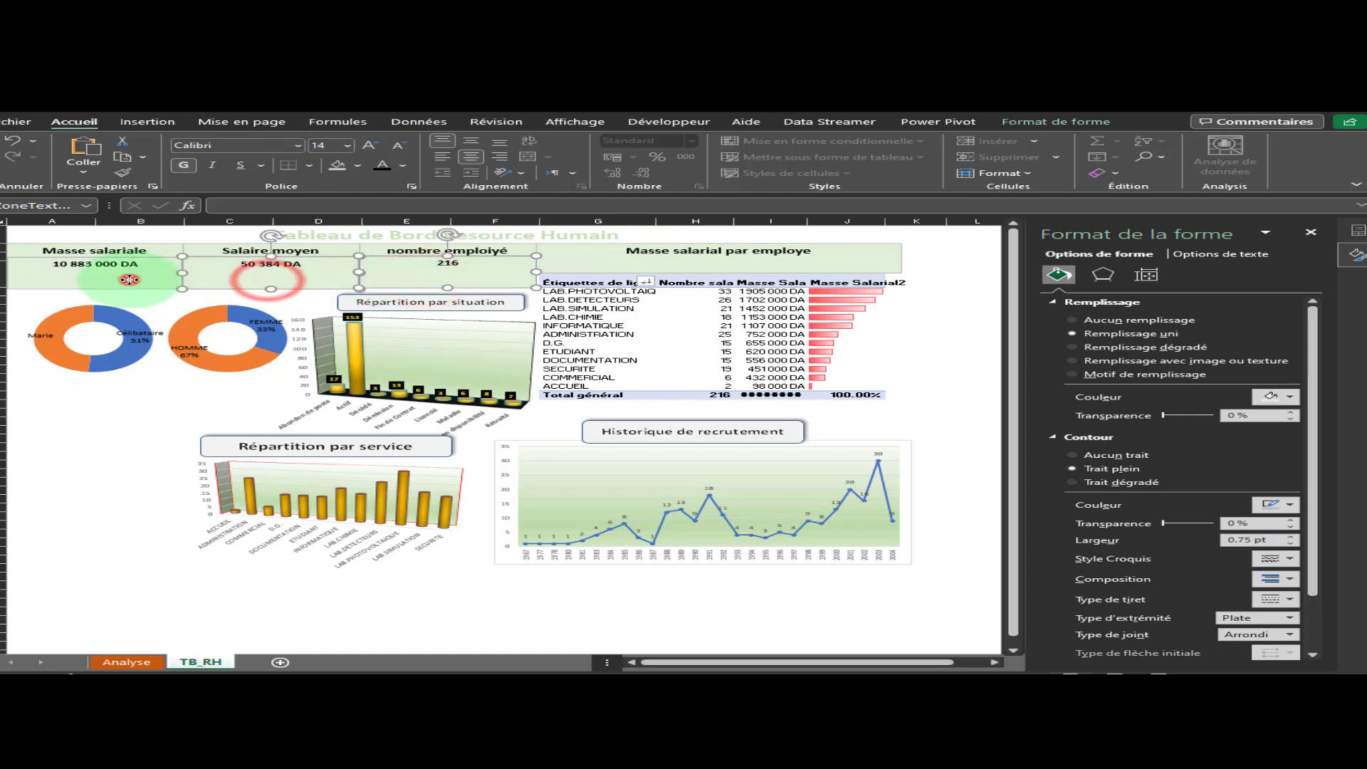
pyautogui.keyDown('ctrl'); pyautogui.click(128, 279); pyautogui.keyUp('ctrl')
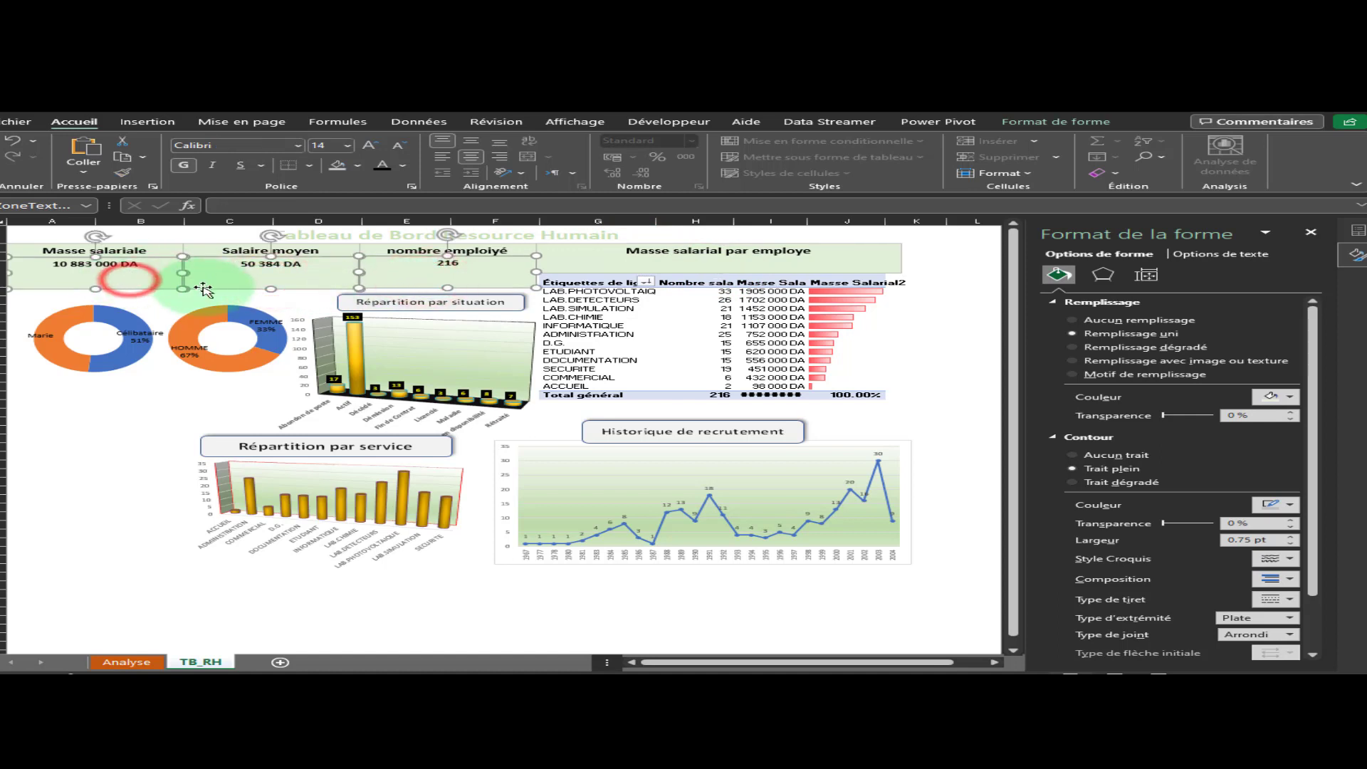
pyautogui.click(270, 281)
pyautogui.click(270, 276)
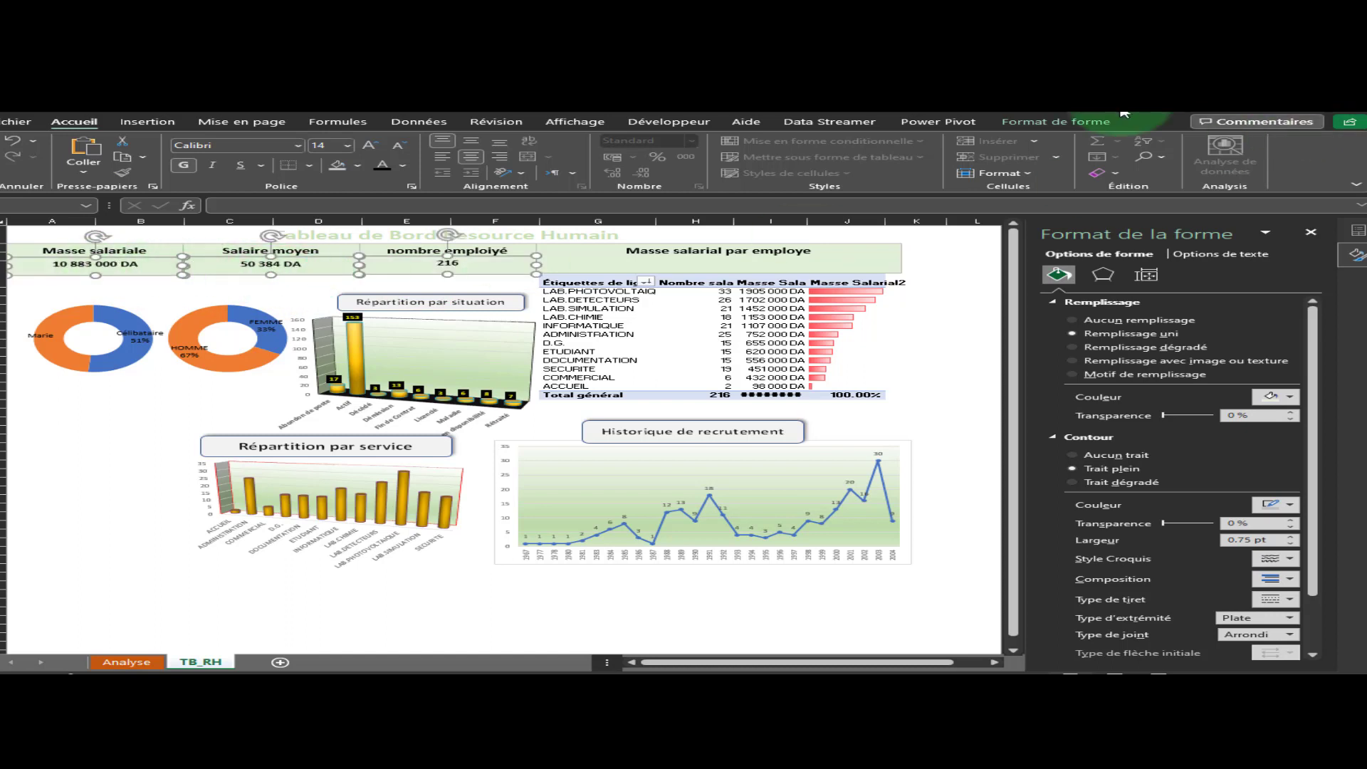
# Align the three selected value boxes along their bottom edges
pyautogui.click(1039, 123)
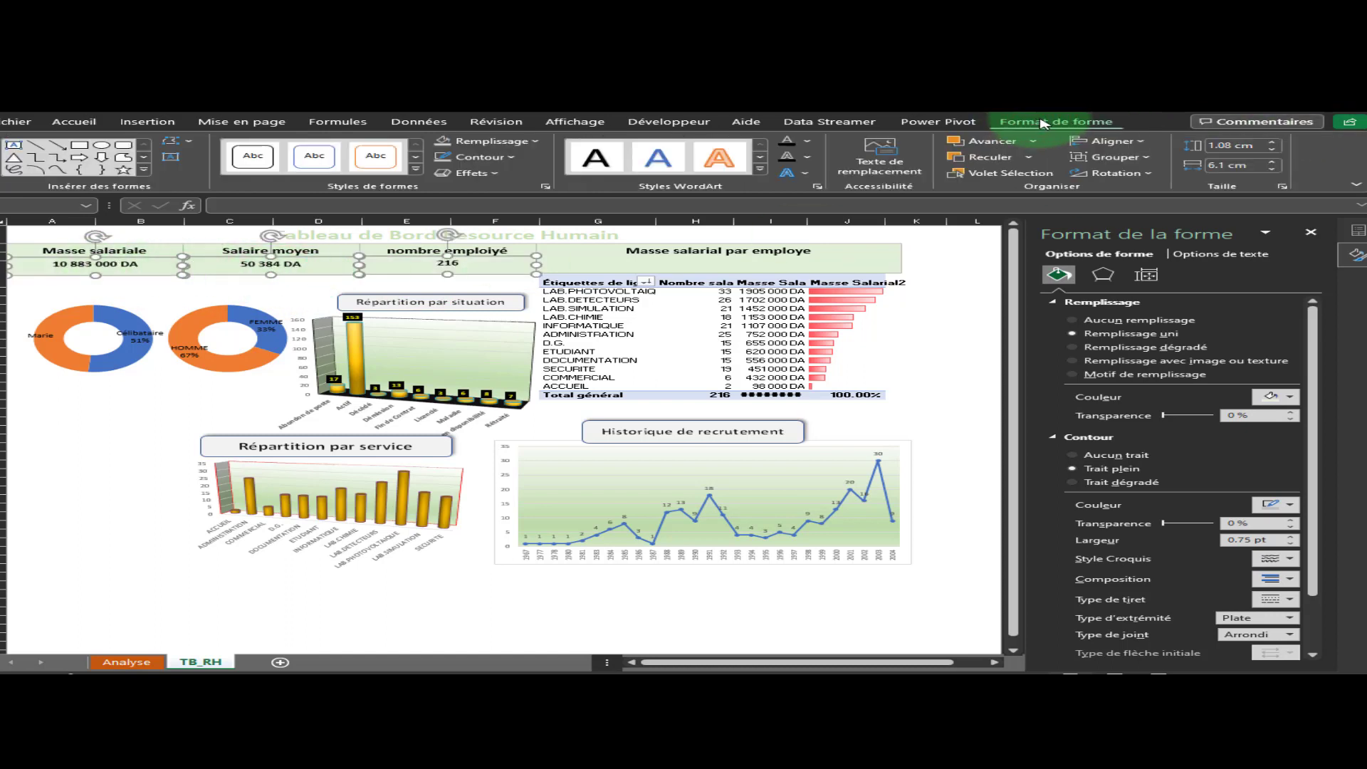
pyautogui.click(1142, 145)
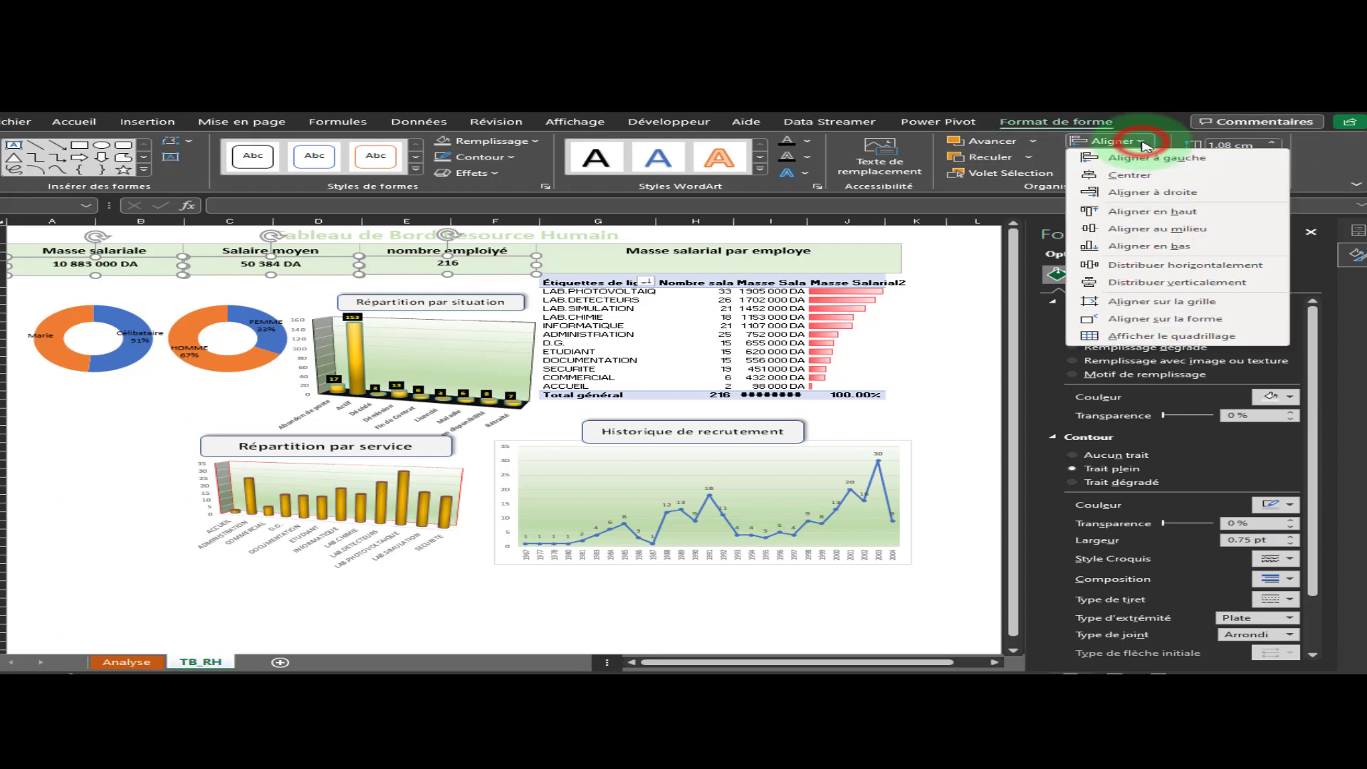
pyautogui.click(1105, 247)
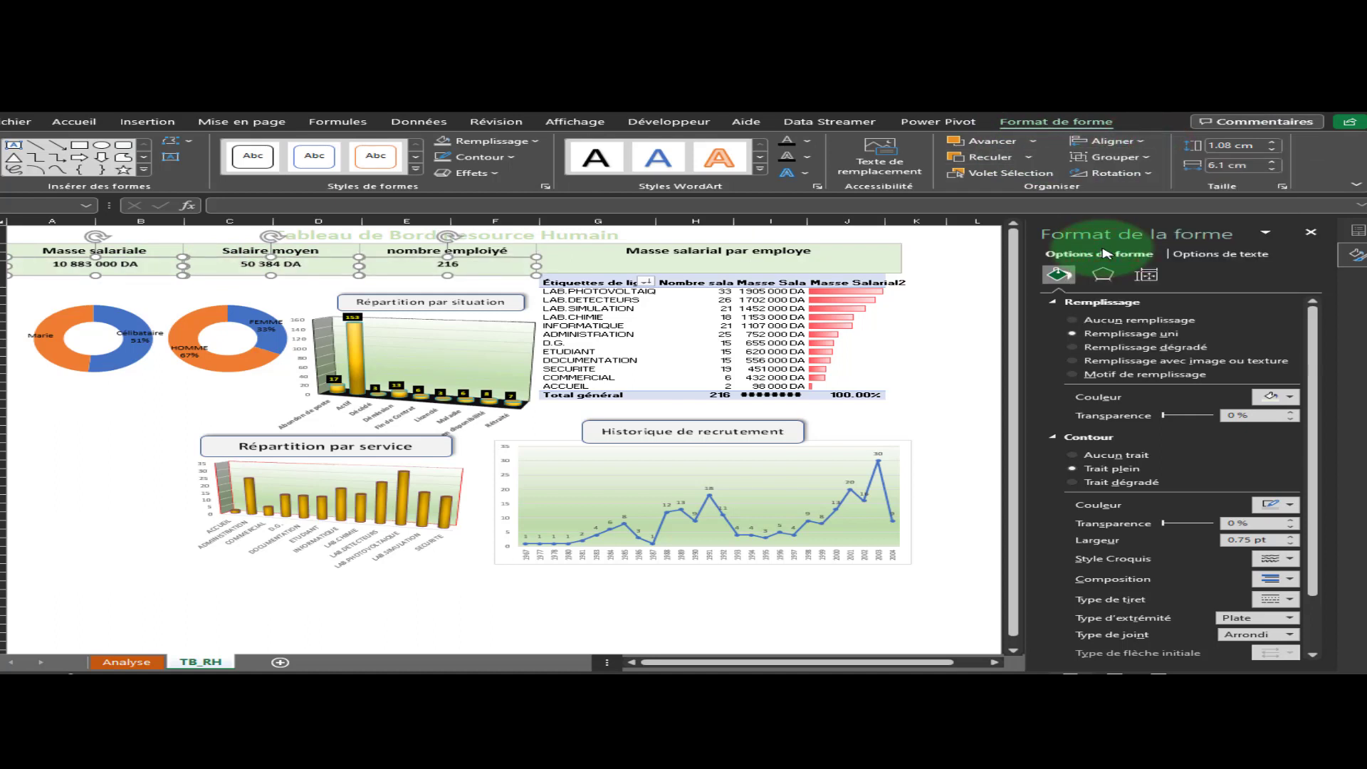
pyautogui.click(971, 250)
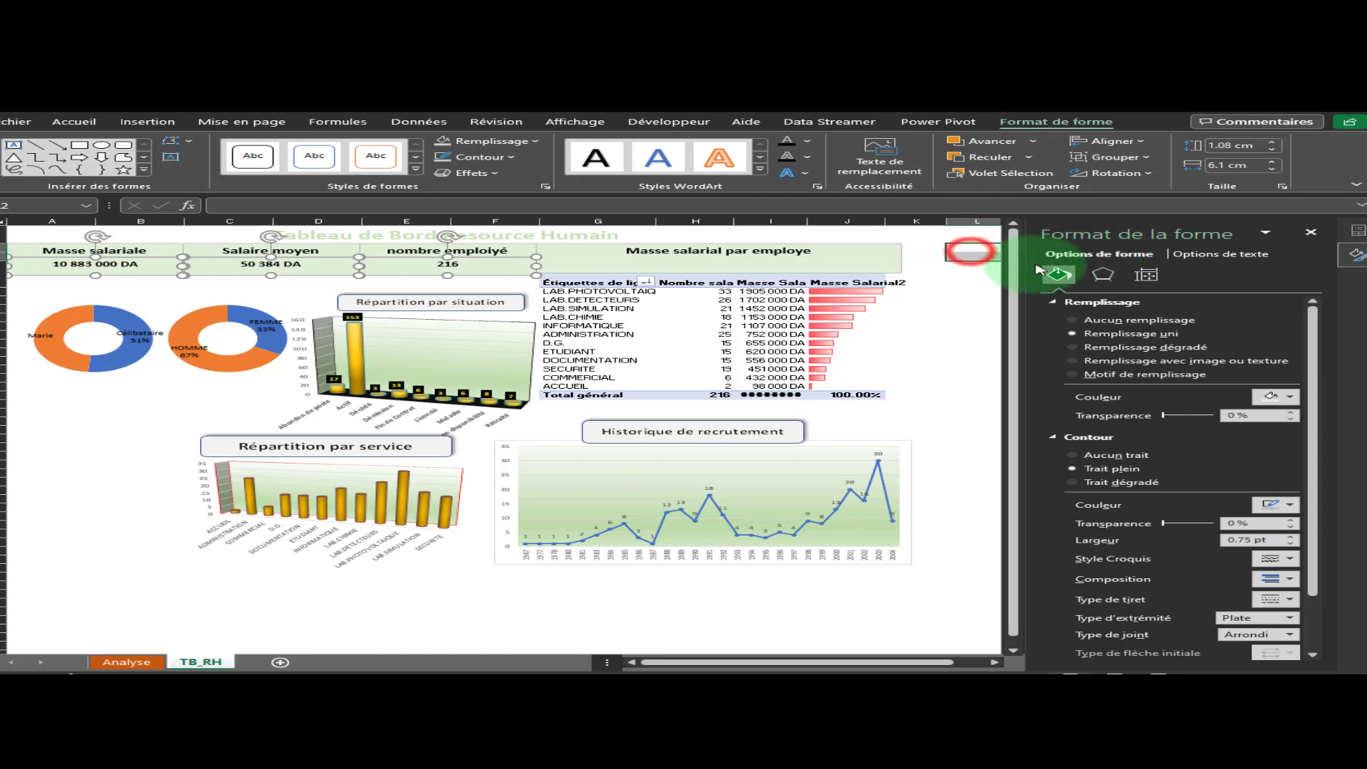
# Set the font colour of the "Tableau de Bord Resource Humain" title to black
pyautogui.click(501, 223)
pyautogui.click(276, 236)
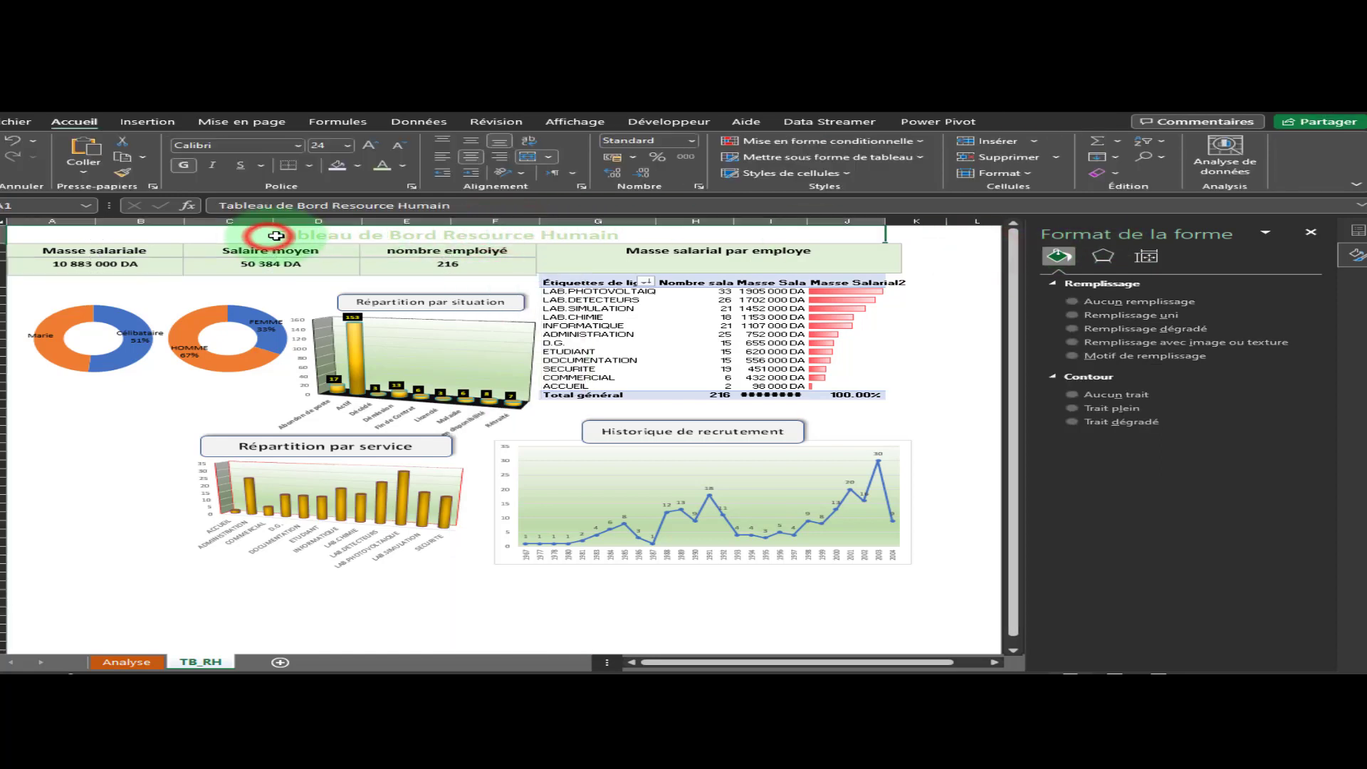
pyautogui.click(405, 167)
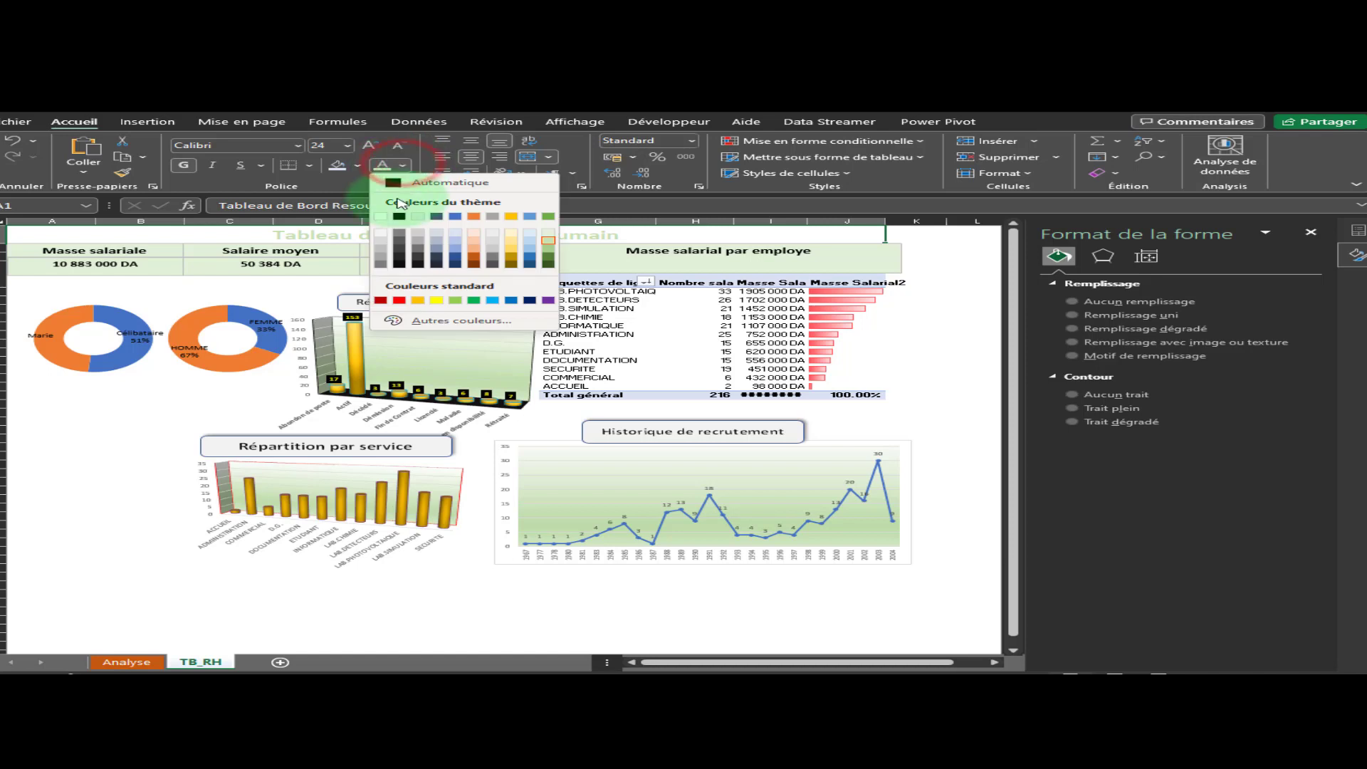
pyautogui.click(391, 207)
pyautogui.click(950, 264)
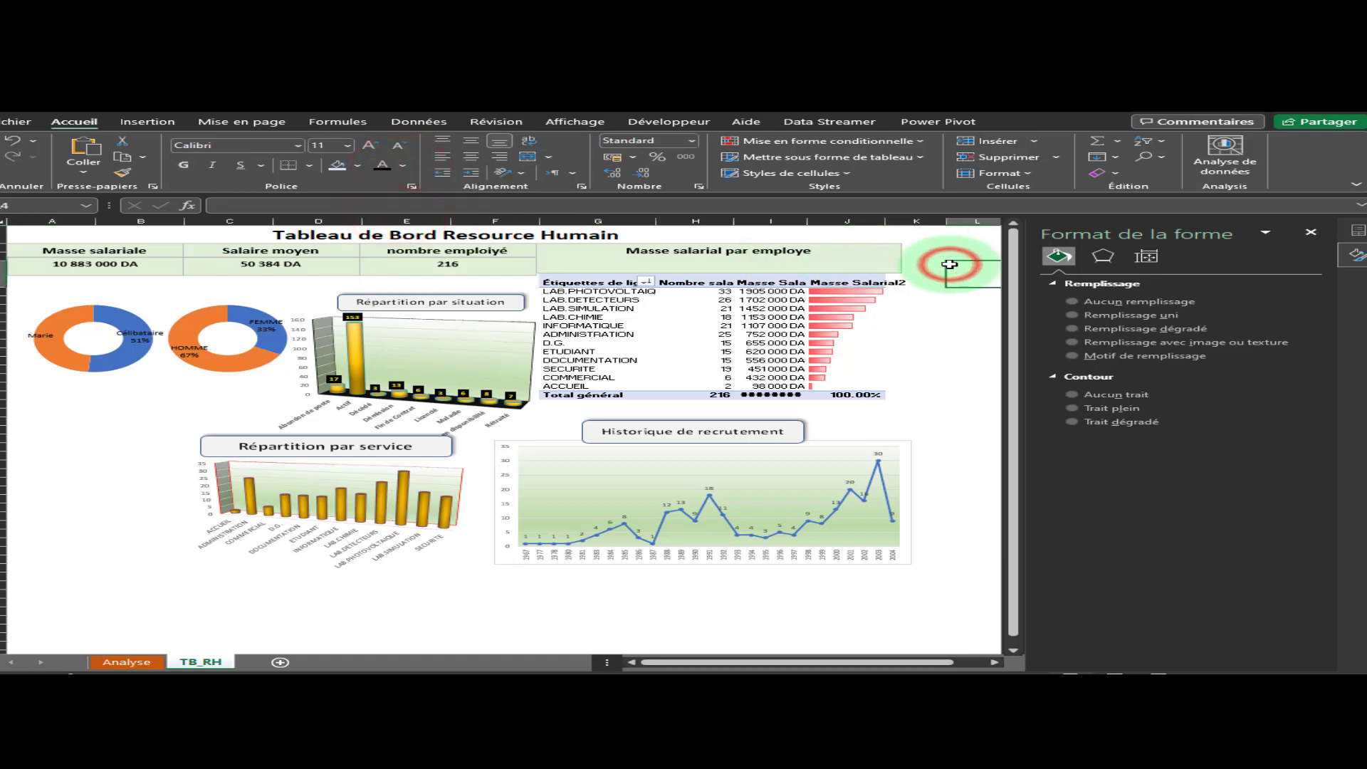
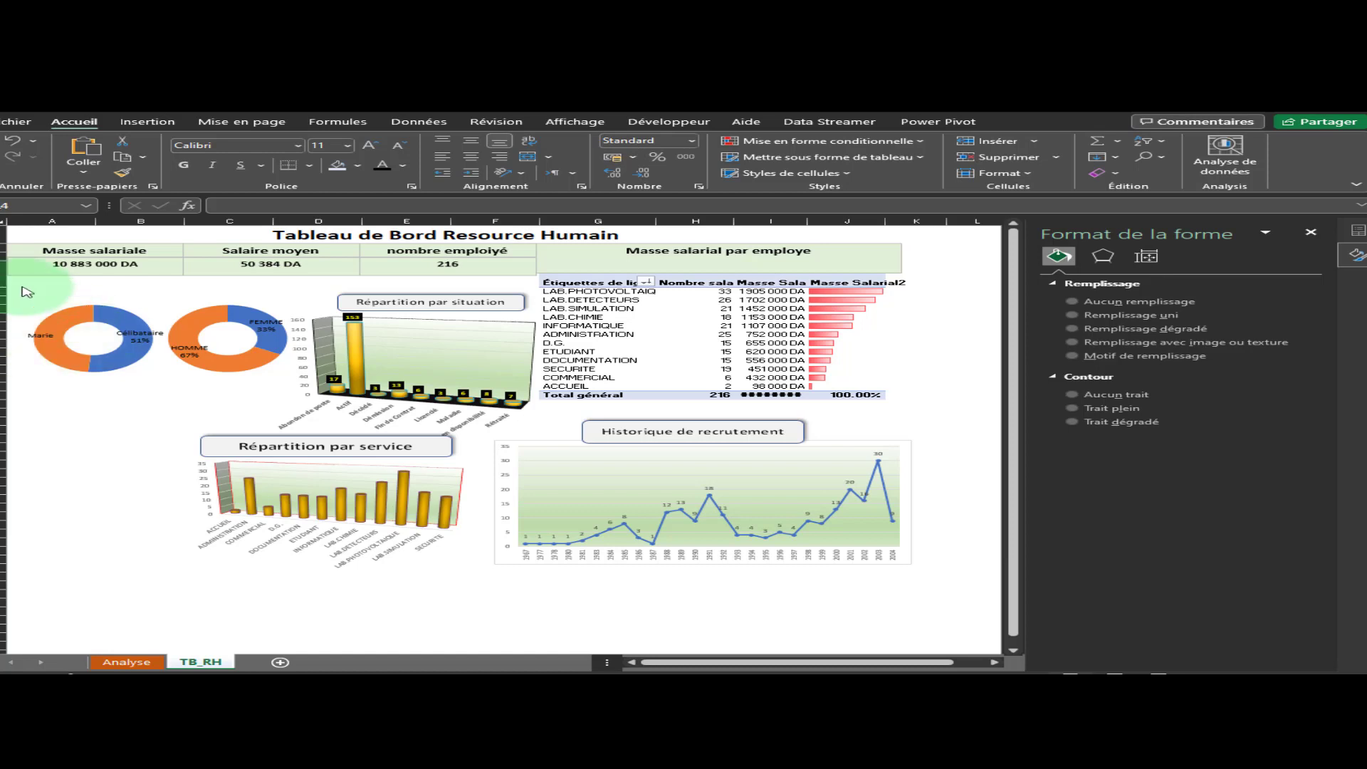
# Paste the "Situation de Famille" and "Par sexe" title boxes above the doughnut charts and nudge them slightly up
pyautogui.click(84, 291)
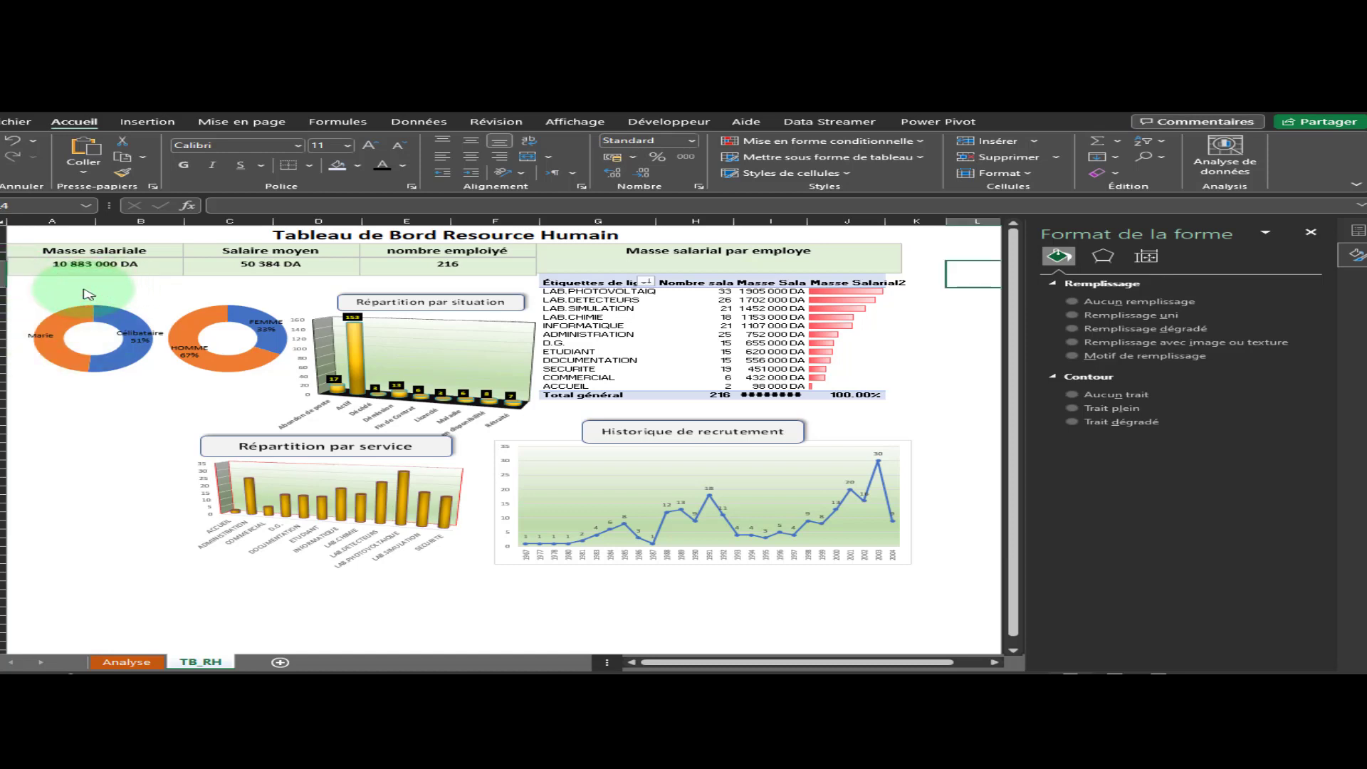
pyautogui.hotkey('ctrl', 'v')
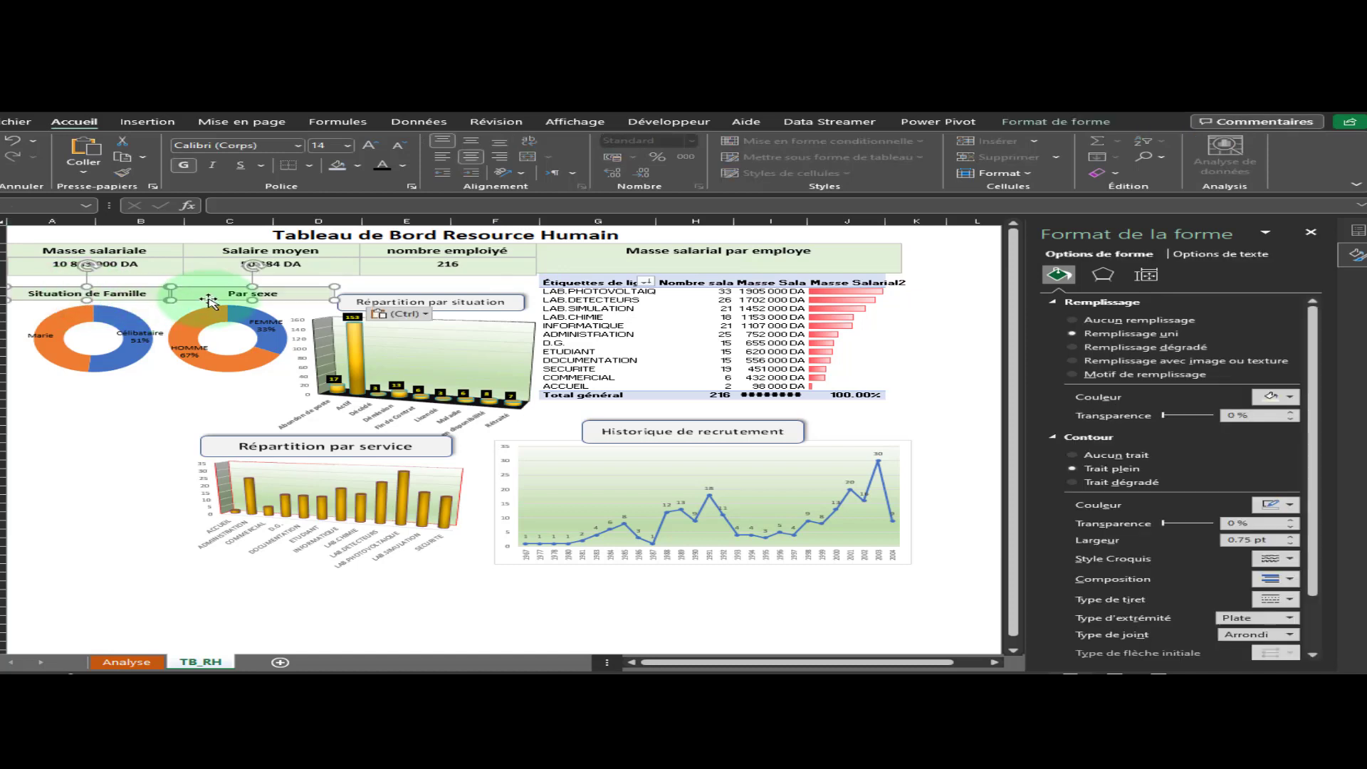
pyautogui.moveTo(207, 299); pyautogui.dragTo(205, 297)
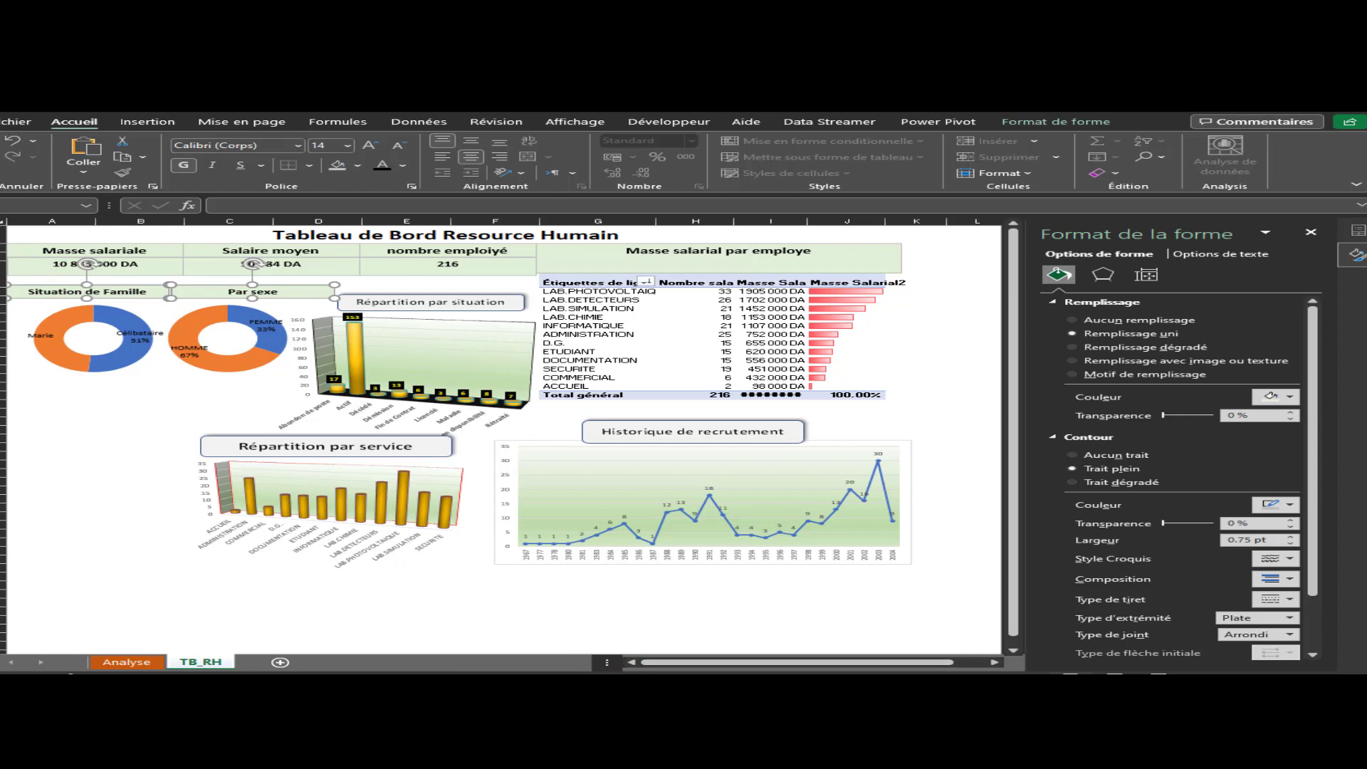
# Deselect the title boxes and show the field list of the "Masse salarial par employe" pivot table
pyautogui.press('Escape')
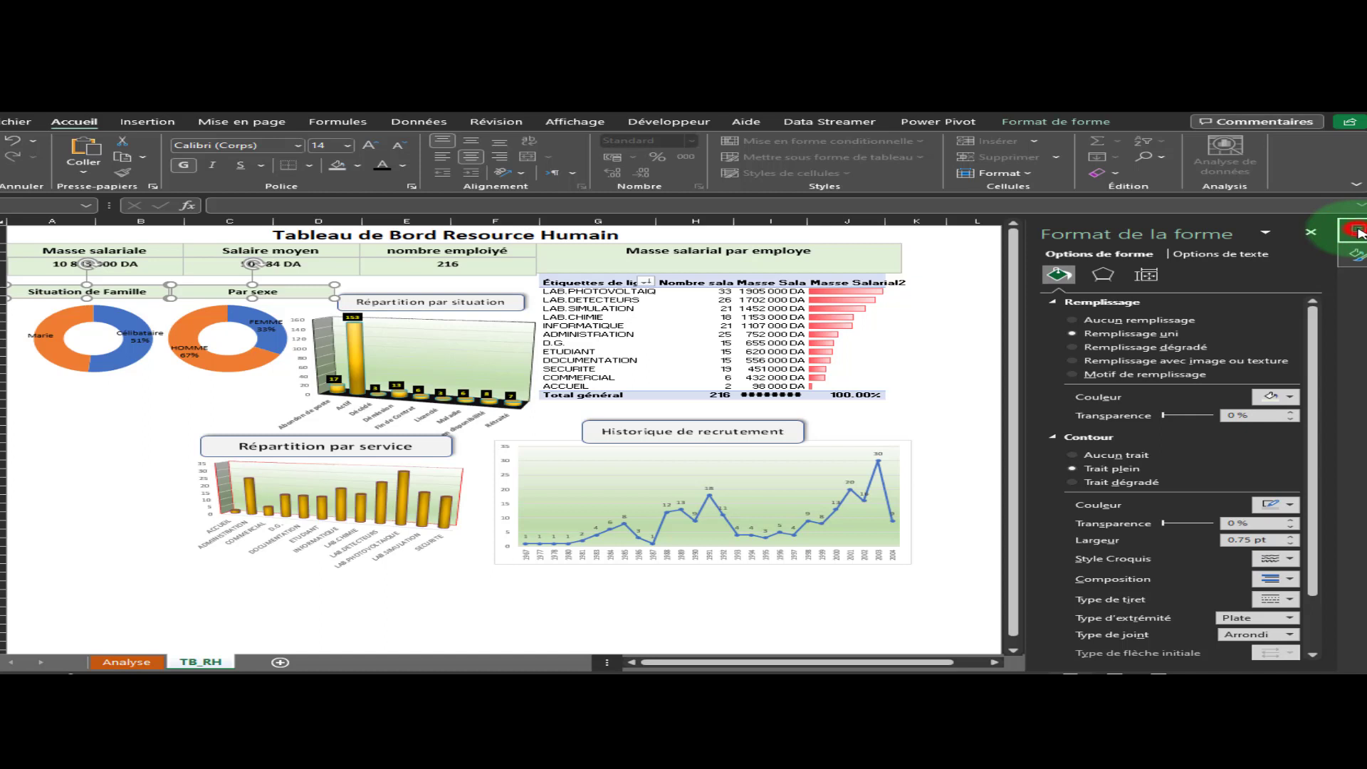
pyautogui.click(683, 334)
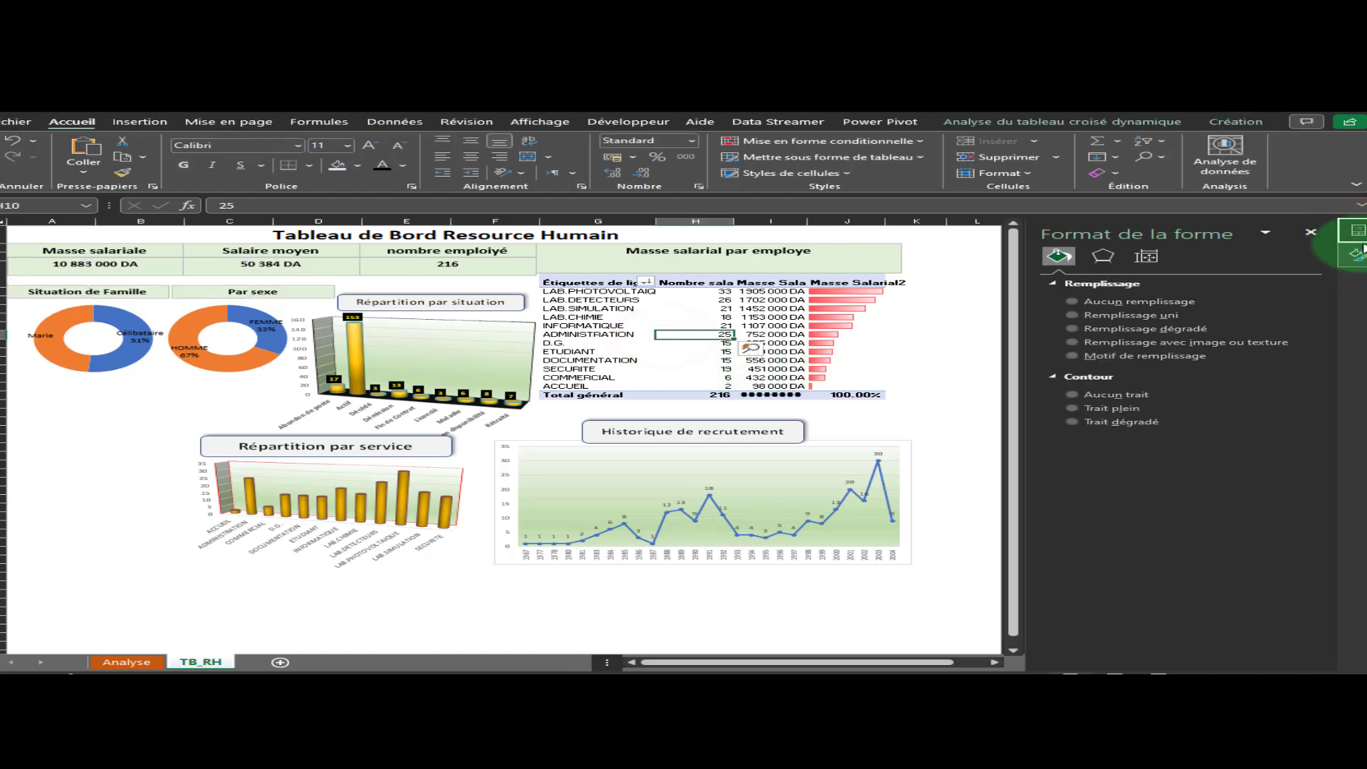
pyautogui.click(1356, 231)
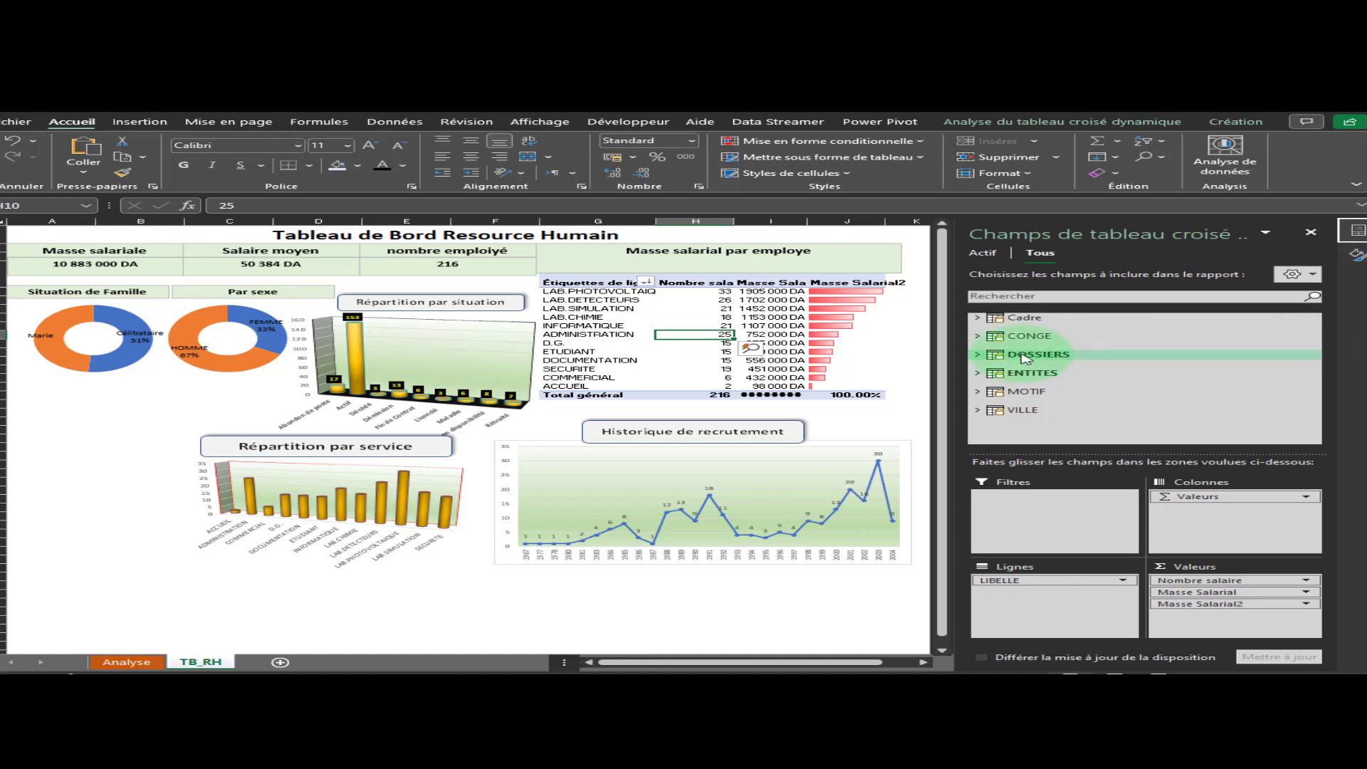
# Insert a slicer on the DateDeNaissance field of the DOSSIERS table and delete that slicer again
pyautogui.rightClick(1025, 359)
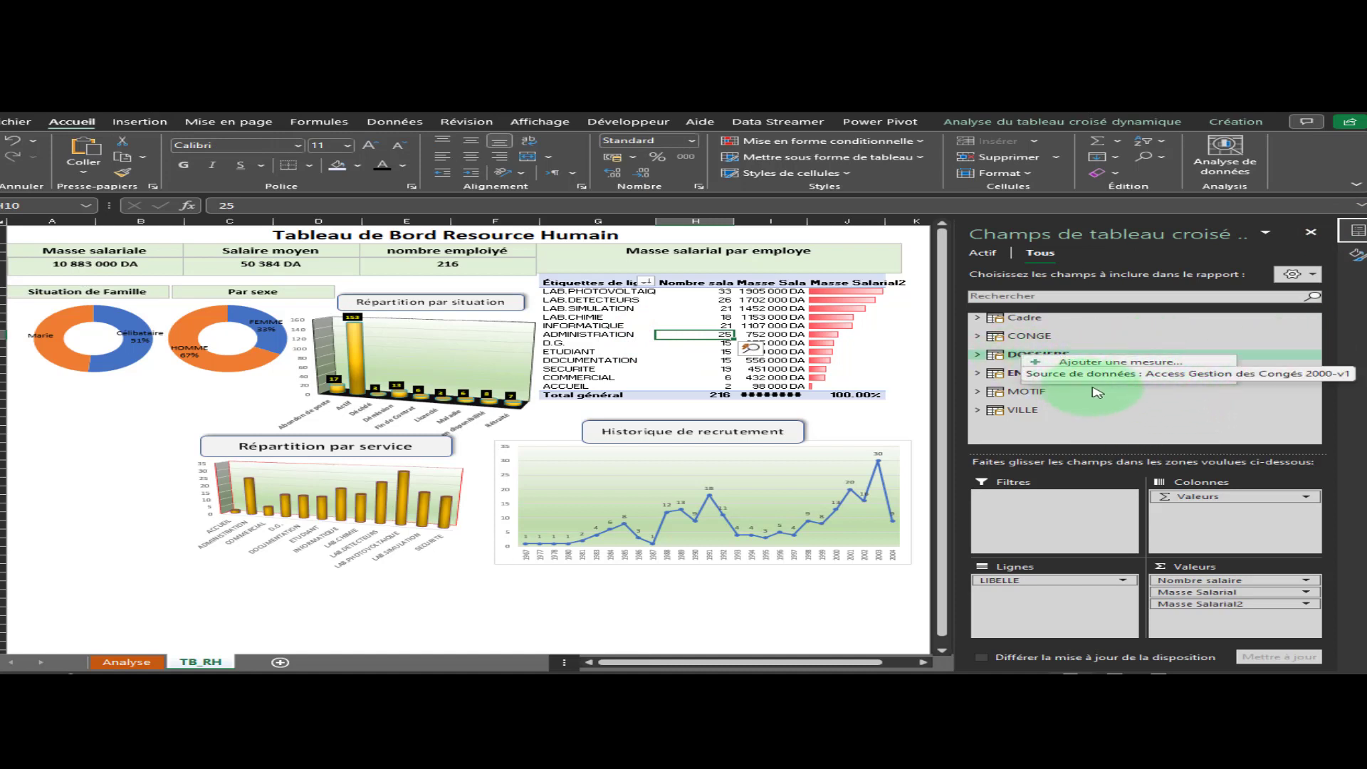
pyautogui.click(1138, 420)
pyautogui.click(977, 356)
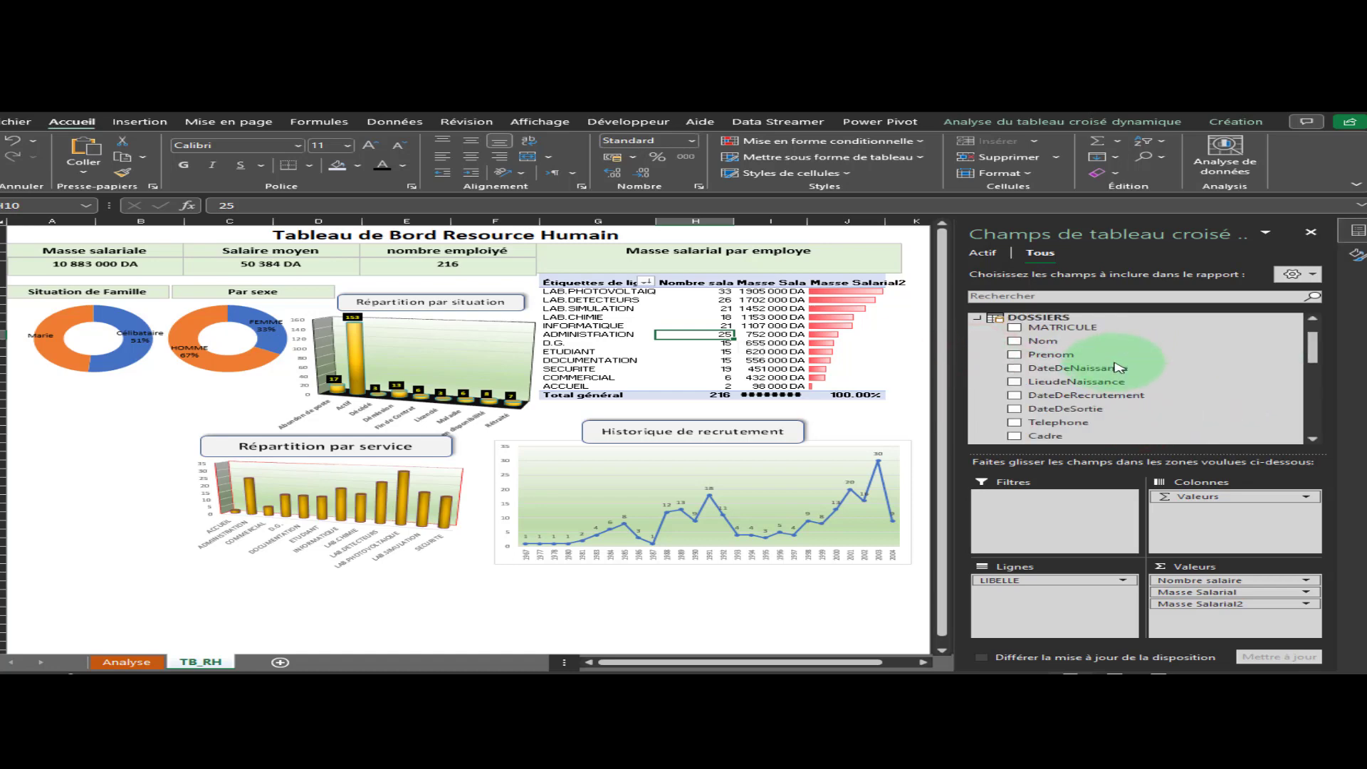
pyautogui.rightClick(1118, 368)
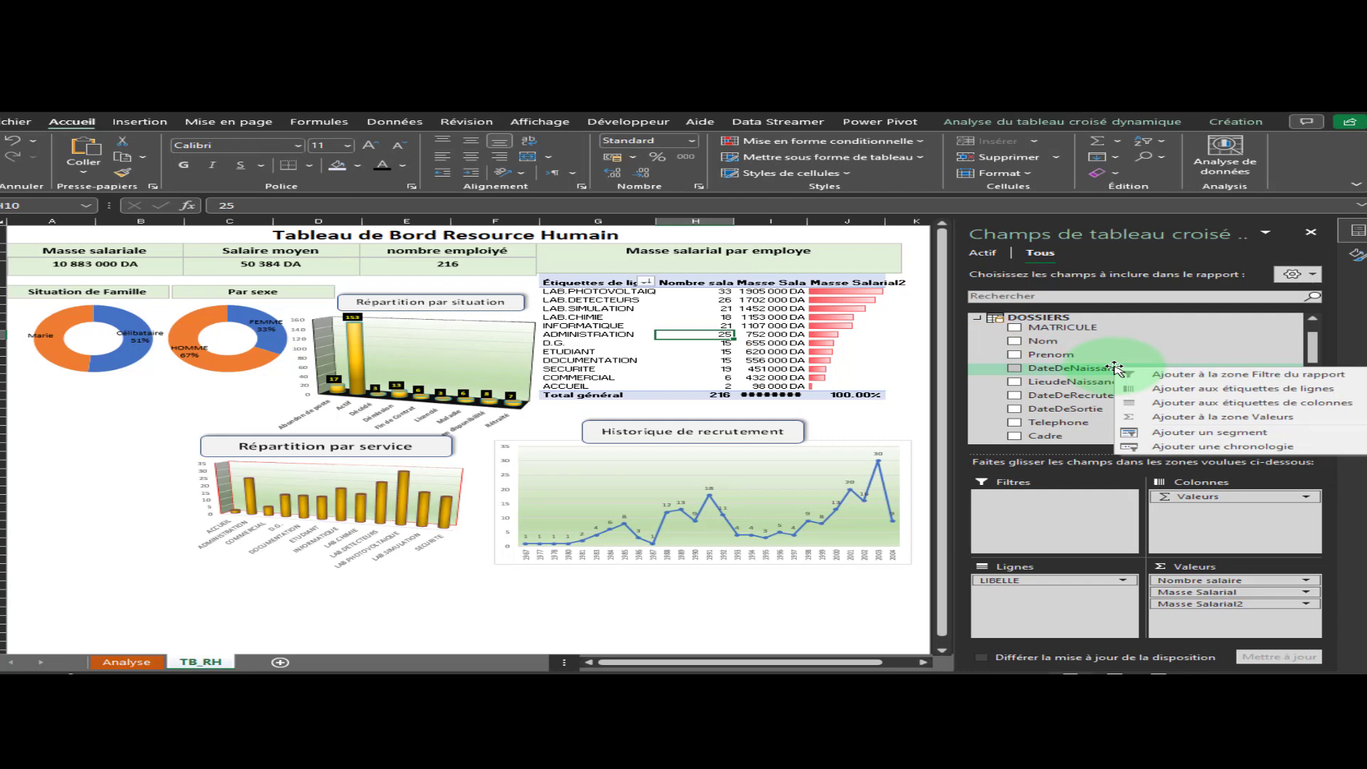
pyautogui.click(1212, 431)
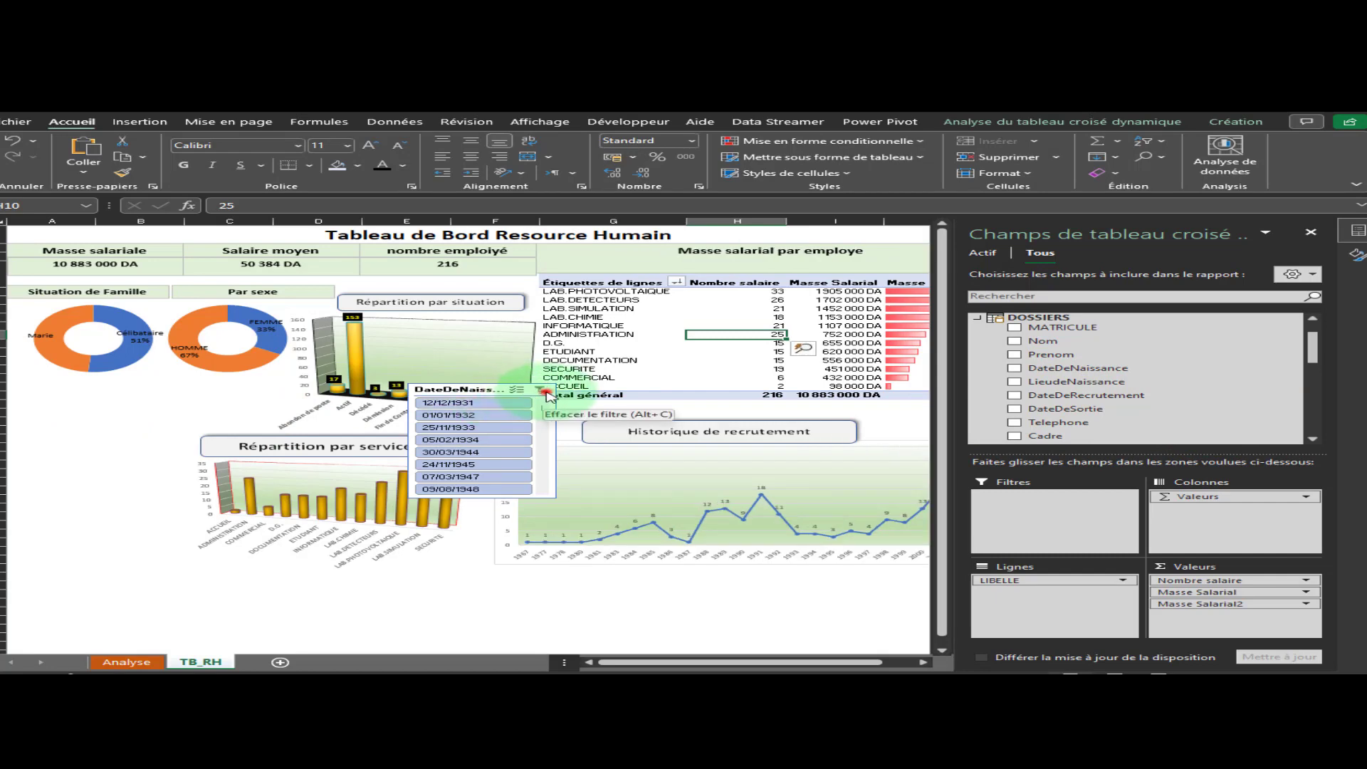
pyautogui.click(531, 391)
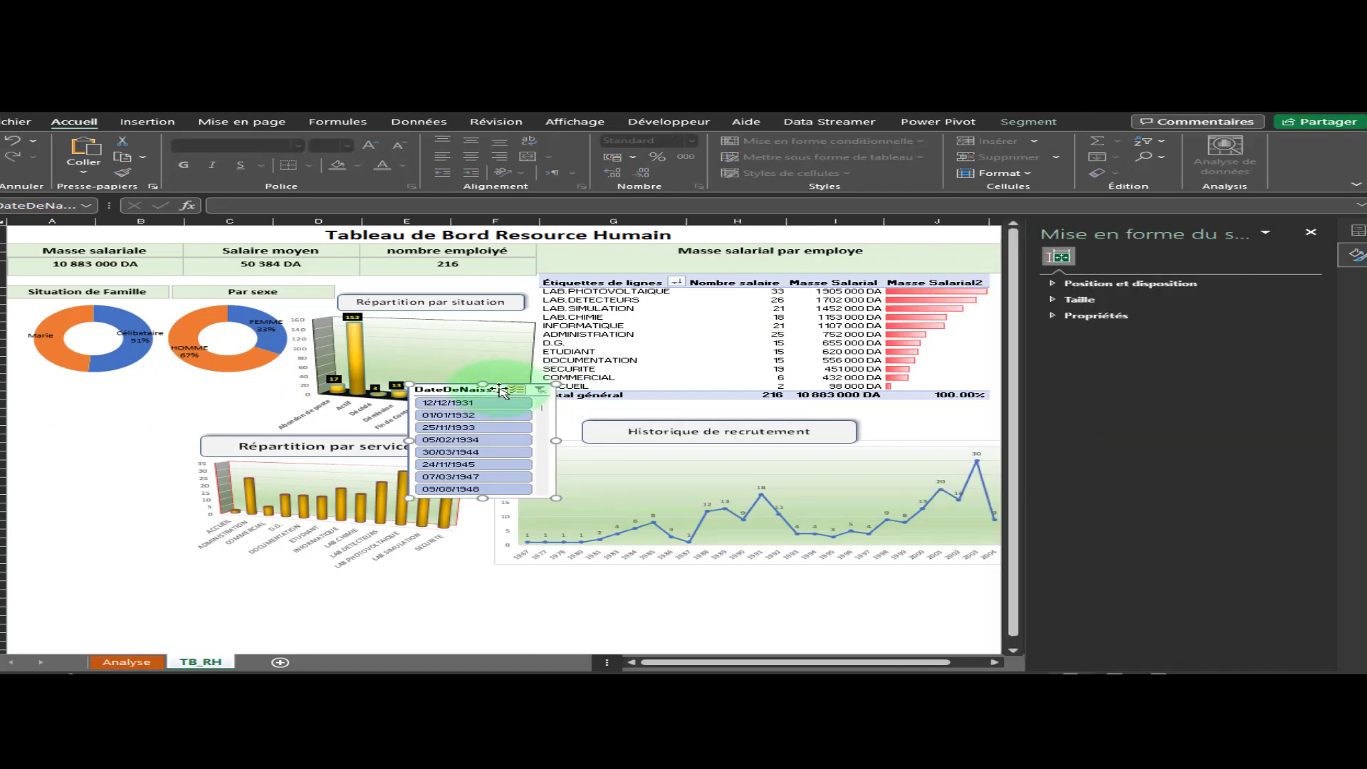
pyautogui.click(500, 391)
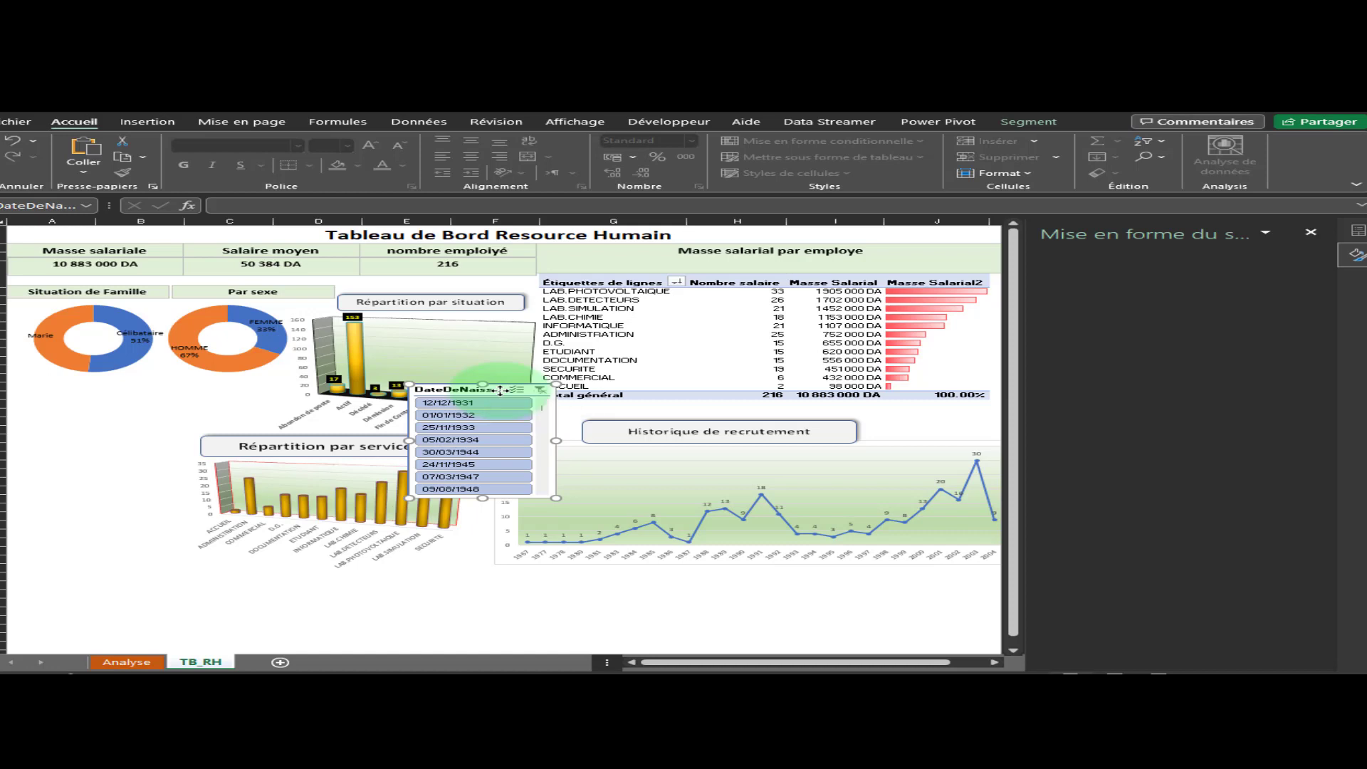
pyautogui.press('Delete')
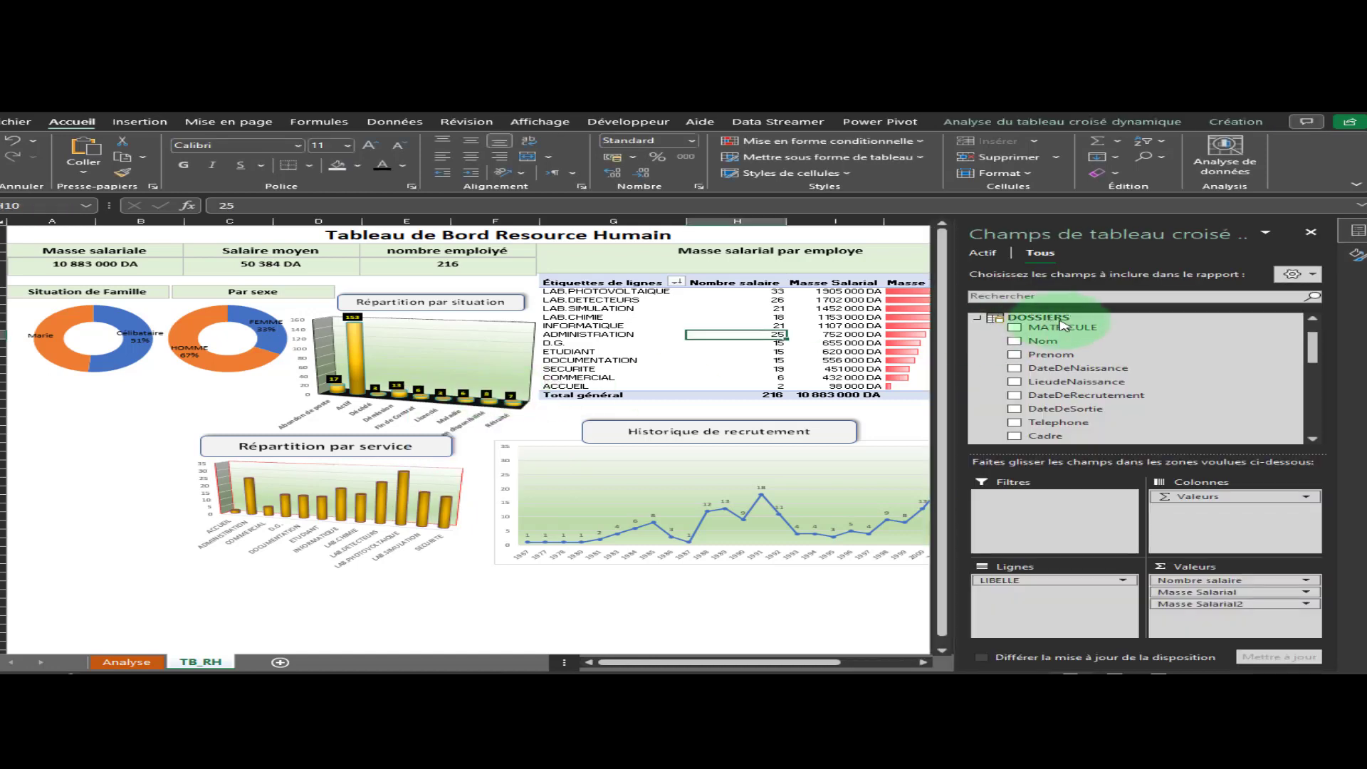
# Insert a slicer on the Cadre field of the DOSSIERS table and remove it from the dashboard
pyautogui.scroll(-1, 1153, 403)
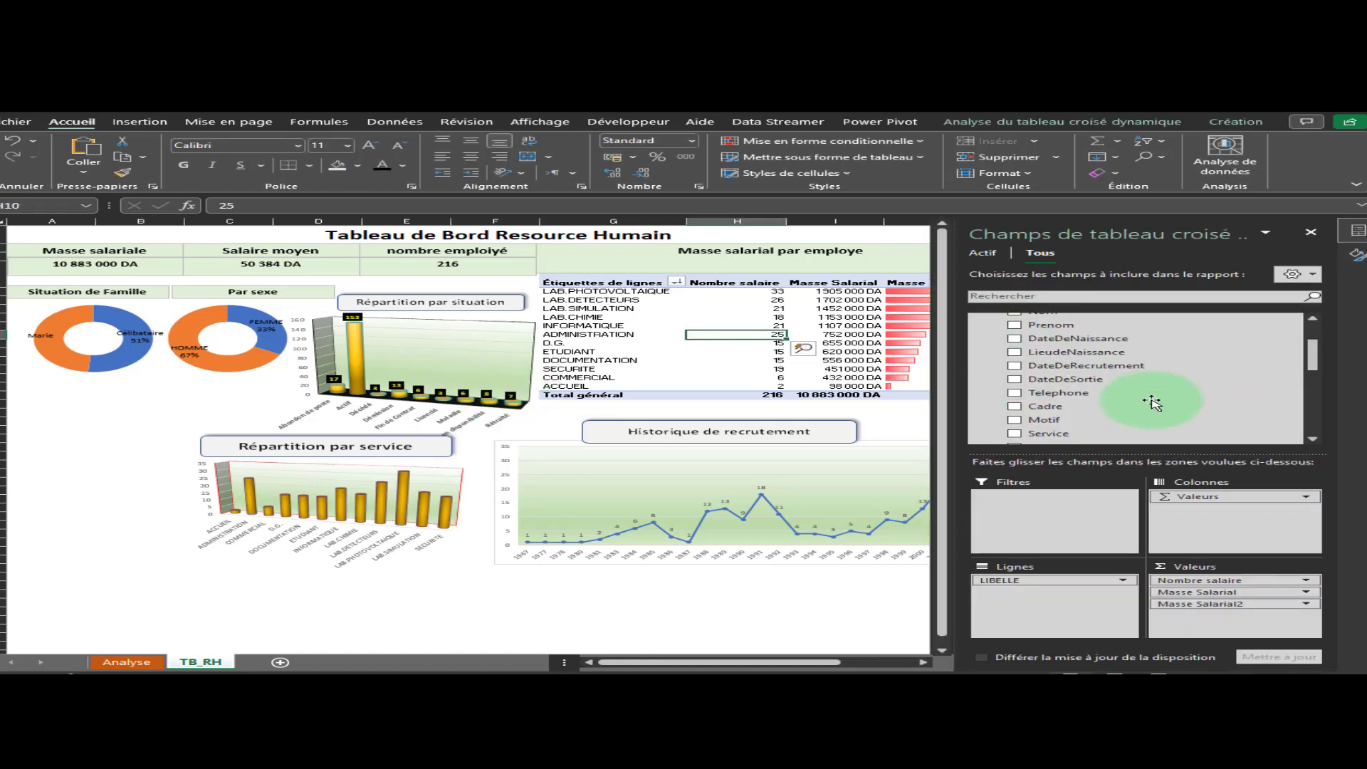
pyautogui.rightClick(1070, 411)
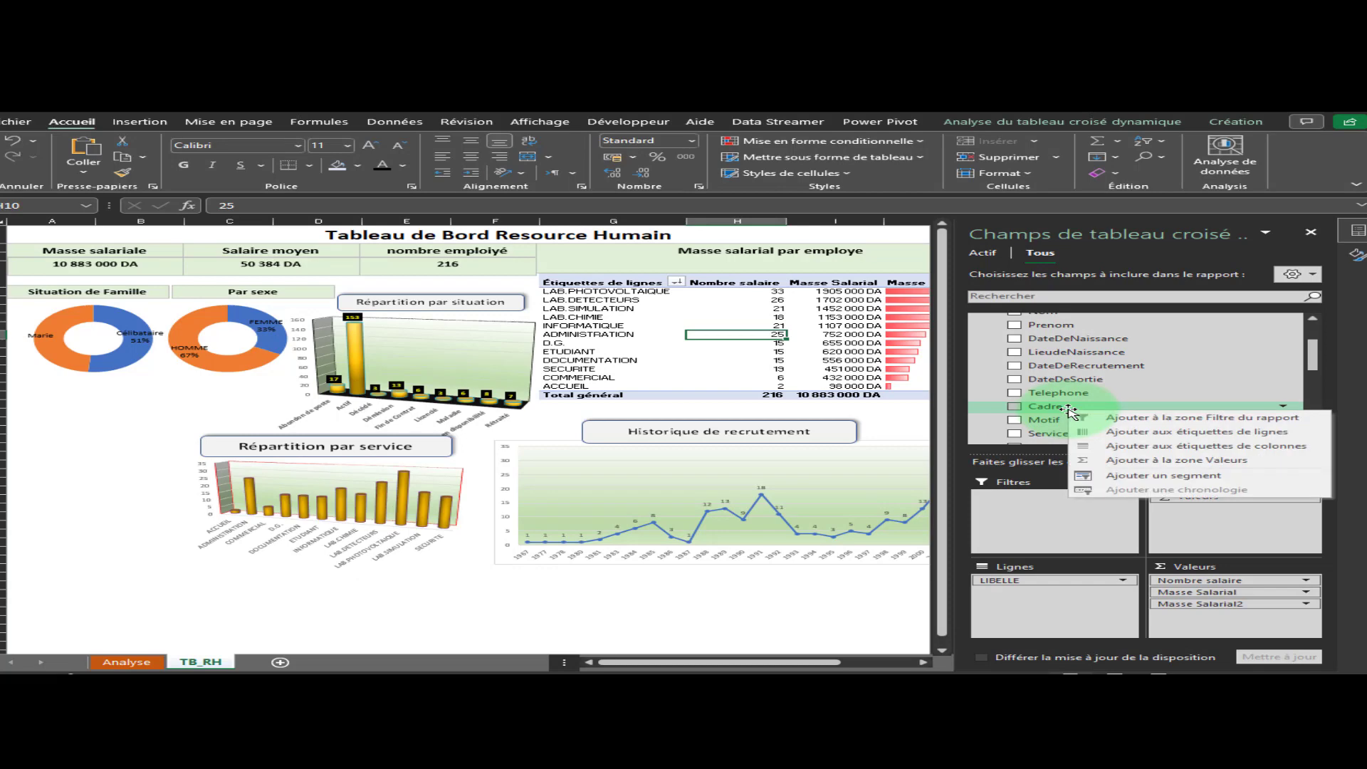
pyautogui.click(1157, 474)
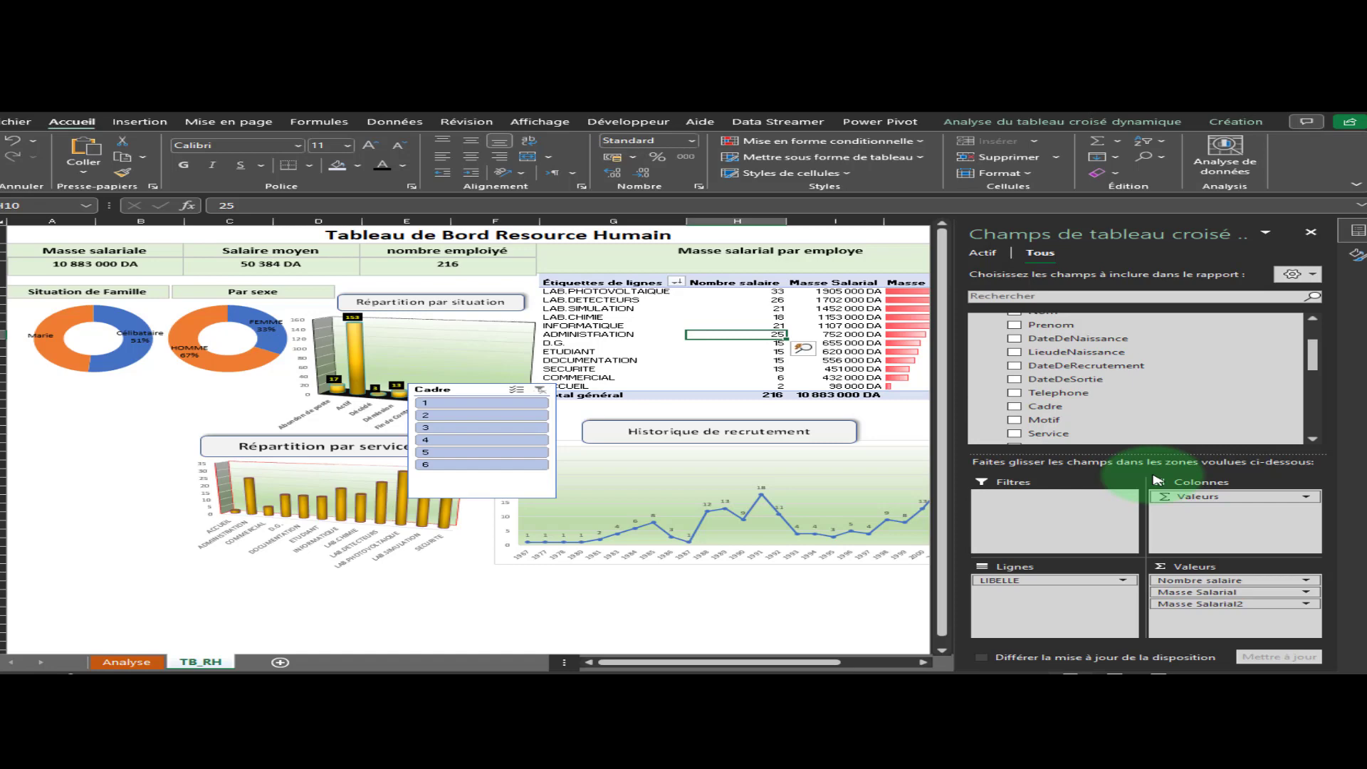
pyautogui.click(546, 395)
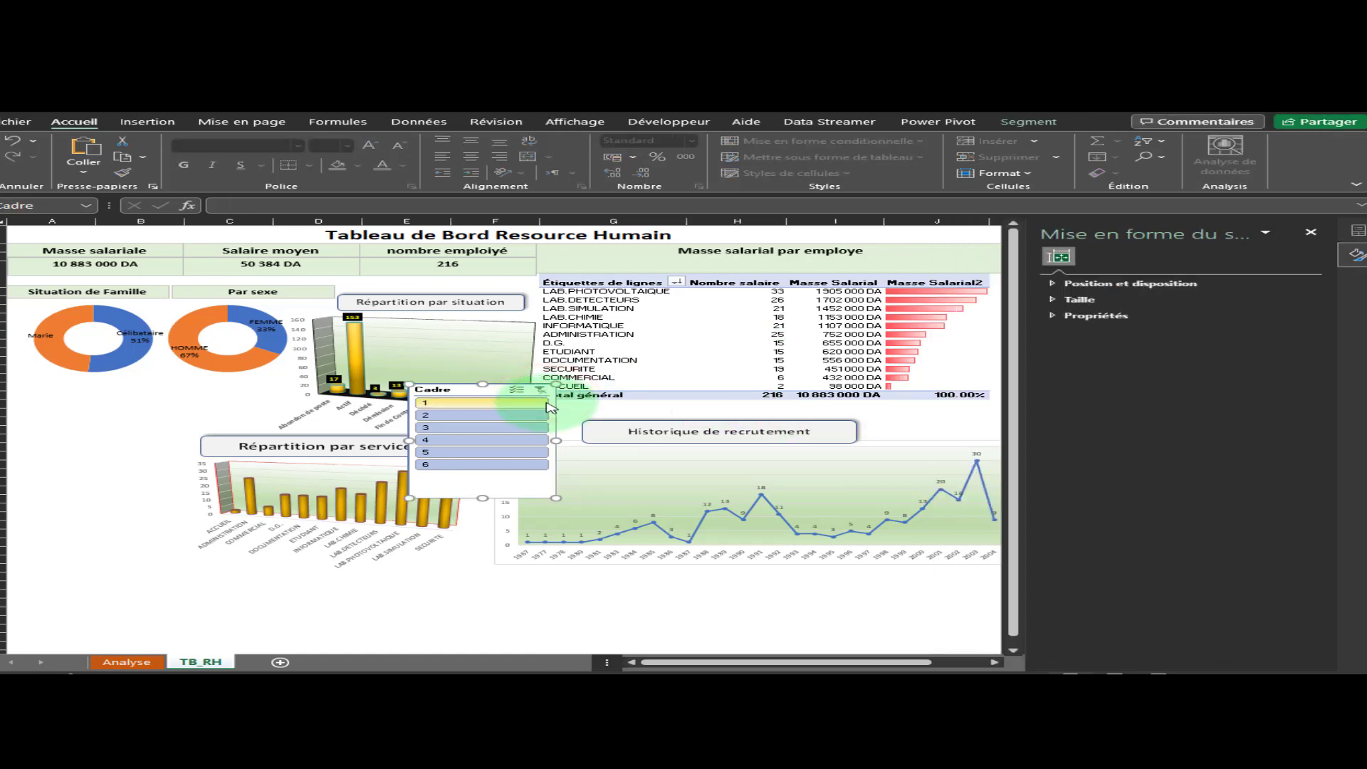
pyautogui.click(546, 392)
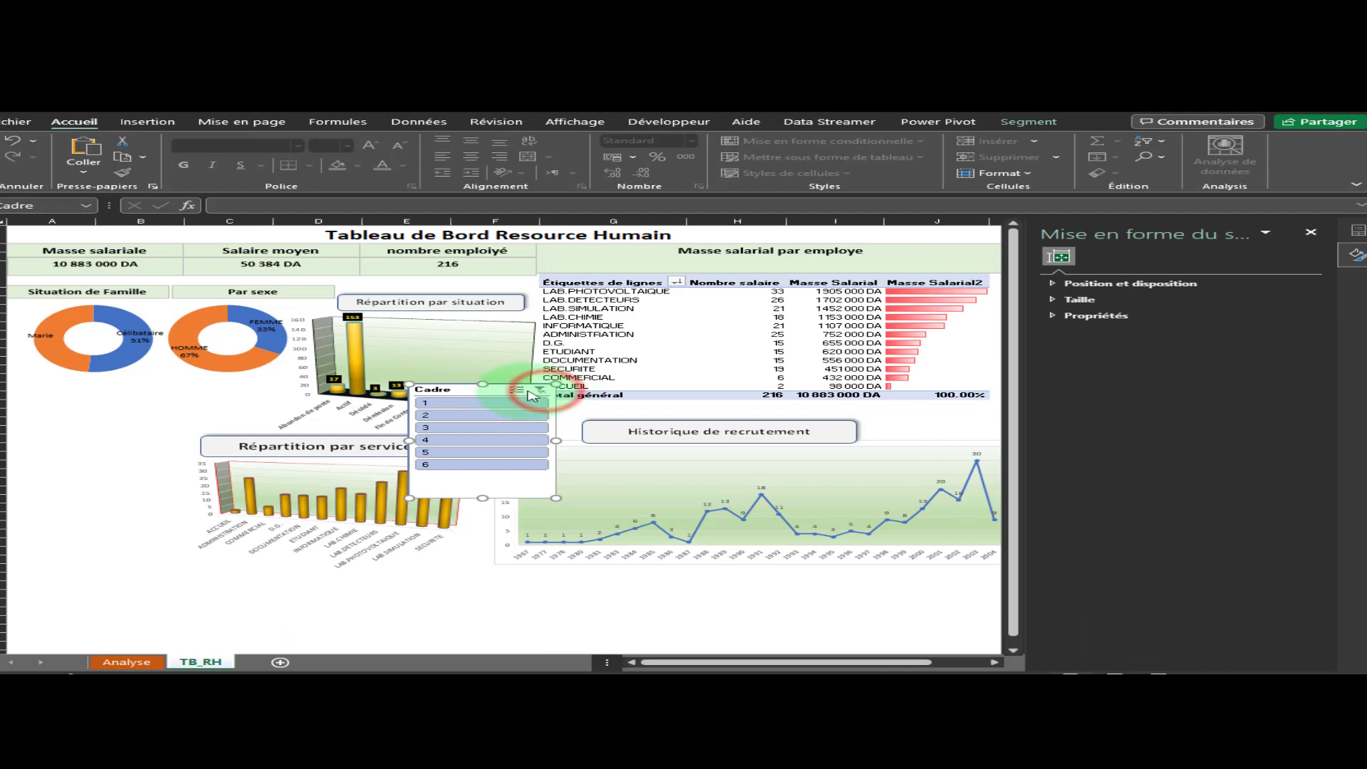
pyautogui.moveTo(506, 391); pyautogui.dragTo(506, 391)
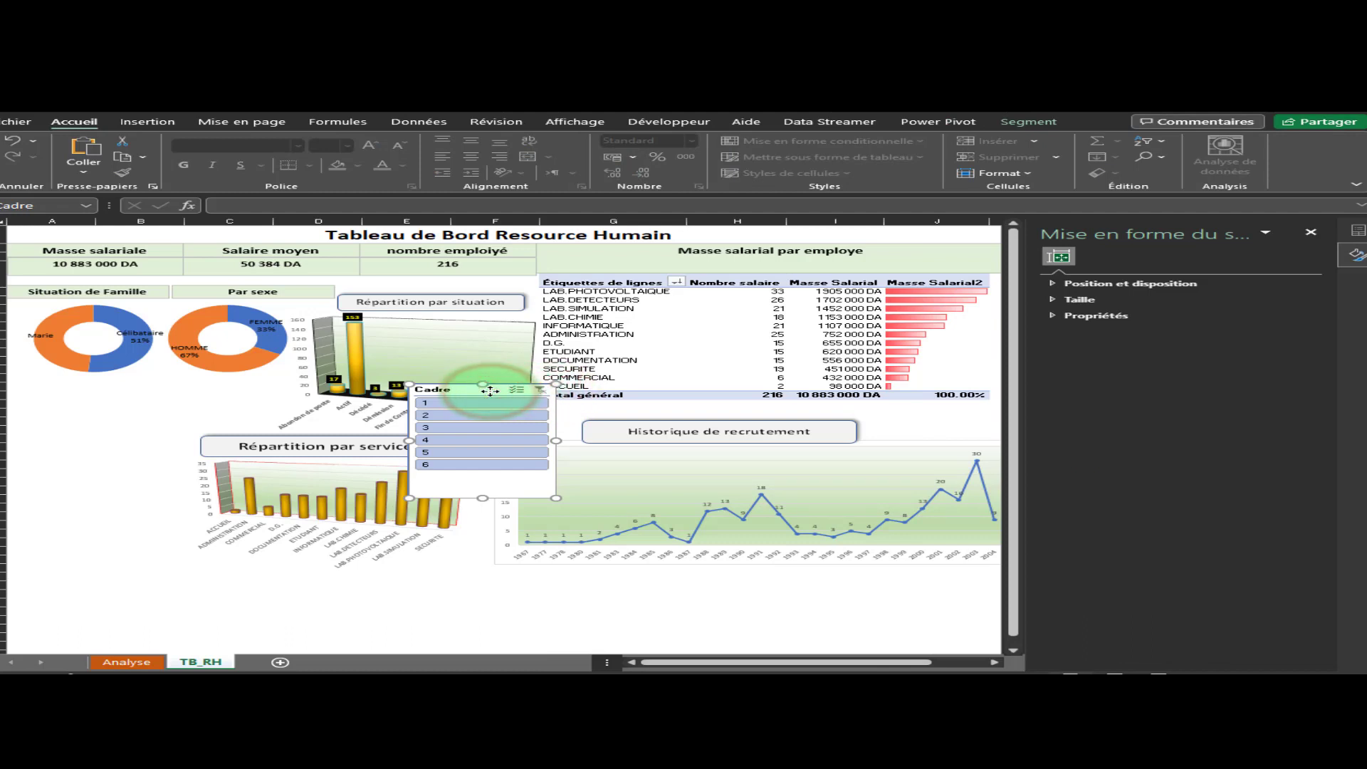
pyautogui.press('Delete')
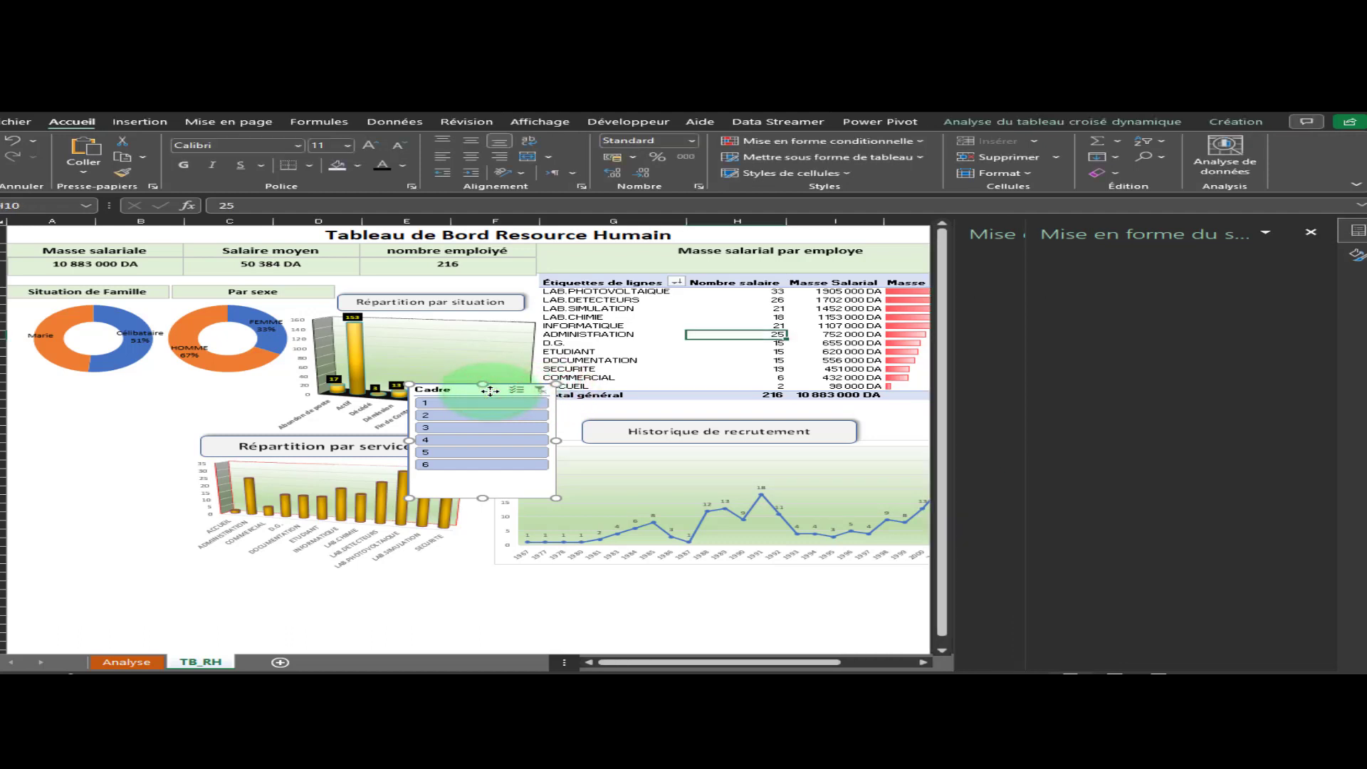
# Collapse the DOSSIERS table and insert a slicer on the LIBELLE field of the ENTITES table
pyautogui.scroll(2, 1125, 370)
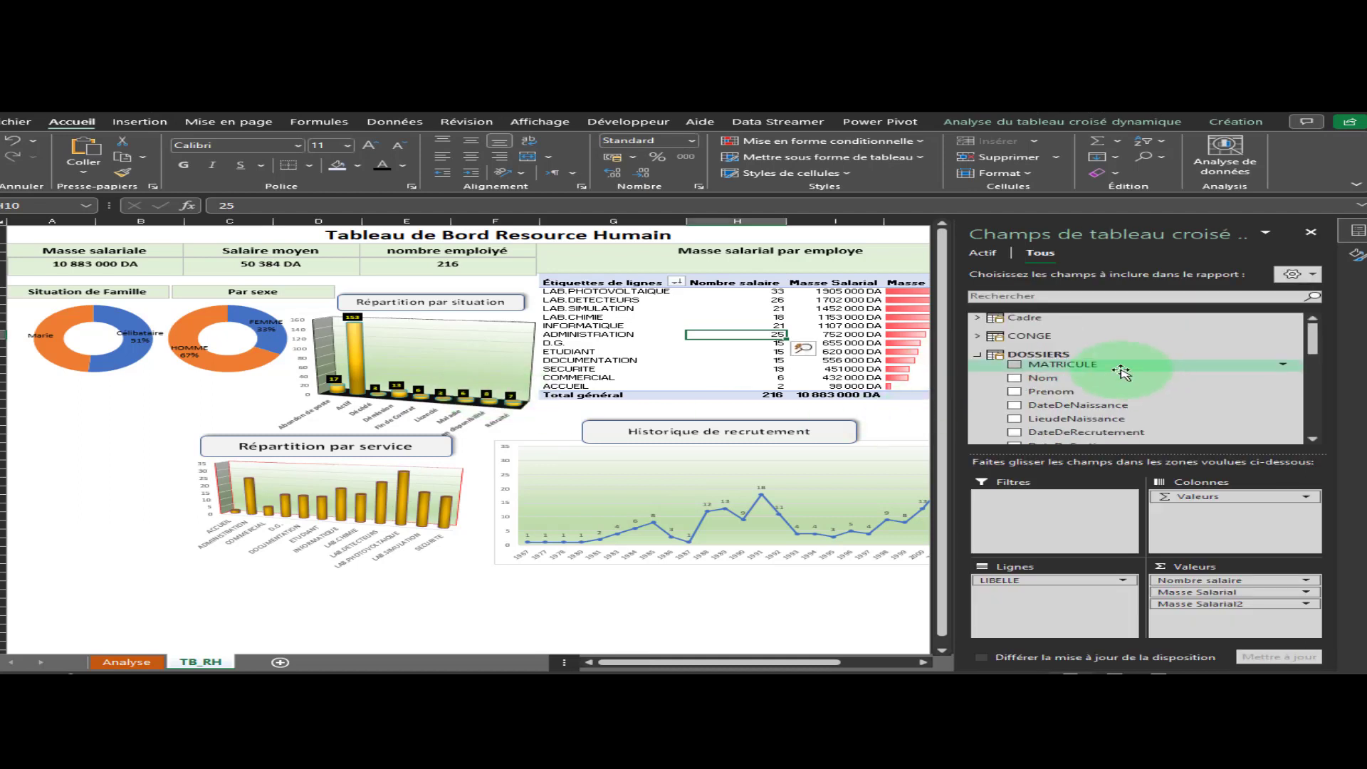
pyautogui.click(977, 355)
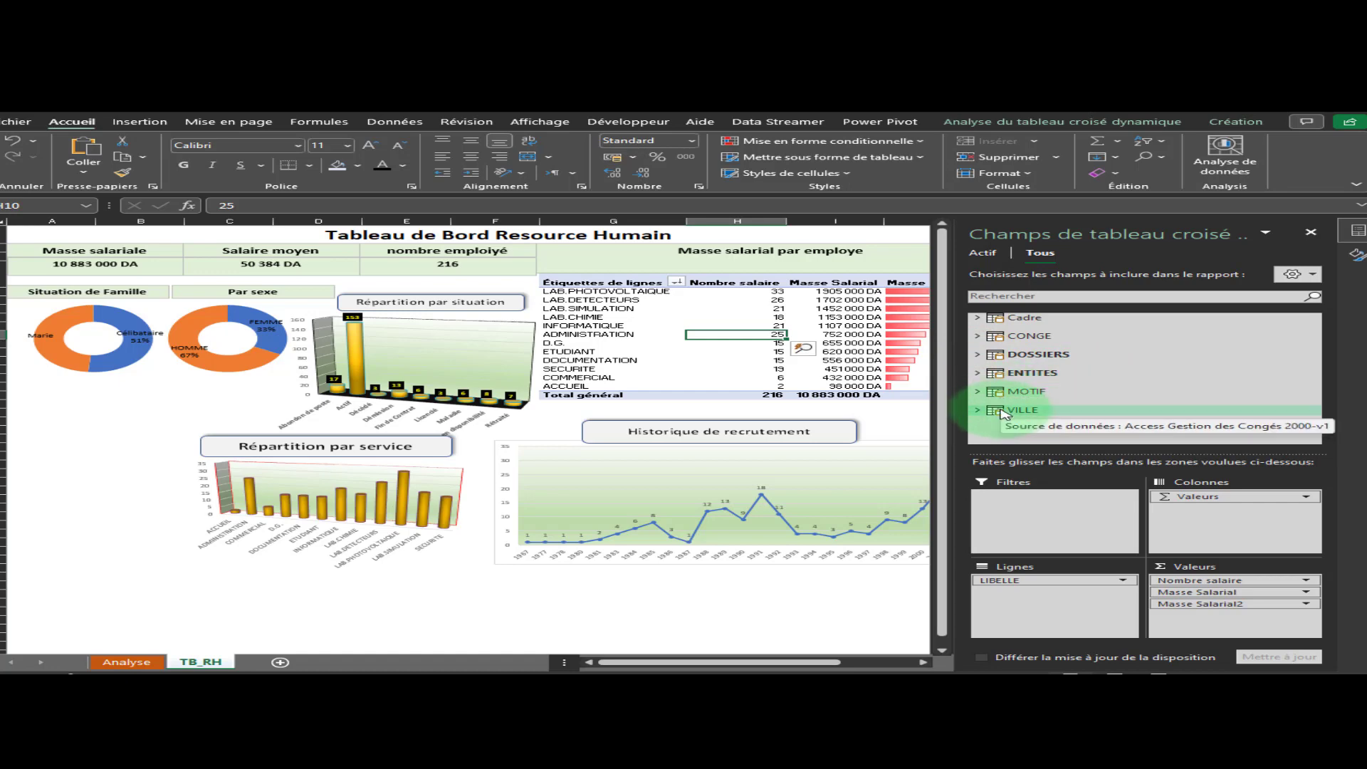
pyautogui.click(977, 372)
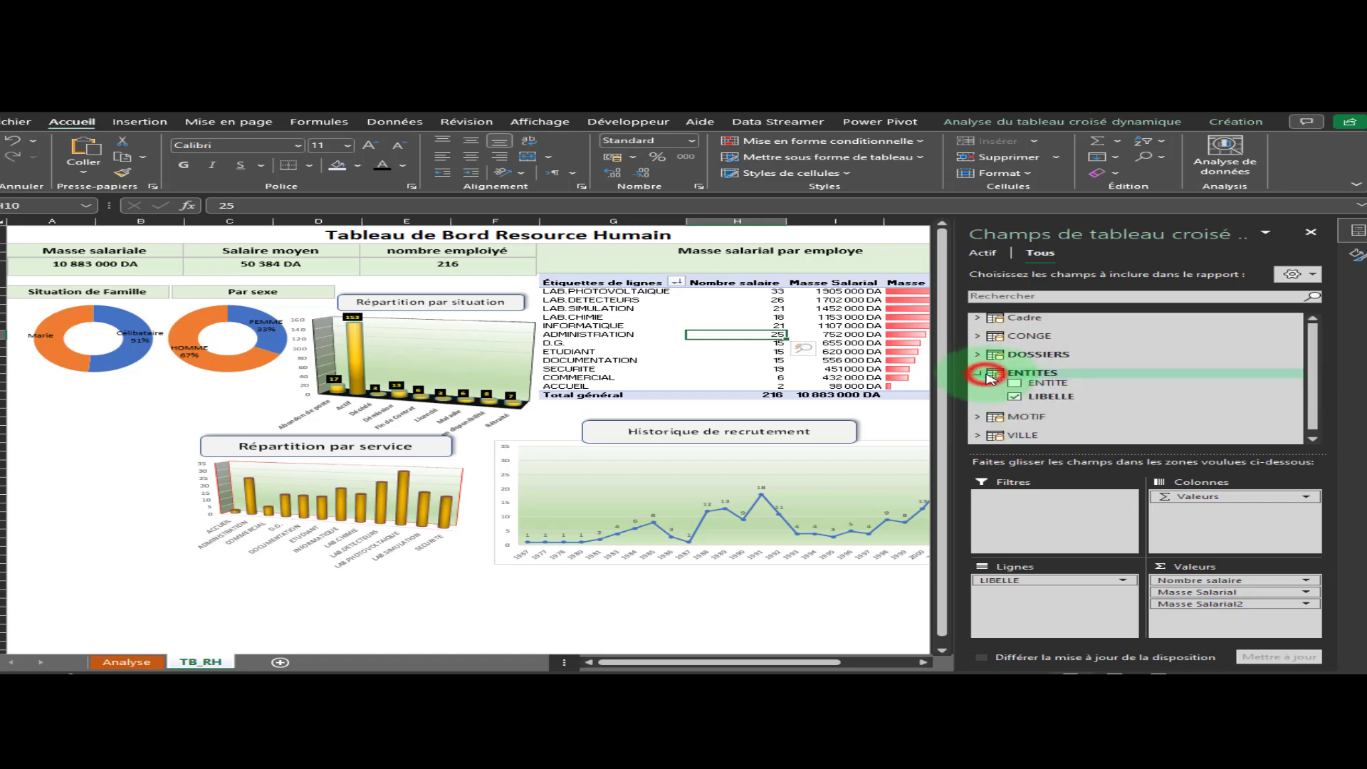
pyautogui.rightClick(1059, 399)
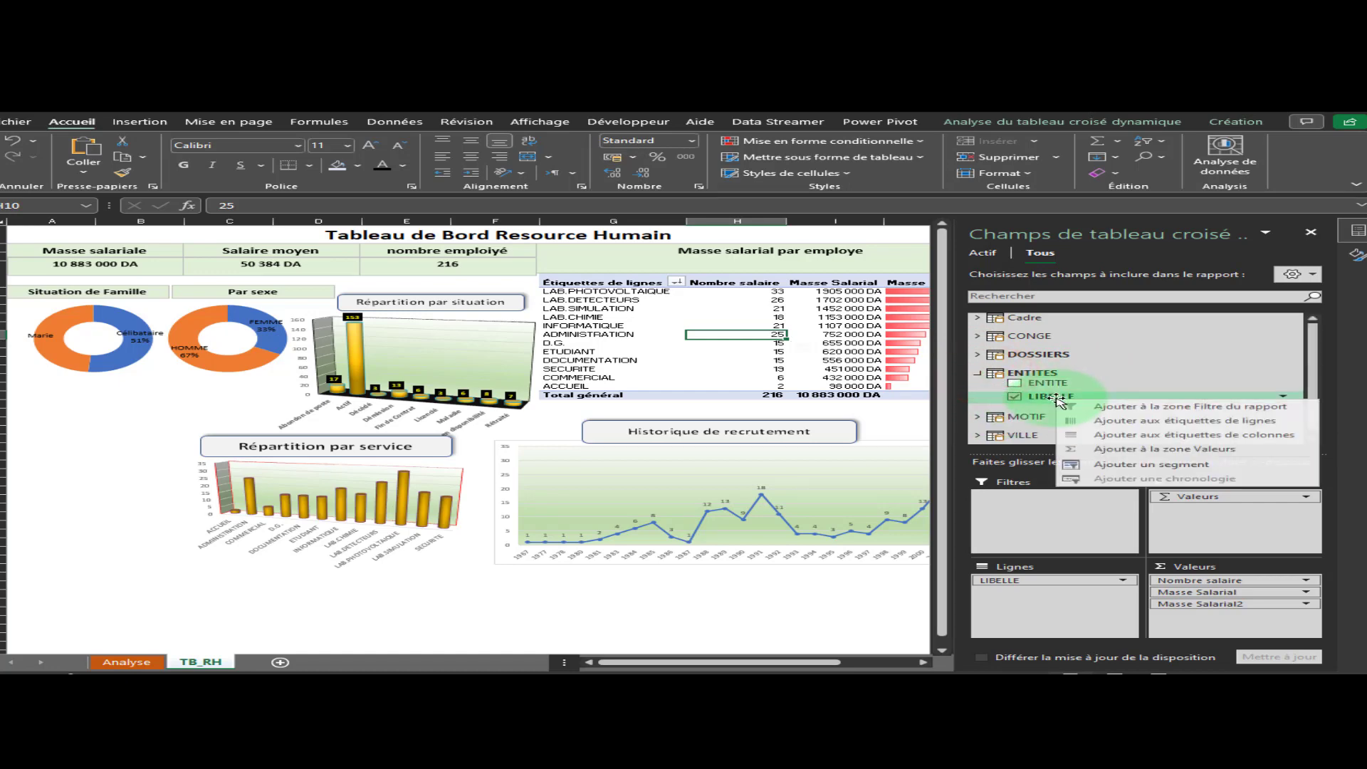
pyautogui.click(1131, 466)
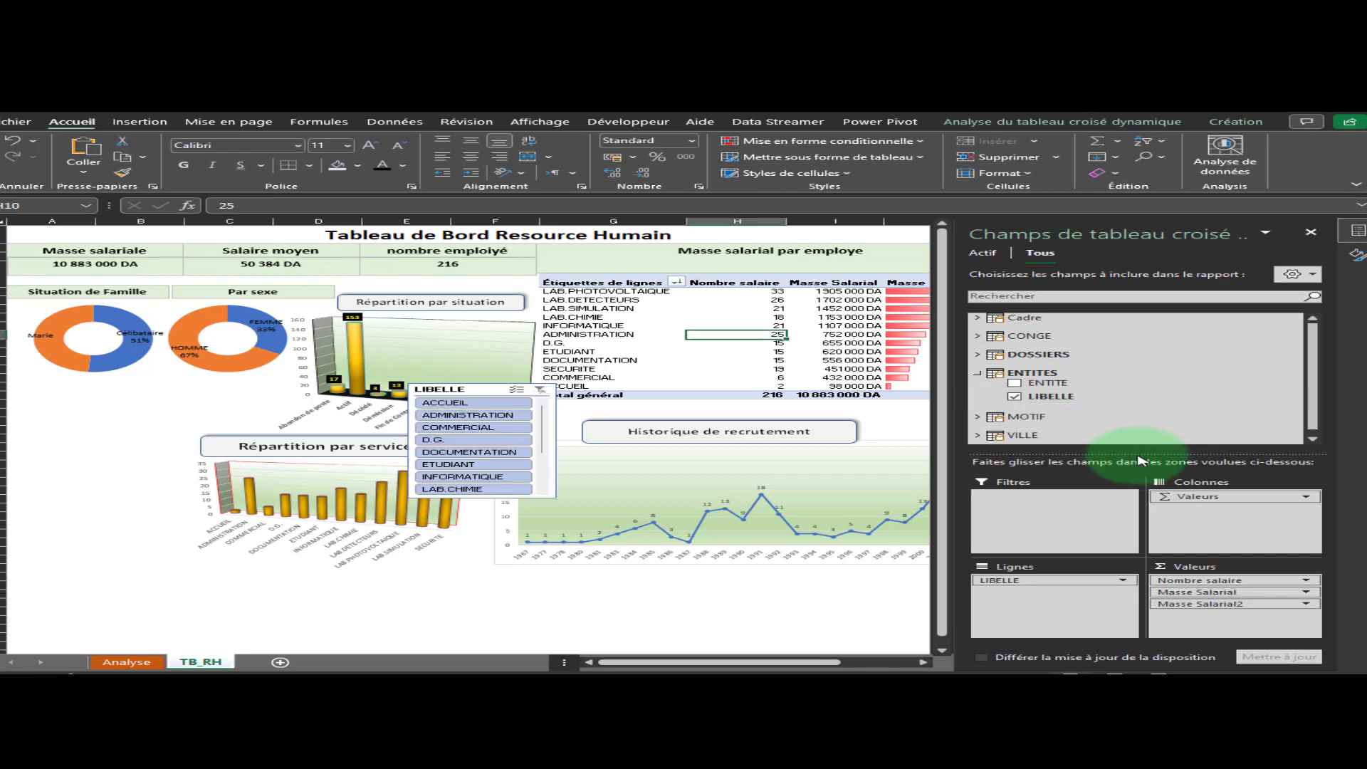
# Move the LIBELLE slicer below the "Situation de Famille" doughnut chart and lengthen it to show every entity down to SECURITE
pyautogui.click(478, 389)
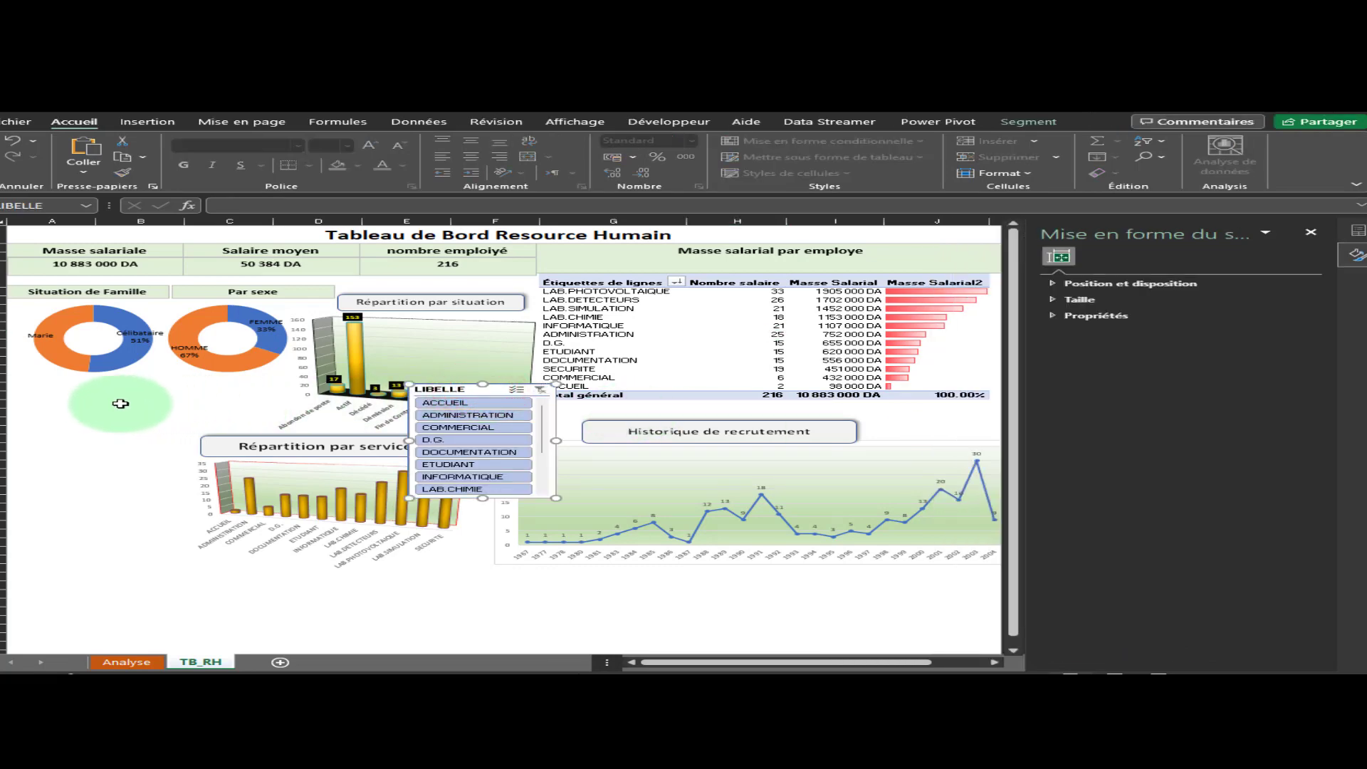
pyautogui.moveTo(475, 391); pyautogui.dragTo(89, 399)
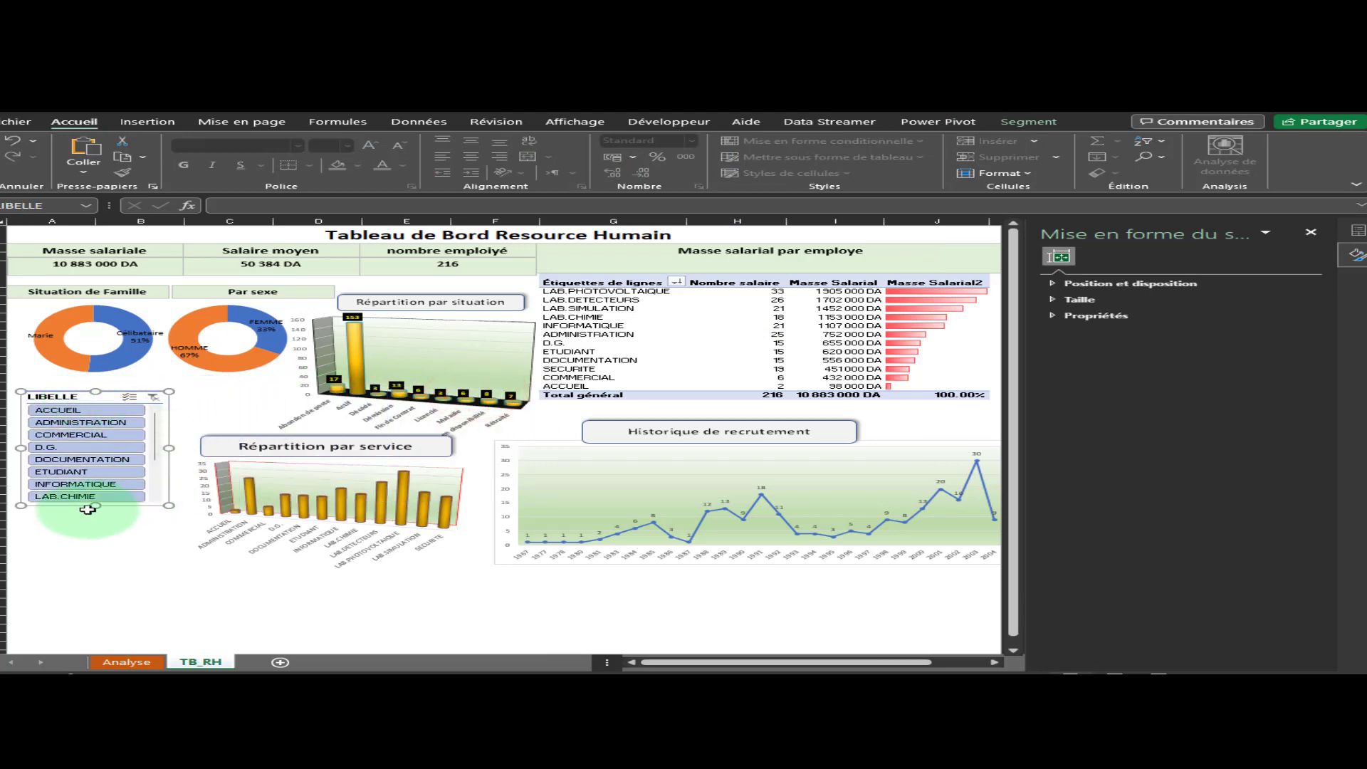
pyautogui.moveTo(94, 506); pyautogui.dragTo(101, 564)
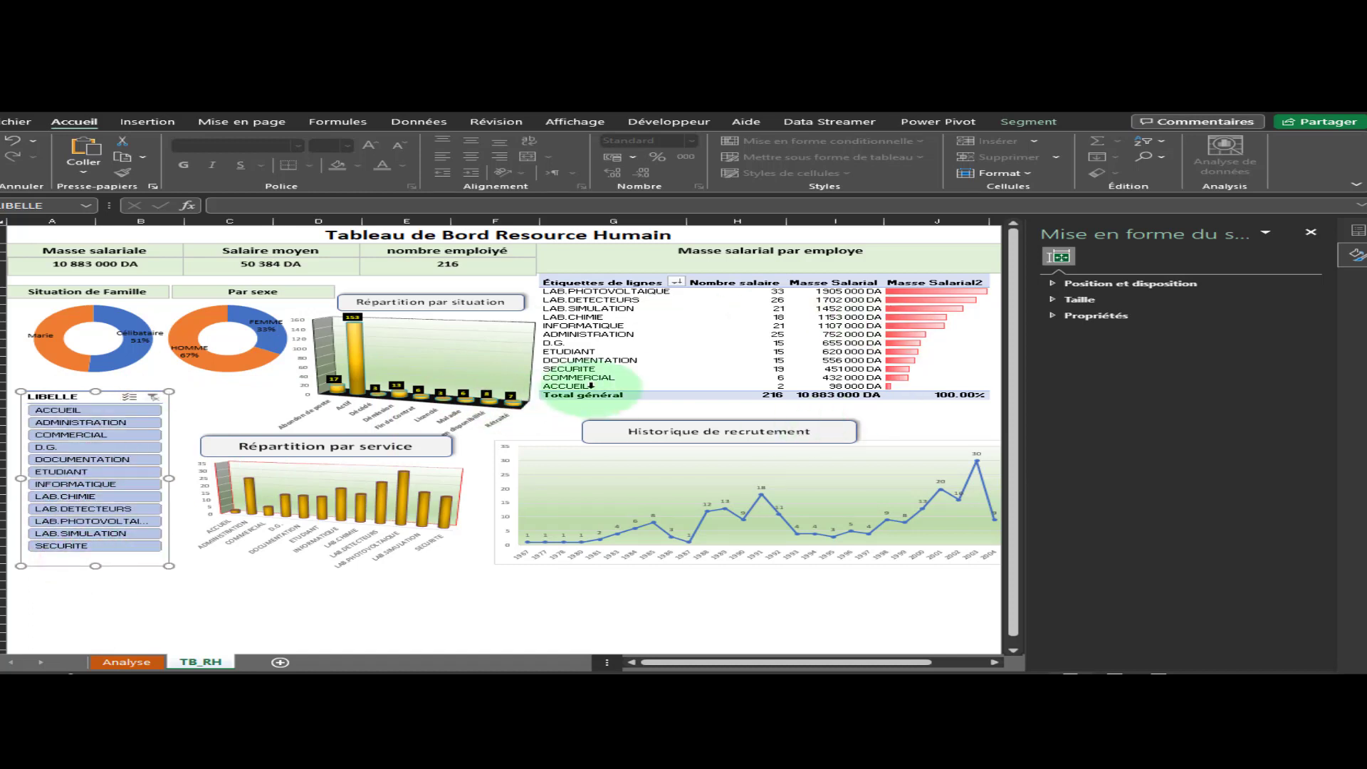
# Review the LIBELLE slicer's report connections in an enlarged dialog, and close it without changing any connection
pyautogui.rightClick(96, 398)
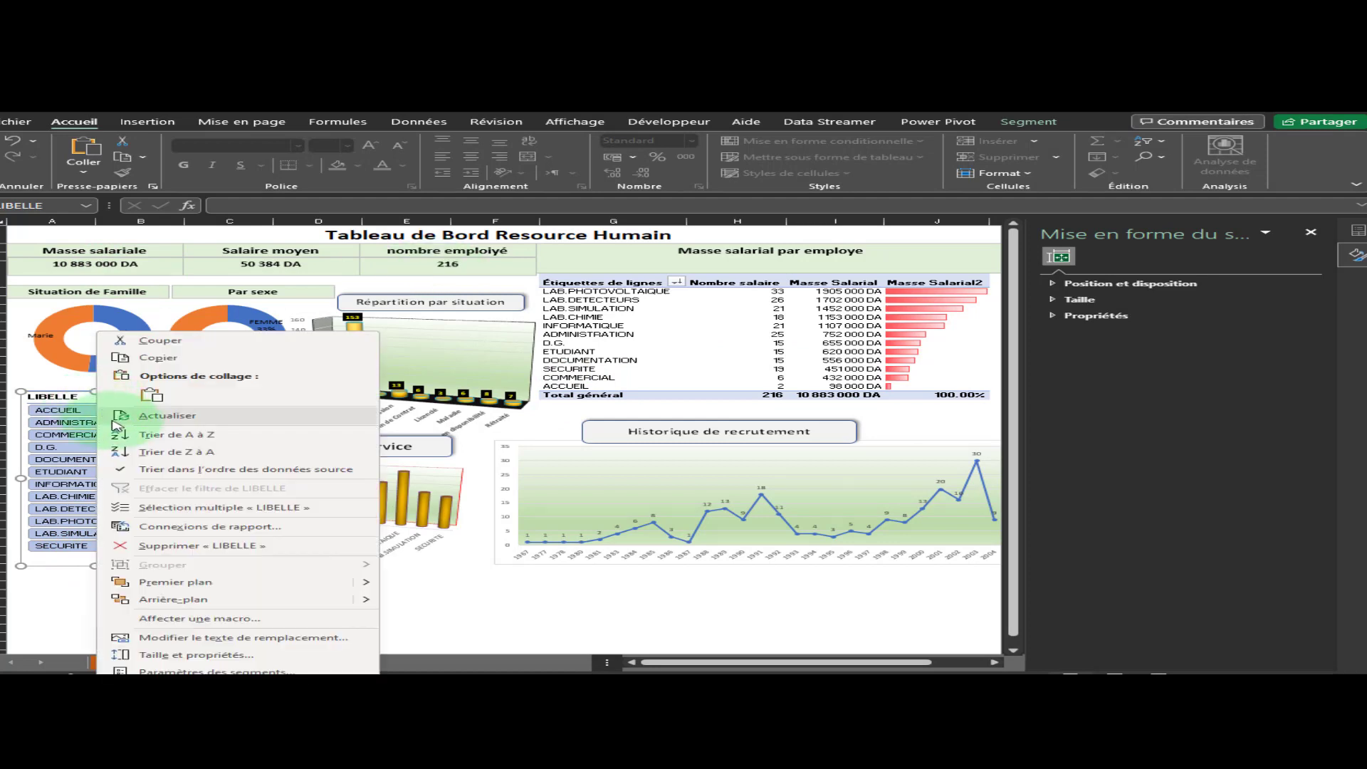
pyautogui.click(205, 534)
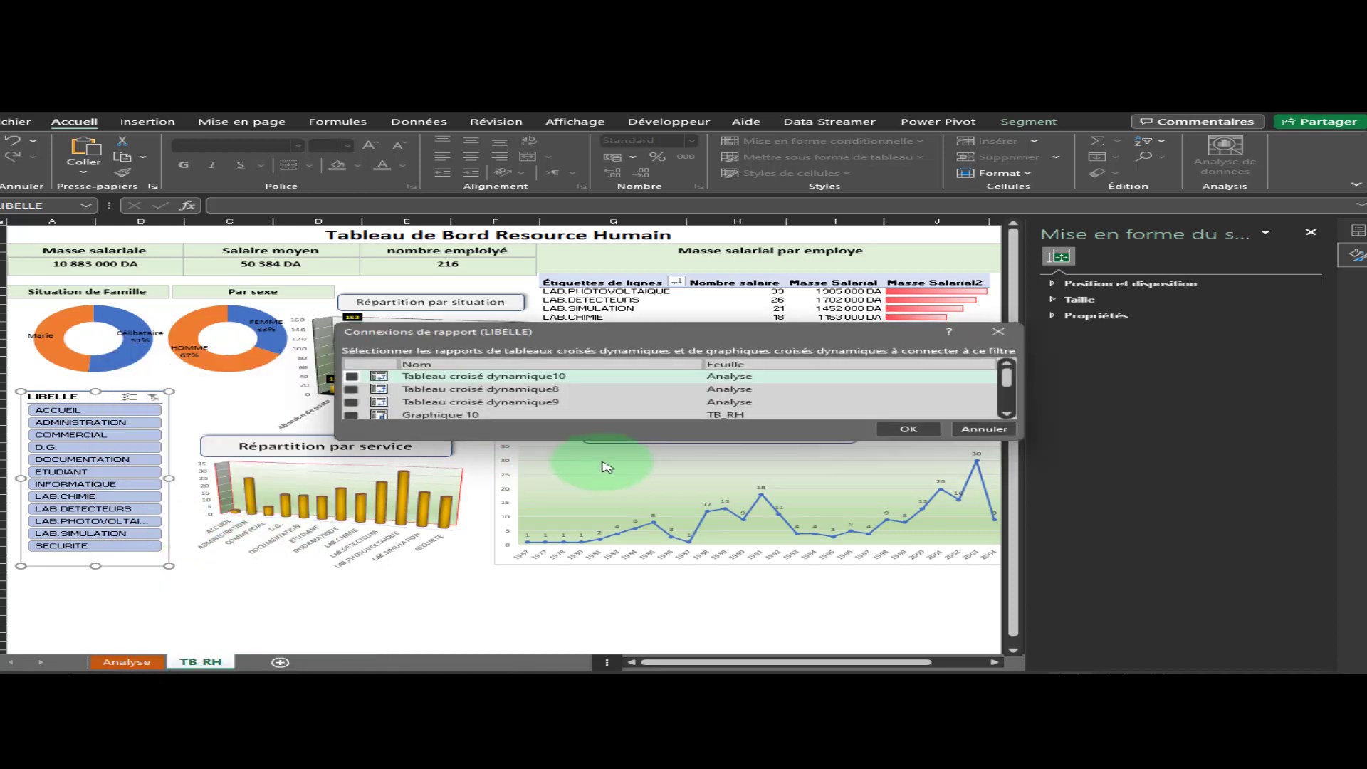
pyautogui.moveTo(696, 440); pyautogui.dragTo(677, 575)
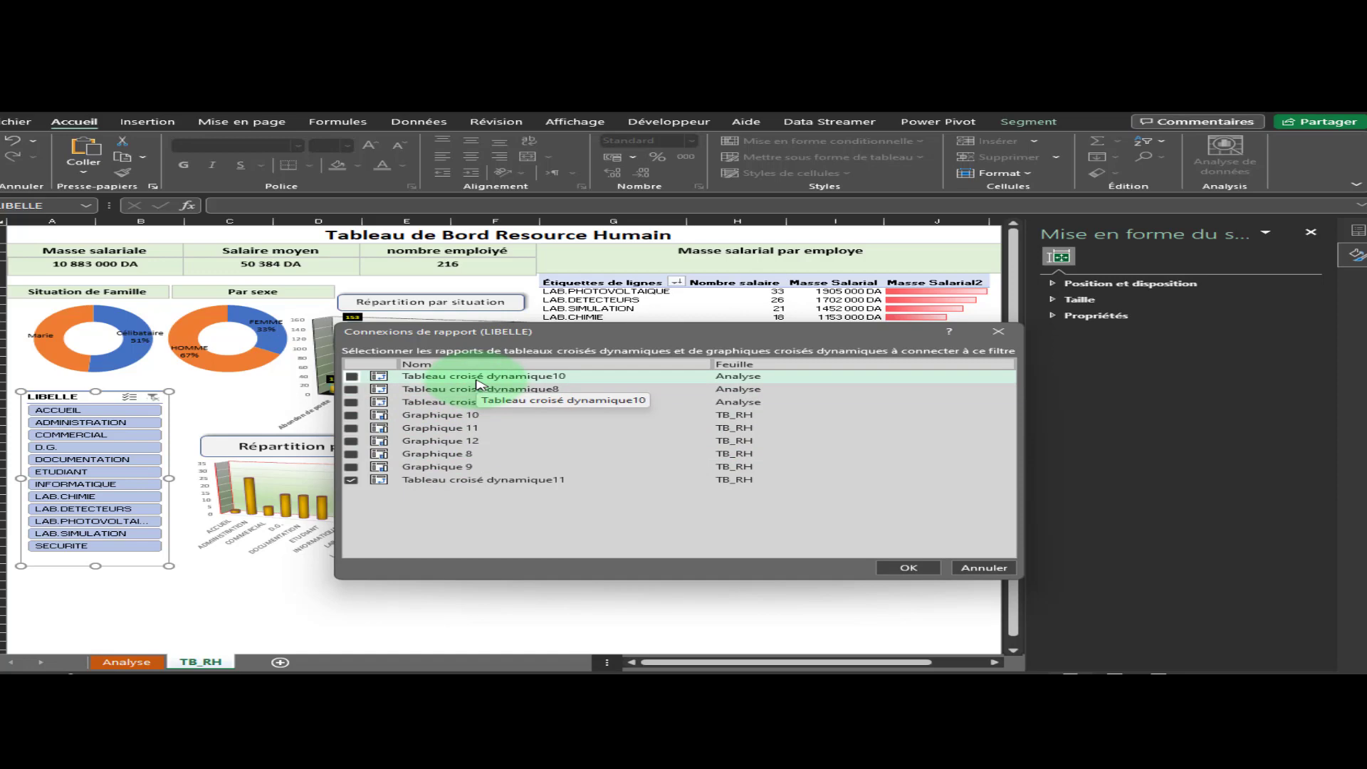
pyautogui.moveTo(794, 332); pyautogui.dragTo(609, 337)
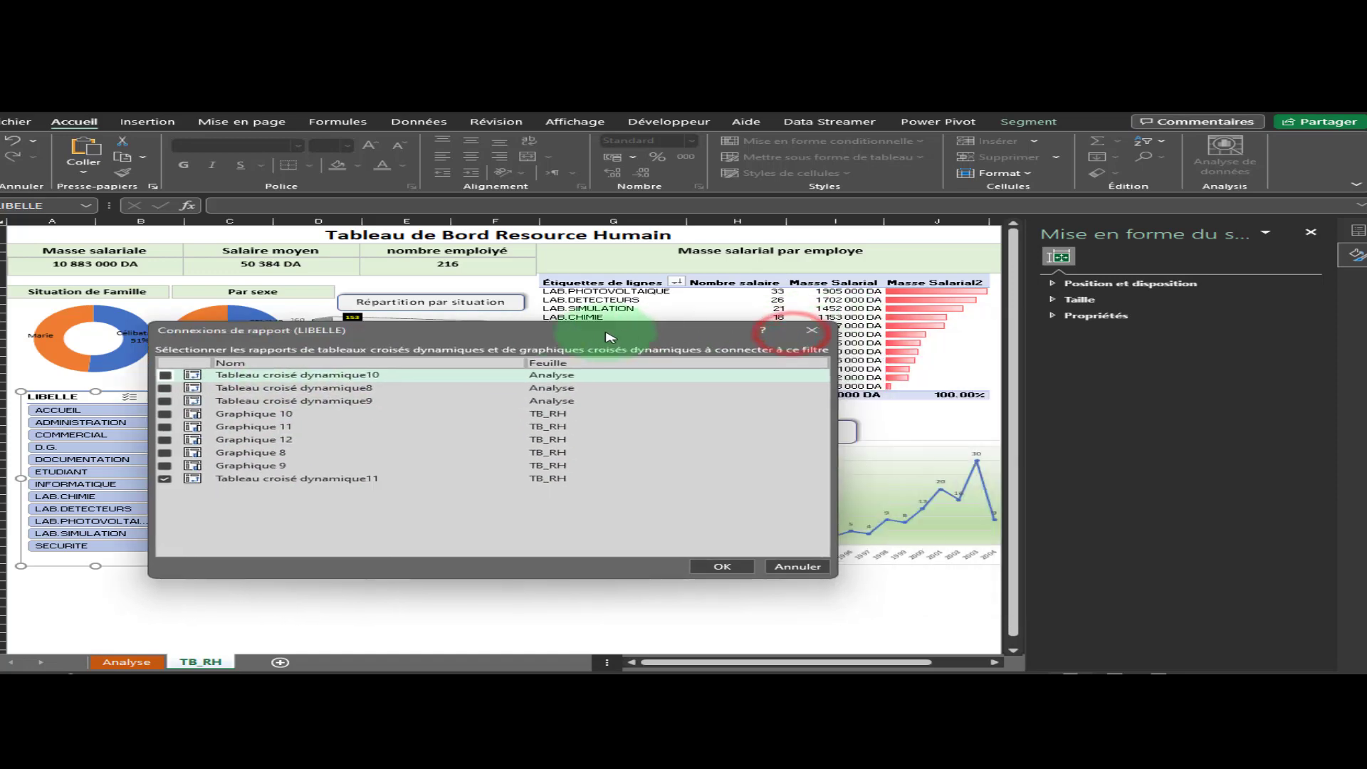
pyautogui.click(812, 332)
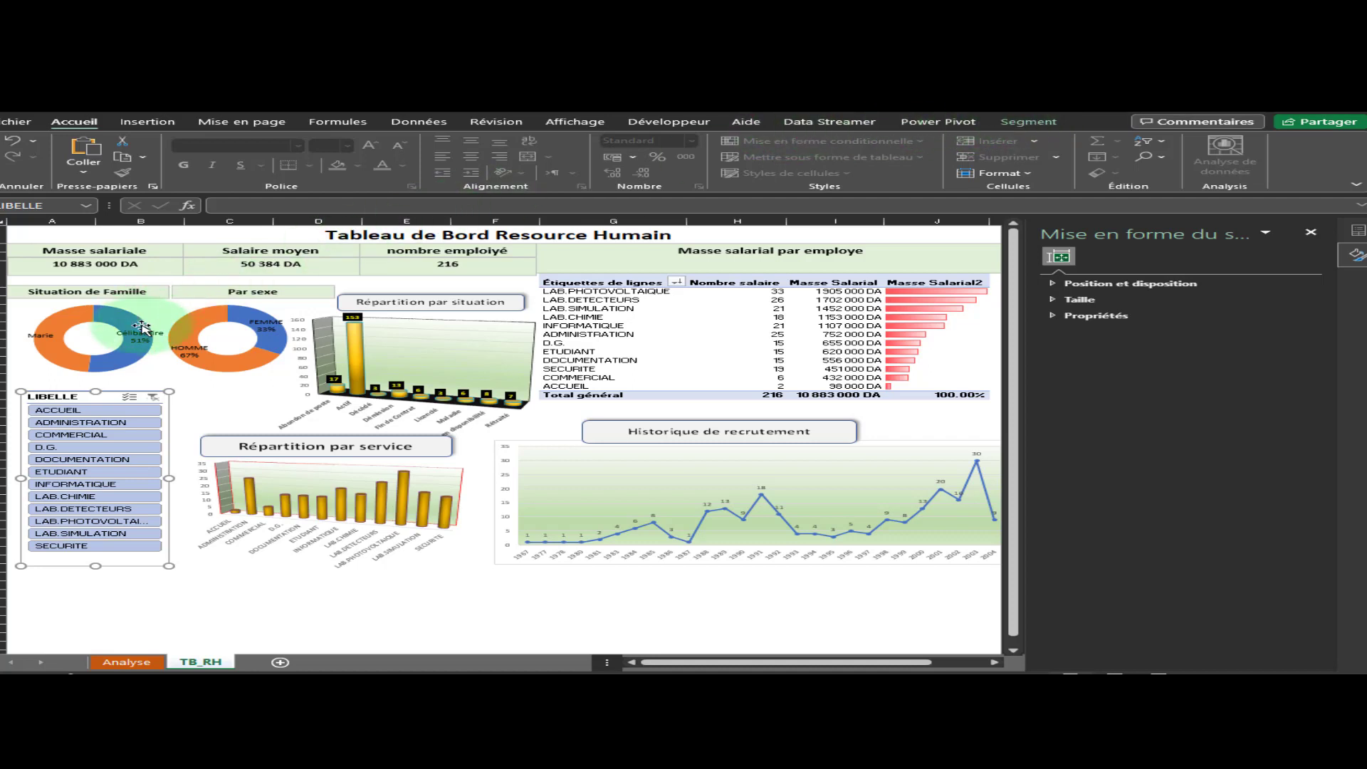
# Rename the payroll pivot table under "Masse salarial par employe" as Masse_emploie in its PivotTable options
pyautogui.click(227, 403)
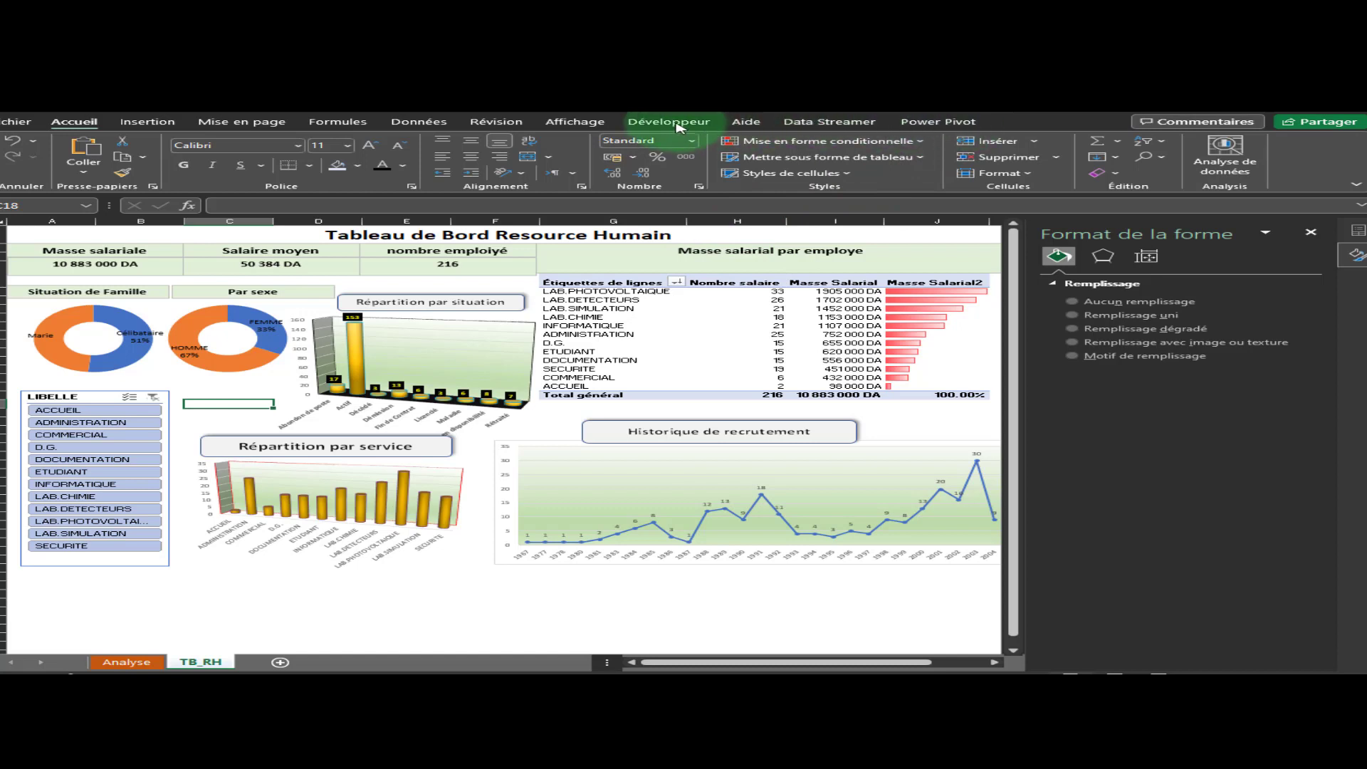
pyautogui.click(653, 334)
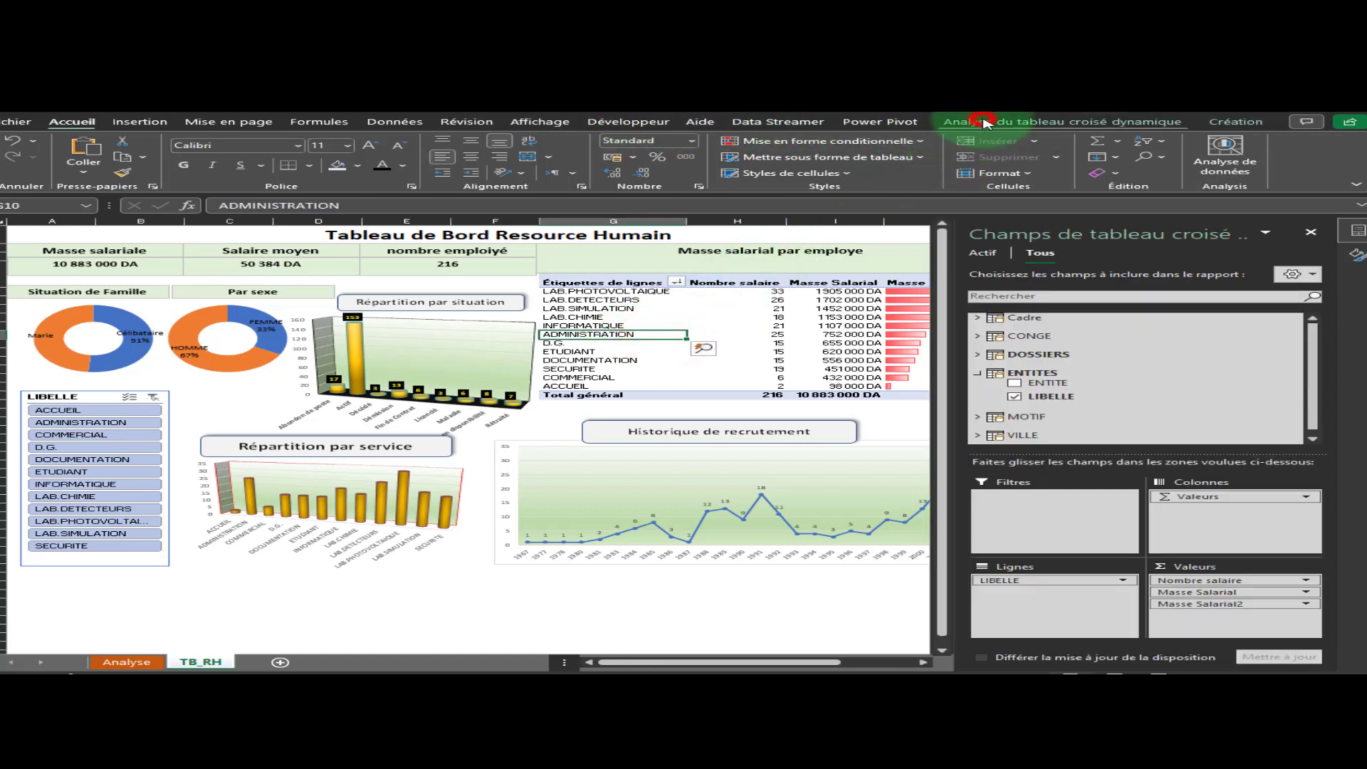
pyautogui.click(984, 124)
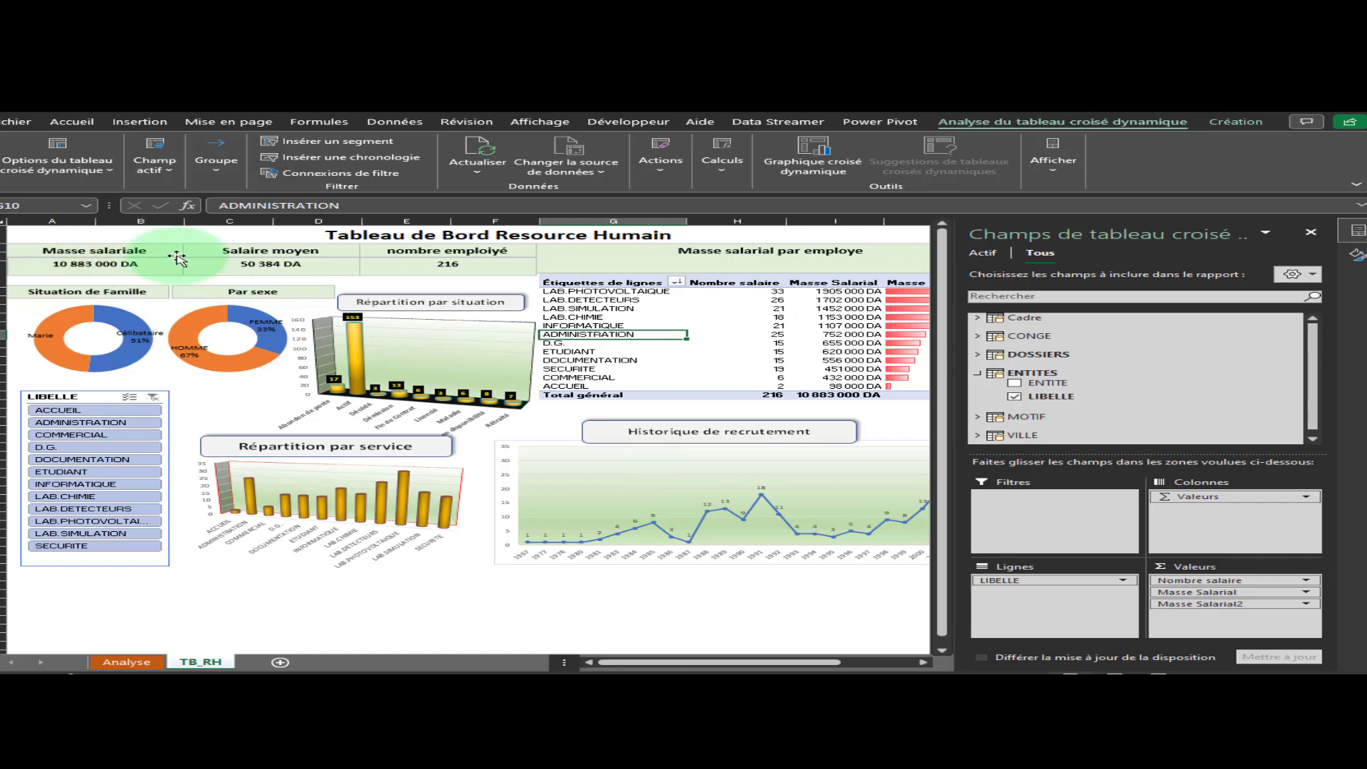
pyautogui.click(99, 168)
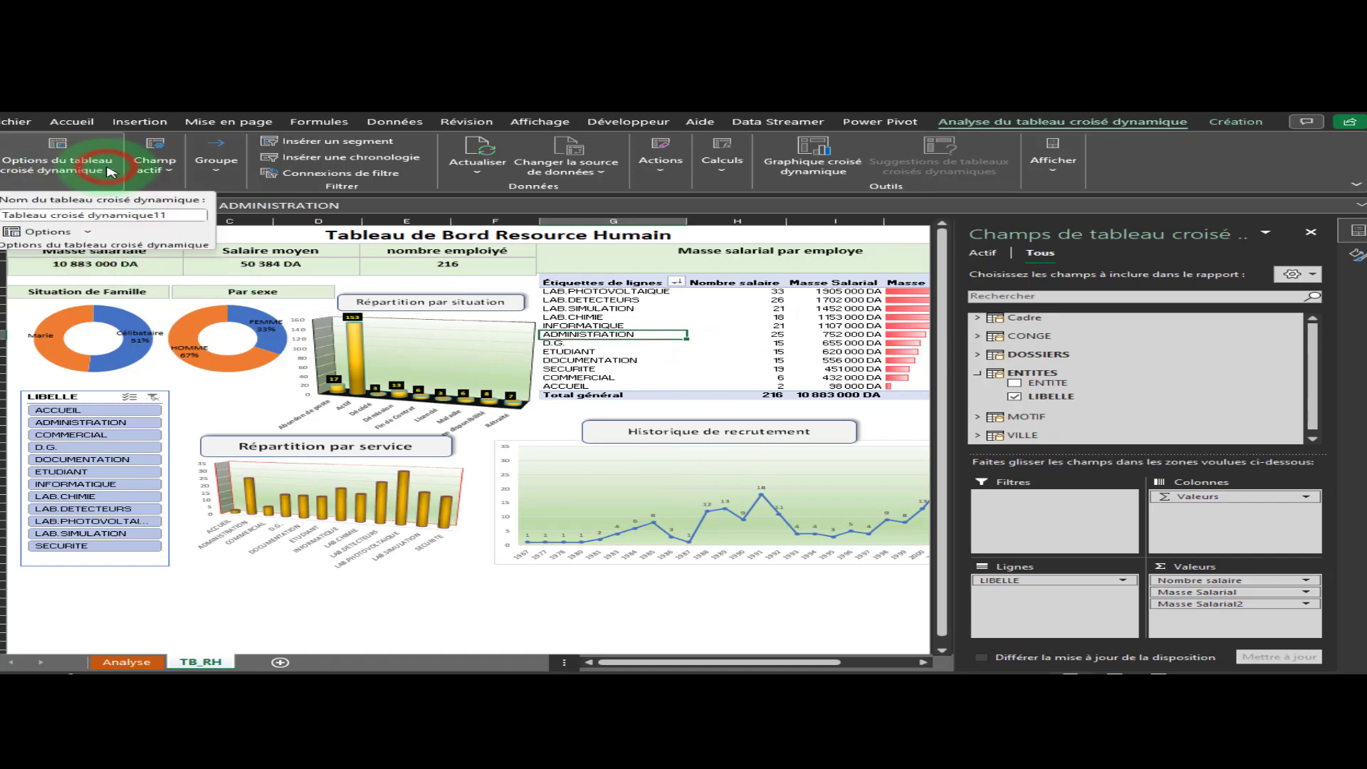
pyautogui.click(34, 233)
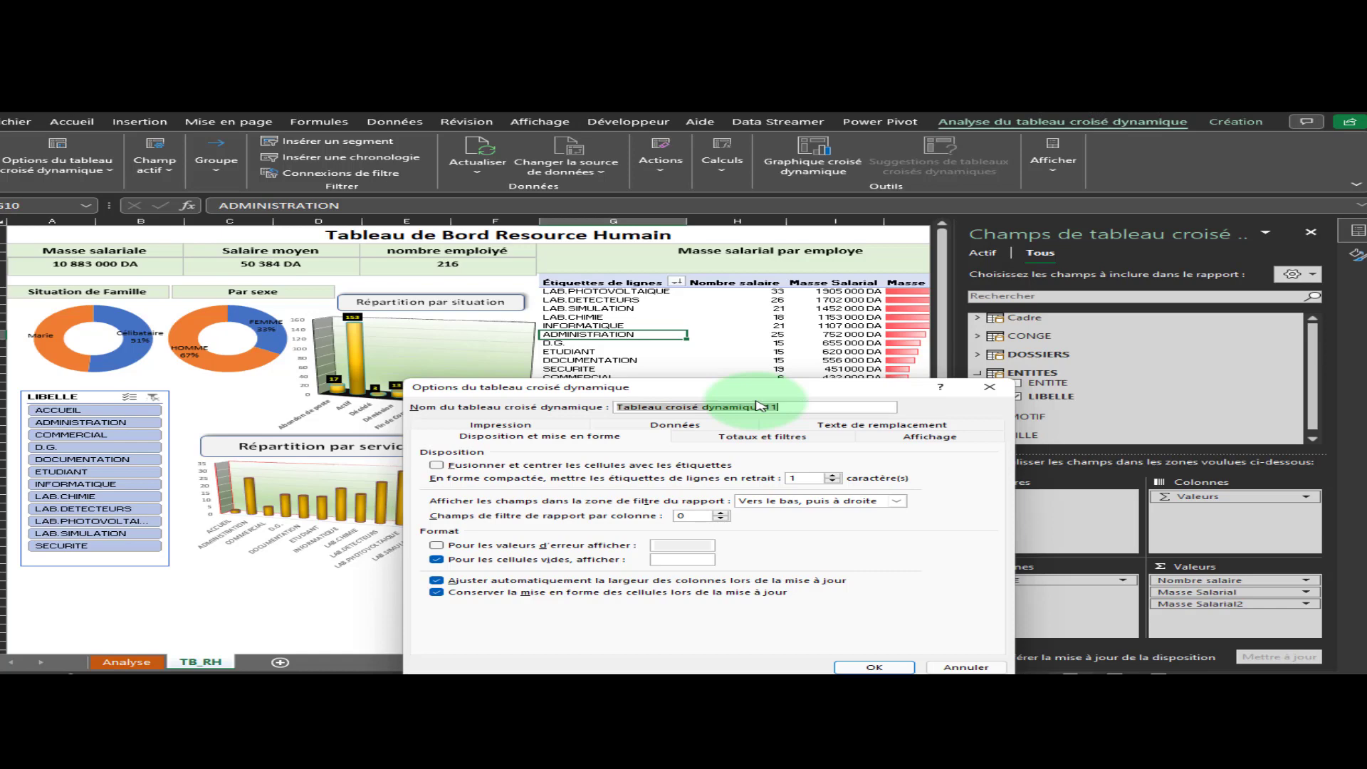
pyautogui.press('BackSpace')
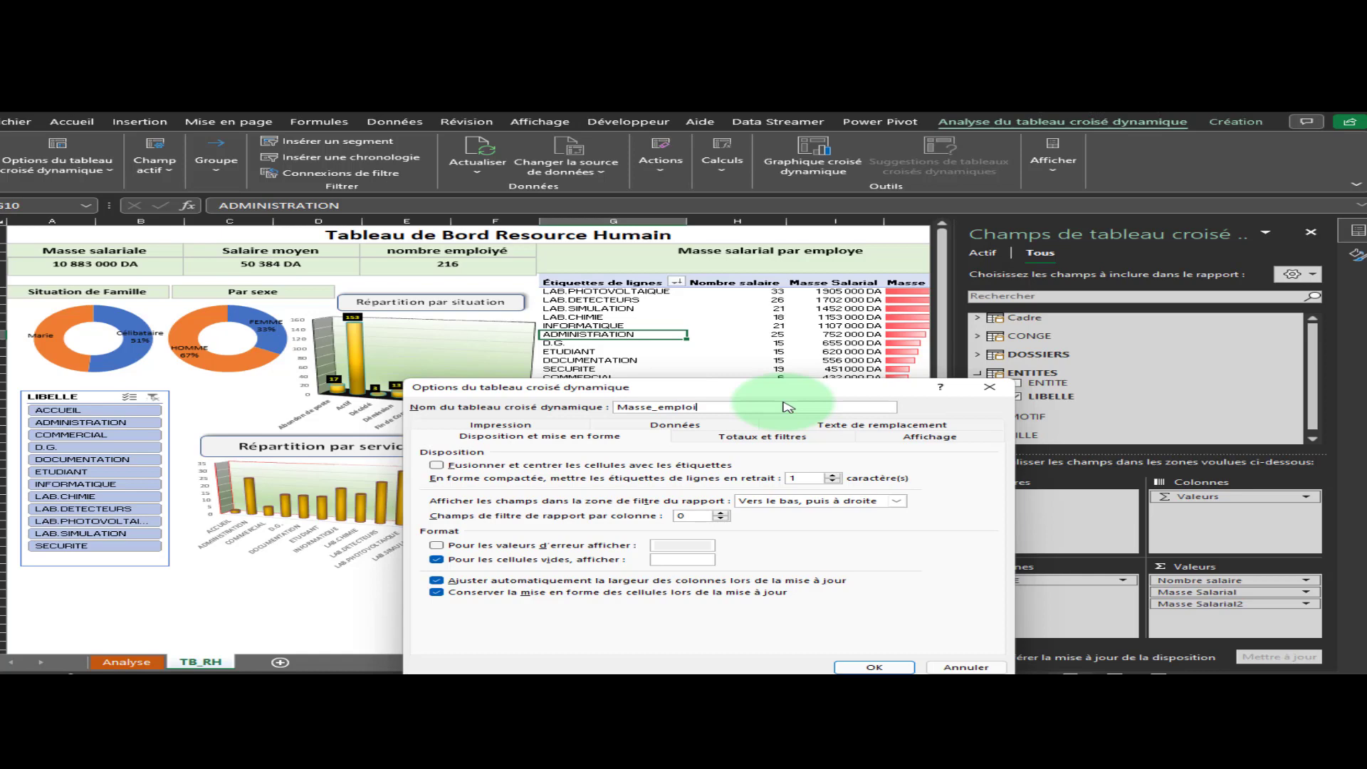
pyautogui.write('e')
pyautogui.press('Return')
pyautogui.click(736, 334)
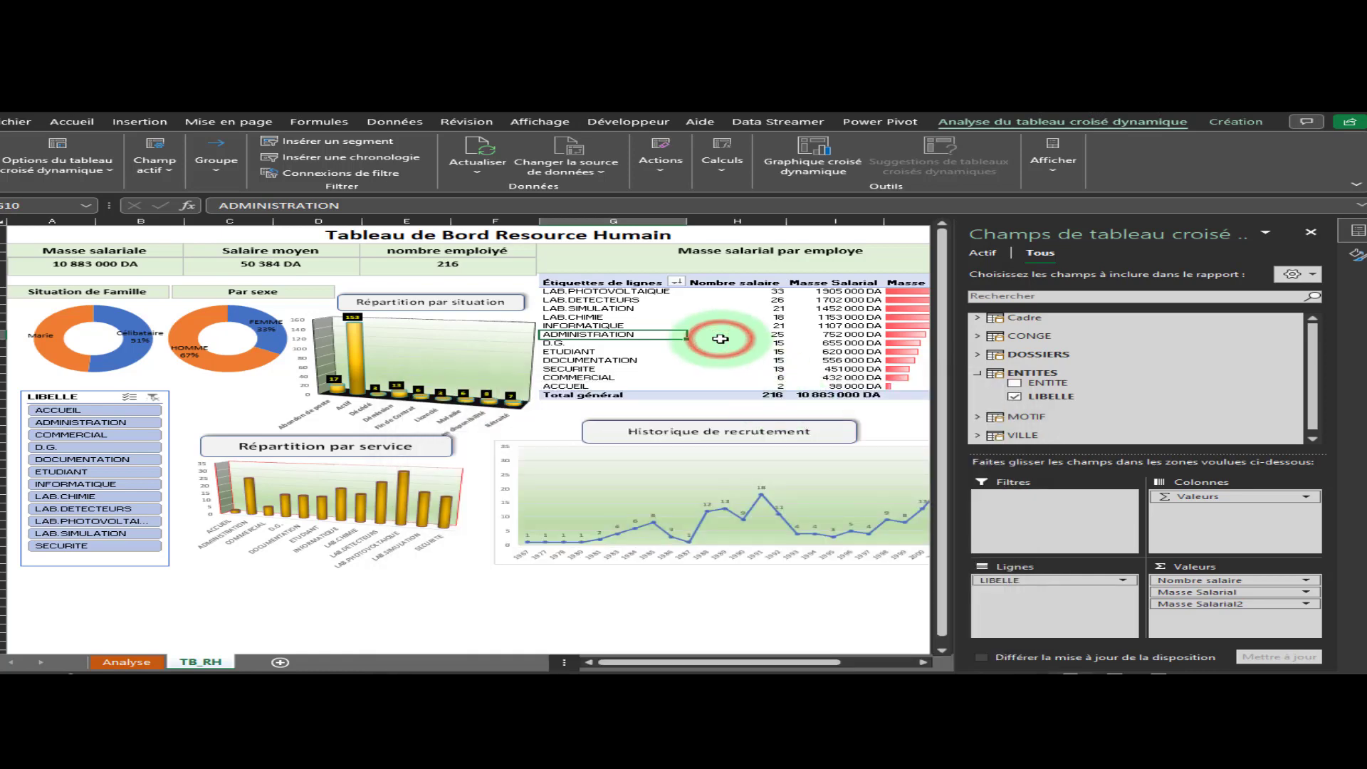
# Rename the "Répartition par situation" pivot chart as repartition_situation in its chart options
pyautogui.click(404, 346)
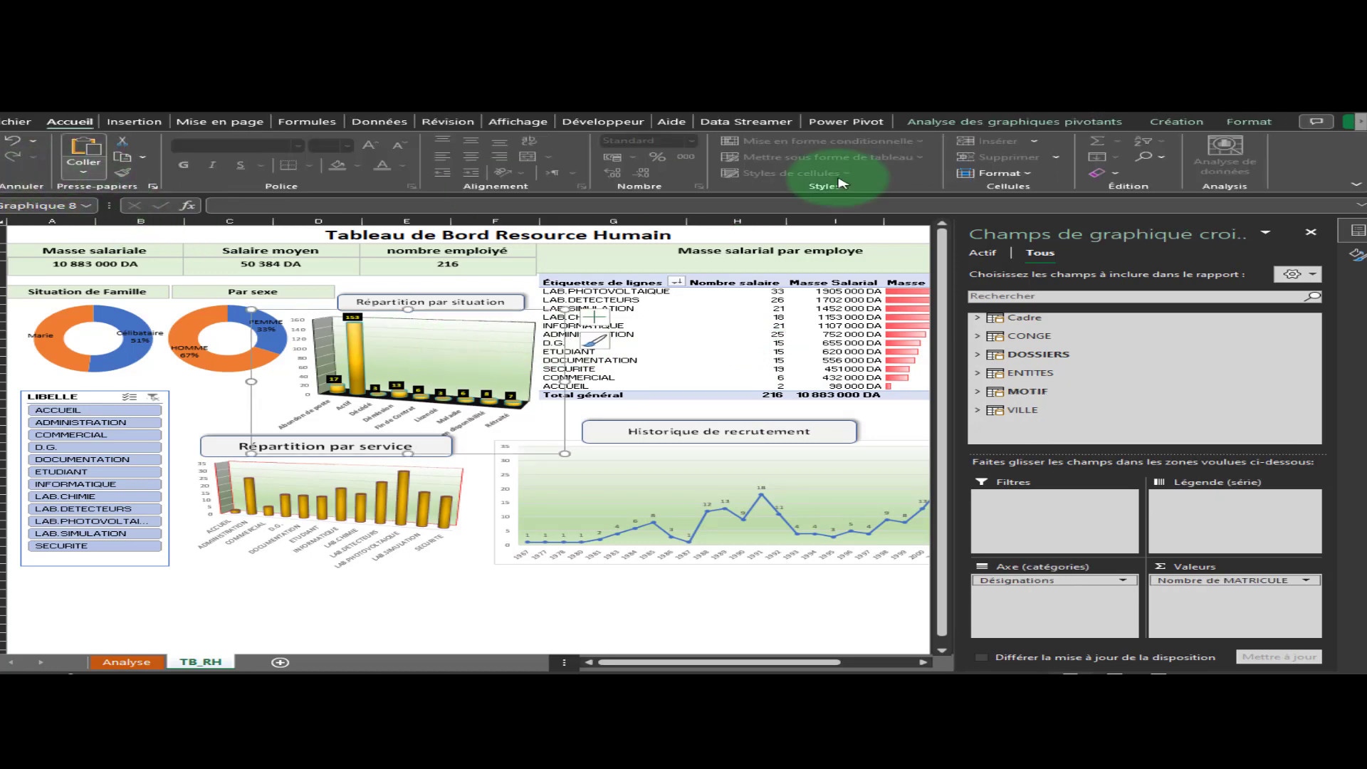
pyautogui.click(1016, 123)
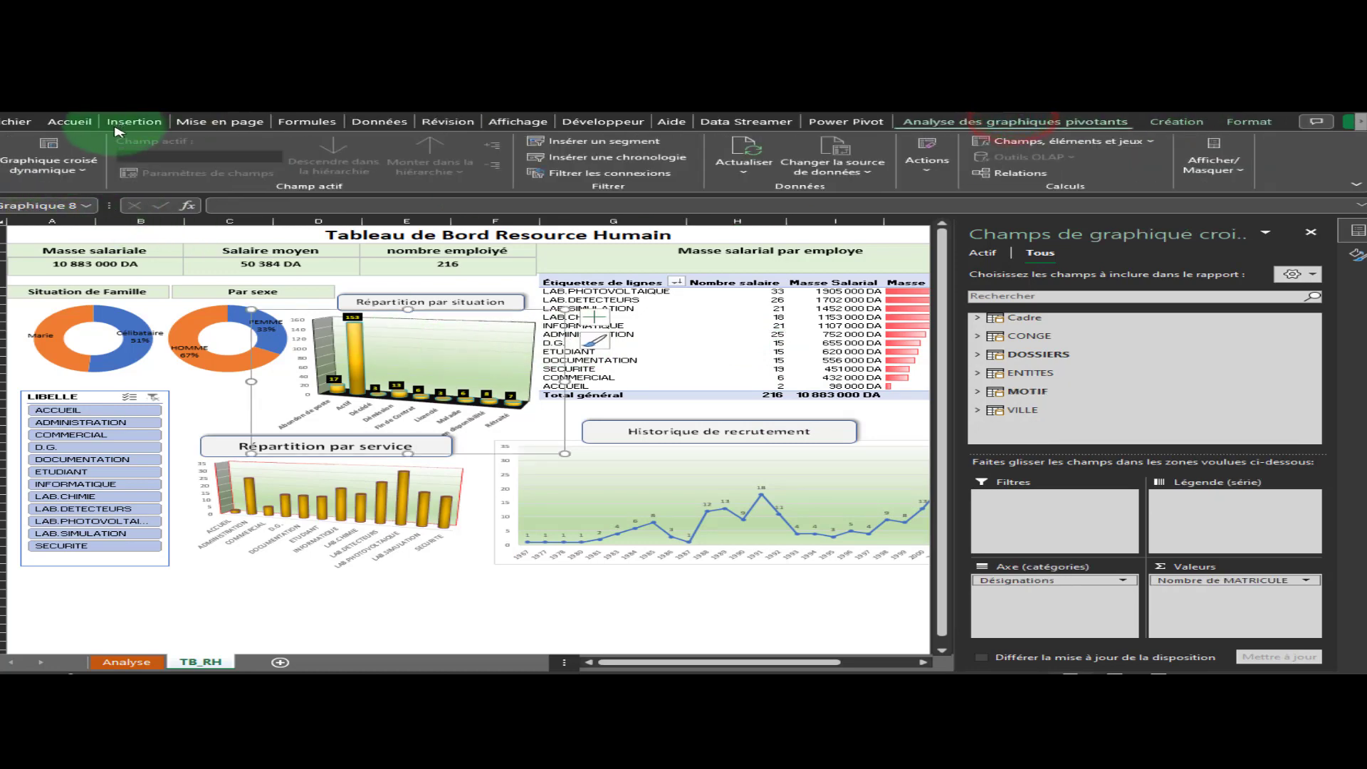
pyautogui.click(71, 171)
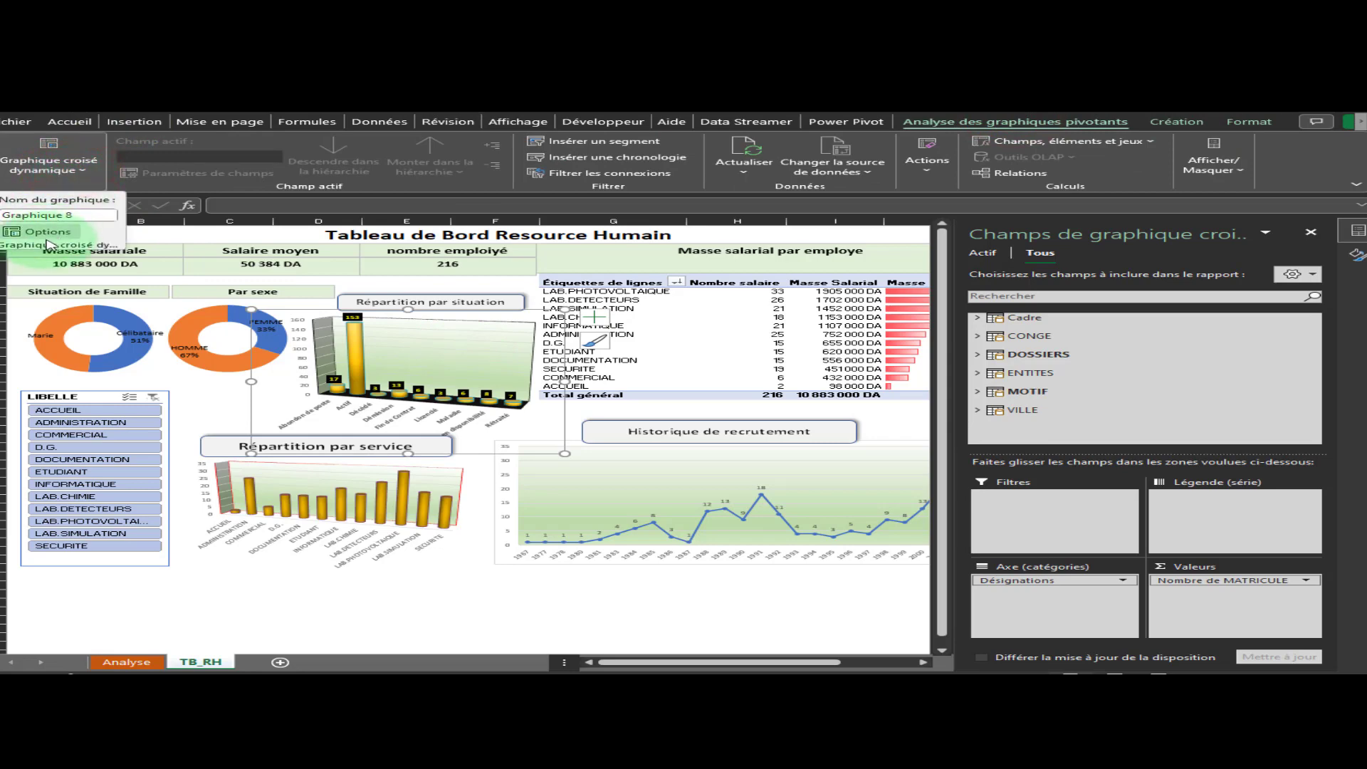
pyautogui.click(83, 212)
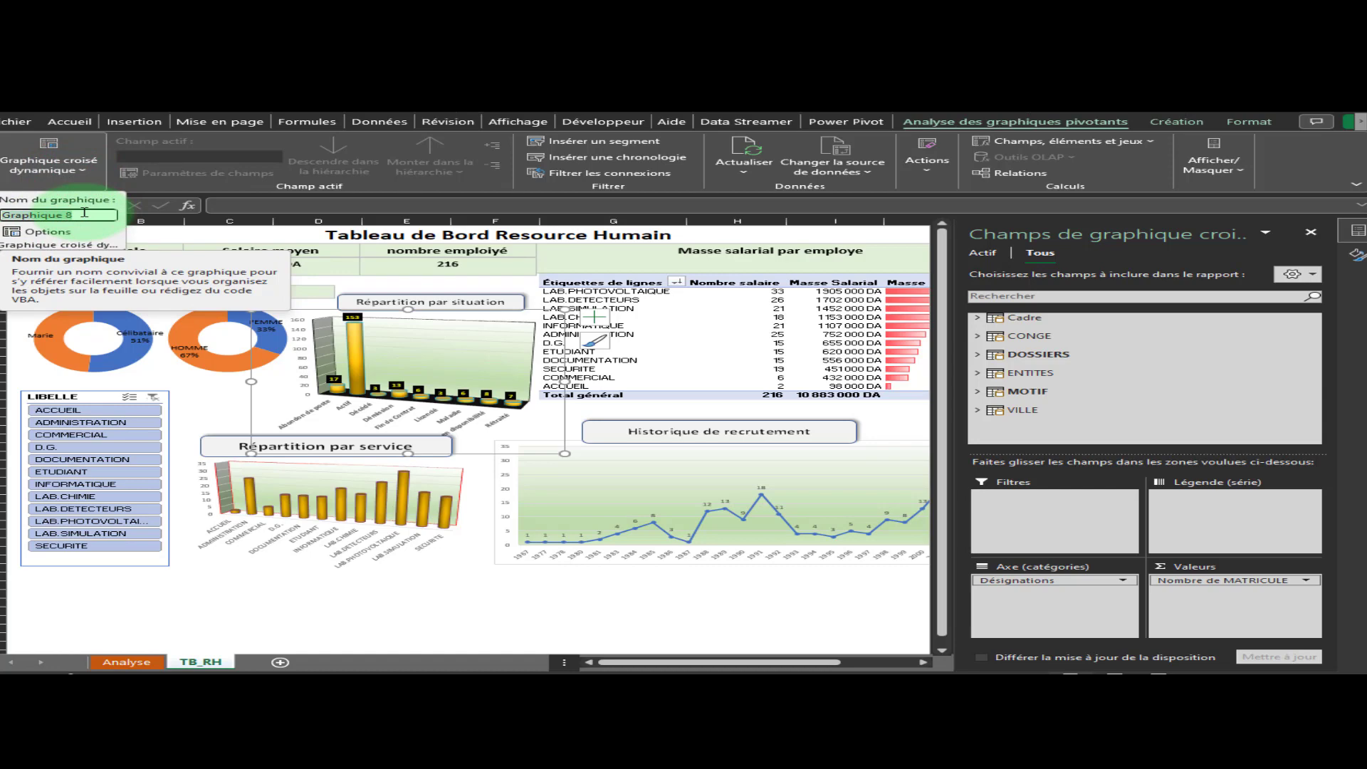
pyautogui.write('repartition')
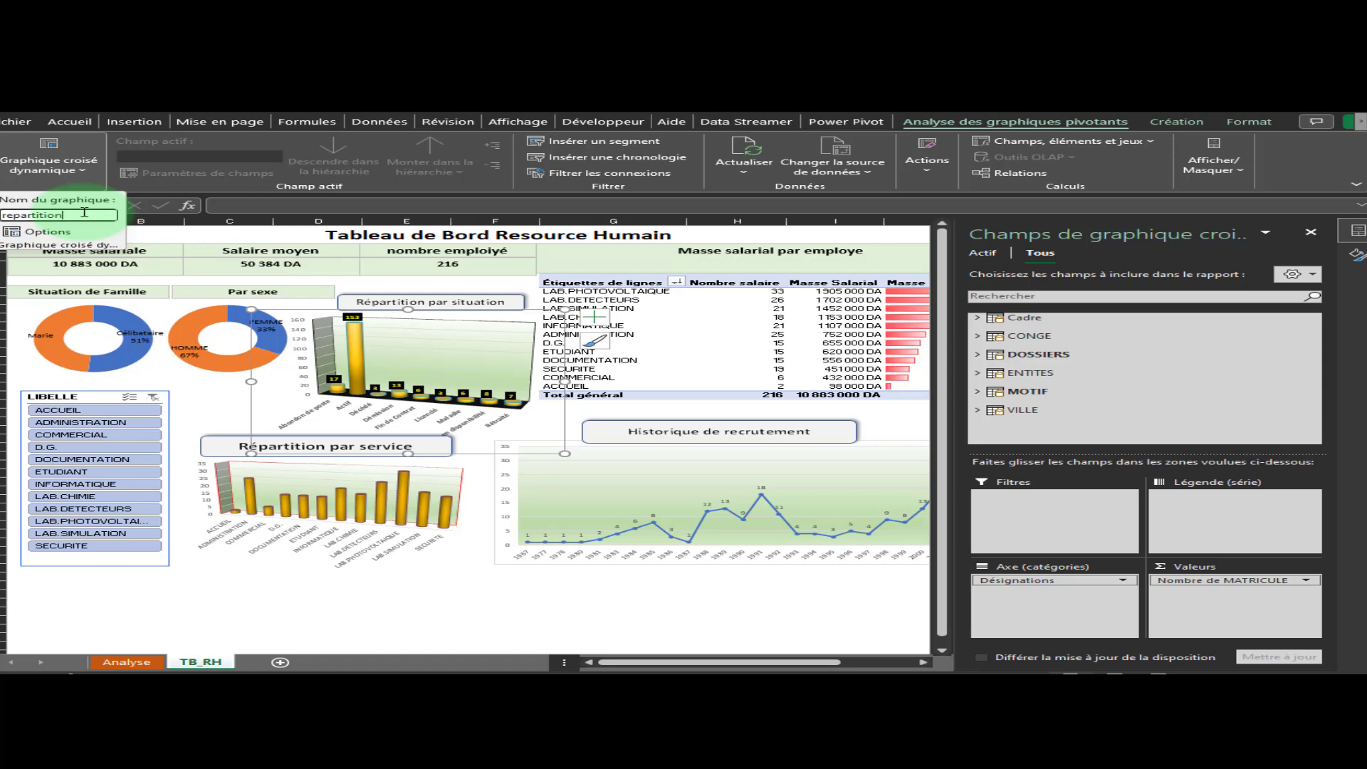
pyautogui.click(46, 233)
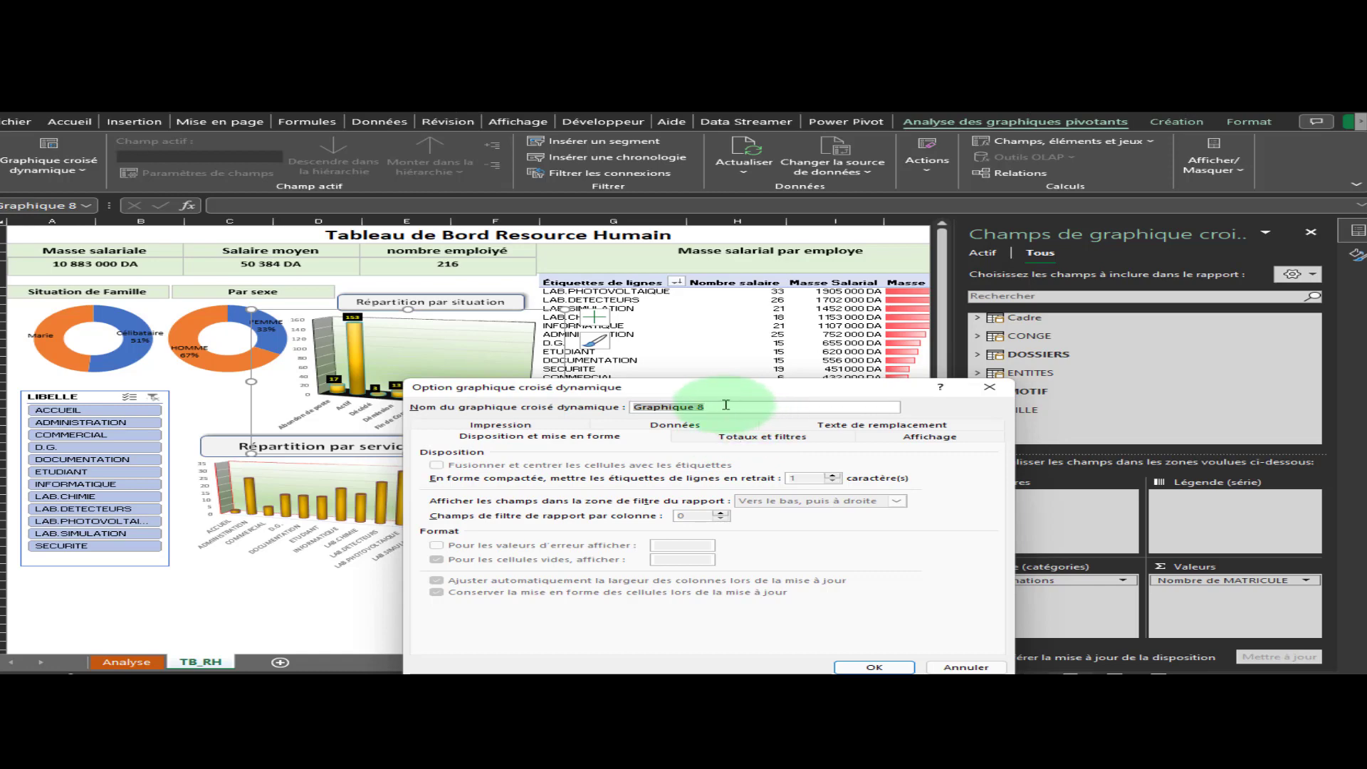
pyautogui.write('repartition_situation')
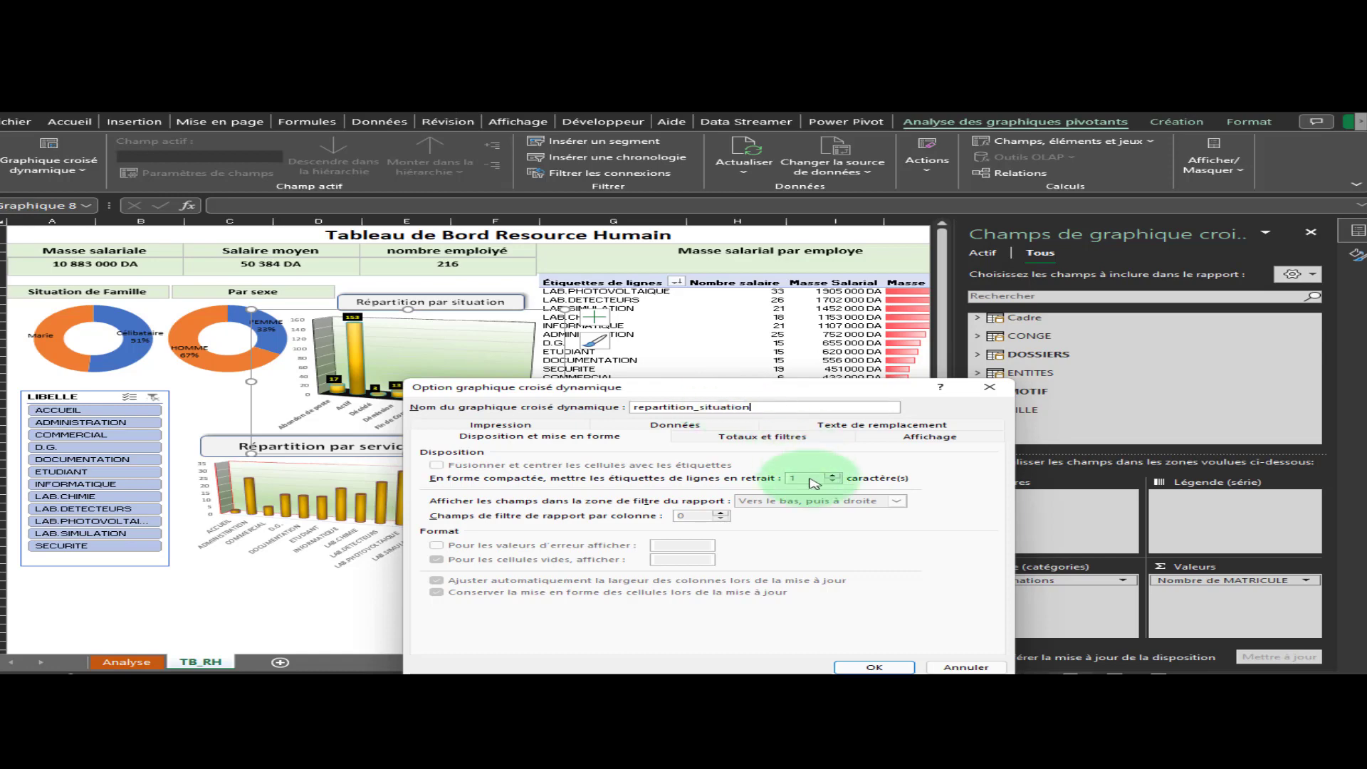
pyautogui.click(877, 667)
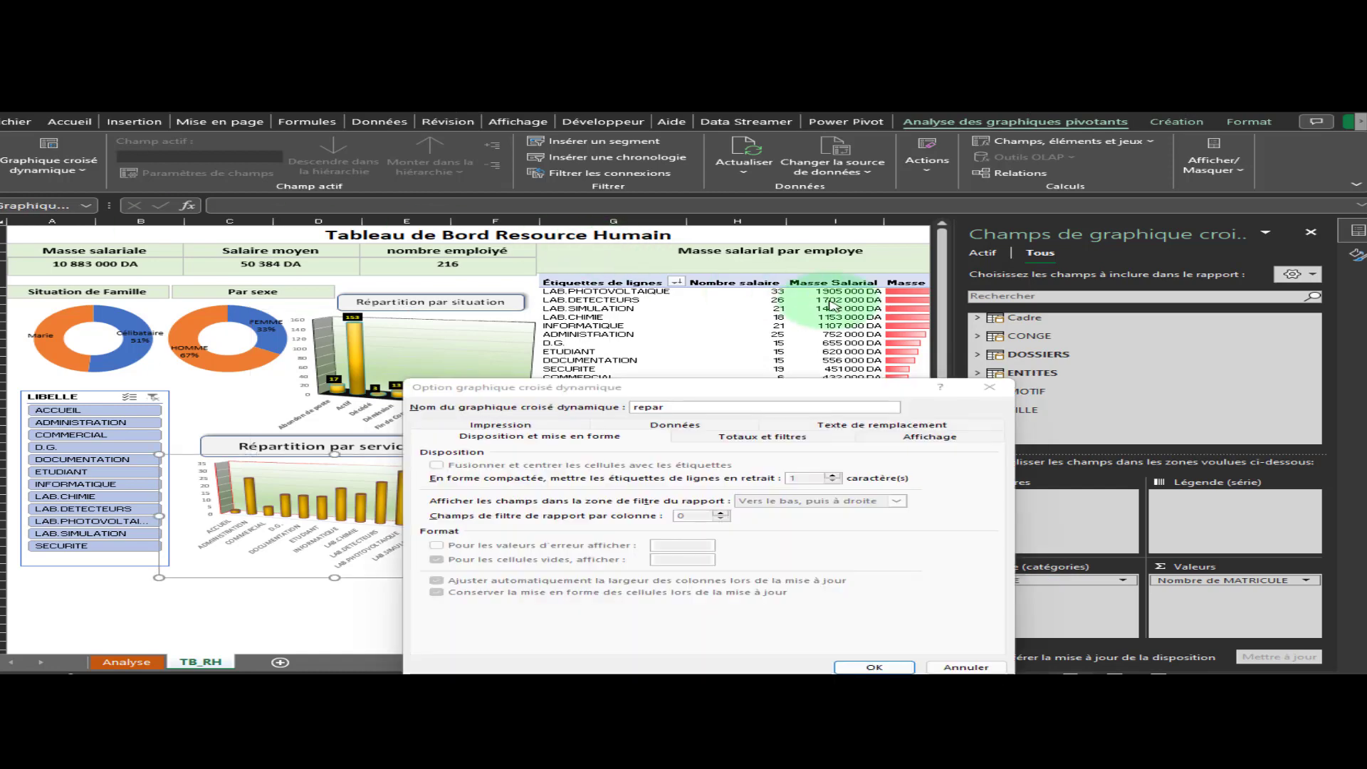
# Rename the "Répartition par service" pivot chart as repartision_service
pyautogui.click(669, 407)
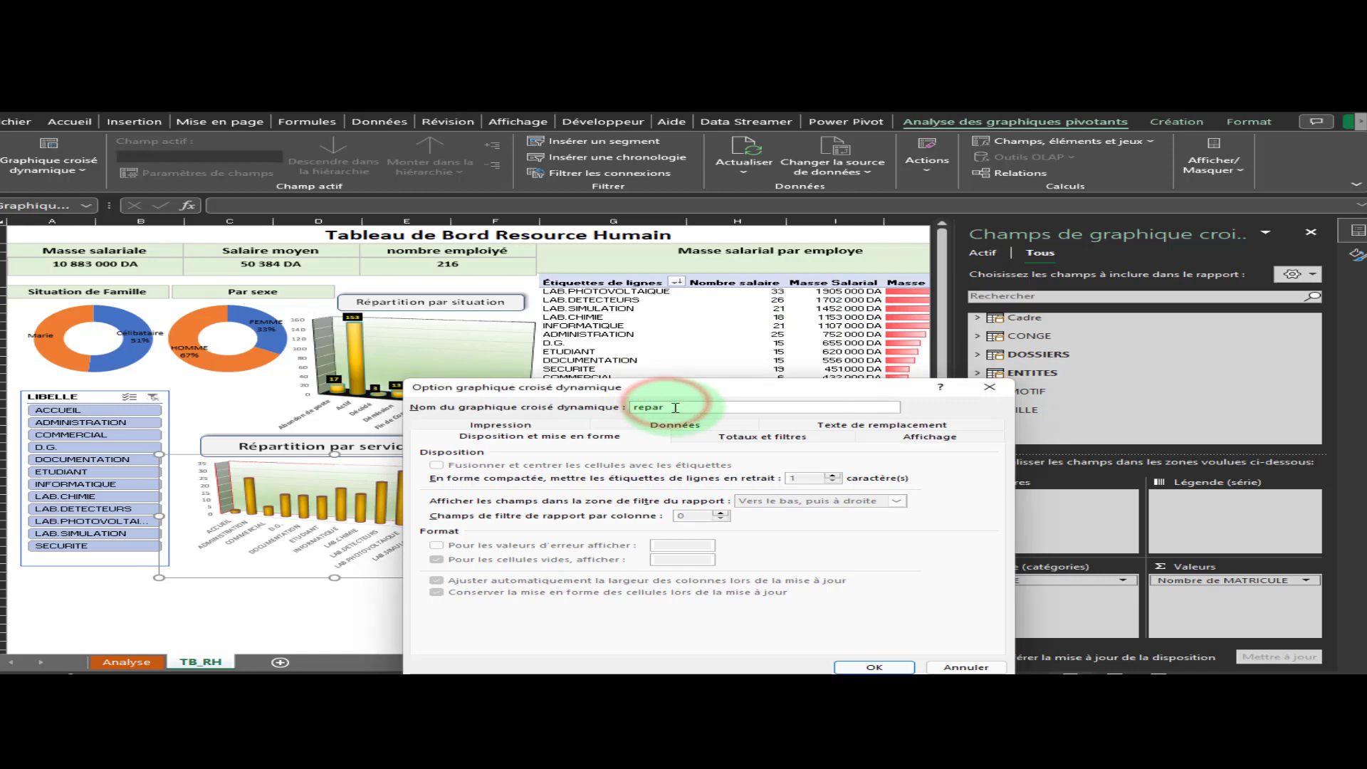
pyautogui.write('t')
pyautogui.write('itio')
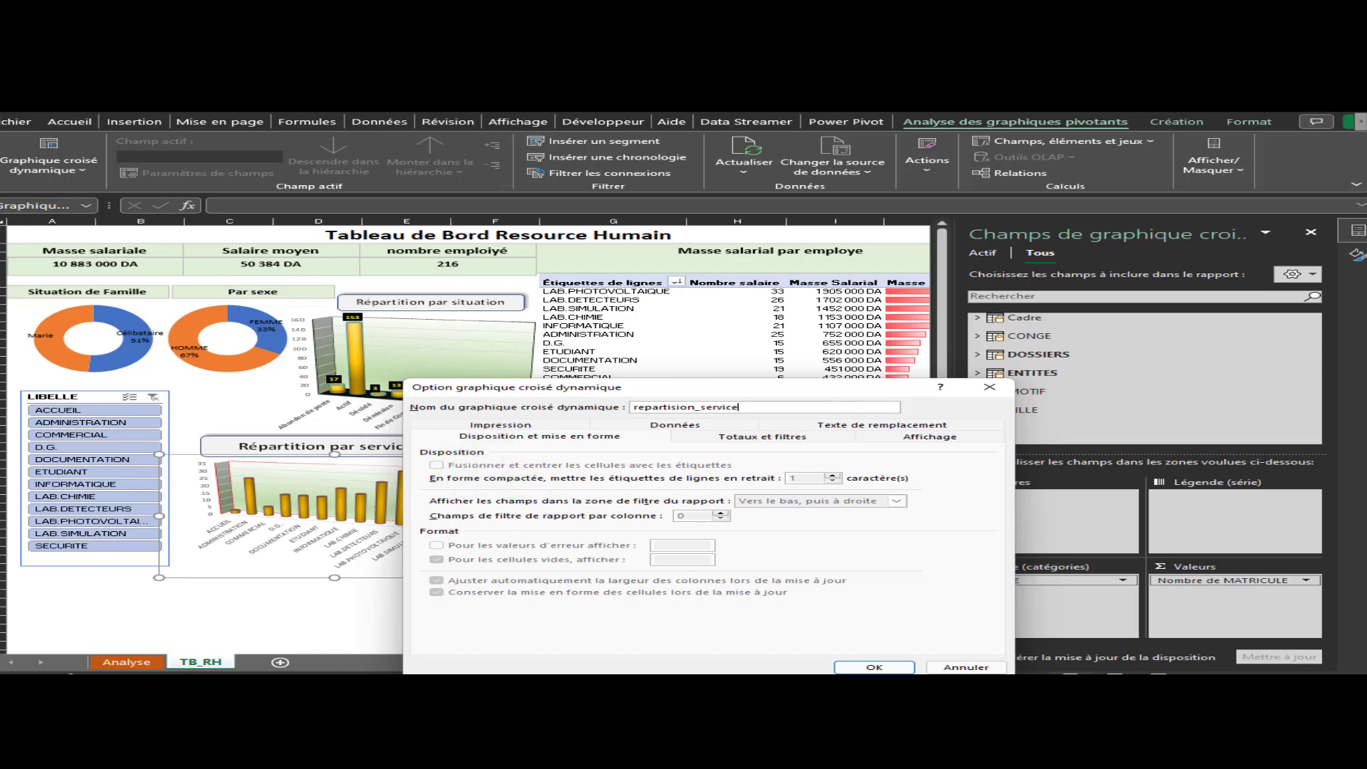
pyautogui.click(874, 667)
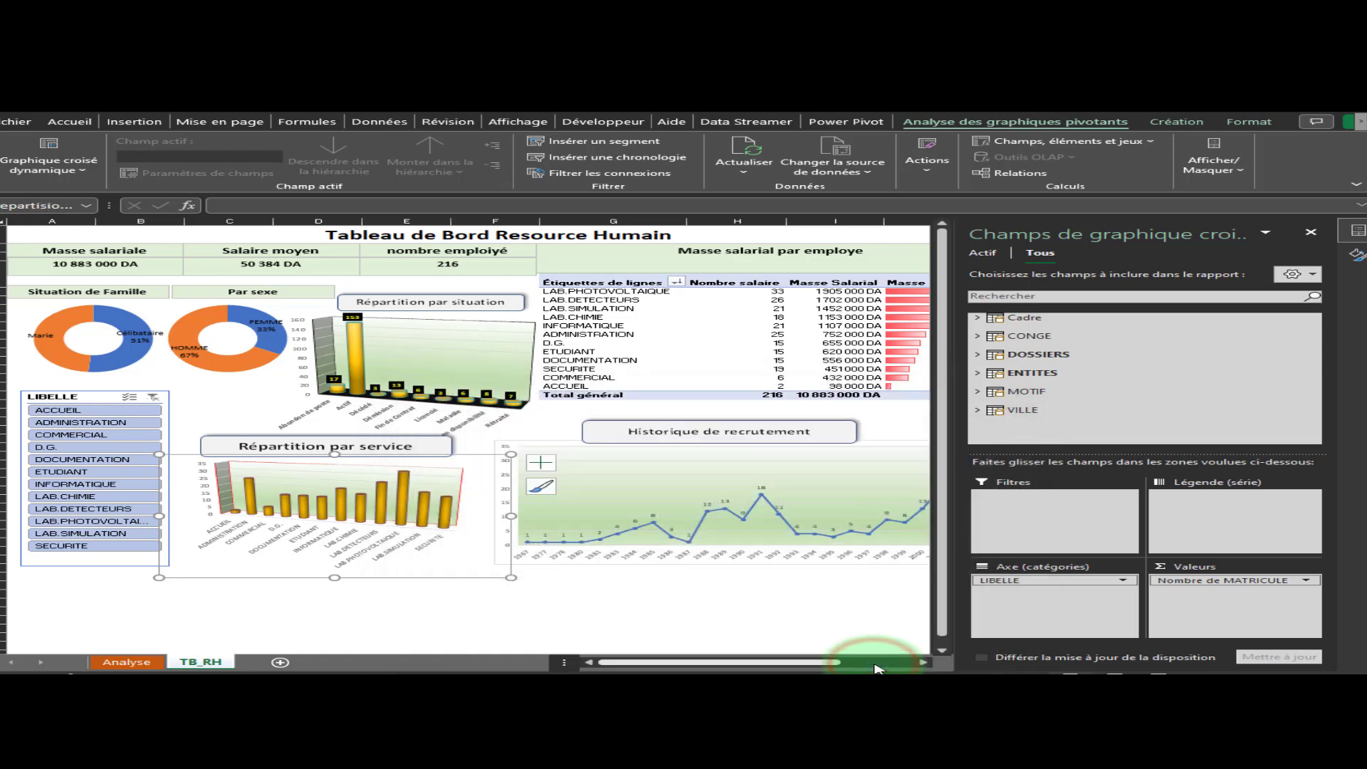
# Rename the "Historique de recrutement" line chart as historique_recrutement in its pivot chart options
pyautogui.click(815, 514)
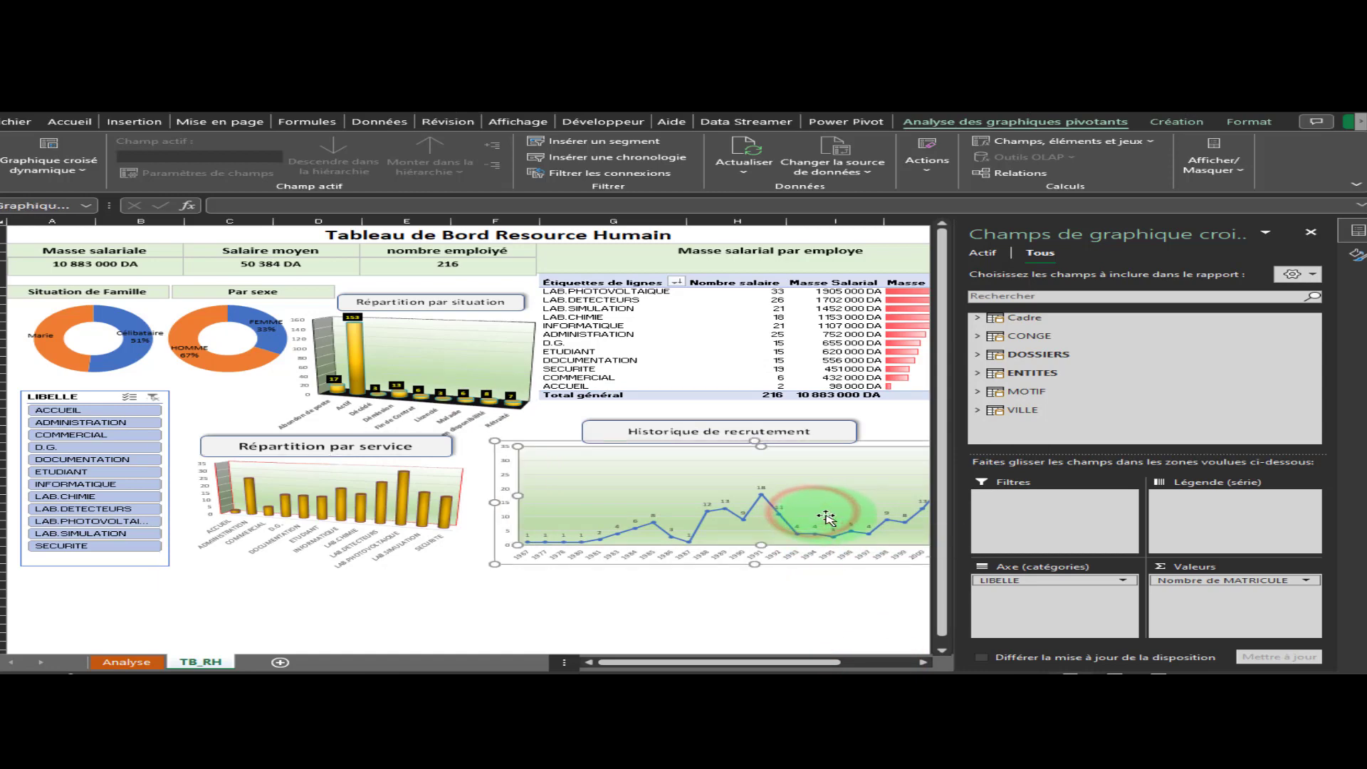
pyautogui.click(53, 156)
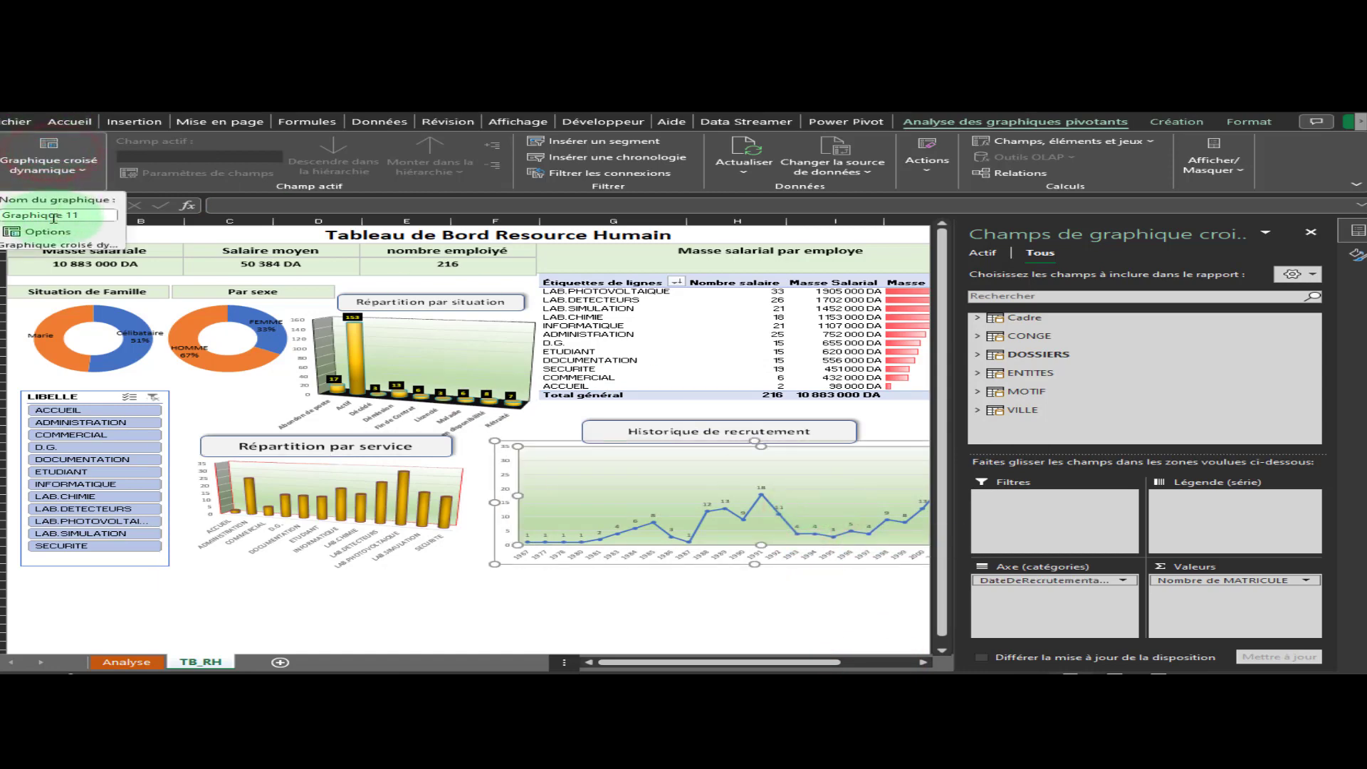
pyautogui.click(46, 236)
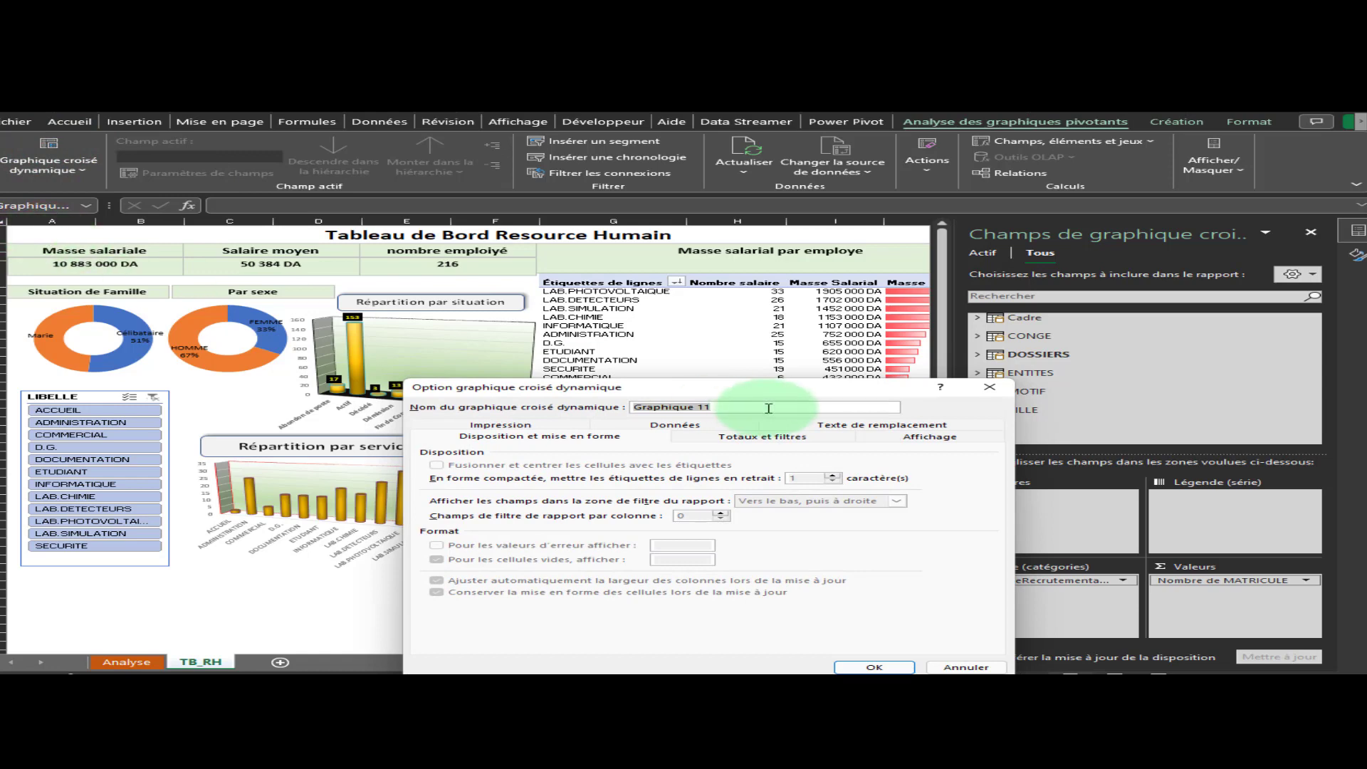
pyautogui.write('historique_recrutement')
pyautogui.click(874, 666)
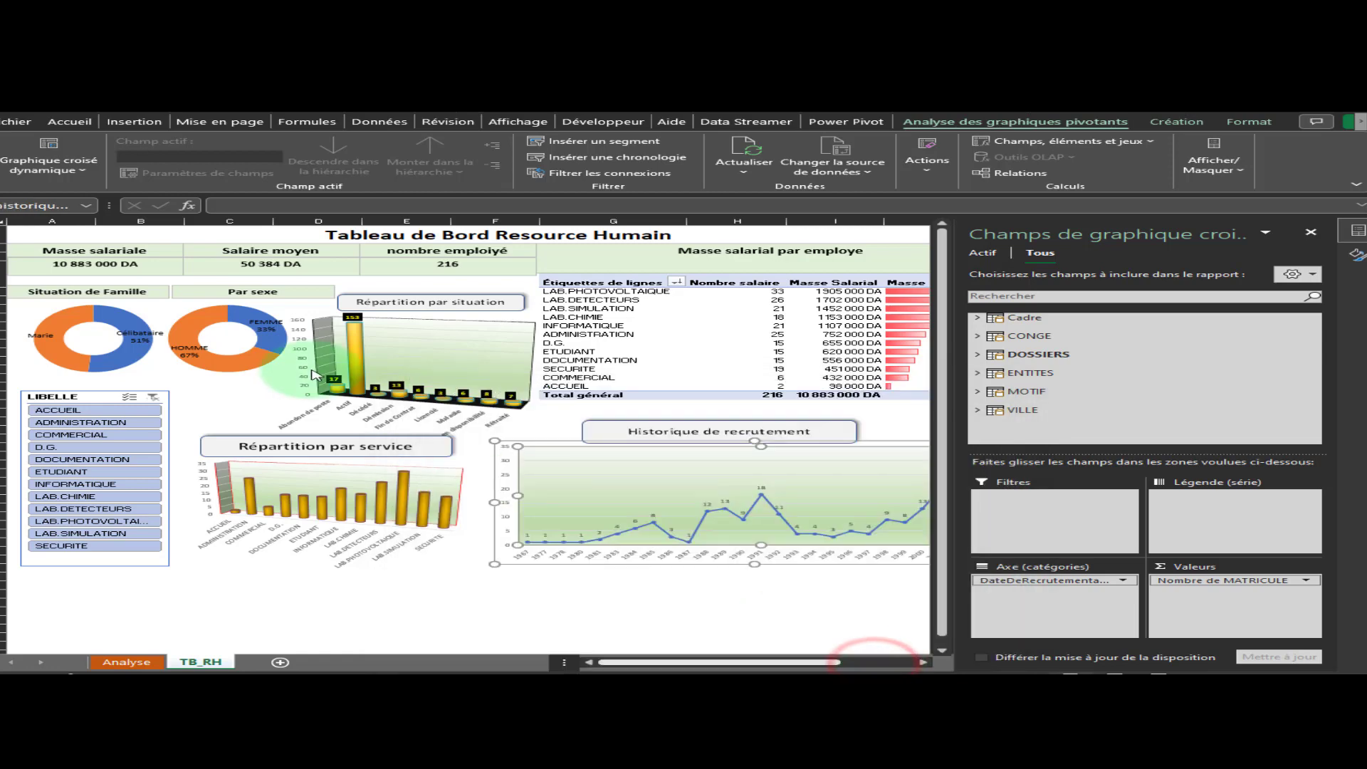
# Rename the "Par sexe" doughnut chart in its pivot chart options, beginning the name with "repartition"
pyautogui.click(246, 363)
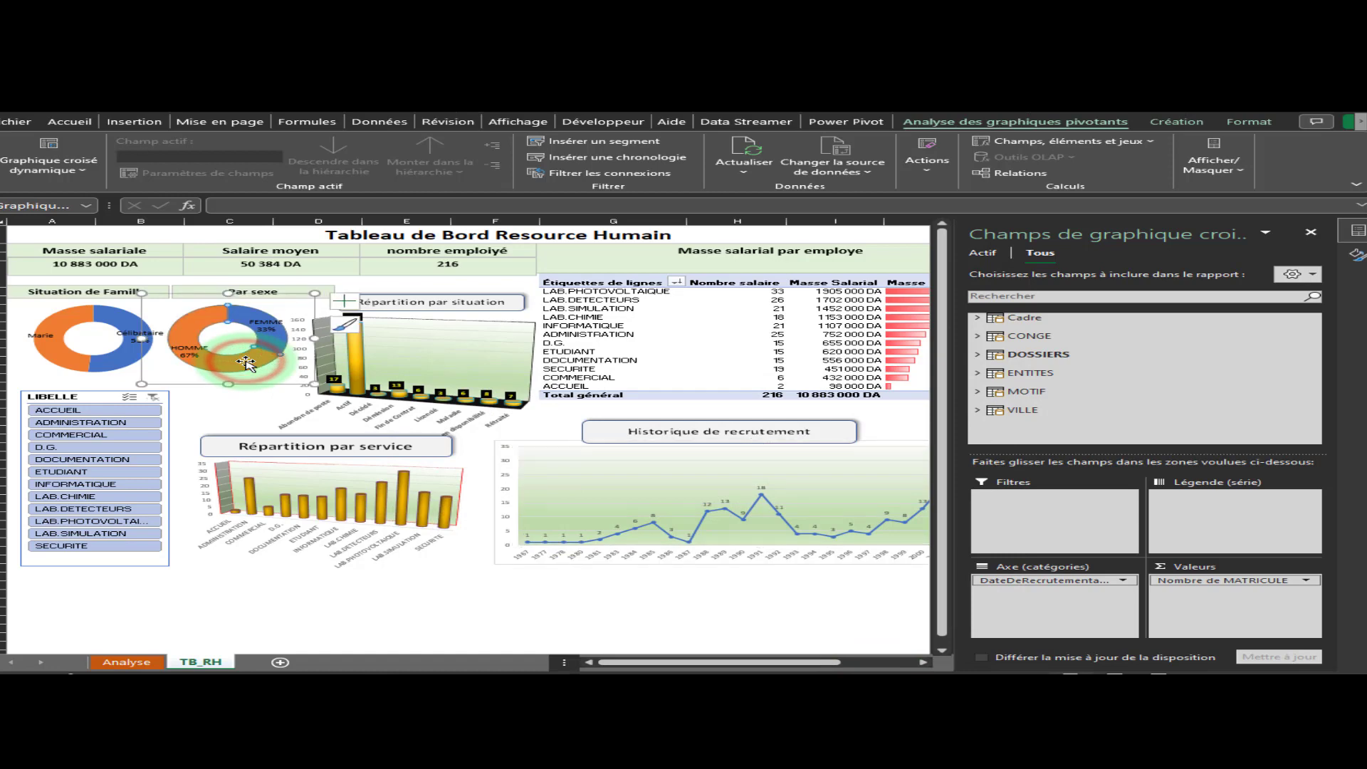
pyautogui.click(262, 375)
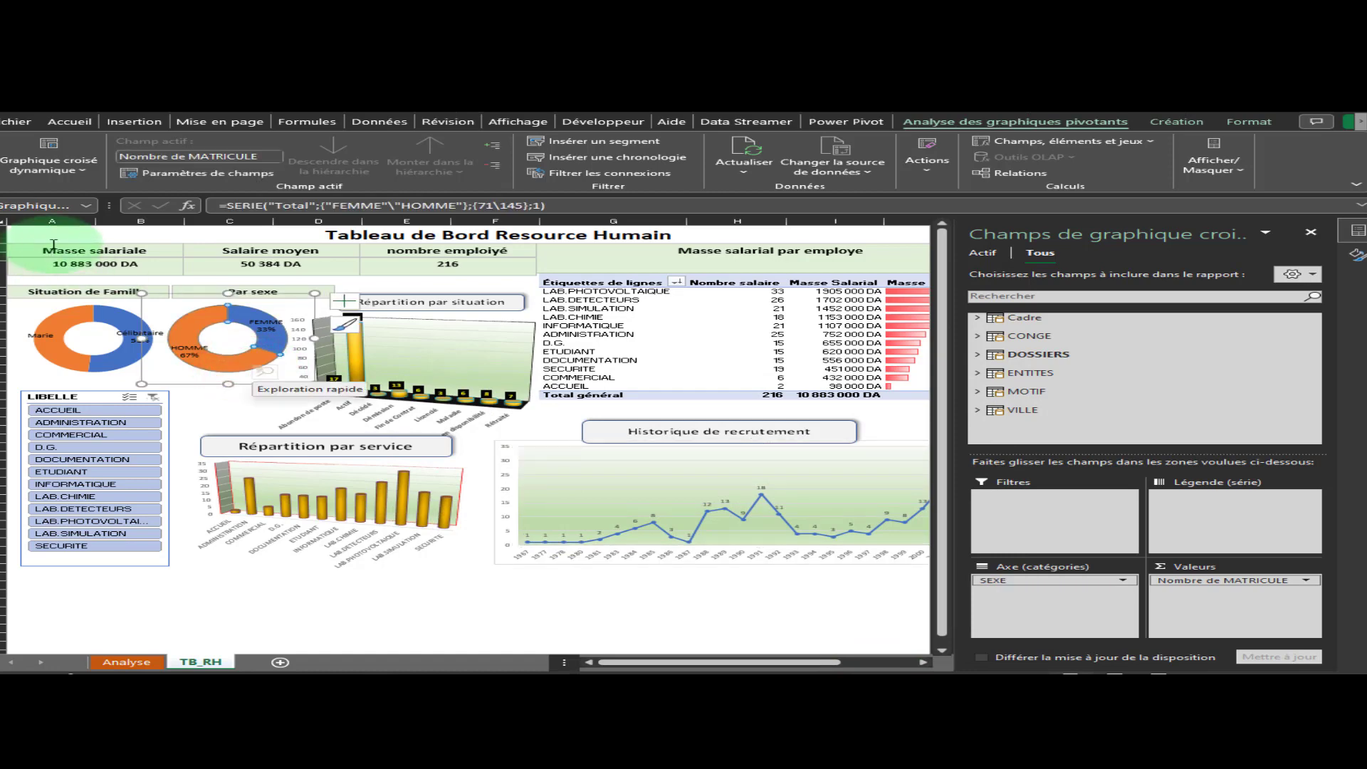
pyautogui.click(84, 171)
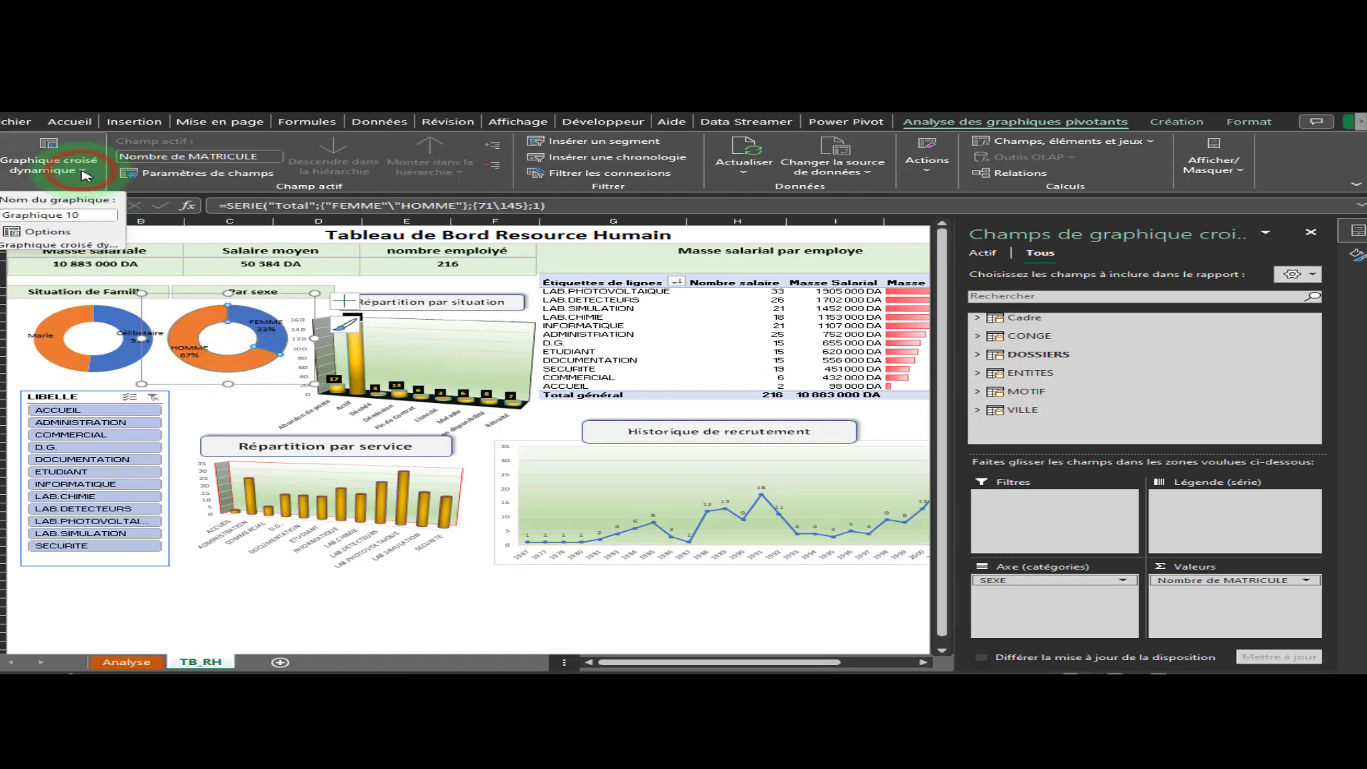
pyautogui.click(48, 234)
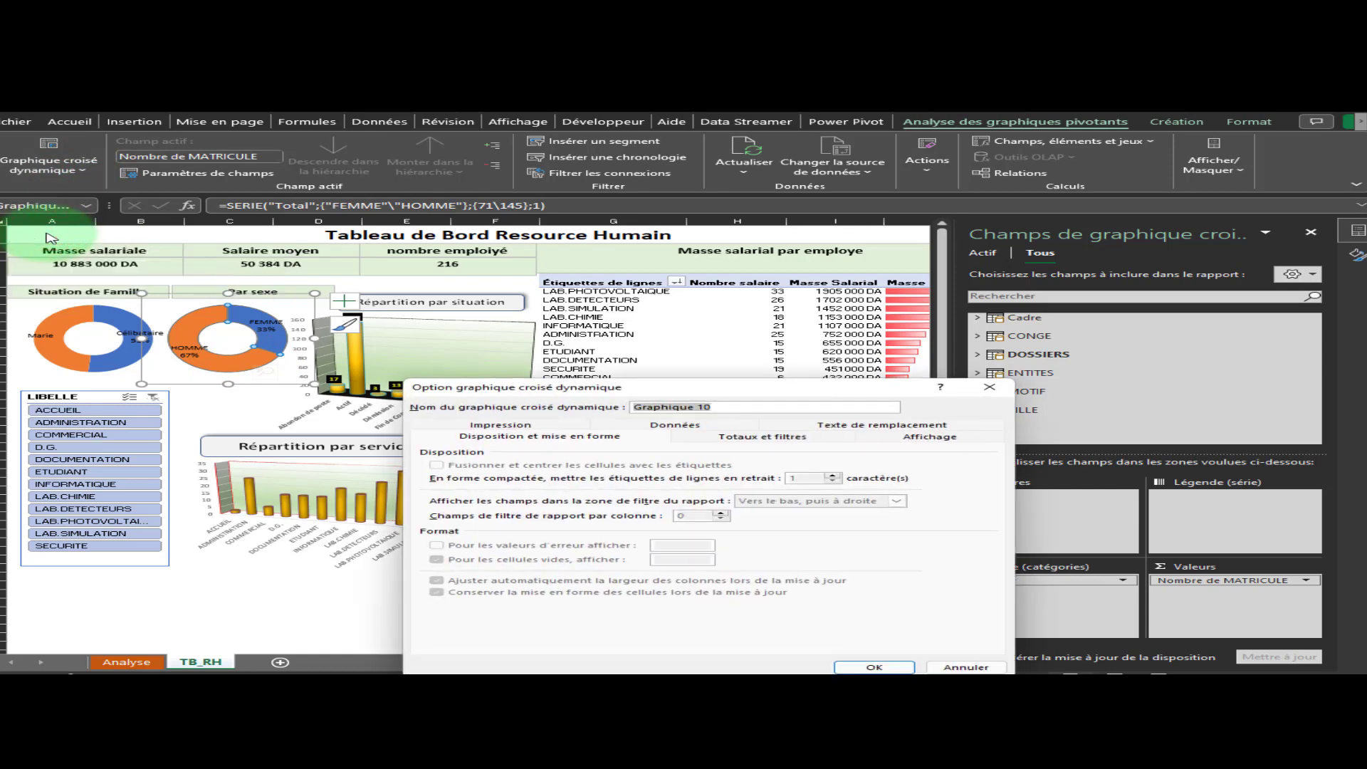
pyautogui.write('repartition')
pyautogui.hotkey('ctrl', 'a')
pyautogui.hotkey('ctrl', 'c')
pyautogui.press('BackSpace')
pyautogui.hotkey('ctrl', 'v')
pyautogui.press('Return')
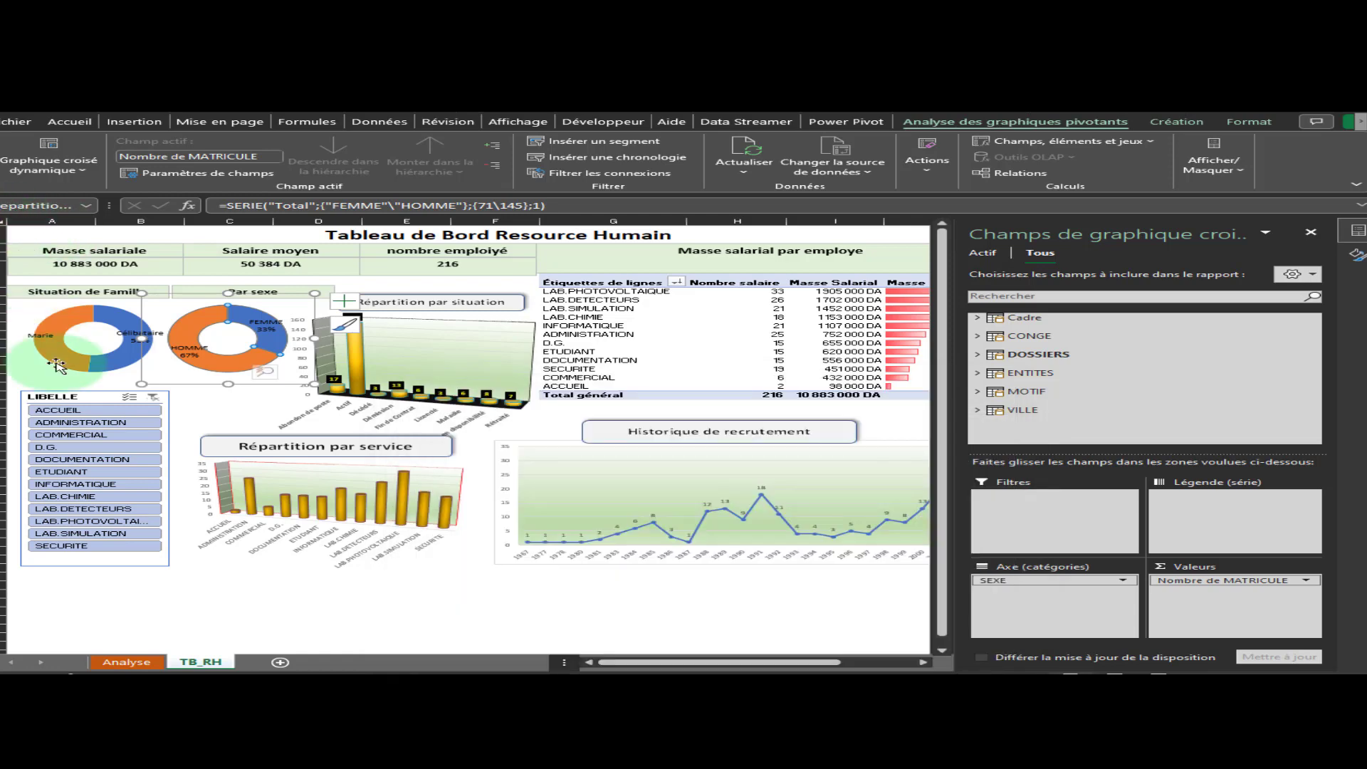
# Rename the "Situation de Famille" doughnut chart as repartition_sitfam in its pivot chart options
pyautogui.click(57, 364)
pyautogui.click(57, 361)
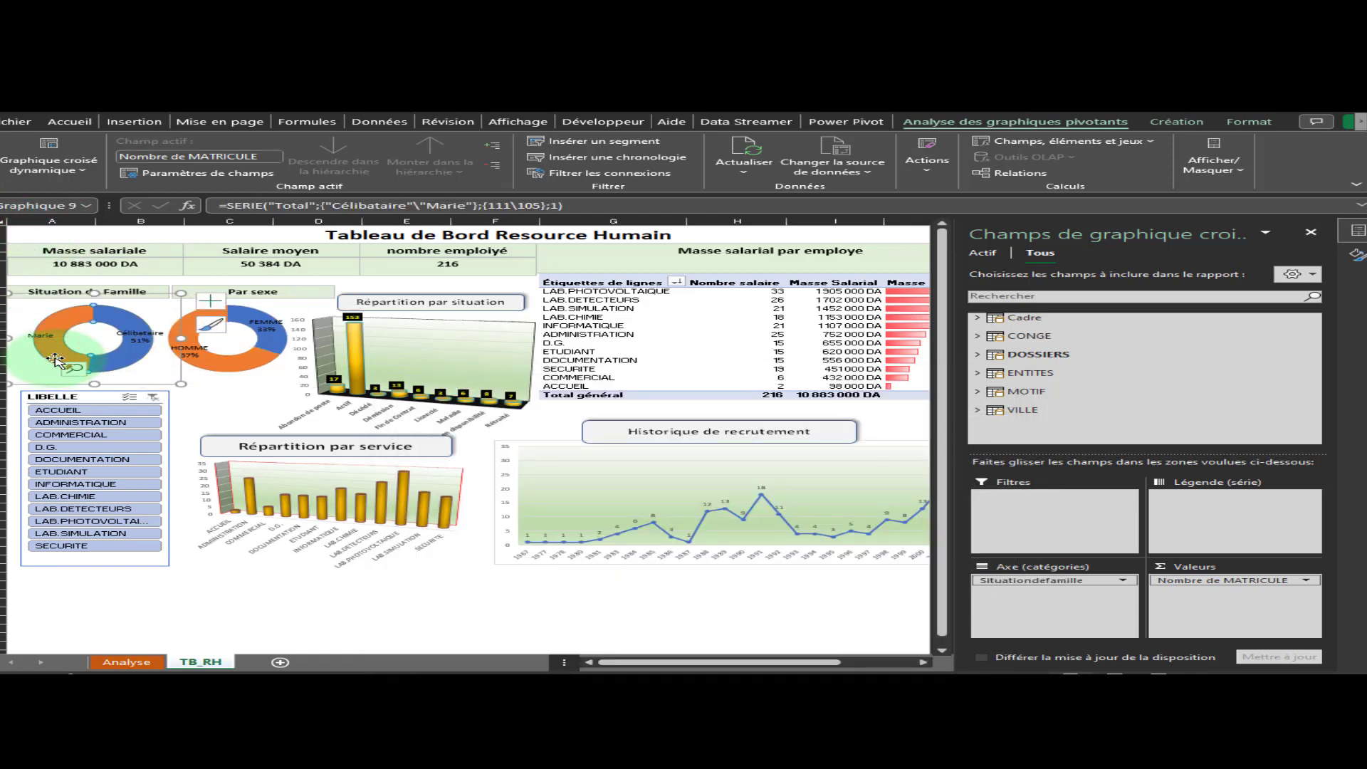
pyautogui.click(70, 164)
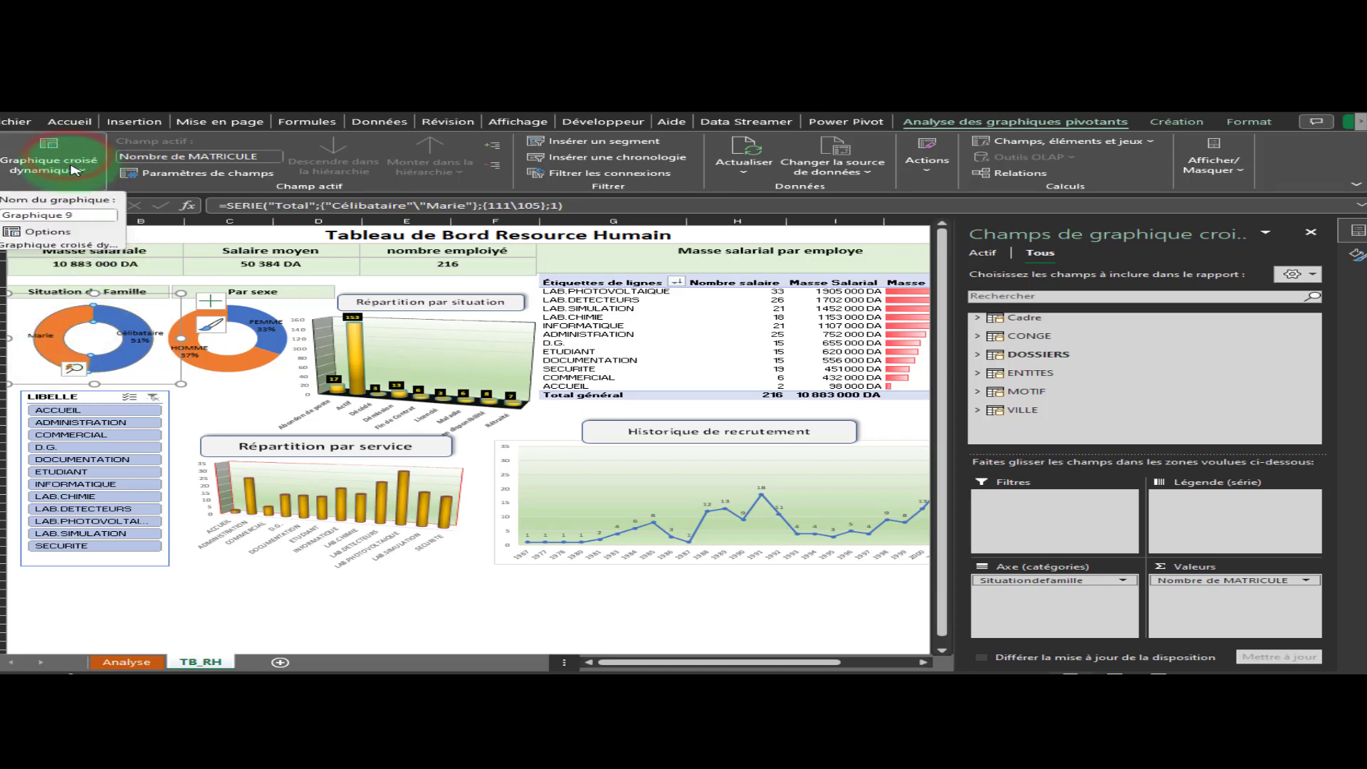
pyautogui.click(67, 235)
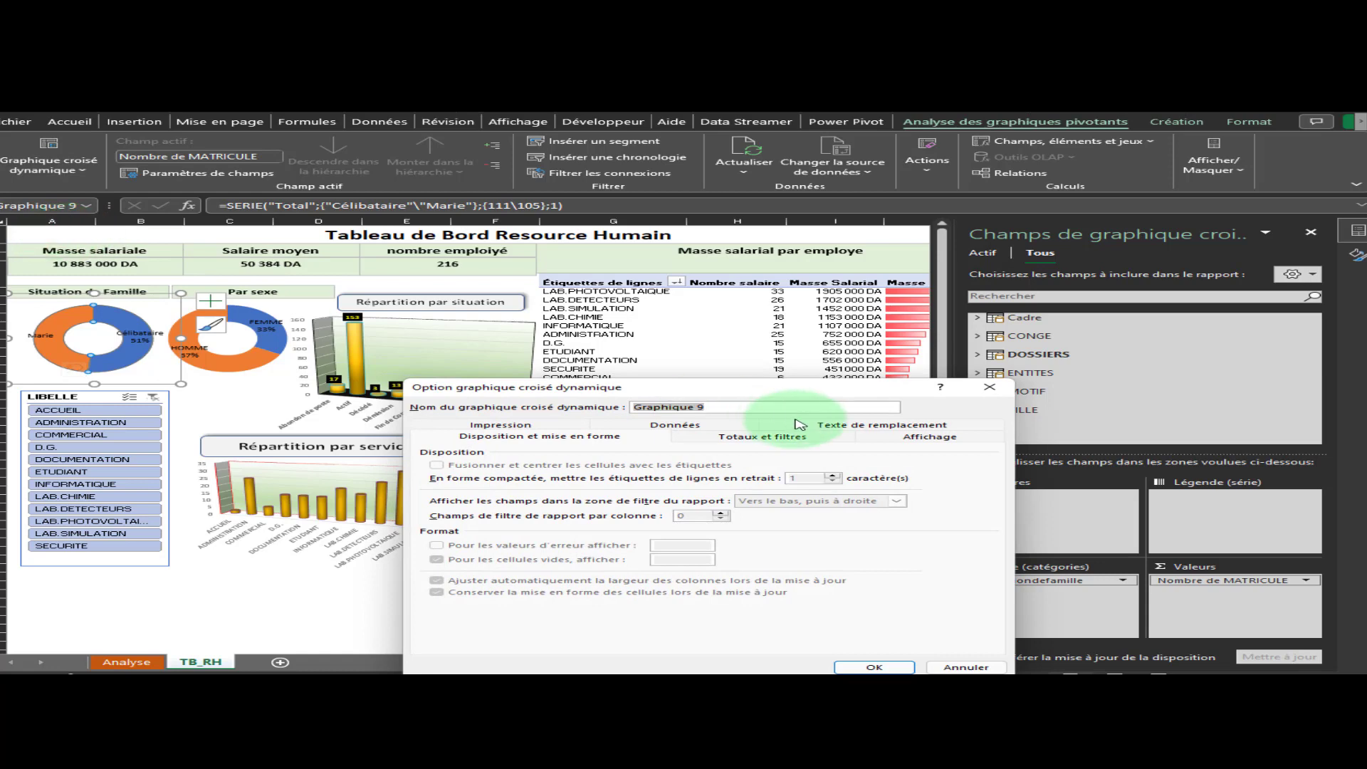
pyautogui.write('repartition_')
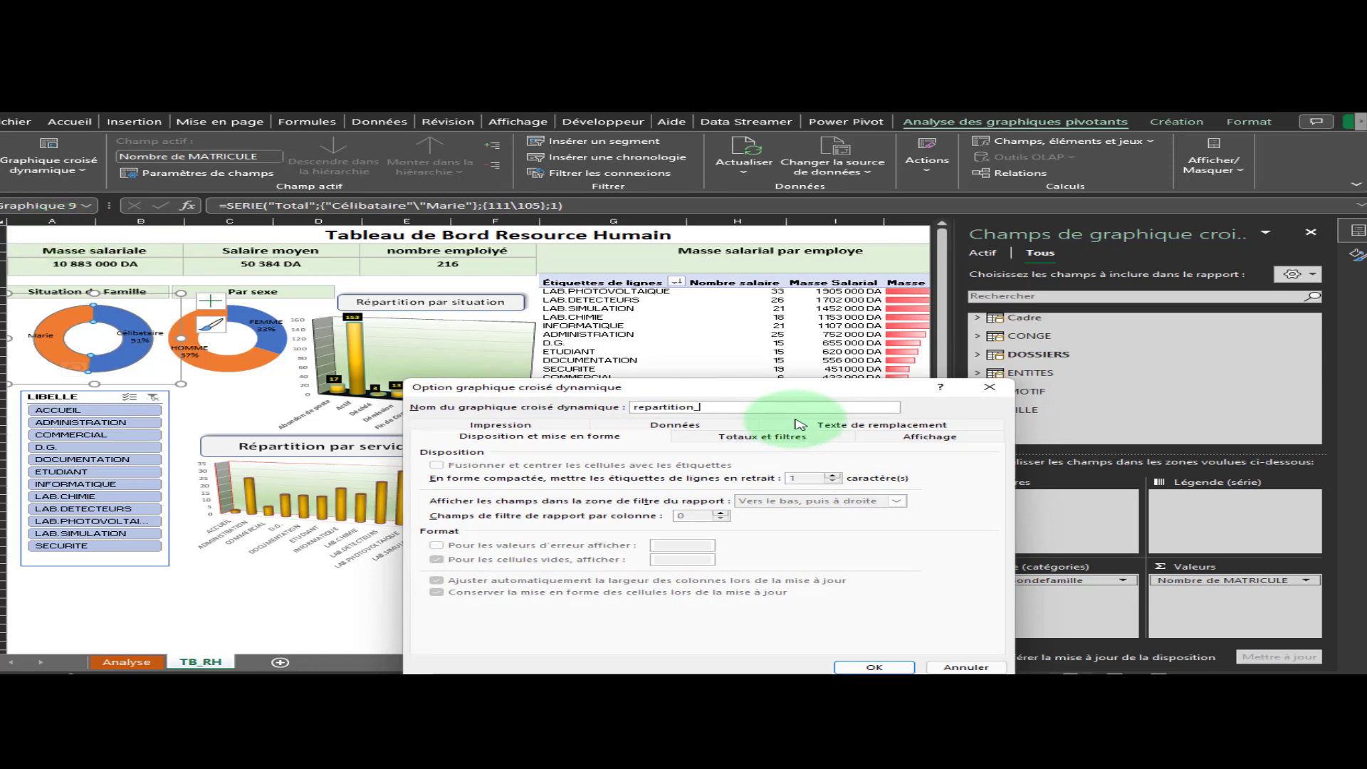
pyautogui.write('sitfam')
pyautogui.press('Return')
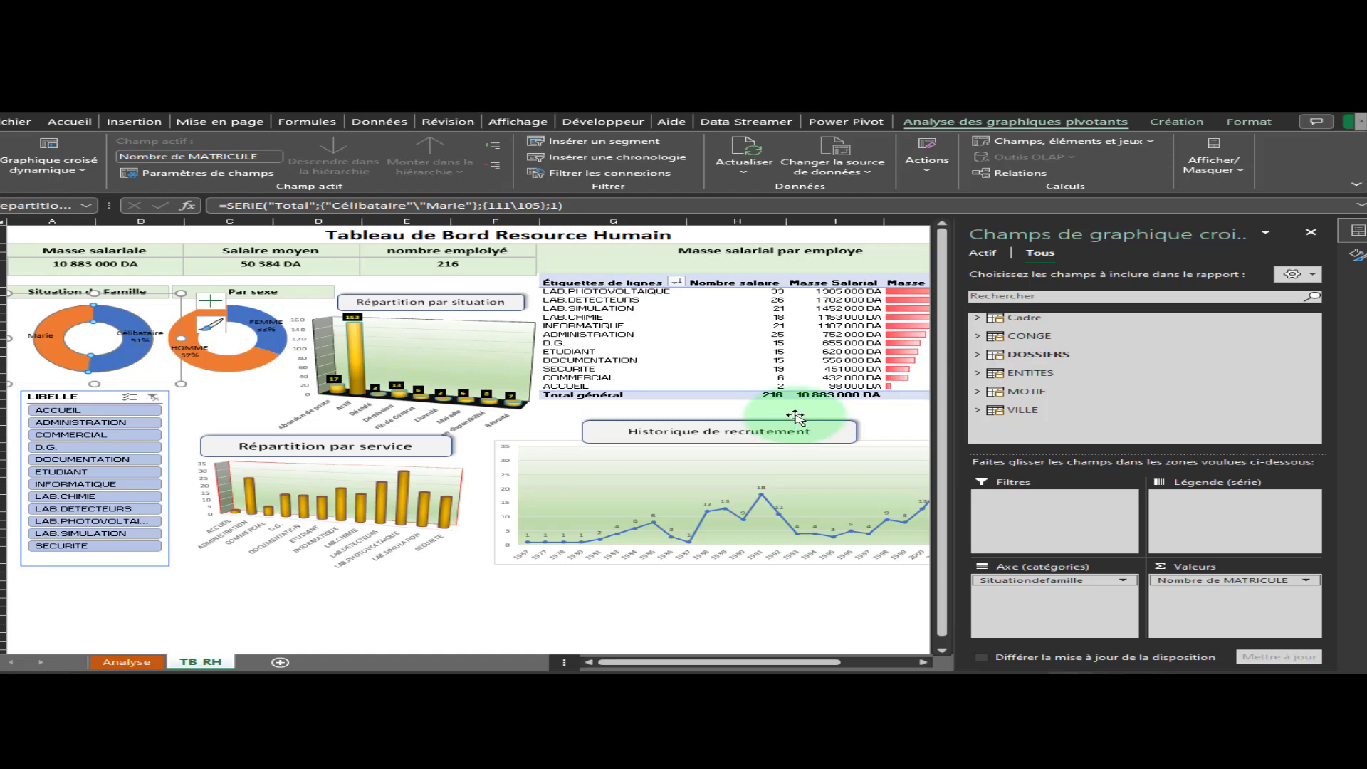
# Open the report connections of the LIBELLE slicer and enlarge the dialog to show the full list of pivot tables and charts
pyautogui.click(99, 398)
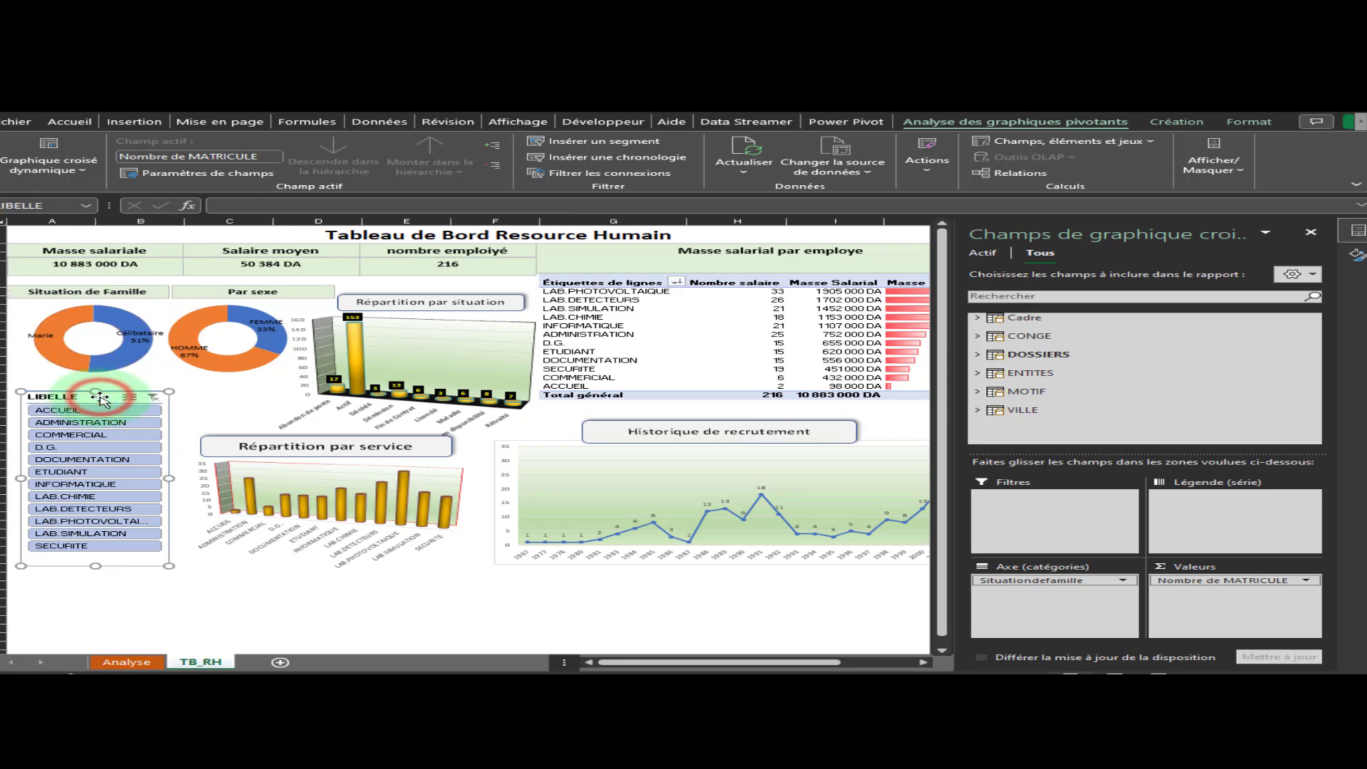
pyautogui.rightClick(101, 399)
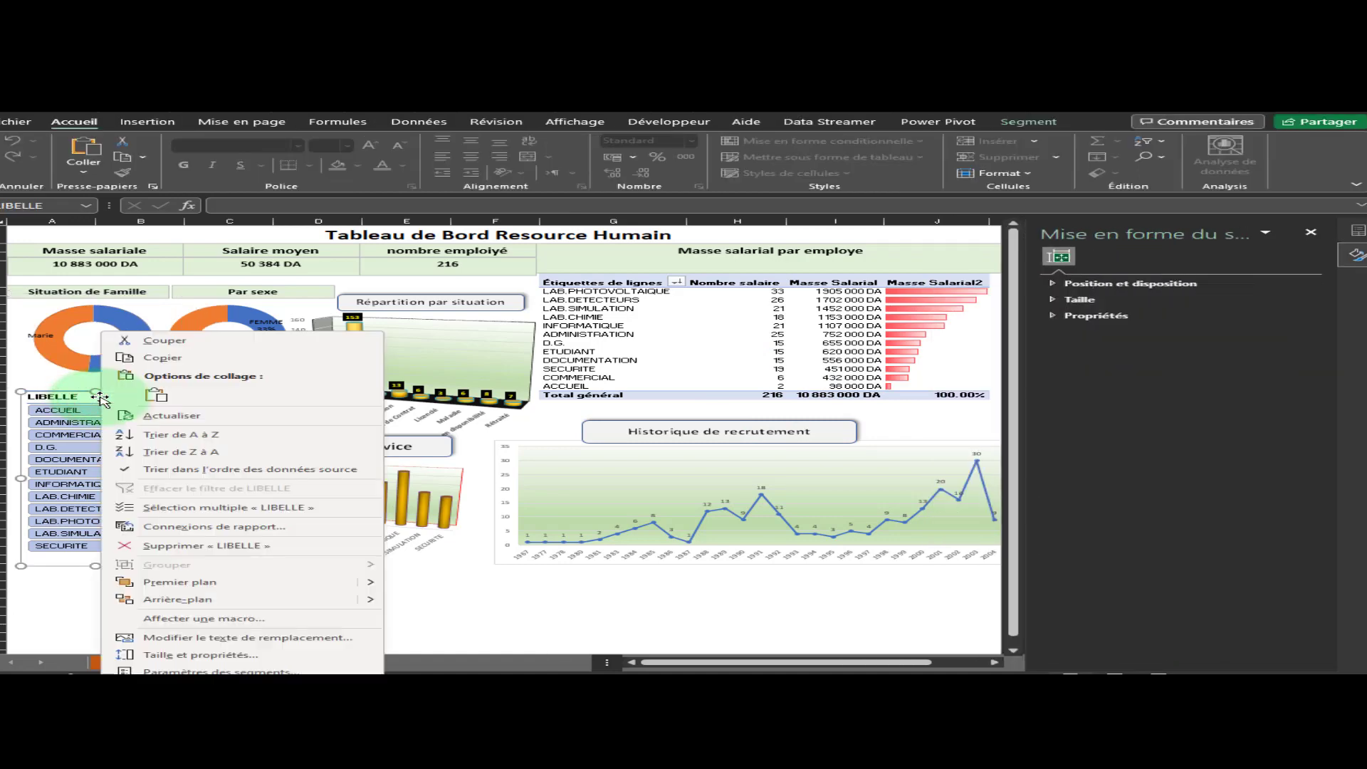
pyautogui.click(171, 531)
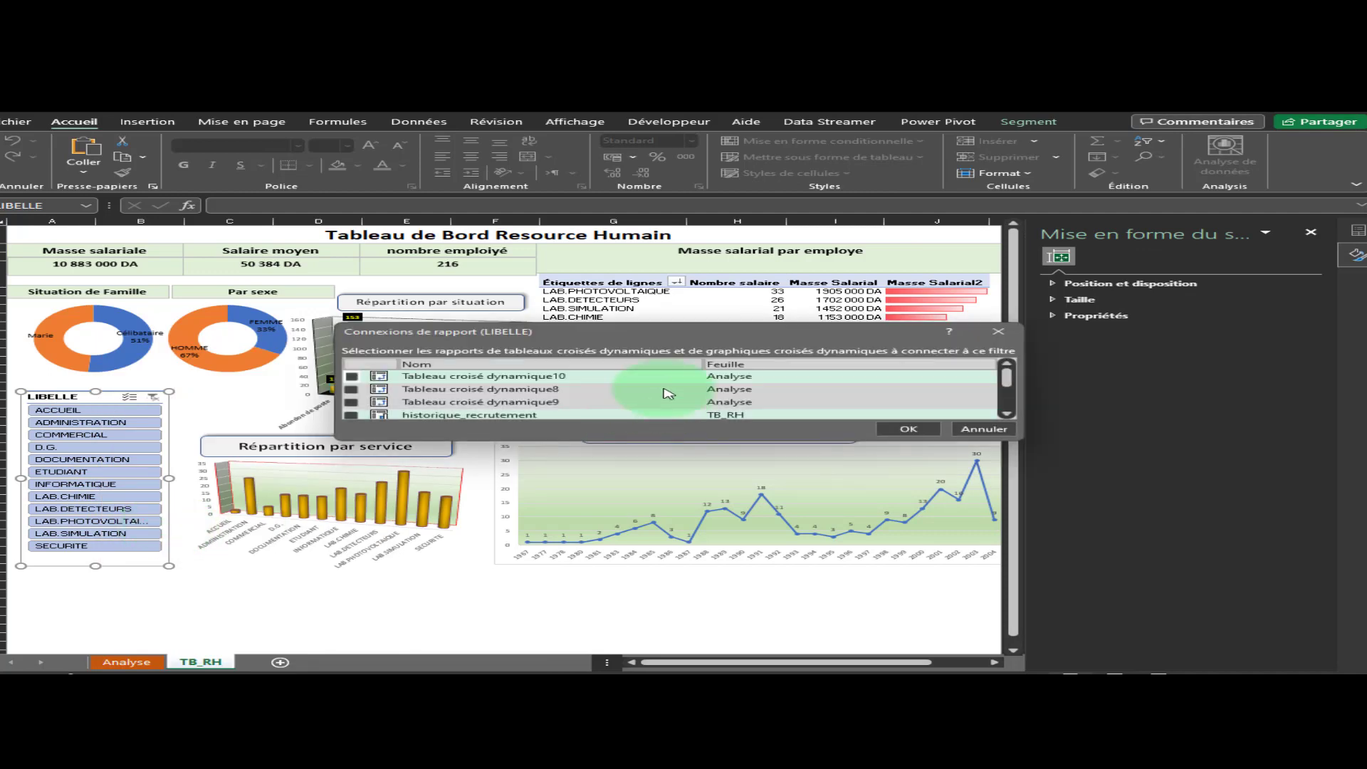
pyautogui.moveTo(679, 333); pyautogui.dragTo(898, 368)
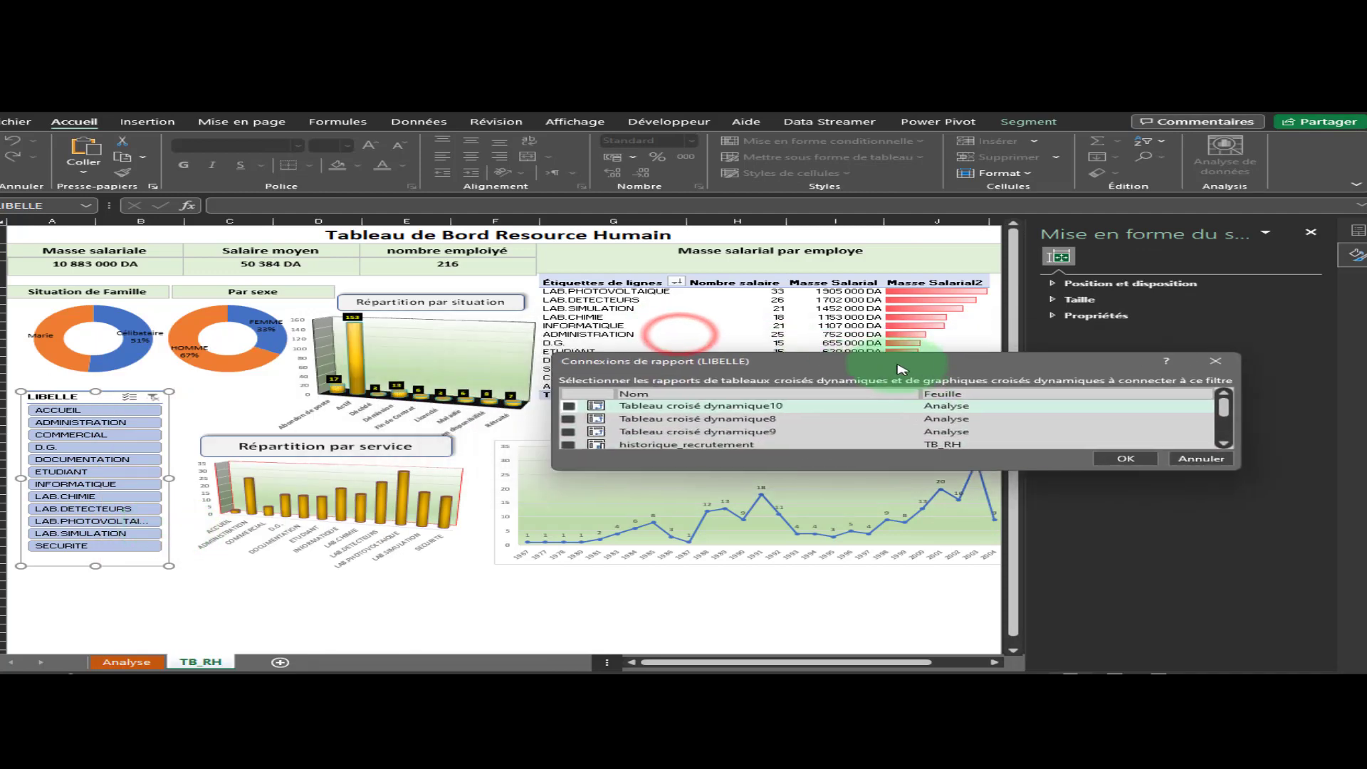
pyautogui.moveTo(893, 470); pyautogui.dragTo(896, 591)
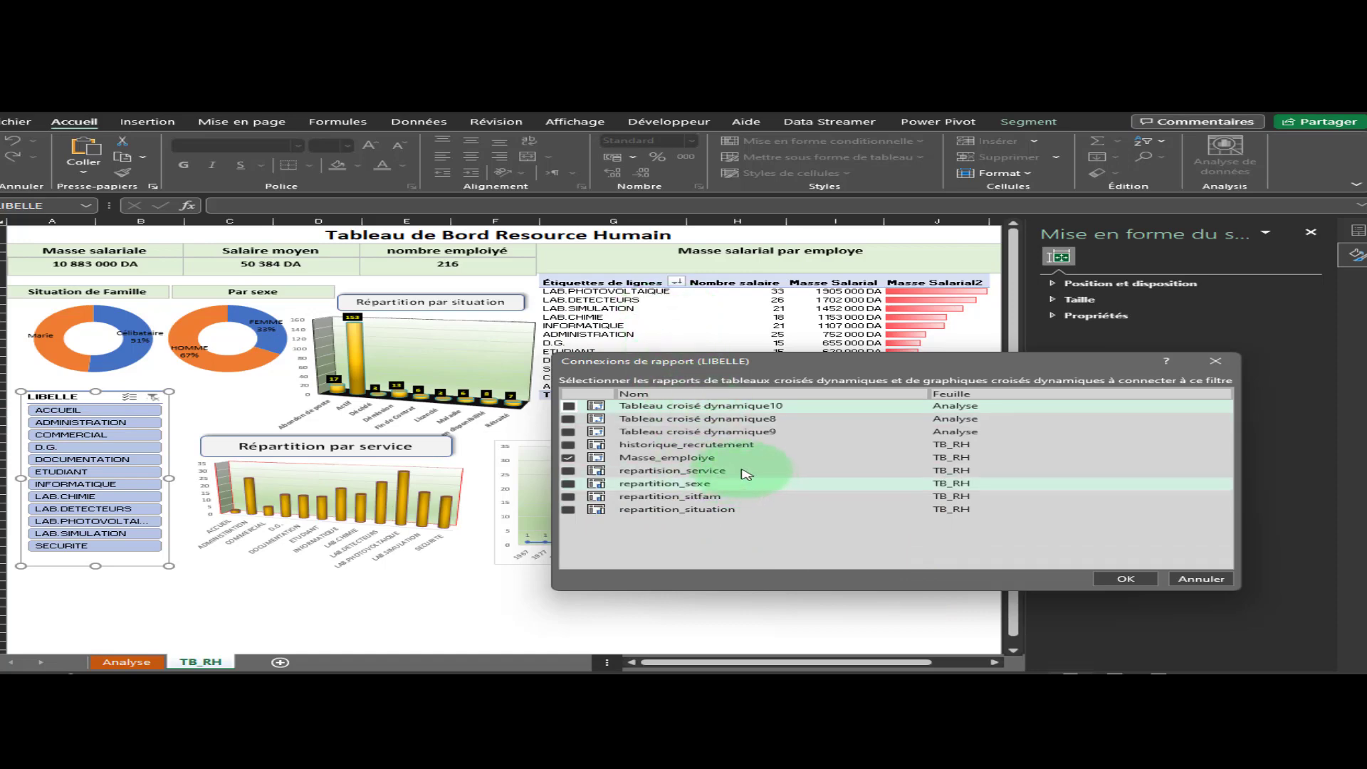
pyautogui.moveTo(824, 366); pyautogui.dragTo(820, 408)
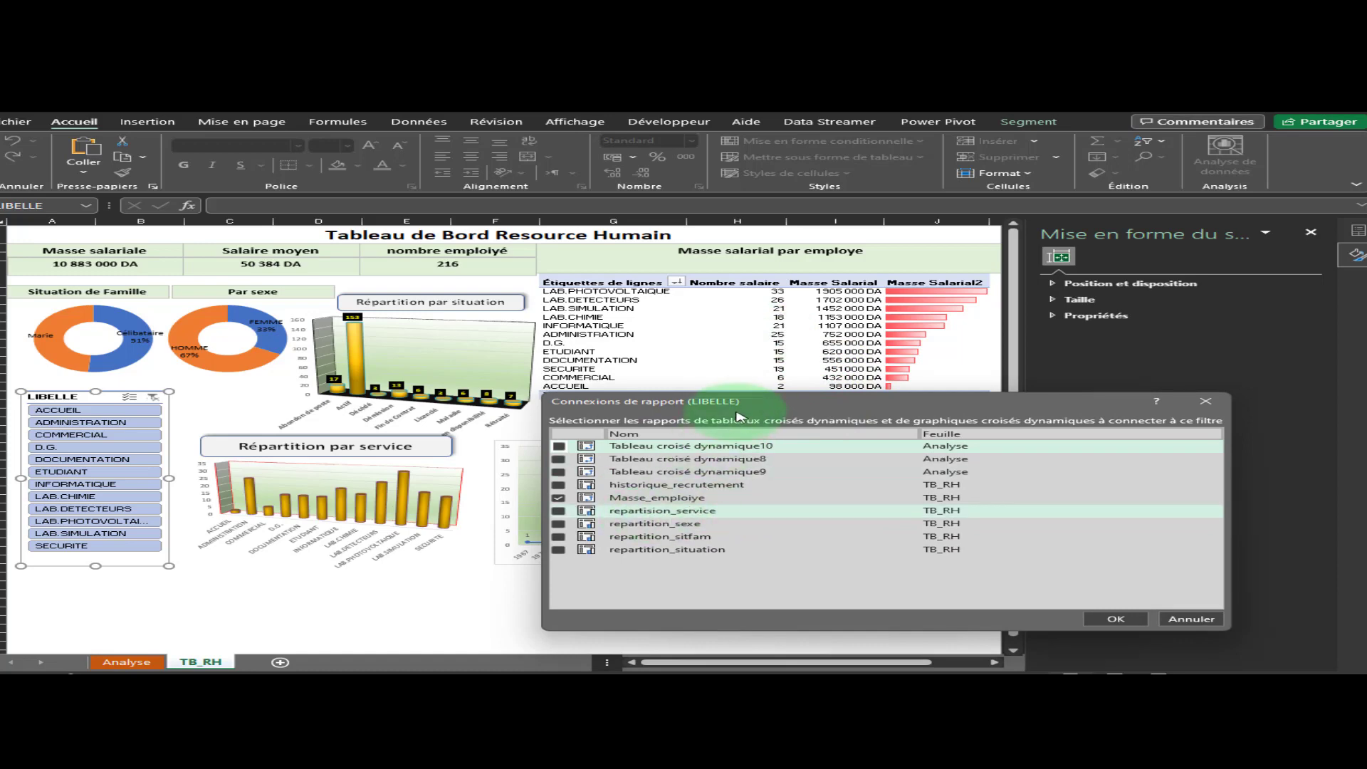
pyautogui.moveTo(779, 401); pyautogui.dragTo(810, 391)
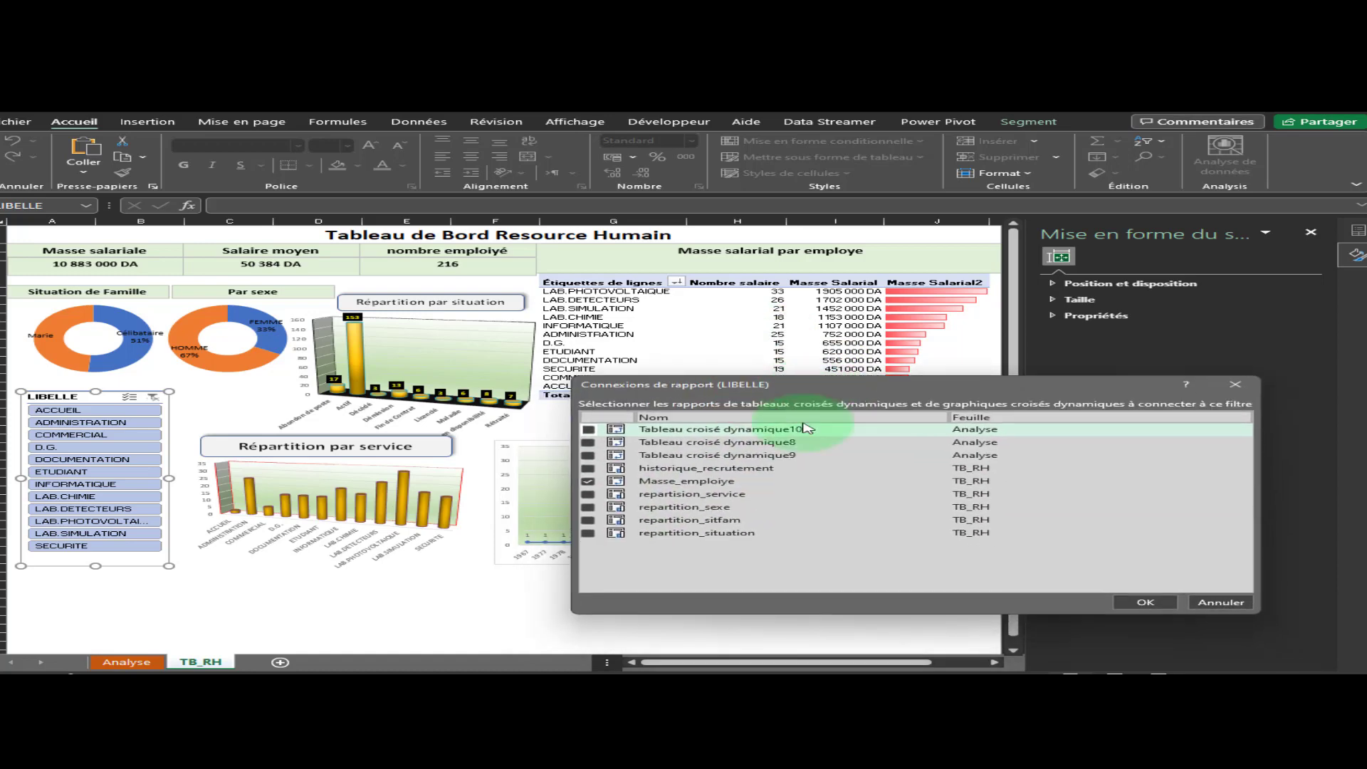
# Connect the LIBELLE slicer to repartision_service, repartition_sexe, repartition_sitfam and repartition_situation, in addition to Masse_emploiye
pyautogui.click(790, 493)
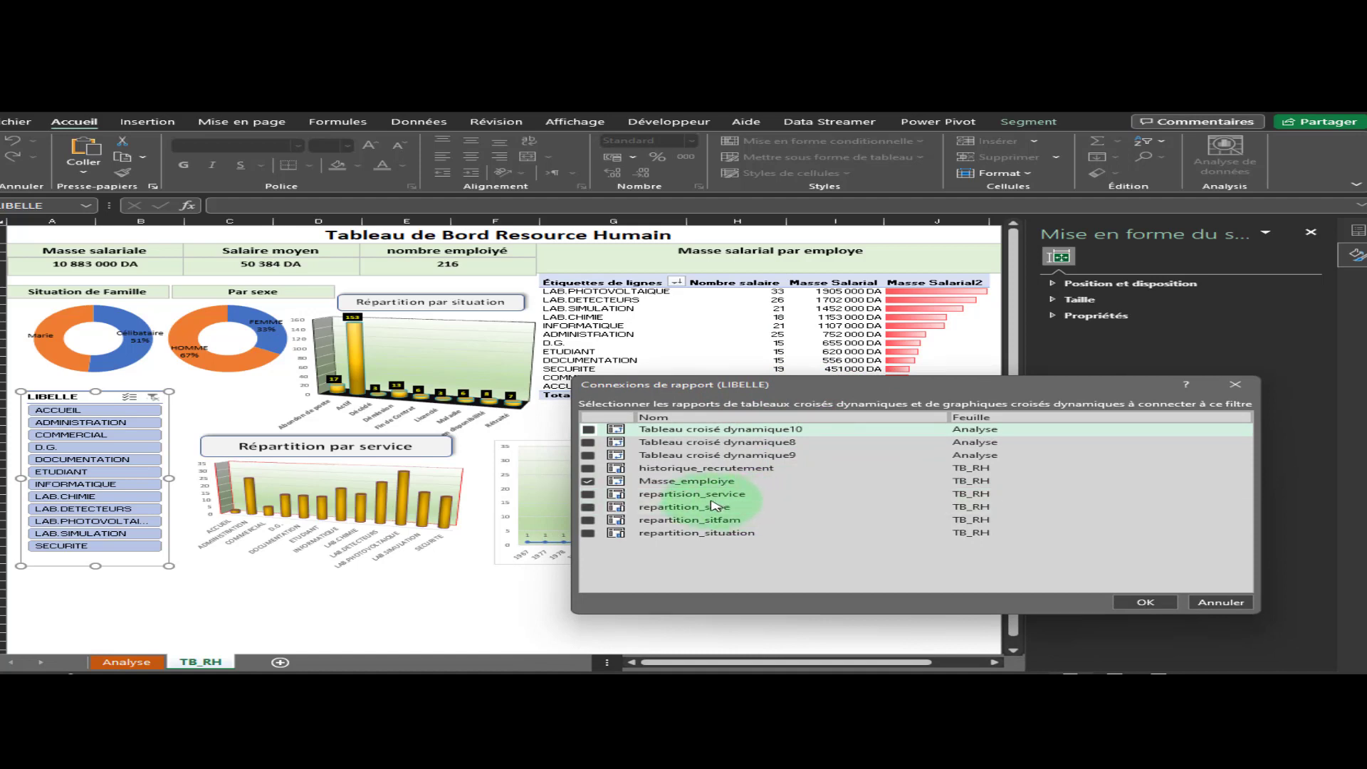
pyautogui.click(588, 494)
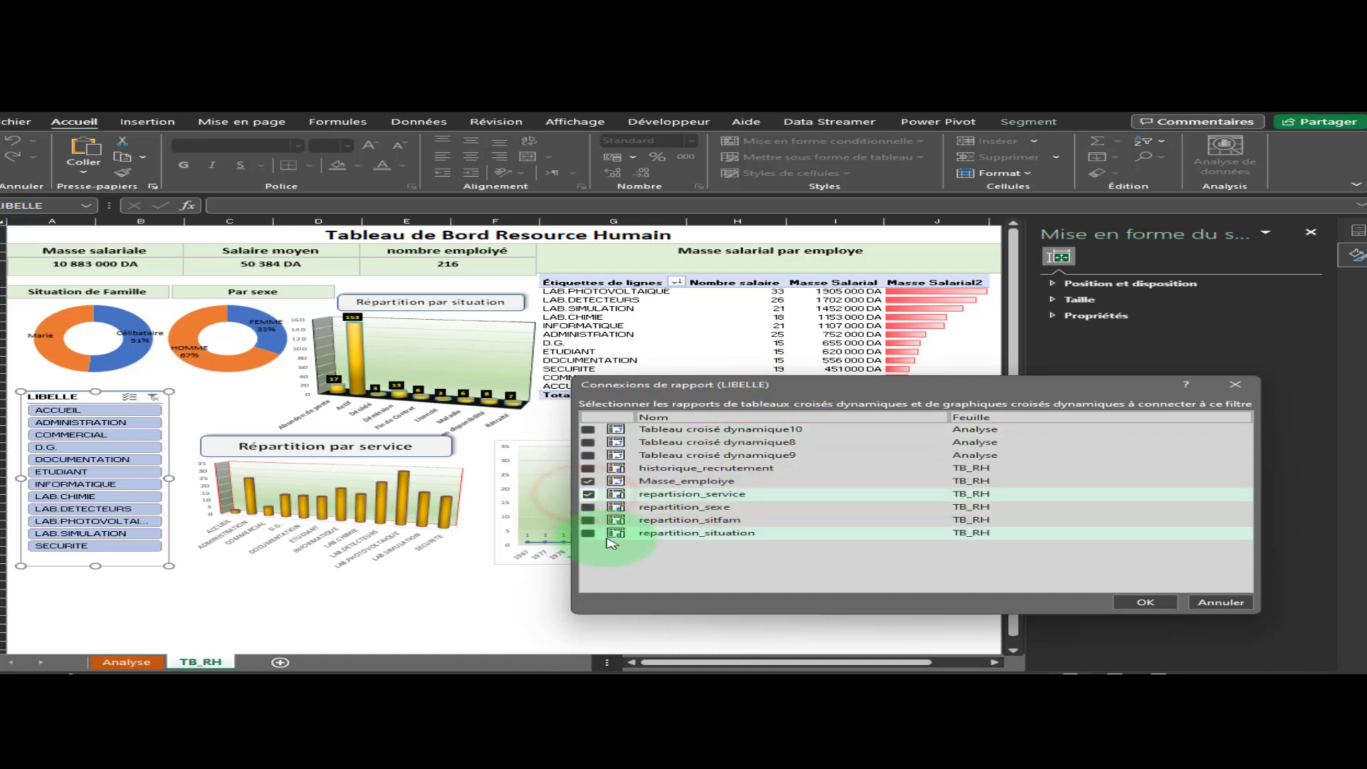
pyautogui.click(587, 507)
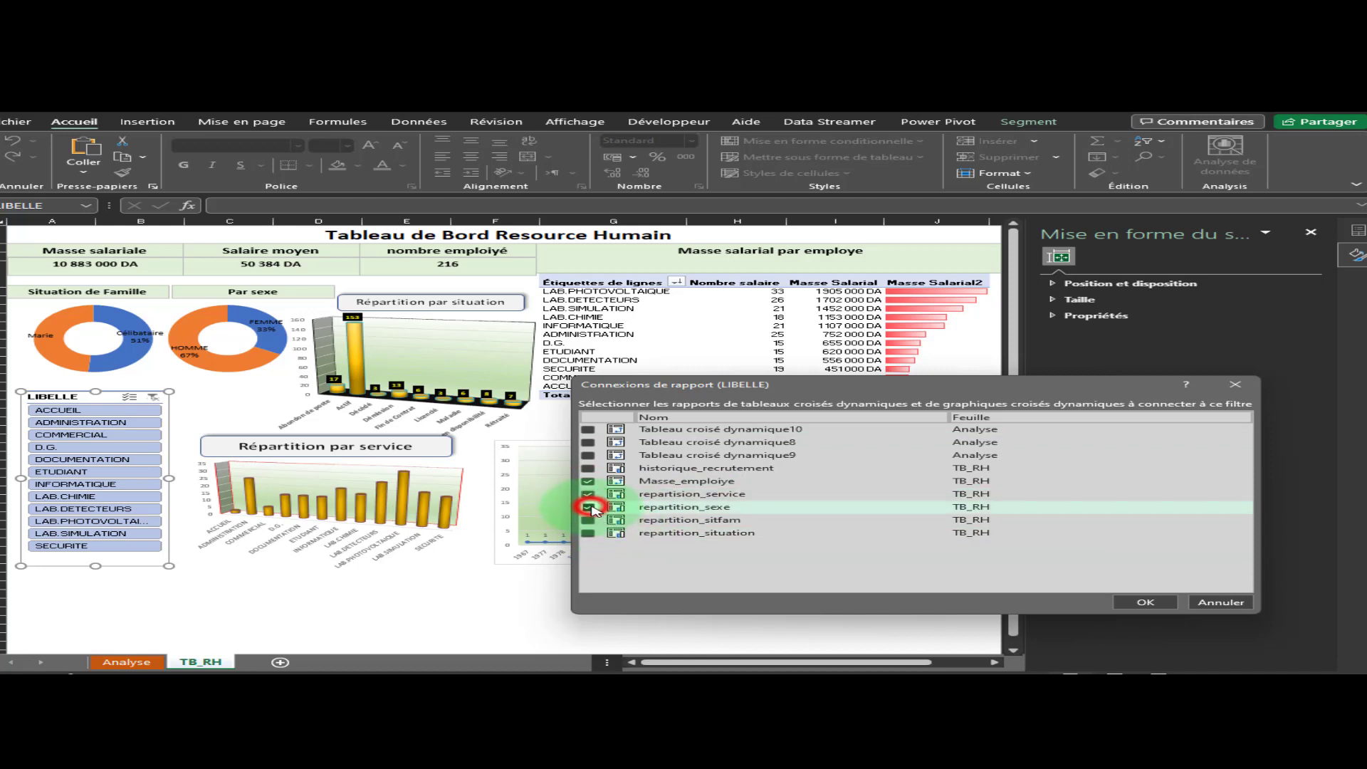
pyautogui.click(588, 519)
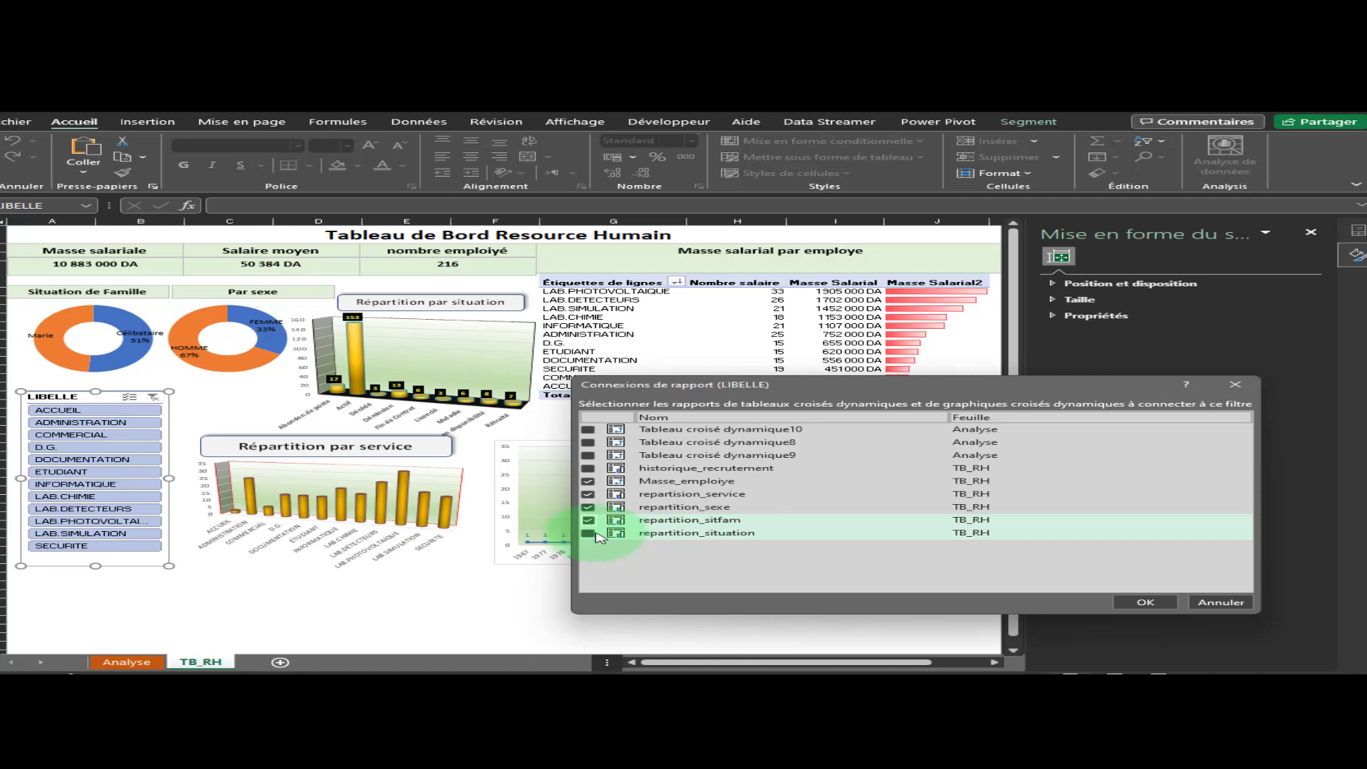
pyautogui.click(589, 533)
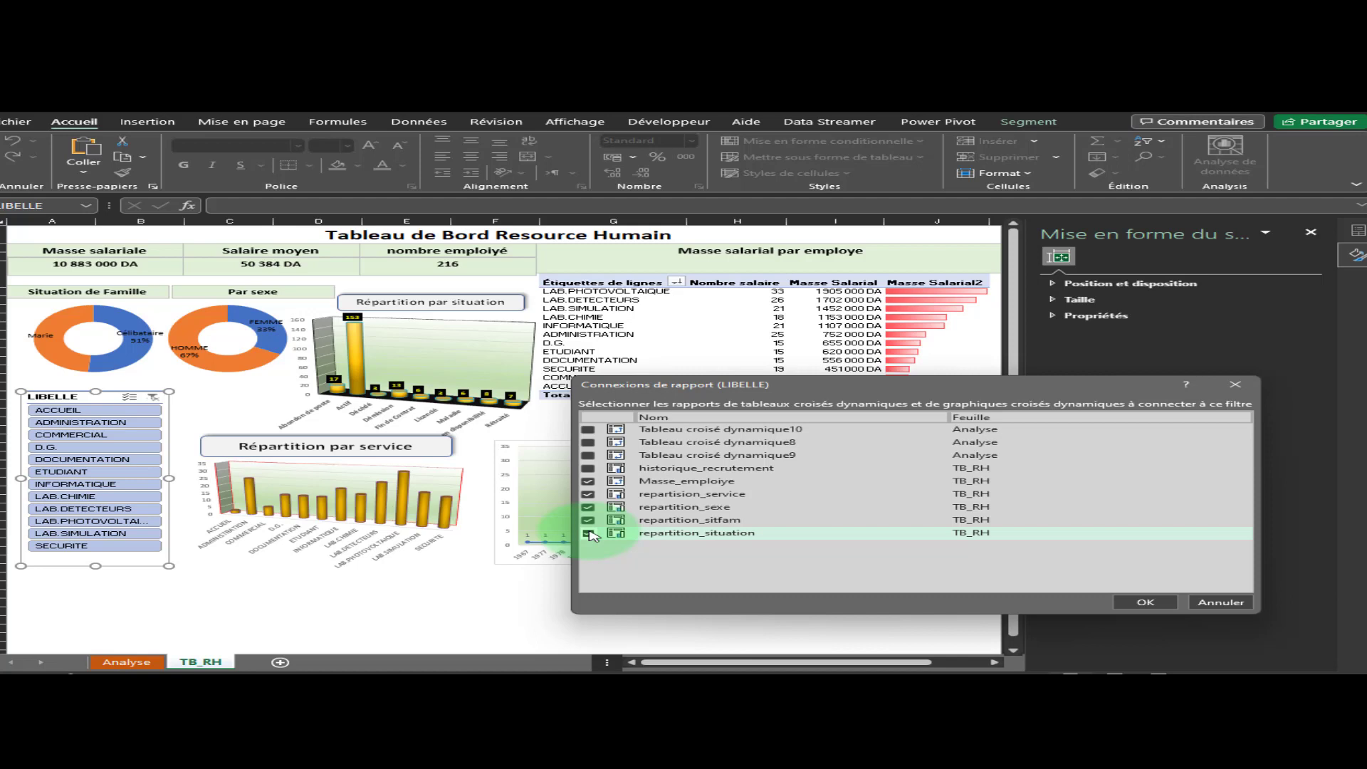
pyautogui.click(595, 470)
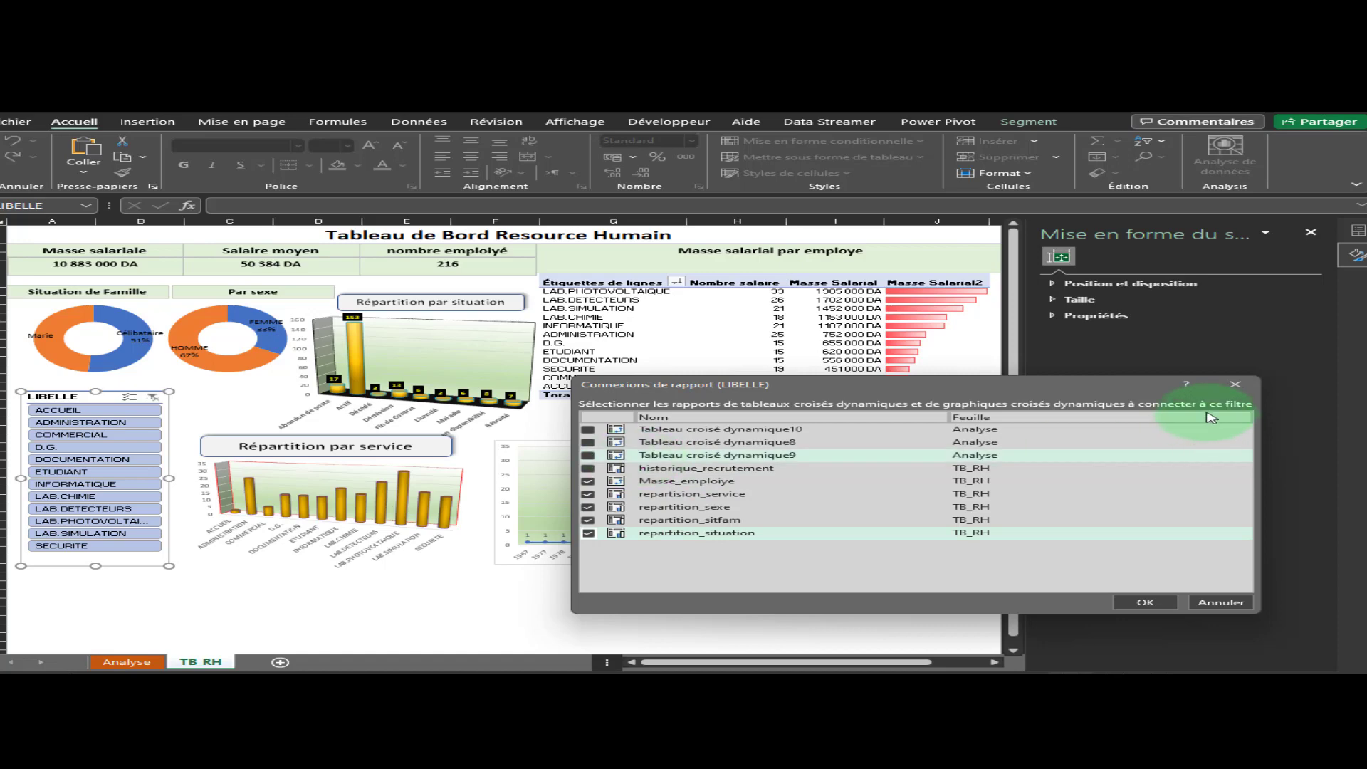
pyautogui.click(1127, 599)
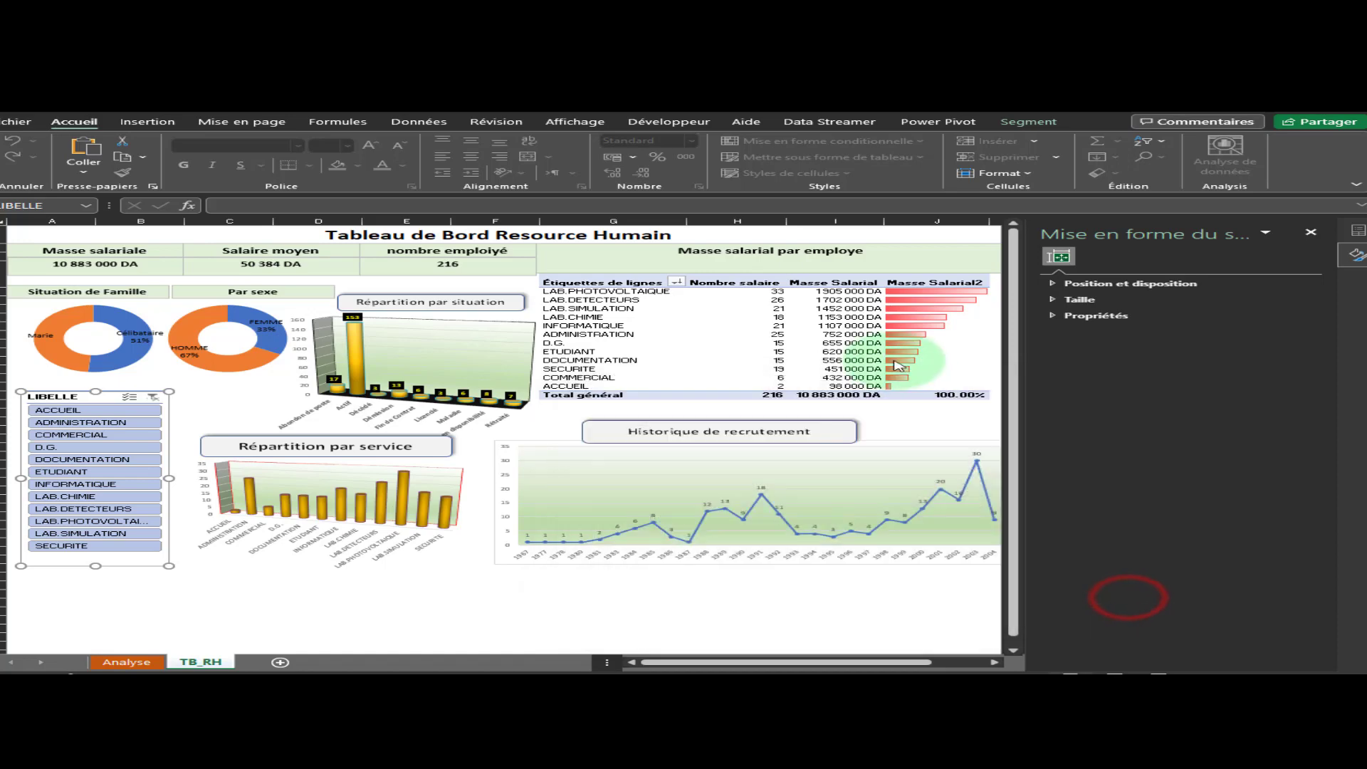
# Check the name given to the "Masse salarial par employe" pivot table
pyautogui.click(707, 332)
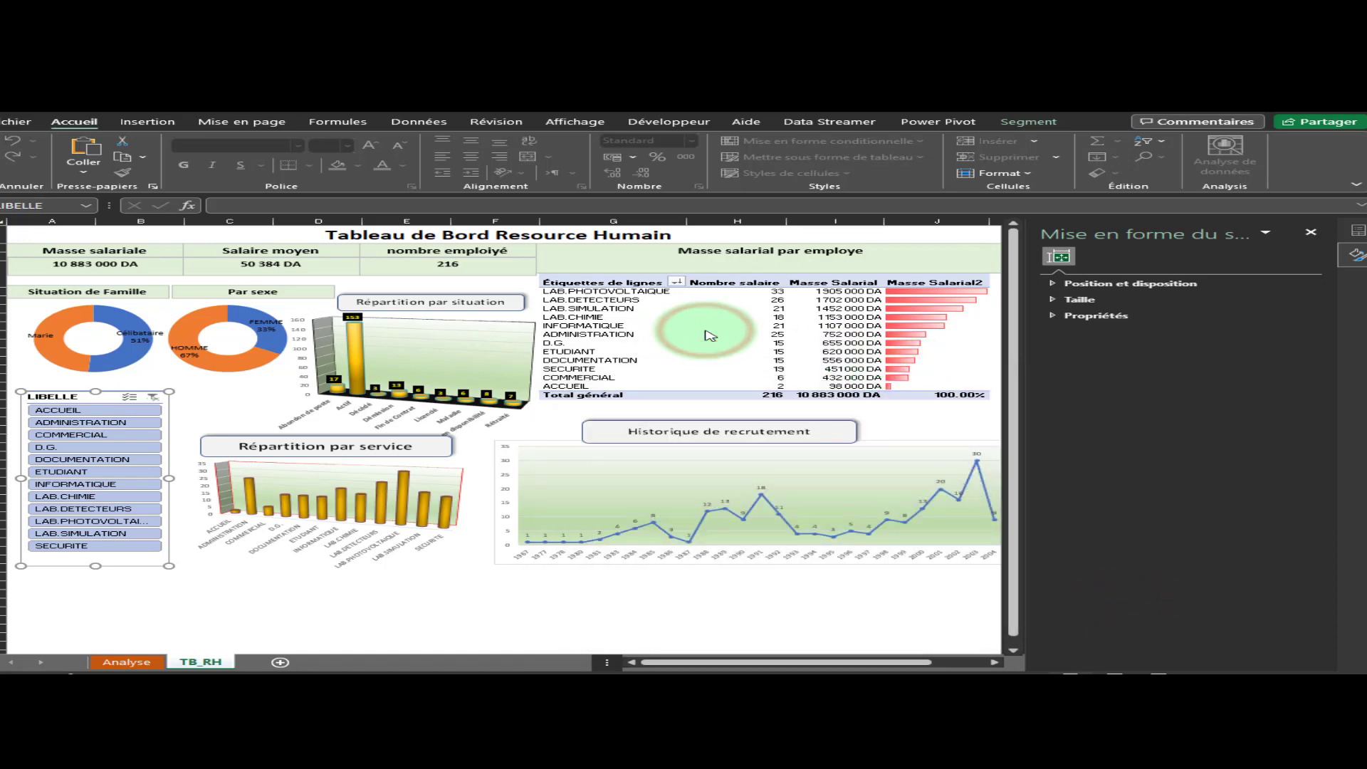
pyautogui.click(702, 332)
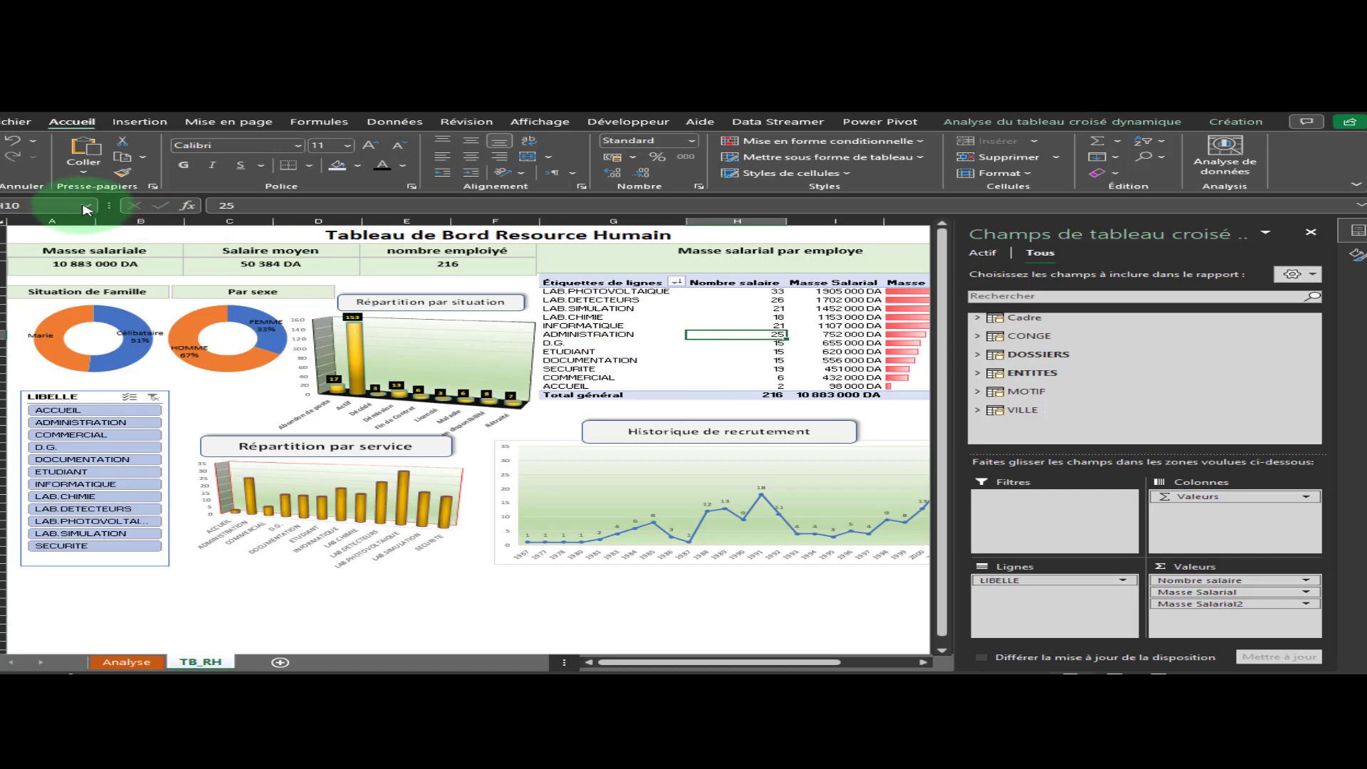
pyautogui.click(1076, 122)
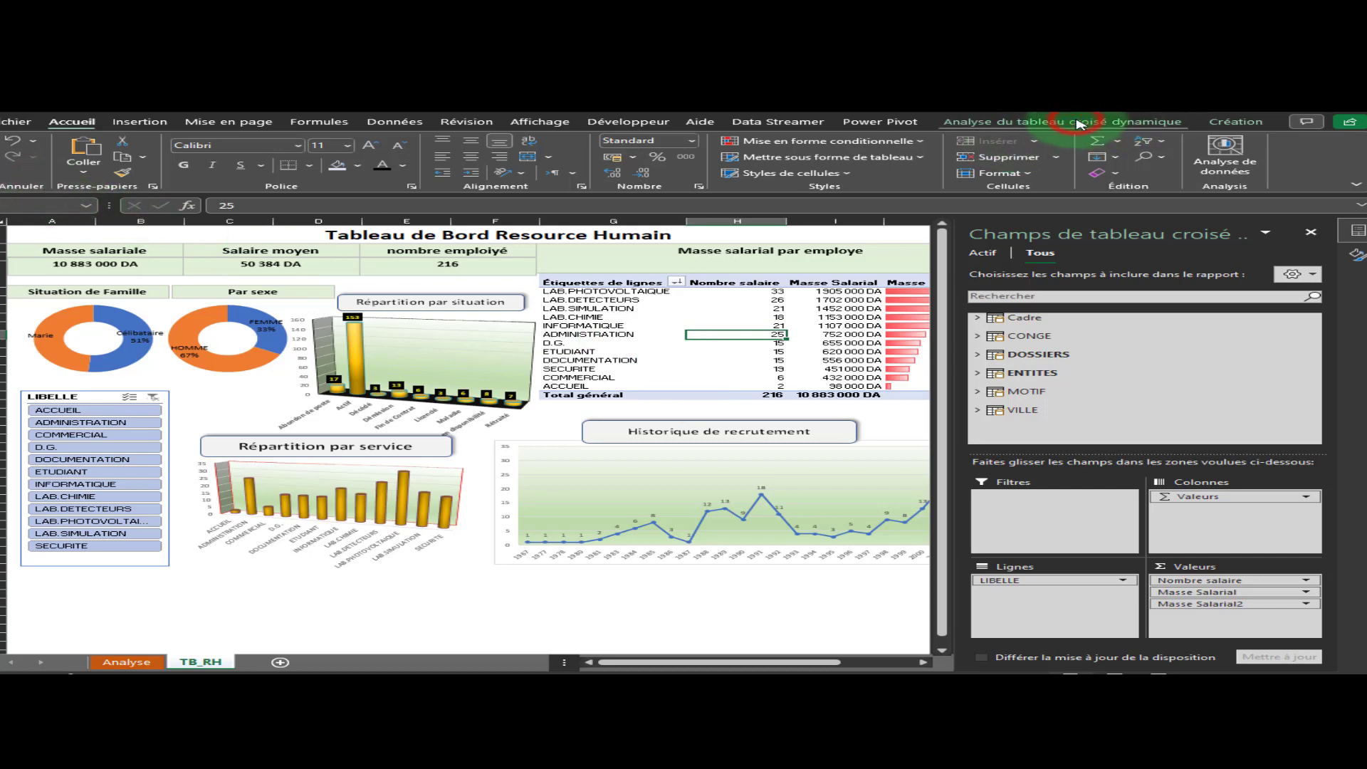
pyautogui.click(96, 168)
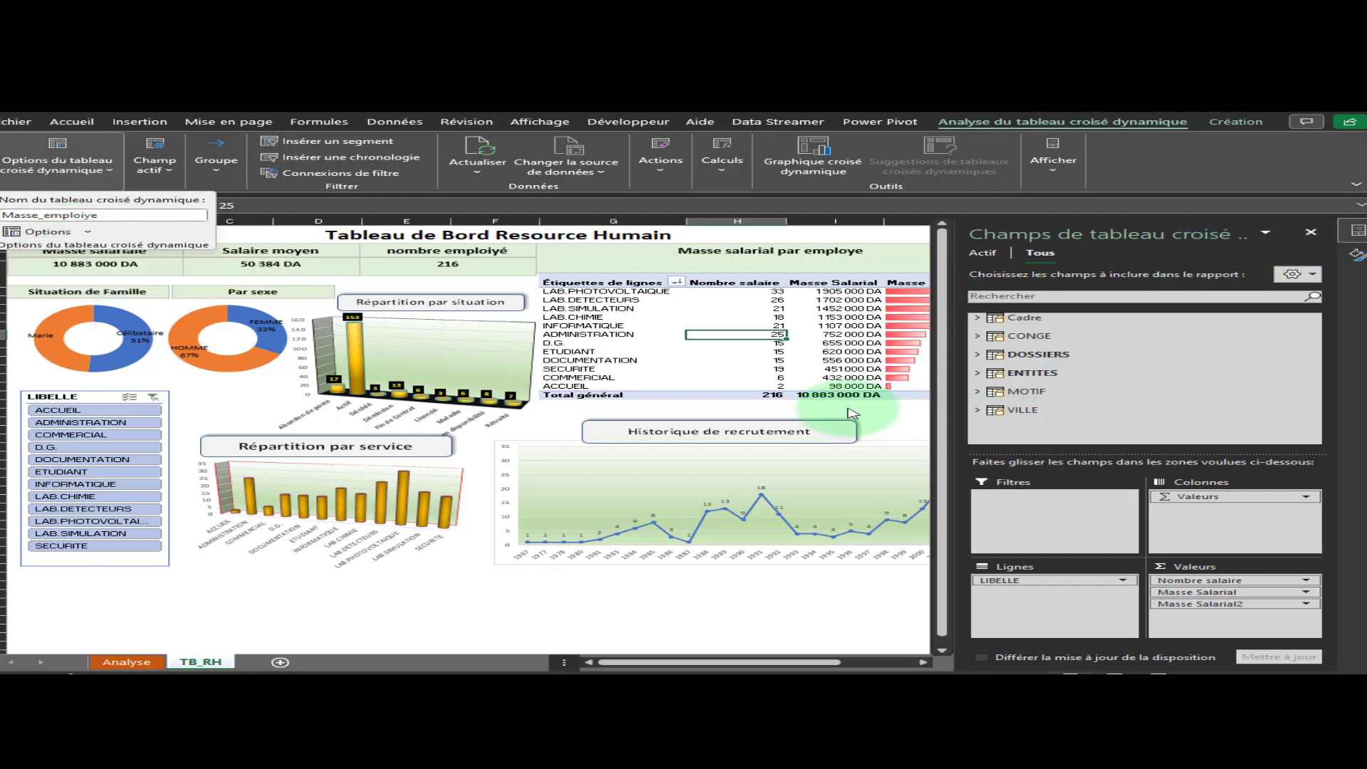
# Close the pivot field pane and filter the dashboard to ACCUEIL with the LIBELLE slicer
pyautogui.click(803, 621)
pyautogui.click(1310, 235)
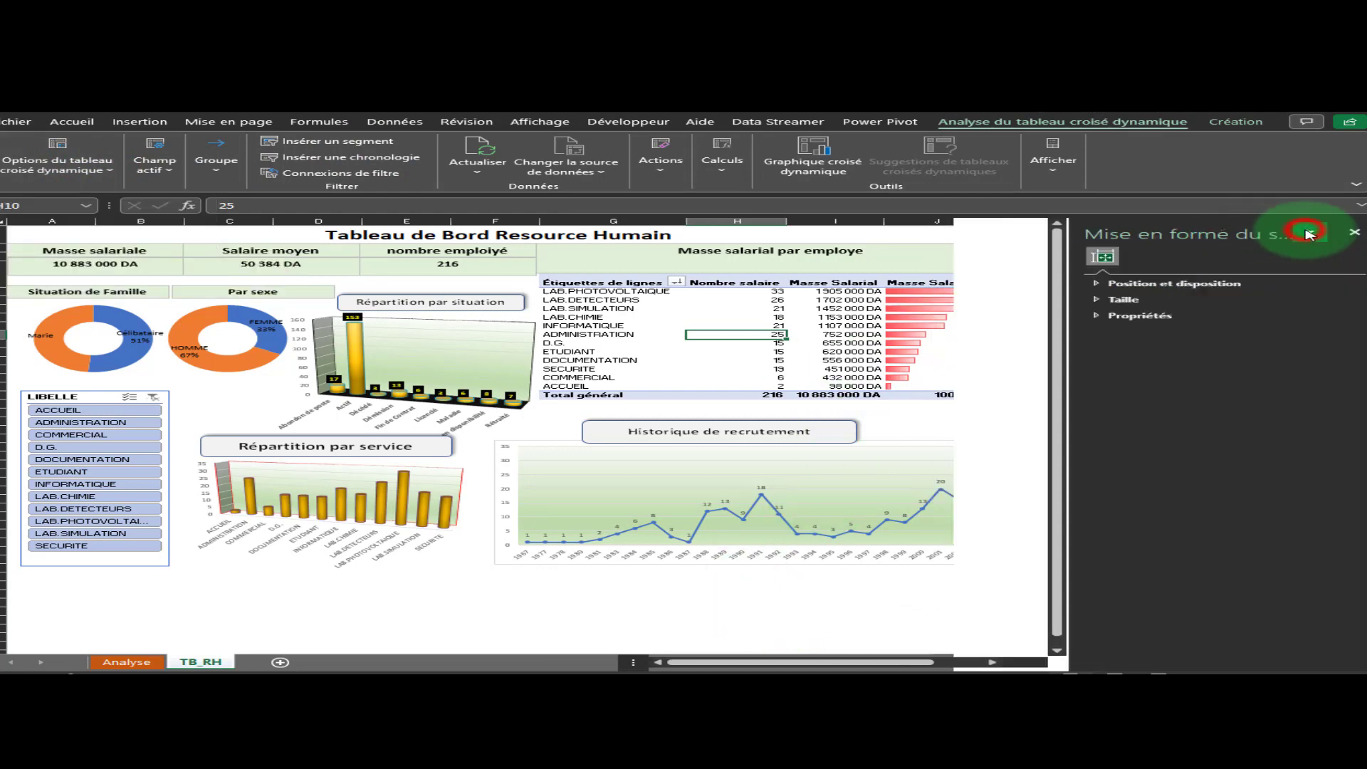
pyautogui.click(57, 412)
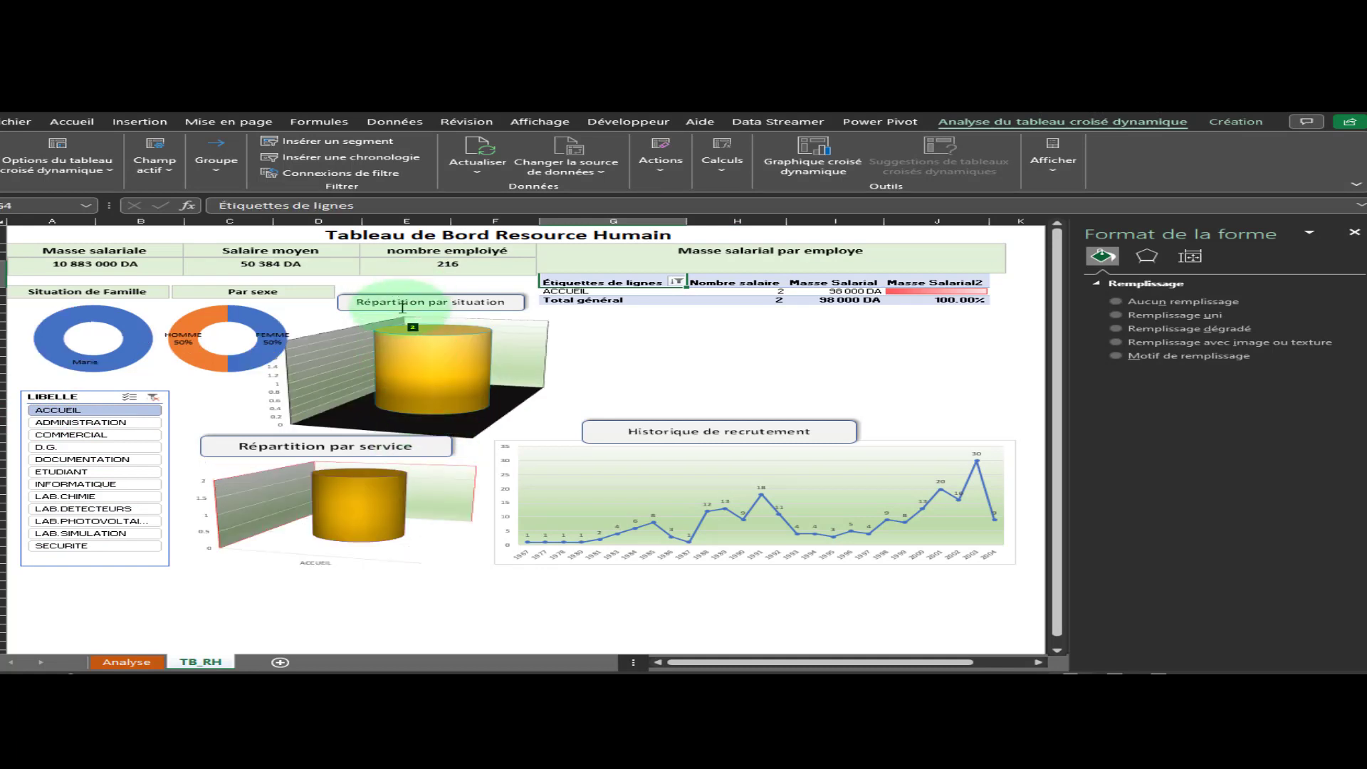
# Disconnect repartision_service and repartition_situation from the LIBELLE slicer in its report connections
pyautogui.rightClick(98, 449)
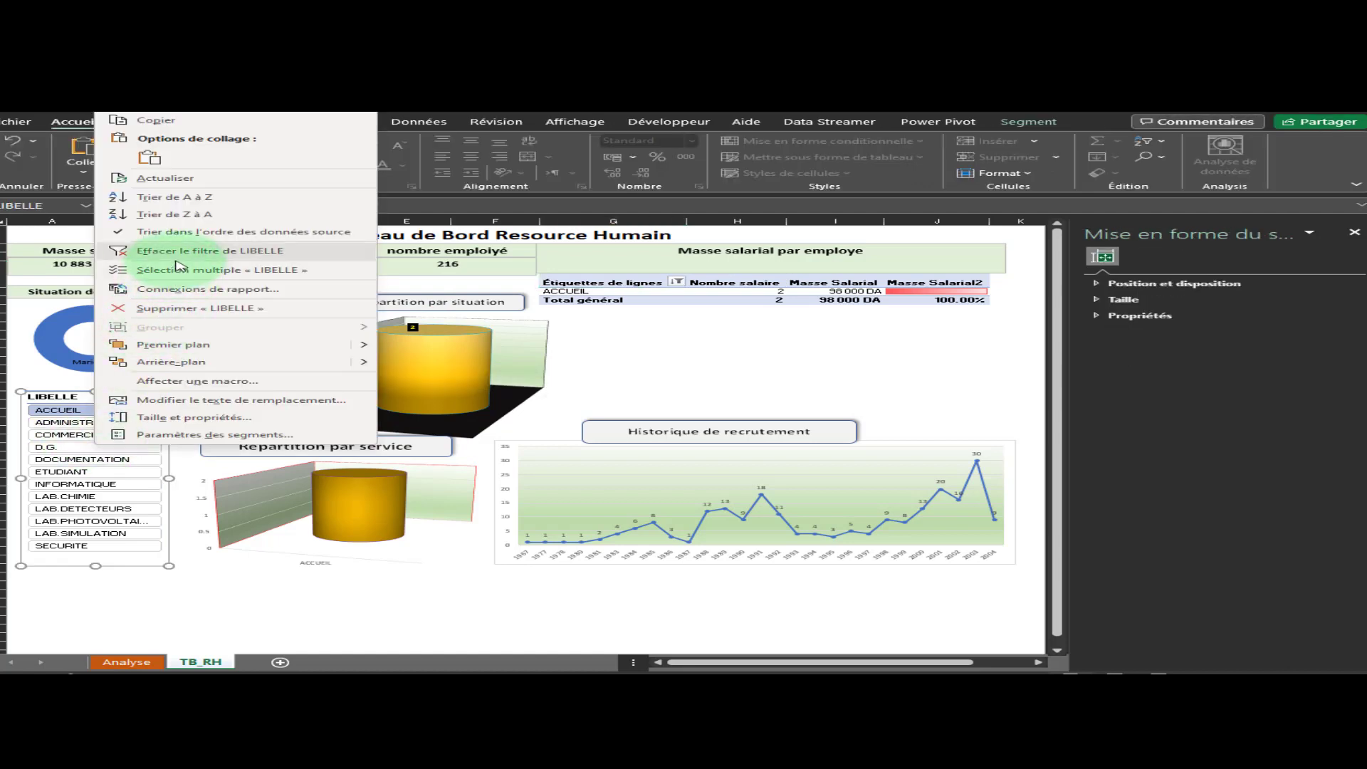
pyautogui.click(178, 289)
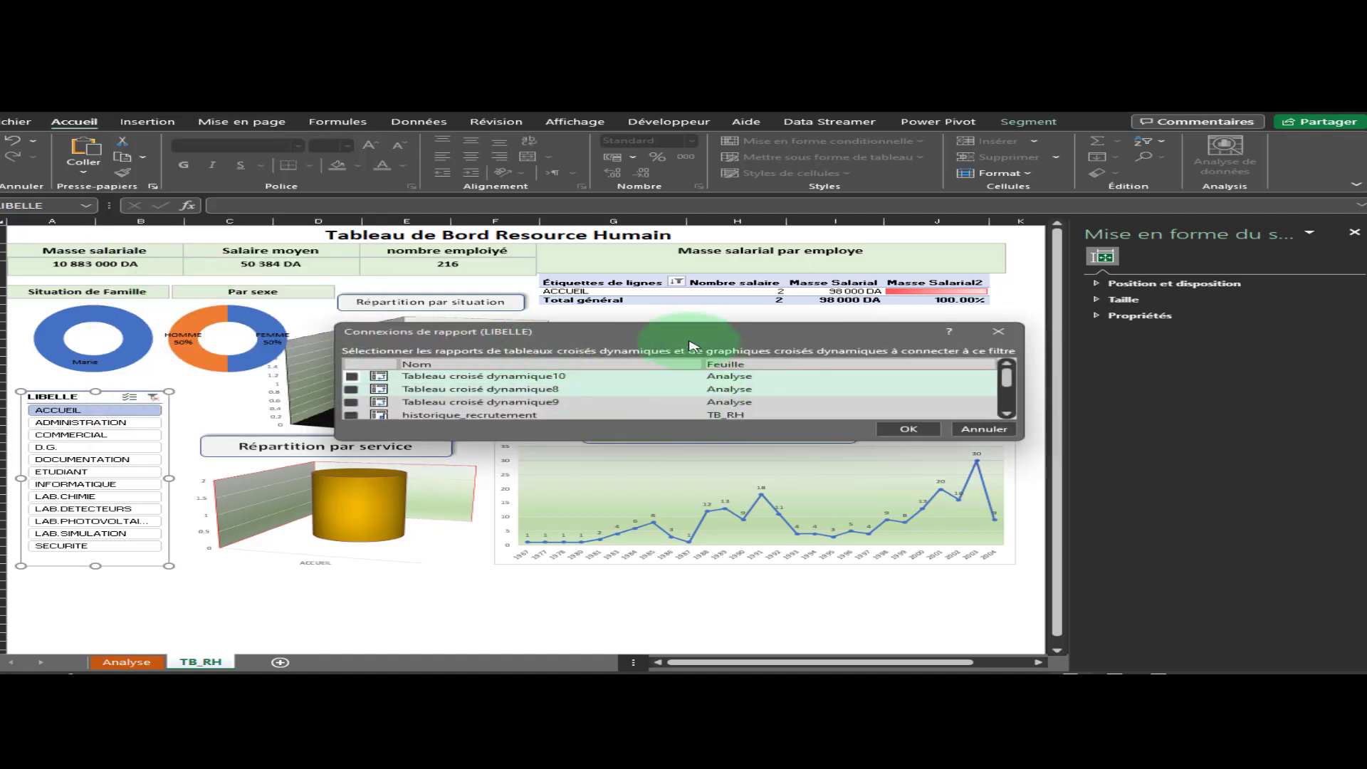
pyautogui.moveTo(689, 340); pyautogui.dragTo(935, 335)
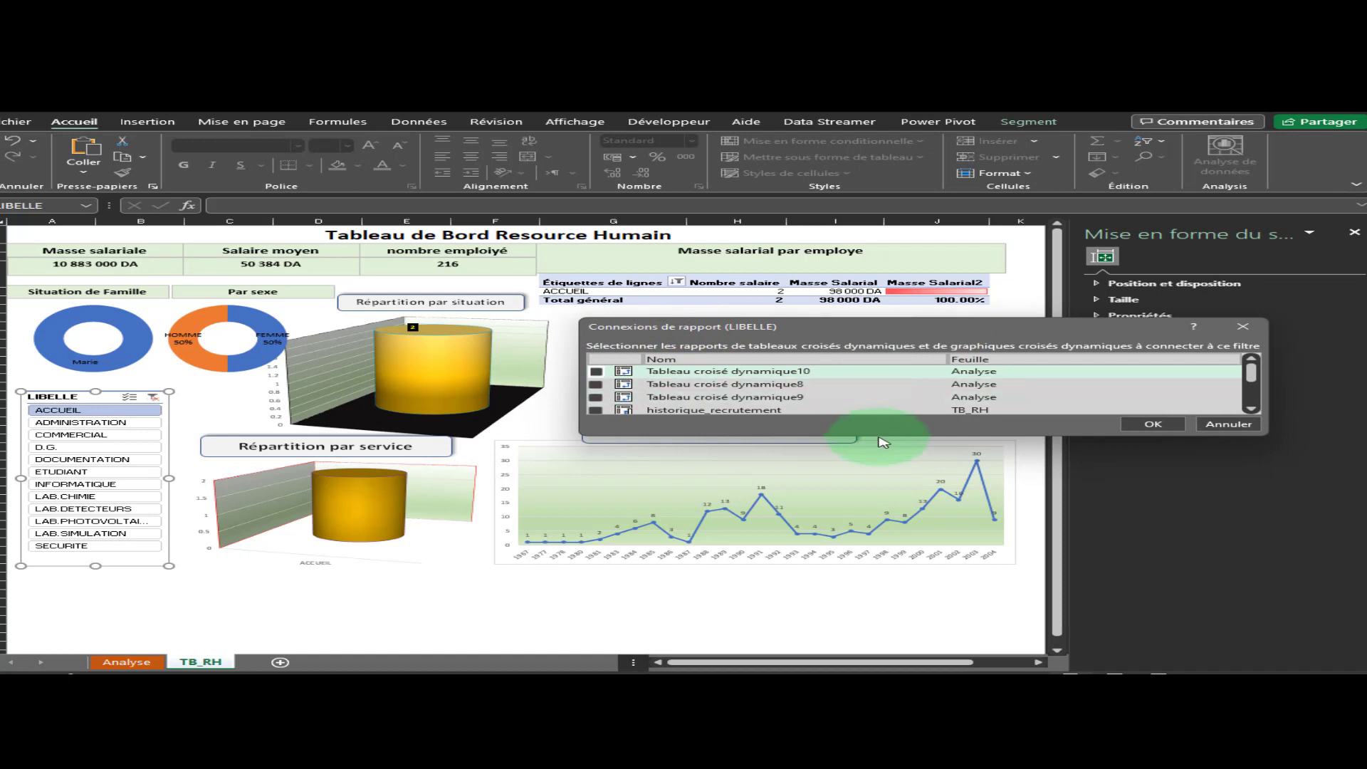
pyautogui.moveTo(887, 436); pyautogui.dragTo(887, 551)
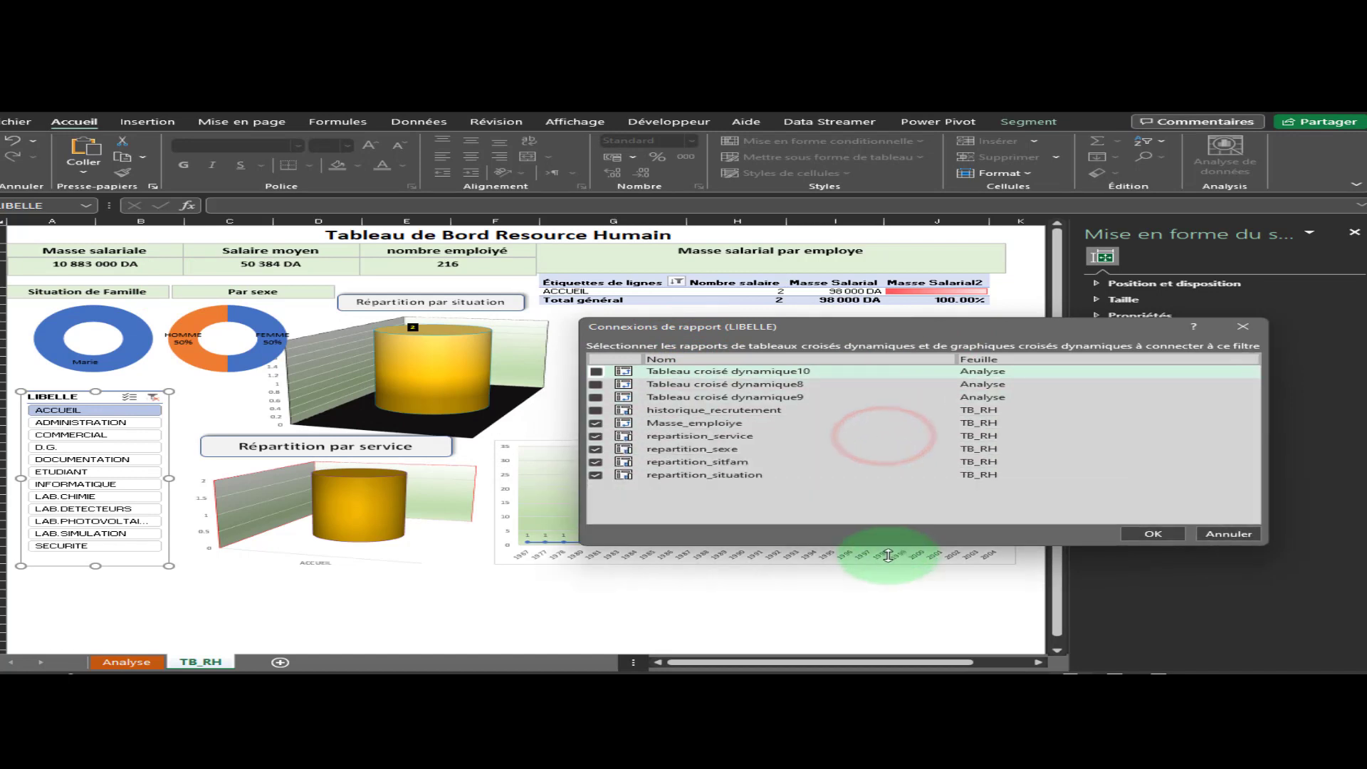
pyautogui.click(597, 437)
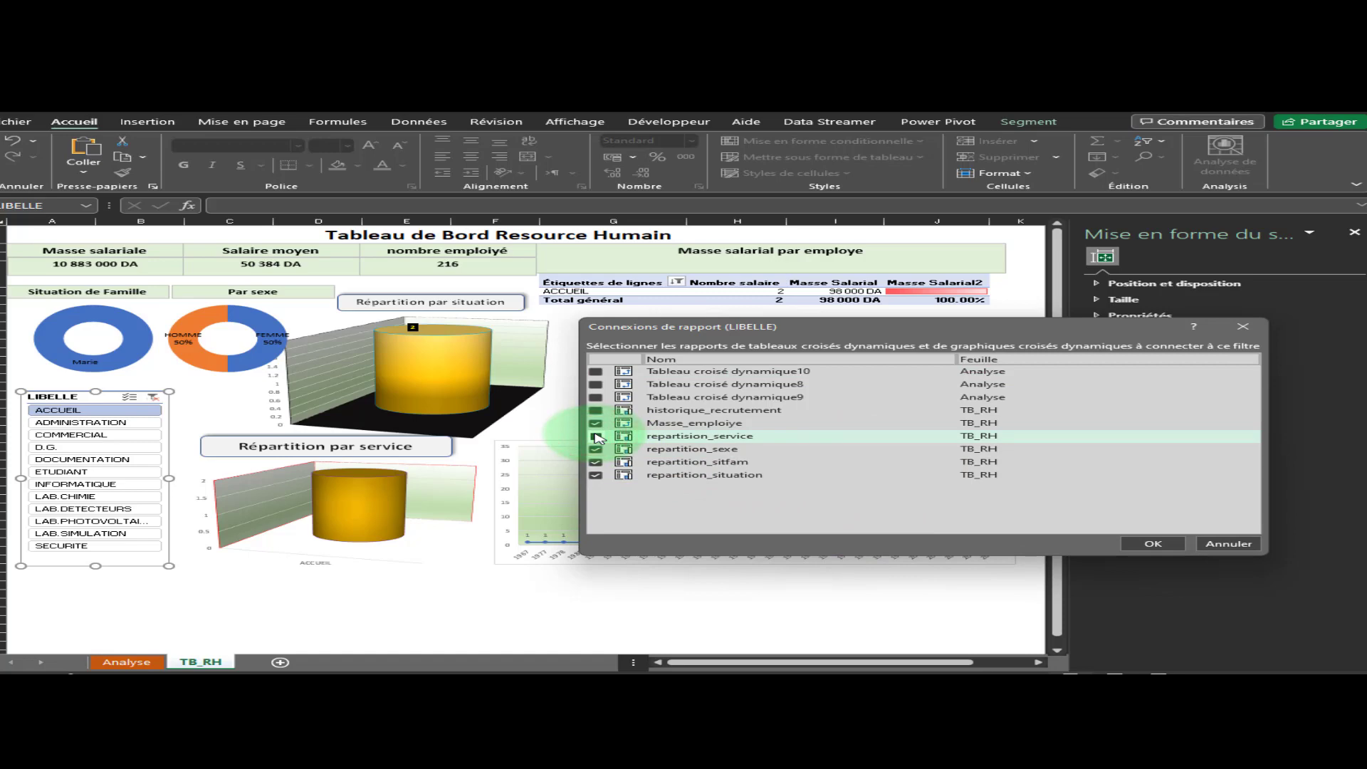
pyautogui.click(596, 475)
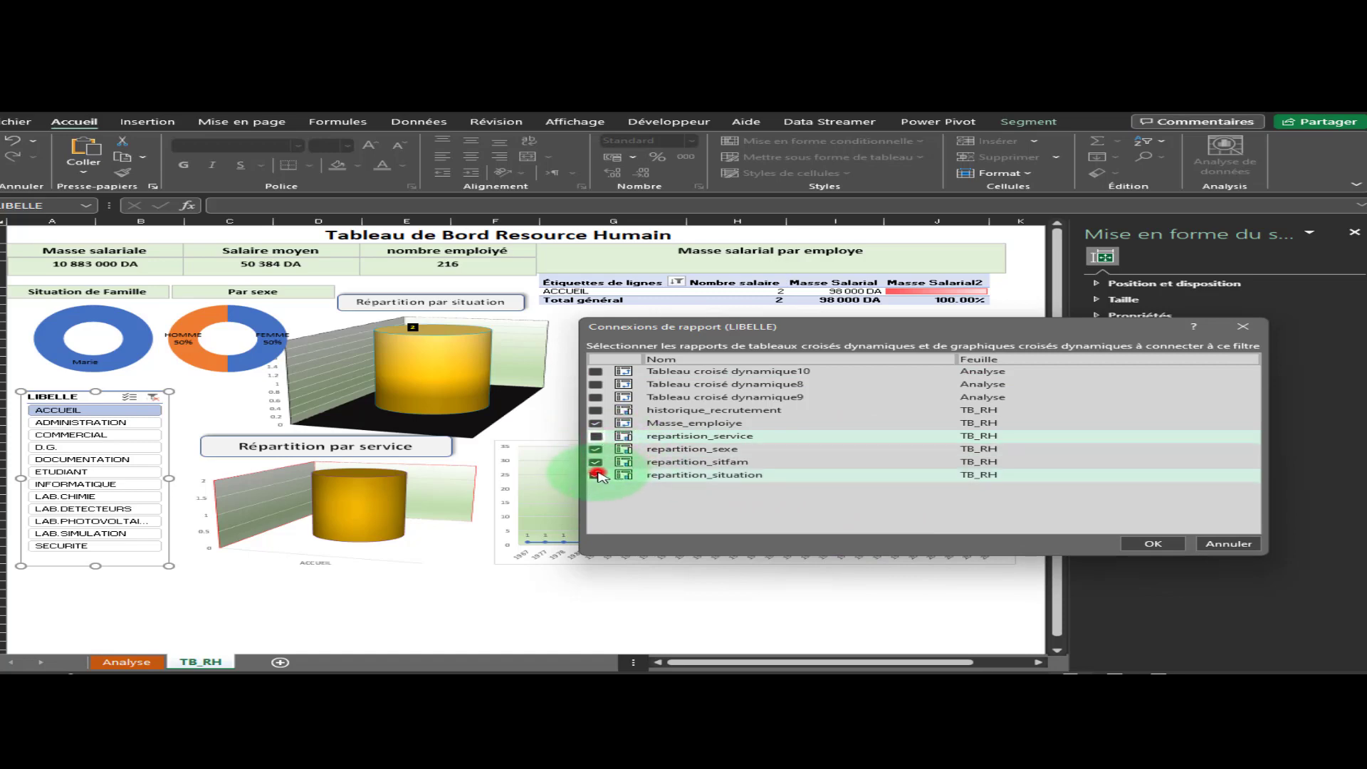
pyautogui.click(1148, 543)
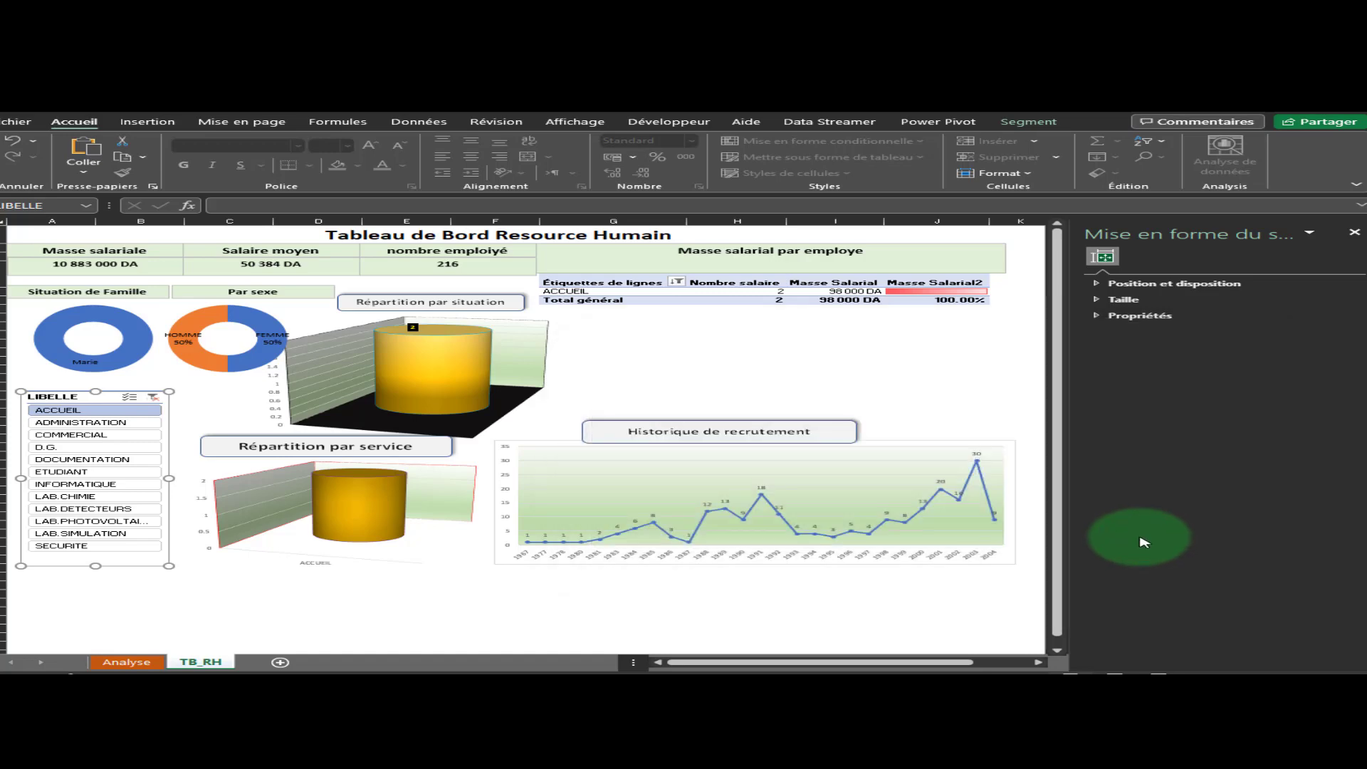
# Clear the LIBELLE slicer filter and test it in turn on COMMERCIAL, LAB.DETECTEURS and COMMERCIAL again
pyautogui.click(154, 397)
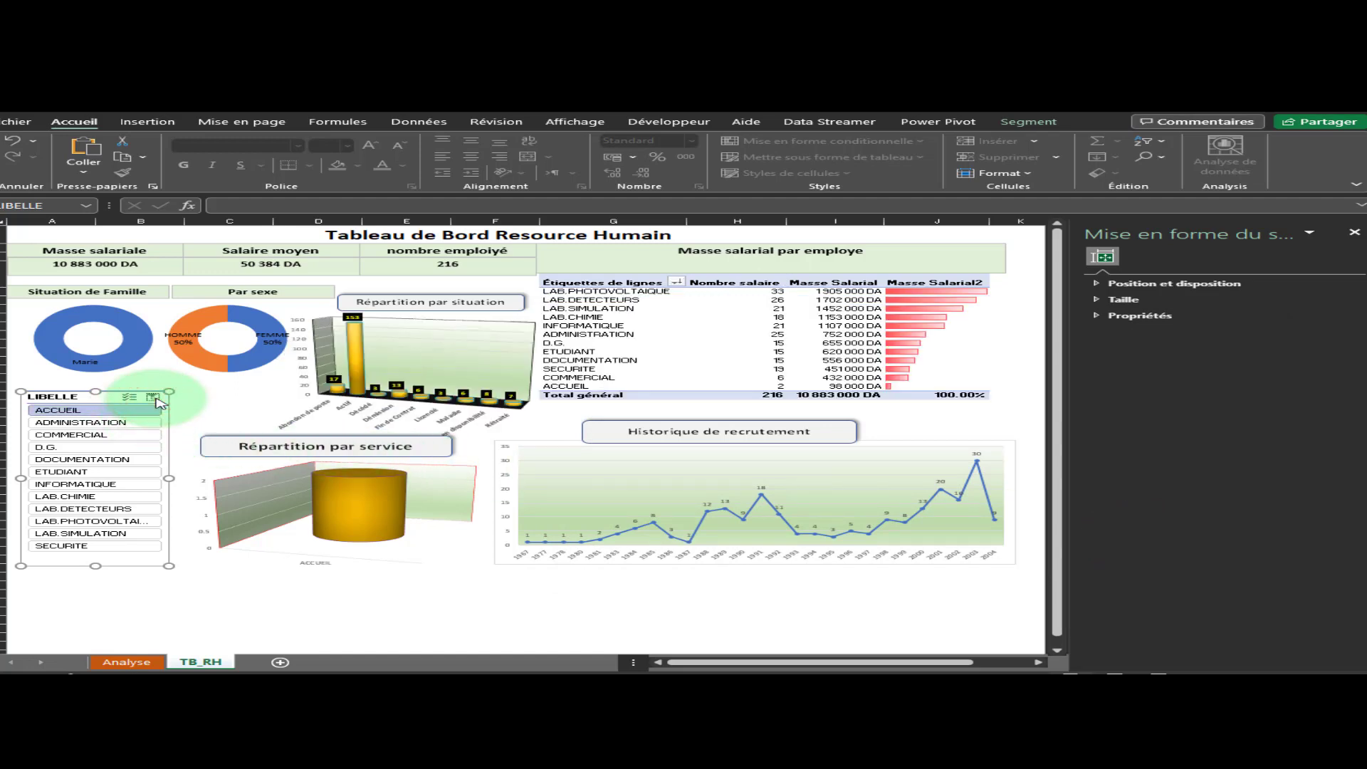
pyautogui.click(61, 435)
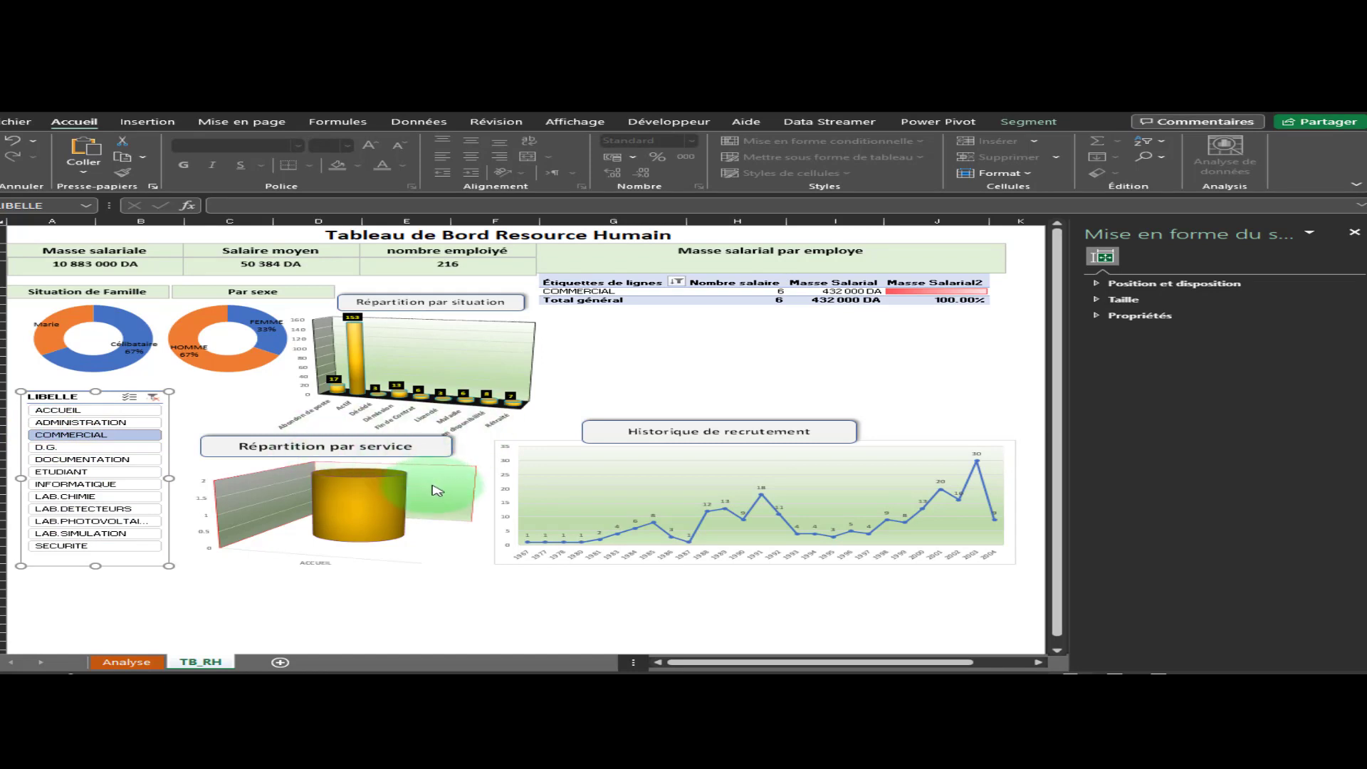
pyautogui.click(81, 509)
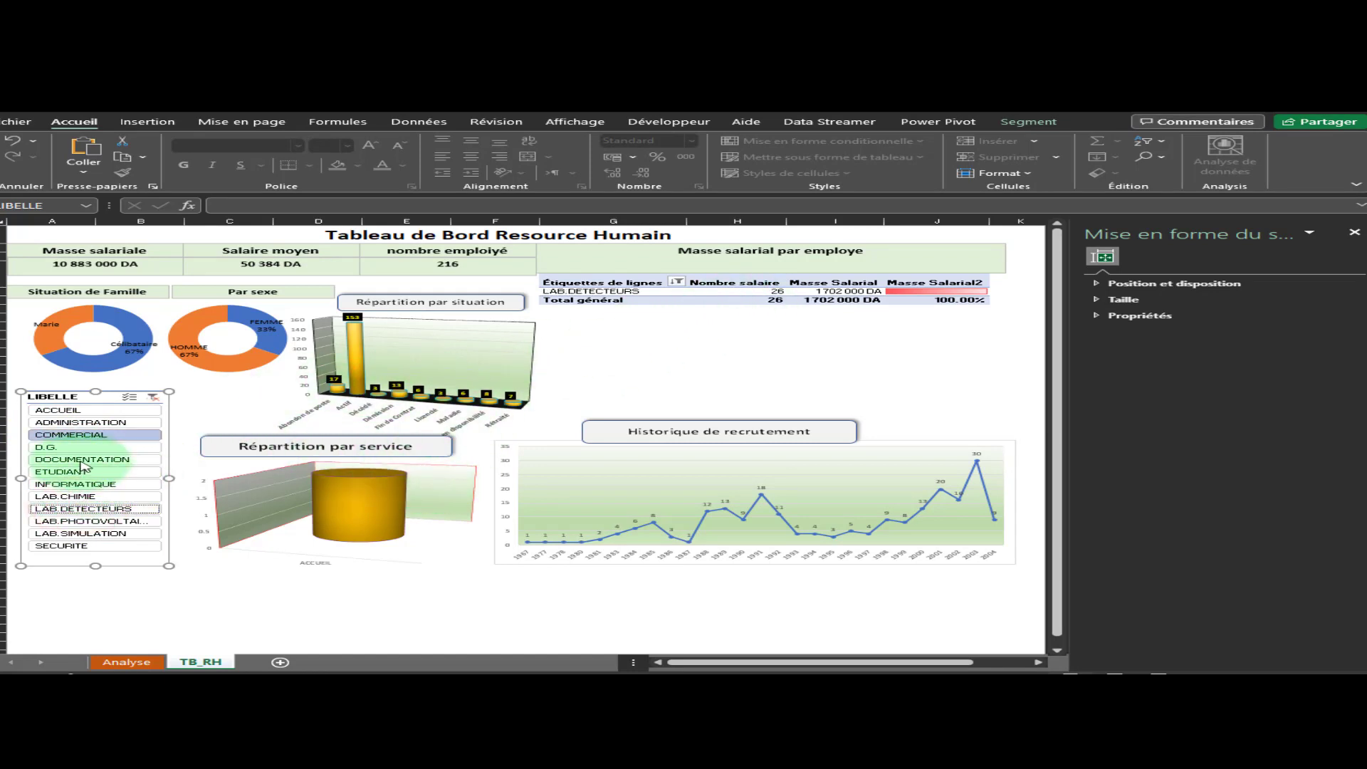
pyautogui.click(80, 434)
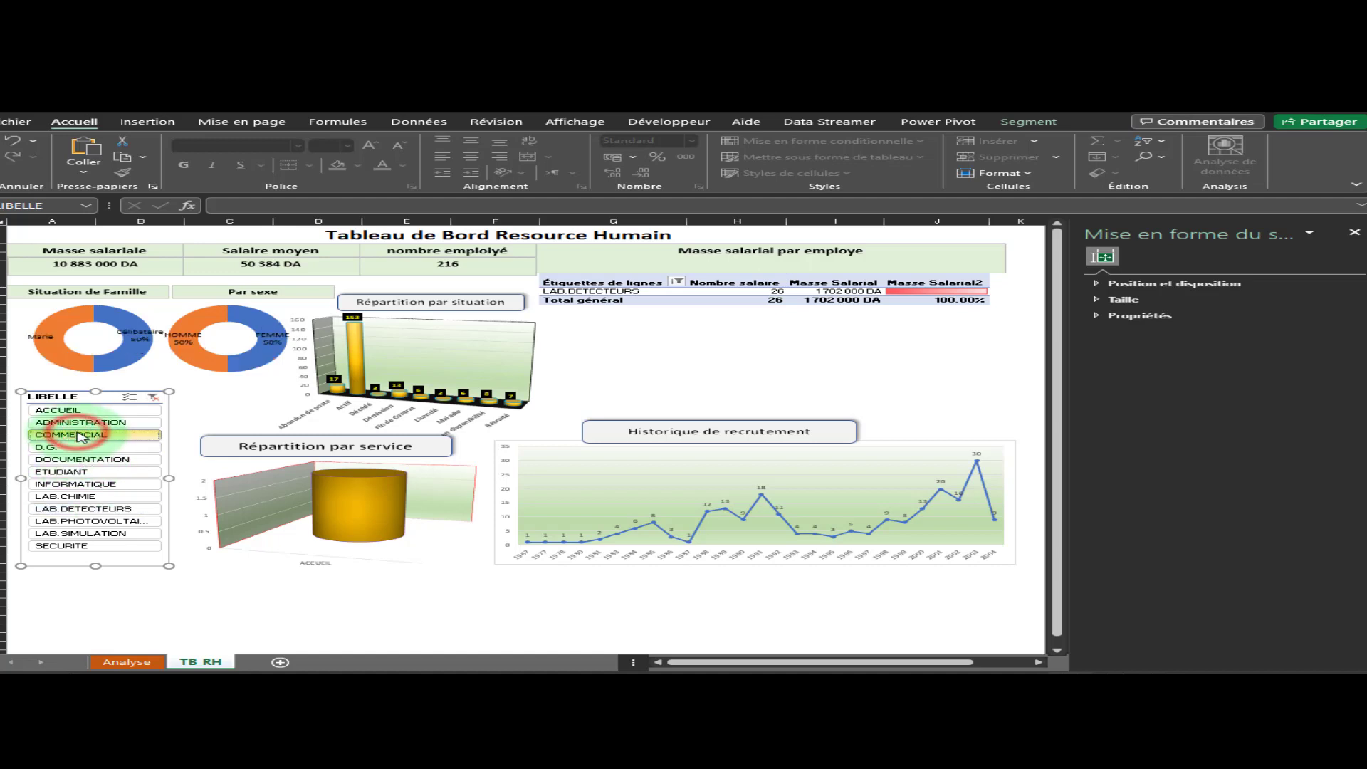
# Try DOCUMENTATION and ETUDIANT in the LIBELLE slicer and extend the selection to the range COMMERCIAL, D.G. and DOCUMENTATION
pyautogui.click(74, 460)
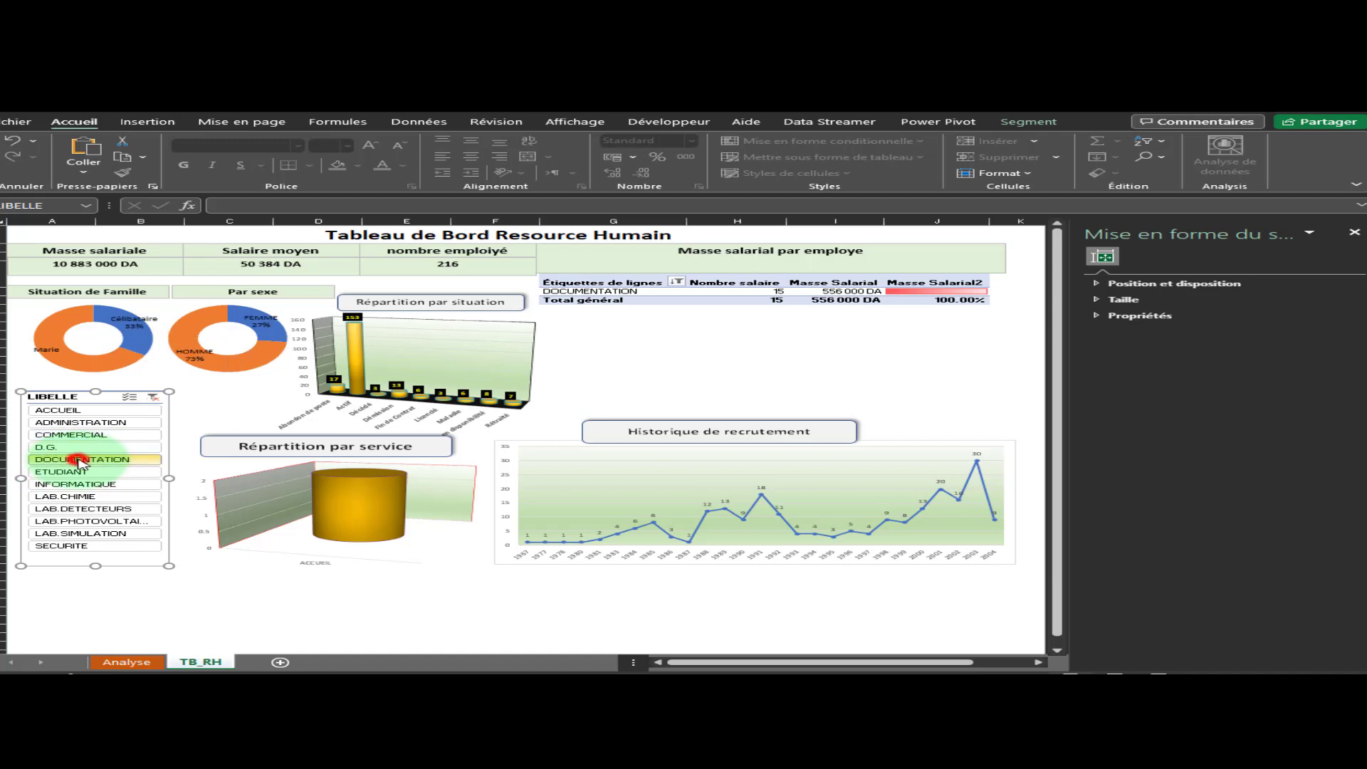
pyautogui.click(65, 473)
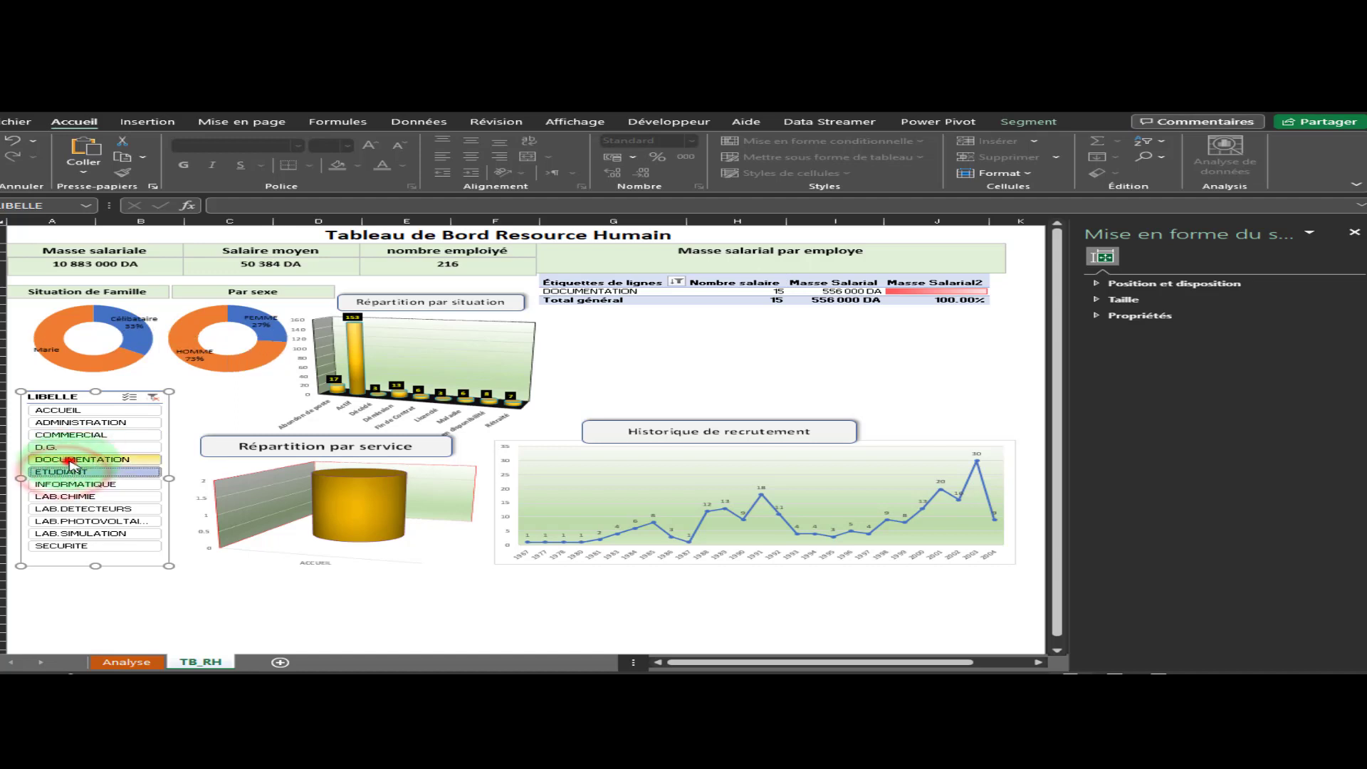
pyautogui.keyDown('ctrl'); pyautogui.click(74, 459); pyautogui.keyUp('ctrl')
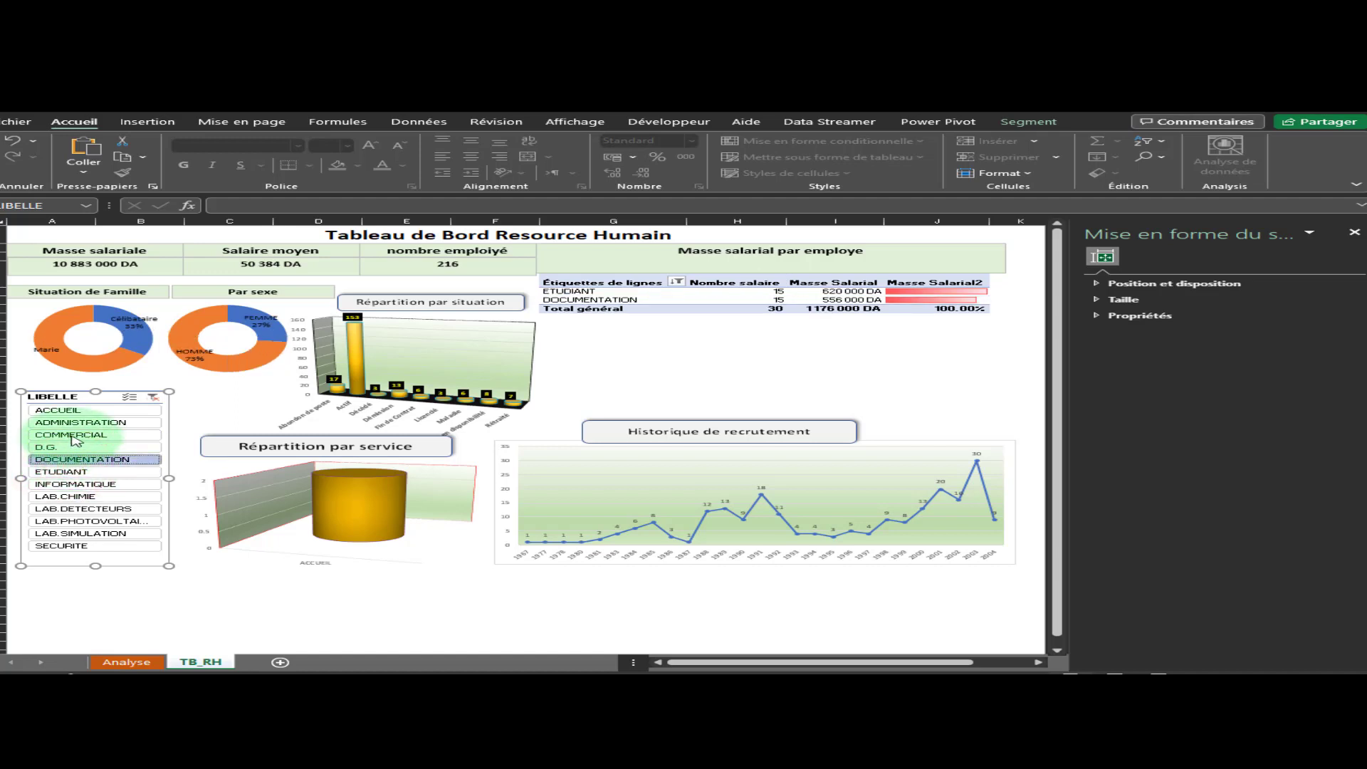
pyautogui.keyDown('shift'); pyautogui.click(72, 435); pyautogui.keyUp('shift')
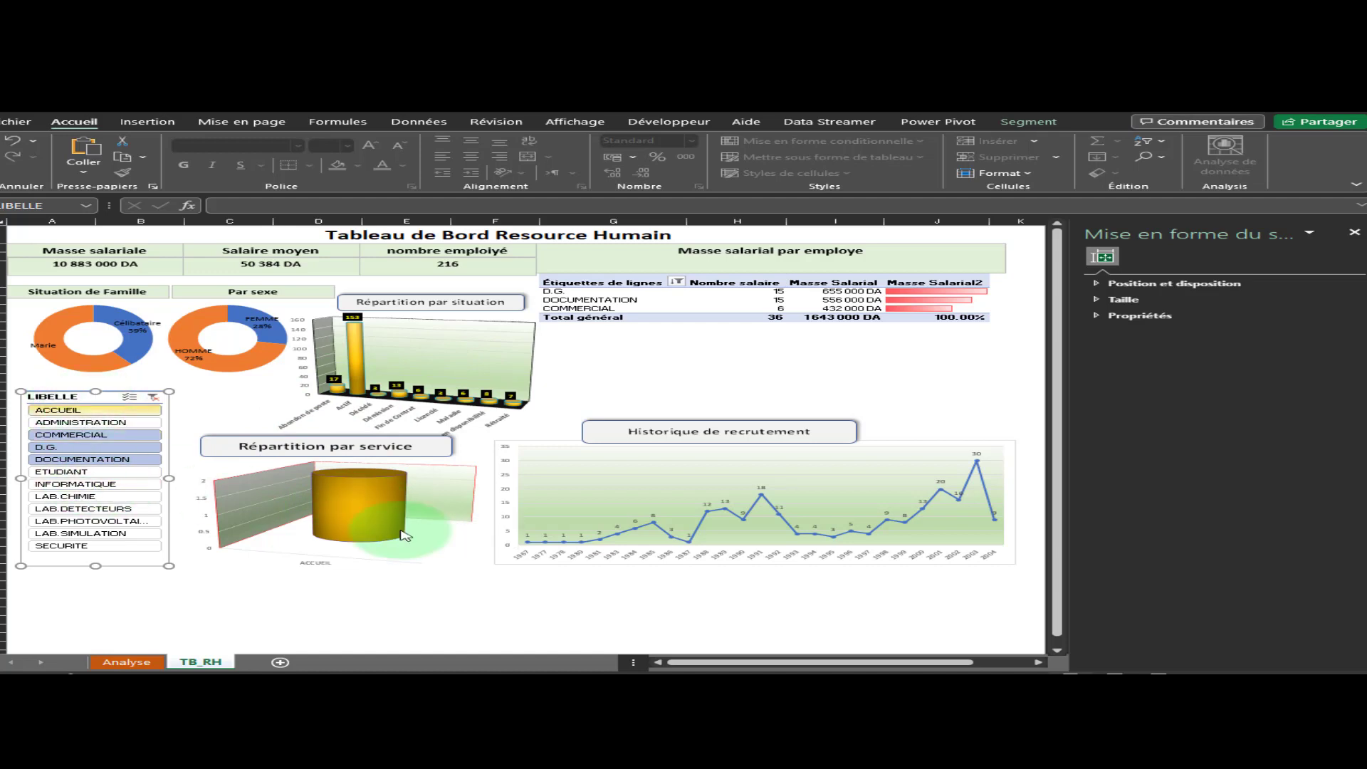
# Review which pivot tables are connected to the LIBELLE slicer in its report connections, enlarging the list to see all entries
pyautogui.click(94, 397)
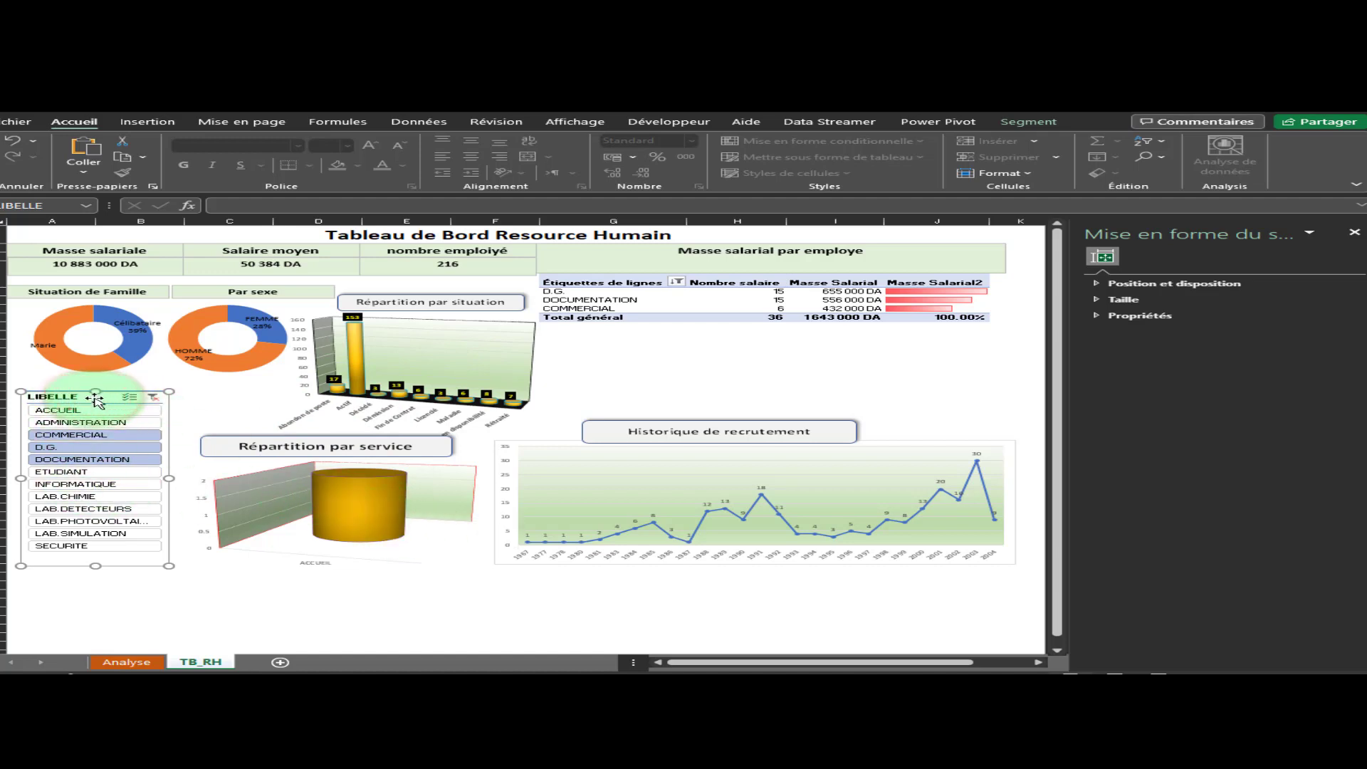
pyautogui.rightClick(93, 396)
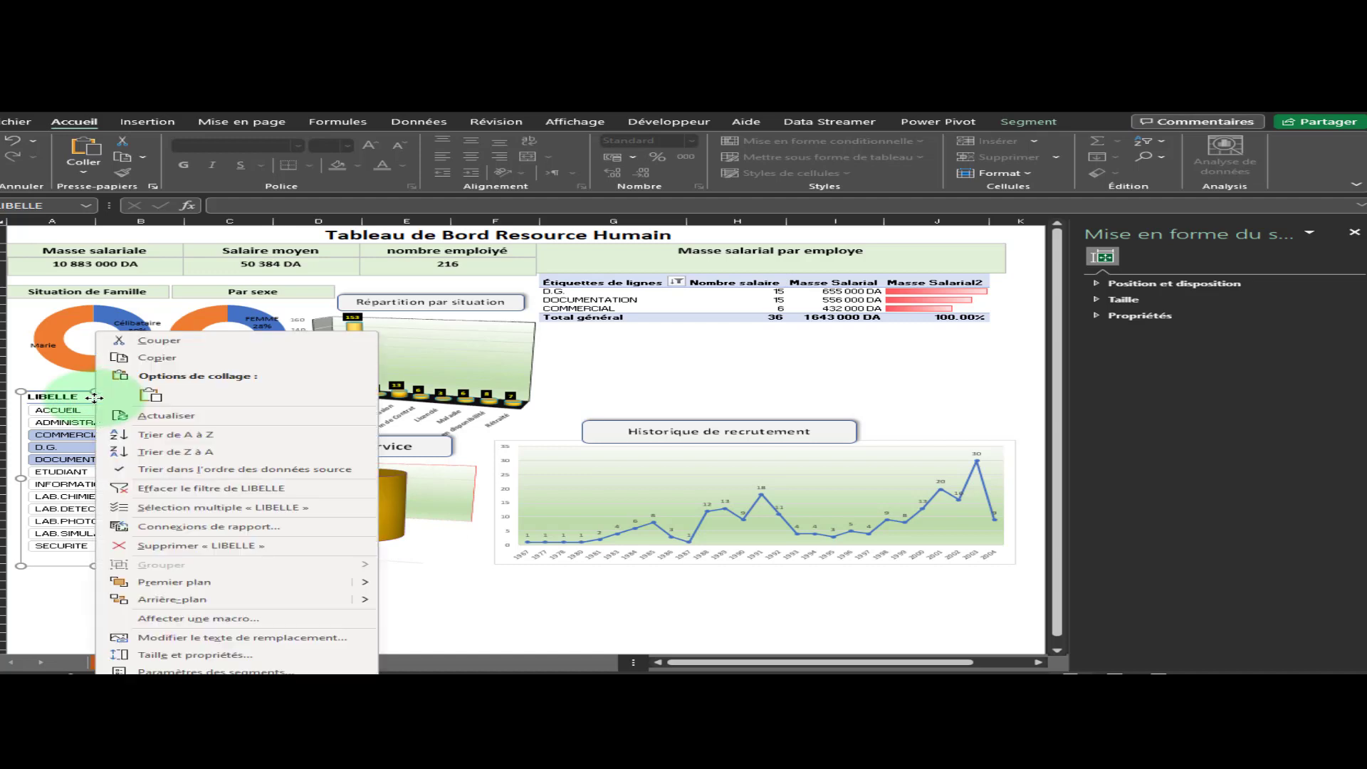
pyautogui.click(205, 526)
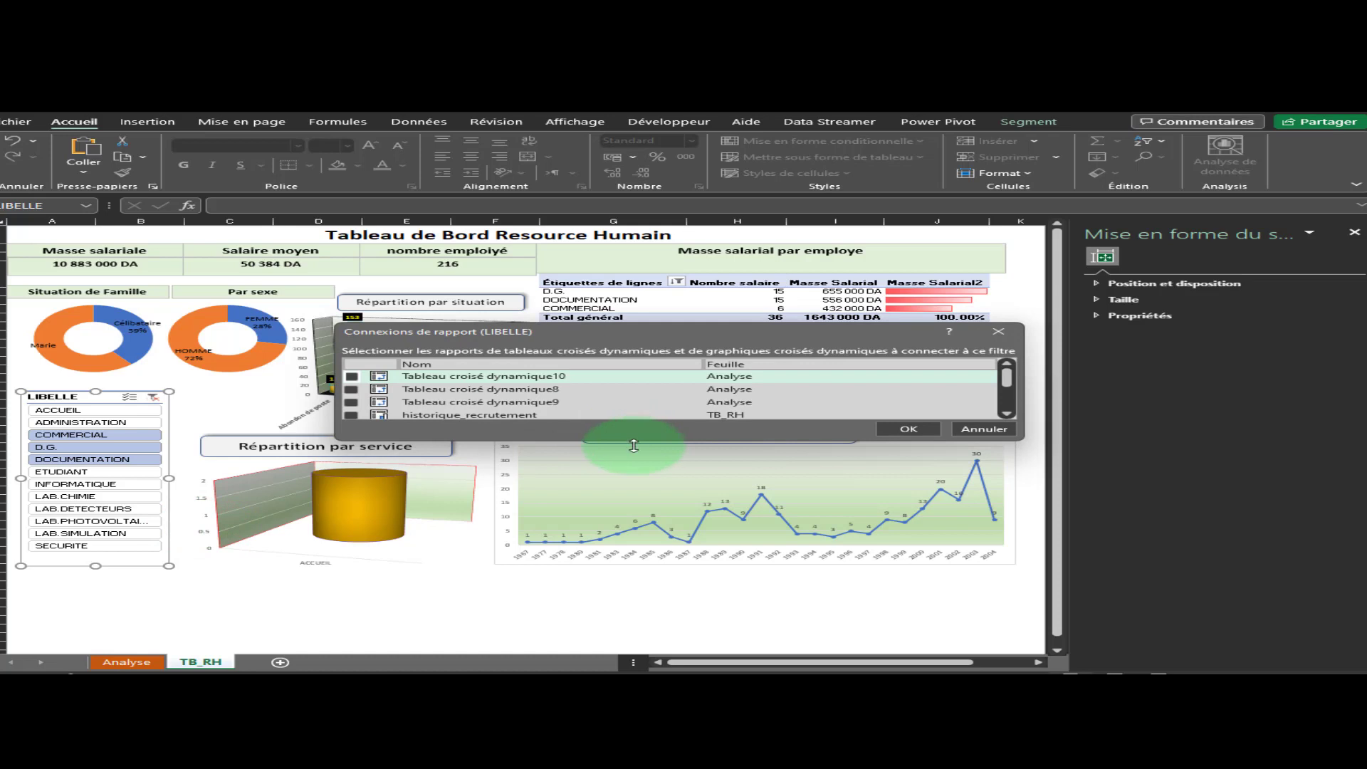
pyautogui.moveTo(633, 443); pyautogui.dragTo(634, 545)
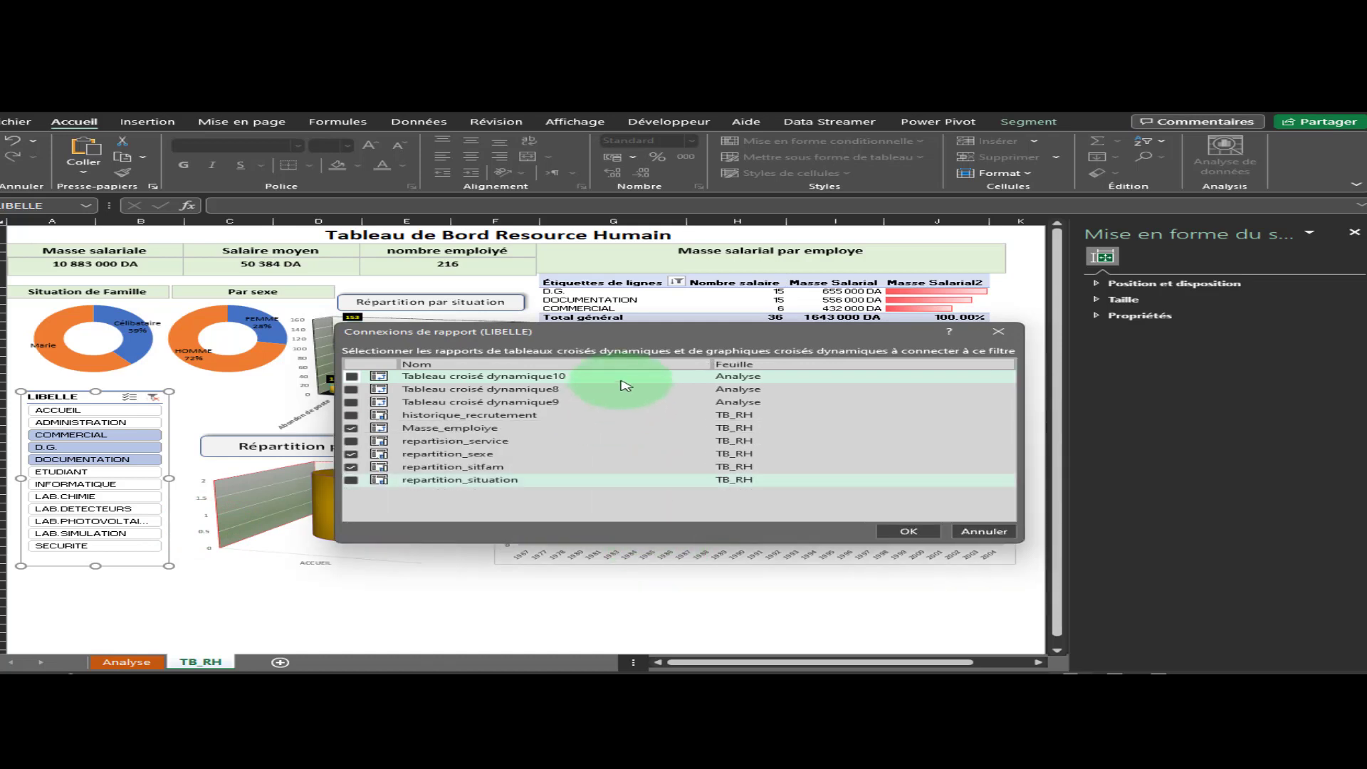
pyautogui.moveTo(669, 338); pyautogui.dragTo(839, 345)
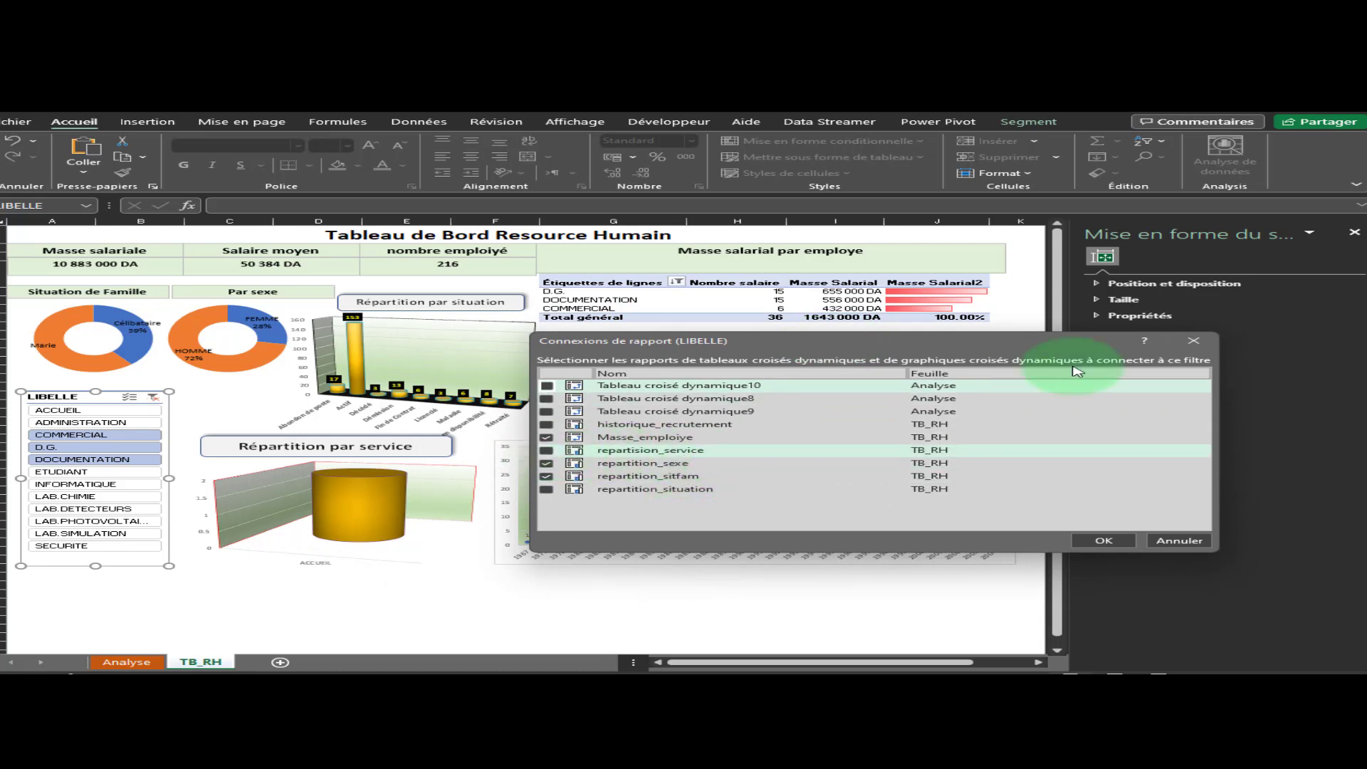
pyautogui.click(1193, 341)
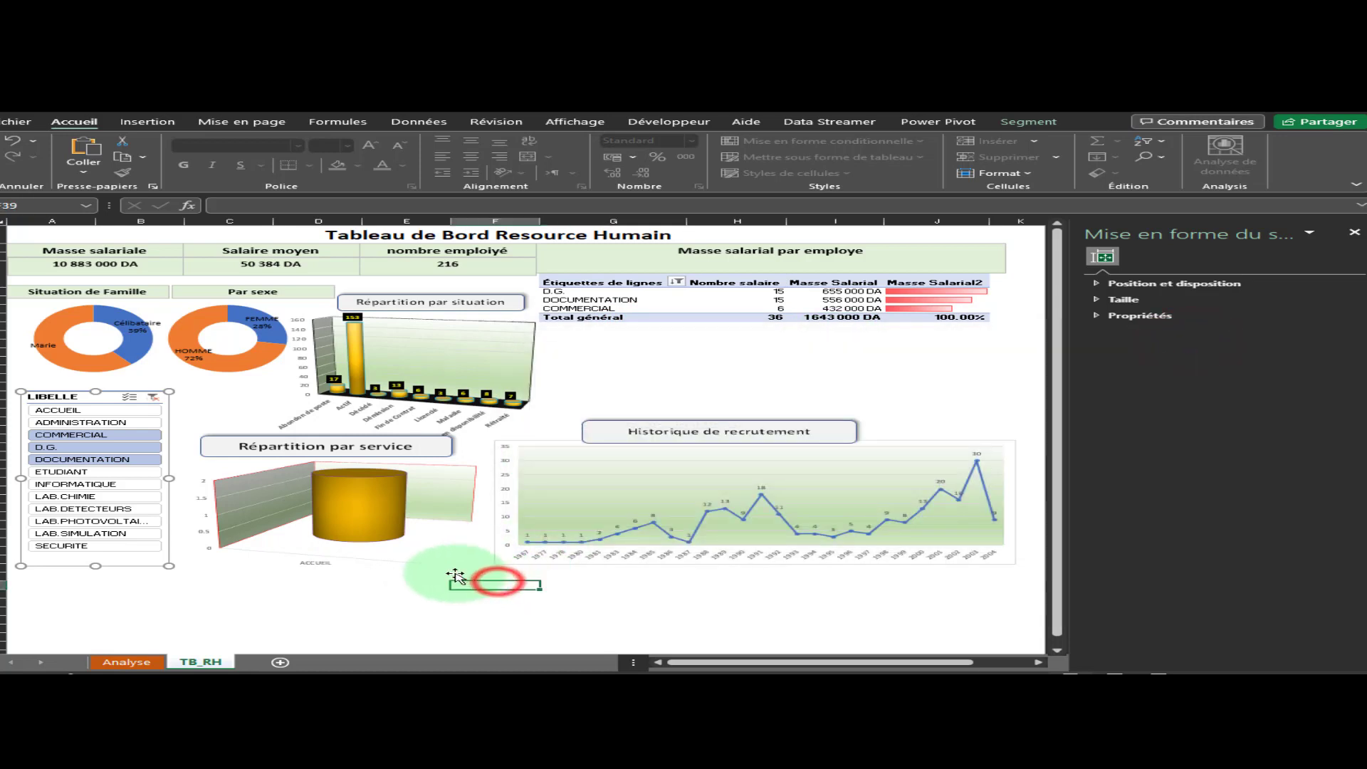
# Check the pivot chart name of the Répartition par service chart in its options and close them without changes
pyautogui.click(429, 547)
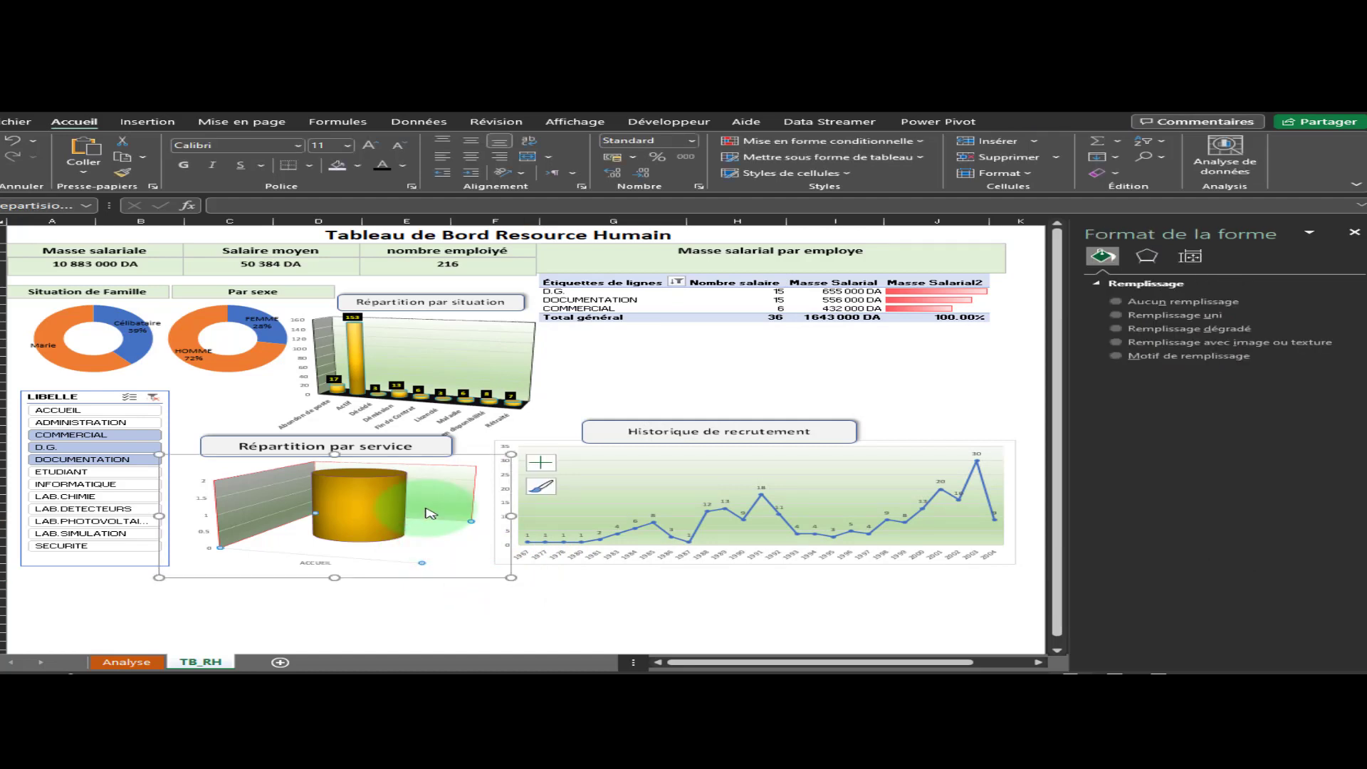
pyautogui.click(19, 174)
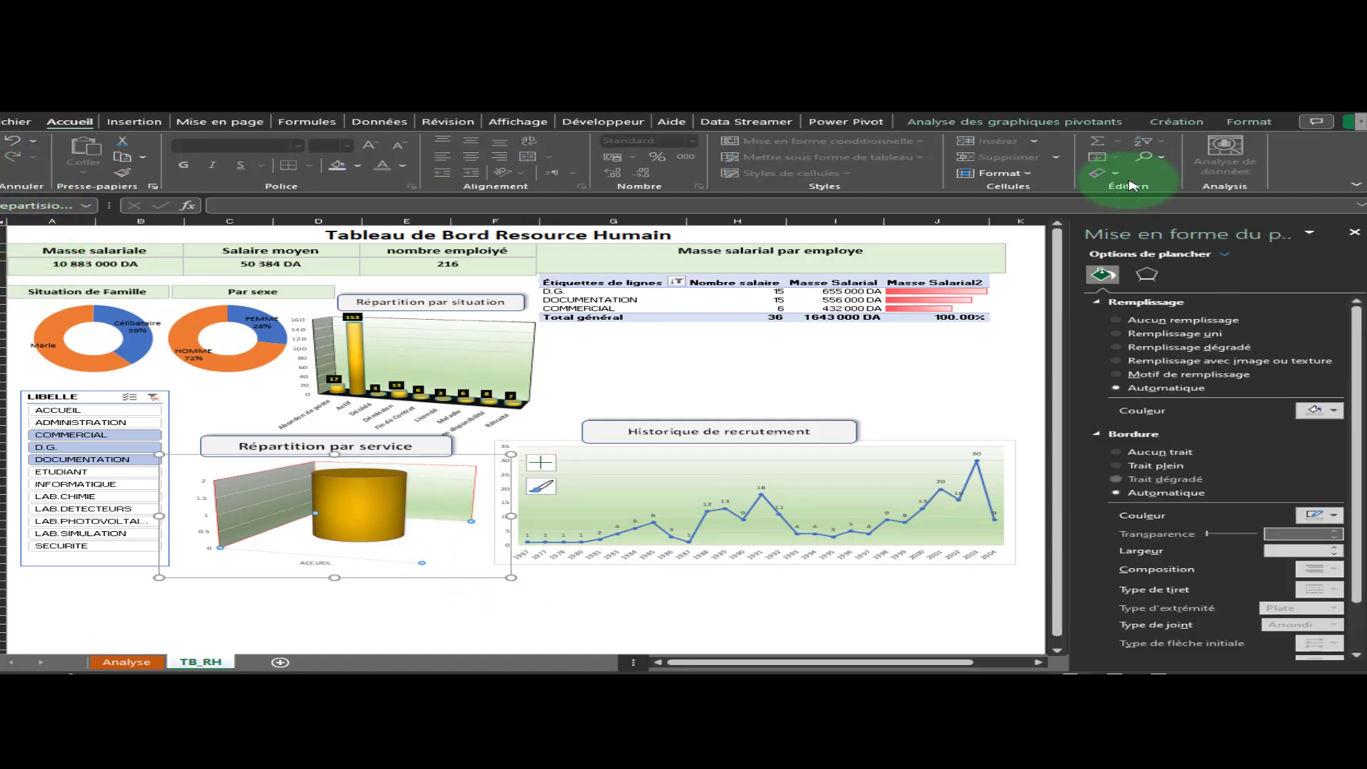
pyautogui.click(1034, 124)
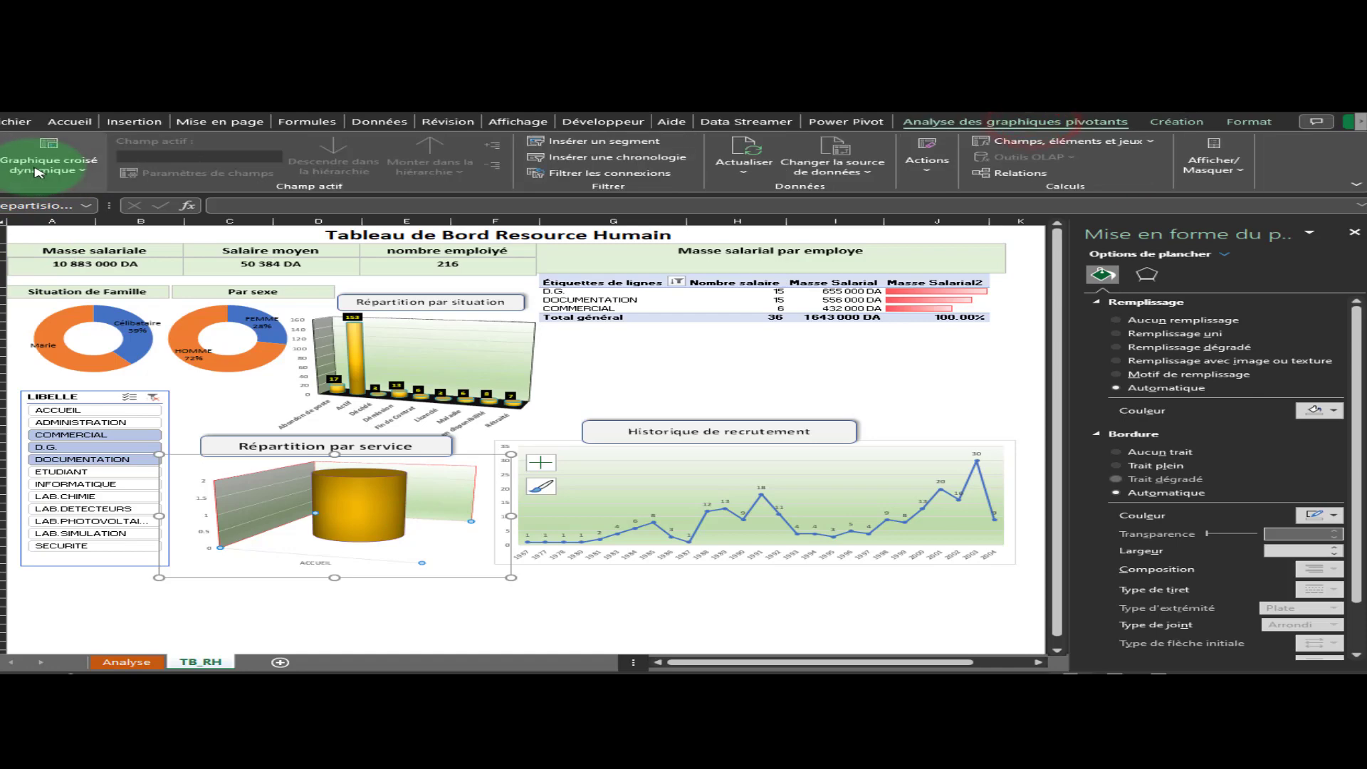
pyautogui.click(40, 165)
pyautogui.click(49, 234)
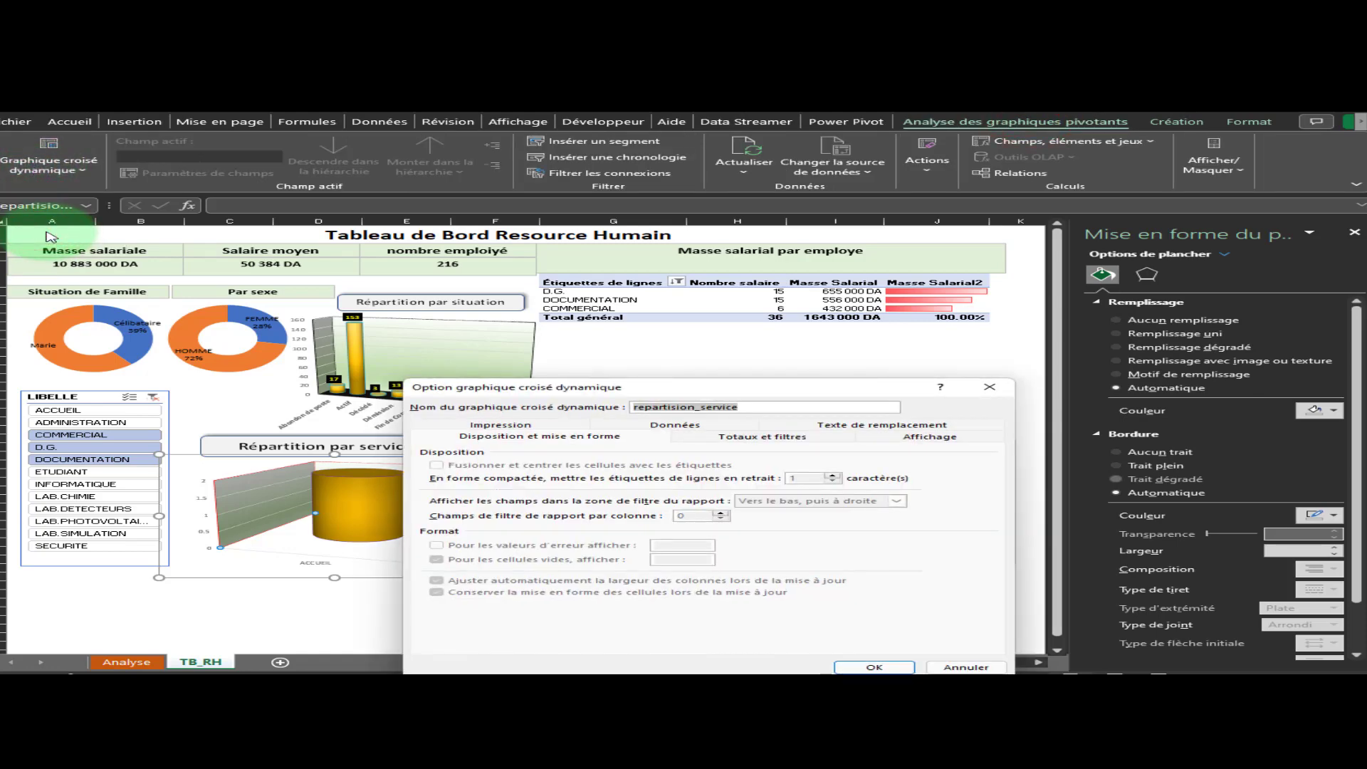
pyautogui.click(988, 389)
# Clear the LIBELLE slicer filter so that all services are included in the dashboard
pyautogui.click(155, 399)
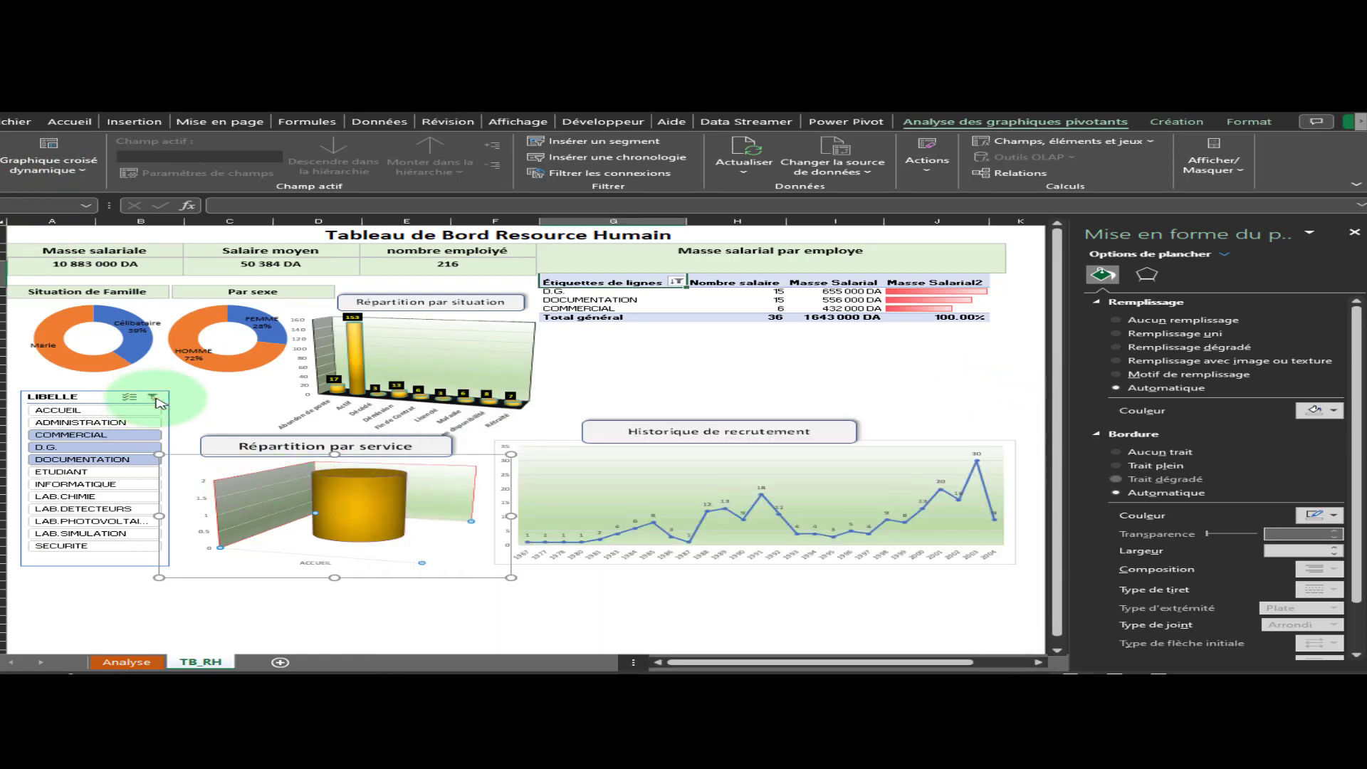
pyautogui.click(156, 398)
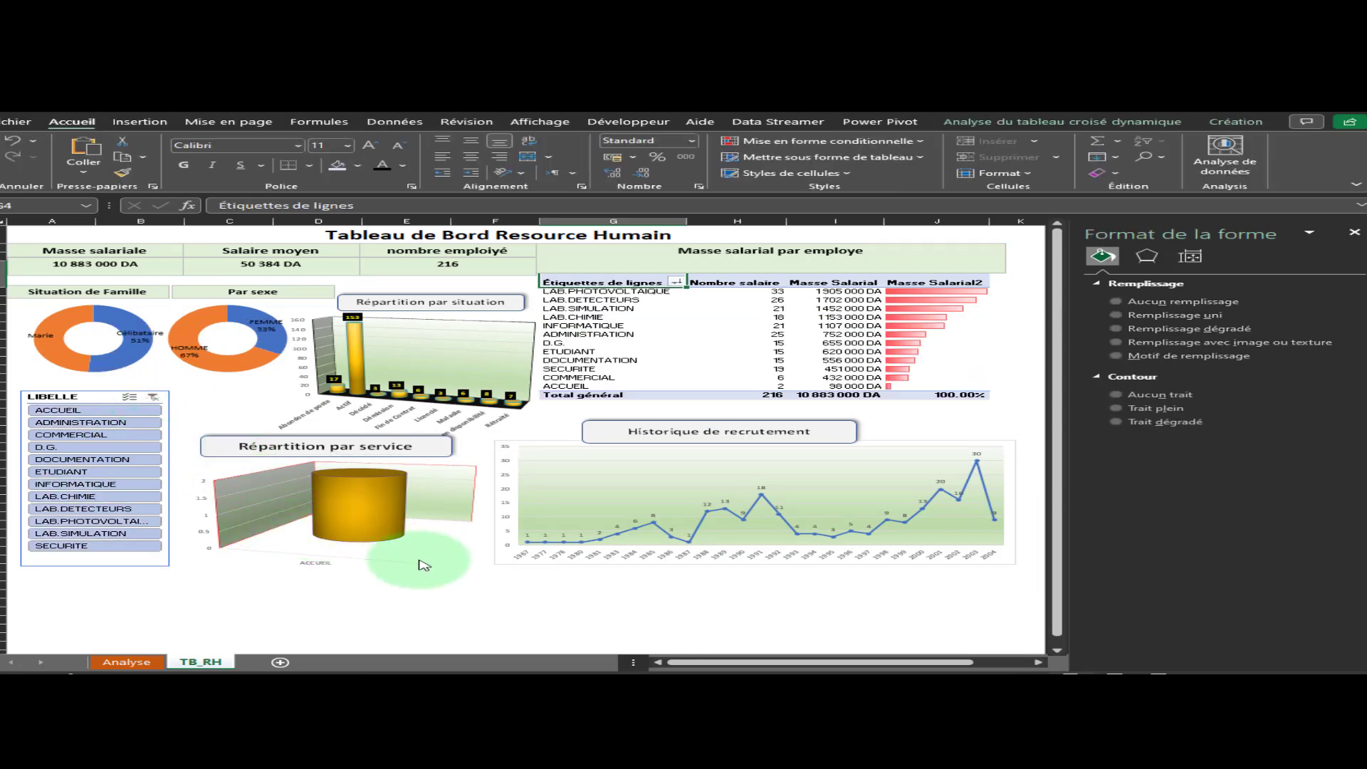
pyautogui.click(411, 535)
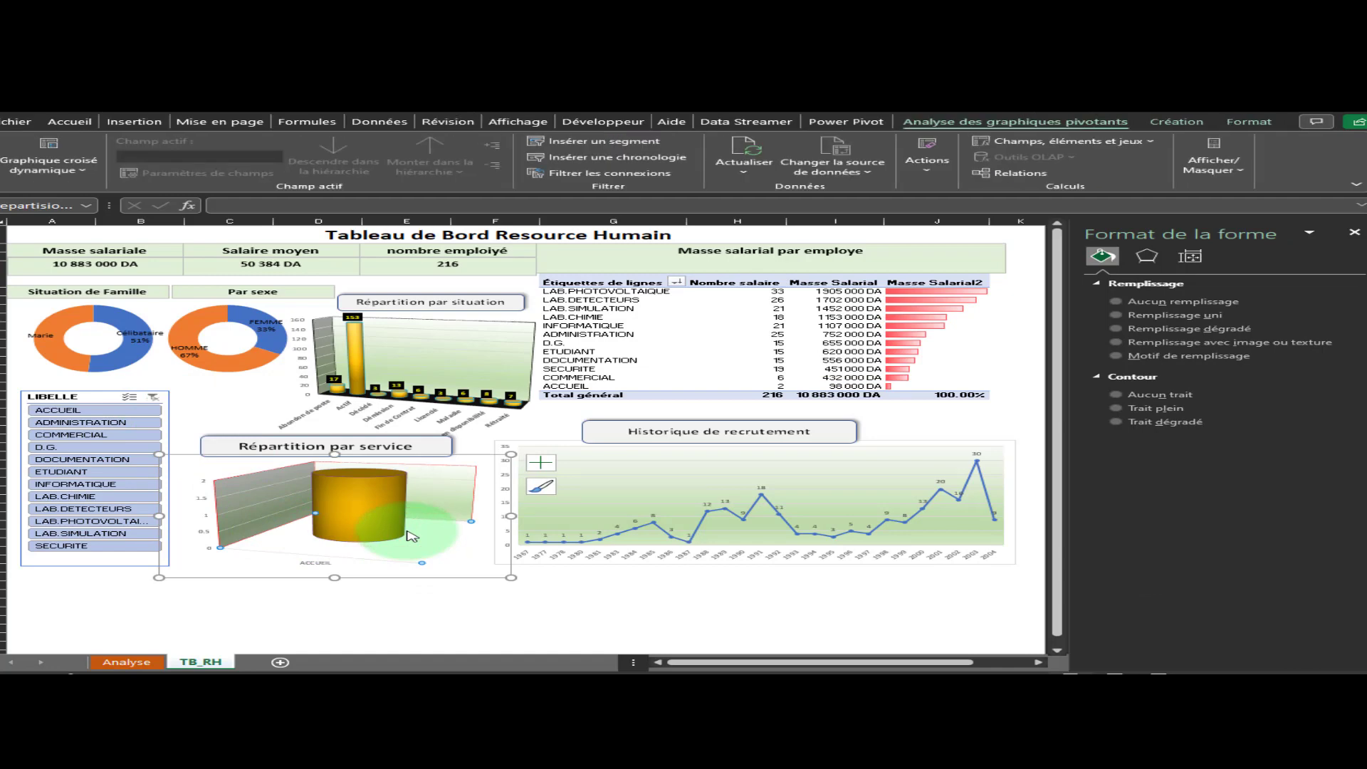
pyautogui.click(155, 399)
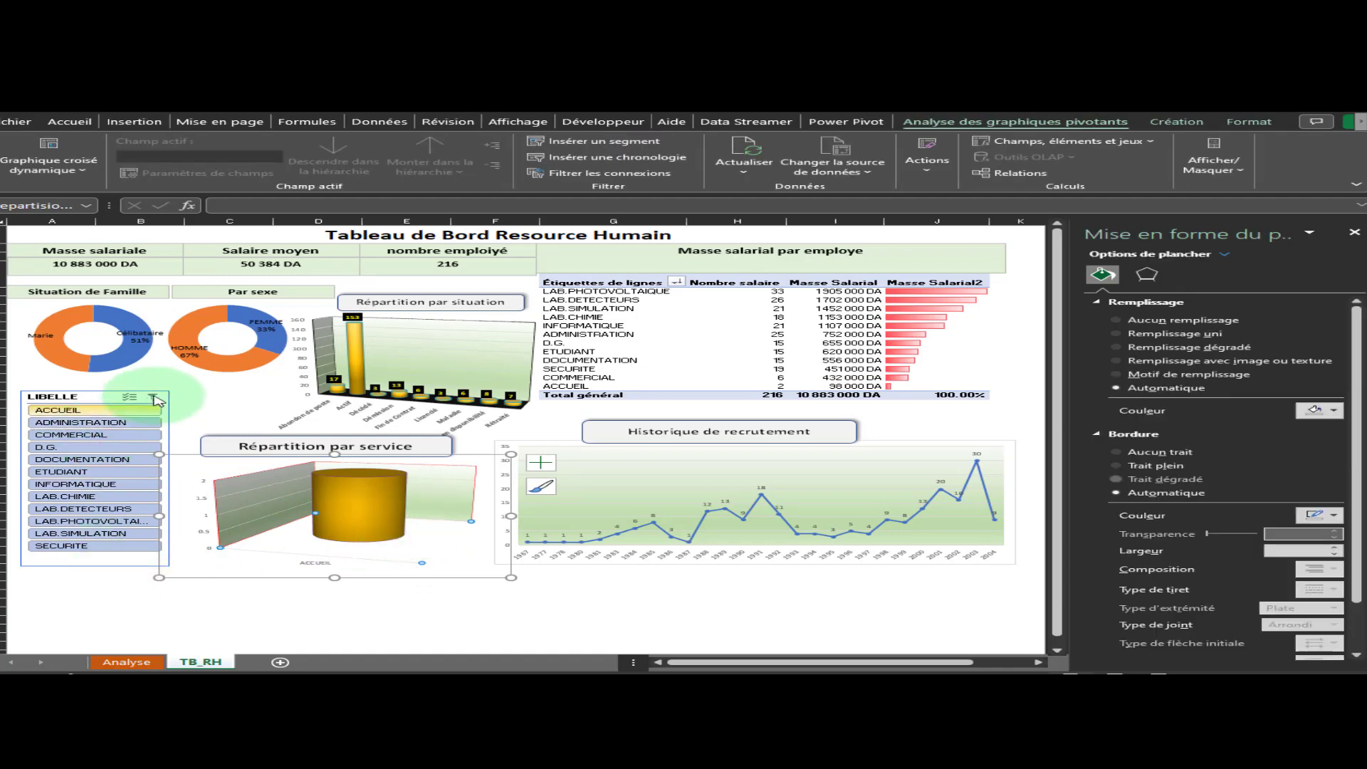
pyautogui.click(298, 512)
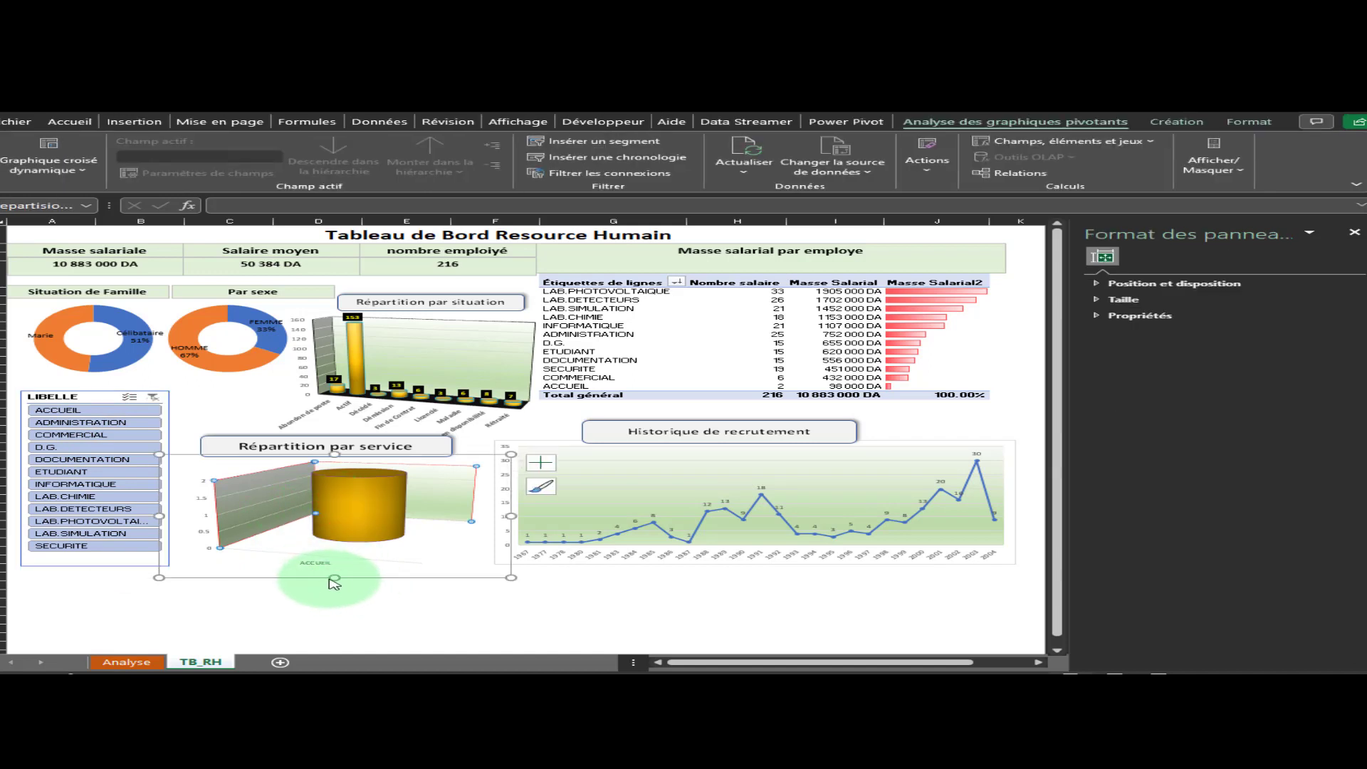
pyautogui.click(436, 510)
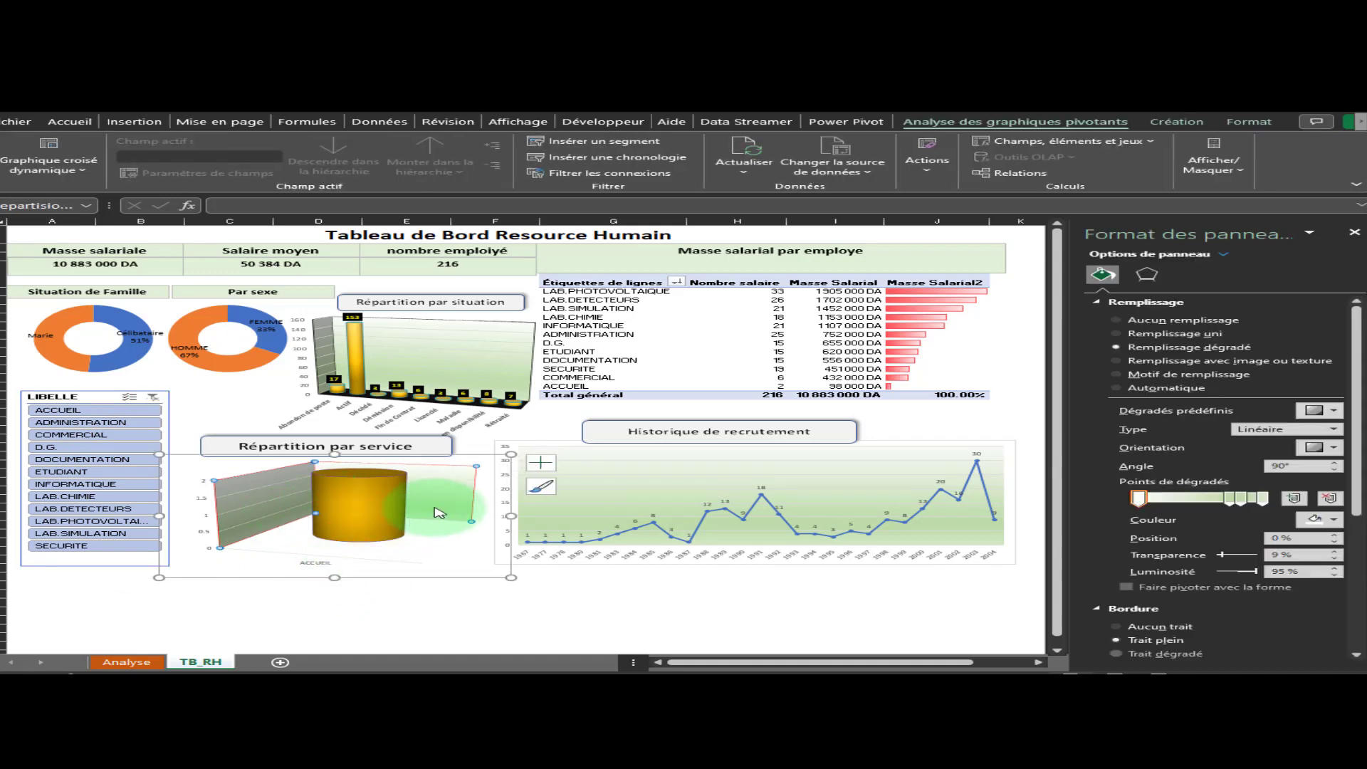
pyautogui.click(385, 519)
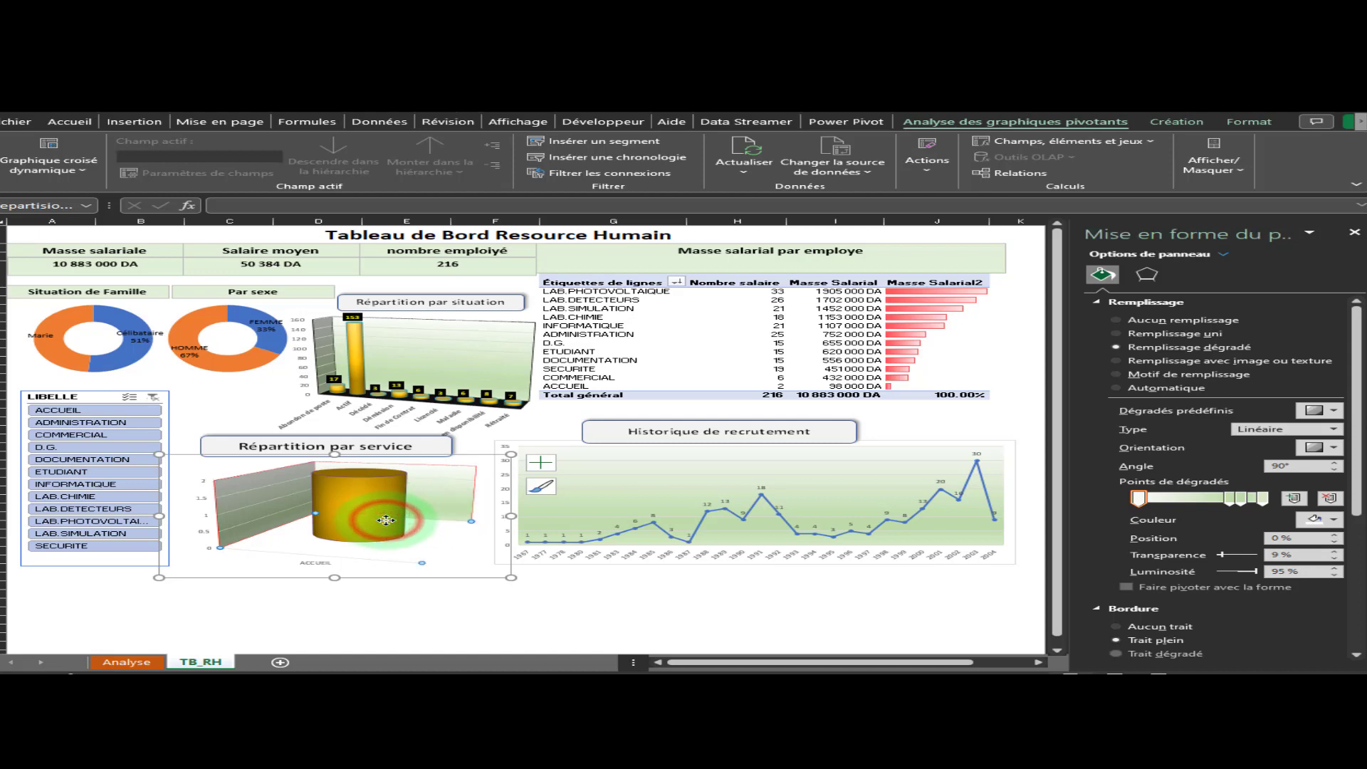
pyautogui.click(74, 171)
pyautogui.click(75, 171)
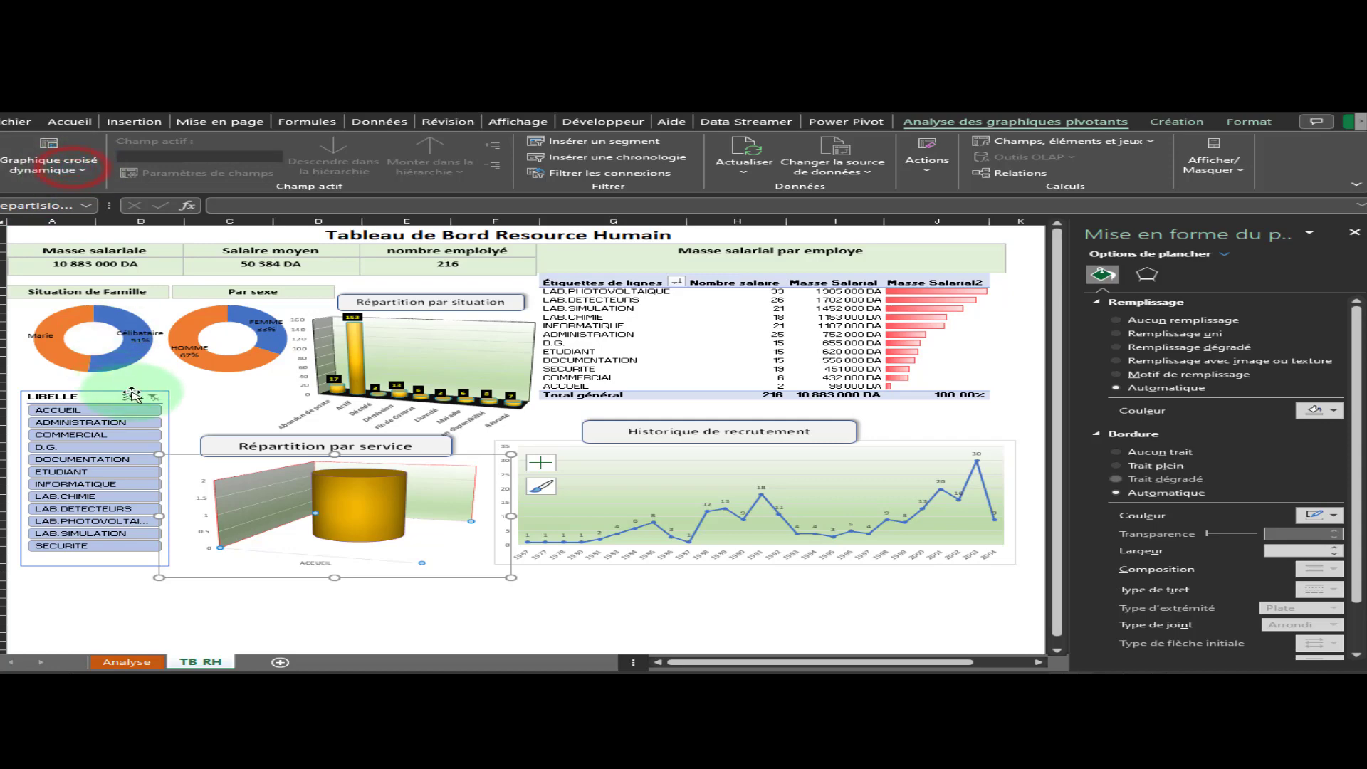
pyautogui.click(155, 400)
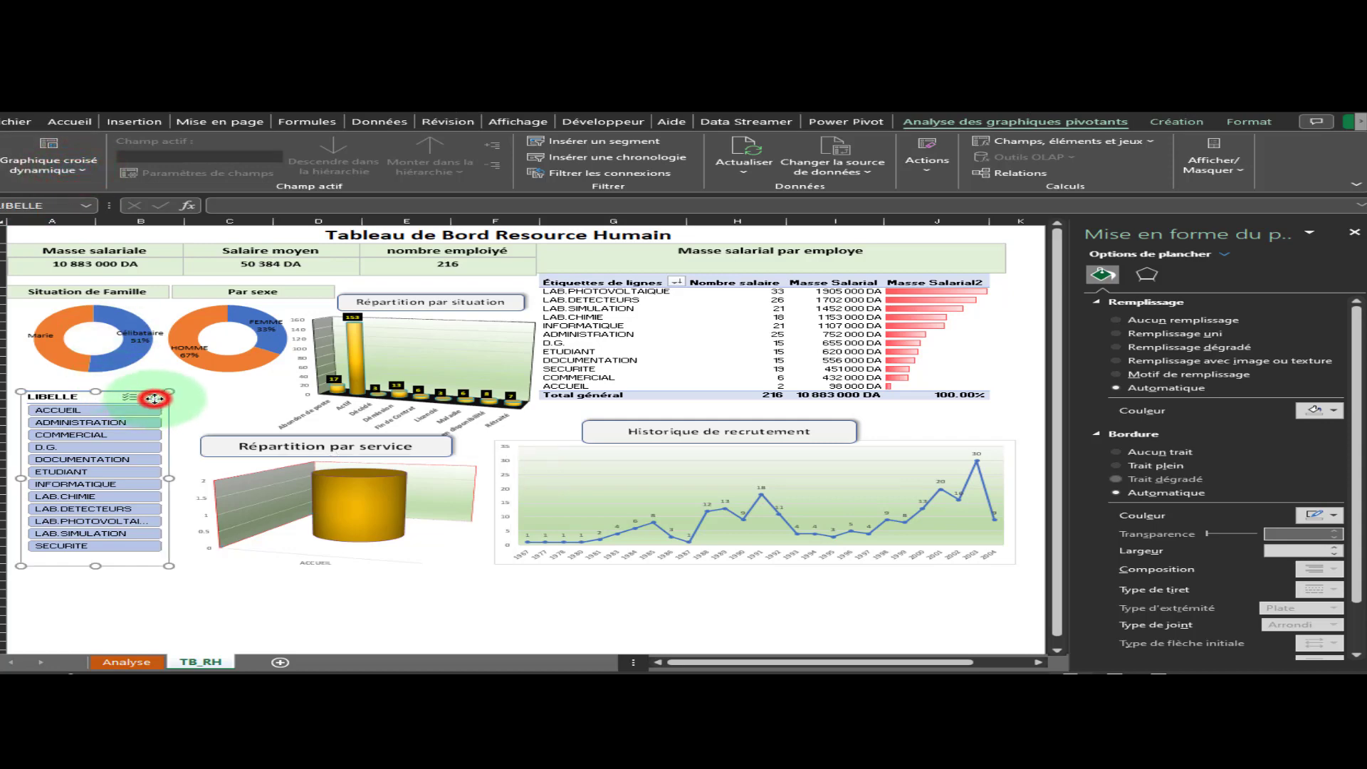
pyautogui.click(227, 404)
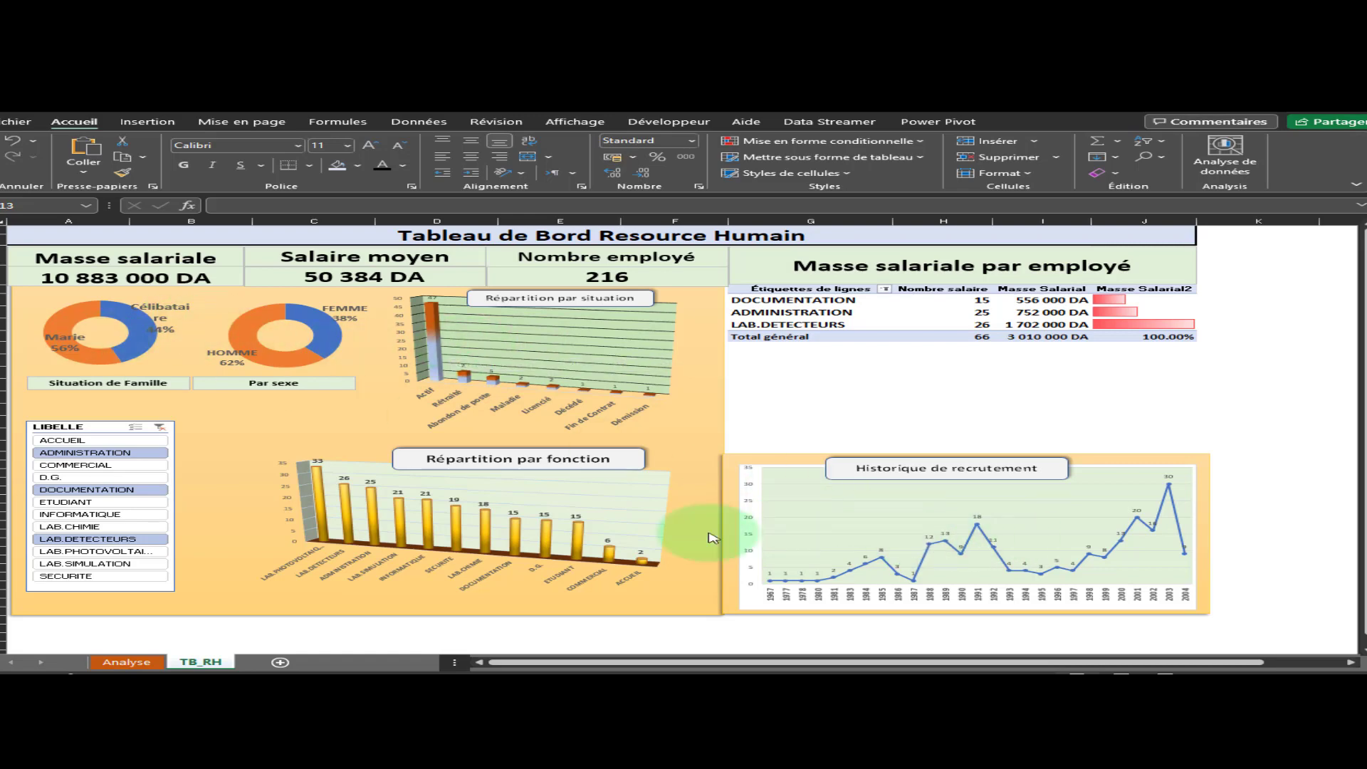
pyautogui.click(714, 398)
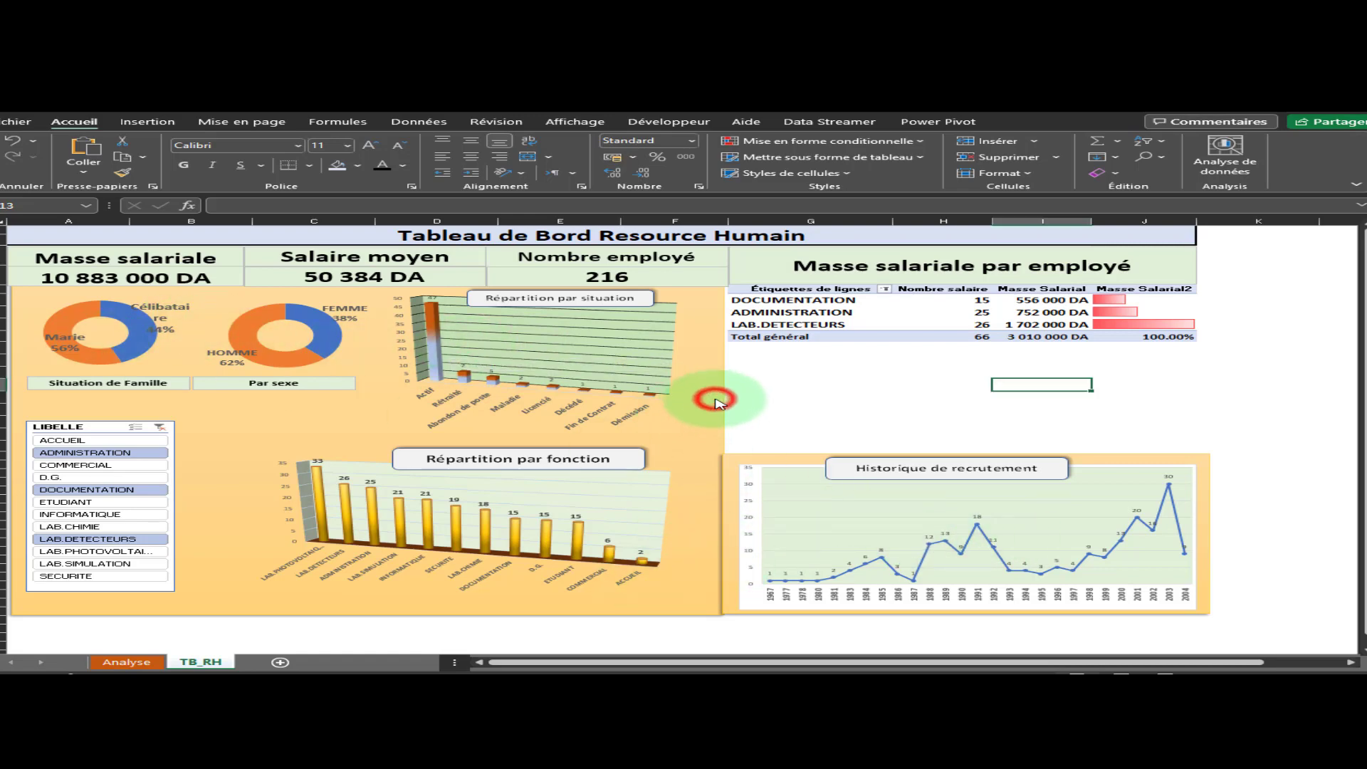